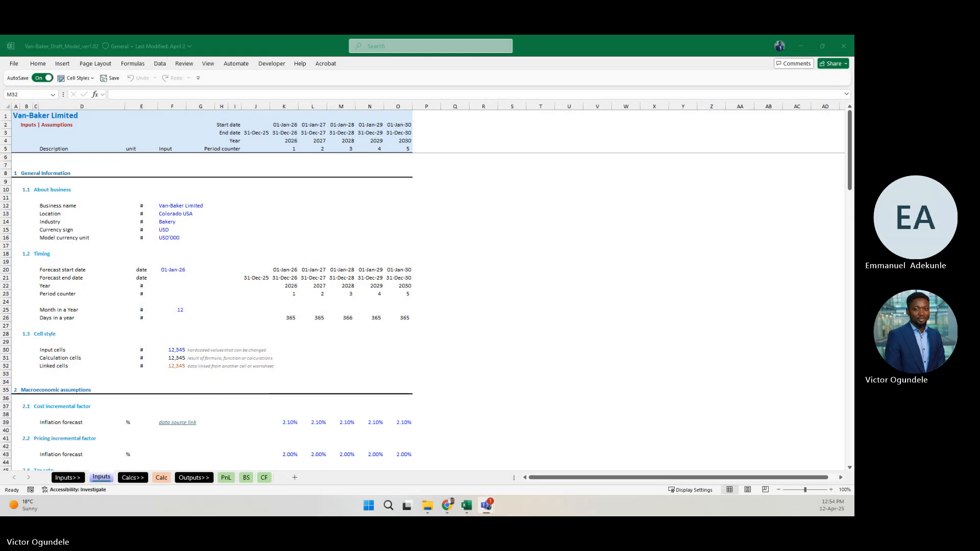
pyautogui.press('super+d')
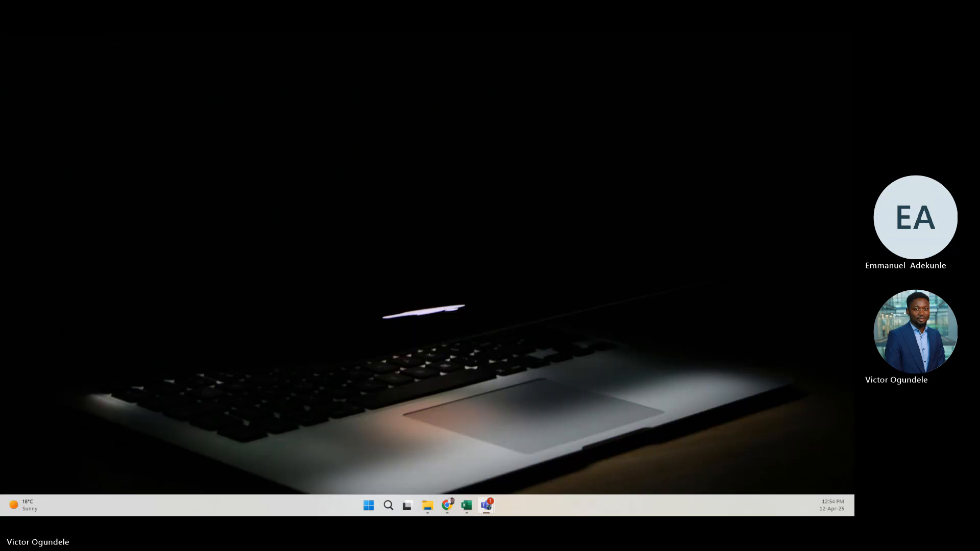
pyautogui.press('super+d')
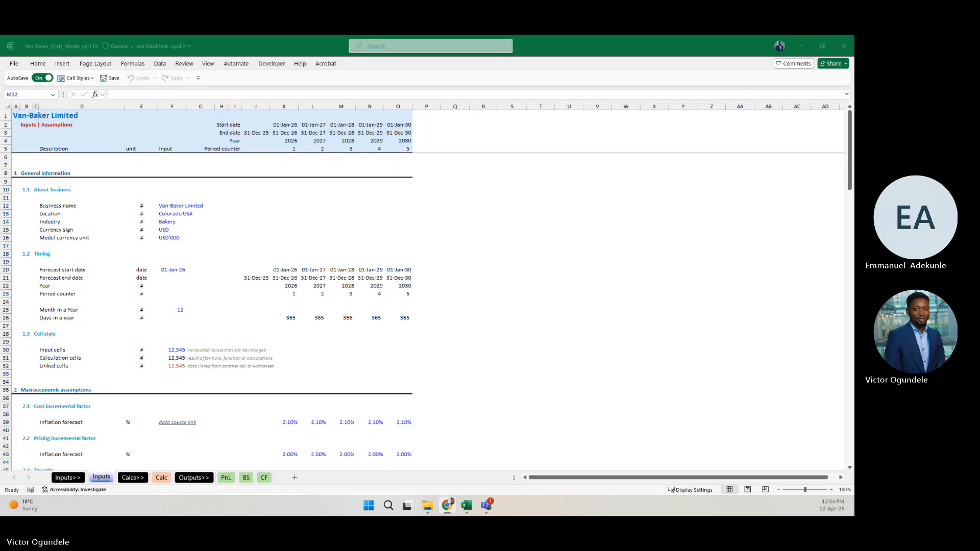
pyautogui.press('super+d')
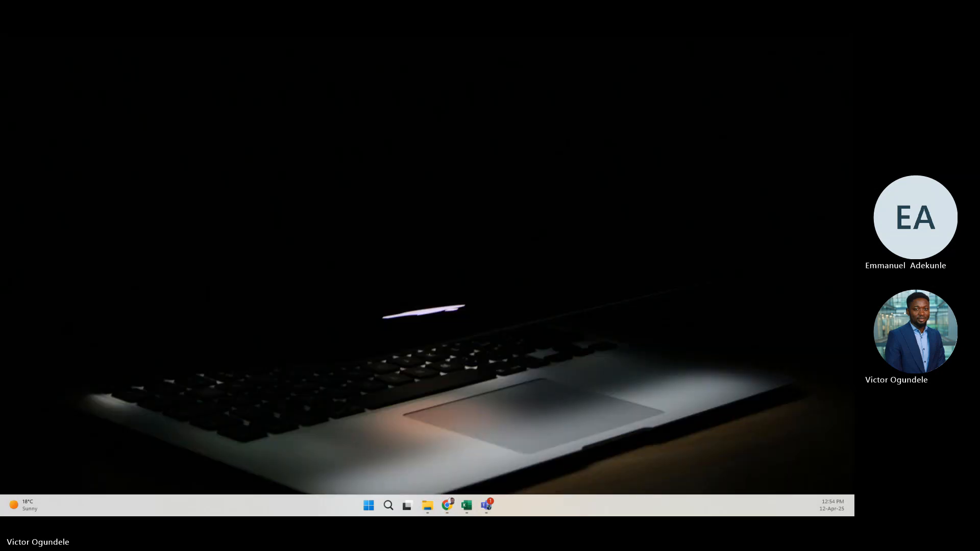
pyautogui.press('super+d')
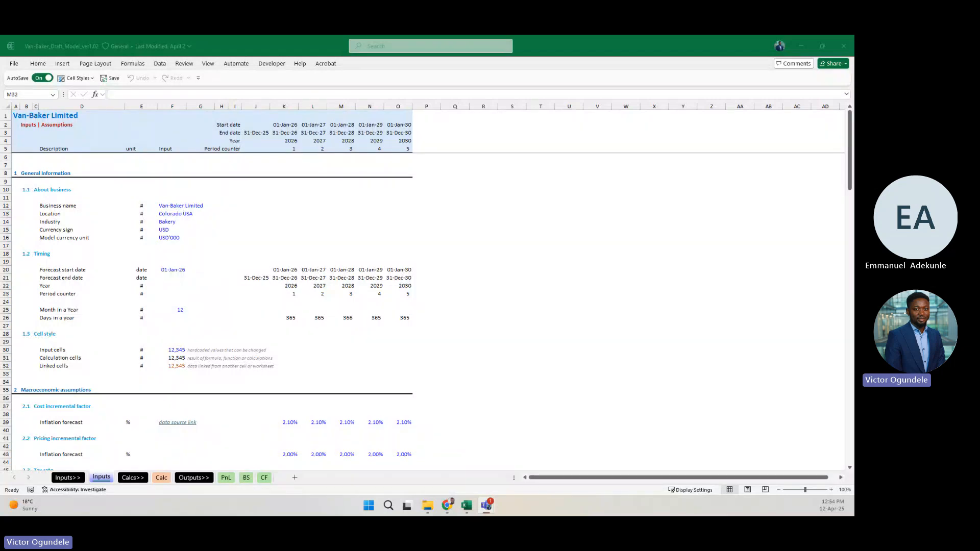
pyautogui.press('super+d')
pyautogui.press('super+d')
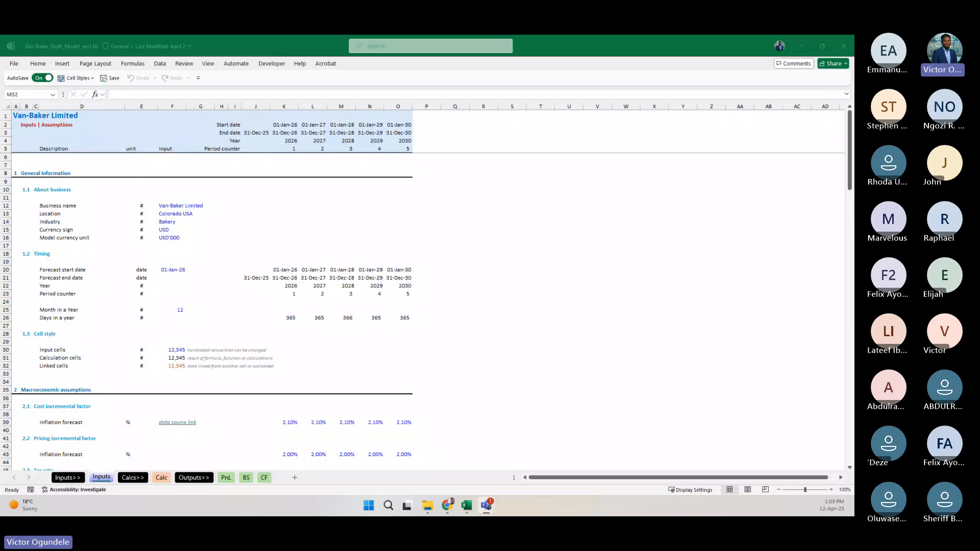
pyautogui.click(427, 269)
pyautogui.click(385, 236)
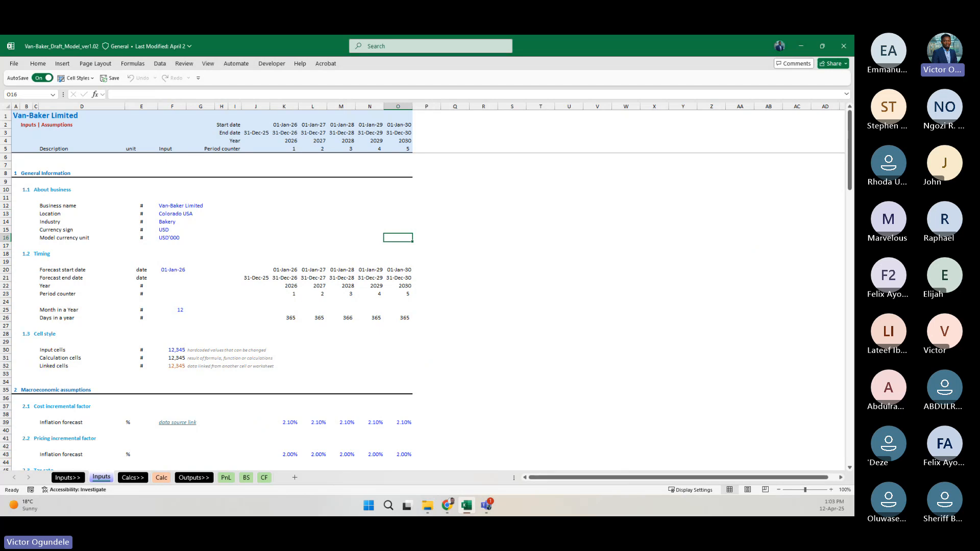
pyautogui.click(285, 239)
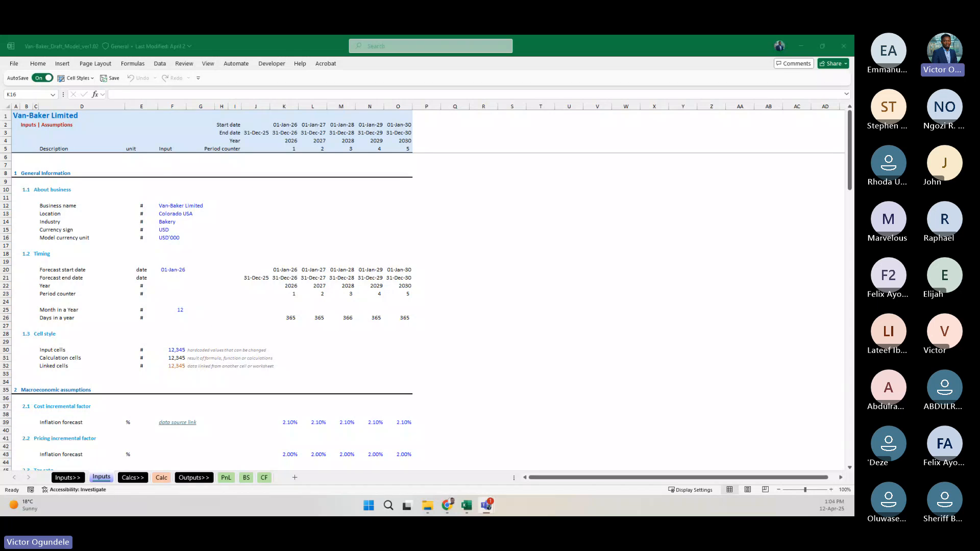
pyautogui.press('super+d')
pyautogui.press('super+d')
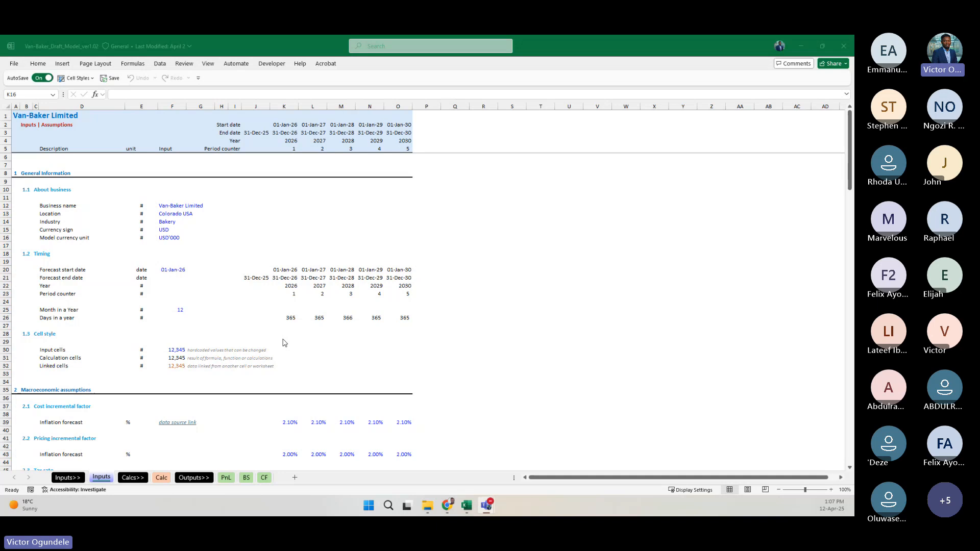
# Step: Compare the timing block J20:O23 on the Inputs sheet with the header dates in J2:O5, and view the Calc sheet's header
pyautogui.click(474, 238)
pyautogui.scroll(3, 474, 238)
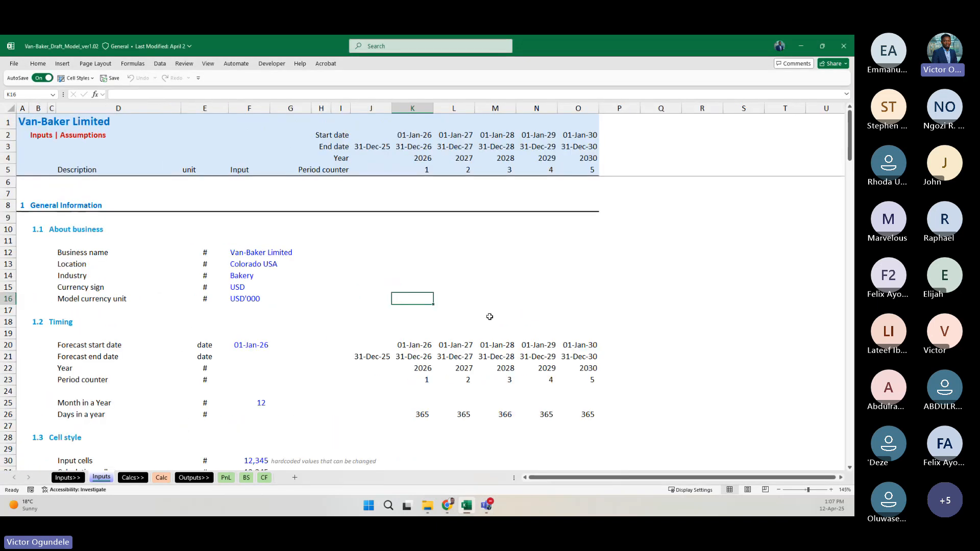
pyautogui.click(370, 342)
pyautogui.moveTo(370, 341); pyautogui.dragTo(588, 376)
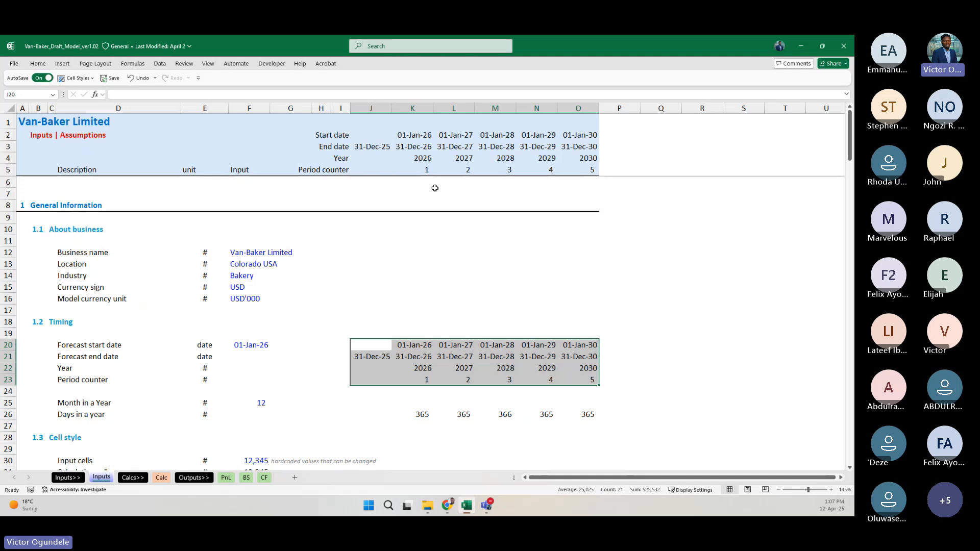
pyautogui.moveTo(370, 134); pyautogui.dragTo(572, 177)
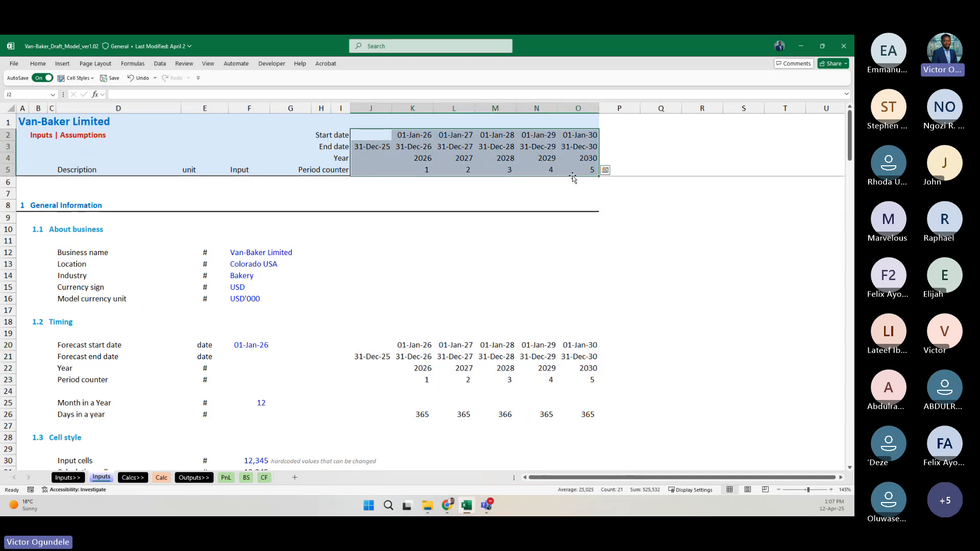
pyautogui.click(395, 330)
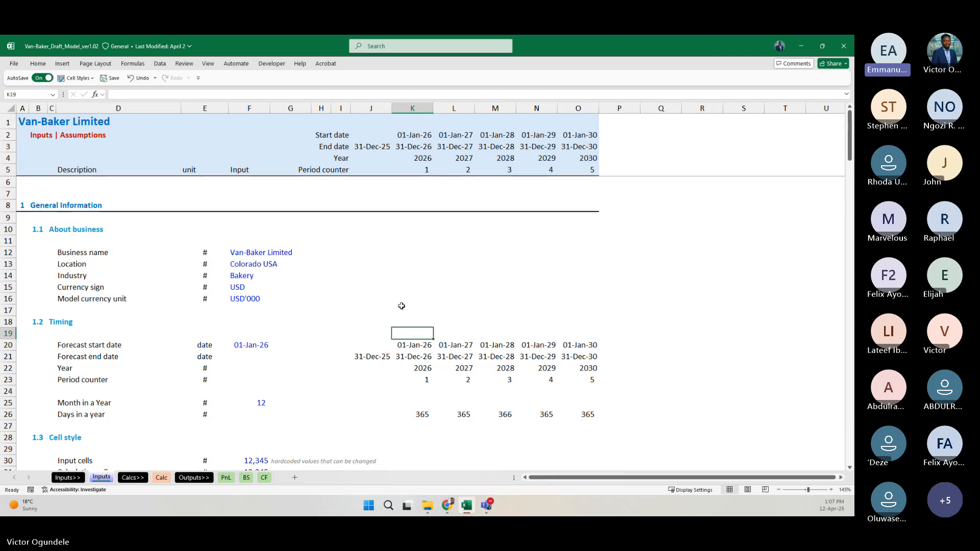
pyautogui.click(161, 477)
pyautogui.click(327, 323)
pyautogui.keyDown('ctrl'); pyautogui.scroll(5, 328, 322); pyautogui.keyUp('ctrl')
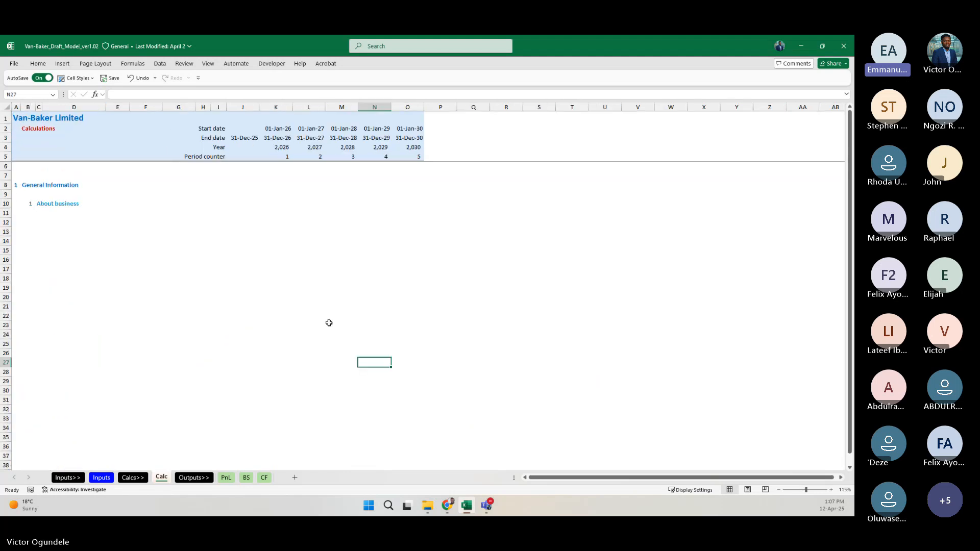
pyautogui.hotkey('ctrl', 'pageup')
pyautogui.hotkey('ctrl', 'pageup')
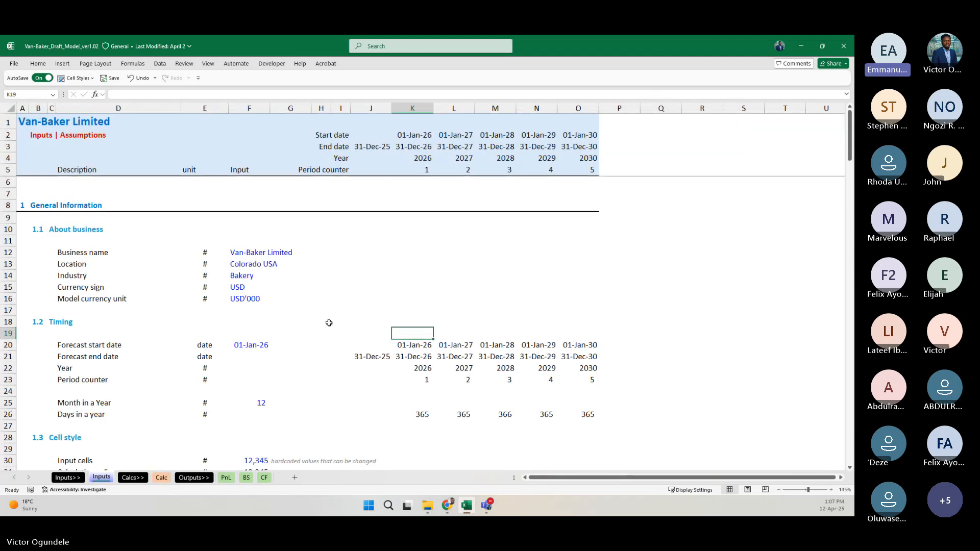
pyautogui.scroll(-1, 403, 352)
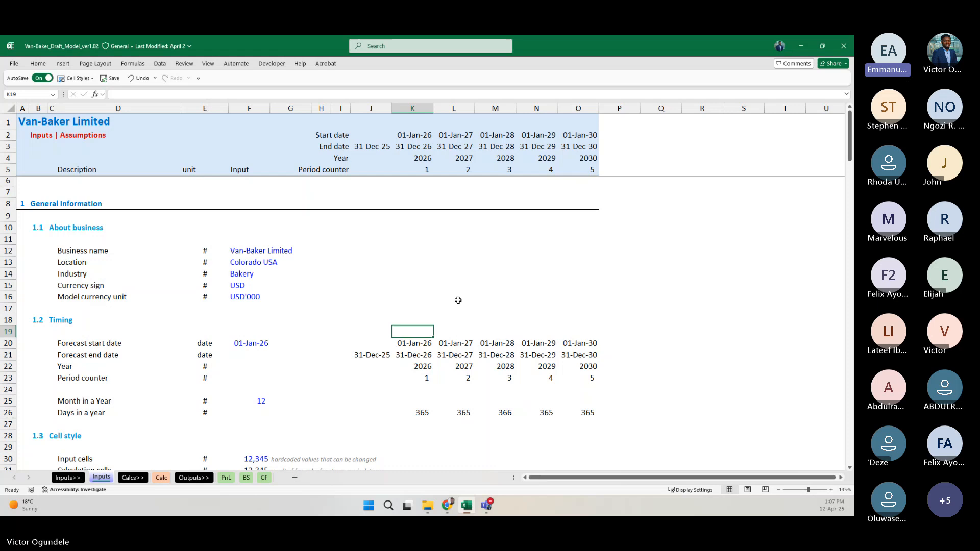
# Step: Examine the first-year start date formula in K20, the forecast start date input in F20 and the timing block J20:O23
pyautogui.press('Left')
pyautogui.press('Up')
pyautogui.press('Right')
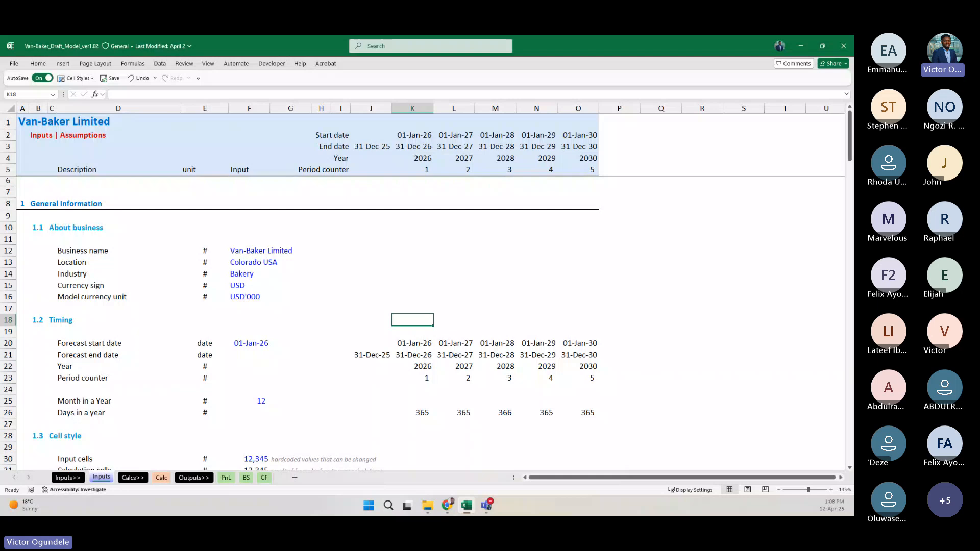
pyautogui.hotkey('alt', 'Tab')
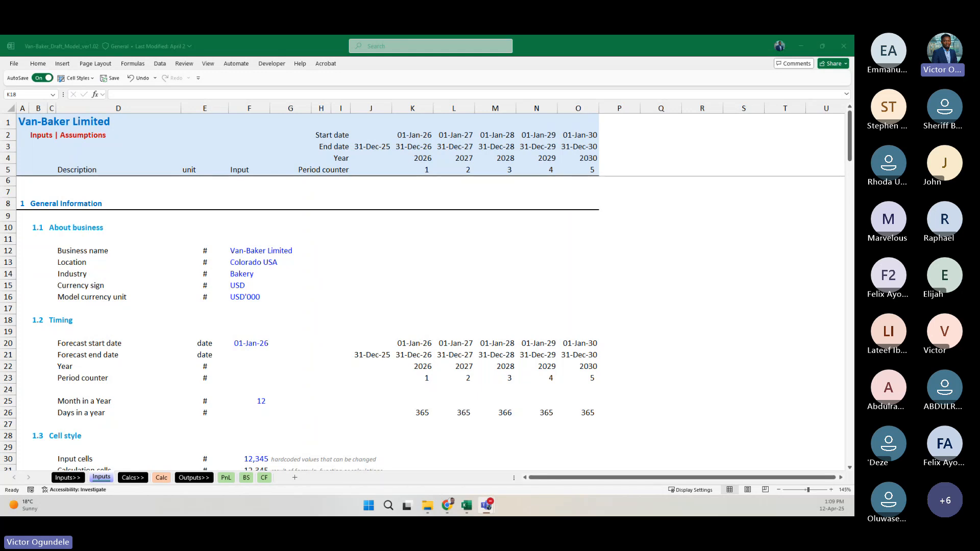
pyautogui.click(412, 316)
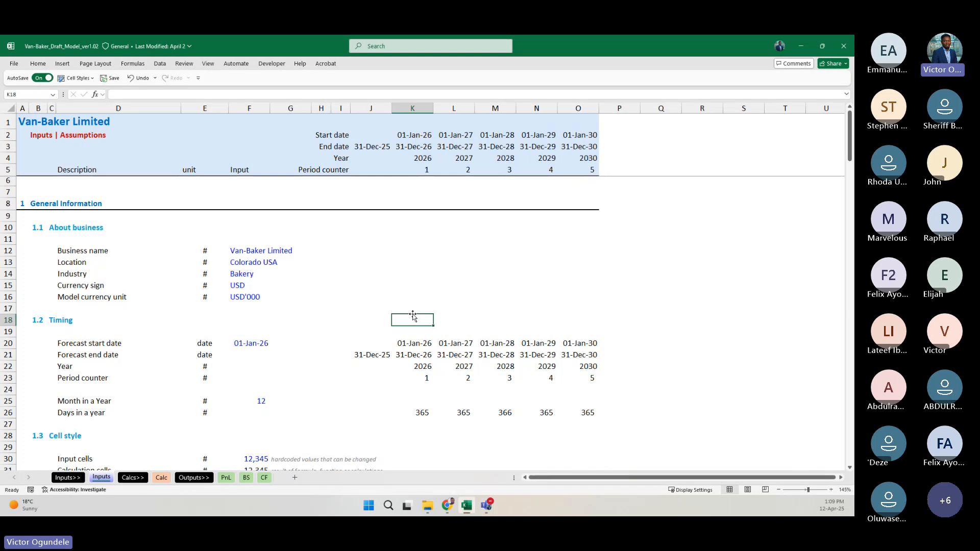
pyautogui.press('Down')
pyautogui.press('Down')
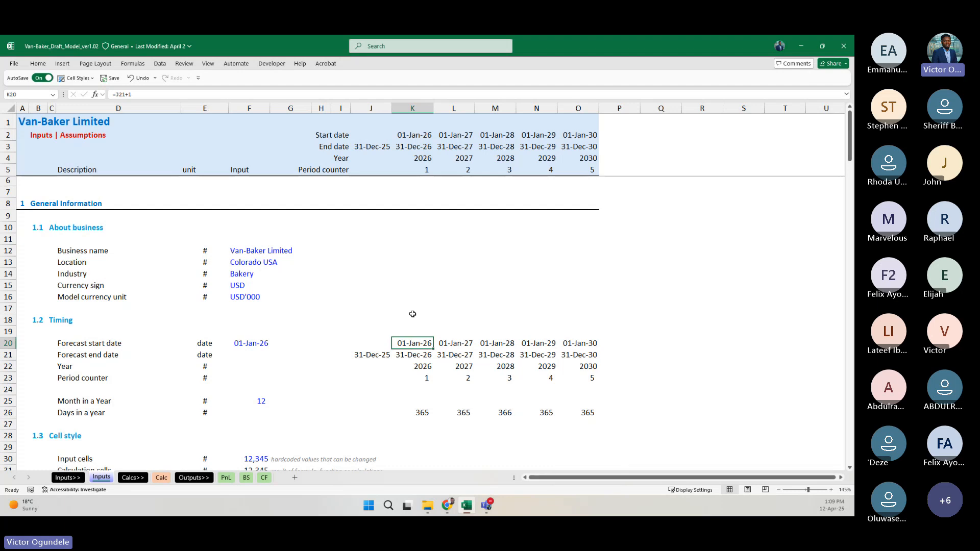
pyautogui.click(222, 260)
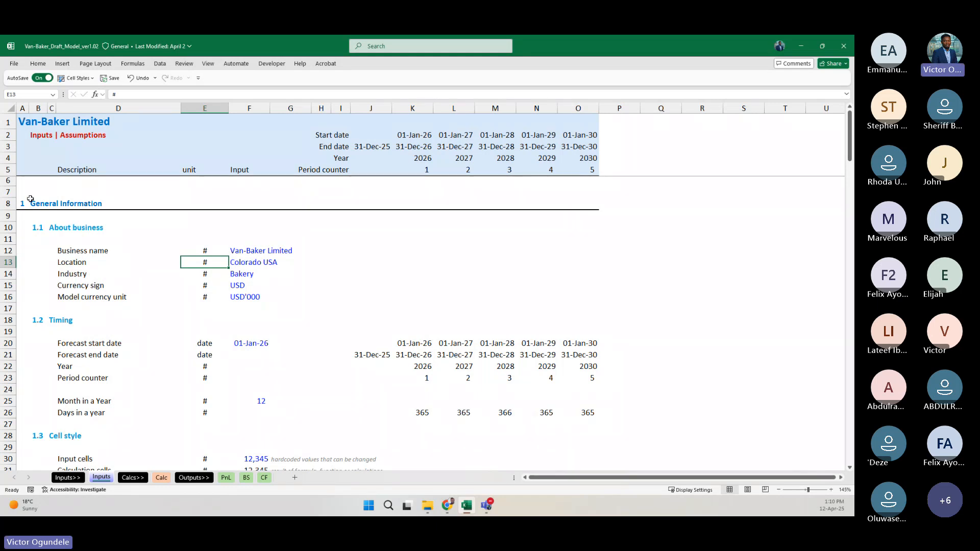
pyautogui.click(74, 237)
pyautogui.click(113, 322)
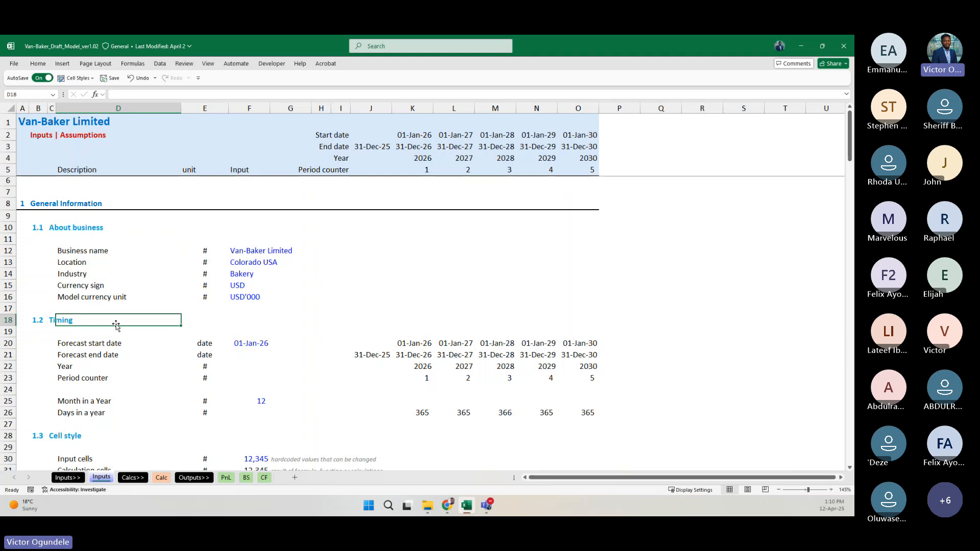
pyautogui.click(247, 342)
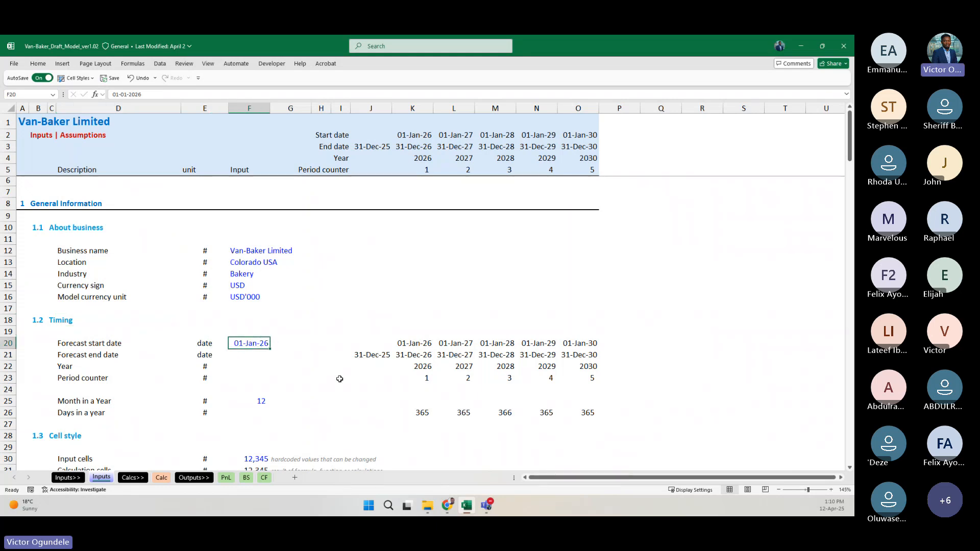
pyautogui.moveTo(367, 343); pyautogui.dragTo(573, 376)
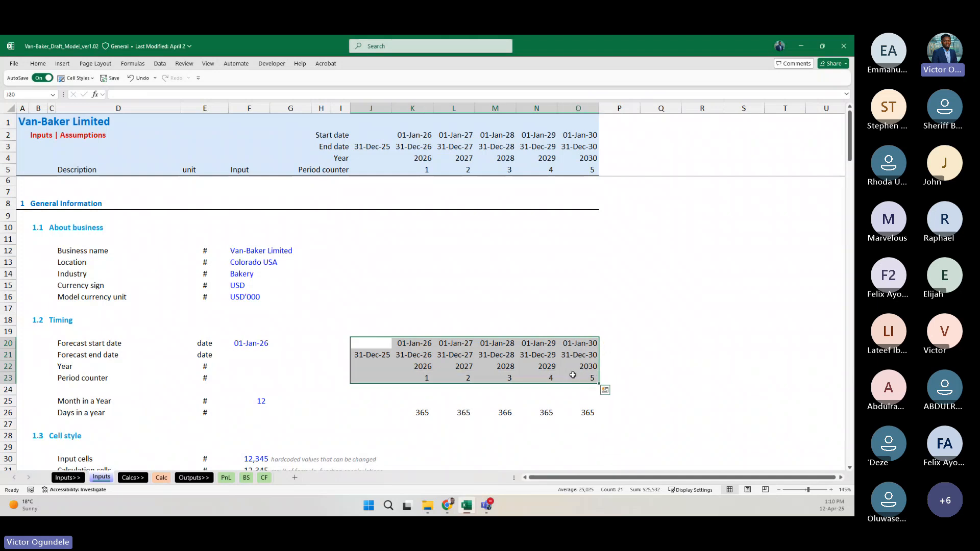
# Step: Set the forecast start date in F20 of the Inputs sheet to 01-01-2027
pyautogui.press('Left')
pyautogui.press('Left')
pyautogui.press('Left')
pyautogui.press('Left')
pyautogui.press('Left')
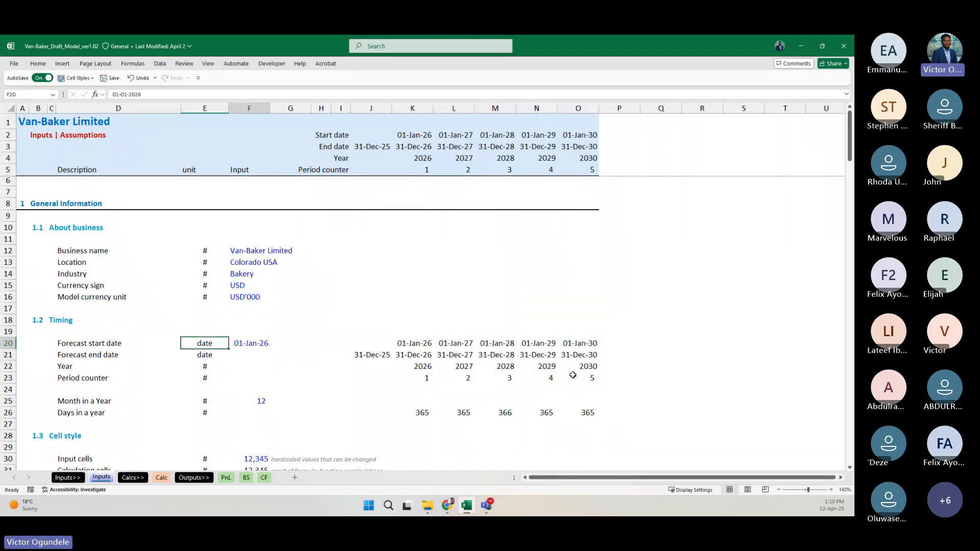
pyautogui.press('Right')
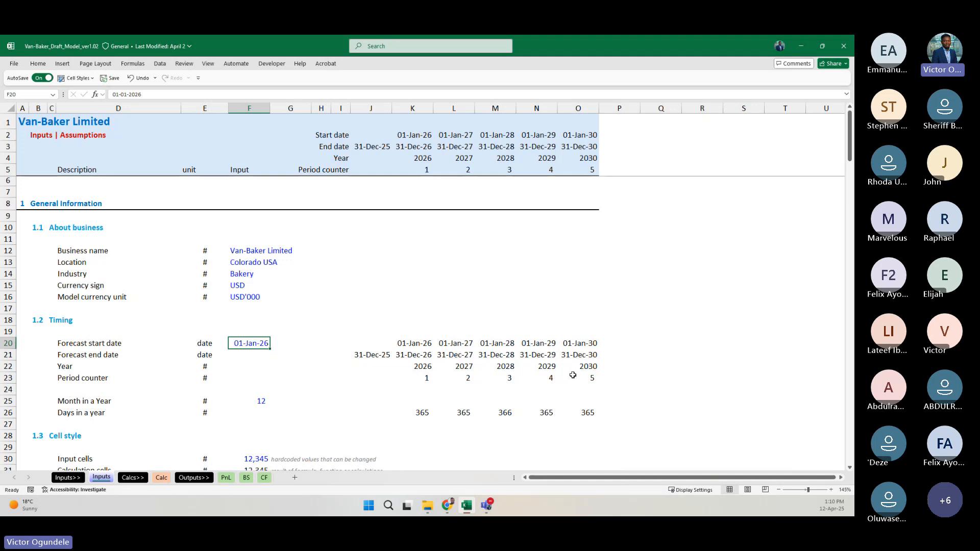
pyautogui.press('F2')
pyautogui.press('Left')
pyautogui.press('Left')
pyautogui.press('Left')
pyautogui.press('Left')
pyautogui.press('Left')
pyautogui.hotkey('shift', 'Left')
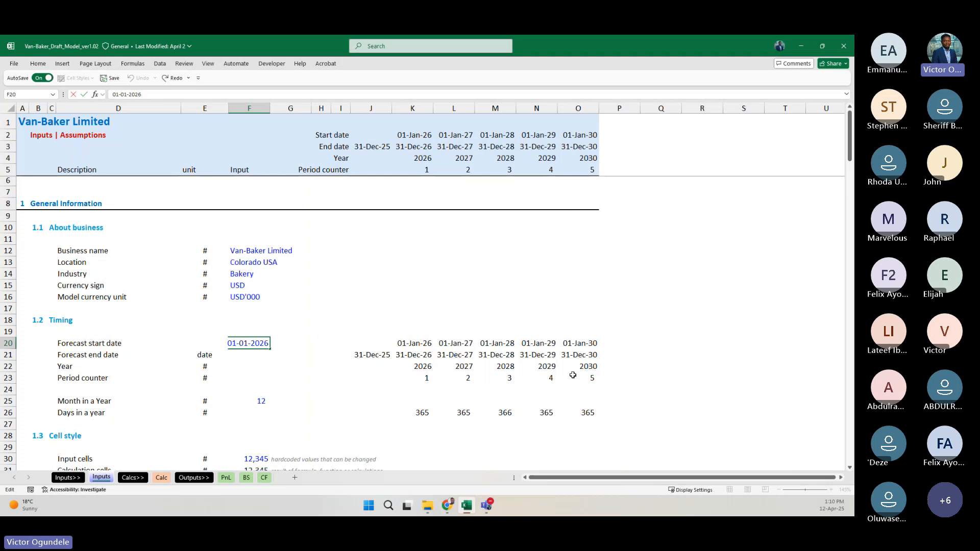
pyautogui.press('BackSpace')
pyautogui.write('7')
pyautogui.hotkey('ctrl', 'Return')
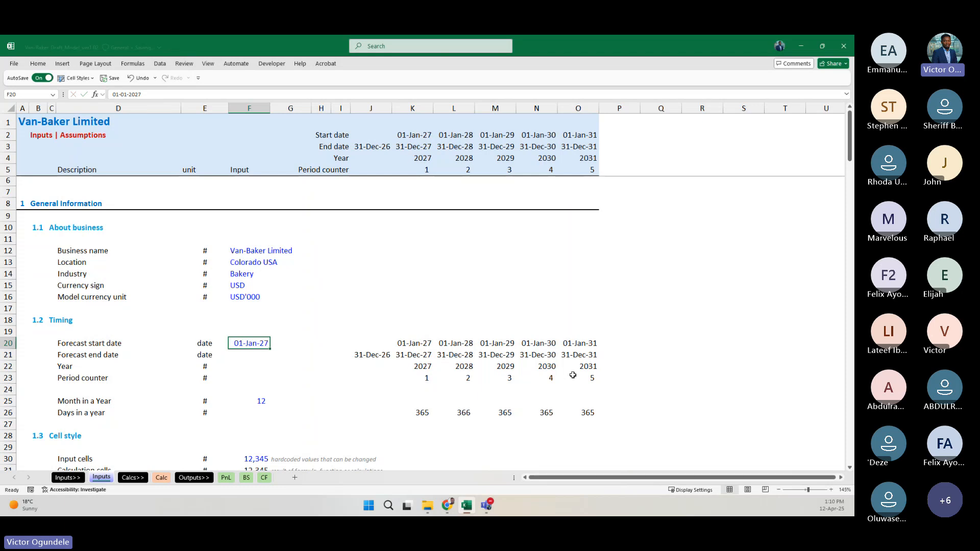
# Step: Review the timing block J20:O23 and header J2:O5 on the Inputs sheet, and inspect the formula in K2
pyautogui.moveTo(376, 341); pyautogui.dragTo(585, 378)
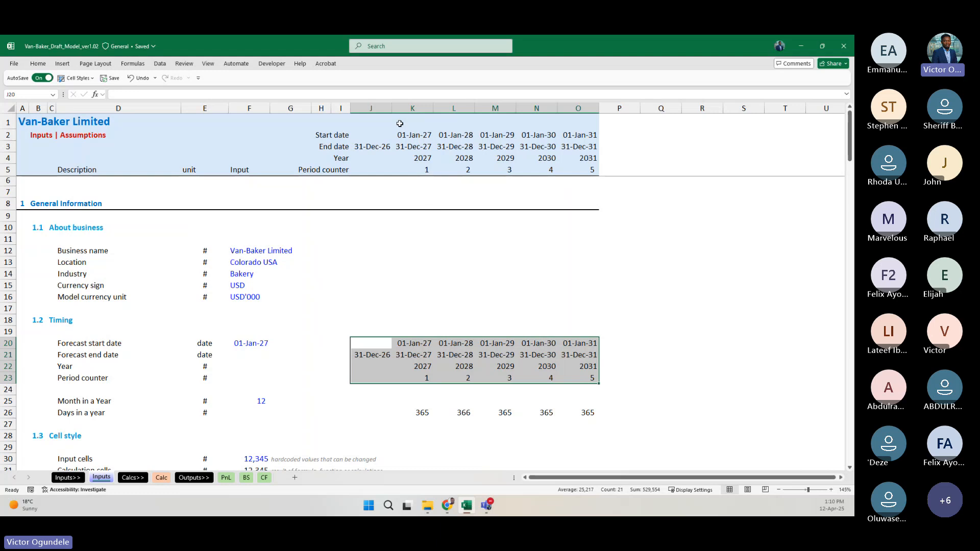
pyautogui.moveTo(374, 135)
pyautogui.mouseDown()
pyautogui.moveTo(374, 146)
pyautogui.moveTo(374, 135)
pyautogui.moveTo(510, 171)
pyautogui.moveTo(568, 174)
pyautogui.mouseUp()
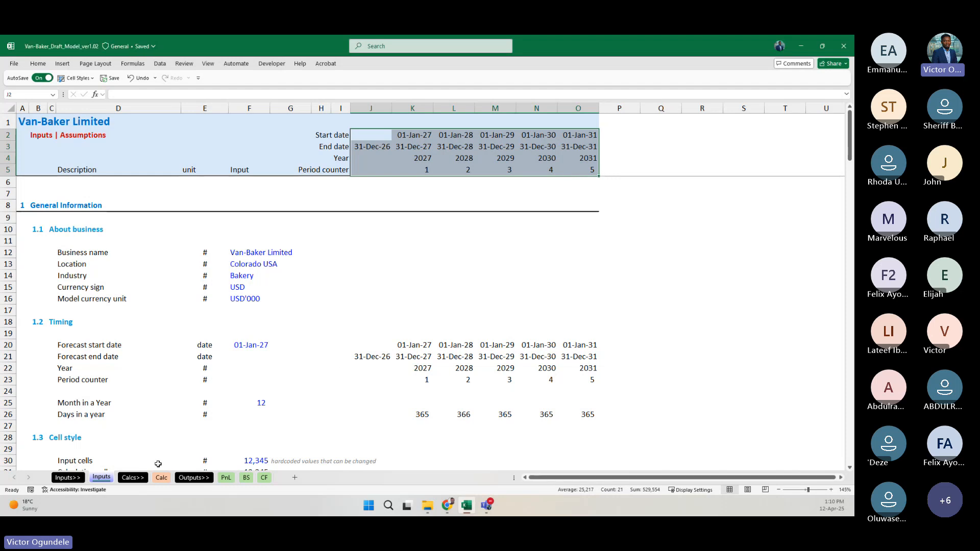
pyautogui.click(410, 138)
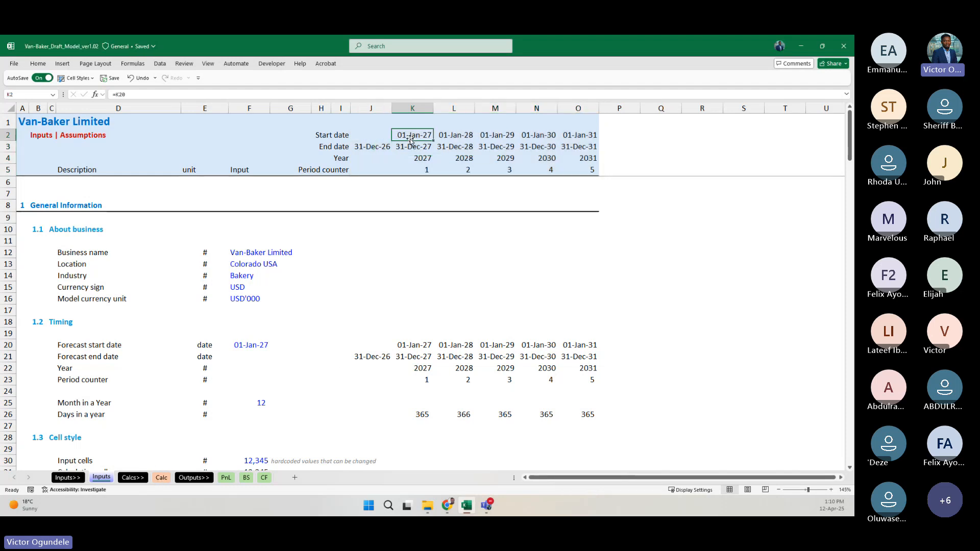
pyautogui.press('F2')
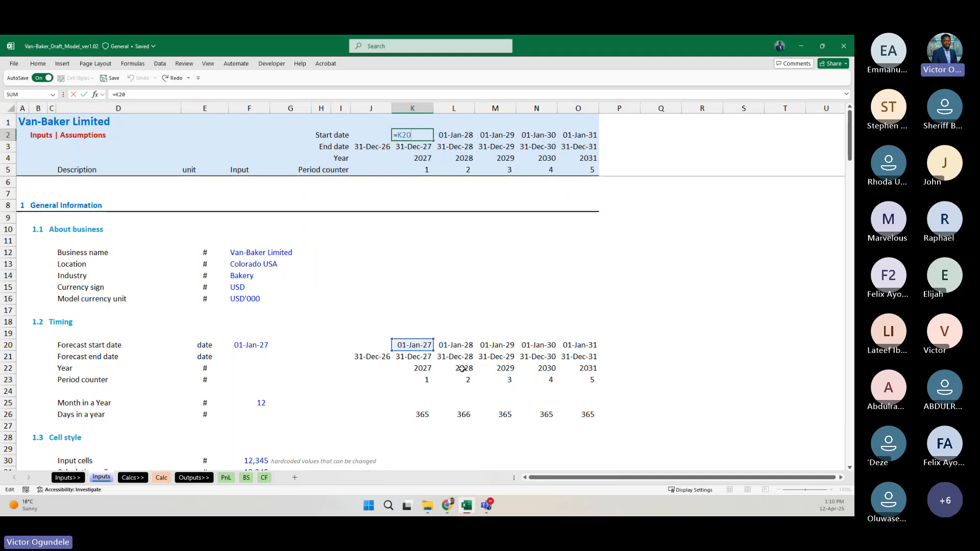
pyautogui.press('Escape')
# Step: Trace the Calc sheet's start date in K2 back to the Inputs timing block, and view the header dates on the CF sheet
pyautogui.click(160, 478)
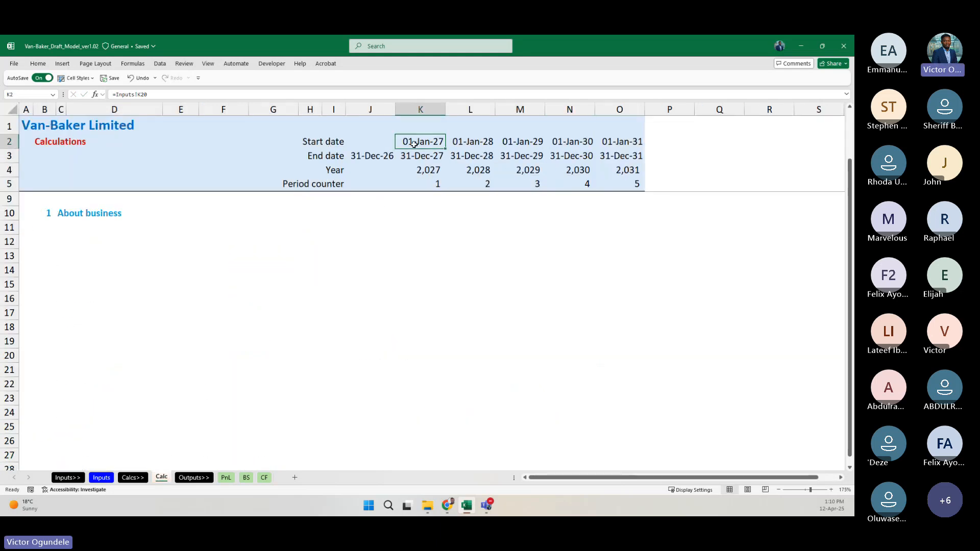
pyautogui.hotkey('ctrl', '[')
pyautogui.moveTo(364, 348); pyautogui.dragTo(584, 379)
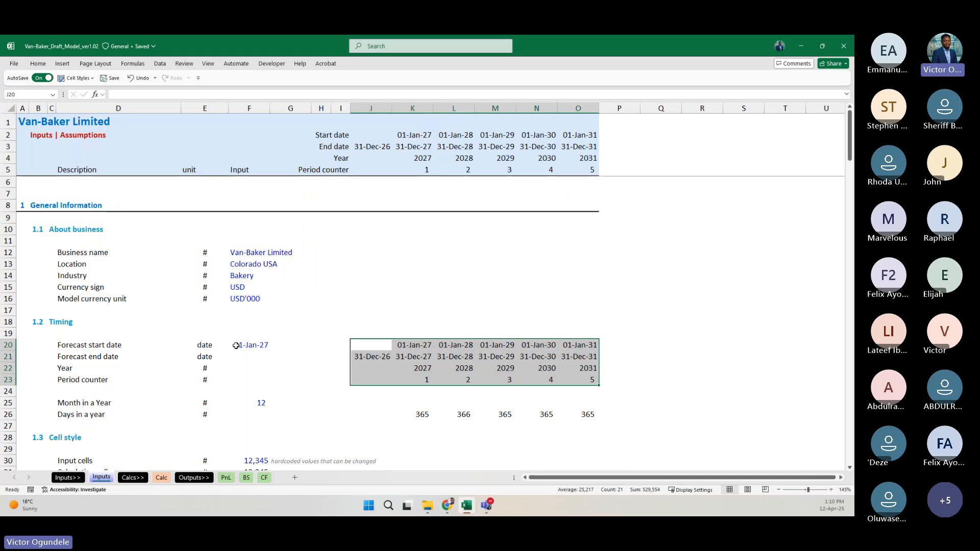
pyautogui.moveTo(363, 350); pyautogui.dragTo(571, 379)
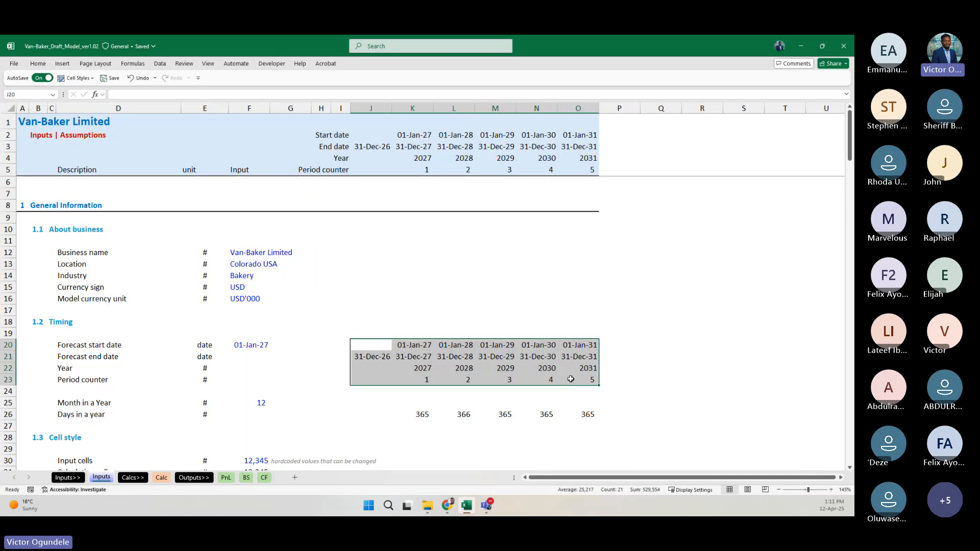
pyautogui.click(263, 478)
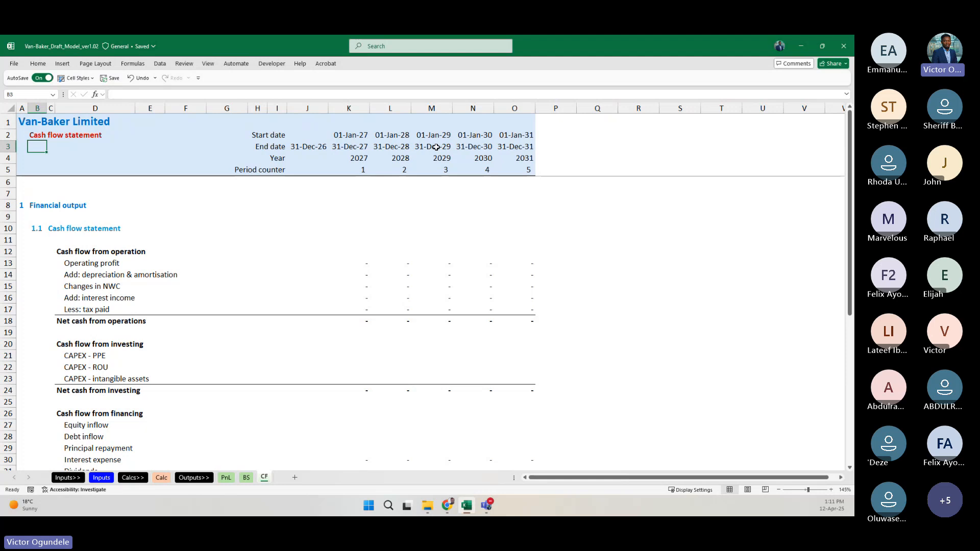
# Step: Trace the CF sheet's last end date in O3 back to the Inputs timing block and inspect the start date formula in K20
pyautogui.click(520, 146)
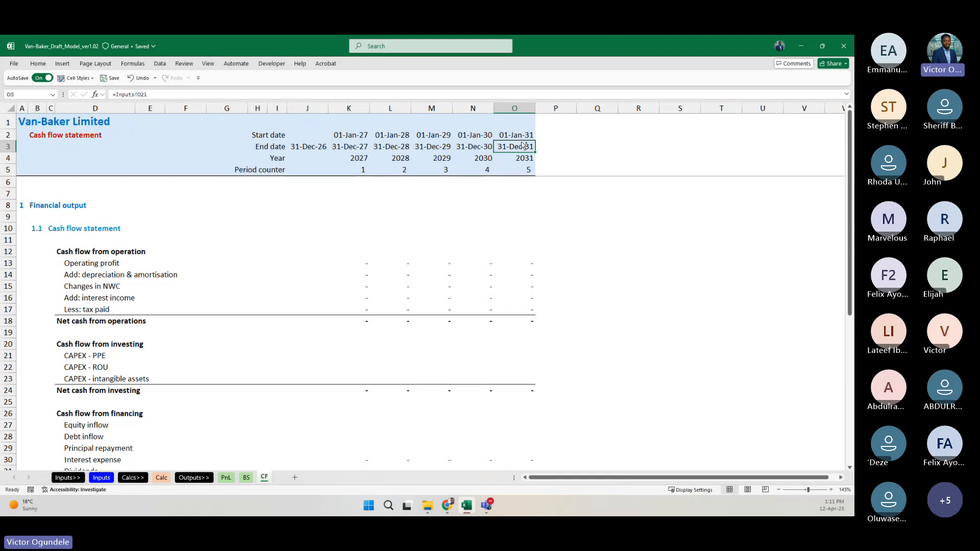
pyautogui.hotkey('ctrl', '[')
pyautogui.click(398, 346)
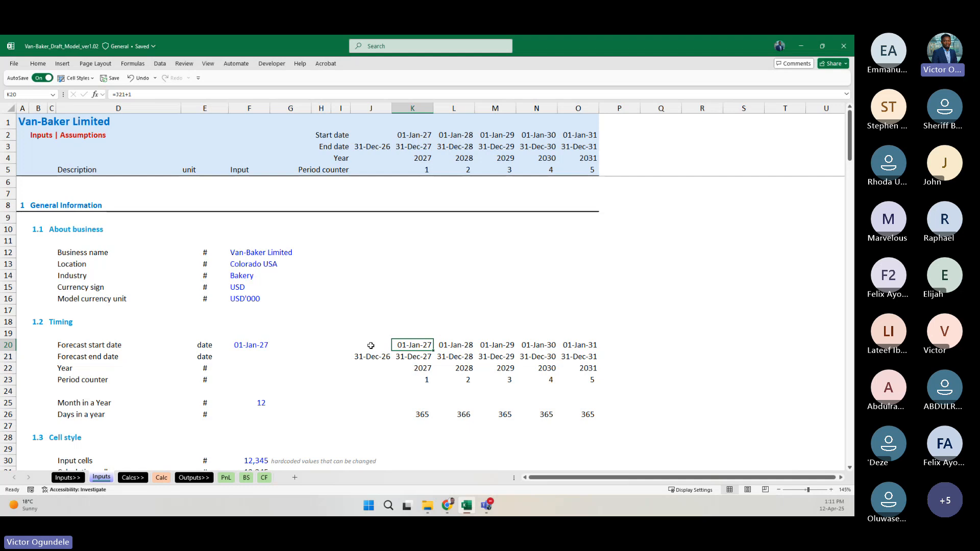
# Step: Set the forecast start date in F20 of the Inputs sheet to 01-01-2026
pyautogui.click(257, 345)
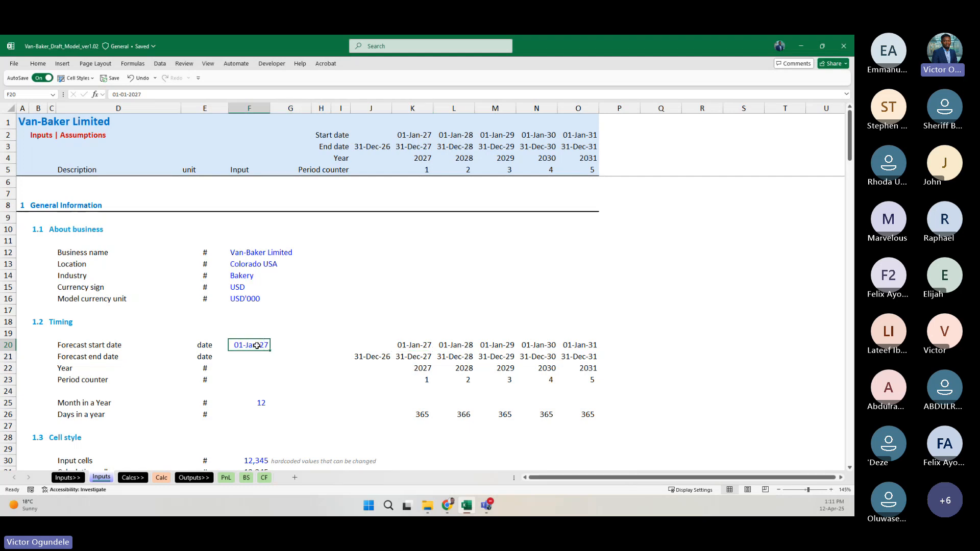
pyautogui.press('F2')
pyautogui.press('BackSpace')
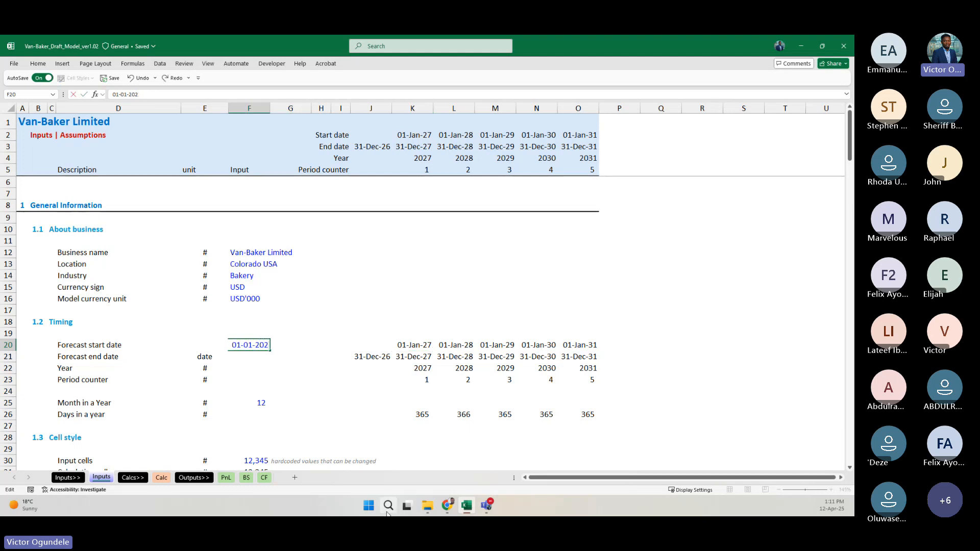
pyautogui.write('6')
pyautogui.press('Return')
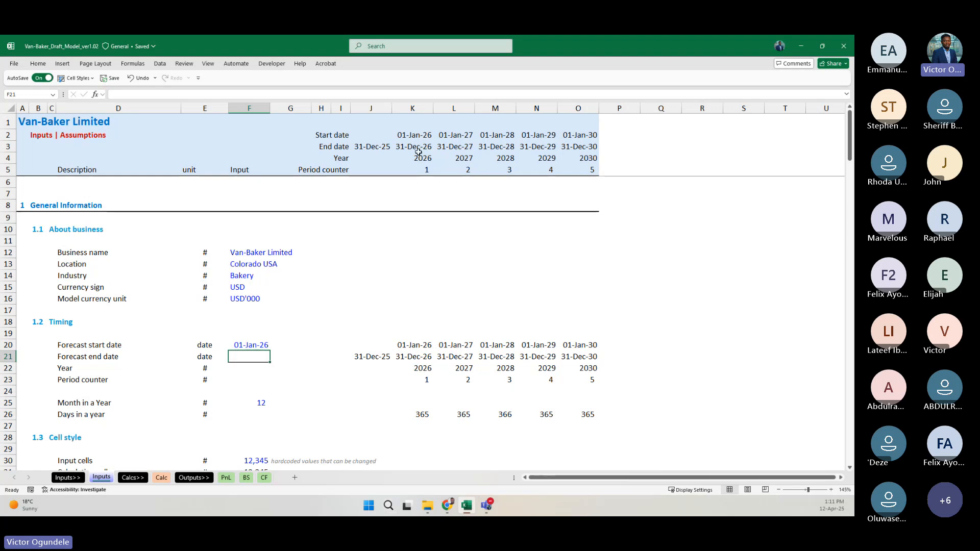
# Step: Check the header dates in K2:O3 on the Inputs sheet and the header of the cash flow statement on the CF sheet
pyautogui.moveTo(415, 136); pyautogui.dragTo(591, 147)
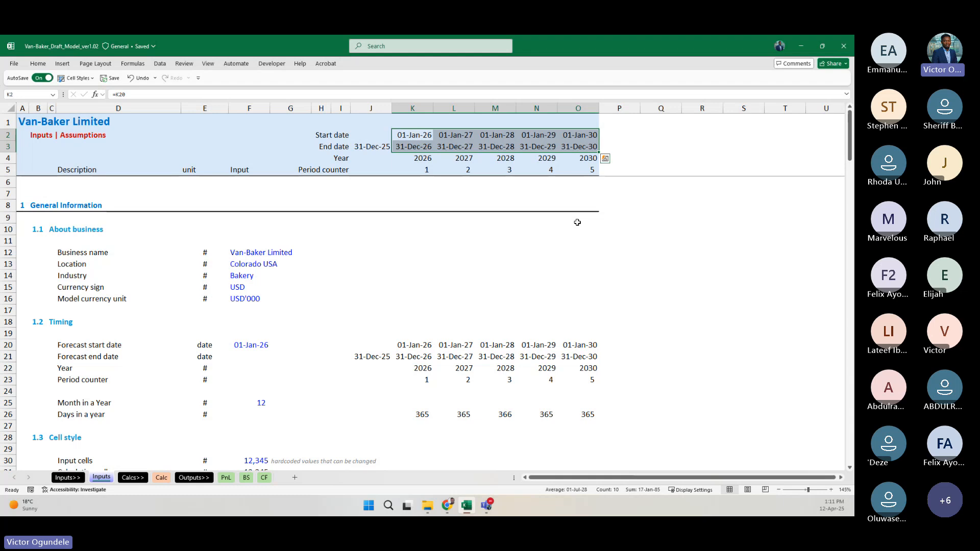
pyautogui.click(508, 265)
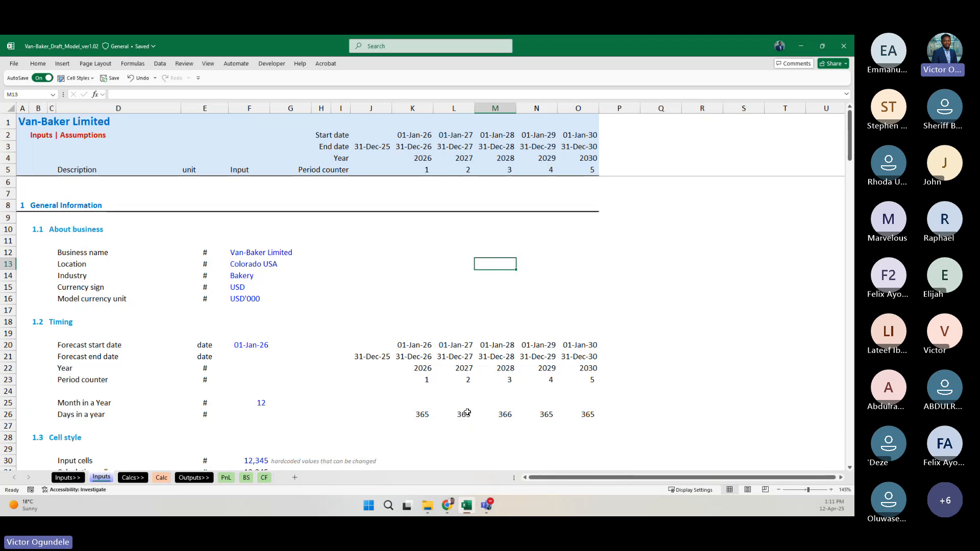
pyautogui.click(267, 477)
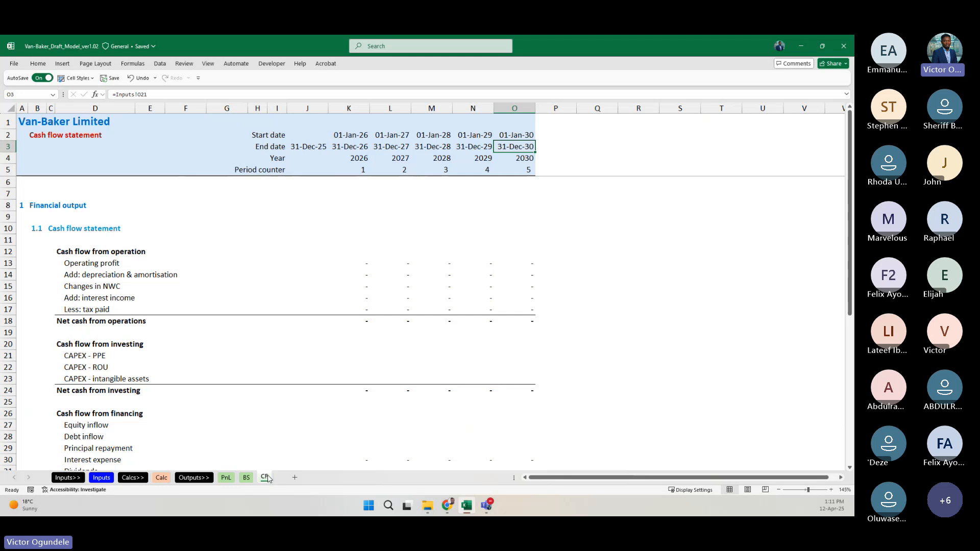
pyautogui.scroll(-1, 345, 316)
pyautogui.scroll(2, 344, 316)
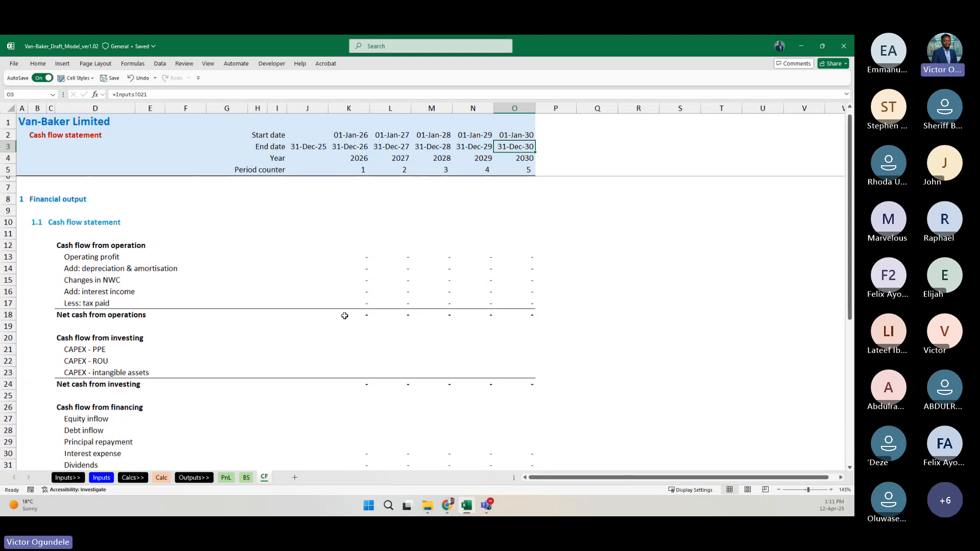
pyautogui.scroll(-1, 345, 316)
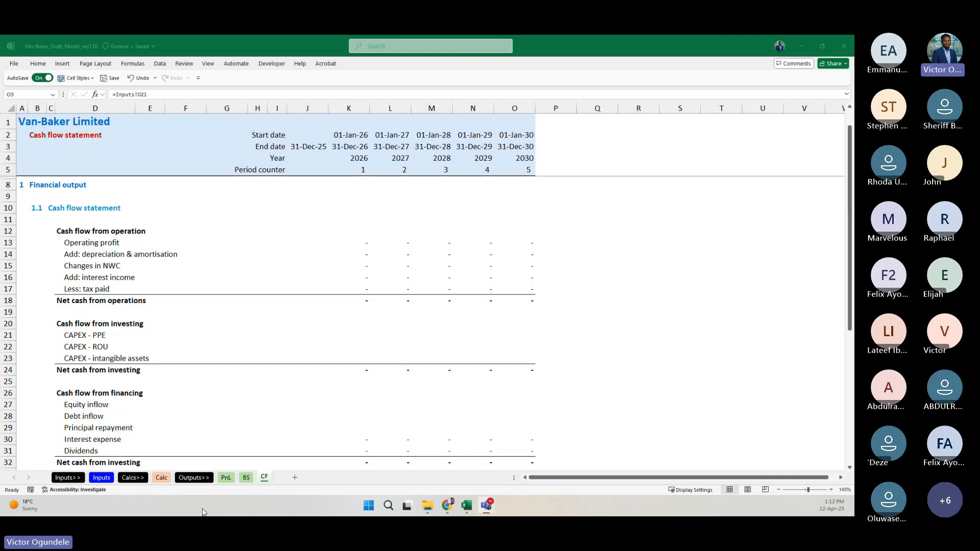
# Step: Open the PnL sheet and examine the EBITDA, operating profit and interest lines of the profit and loss account
pyautogui.click(232, 478)
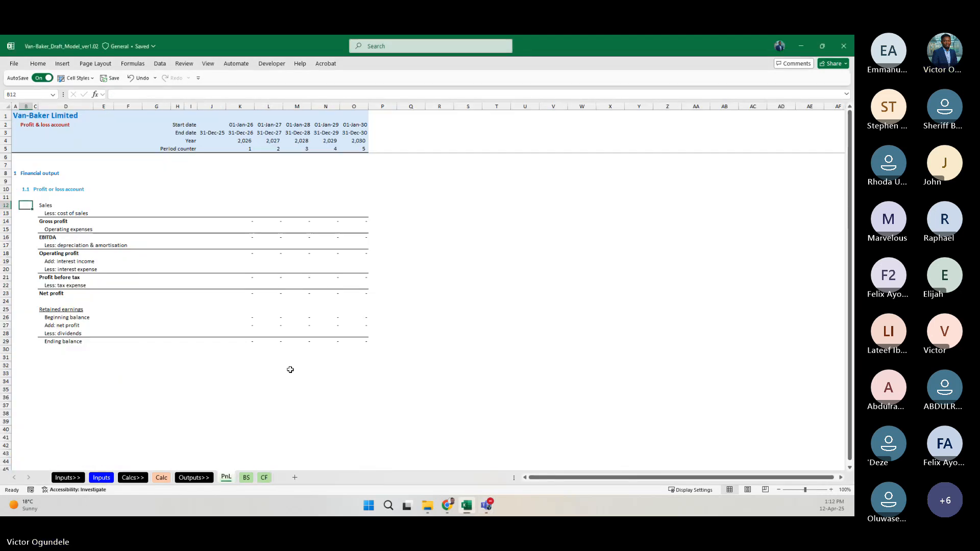
pyautogui.keyDown('ctrl'); pyautogui.scroll(3, 292, 364); pyautogui.keyUp('ctrl')
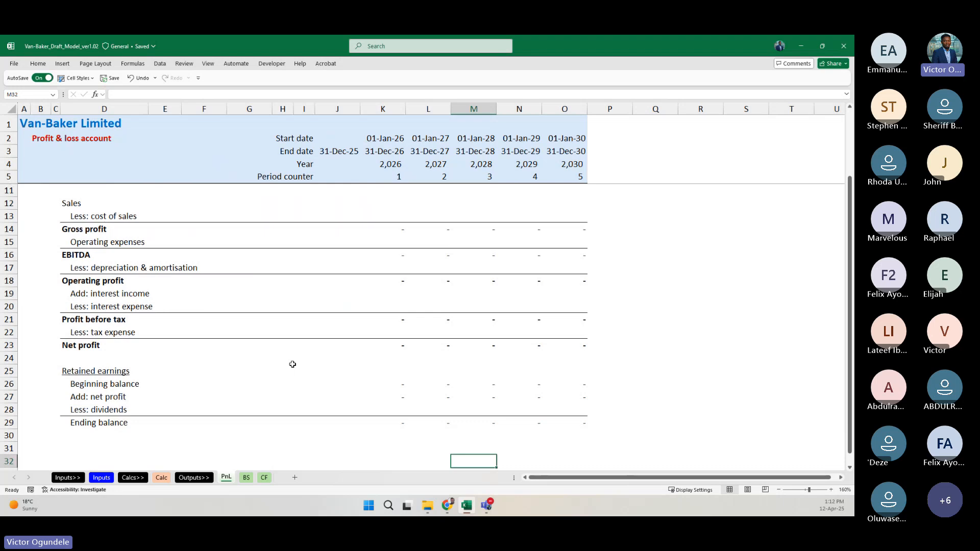
pyautogui.click(325, 282)
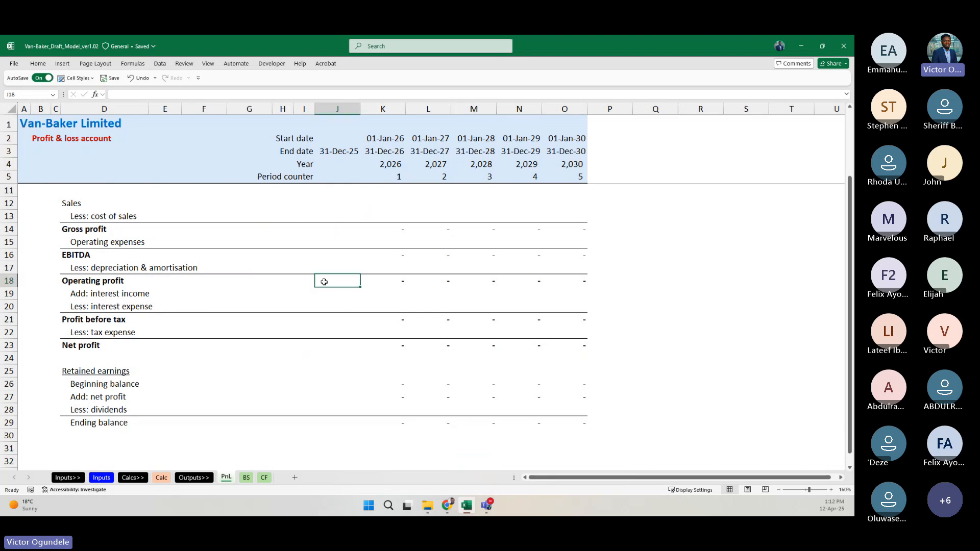
pyautogui.press('Up')
pyautogui.press('Up')
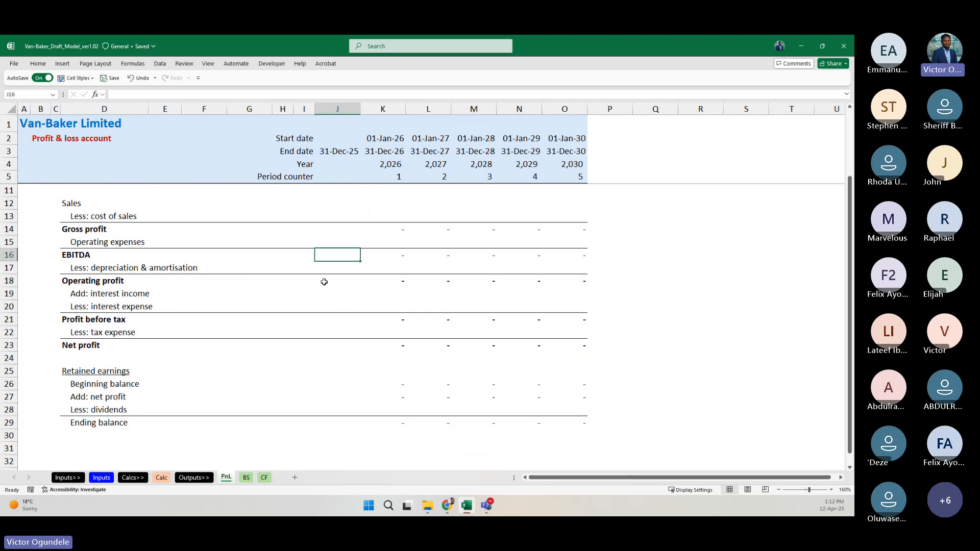
pyautogui.press('Down')
pyautogui.press('Down')
pyautogui.press('Down')
pyautogui.press('Down')
pyautogui.press('Down')
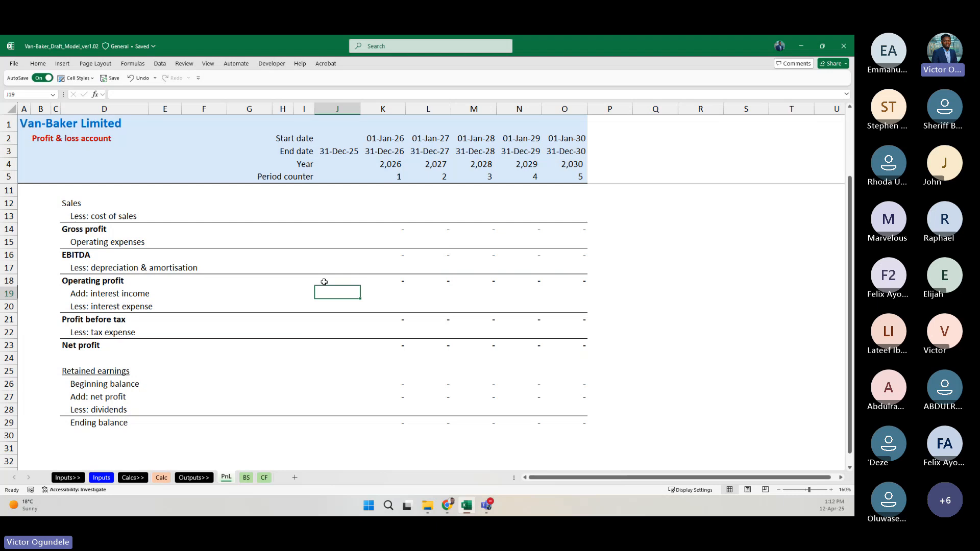
# Step: Walk through the profit and loss lines from EBITDA down to operating profit, profit before tax and net profit
pyautogui.press('Up')
pyautogui.press('Up')
pyautogui.press('Up')
pyautogui.press('Up')
pyautogui.press('Up')
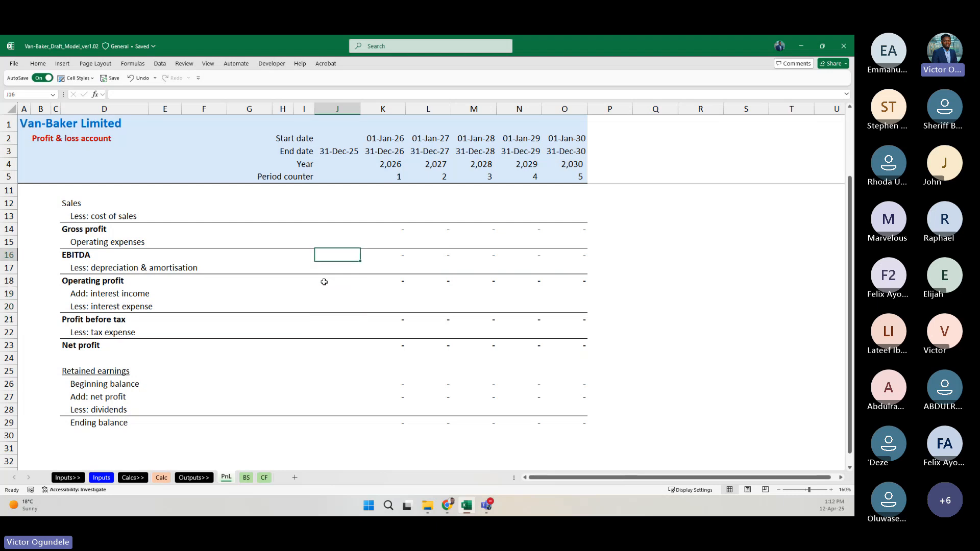
pyautogui.press('Down')
pyautogui.press('Down')
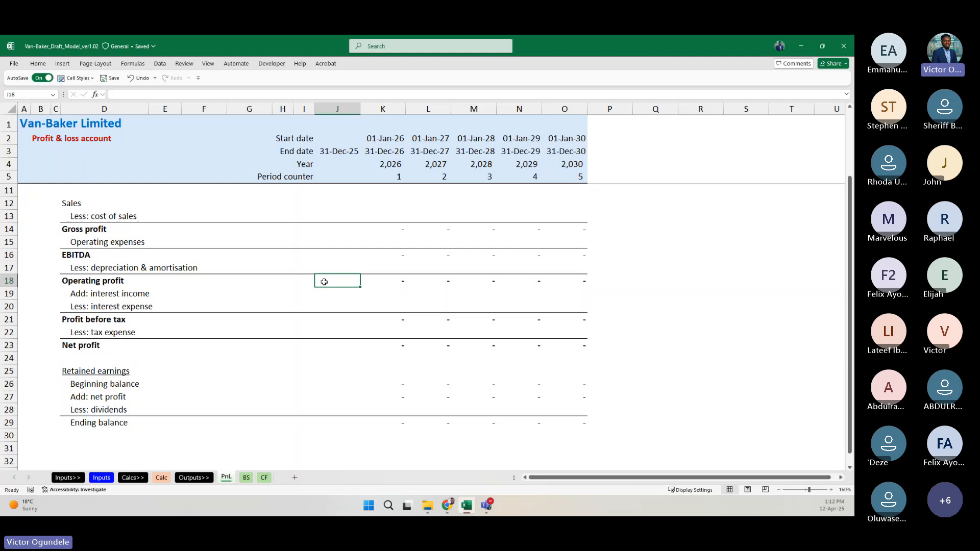
pyautogui.press('Down')
pyautogui.press('Down')
pyautogui.press('Down')
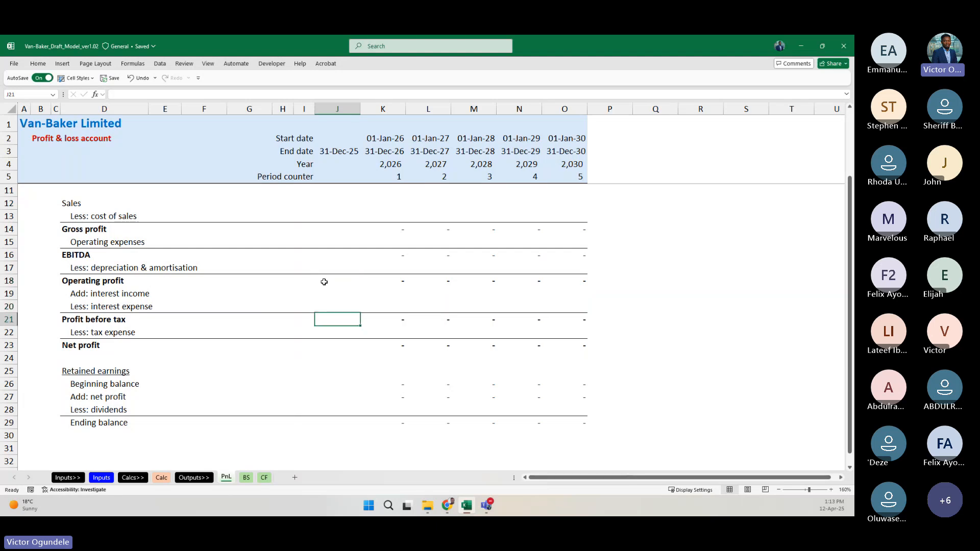
pyautogui.press('Down')
pyautogui.press('Down')
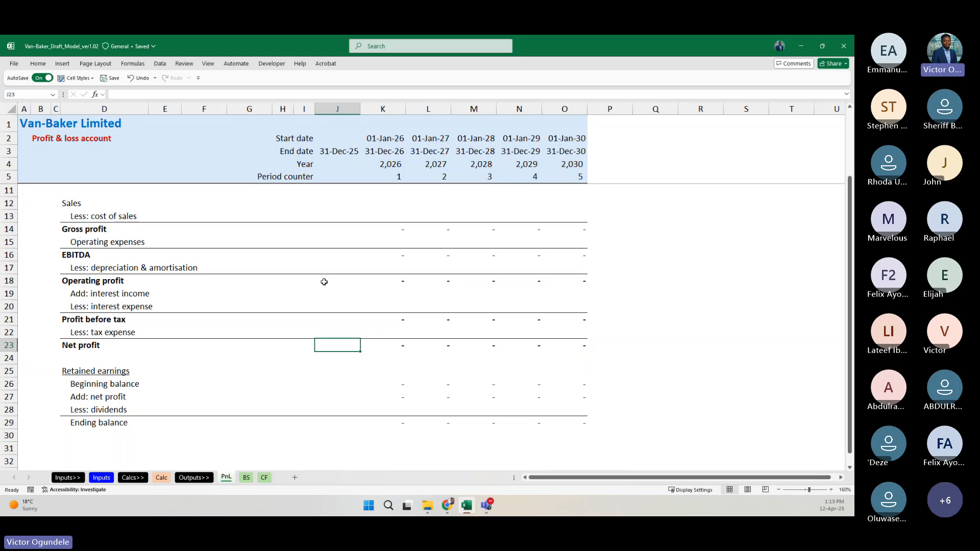
# Step: Inspect the EBITDA formula in K16 and review the lines from EBITDA to interest income on the PnL sheet
pyautogui.click(363, 253)
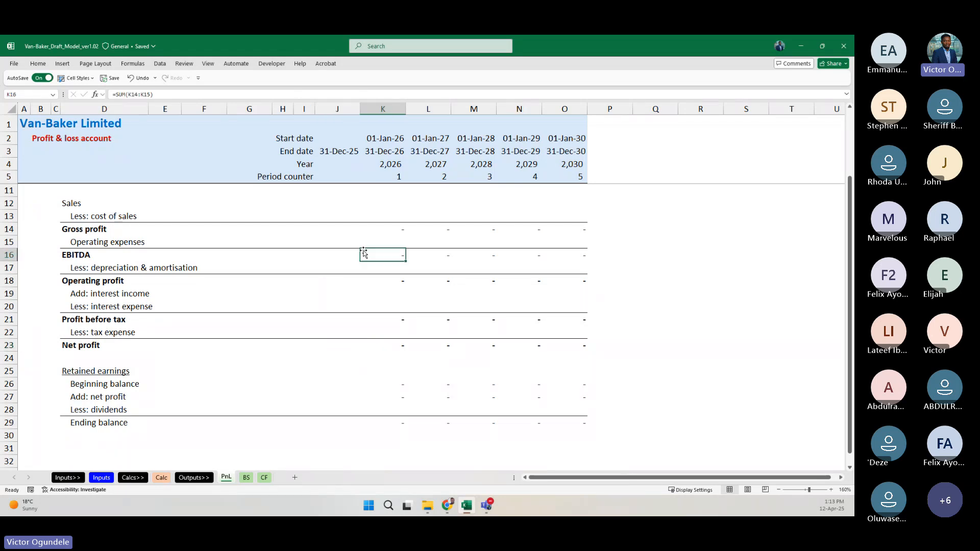
pyautogui.press('Left')
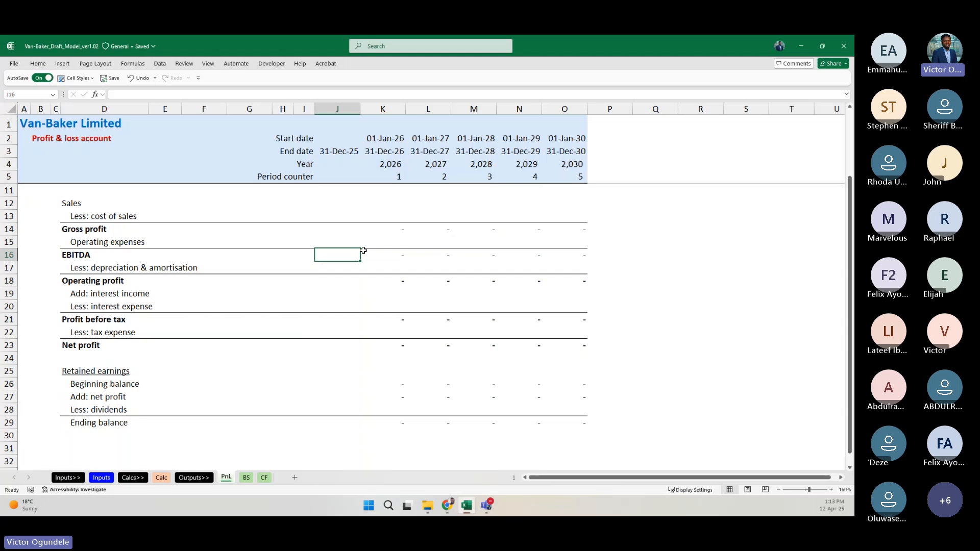
pyautogui.press('Down')
pyautogui.press('Down')
pyautogui.press('Down')
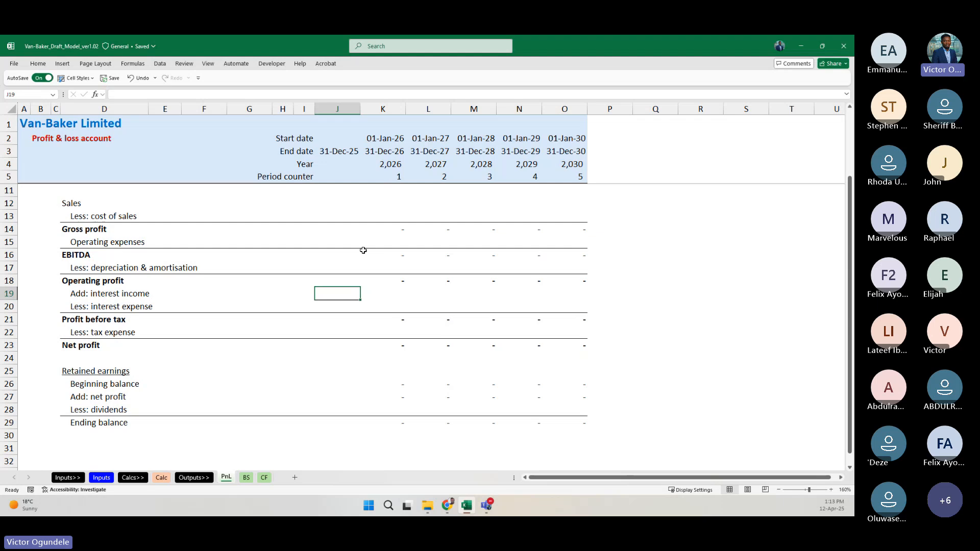
pyautogui.press('Up')
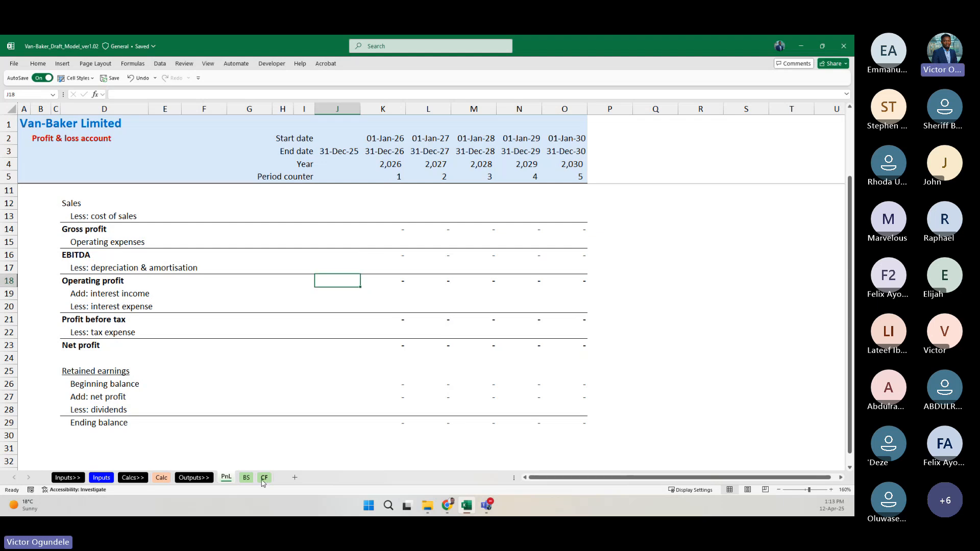
# Step: Check the operating profit line in K13 of the CF sheet against its source in K18 of the PnL sheet
pyautogui.hotkey('ctrl', 'pagedown')
pyautogui.hotkey('ctrl', 'pagedown')
pyautogui.click(310, 302)
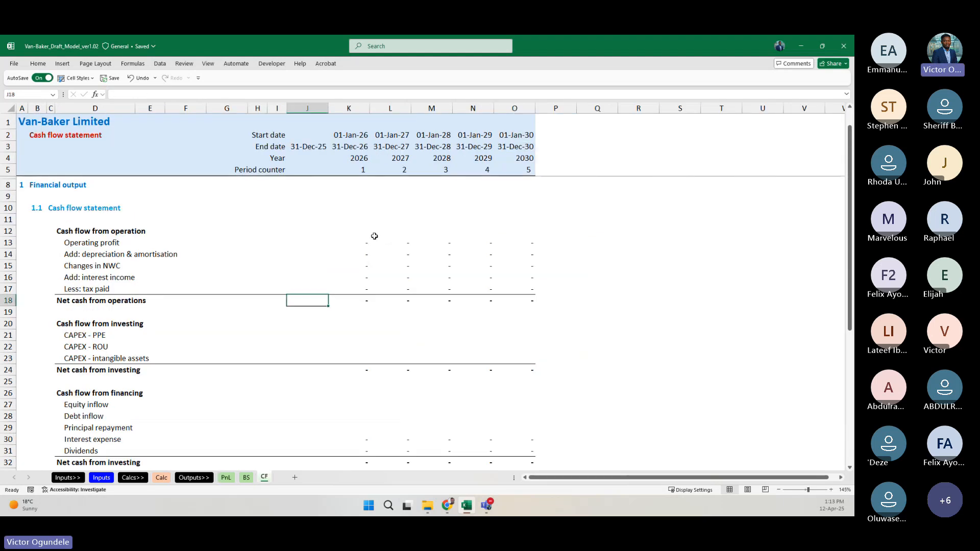
pyautogui.click(359, 242)
pyautogui.click(225, 477)
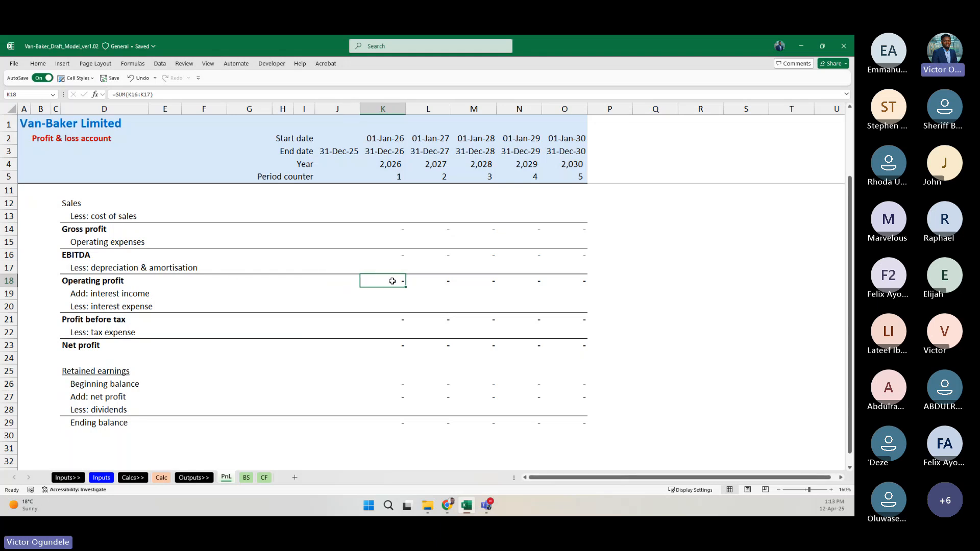
# Step: Review the PnL items above operating profit in K12:K17 and those below it in K19:K23
pyautogui.moveTo(404, 265); pyautogui.dragTo(398, 204)
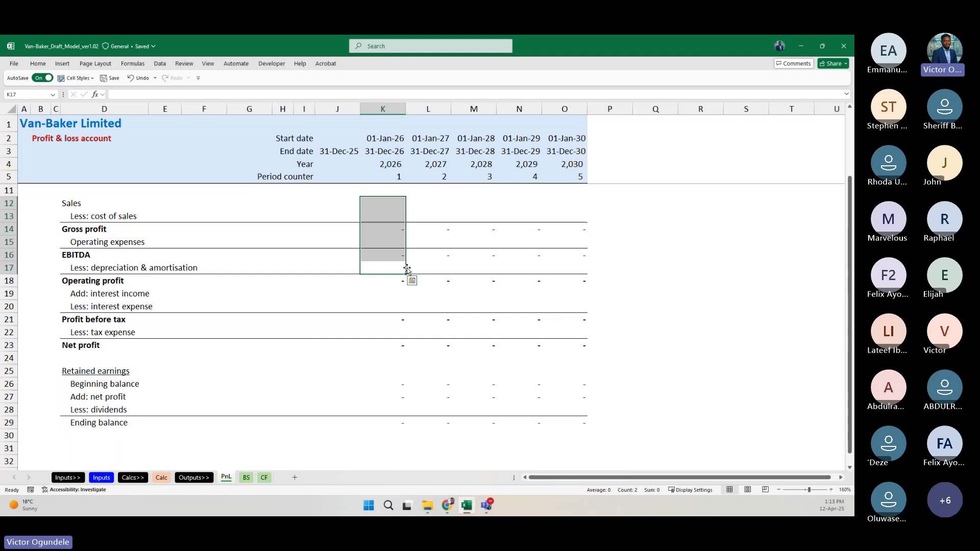
pyautogui.click(384, 280)
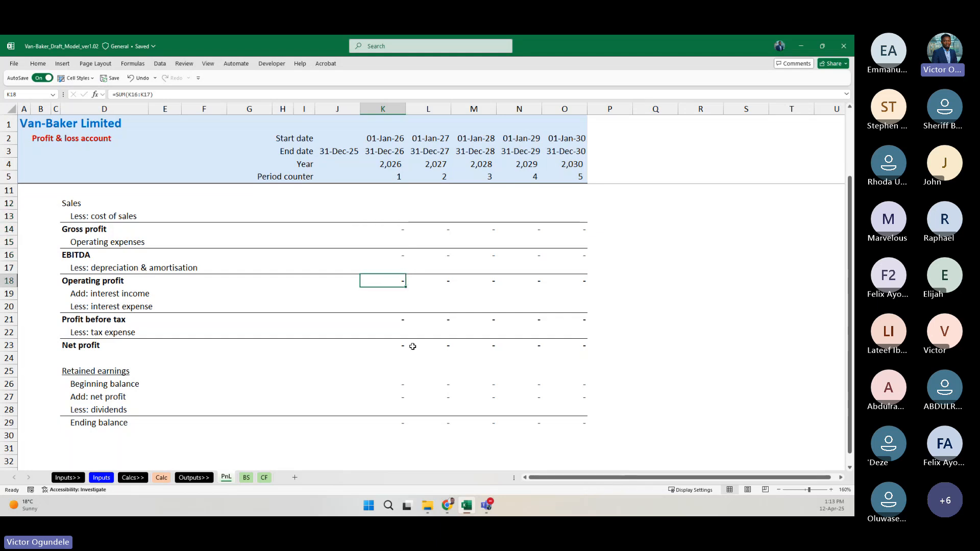
pyautogui.click(391, 292)
pyautogui.moveTo(391, 292); pyautogui.dragTo(391, 352)
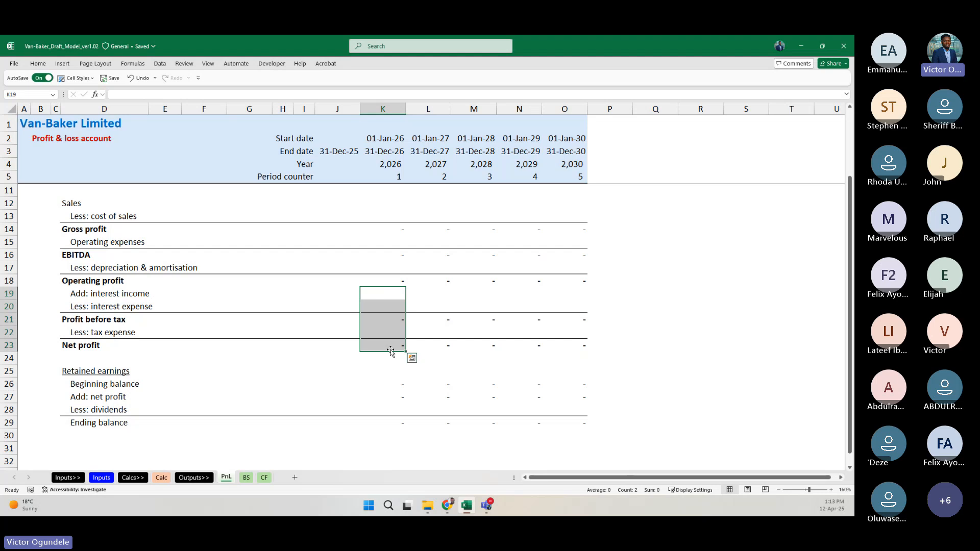
pyautogui.click(394, 292)
# Step: Compare the interest income line in row 16 of the CF sheet with the interest income line on the PnL sheet
pyautogui.click(246, 479)
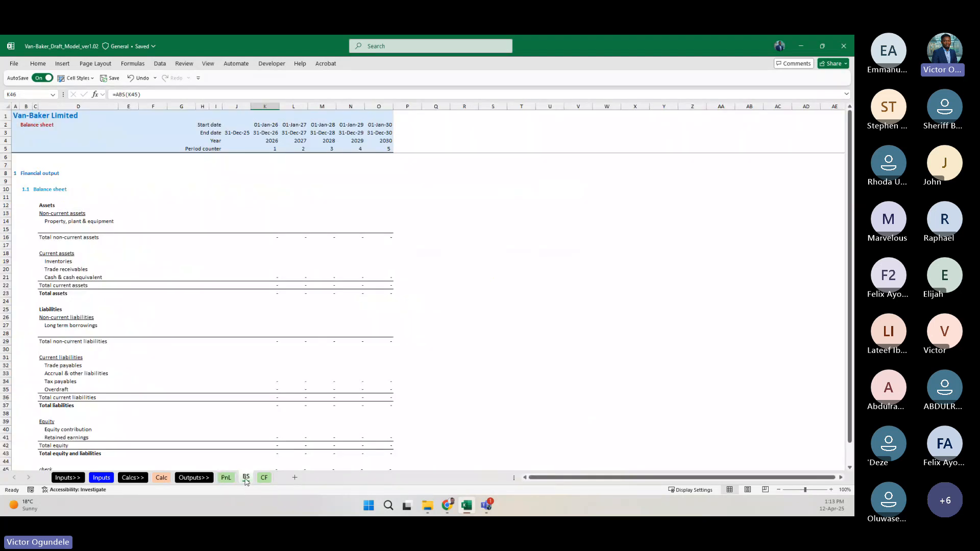
pyautogui.click(264, 478)
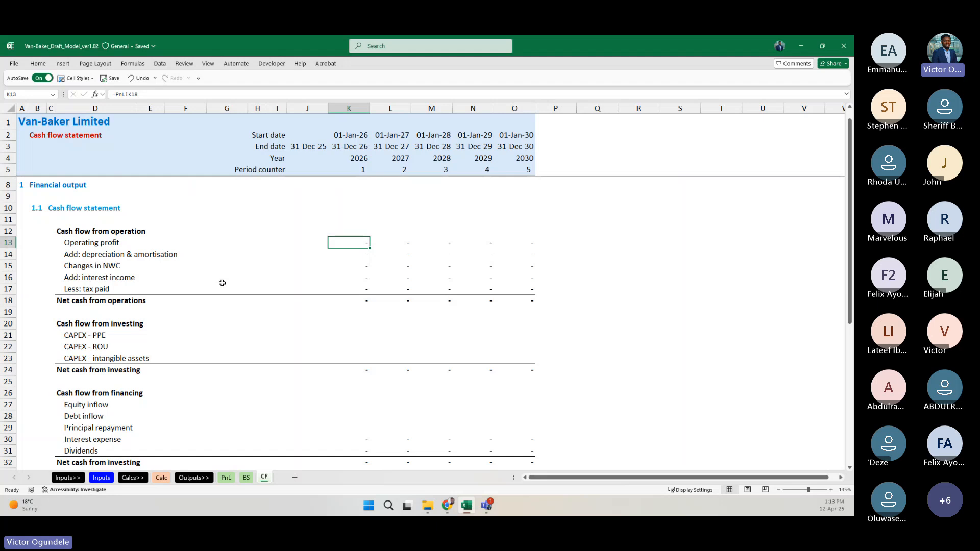
pyautogui.click(93, 277)
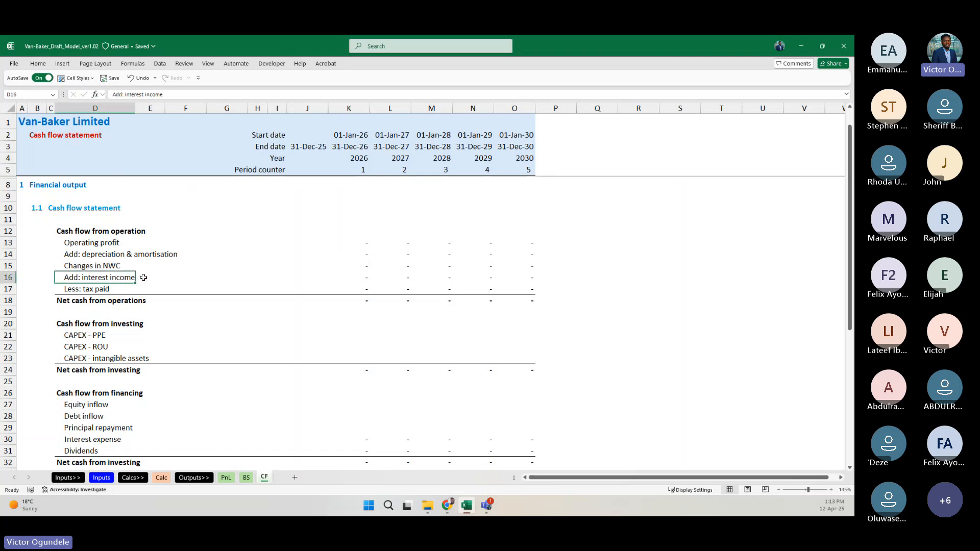
pyautogui.hotkey('ctrl', 'pageup')
pyautogui.hotkey('ctrl', 'pageup')
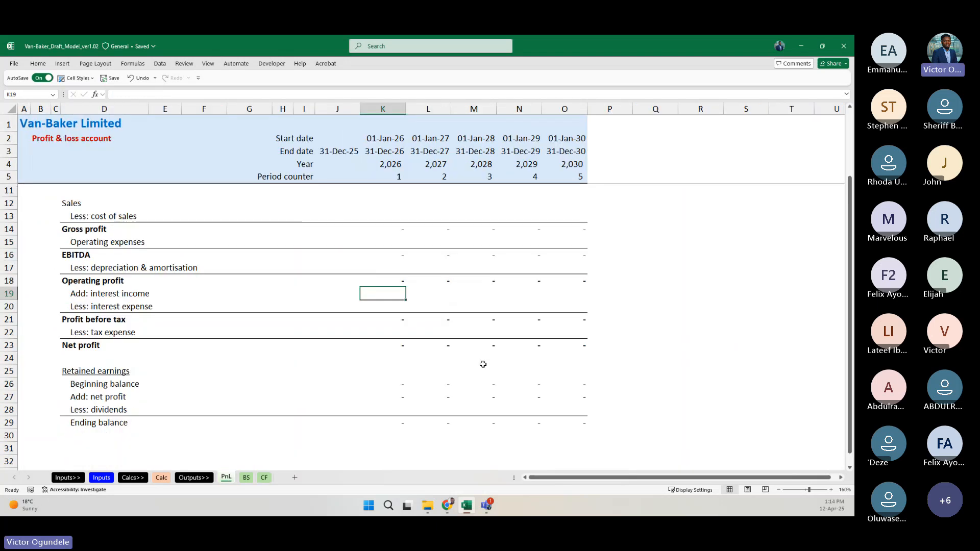
# Step: Check the PnL interest expense line against the cash flow statement and inspect its linked formula in K30 of the CF sheet
pyautogui.press('Down')
pyautogui.hotkey('ctrl', 'pagedown')
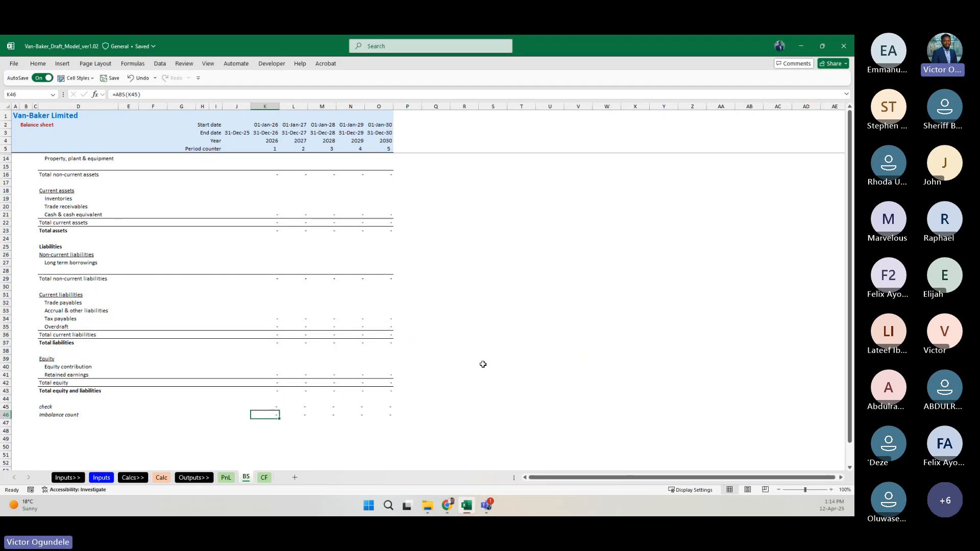
pyautogui.hotkey('ctrl', 'pagedown')
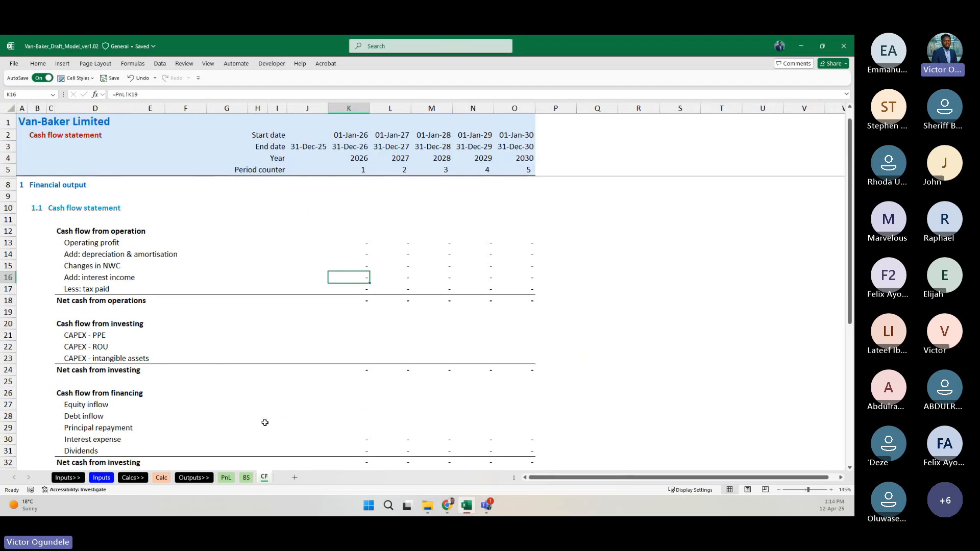
pyautogui.scroll(-2, 354, 390)
pyautogui.click(364, 381)
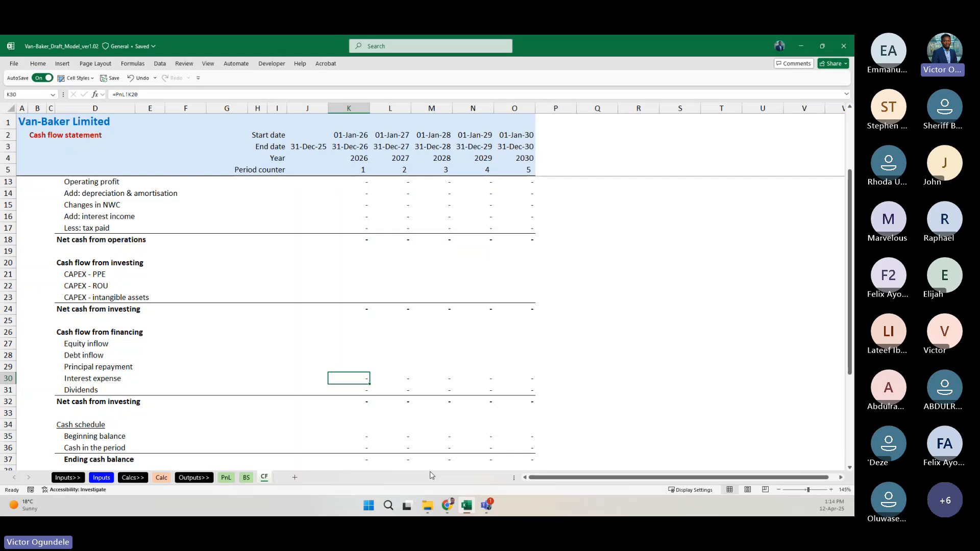
# Step: Trace the CF sheet's interest expense in K30 to its PnL source and check the PnL lines down to net profit in K23
pyautogui.hotkey('ctrl', '[')
pyautogui.press('Down')
pyautogui.press('Down')
pyautogui.press('Down')
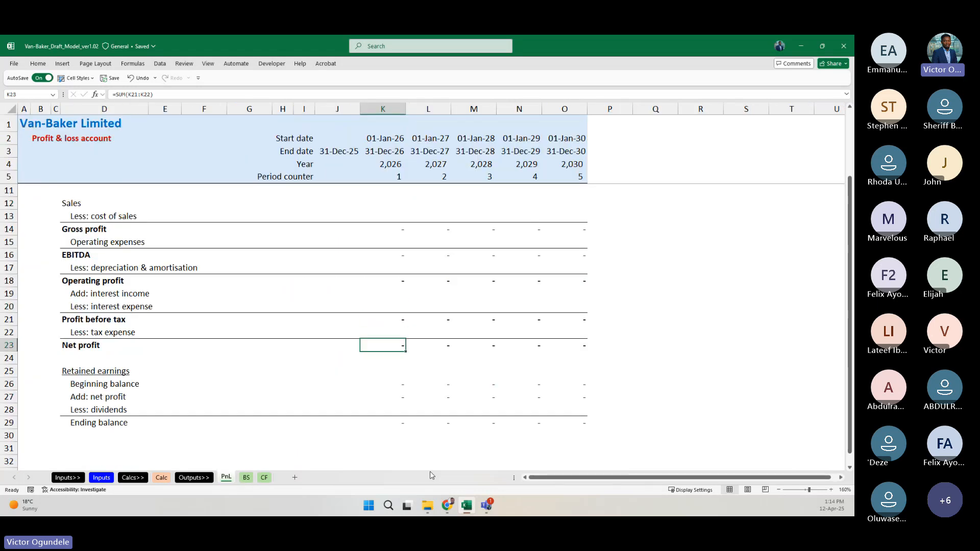
pyautogui.press('Up')
# Step: Review the cash flow statement on the CF sheet, from the financing section back up to cash flow from operation
pyautogui.hotkey('ctrl', 'pagedown')
pyautogui.hotkey('ctrl', 'pagedown')
pyautogui.press('Up')
pyautogui.press('Up')
pyautogui.press('Up')
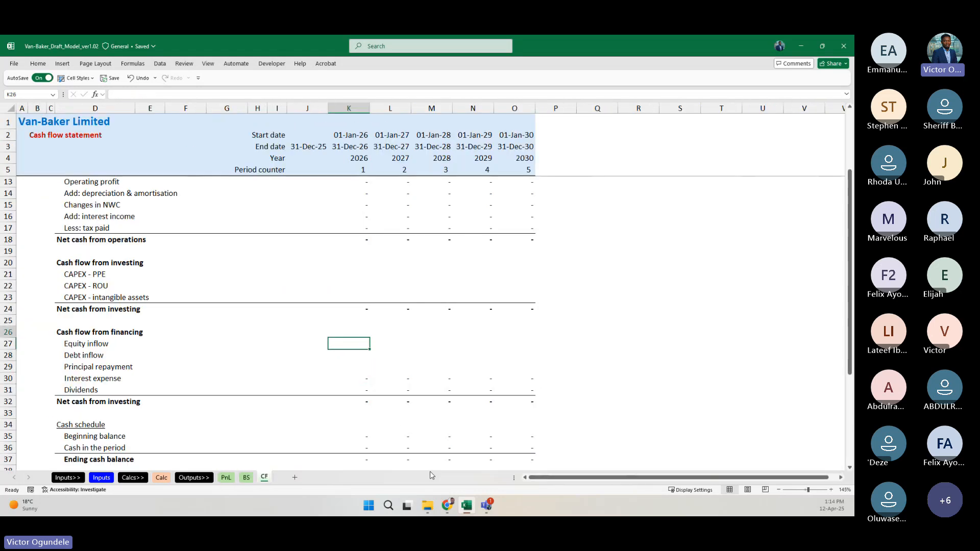
pyautogui.press('Up')
pyautogui.keyDown('ctrl'); pyautogui.scroll(3, 524, 427); pyautogui.keyUp('ctrl')
pyautogui.scroll(1, 452, 382)
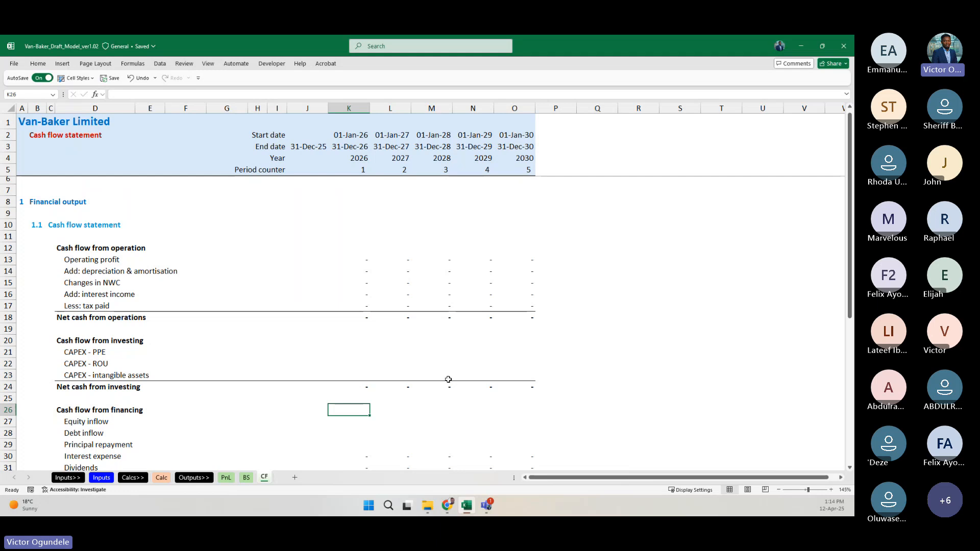
# Step: Inspect the operating profit formula in K18 of the PnL sheet
pyautogui.hotkey('ctrl', 'pageup')
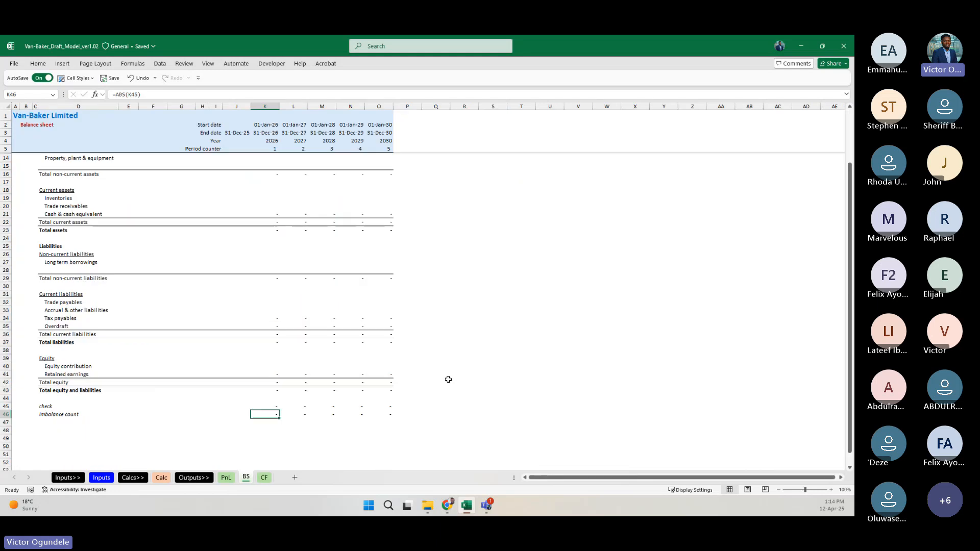
pyautogui.hotkey('ctrl', 'pageup')
pyautogui.press('Up')
pyautogui.press('Up')
pyautogui.press('Up')
pyautogui.press('Up')
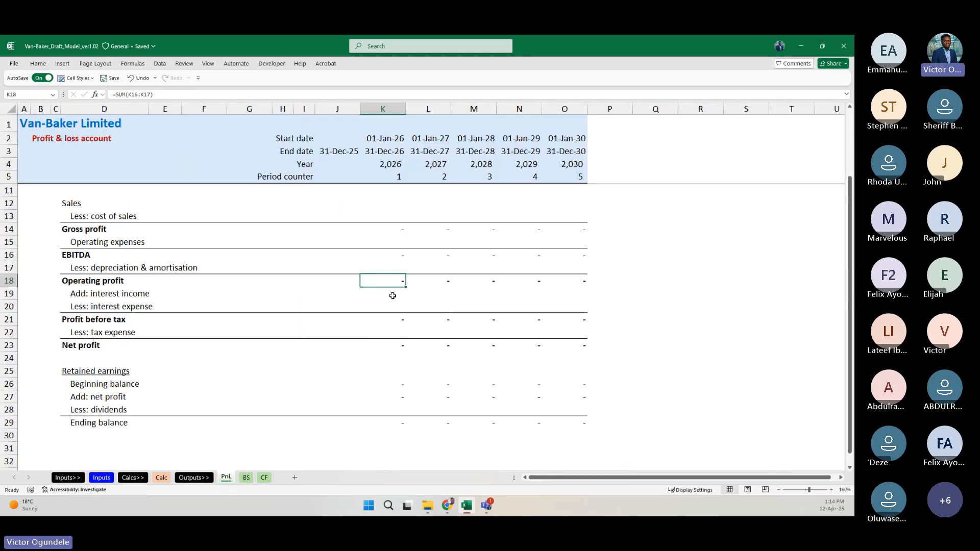
# Step: Go through the PnL lines below operating profit, from interest income in K19 to net profit in K23
pyautogui.moveTo(392, 296); pyautogui.dragTo(388, 353)
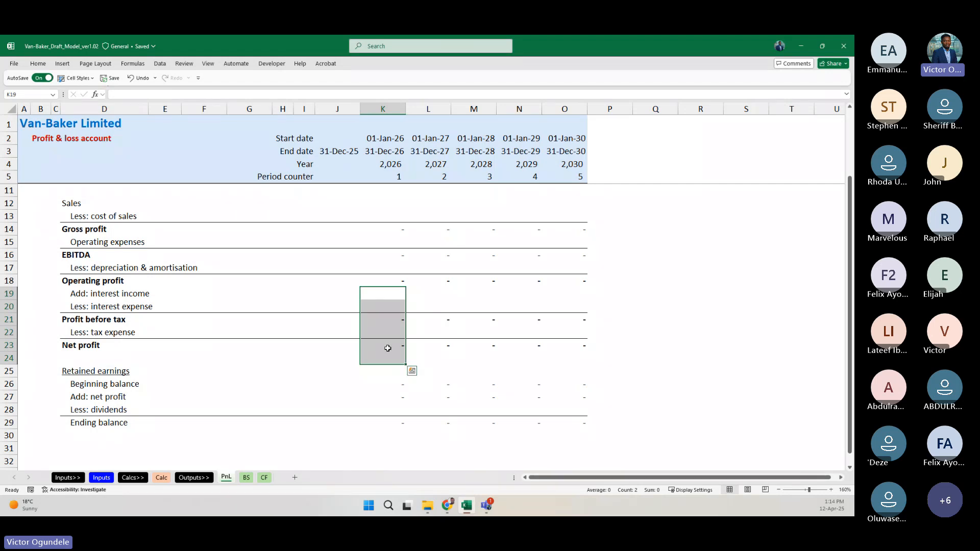
pyautogui.click(388, 347)
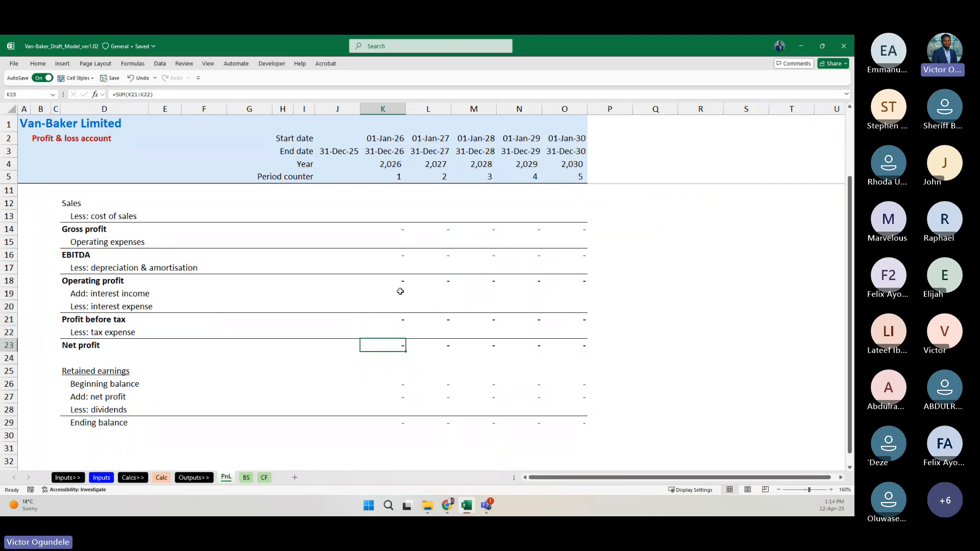
pyautogui.click(399, 293)
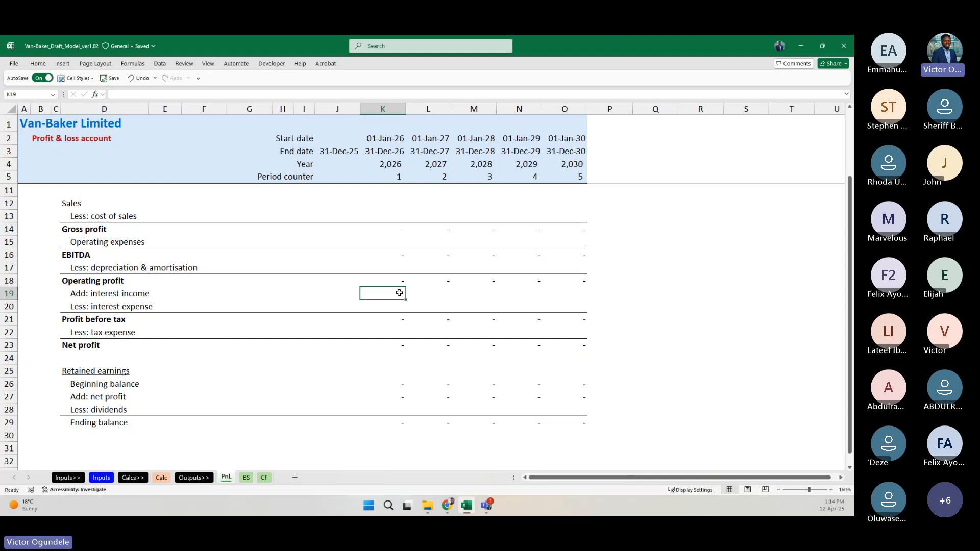
pyautogui.press('Down')
pyautogui.press('Down')
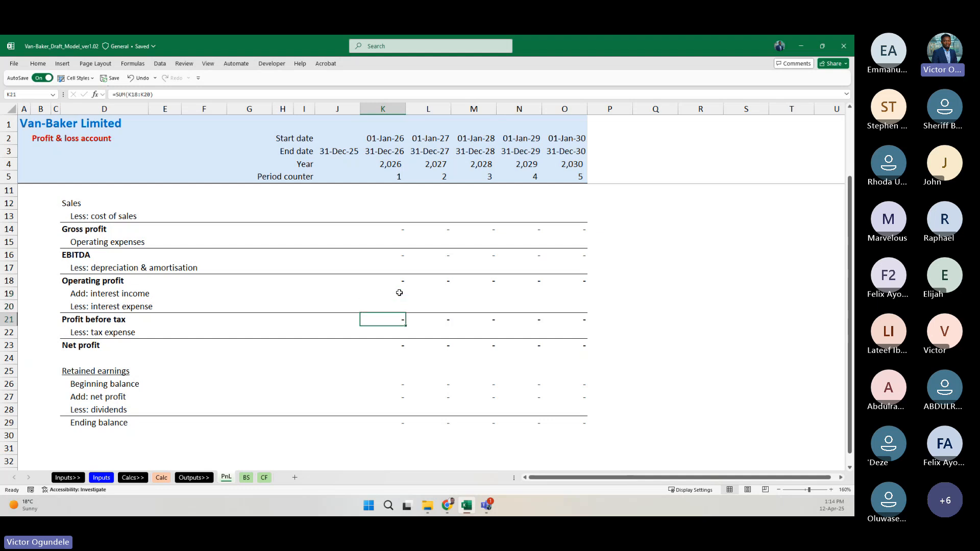
pyautogui.press('Down')
pyautogui.press('Down')
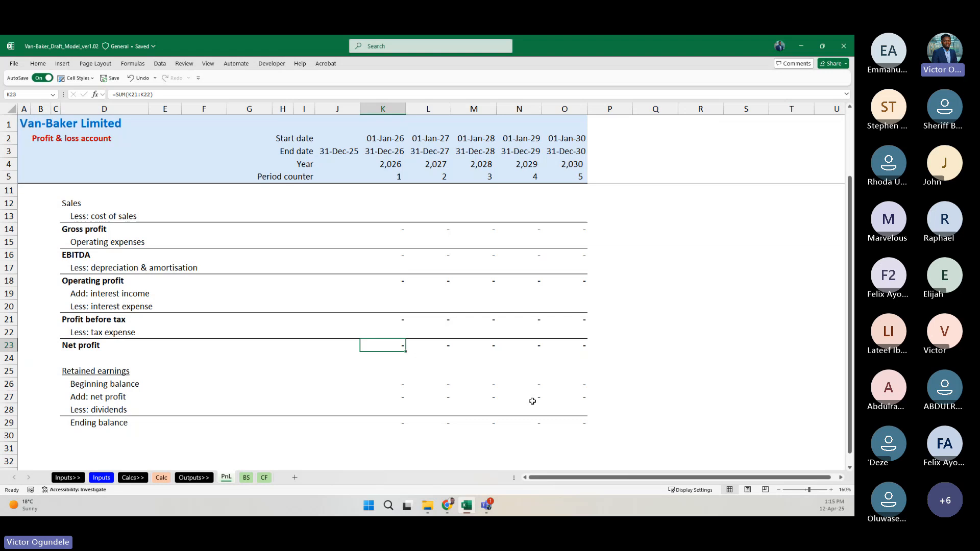
# Step: Check the marketing amount in K83 under Use of funds on the Inputs sheet
pyautogui.scroll(-1, 280, 401)
pyautogui.scroll(2, 282, 402)
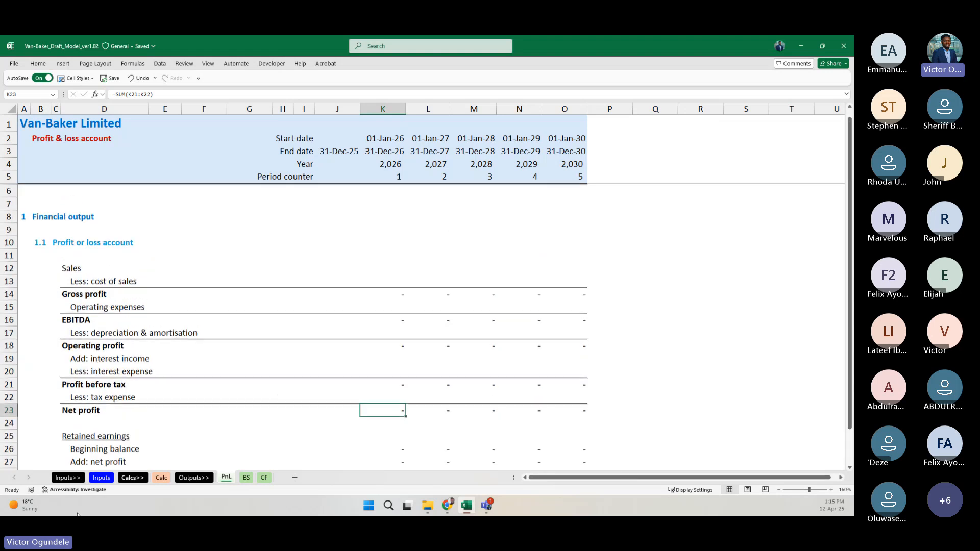
pyautogui.click(101, 481)
pyautogui.scroll(-20, 284, 425)
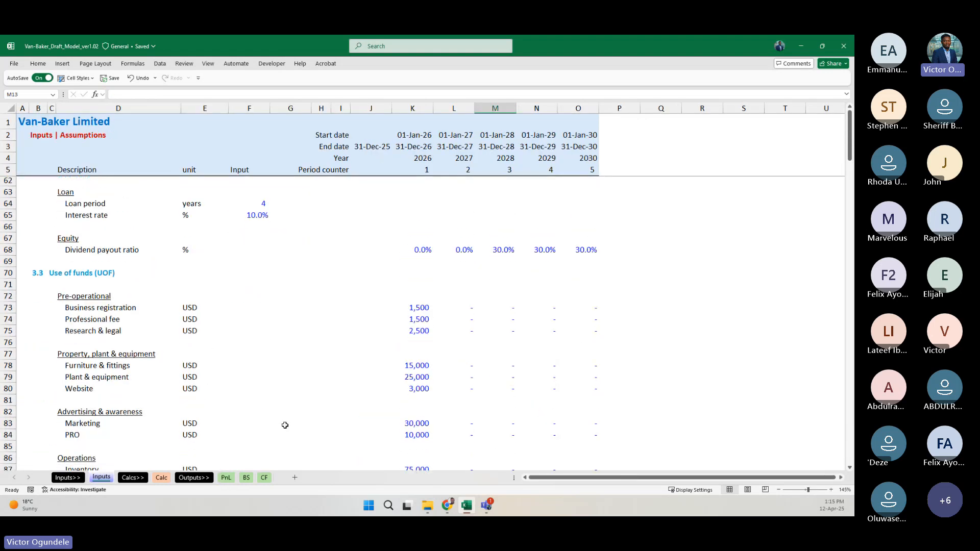
pyautogui.scroll(-2, 285, 425)
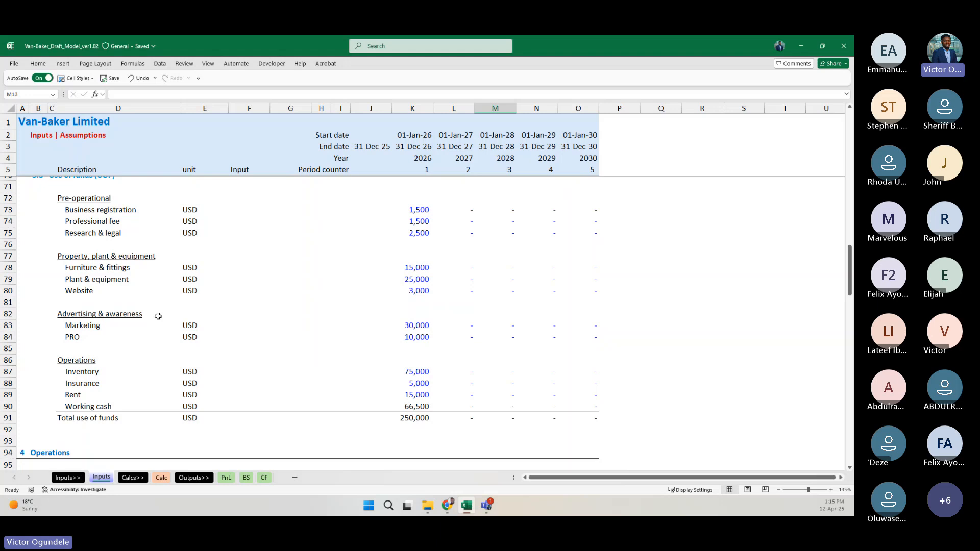
pyautogui.click(199, 325)
pyautogui.hotkey('ctrl', 'Right')
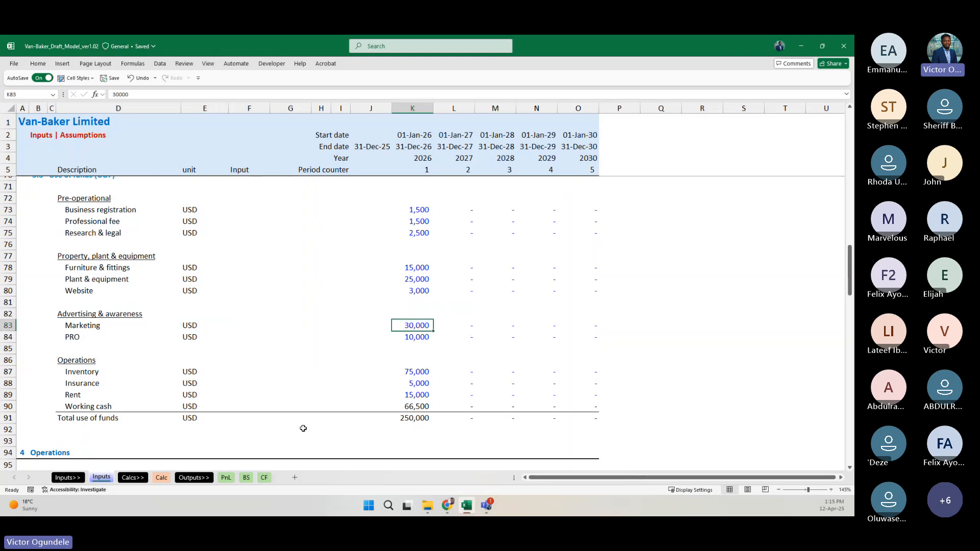
# Step: Locate the monthly marketing expense in F156 in the Operating expenses section of the Inputs sheet
pyautogui.scroll(-1, 303, 428)
pyautogui.scroll(-15, 303, 428)
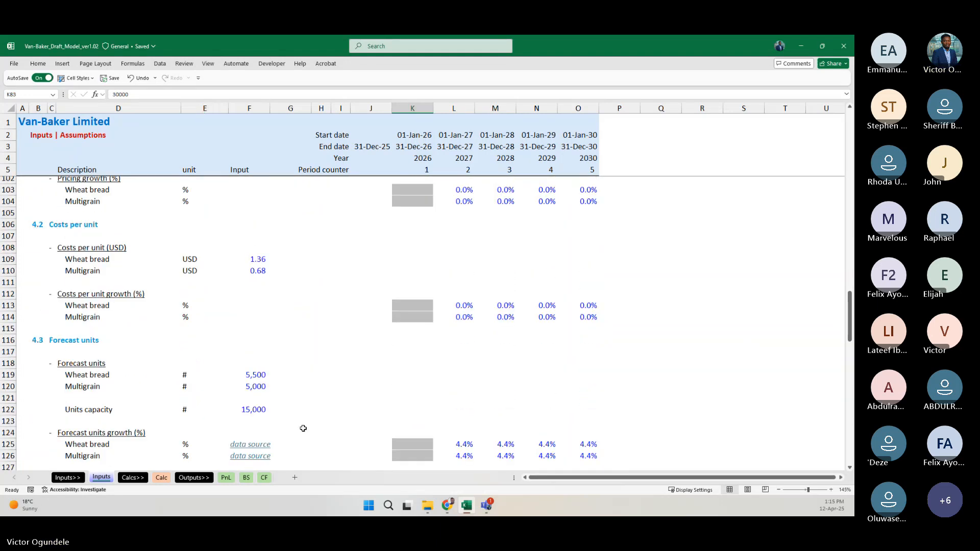
pyautogui.scroll(-4, 303, 428)
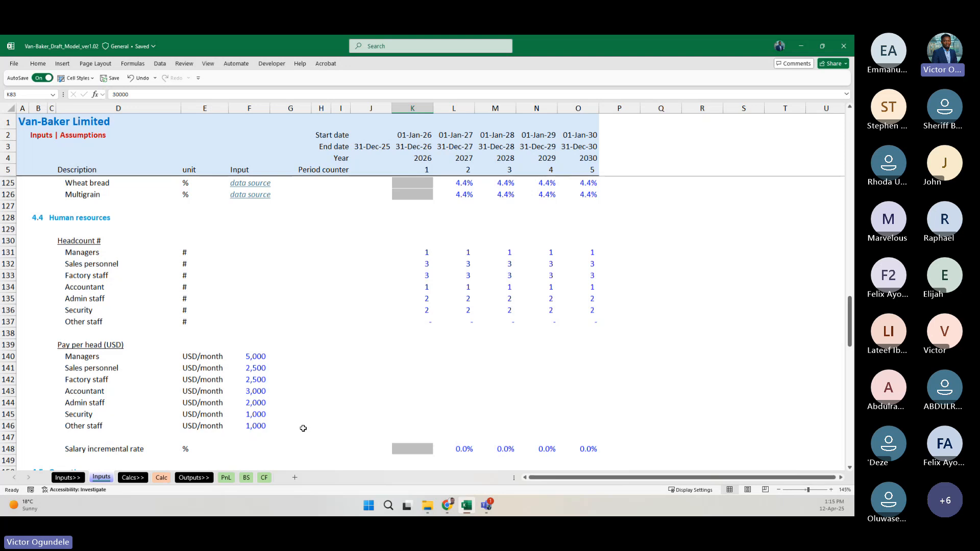
pyautogui.scroll(-1, 303, 429)
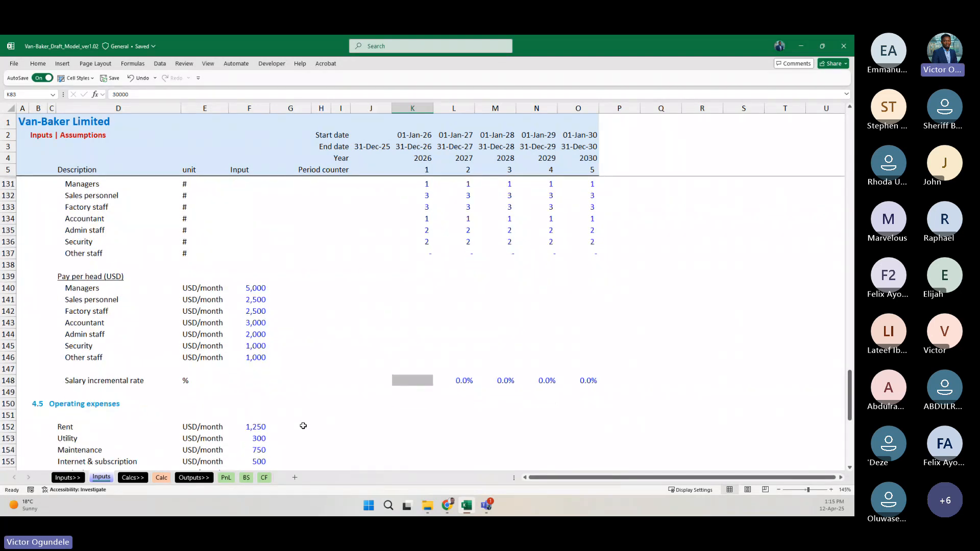
pyautogui.scroll(-3, 303, 417)
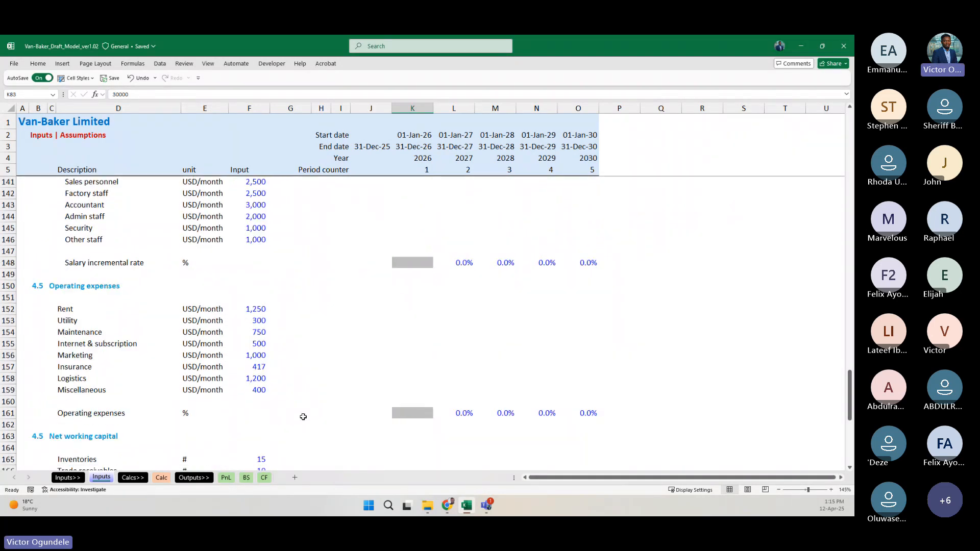
pyautogui.click(106, 357)
pyautogui.press('Right')
pyautogui.press('Right')
pyautogui.press('Left')
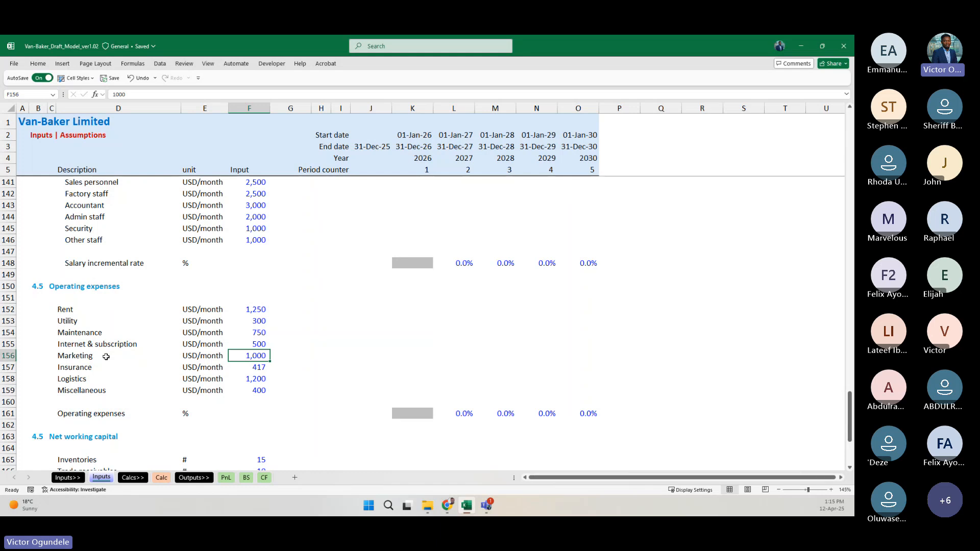
# Step: Calculate the yearly marketing expense in G156 with =F156*12, and clear the trial formula
pyautogui.press('Right')
pyautogui.write('=')
pyautogui.press('Left')
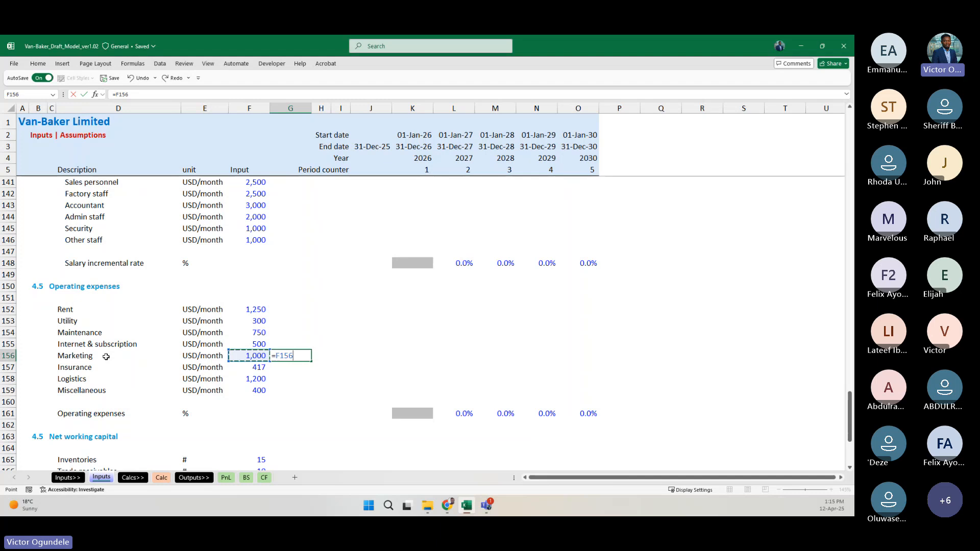
pyautogui.write('*12')
pyautogui.hotkey('ctrl', 'Return')
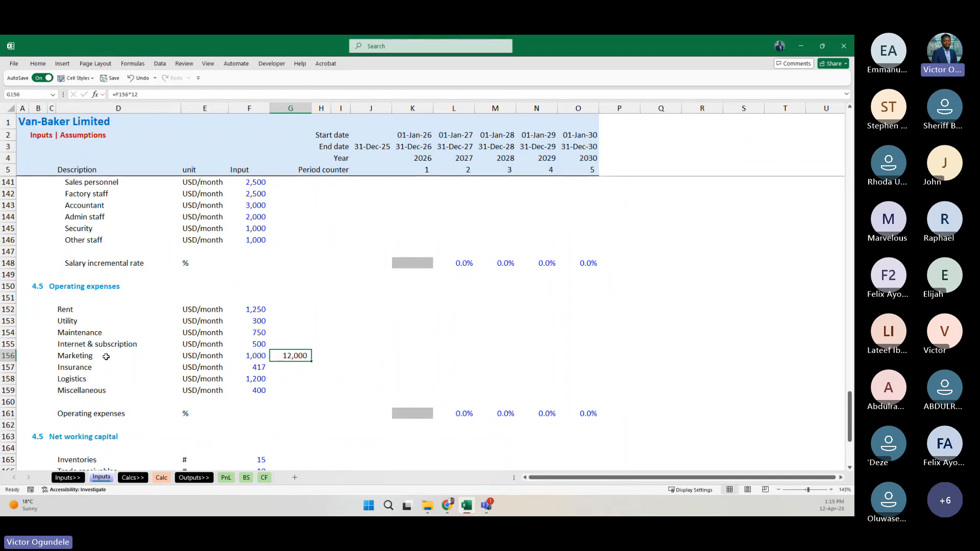
pyautogui.press('Delete')
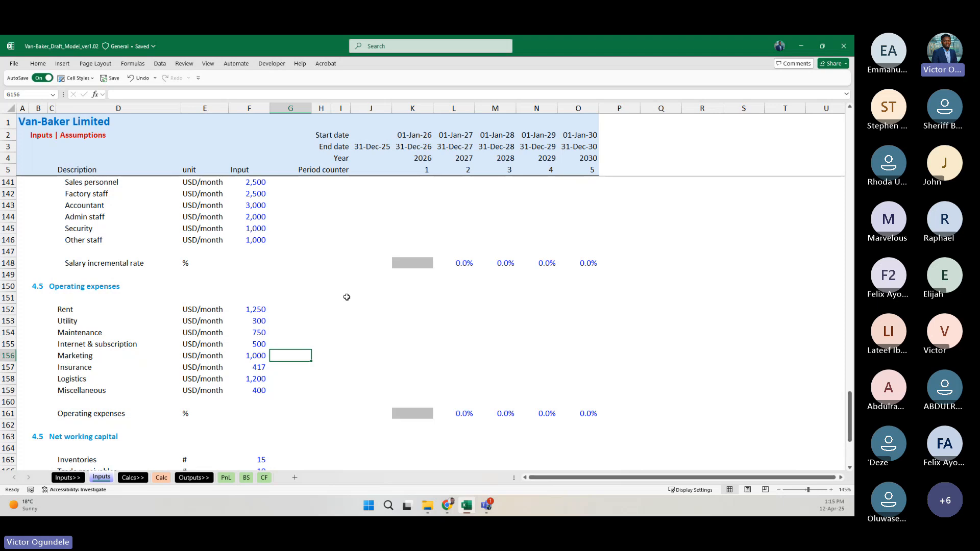
# Step: Compare the yearly marketing expense with the use-of-funds marketing amount in K83
pyautogui.scroll(12, 346, 297)
pyautogui.scroll(10, 347, 297)
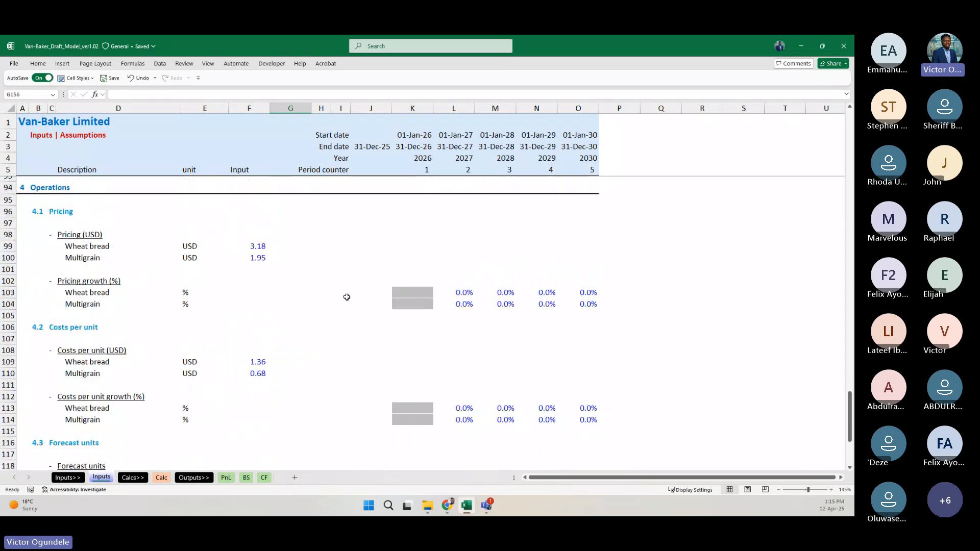
pyautogui.click(413, 274)
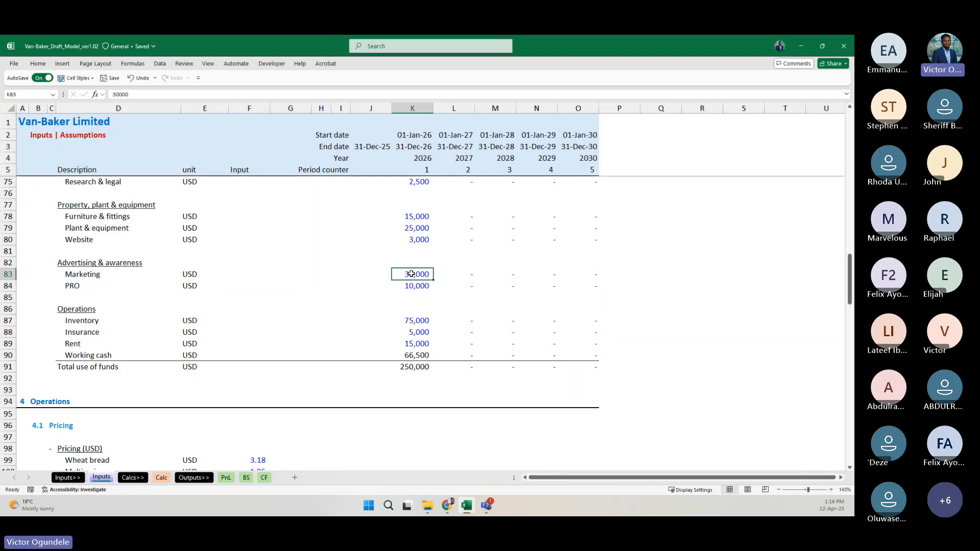
# Step: Annualise the monthly marketing operating expense again by entering =F156*12 in G156
pyautogui.scroll(-20, 411, 274)
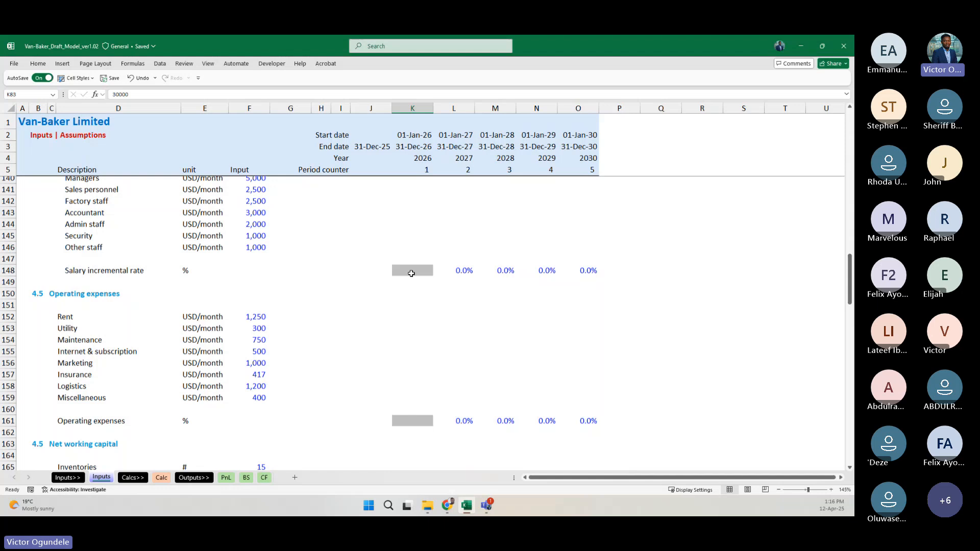
pyautogui.scroll(-3, 411, 274)
pyautogui.click(280, 275)
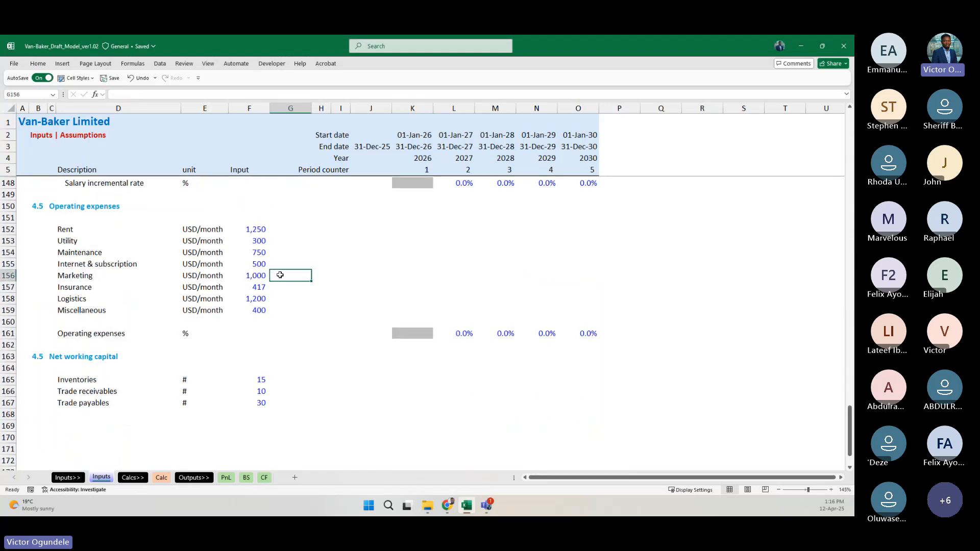
pyautogui.write('=')
pyautogui.press('Left')
pyautogui.write('*1')
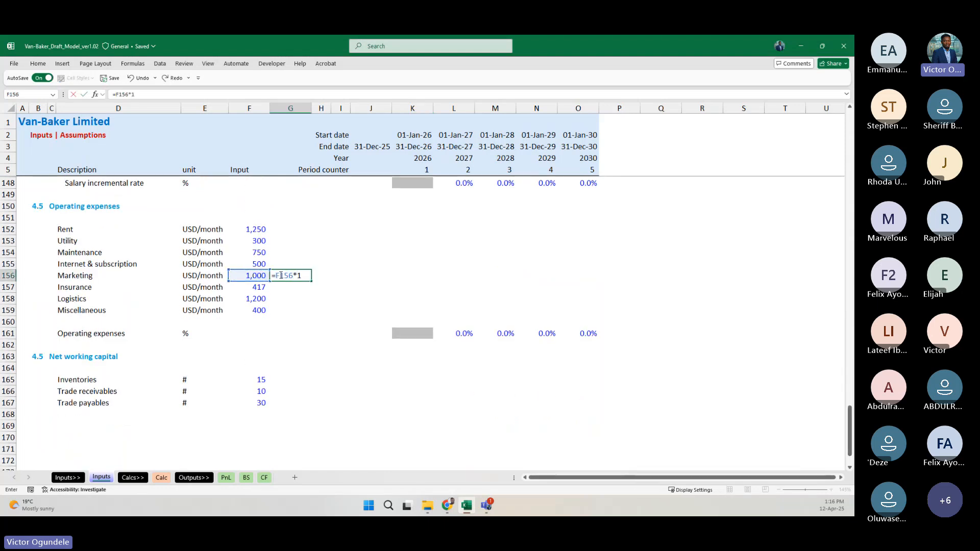
pyautogui.write('2')
pyautogui.hotkey('ctrl', 'Return')
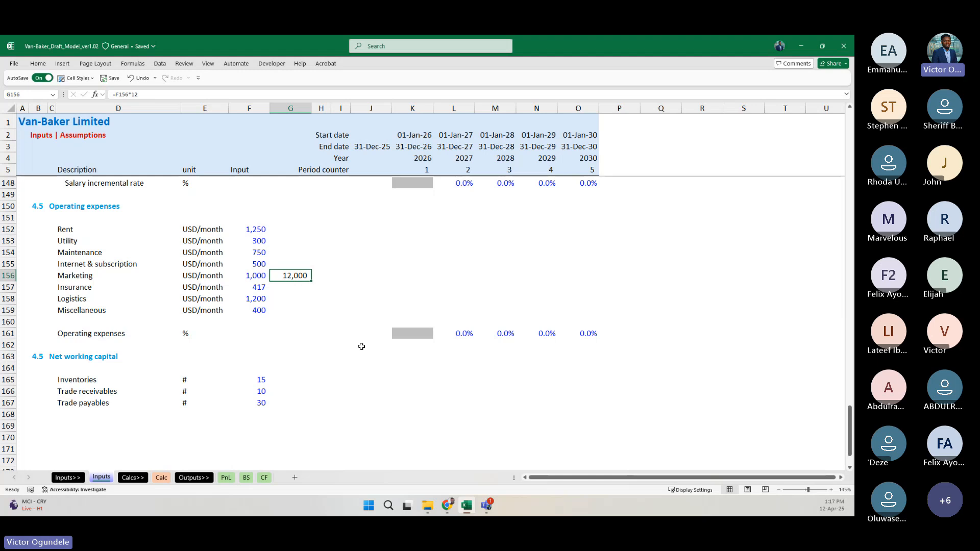
# Step: Clear the annualised marketing figure from G156
pyautogui.press('Right')
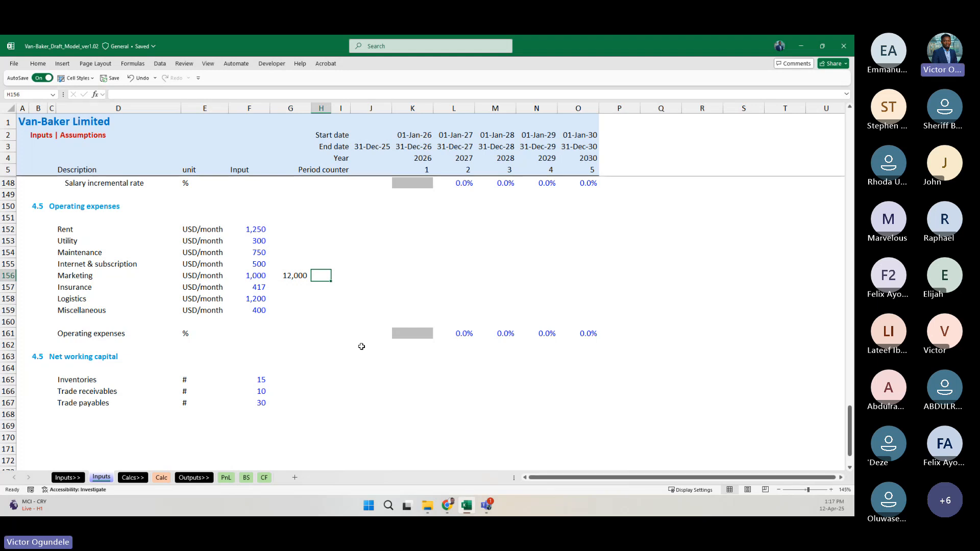
pyautogui.press('Right')
pyautogui.press('Left')
pyautogui.press('Left')
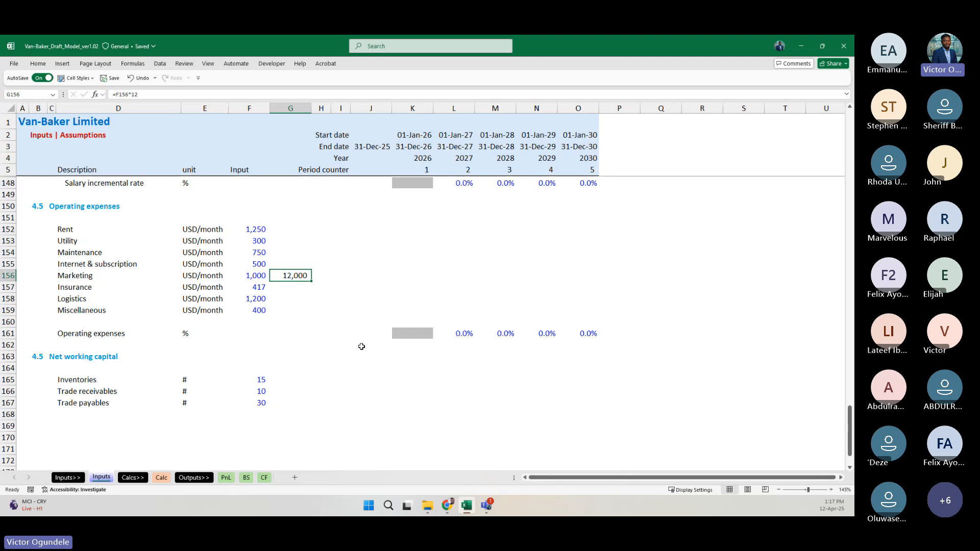
pyautogui.press('Delete')
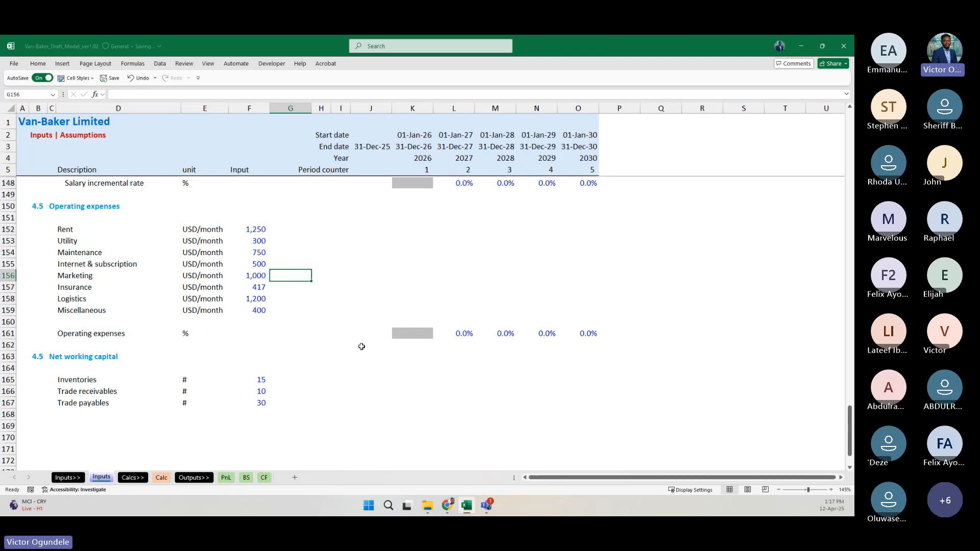
# Step: Review the use of funds rows and the pricing and costs per unit assumptions on the Inputs sheet
pyautogui.press('Up')
pyautogui.press('Up')
pyautogui.press('Up')
pyautogui.press('Up')
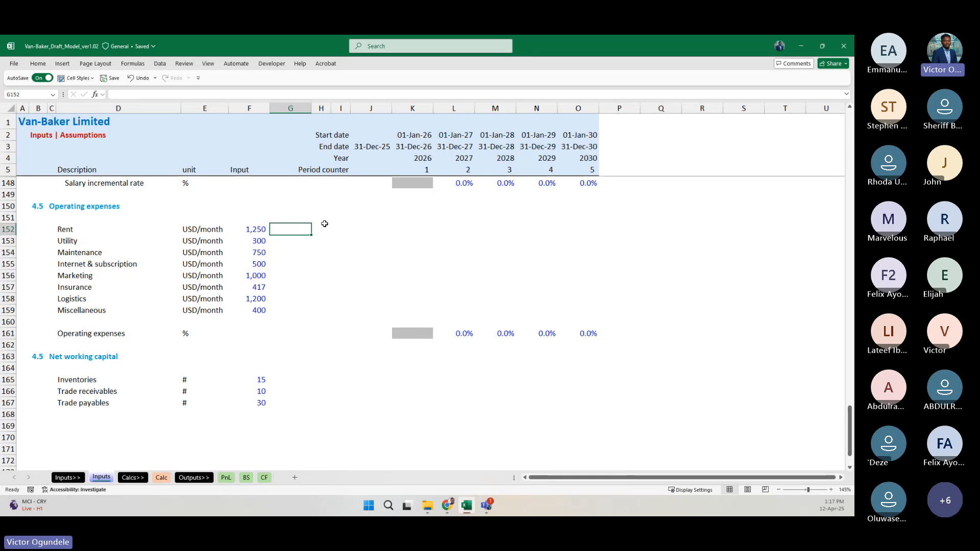
pyautogui.scroll(20, 324, 224)
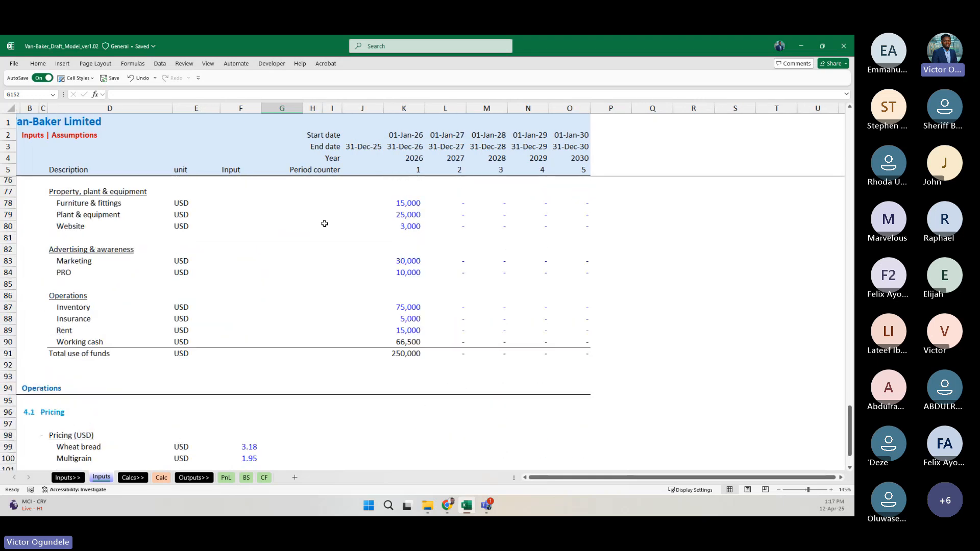
pyautogui.scroll(-2, 325, 228)
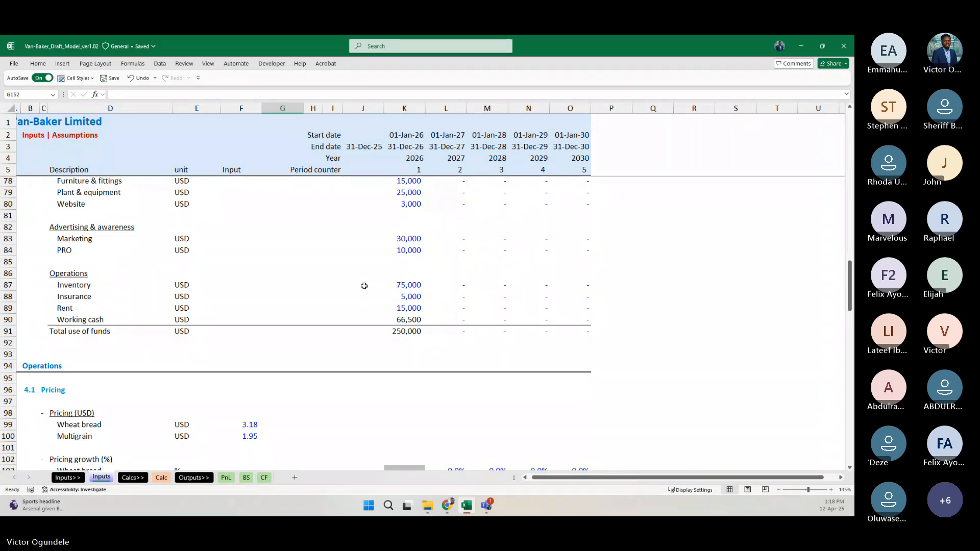
pyautogui.scroll(-4, 364, 286)
pyautogui.scroll(-1, 364, 286)
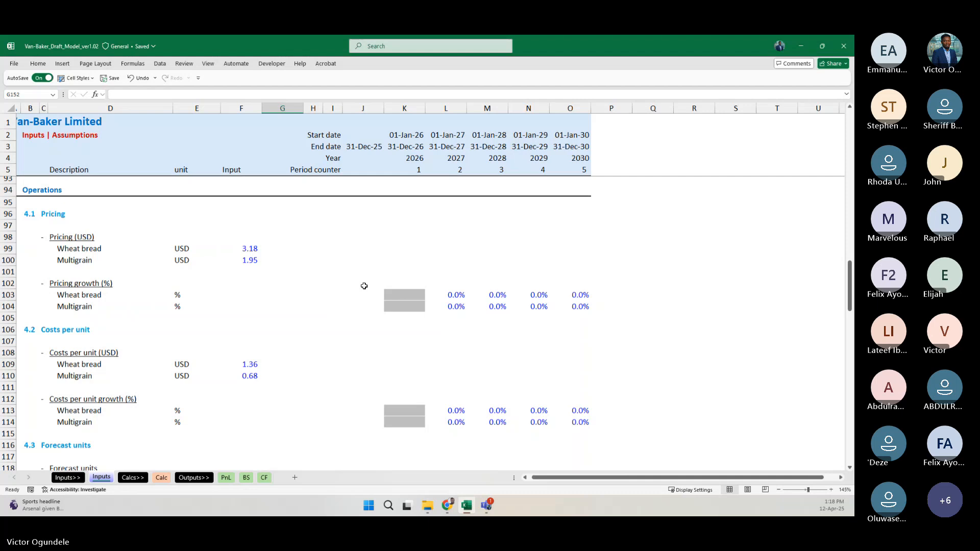
pyautogui.click(364, 241)
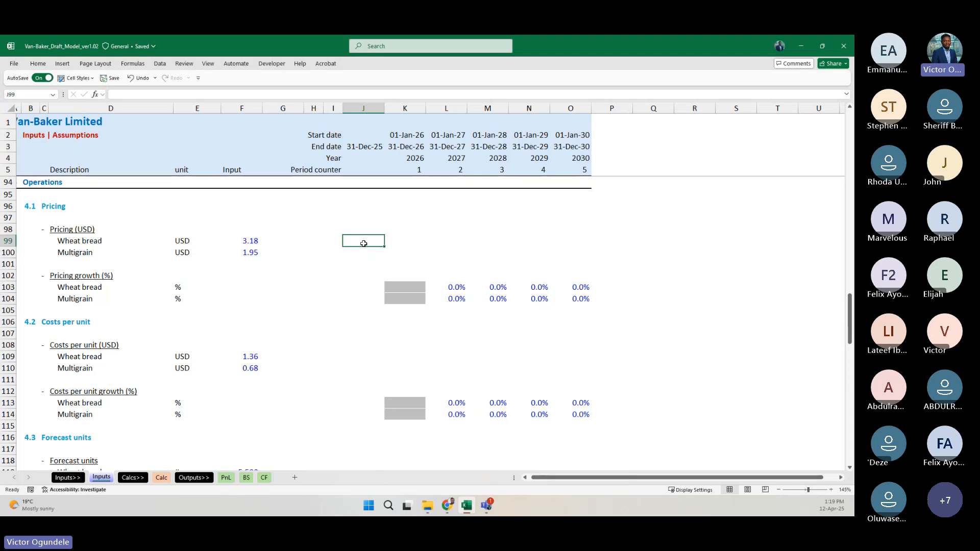
pyautogui.scroll(2, 364, 244)
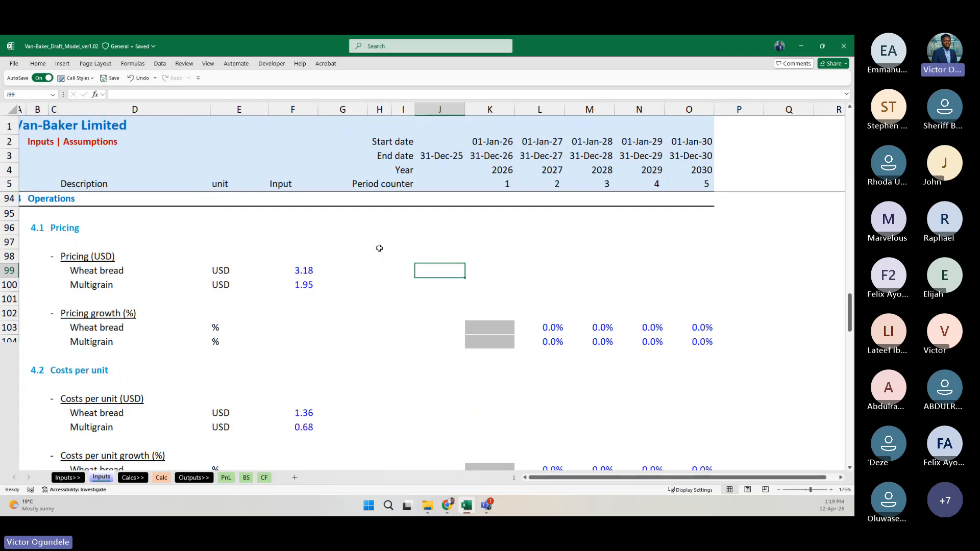
pyautogui.click(119, 240)
pyautogui.moveTo(282, 273); pyautogui.dragTo(294, 285)
pyautogui.click(293, 110)
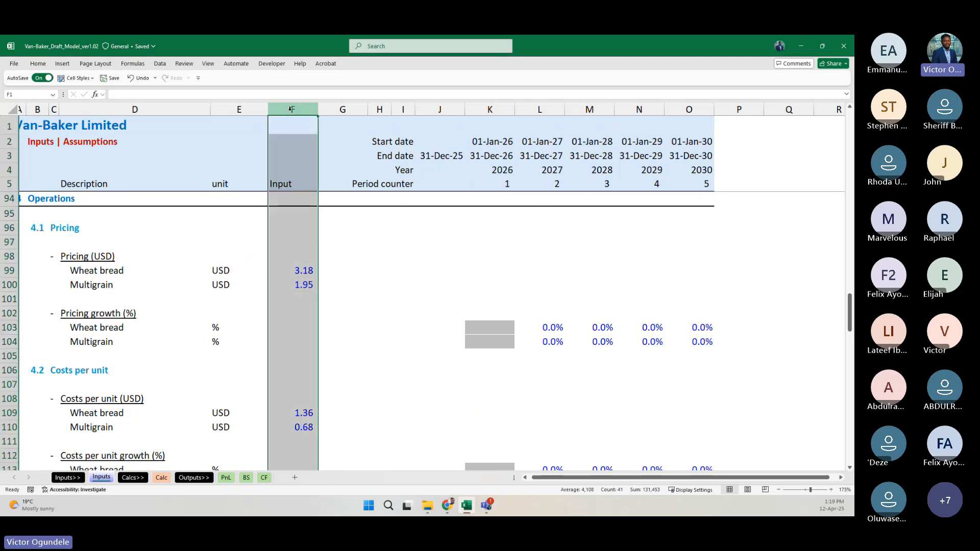
# Step: Copy the wheat bread and multigrain prices from F99:F100 into the 2026 column at K99:K100
pyautogui.click(296, 271)
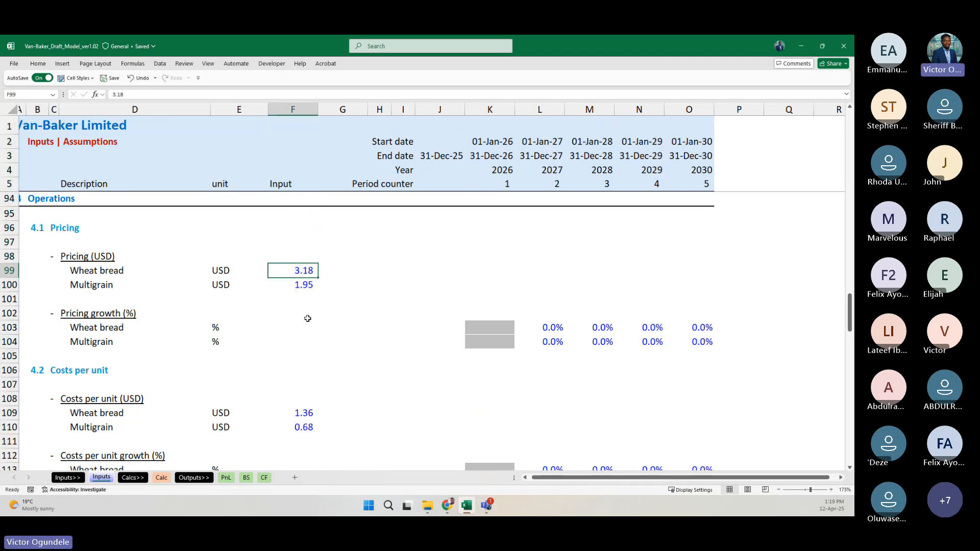
pyautogui.hotkey('shift', 'Down')
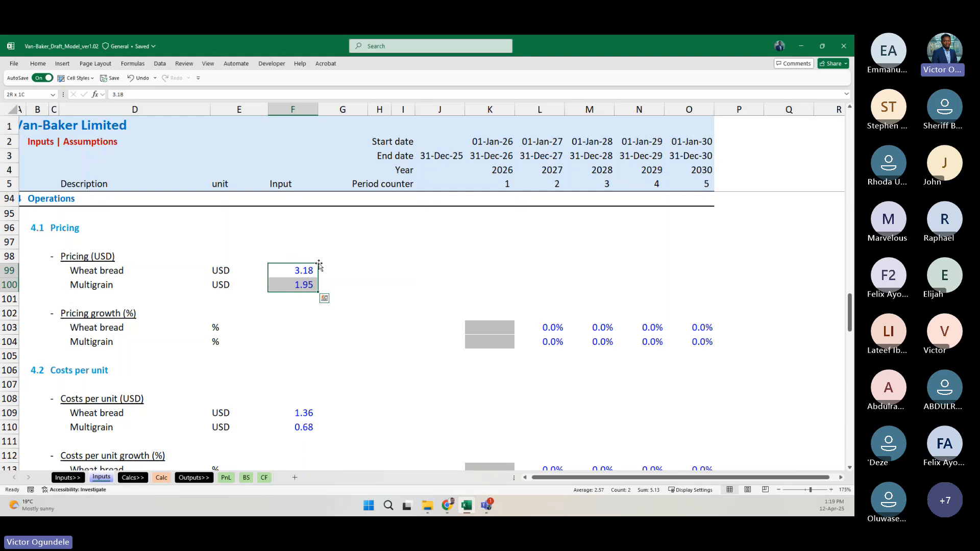
pyautogui.hotkey('ctrl', 'c')
pyautogui.press('Right')
pyautogui.press('Right')
pyautogui.press('Right')
pyautogui.press('Right')
pyautogui.press('Right')
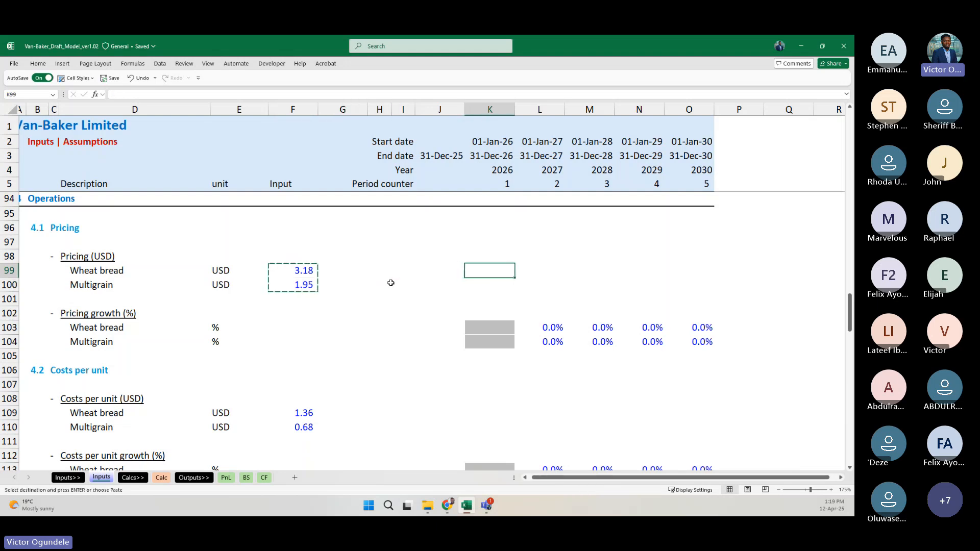
pyautogui.hotkey('ctrl', 'v')
pyautogui.press('Escape')
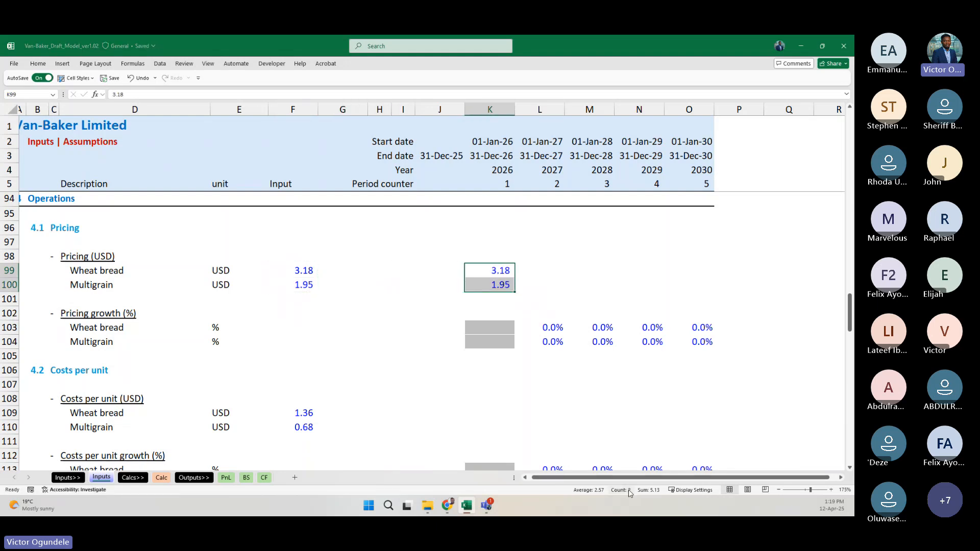
# Step: Project the 2027 to 2030 prices by entering =K99*(1+L103) across L99:O100 in one go
pyautogui.press('Right')
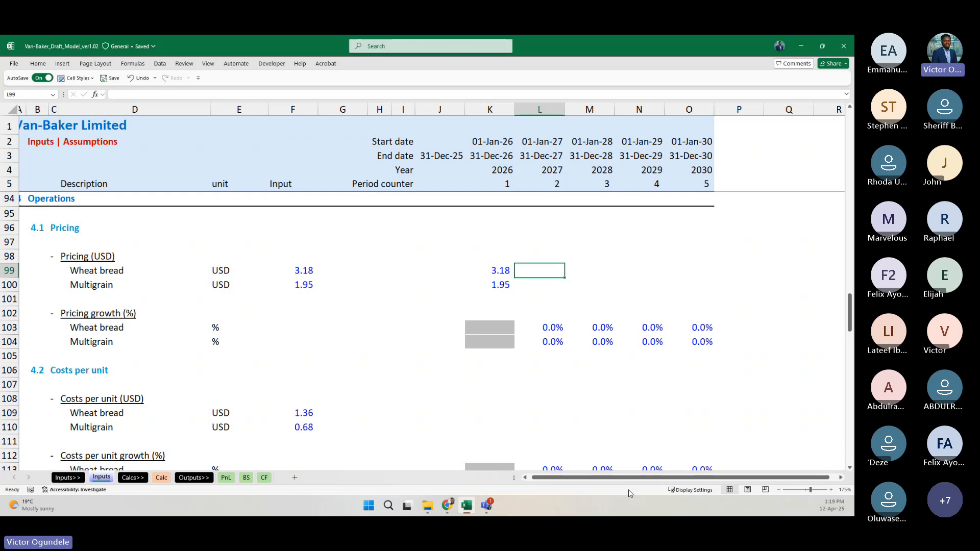
pyautogui.hotkey('shift', 'Down')
pyautogui.hotkey('shift', 'Right')
pyautogui.hotkey('shift', 'Right')
pyautogui.hotkey('shift', 'Right')
pyautogui.write('=')
pyautogui.press('Left')
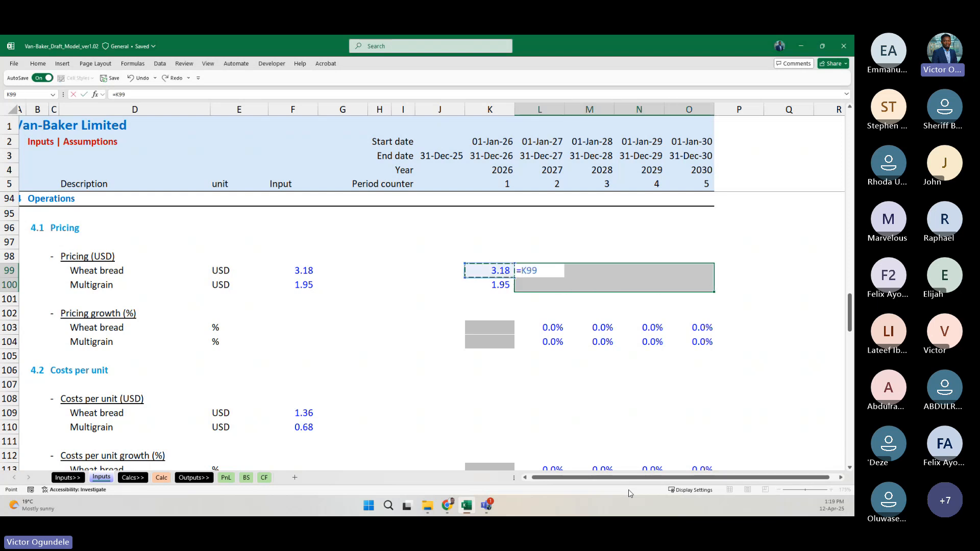
pyautogui.write('*(1+')
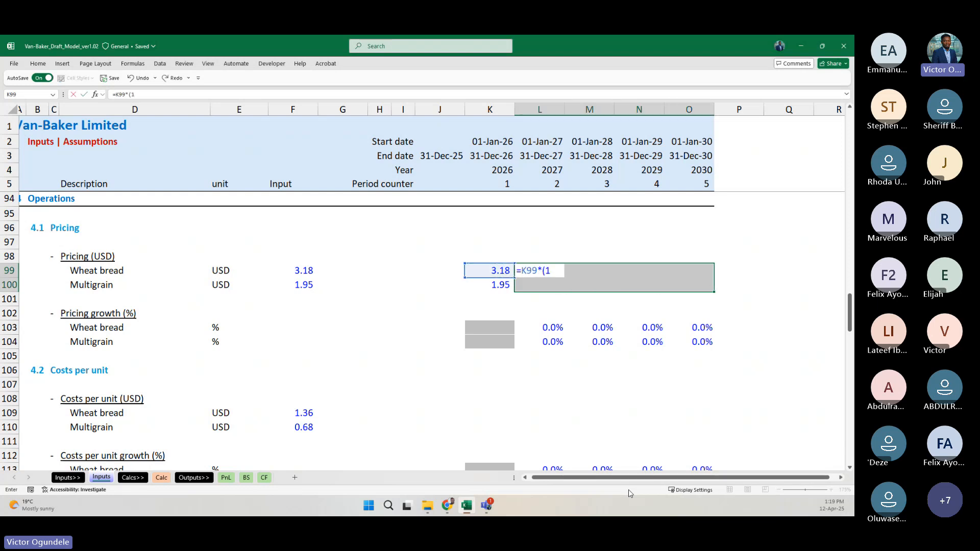
pyautogui.press('Down')
pyautogui.press('Down')
pyautogui.press('Down')
pyautogui.press('Down')
pyautogui.write(')')
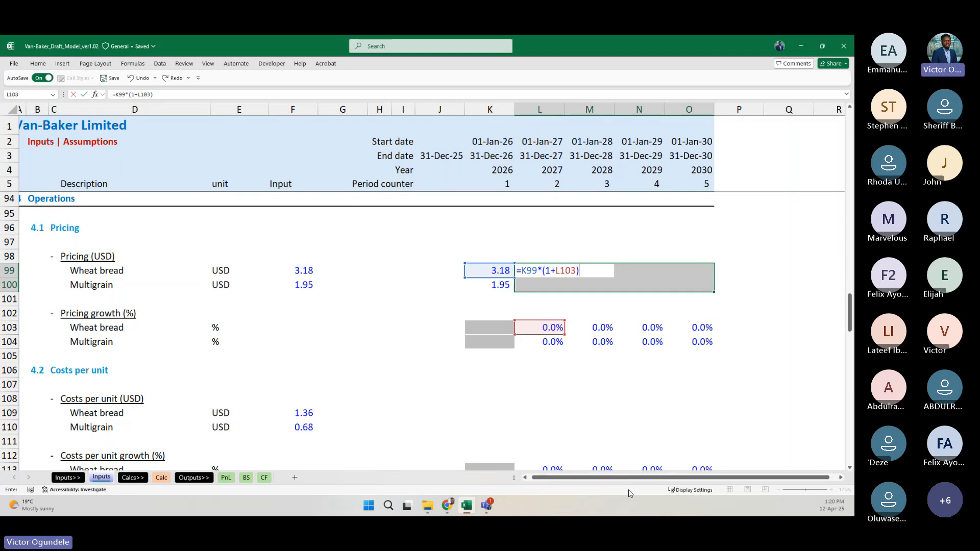
pyautogui.hotkey('ctrl', 'Return')
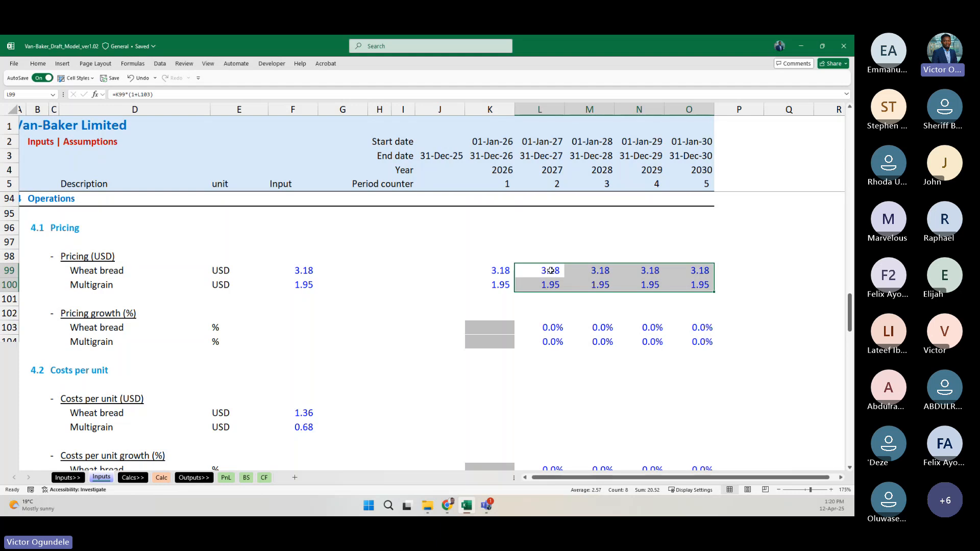
# Step: Fill the projected prices in L99:O100 with a light orange theme colour
pyautogui.rightClick(550, 271)
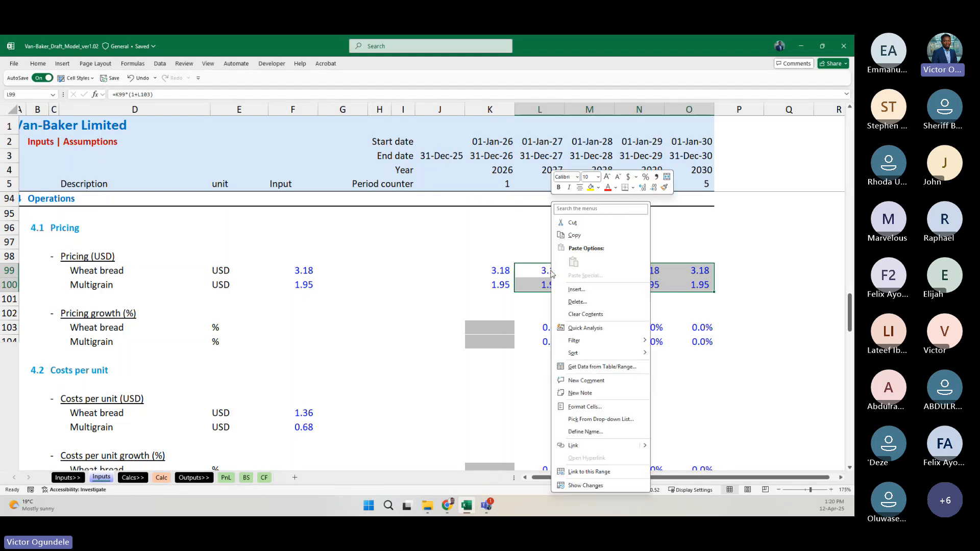
pyautogui.click(599, 188)
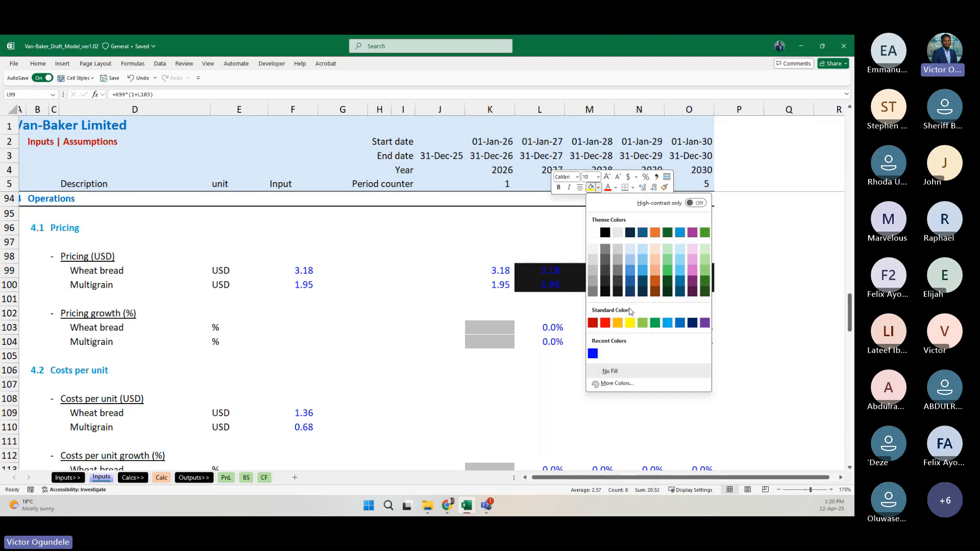
pyautogui.click(655, 251)
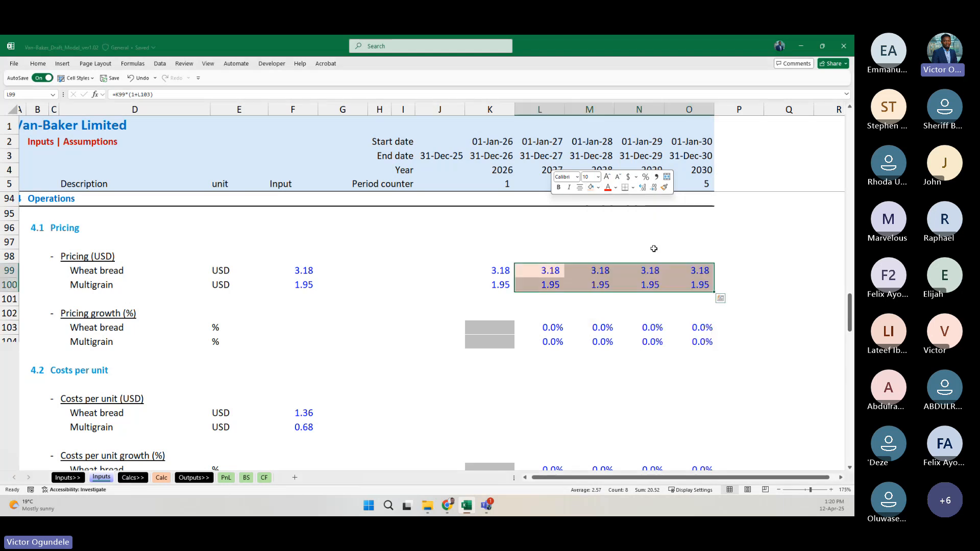
# Step: Apply all borders with a white line colour to L99:O100 and collapse the ribbon
pyautogui.click(633, 188)
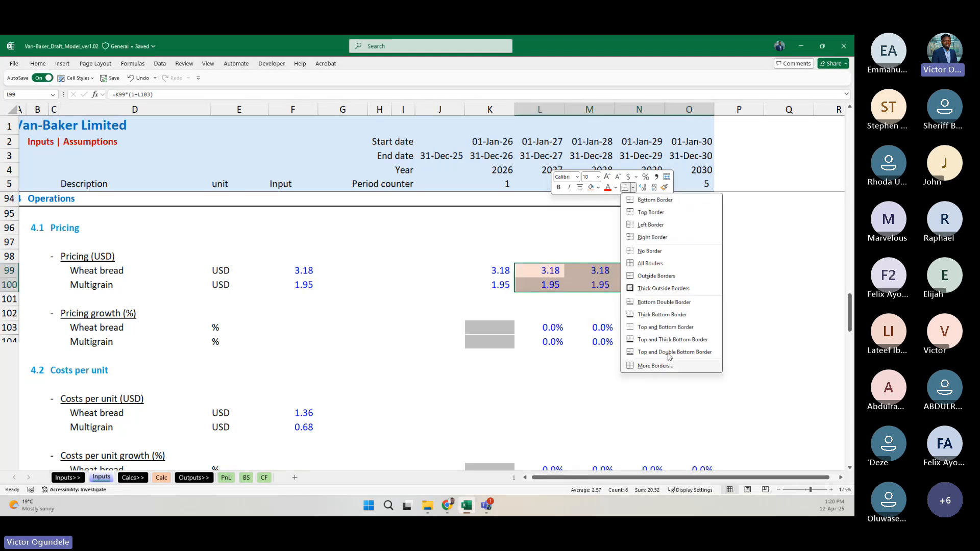
pyautogui.click(43, 66)
pyautogui.click(141, 95)
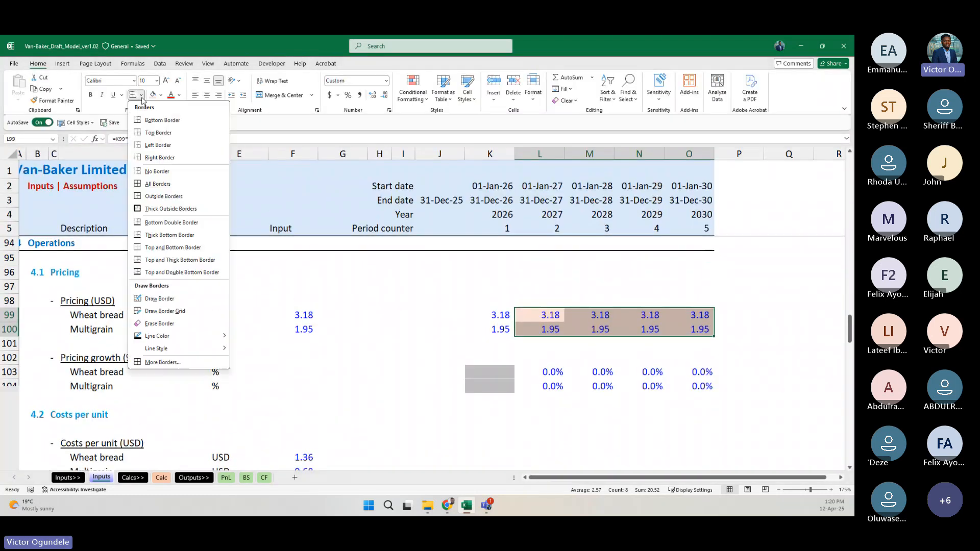
pyautogui.moveTo(205, 338)
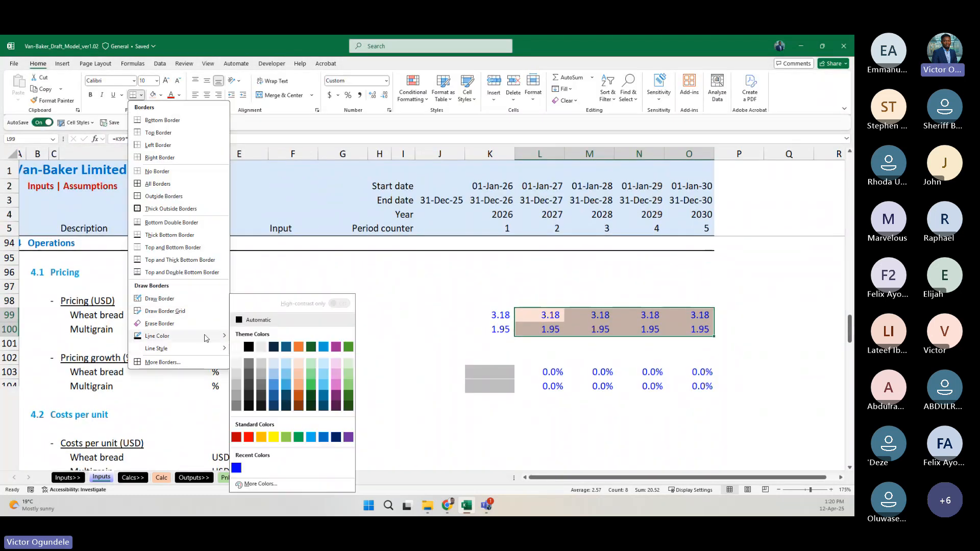
pyautogui.click(239, 349)
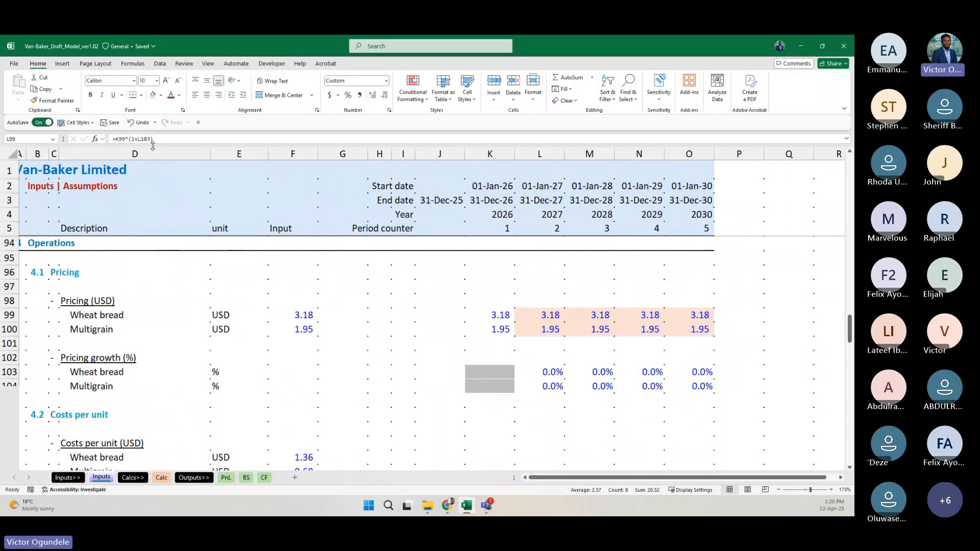
pyautogui.click(142, 96)
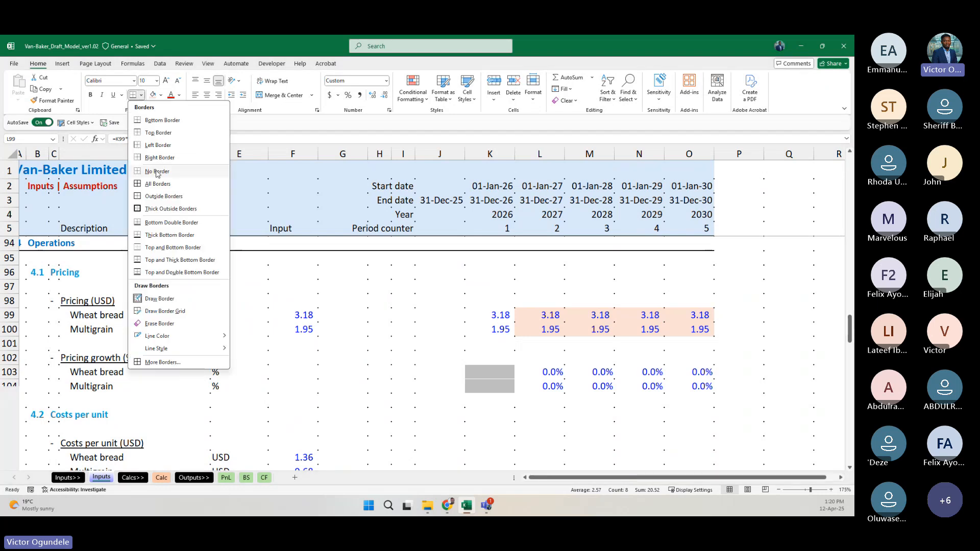
pyautogui.click(169, 185)
pyautogui.click(440, 325)
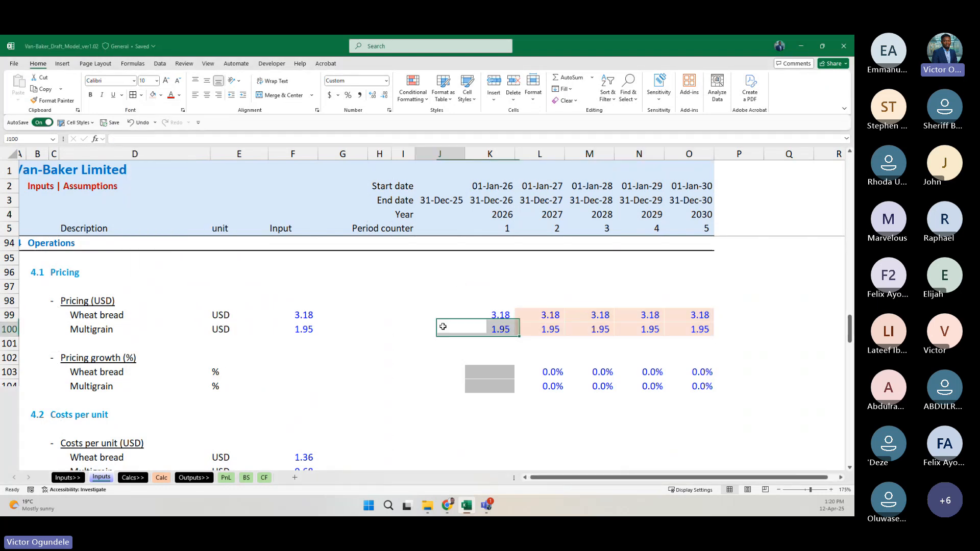
pyautogui.click(593, 347)
pyautogui.scroll(-1, 593, 347)
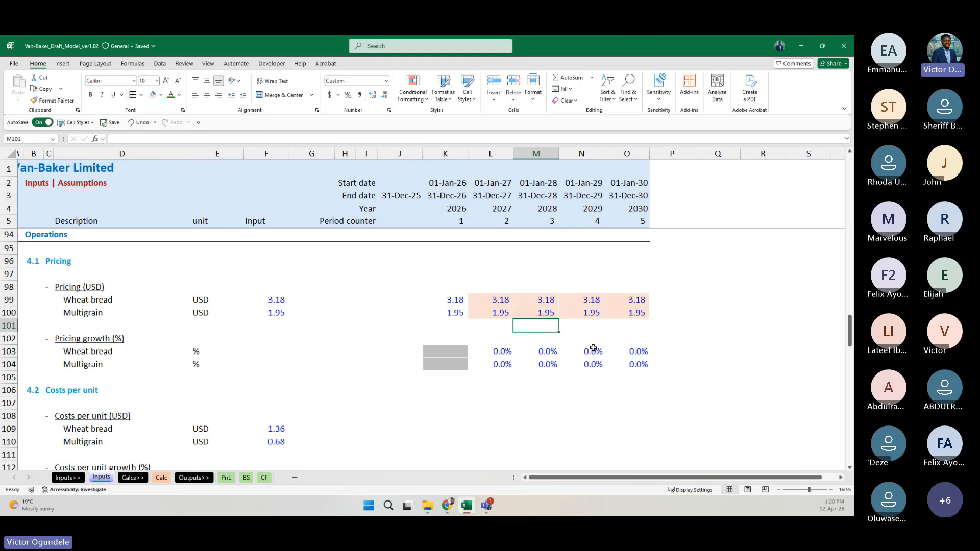
pyautogui.scroll(1, 593, 347)
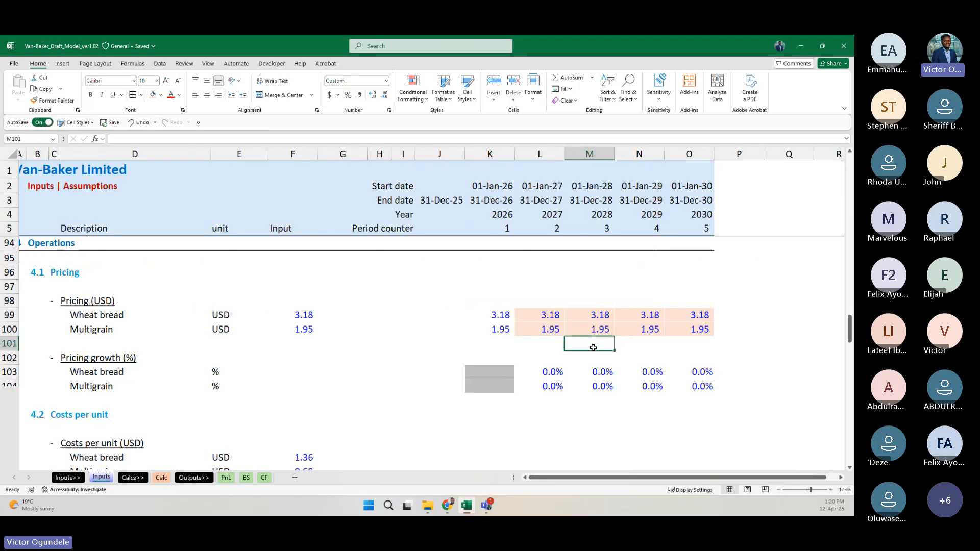
pyautogui.scroll(1, 615, 353)
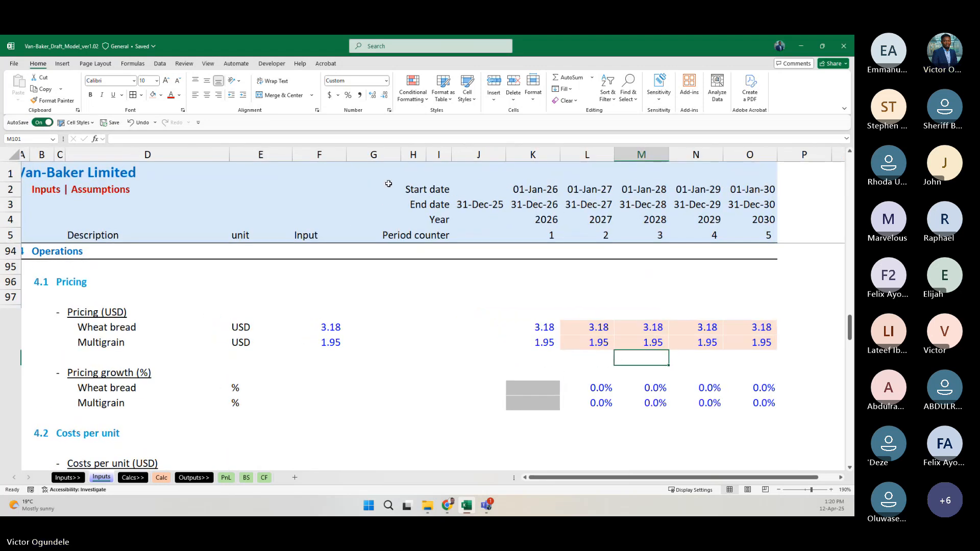
pyautogui.doubleClick(38, 63)
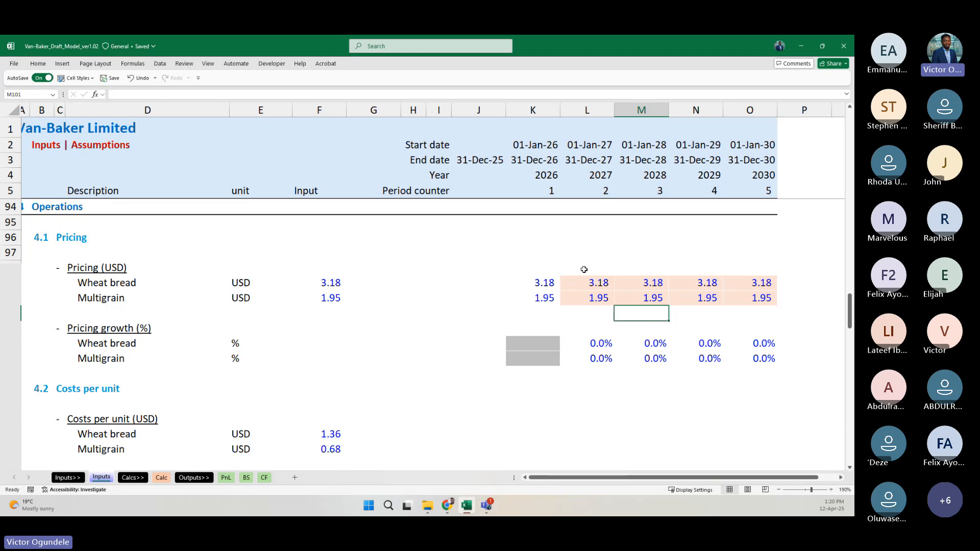
# Step: Try a 10% wheat bread pricing growth for 2028 in M103 and undo it
pyautogui.click(519, 270)
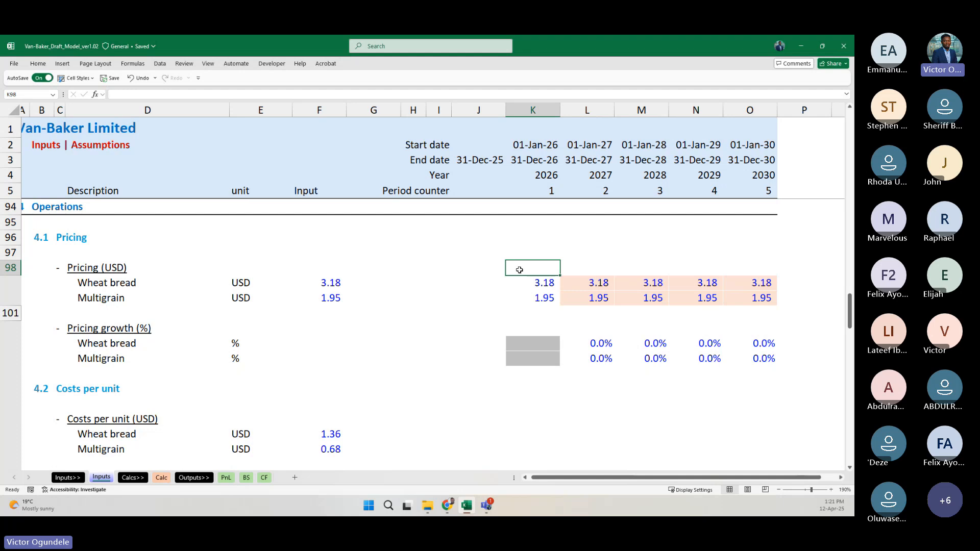
pyautogui.press('Right')
pyautogui.press('Down')
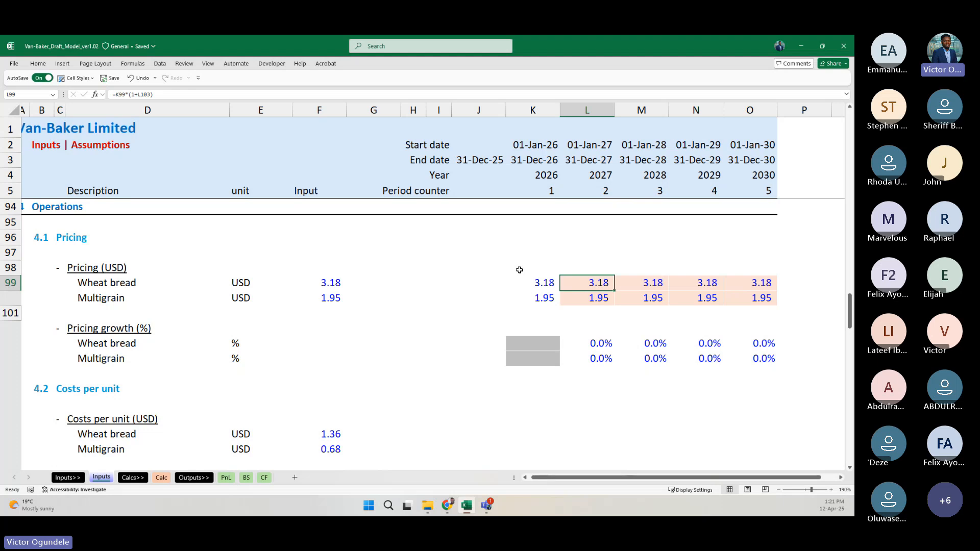
pyautogui.press('Right')
pyautogui.press('Down')
pyautogui.press('Down')
pyautogui.press('Down')
pyautogui.press('Down')
pyautogui.press('Down')
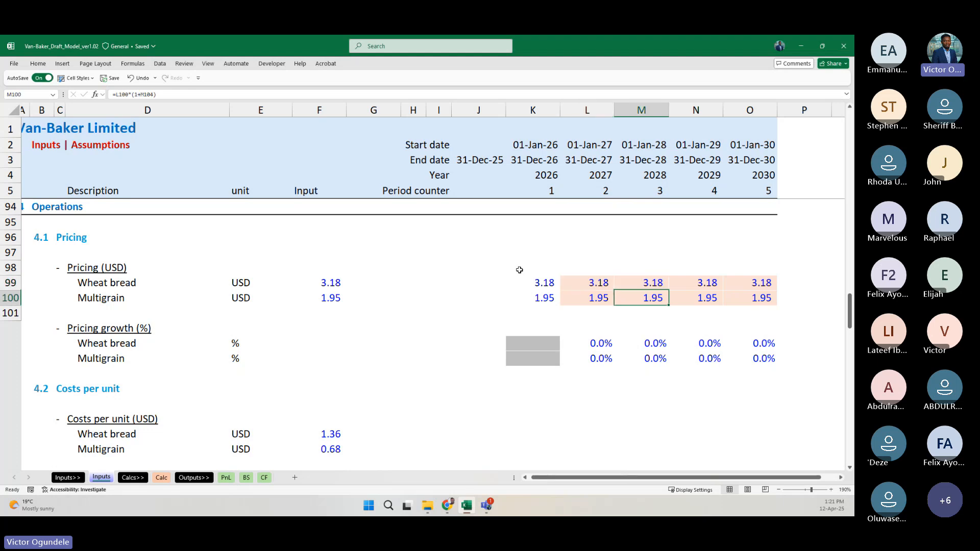
pyautogui.press('Up')
pyautogui.write('10')
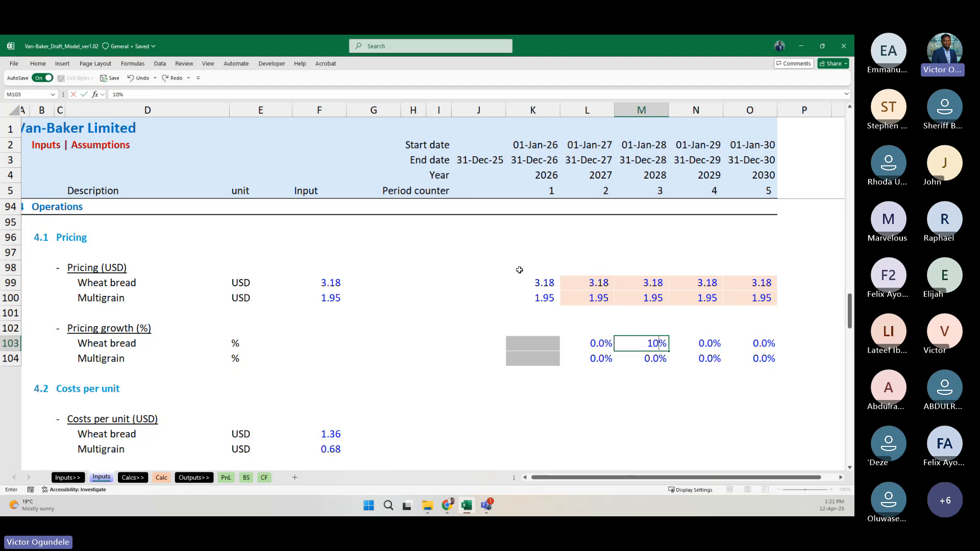
pyautogui.hotkey('ctrl', 'Return')
pyautogui.hotkey('ctrl', 'z')
# Step: Overwrite the 2028 wheat bread price formula in M99 with a hard-coded 3.5
pyautogui.press('Up')
pyautogui.press('Up')
pyautogui.press('Up')
pyautogui.press('Up')
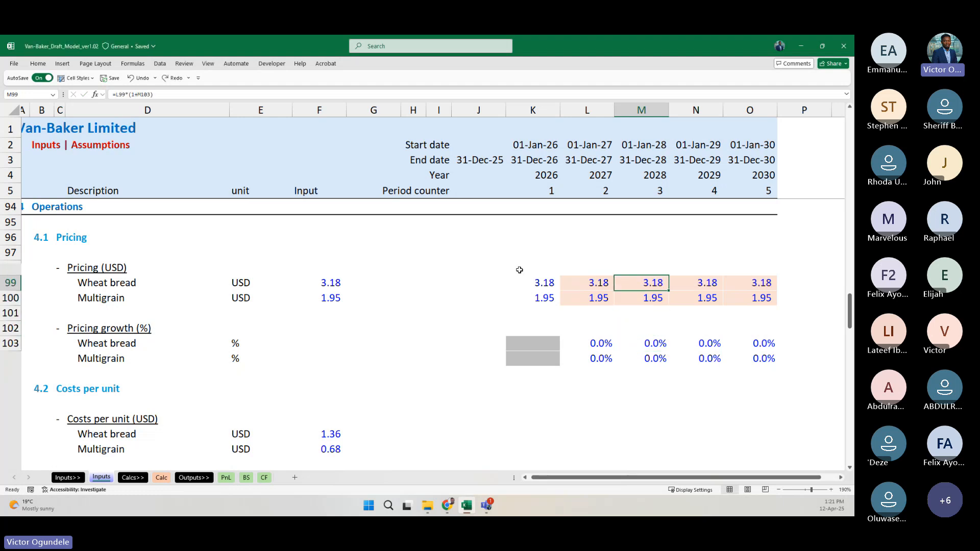
pyautogui.write('3.5')
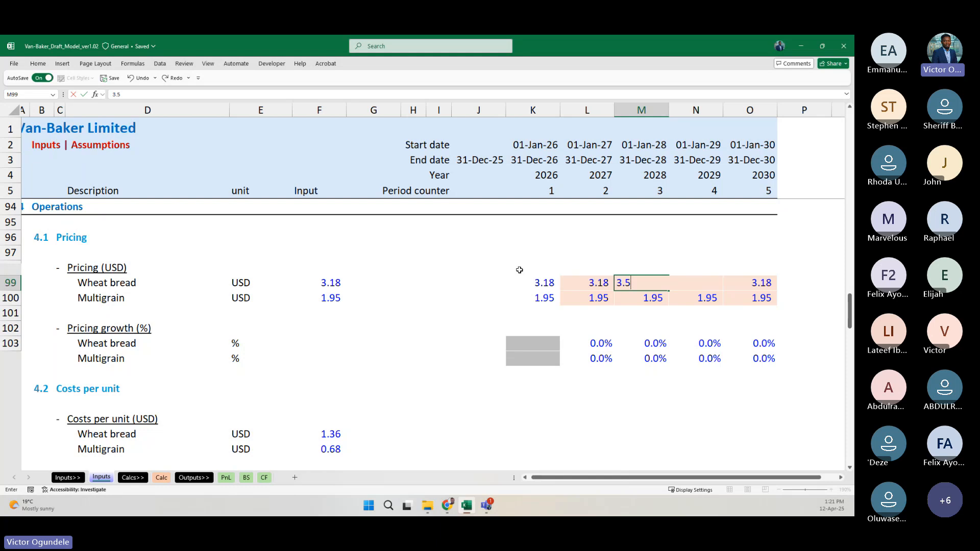
pyautogui.hotkey('ctrl', 'Return')
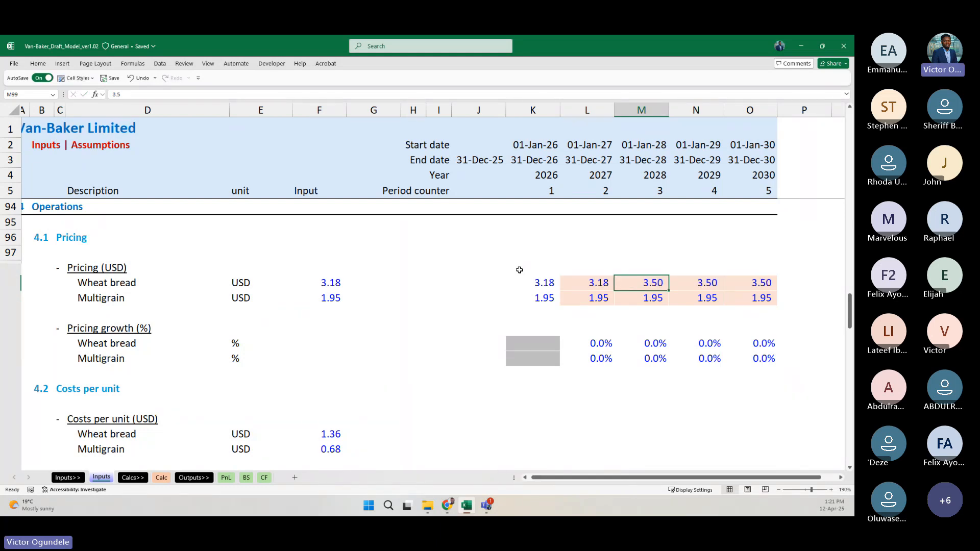
# Step: Check the projected price range L99:O100 and the 2029 wheat bread formula in N99
pyautogui.click(584, 274)
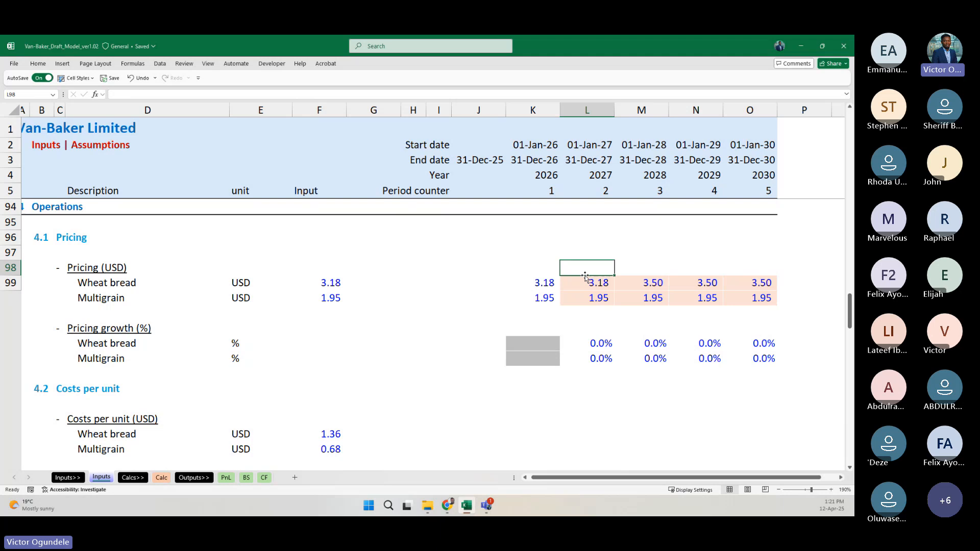
pyautogui.moveTo(584, 281); pyautogui.dragTo(761, 300)
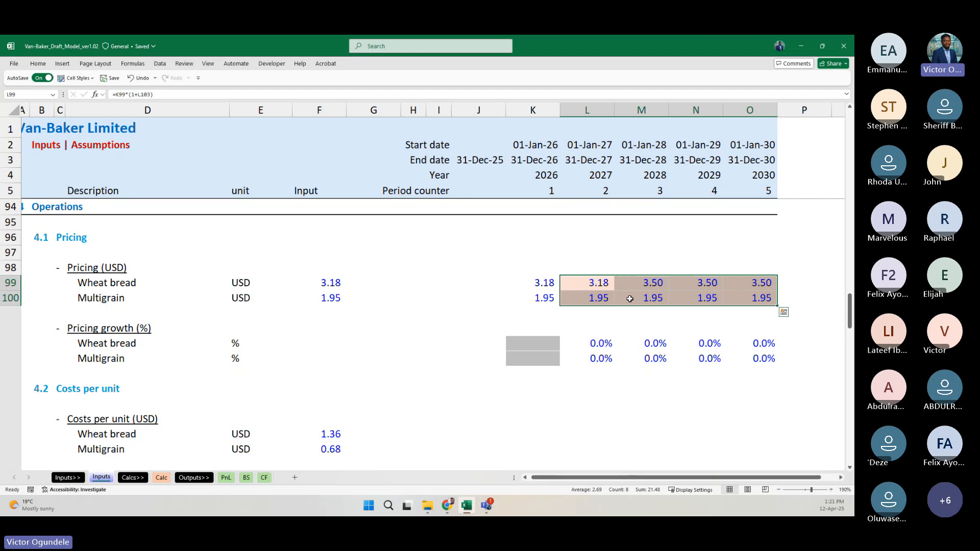
pyautogui.press('Right')
pyautogui.press('Right')
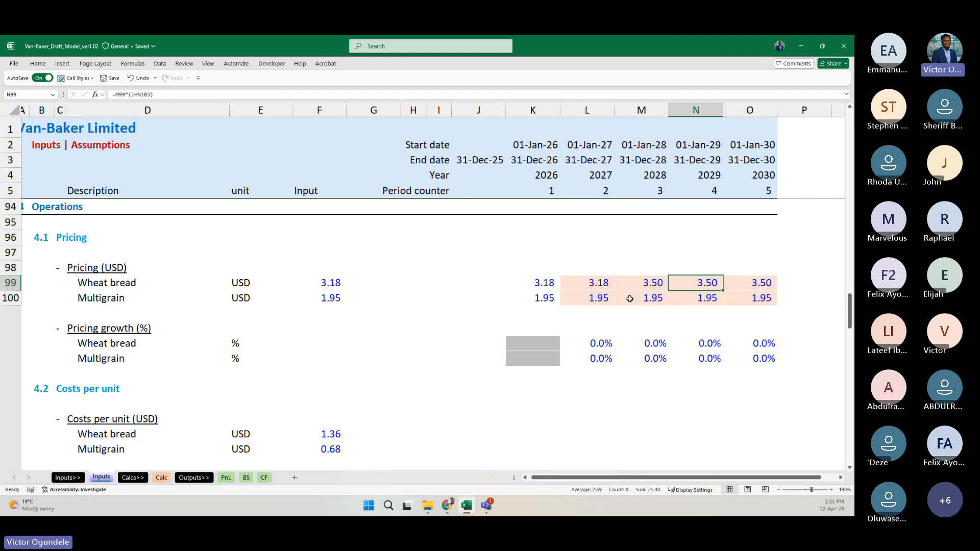
# Step: Check the hard-coded 2028 wheat bread price in M99 against the neighbouring yearly price cells in row 99
pyautogui.press('Left')
pyautogui.press('F2')
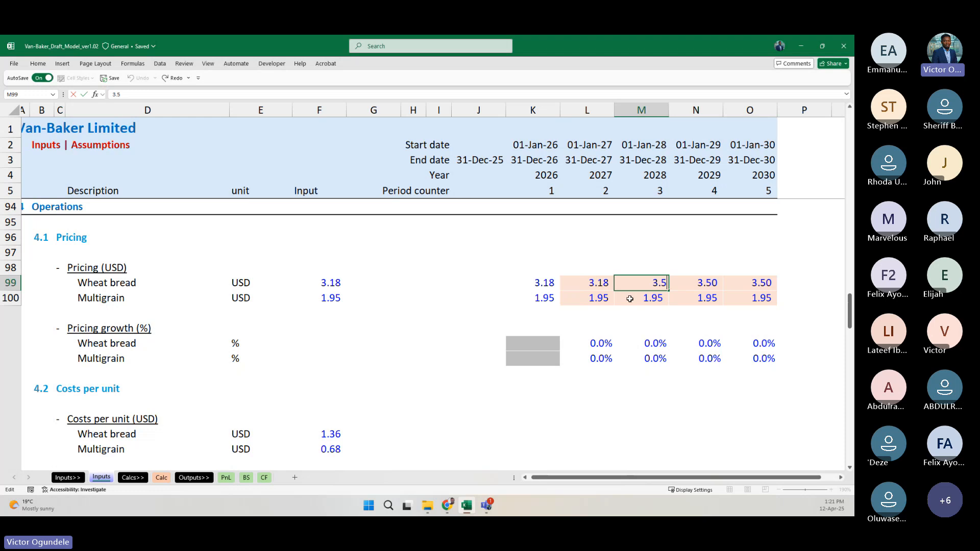
pyautogui.press('Escape')
pyautogui.press('Right')
pyautogui.press('Right')
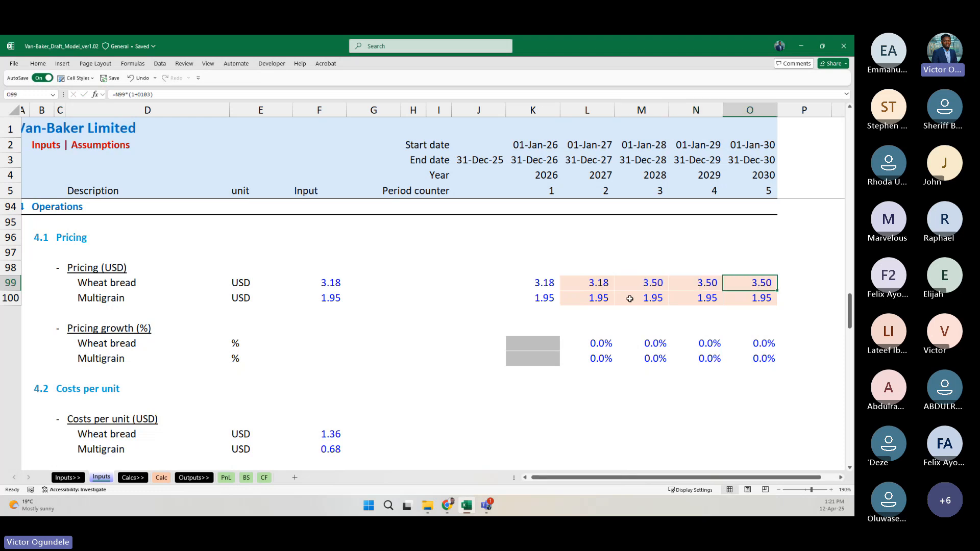
pyautogui.press('Left')
pyautogui.press('Right')
pyautogui.press('Left')
pyautogui.press('Left')
pyautogui.press('Left')
pyautogui.press('Left')
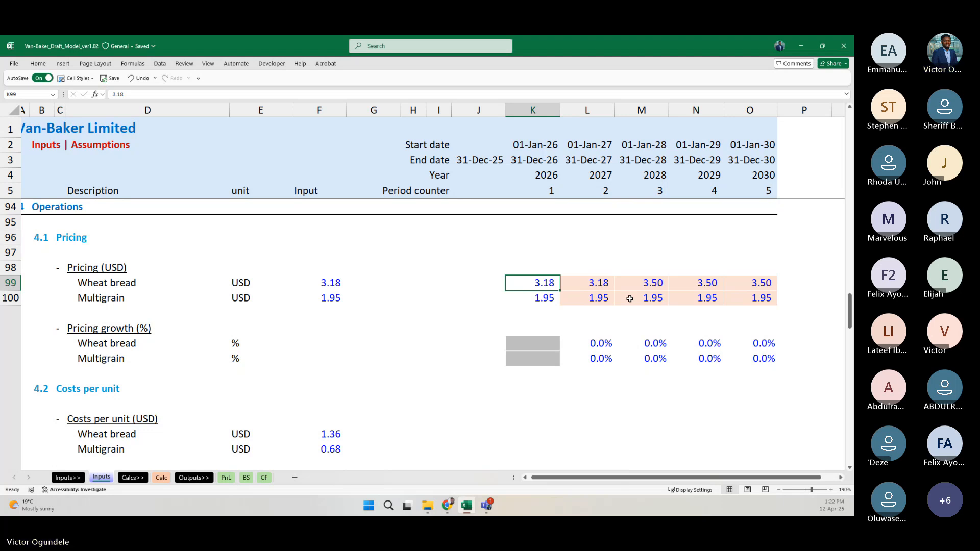
pyautogui.press('Left')
pyautogui.press('Right')
pyautogui.press('Right')
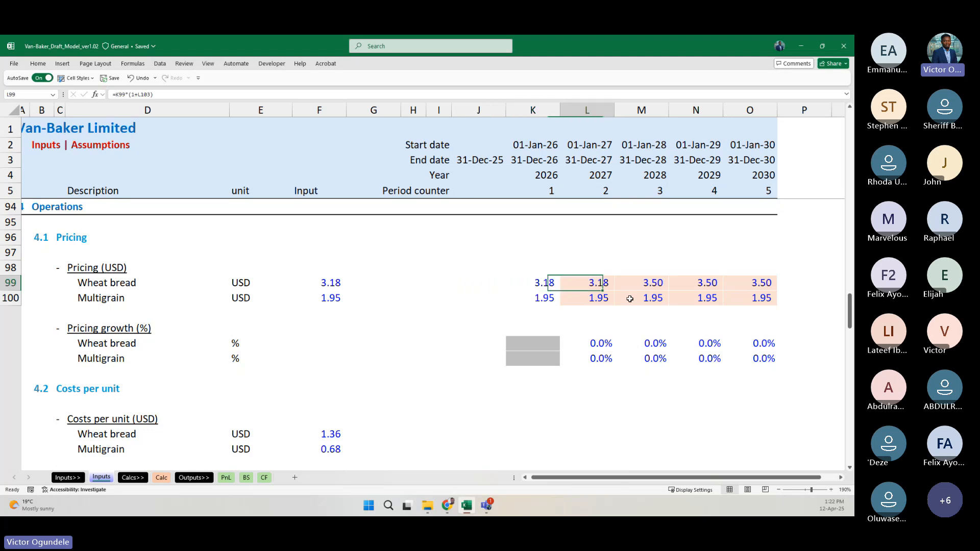
# Step: Compare the pricing growth rates in L103:O104 with the 2027 wheat bread price formula in L99 and the 2026 cells
pyautogui.keyDown('ctrl'); pyautogui.scroll(-1, 630, 298); pyautogui.keyUp('ctrl')
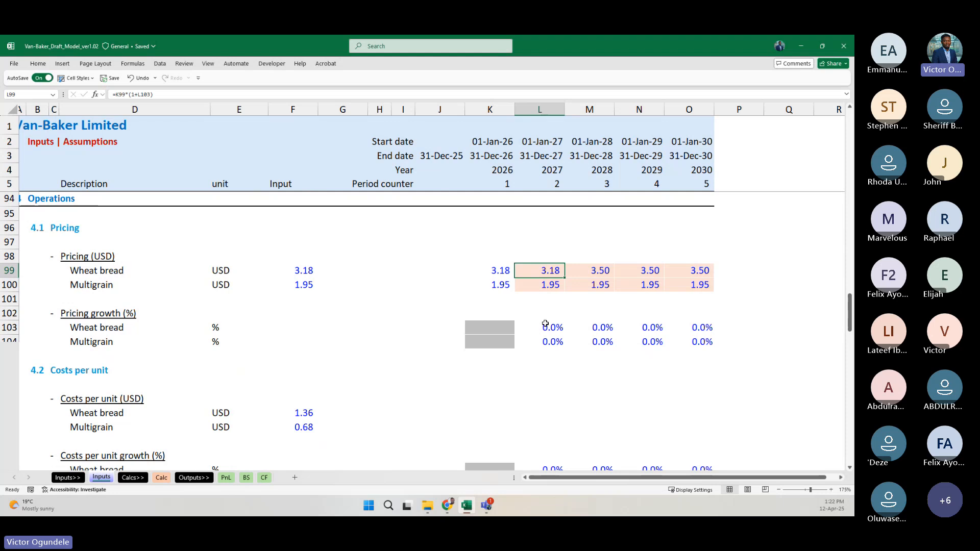
pyautogui.moveTo(545, 323); pyautogui.dragTo(676, 339)
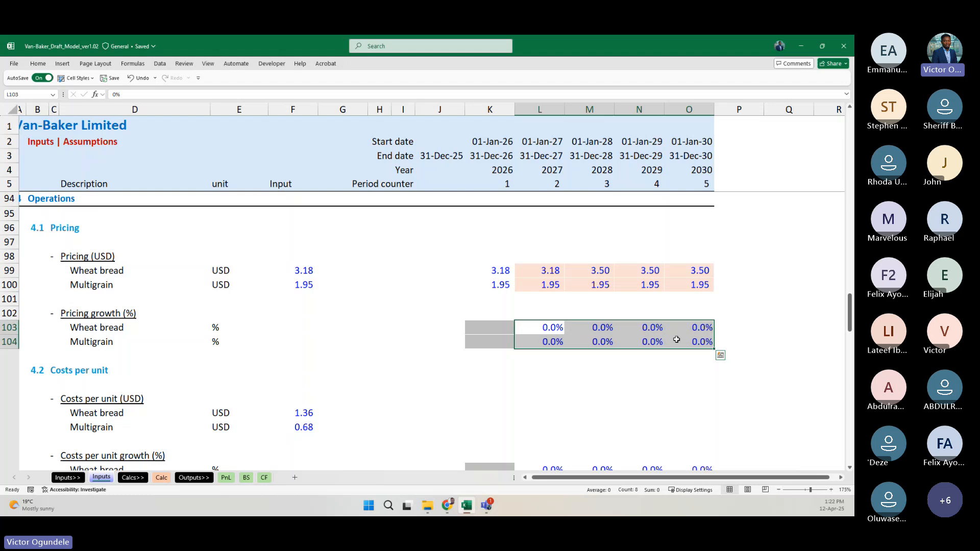
pyautogui.press('Up')
pyautogui.press('Up')
pyautogui.press('Up')
pyautogui.press('Up')
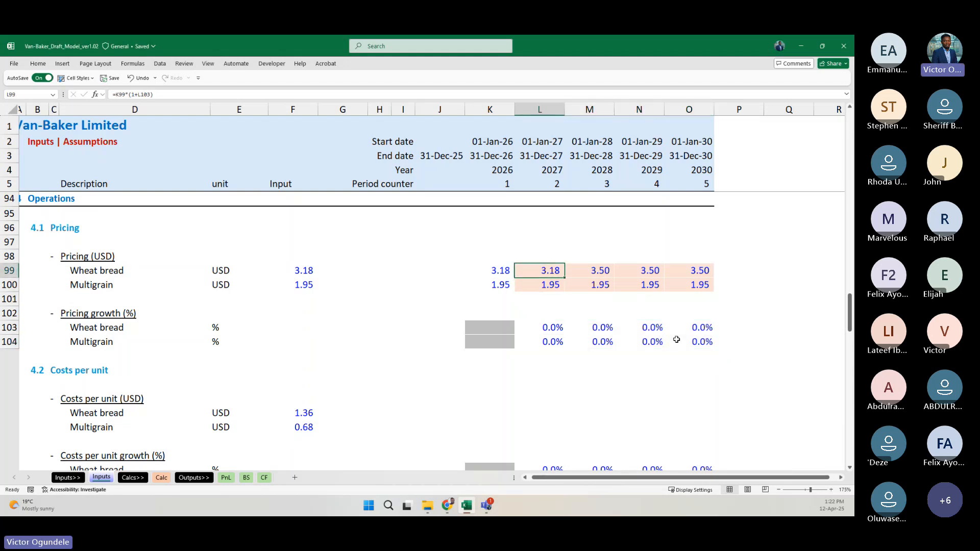
pyautogui.press('Left')
pyautogui.press('Up')
pyautogui.hotkey('ctrl', 'c')
pyautogui.press('Down')
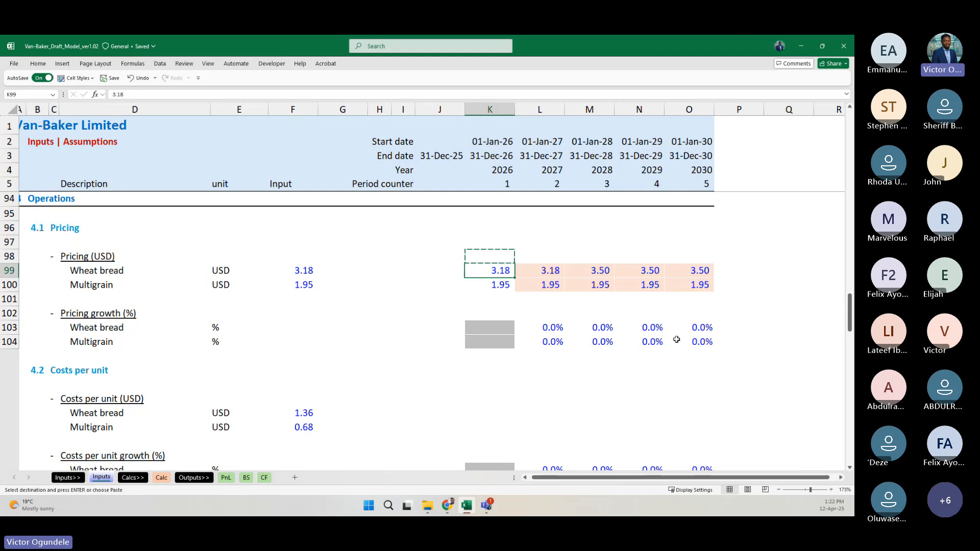
pyautogui.press('Down')
pyautogui.press('Down')
pyautogui.press('Down')
pyautogui.press('Down')
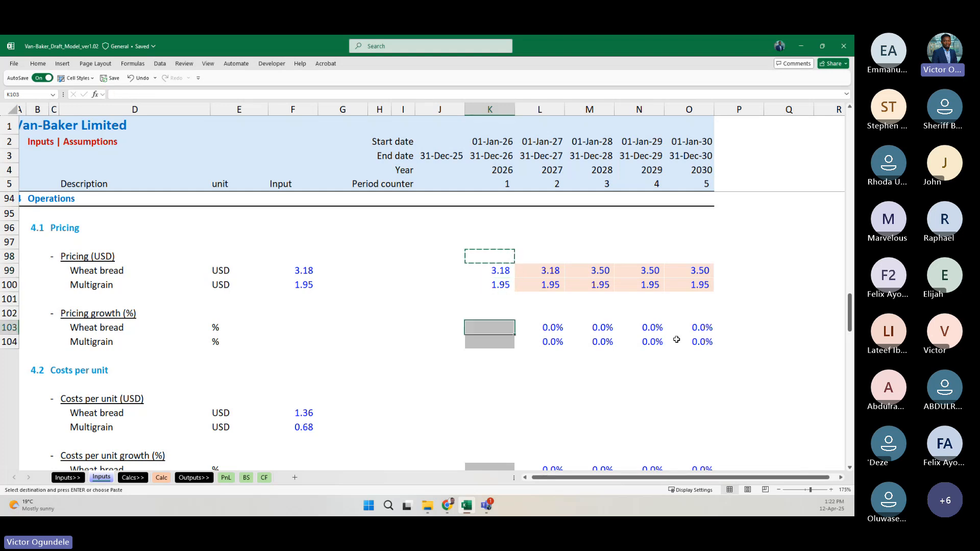
# Step: Replace the hard-coded 2028 wheat bread price in M99 with the growth-based price formula
pyautogui.keyDown('ctrl'); pyautogui.scroll(1, 676, 339); pyautogui.keyUp('ctrl')
pyautogui.press('Right')
pyautogui.press('Right')
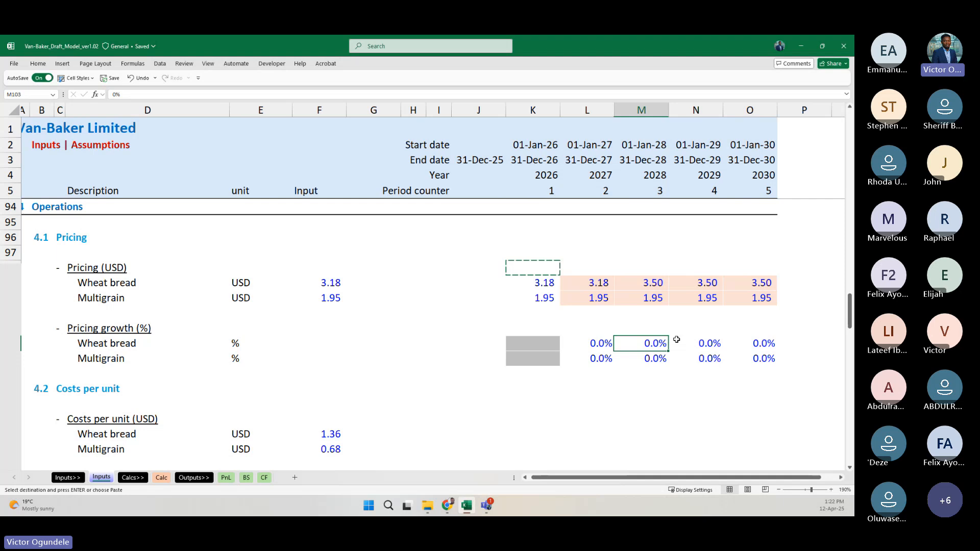
pyautogui.press('Right')
pyautogui.press('Left')
pyautogui.press('Up')
pyautogui.press('Up')
pyautogui.press('Up')
pyautogui.press('Up')
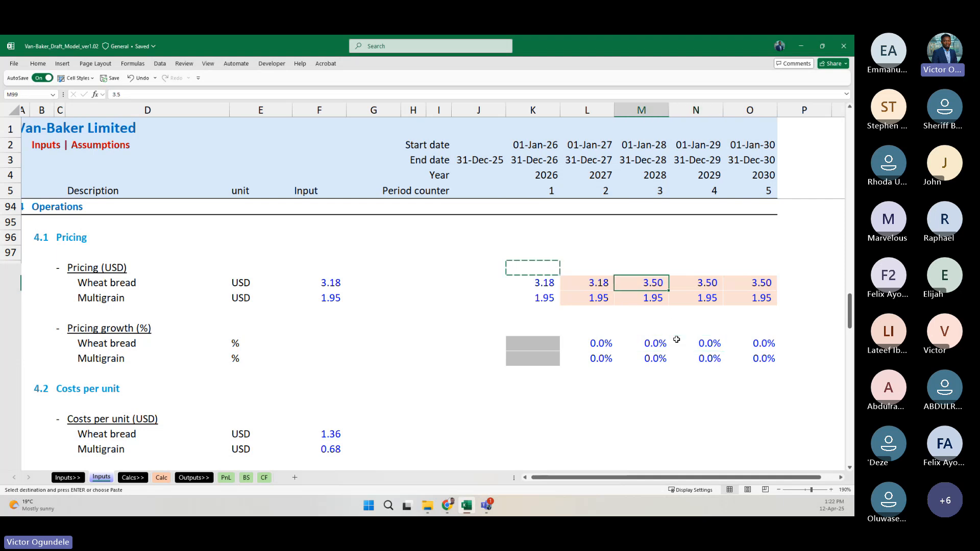
pyautogui.press('Return')
# Step: Set the 2029 wheat bread pricing growth in N103 to 5%
pyautogui.press('Down')
pyautogui.press('Down')
pyautogui.press('Down')
pyautogui.press('Down')
pyautogui.press('Right')
pyautogui.write('5%')
pyautogui.press('Return')
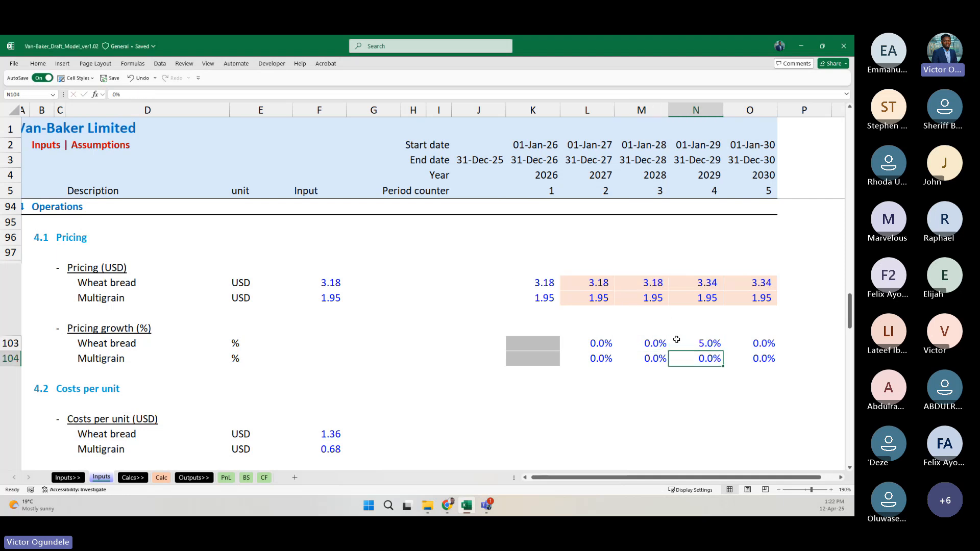
pyautogui.press('Up')
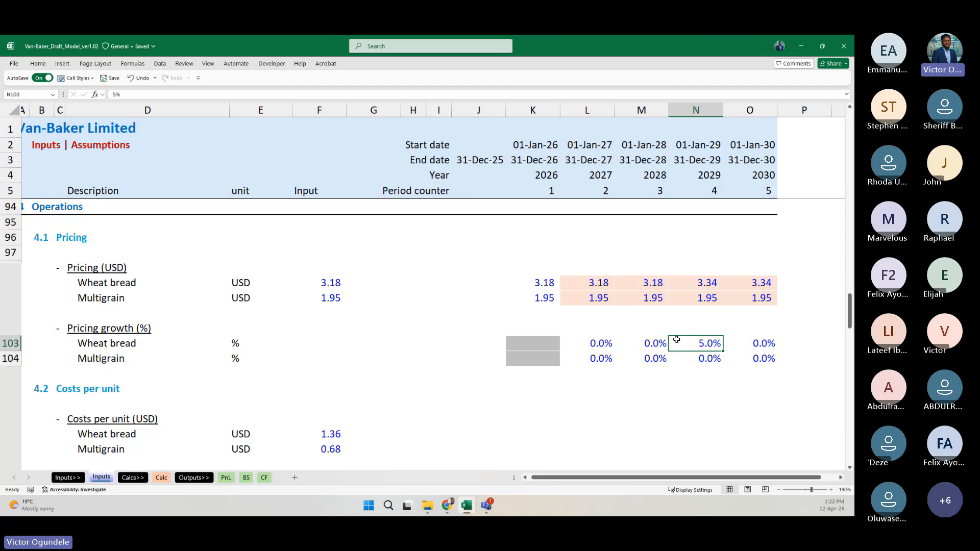
# Step: Clear the yearly prices and their fill from K99:O100 by pasting the blank cell L98 over the range
pyautogui.press('Up')
pyautogui.press('Up')
pyautogui.press('Up')
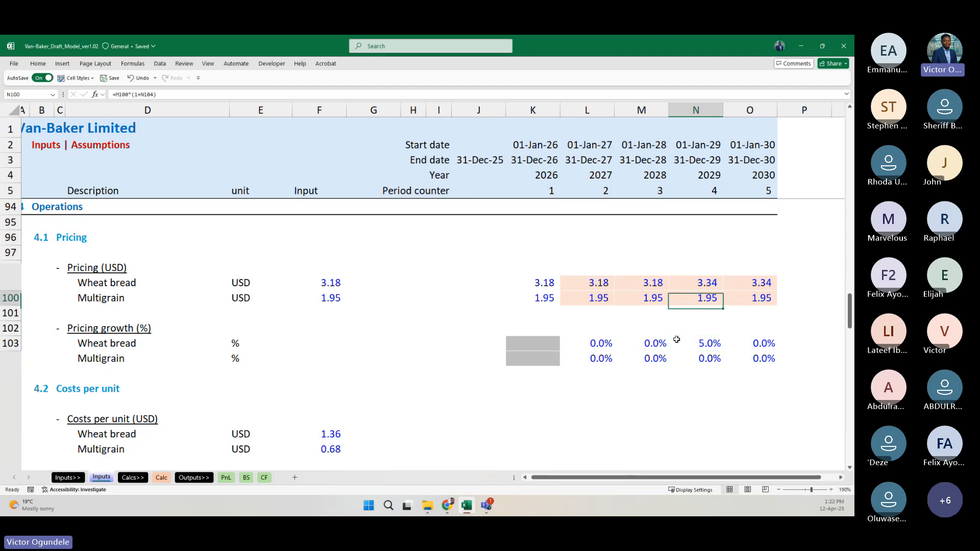
pyautogui.press('Up')
pyautogui.press('Left')
pyautogui.press('Left')
pyautogui.press('Left')
pyautogui.press('Up')
pyautogui.press('Right')
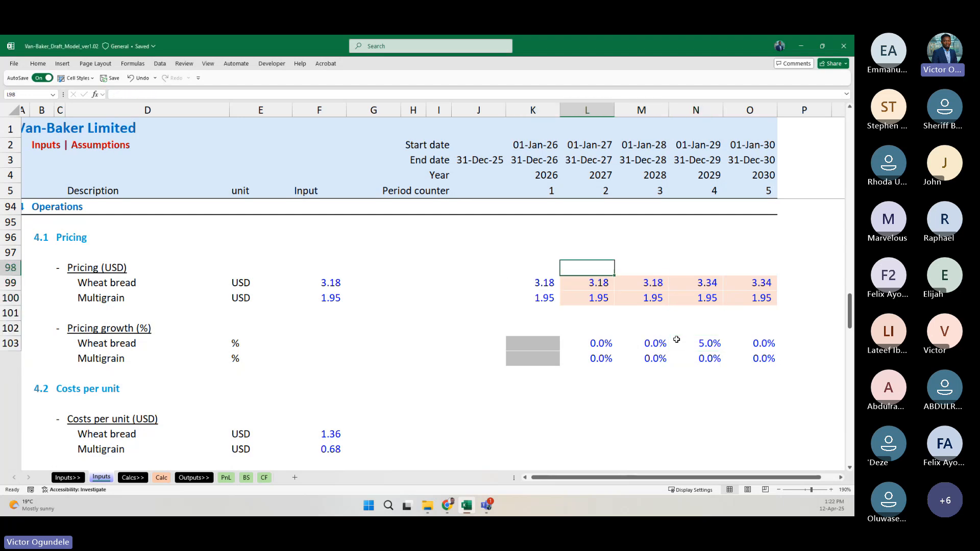
pyautogui.hotkey('ctrl', 'c')
pyautogui.press('Left')
pyautogui.press('Down')
pyautogui.hotkey('shift', 'Down')
pyautogui.hotkey('shift', 'Right')
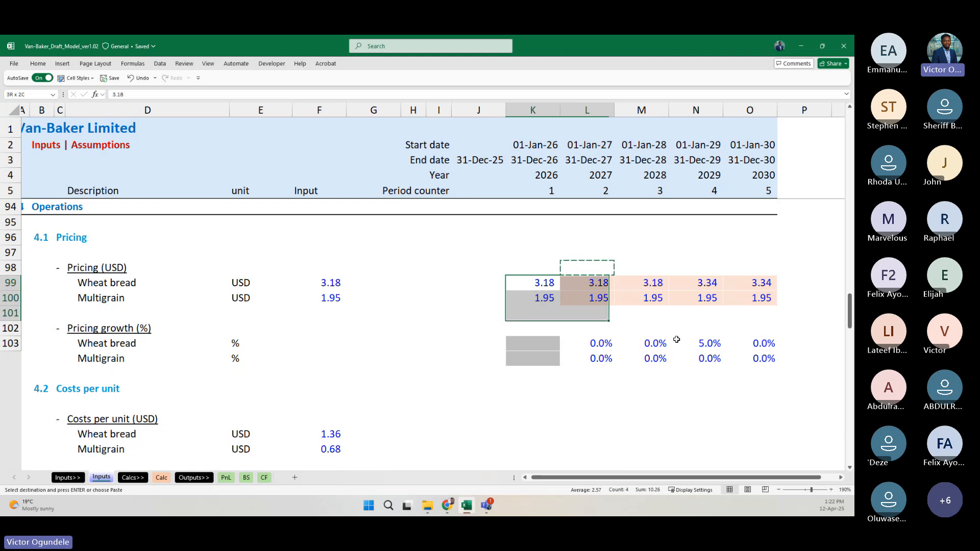
pyautogui.hotkey('shift', 'Right')
pyautogui.hotkey('shift', 'Right')
pyautogui.hotkey('shift', 'Right')
pyautogui.hotkey('ctrl', 'v')
pyautogui.press('Escape')
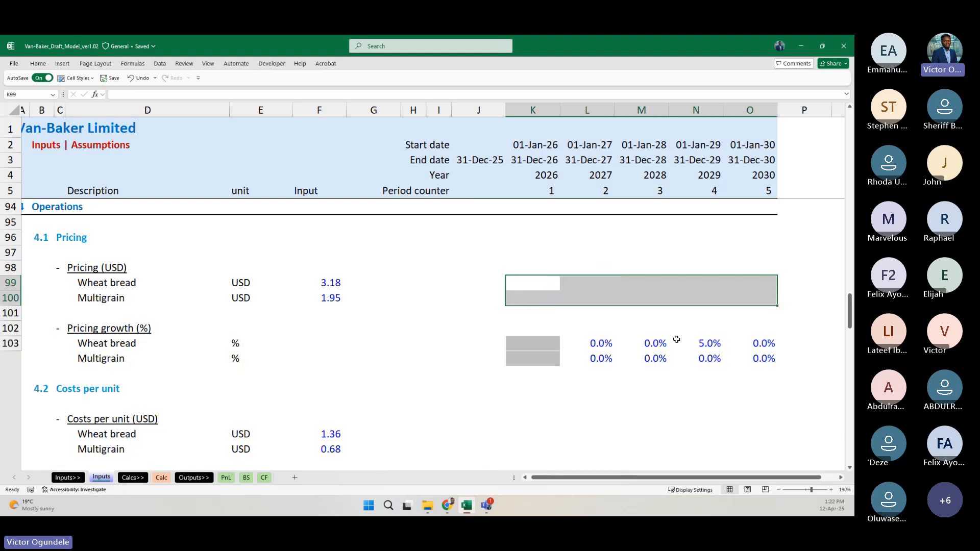
# Step: Review the base prices, pricing growth and costs per unit inputs in sections 4.1 and 4.2
pyautogui.press('Left')
pyautogui.press('Left')
pyautogui.press('Left')
pyautogui.press('Left')
pyautogui.press('Left')
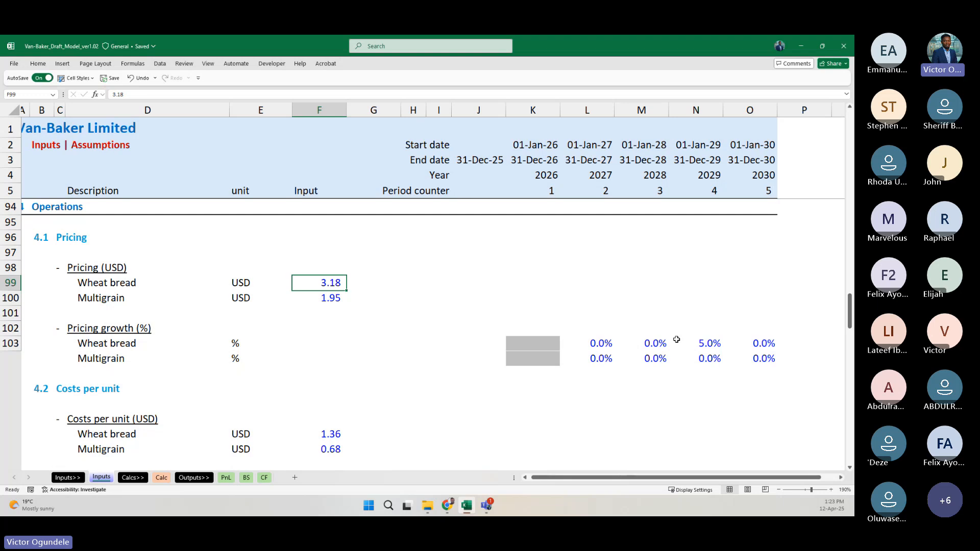
pyautogui.scroll(-1, 676, 339)
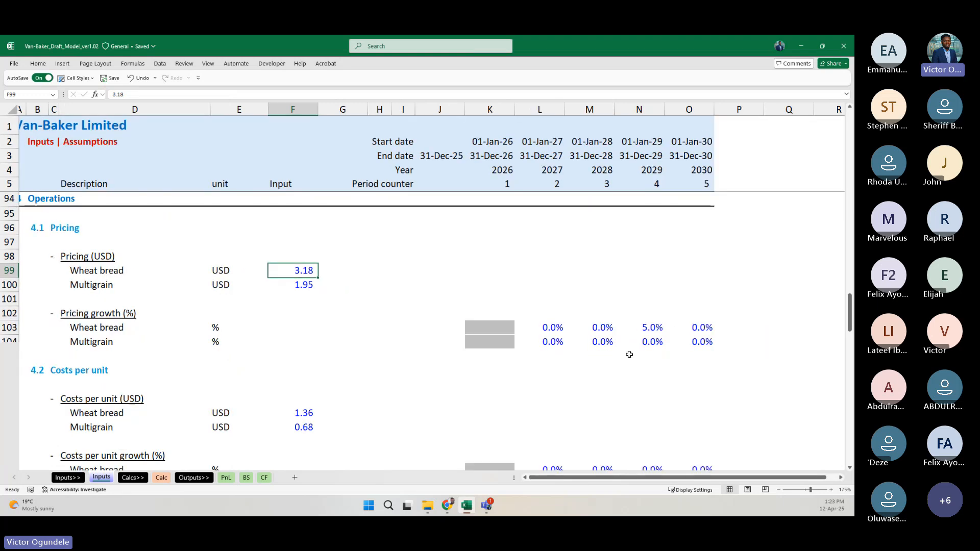
pyautogui.scroll(-3, 629, 353)
pyautogui.scroll(2, 613, 295)
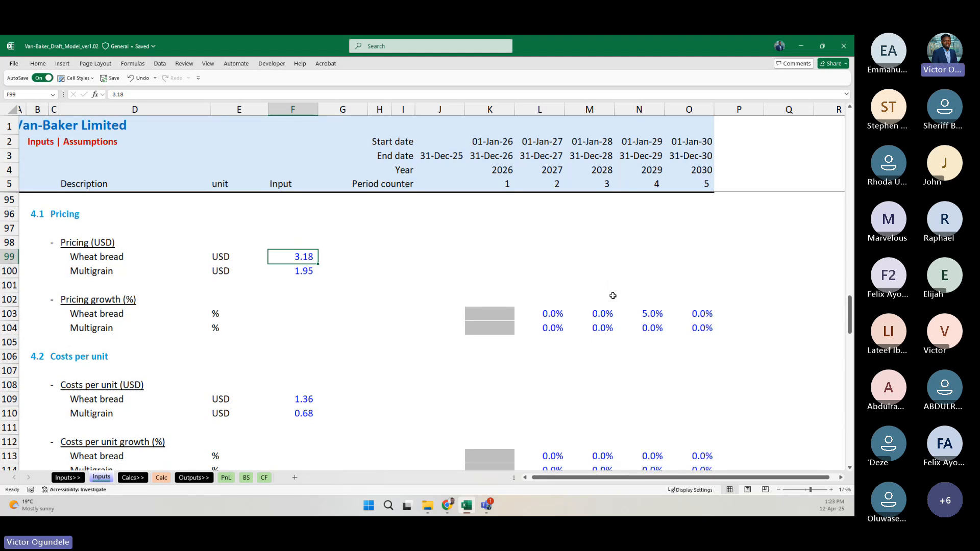
pyautogui.scroll(1, 365, 257)
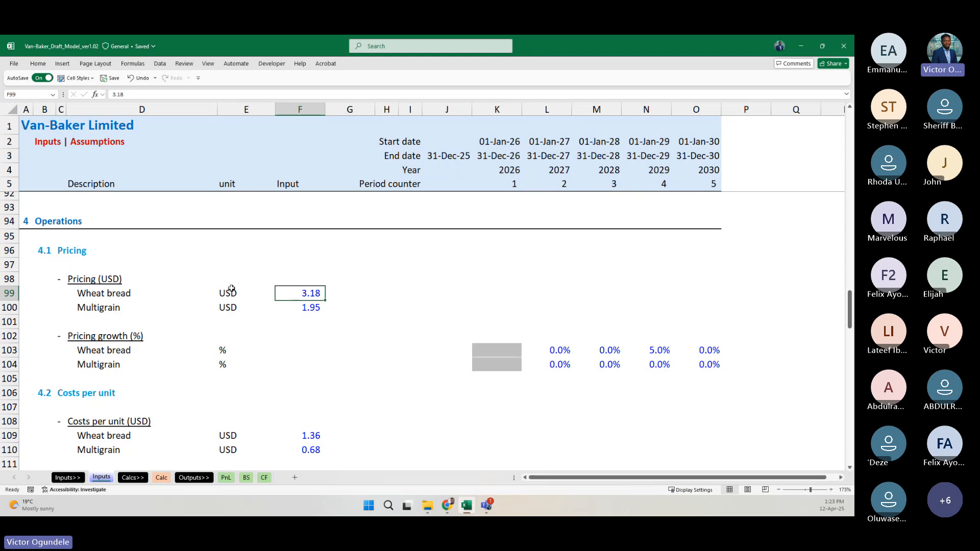
pyautogui.scroll(-2, 306, 322)
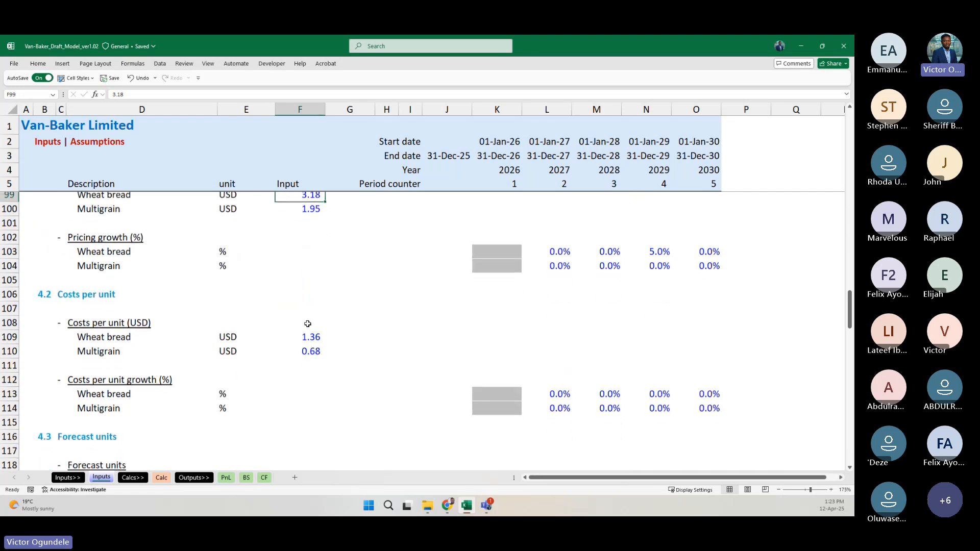
pyautogui.scroll(-3, 334, 338)
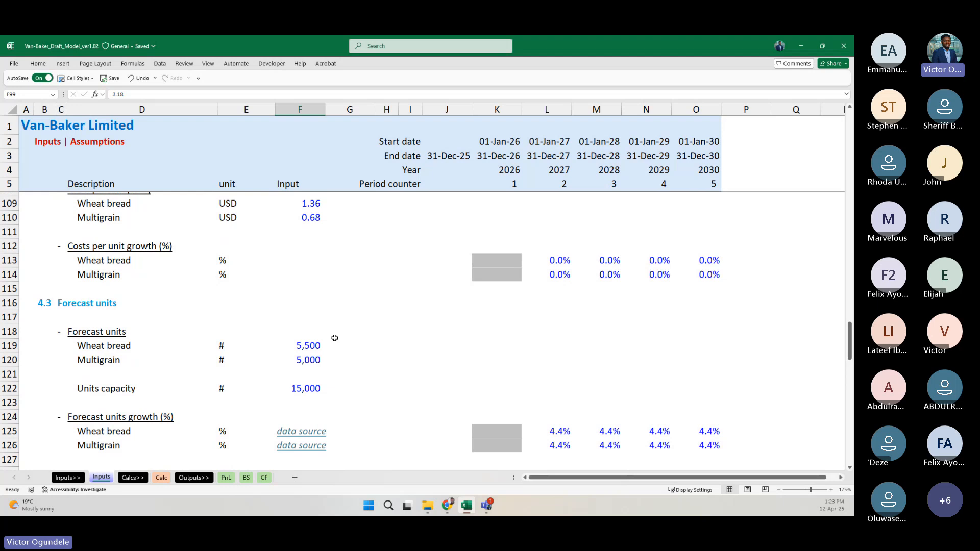
# Step: Examine the wheat bread and multigrain forecast units in F119:F120 and the empty yearly range L119:O120
pyautogui.scroll(-1, 327, 337)
pyautogui.click(302, 329)
pyautogui.click(303, 341)
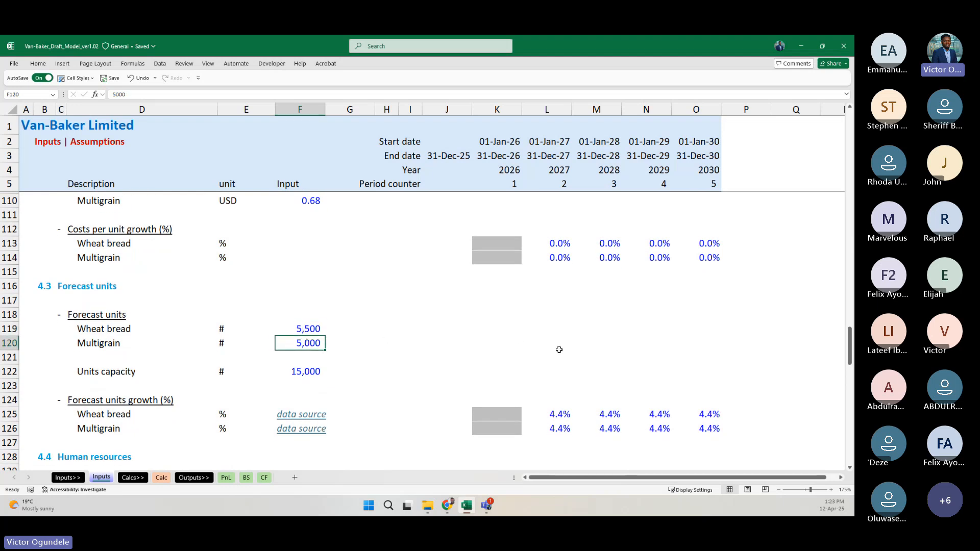
pyautogui.moveTo(546, 315); pyautogui.dragTo(709, 342)
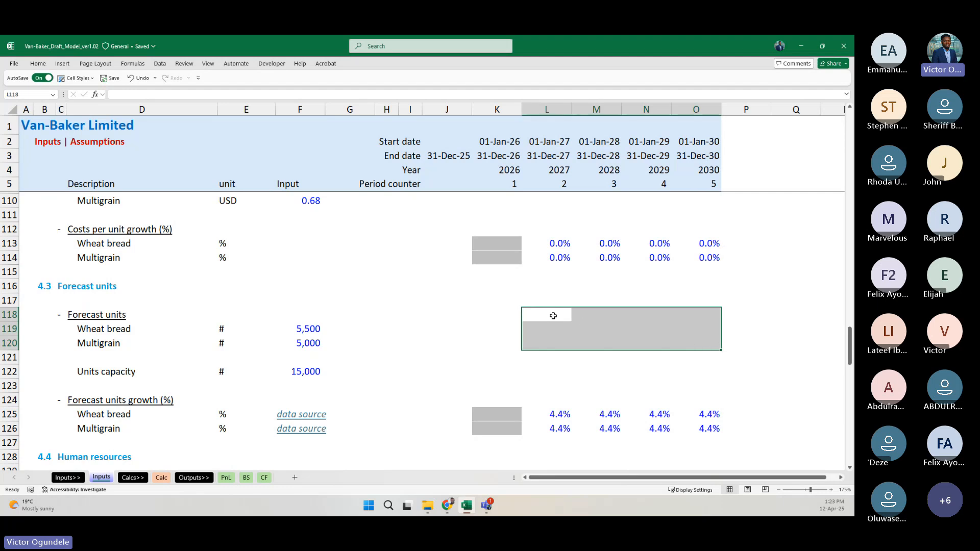
pyautogui.click(553, 316)
pyautogui.moveTo(551, 329); pyautogui.dragTo(691, 340)
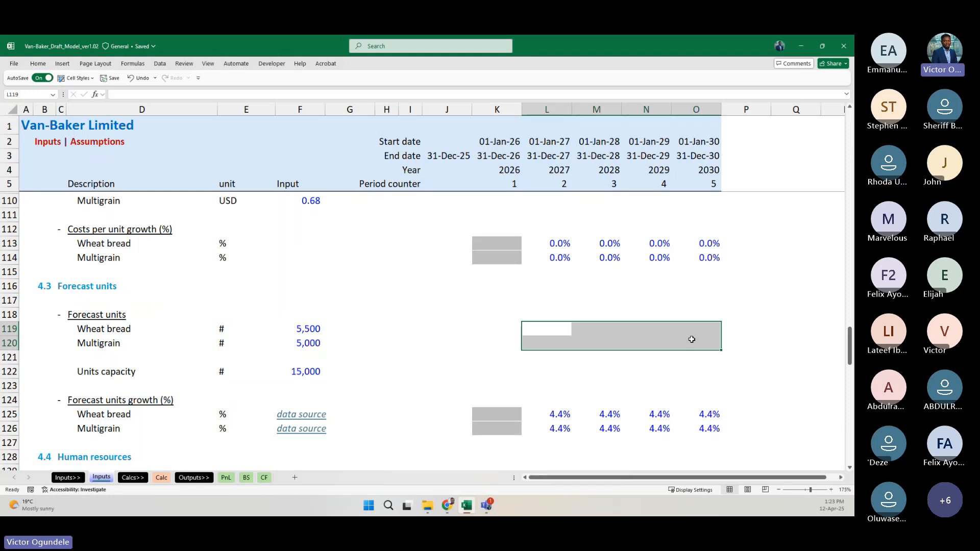
pyautogui.click(315, 329)
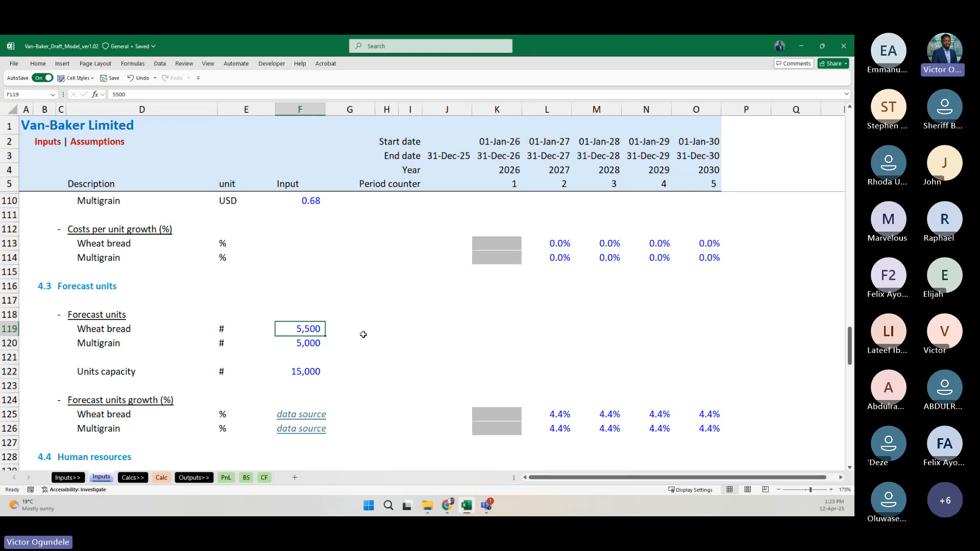
# Step: Rename the Forecast units subheading in D118 to "Forecast units per month"
pyautogui.scroll(-1, 362, 335)
pyautogui.scroll(-1, 363, 335)
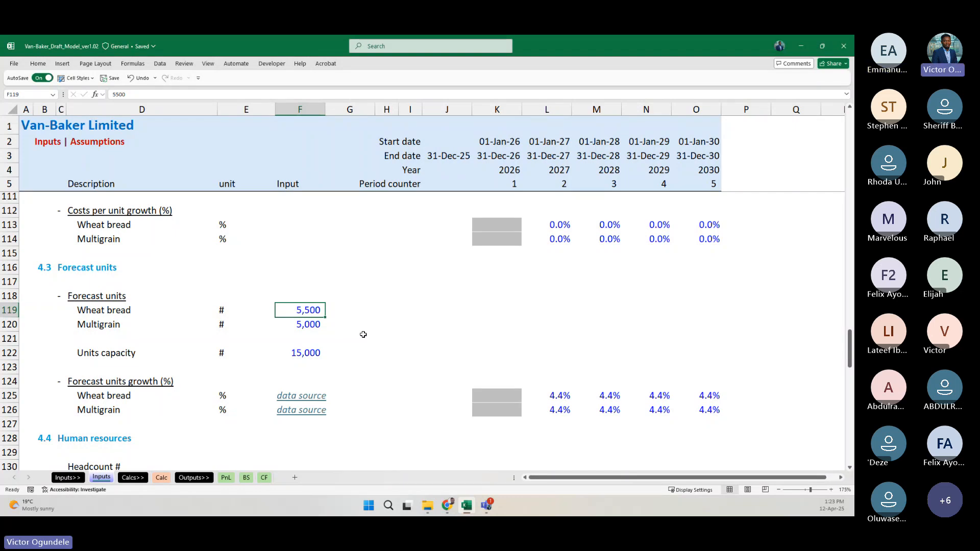
pyautogui.click(502, 300)
pyautogui.hotkey('ctrl', 'Left')
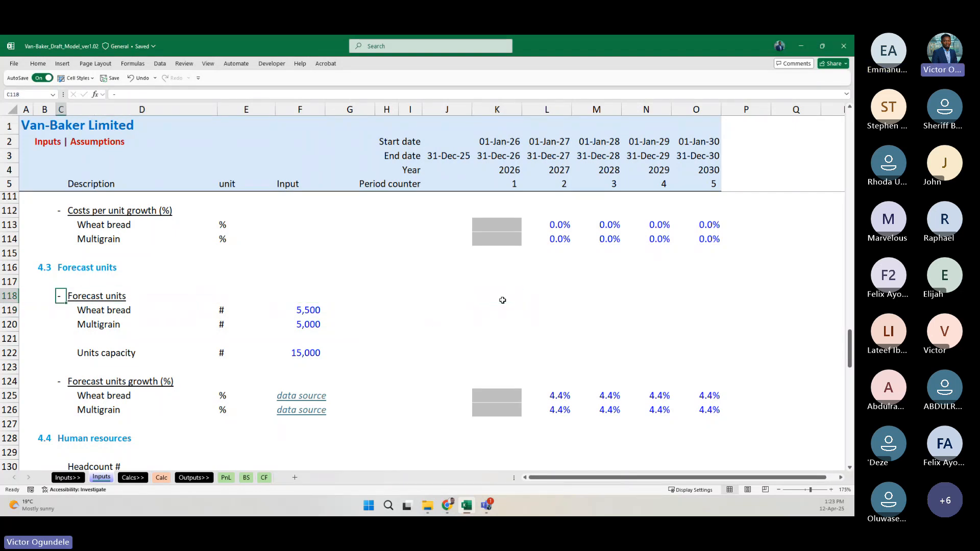
pyautogui.hotkey('ctrl', 'Down')
pyautogui.press('Up')
pyautogui.press('Right')
pyautogui.press('Up')
pyautogui.press('Left')
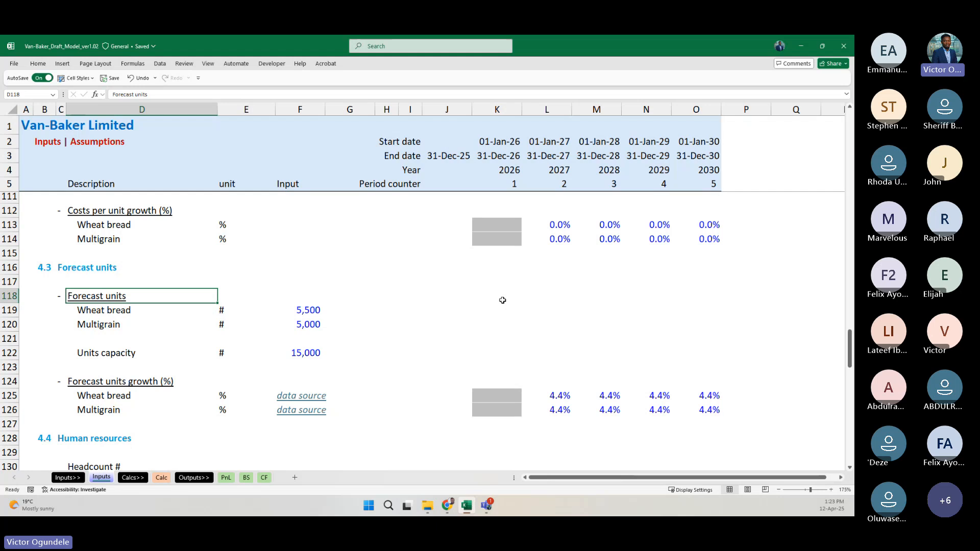
pyautogui.press('F2')
pyautogui.write('per mo')
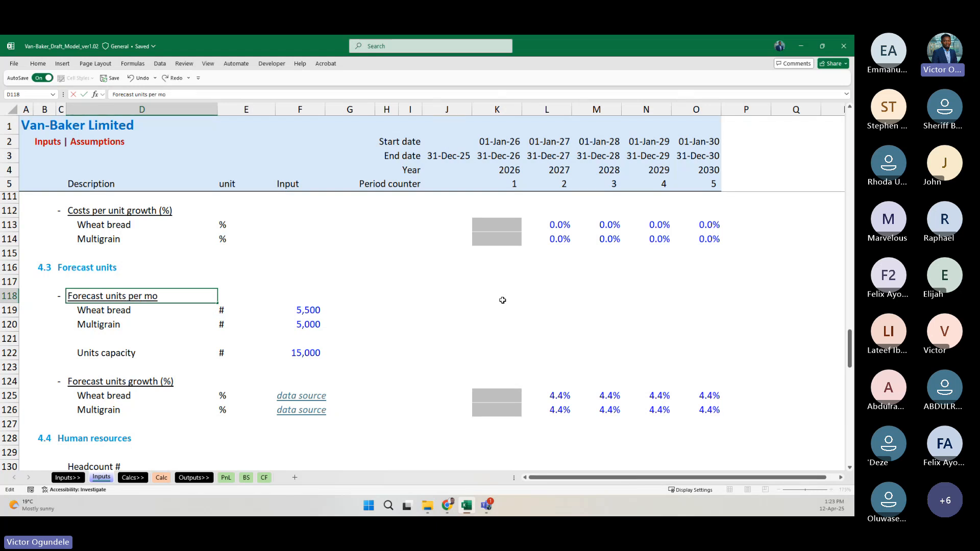
pyautogui.write('nth')
pyautogui.press('Return')
# Step: Change the unit of the wheat bread and multigrain forecast units in E119:E120 to #/month
pyautogui.press('Right')
pyautogui.press('F2')
pyautogui.write('/')
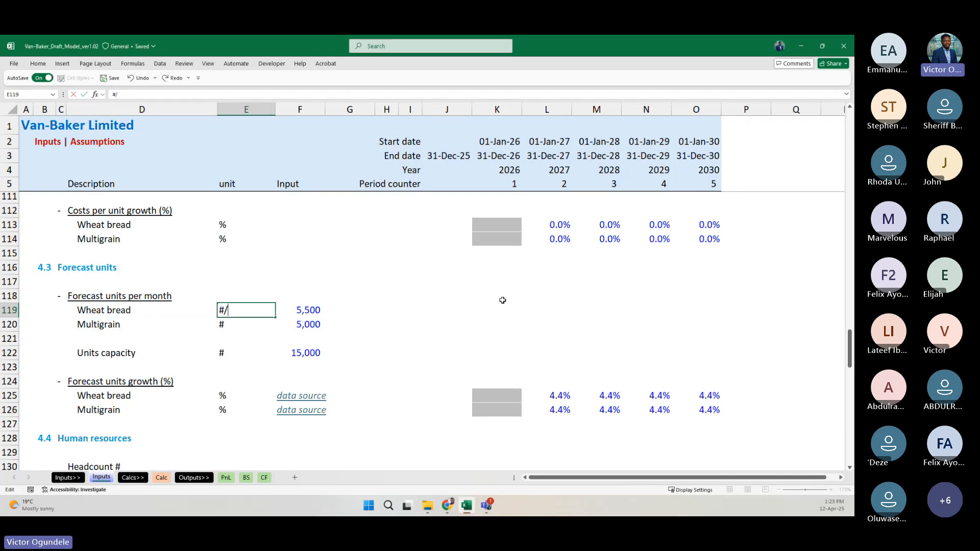
pyautogui.write('month')
pyautogui.press('Return')
pyautogui.hotkey('ctrl', 'd')
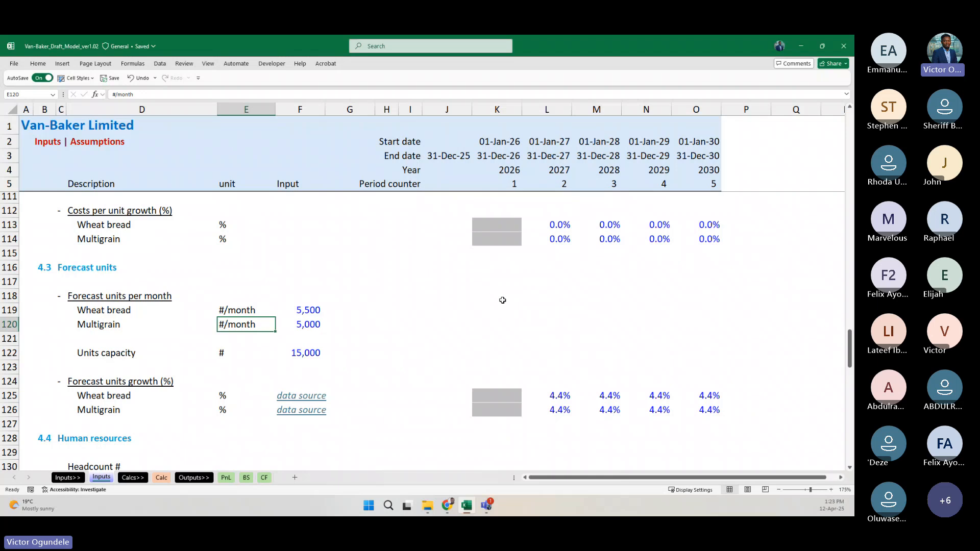
# Step: Copy the #/month unit from E120 to the Units capacity row in E122
pyautogui.press('Down')
pyautogui.press('Down')
pyautogui.press('Up')
pyautogui.press('Up')
pyautogui.hotkey('ctrl', 'c')
pyautogui.press('Down')
pyautogui.press('Down')
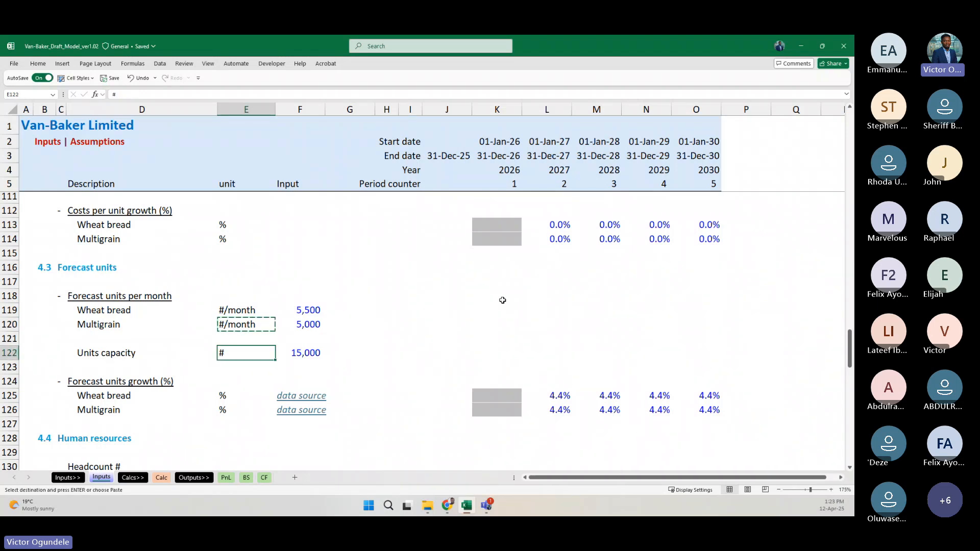
pyautogui.hotkey('ctrl', 'v')
pyautogui.press('Escape')
pyautogui.press('Right')
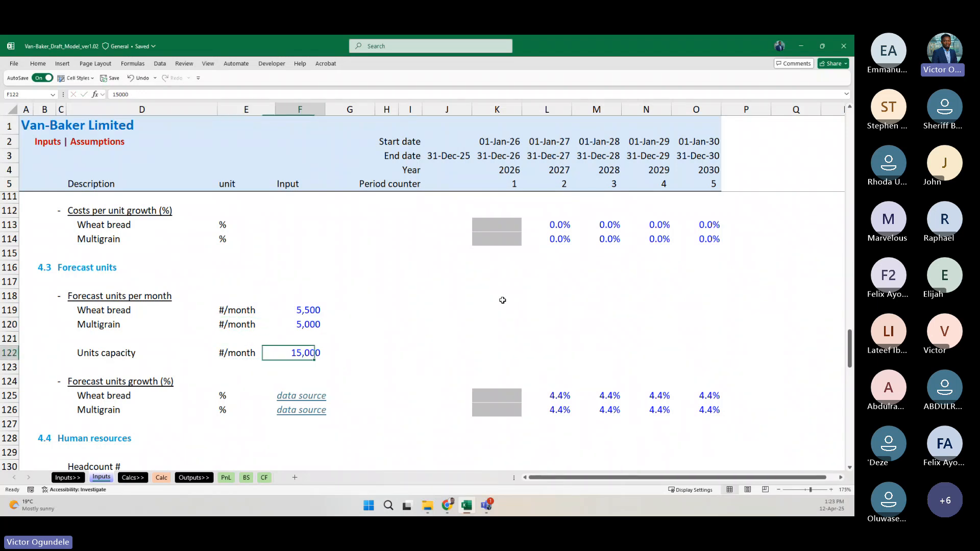
# Step: Examine the Units capacity row and the wheat bread and multigrain forecast units growth rows in D122:E126
pyautogui.press('Left')
pyautogui.press('Left')
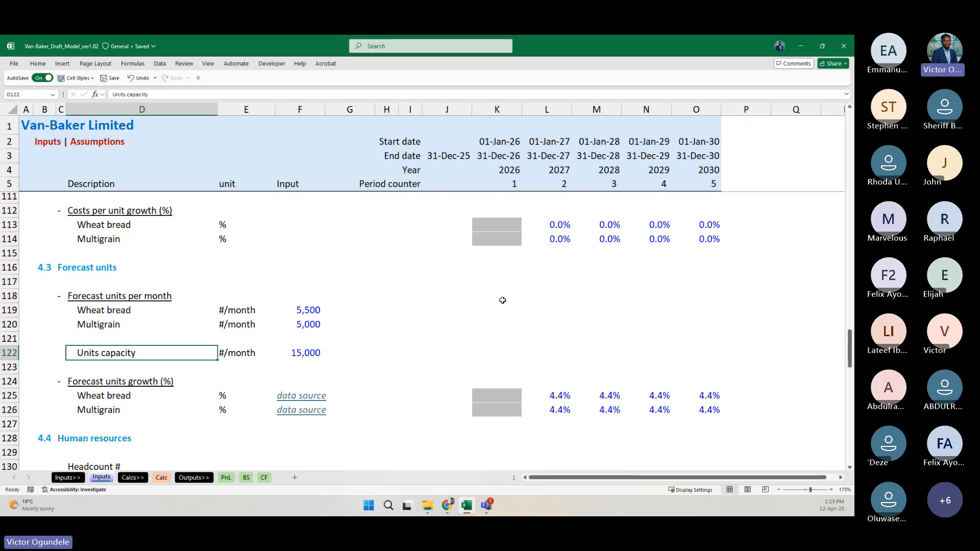
pyautogui.scroll(-1, 502, 300)
pyautogui.scroll(-2, 331, 308)
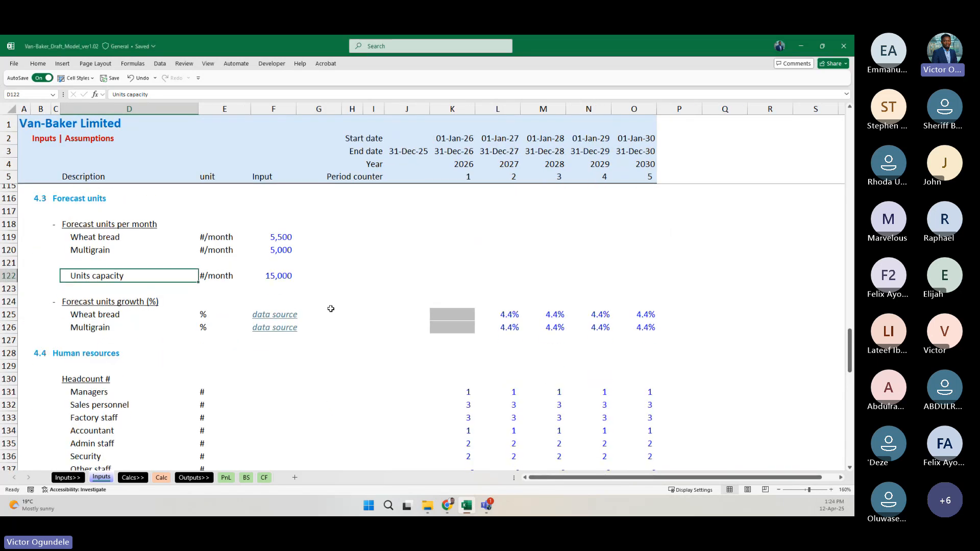
pyautogui.press('Down')
pyautogui.press('Down')
pyautogui.press('Down')
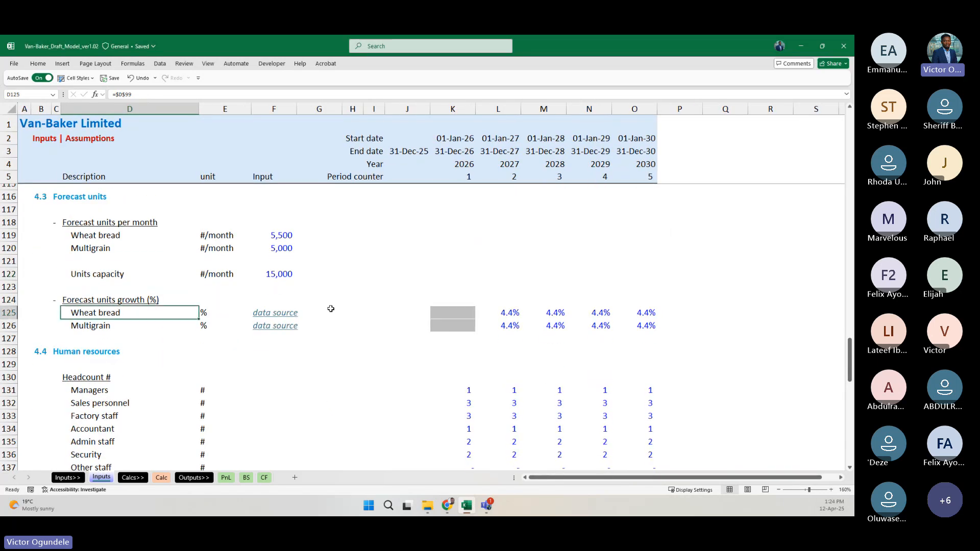
pyautogui.press('Right')
pyautogui.press('Down')
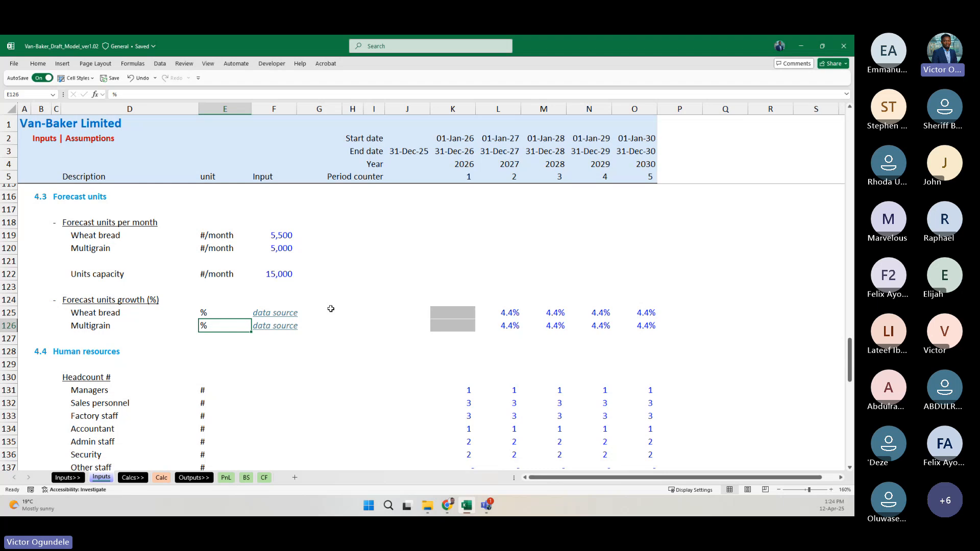
# Step: Review the yearly staff headcount assumptions in the Human resources section, rows 131 to 137
pyautogui.scroll(-1, 330, 308)
pyautogui.scroll(-2, 331, 309)
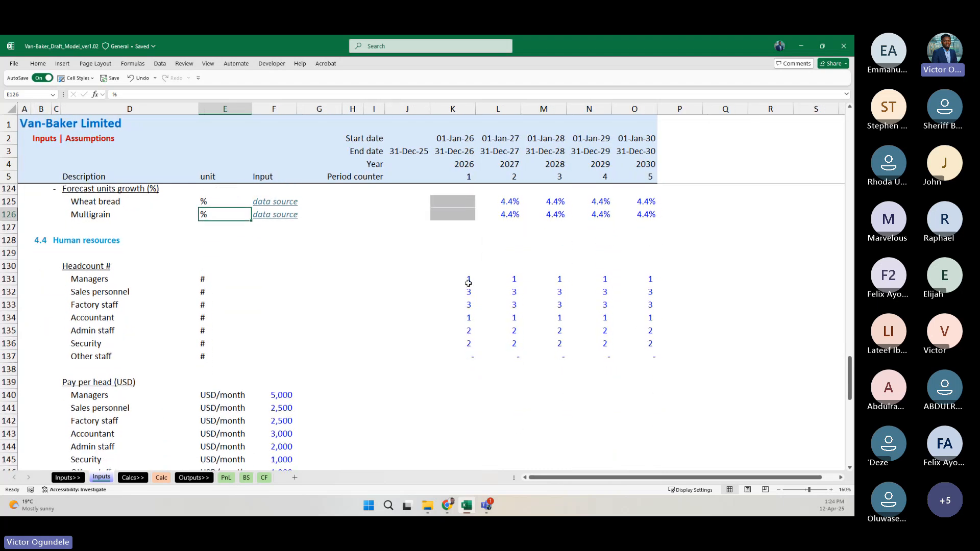
pyautogui.scroll(-1, 463, 353)
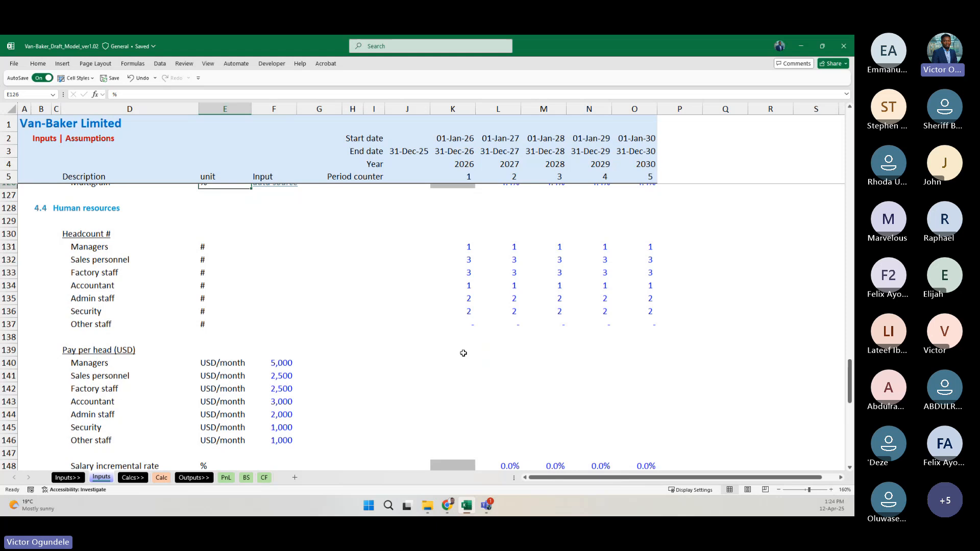
pyautogui.scroll(-1, 289, 336)
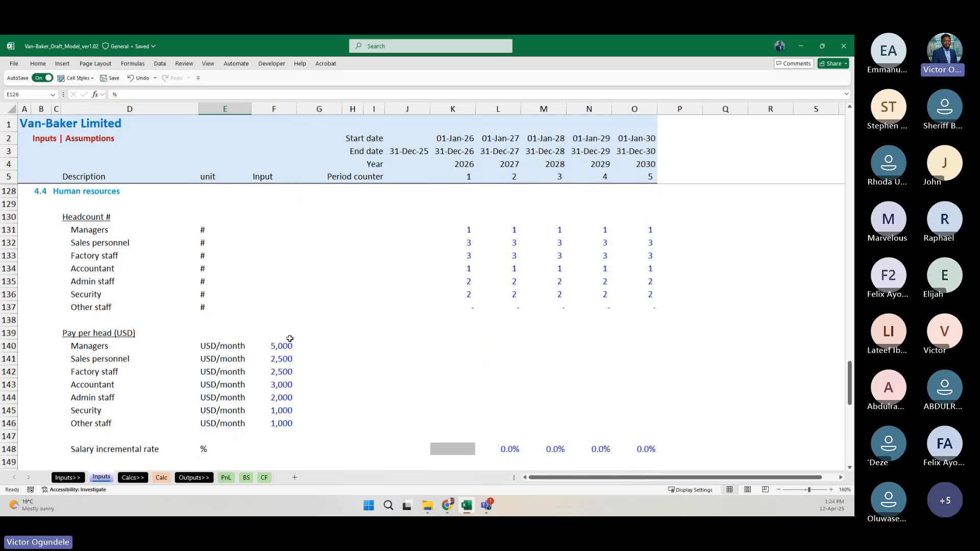
# Step: Examine the monthly pay per head inputs, the salary incremental rate row and the empty yearly range K139:O146
pyautogui.click(311, 336)
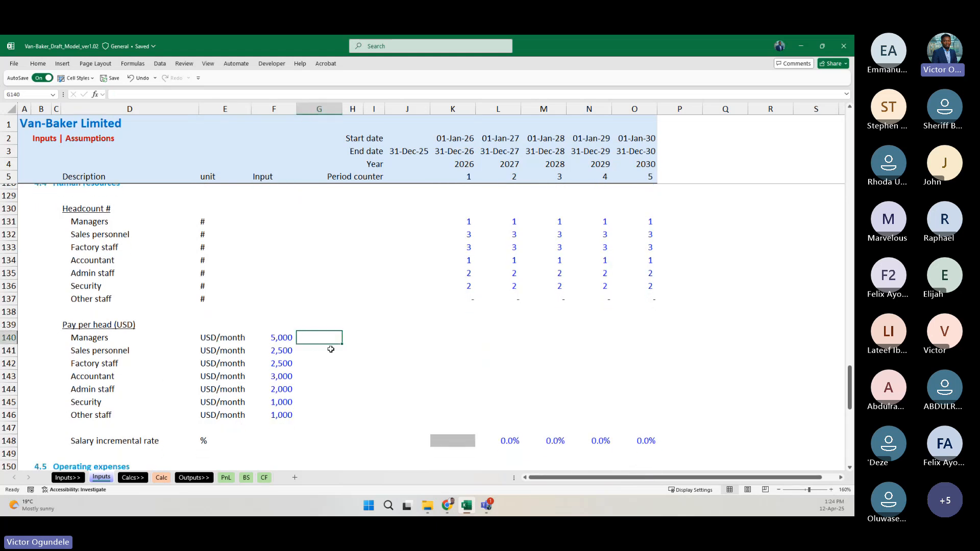
pyautogui.click(282, 339)
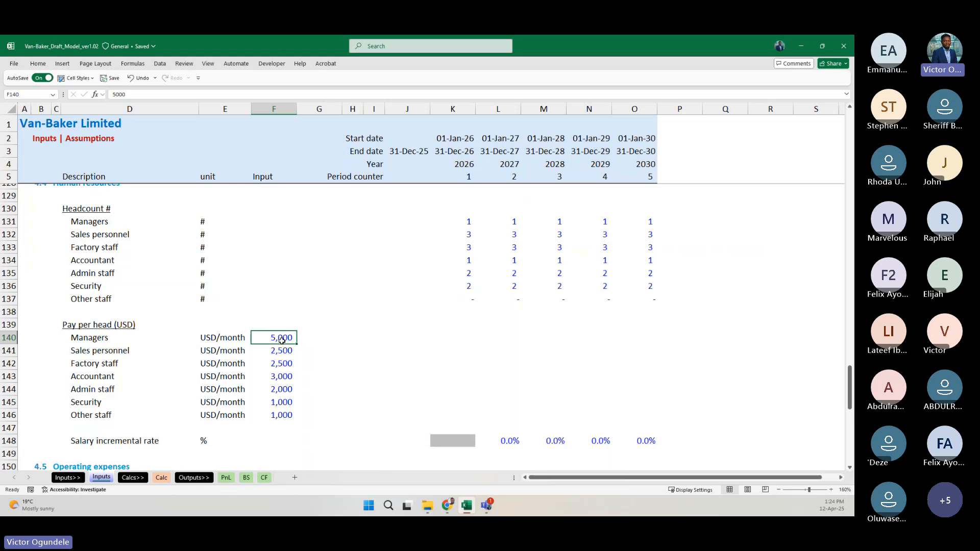
pyautogui.press('Down')
pyautogui.press('Down')
pyautogui.press('Down')
pyautogui.press('Down')
pyautogui.press('Down')
pyautogui.press('Down')
pyautogui.press('Down')
pyautogui.press('Down')
pyautogui.press('Down')
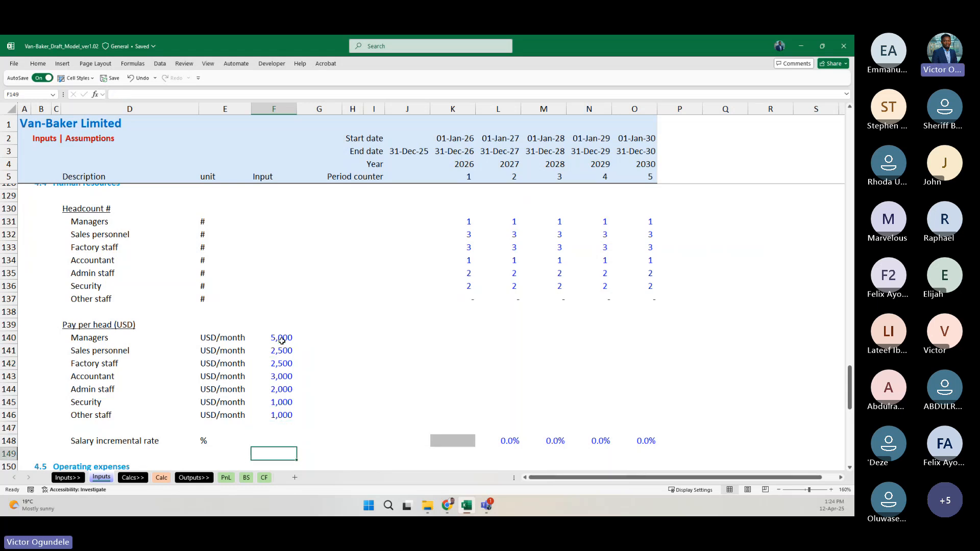
pyautogui.press('Up')
pyautogui.scroll(-2, 281, 340)
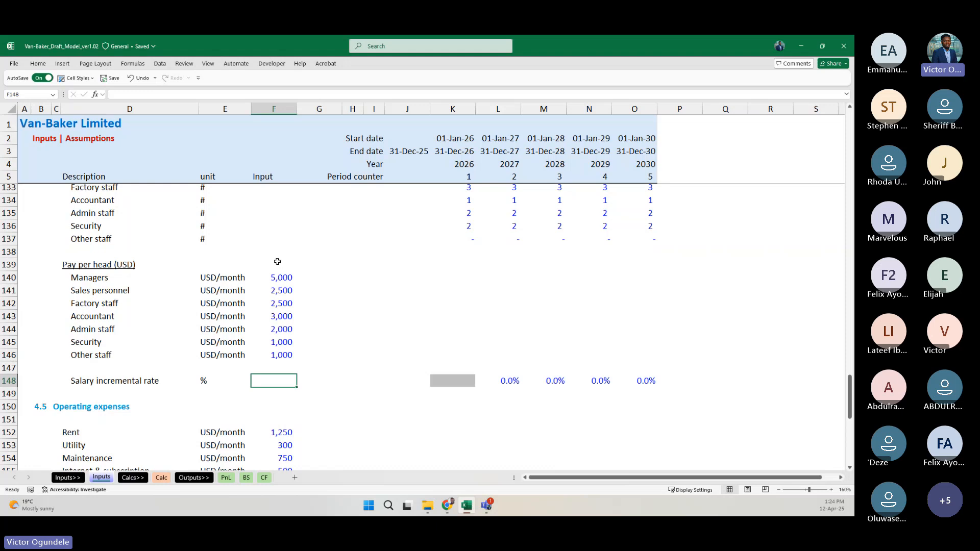
pyautogui.moveTo(462, 266); pyautogui.dragTo(634, 351)
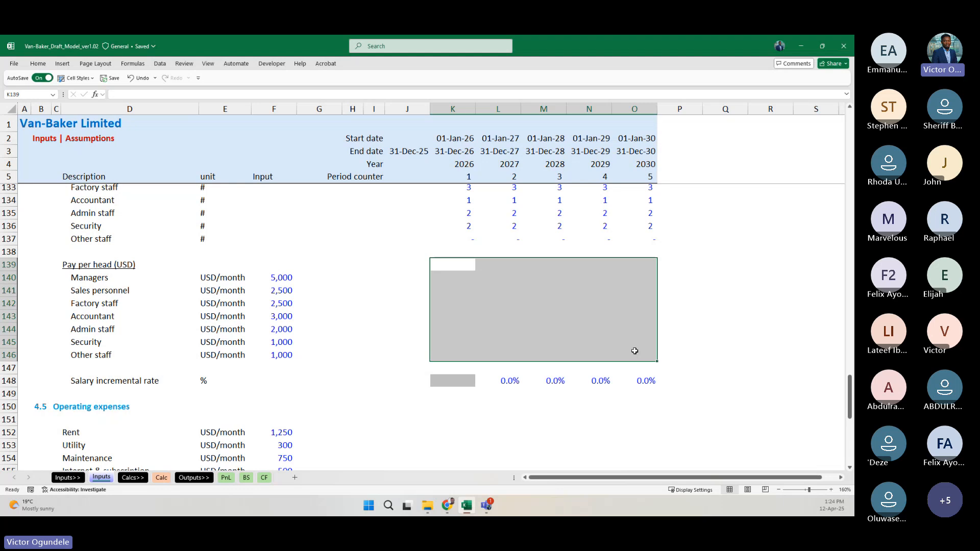
# Step: Review the Operating expenses and Net working capital inputs, and look back over the earlier assumption sections
pyautogui.scroll(-3, 634, 352)
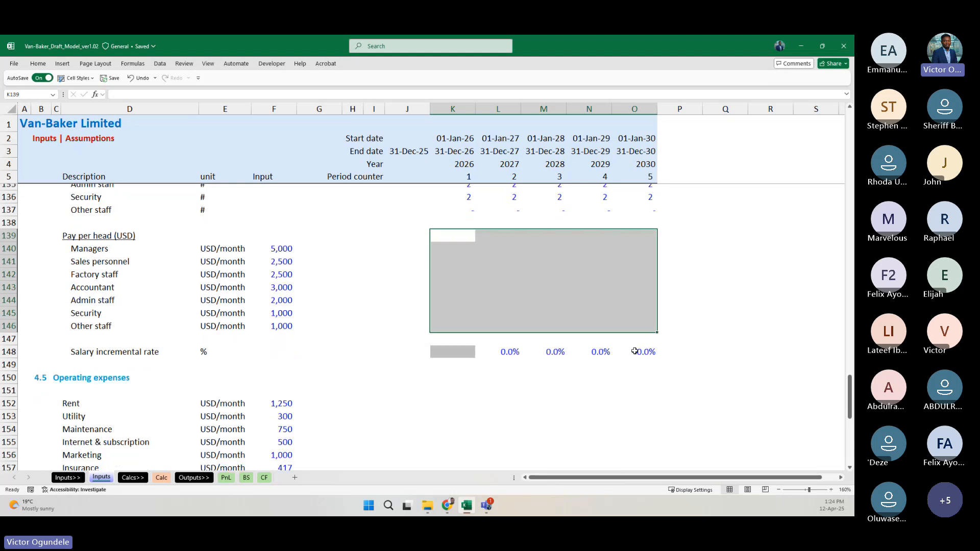
pyautogui.scroll(-3, 634, 351)
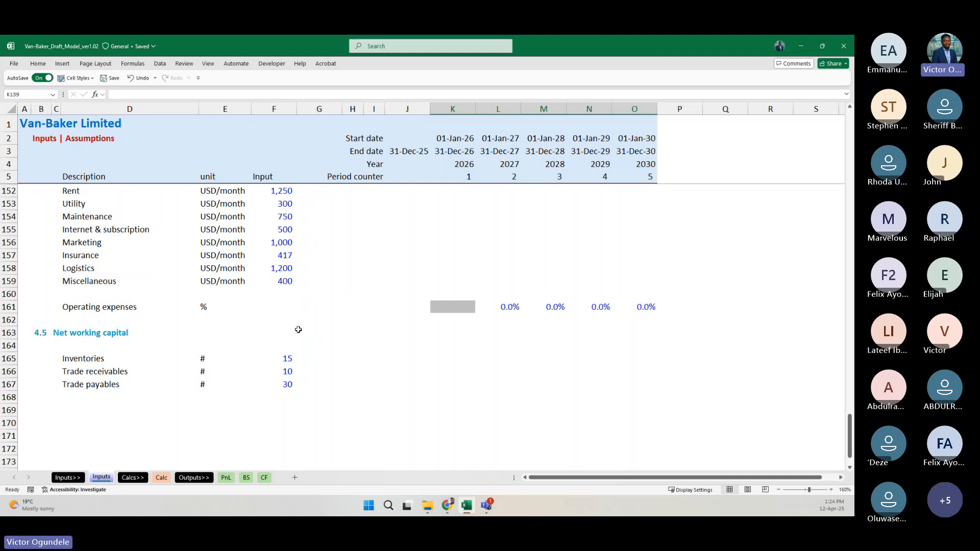
pyautogui.click(299, 332)
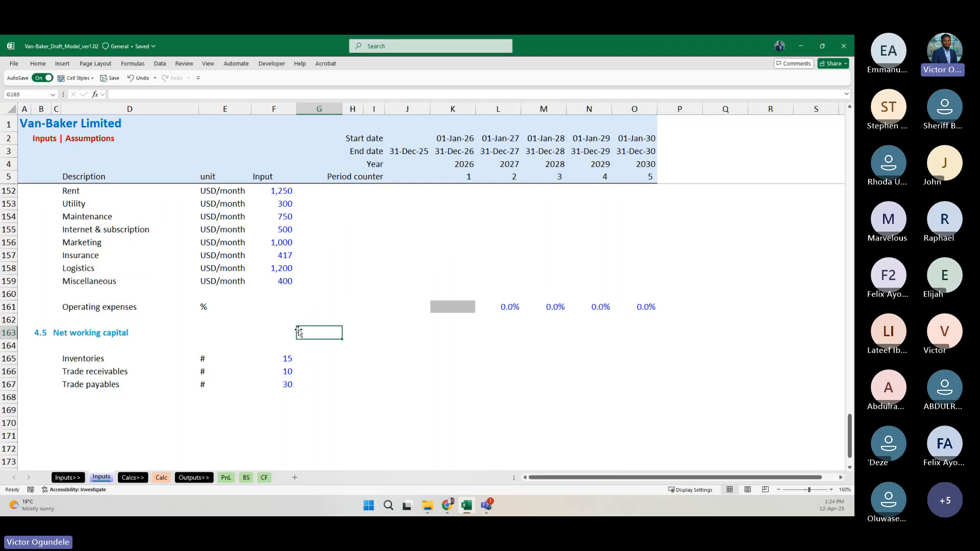
pyautogui.press('Left')
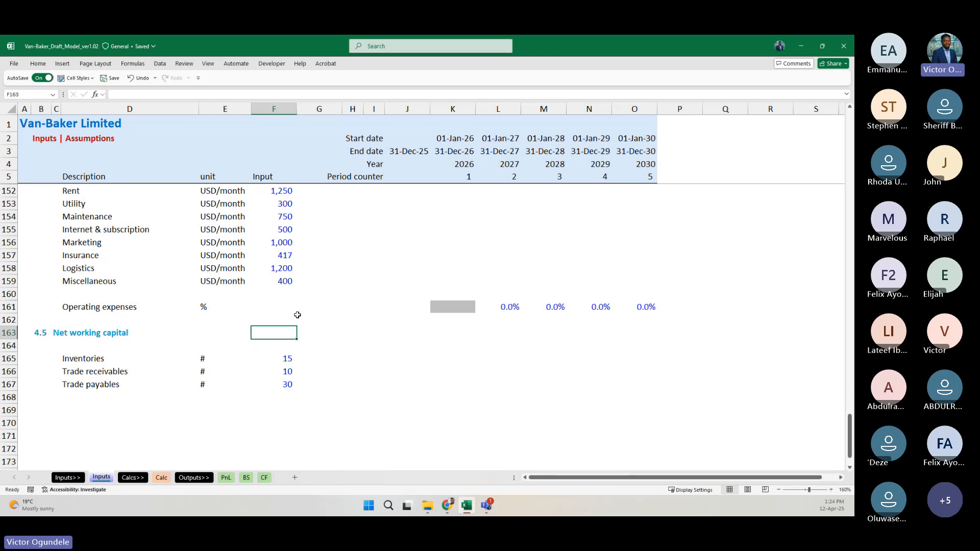
pyautogui.scroll(5, 297, 305)
pyautogui.scroll(20, 297, 305)
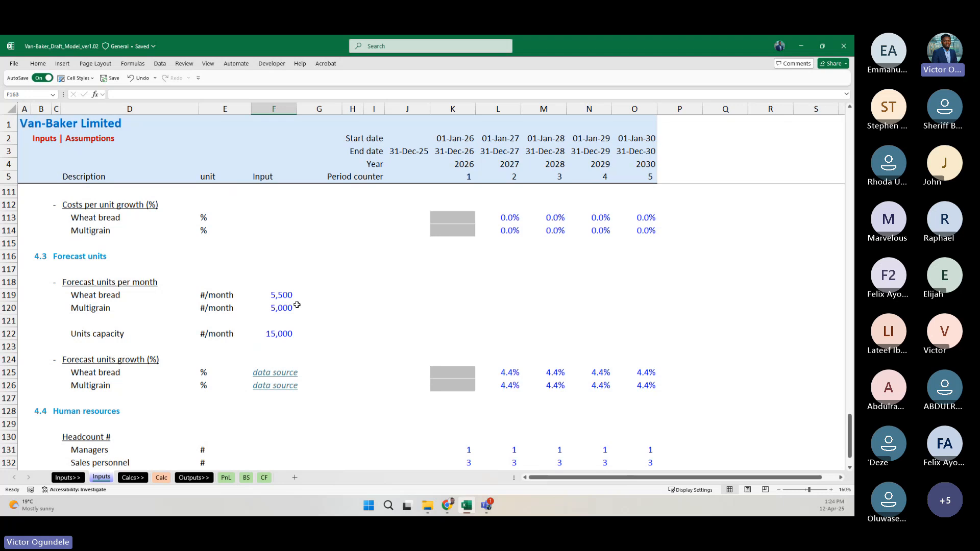
pyautogui.scroll(7, 297, 304)
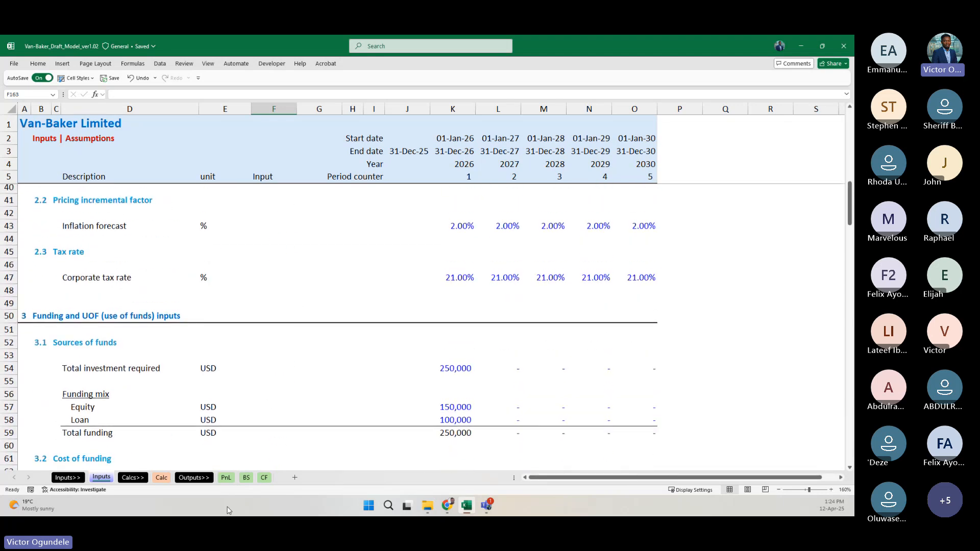
# Step: Examine the profit and loss statement on the PnL sheet, from the Sales line to the retained earnings schedule
pyautogui.click(226, 477)
pyautogui.click(278, 437)
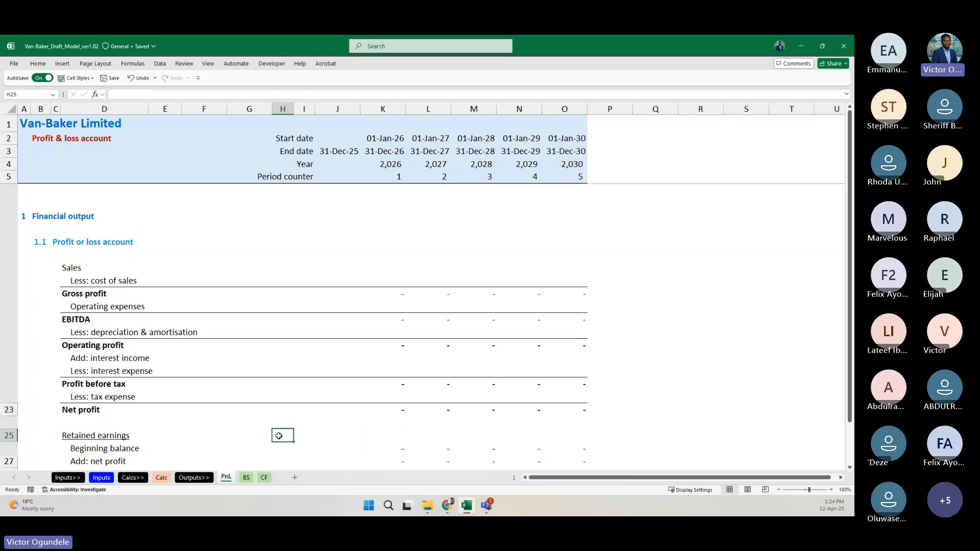
pyautogui.scroll(-2, 279, 436)
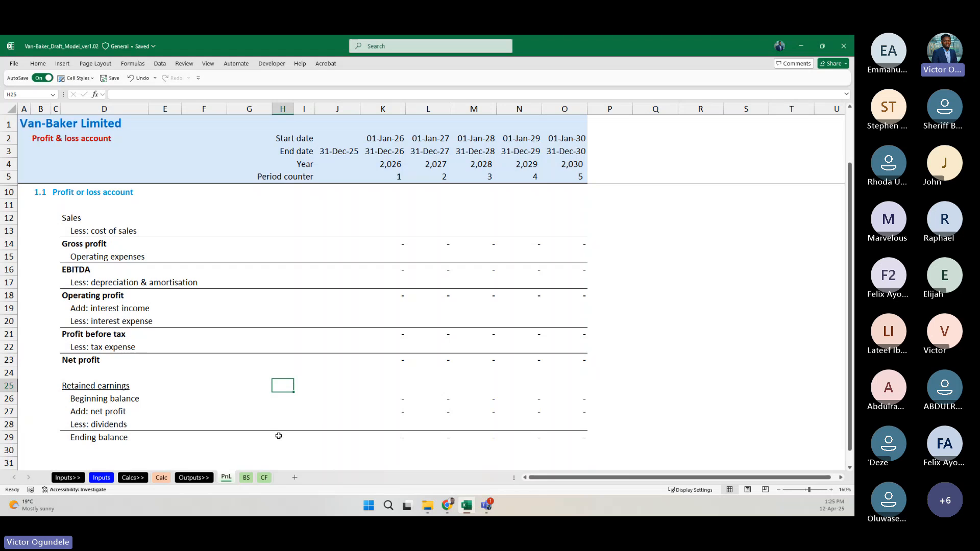
pyautogui.doubleClick(101, 220)
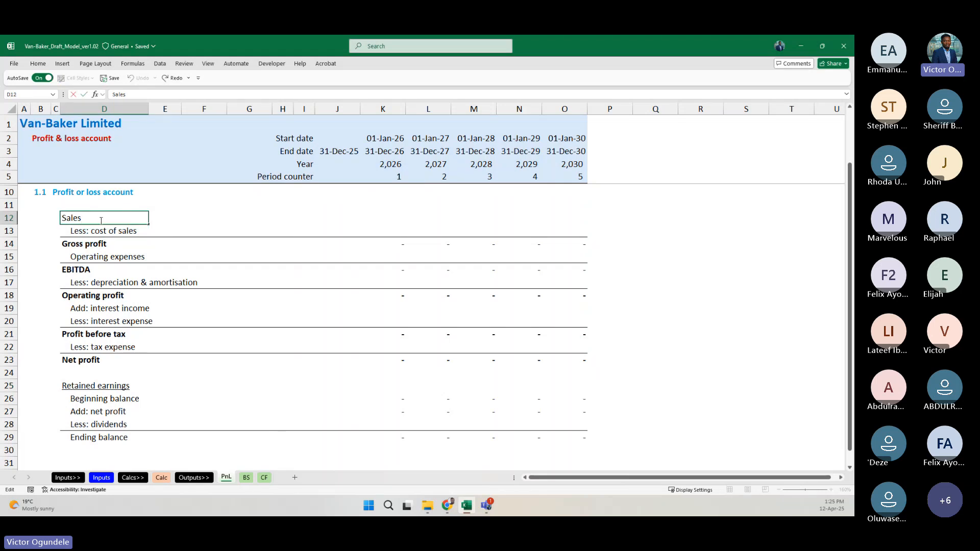
pyautogui.press('Return')
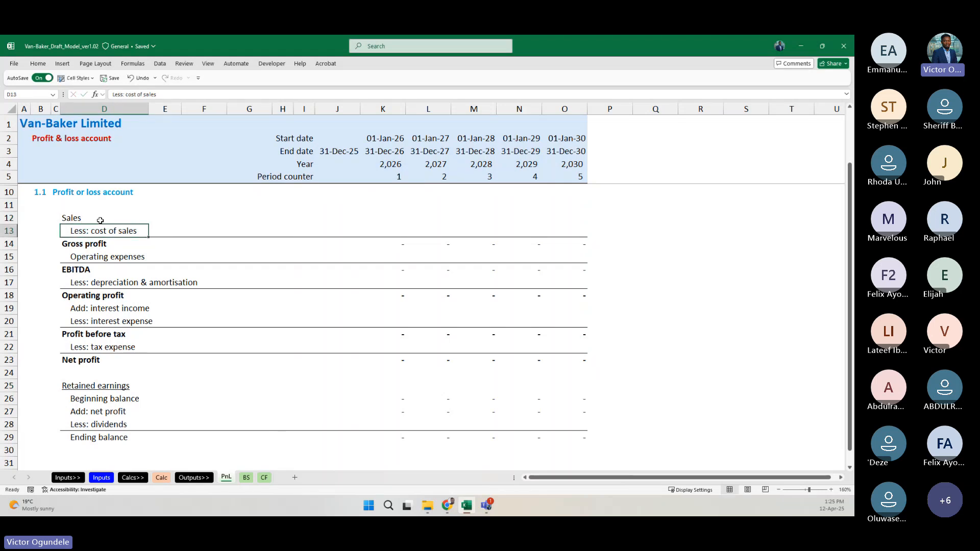
# Step: Examine the balance sheet layout on the BS sheet, including its assets, liabilities and equity sections
pyautogui.hotkey('ctrl', 'pagedown')
pyautogui.scroll(2, 100, 220)
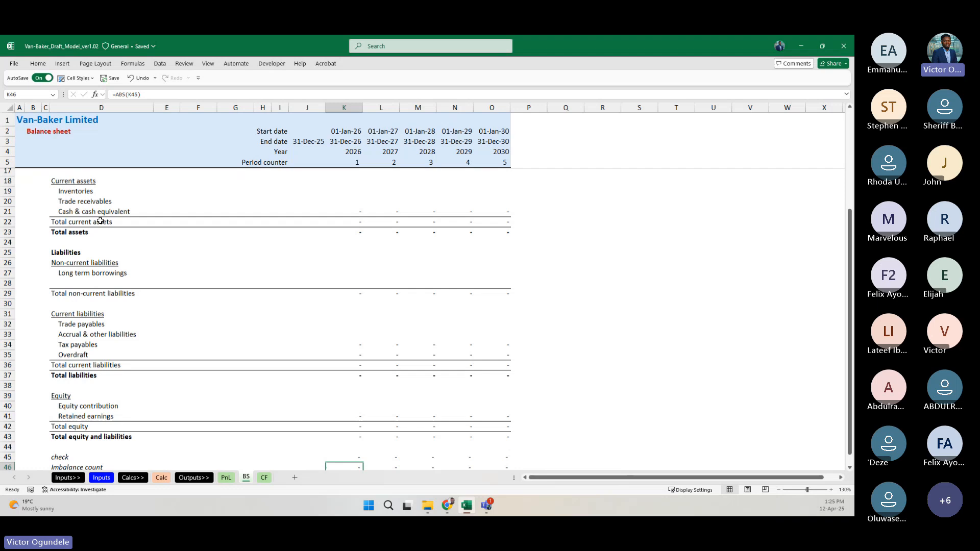
pyautogui.hotkey('ctrl', 'Home')
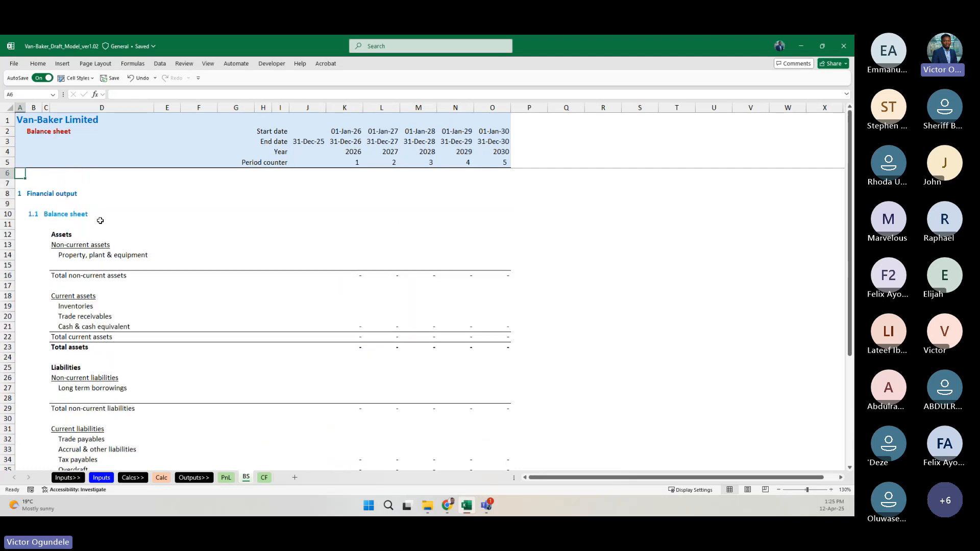
# Step: Review the cash flow statement on the CF sheet and its net working capital items in D42:D45
pyautogui.hotkey('ctrl', 'pagedown')
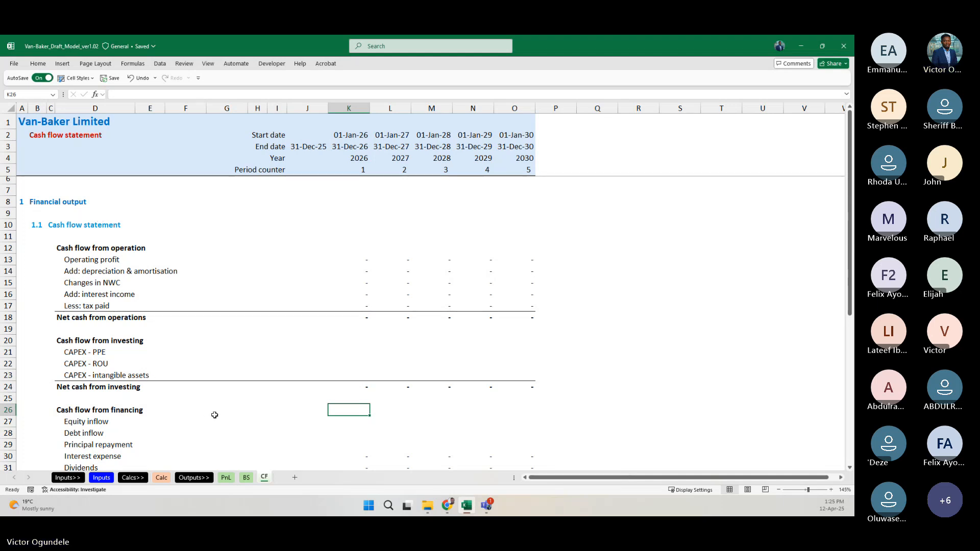
pyautogui.scroll(-7, 215, 415)
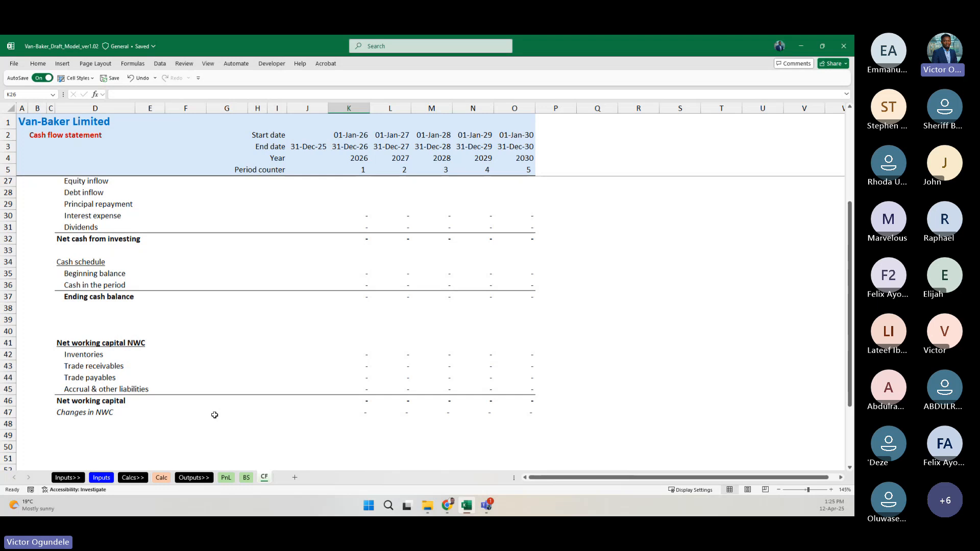
pyautogui.click(90, 350)
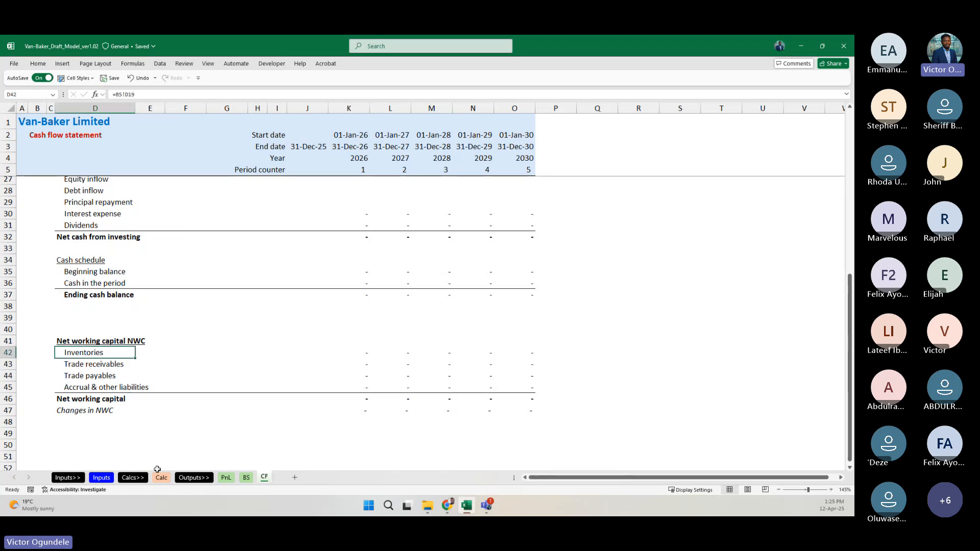
pyautogui.hotkey('shift', 'Down')
pyautogui.hotkey('shift', 'Down')
pyautogui.hotkey('shift', 'Down')
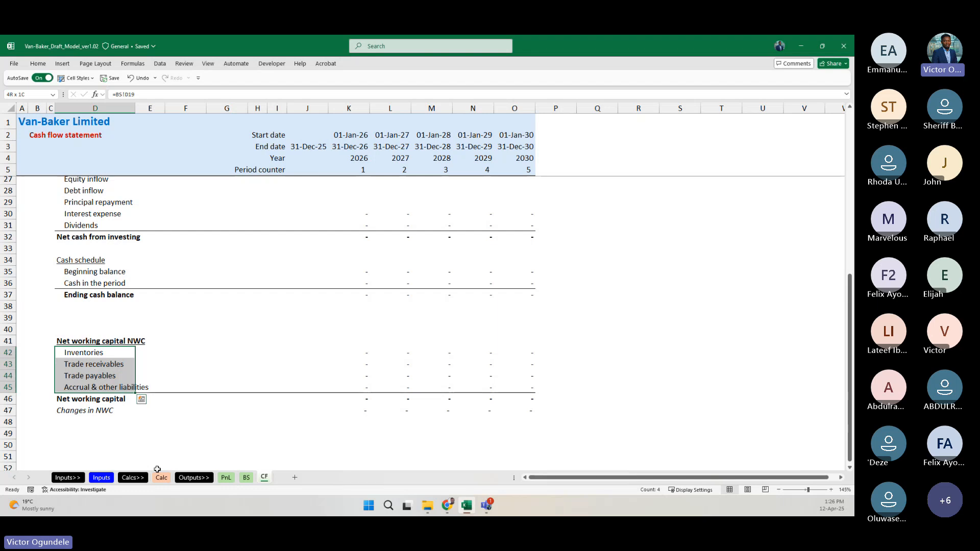
# Step: Replace the General Information heading in B8 of the Calc sheet with "Calculations | Schedules | Control Account"
pyautogui.hotkey('ctrl', 'pageup')
pyautogui.hotkey('ctrl', 'pageup')
pyautogui.hotkey('ctrl', 'pageup')
pyautogui.hotkey('ctrl', 'pageup')
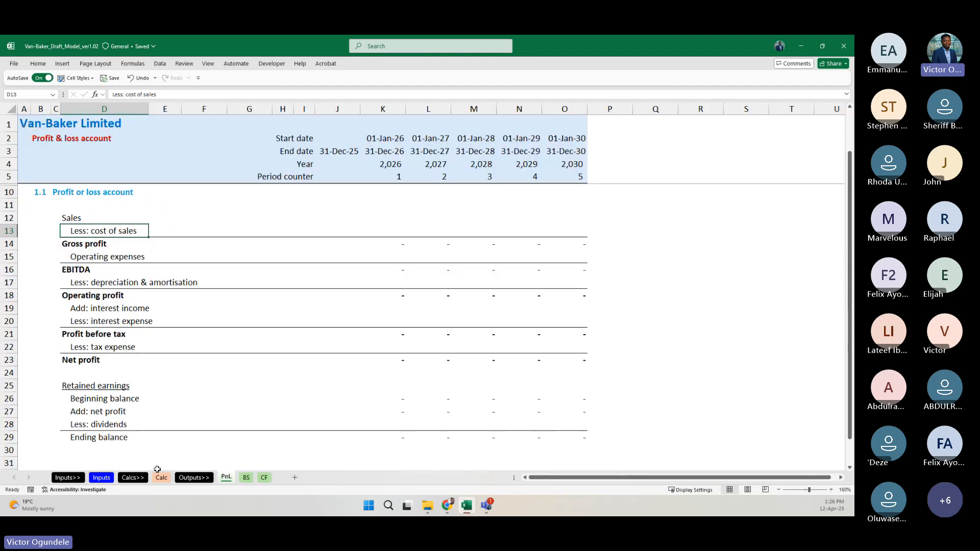
pyautogui.scroll(-3, 157, 470)
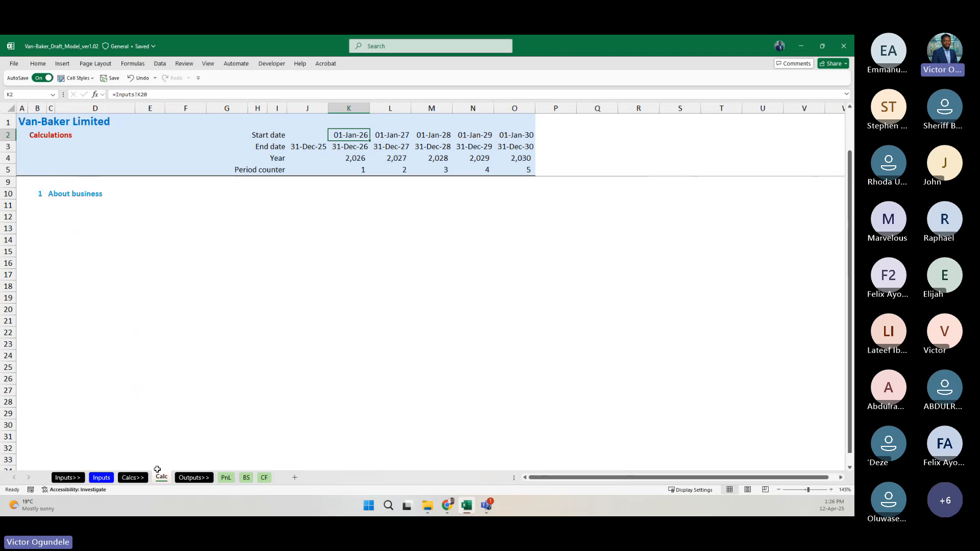
pyautogui.press('Down')
pyautogui.press('Down')
pyautogui.press('Down')
pyautogui.press('Down')
pyautogui.press('Down')
pyautogui.press('Down')
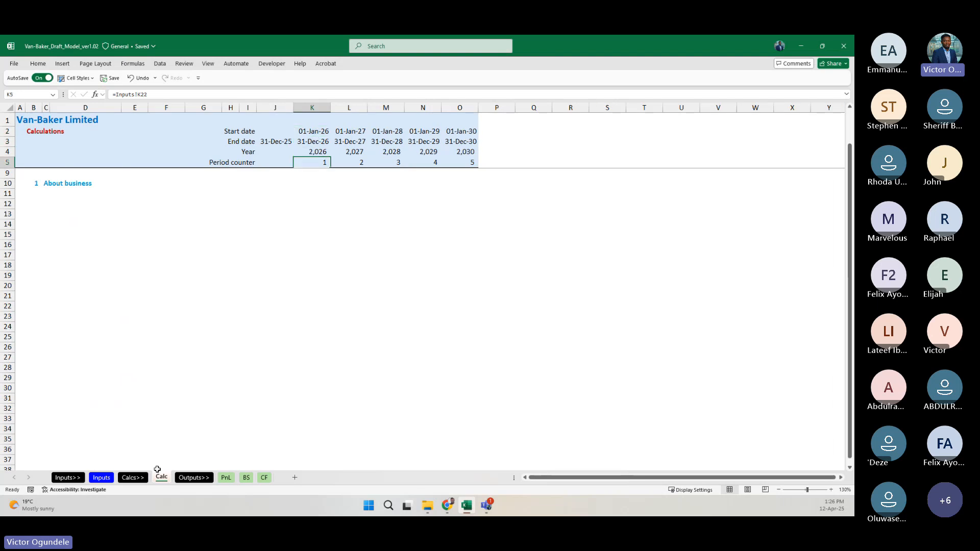
pyautogui.hotkey('ctrl', 'Left')
pyautogui.hotkey('ctrl', 'Left')
pyautogui.press('Right')
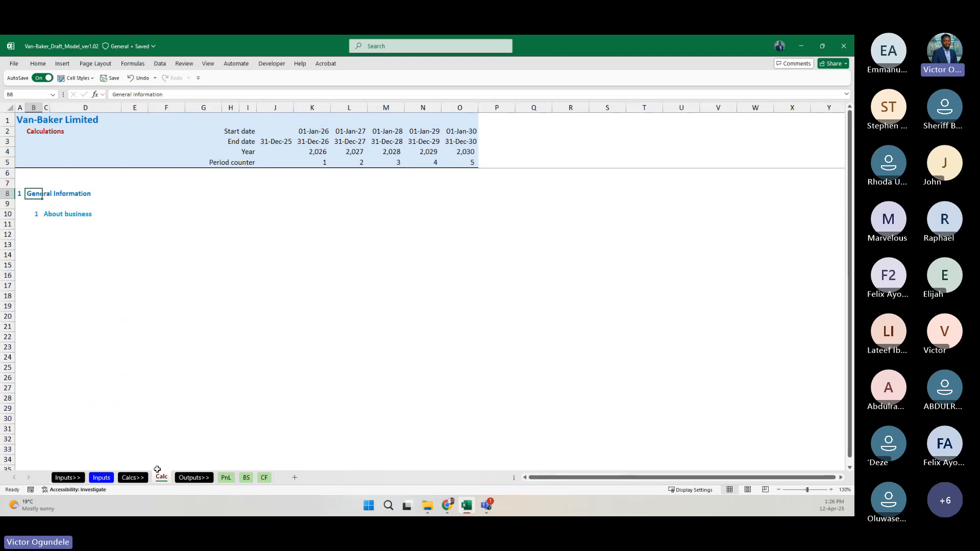
pyautogui.scroll(5, 157, 469)
pyautogui.write('Calculations')
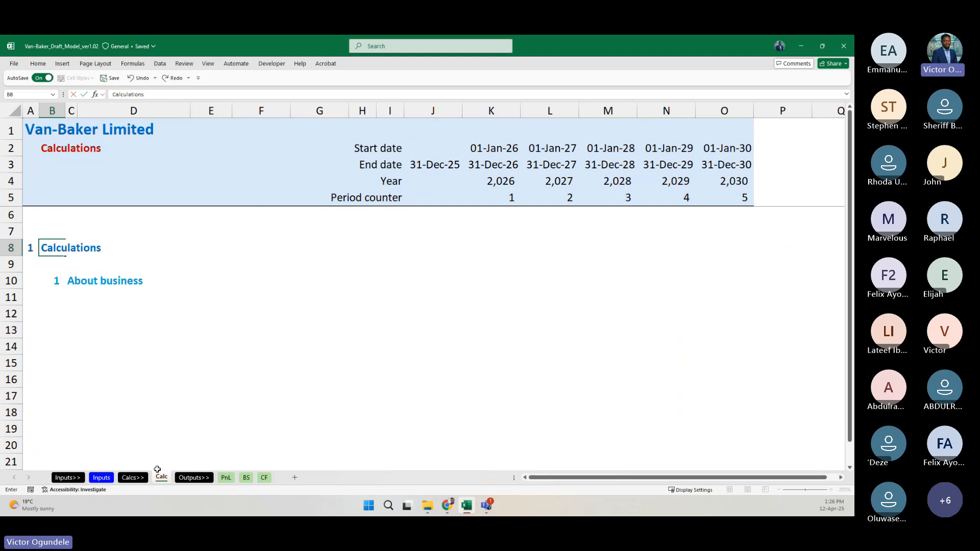
pyautogui.write(' | Schedules')
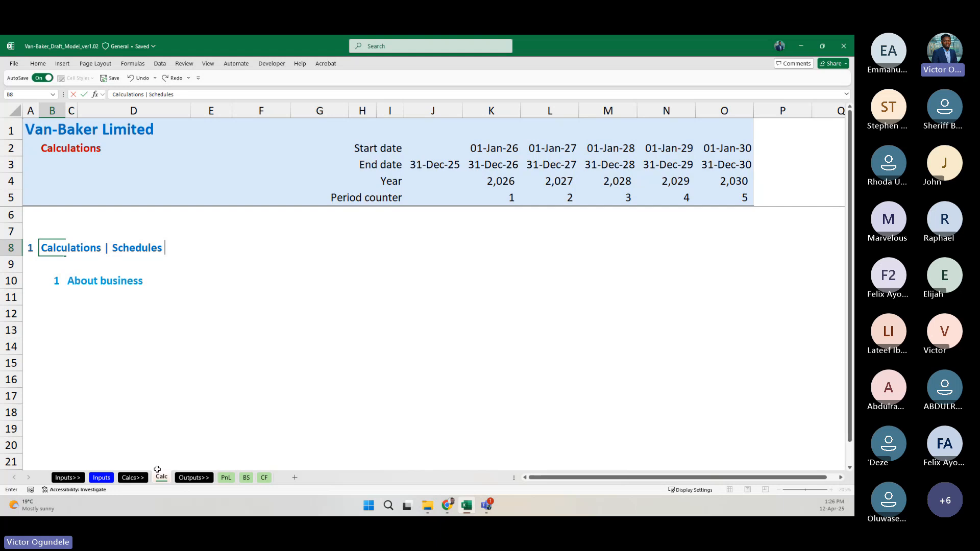
pyautogui.write(' | Control')
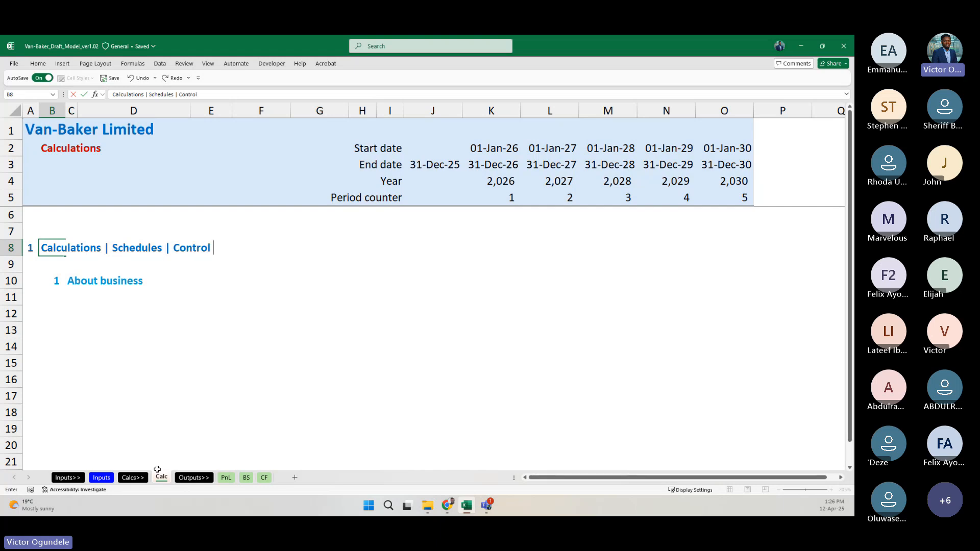
pyautogui.write(' Account')
pyautogui.press('Return')
pyautogui.press('Down')
pyautogui.press('Left')
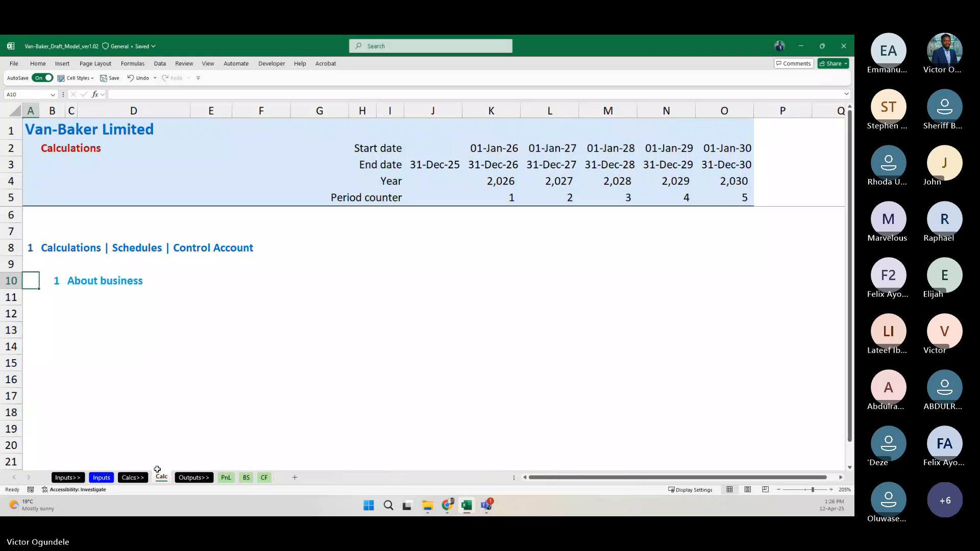
# Step: Try wider columns A to C on the PnL sheet to compare them with the narrow ones on the Inputs sheet
pyautogui.hotkey('ctrl', 'pageup')
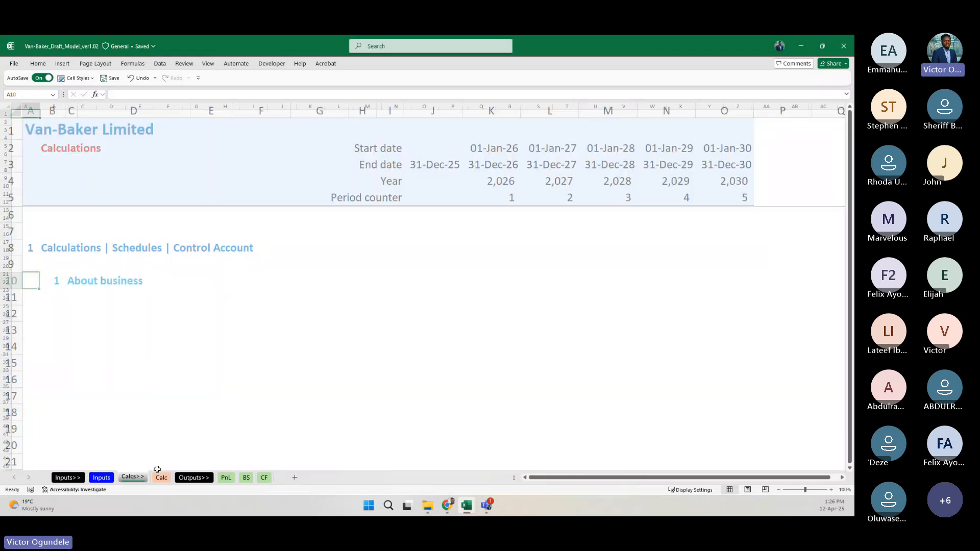
pyautogui.hotkey('ctrl', 'pageup')
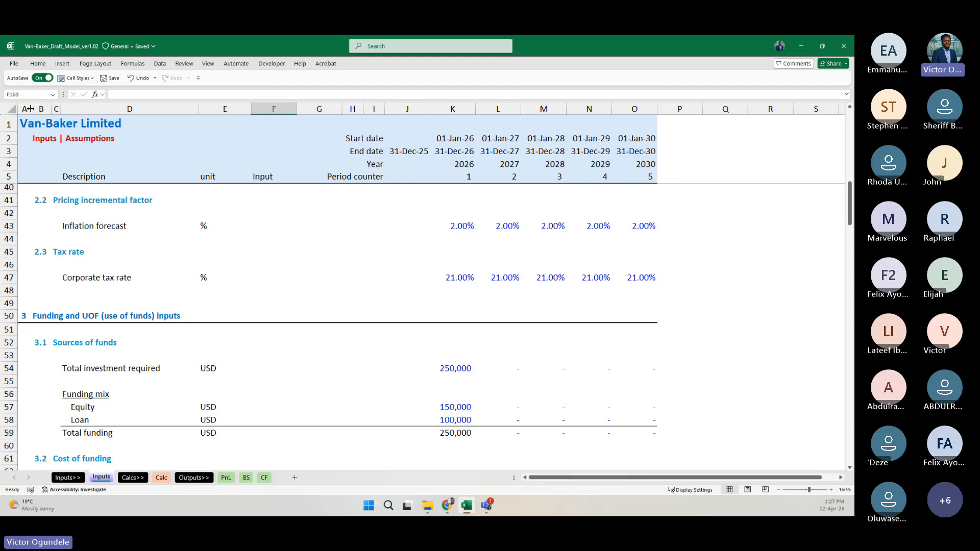
pyautogui.moveTo(29, 109); pyautogui.dragTo(31, 108)
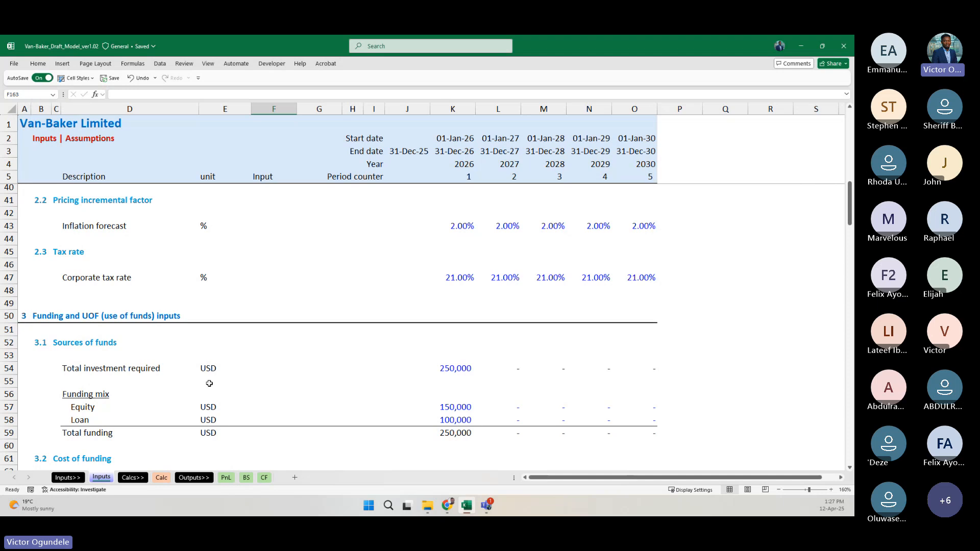
pyautogui.click(226, 477)
pyautogui.moveTo(23, 109); pyautogui.dragTo(110, 110)
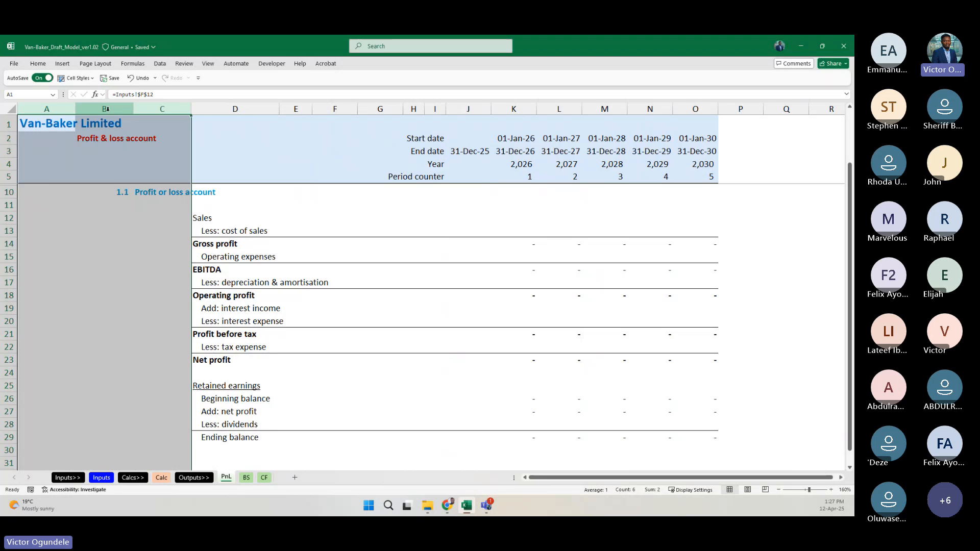
pyautogui.click(273, 203)
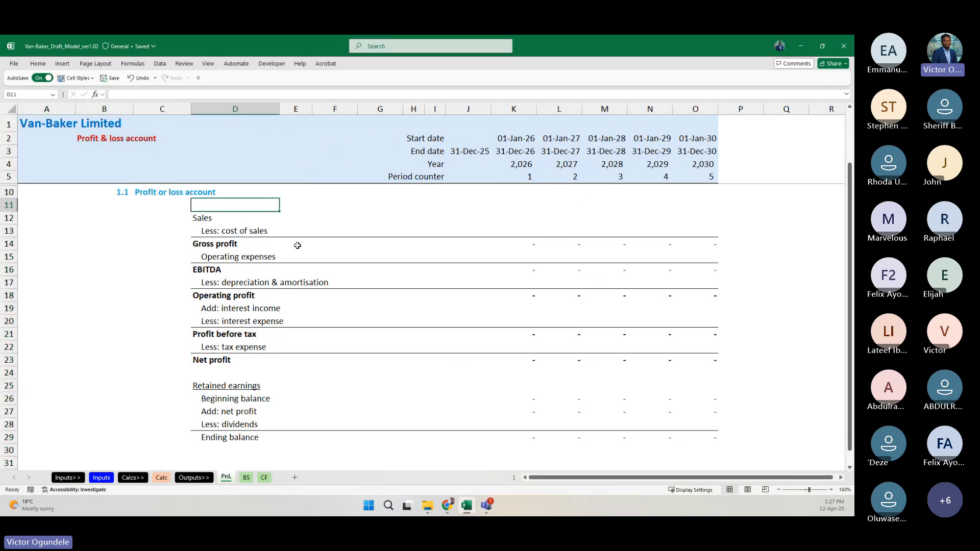
pyautogui.scroll(2, 309, 253)
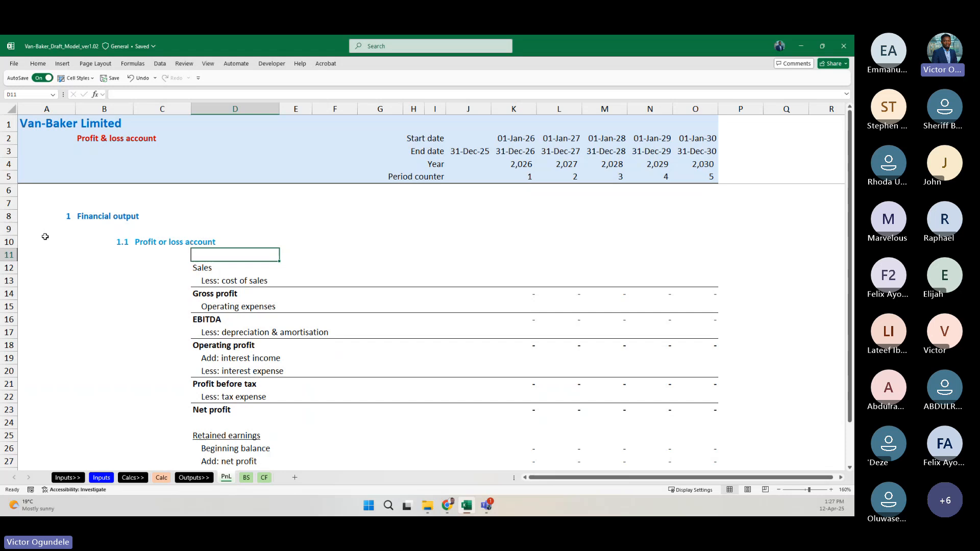
pyautogui.moveTo(47, 109); pyautogui.dragTo(148, 109)
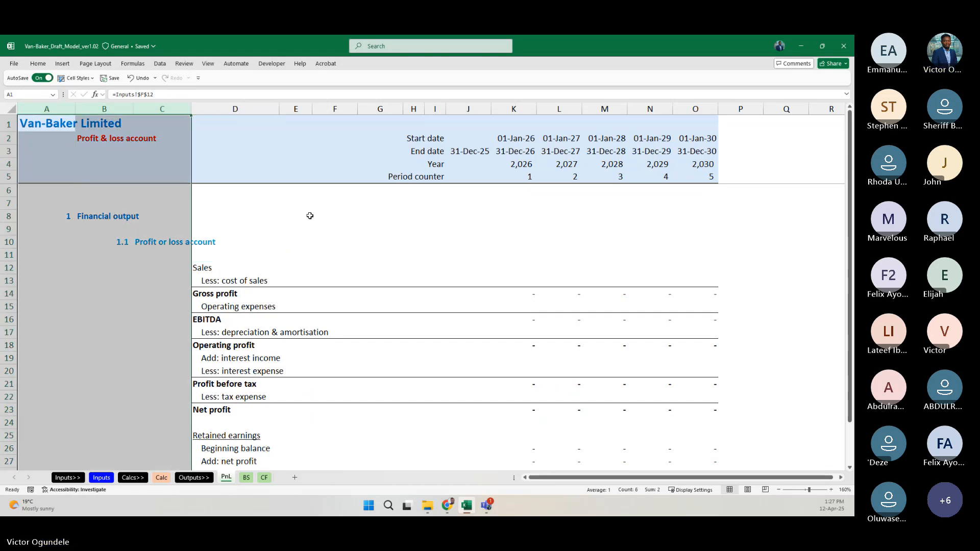
pyautogui.click(279, 256)
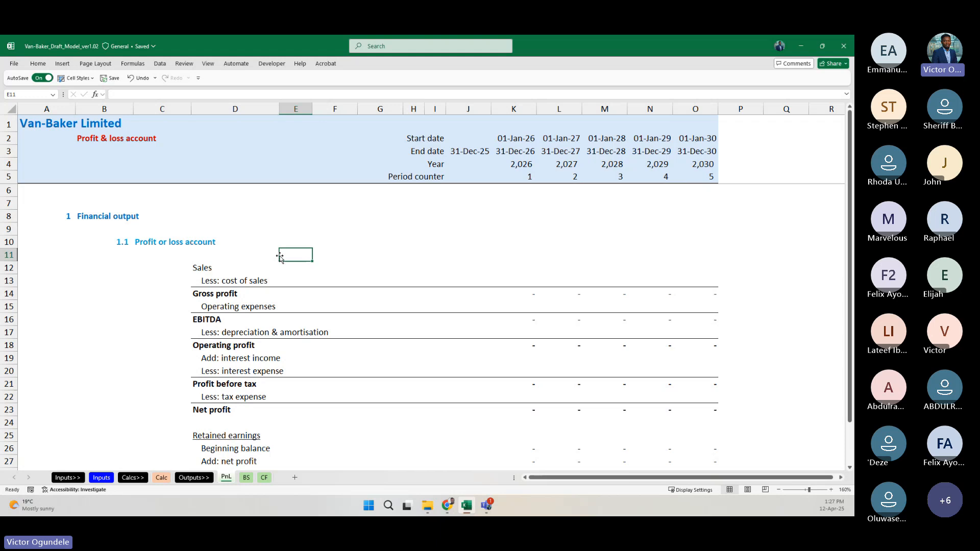
# Step: Check how the profit and loss sheet with wide columns A to C fits on the page in print preview
pyautogui.hotkey('ctrl', 'p')
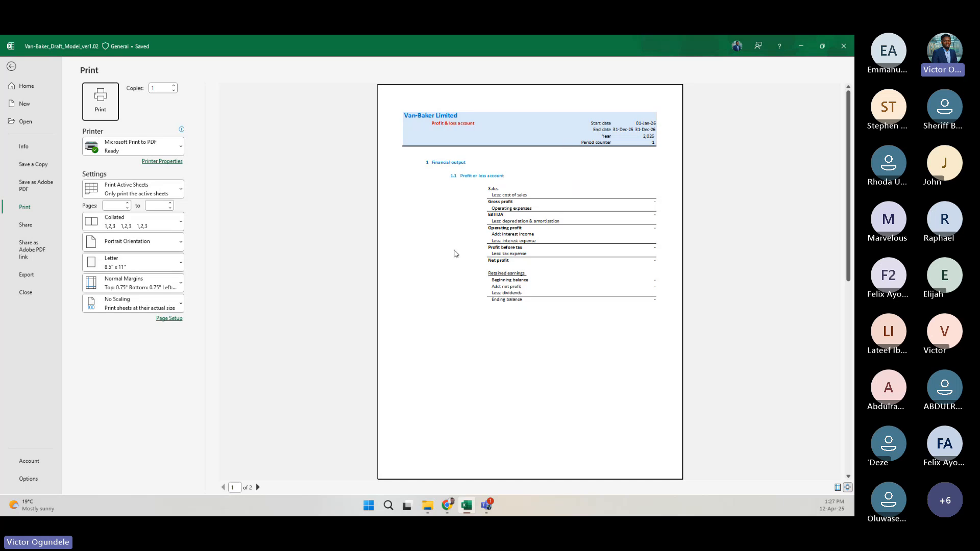
pyautogui.press('Escape')
pyautogui.click(369, 239)
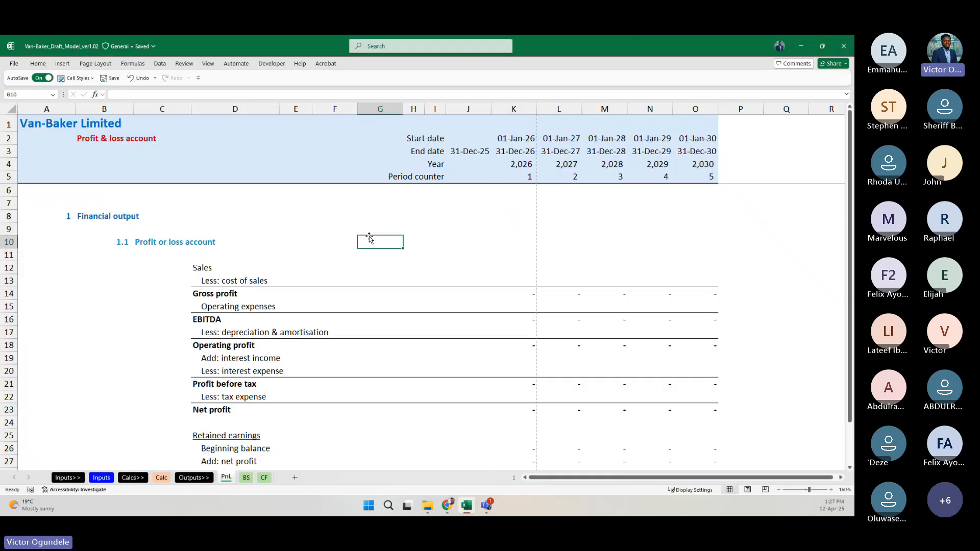
pyautogui.click(352, 233)
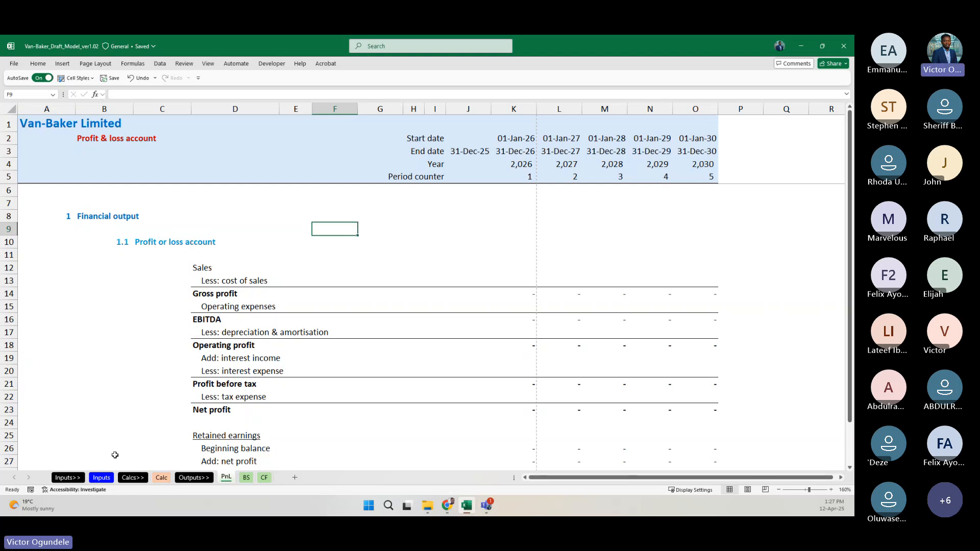
# Step: Look at the narrow columns A to C on the Inputs sheet, and undo the column widening on the PnL sheet
pyautogui.click(101, 478)
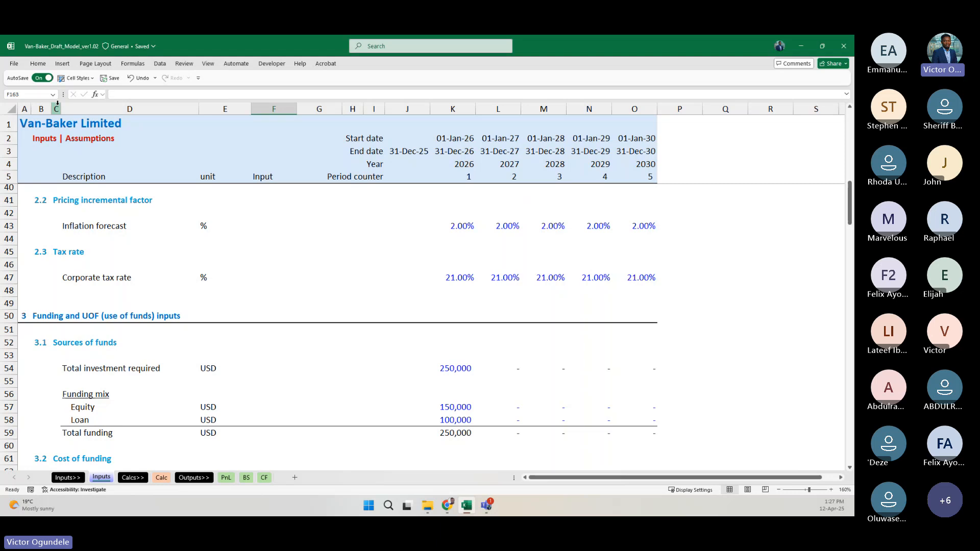
pyautogui.moveTo(57, 104); pyautogui.dragTo(24, 108)
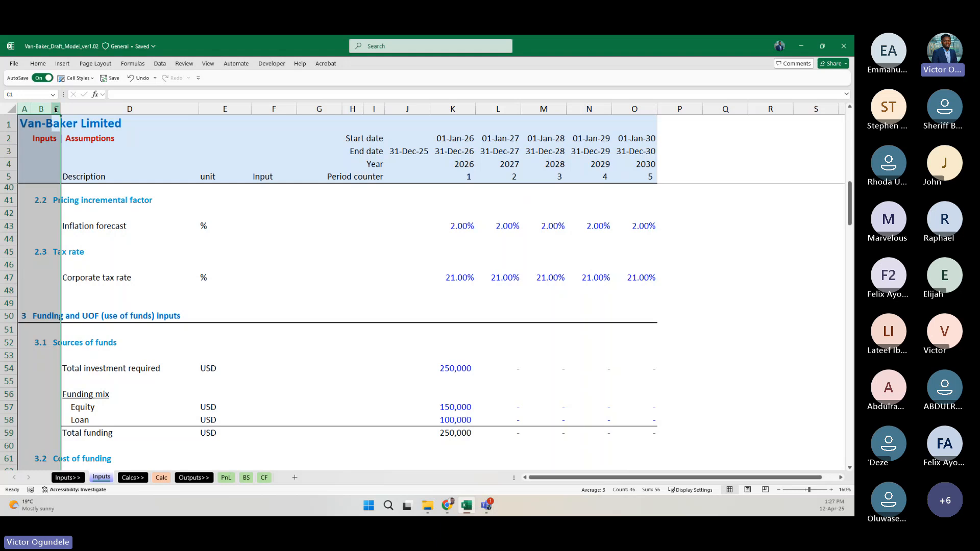
pyautogui.click(225, 477)
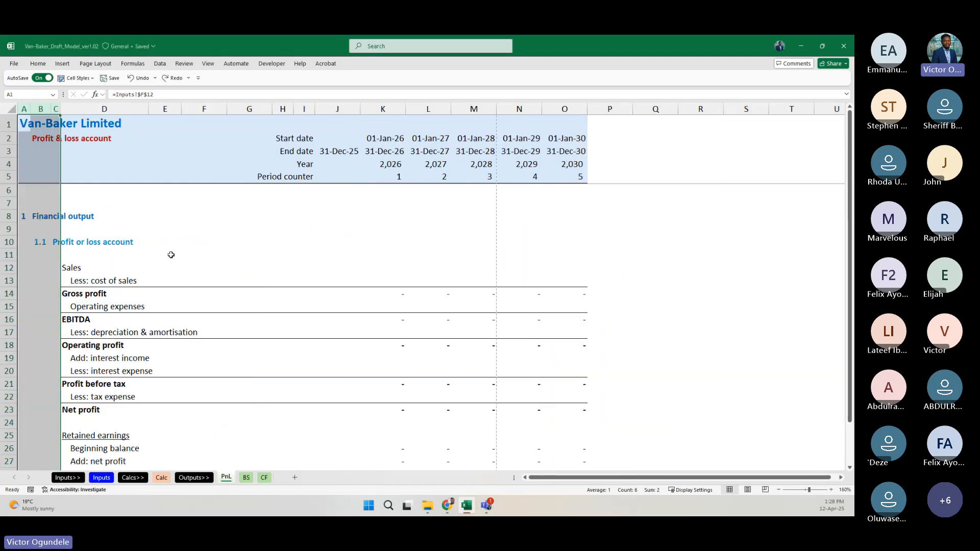
pyautogui.click(162, 253)
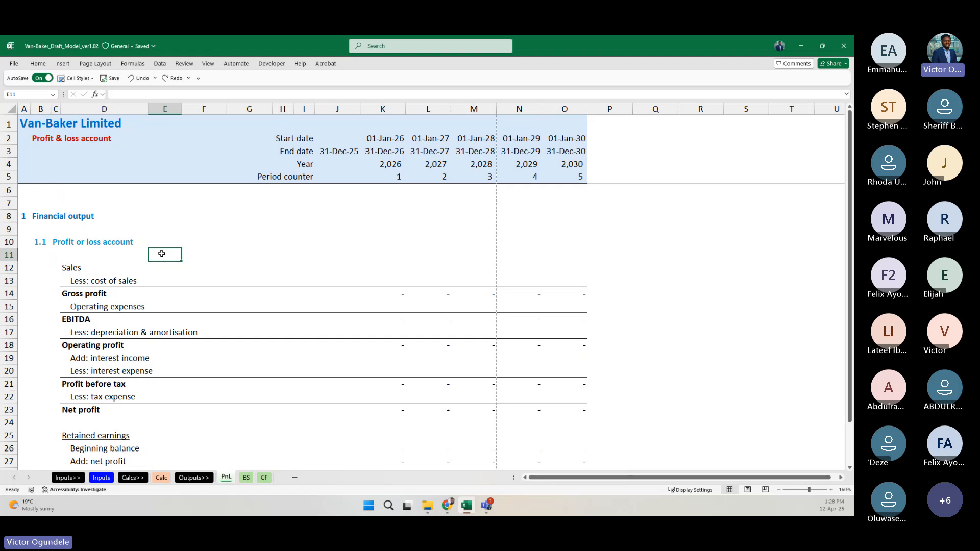
# Step: Review the General Information section of the Inputs sheet, from the business name in F12 to the cell style samples in F30
pyautogui.hotkey('ctrl', 'pagedown')
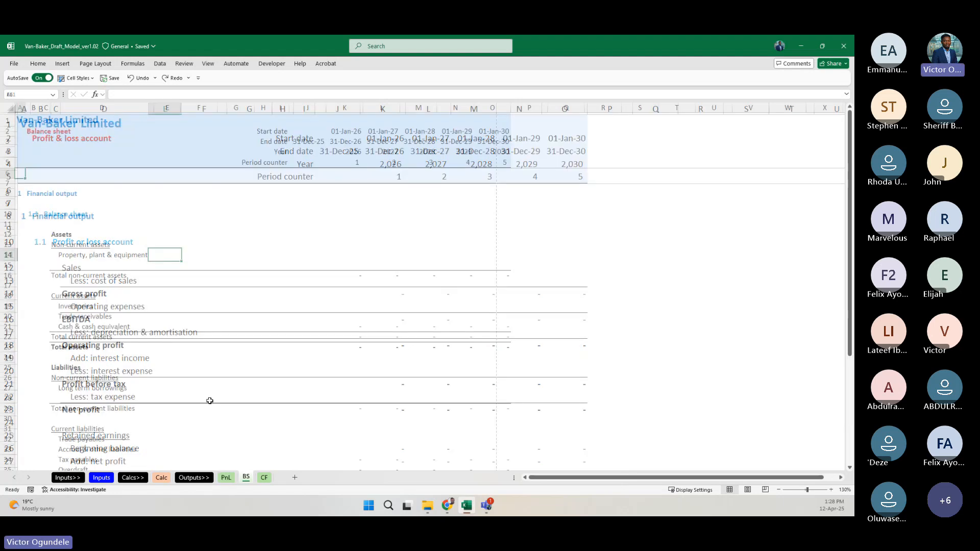
pyautogui.hotkey('ctrl', 'pageup')
pyautogui.hotkey('ctrl', 'pageup')
pyautogui.hotkey('ctrl', 'pageup')
pyautogui.hotkey('ctrl', 'pageup')
pyautogui.hotkey('ctrl', 'pageup')
pyautogui.hotkey('ctrl', 'pageup')
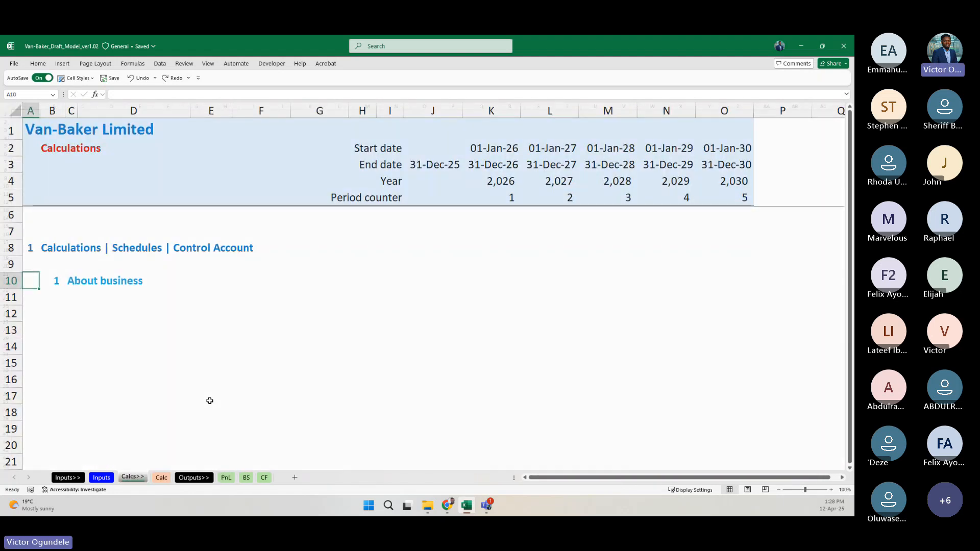
pyautogui.hotkey('ctrl', 'pagedown')
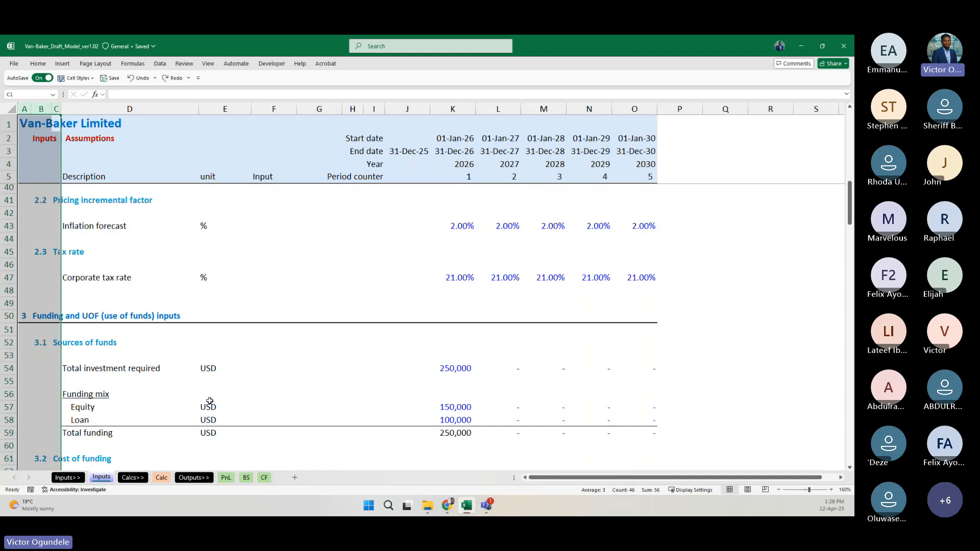
pyautogui.press('Up')
pyautogui.press('Up')
pyautogui.press('Up')
pyautogui.press('Up')
pyautogui.press('Up')
pyautogui.press('Up')
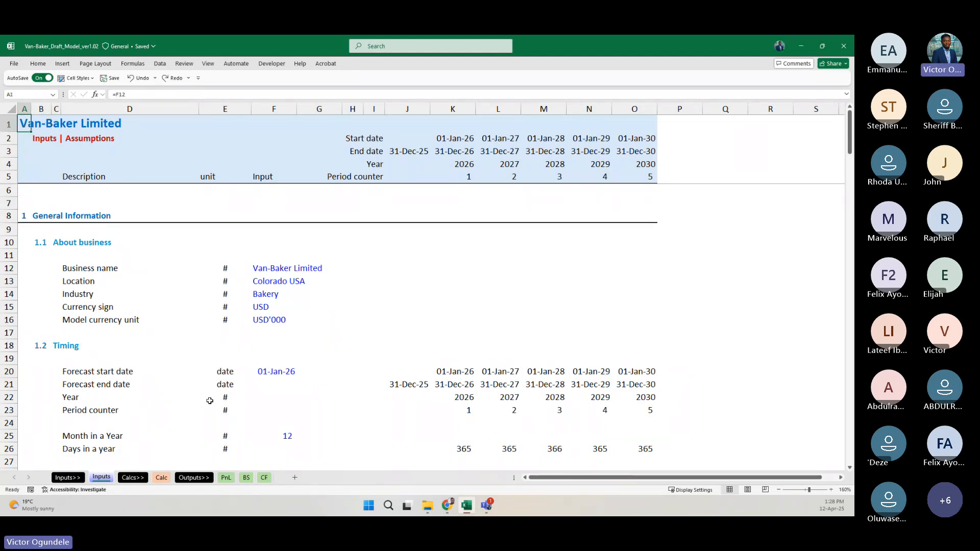
pyautogui.click(270, 269)
pyautogui.scroll(-4, 273, 374)
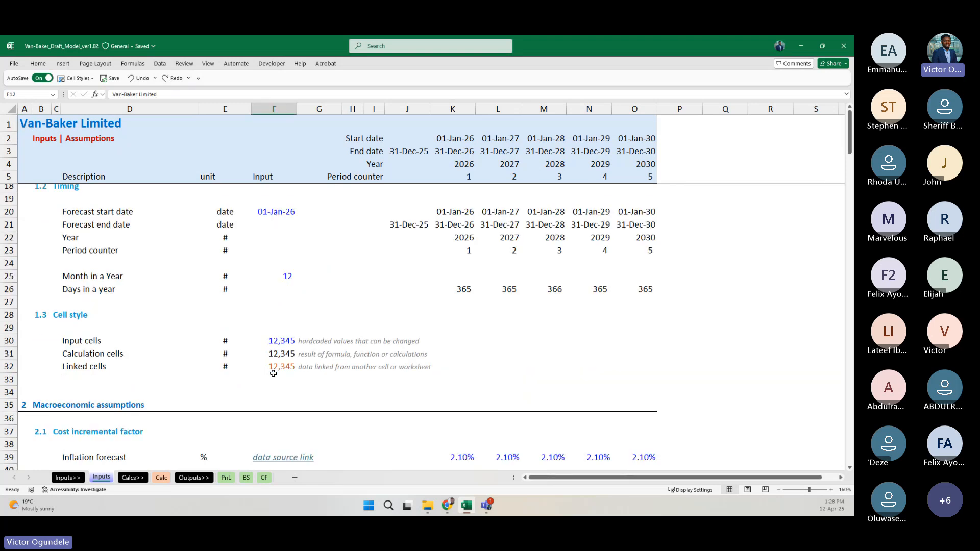
pyautogui.click(274, 311)
pyautogui.click(276, 338)
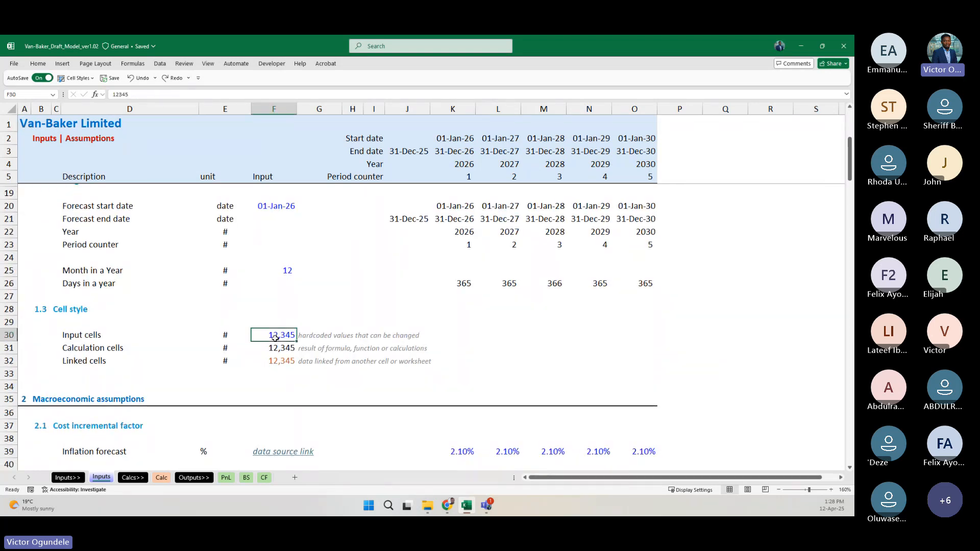
# Step: Examine the macroeconomic assumptions and the total investment row on the Inputs sheet, including the cost inflation forecast in K39:O39
pyautogui.scroll(-3, 275, 338)
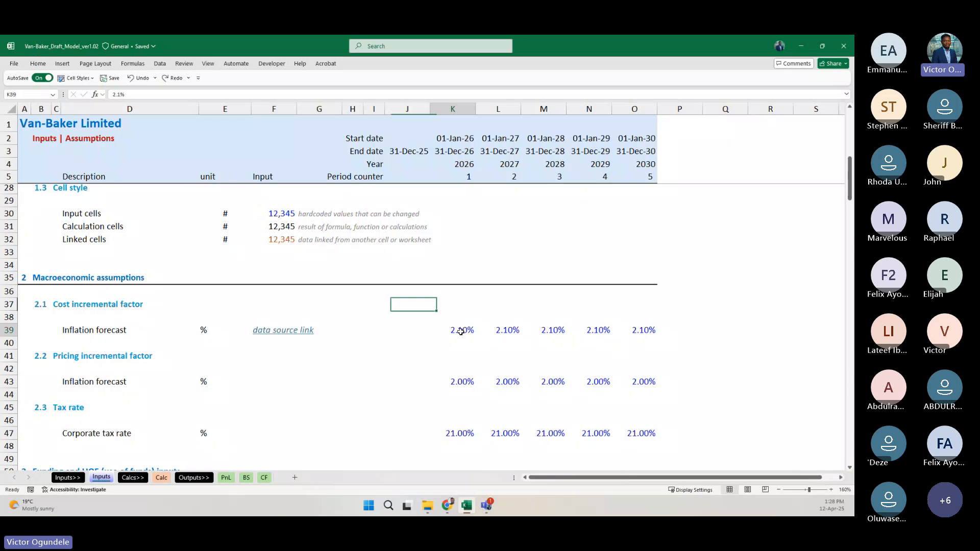
pyautogui.moveTo(461, 330); pyautogui.dragTo(649, 336)
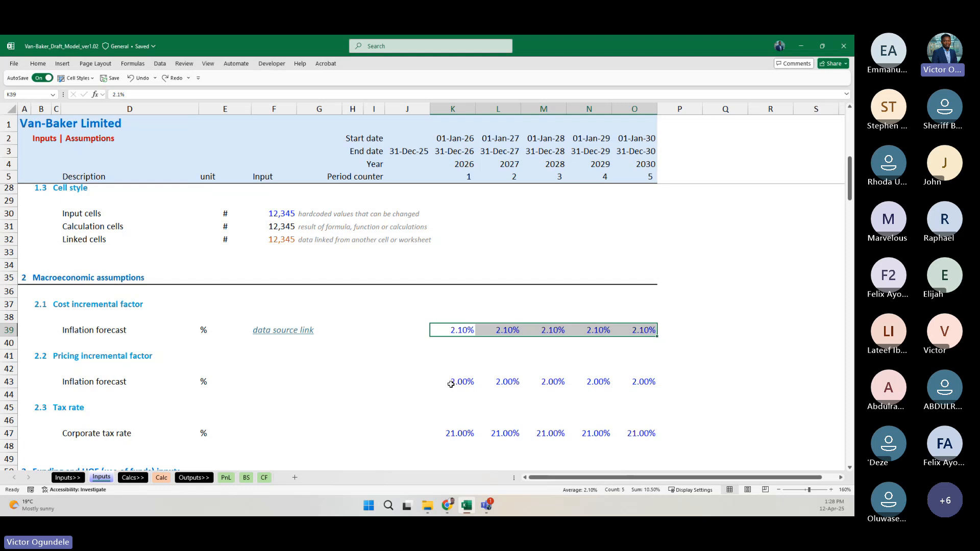
pyautogui.scroll(-5, 450, 380)
pyautogui.moveTo(449, 321); pyautogui.dragTo(624, 323)
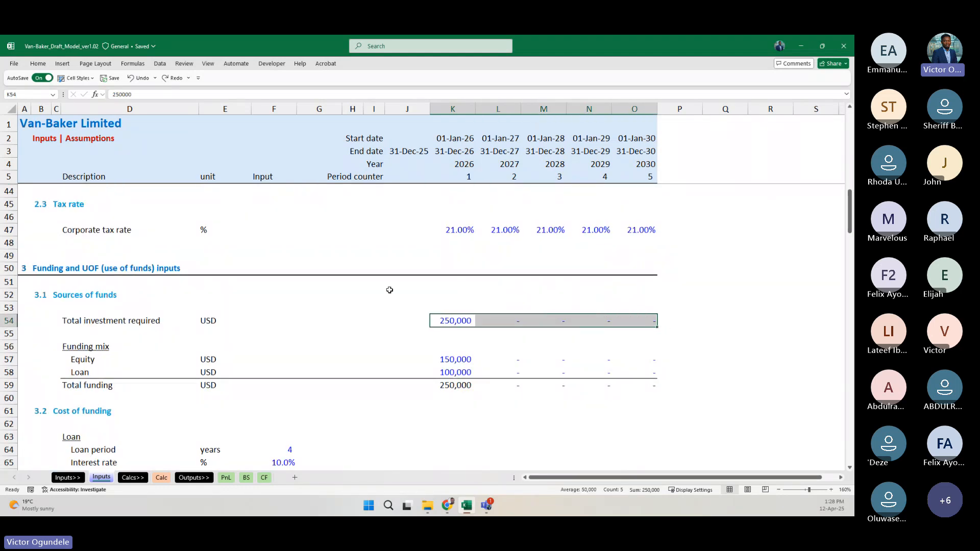
pyautogui.scroll(4, 376, 262)
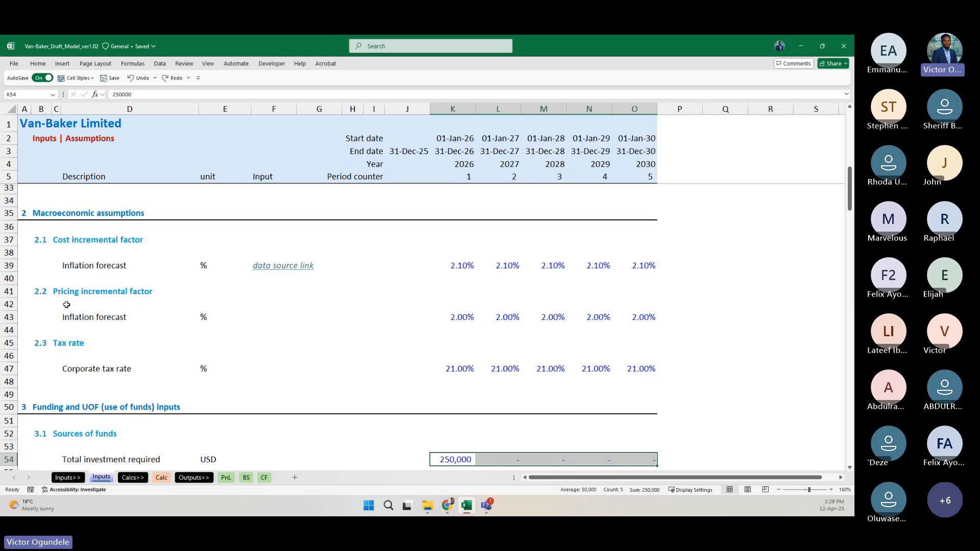
pyautogui.click(36, 214)
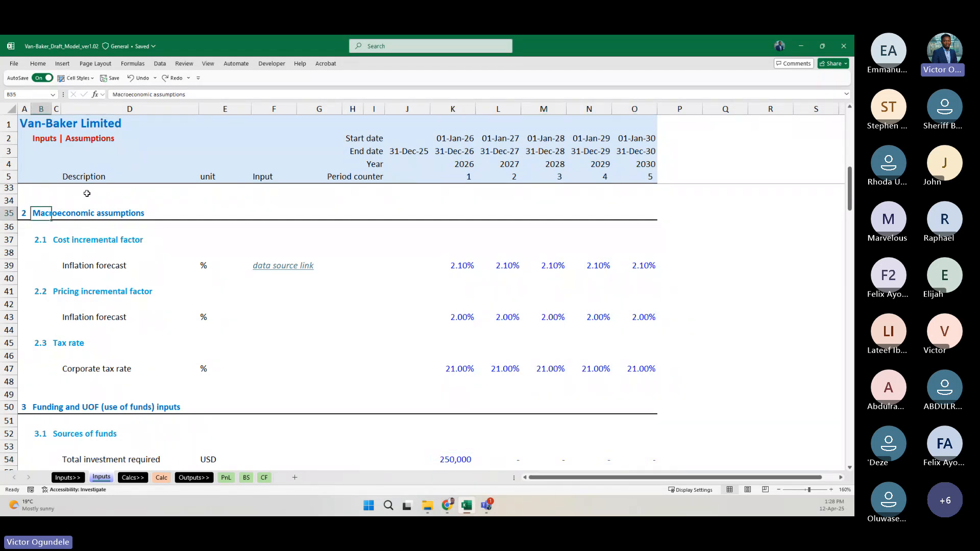
pyautogui.click(315, 292)
pyautogui.press('Left')
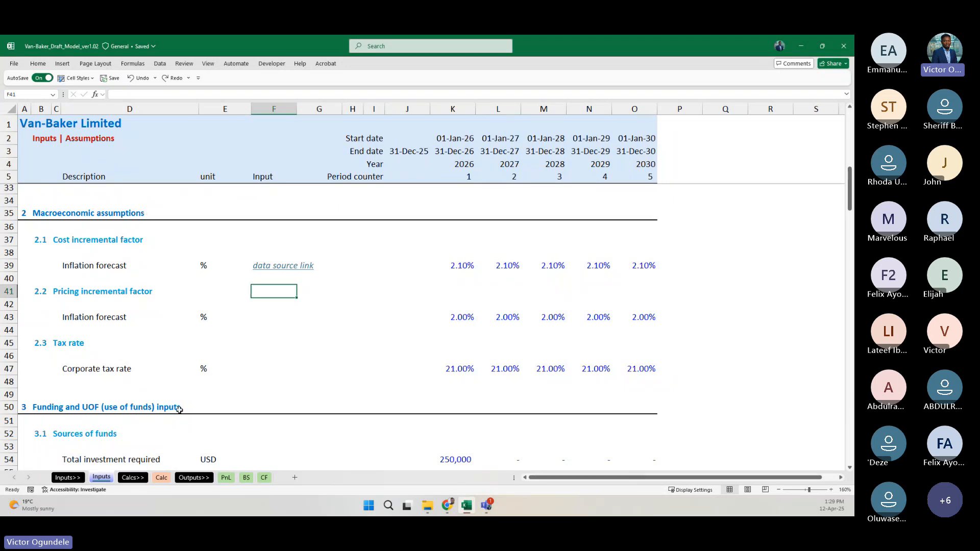
# Step: Review the funding inputs on the Inputs sheet, including sources of funds and cost of funding, and look at the Calc sheet's headings
pyautogui.scroll(-2, 179, 410)
pyautogui.scroll(-4, 179, 410)
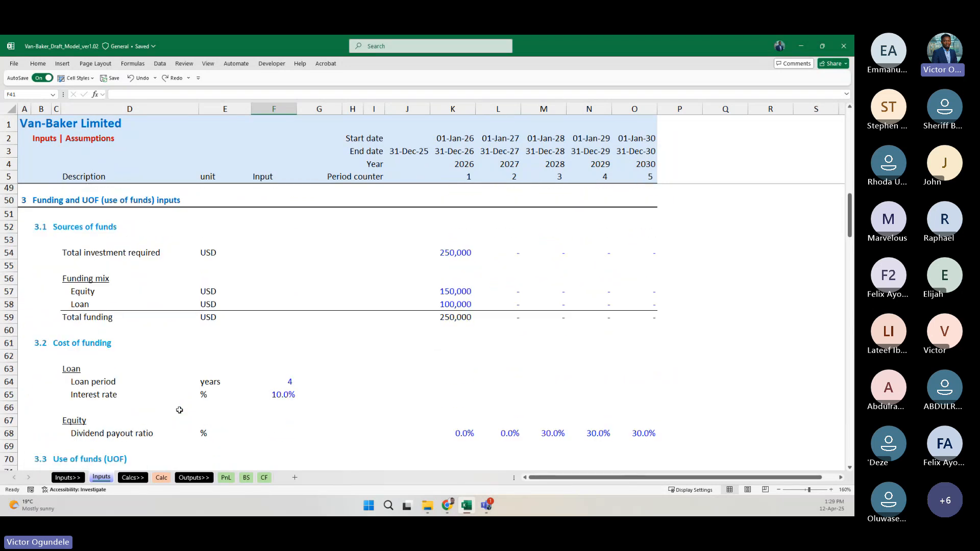
pyautogui.scroll(-2, 179, 410)
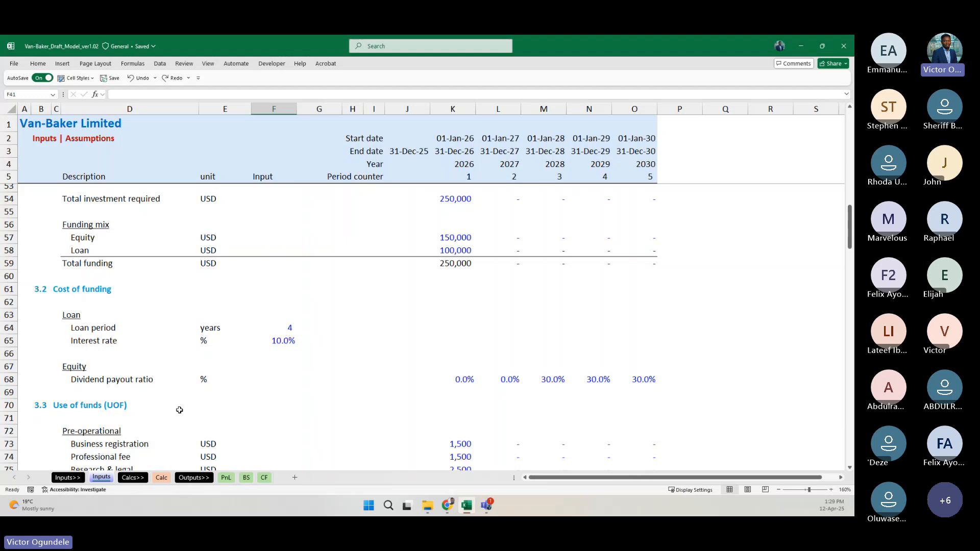
pyautogui.click(245, 374)
pyautogui.press('Right')
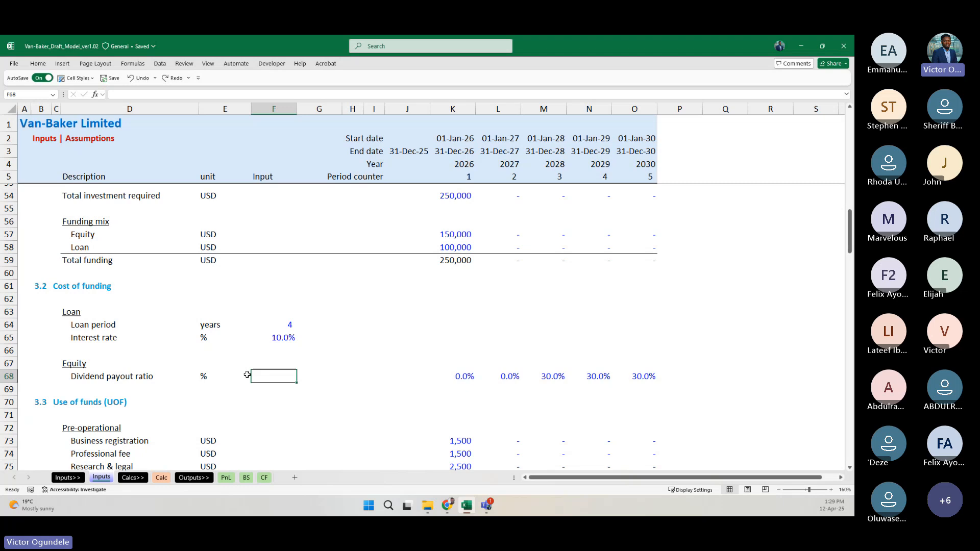
pyautogui.scroll(1, 247, 375)
pyautogui.scroll(1, 247, 374)
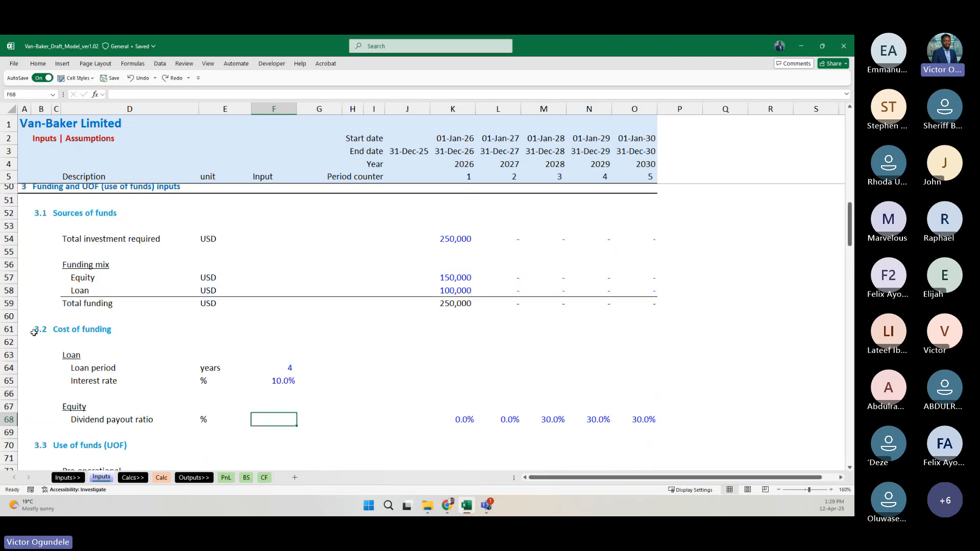
pyautogui.click(40, 330)
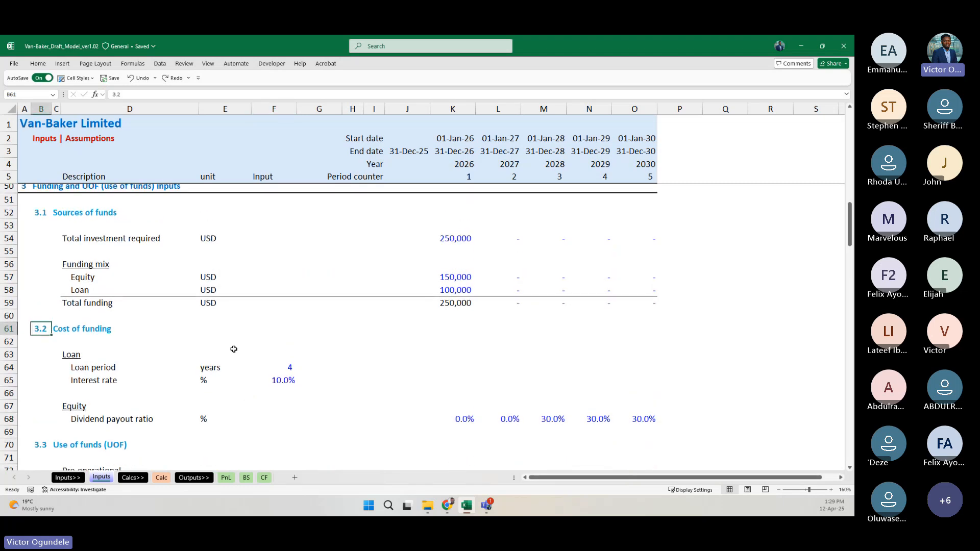
pyautogui.scroll(3, 233, 349)
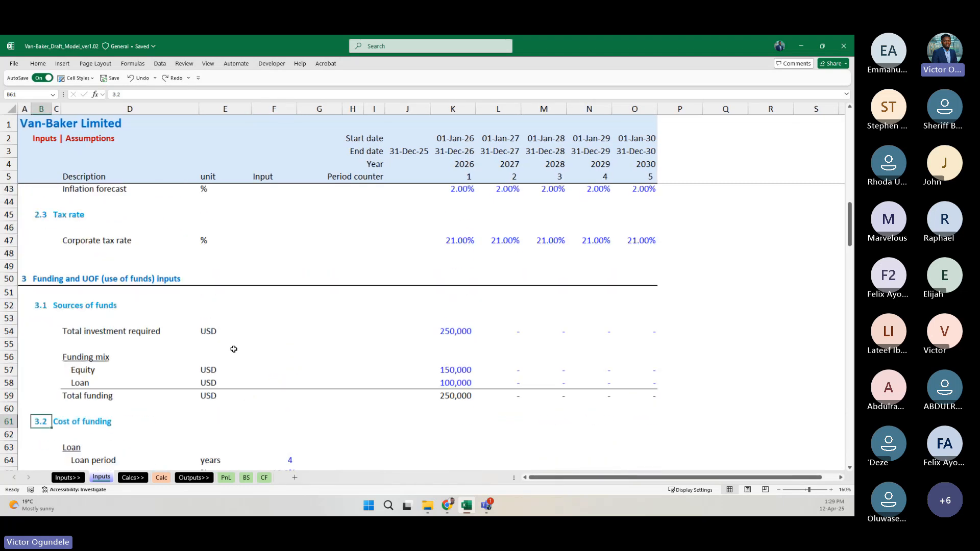
pyautogui.click(281, 332)
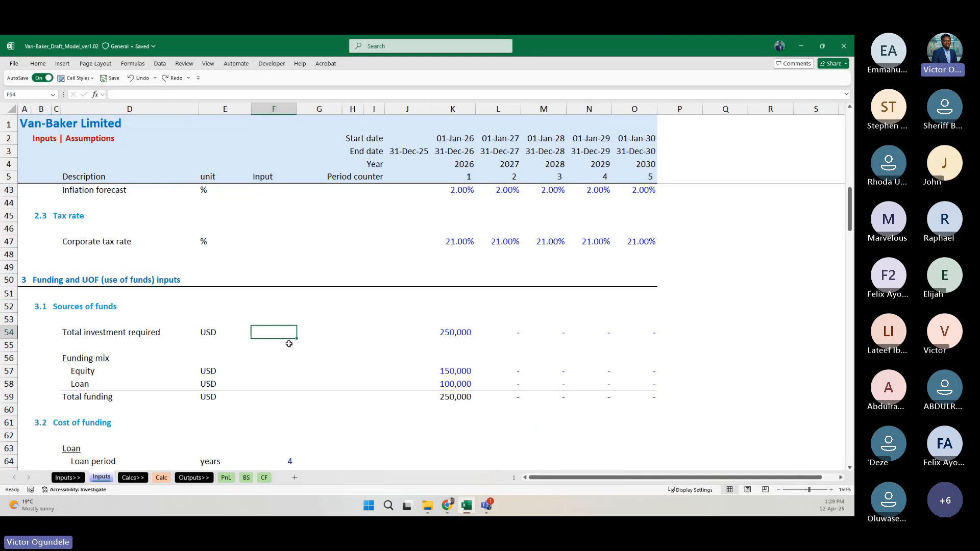
pyautogui.scroll(-1, 289, 344)
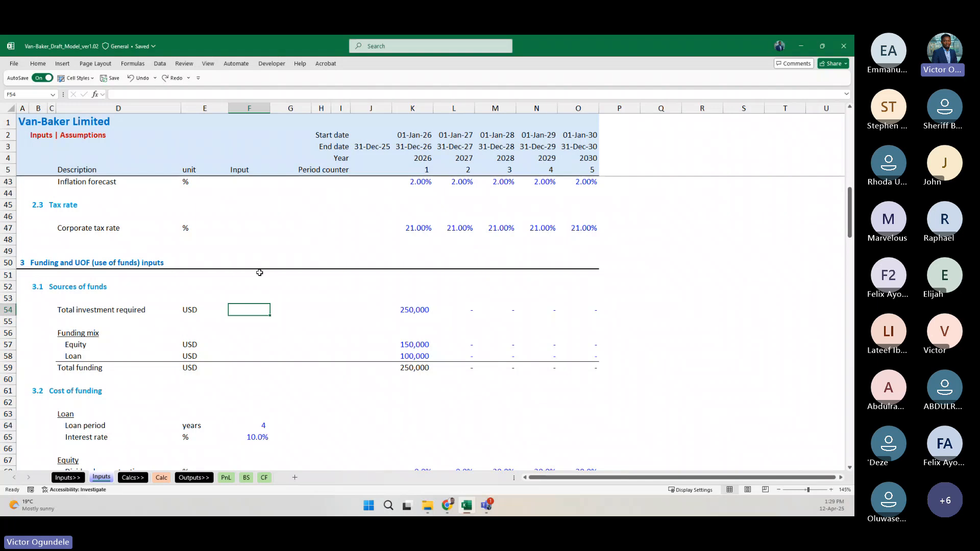
pyautogui.click(250, 284)
pyautogui.scroll(3, 249, 244)
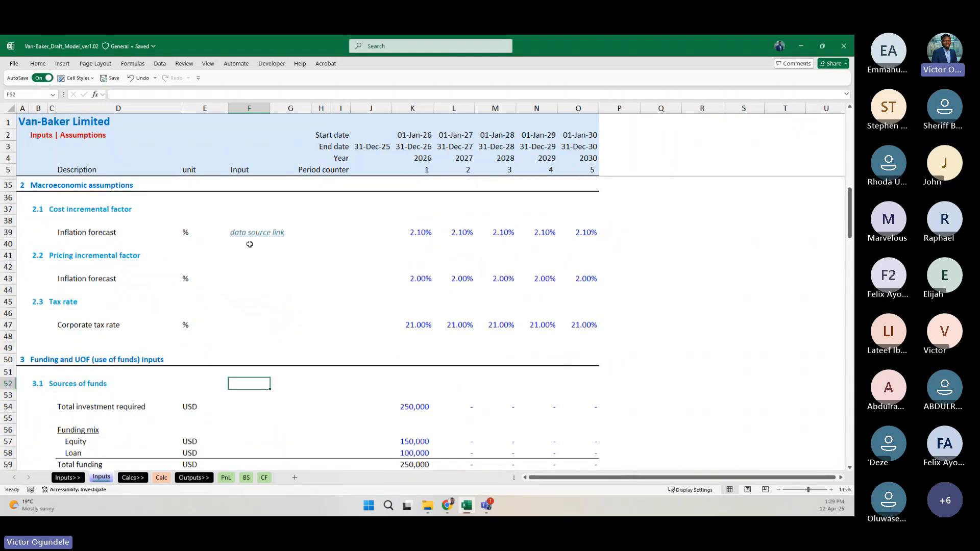
pyautogui.scroll(11, 250, 244)
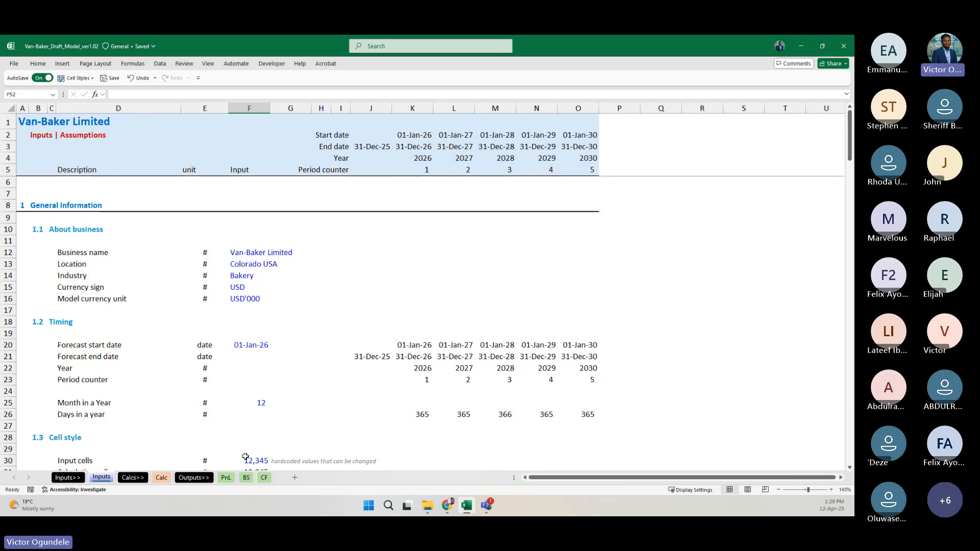
pyautogui.click(161, 477)
pyautogui.click(91, 302)
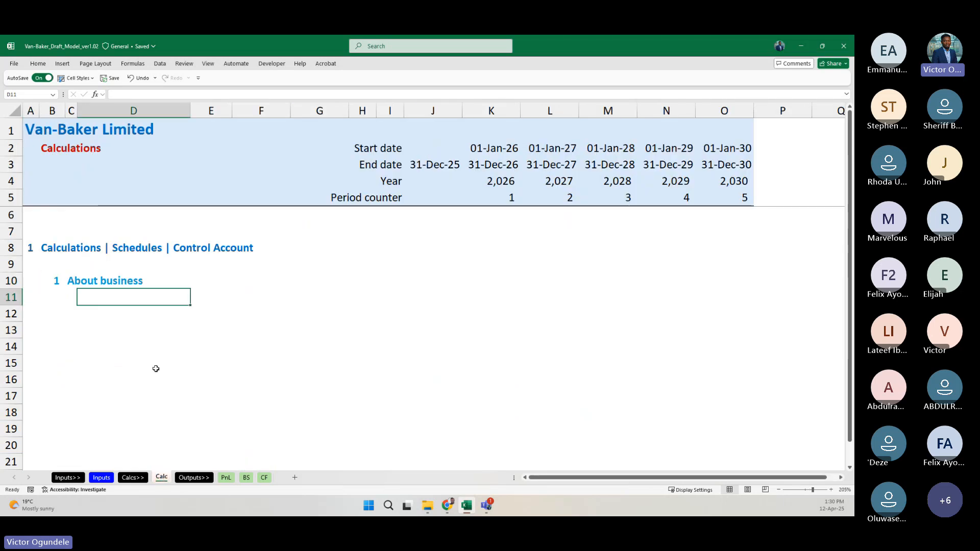
# Step: Turn off the display of page breaks for the PnL worksheet in the advanced options
pyautogui.click(225, 477)
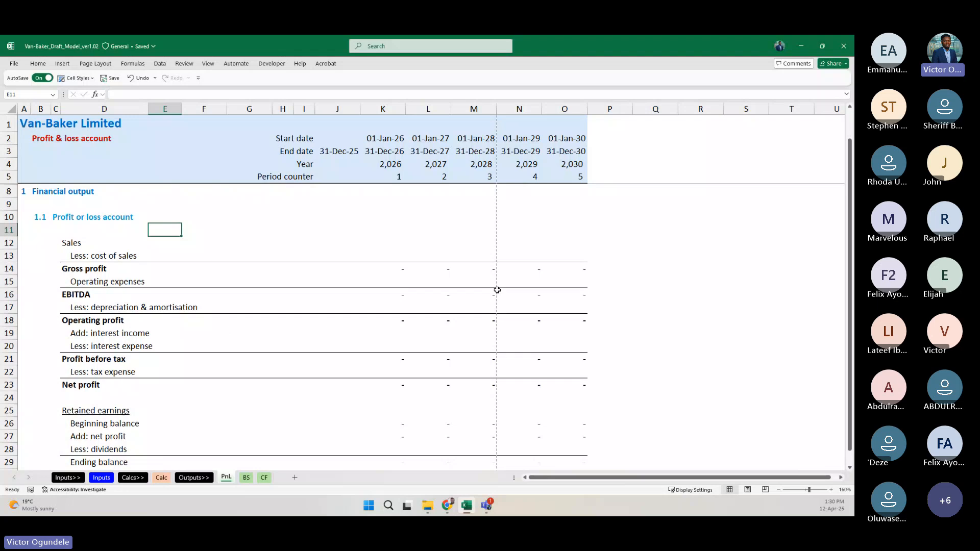
pyautogui.click(14, 63)
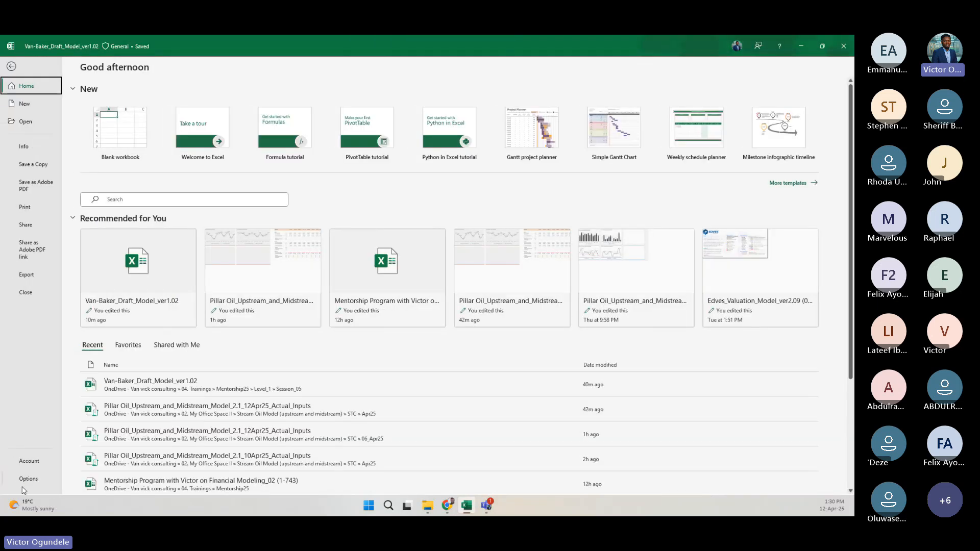
pyautogui.click(29, 479)
pyautogui.scroll(-3, 337, 302)
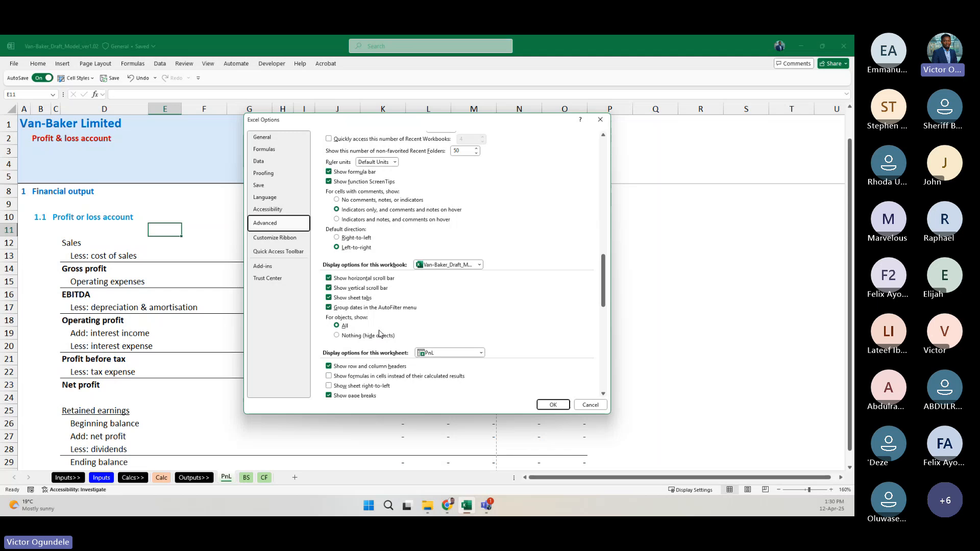
pyautogui.scroll(-3, 336, 301)
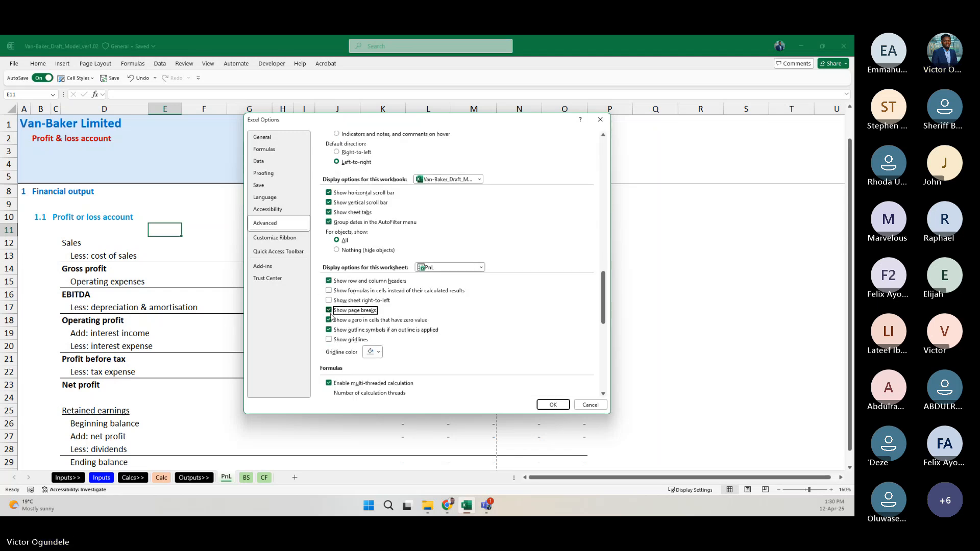
pyautogui.click(329, 311)
pyautogui.click(552, 404)
pyautogui.click(337, 307)
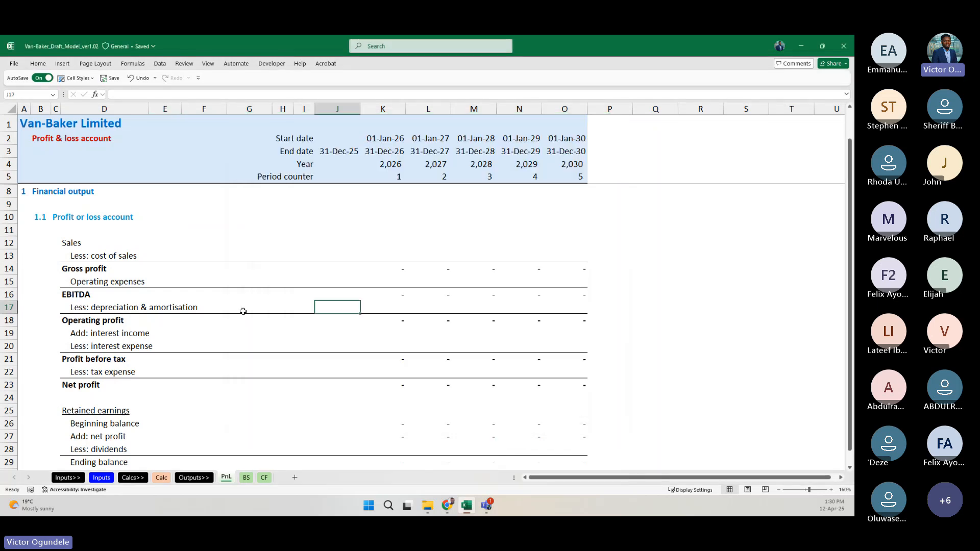
# Step: Look over the profit and loss lines from Sales to Net profit in D12:D23 and the balance sheet's line items
pyautogui.scroll(1, 258, 330)
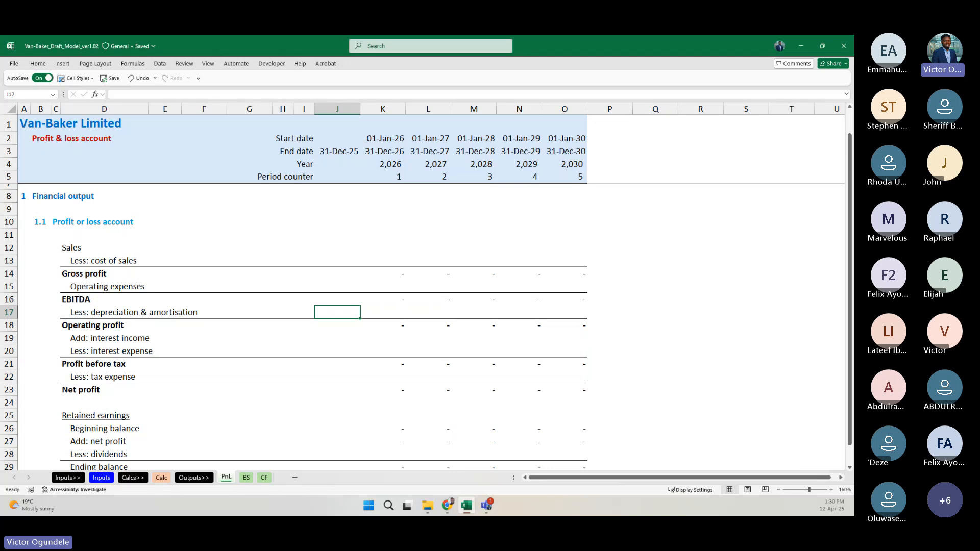
pyautogui.click(77, 248)
pyautogui.moveTo(77, 248); pyautogui.dragTo(90, 387)
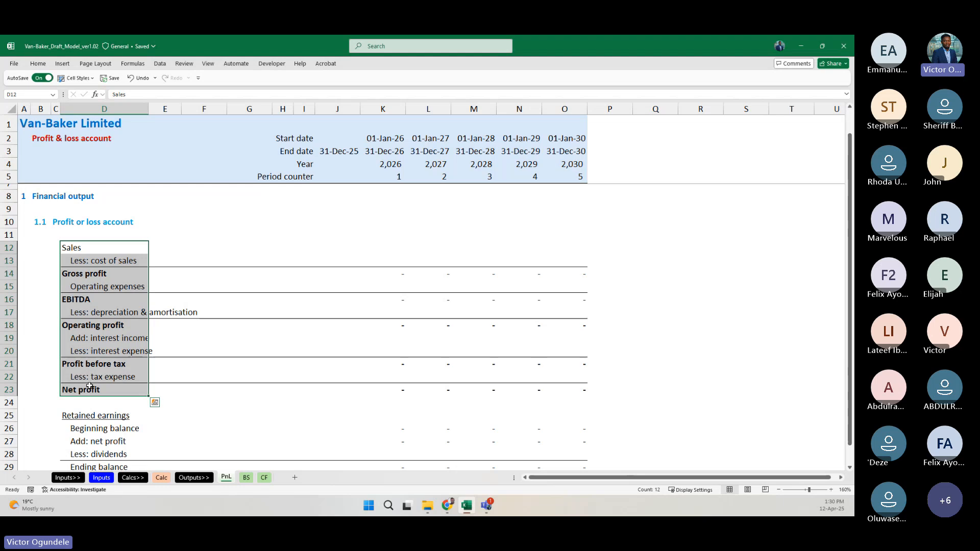
pyautogui.click(249, 479)
pyautogui.scroll(-2, 187, 373)
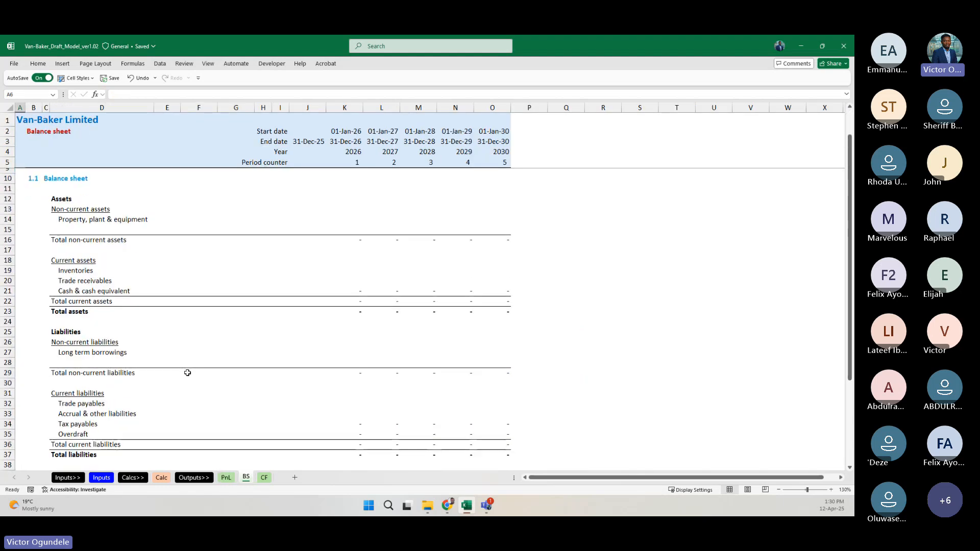
pyautogui.click(225, 476)
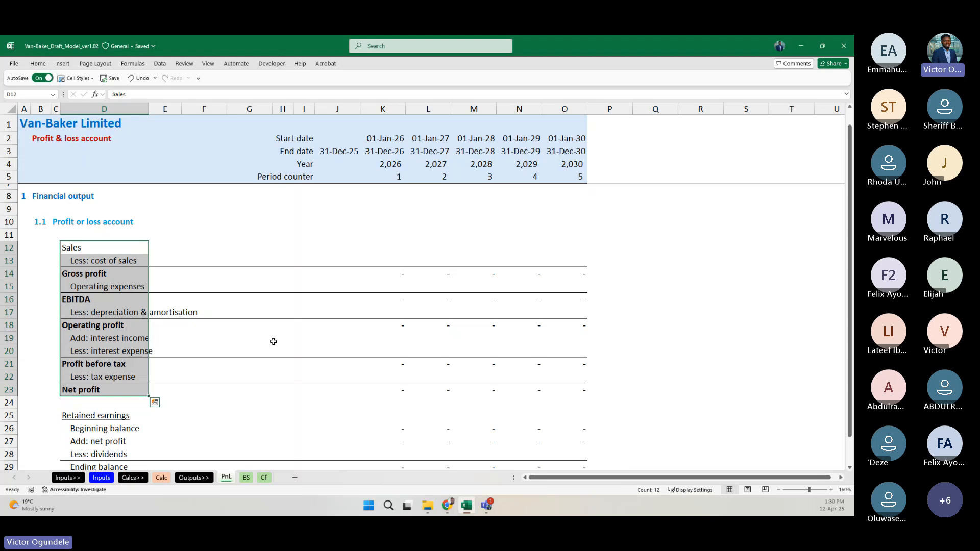
pyautogui.click(257, 334)
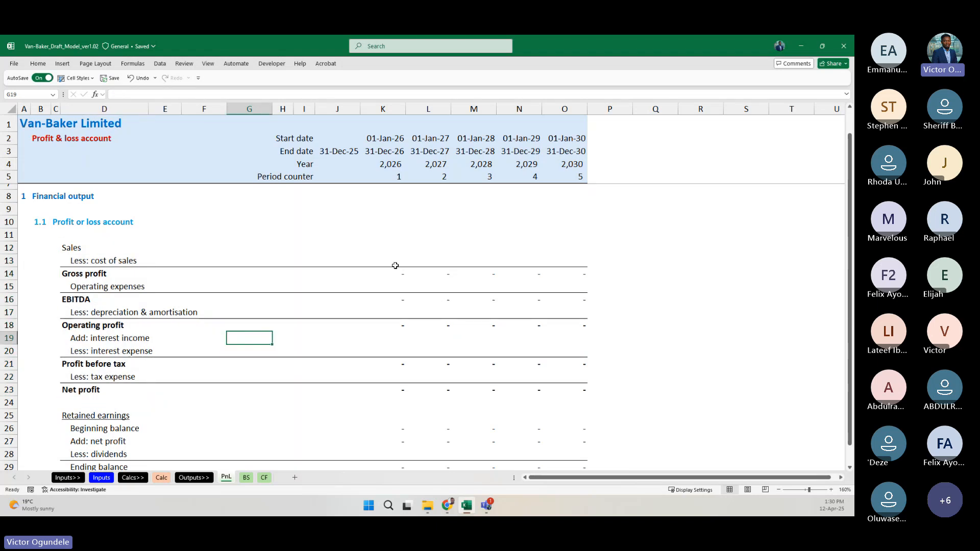
# Step: Fill the Sales row on the PnL sheet, K12:O12, with a trial value of 50000 for every year
pyautogui.click(388, 247)
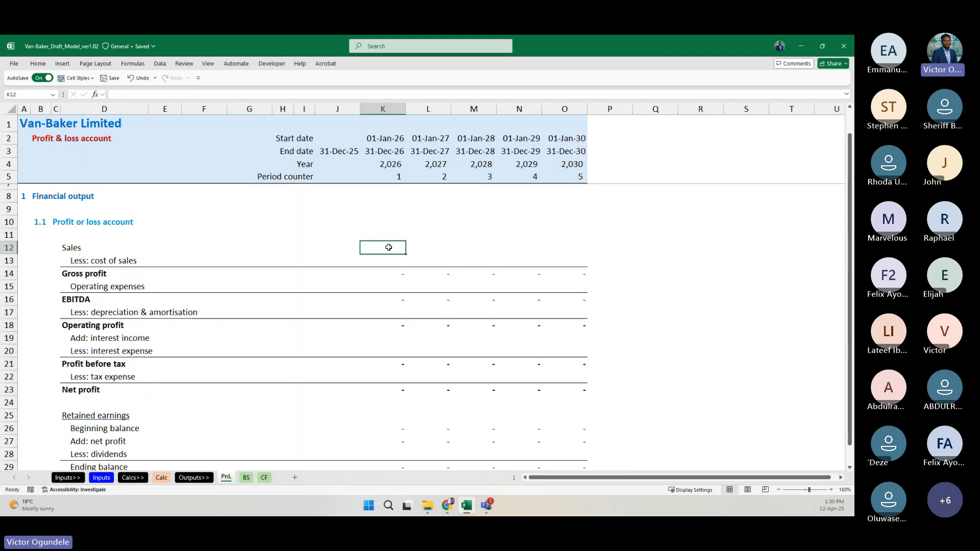
pyautogui.hotkey('shift', 'Right')
pyautogui.hotkey('shift', 'Right')
pyautogui.hotkey('shift', 'Right')
pyautogui.hotkey('shift', 'Right')
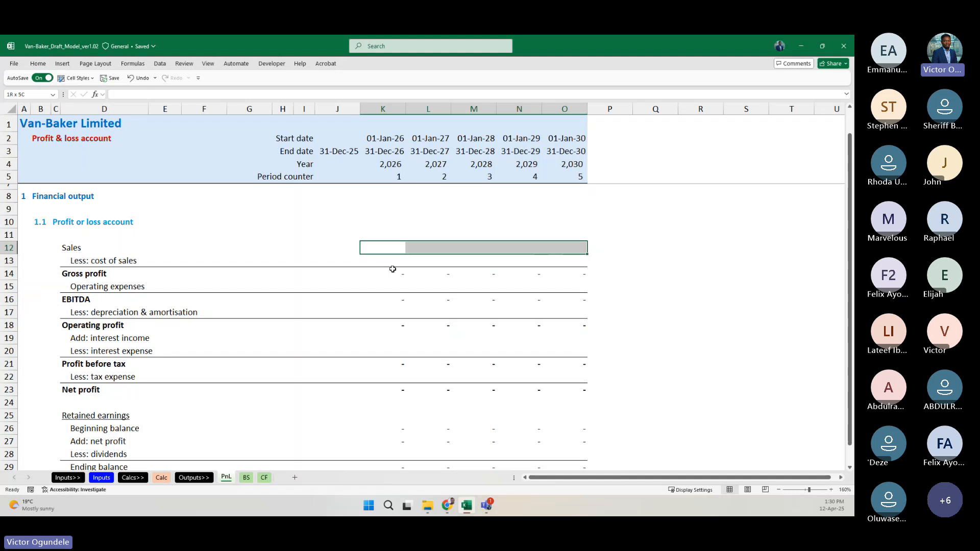
pyautogui.write('50000')
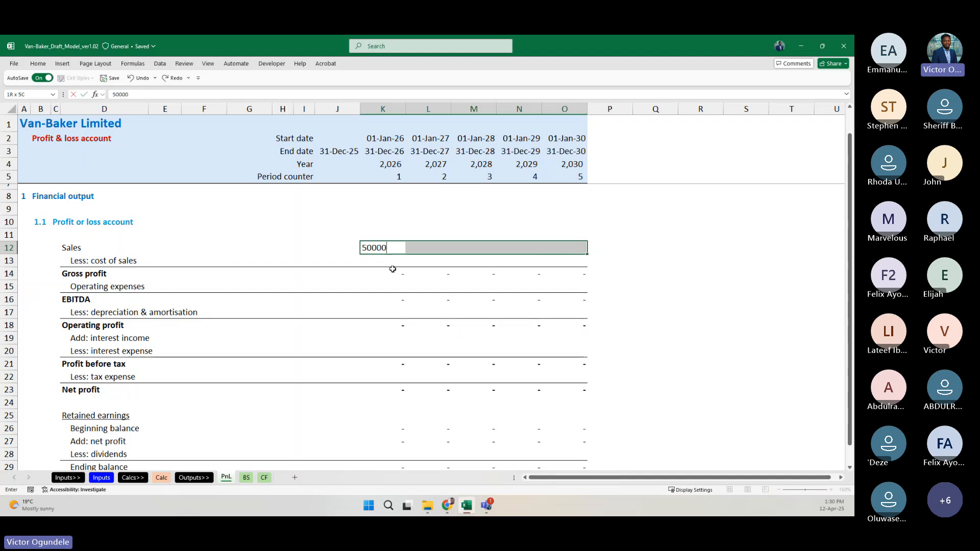
pyautogui.hotkey('ctrl', 'Return')
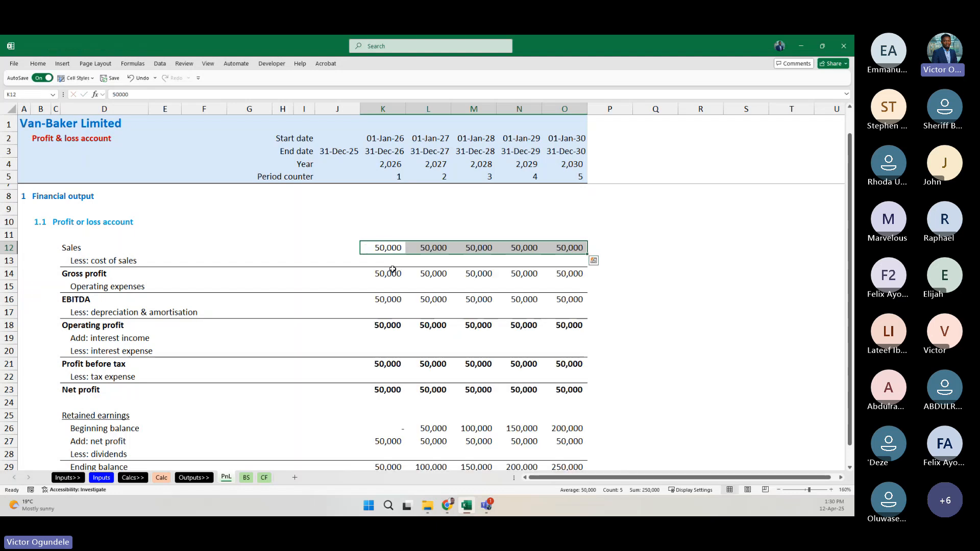
# Step: Check how the trial sales flow into the BS and CF sheets, and clear K12:O12 on the PnL sheet
pyautogui.hotkey('ctrl', 'pagedown')
pyautogui.scroll(-6, 375, 299)
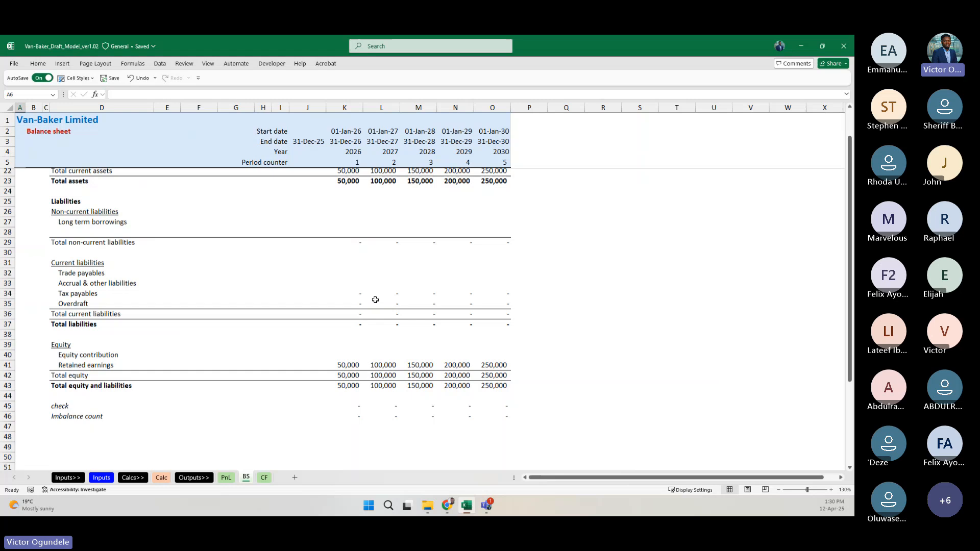
pyautogui.hotkey('ctrl', 'pagedown')
pyautogui.scroll(-8, 371, 419)
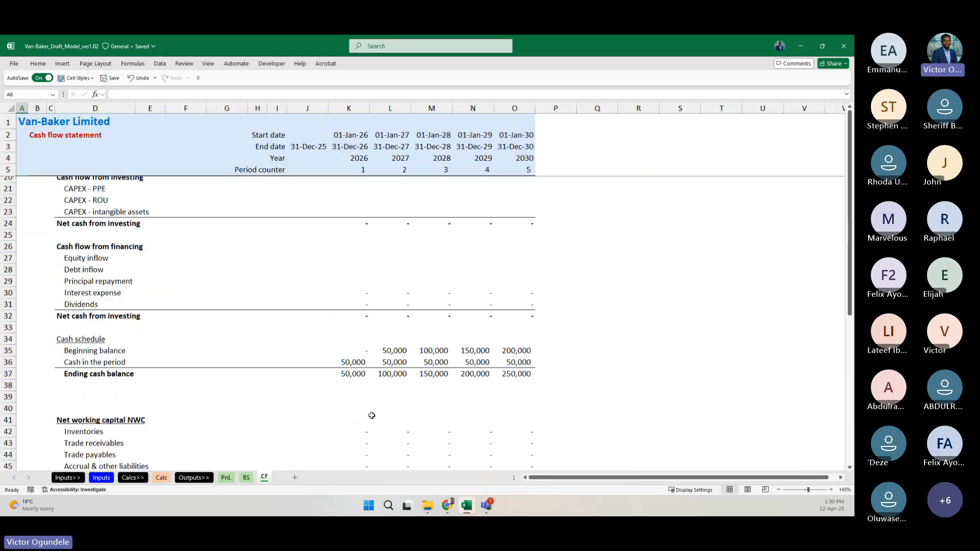
pyautogui.hotkey('ctrl', 'pageup')
pyautogui.hotkey('ctrl', 'pageup')
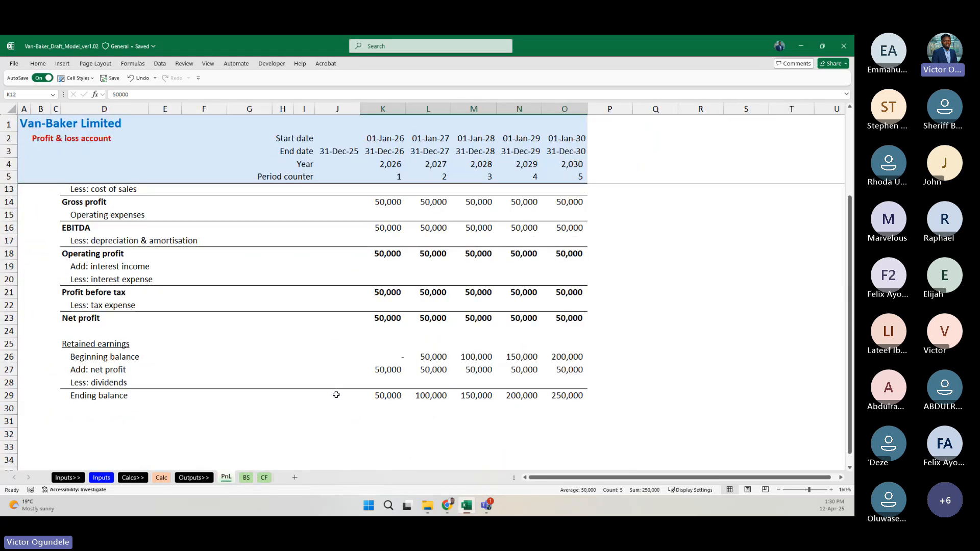
pyautogui.scroll(3, 335, 395)
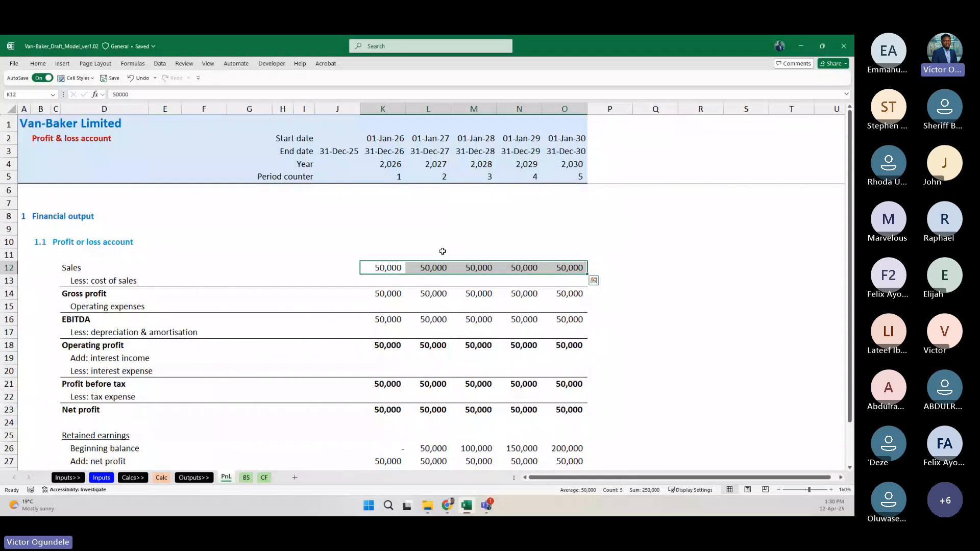
pyautogui.press('Delete')
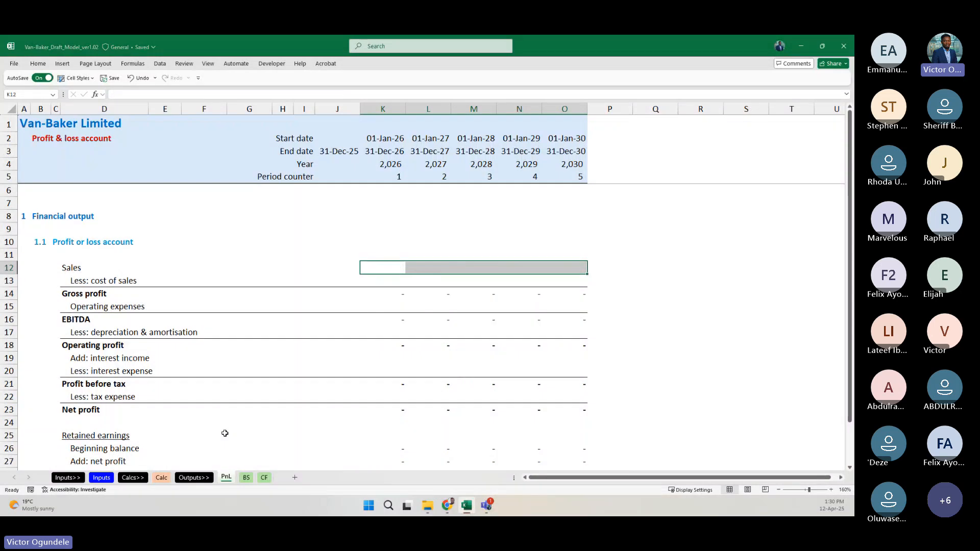
# Step: Examine the check row on the BS sheet, including the formula in K45 and the cells across to 2030
pyautogui.click(245, 478)
pyautogui.scroll(-1, 247, 389)
pyautogui.click(327, 363)
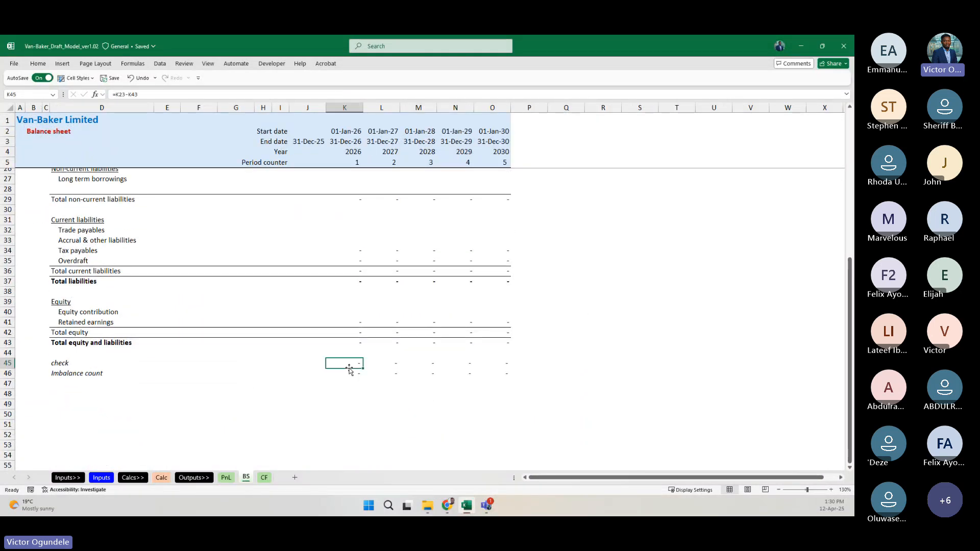
pyautogui.press('Right')
pyautogui.press('Right')
pyautogui.press('Left')
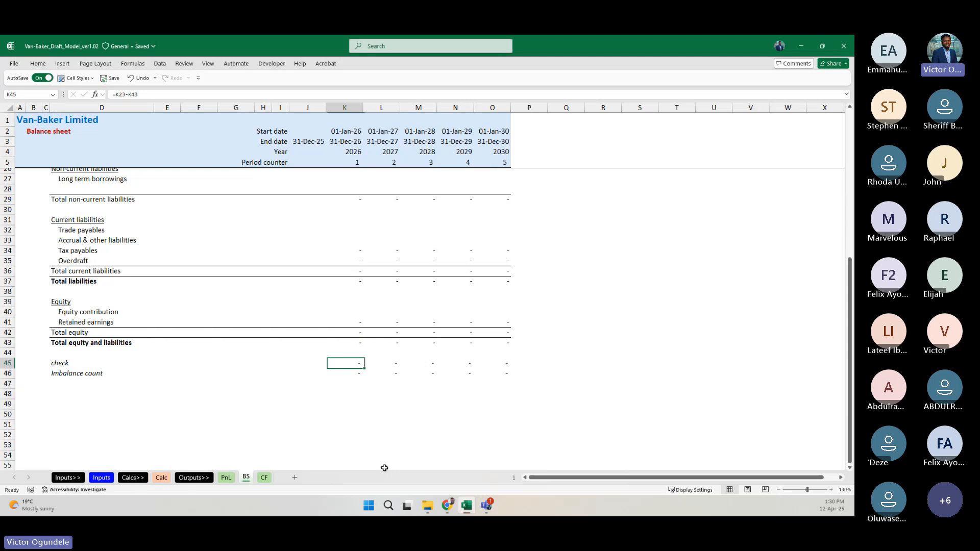
pyautogui.press('Right')
pyautogui.press('Right')
pyautogui.press('Right')
pyautogui.press('Right')
pyautogui.press('Left')
pyautogui.press('Left')
pyautogui.press('Left')
pyautogui.press('Left')
pyautogui.press('Left')
pyautogui.press('Left')
pyautogui.press('Left')
pyautogui.press('Left')
pyautogui.press('Left')
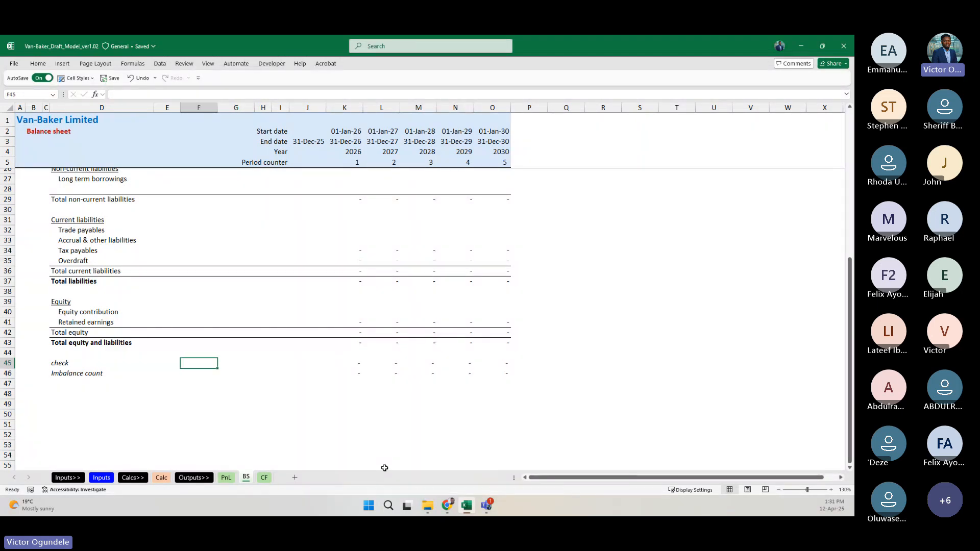
pyautogui.scroll(3, 385, 468)
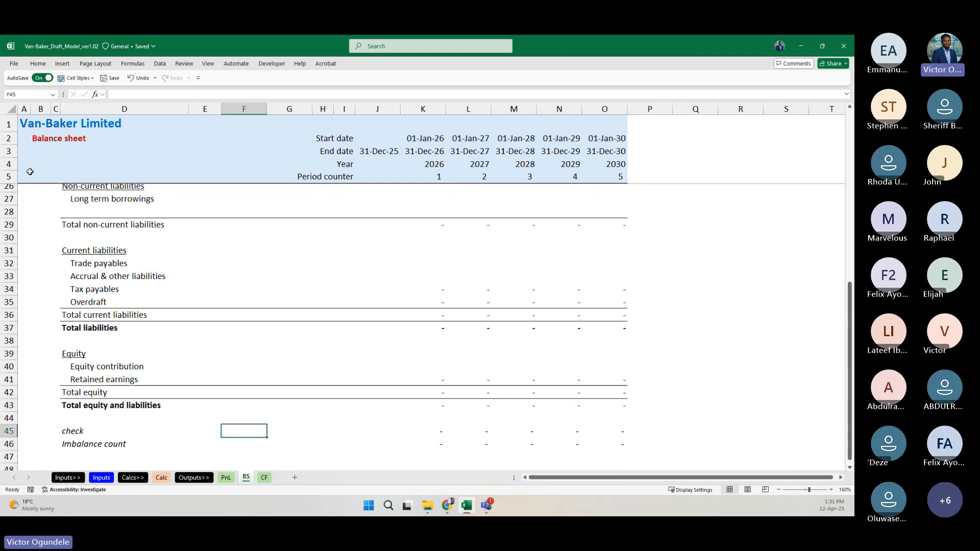
pyautogui.press('Right')
pyautogui.press('Left')
pyautogui.press('Right')
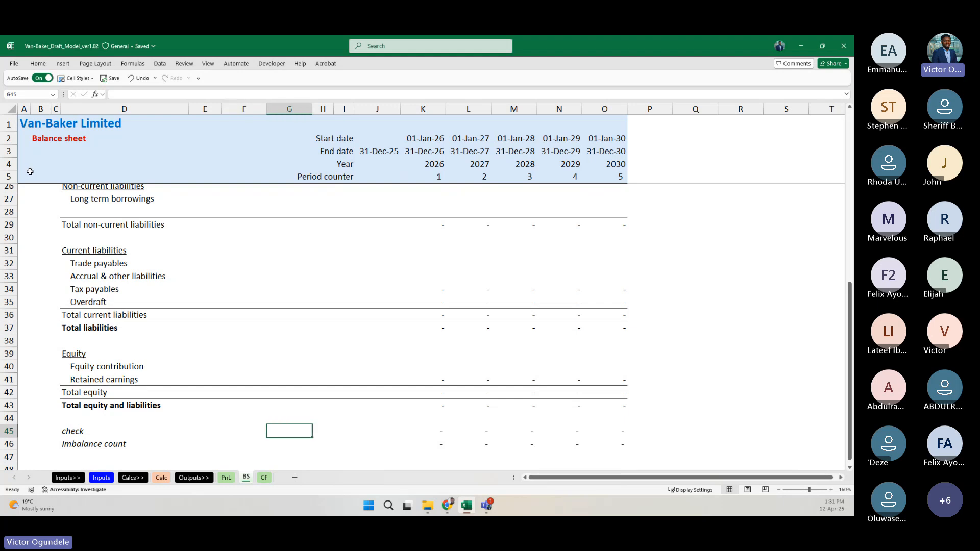
# Step: Total the balance sheet's check row in G45 with =SUM(K45:O45)
pyautogui.write('=sum')
pyautogui.press('Tab')
pyautogui.hotkey('ctrl', 'Right')
pyautogui.hotkey('ctrl', 'shift', 'Right')
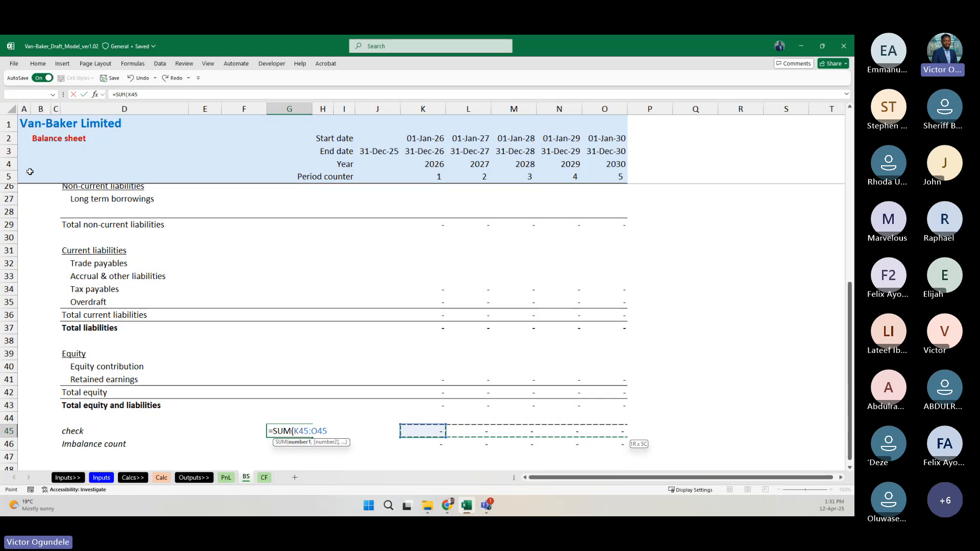
pyautogui.write(')')
pyautogui.press('Return')
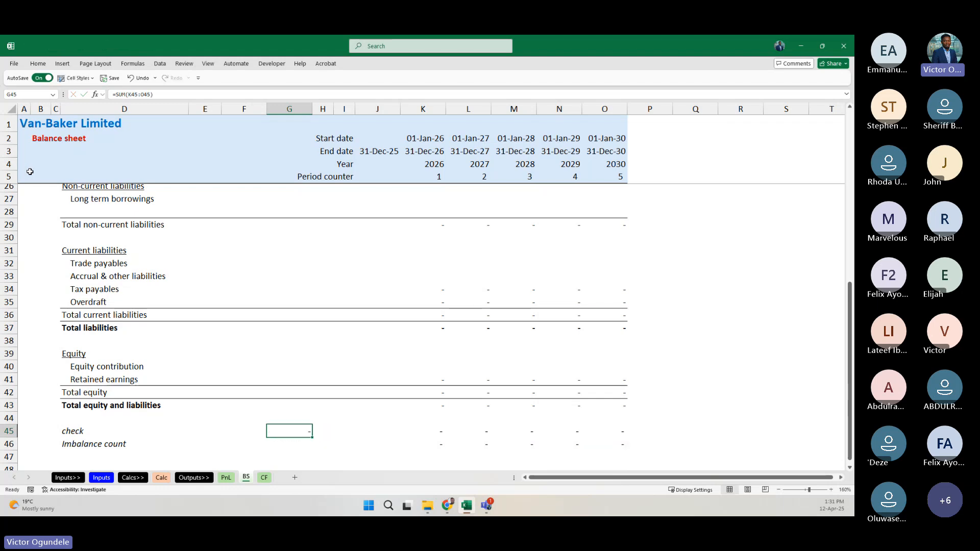
# Step: Enter a status formula in E45 of the check row: =IF(G45=0,"Model Check: OK", "Model Error")
pyautogui.press('Left')
pyautogui.press('Left')
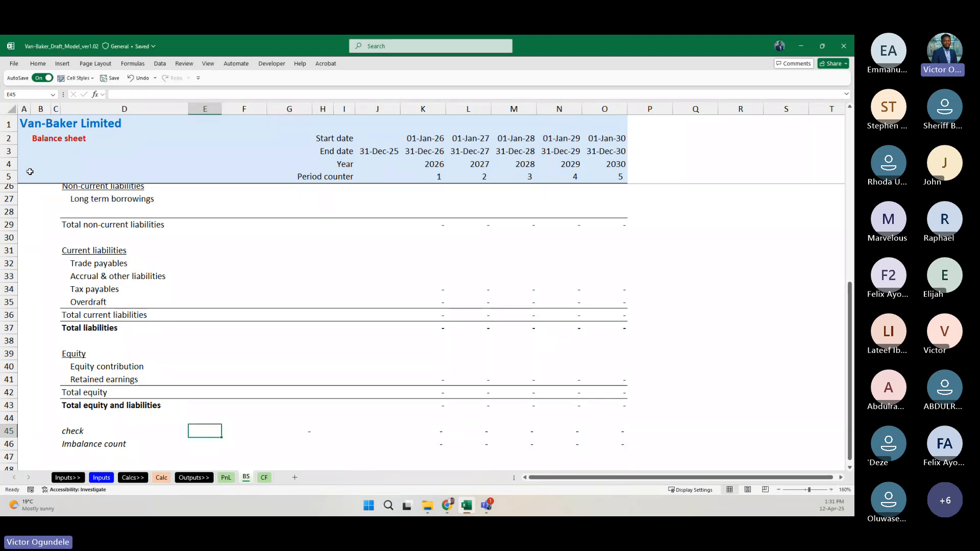
pyautogui.write('=if')
pyautogui.press('Tab')
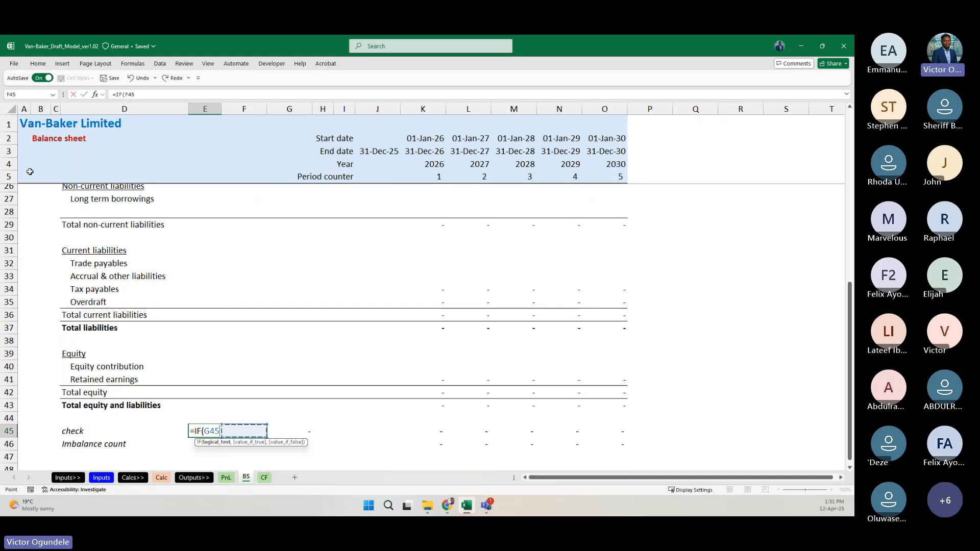
pyautogui.press('Right')
pyautogui.press('Right')
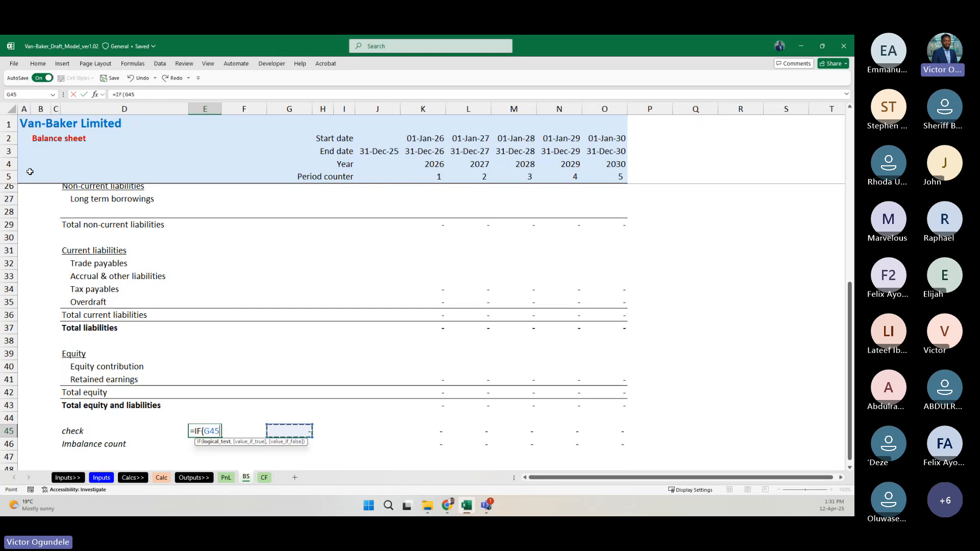
pyautogui.write('=0')
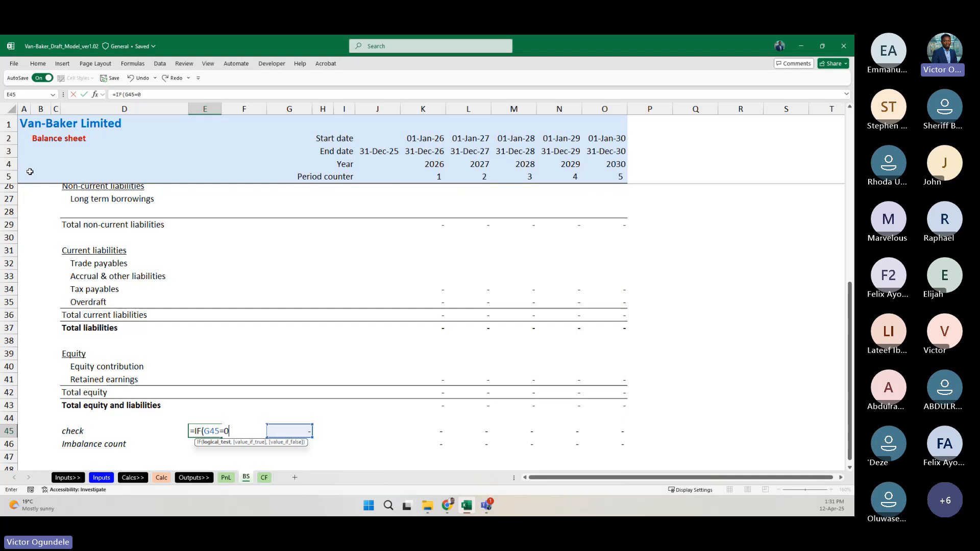
pyautogui.write(',"Model Check')
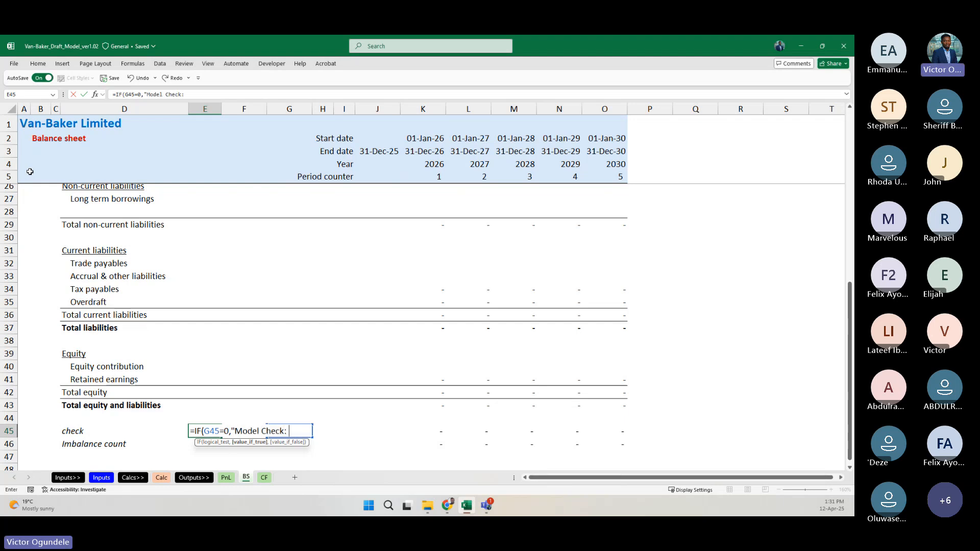
pyautogui.write(': OK')
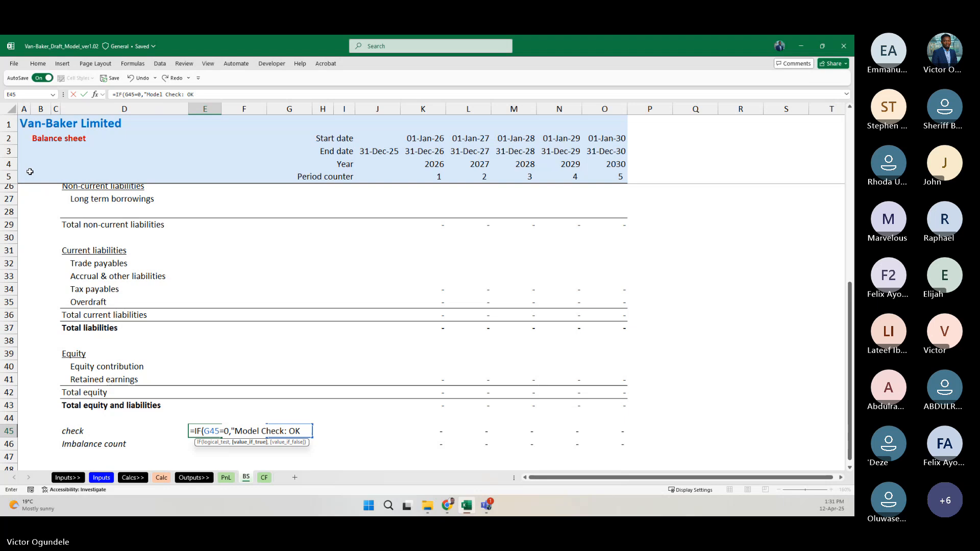
pyautogui.write('"')
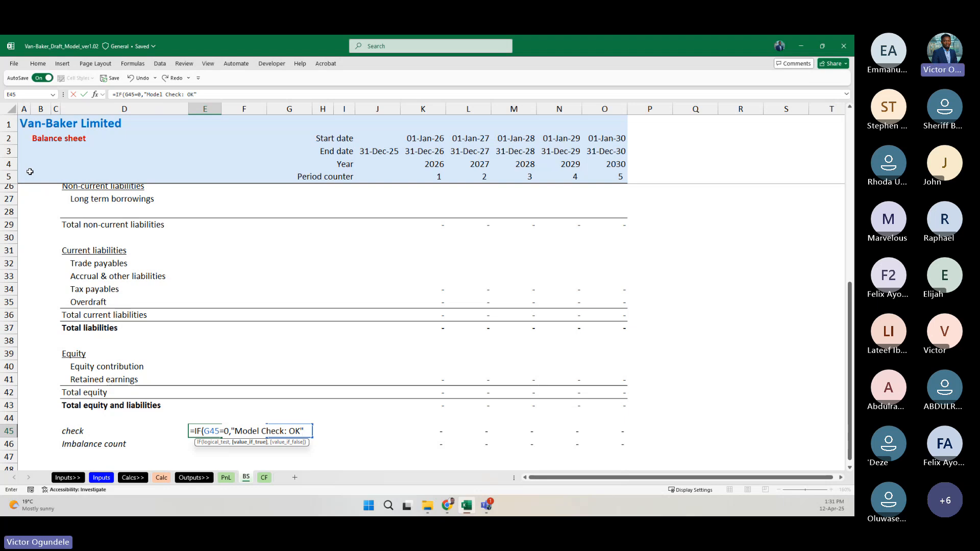
pyautogui.write(',')
pyautogui.write('Mo')
pyautogui.press('BackSpace')
pyautogui.press('BackSpace')
pyautogui.write('"')
pyautogui.write('Model Erro')
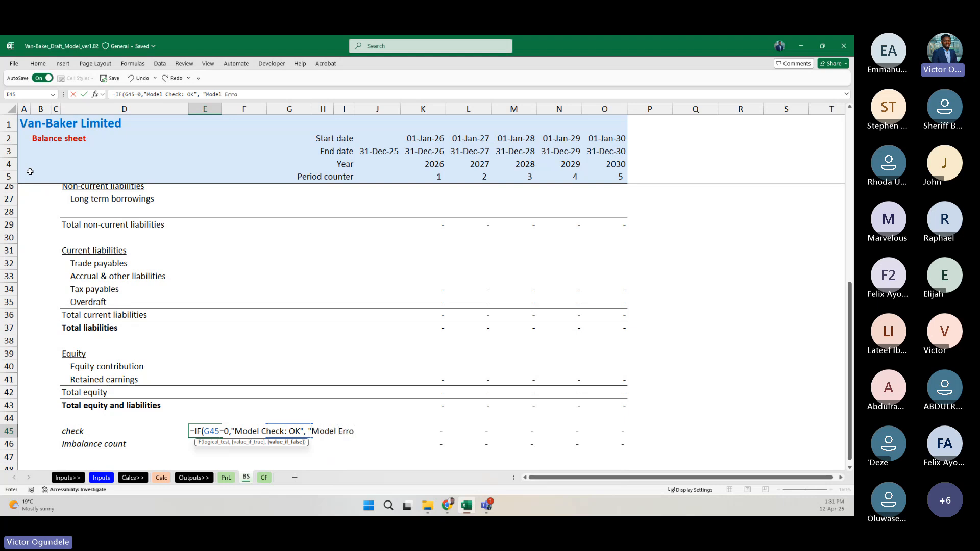
pyautogui.write('r")')
pyautogui.hotkey('ctrl', 'Return')
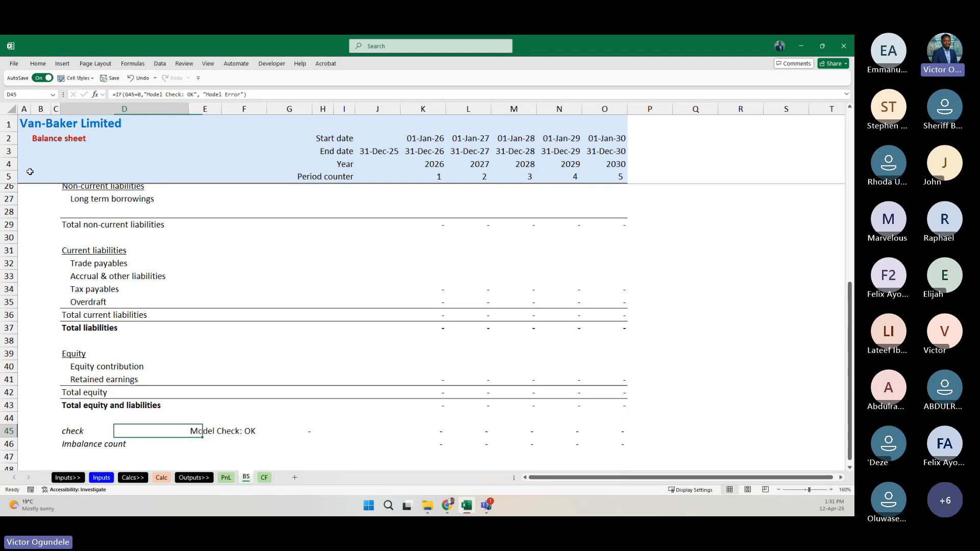
# Step: Clear the model status formula from E45 and the check total from G45
pyautogui.scroll(3, 30, 171)
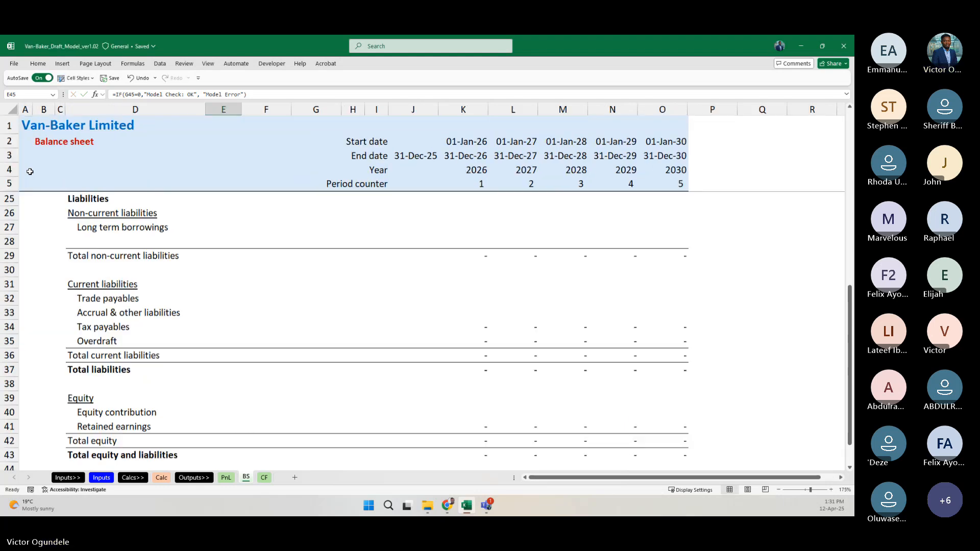
pyautogui.scroll(-2, 224, 379)
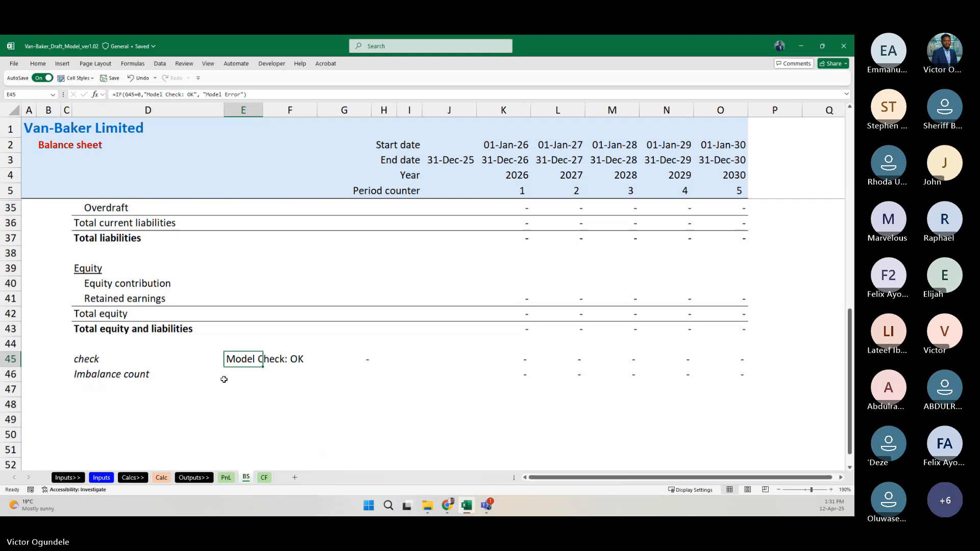
pyautogui.scroll(1, 224, 380)
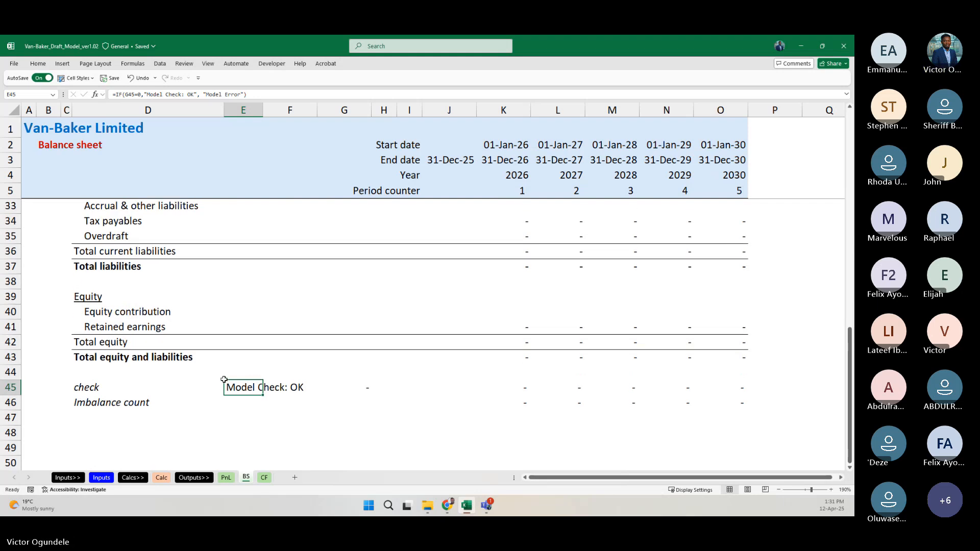
pyautogui.press('F2')
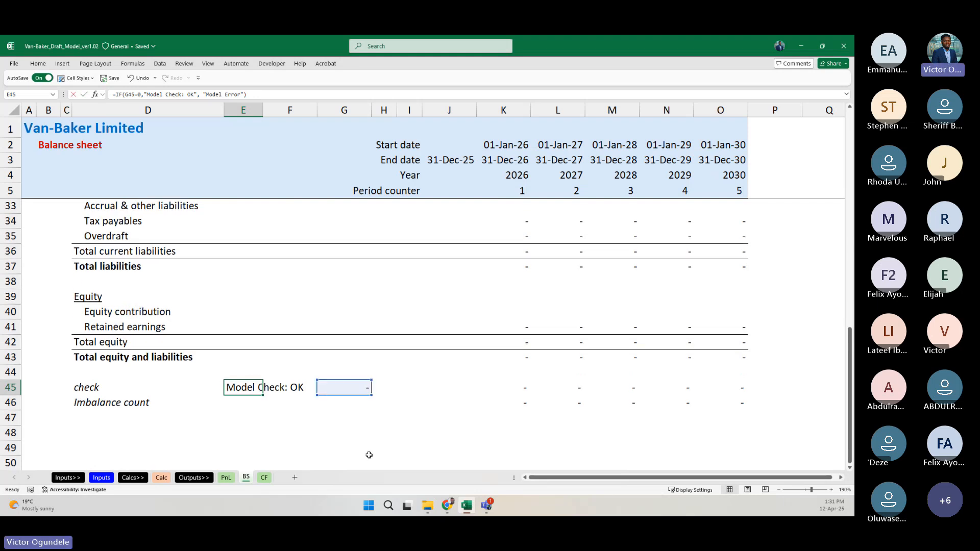
pyautogui.press('Escape')
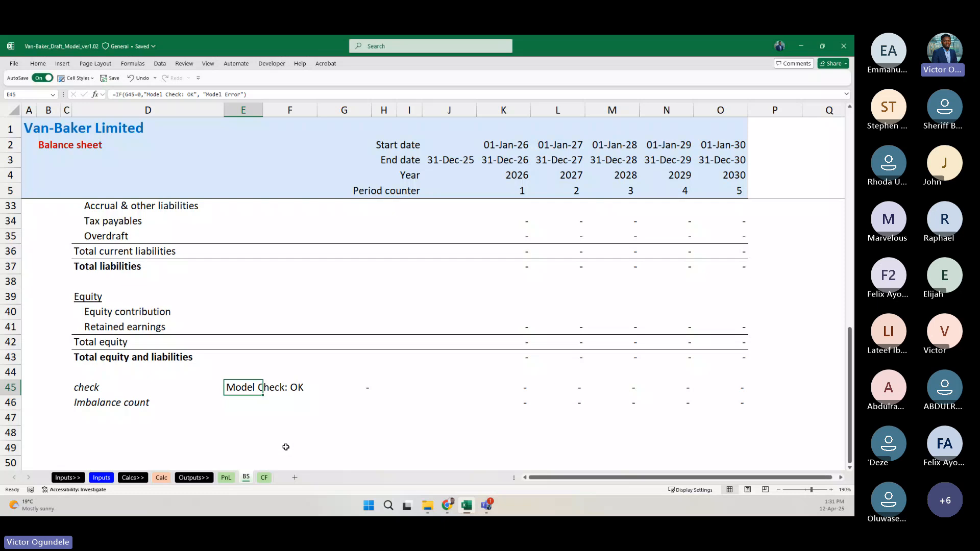
pyautogui.press('Delete')
pyautogui.press('Right')
pyautogui.press('Right')
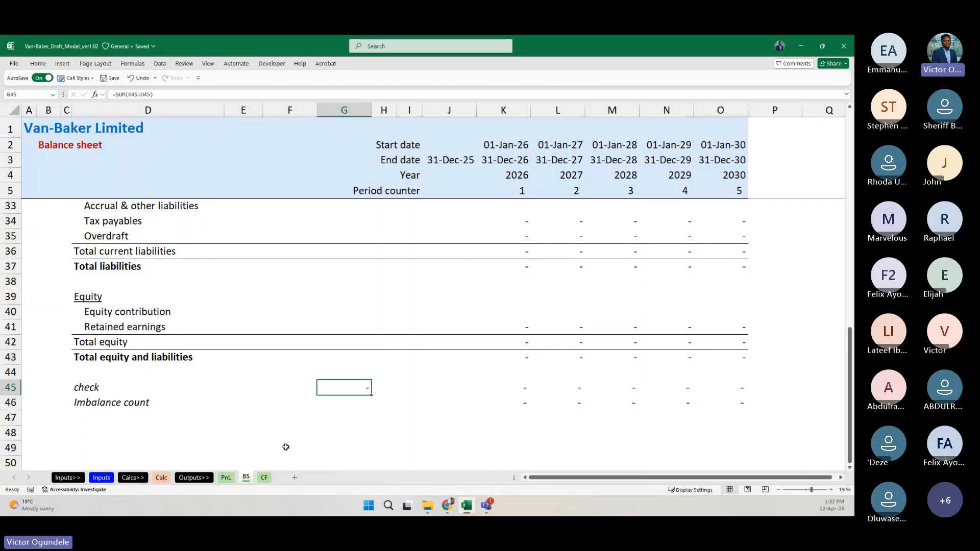
pyautogui.scroll(1, 313, 457)
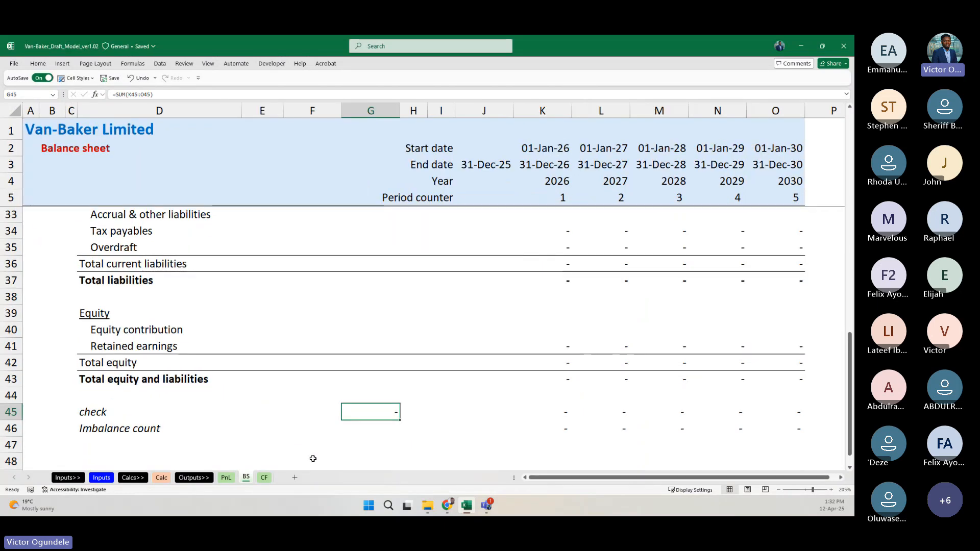
pyautogui.press('Left')
pyautogui.press('Right')
pyautogui.press('Delete')
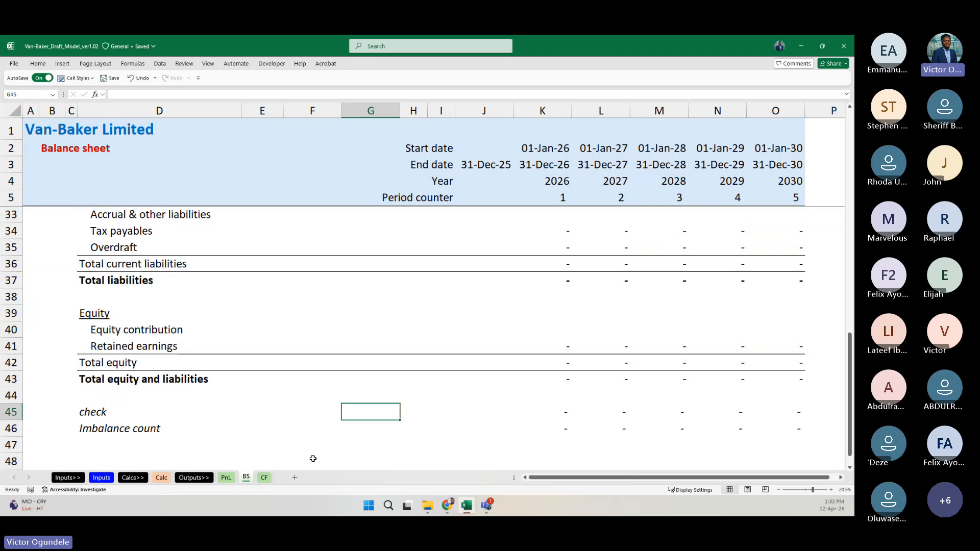
# Step: Enter =SUM(K45:O45) in G45 to total the check row across all years
pyautogui.write('=su')
pyautogui.press('Tab')
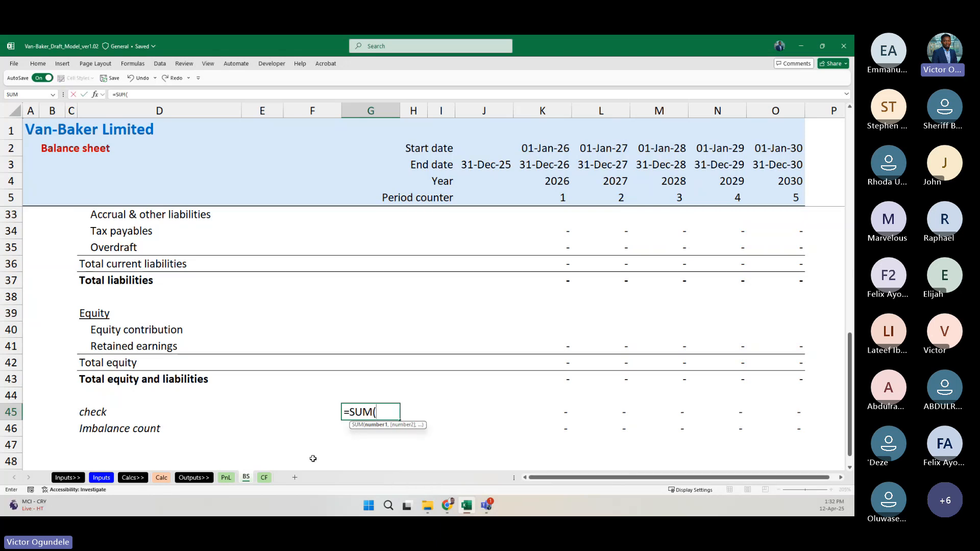
pyautogui.hotkey('ctrl', 'Right')
pyautogui.hotkey('ctrl', 'shift', 'Right')
pyautogui.write(')')
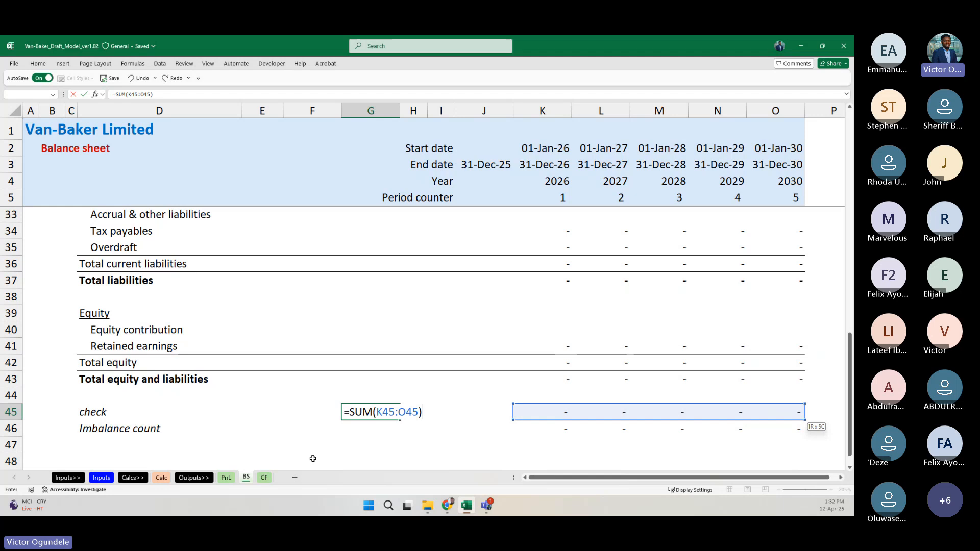
pyautogui.hotkey('ctrl', 'Return')
# Step: Enter =IF(G45=0,"Model Check: OK","Model Error") in F45 beside the check total
pyautogui.press('Left')
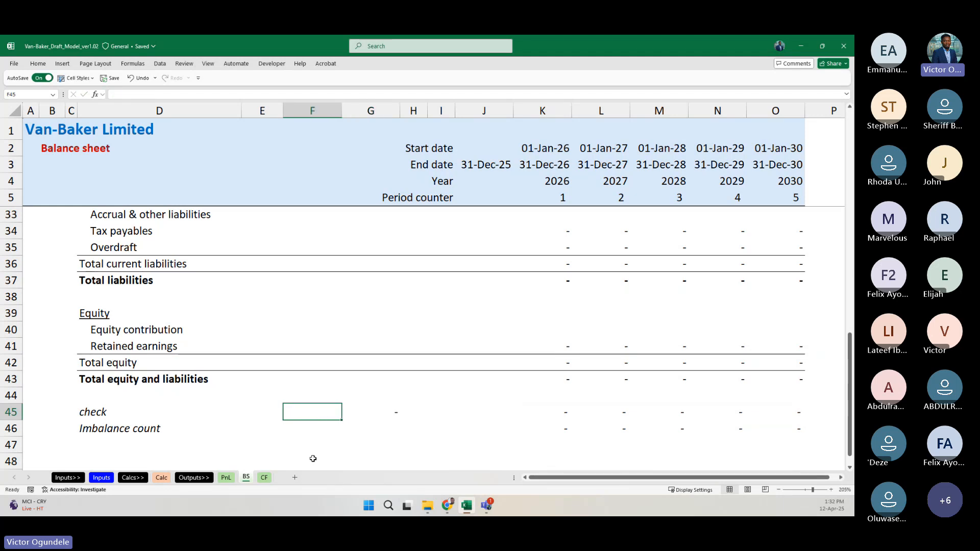
pyautogui.write('=')
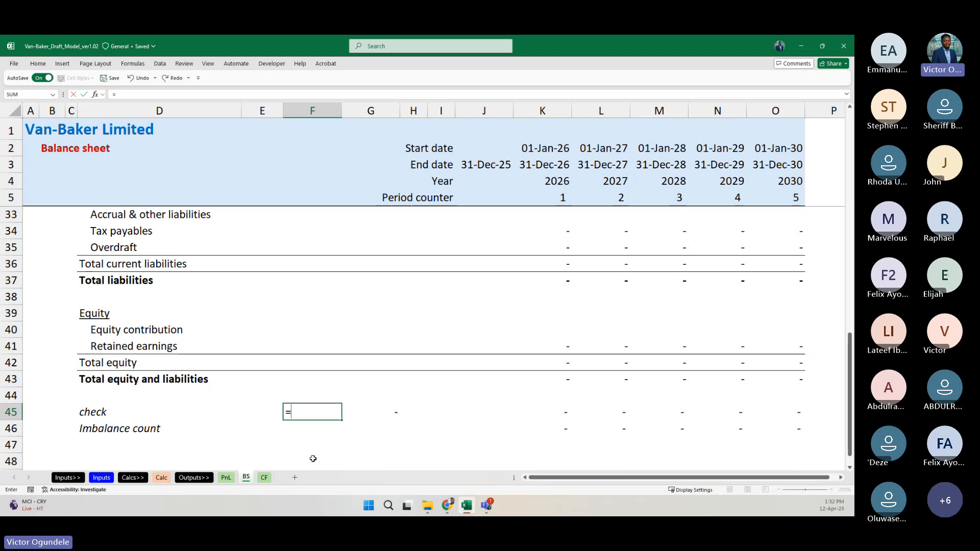
pyautogui.write('IF(')
pyautogui.press('Right')
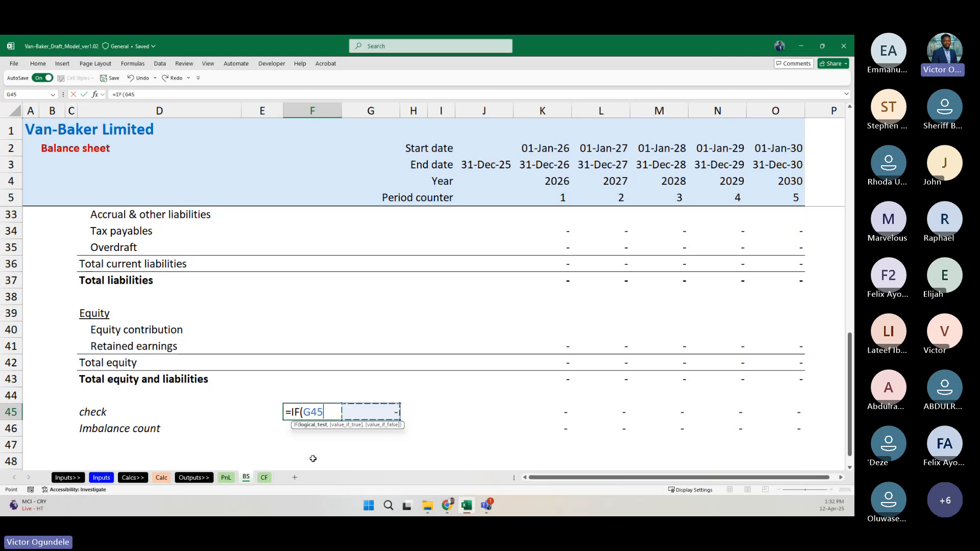
pyautogui.write('=0,')
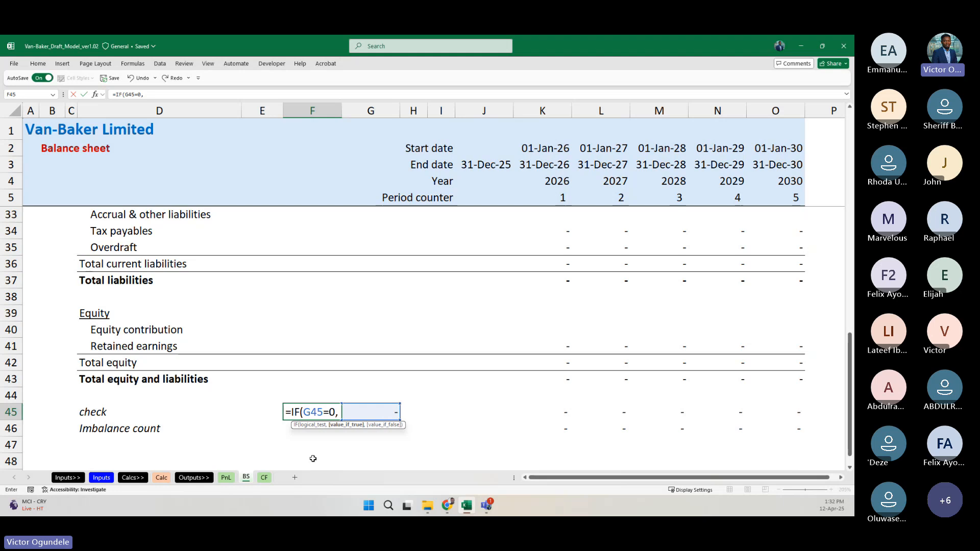
pyautogui.write('"Model Check')
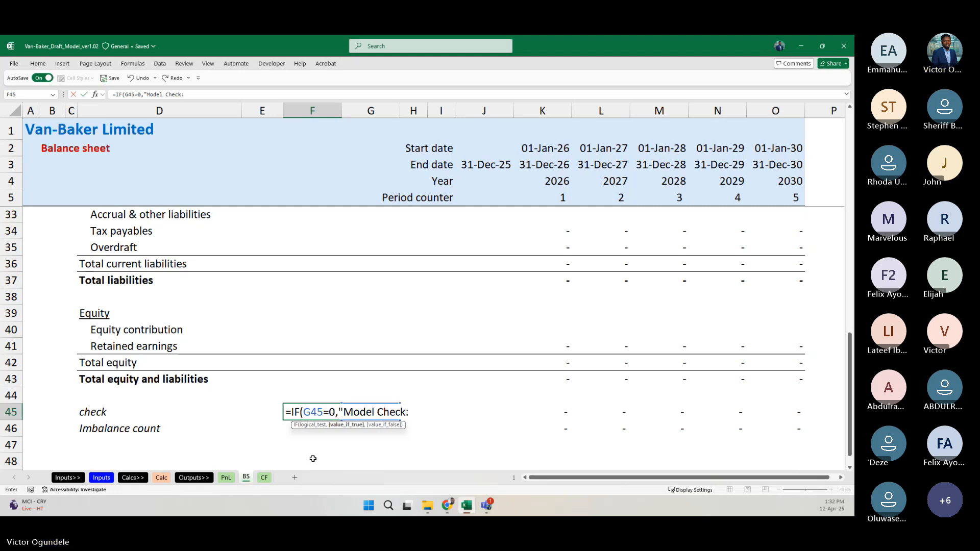
pyautogui.write(': OKA')
pyautogui.press('BackSpace')
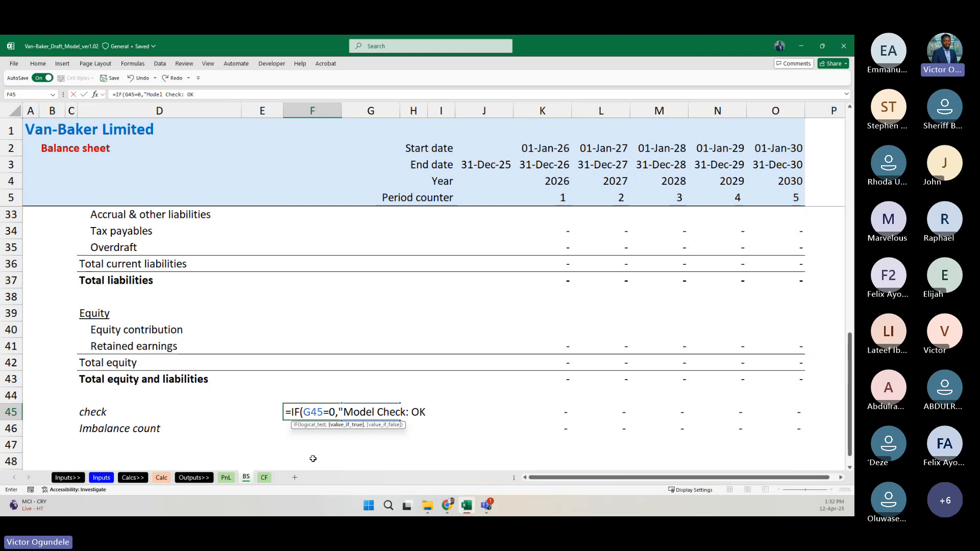
pyautogui.write('"')
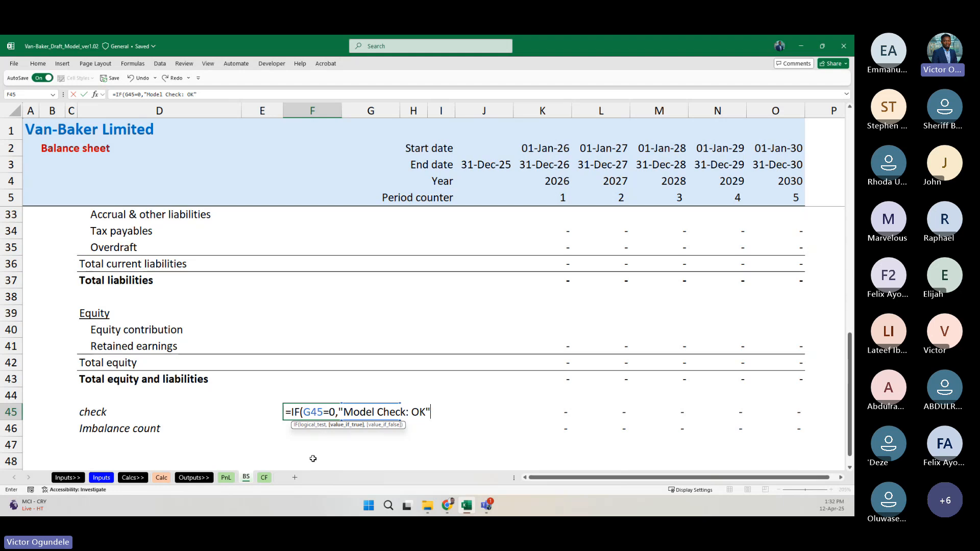
pyautogui.write(',')
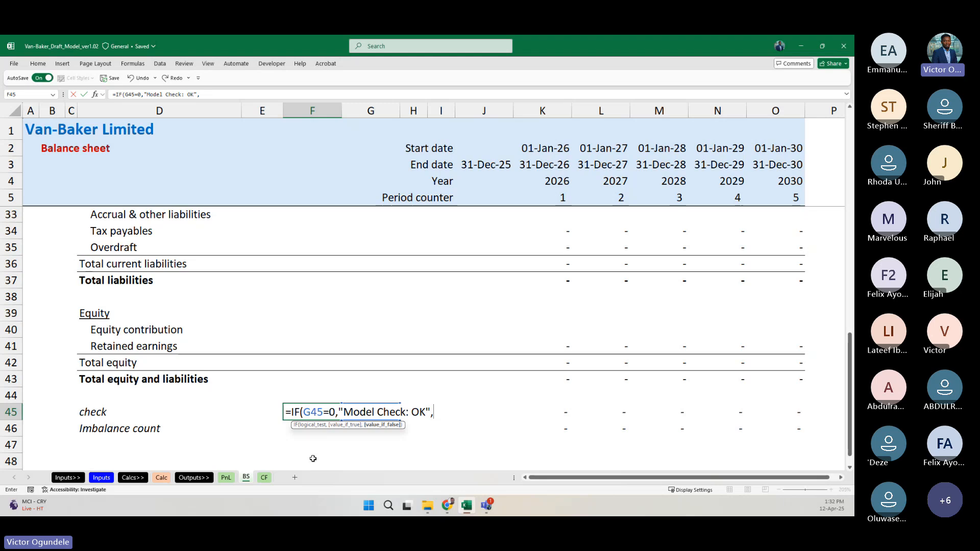
pyautogui.write('"MOde')
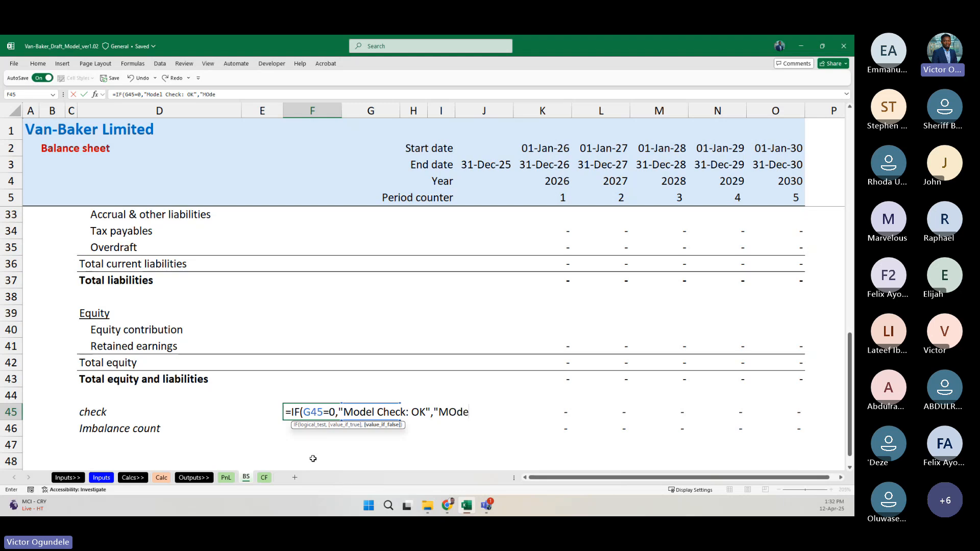
pyautogui.press('BackSpace')
pyautogui.press('BackSpace')
pyautogui.press('BackSpace')
pyautogui.write('odel')
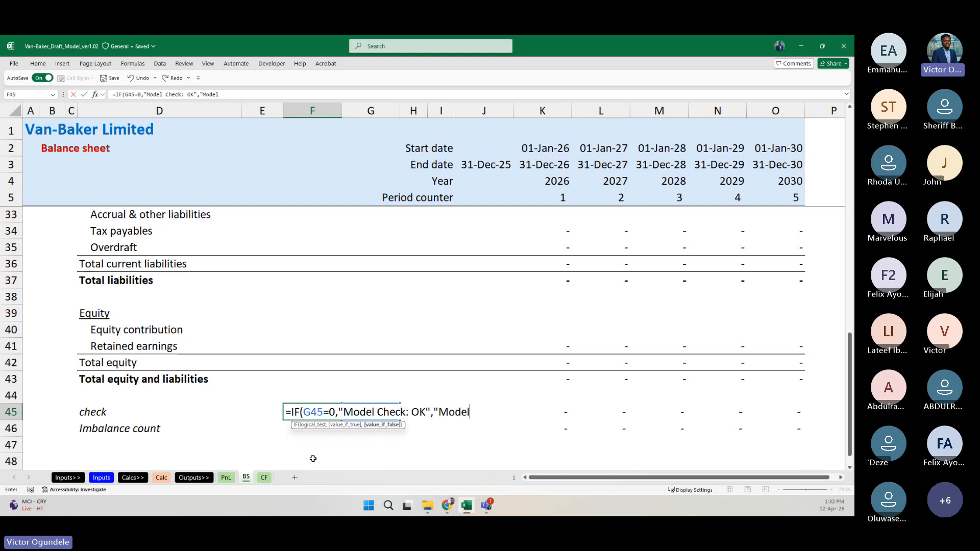
pyautogui.write(' Error")')
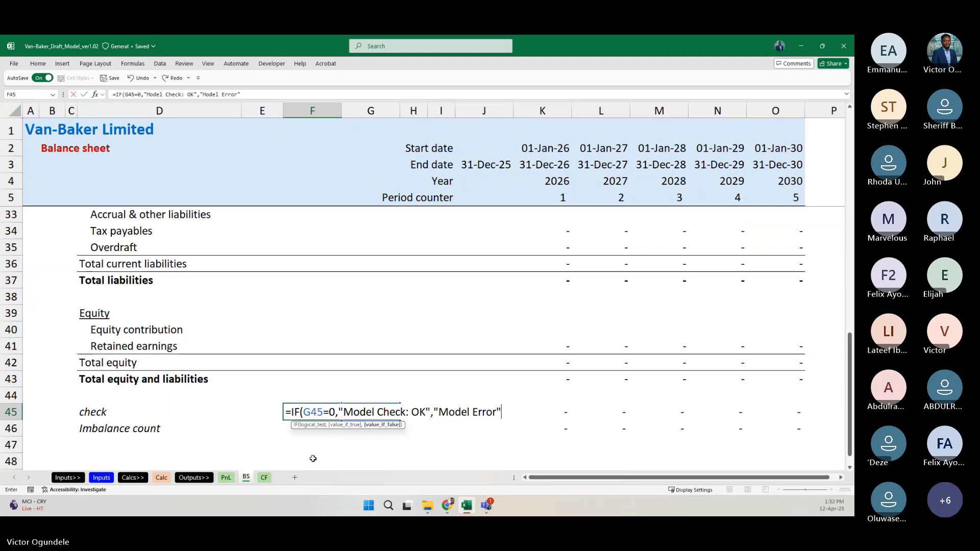
pyautogui.hotkey('ctrl', 'Return')
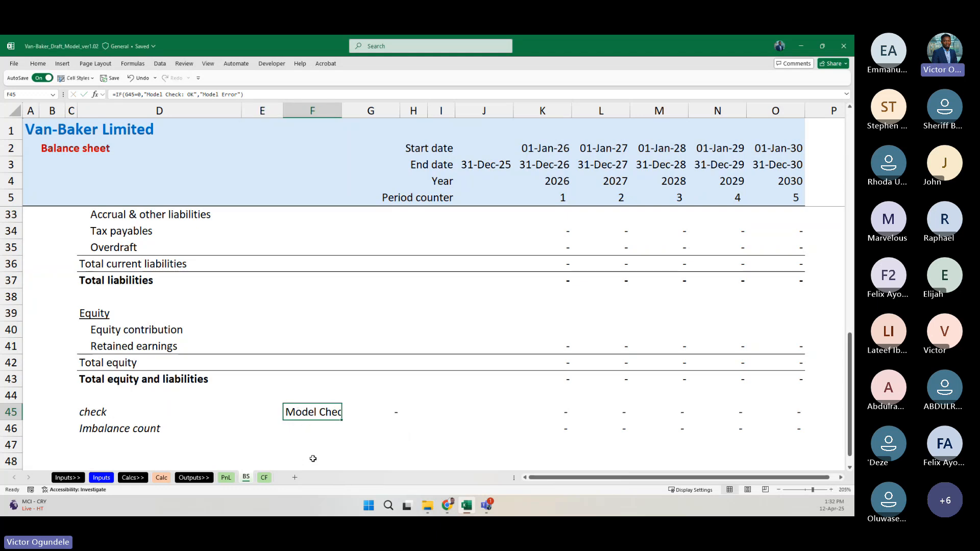
# Step: Move the model status formula from F45 to E45 in the balance sheet's check row
pyautogui.press('Left')
pyautogui.press('Right')
pyautogui.press('Left')
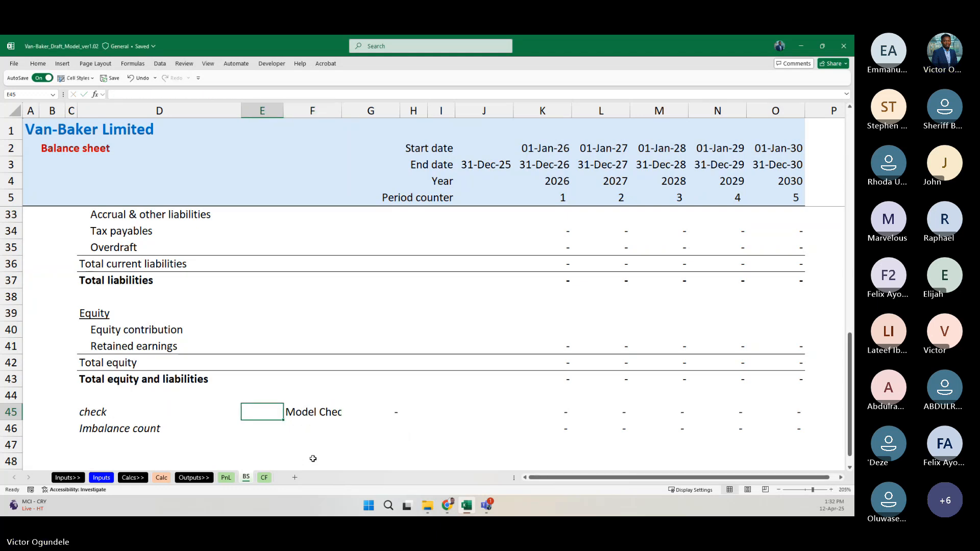
pyautogui.press('Right')
pyautogui.hotkey('ctrl', 'x')
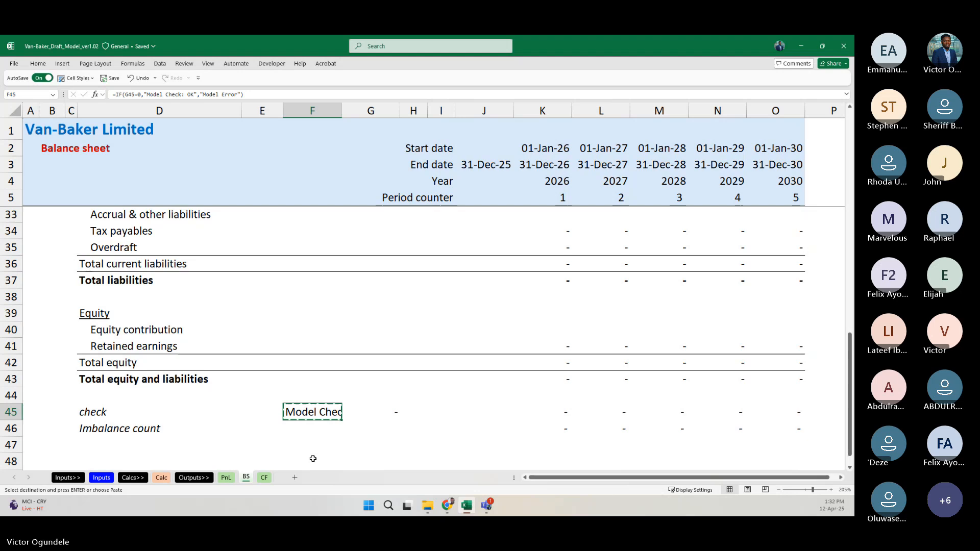
pyautogui.press('Left')
pyautogui.hotkey('ctrl', 'v')
pyautogui.press('Right')
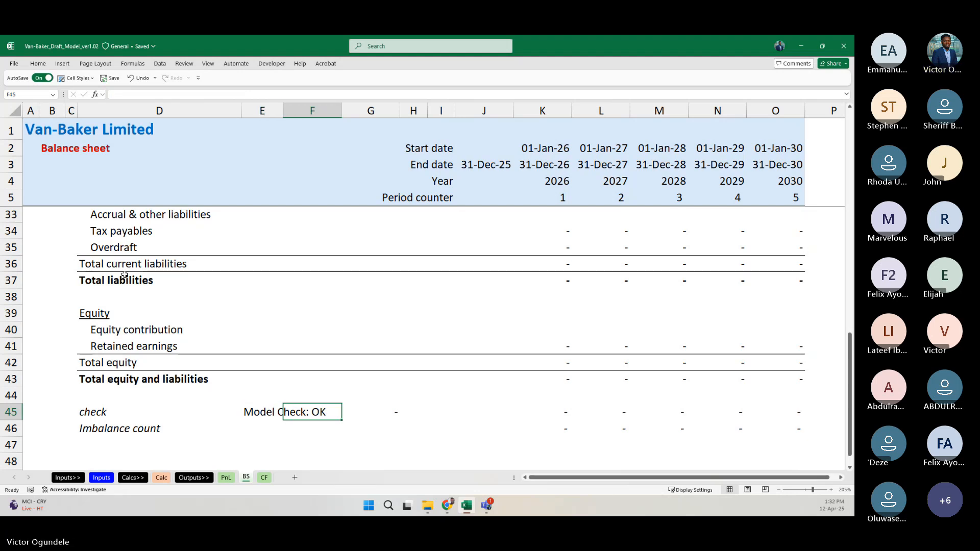
pyautogui.press('Left')
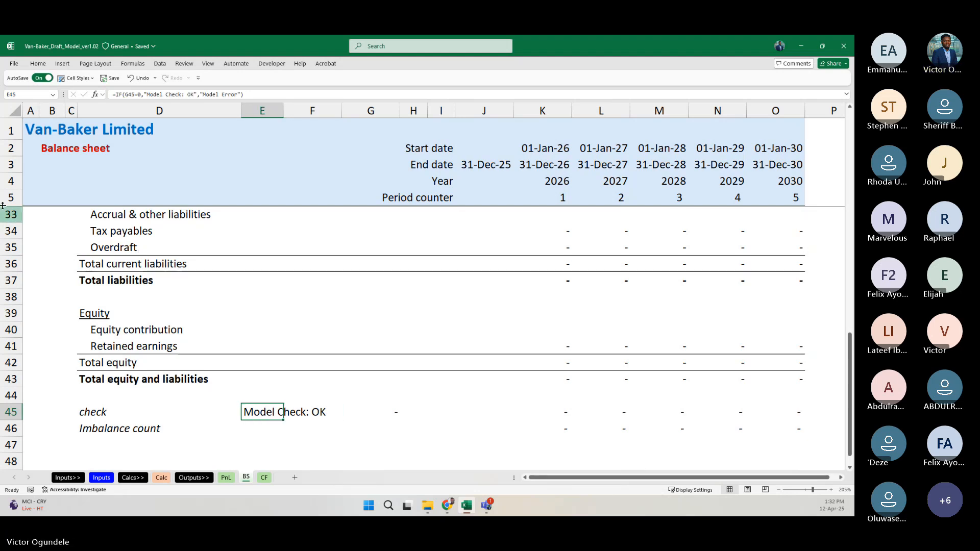
# Step: Link A4 in the balance sheet header to the model status with =E45
pyautogui.click(32, 181)
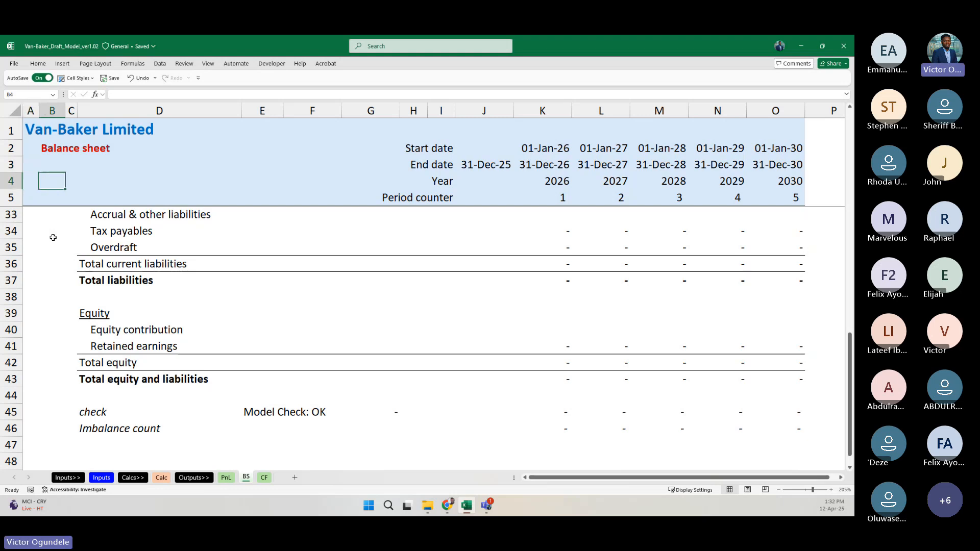
pyautogui.write('=')
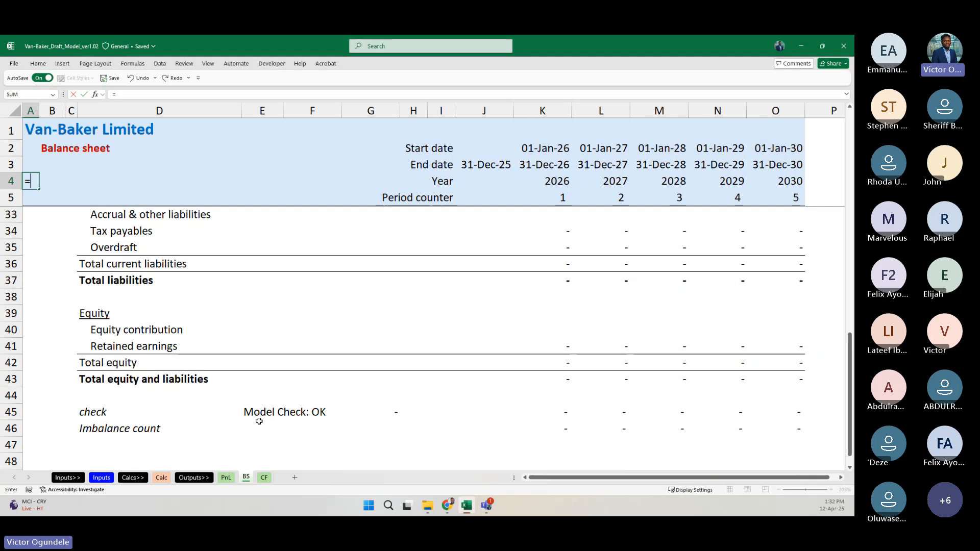
pyautogui.click(251, 411)
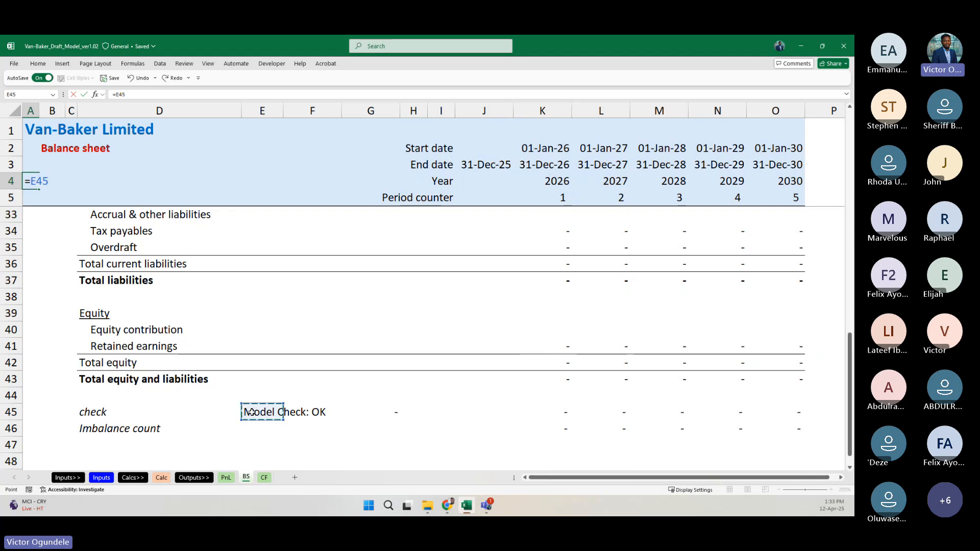
pyautogui.hotkey('ctrl', 'Return')
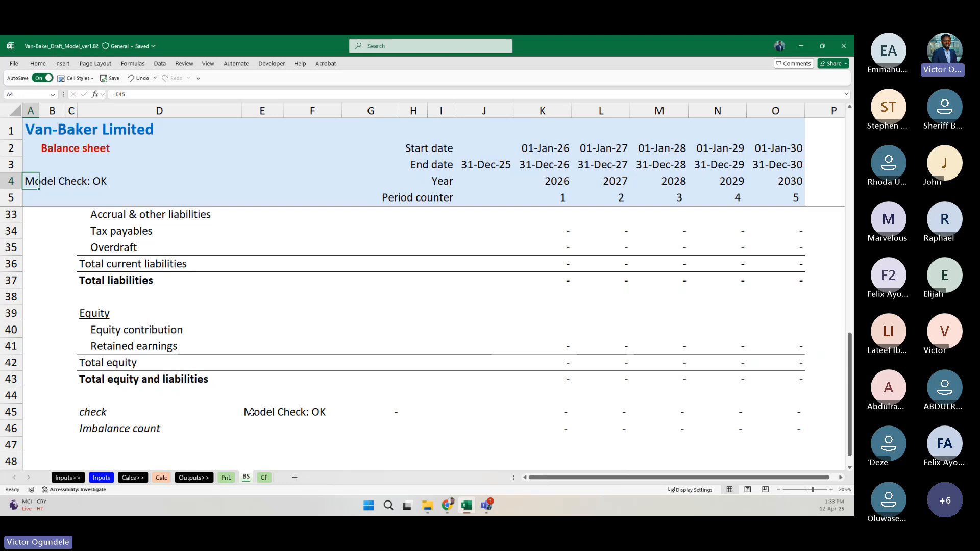
# Step: Enter =BS!$E$45 in A4 of the cash flow header and bold the model status in the cash flow and balance sheet headers
pyautogui.hotkey('ctrl', 'pagedown')
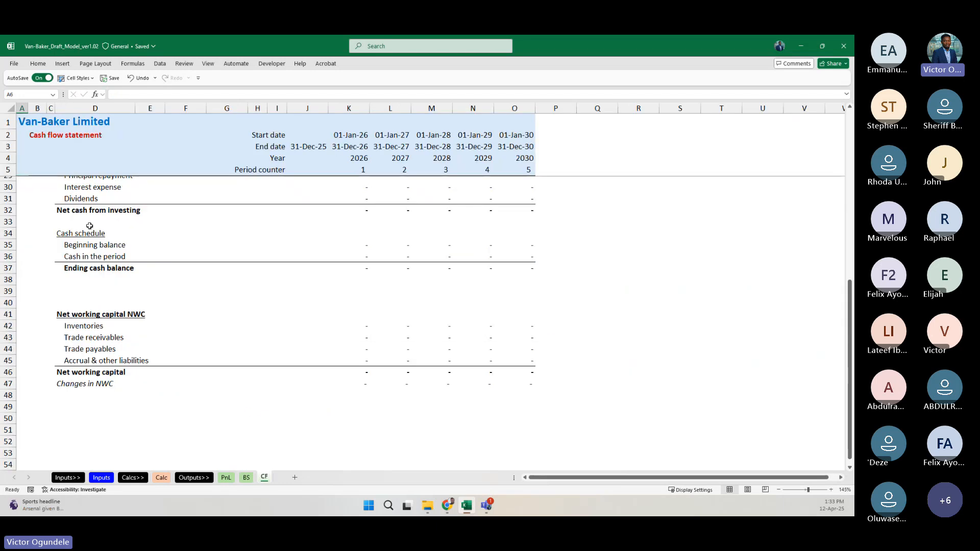
pyautogui.click(21, 161)
pyautogui.write('=')
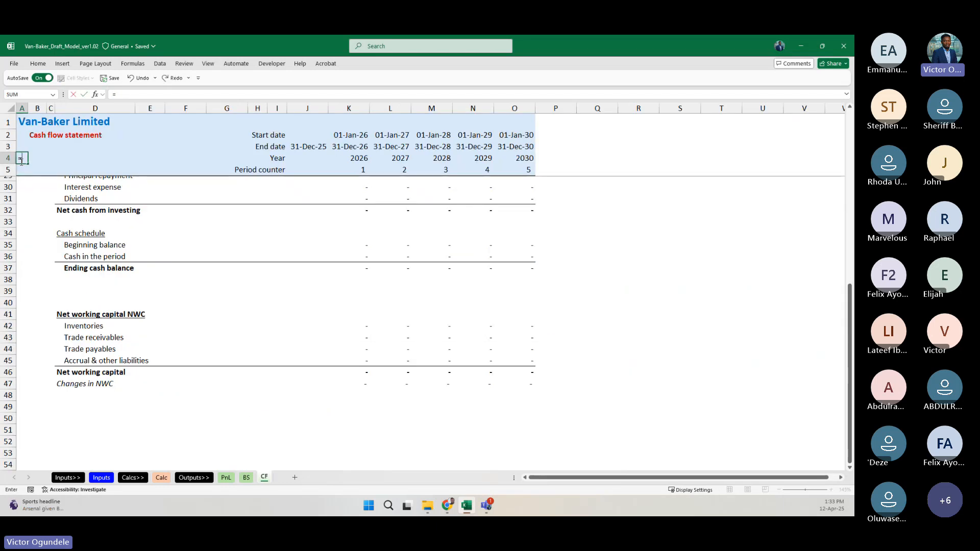
pyautogui.hotkey('ctrl', 'pageup')
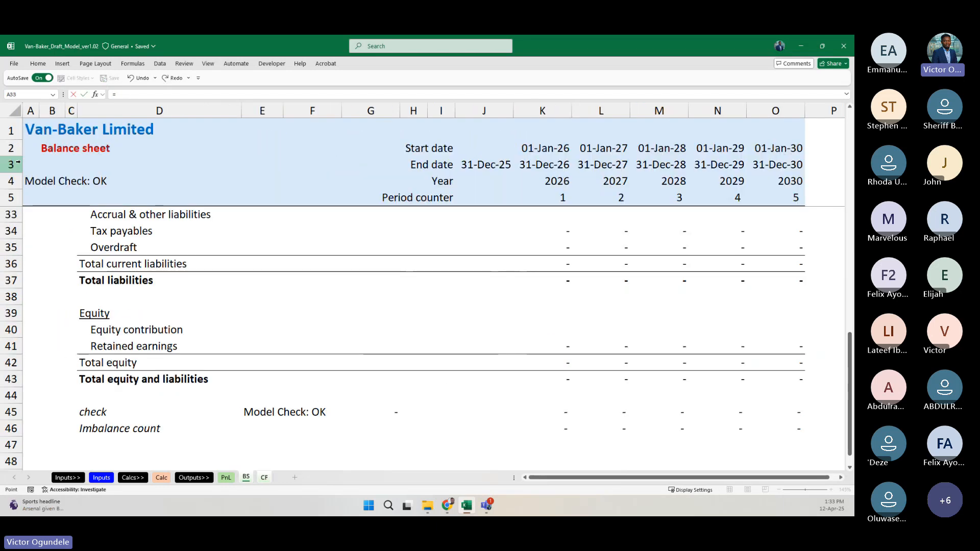
pyautogui.click(254, 410)
pyautogui.press('F4')
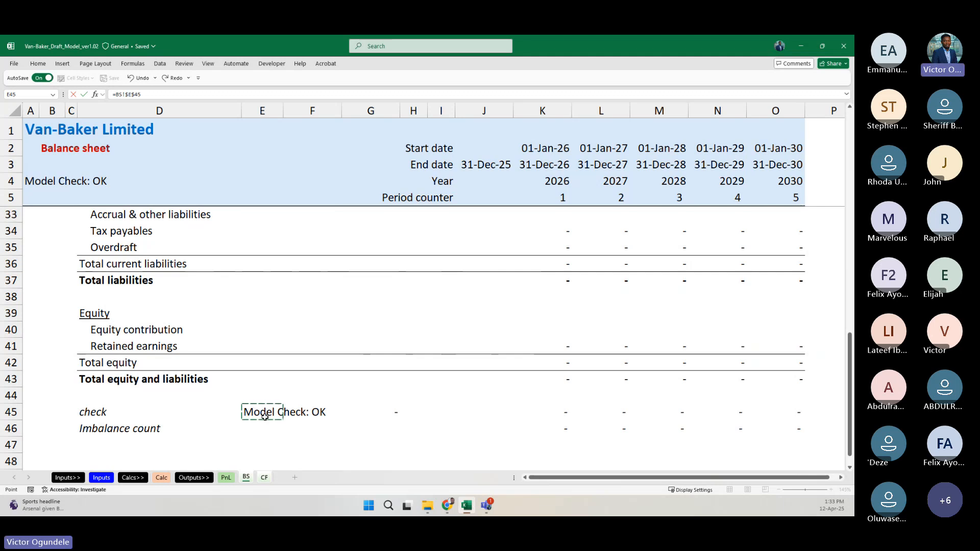
pyautogui.hotkey('ctrl', 'Return')
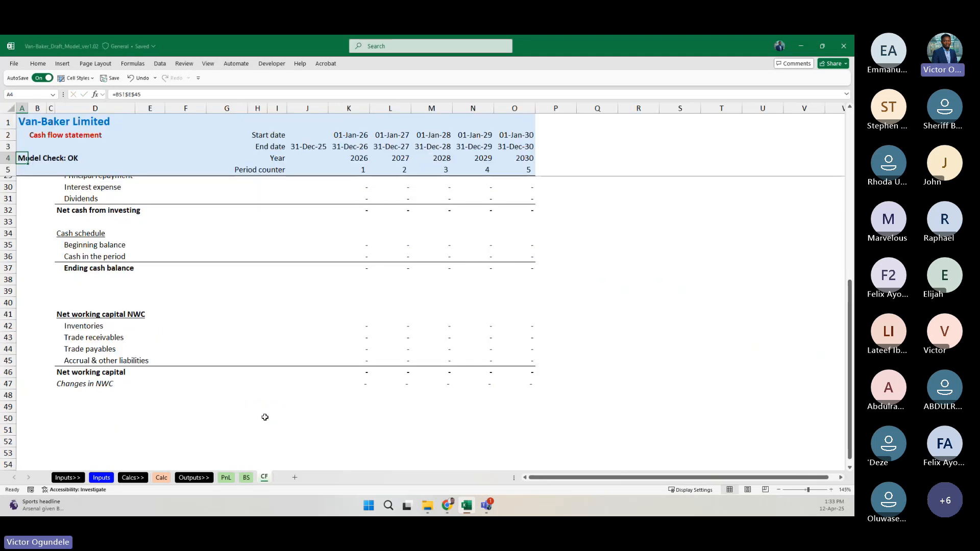
pyautogui.hotkey('ctrl', 'pageup')
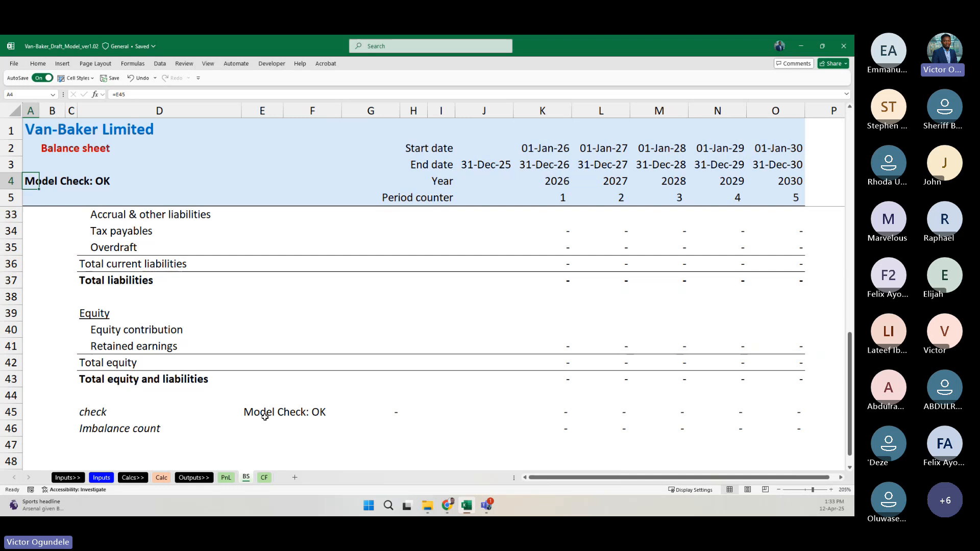
pyautogui.hotkey('ctrl', 'pagedown')
# Step: Copy the cash flow sheet's linked model status into A4 of the PnL and Calc sheet headers
pyautogui.hotkey('ctrl', 'c')
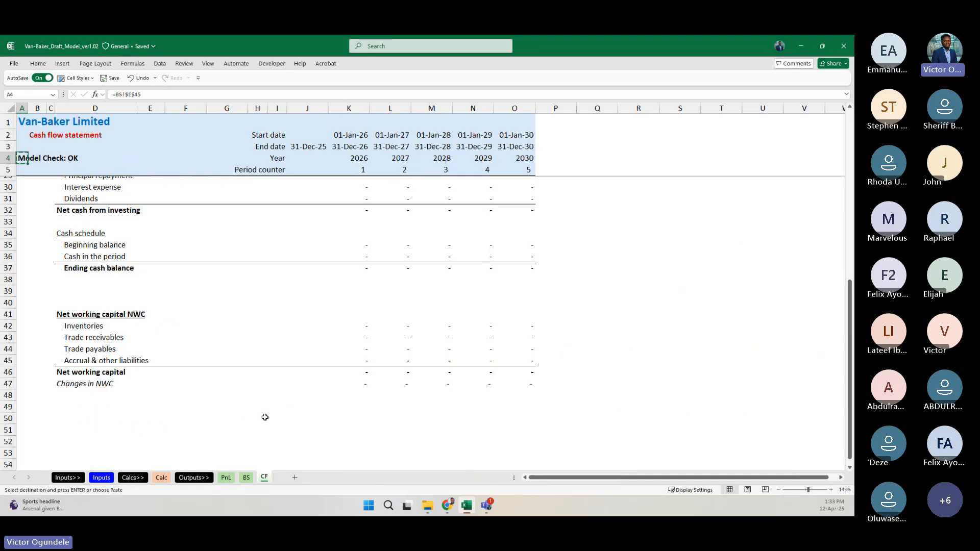
pyautogui.hotkey('ctrl', 'pageup')
pyautogui.hotkey('ctrl', 'pageup')
pyautogui.hotkey('ctrl', 'pageup')
pyautogui.hotkey('ctrl', 'pageup')
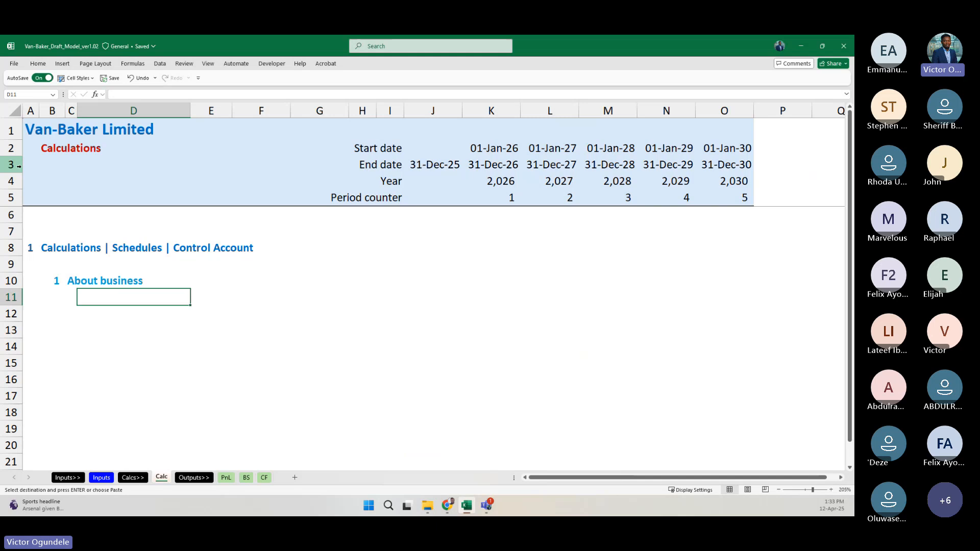
pyautogui.click(25, 172)
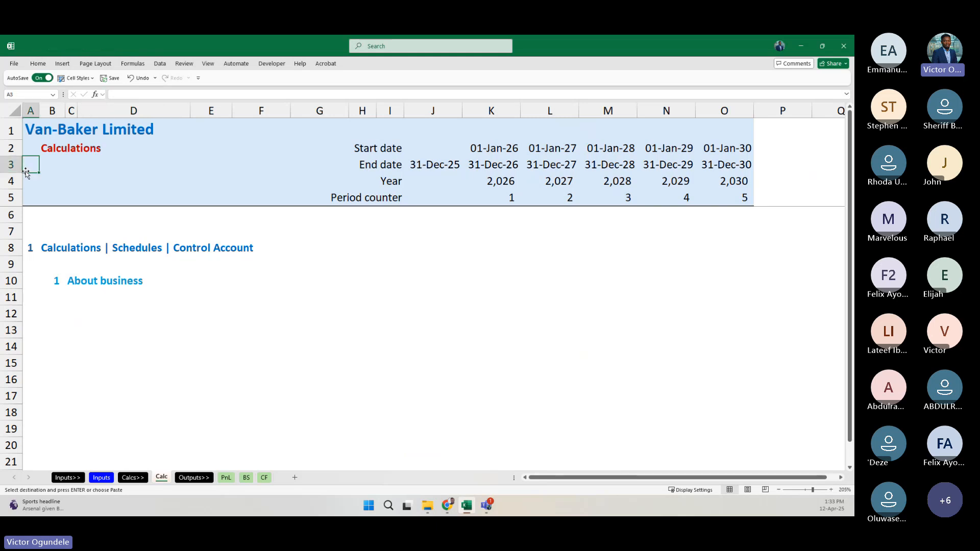
pyautogui.click(27, 175)
pyautogui.hotkey('ctrl', 'v')
# Step: Paste the linked model status into A4 of the Inputs sheet header
pyautogui.hotkey('ctrl', 'pageup')
pyautogui.hotkey('ctrl', 'pageup')
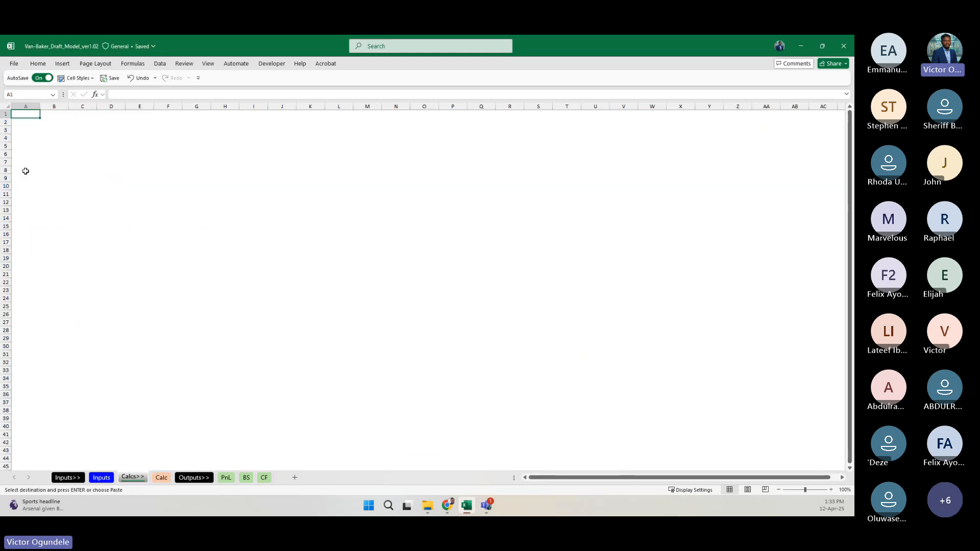
pyautogui.hotkey('ctrl', 'v')
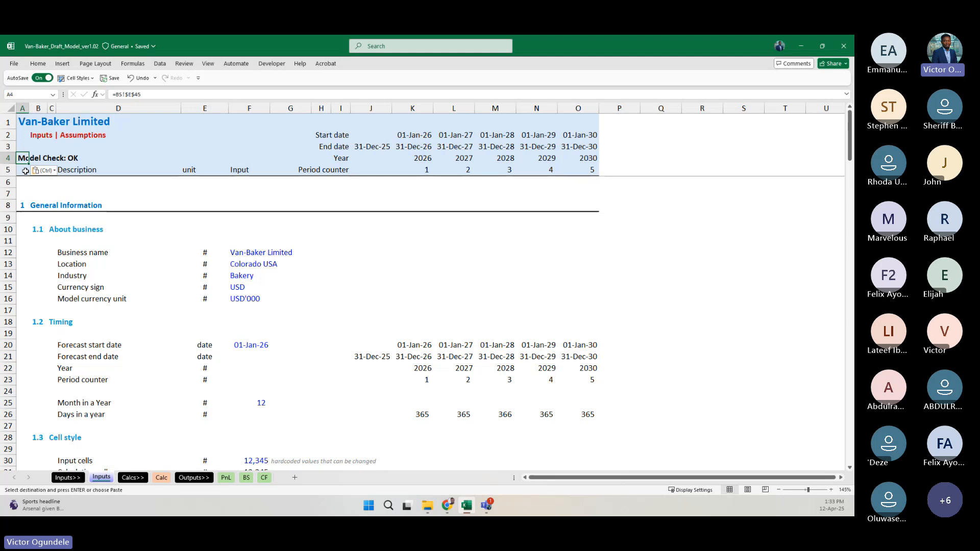
pyautogui.press('Down')
pyautogui.press('Escape')
pyautogui.press('Down')
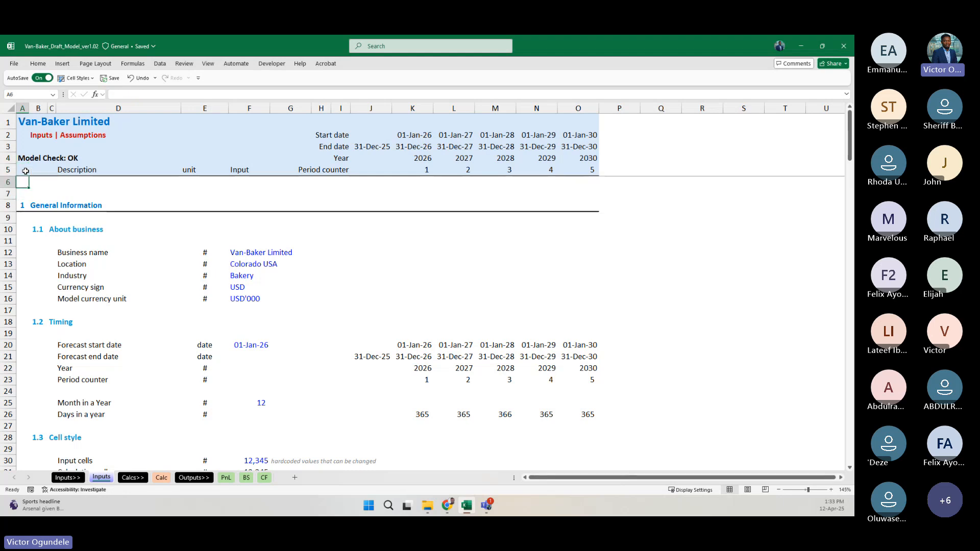
# Step: Review the model status in the headers of the Inputs, Calc, PnL, balance sheet and cash flow sheets
pyautogui.hotkey('ctrl', 'pagedown')
pyautogui.hotkey('ctrl', 'pagedown')
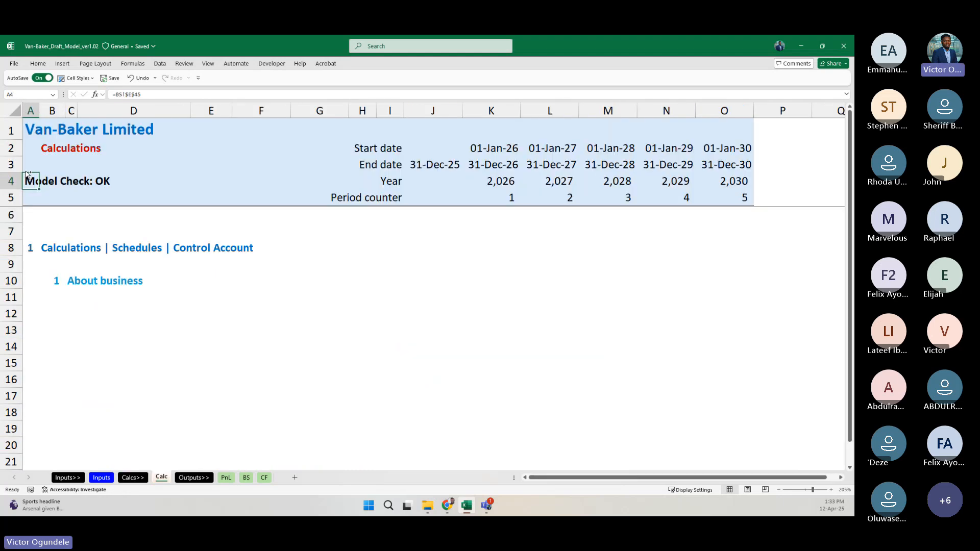
pyautogui.hotkey('ctrl', 'pageup')
pyautogui.hotkey('ctrl', 'pagedown')
pyautogui.hotkey('ctrl', 'pagedown')
pyautogui.hotkey('ctrl', 'pagedown')
pyautogui.hotkey('ctrl', 'pageup')
pyautogui.hotkey('ctrl', 'pageup')
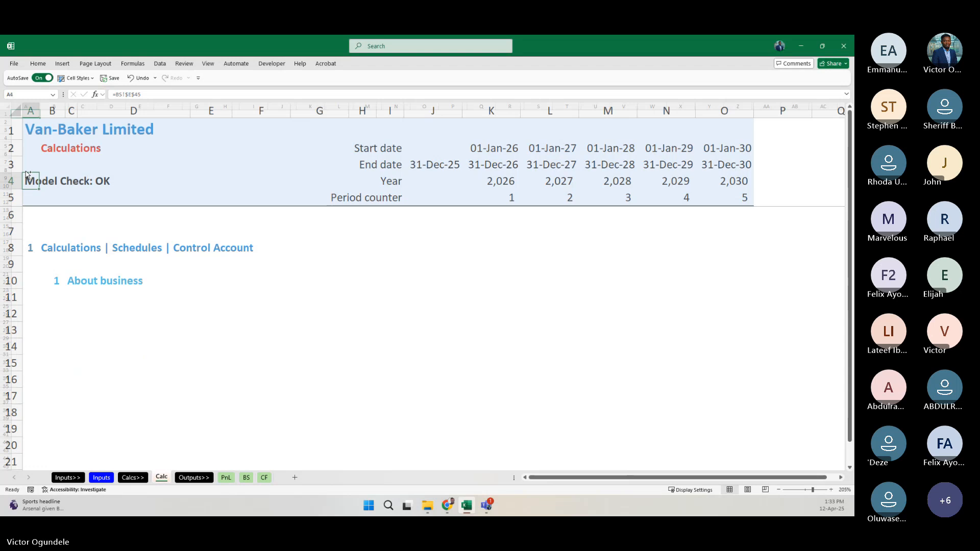
pyautogui.hotkey('ctrl', 'pageup')
pyautogui.hotkey('ctrl', 'pageup')
pyautogui.hotkey('ctrl', 'pagedown')
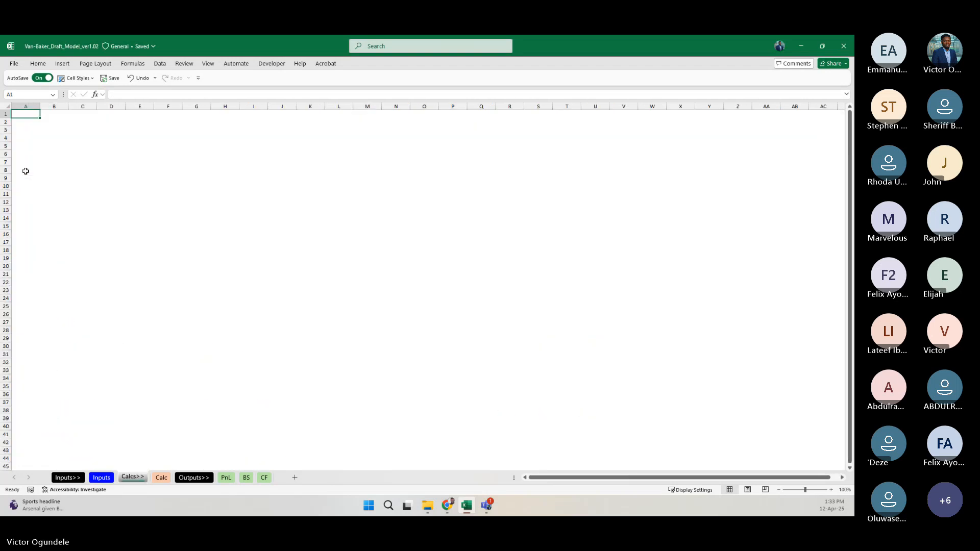
pyautogui.hotkey('ctrl', 'pagedown')
pyautogui.hotkey('ctrl', 'pagedown')
pyautogui.hotkey('ctrl', 'pagedown')
pyautogui.hotkey('ctrl', 'pagedown')
pyautogui.hotkey('ctrl', 'pagedown')
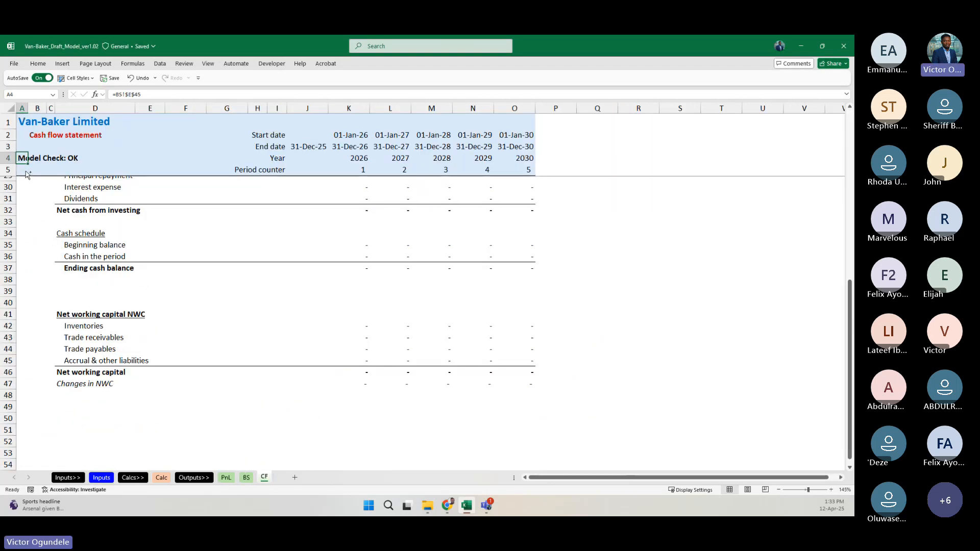
pyautogui.hotkey('ctrl', 'pageup')
pyautogui.hotkey('ctrl', 'pageup')
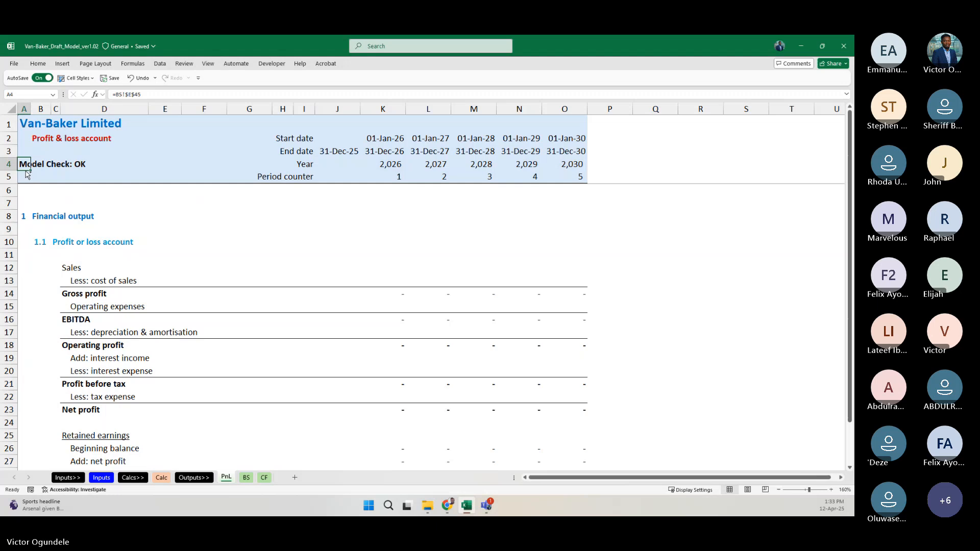
pyautogui.scroll(-1, 27, 174)
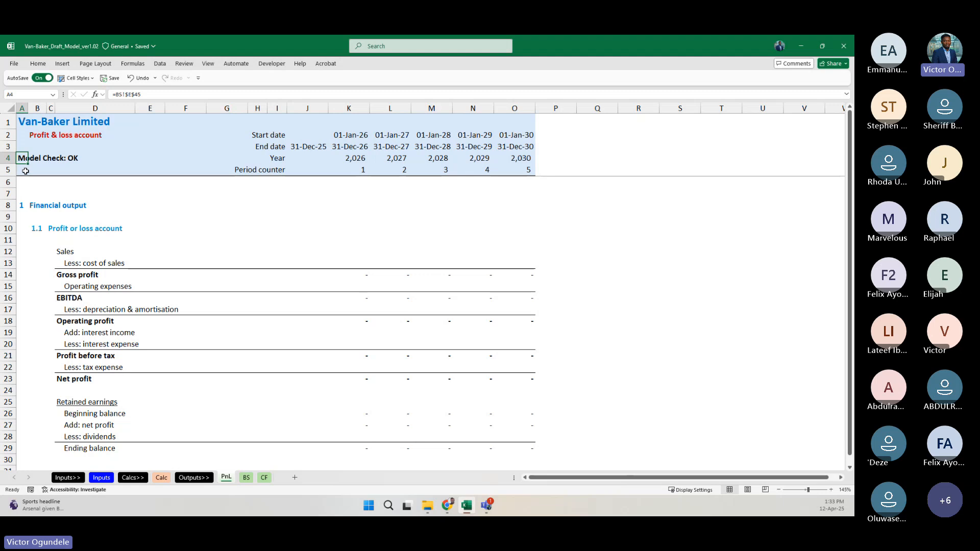
pyautogui.hotkey('alt', 'Tab')
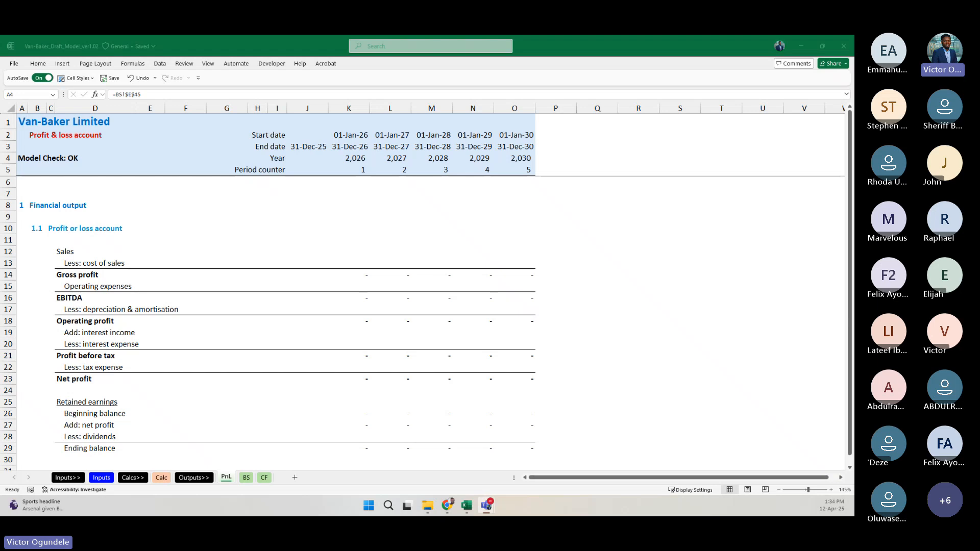
pyautogui.hotkey('alt', 'Tab')
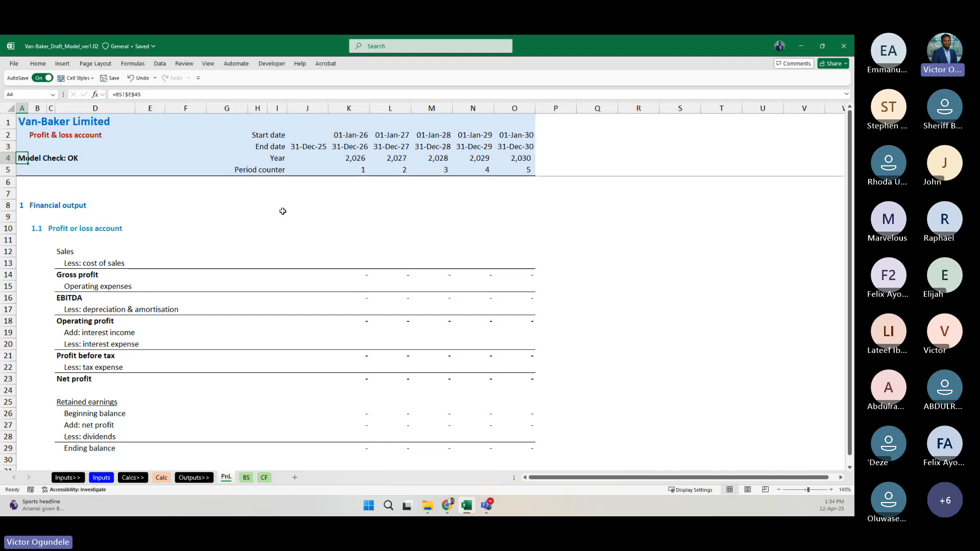
pyautogui.click(240, 193)
pyautogui.press('Home')
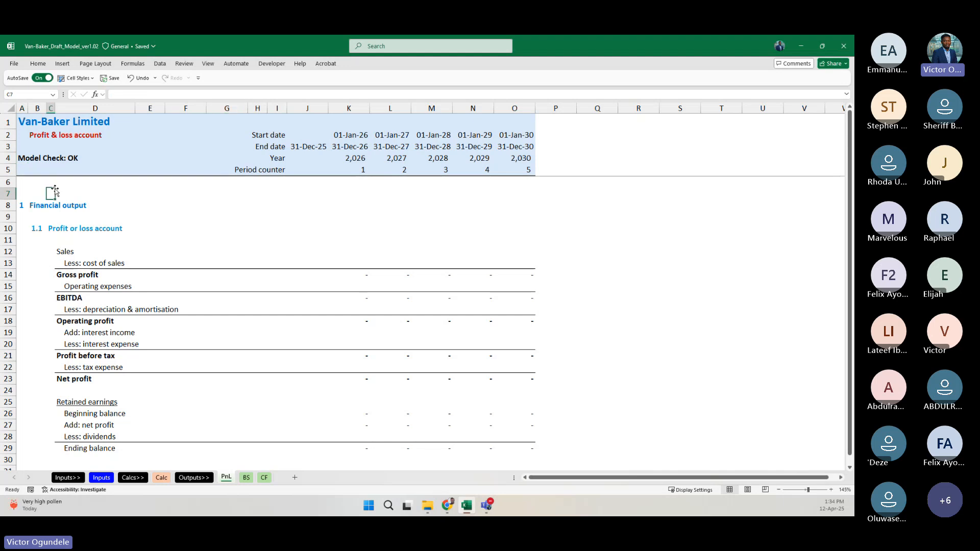
pyautogui.hotkey('ctrl', 'Up')
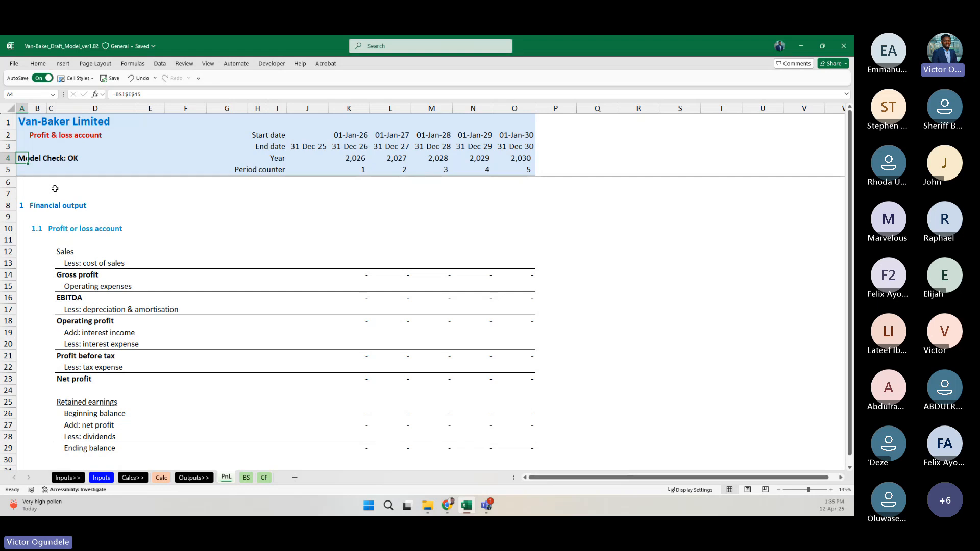
# Step: Italicize the model status in E45 of the balance sheet and inspect its IF formula
pyautogui.click(247, 477)
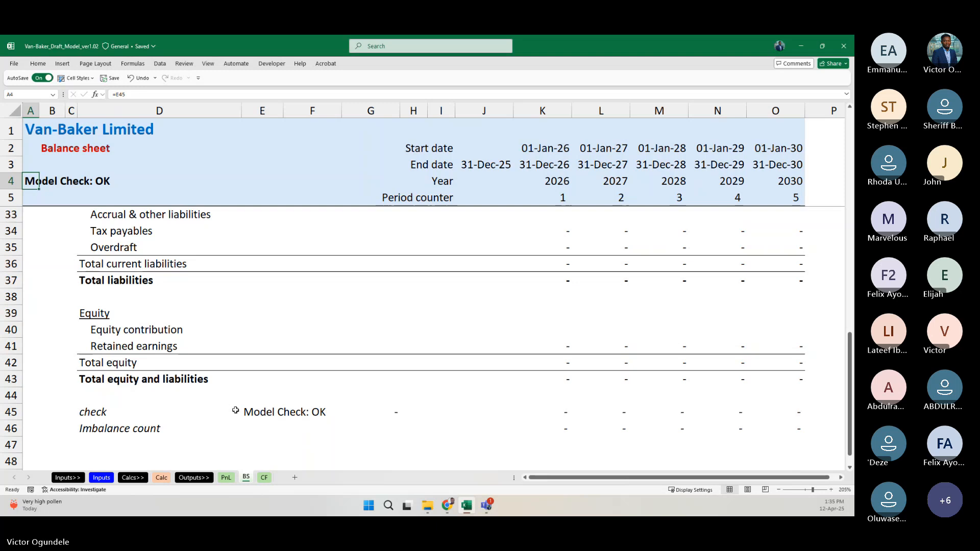
pyautogui.click(247, 411)
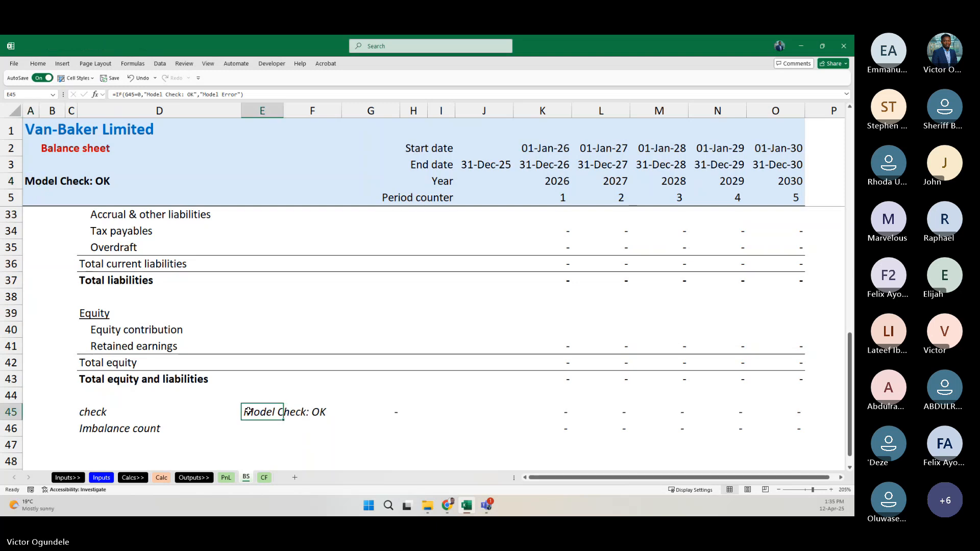
pyautogui.scroll(-2, 247, 412)
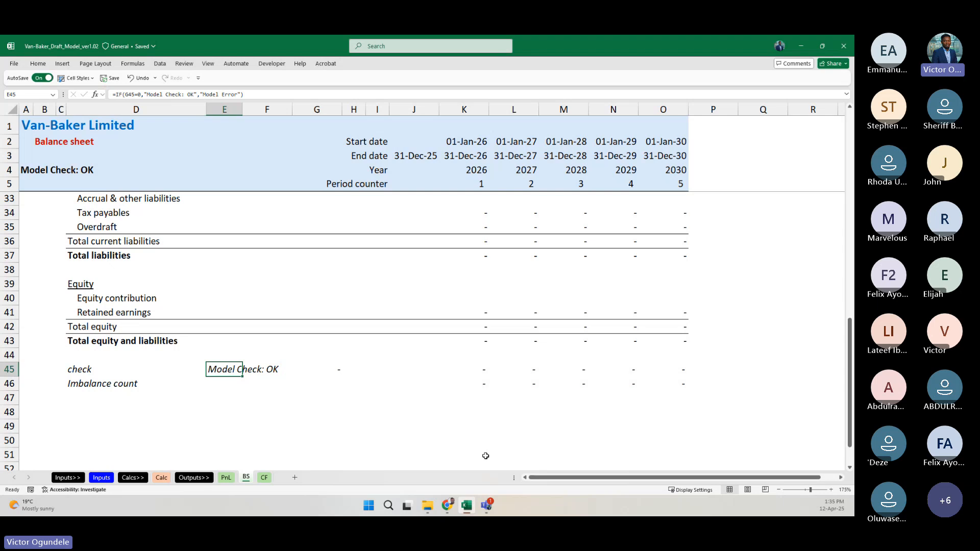
pyautogui.press('F2')
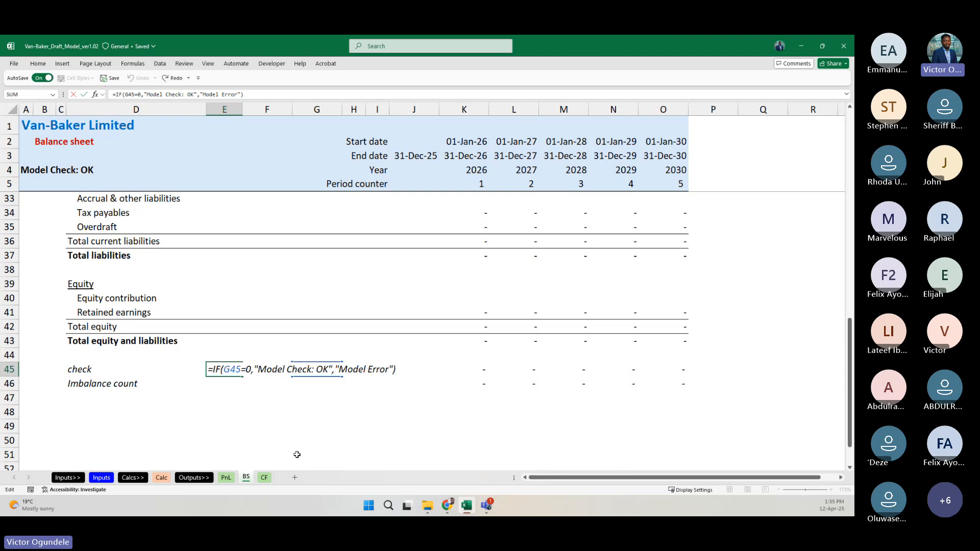
pyautogui.press('Escape')
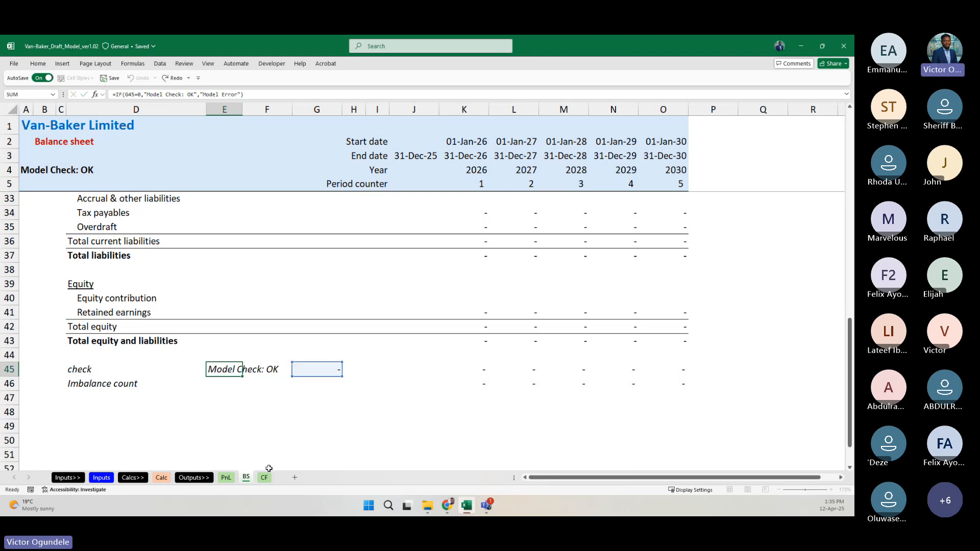
# Step: Examine the formulas behind the balance sheet's check total in G45 and the model check message in E45
pyautogui.click(330, 372)
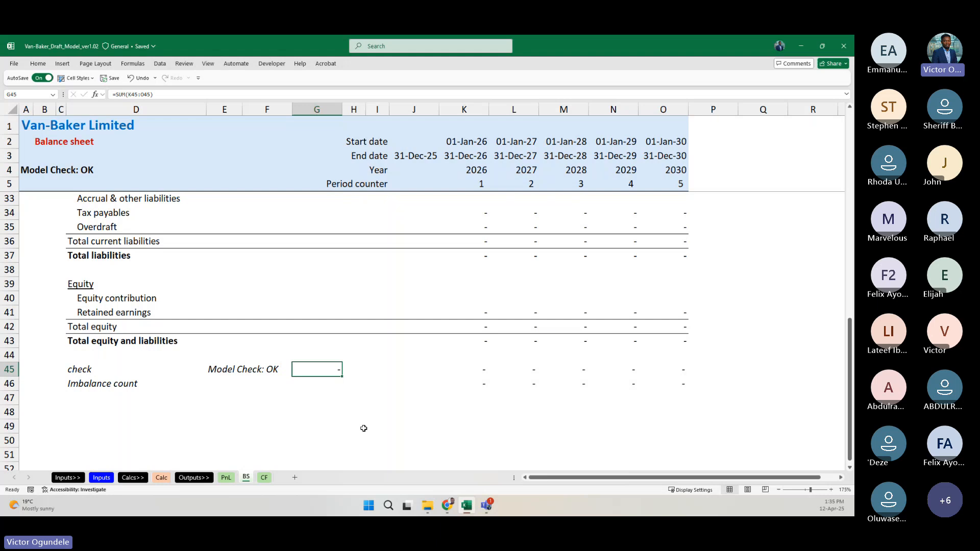
pyautogui.press('F2')
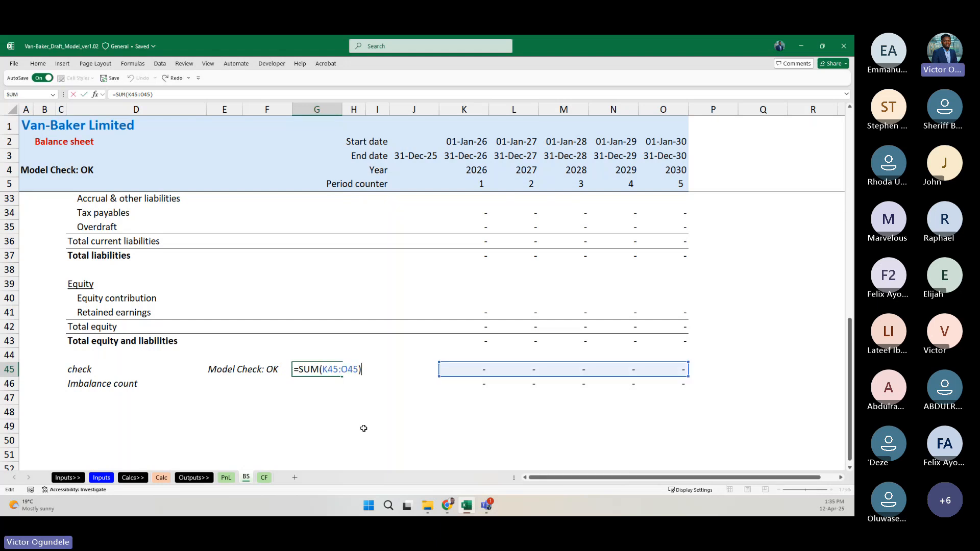
pyautogui.press('Escape')
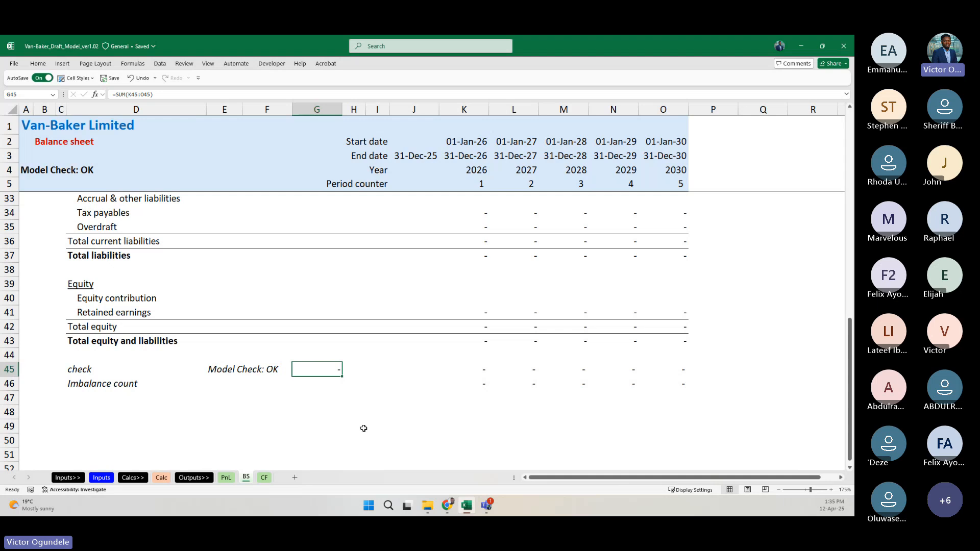
pyautogui.press('Left')
pyautogui.press('Right')
pyautogui.press('Left')
pyautogui.press('Left')
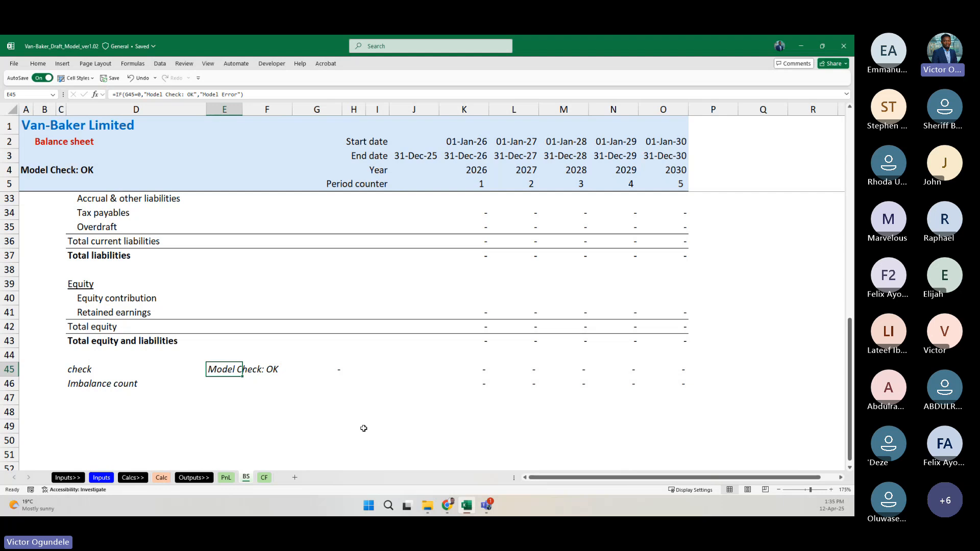
pyautogui.press('F2')
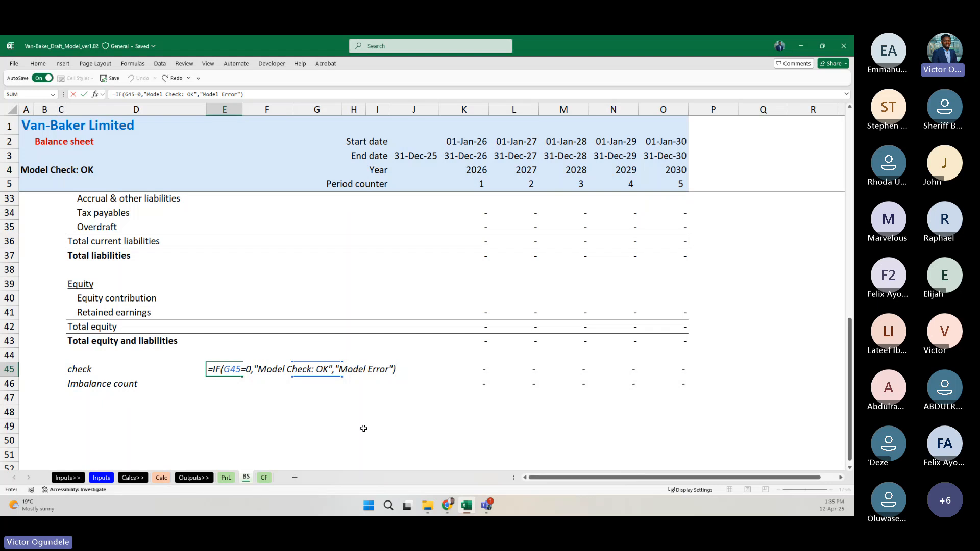
pyautogui.press('Return')
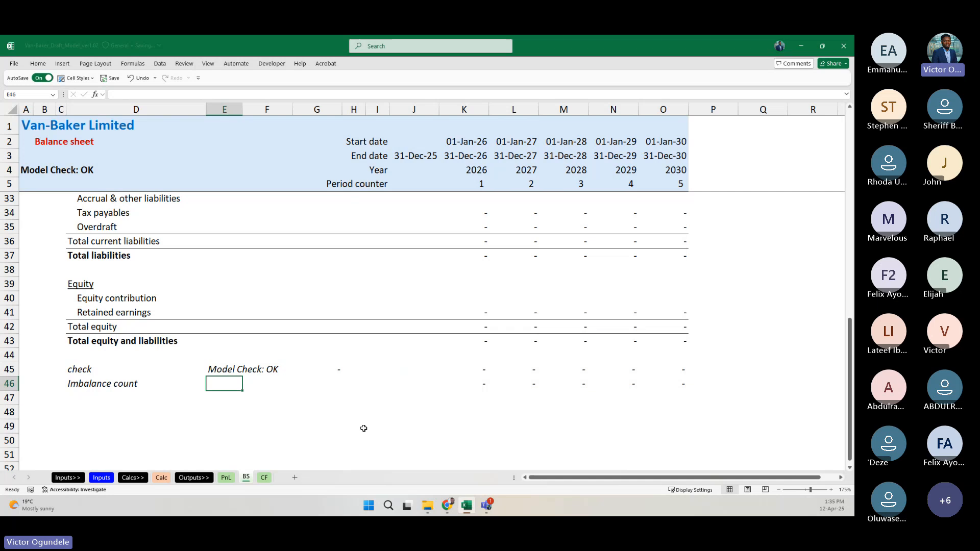
# Step: Review the layouts of the cash flow statement on the CF sheet and the profit or loss account on the PnL sheet
pyautogui.click(264, 478)
pyautogui.click(229, 433)
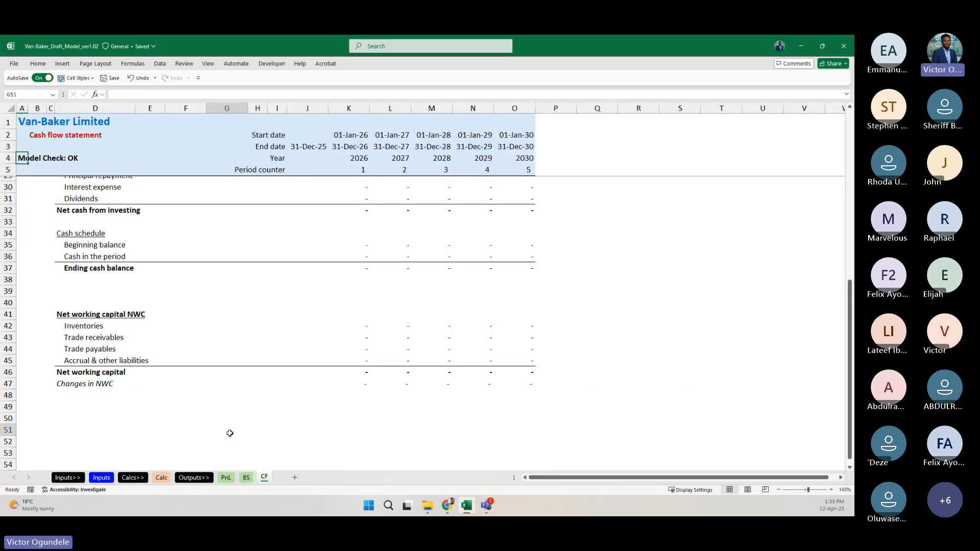
pyautogui.keyDown('ctrl'); pyautogui.scroll(1, 237, 376); pyautogui.keyUp('ctrl')
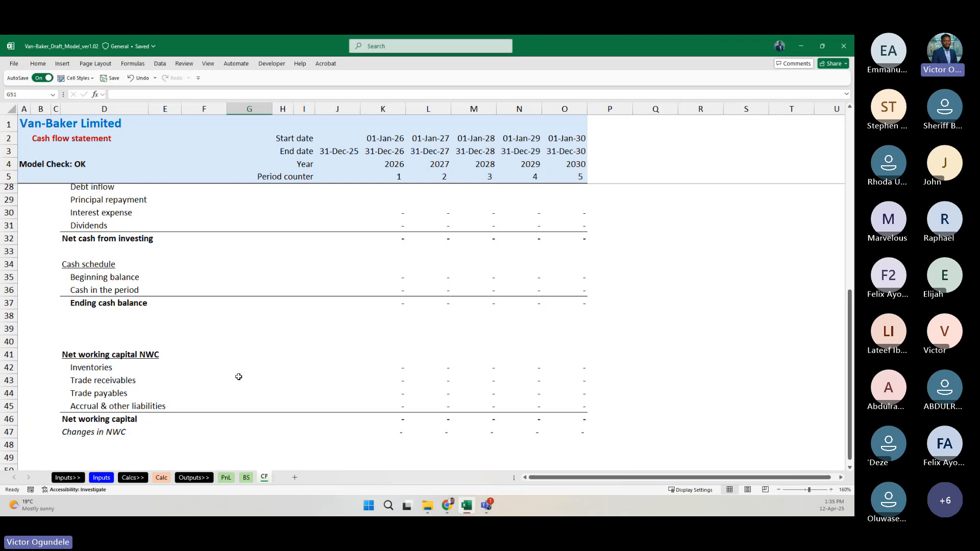
pyautogui.scroll(6, 238, 377)
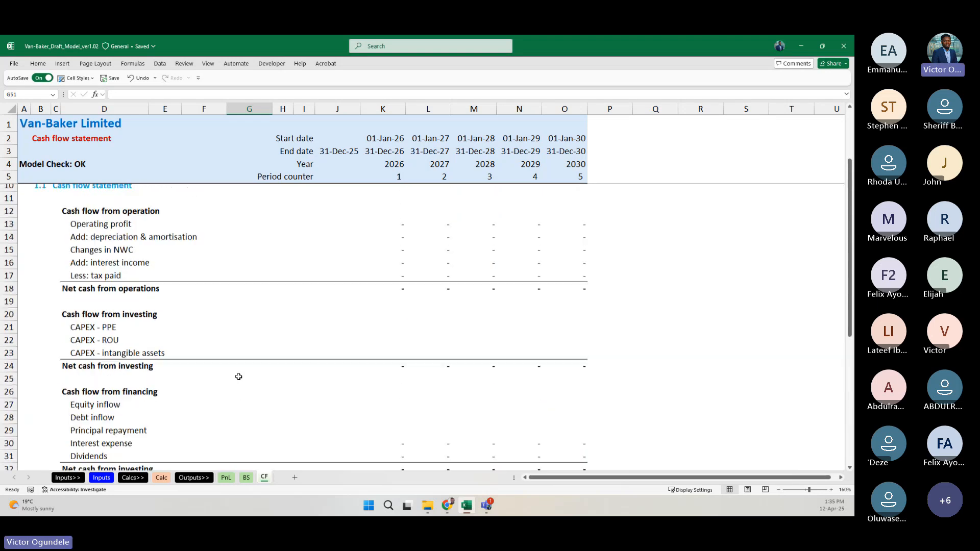
pyautogui.scroll(1, 238, 376)
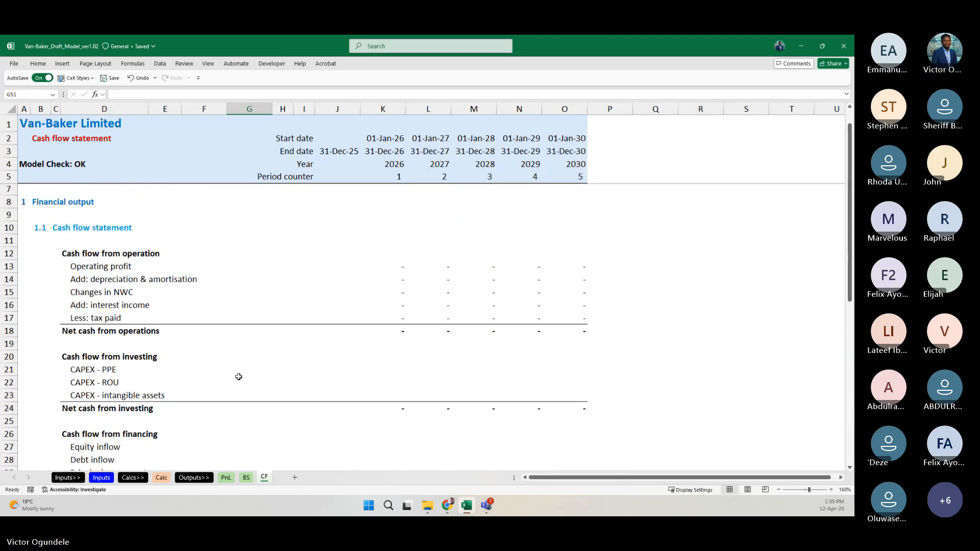
pyautogui.click(228, 479)
pyautogui.scroll(-1, 301, 407)
pyautogui.scroll(1, 301, 406)
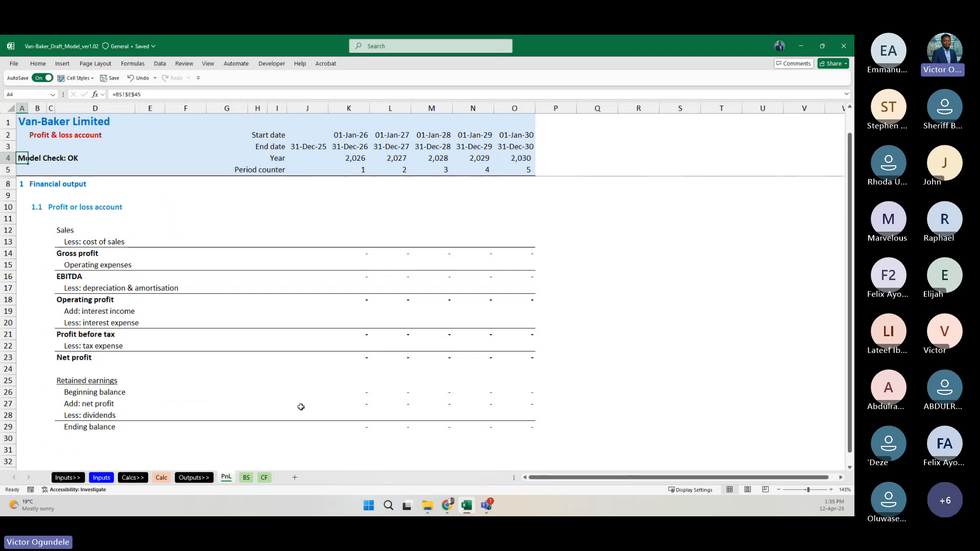
# Step: Examine the profit and loss lines from Sales to Net profit alongside the general and macroeconomic assumptions on the Inputs sheet
pyautogui.click(161, 478)
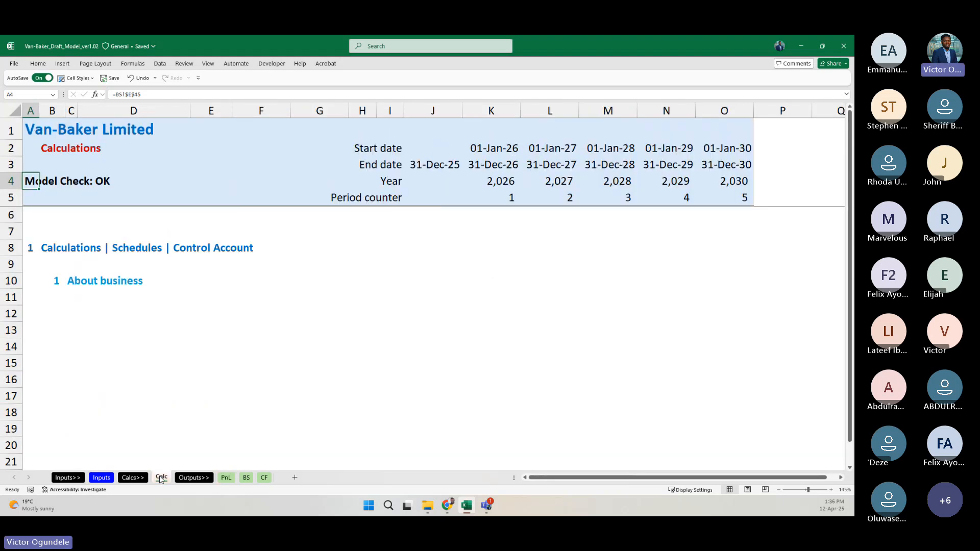
pyautogui.click(226, 478)
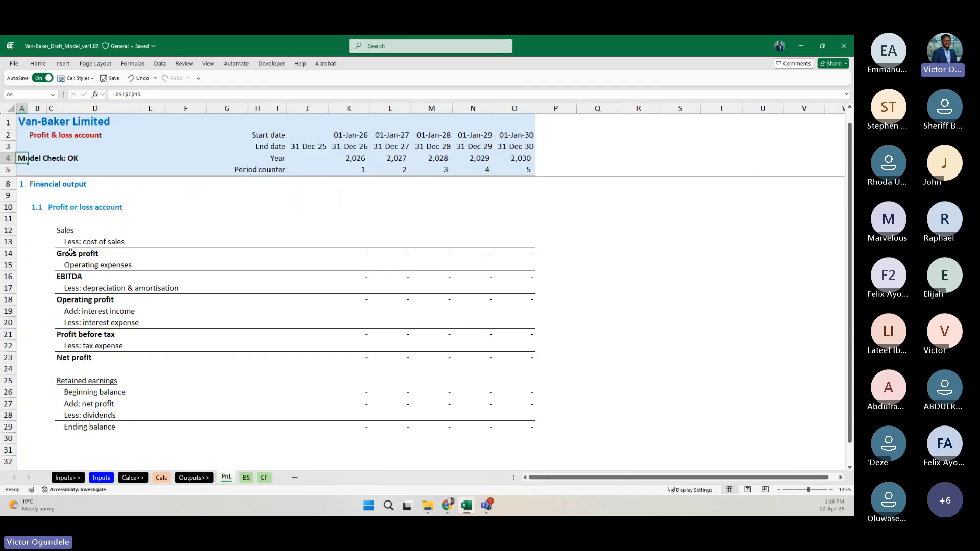
pyautogui.moveTo(64, 227); pyautogui.dragTo(68, 359)
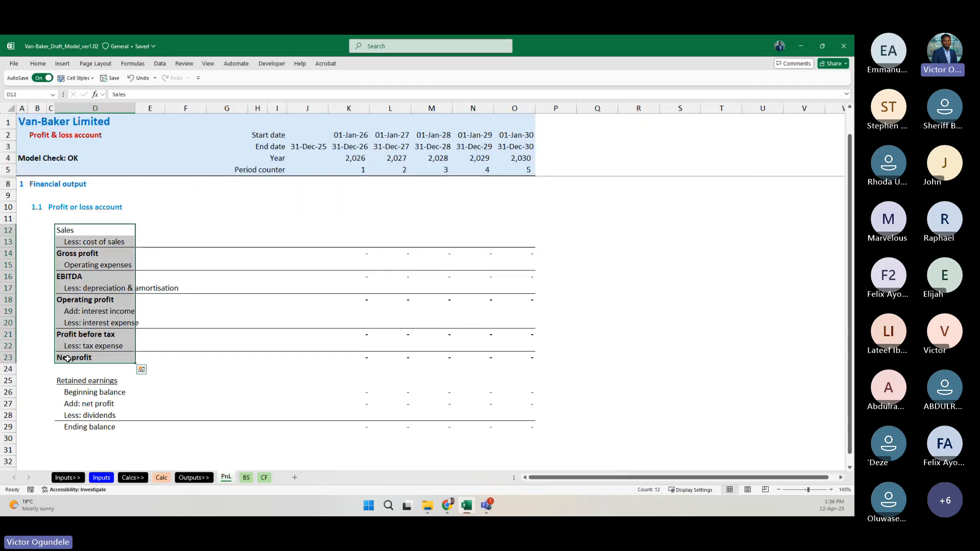
pyautogui.click(202, 232)
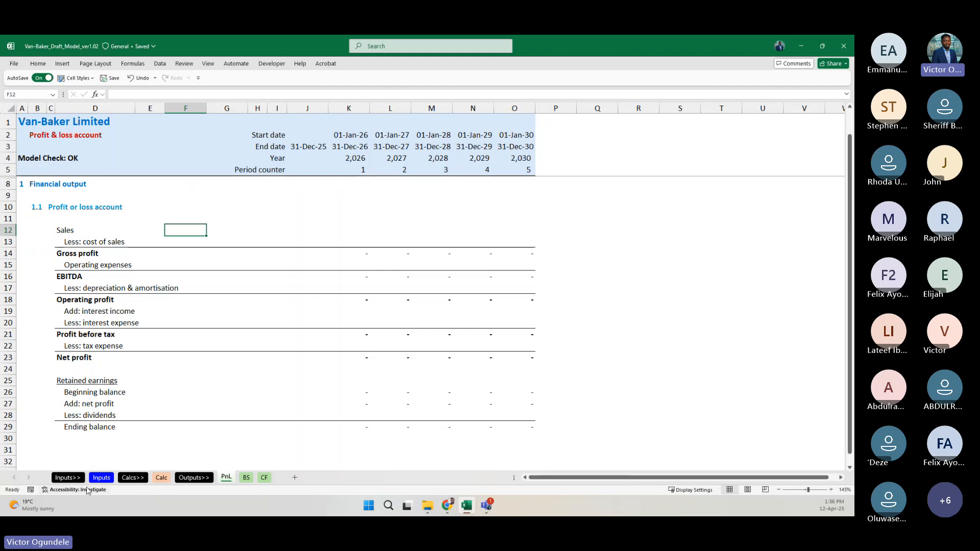
pyautogui.click(101, 478)
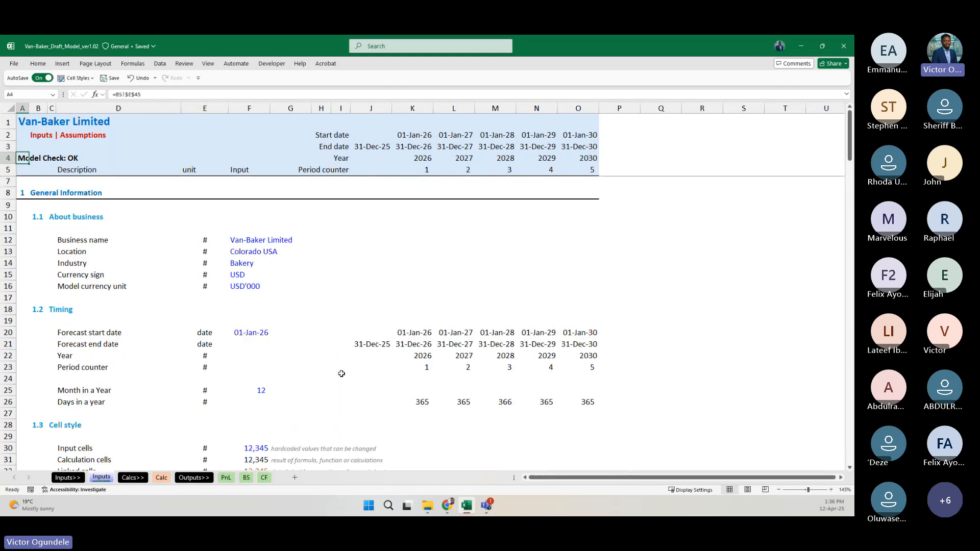
pyautogui.scroll(-8, 341, 373)
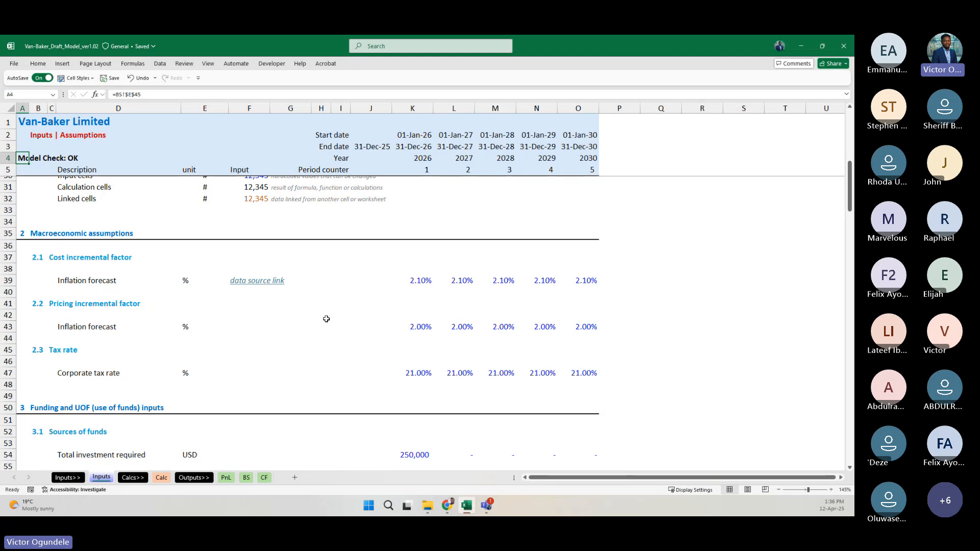
pyautogui.scroll(8, 324, 317)
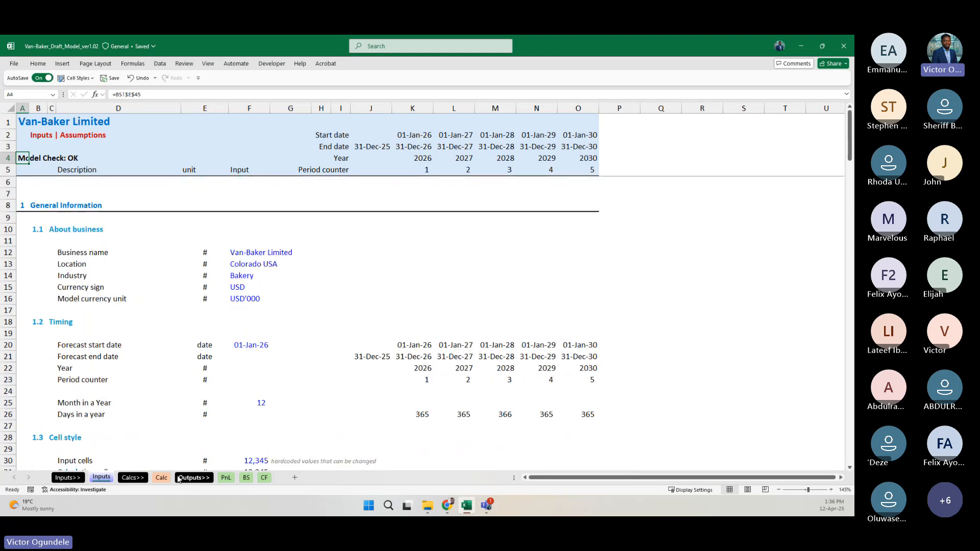
pyautogui.click(226, 477)
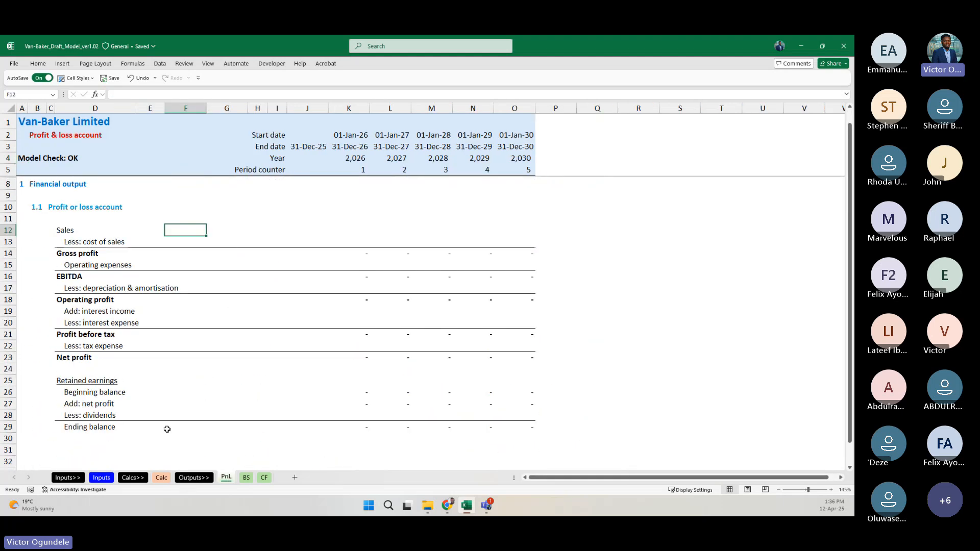
# Step: Change the "About business" section heading in C10 of the Calc sheet to "Revenue"
pyautogui.click(161, 478)
pyautogui.click(59, 282)
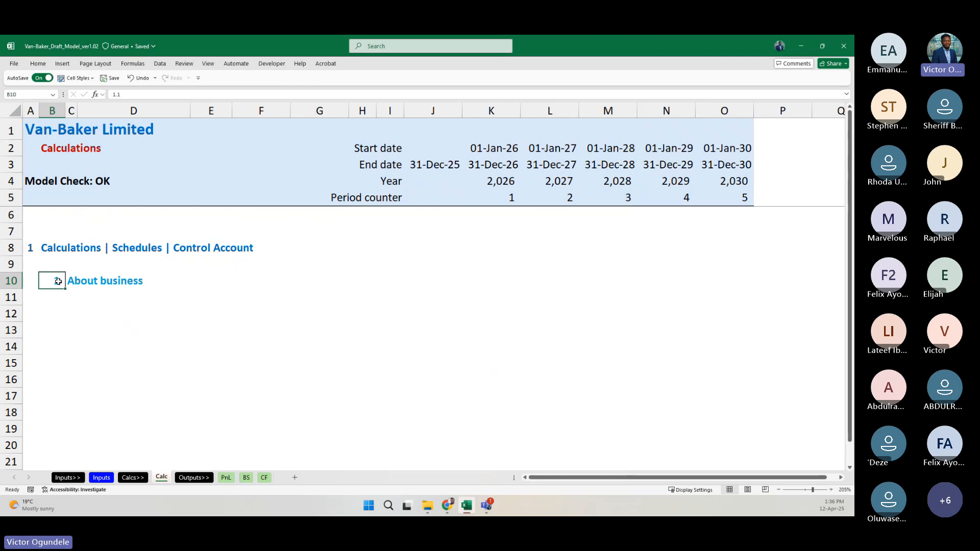
pyautogui.press('Right')
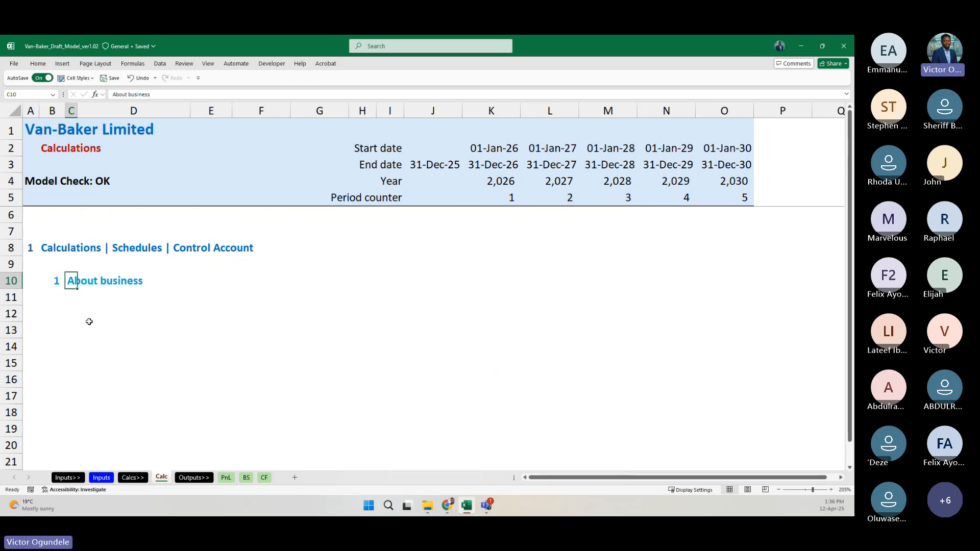
pyautogui.write('Revenue')
pyautogui.hotkey('ctrl', 'Return')
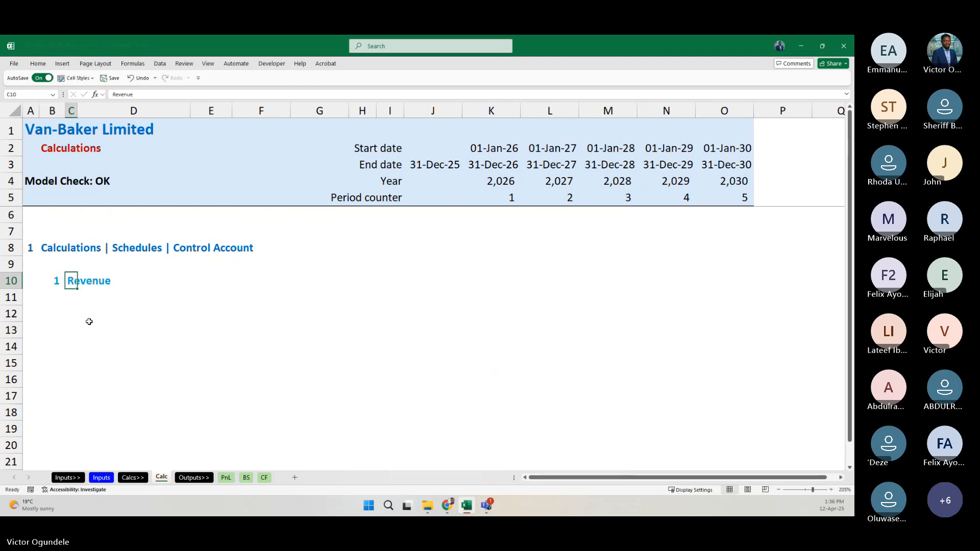
pyautogui.scroll(-4, 89, 322)
pyautogui.scroll(2, 89, 321)
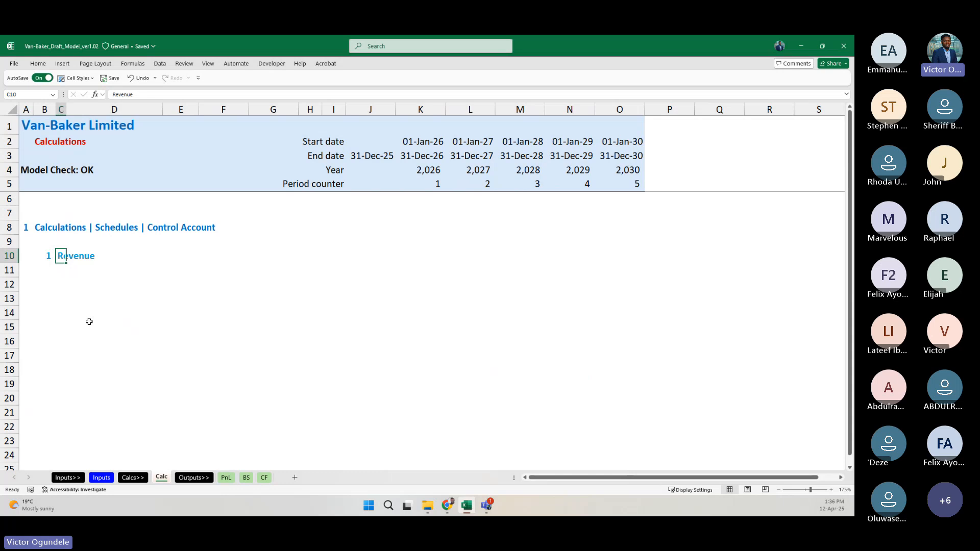
pyautogui.scroll(2, 89, 321)
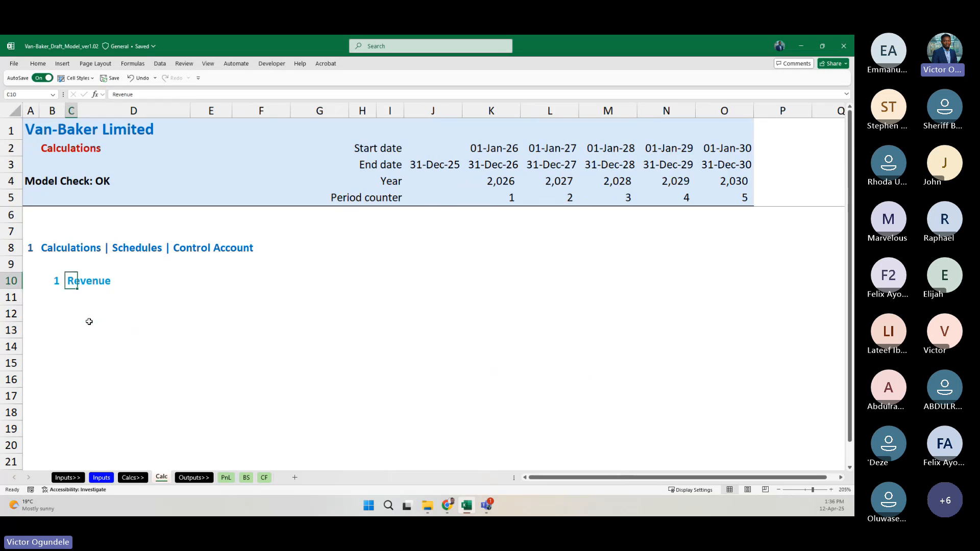
# Step: Examine the macroeconomic assumptions on the Inputs sheet, covering the cost and pricing inflation forecasts and the tax rate
pyautogui.hotkey('ctrl', 'pageup')
pyautogui.hotkey('ctrl', 'pageup')
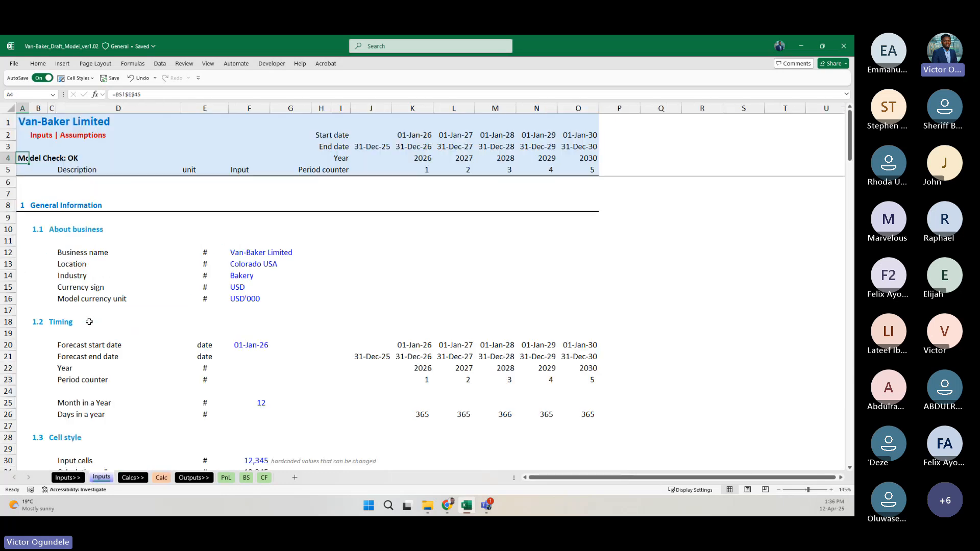
pyautogui.scroll(-4, 287, 381)
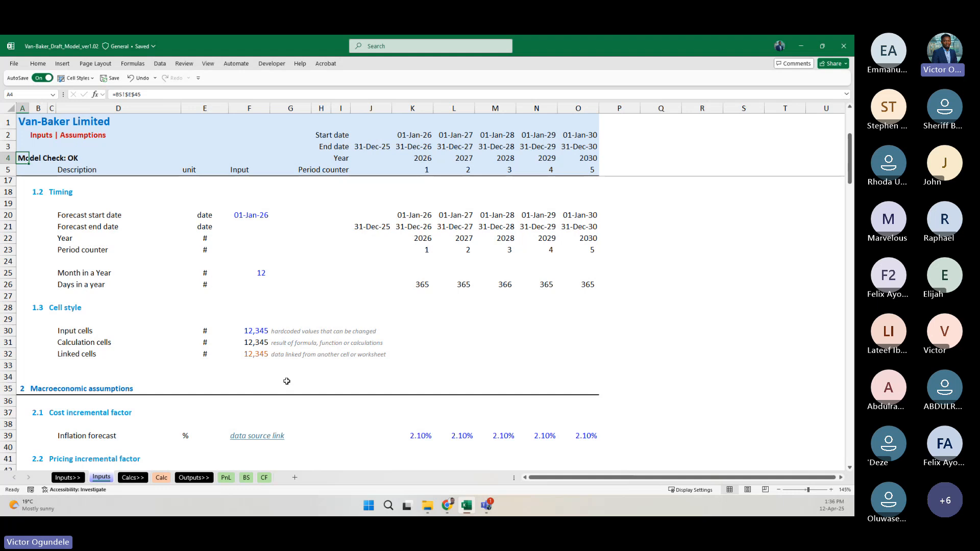
pyautogui.scroll(-6, 287, 381)
pyautogui.scroll(1, 320, 267)
pyautogui.click(350, 263)
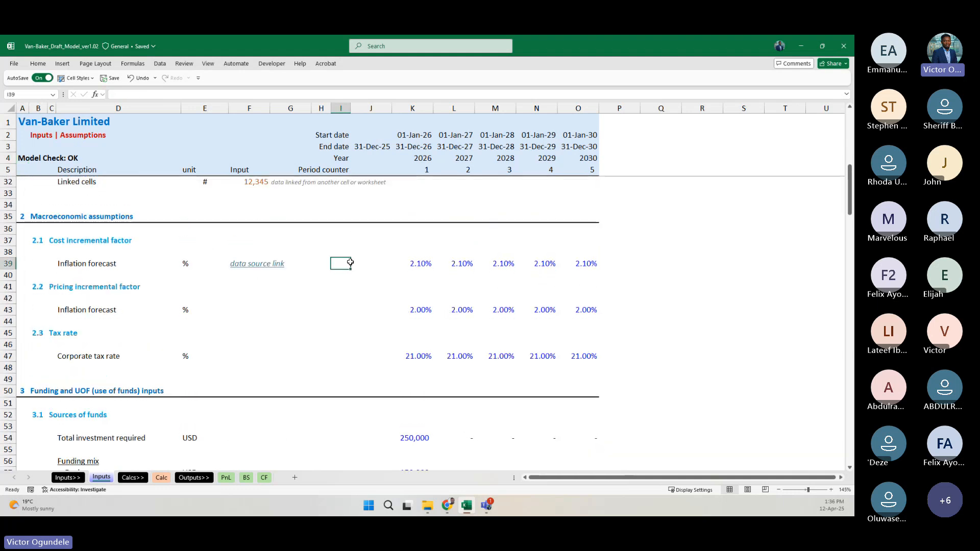
pyautogui.press('Up')
pyautogui.press('Down')
pyautogui.press('Up')
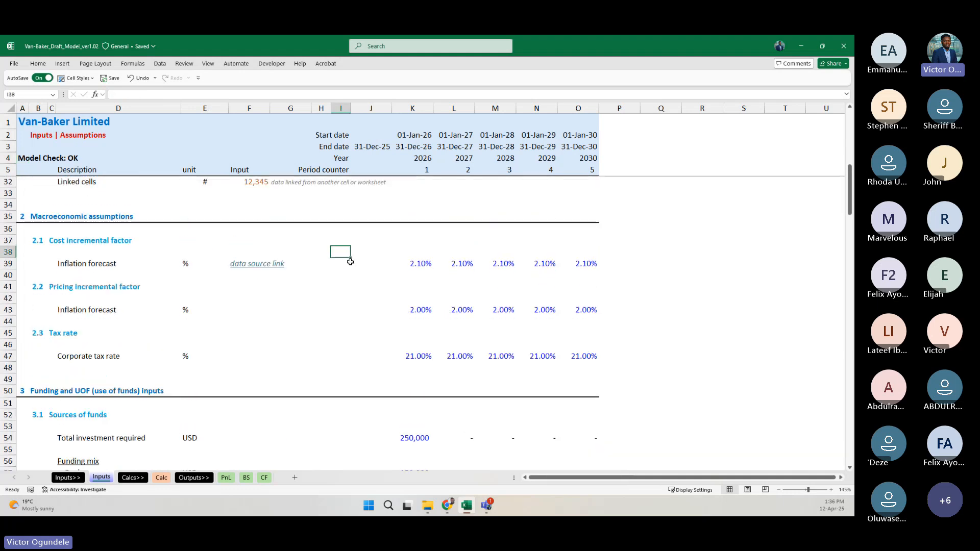
pyautogui.press('Down')
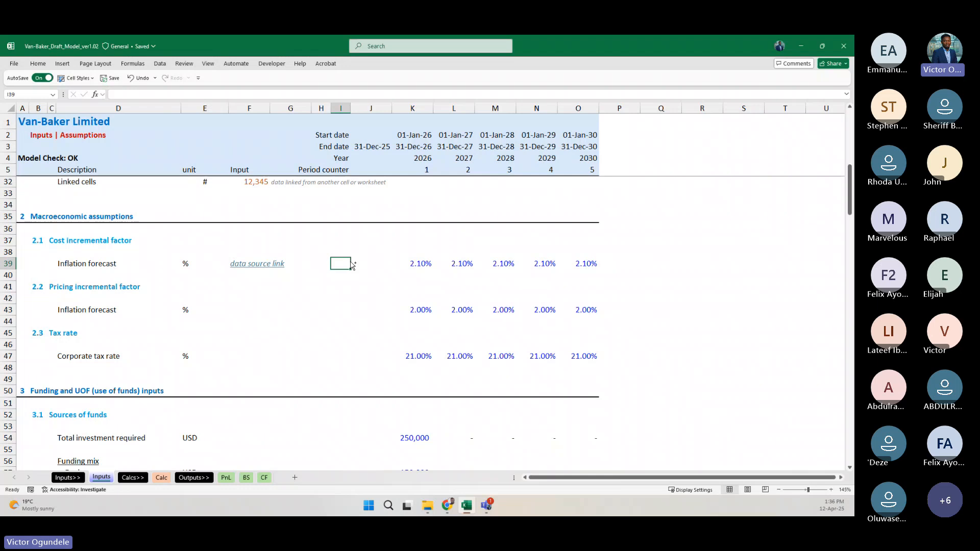
# Step: Replace the section heading in C10 of the Calc sheet with "Macroeconomic"
pyautogui.hotkey('ctrl', 'pagedown')
pyautogui.hotkey('ctrl', 'pagedown')
pyautogui.write('Macroecono')
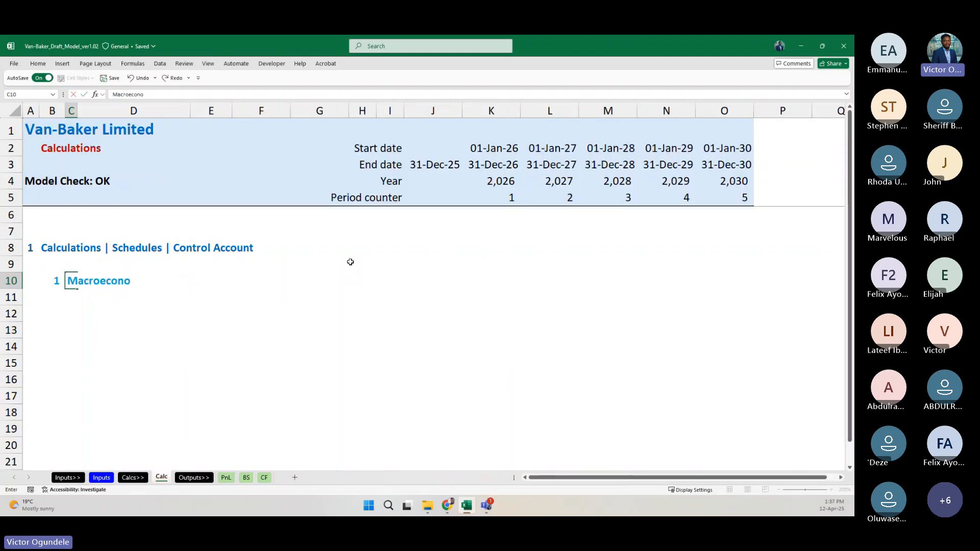
pyautogui.write('c')
pyautogui.press('Return')
# Step: Add an underlined "Call-up data" subheading in D12 below the Macroeconomic heading
pyautogui.press('Down')
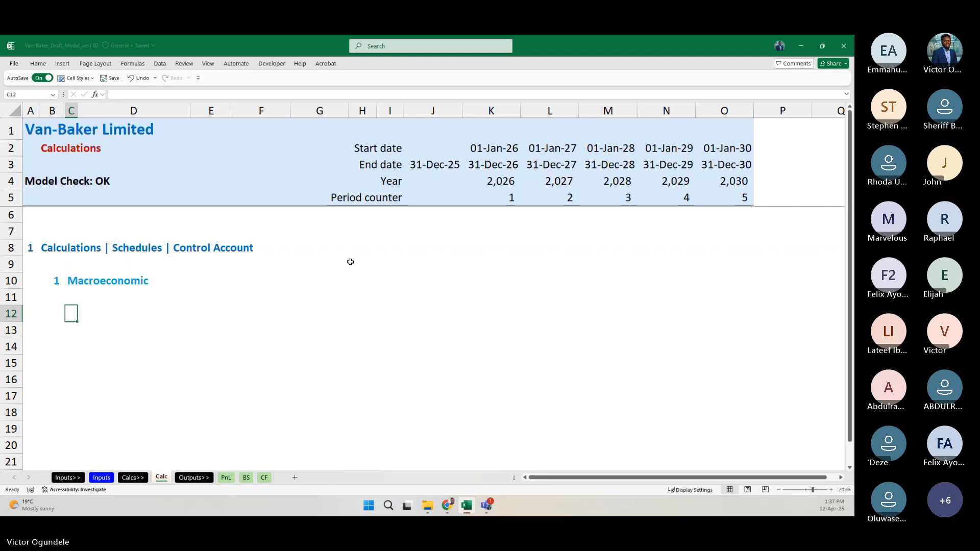
pyautogui.press('Right')
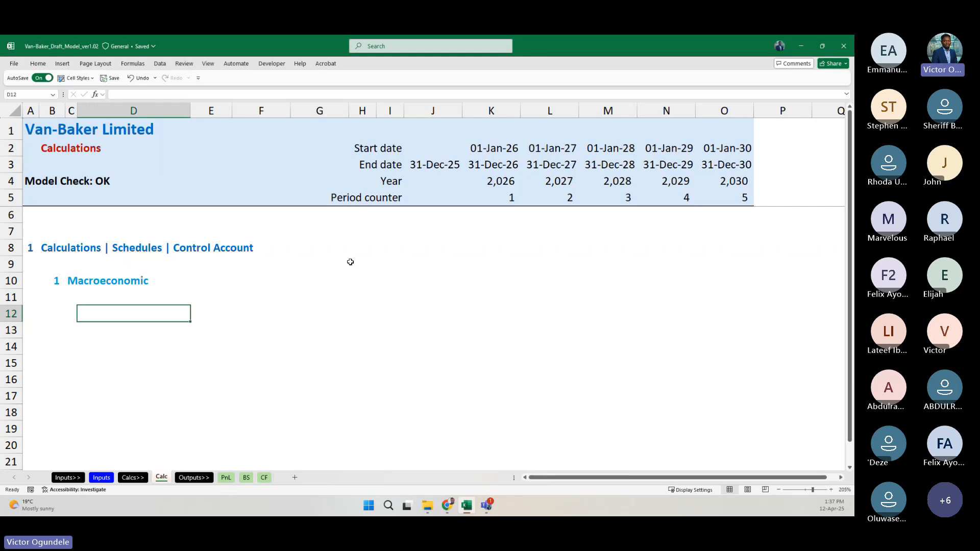
pyautogui.write('Call-u')
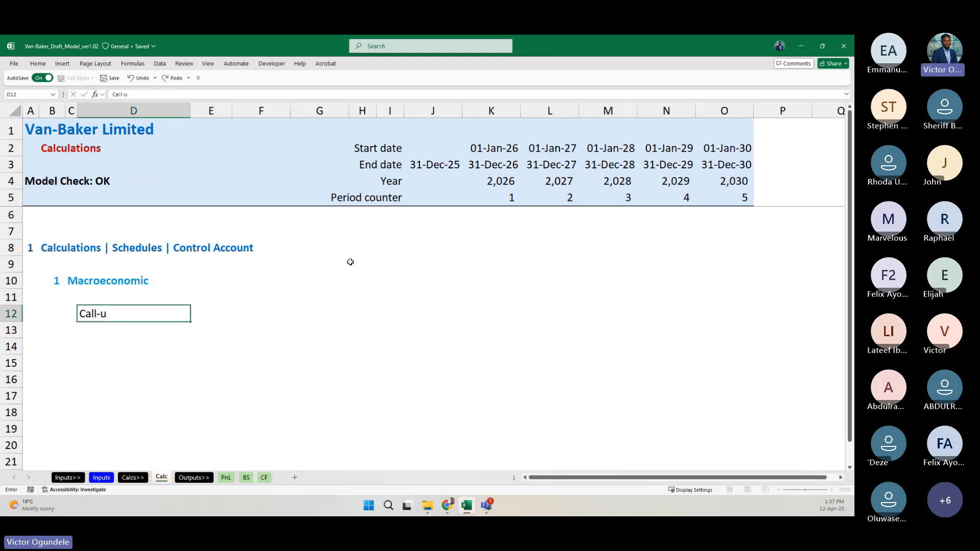
pyautogui.write('p datat')
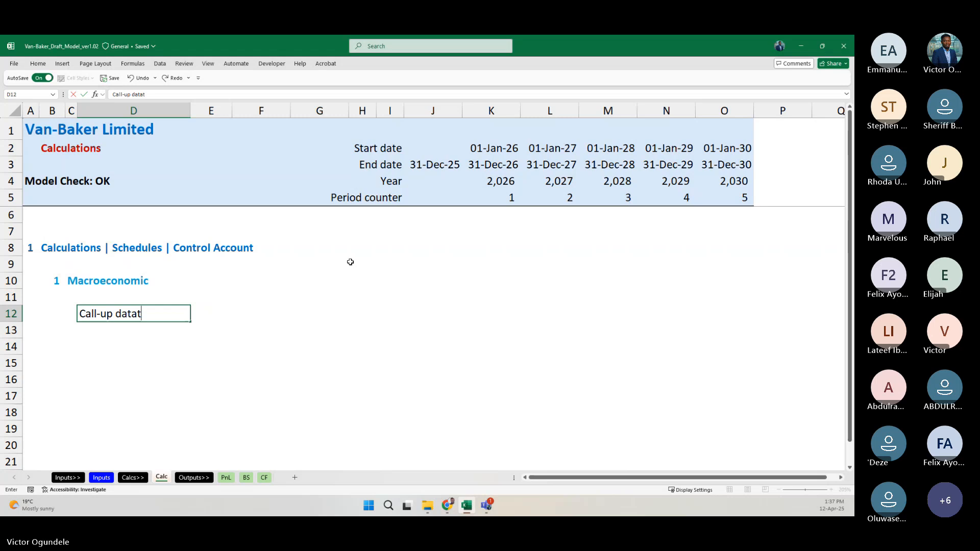
pyautogui.hotkey('ctrl', 'Return')
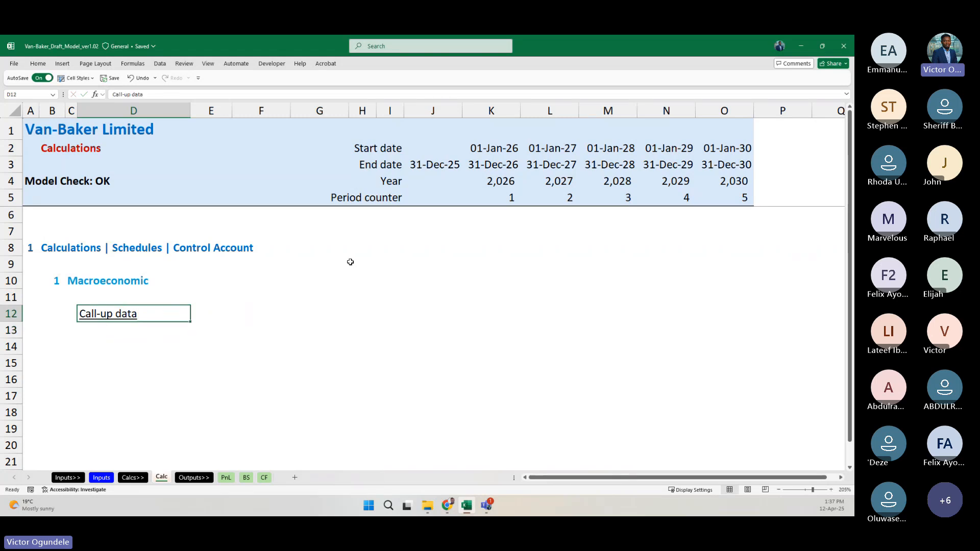
# Step: Link D14 of the Calc sheet to the cost inflation forecast label in D39 of the Inputs sheet
pyautogui.write('=')
pyautogui.hotkey('ctrl', 'pageup')
pyautogui.hotkey('ctrl', 'pageup')
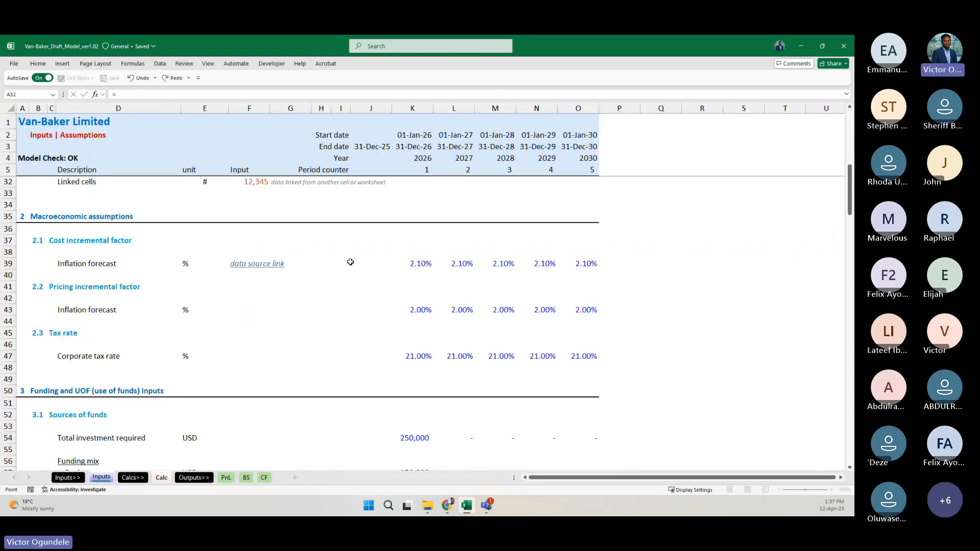
pyautogui.click(82, 263)
pyautogui.press('Return')
pyautogui.press('Down')
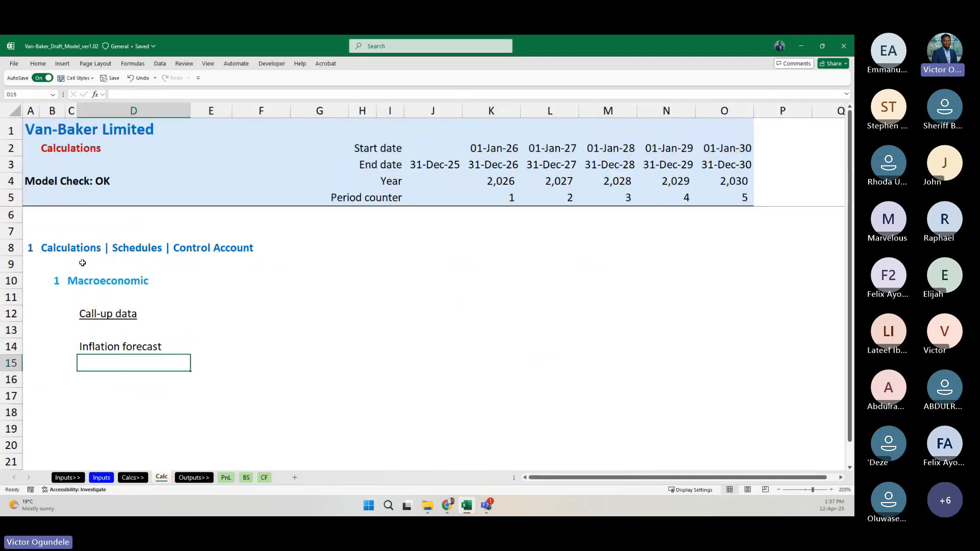
# Step: Link D15 of the Calc sheet to the pricing inflation forecast label in D43 of the Inputs sheet
pyautogui.write('=')
pyautogui.hotkey('ctrl', 'pageup')
pyautogui.hotkey('ctrl', 'pageup')
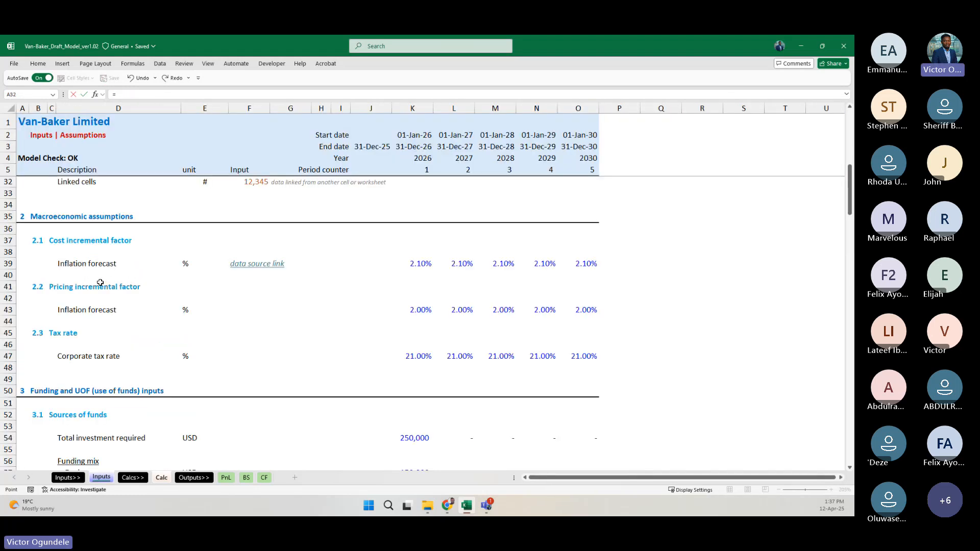
pyautogui.click(81, 310)
pyautogui.press('Return')
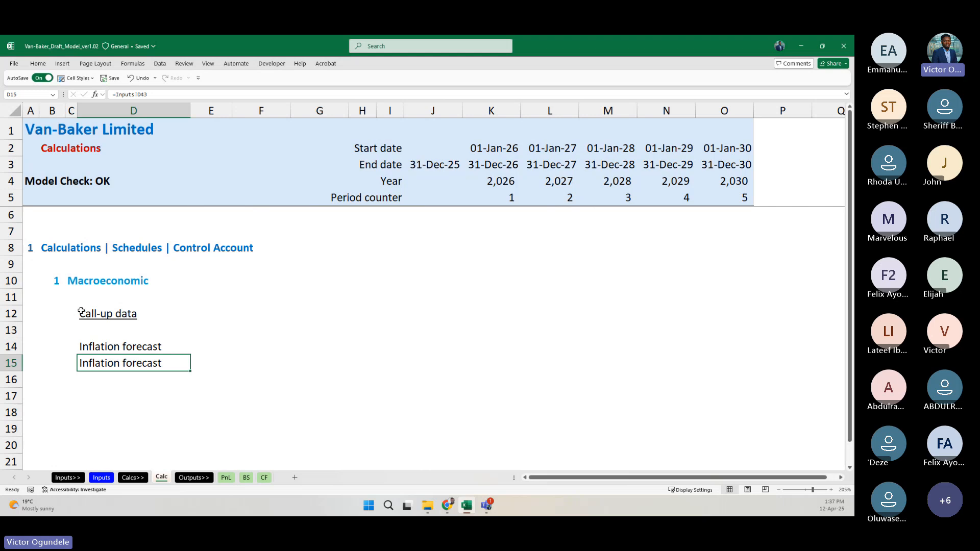
# Step: Rename the label in D43 of the Inputs sheet as "Price Inflation forecast"
pyautogui.hotkey('ctrl', '[')
pyautogui.press('F2')
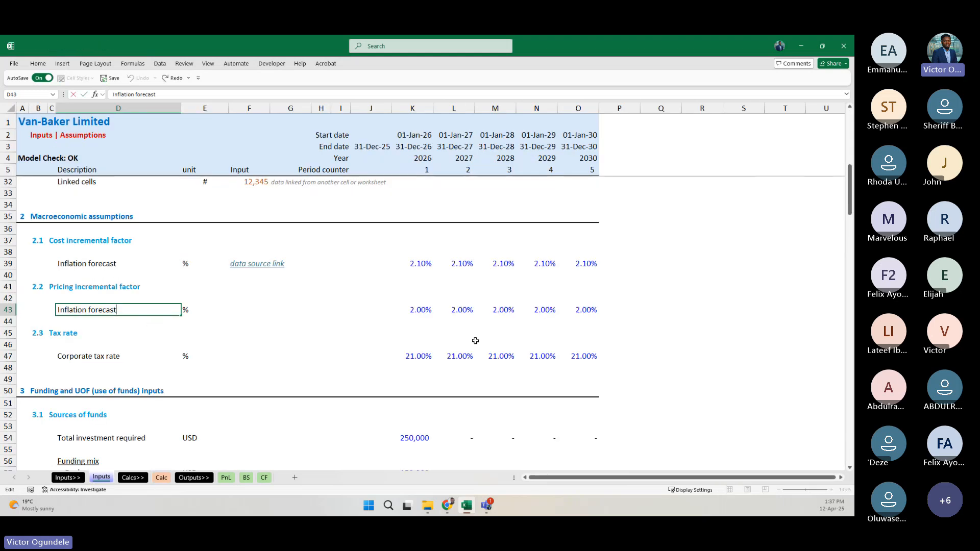
pyautogui.press('Home')
pyautogui.write('Prce')
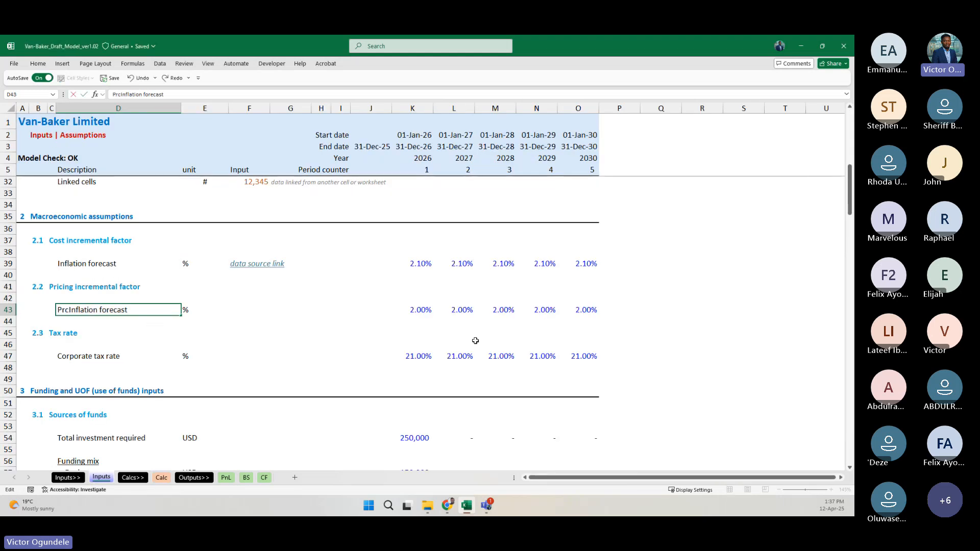
pyautogui.press('Left')
pyautogui.press('Left')
pyautogui.write('i')
pyautogui.press('Return')
# Step: Rename the label in D39 of the Inputs sheet as "Cost Inflation forecast"
pyautogui.hotkey('ctrl', 'Up')
pyautogui.hotkey('ctrl', 'Up')
pyautogui.hotkey('ctrl', 'Down')
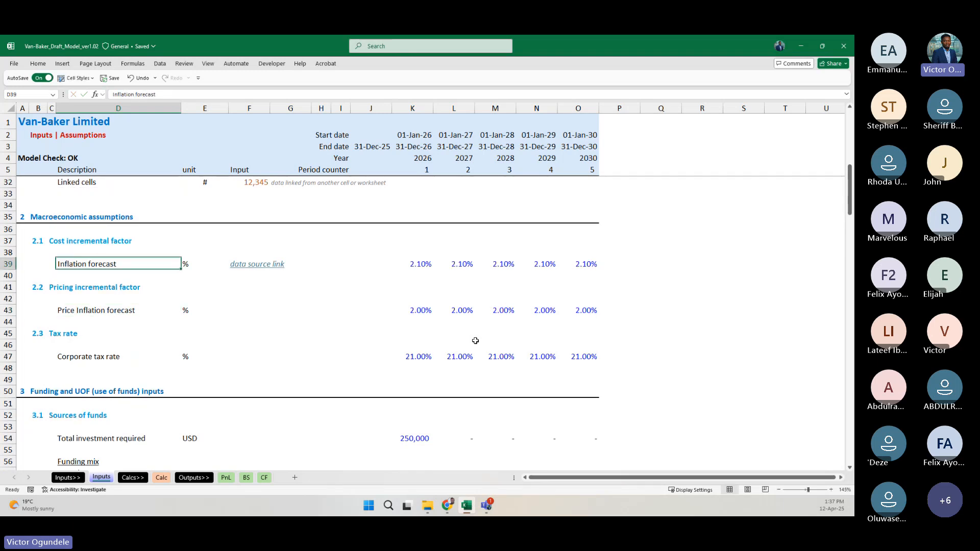
pyautogui.press('F2')
pyautogui.write('Cost')
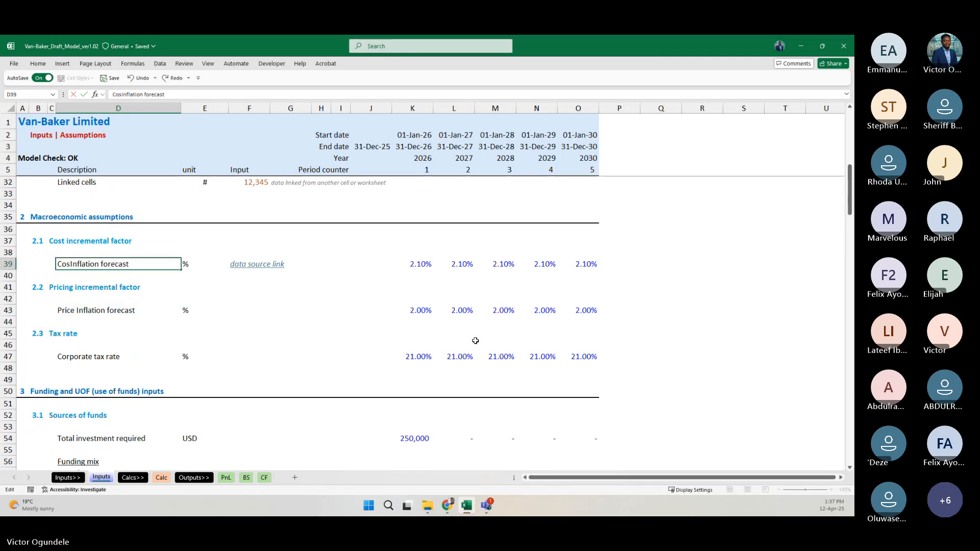
pyautogui.press('Return')
pyautogui.press('Down')
pyautogui.press('Down')
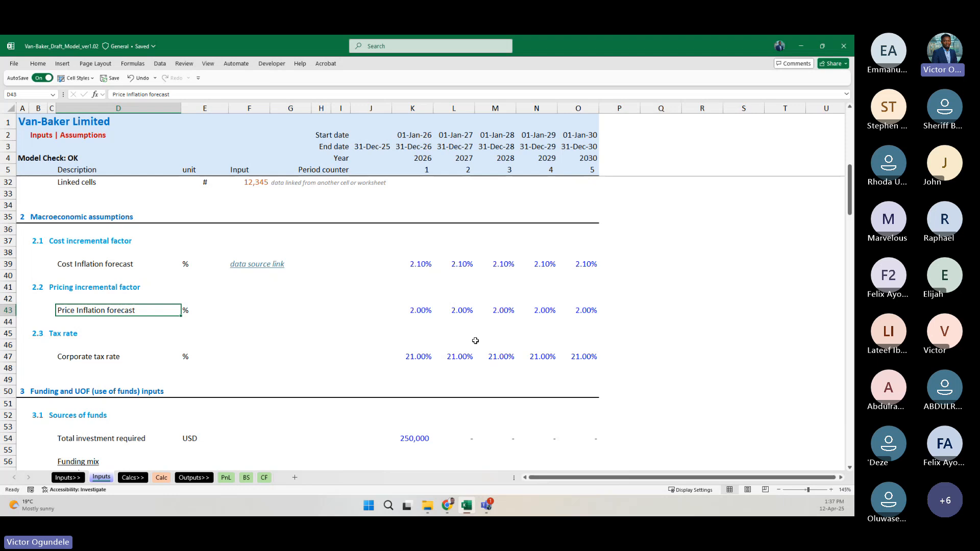
# Step: Enter the unit "%" in E14:E15 of the Calc sheet beside both inflation forecast labels
pyautogui.press('Down')
pyautogui.press('Up')
pyautogui.press('Up')
pyautogui.hotkey('ctrl', 'pagedown')
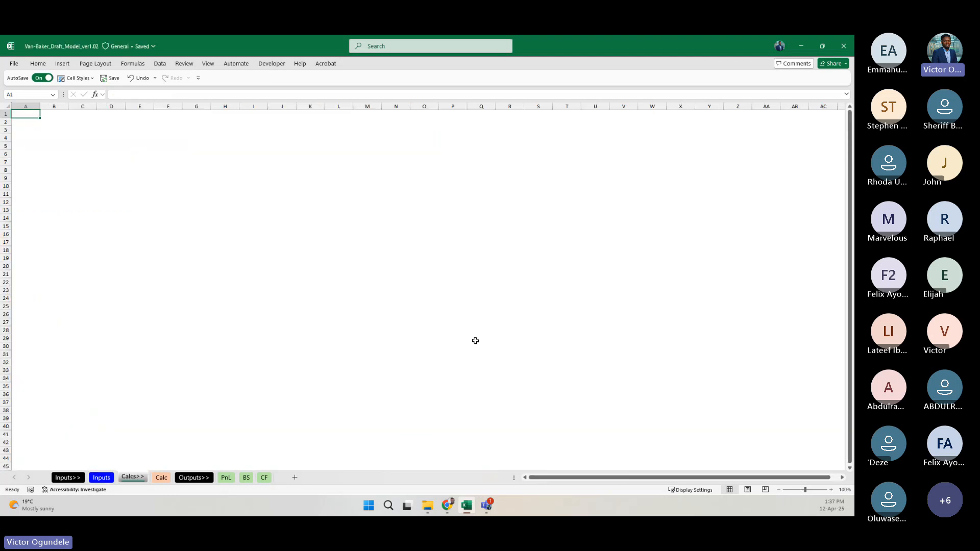
pyautogui.hotkey('ctrl', 'pagedown')
pyautogui.press('Up')
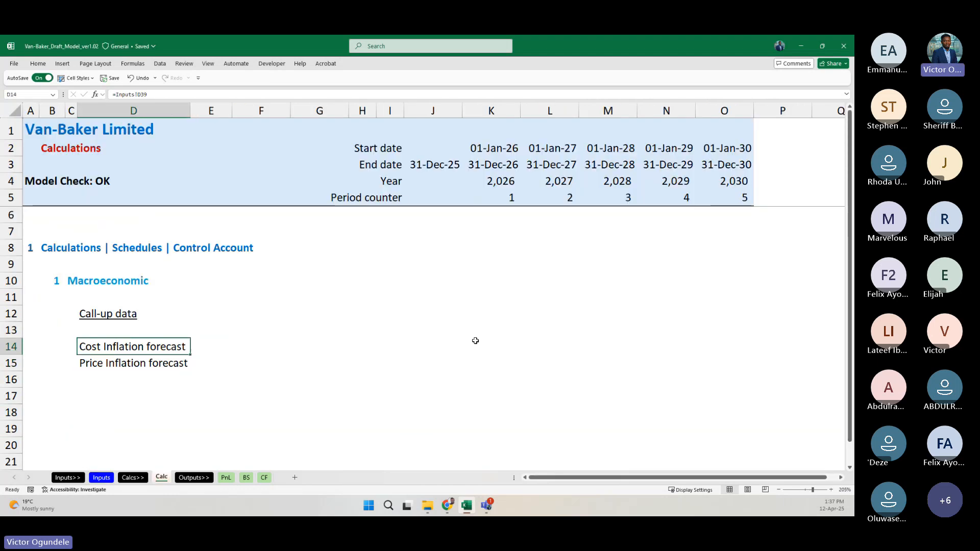
pyautogui.hotkey('shift', 'Down')
pyautogui.write('%')
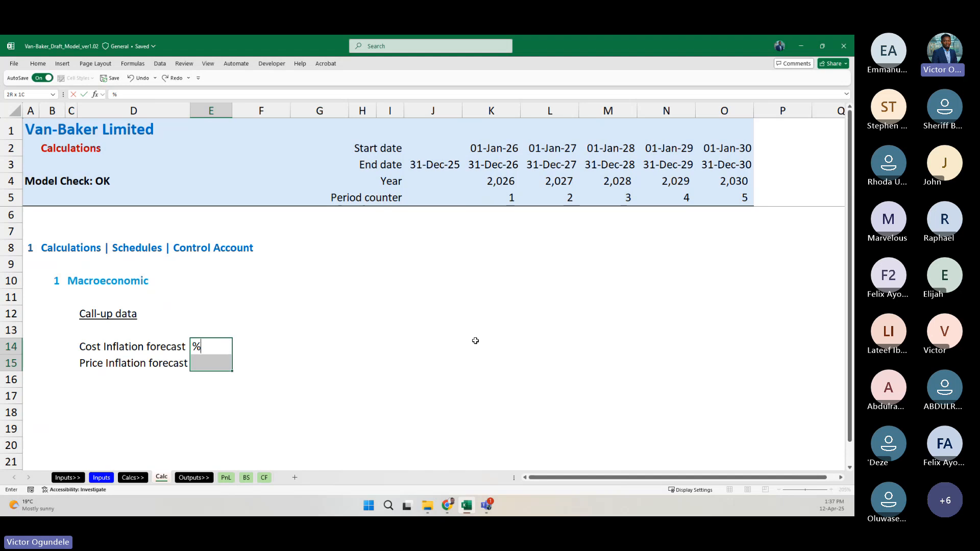
pyautogui.hotkey('ctrl', 'Return')
pyautogui.press('Right')
pyautogui.press('Right')
pyautogui.press('Right')
pyautogui.press('Right')
pyautogui.press('Right')
pyautogui.press('Right')
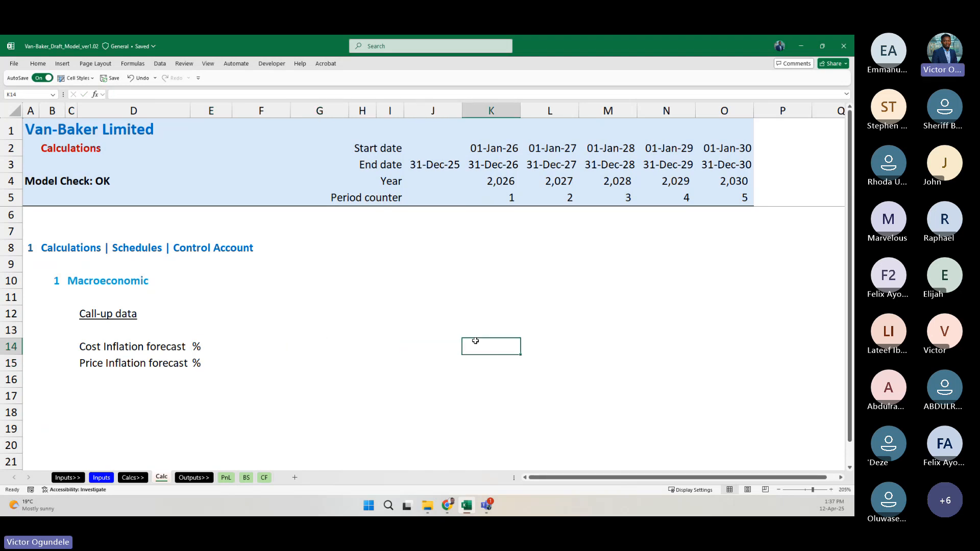
pyautogui.hotkey('shift', 'Down')
pyautogui.hotkey('shift', 'Down')
pyautogui.hotkey('shift', 'Up')
pyautogui.hotkey('shift', 'Right')
pyautogui.hotkey('shift', 'Right')
pyautogui.hotkey('shift', 'Right')
pyautogui.hotkey('shift', 'Right')
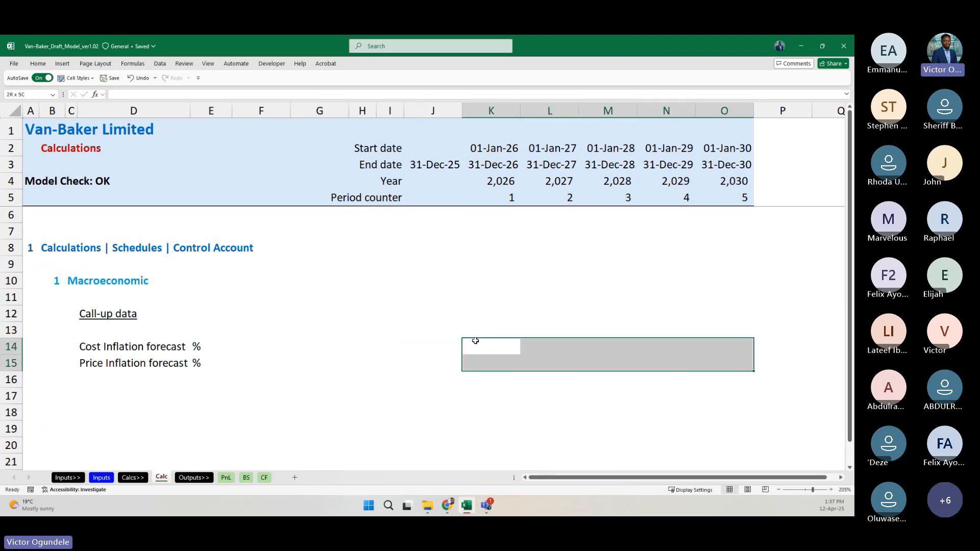
pyautogui.write('=')
pyautogui.hotkey('ctrl', 'pageup')
pyautogui.hotkey('ctrl', 'pageup')
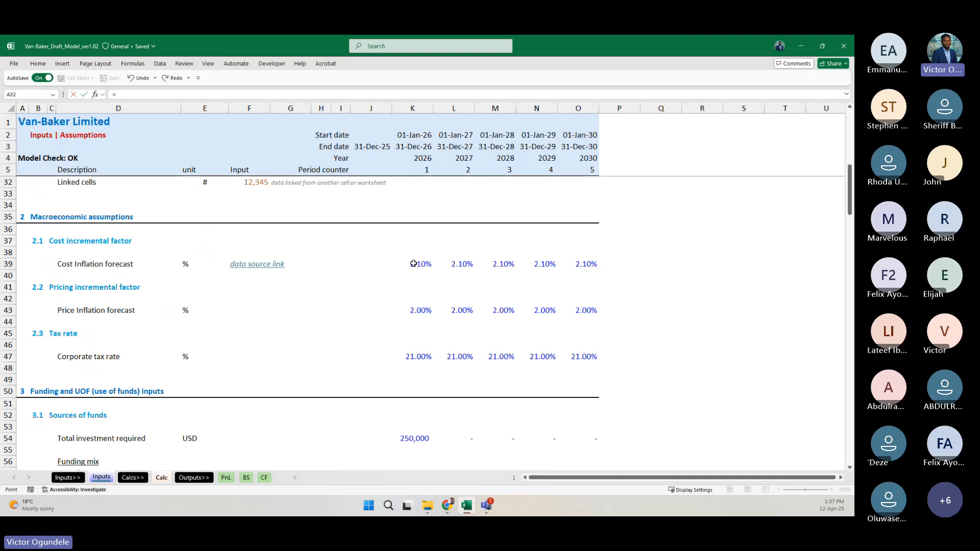
pyautogui.press('Escape')
pyautogui.hotkey('ctrl', 'Left')
pyautogui.hotkey('ctrl', 'Left')
pyautogui.hotkey('shift', 'Down')
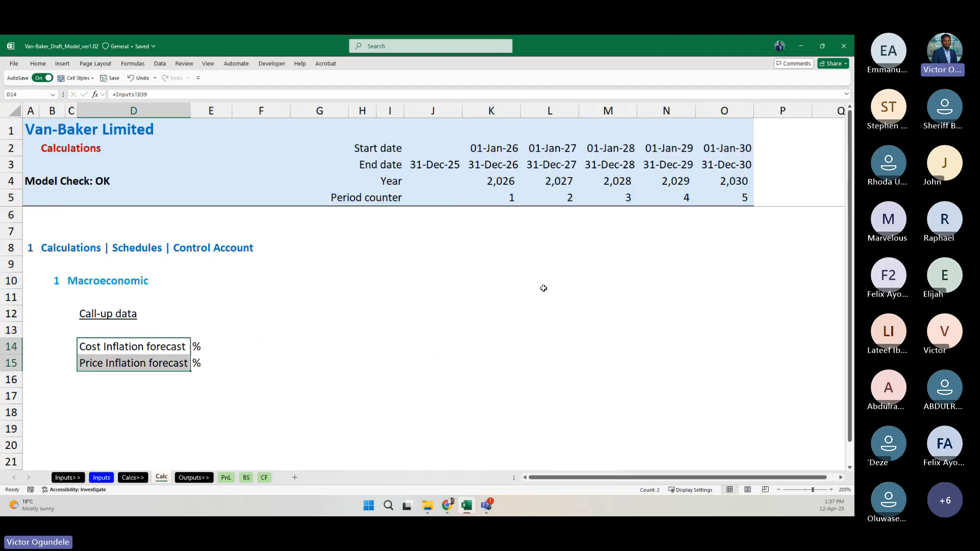
pyautogui.hotkey('ctrl', 'c')
pyautogui.press('Right')
pyautogui.press('Right')
pyautogui.press('Right')
pyautogui.press('Right')
pyautogui.press('Right')
pyautogui.press('Right')
pyautogui.press('Right')
pyautogui.hotkey('ctrl', 'alt', 'v')
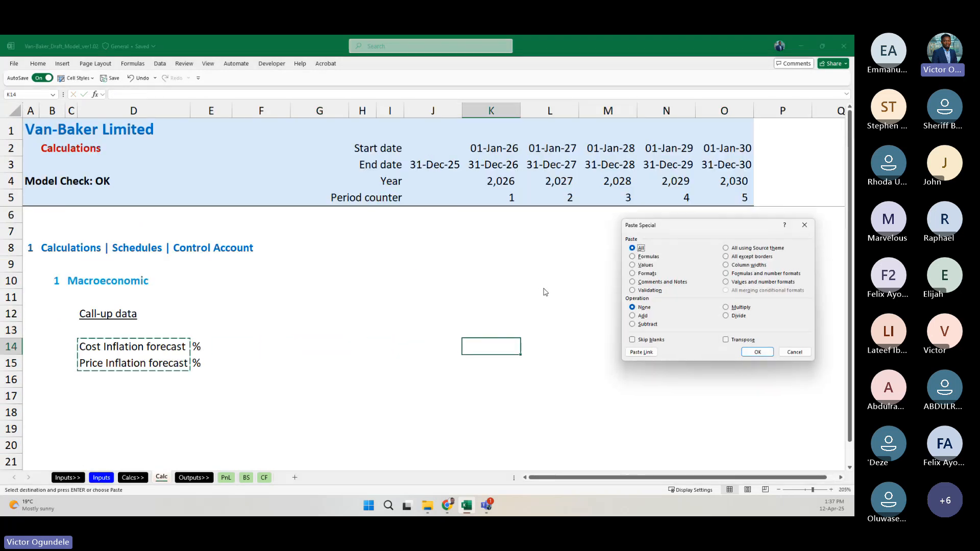
pyautogui.press('Escape')
pyautogui.press('Escape')
# Step: Widen column D and slightly narrow column B on the Calc sheet
pyautogui.press('Left')
pyautogui.press('Left')
pyautogui.press('Left')
pyautogui.press('Left')
pyautogui.press('Left')
pyautogui.press('Left')
pyautogui.press('Left')
pyautogui.press('Left')
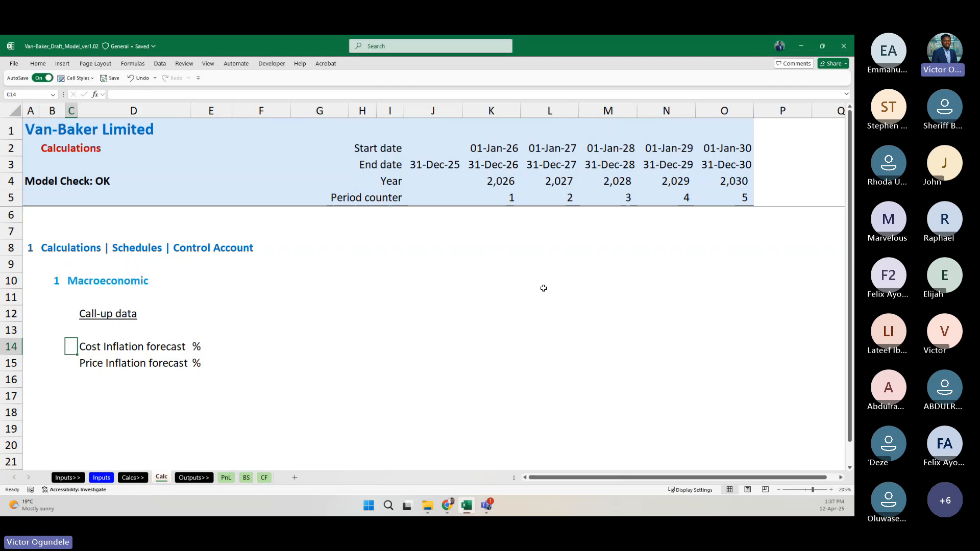
pyautogui.moveTo(190, 105); pyautogui.dragTo(208, 104)
pyautogui.moveTo(61, 109); pyautogui.dragTo(55, 108)
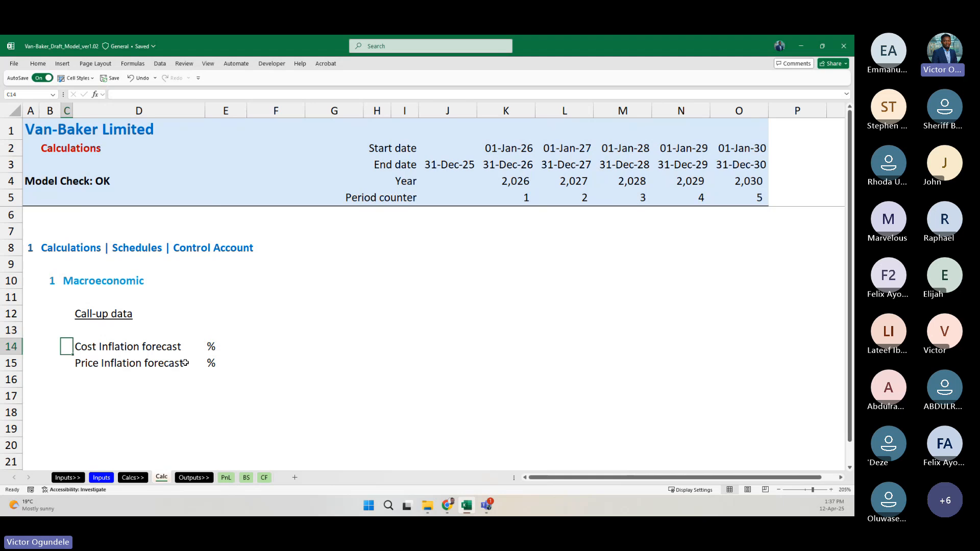
# Step: Trace the label links in D14 and D15 of the Calc sheet to their source cells on the Inputs sheet
pyautogui.press('Right')
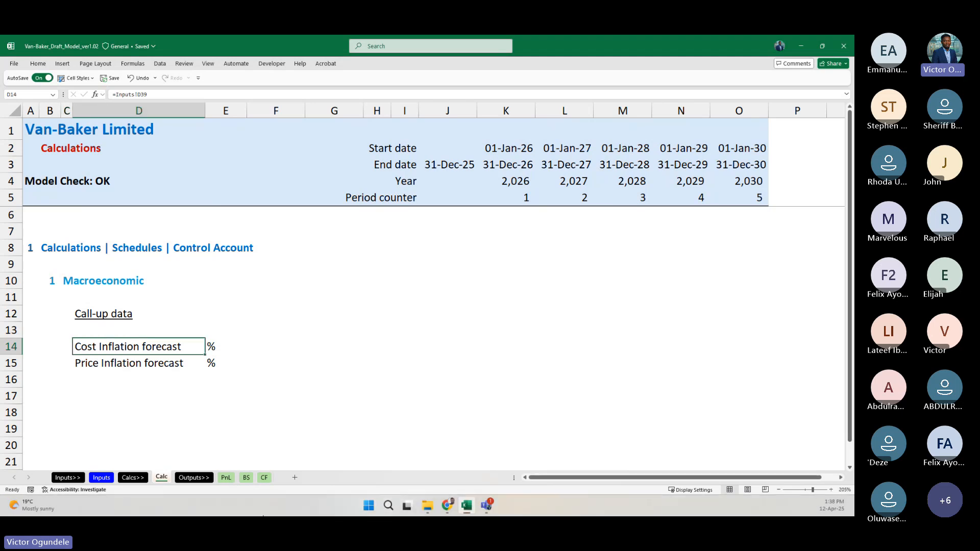
pyautogui.hotkey('ctrl', '[')
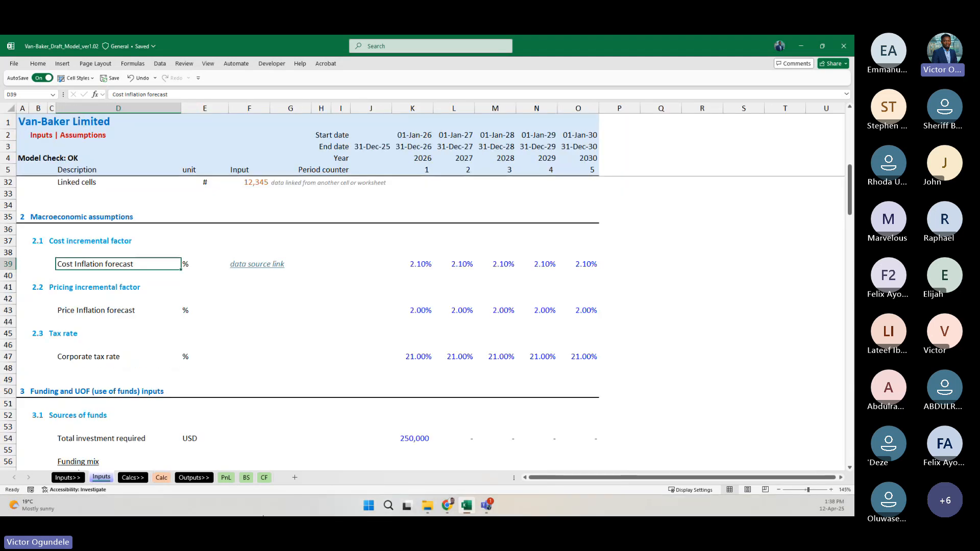
pyautogui.hotkey('ctrl', 'pagedown')
pyautogui.hotkey('ctrl', 'pagedown')
pyautogui.press('Down')
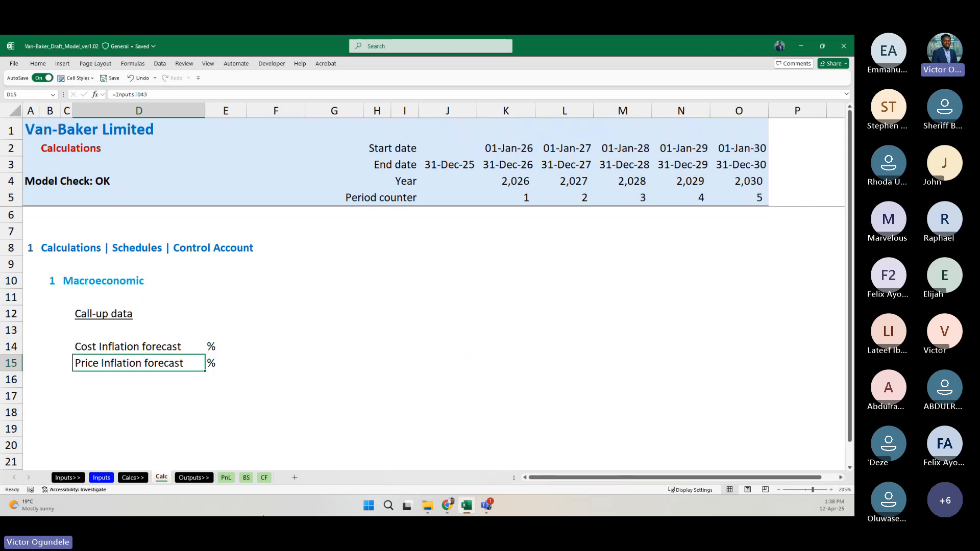
pyautogui.hotkey('ctrl', '[')
pyautogui.hotkey('ctrl', 'pagedown')
pyautogui.hotkey('ctrl', 'pagedown')
pyautogui.press('Up')
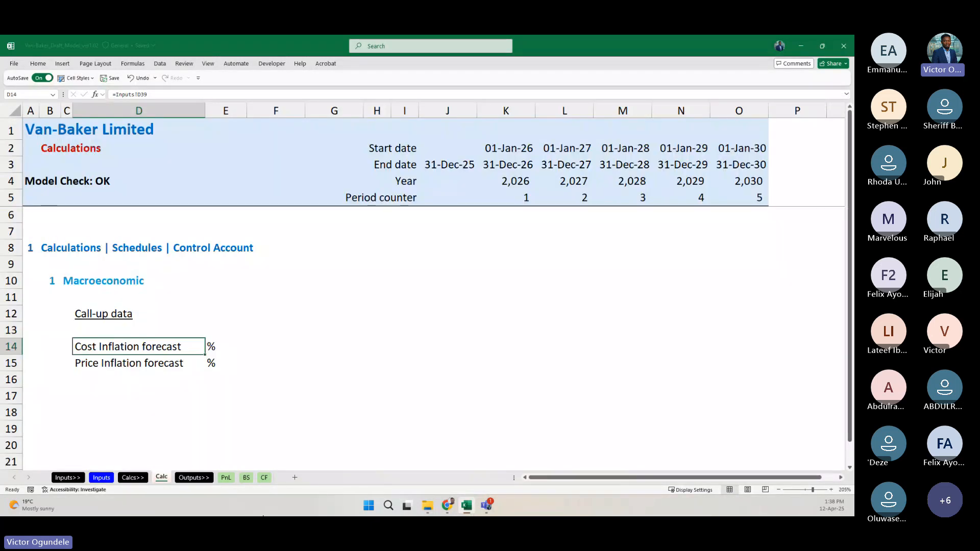
# Step: Copy the label links in D14:D15 and paste their formulas into K14:K15 to call up the first-year inflation rates
pyautogui.hotkey('shift', 'Down')
pyautogui.hotkey('ctrl', 'c')
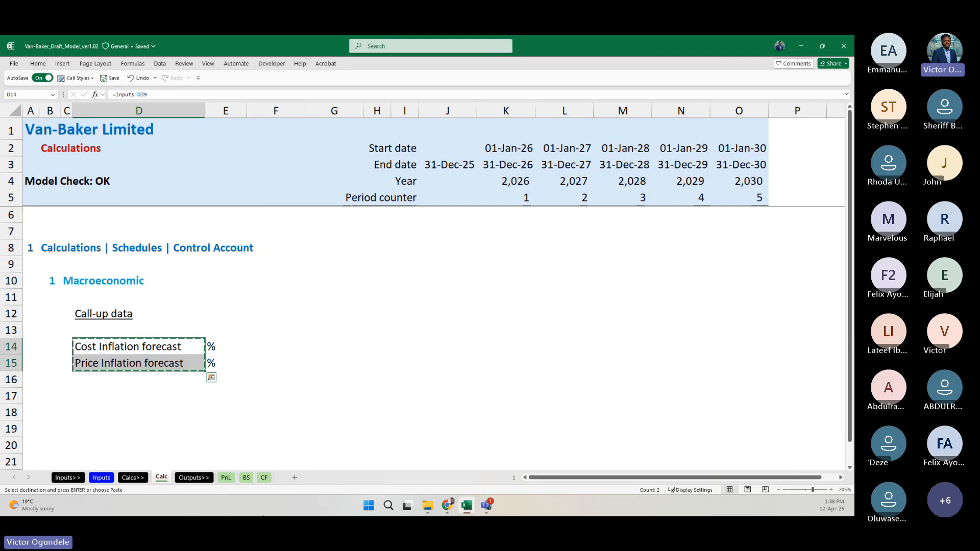
pyautogui.press('Right')
pyautogui.press('Right')
pyautogui.press('Right')
pyautogui.press('Right')
pyautogui.press('Right')
pyautogui.press('Right')
pyautogui.press('Right')
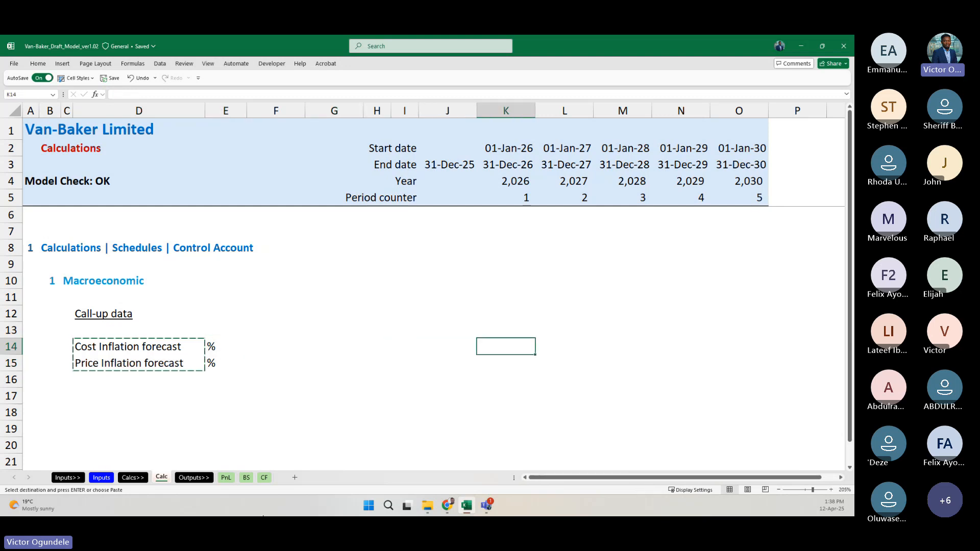
pyautogui.hotkey('ctrl', 'alt', 'v')
pyautogui.hotkey('alt', 'l')
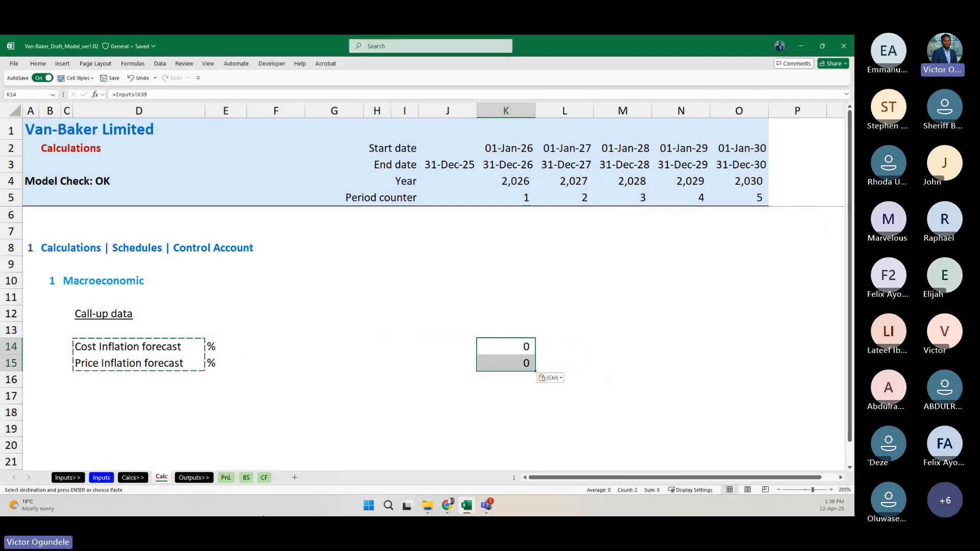
# Step: Apply the General number format to the years in K4:O4 of the Calc sheet header
pyautogui.click(524, 176)
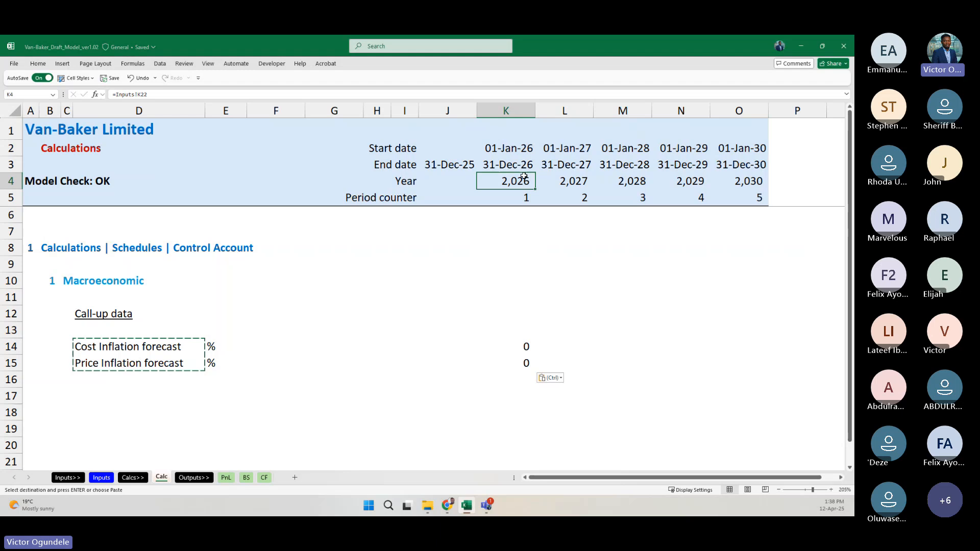
pyautogui.hotkey('ctrl', 'shift', 'Right')
pyautogui.hotkey('ctrl', 'shift', '~')
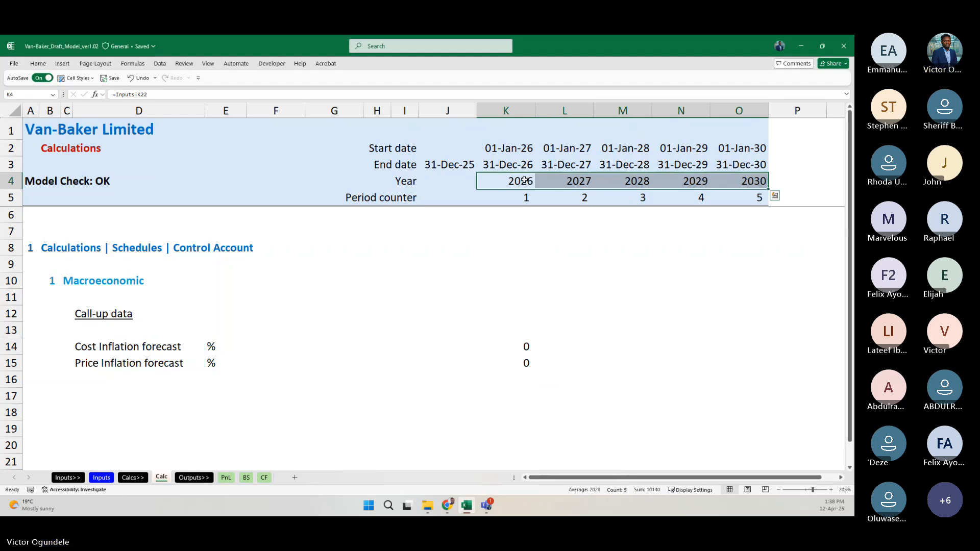
# Step: Format the inflation rates in K14:K15 as percentages with one decimal place
pyautogui.click(527, 340)
pyautogui.hotkey('shift', 'Down')
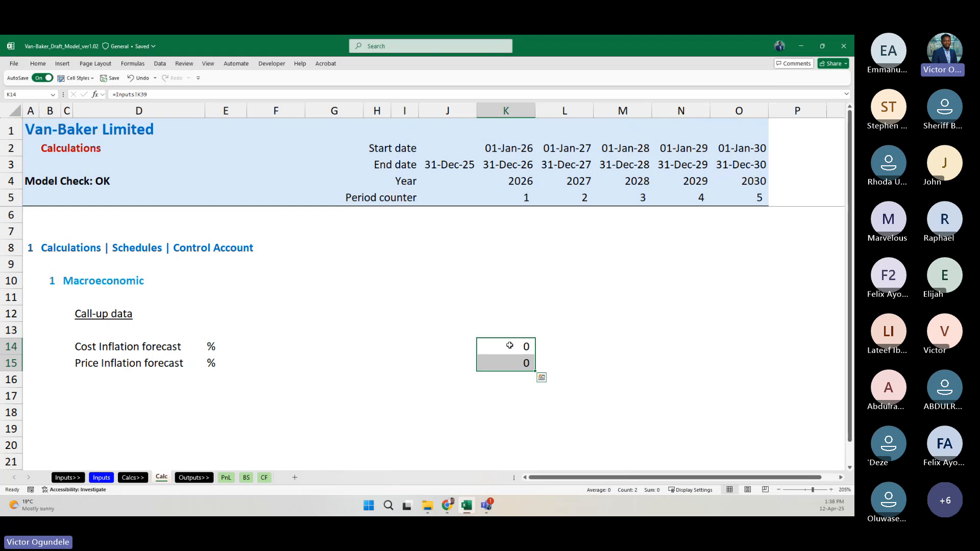
pyautogui.hotkey('ctrl', 'shift', '5')
pyautogui.hotkey('alt', 'h')
pyautogui.press('0')
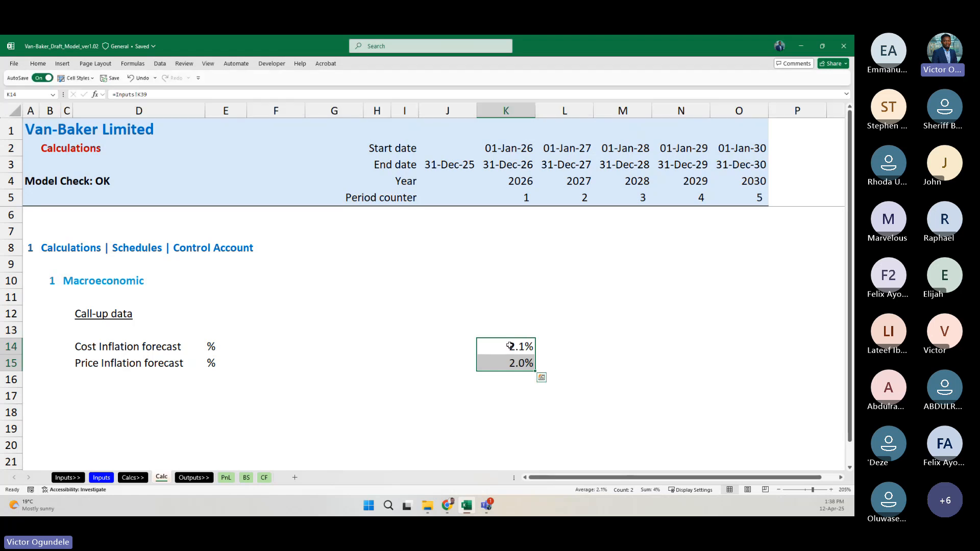
# Step: Trace the inflation rate links in K14 and K15 to their source cells on the Inputs sheet
pyautogui.click(509, 346)
pyautogui.hotkey('ctrl', '[')
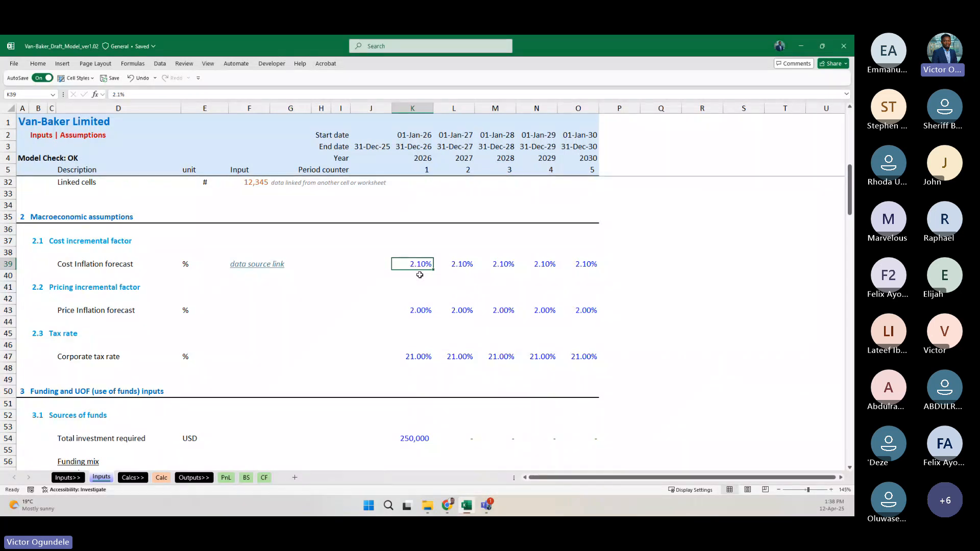
pyautogui.hotkey('ctrl', 'pagedown')
pyautogui.hotkey('ctrl', 'pageup')
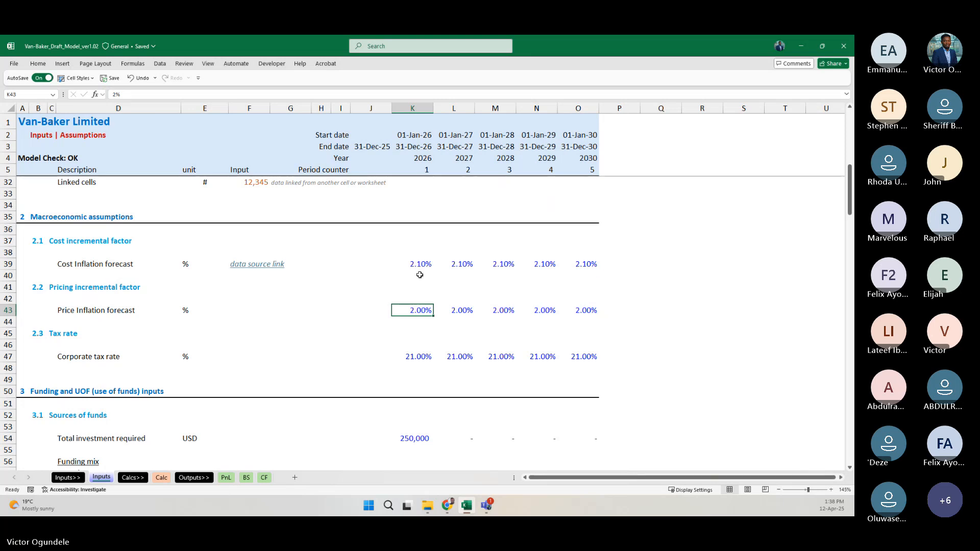
pyautogui.hotkey('ctrl', 'pagedown')
pyautogui.hotkey('ctrl', 'pagedown')
# Step: Fill the cost and price inflation formulas in K14:K15 across to column O
pyautogui.press('Up')
pyautogui.press('Up')
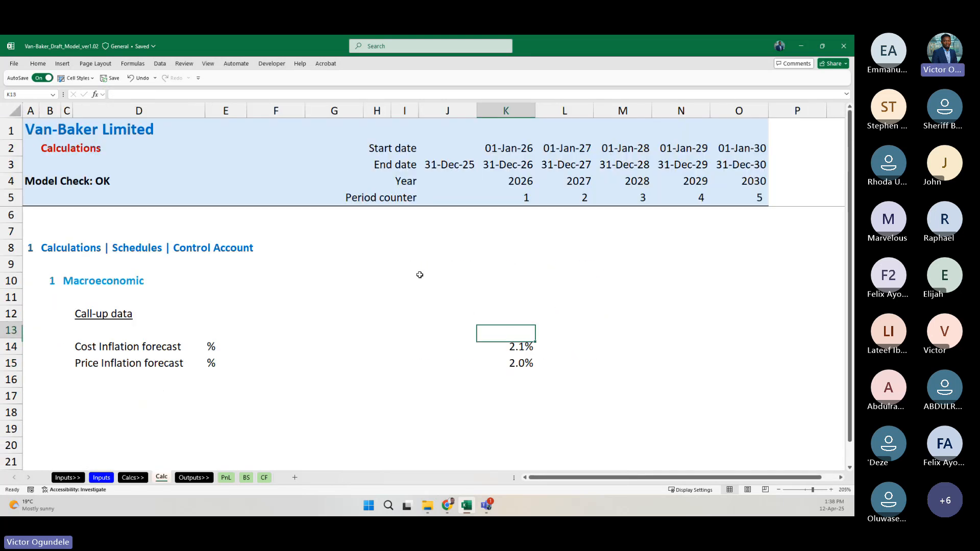
pyautogui.press('Down')
pyautogui.press('Down')
pyautogui.press('Up')
pyautogui.hotkey('shift', 'Down')
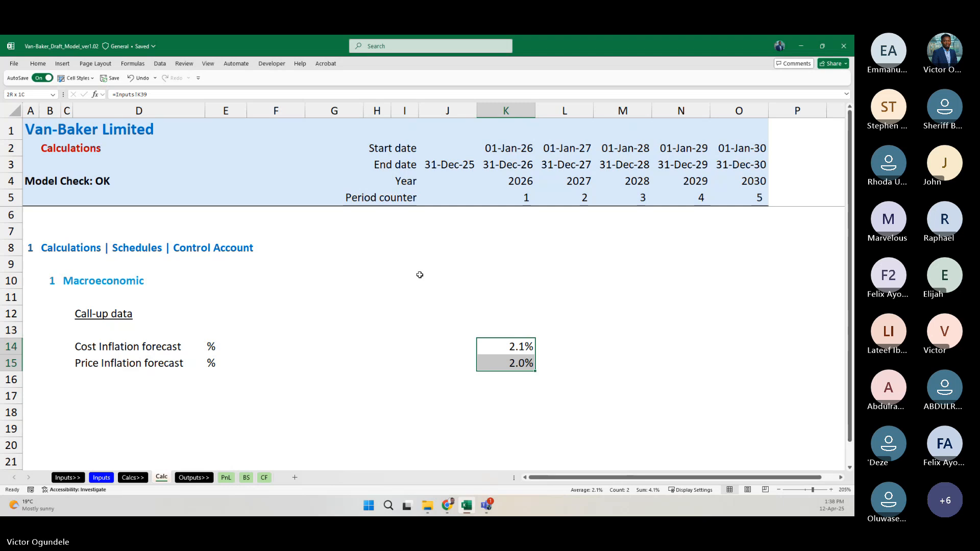
pyautogui.hotkey('shift', 'Right')
pyautogui.hotkey('shift', 'Right')
pyautogui.hotkey('shift', 'Right')
pyautogui.hotkey('shift', 'Right')
pyautogui.hotkey('ctrl', 'r')
# Step: Colour the linked inflation rates in K14:O15 of the Calc sheet orange, following the linked-cells style defined on the Inputs sheet
pyautogui.hotkey('ctrl', '[')
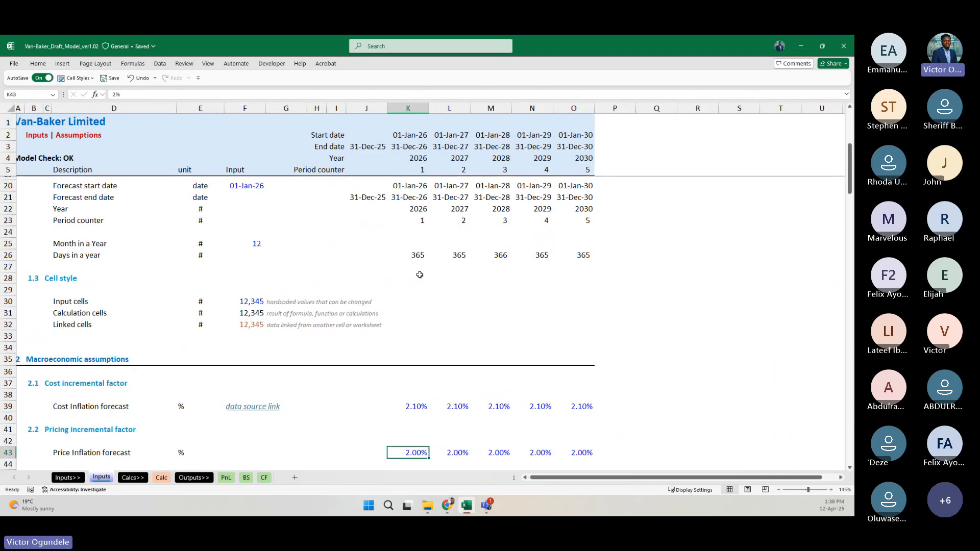
pyautogui.hotkey('ctrl', 'pagedown')
pyautogui.hotkey('ctrl', 'pagedown')
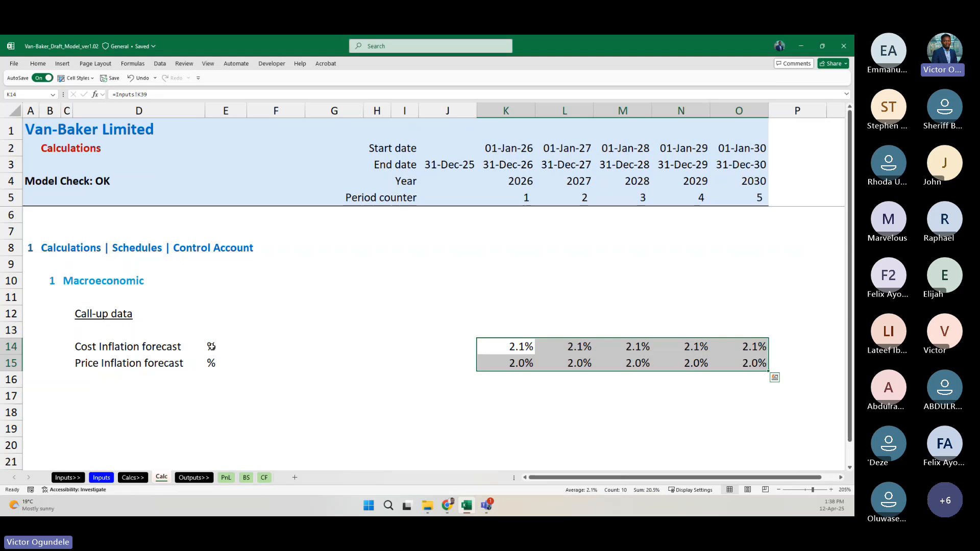
pyautogui.click(75, 78)
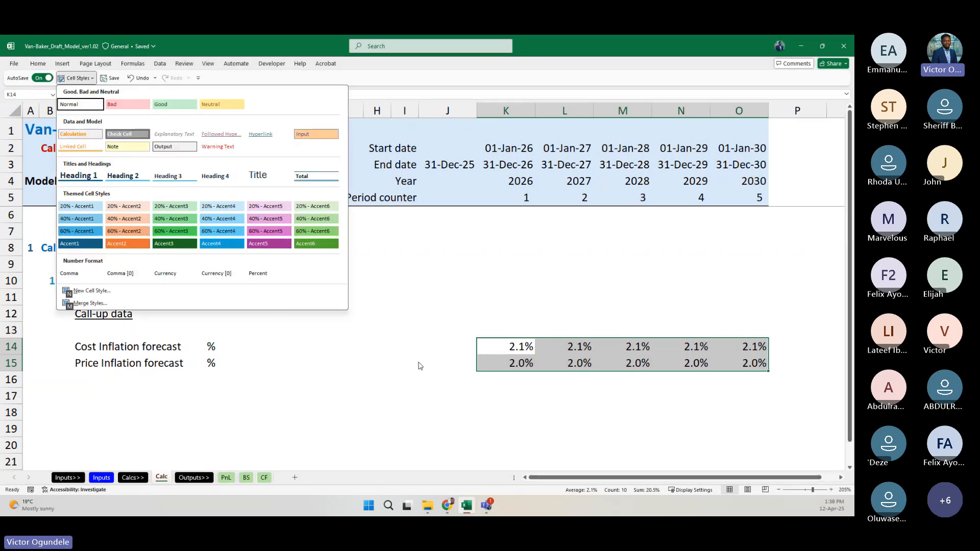
pyautogui.press('Escape')
pyautogui.doubleClick(38, 64)
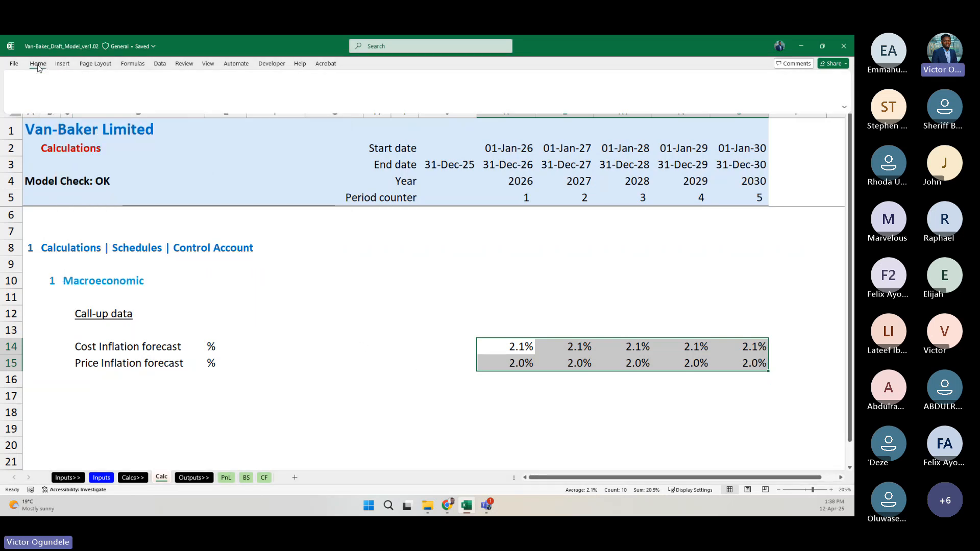
pyautogui.click(179, 95)
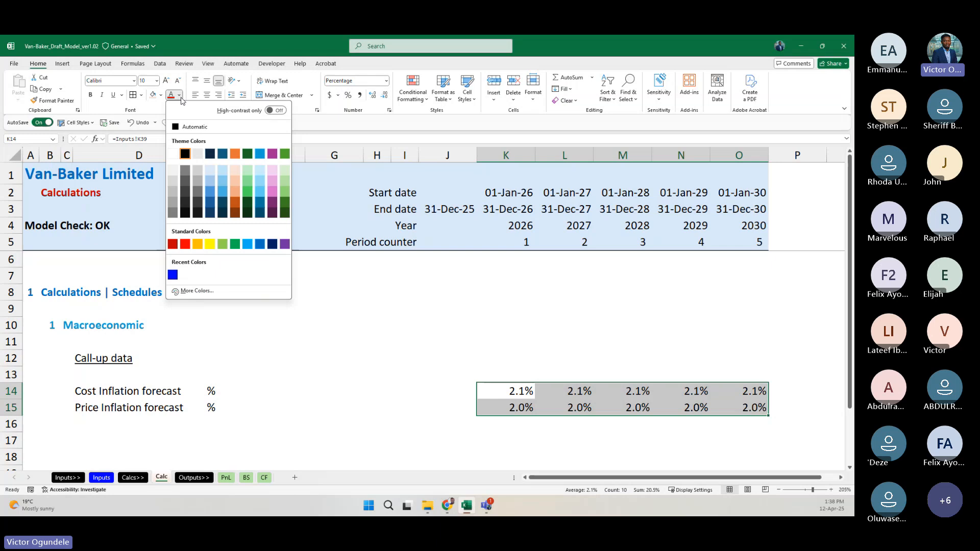
pyautogui.click(235, 154)
pyautogui.click(378, 389)
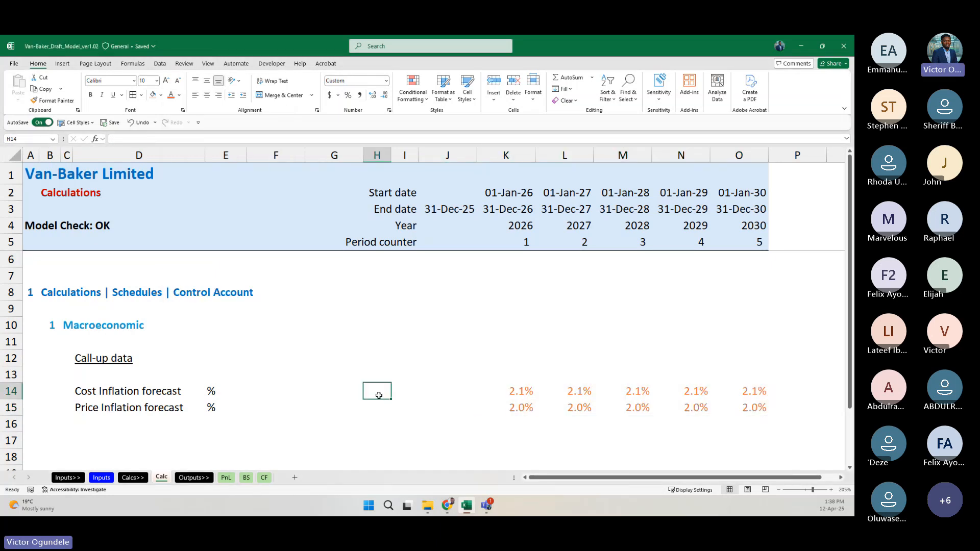
# Step: Narrow the empty column G on the Calc sheet to slightly less than the width of column H
pyautogui.scroll(-2, 378, 393)
pyautogui.scroll(-2, 379, 396)
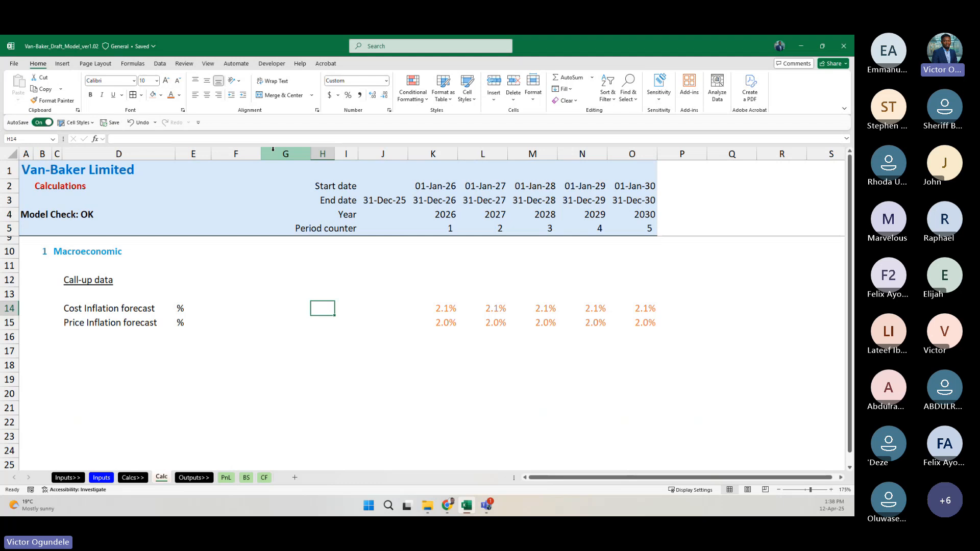
pyautogui.moveTo(310, 154); pyautogui.dragTo(280, 153)
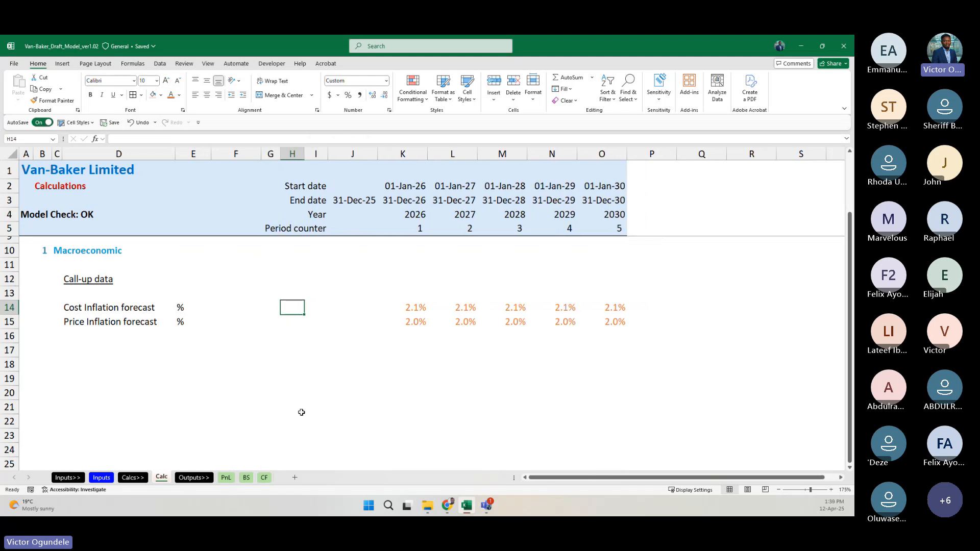
pyautogui.scroll(2, 321, 386)
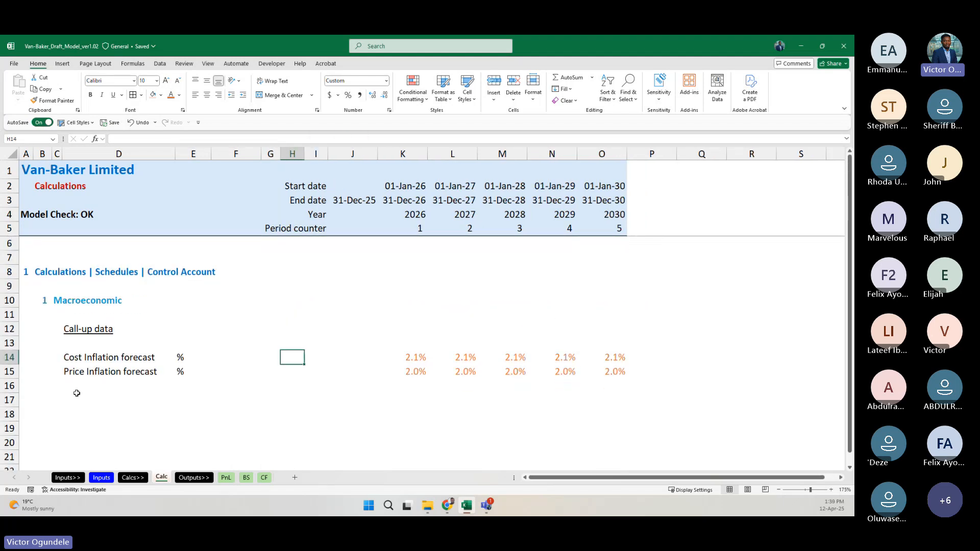
# Step: Link D17:D18 to the cost and price inflation forecast labels in D14:D15
pyautogui.click(76, 394)
pyautogui.write('=')
pyautogui.press('Up')
pyautogui.press('Up')
pyautogui.press('Up')
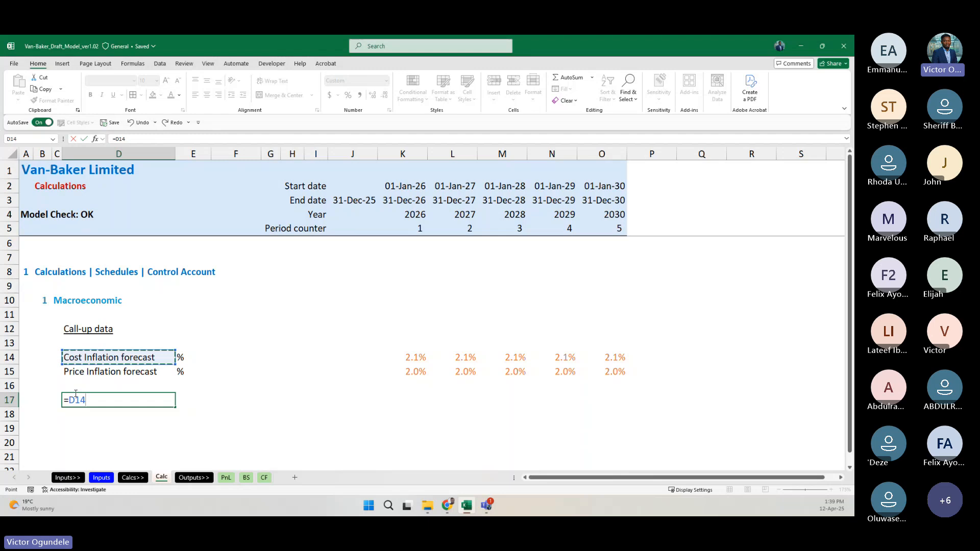
pyautogui.press('Return')
pyautogui.hotkey('ctrl', 'd')
# Step: Label D17 "Cost inflation index" and D18 "Price inflation index"
pyautogui.press('Up')
pyautogui.write('Cost')
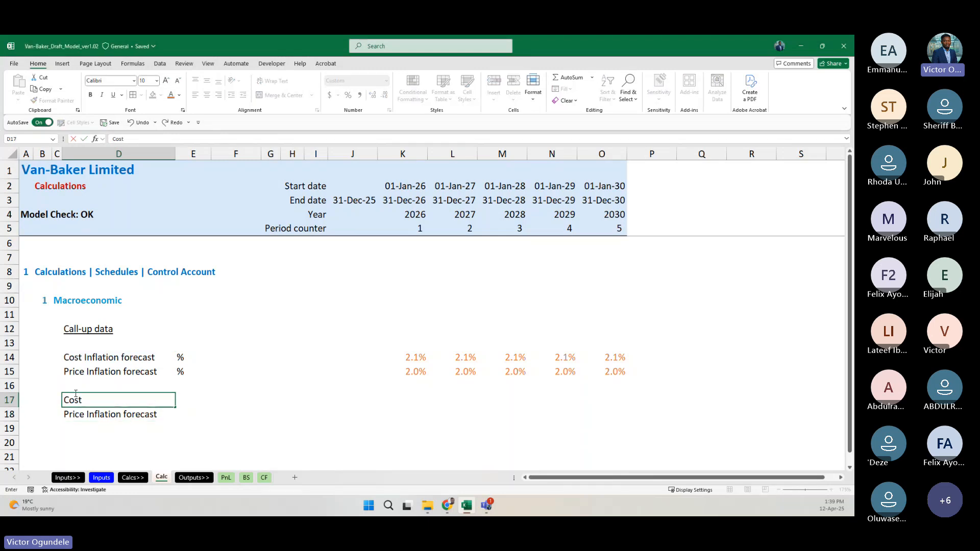
pyautogui.write(' inflation index')
pyautogui.press('Return')
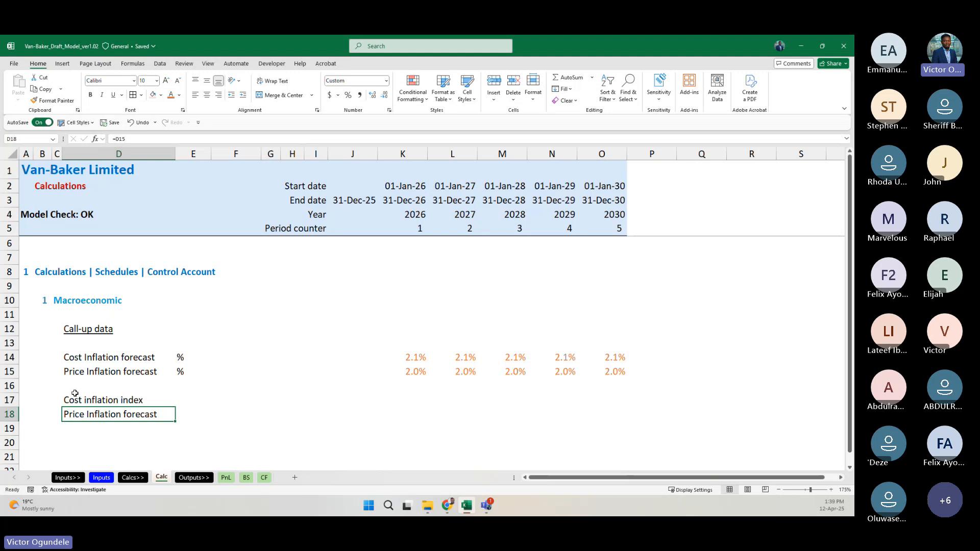
pyautogui.hotkey('ctrl', 'd')
pyautogui.press('F2')
pyautogui.hotkey('ctrl', 'shift', 'Right')
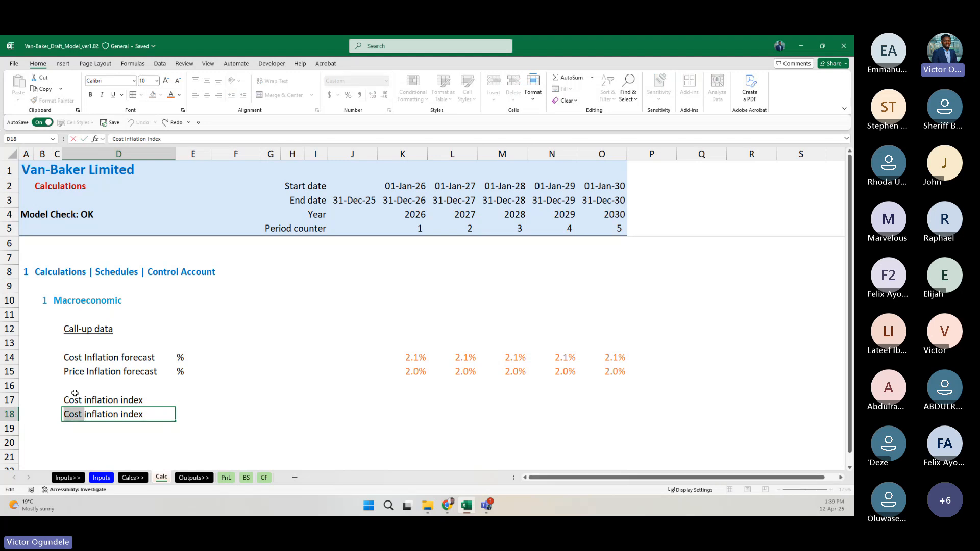
pyautogui.write('Price')
pyautogui.press('Tab')
# Step: Copy the % units from E14:E15 to the two inflation index rows in E17:E18
pyautogui.hotkey('ctrl', 'Up')
pyautogui.hotkey('ctrl', 'Up')
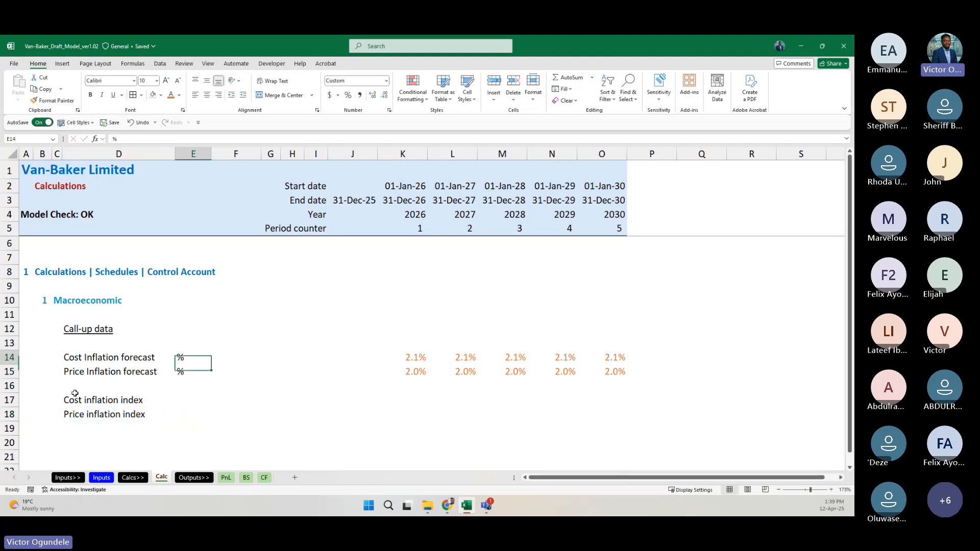
pyautogui.hotkey('ctrl', 'c')
pyautogui.press('Down')
pyautogui.press('Down')
pyautogui.press('Down')
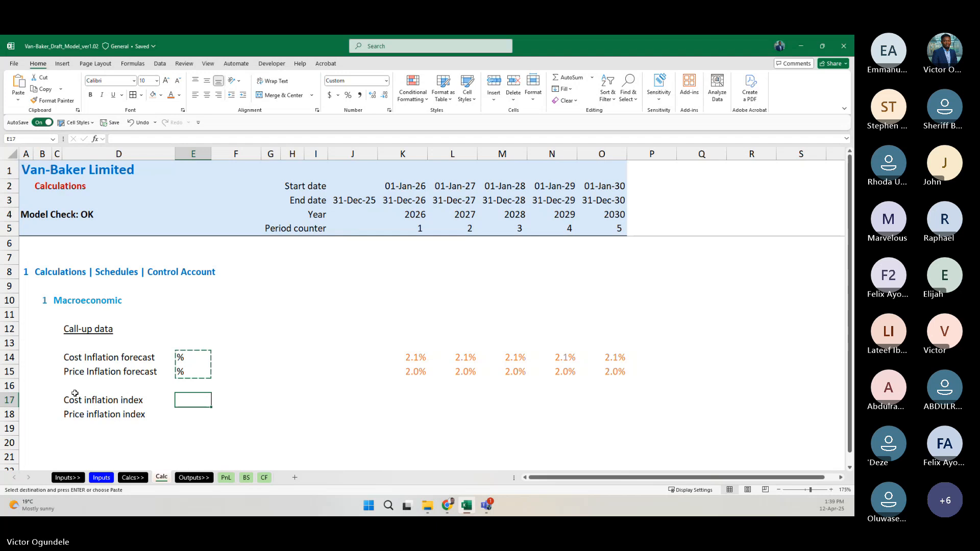
pyautogui.hotkey('ctrl', 'v')
pyautogui.hotkey('ctrl', 'pageup')
pyautogui.hotkey('ctrl', 'pageup')
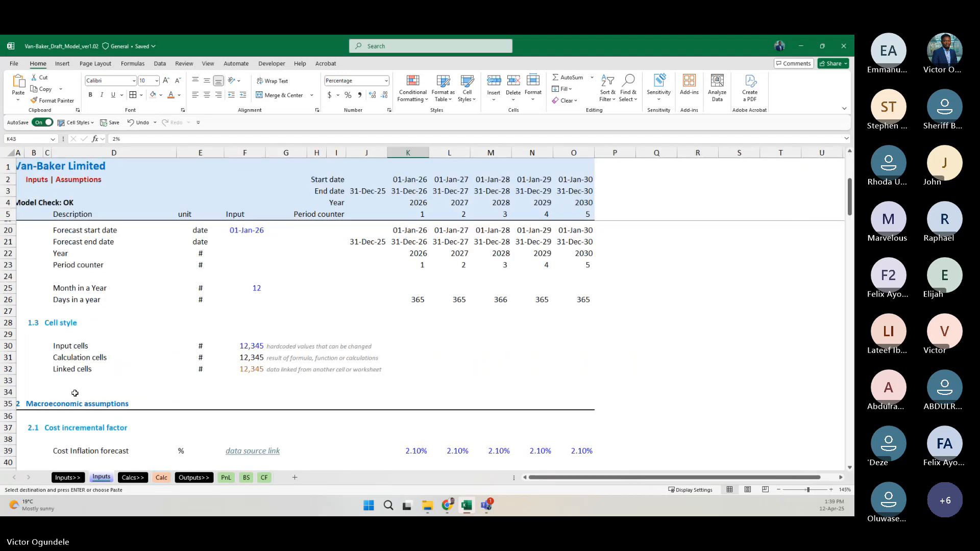
pyautogui.scroll(-3, 92, 403)
pyautogui.hotkey('ctrl', 'pagedown')
pyautogui.hotkey('ctrl', 'pagedown')
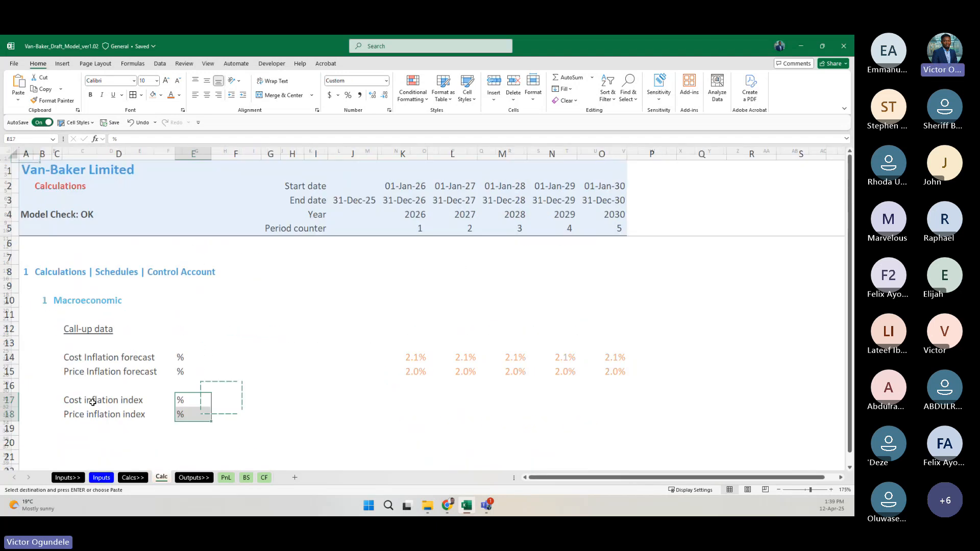
pyautogui.press('Down')
pyautogui.press('Down')
pyautogui.press('Down')
pyautogui.press('Down')
pyautogui.press('Right')
pyautogui.press('Escape')
pyautogui.press('Right')
pyautogui.press('Right')
pyautogui.press('Right')
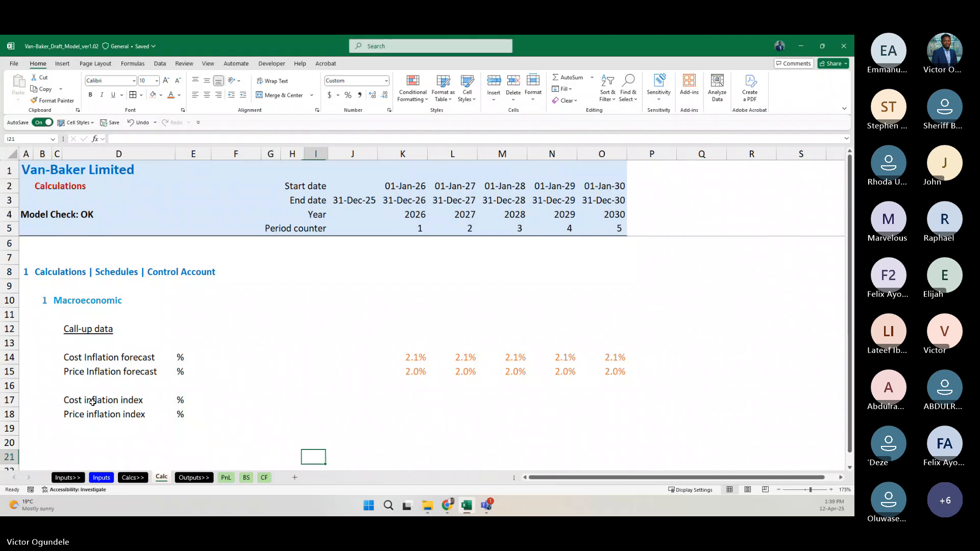
pyautogui.press('Up')
pyautogui.press('Up')
pyautogui.press('Up')
pyautogui.press('Up')
pyautogui.press('Right')
pyautogui.press('Right')
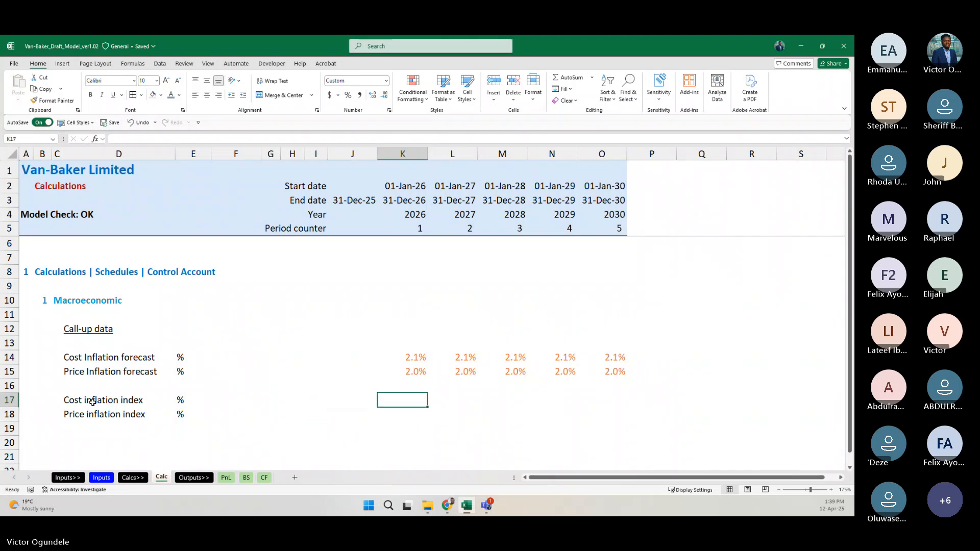
# Step: Review the macroeconomic, funding and use-of-funds assumptions on the Inputs sheet, and return to the Calc sheet
pyautogui.hotkey('ctrl', 'pageup')
pyautogui.hotkey('ctrl', 'pageup')
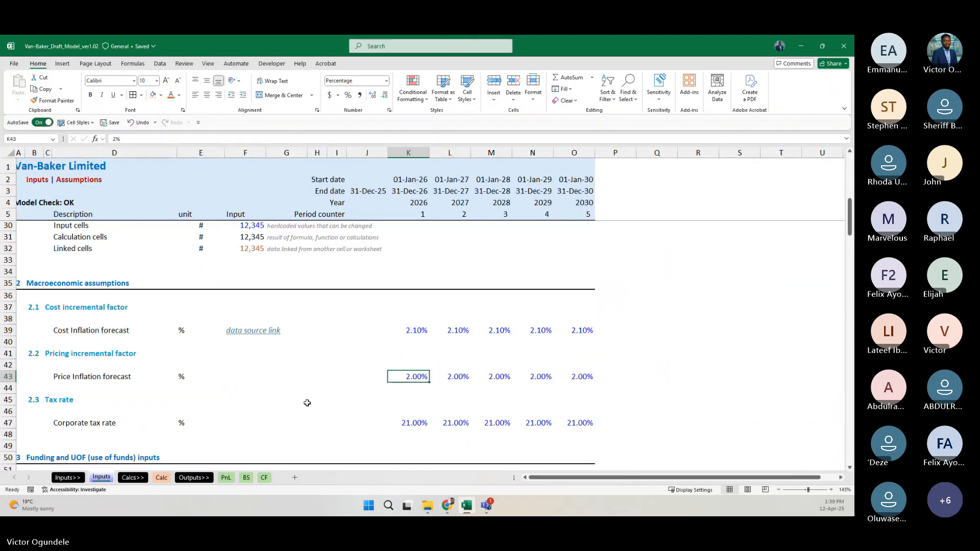
pyautogui.scroll(-4, 309, 403)
pyautogui.scroll(-4, 309, 403)
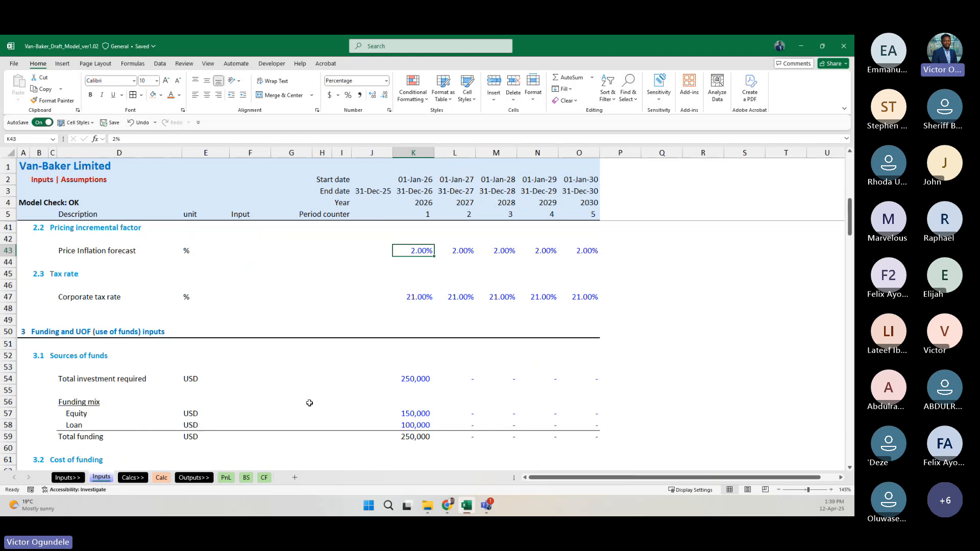
pyautogui.scroll(-2, 309, 403)
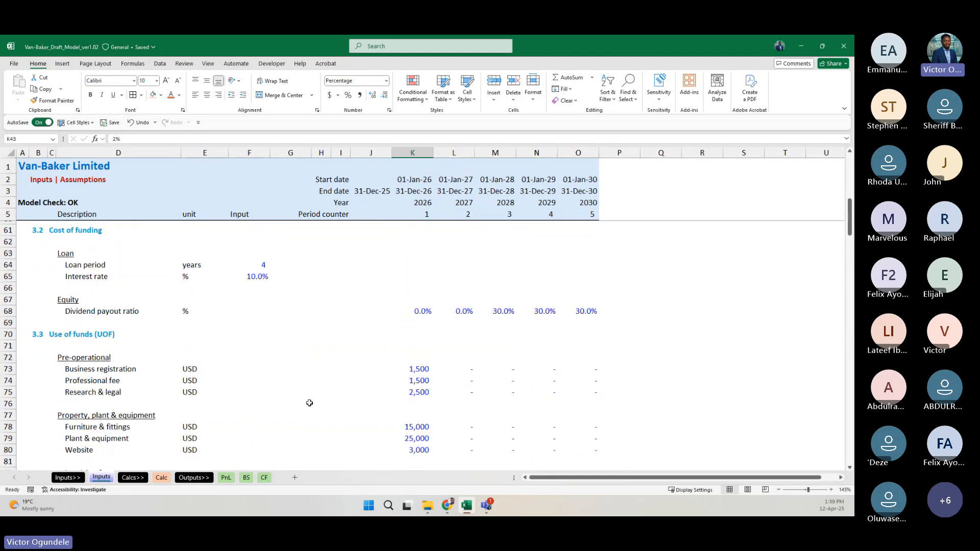
pyautogui.hotkey('ctrl', 'pagedown')
pyautogui.hotkey('ctrl', 'pagedown')
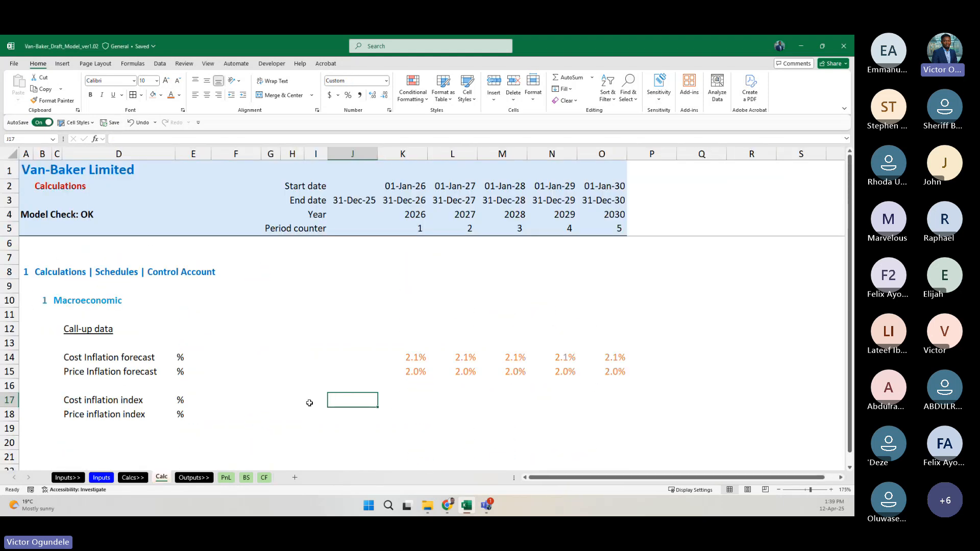
# Step: Enter 1 as the opening cost and price index in J17:J18, centred and shown with one decimal place
pyautogui.hotkey('shift', 'Down')
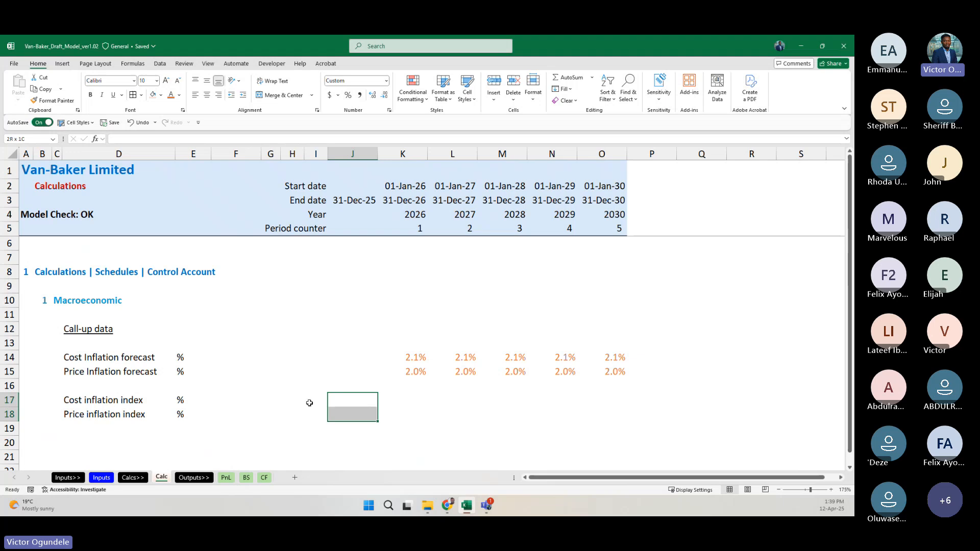
pyautogui.write('1')
pyautogui.hotkey('ctrl', 'Return')
pyautogui.hotkey('alt', 'h')
pyautogui.press('a')
pyautogui.press('c')
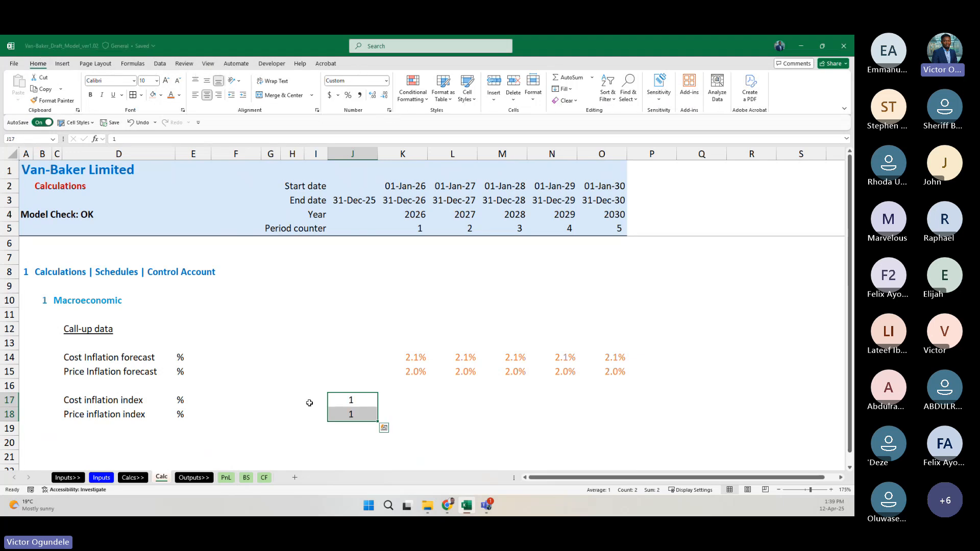
pyautogui.hotkey('alt', 'h')
pyautogui.press('0')
# Step: Calculate the 2026 cost inflation index in K17 with =J17*(1+K14), shown with one decimal place
pyautogui.press('Right')
pyautogui.write('=')
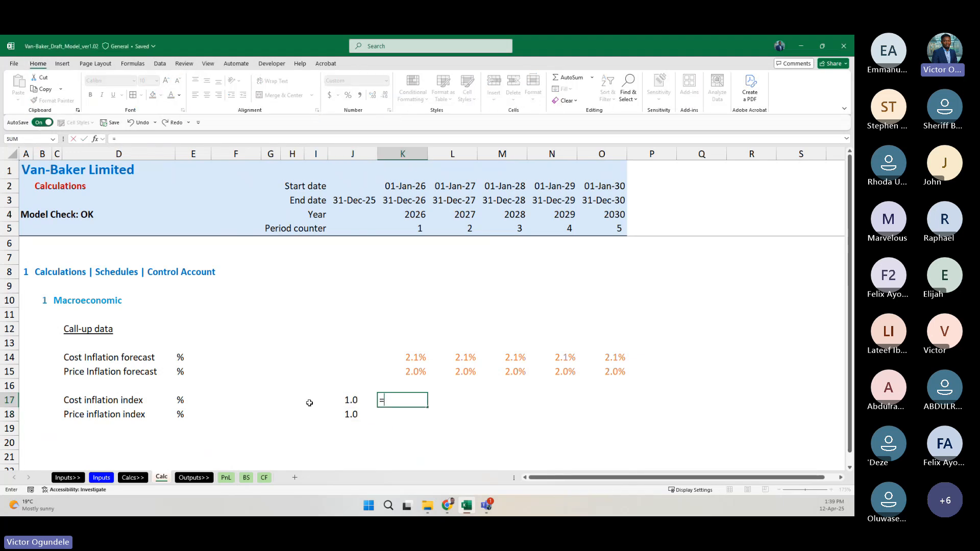
pyautogui.press('Left')
pyautogui.write('*(1+')
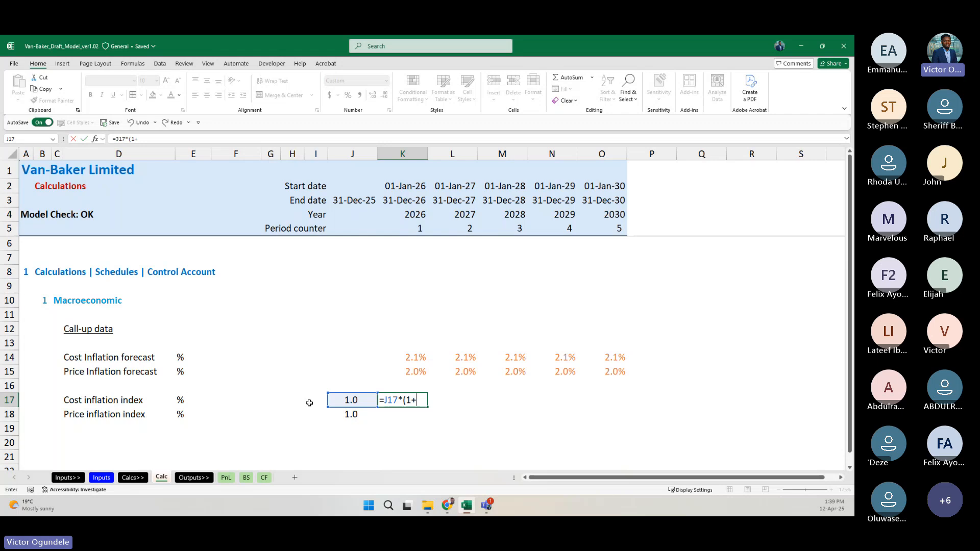
pyautogui.press('Up')
pyautogui.press('Up')
pyautogui.press('Up')
pyautogui.hotkey('ctrl', 'Return')
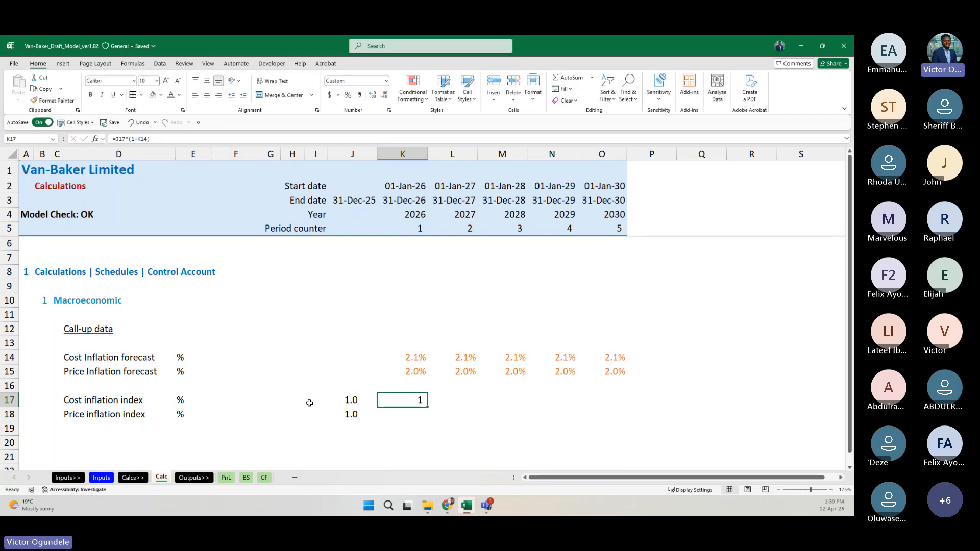
pyautogui.hotkey('alt', 'h')
pyautogui.press('0')
# Step: Fill the index formula from K17 across and down through K17:O18 for both inflation indices
pyautogui.hotkey('alt', 'h')
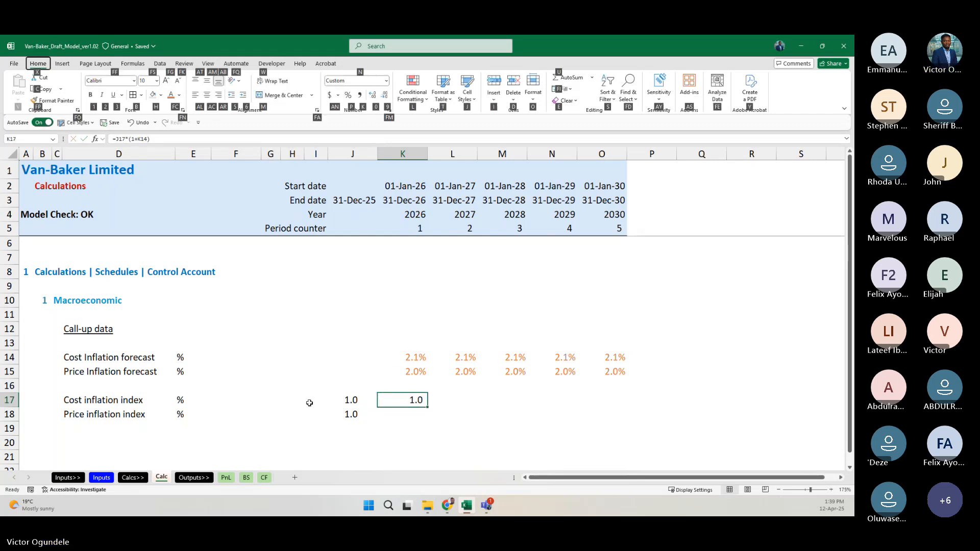
pyautogui.press('Escape')
pyautogui.hotkey('shift', 'Down')
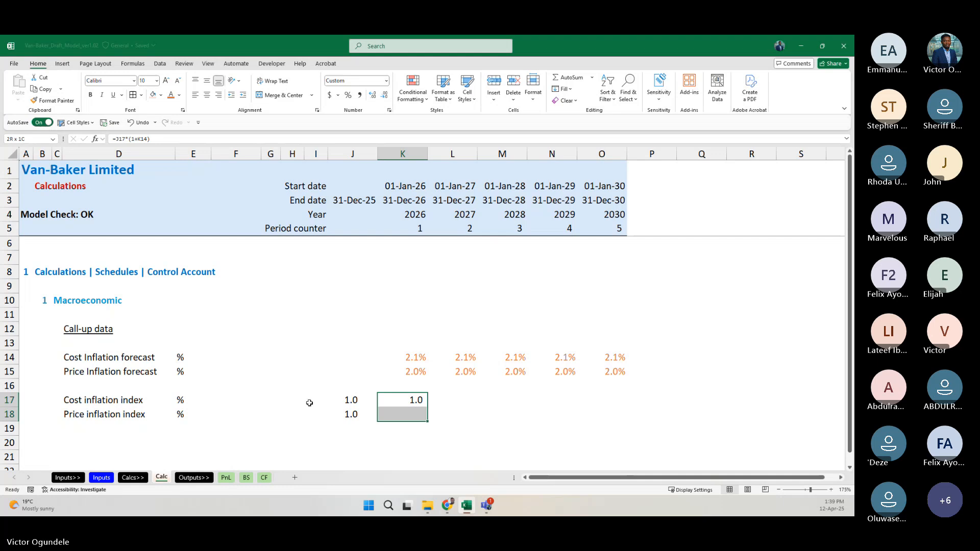
pyautogui.hotkey('shift', 'Right')
pyautogui.hotkey('shift', 'Right')
pyautogui.hotkey('shift', 'Right')
pyautogui.hotkey('shift', 'Right')
pyautogui.hotkey('ctrl', 'r')
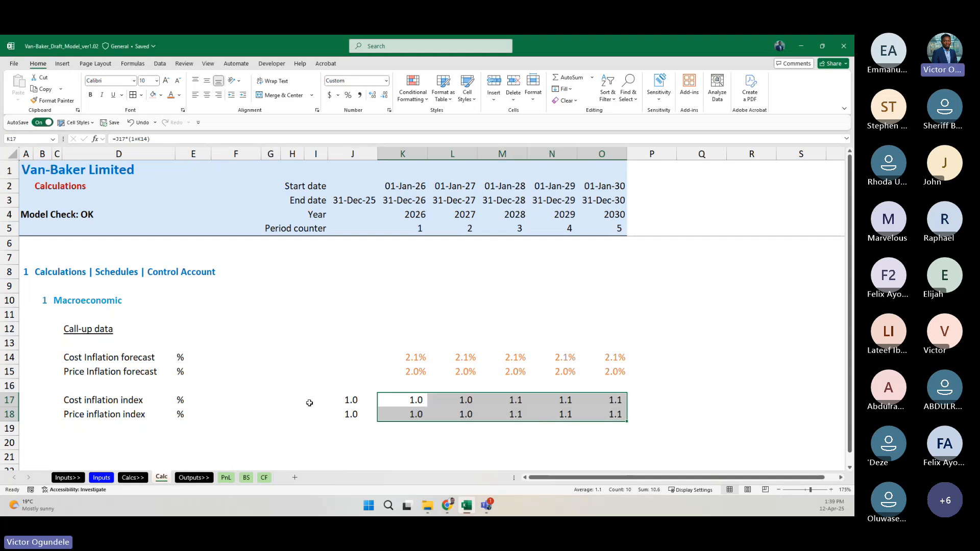
# Step: Show the cost and price inflation indices in J17:O18 with two decimal places
pyautogui.hotkey('alt', 'h')
pyautogui.press('0')
pyautogui.press('Left')
pyautogui.hotkey('shift', 'Down')
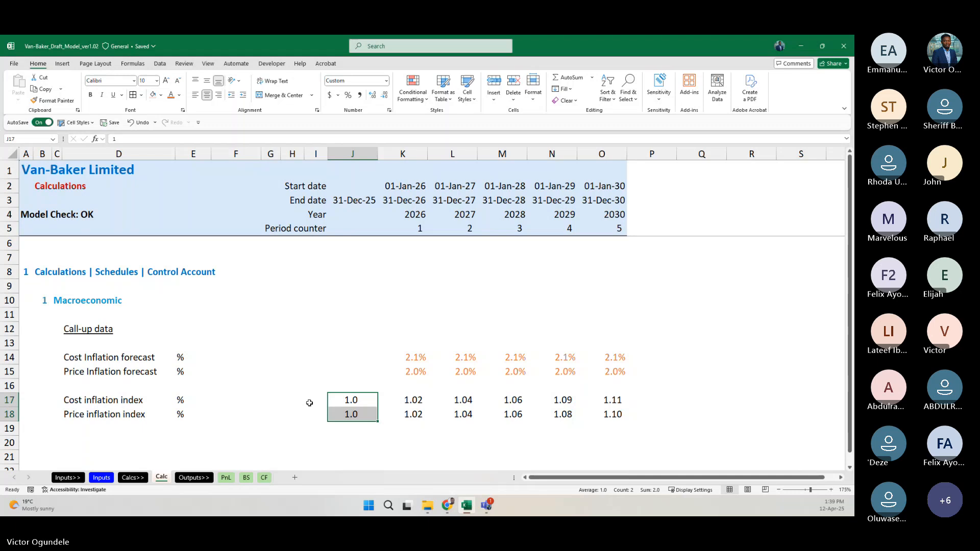
pyautogui.hotkey('alt', 'h')
pyautogui.press('0')
pyautogui.hotkey('ctrl', 'Left')
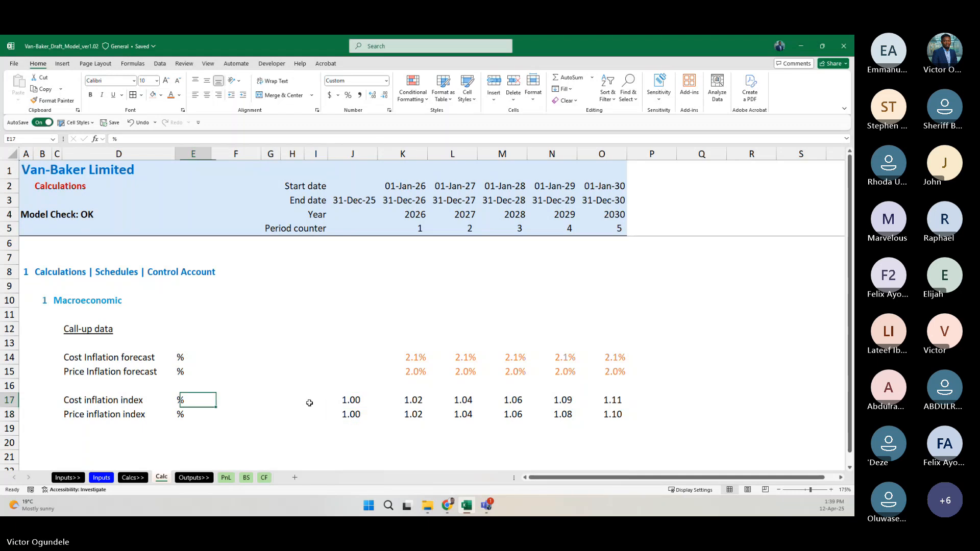
pyautogui.press('Left')
pyautogui.scroll(-2, 309, 403)
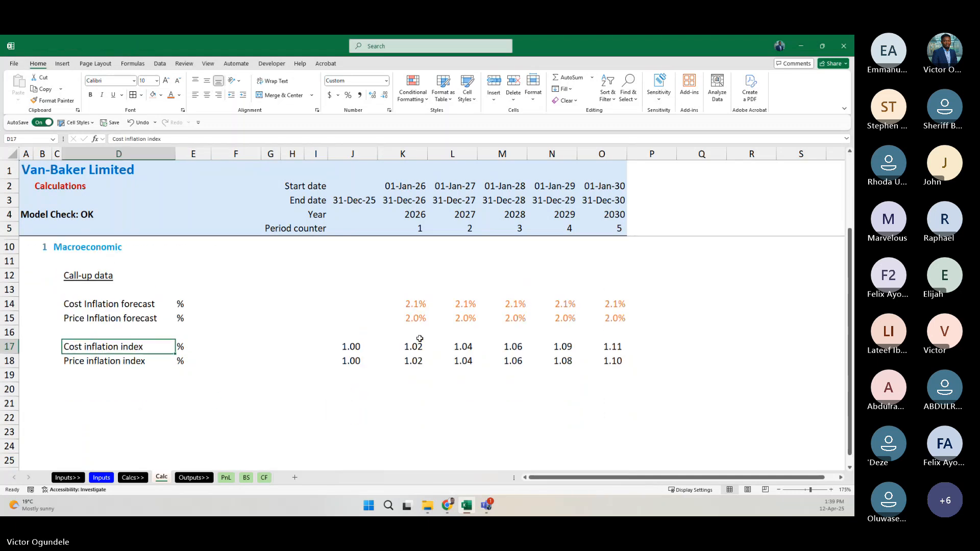
pyautogui.click(351, 346)
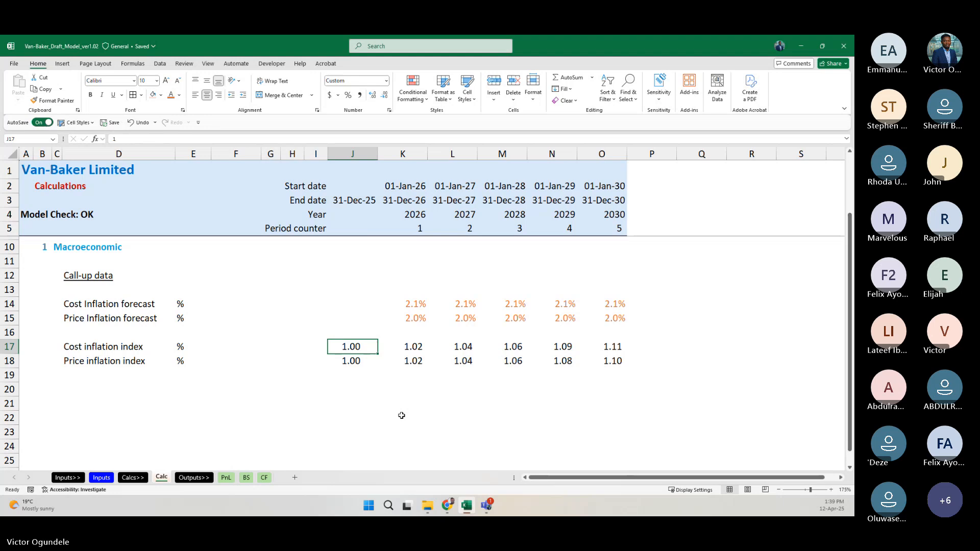
# Step: Review the opening index values in J17:J18 and the formulas of the cost and price inflation indices
pyautogui.click(431, 402)
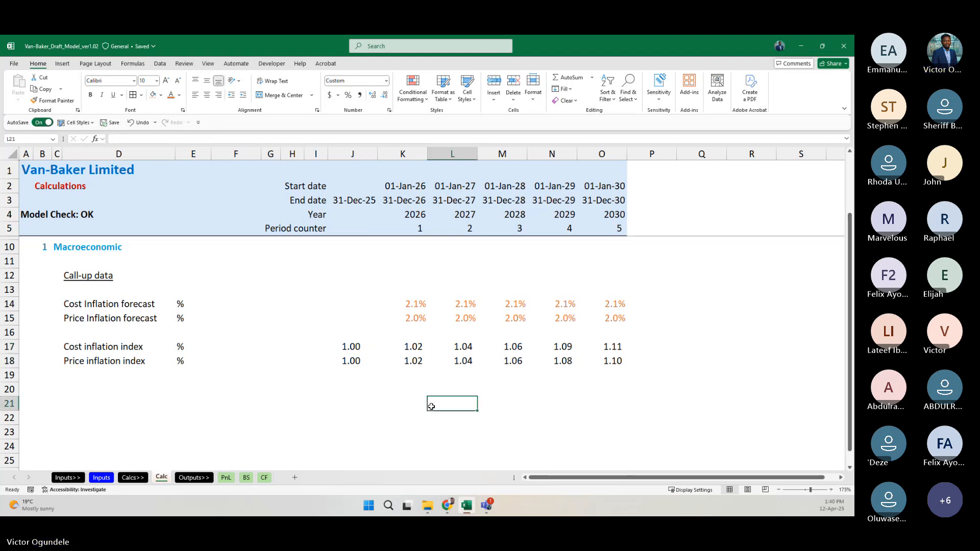
pyautogui.press('Left')
pyautogui.press('Up')
pyautogui.press('Up')
pyautogui.press('Up')
pyautogui.press('Up')
pyautogui.press('Up')
pyautogui.press('Down')
pyautogui.press('Down')
pyautogui.press('Down')
pyautogui.press('Up')
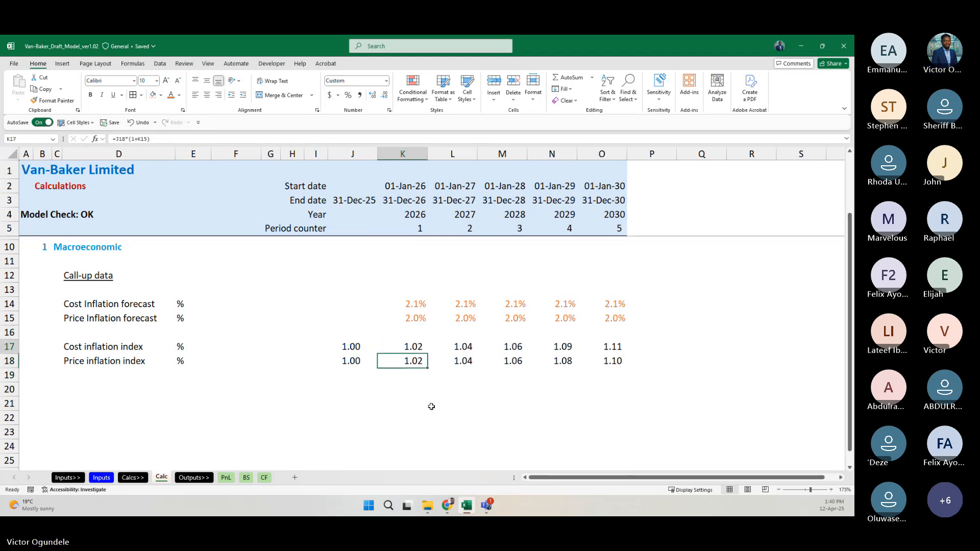
pyautogui.press('Up')
pyautogui.press('Left')
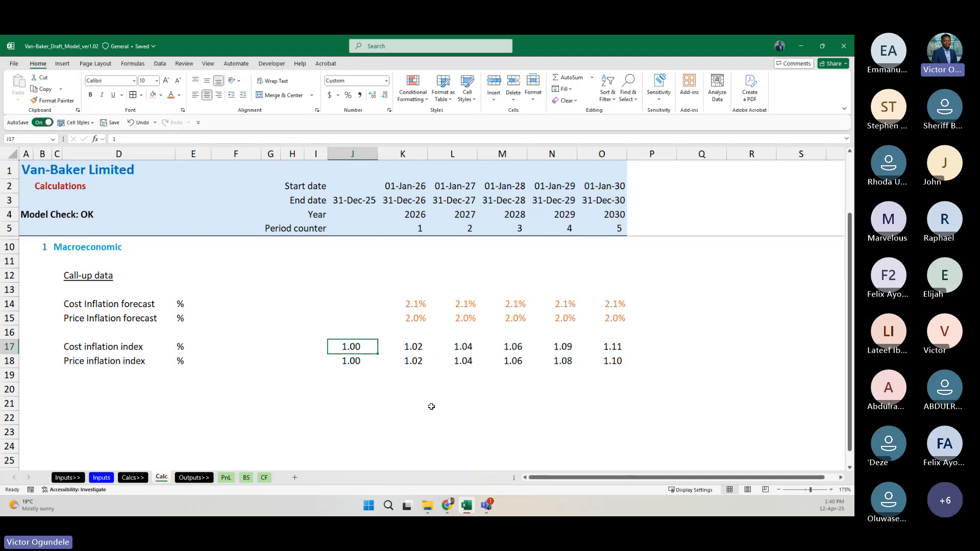
pyautogui.press('Right')
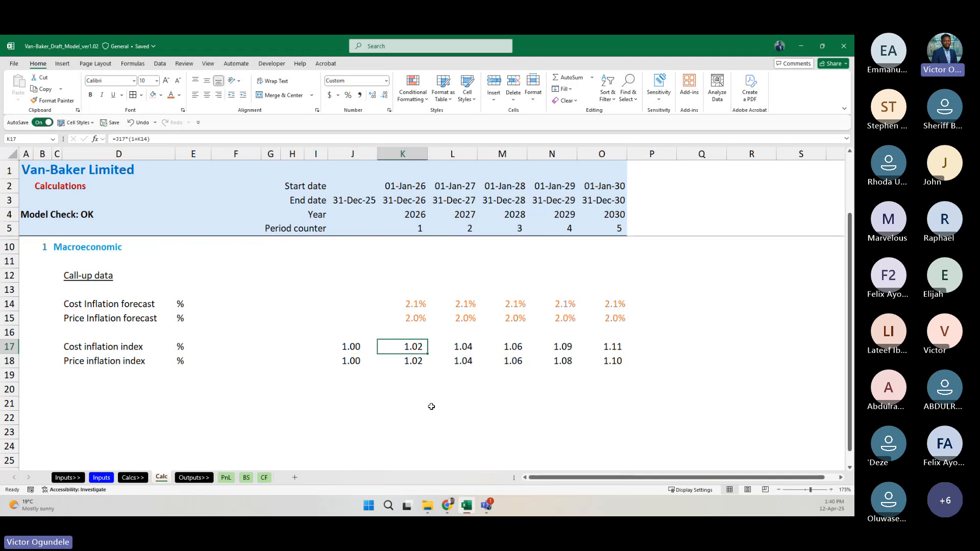
pyautogui.press('Right')
pyautogui.press('Right')
pyautogui.press('Right')
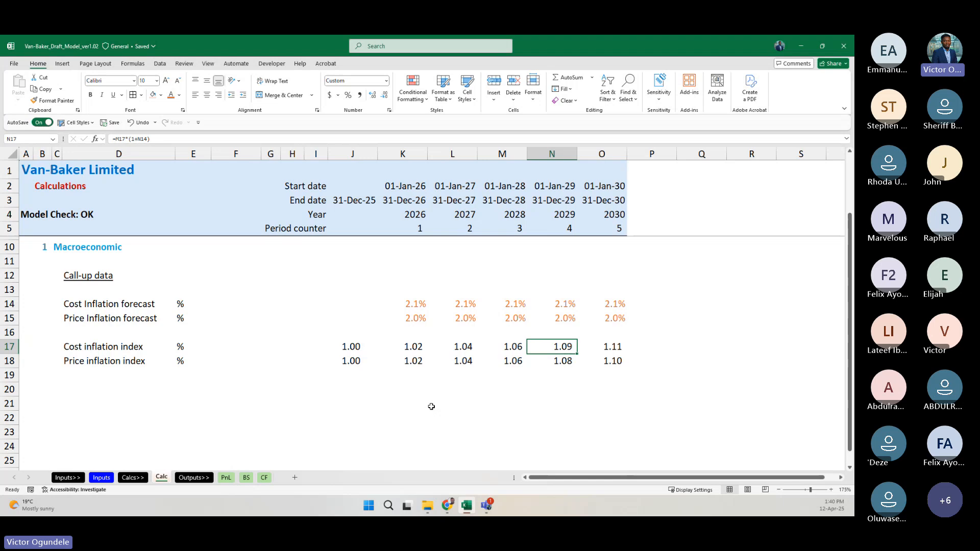
pyautogui.scroll(2, 431, 406)
pyautogui.press('Left')
pyautogui.press('Left')
pyautogui.press('Left')
pyautogui.press('Left')
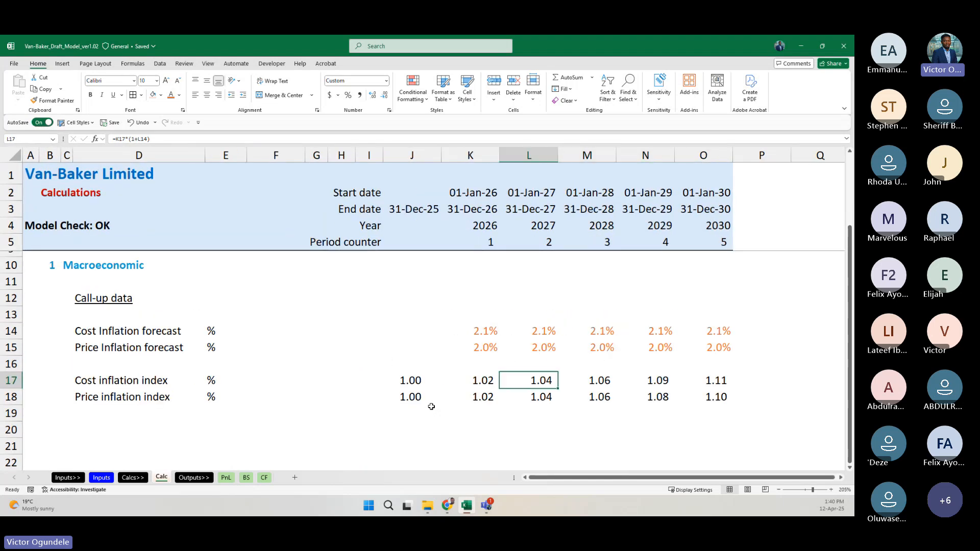
pyautogui.hotkey('shift', 'Down')
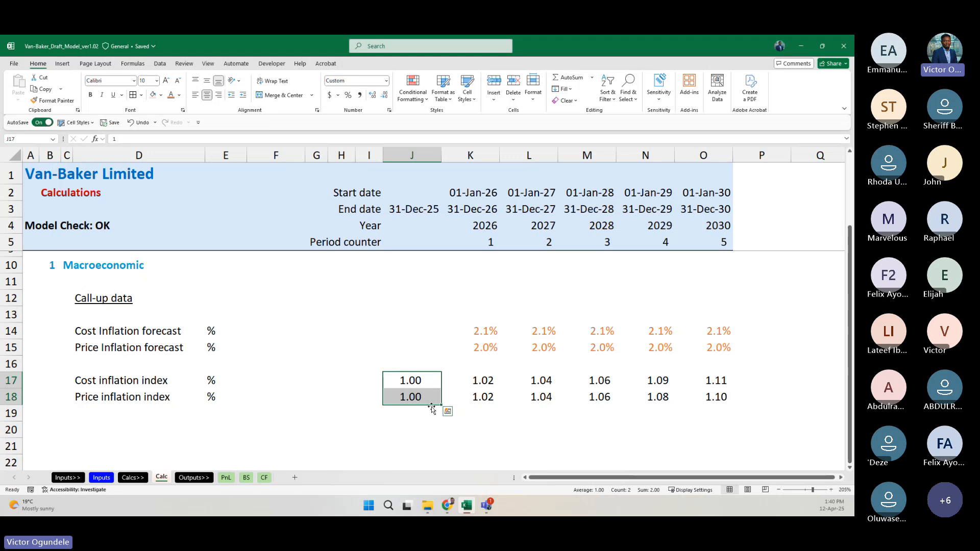
pyautogui.hotkey('alt', 'Tab')
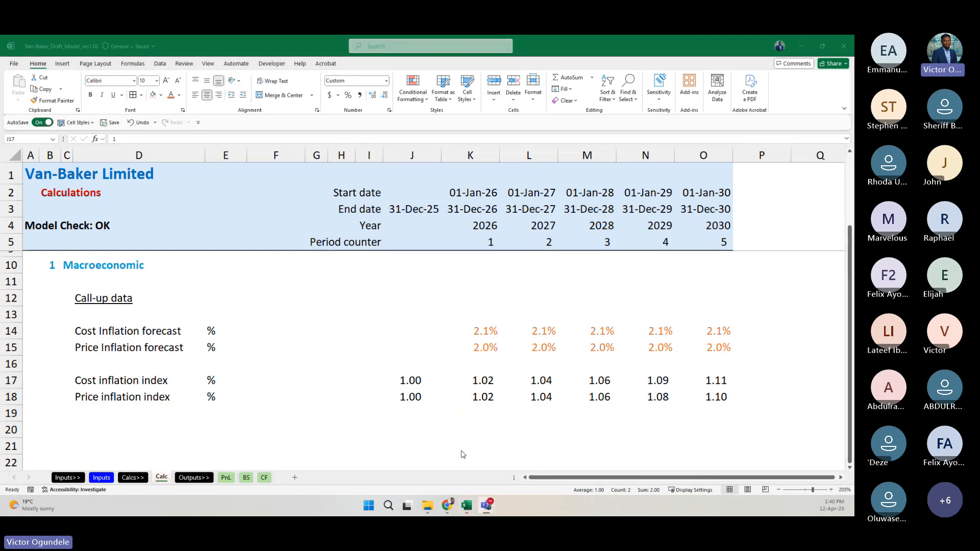
pyautogui.hotkey('alt', 'Tab')
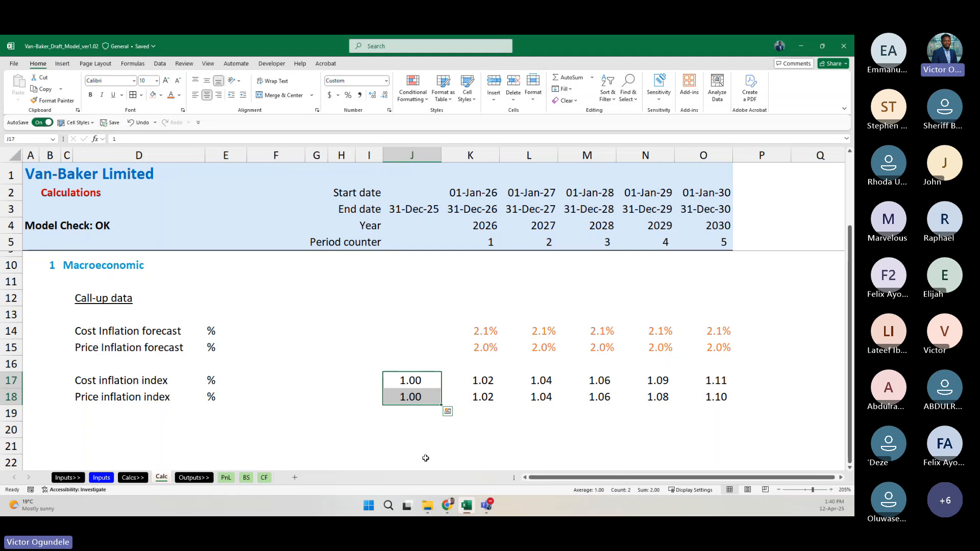
# Step: Check the cell references in the cost and price inflation index formulas across K17:O18
pyautogui.press('Right')
pyautogui.press('Down')
pyautogui.press('Up')
pyautogui.press('F2')
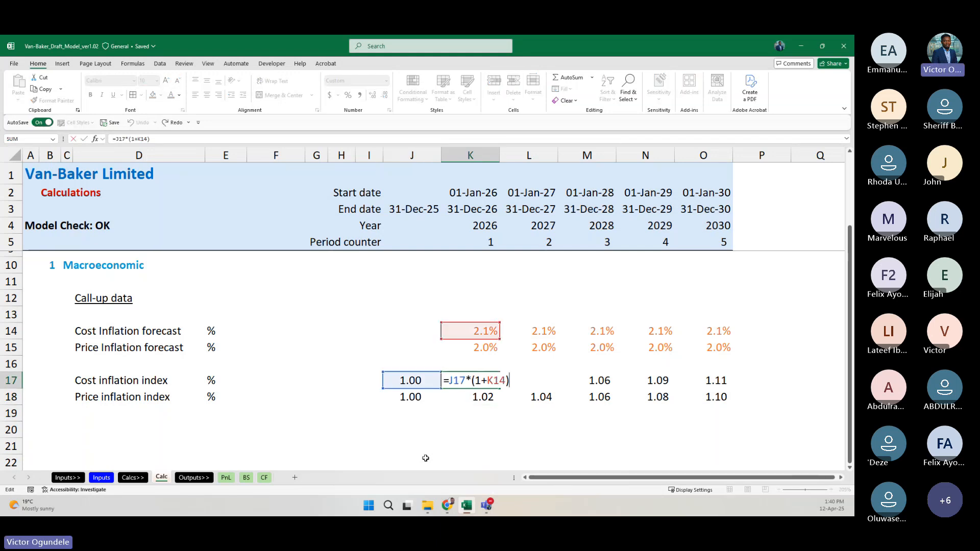
pyautogui.press('Tab')
pyautogui.press('F2')
pyautogui.press('Tab')
pyautogui.press('F2')
pyautogui.press('Tab')
pyautogui.press('Tab')
pyautogui.press('Left')
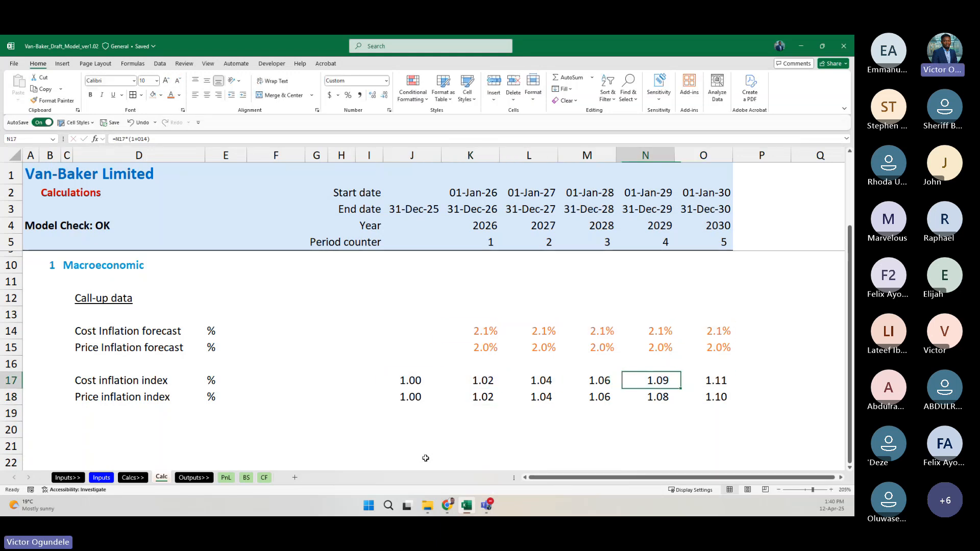
pyautogui.press('Left')
pyautogui.press('Left')
pyautogui.press('Left')
pyautogui.press('Down')
pyautogui.press('Up')
pyautogui.press('Right')
pyautogui.press('Down')
pyautogui.hotkey('ctrl', 'Right')
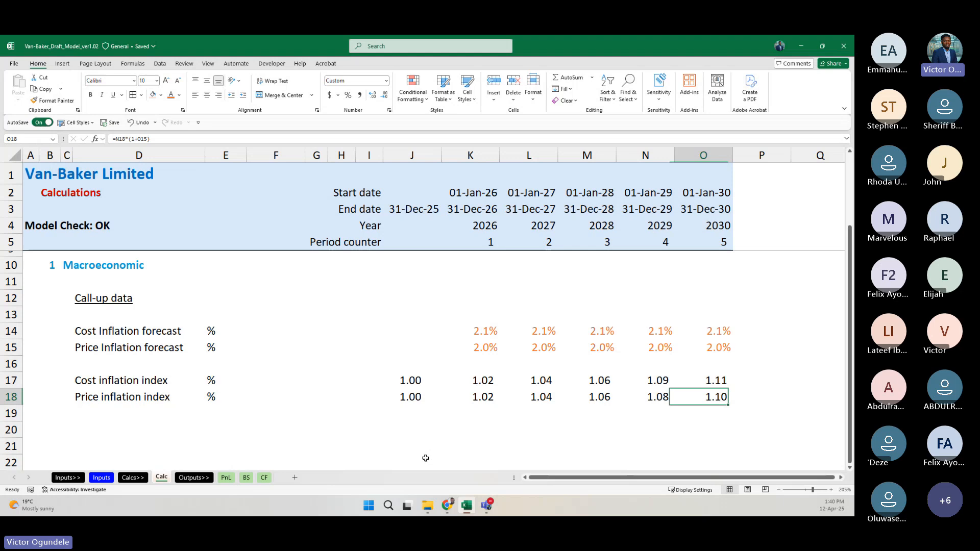
# Step: Italicise the "Call-up data" heading in D12
pyautogui.hotkey('ctrl', 'Left')
pyautogui.hotkey('ctrl', 'Left')
pyautogui.hotkey('ctrl', 'Left')
pyautogui.scroll(-3, 426, 458)
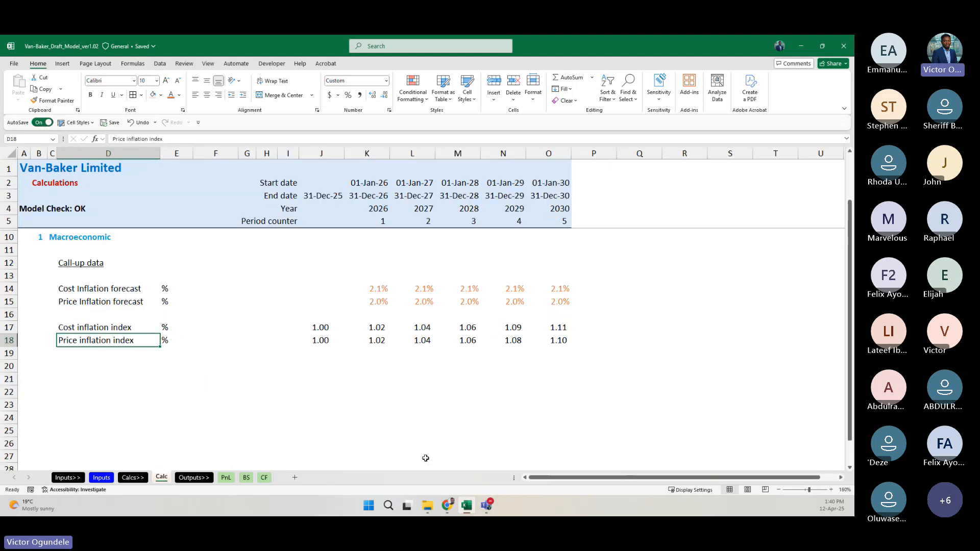
pyautogui.press('Up')
pyautogui.press('Up')
pyautogui.press('Up')
pyautogui.press('Up')
pyautogui.press('Up')
pyautogui.press('Up')
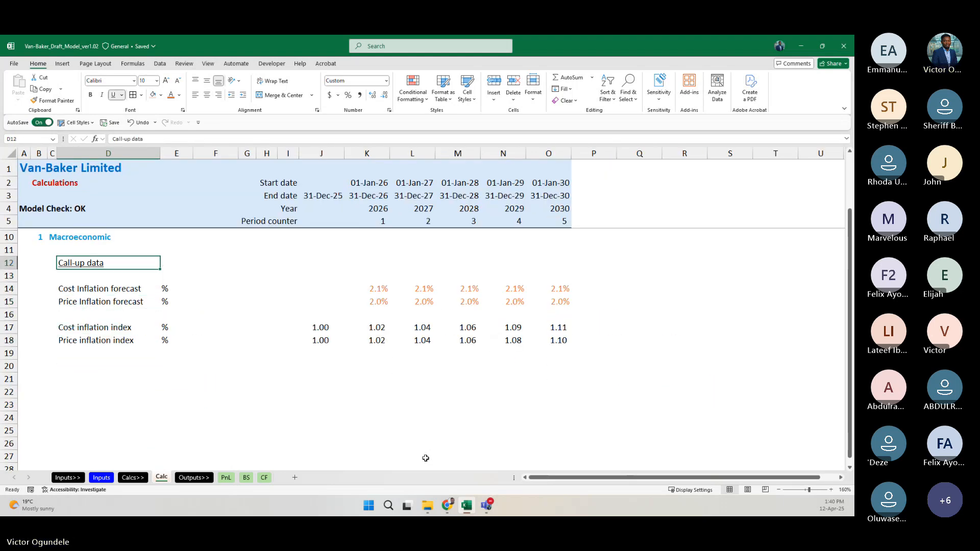
pyautogui.hotkey('ctrl', 'i')
# Step: Delete the blank row 13 between the "Call-up data" heading and the inflation forecasts
pyautogui.press('Down')
pyautogui.press('Down')
pyautogui.press('Down')
pyautogui.press('Down')
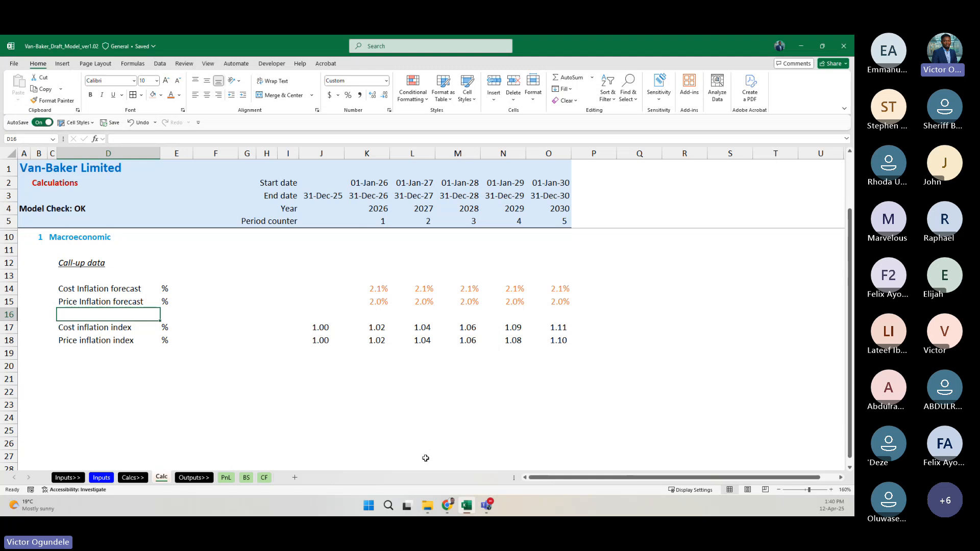
pyautogui.press('Up')
pyautogui.press('Up')
pyautogui.press('Up')
pyautogui.hotkey('shift', 'space')
pyautogui.hotkey('ctrl', '-')
pyautogui.press('Left')
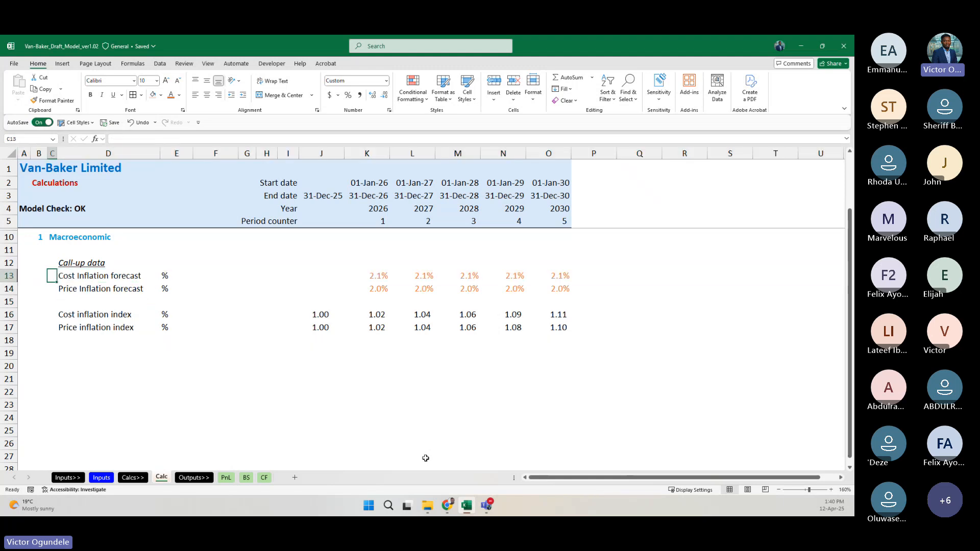
# Step: Insert a blank row at row 16, directly above the cost inflation index
pyautogui.press('Right')
pyautogui.press('Down')
pyautogui.press('Down')
pyautogui.press('Down')
pyautogui.hotkey('shift', 'space')
pyautogui.hotkey('ctrl', '+')
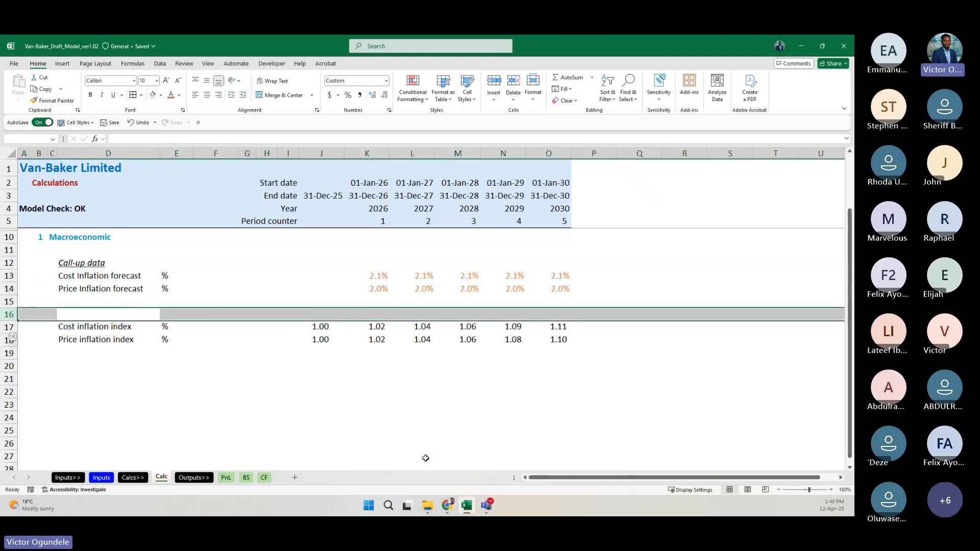
pyautogui.press('Left')
pyautogui.press('Right')
# Step: Copy the "Call-up data" heading from D12 to D16
pyautogui.press('Up')
pyautogui.press('Up')
pyautogui.press('Up')
pyautogui.press('Up')
pyautogui.hotkey('ctrl', 'c')
pyautogui.press('Down')
pyautogui.press('Down')
pyautogui.press('Down')
pyautogui.press('Down')
pyautogui.press('Down')
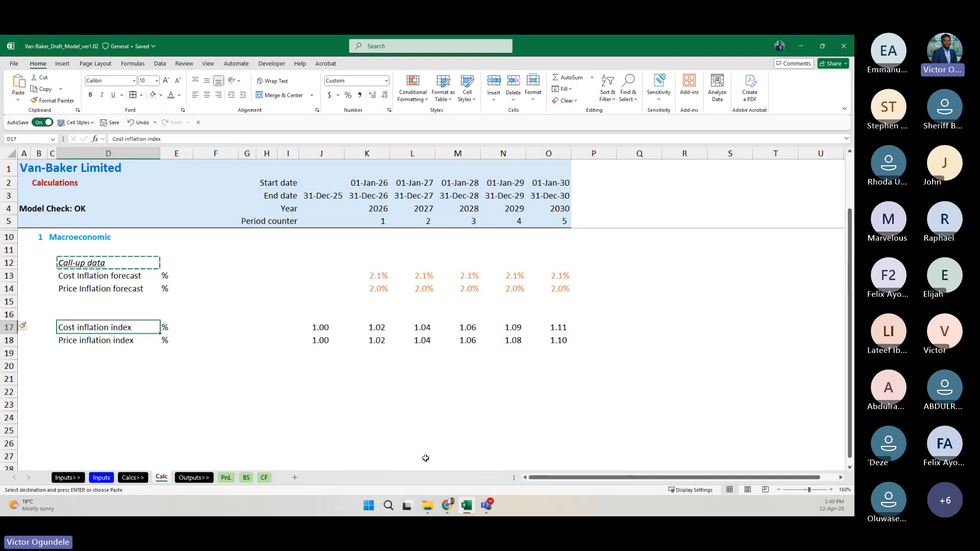
pyautogui.press('Up')
pyautogui.hotkey('ctrl', 'v')
pyautogui.write('Ca')
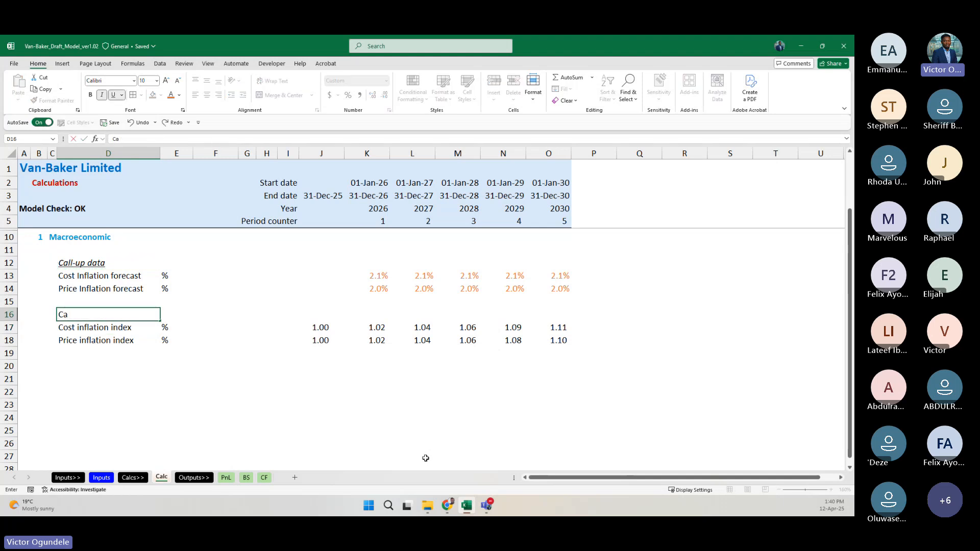
pyautogui.write('lcula')
pyautogui.press('BackSpace')
pyautogui.press('BackSpace')
pyautogui.press('BackSpace')
pyautogui.press('BackSpace')
pyautogui.press('BackSpace')
pyautogui.press('BackSpace')
pyautogui.press('BackSpace')
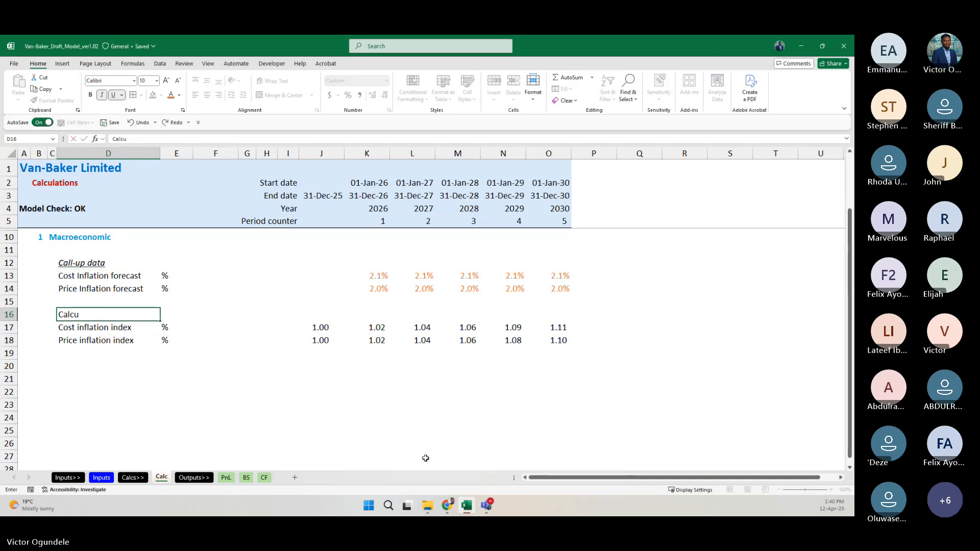
# Step: Change the heading text in D16 to "Inflation index calculations"
pyautogui.write('Infalt')
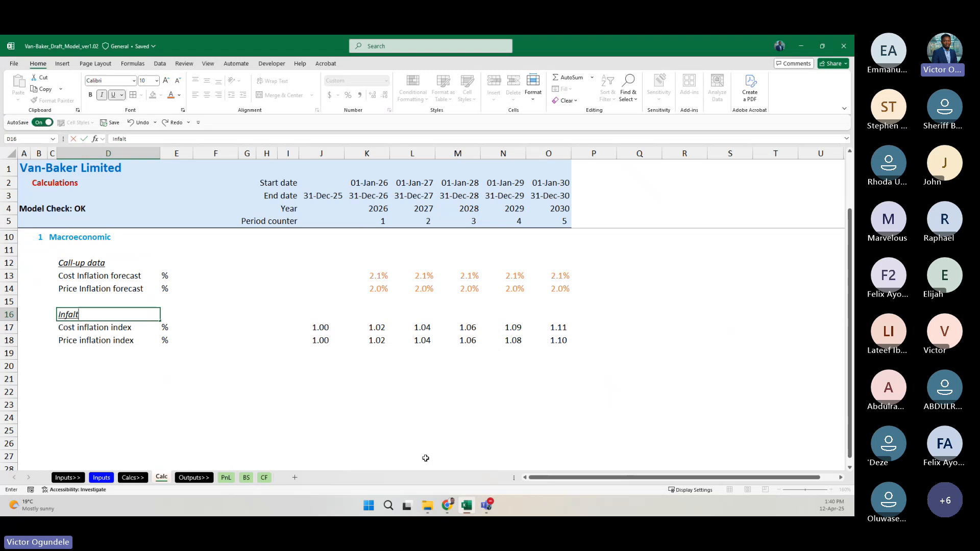
pyautogui.press('BackSpace')
pyautogui.press('BackSpace')
pyautogui.press('BackSpace')
pyautogui.write('lation index c')
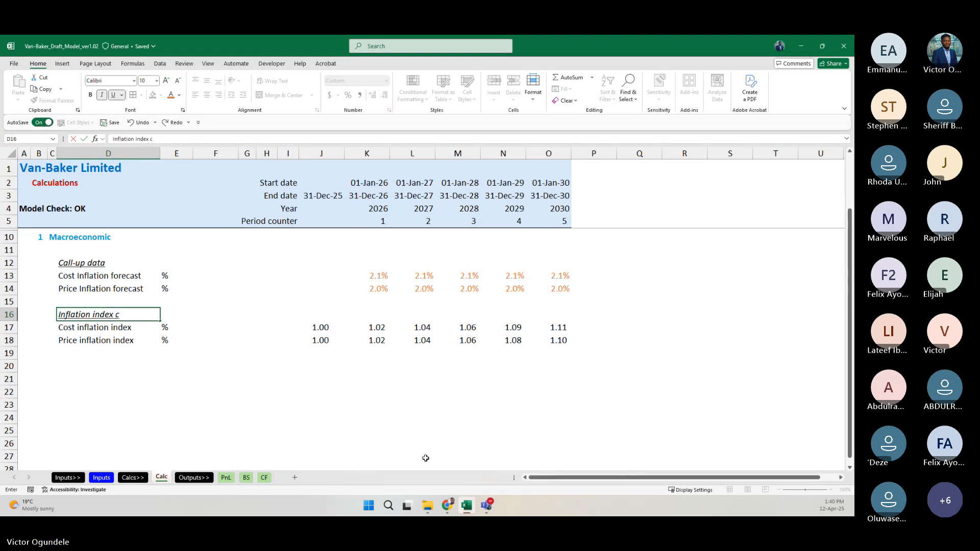
pyautogui.write('alculations')
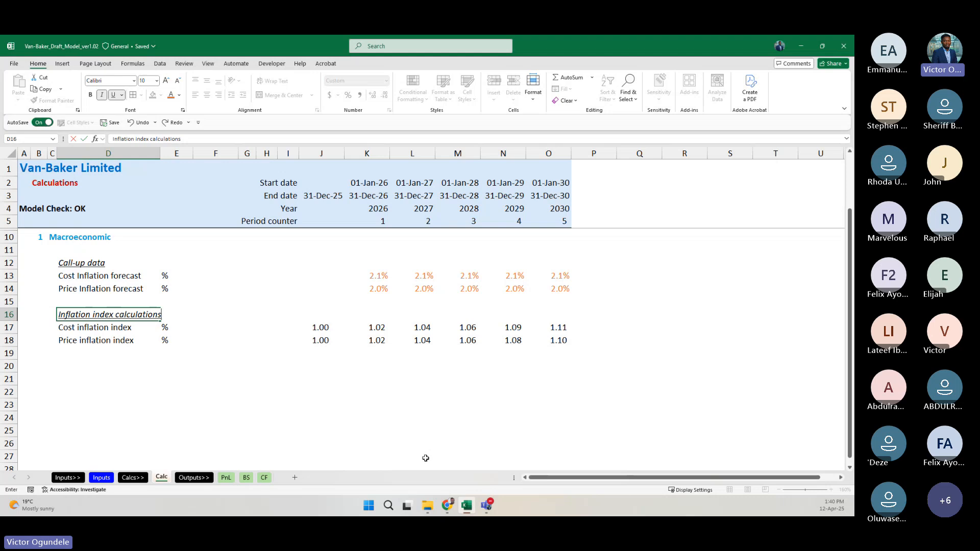
pyautogui.hotkey('ctrl', 'Return')
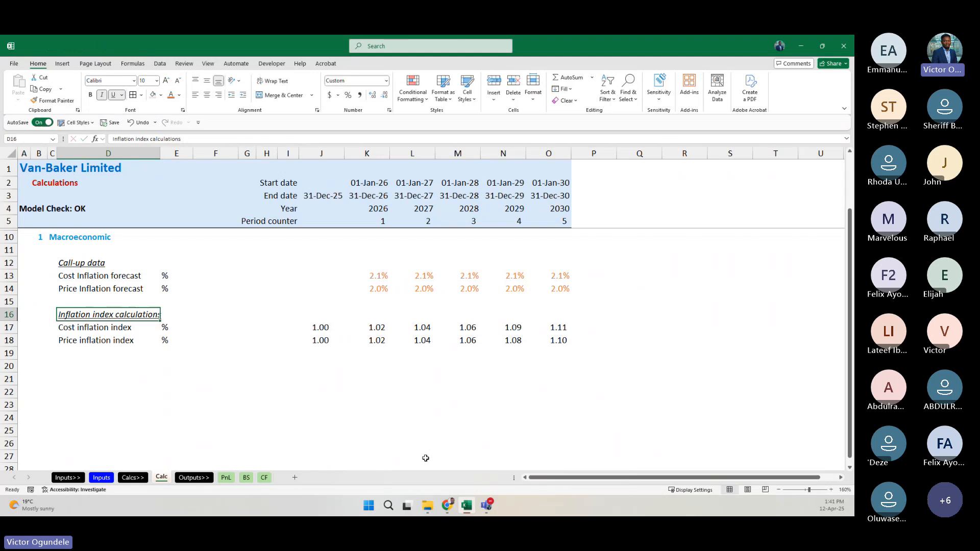
pyautogui.keyDown('ctrl'); pyautogui.scroll(3, 426, 458); pyautogui.keyUp('ctrl')
pyautogui.click(447, 443)
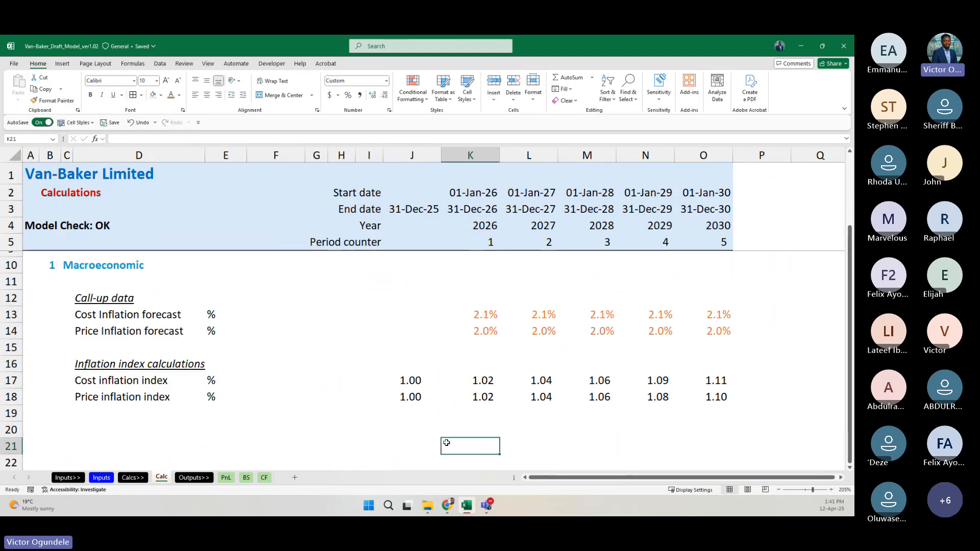
# Step: Shade the opening index cells J17:J18 with a light grey fill
pyautogui.click(160, 413)
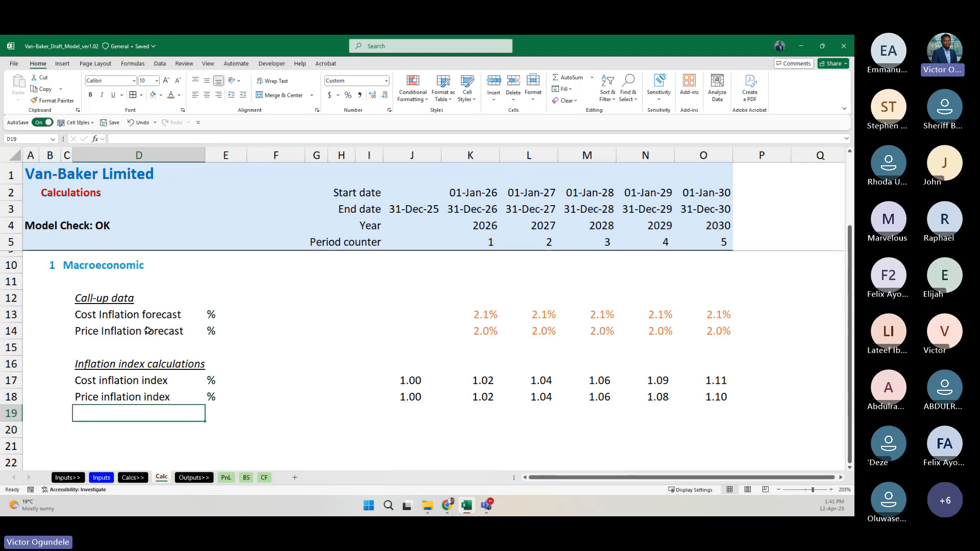
pyautogui.press('Up')
pyautogui.press('Up')
pyautogui.press('Right')
pyautogui.press('Right')
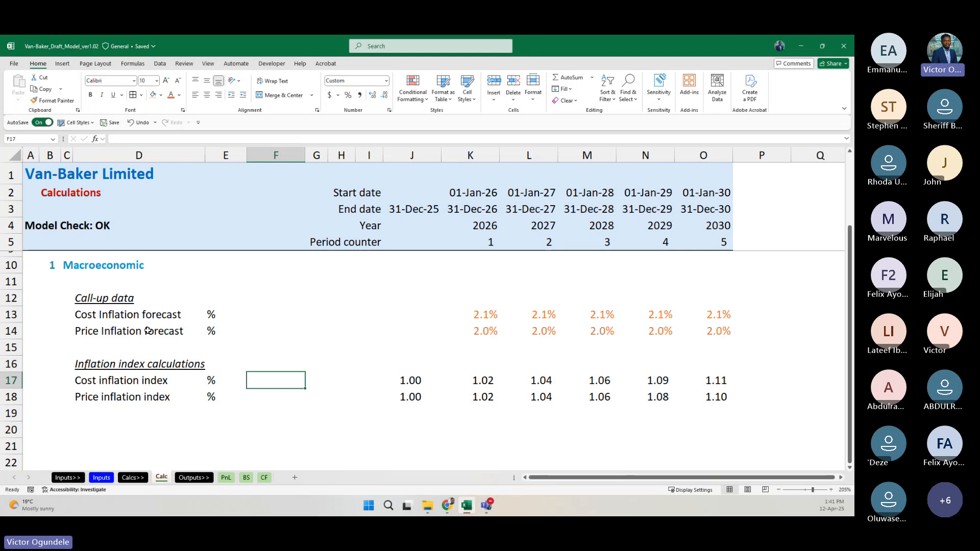
pyautogui.press('Right')
pyautogui.press('Right')
pyautogui.press('Right')
pyautogui.press('Right')
pyautogui.hotkey('shift', 'Down')
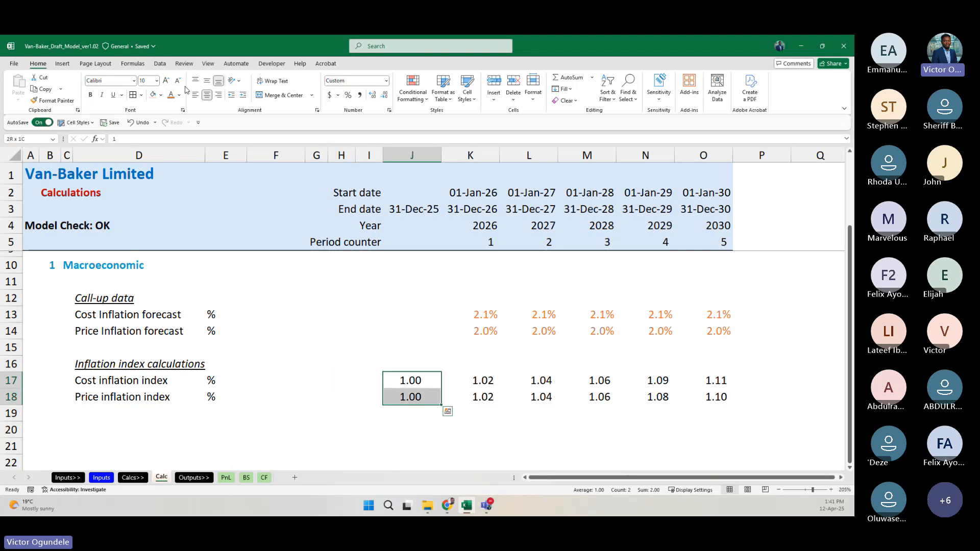
pyautogui.click(161, 95)
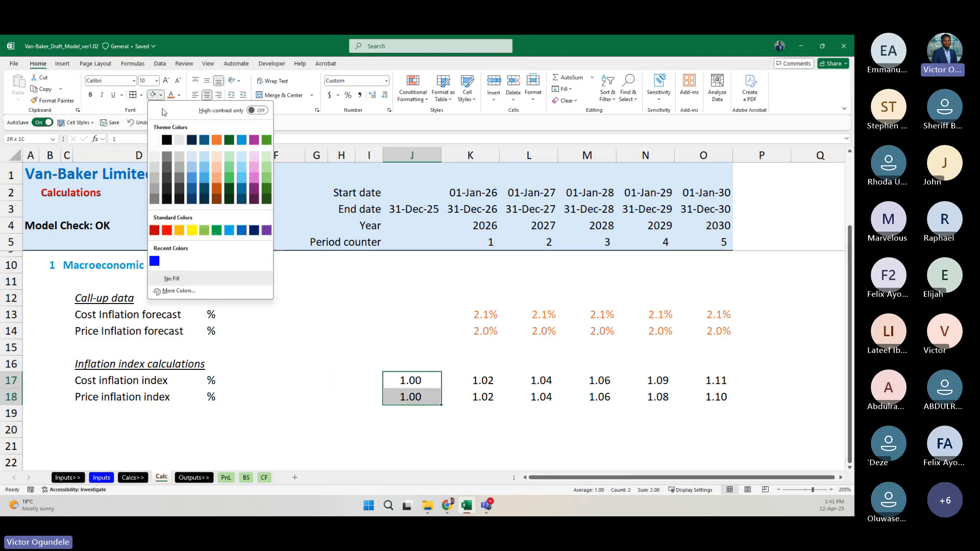
pyautogui.click(178, 159)
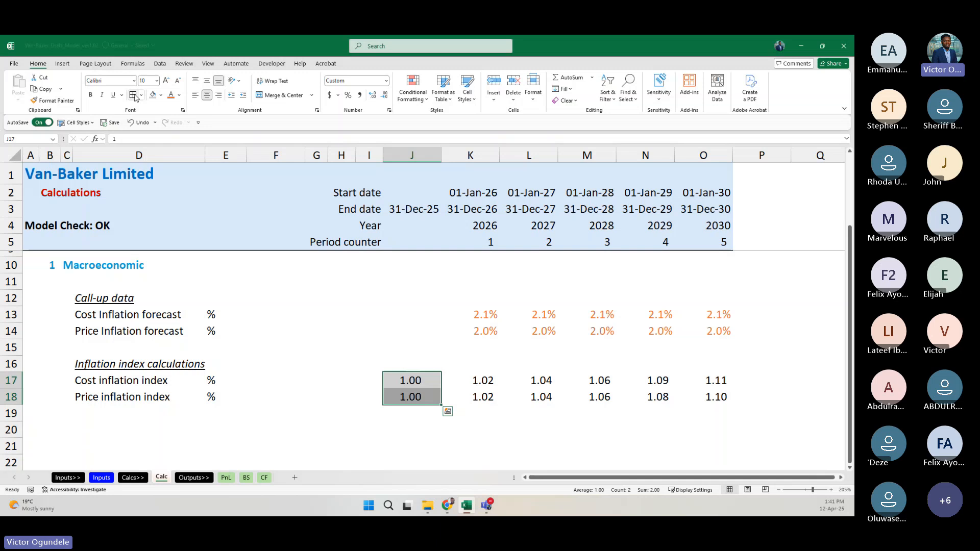
pyautogui.click(350, 362)
pyautogui.click(295, 418)
pyautogui.press('Right')
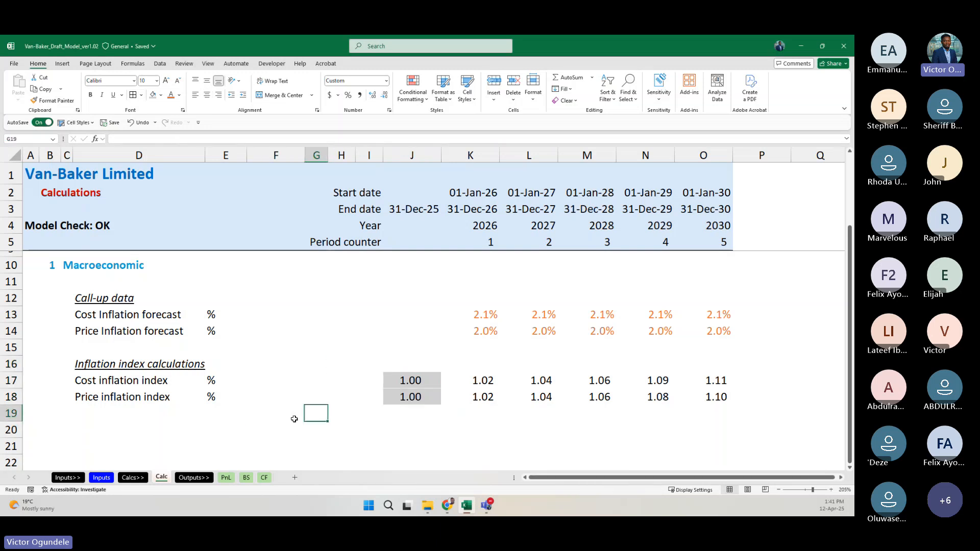
pyautogui.press('Right')
pyautogui.press('Right')
pyautogui.press('Right')
pyautogui.press('Up')
pyautogui.press('Up')
pyautogui.press('Up')
pyautogui.press('Down')
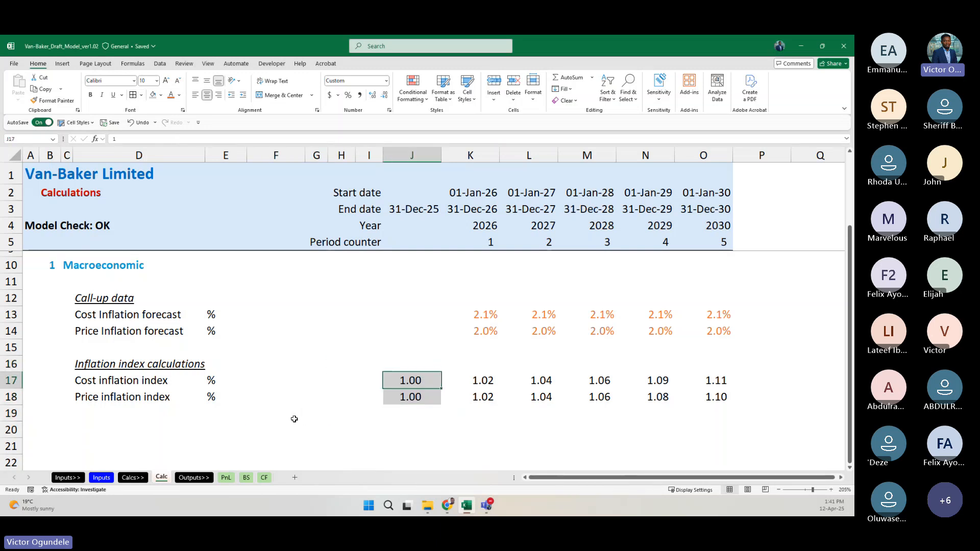
pyautogui.scroll(-1, 294, 419)
pyautogui.press('Down')
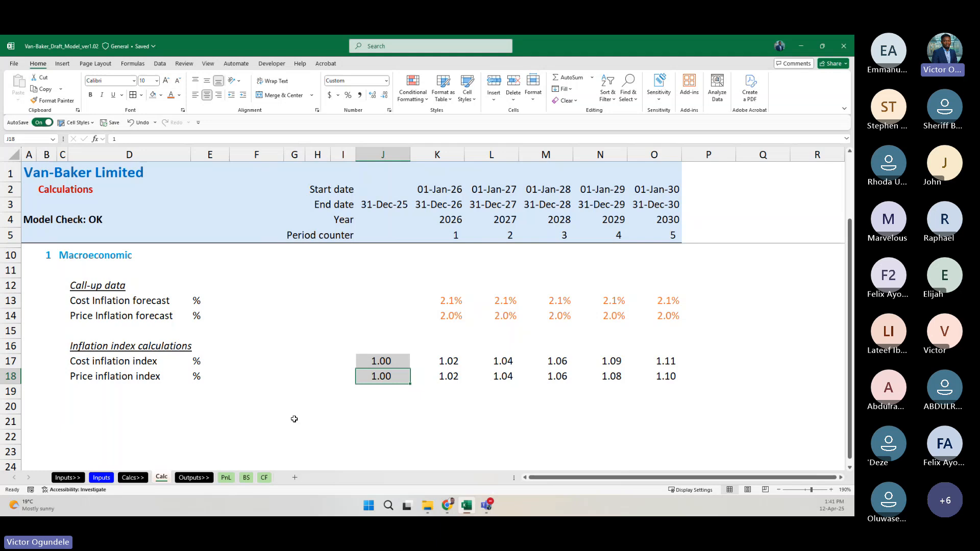
pyautogui.press('Up')
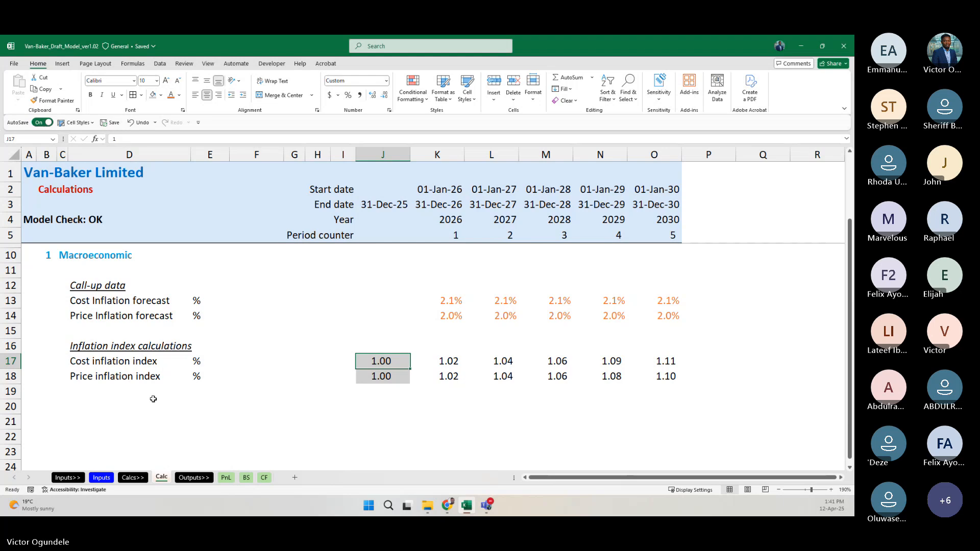
pyautogui.click(192, 400)
pyautogui.click(113, 399)
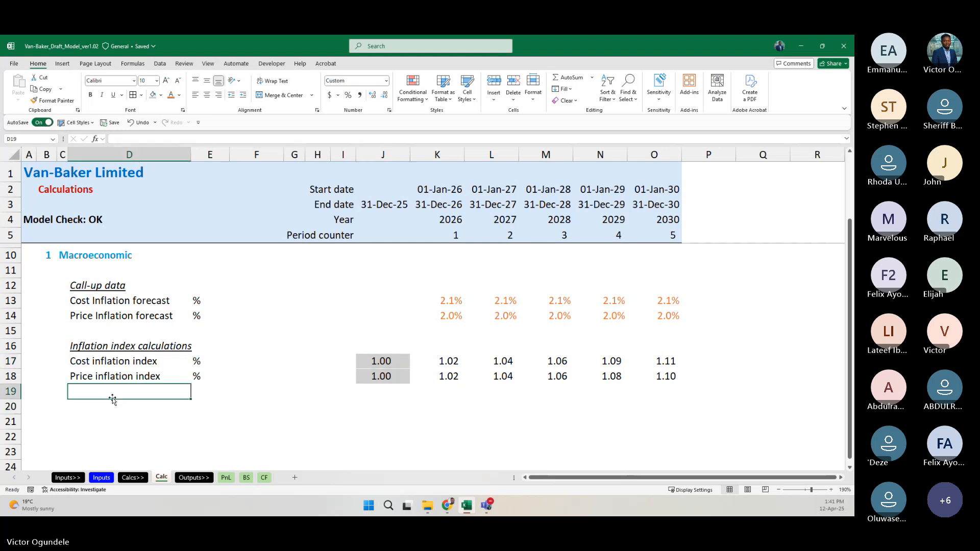
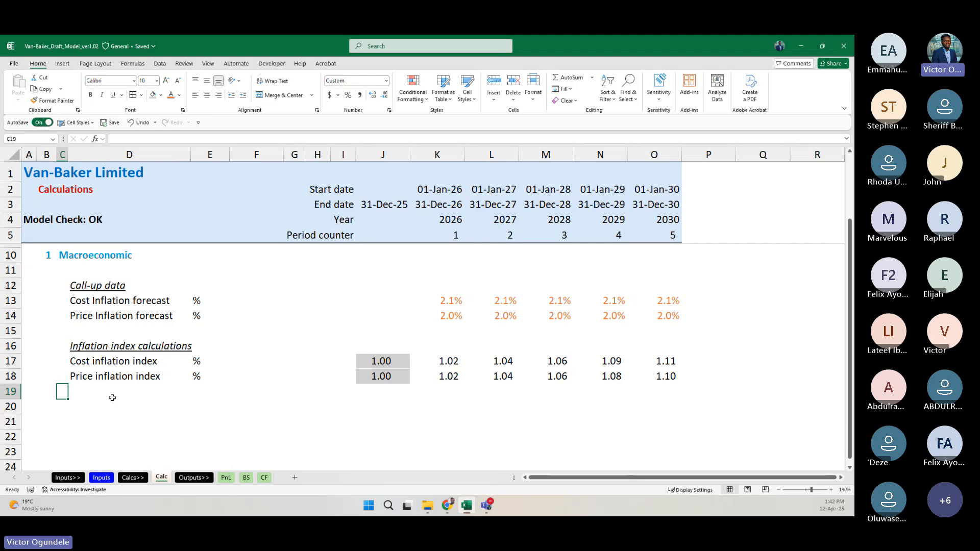
# Step: Collapse the ribbon to its tab names so more rows of the Calc sheet show
pyautogui.scroll(-2, 113, 398)
pyautogui.press('Left')
pyautogui.press('Left')
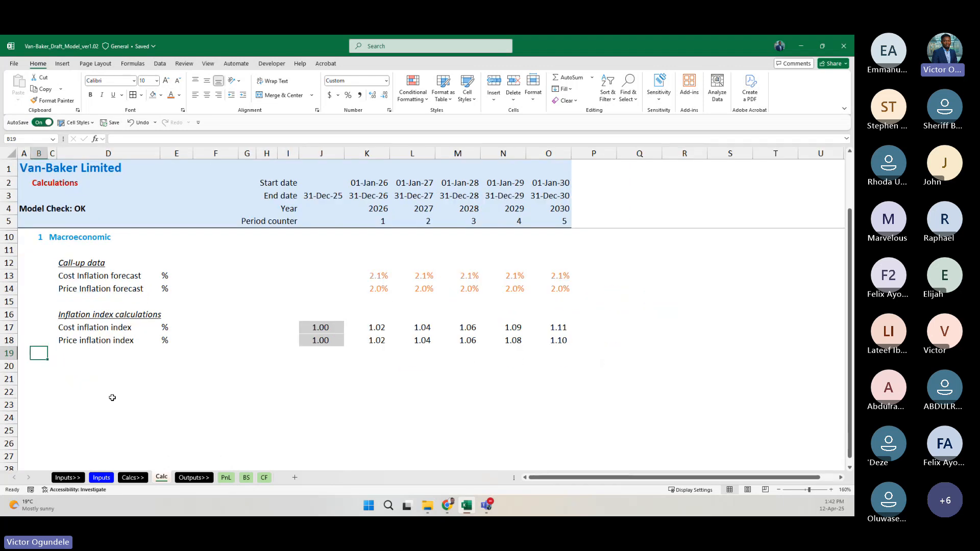
pyautogui.doubleClick(36, 63)
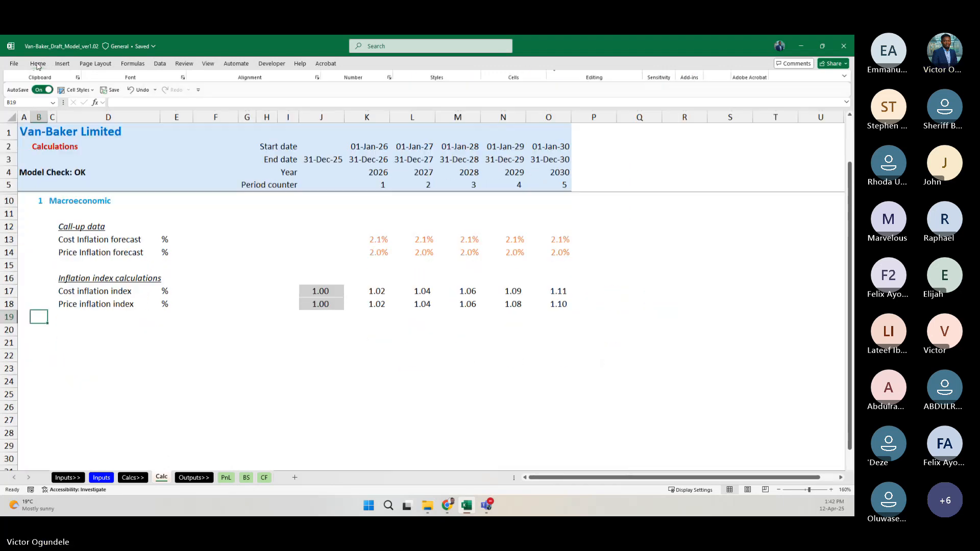
pyautogui.click(213, 269)
pyautogui.scroll(2, 212, 269)
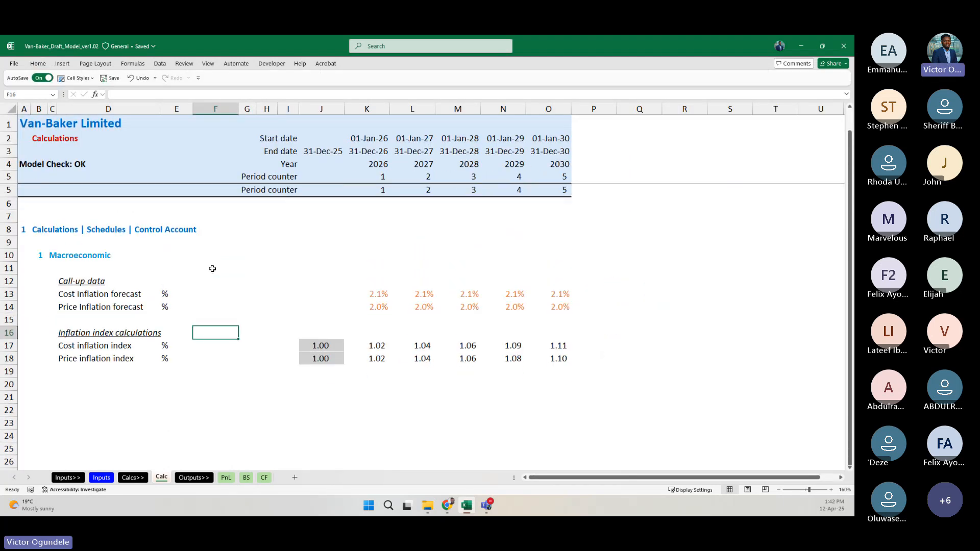
# Step: AutoFit column B to the section number in B10 so it displays in full
pyautogui.click(48, 242)
pyautogui.hotkey('ctrl', 'c')
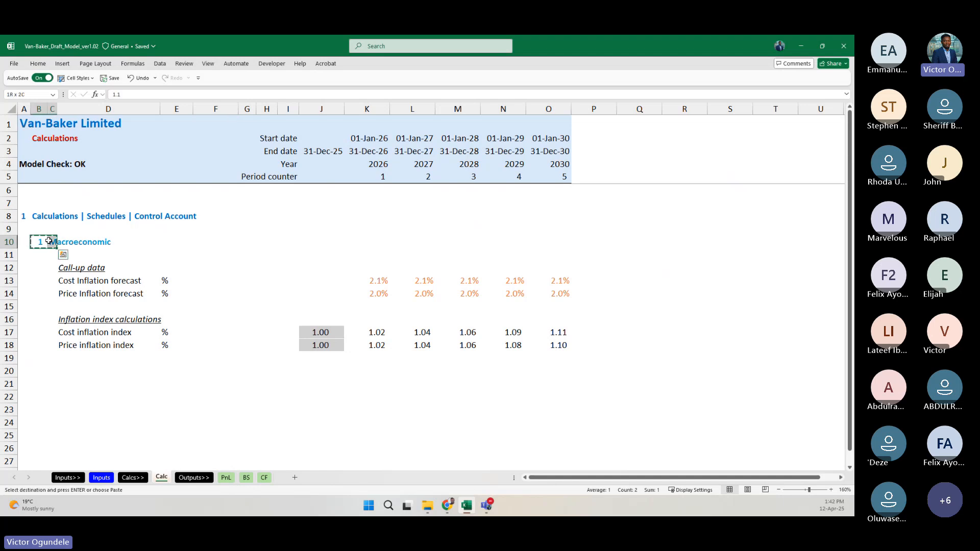
pyautogui.hotkey('alt', 'h')
pyautogui.press('o')
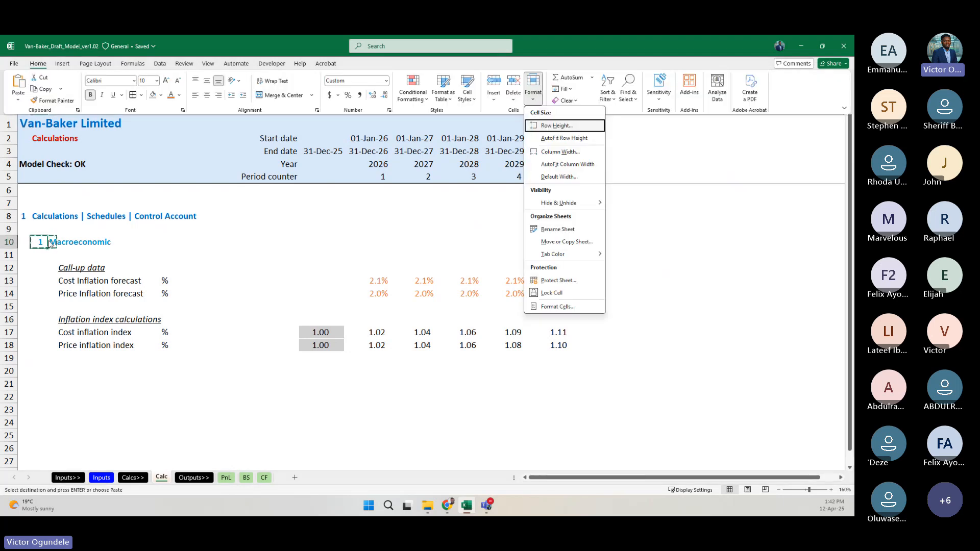
pyautogui.press('i')
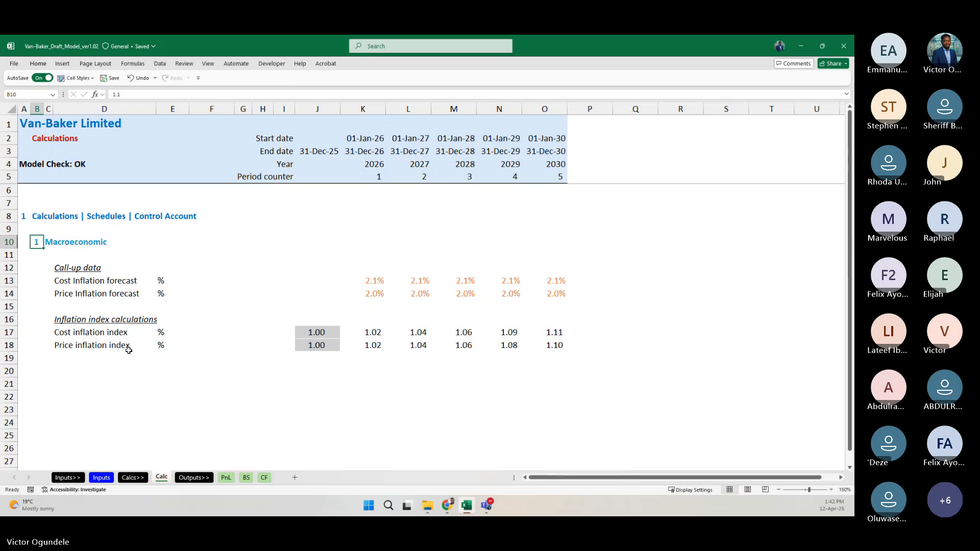
pyautogui.hotkey('alt', 'h')
pyautogui.press('o')
pyautogui.press('i')
# Step: Copy the numbered Macroeconomic section heading from B10:C10 to row 20, starting at B20
pyautogui.hotkey('shift', 'Right')
pyautogui.hotkey('ctrl', 'c')
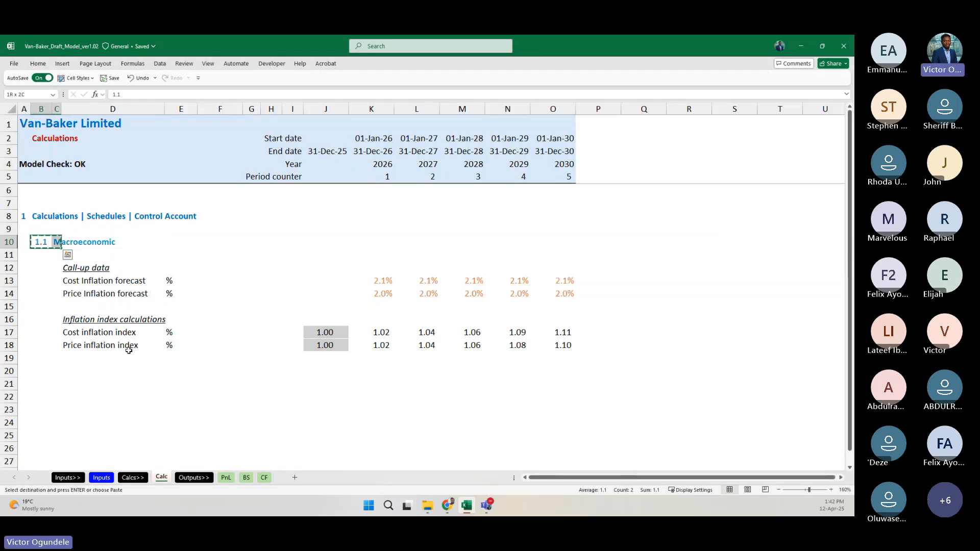
pyautogui.press('Down')
pyautogui.press('Down')
pyautogui.press('Down')
pyautogui.press('Down')
pyautogui.press('Down')
pyautogui.press('Down')
pyautogui.press('Down')
pyautogui.press('Down')
pyautogui.press('Down')
pyautogui.press('Down')
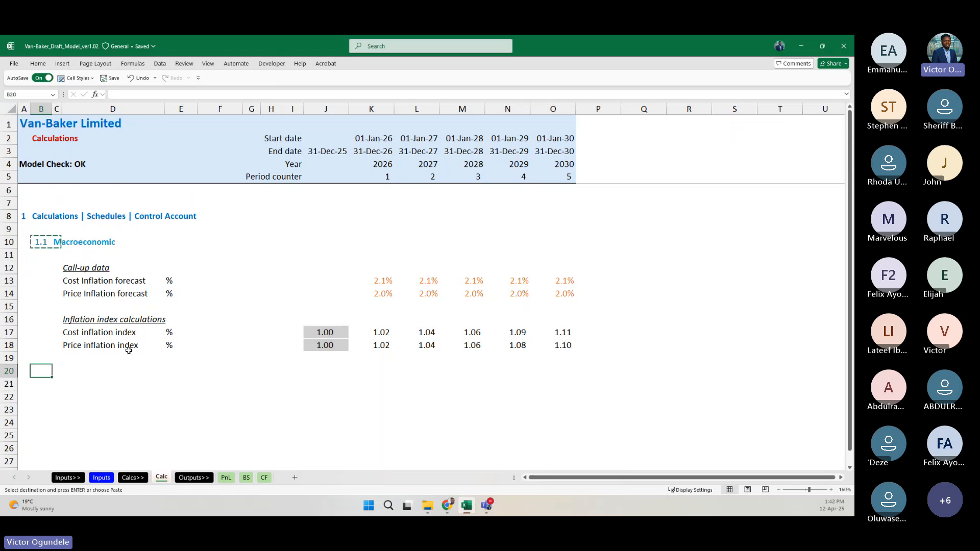
pyautogui.hotkey('ctrl', 'v')
# Step: Renumber the copied heading in B20 as 1.2 and retitle it "Revenue" in C20
pyautogui.write('1.2')
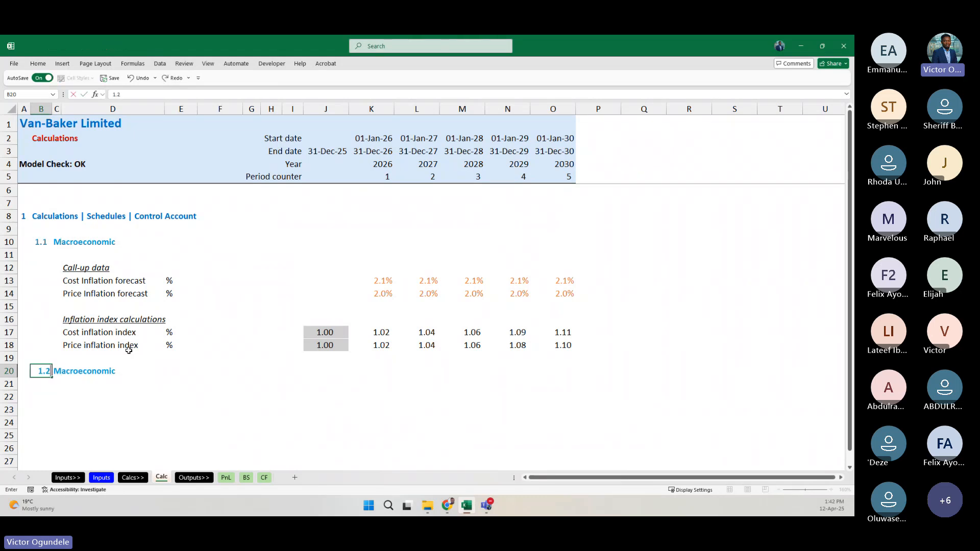
pyautogui.press('Tab')
pyautogui.write('Reven')
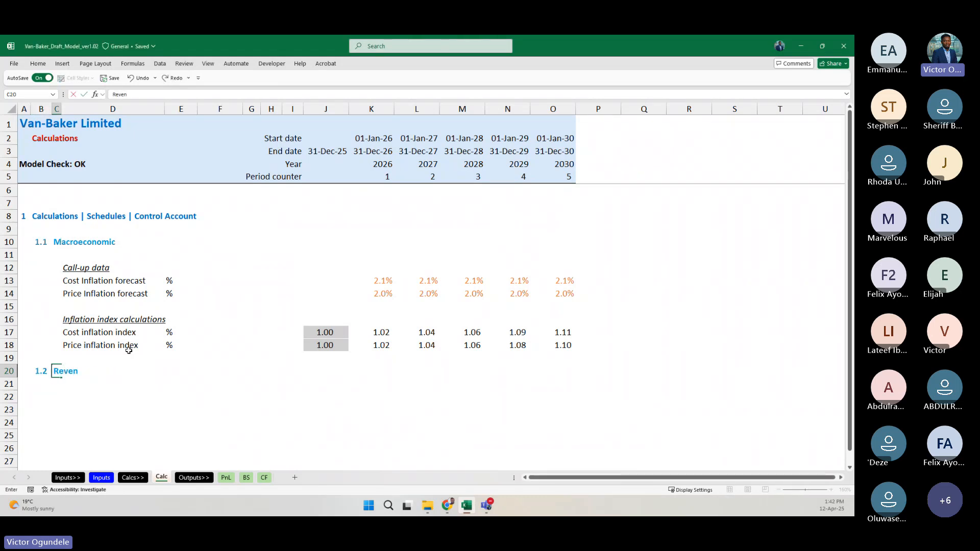
pyautogui.write('ue')
pyautogui.press('Return')
pyautogui.scroll(-1, 178, 385)
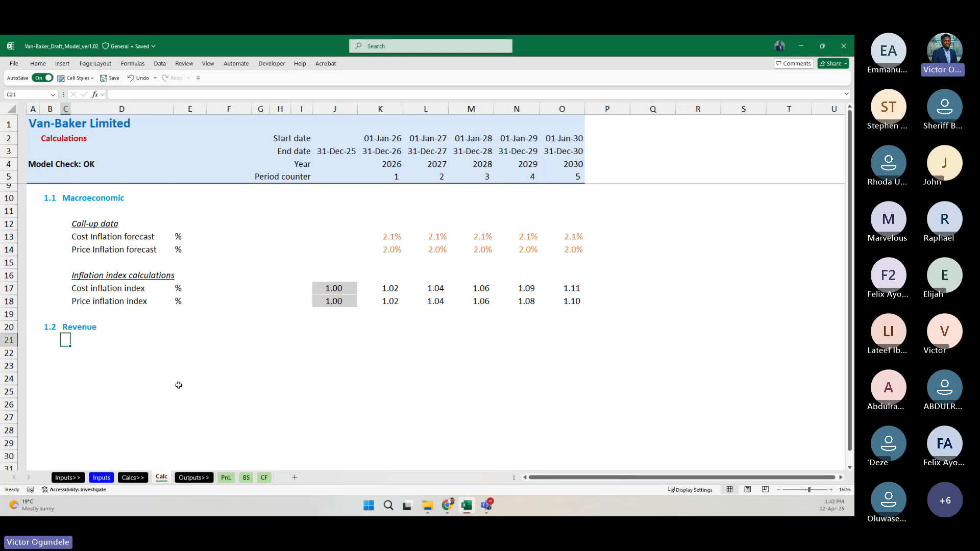
# Step: Select D22 under the Revenue heading, and review the pricing, costs per unit and forecast units assumptions on the Inputs sheet
pyautogui.scroll(1, 178, 385)
pyautogui.press('Right')
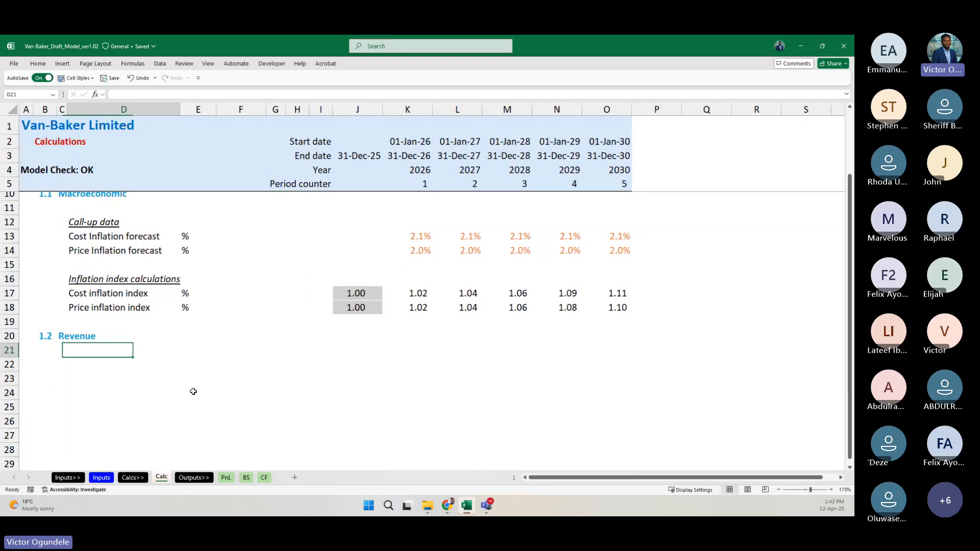
pyautogui.scroll(-2, 193, 391)
pyautogui.press('Down')
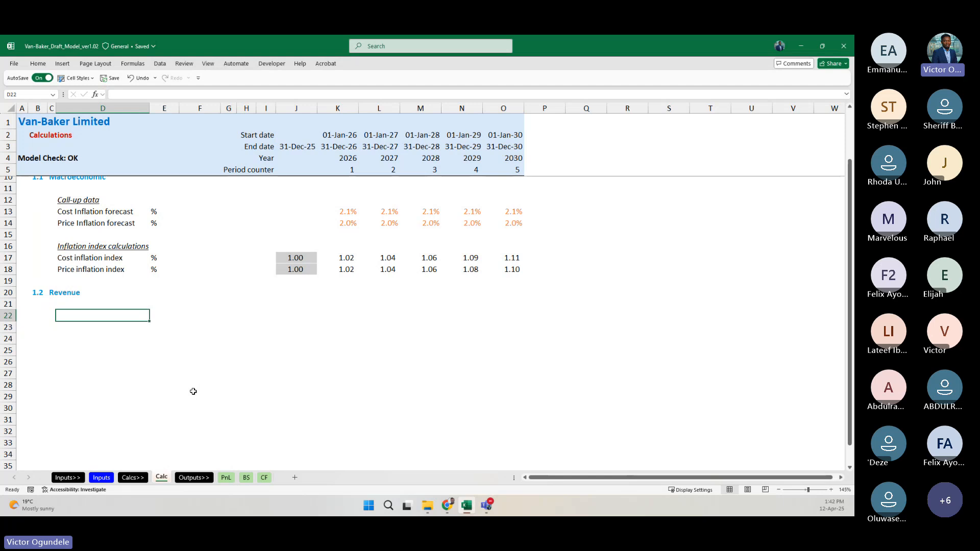
pyautogui.scroll(2, 193, 391)
pyautogui.scroll(-2, 193, 392)
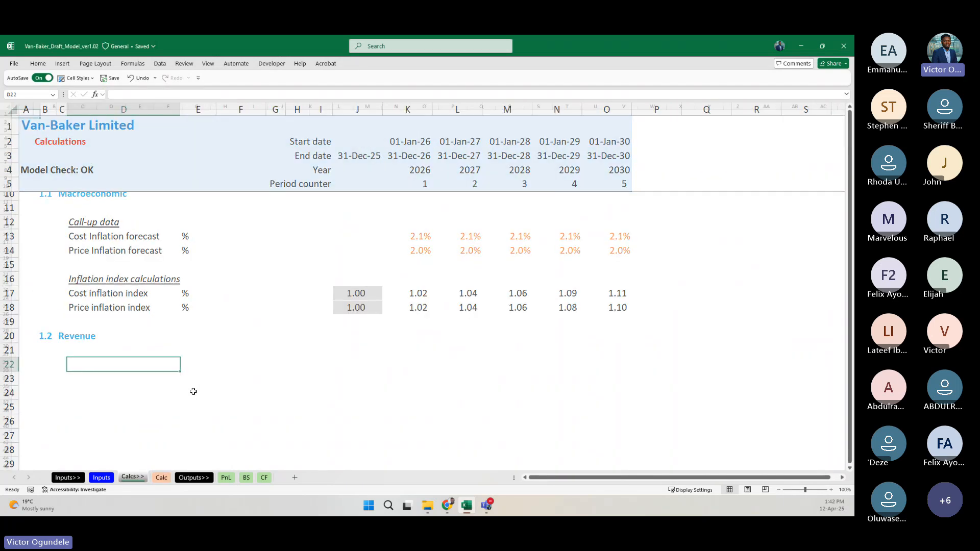
pyautogui.hotkey('ctrl', 'pageup')
pyautogui.hotkey('ctrl', 'pageup')
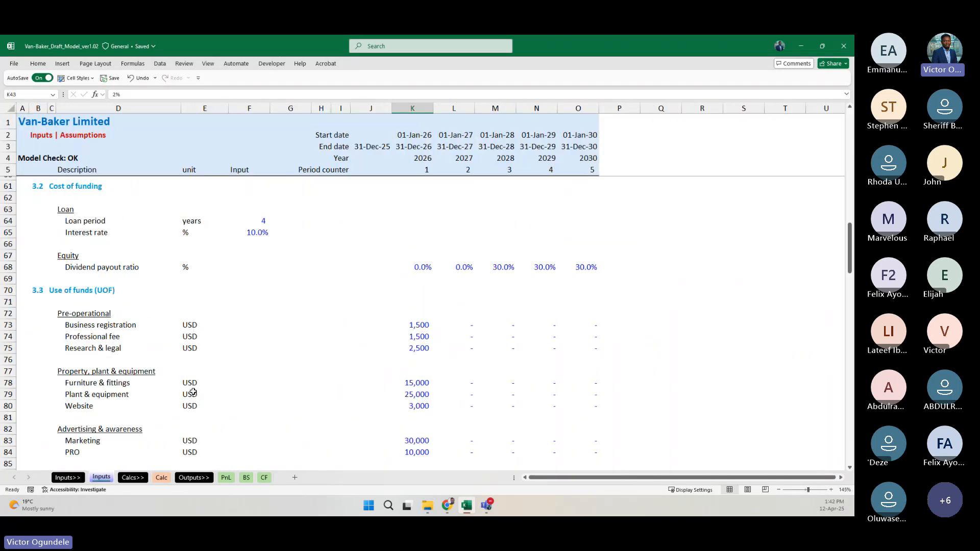
pyautogui.scroll(-12, 193, 391)
pyautogui.scroll(2, 142, 346)
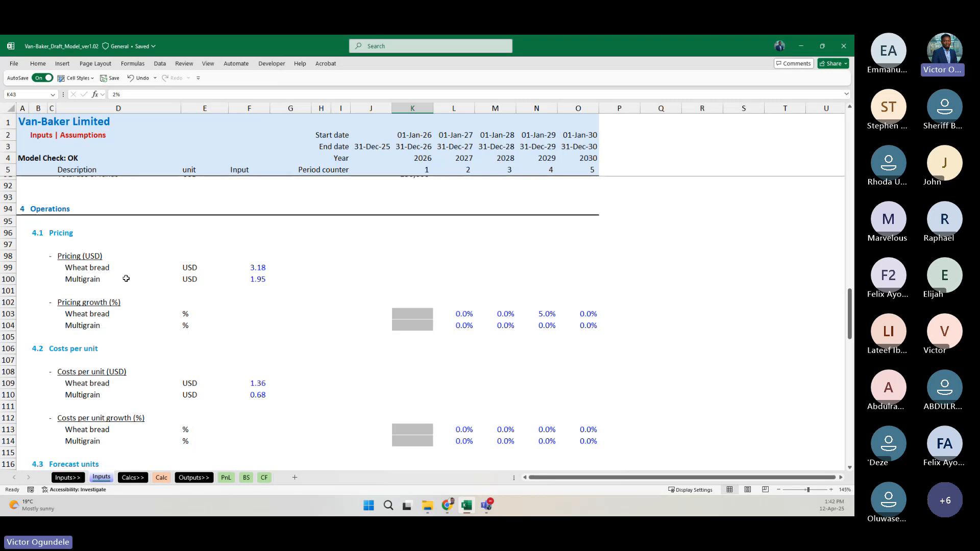
pyautogui.scroll(-3, 126, 279)
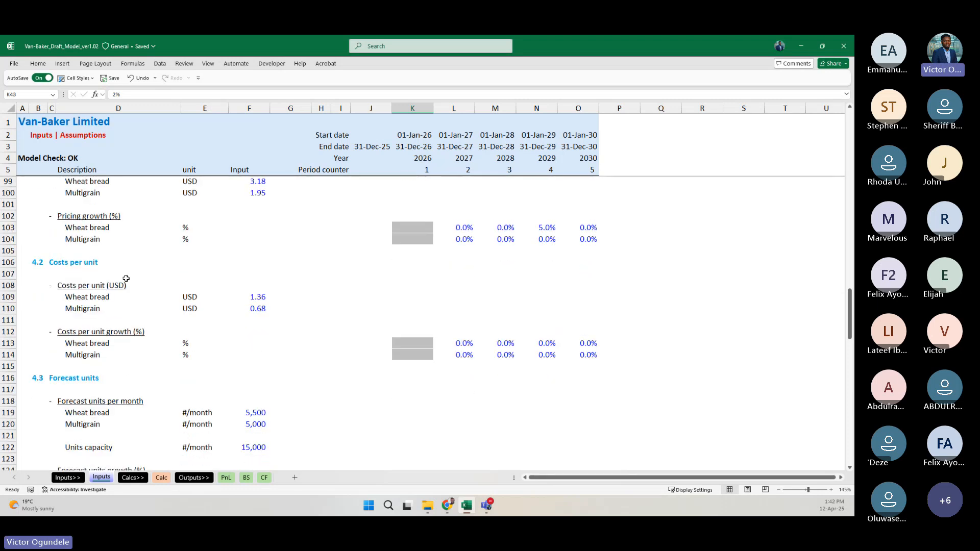
pyautogui.scroll(-2, 126, 278)
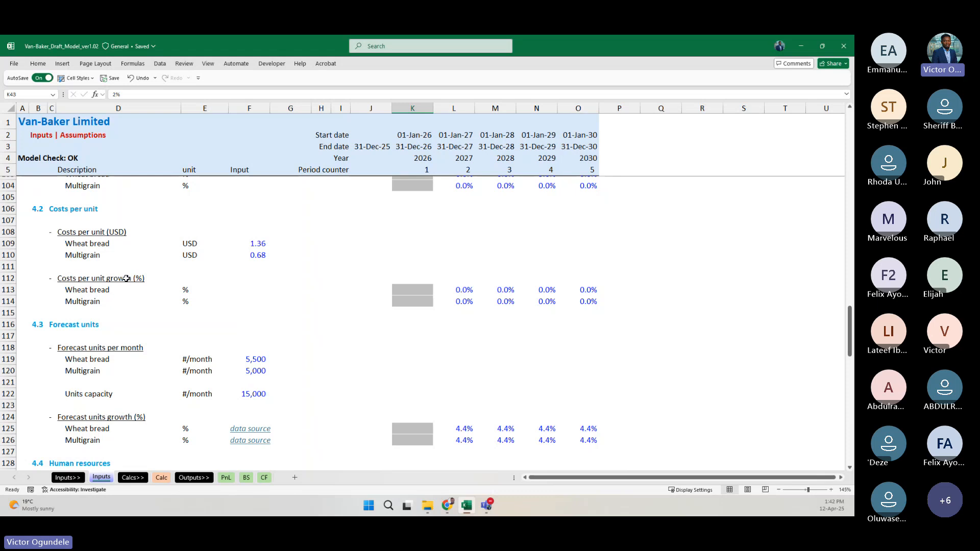
pyautogui.scroll(3, 126, 279)
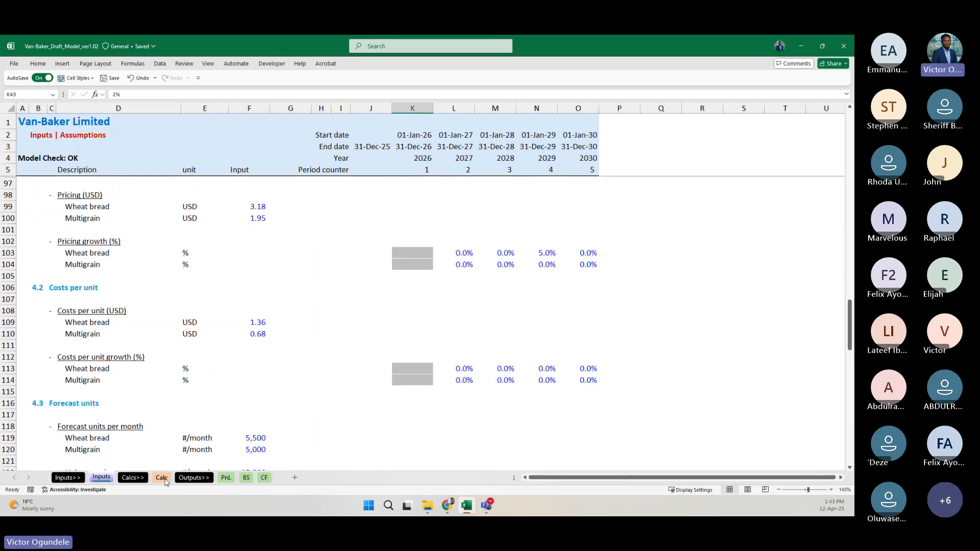
# Step: Enter the subheading "Pricing" in D22 of the Calc sheet and italicize it
pyautogui.click(162, 477)
pyautogui.write('Pricing')
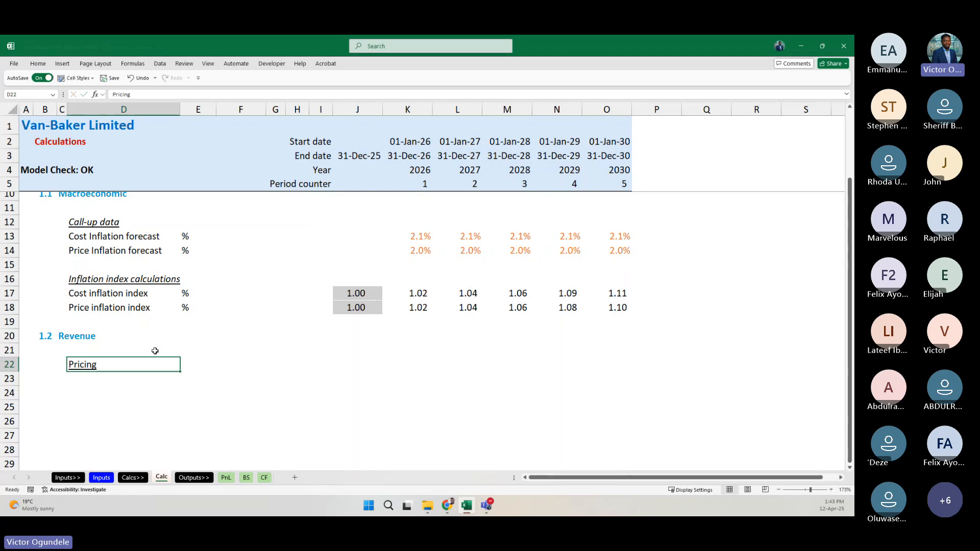
pyautogui.press('Return')
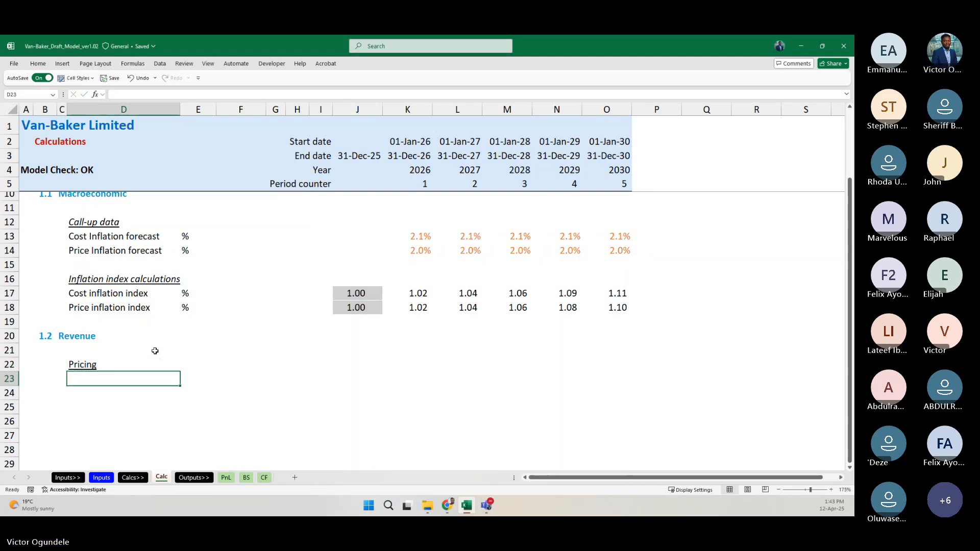
pyautogui.press('Up')
pyautogui.hotkey('ctrl', 'i')
pyautogui.press('Down')
pyautogui.press('Down')
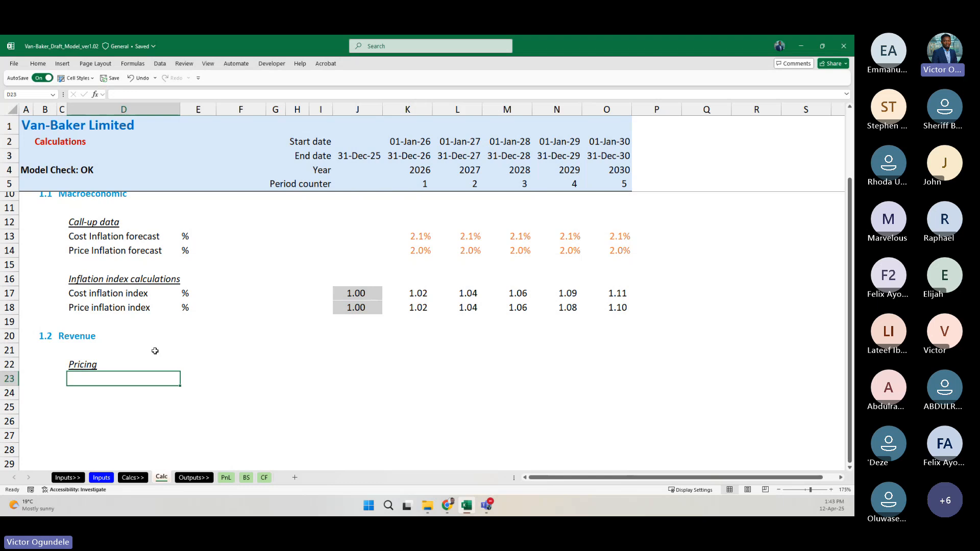
# Step: Link D24:D25 to the Wheat bread and Multigrain labels of the Pricing (USD) block on the Inputs sheet
pyautogui.write('=')
pyautogui.hotkey('ctrl', 'pageup')
pyautogui.hotkey('ctrl', 'pageup')
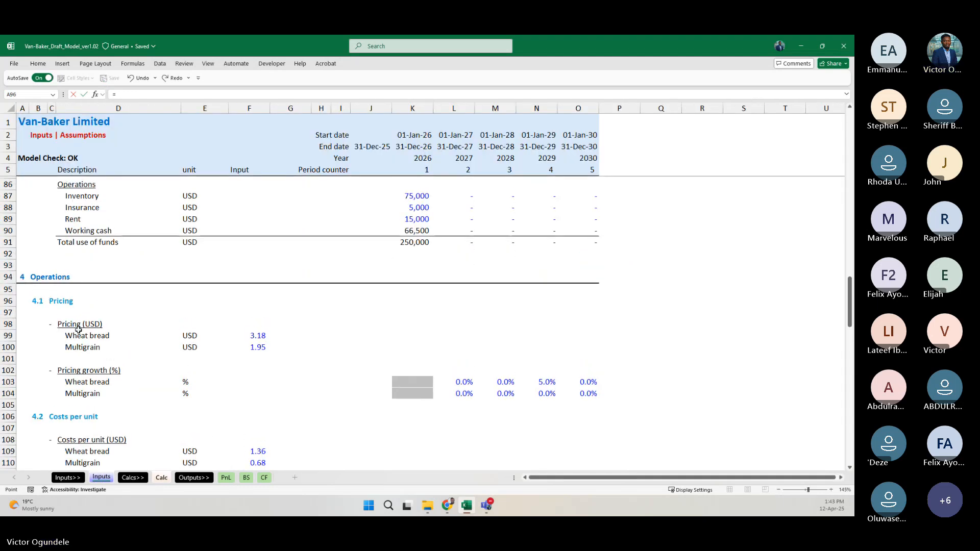
pyautogui.click(78, 330)
pyautogui.press('Return')
pyautogui.press('Down')
pyautogui.press('Down')
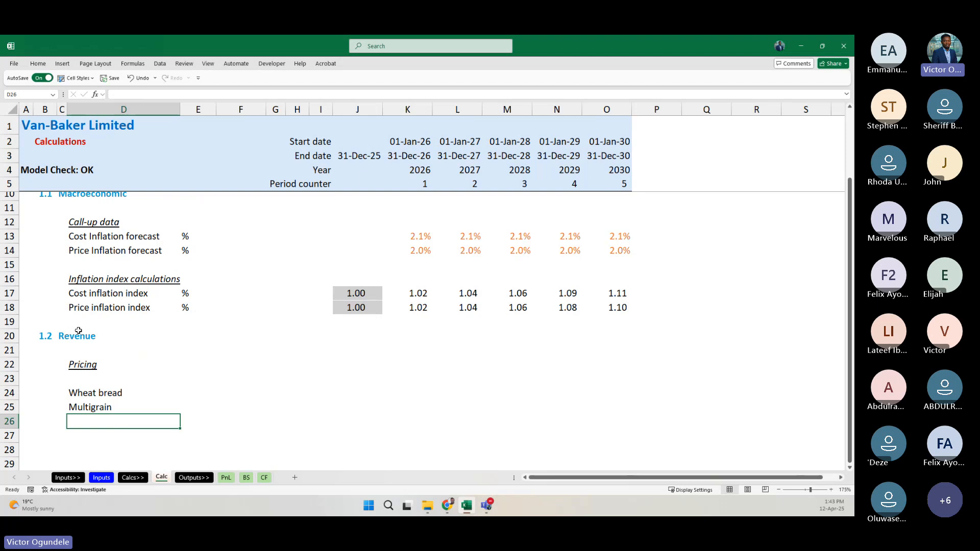
# Step: Link D27:D28 to the Wheat bread and Multigrain labels of the Pricing growth (%) block on the Inputs sheet
pyautogui.write('=')
pyautogui.hotkey('ctrl', 'pageup')
pyautogui.hotkey('ctrl', 'pageup')
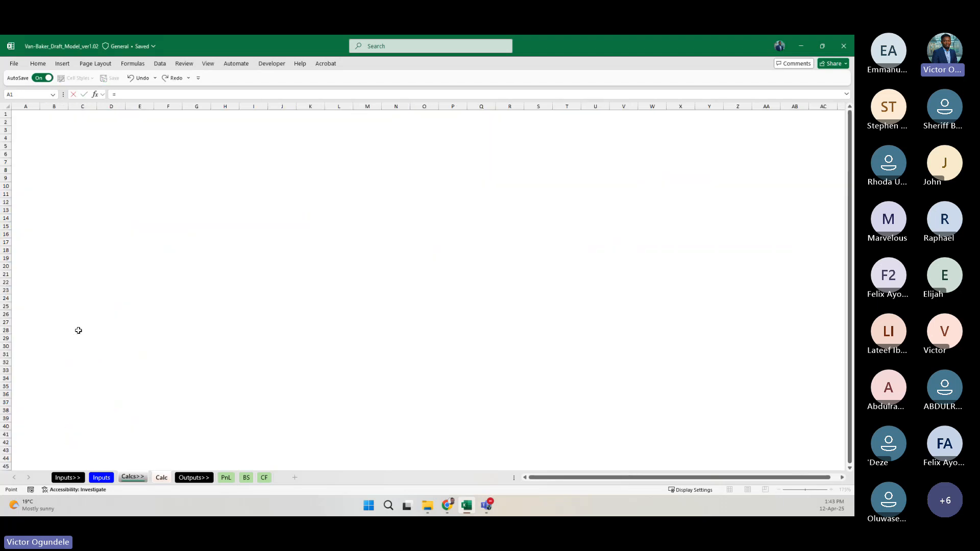
pyautogui.click(80, 375)
pyautogui.press('Return')
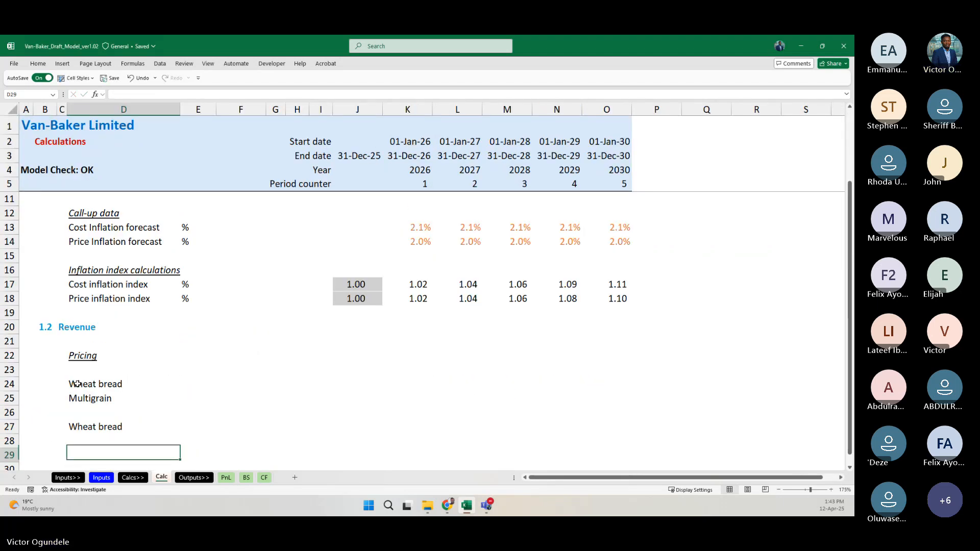
pyautogui.hotkey('shift', 'Up')
pyautogui.hotkey('ctrl', 'd')
# Step: Copy the label links in D24:D25 into E24:E25 to call up the USD units from the Inputs sheet
pyautogui.click(77, 384)
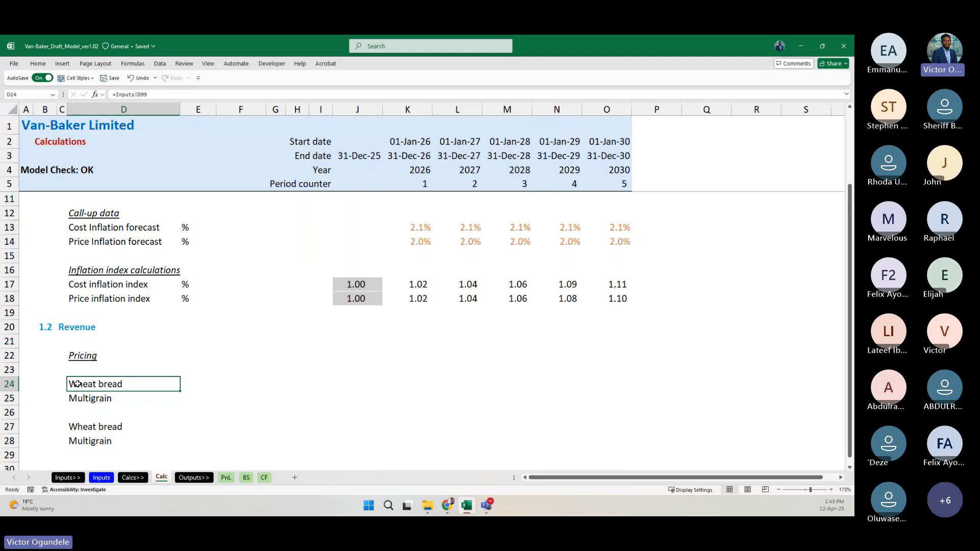
pyautogui.hotkey('shift', 'Down')
pyautogui.hotkey('ctrl', 'c')
pyautogui.press('Right')
pyautogui.press('Right')
pyautogui.press('Left')
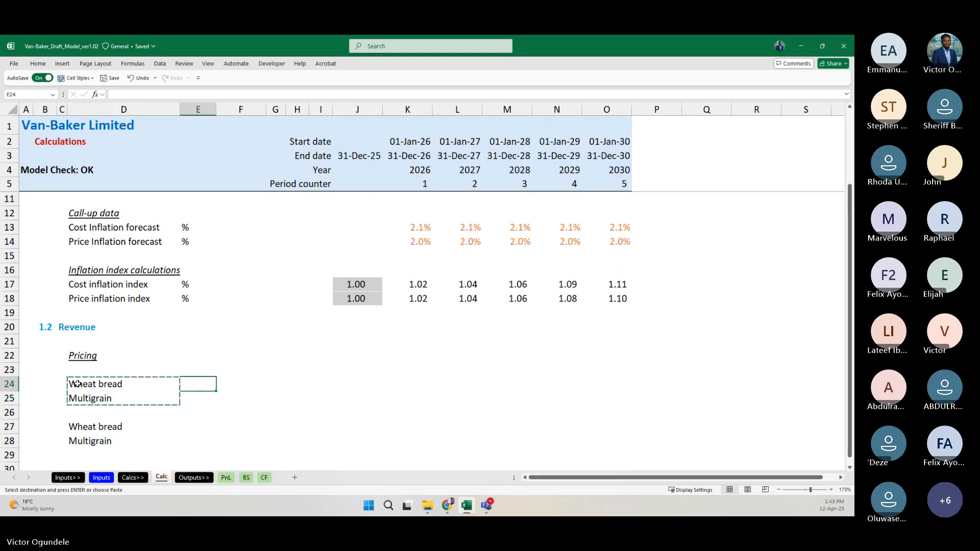
pyautogui.hotkey('ctrl', 'pageup')
pyautogui.hotkey('ctrl', 'pageup')
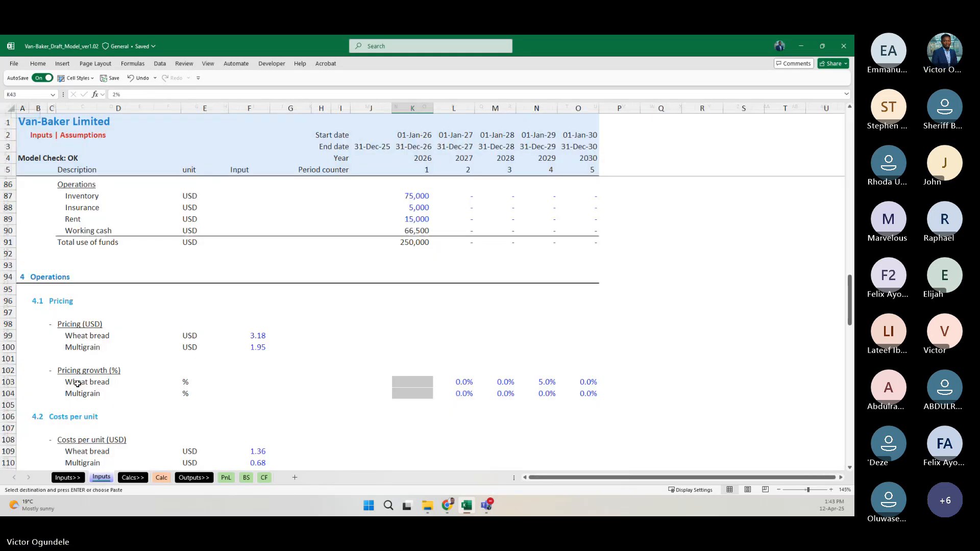
pyautogui.hotkey('ctrl', 'pagedown')
pyautogui.hotkey('ctrl', 'pagedown')
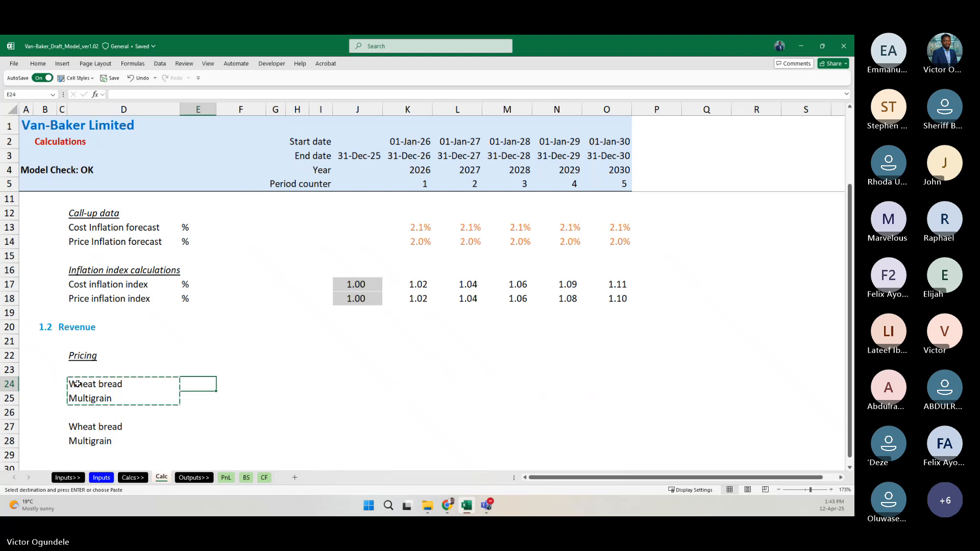
pyautogui.hotkey('ctrl', 'v')
# Step: Copy the label links in D27:D28 into E27:E28 to call up the % units, and reselect D24
pyautogui.press('Down')
pyautogui.press('Down')
pyautogui.press('Down')
pyautogui.press('Left')
pyautogui.press('Left')
pyautogui.press('Left')
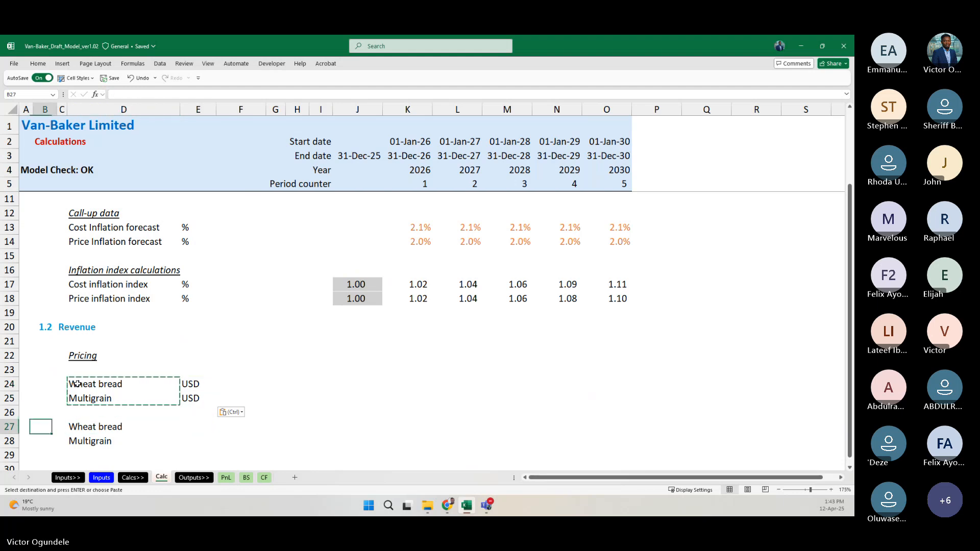
pyautogui.press('Right')
pyautogui.press('Right')
pyautogui.hotkey('shift', 'Down')
pyautogui.hotkey('ctrl', 'c')
pyautogui.press('Right')
pyautogui.hotkey('ctrl', 'v')
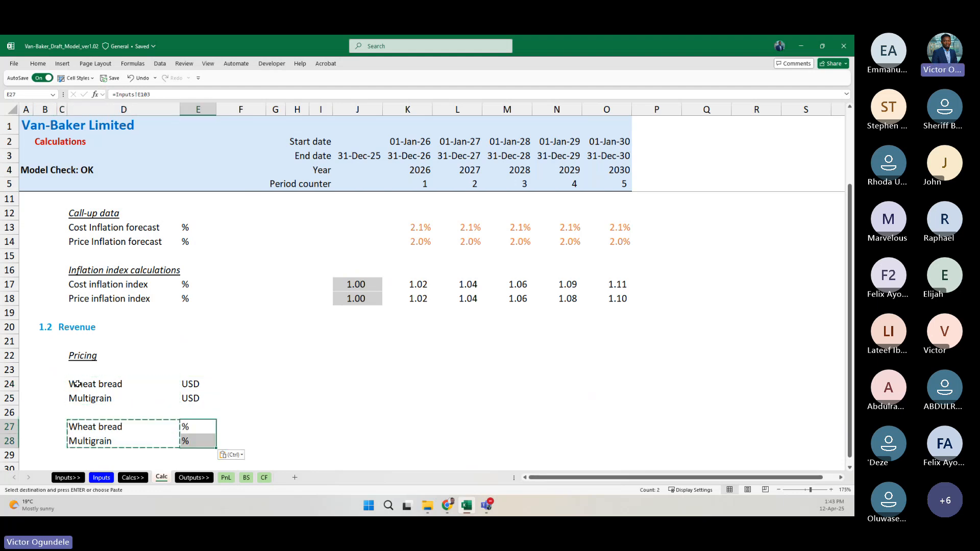
pyautogui.scroll(-1, 179, 448)
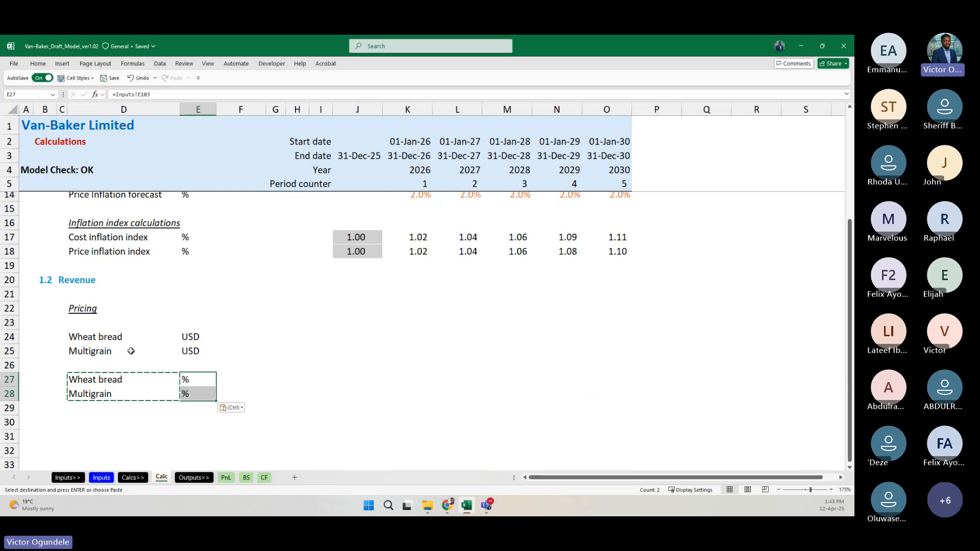
pyautogui.click(96, 336)
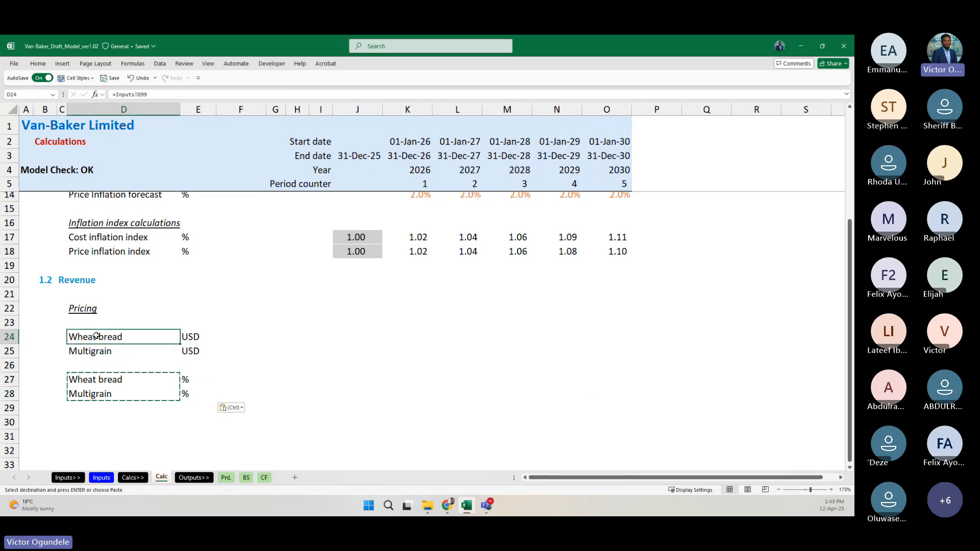
# Step: Copy the label links in D24:D25 into F24:F25 as formulas to call up the USD prices from the Inputs sheet
pyautogui.press('Right')
pyautogui.press('Left')
pyautogui.hotkey('shift', 'Down')
pyautogui.hotkey('ctrl', 'c')
pyautogui.press('Left')
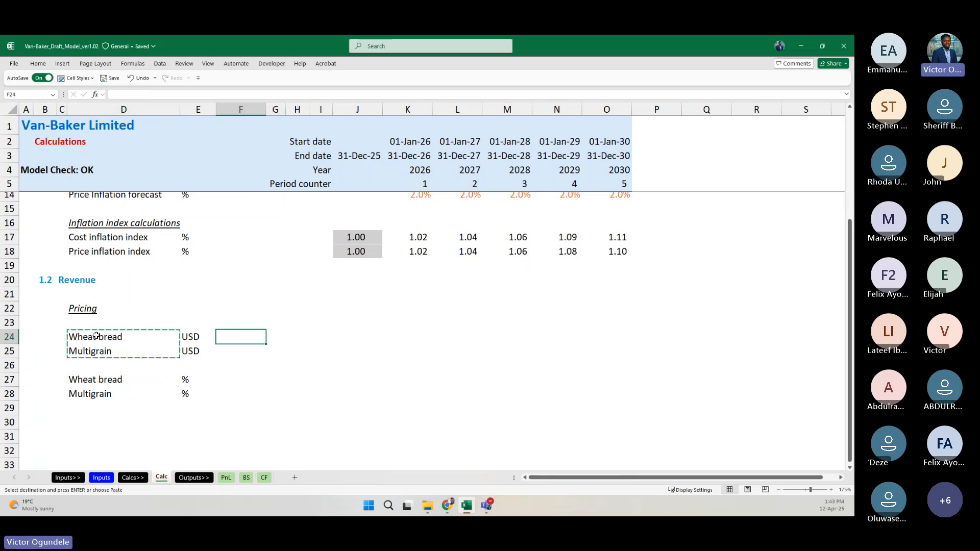
pyautogui.hotkey('ctrl', 'alt', 'v')
pyautogui.hotkey('alt', 'l')
# Step: Show the linked prices in F24:F25 with two decimals and colour them in the orange linked-cell font
pyautogui.hotkey('alt', 'h')
pyautogui.press('0')
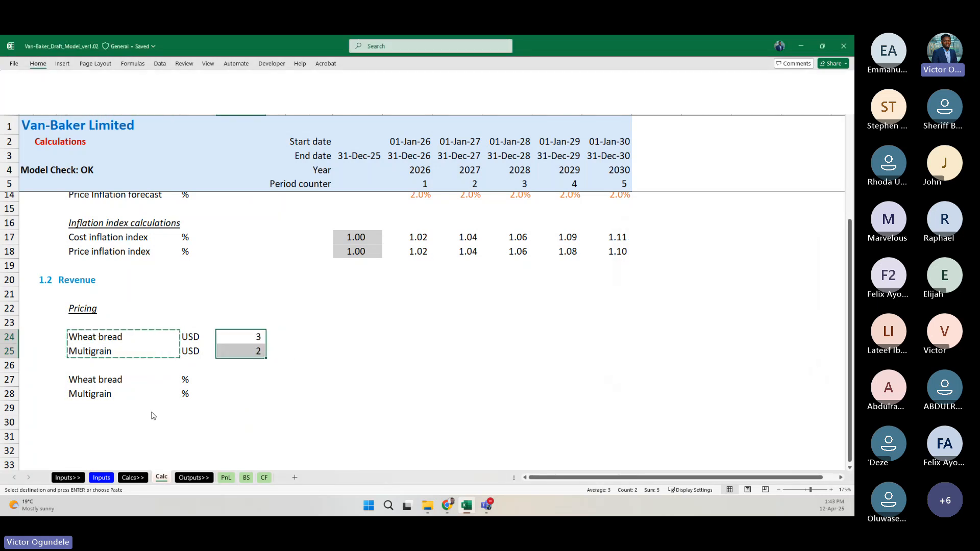
pyautogui.hotkey('alt', 'h')
pyautogui.press('0')
pyautogui.rightClick(249, 348)
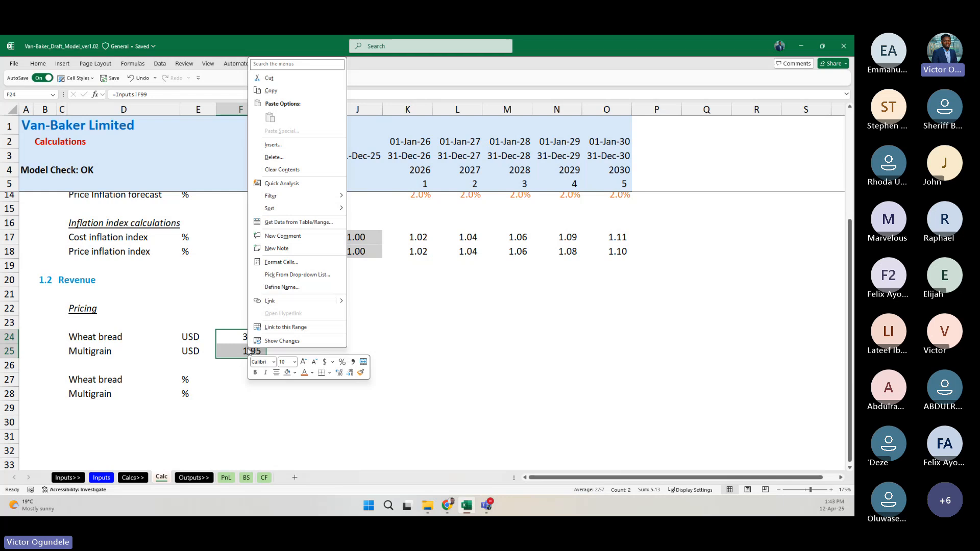
pyautogui.click(304, 372)
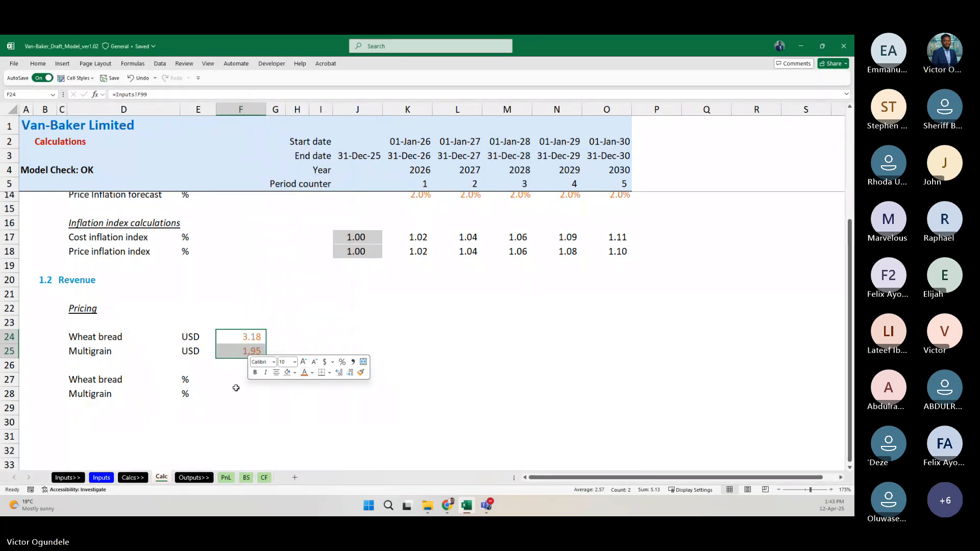
# Step: Copy the label links in D27:D28 into K27:K28 to call up the 2026 pricing growth rates from the Inputs sheet
pyautogui.click(236, 390)
pyautogui.press('Left')
pyautogui.press('Left')
pyautogui.press('Up')
pyautogui.hotkey('shift', 'Down')
pyautogui.hotkey('ctrl', 'c')
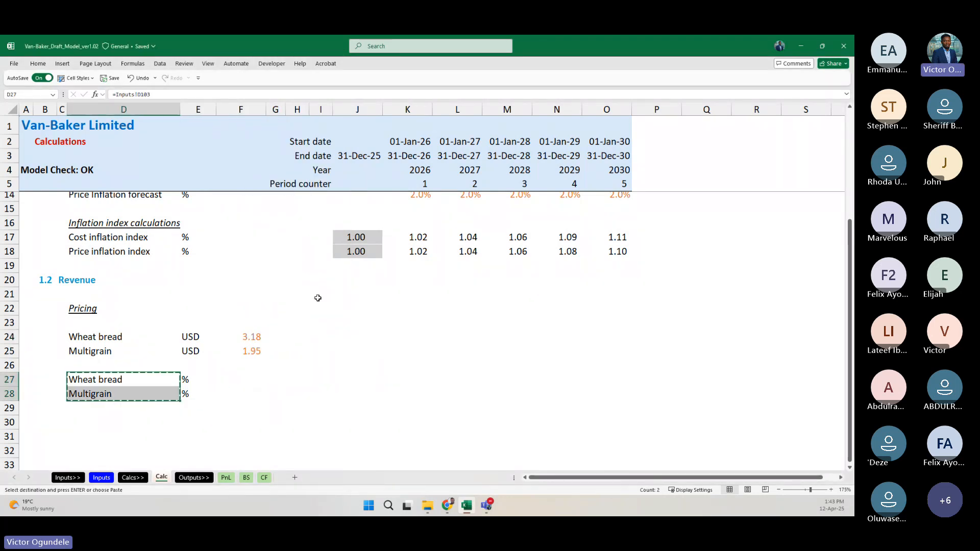
pyautogui.press('Right')
pyautogui.press('Right')
pyautogui.press('Right')
pyautogui.press('Right')
pyautogui.press('Right')
pyautogui.press('Right')
pyautogui.press('Right')
pyautogui.hotkey('ctrl', 'v')
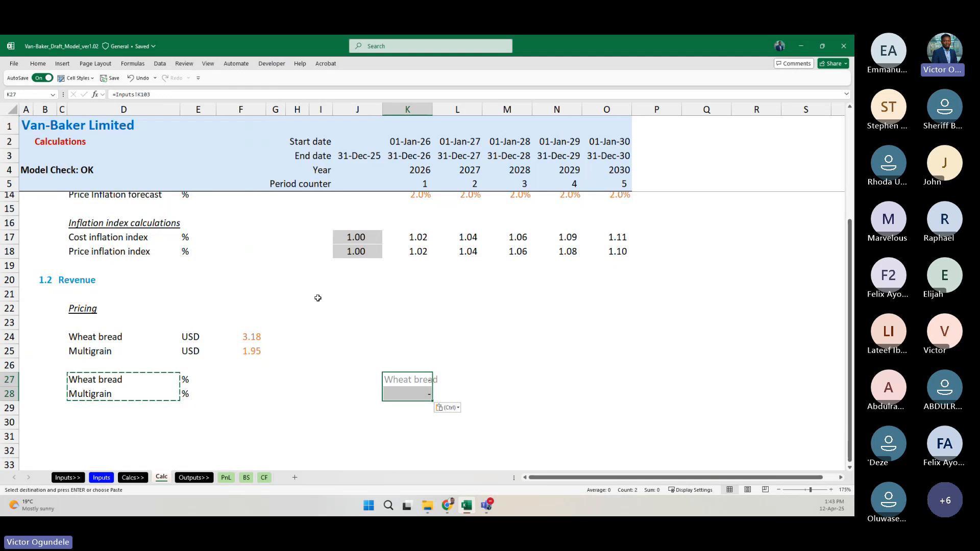
# Step: Format the growth rates in K27:K28 as percentages with one decimal and fill them across to column O
pyautogui.hotkey('ctrl', 'shift', '5')
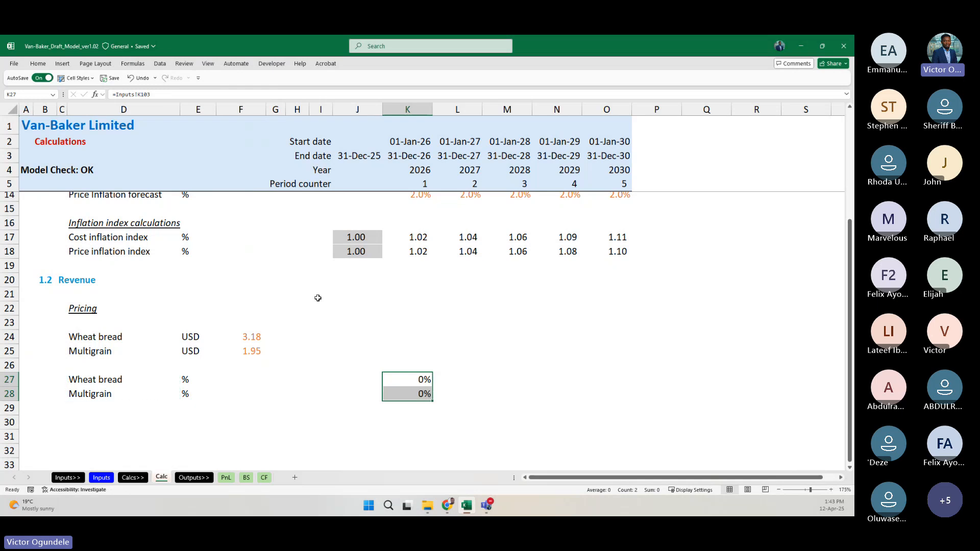
pyautogui.hotkey('alt', 'h')
pyautogui.press('0')
pyautogui.hotkey('shift', 'Right')
pyautogui.hotkey('shift', 'Right')
pyautogui.hotkey('shift', 'Right')
pyautogui.hotkey('shift', 'Right')
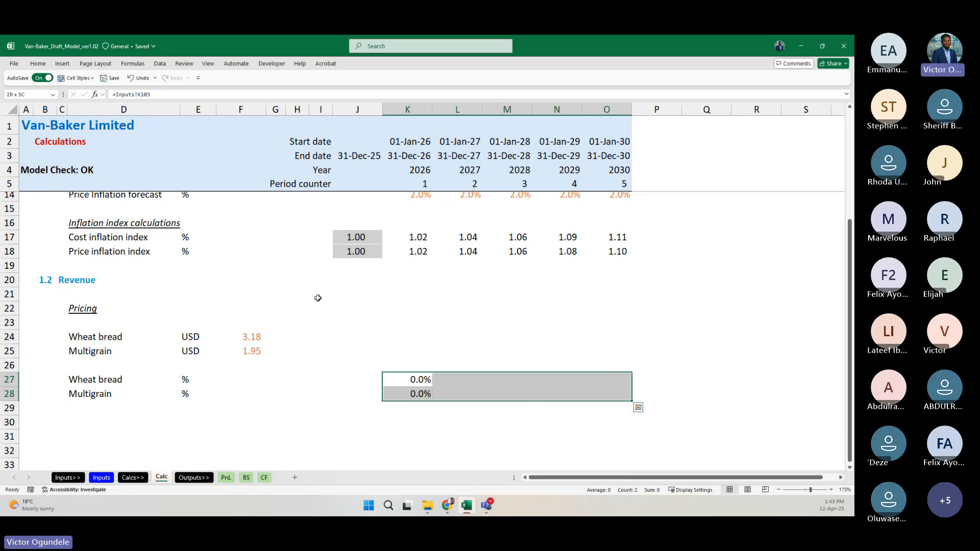
pyautogui.hotkey('ctrl', 'r')
# Step: Set the 2029 Wheat bread pricing growth in N103 of the Inputs sheet to 0%, then return to the Calc sheet
pyautogui.press('Left')
pyautogui.press('Left')
pyautogui.press('Right')
pyautogui.press('Right')
pyautogui.press('Right')
pyautogui.press('Right')
pyautogui.press('Right')
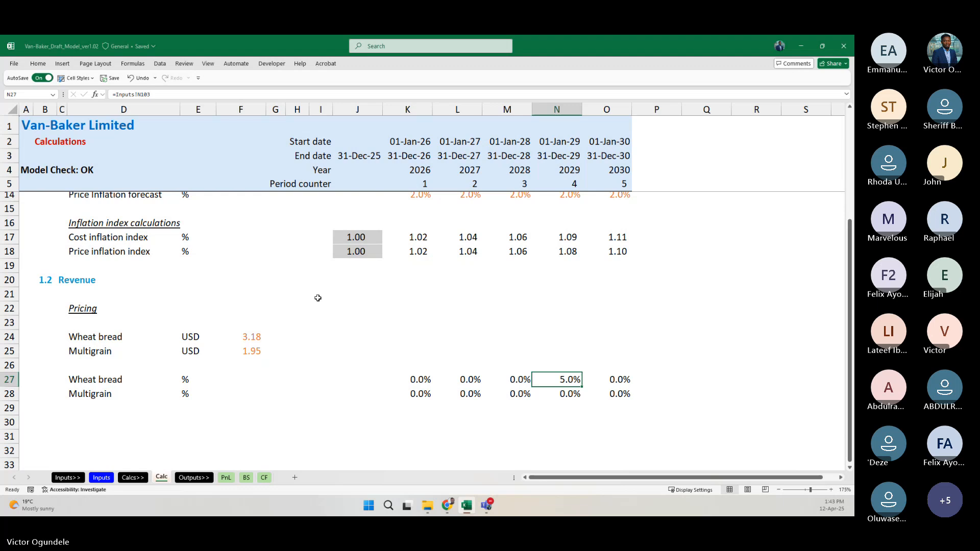
pyautogui.hotkey('ctrl', 'pageup')
pyautogui.hotkey('ctrl', 'pageup')
pyautogui.press('Down')
pyautogui.scroll(-6, 429, 367)
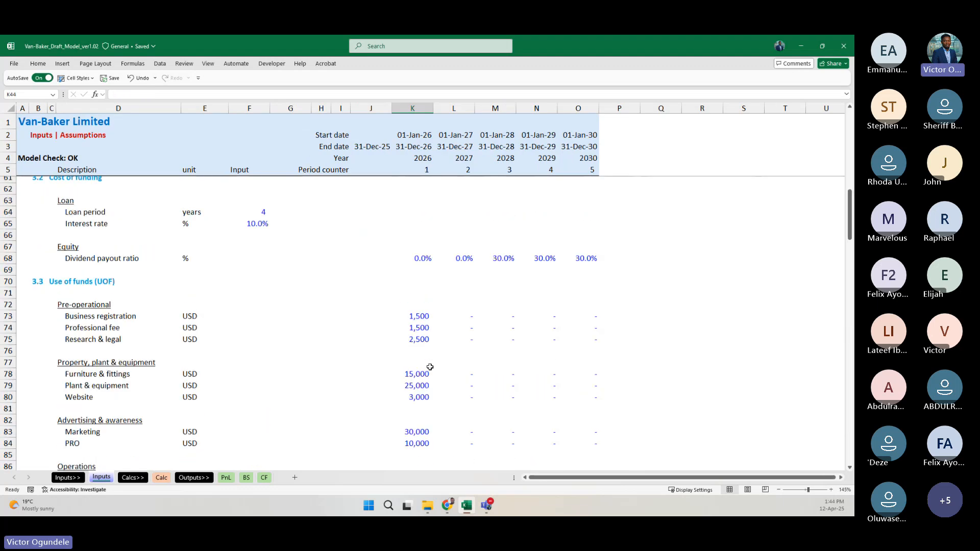
pyautogui.scroll(-10, 430, 366)
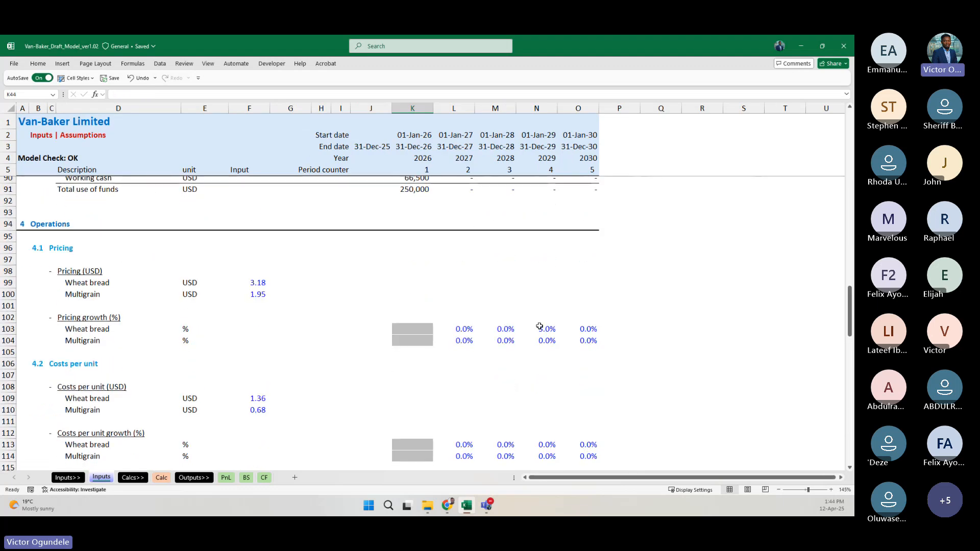
pyautogui.click(539, 326)
pyautogui.press('Return')
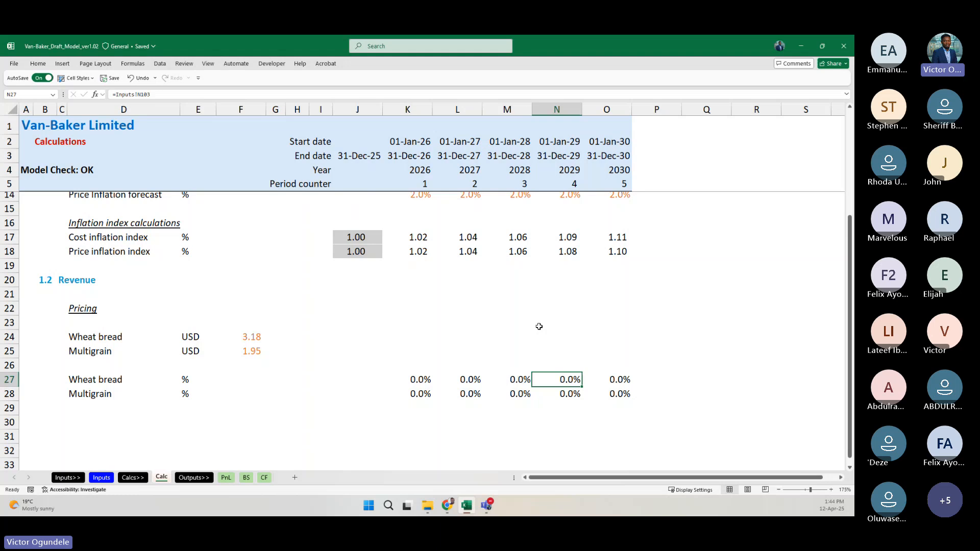
# Step: Link J24 to the Wheat bread price in F24 and fill the link down to J25 for Multigrain
pyautogui.press('Up')
pyautogui.press('Up')
pyautogui.press('Up')
pyautogui.press('Left')
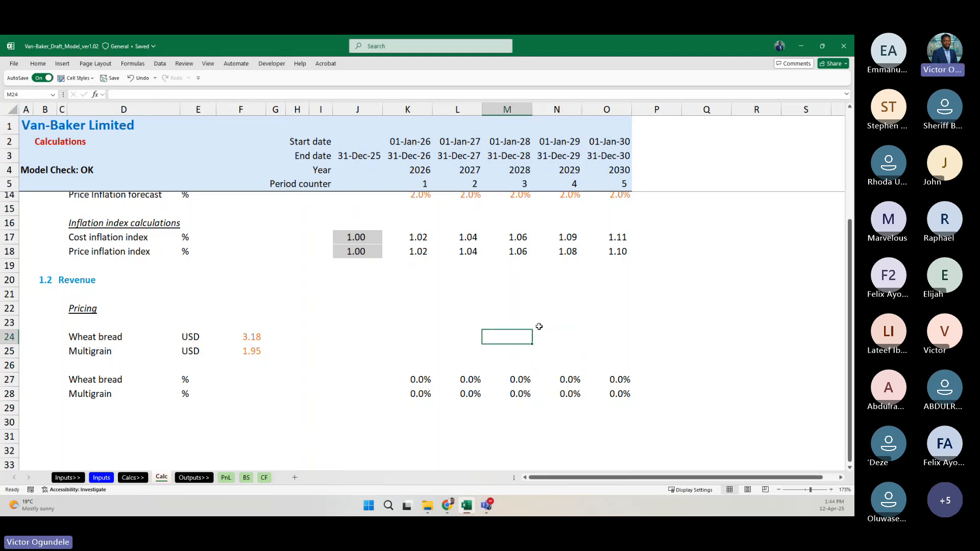
pyautogui.press('Left')
pyautogui.press('Left')
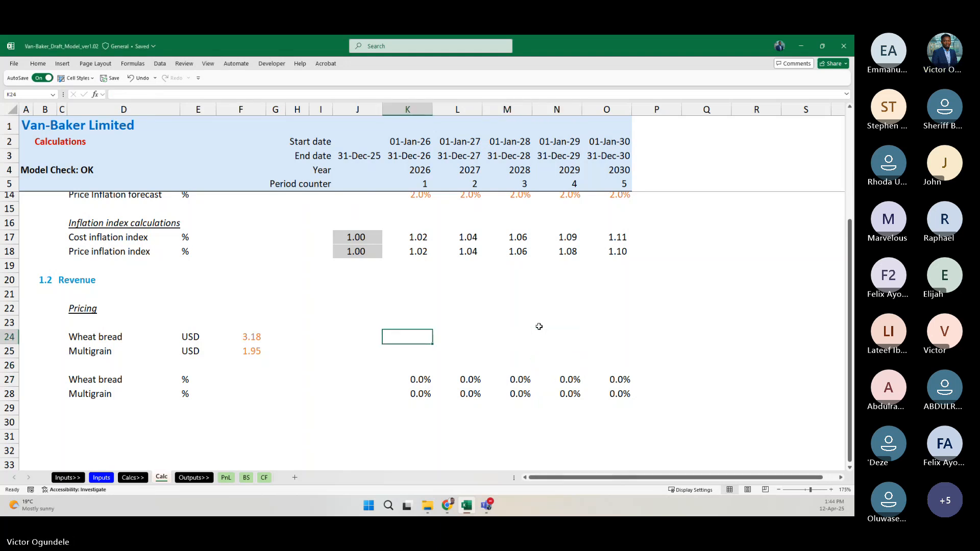
pyautogui.press('Left')
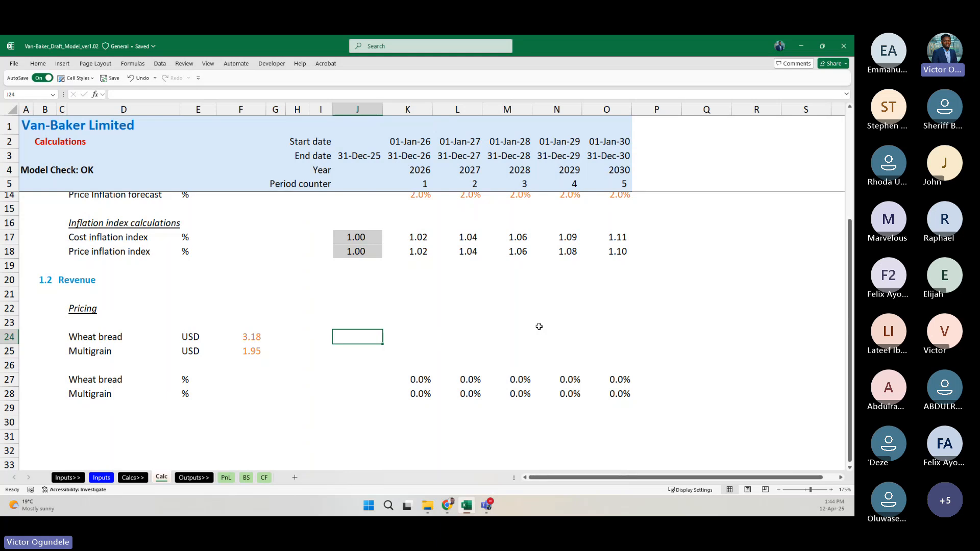
pyautogui.write('=')
pyautogui.press('Left')
pyautogui.press('Left')
pyautogui.press('Left')
pyautogui.press('Left')
pyautogui.hotkey('ctrl', 'Return')
pyautogui.hotkey('shift', 'Down')
pyautogui.hotkey('ctrl', 'd')
# Step: Show J24:J25 with two decimals and apply the grey base-cell format of the inflation index cells J17:J18 to them
pyautogui.hotkey('alt', 'h')
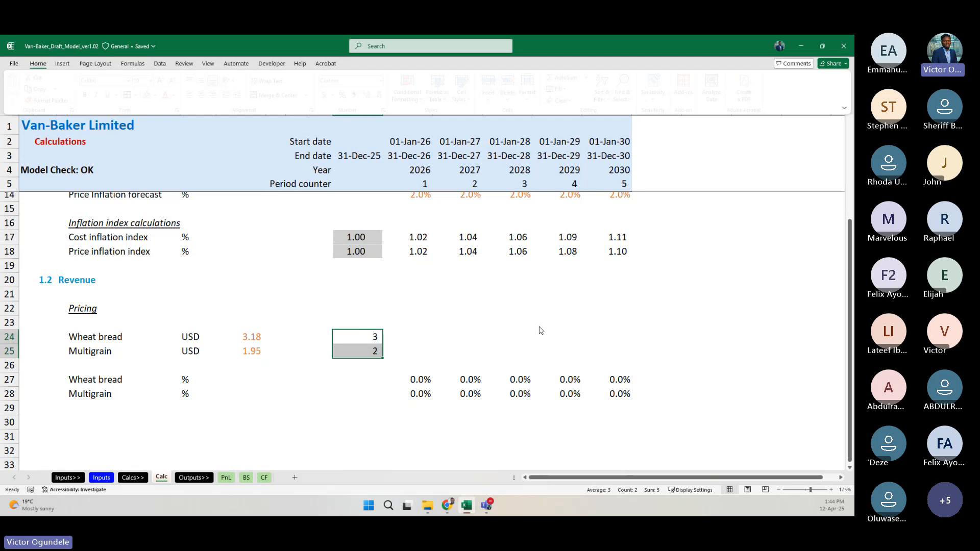
pyautogui.press('0')
pyautogui.hotkey('alt', 'h')
pyautogui.press('0')
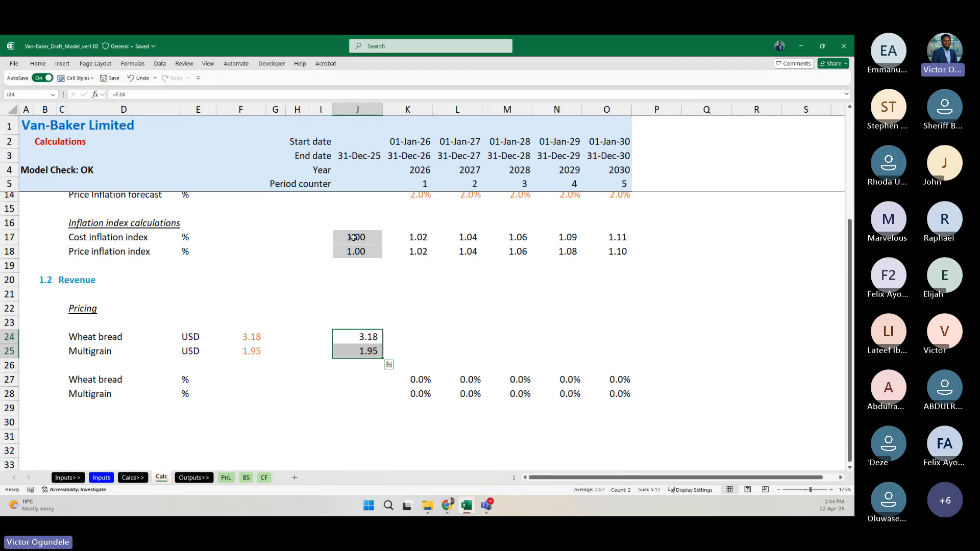
pyautogui.moveTo(354, 237); pyautogui.dragTo(350, 252)
pyautogui.hotkey('alt', 'h')
pyautogui.press('p')
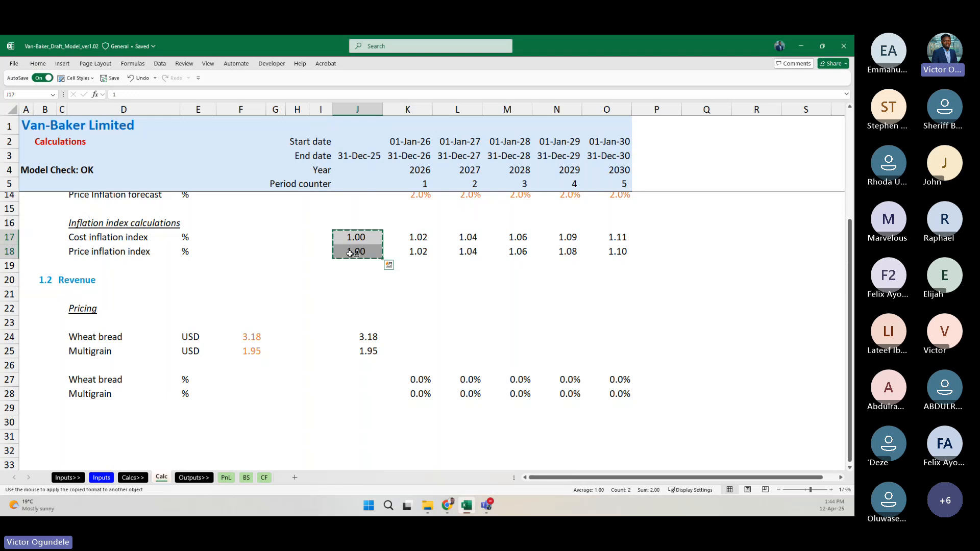
pyautogui.click(358, 335)
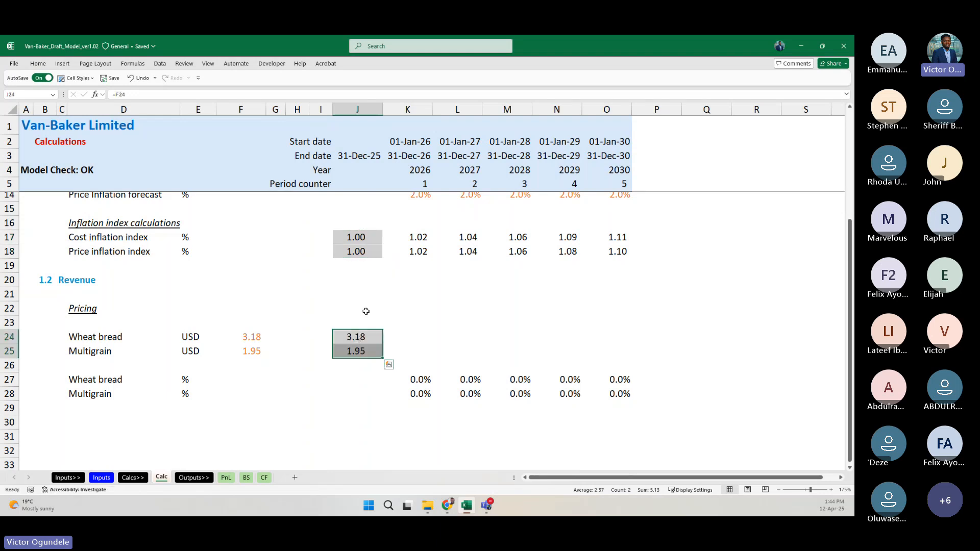
# Step: Insert a row at row 33 of the Inputs sheet, directly below Linked cells in the Cell style section
pyautogui.click(102, 477)
pyautogui.scroll(20, 210, 310)
pyautogui.scroll(-3, 209, 310)
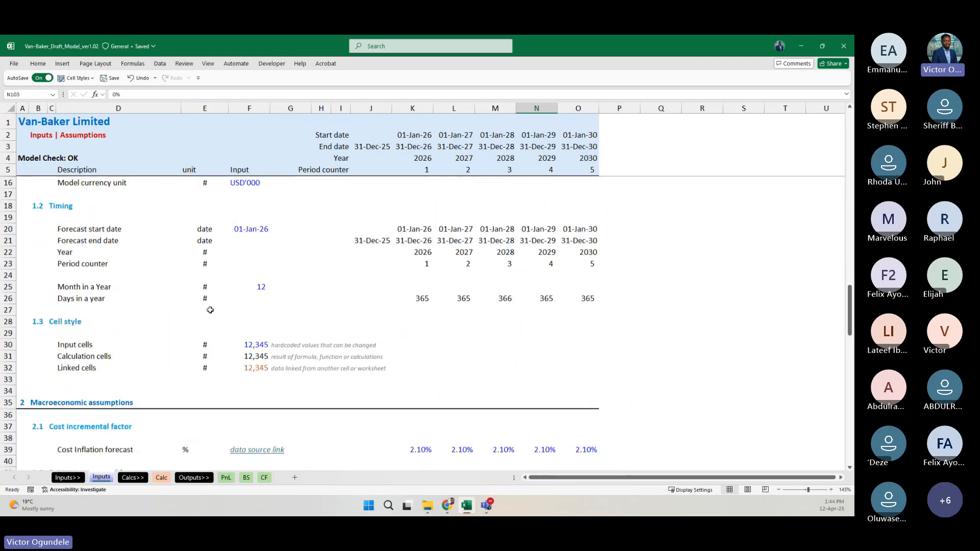
pyautogui.click(85, 305)
pyautogui.hotkey('shift', 'space')
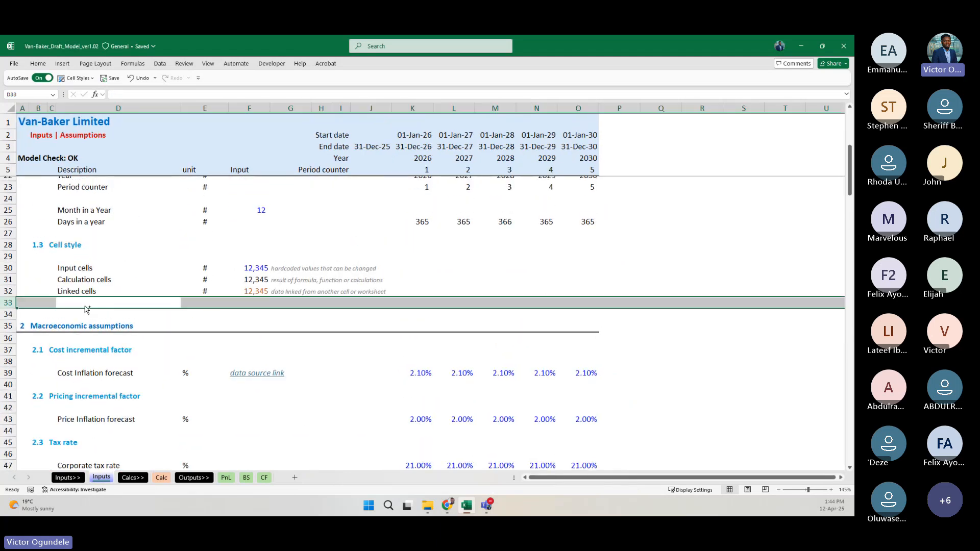
pyautogui.hotkey('ctrl', 'shift', '+')
# Step: Copy the grey base cell J24 from the Calc sheet into F33 of the Inputs sheet and enter 12,345 there
pyautogui.click(161, 477)
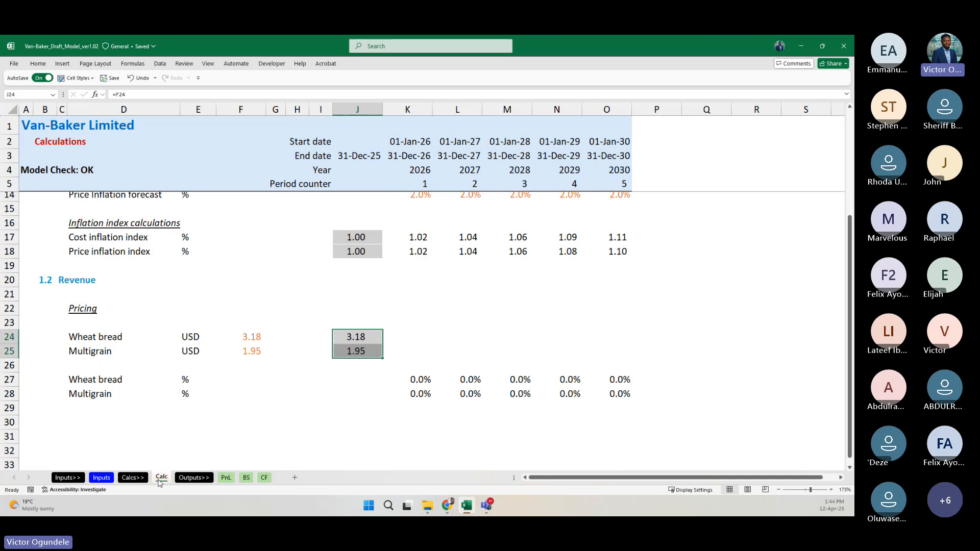
pyautogui.hotkey('shift', 'Up')
pyautogui.hotkey('ctrl', 'c')
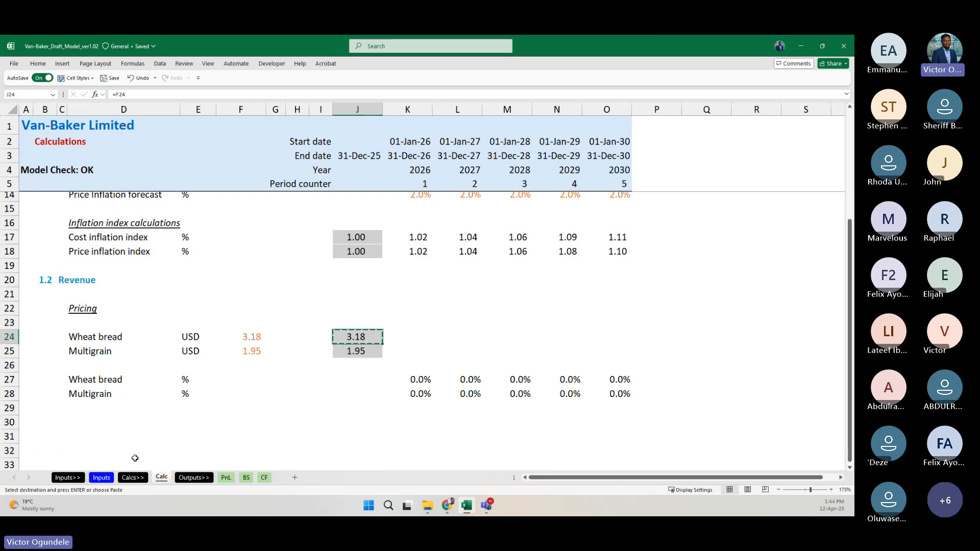
pyautogui.click(101, 477)
pyautogui.click(258, 302)
pyautogui.hotkey('ctrl', 'v')
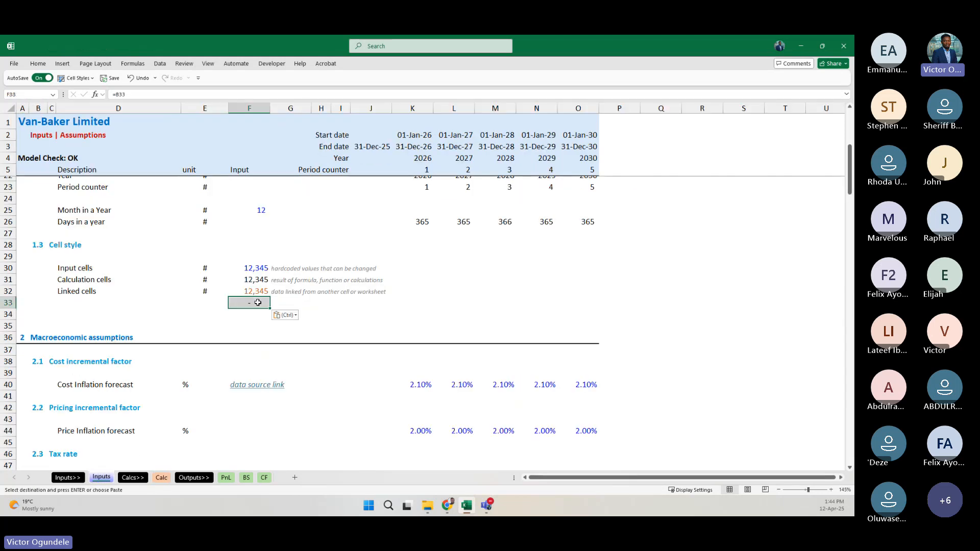
pyautogui.write('12')
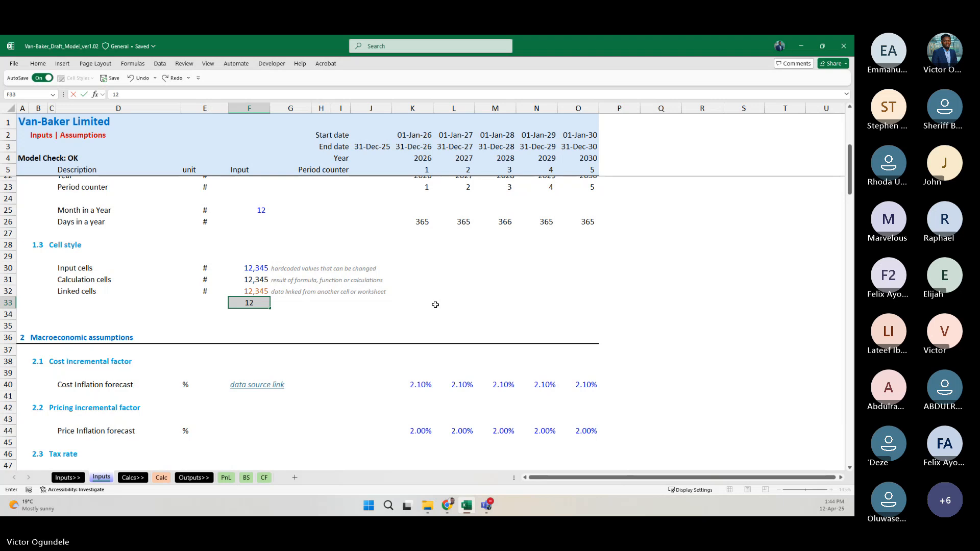
pyautogui.write(',345')
pyautogui.hotkey('ctrl', 'Return')
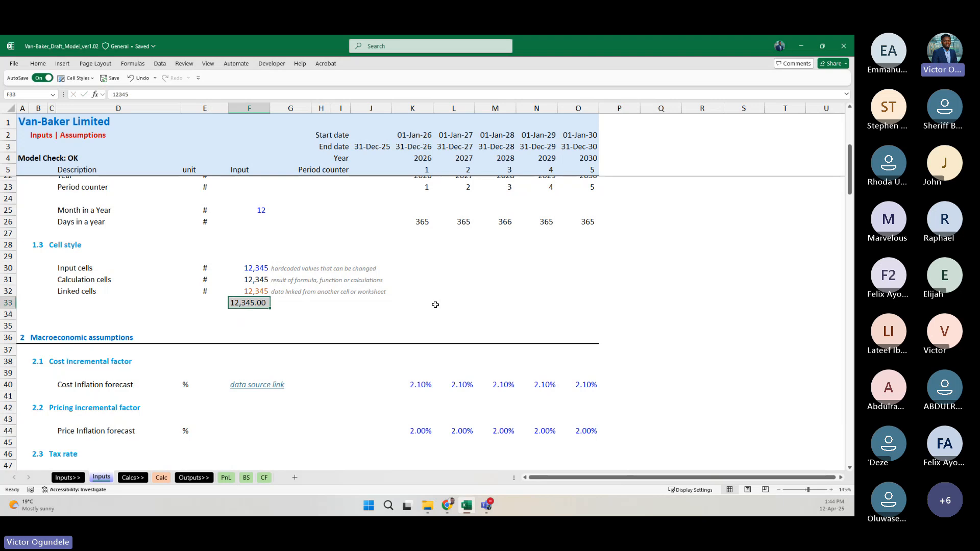
# Step: Remove the decimals from the sample value in F33 and align it right
pyautogui.hotkey('alt', 'h')
pyautogui.press('9')
pyautogui.hotkey('alt', 'h')
pyautogui.press('9')
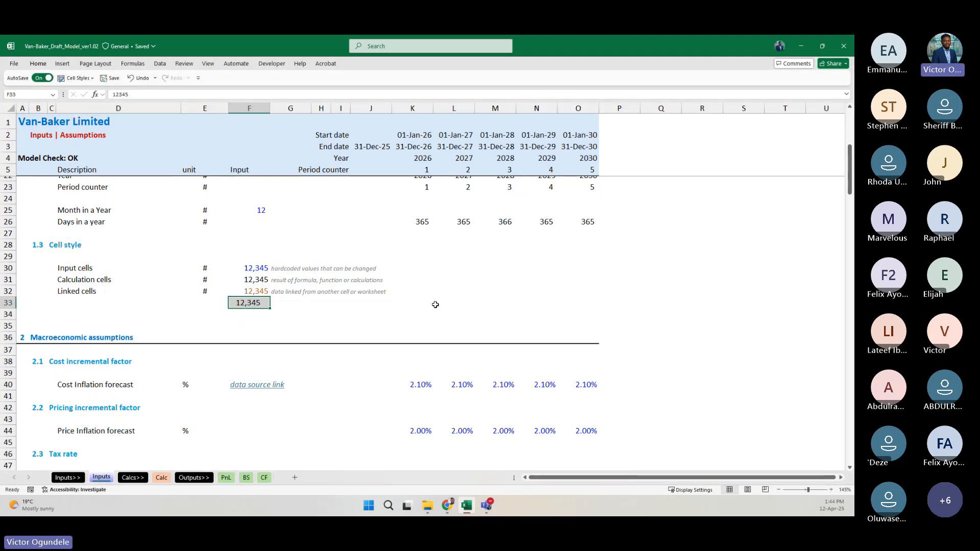
pyautogui.hotkey('alt', 'h')
pyautogui.press('a')
pyautogui.press('r')
# Step: Label the new cell style row in D33 as "Blocked and based cells"
pyautogui.press('Left')
pyautogui.press('Left')
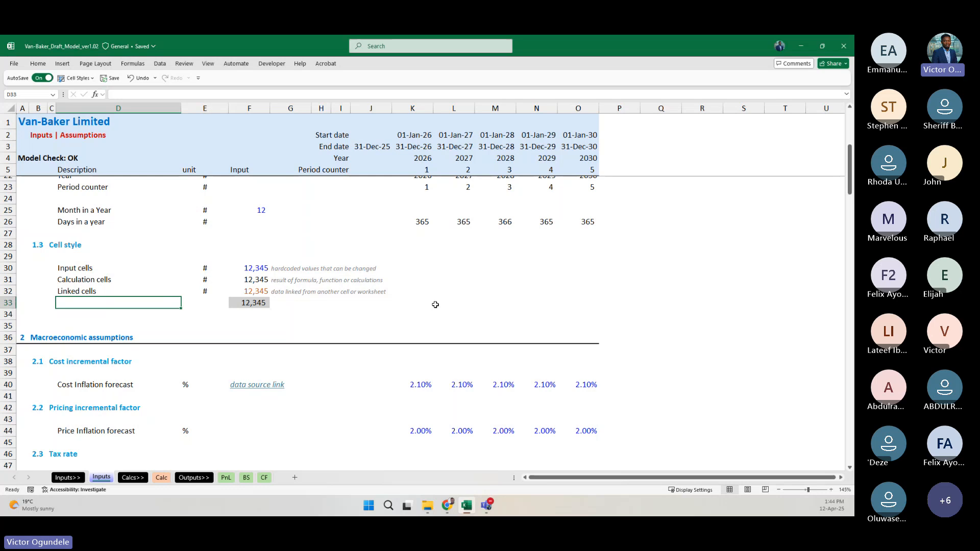
pyautogui.write('Blocked')
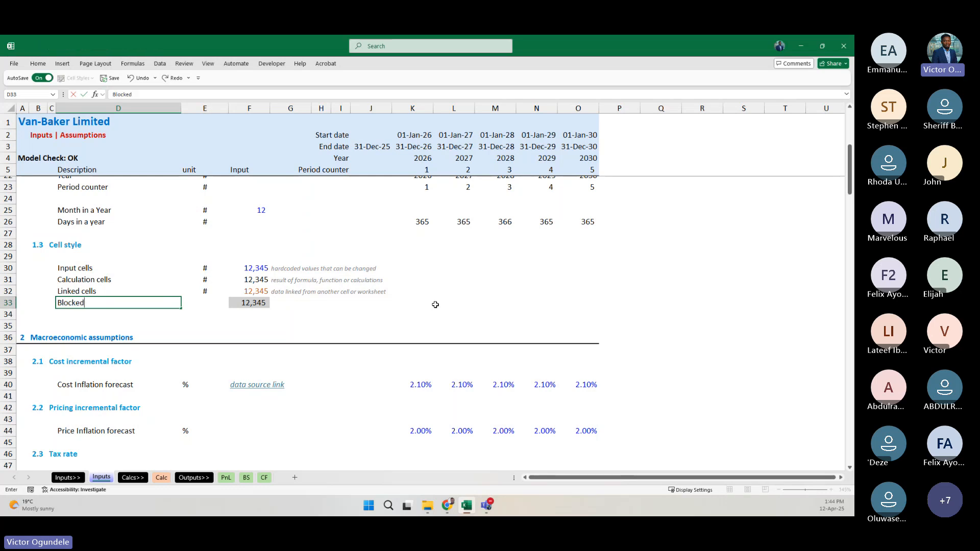
pyautogui.write(' and based v')
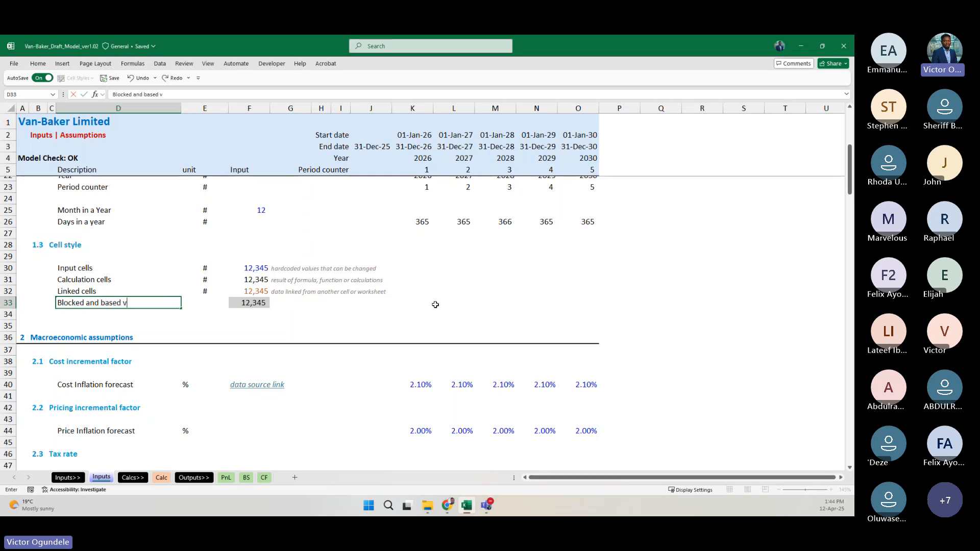
pyautogui.write('ell')
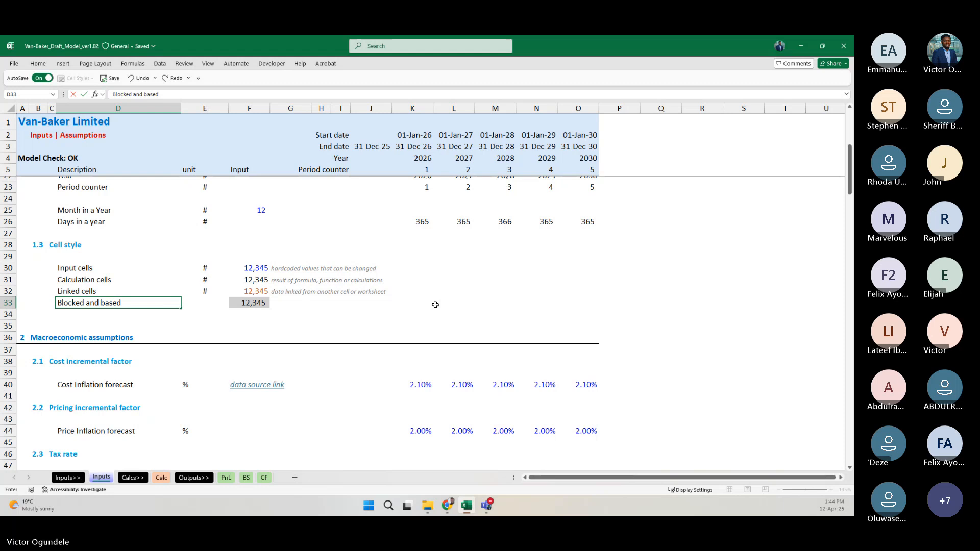
pyautogui.press('BackSpace')
pyautogui.press('BackSpace')
pyautogui.press('BackSpace')
pyautogui.write('cells')
pyautogui.hotkey('ctrl', 'Return')
pyautogui.scroll(2, 436, 305)
pyautogui.scroll(3, 435, 304)
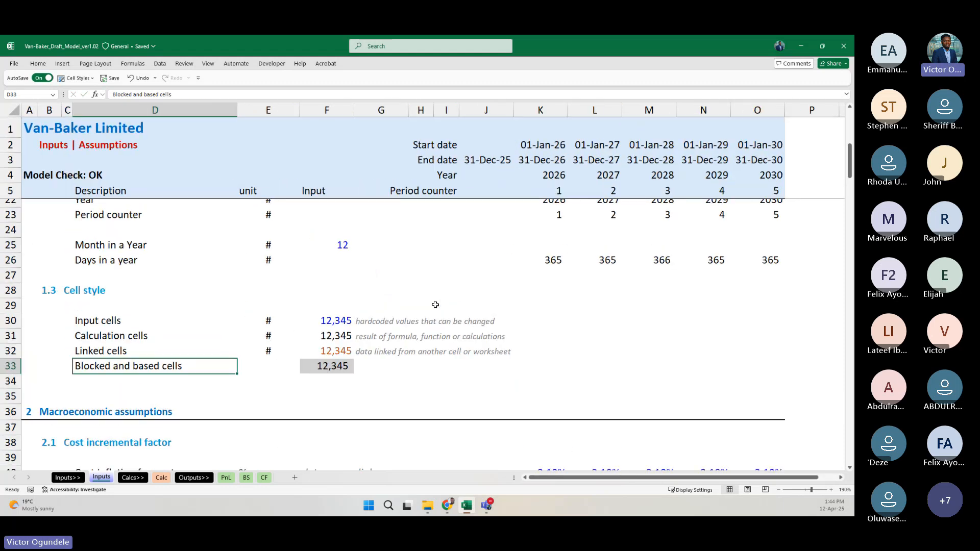
pyautogui.press('Right')
pyautogui.press('Right')
pyautogui.hotkey('ctrl', 'd')
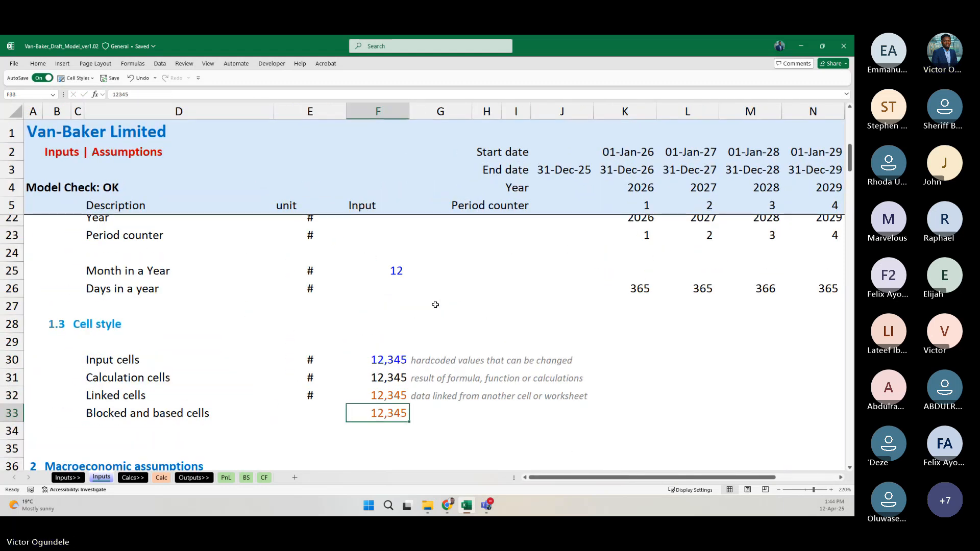
pyautogui.hotkey('ctrl', 'z')
# Step: Copy the # unit from the row above into E33 for the Blocked and based cells row
pyautogui.press('Left')
pyautogui.hotkey('ctrl', 'd')
pyautogui.press('Right')
pyautogui.press('Right')
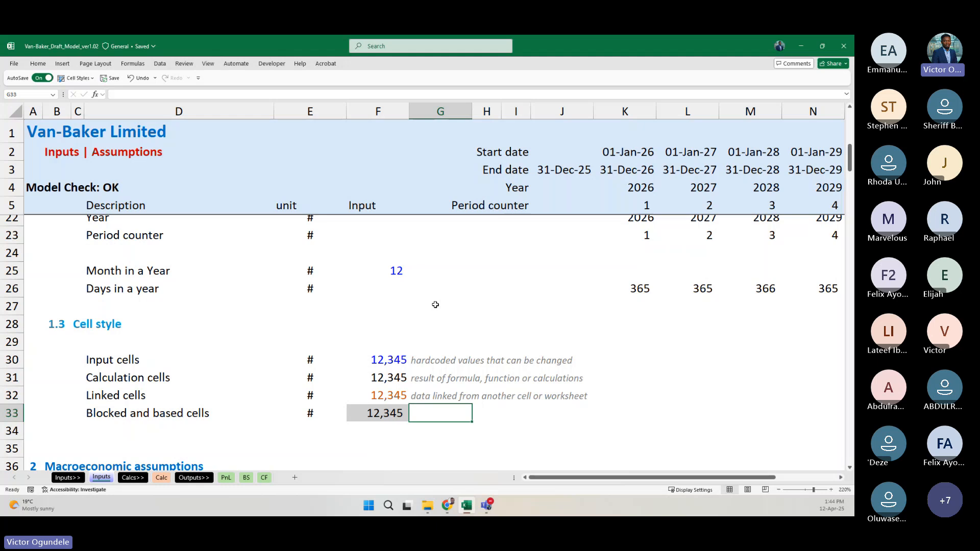
# Step: Add the note "constant data, do not change it" in G33, using the grey italic note style of the row above
pyautogui.hotkey('ctrl', 'd')
pyautogui.write('constant data t')
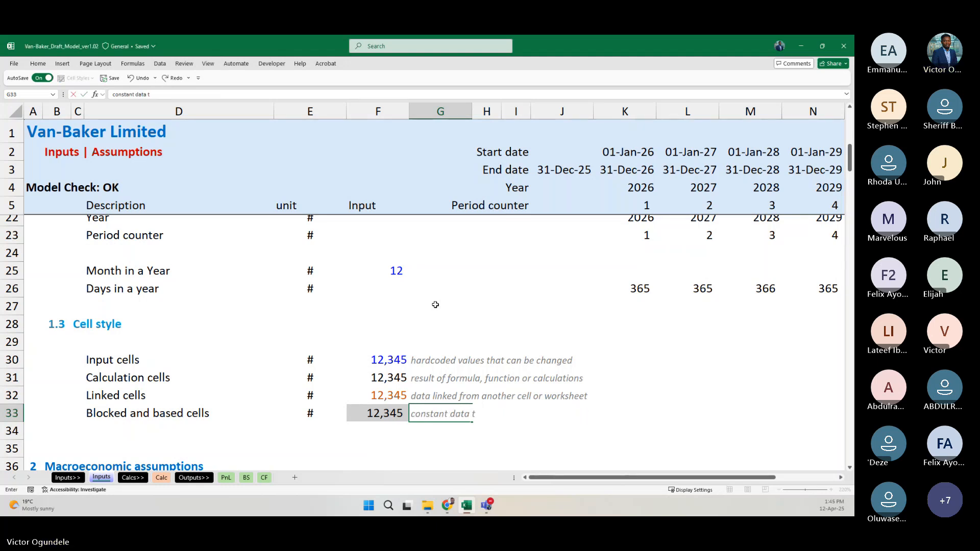
pyautogui.press('BackSpace')
pyautogui.press('BackSpace')
pyautogui.write(', do not change')
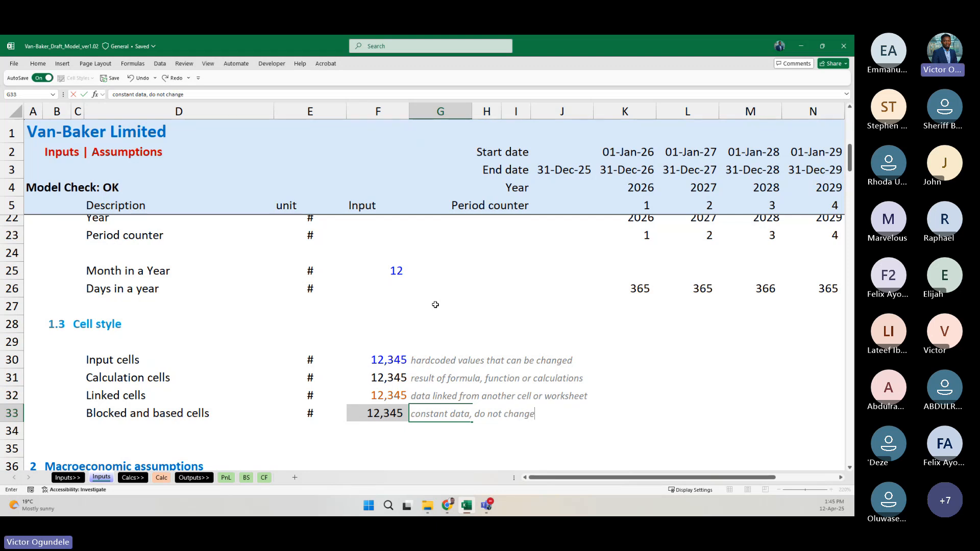
pyautogui.write('it')
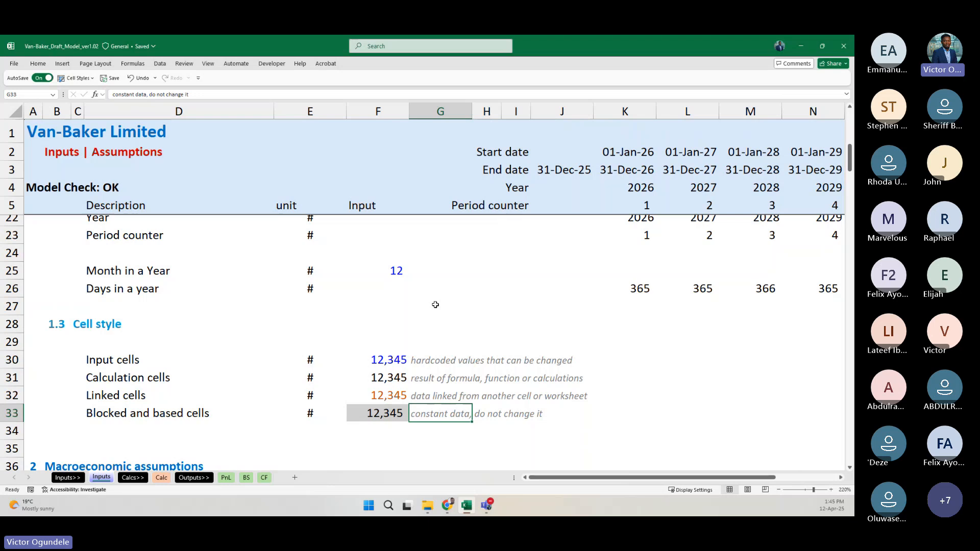
pyautogui.press('Left')
pyautogui.press('Left')
pyautogui.press('Left')
pyautogui.press('Down')
pyautogui.press('Down')
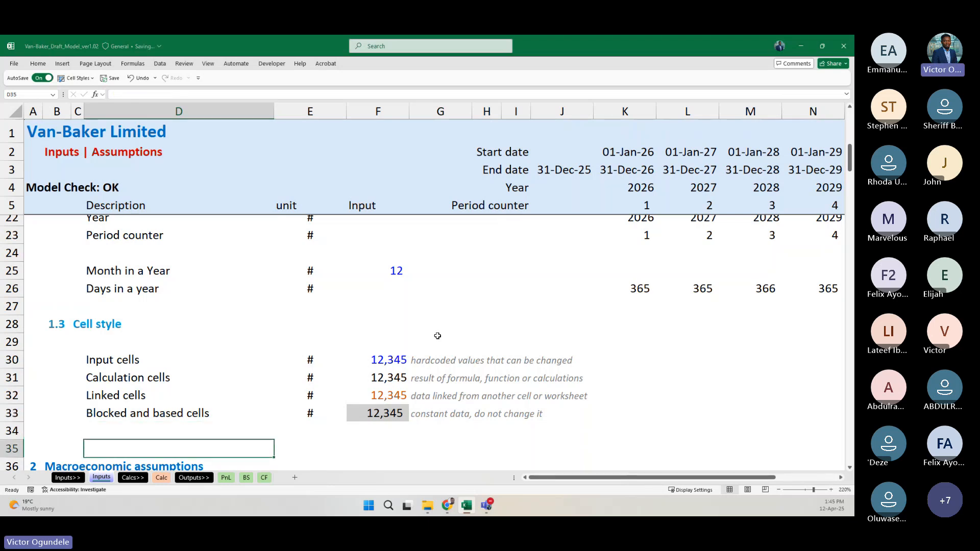
# Step: On the Calc sheet, enter the price formula =J24*(1+K27) in K24:K25 for Wheat bread and Multigrain
pyautogui.scroll(-1, 345, 363)
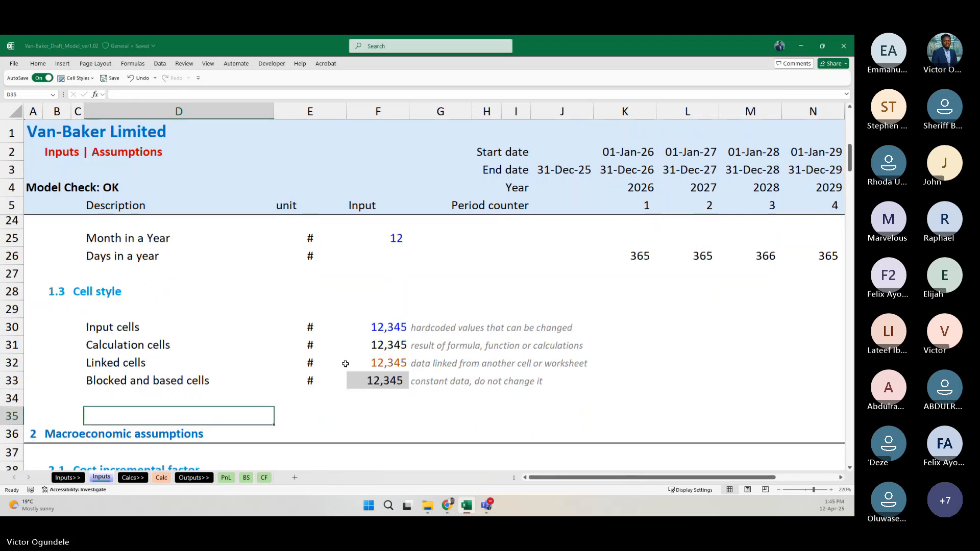
pyautogui.scroll(-3, 346, 364)
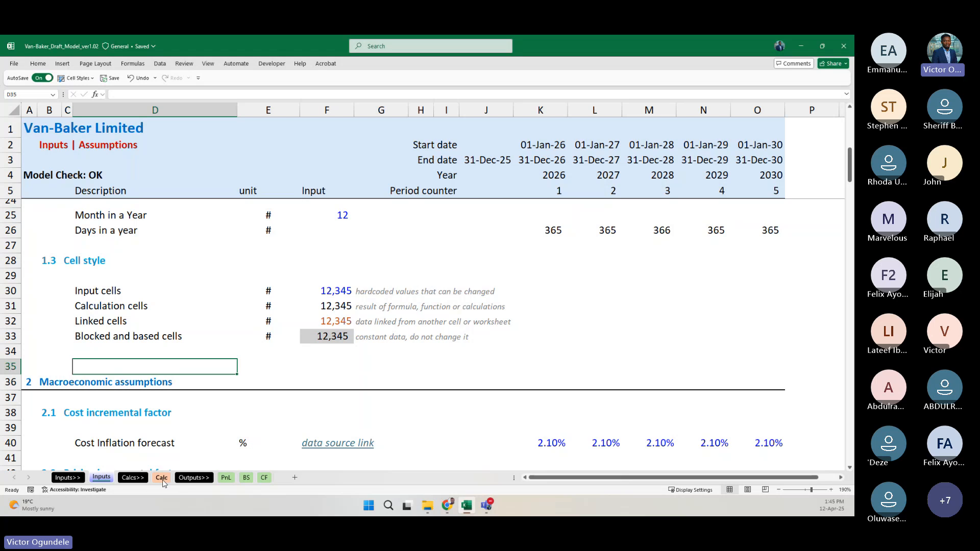
pyautogui.hotkey('ctrl', 'pagedown')
pyautogui.hotkey('ctrl', 'pagedown')
pyautogui.click(412, 333)
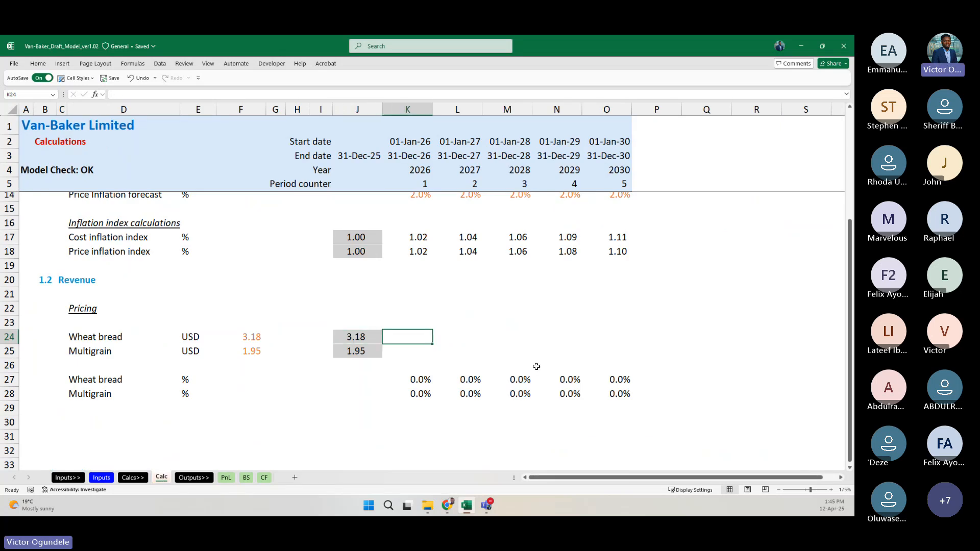
pyautogui.hotkey('shift', 'Down')
pyautogui.write('=')
pyautogui.press('Left')
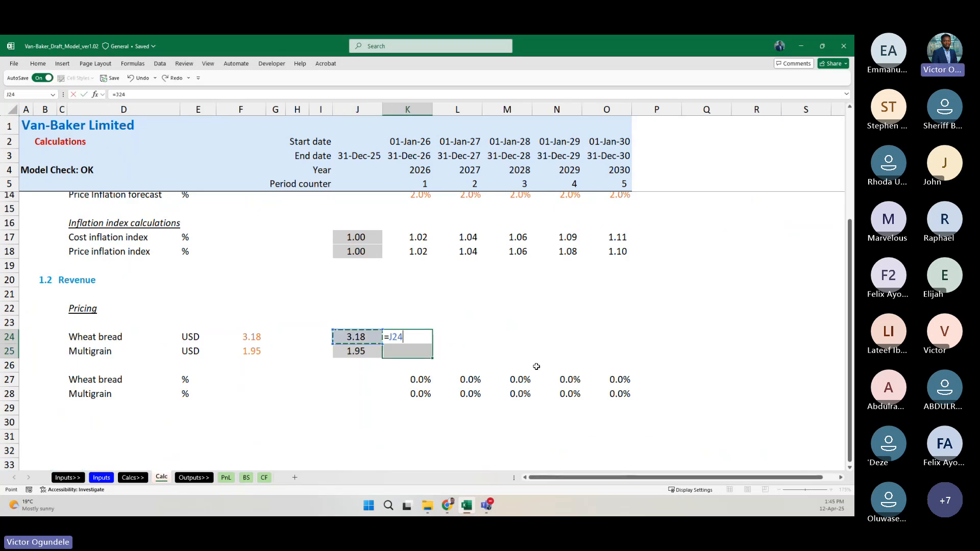
pyautogui.write('*(1+')
pyautogui.press('Down')
pyautogui.press('Down')
pyautogui.press('Down')
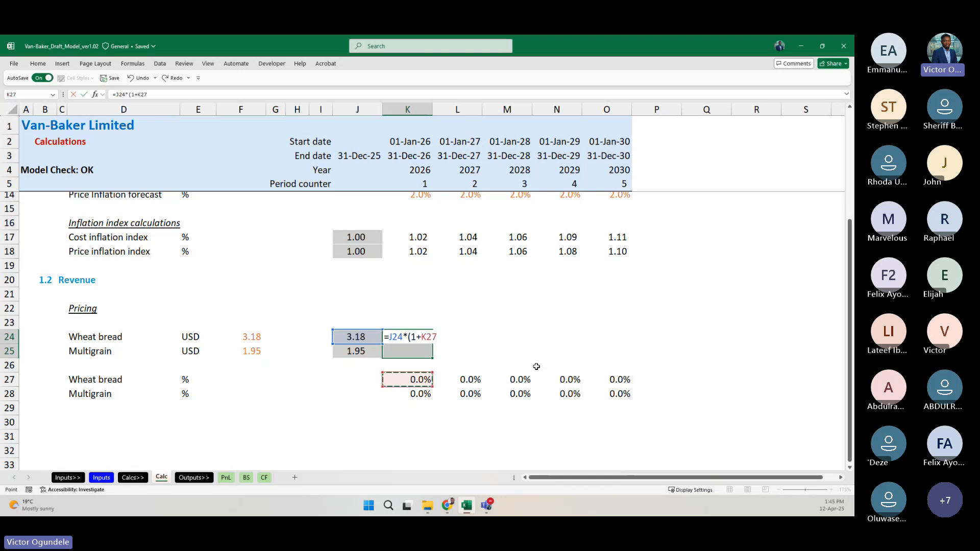
pyautogui.write(')')
pyautogui.hotkey('ctrl', 'Return')
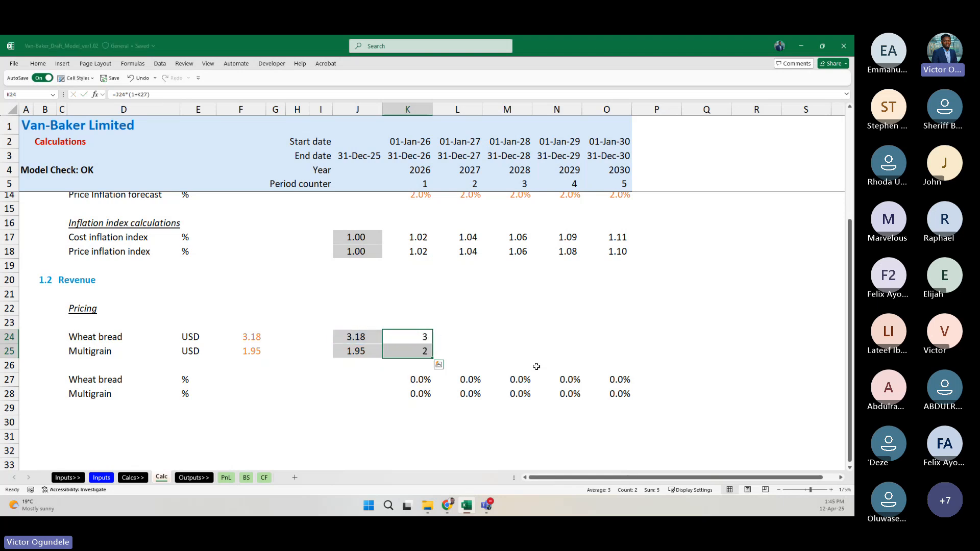
# Step: Show the 2026 prices with two decimals and fill the price formulas from column K across to column O
pyautogui.hotkey('shift', 'Right')
pyautogui.hotkey('shift', 'Right')
pyautogui.hotkey('shift', 'Right')
pyautogui.hotkey('shift', 'Right')
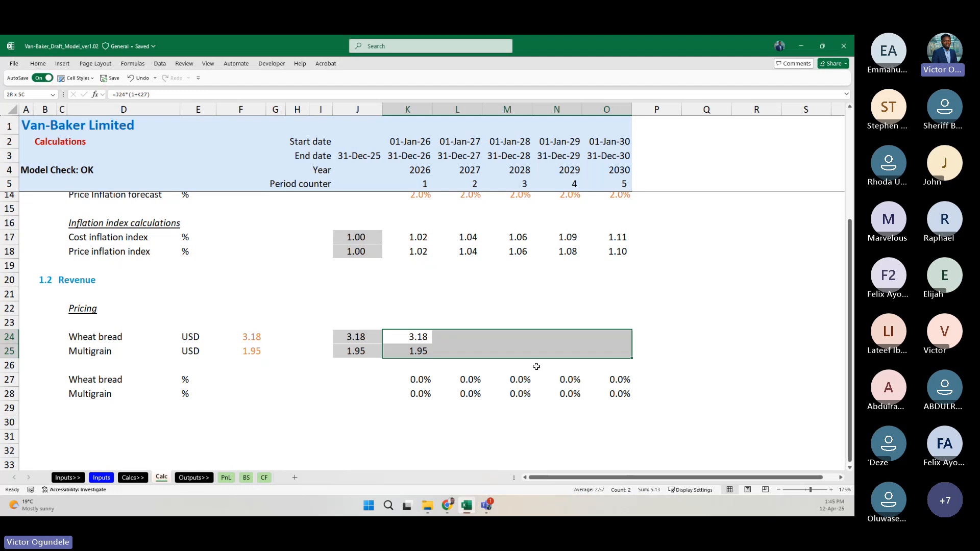
pyautogui.hotkey('ctrl', 'r')
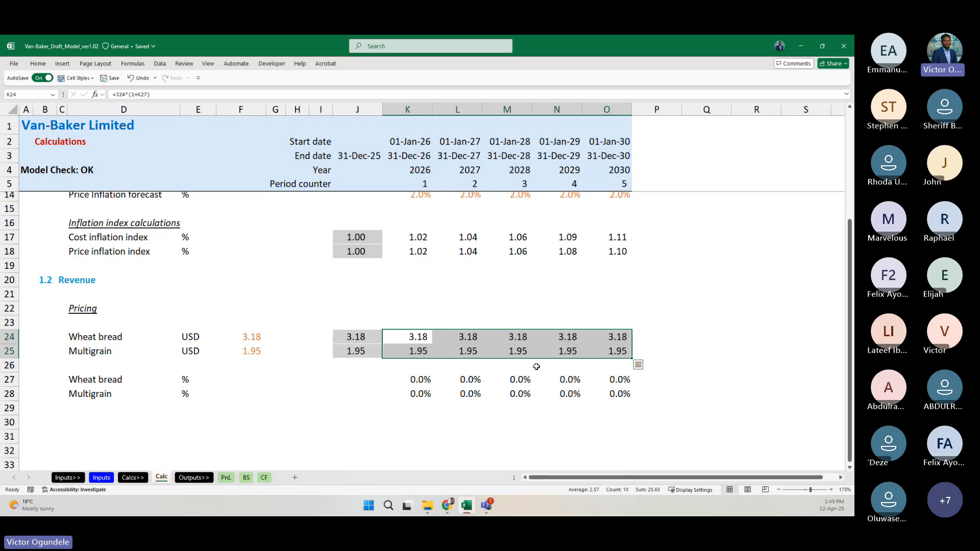
# Step: Examine the Wheat bread and Multigrain price and growth rows in the Pricing block
pyautogui.press('Left')
pyautogui.press('Left')
pyautogui.press('Left')
pyautogui.press('Left')
pyautogui.press('Left')
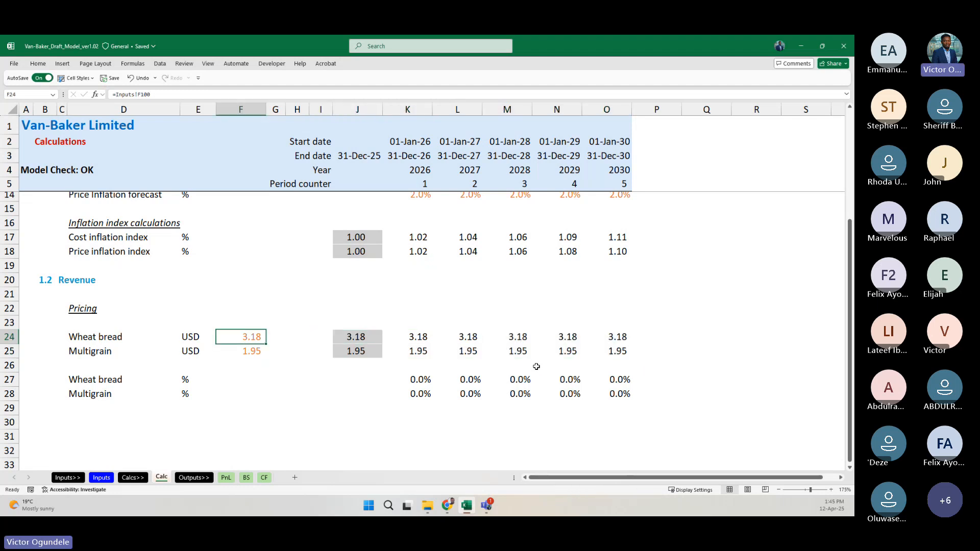
pyautogui.press('Left')
pyautogui.press('Left')
pyautogui.scroll(2, 536, 367)
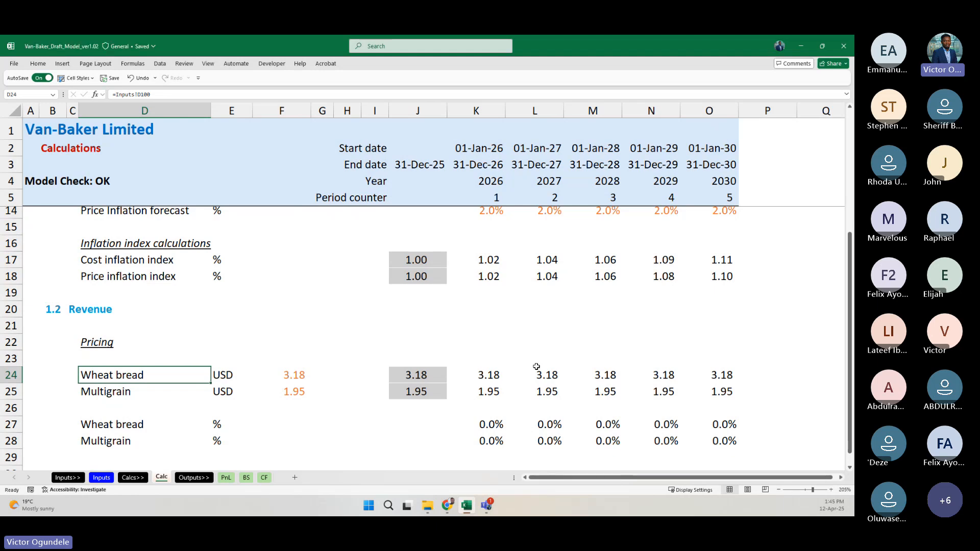
pyautogui.scroll(-1, 536, 367)
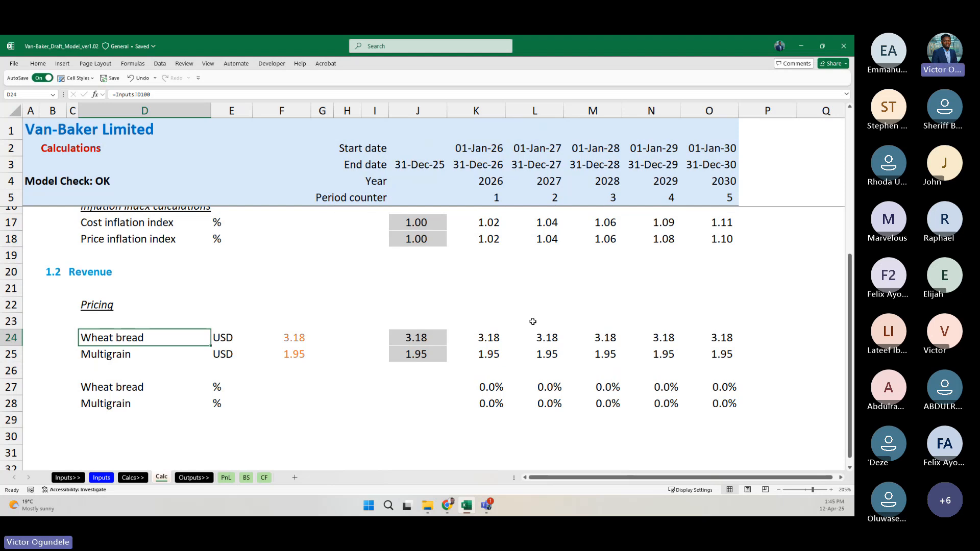
pyautogui.scroll(1, 533, 322)
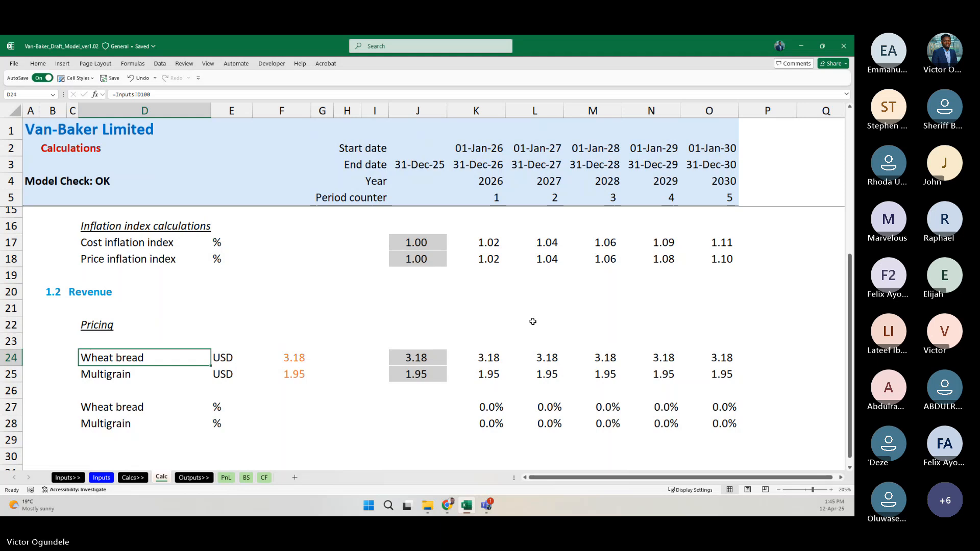
pyautogui.scroll(-1, 533, 322)
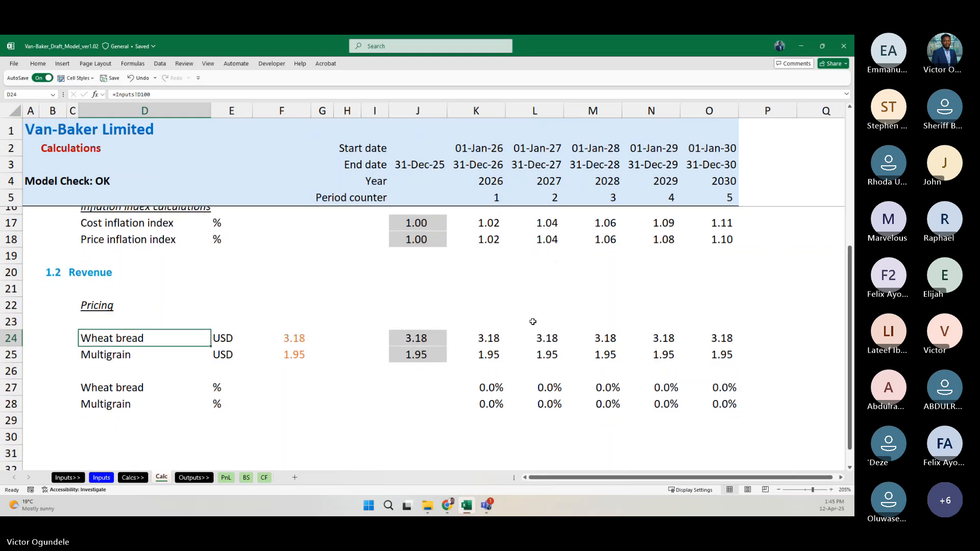
# Step: On the Inputs sheet, set the 2028 Wheat bread pricing growth in M104 to 10%
pyautogui.click(417, 393)
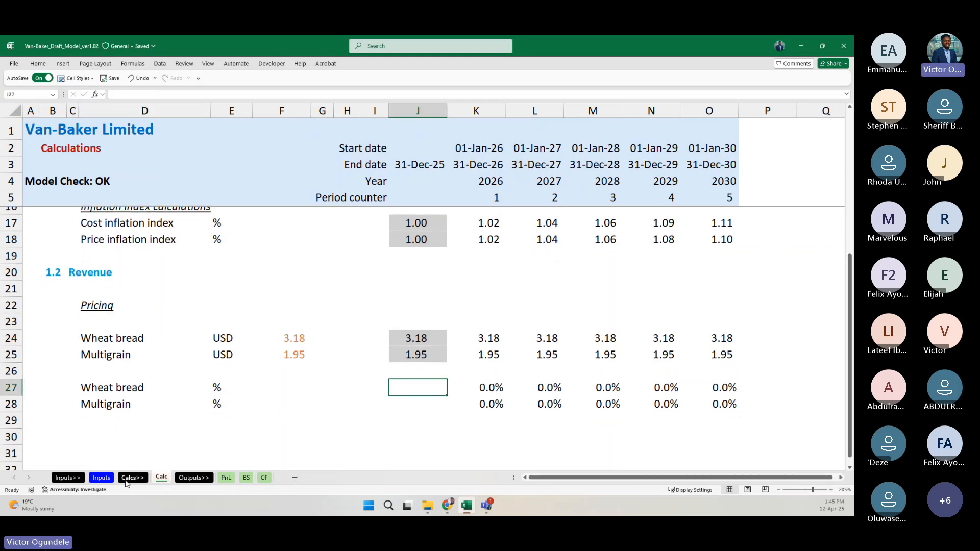
pyautogui.click(102, 477)
pyautogui.scroll(-13, 570, 431)
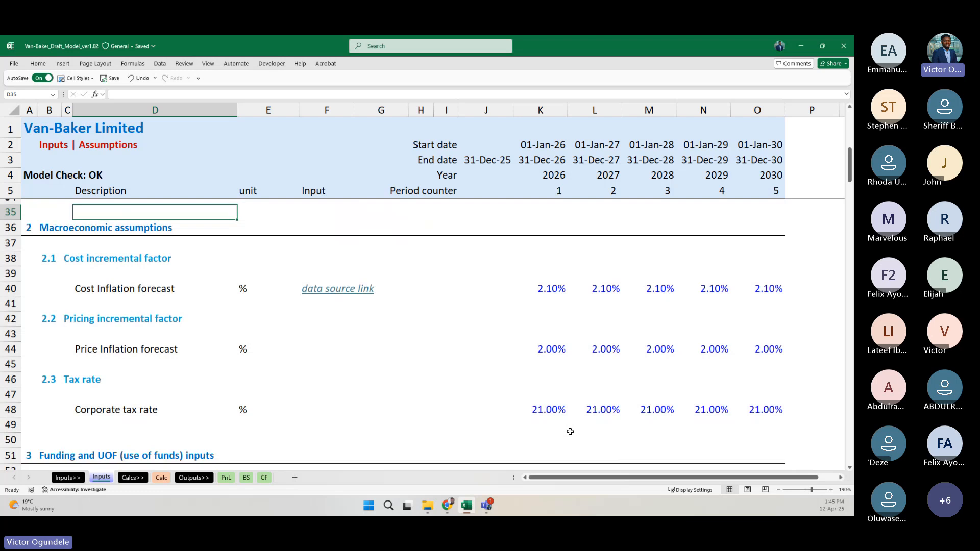
pyautogui.scroll(-12, 573, 324)
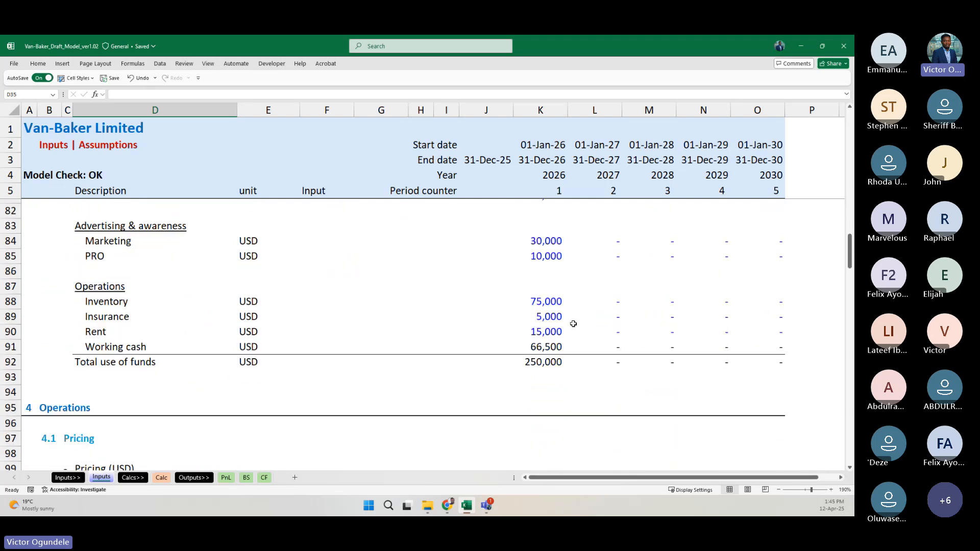
pyautogui.click(590, 274)
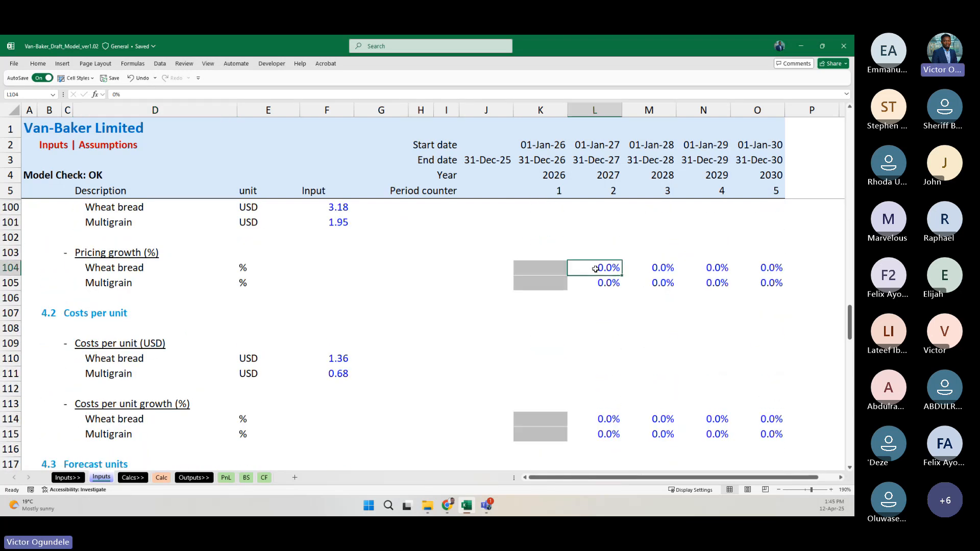
pyautogui.scroll(2, 593, 271)
pyautogui.press('Right')
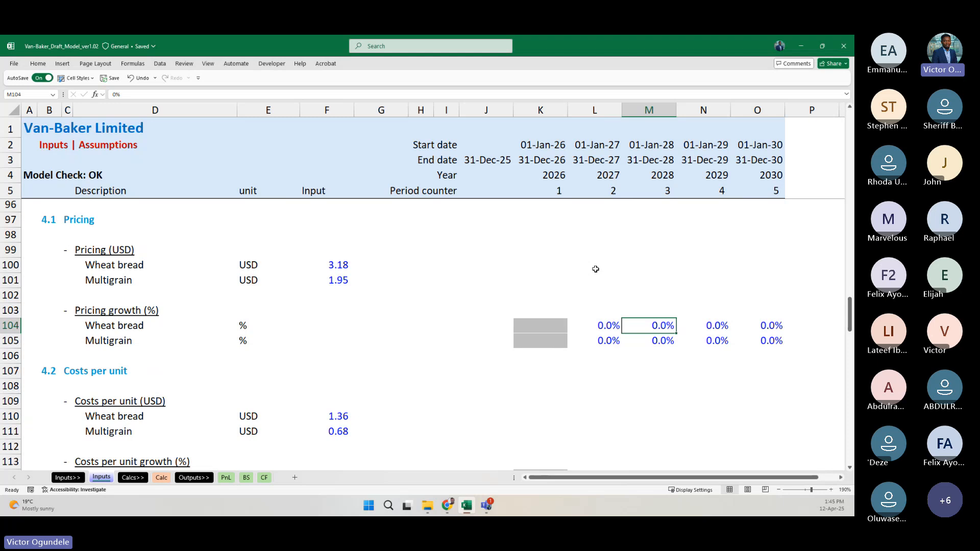
pyautogui.write('10')
pyautogui.hotkey('ctrl', 'Return')
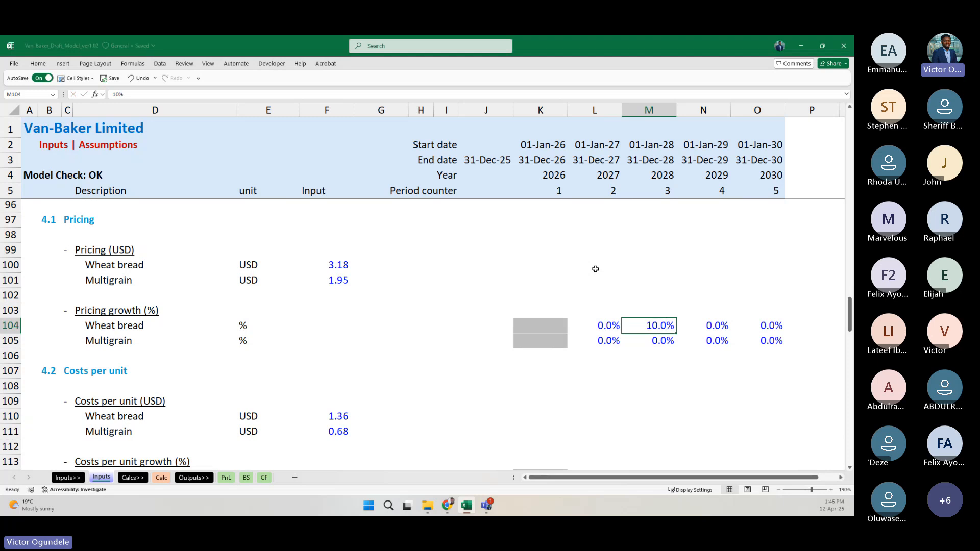
# Step: Check on the Calc sheet how the 2028 Wheat bread and Multigrain prices respond to the growth input
pyautogui.hotkey('ctrl', 'pagedown')
pyautogui.hotkey('ctrl', 'pagedown')
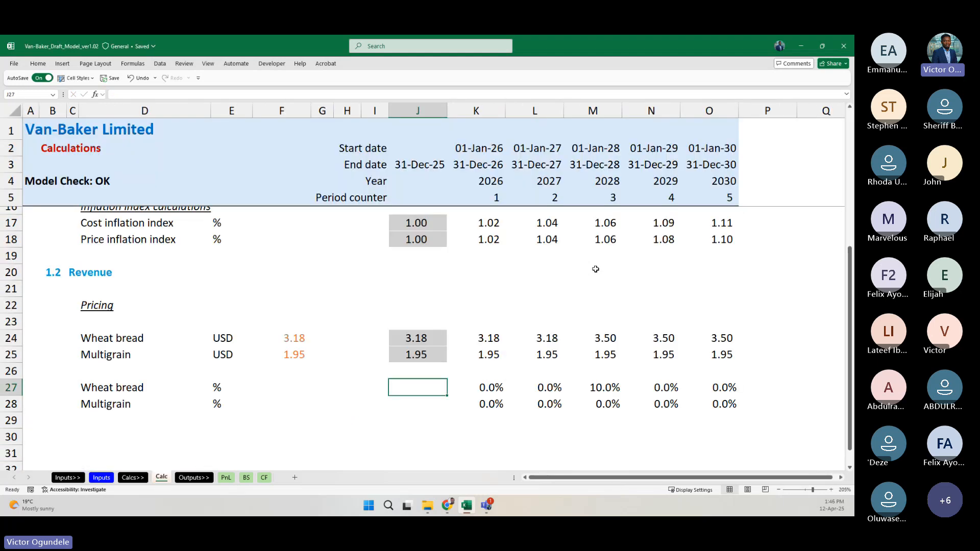
pyautogui.press('Right')
pyautogui.press('Right')
pyautogui.press('Right')
pyautogui.press('Up')
pyautogui.press('Up')
pyautogui.press('Up')
pyautogui.hotkey('shift', 'Down')
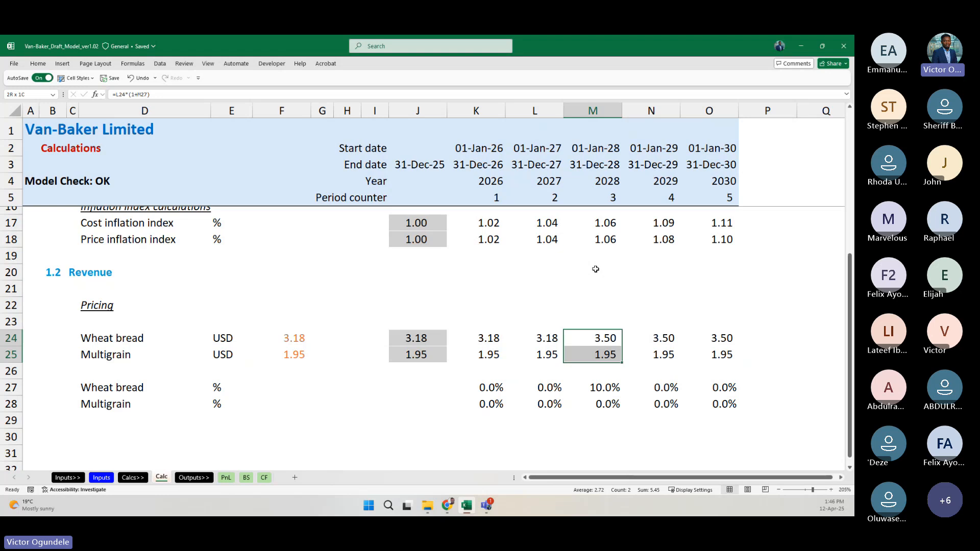
# Step: Set the 2028 Wheat bread pricing growth in M104 of Inputs to 5% and check the price on Calc
pyautogui.hotkey('ctrl', 'pageup')
pyautogui.hotkey('ctrl', 'pageup')
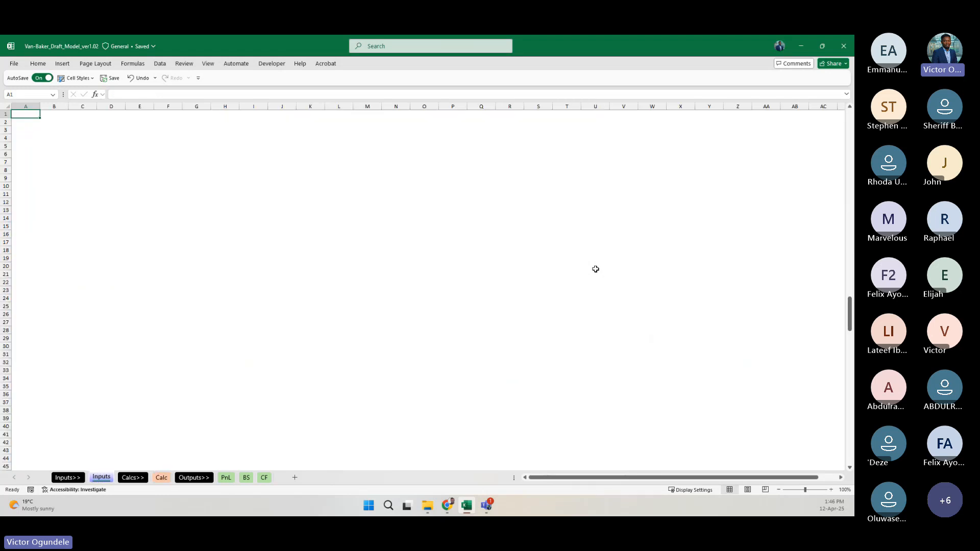
pyautogui.write('5')
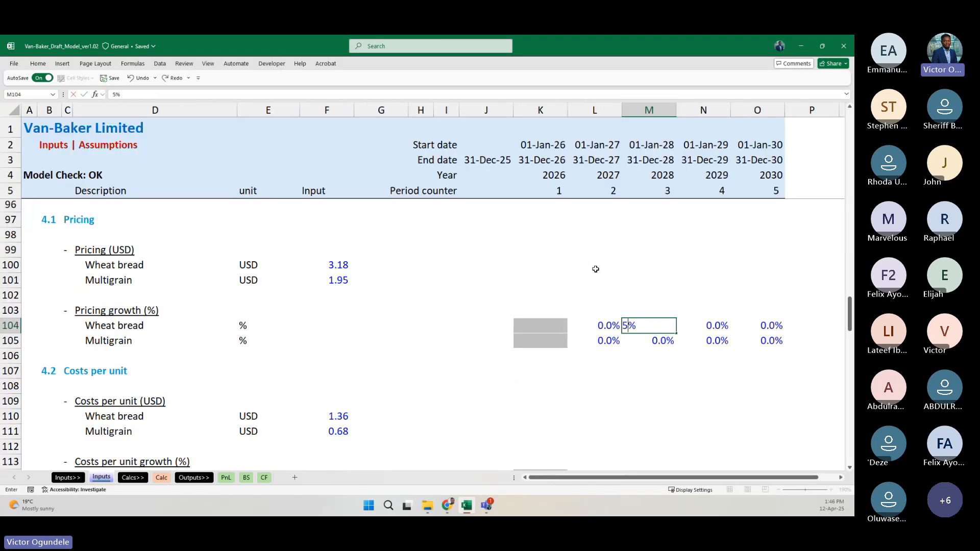
pyautogui.hotkey('ctrl', 'Return')
pyautogui.hotkey('ctrl', 'pagedown')
pyautogui.hotkey('ctrl', 'pagedown')
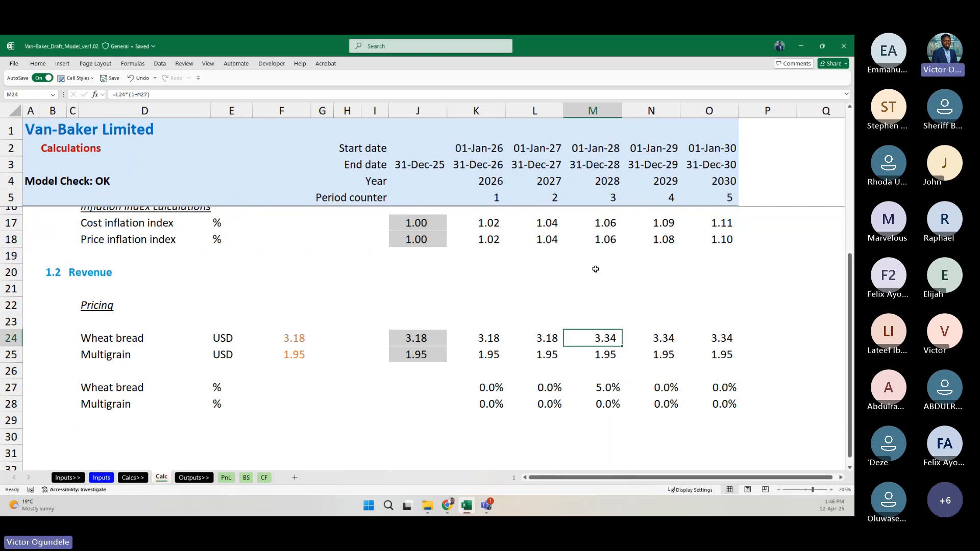
# Step: Set the 2028 Wheat bread pricing growth in M104 of Inputs to 0% and return to the Calc sheet
pyautogui.hotkey('ctrl', 'pageup')
pyautogui.hotkey('ctrl', 'pageup')
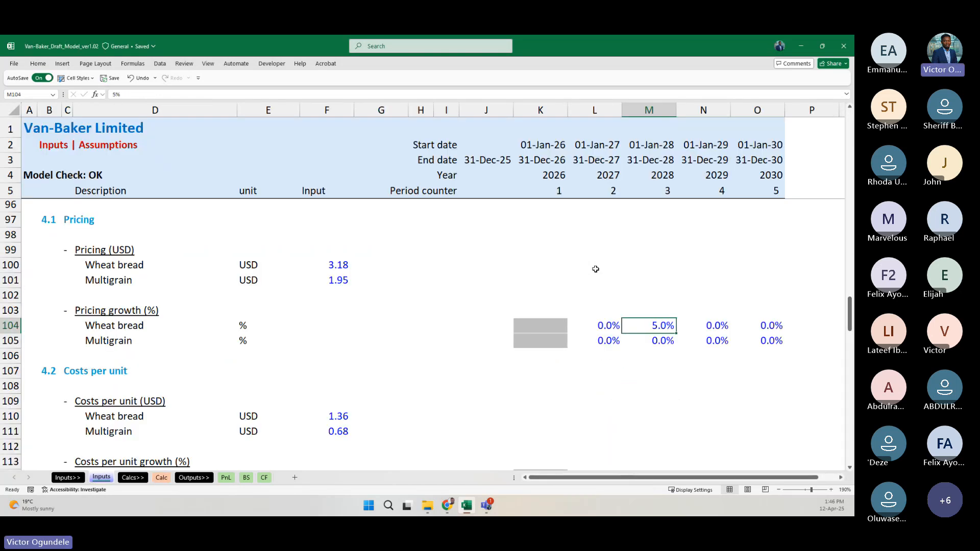
pyautogui.write('0')
pyautogui.hotkey('ctrl', 'Return')
pyautogui.hotkey('ctrl', 'pagedown')
pyautogui.hotkey('ctrl', 'pagedown')
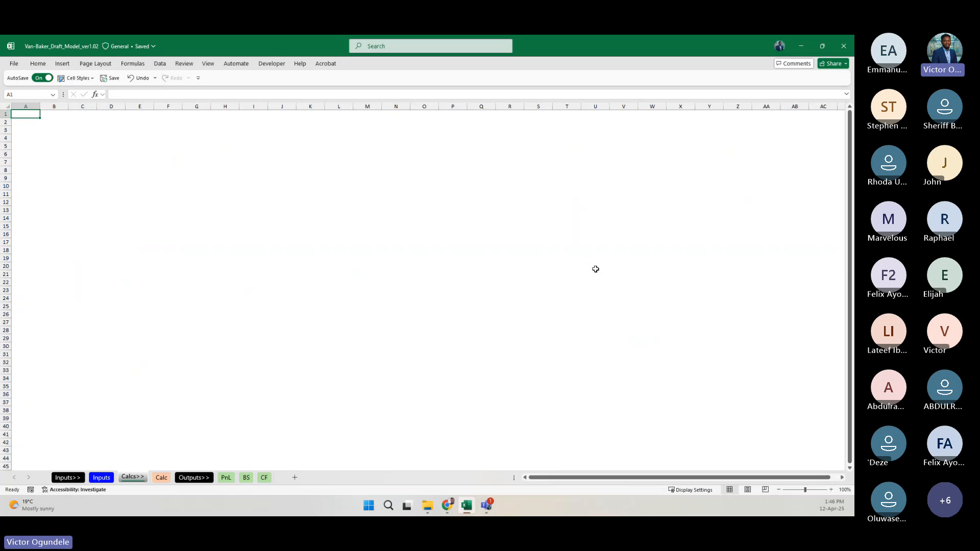
# Step: Delete the blank row 23 below the Pricing heading and move to D29 beneath the growth rows
pyautogui.scroll(1, 595, 269)
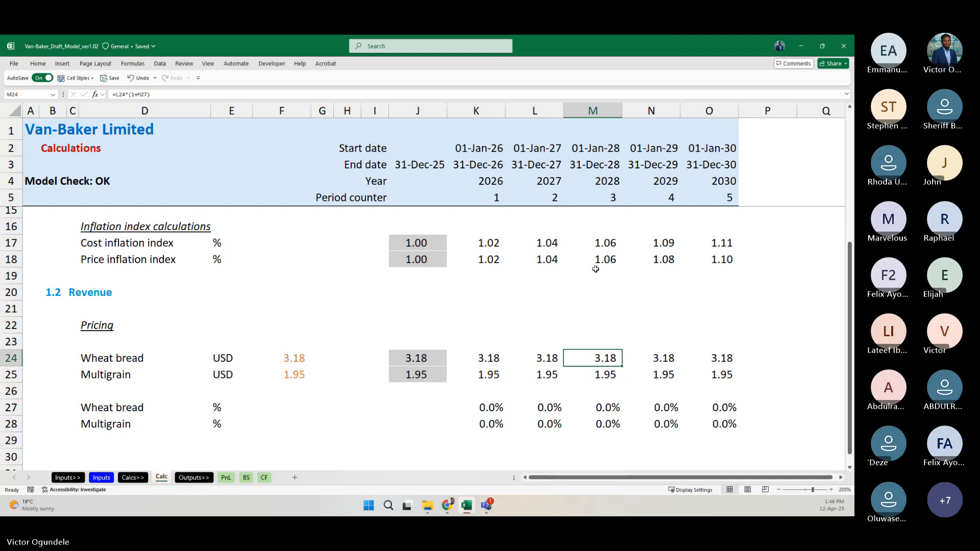
pyautogui.scroll(-1, 595, 269)
pyautogui.click(148, 333)
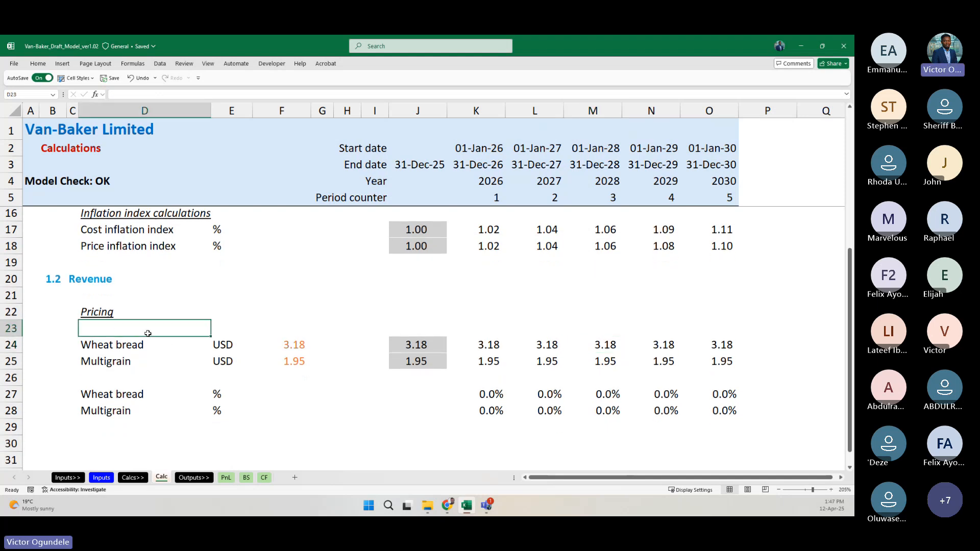
pyautogui.hotkey('shift', 'space')
pyautogui.press('Right')
pyautogui.press('Right')
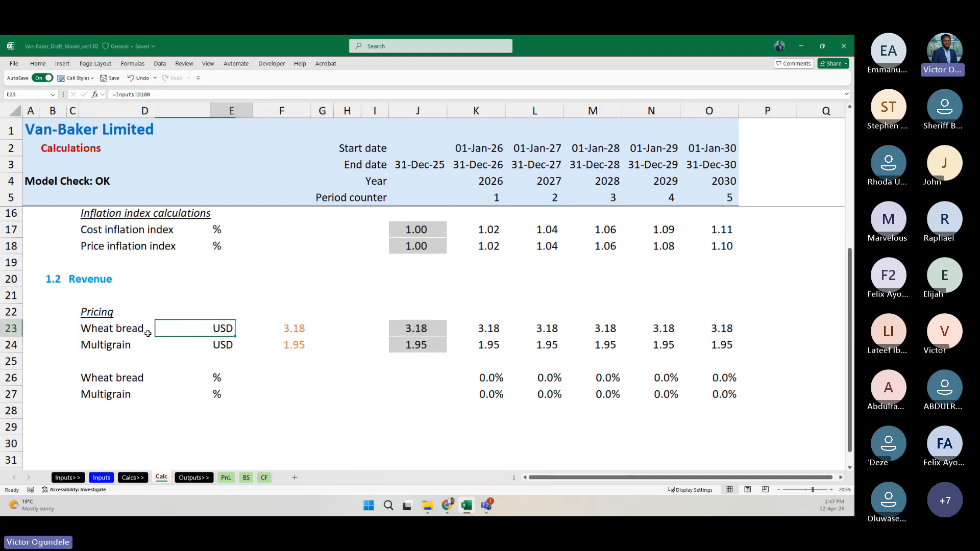
pyautogui.press('Down')
pyautogui.press('Down')
pyautogui.press('Down')
pyautogui.press('Down')
pyautogui.press('Down')
pyautogui.press('Down')
pyautogui.press('Left')
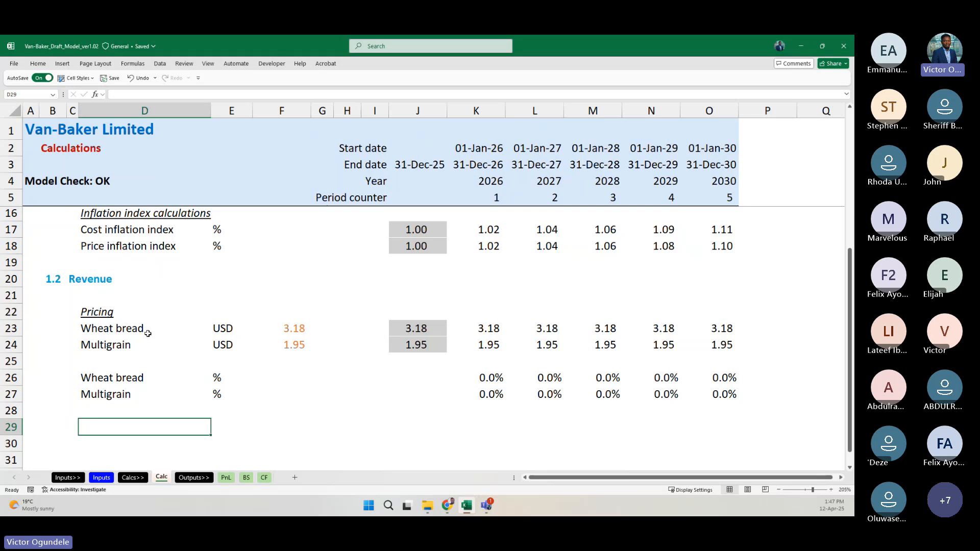
# Step: Enter the heading "Pricing (inflated factored)" in D29, beneath the growth rows
pyautogui.scroll(-1, 148, 333)
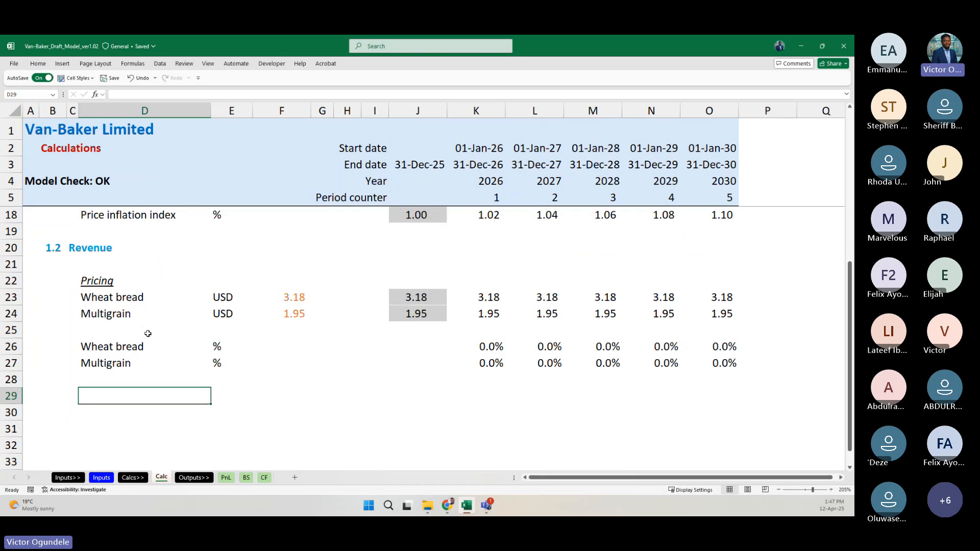
pyautogui.write('Pricing ')
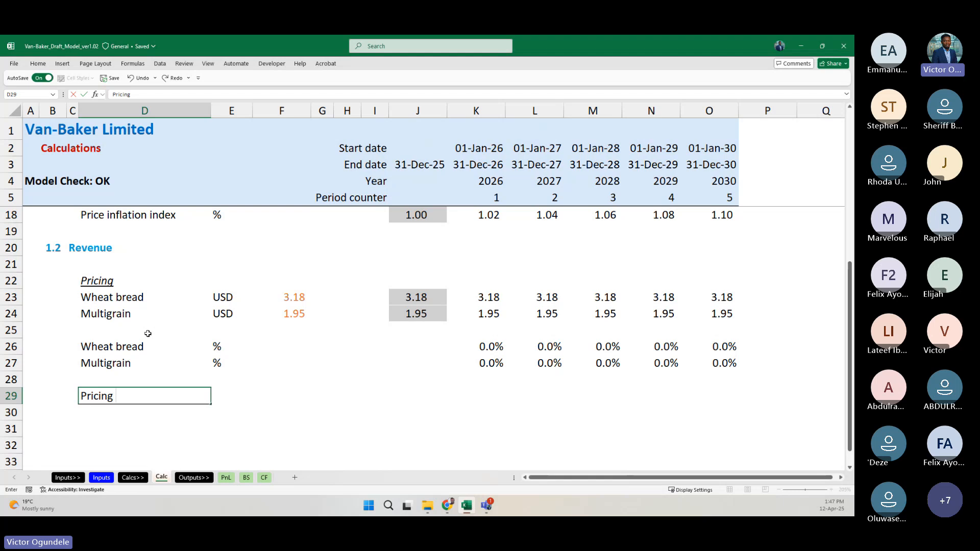
pyautogui.write('(inflation fact')
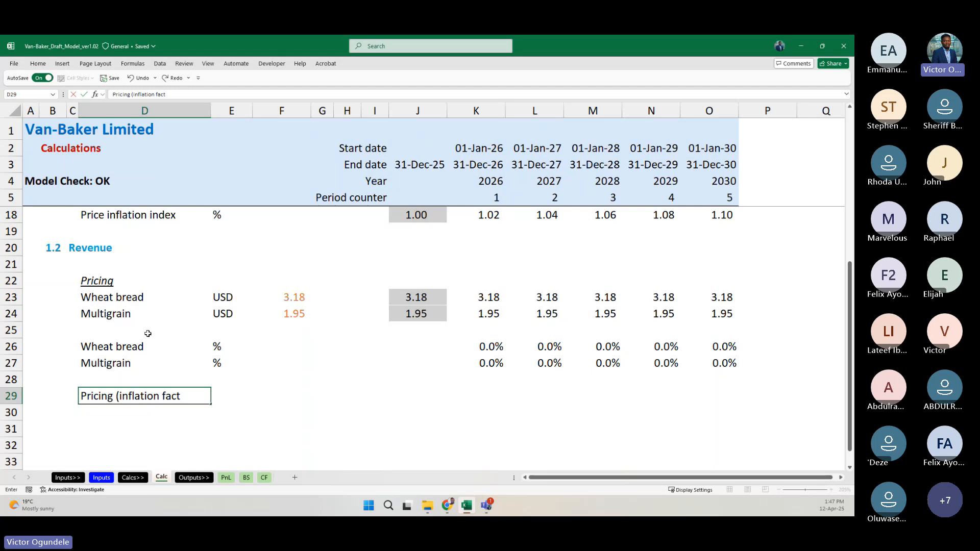
pyautogui.press('BackSpace')
pyautogui.press('BackSpace')
pyautogui.press('BackSpace')
pyautogui.press('BackSpace')
pyautogui.press('BackSpace')
pyautogui.press('BackSpace')
pyautogui.press('BackSpace')
pyautogui.press('BackSpace')
pyautogui.write('ed factpr')
pyautogui.press('BackSpace')
pyautogui.press('BackSpace')
pyautogui.write('ored)')
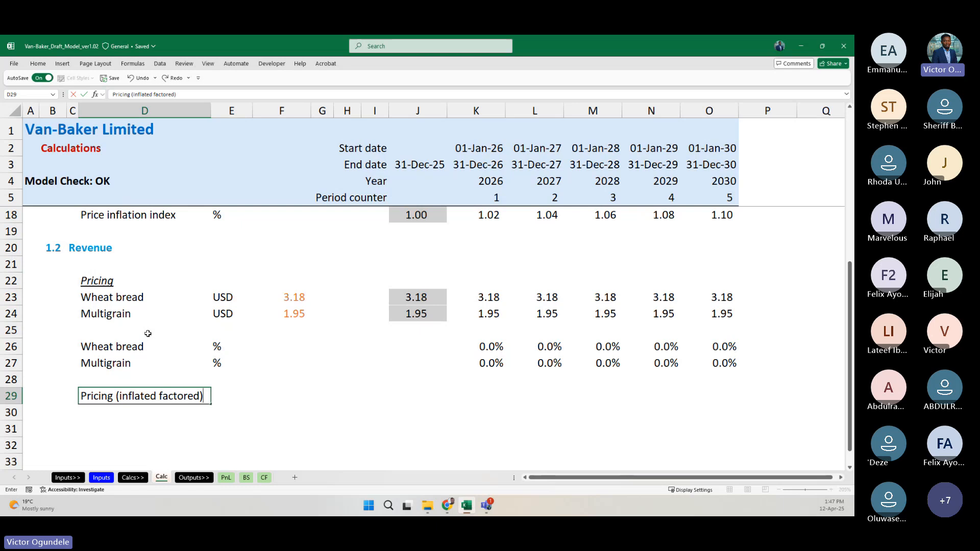
pyautogui.hotkey('ctrl', 'Return')
# Step: Change the D29 heading to "Pricing (inflated factor)" and make it italic
pyautogui.scroll(2, 147, 334)
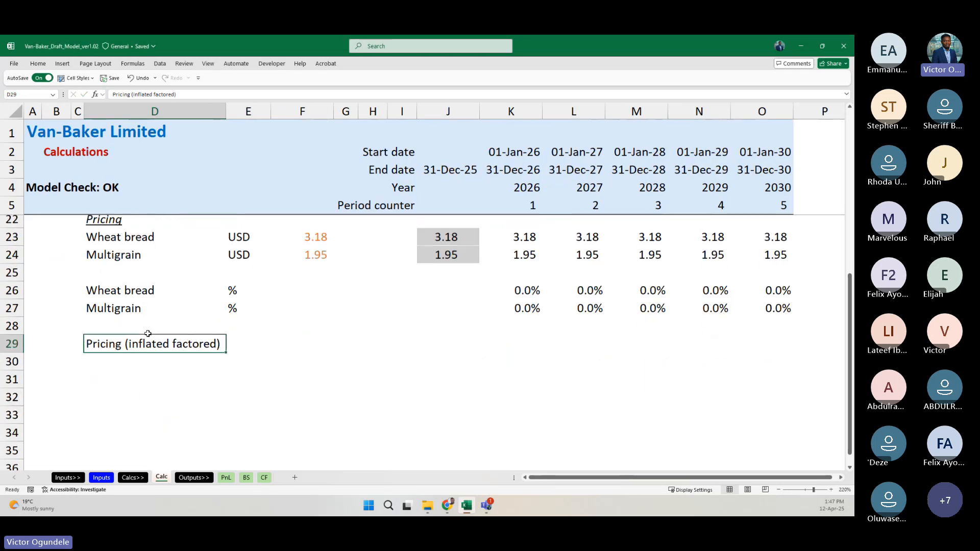
pyautogui.scroll(-2, 148, 334)
pyautogui.scroll(3, 147, 334)
pyautogui.scroll(1, 147, 333)
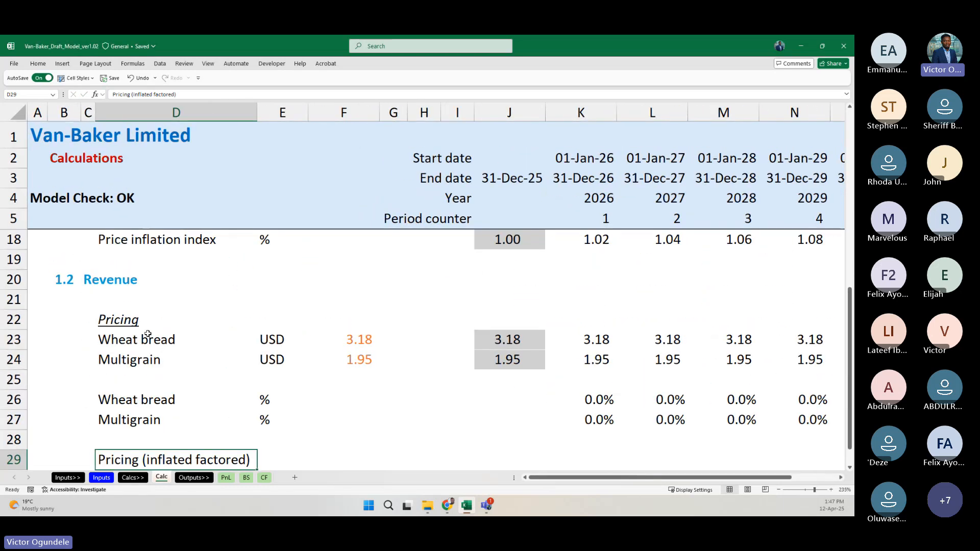
pyautogui.scroll(-2, 147, 334)
pyautogui.press('F2')
pyautogui.press('BackSpace')
pyautogui.press('BackSpace')
pyautogui.press('BackSpace')
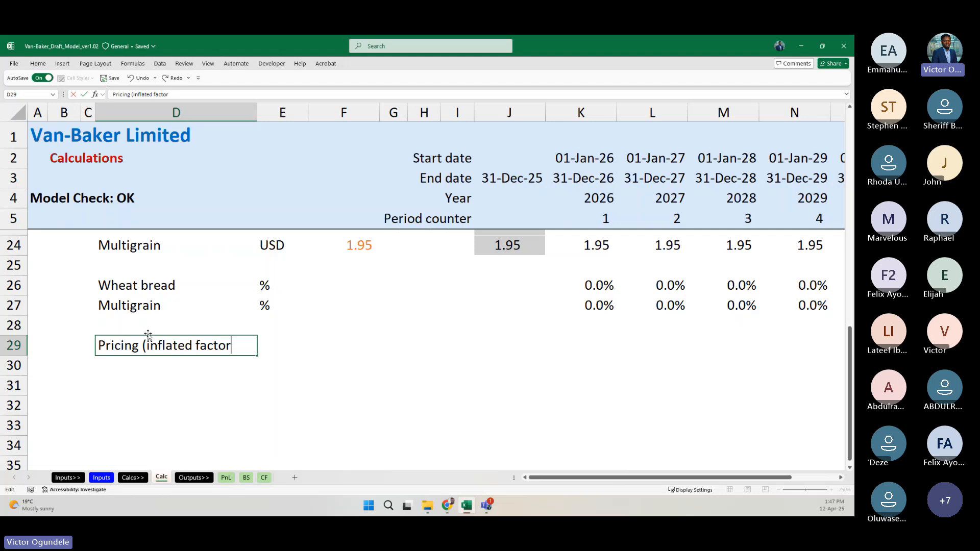
pyautogui.write(')')
pyautogui.hotkey('ctrl', 'Return')
pyautogui.scroll(-2, 147, 333)
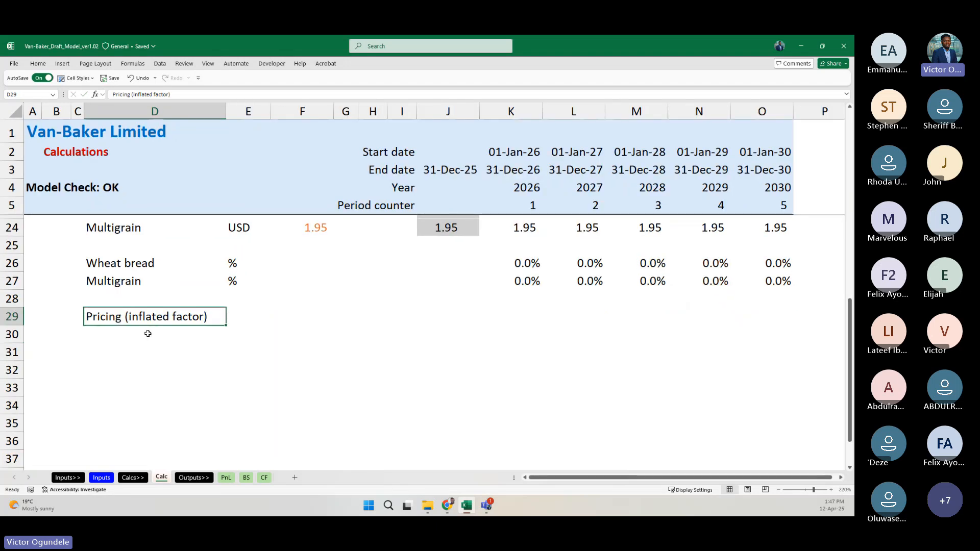
pyautogui.hotkey('ctrl', 'i')
# Step: Link the labels in D30 and D31 to the Wheat bread and Multigrain names in D23 and D24
pyautogui.press('Down')
pyautogui.write('=')
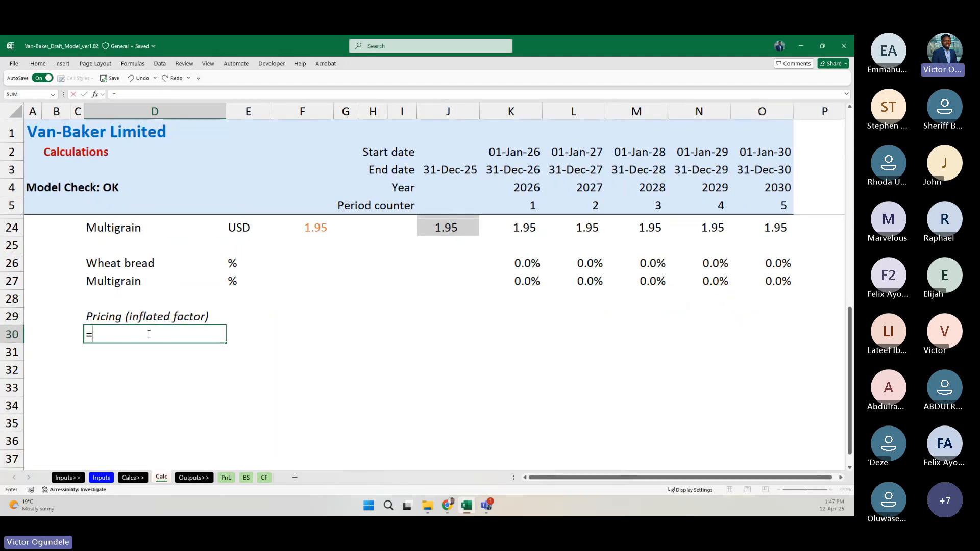
pyautogui.scroll(3, 148, 334)
pyautogui.click(119, 342)
pyautogui.press('Return')
pyautogui.hotkey('ctrl', 'd')
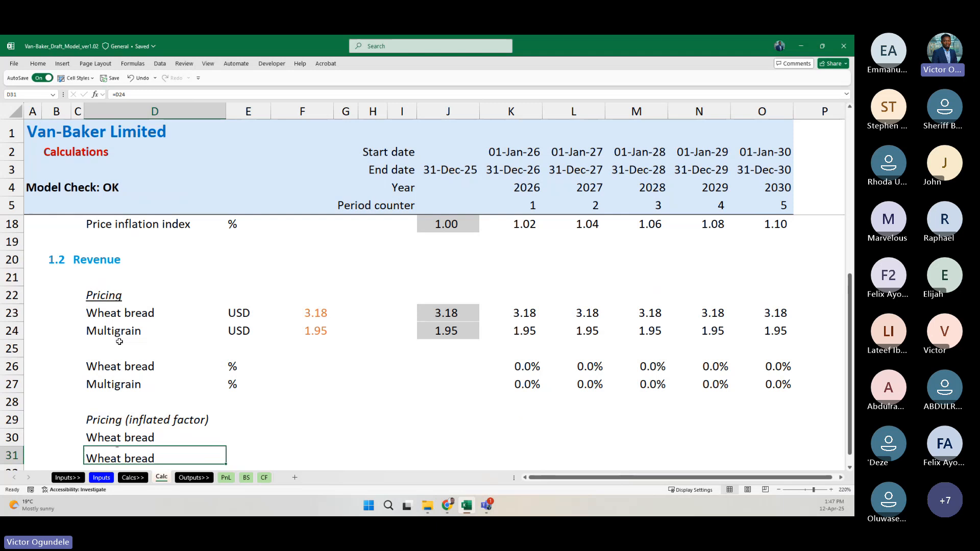
# Step: Underline the "Pricing (inflated factor)" heading in D29
pyautogui.press('Up')
pyautogui.press('Right')
pyautogui.press('Up')
pyautogui.press('Up')
pyautogui.press('Up')
pyautogui.press('Up')
pyautogui.press('Up')
pyautogui.press('Up')
pyautogui.press('Up')
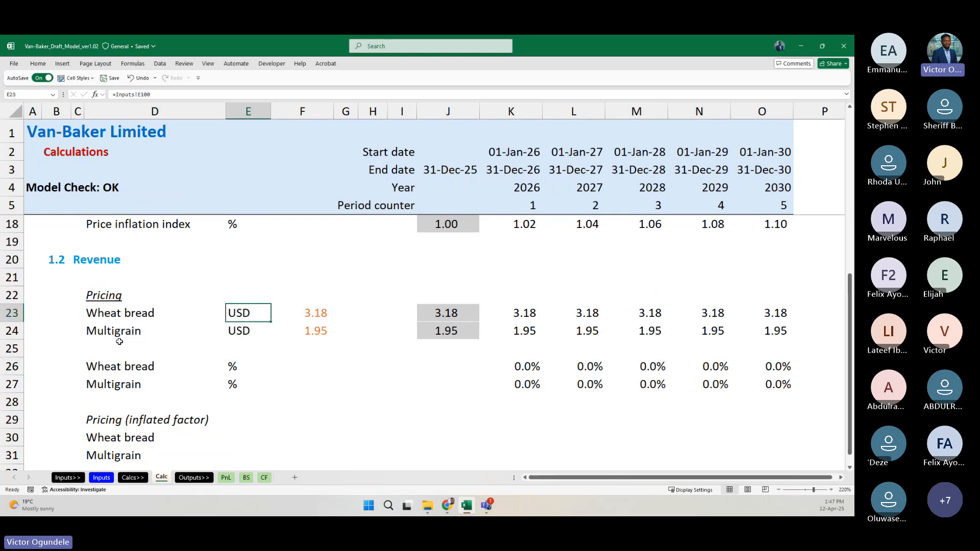
pyautogui.press('Down')
pyautogui.press('Down')
pyautogui.press('Down')
pyautogui.press('Down')
pyautogui.press('Down')
pyautogui.press('Down')
pyautogui.press('Left')
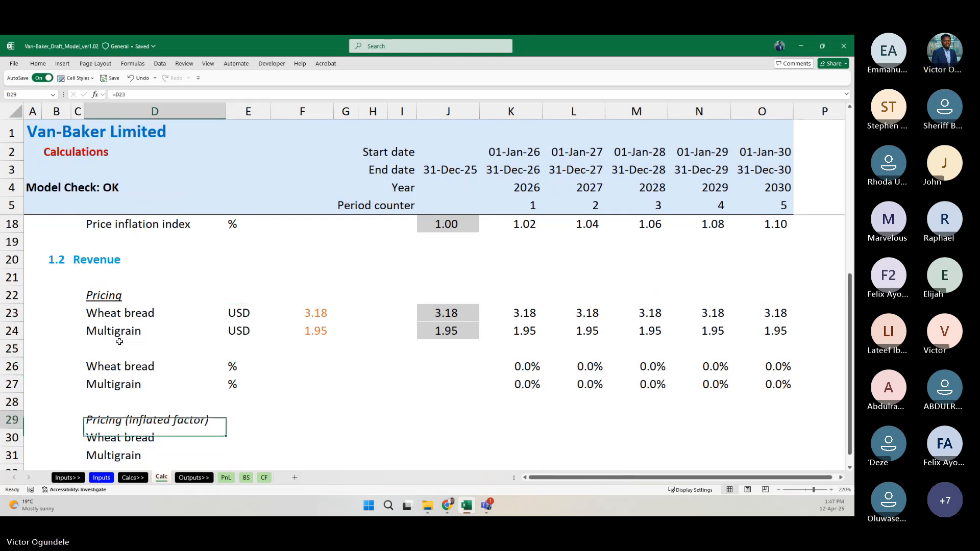
# Step: Link the units in E30 and E31 to the USD units in E23 and E24
pyautogui.press('Down')
pyautogui.press('Down')
pyautogui.press('Right')
pyautogui.press('Up')
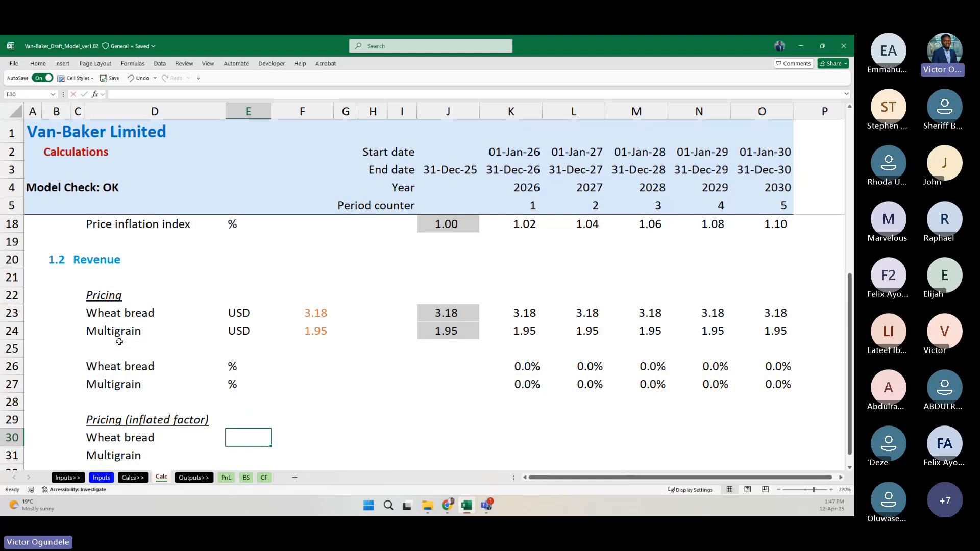
pyautogui.write('=')
pyautogui.press('Up')
pyautogui.press('Up')
pyautogui.press('Up')
pyautogui.press('Up')
pyautogui.press('Up')
pyautogui.press('Up')
pyautogui.press('Up')
pyautogui.hotkey('ctrl', 'Return')
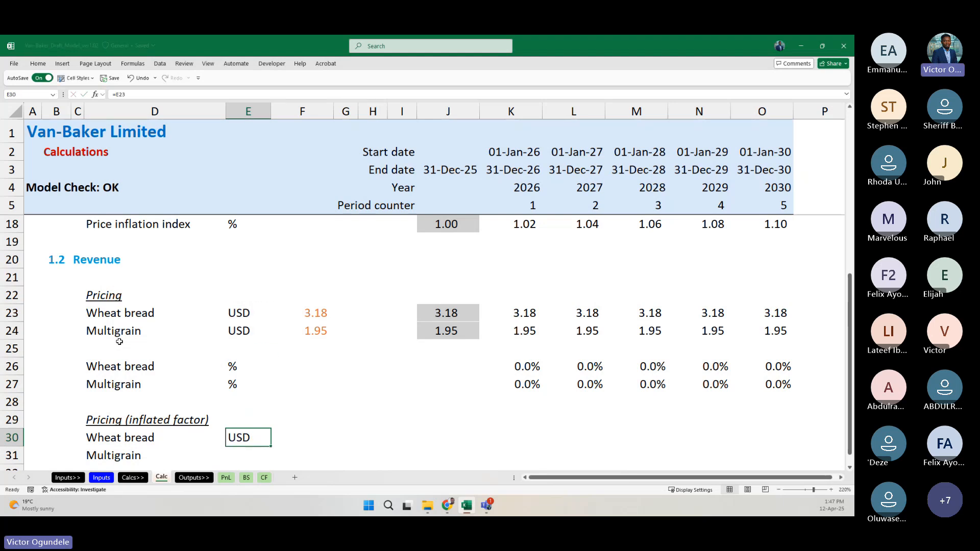
pyautogui.press('Down')
pyautogui.hotkey('ctrl', 'd')
# Step: Calculate the 2026 inflated Wheat bread price in K30 with =K23*K18, multiplying the price by the price inflation index
pyautogui.press('Up')
pyautogui.press('Right')
pyautogui.press('Right')
pyautogui.press('Right')
pyautogui.press('Right')
pyautogui.press('Right')
pyautogui.press('Right')
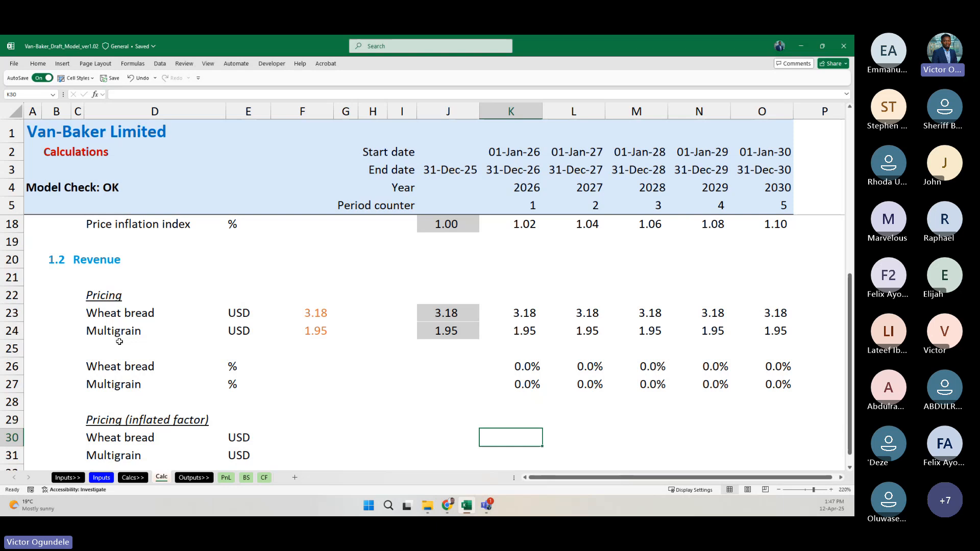
pyautogui.scroll(-1, 119, 341)
pyautogui.write('=')
pyautogui.press('Up')
pyautogui.press('Up')
pyautogui.press('Up')
pyautogui.press('Up')
pyautogui.press('Up')
pyautogui.press('Up')
pyautogui.press('Up')
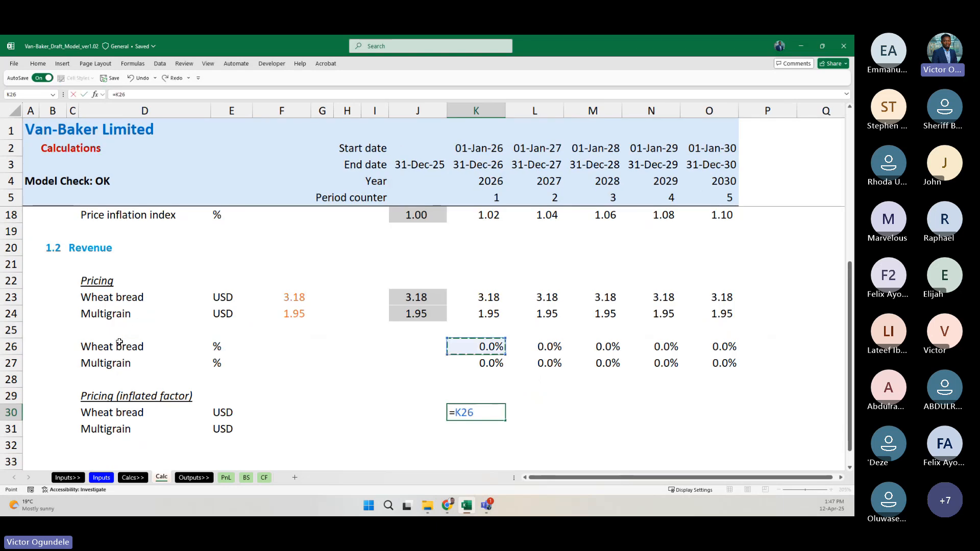
pyautogui.write('*')
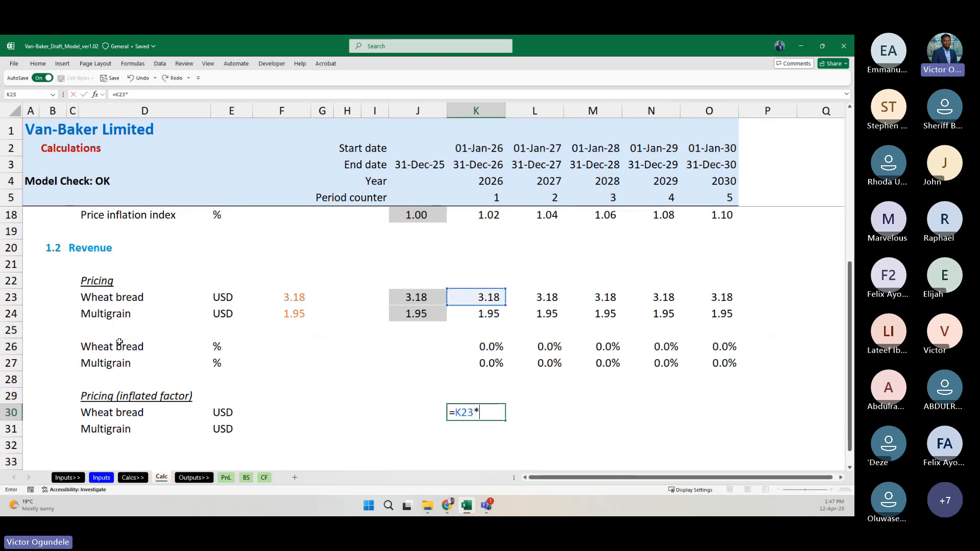
pyautogui.scroll(1, 451, 313)
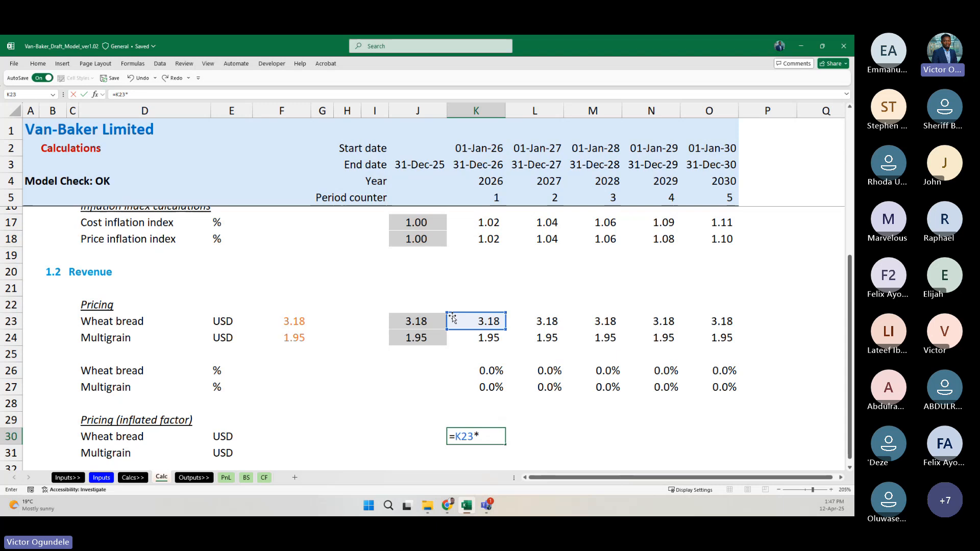
pyautogui.click(485, 235)
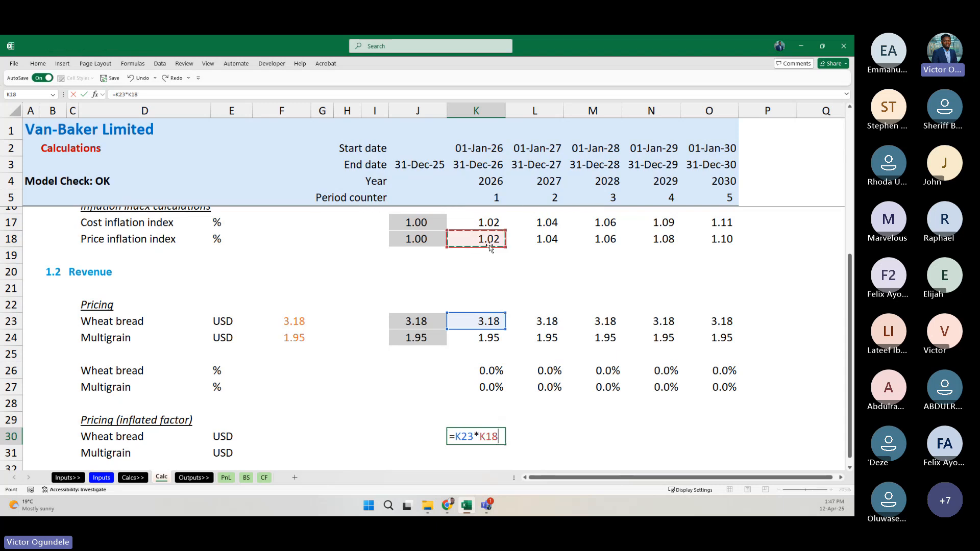
pyautogui.press('Return')
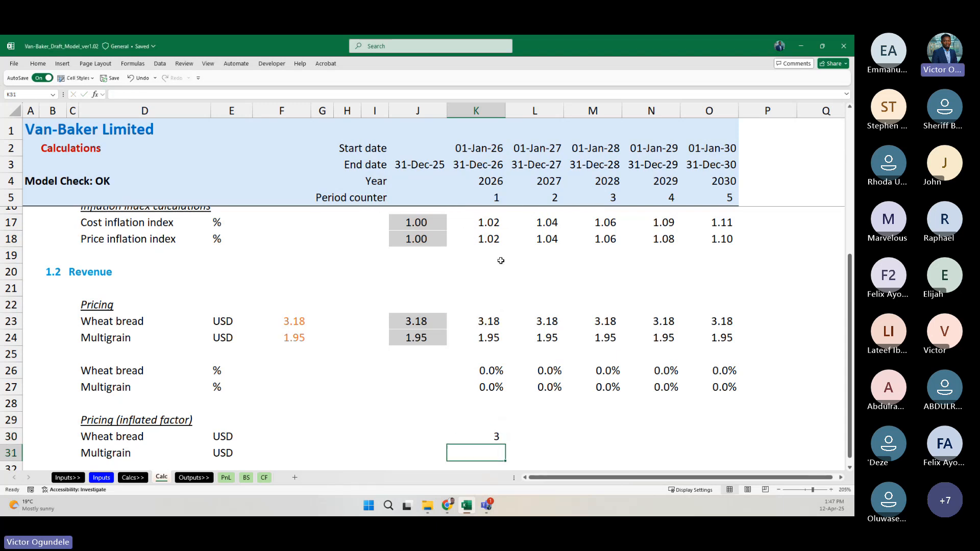
# Step: Calculate the 2026 inflated Multigrain price in K31 with =K24*K18
pyautogui.write('=K24*')
pyautogui.click(501, 258)
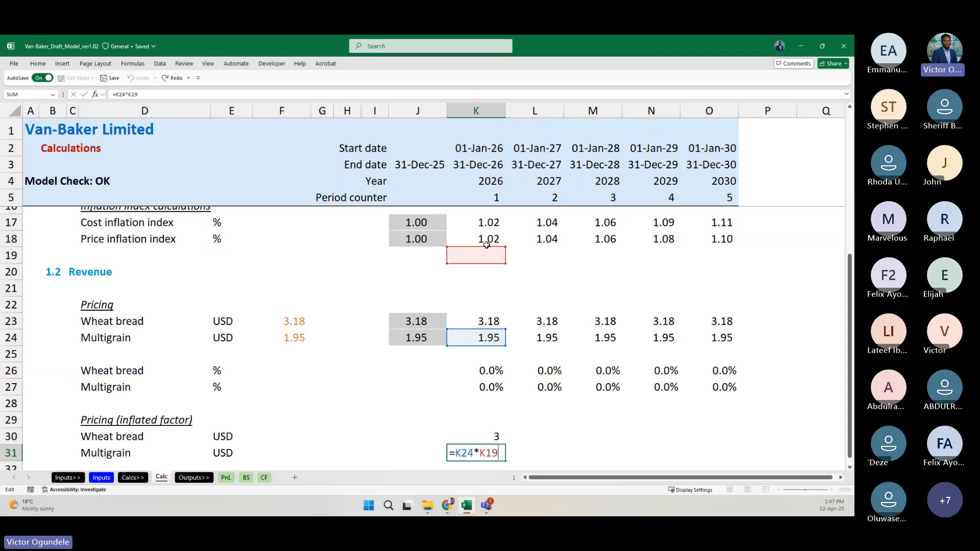
pyautogui.moveTo(486, 245); pyautogui.dragTo(487, 244)
pyautogui.hotkey('ctrl', 'Return')
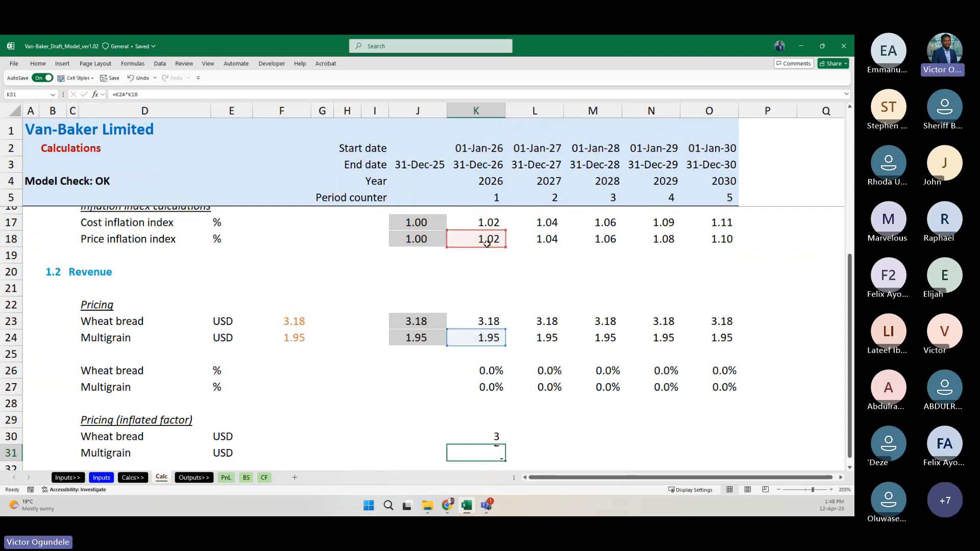
# Step: Display the 2026 inflated prices in K30:K31 with two decimal places
pyautogui.press('Up')
pyautogui.hotkey('shift', 'Down')
pyautogui.hotkey('alt', 'h')
pyautogui.press('0')
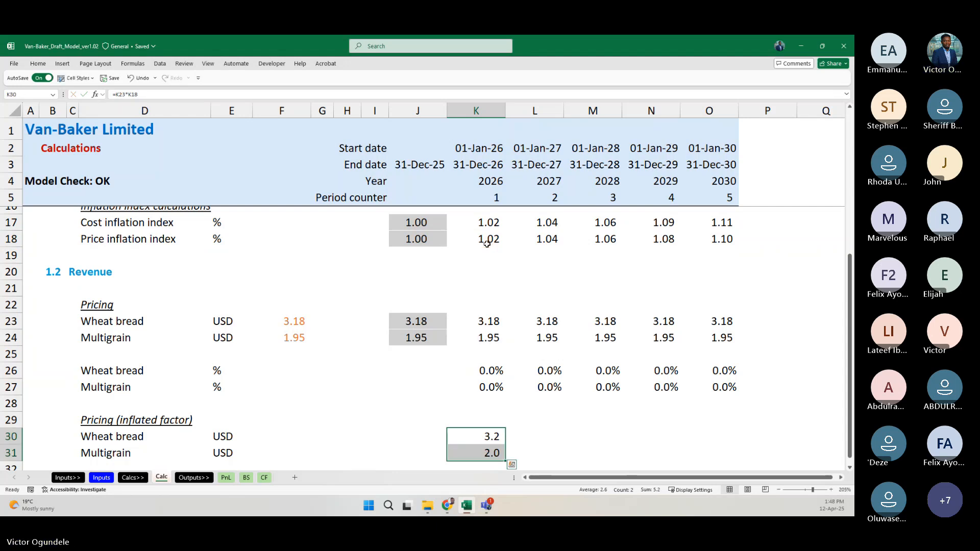
pyautogui.hotkey('alt', 'h')
pyautogui.press('0')
# Step: Fill the inflated price formulas from K30:K31 across to 2030 in column O
pyautogui.hotkey('shift', 'Right')
pyautogui.hotkey('shift', 'Right')
pyautogui.hotkey('shift', 'Right')
pyautogui.hotkey('shift', 'Right')
pyautogui.hotkey('ctrl', 'r')
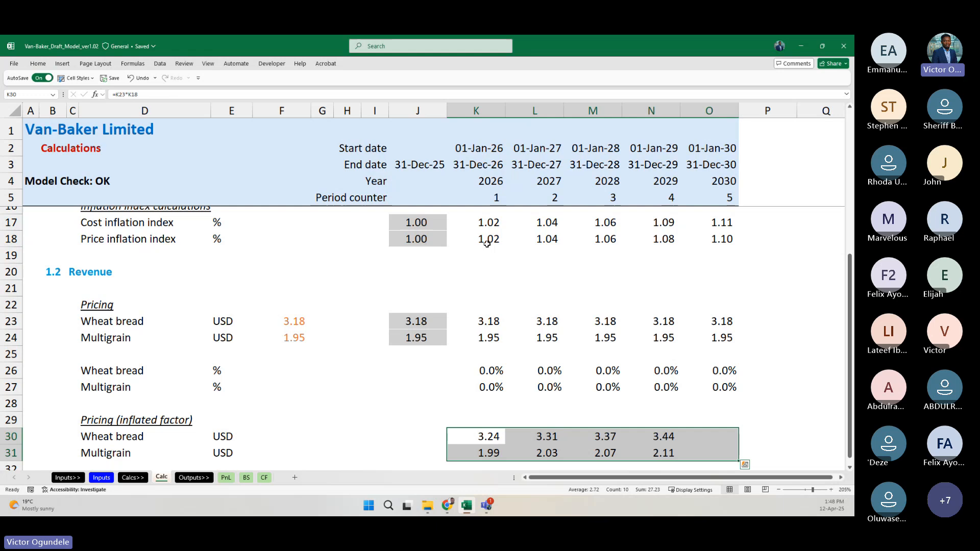
pyautogui.press('Left')
# Step: Review the base prices in F23:F24, the growth rates in rows 26 and 27, and the inflated prices in K30:O31
pyautogui.scroll(-2, 487, 244)
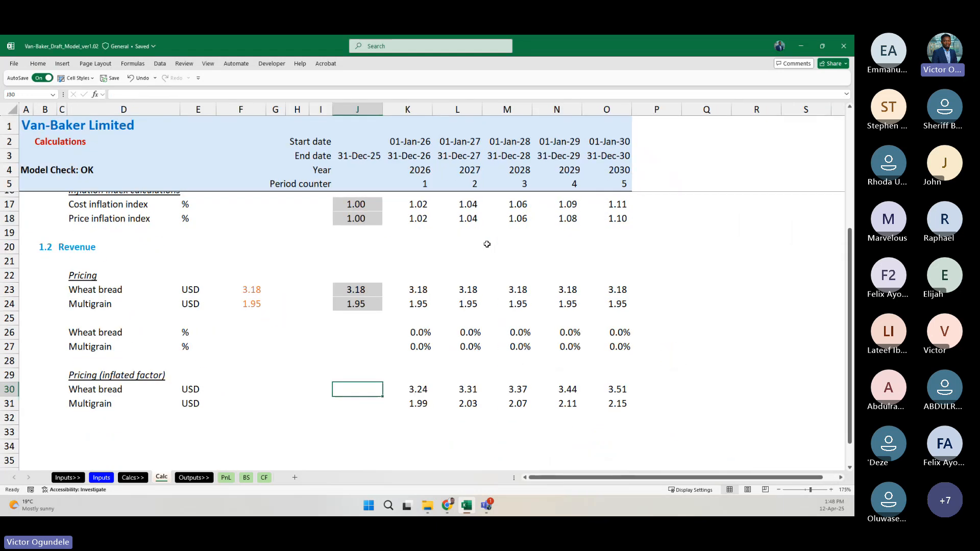
pyautogui.scroll(-1, 487, 244)
pyautogui.scroll(2, 487, 244)
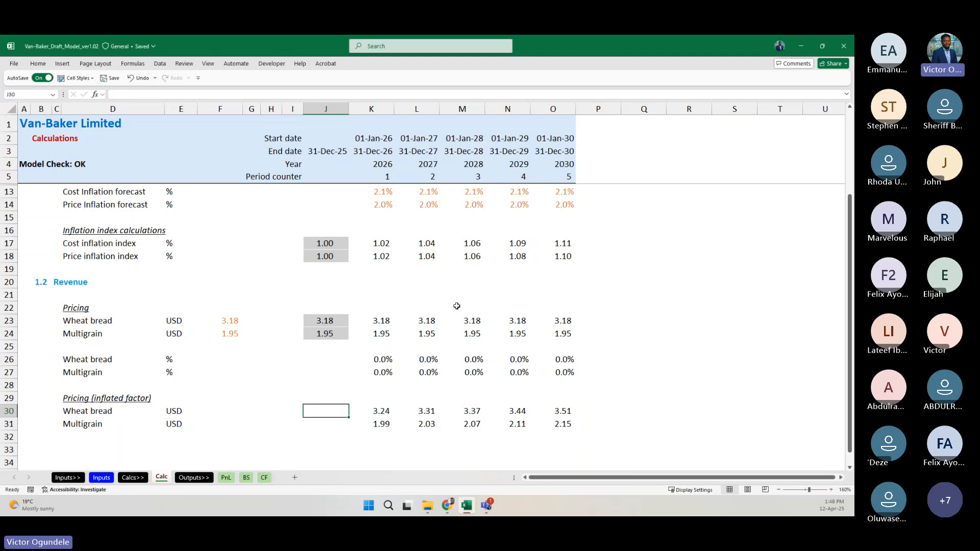
pyautogui.click(225, 326)
pyautogui.moveTo(224, 326); pyautogui.dragTo(229, 334)
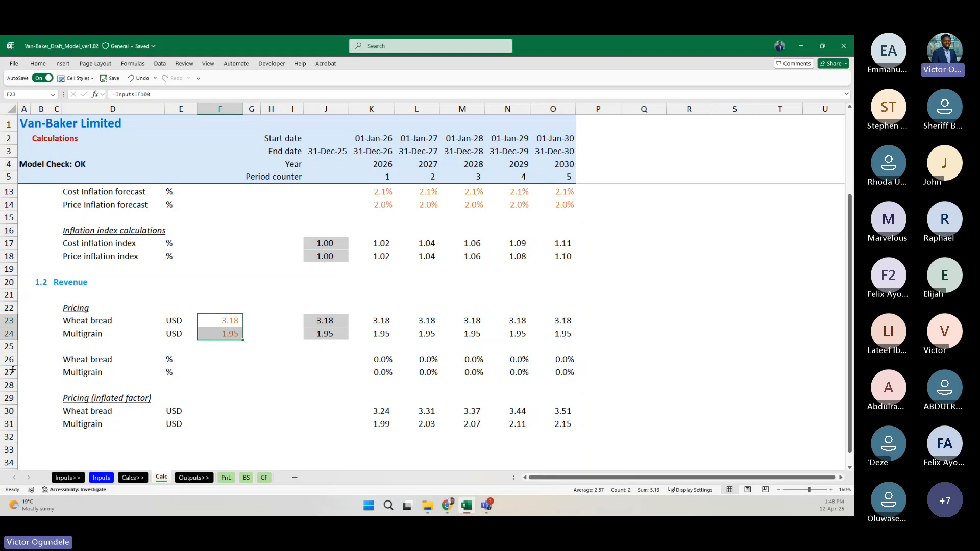
pyautogui.moveTo(7, 360); pyautogui.dragTo(7, 368)
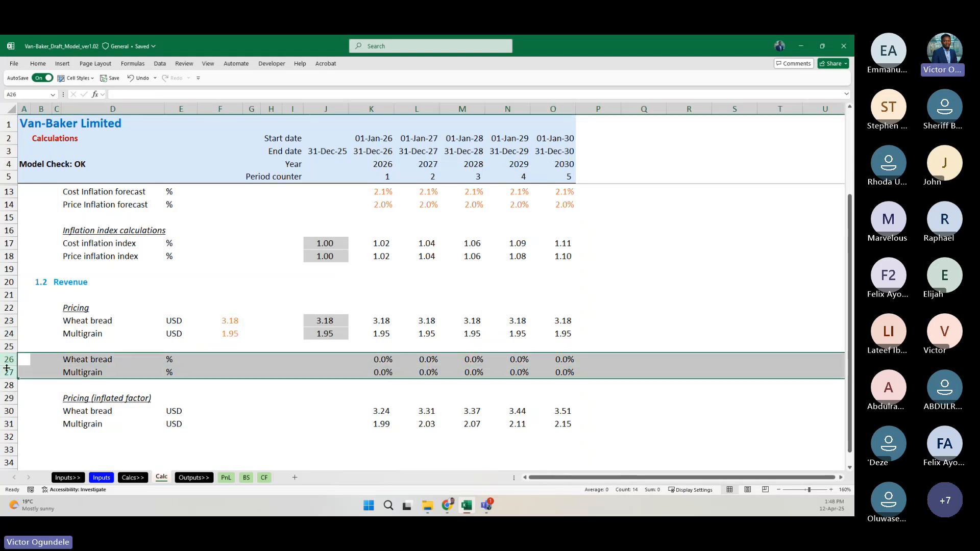
pyautogui.click(473, 360)
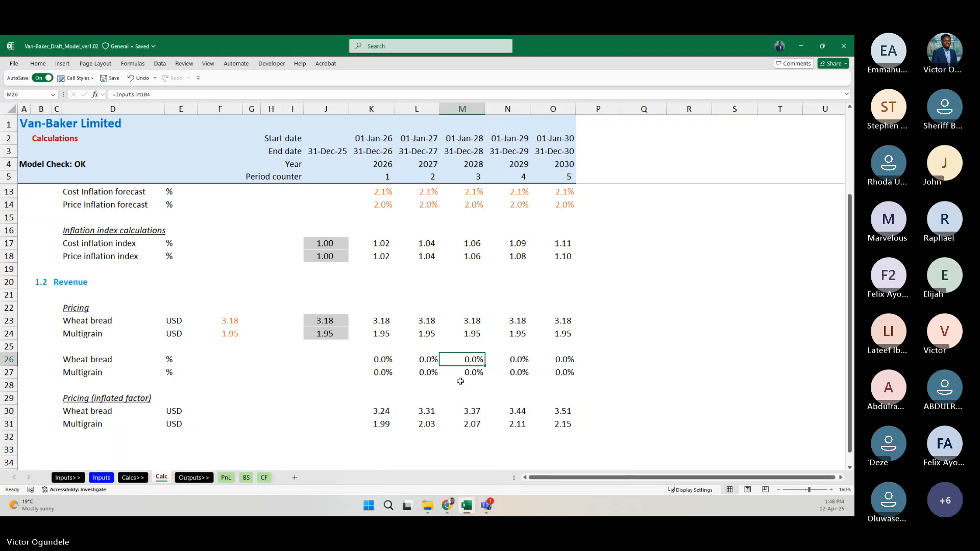
pyautogui.click(376, 412)
pyautogui.moveTo(375, 412); pyautogui.dragTo(544, 420)
pyautogui.scroll(-1, 544, 420)
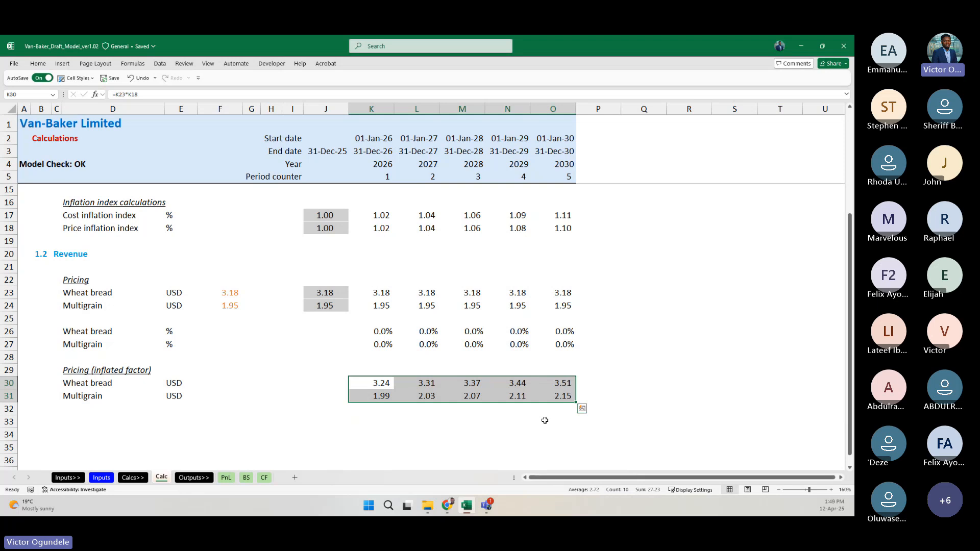
pyautogui.press('Left')
pyautogui.press('Right')
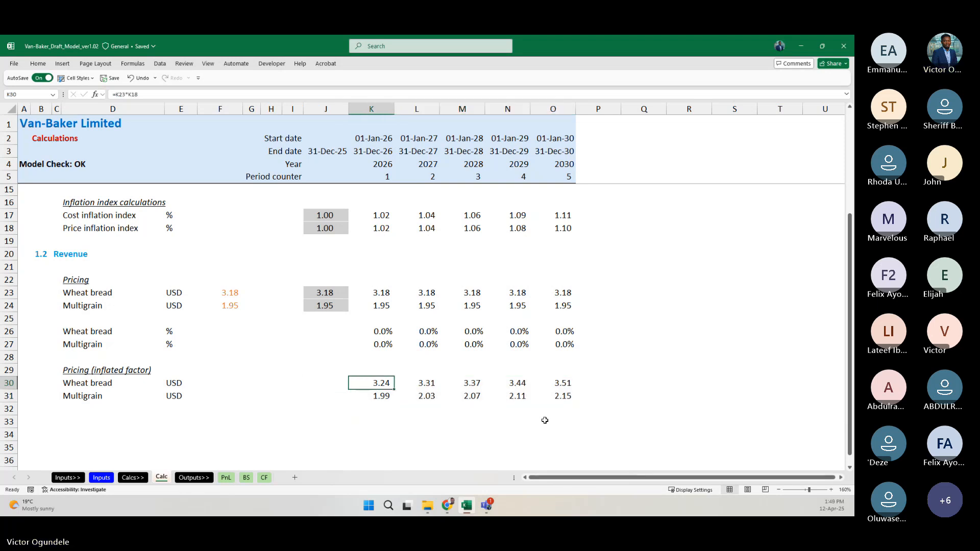
pyautogui.press('Left')
pyautogui.press('Left')
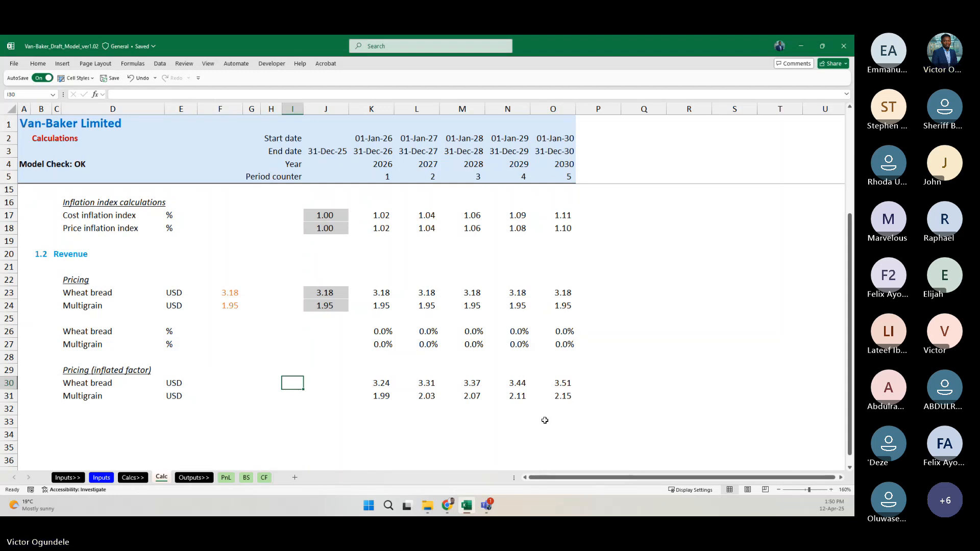
pyautogui.click(623, 386)
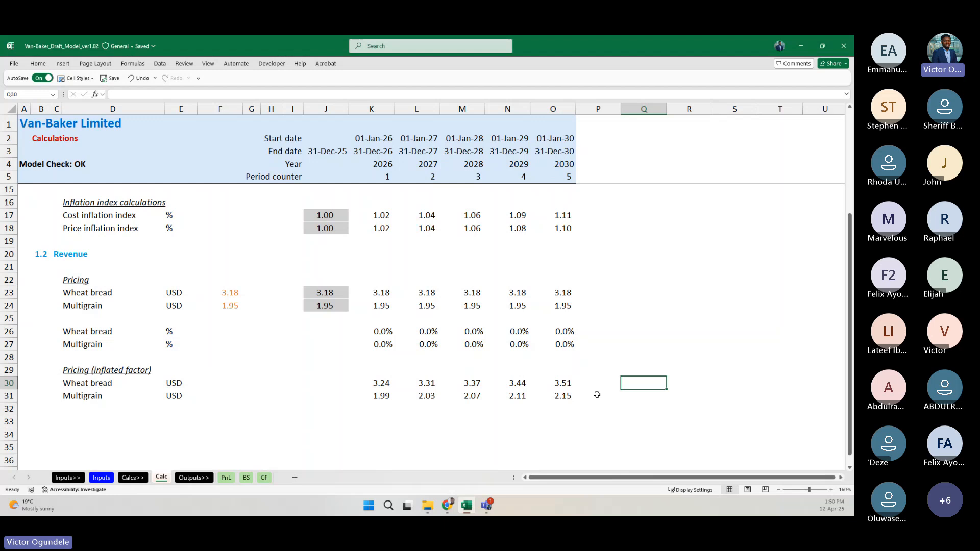
pyautogui.click(213, 371)
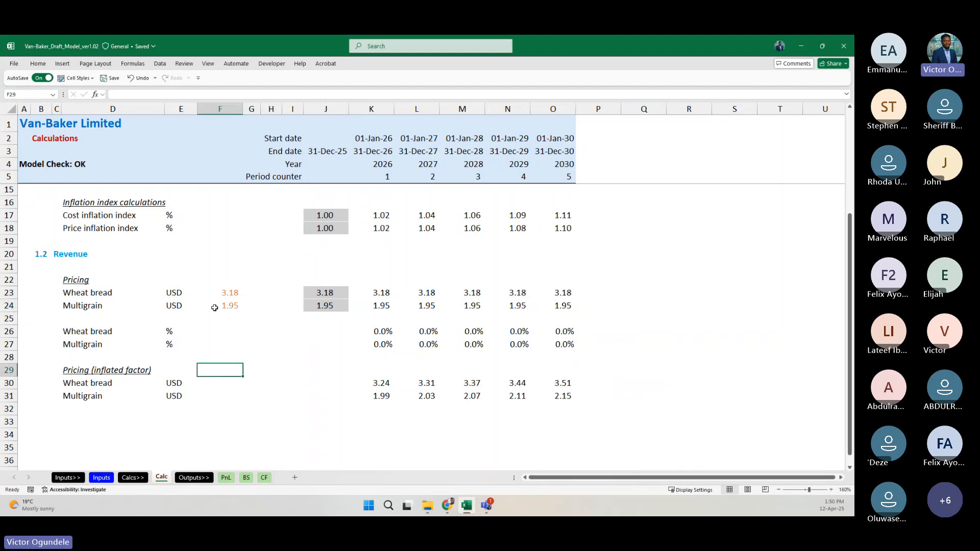
pyautogui.click(221, 331)
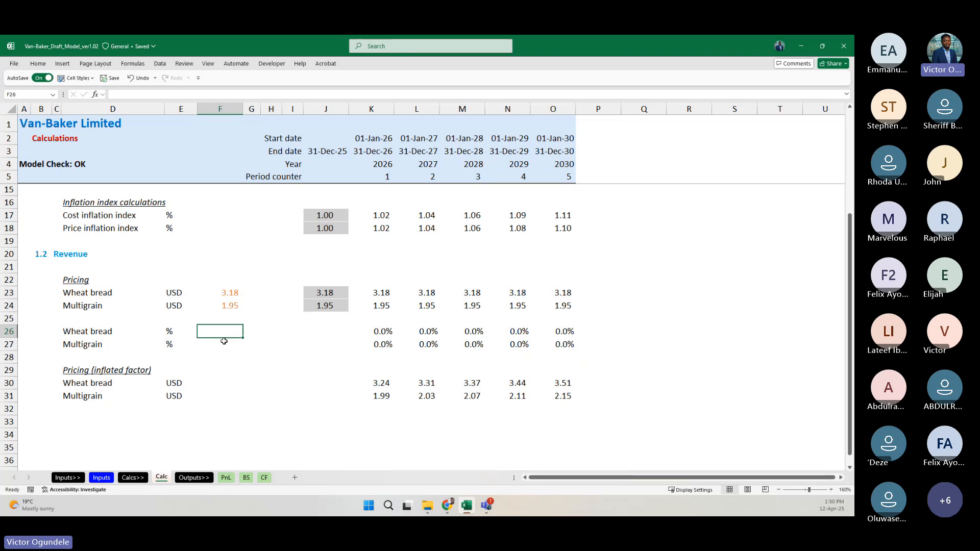
pyautogui.click(223, 341)
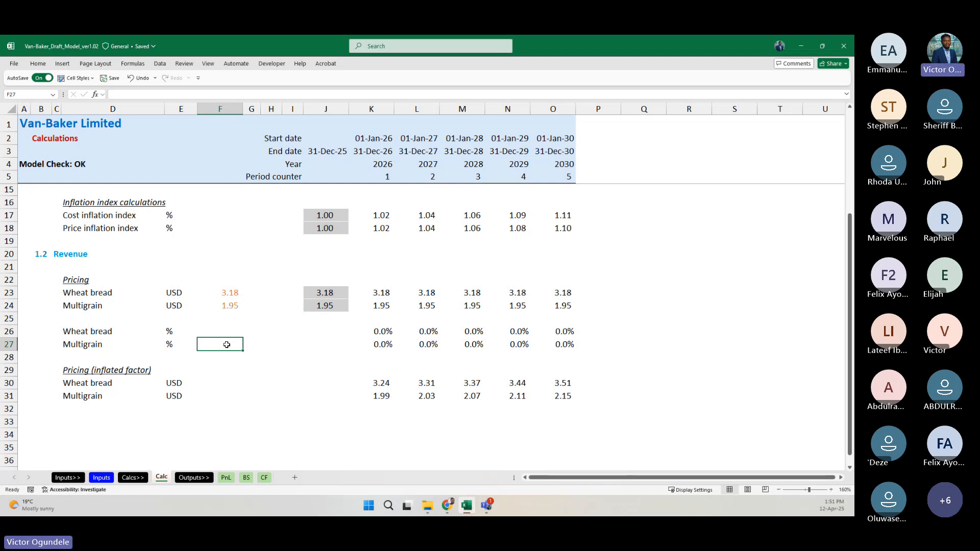
pyautogui.scroll(-2, 226, 345)
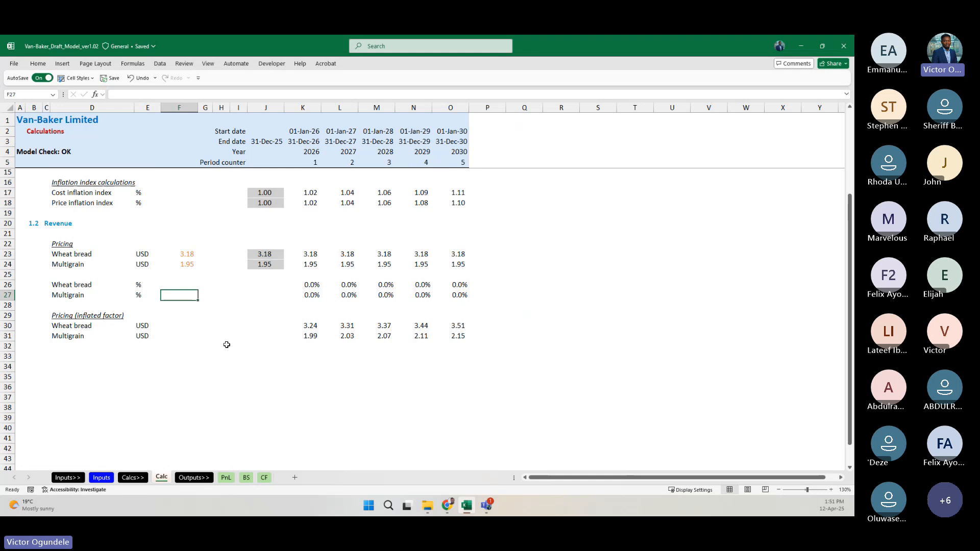
pyautogui.scroll(3, 227, 344)
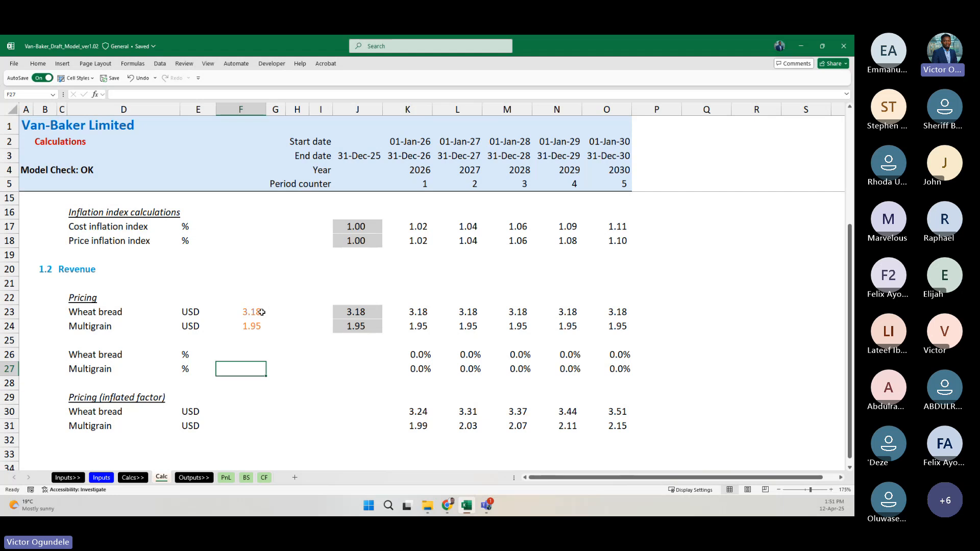
pyautogui.scroll(-1, 293, 333)
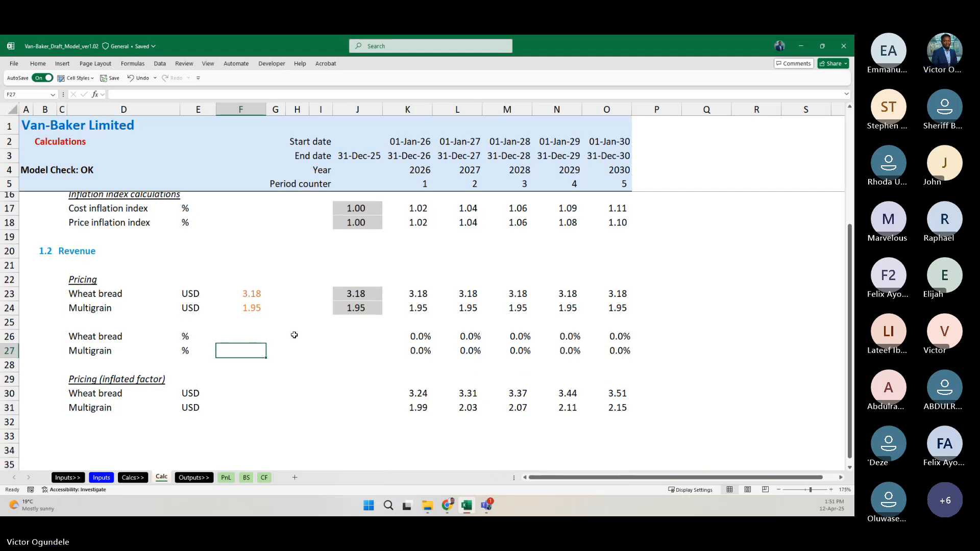
# Step: Add the heading "Quantity" in D33 below the inflated prices, formatted italic and underlined
pyautogui.scroll(-2, 294, 335)
pyautogui.click(89, 406)
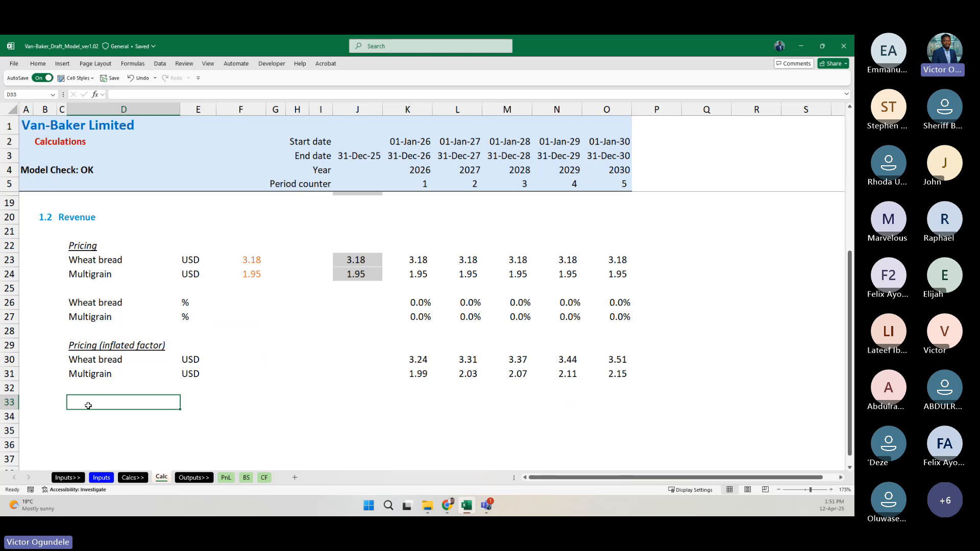
pyautogui.write('Qua')
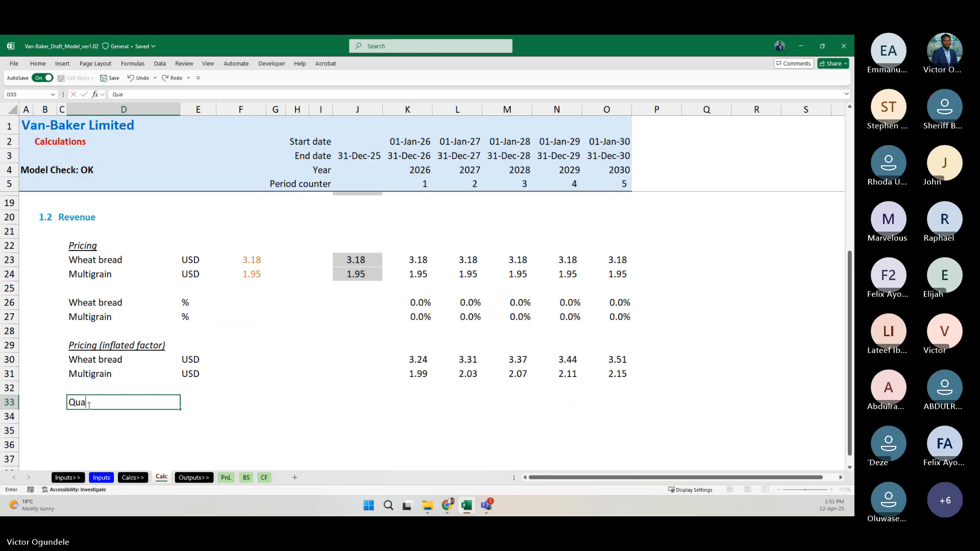
pyautogui.write('ntity')
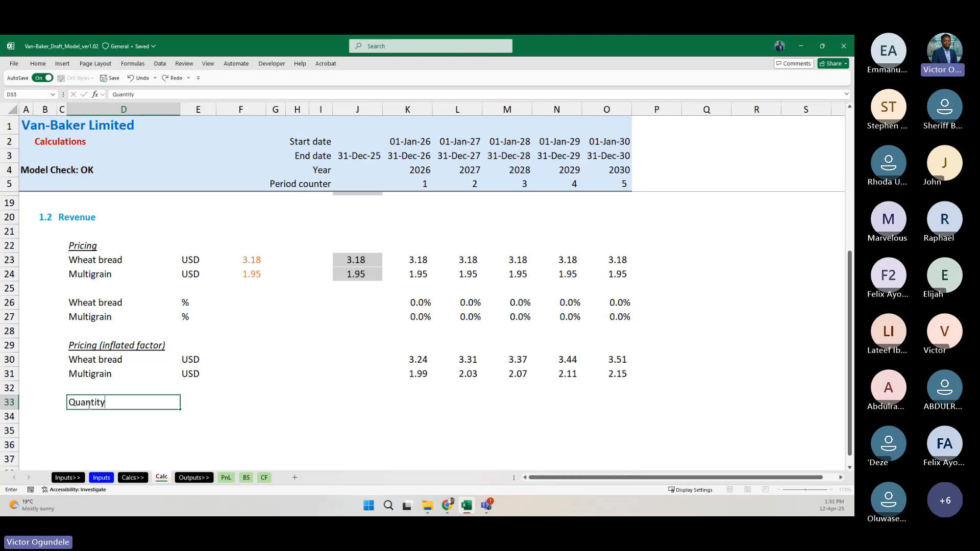
pyautogui.hotkey('ctrl', 'Return')
pyautogui.hotkey('ctrl', 'i')
pyautogui.hotkey('ctrl', 'u')
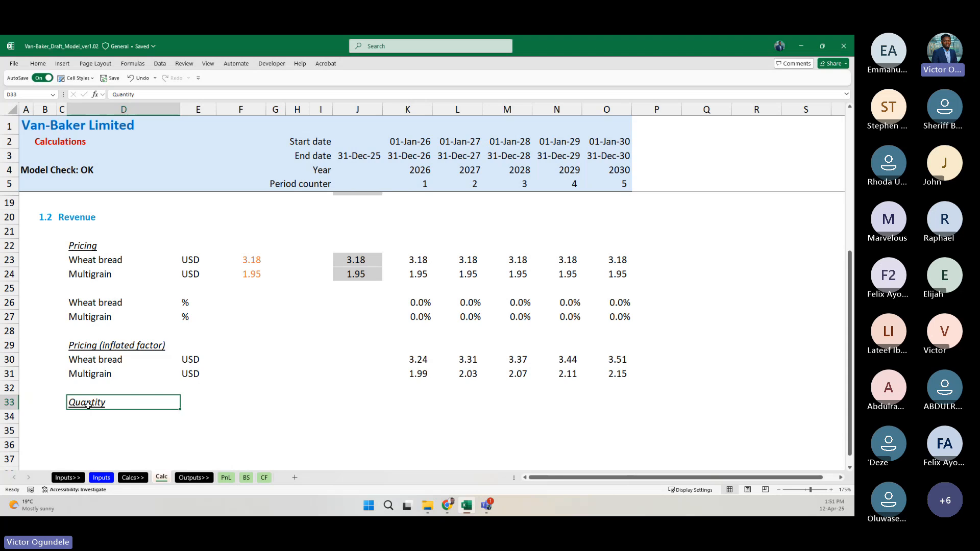
pyautogui.click(97, 430)
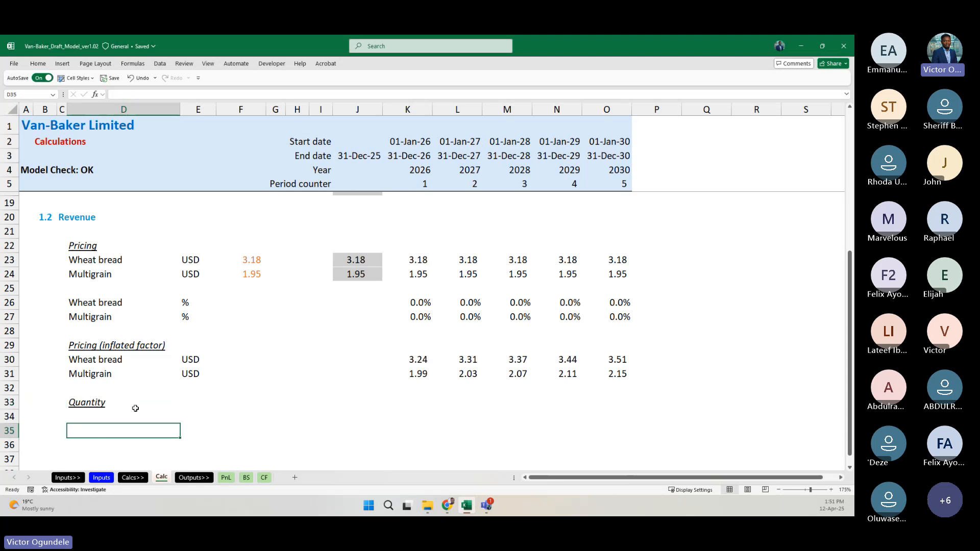
pyautogui.scroll(-1, 136, 409)
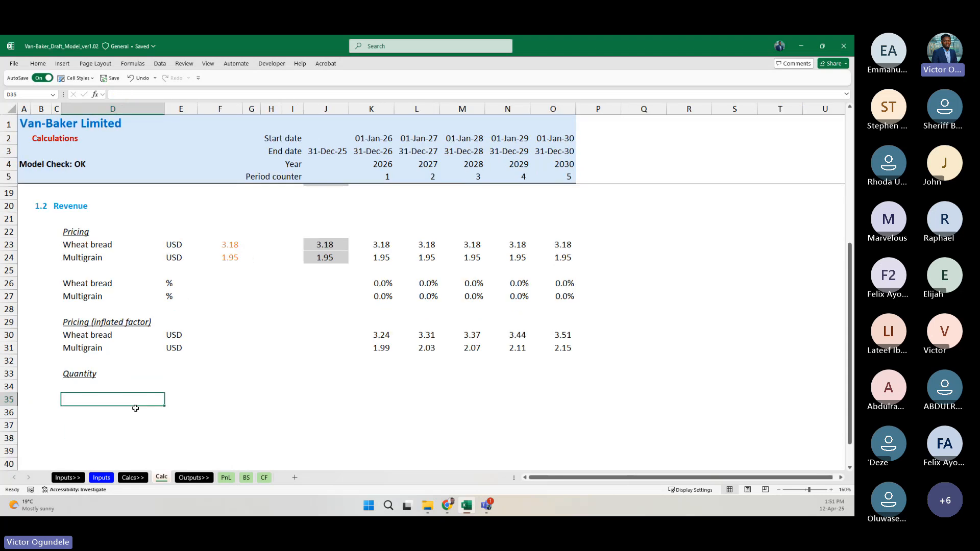
pyautogui.scroll(1, 136, 408)
pyautogui.scroll(-2, 135, 408)
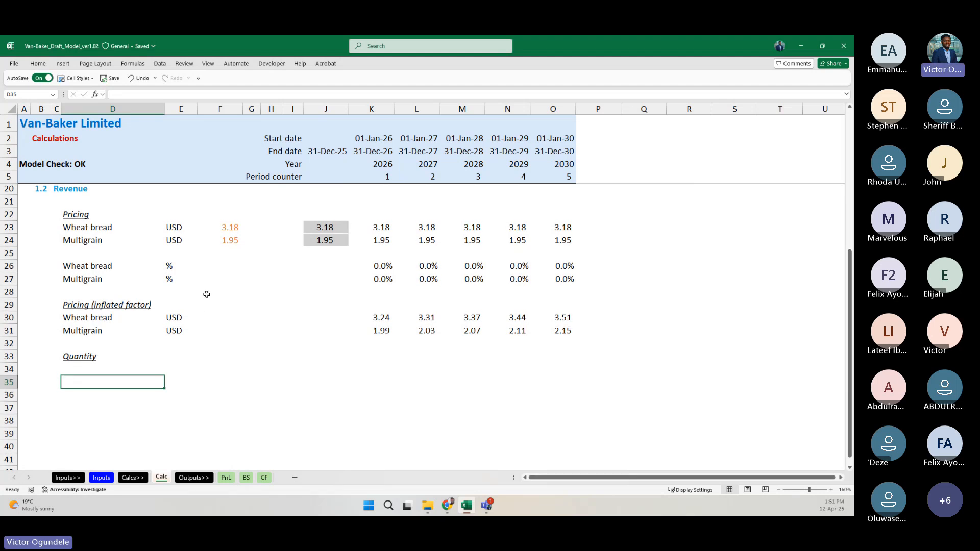
# Step: Insert a blank row at row 26, directly above the Wheat bread growth rate row
pyautogui.click(225, 278)
pyautogui.scroll(1, 229, 293)
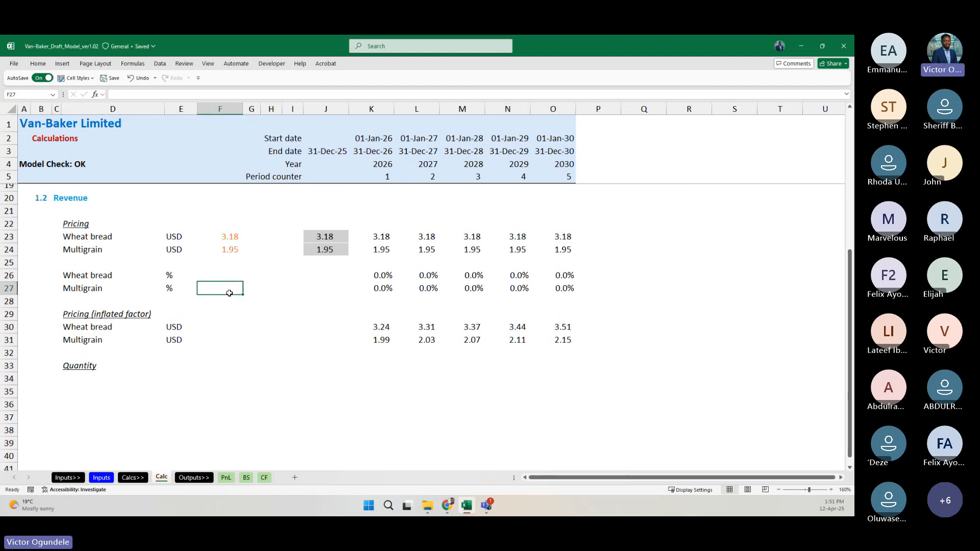
pyautogui.click(90, 276)
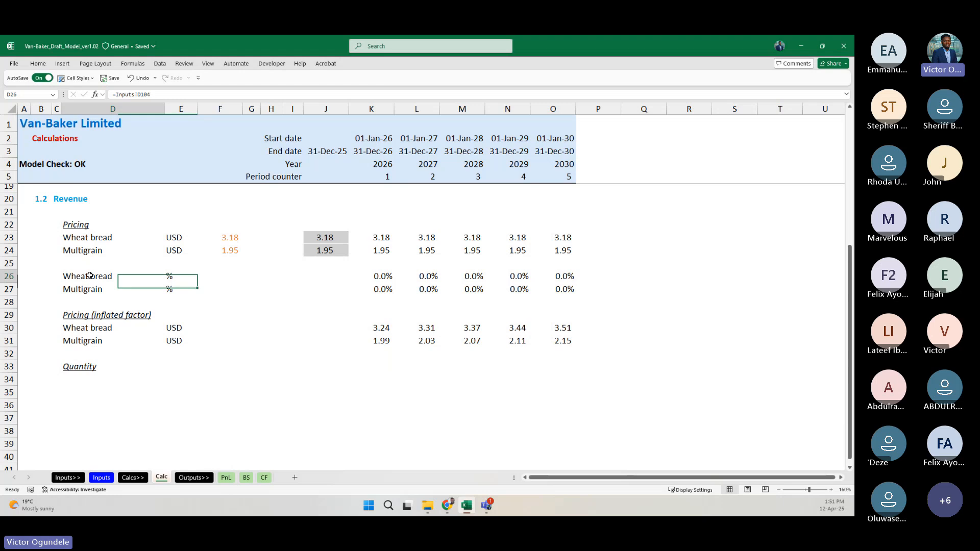
pyautogui.hotkey('shift', 'space')
pyautogui.hotkey('ctrl', 'shift', '+')
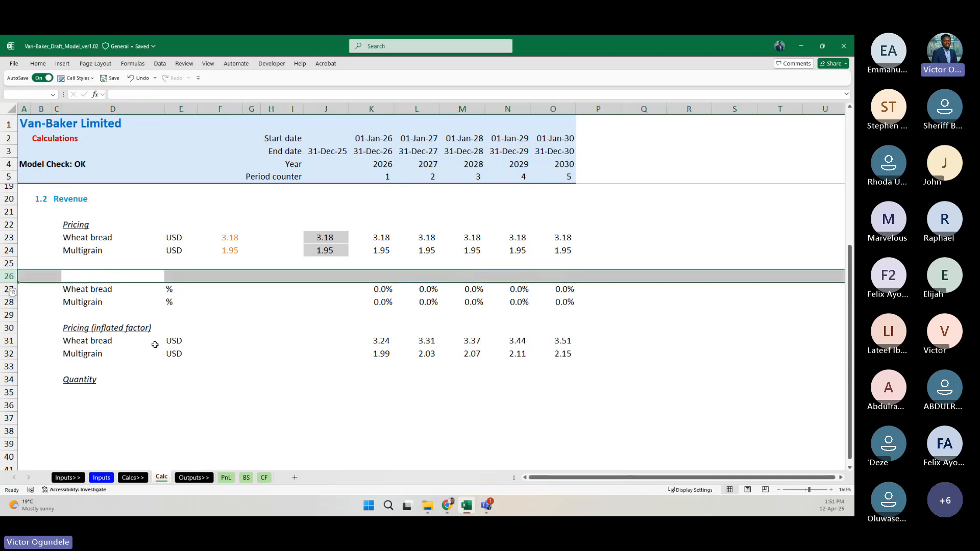
# Step: Enter the heading "Pricing growth forecast" in D26 and format it italic and underlined
pyautogui.scroll(3, 155, 344)
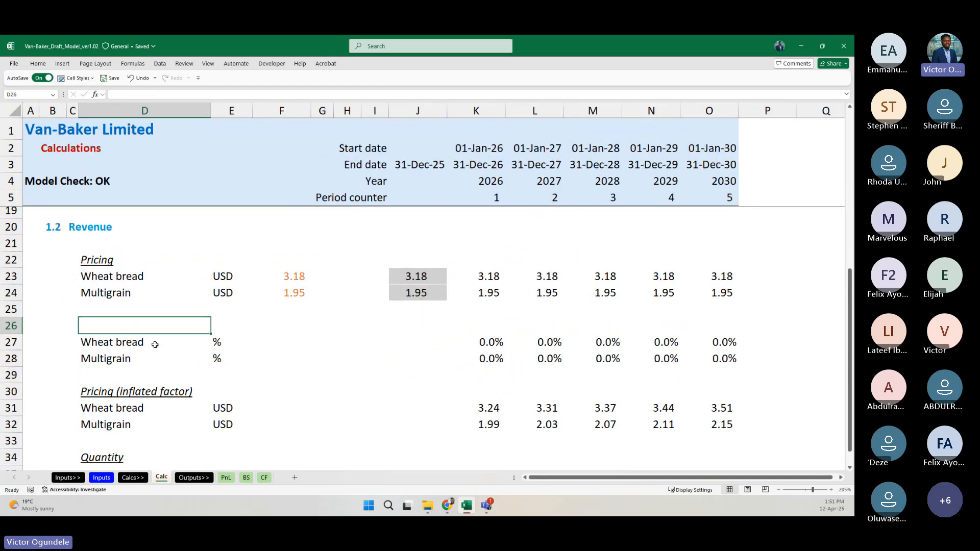
pyautogui.write('Prici')
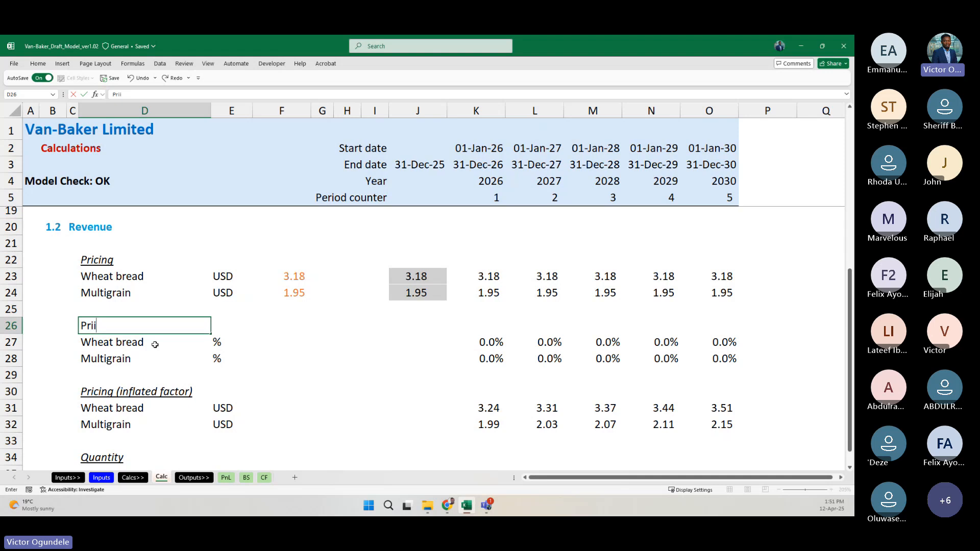
pyautogui.write('ng gorwt')
pyautogui.press('BackSpace')
pyautogui.press('BackSpace')
pyautogui.press('BackSpace')
pyautogui.press('BackSpace')
pyautogui.write('rot')
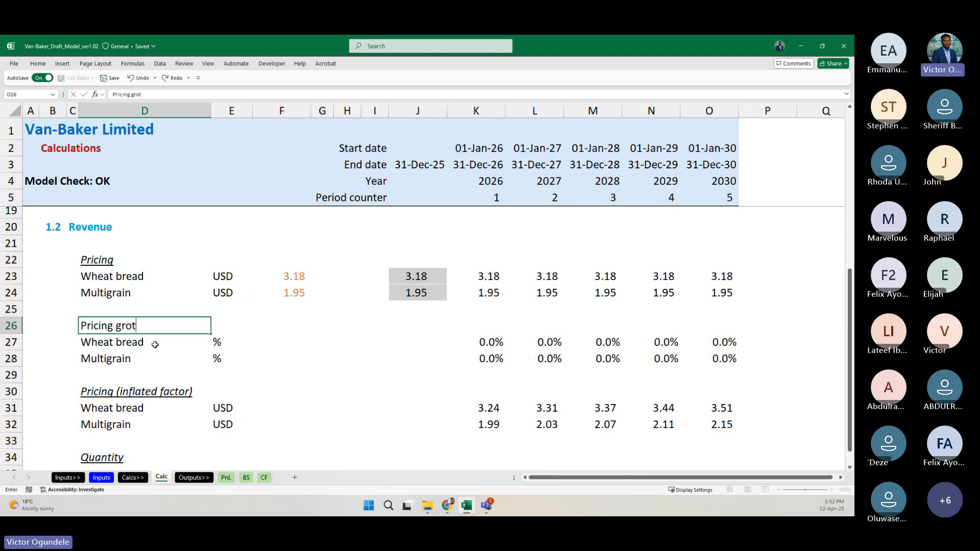
pyautogui.press('BackSpace')
pyautogui.write('wth forecast')
pyautogui.hotkey('ctrl', 'Return')
pyautogui.hotkey('ctrl', 'i')
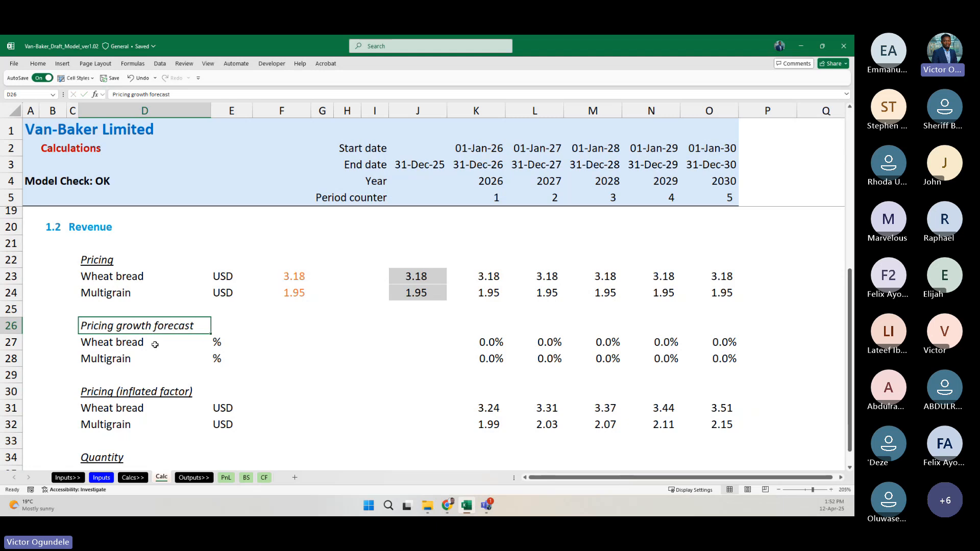
pyautogui.hotkey('ctrl', 'u')
# Step: Review the Pricing block in rows 22 to 24, the growth forecast heading, and the 2026 Wheat bread price formula in K23
pyautogui.press('Down')
pyautogui.press('Down')
pyautogui.press('Down')
pyautogui.press('Down')
pyautogui.press('Up')
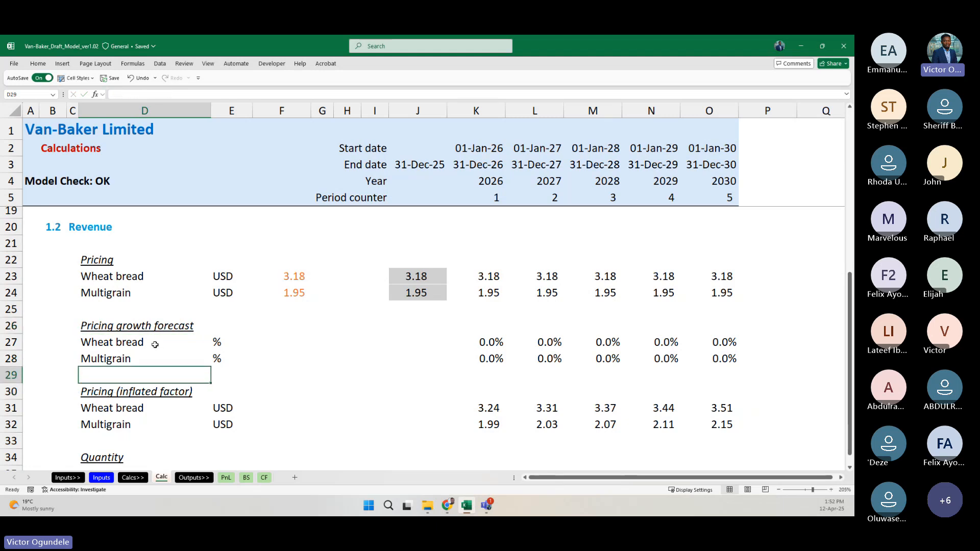
pyautogui.press('Up')
pyautogui.press('Up')
pyautogui.press('Up')
pyautogui.press('Up')
pyautogui.press('Up')
pyautogui.press('Up')
pyautogui.press('Up')
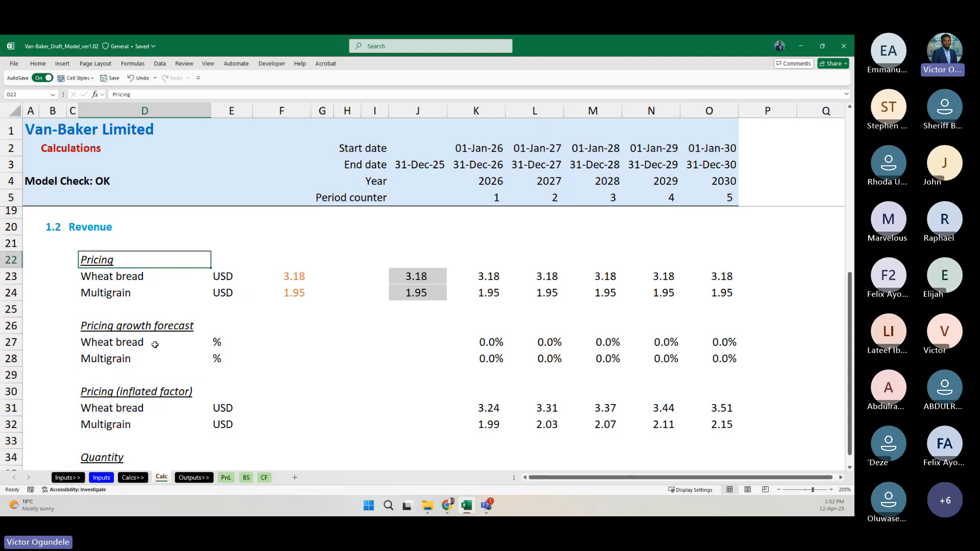
pyautogui.click(12, 259)
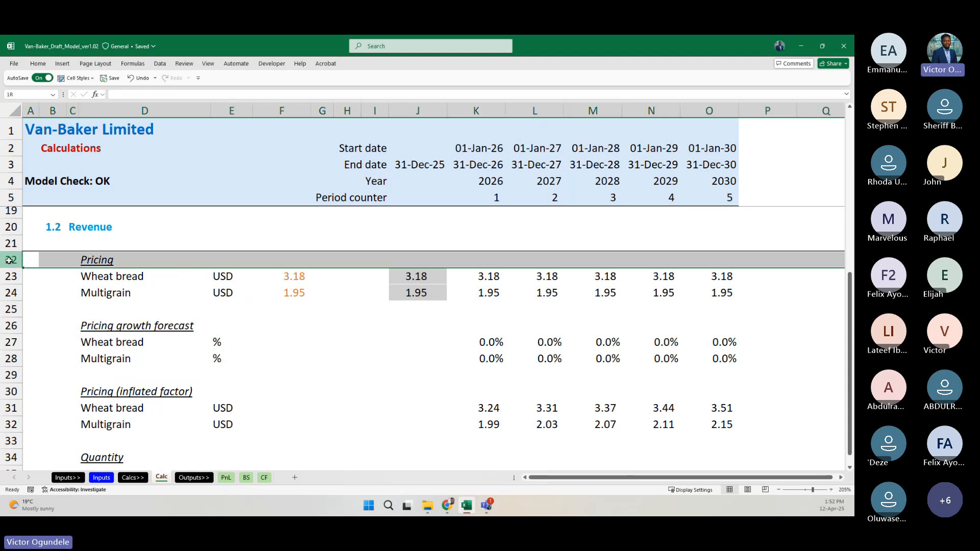
pyautogui.moveTo(284, 271); pyautogui.dragTo(132, 294)
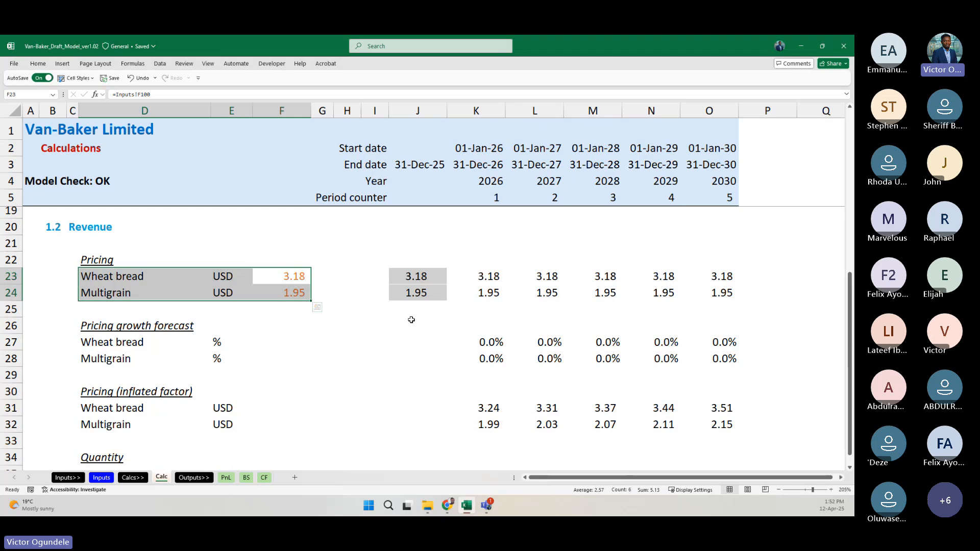
pyautogui.click(115, 327)
pyautogui.click(473, 275)
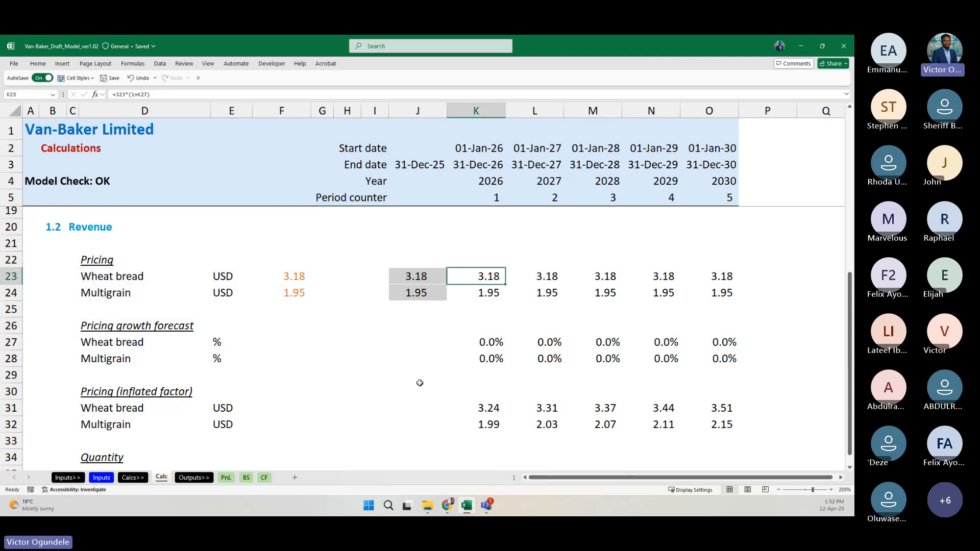
pyautogui.scroll(-1, 294, 372)
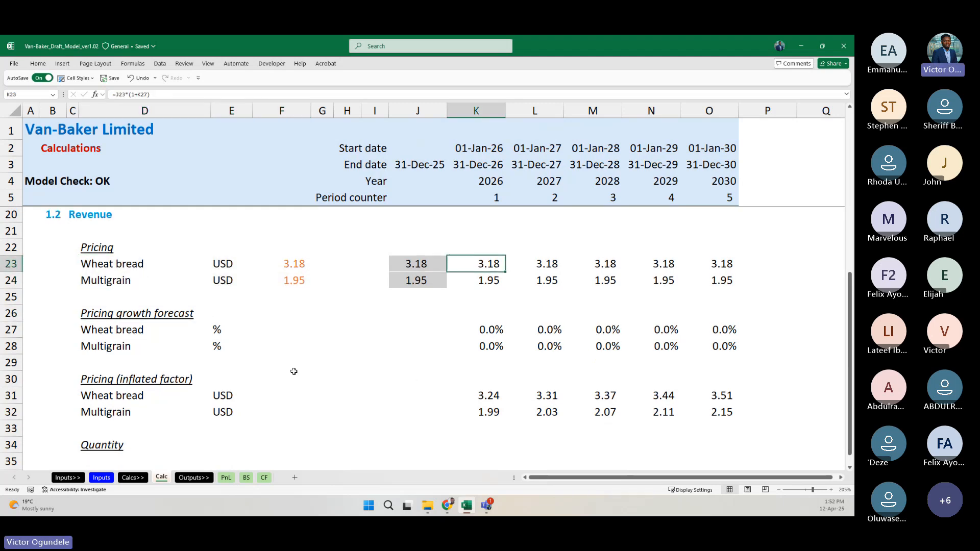
# Step: Review the inflated prices in K31:O32 and trace the cells referenced by the formula in K31
pyautogui.click(11, 378)
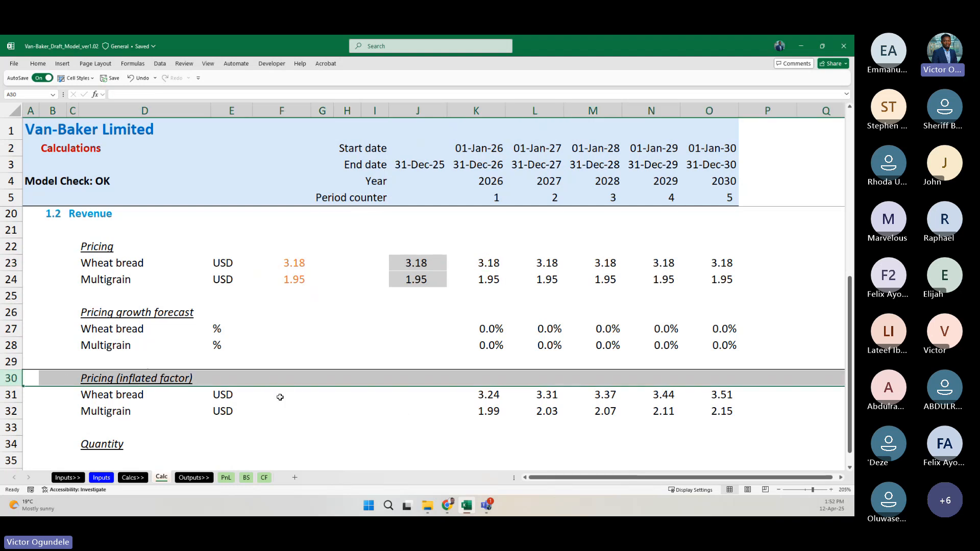
pyautogui.moveTo(479, 395); pyautogui.dragTo(695, 412)
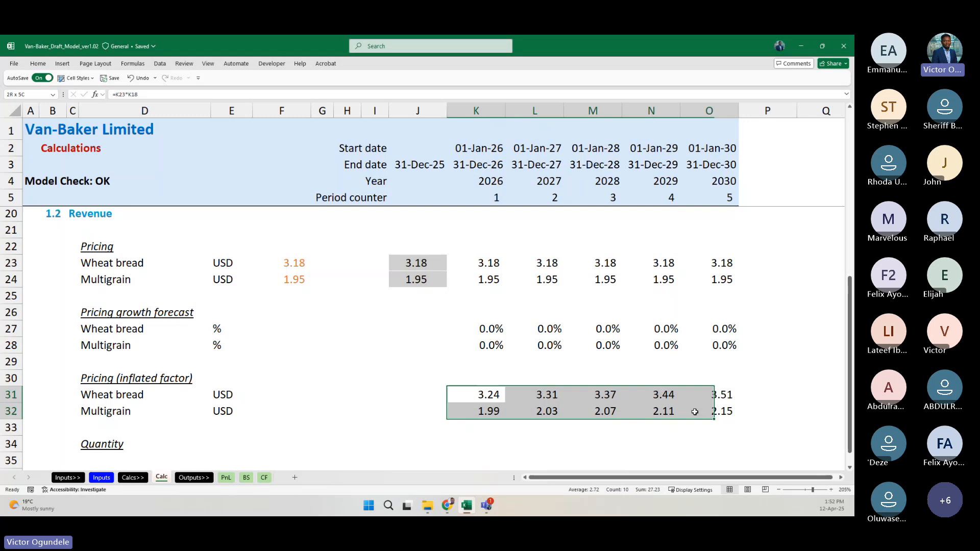
pyautogui.press('F2')
pyautogui.scroll(2, 695, 412)
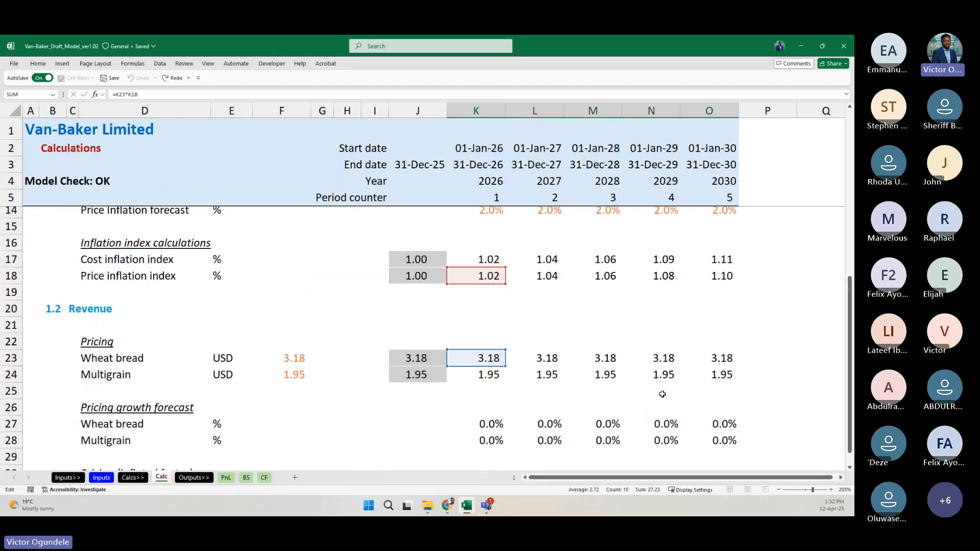
pyautogui.scroll(-2, 679, 416)
pyautogui.scroll(3, 662, 420)
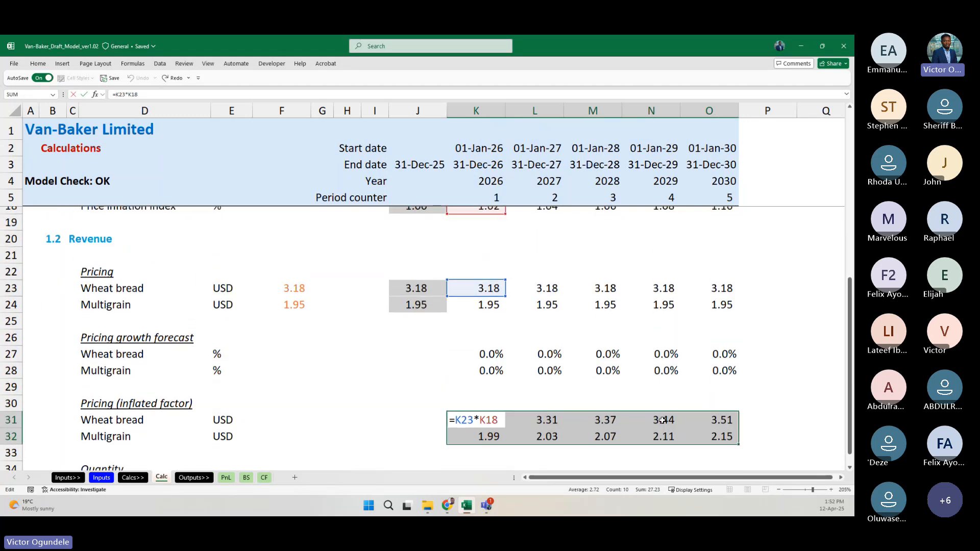
pyautogui.scroll(-2, 661, 420)
pyautogui.scroll(2, 662, 420)
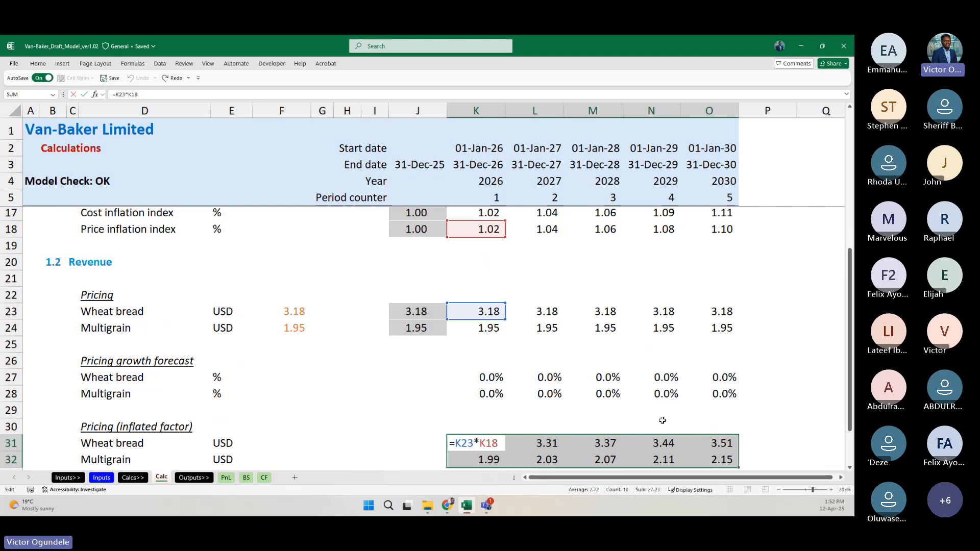
pyautogui.hotkey('ctrl', 'Return')
pyautogui.scroll(-1, 662, 420)
pyautogui.scroll(-1, 662, 420)
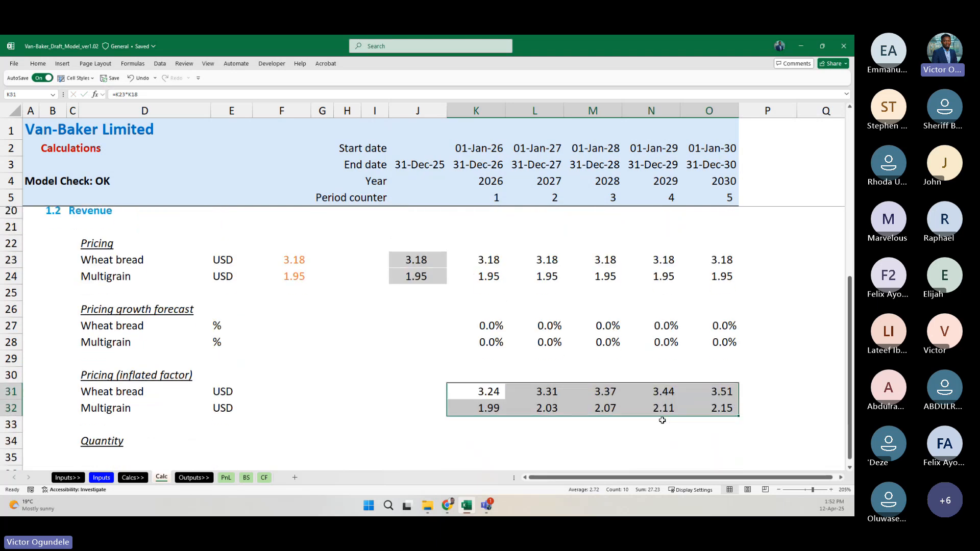
pyautogui.hotkey('shift', 'BackSpace')
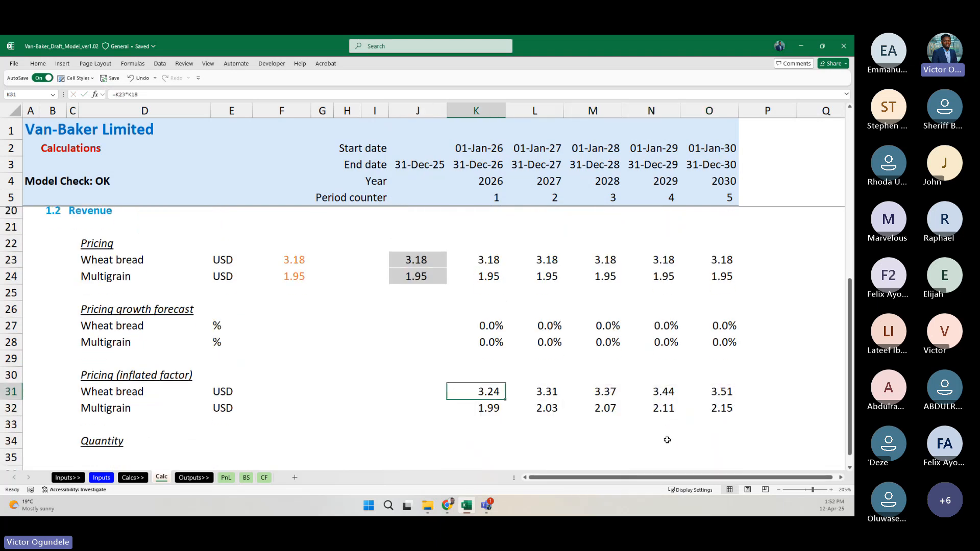
pyautogui.press('F2')
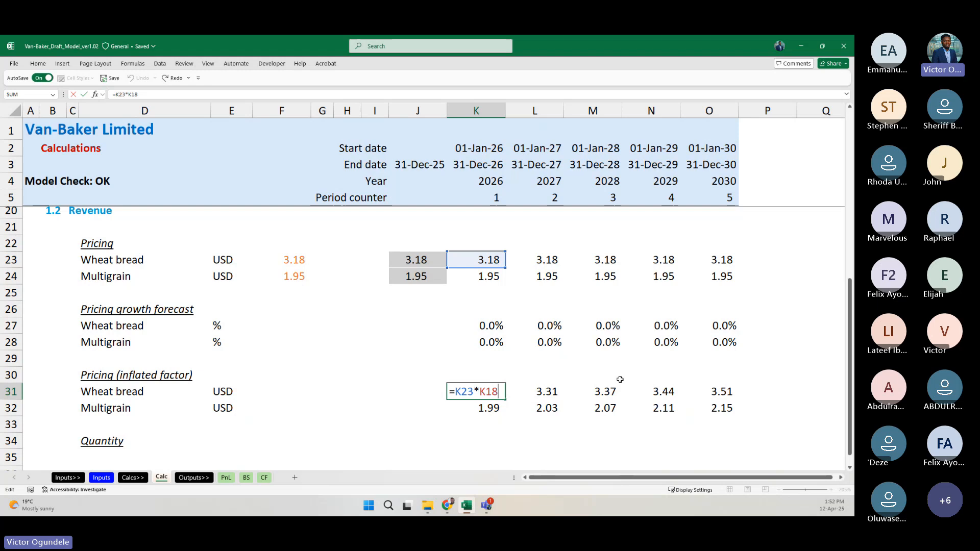
pyautogui.scroll(2, 619, 378)
pyautogui.press('Escape')
pyautogui.scroll(-3, 619, 380)
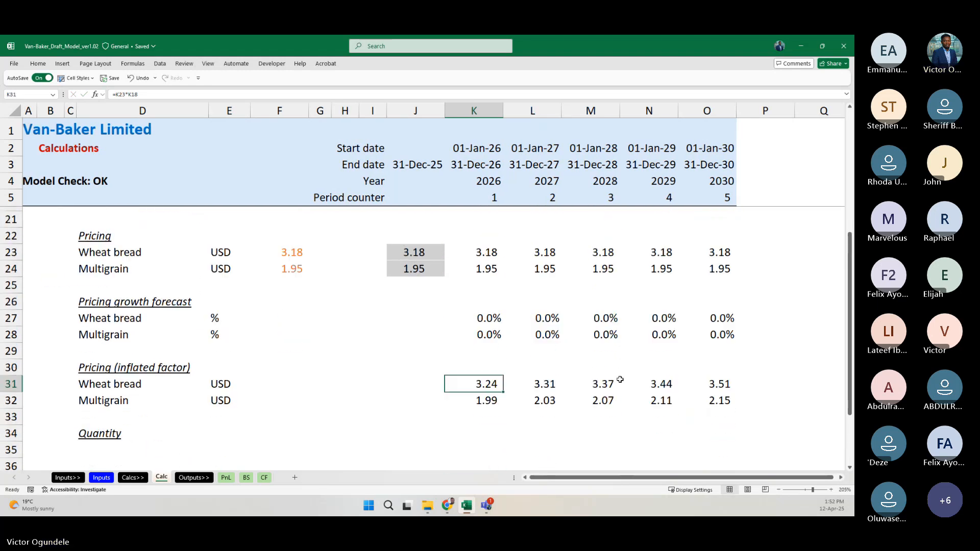
# Step: Link D35:D36 under the Quantity heading to the Wheat bread and Multigrain labels in Inputs D120:D121
pyautogui.click(101, 428)
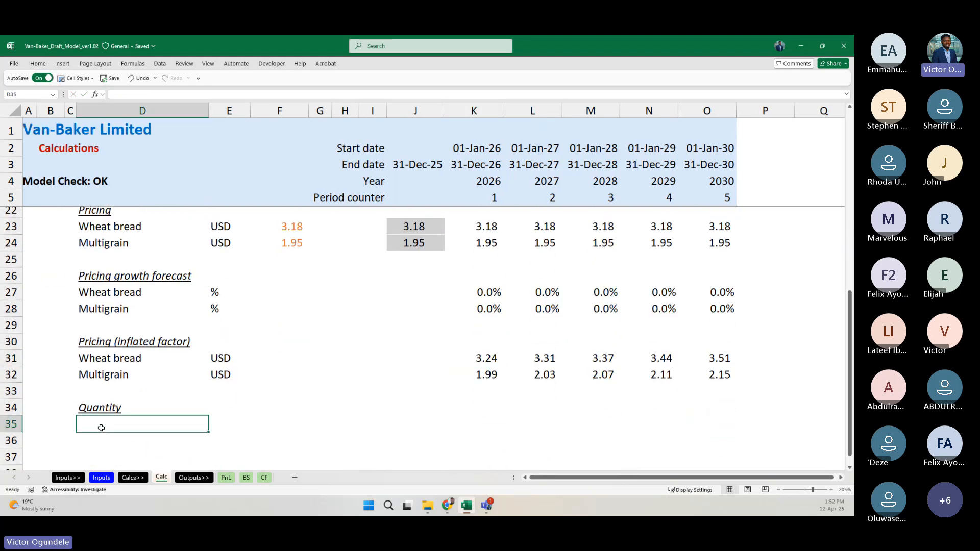
pyautogui.write('=')
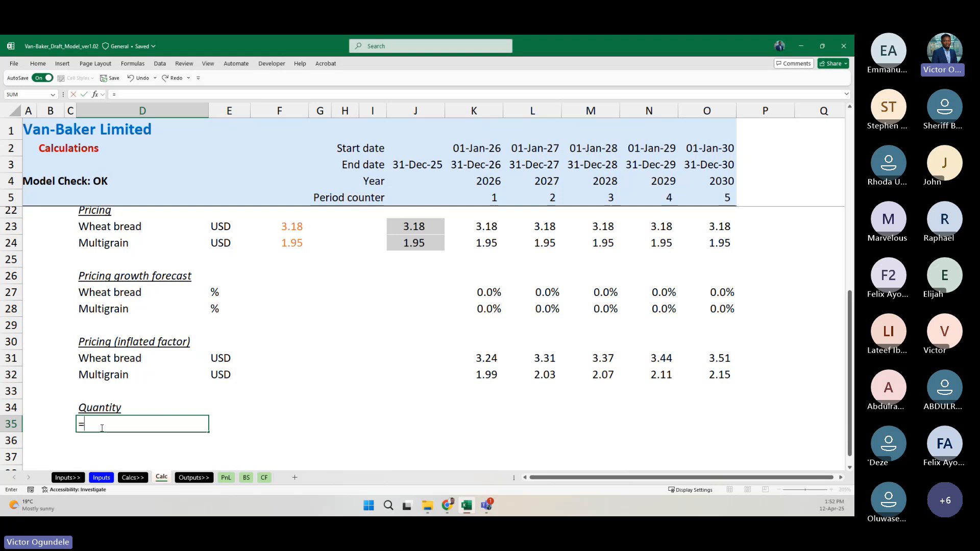
pyautogui.hotkey('ctrl', 'pageup')
pyautogui.hotkey('ctrl', 'pageup')
pyautogui.scroll(-5, 101, 428)
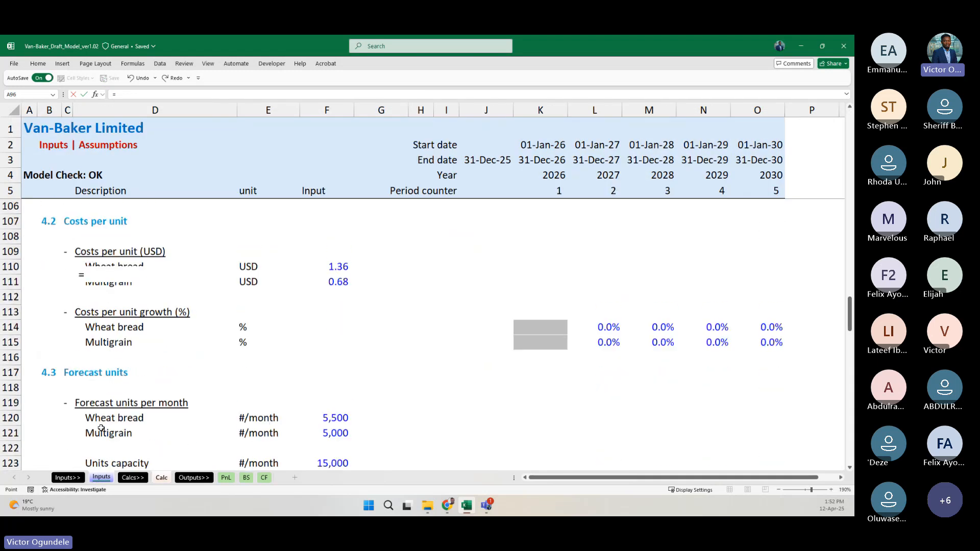
pyautogui.click(101, 363)
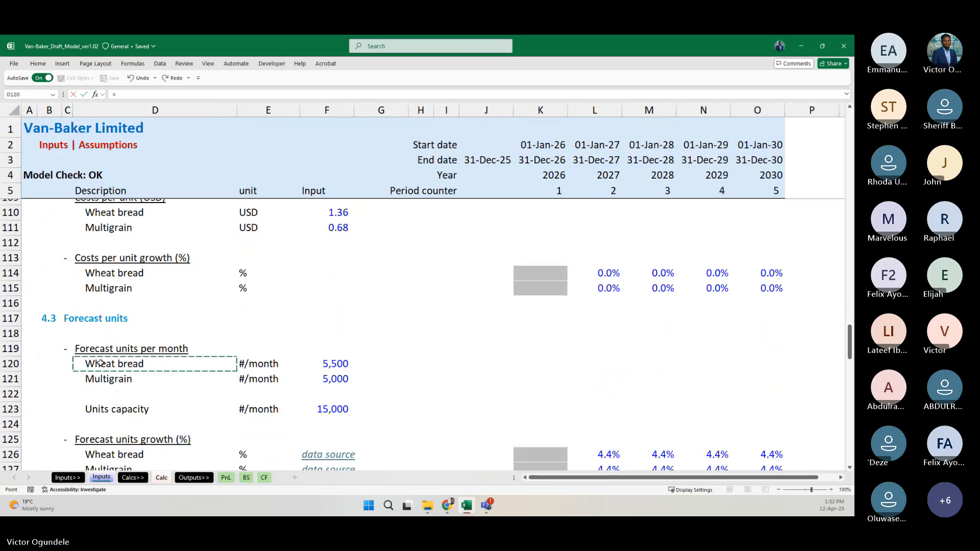
pyautogui.scroll(-1, 101, 363)
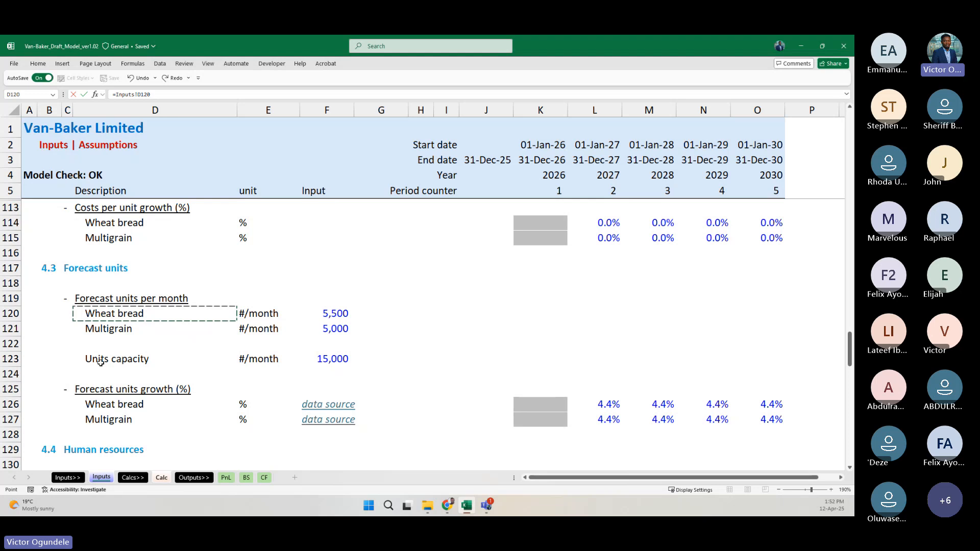
pyautogui.press('Return')
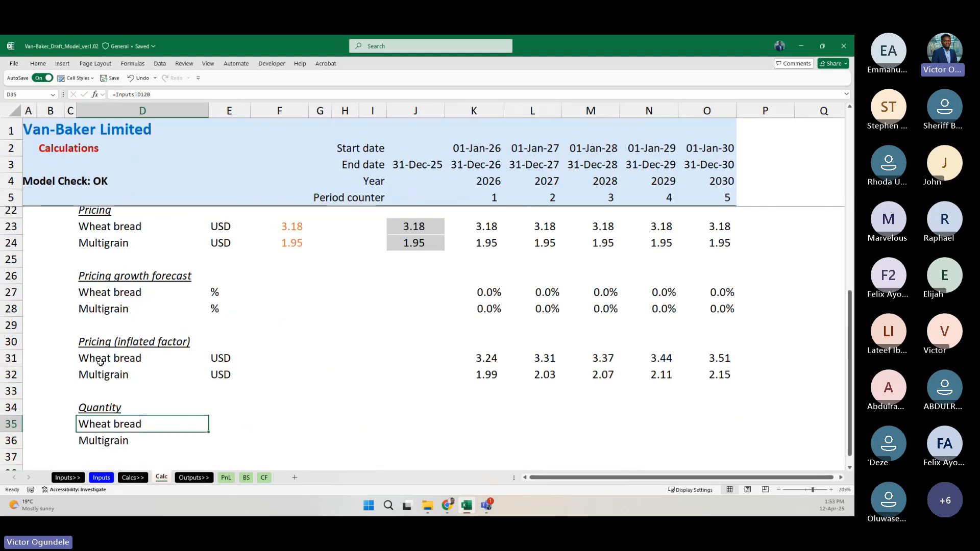
pyautogui.press('Right')
pyautogui.press('Left')
# Step: Copy the label links in D35:D36 across to E35:F36 to pull in the forecast units' unit and monthly amounts
pyautogui.hotkey('shift', 'Down')
pyautogui.hotkey('ctrl', 'c')
pyautogui.press('Right')
pyautogui.hotkey('ctrl', 'v')
pyautogui.press('Right')
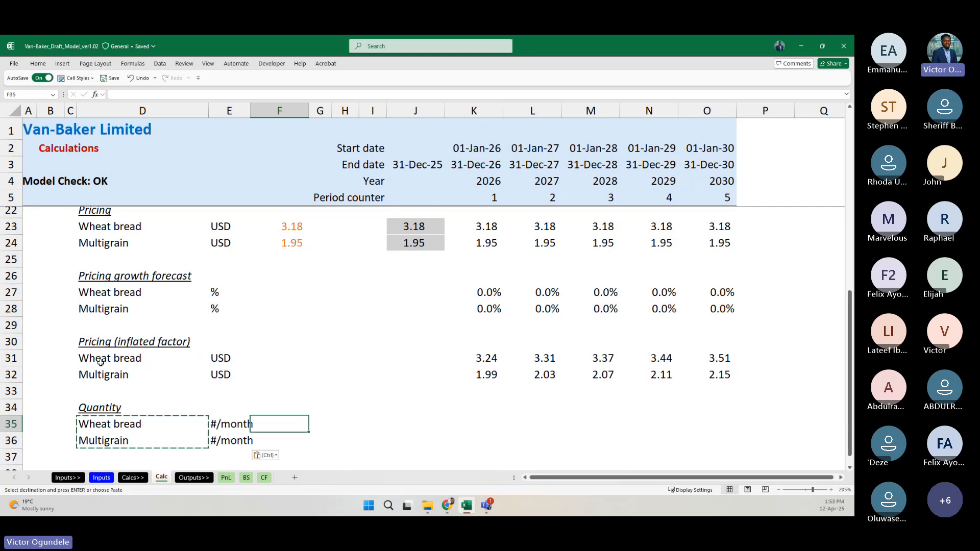
pyautogui.hotkey('ctrl', 'v')
pyautogui.press('Left')
pyautogui.hotkey('ctrl', 'v')
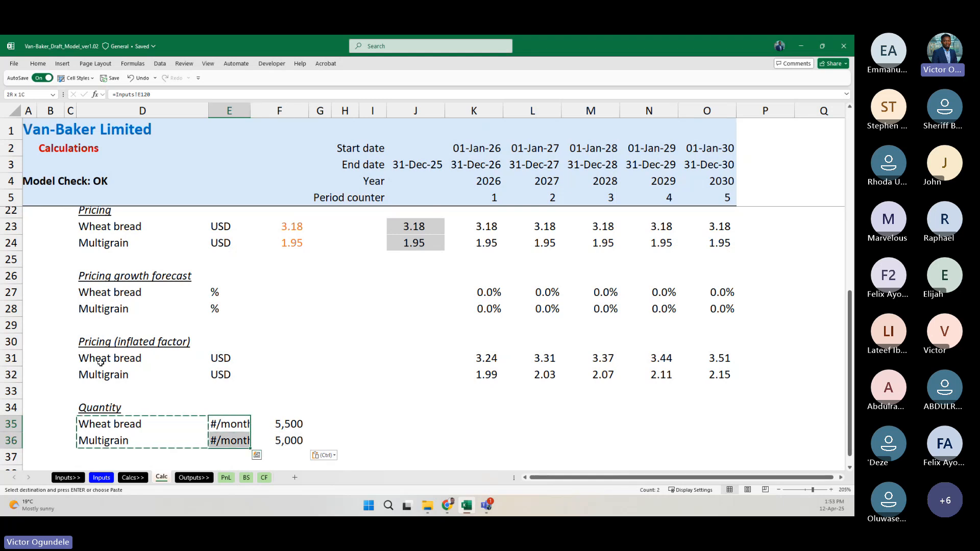
# Step: Replace the linked units in E35:E36 with "#"
pyautogui.write('#')
pyautogui.hotkey('ctrl', 'Return')
pyautogui.press('Right')
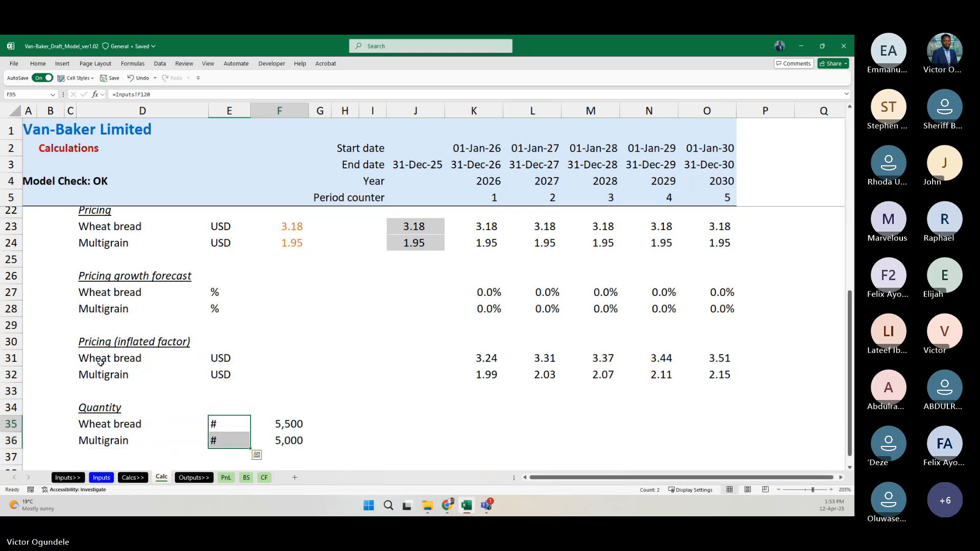
# Step: Enter the heading "Qty/month" in F34 above the monthly quantities and make it italic
pyautogui.press('Left')
pyautogui.press('Right')
pyautogui.press('Up')
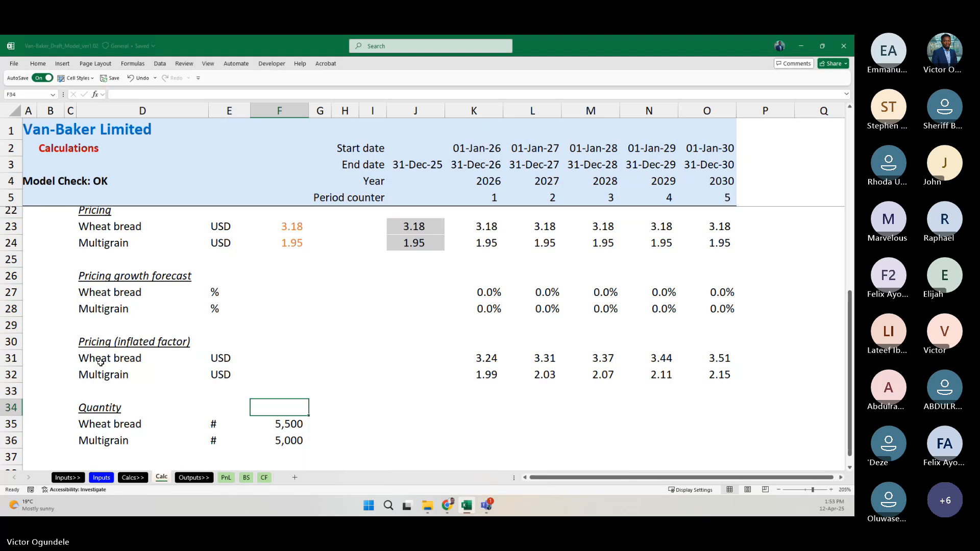
pyautogui.write('Qty')
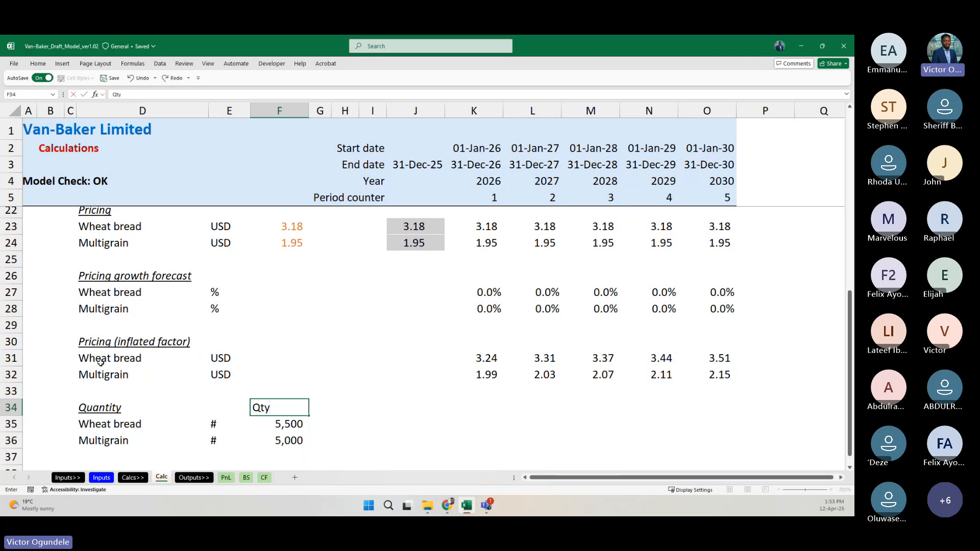
pyautogui.write('/month')
pyautogui.hotkey('ctrl', 'Return')
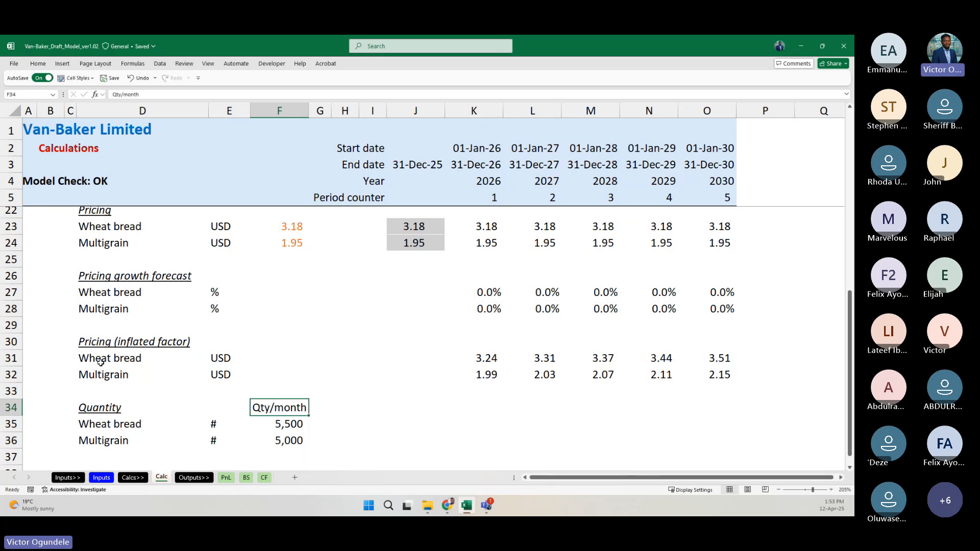
pyautogui.hotkey('ctrl', 'i')
# Step: Copy the orange cell formatting from F24 onto F35:F36 and reduce the quantities to no decimal places
pyautogui.hotkey('ctrl', 'Up')
pyautogui.hotkey('alt', 'h')
pyautogui.press('f')
pyautogui.press('p')
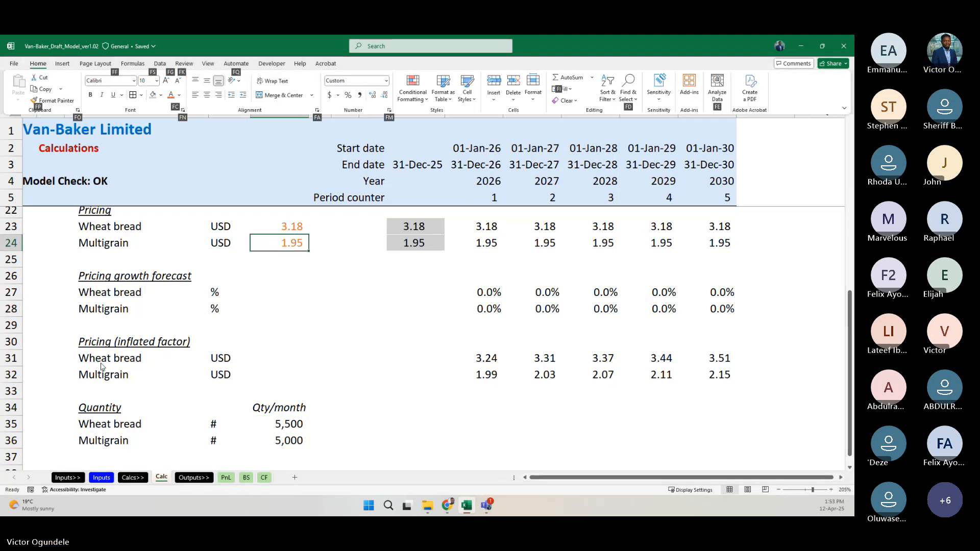
pyautogui.moveTo(293, 424); pyautogui.dragTo(305, 442)
pyautogui.scroll(-1, 282, 440)
pyautogui.hotkey('alt', 'h')
pyautogui.press('9')
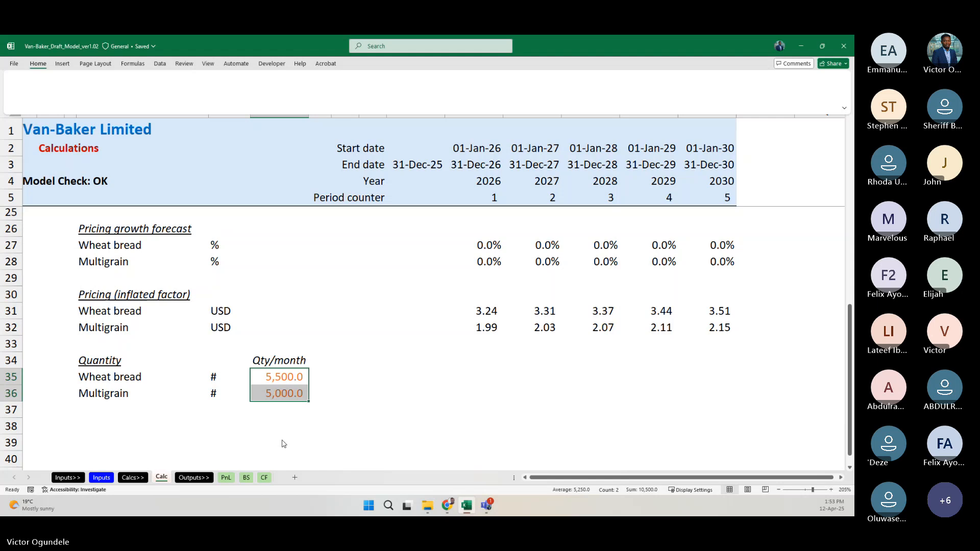
pyautogui.hotkey('alt', 'h')
pyautogui.press('9')
pyautogui.keyDown('ctrl'); pyautogui.scroll(1, 282, 440); pyautogui.keyUp('ctrl')
pyautogui.scroll(-2, 281, 440)
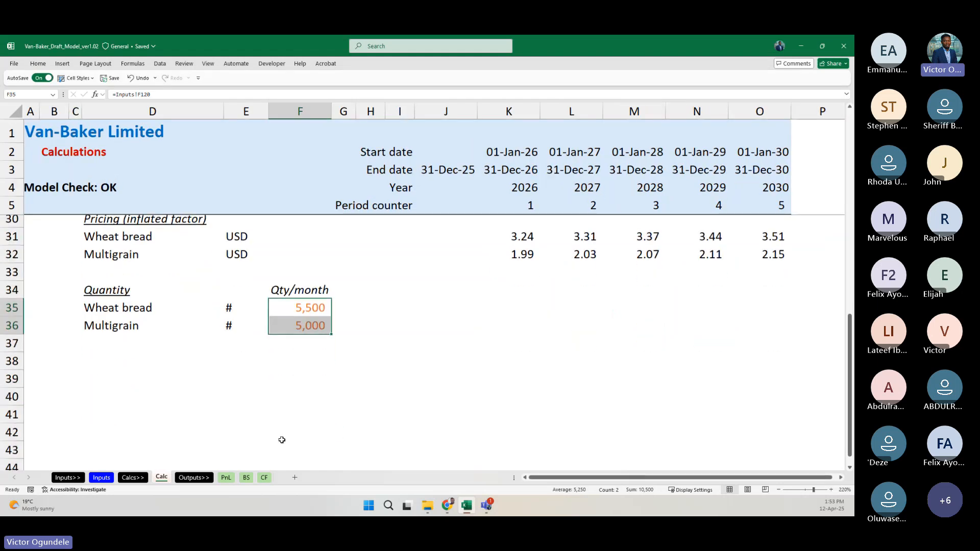
pyautogui.click(372, 280)
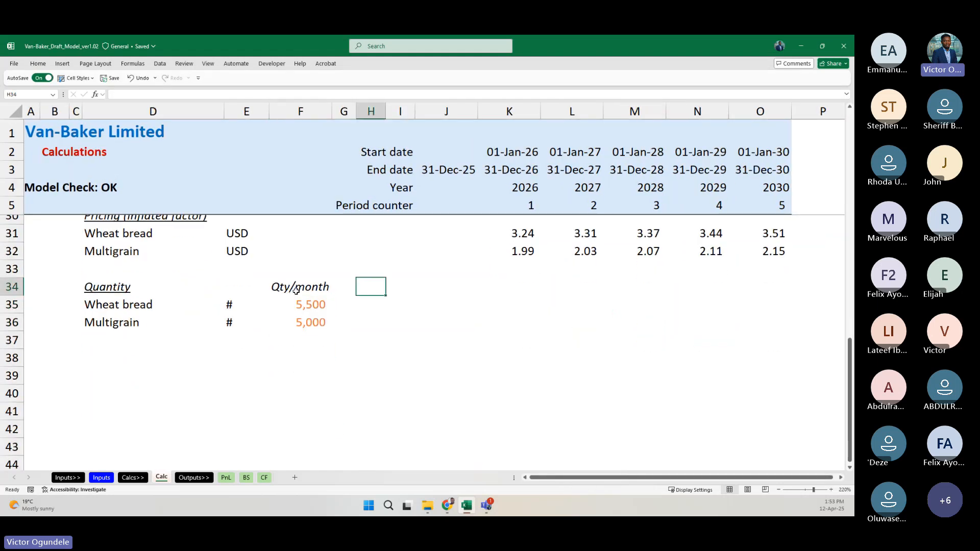
pyautogui.moveTo(284, 287); pyautogui.dragTo(303, 320)
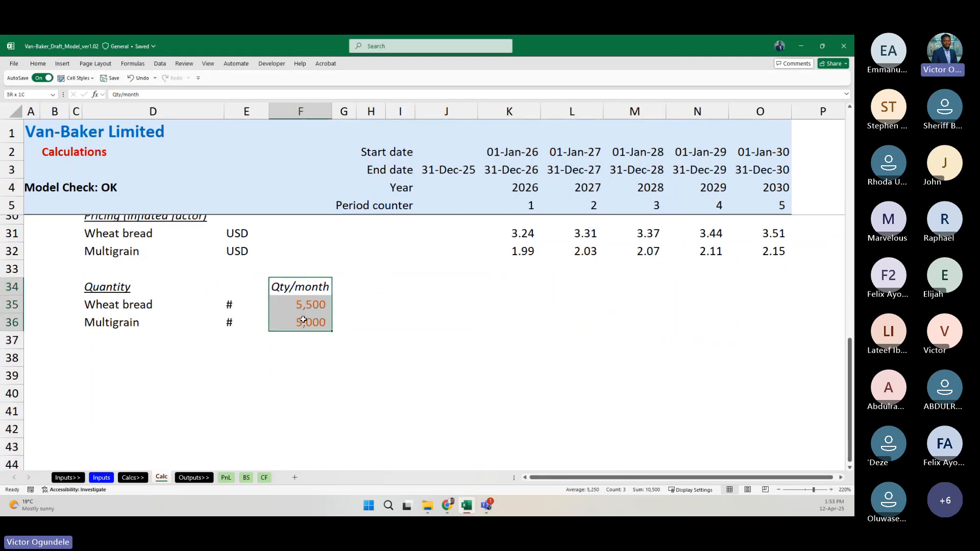
pyautogui.click(367, 290)
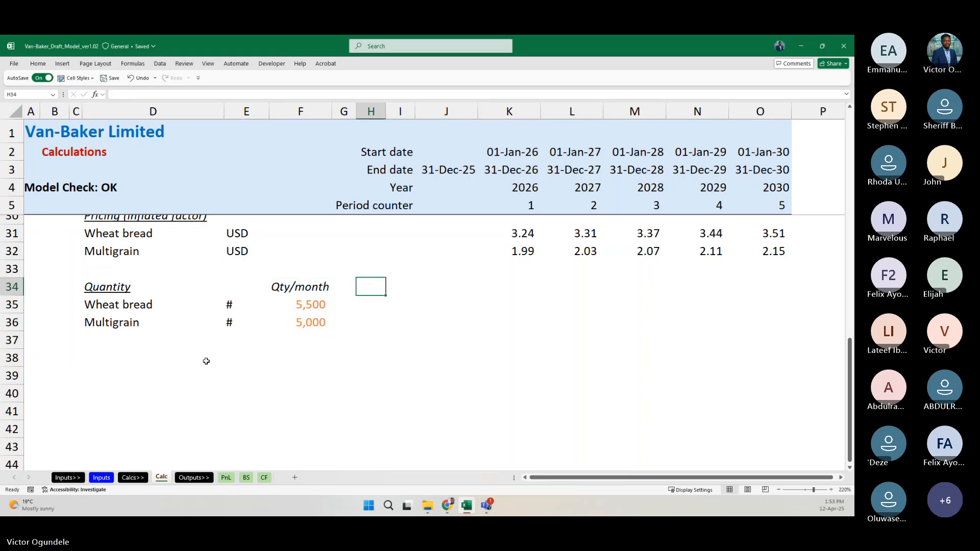
pyautogui.click(118, 347)
pyautogui.scroll(1, 118, 348)
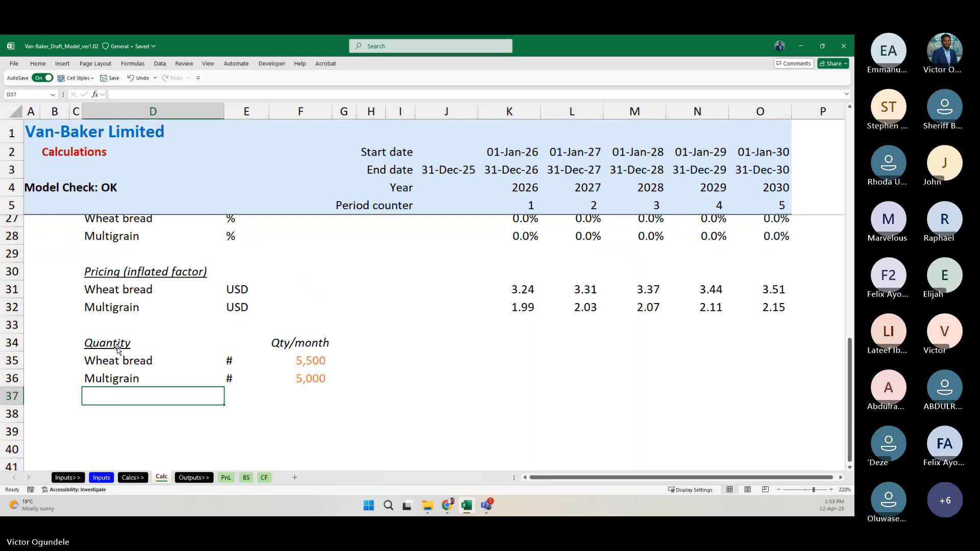
pyautogui.write('=')
pyautogui.press('Escape')
pyautogui.press('Down')
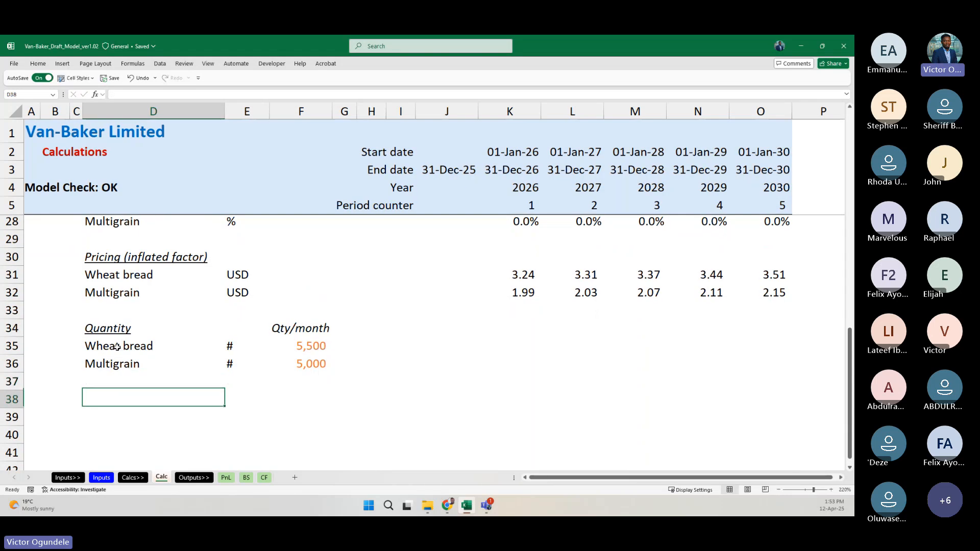
pyautogui.write('=')
pyautogui.press('Escape')
# Step: Copy the Quantity heading from D34 to D38 and change its text to "Quantity growth"
pyautogui.press('Up')
pyautogui.press('Up')
pyautogui.press('Up')
pyautogui.press('Up')
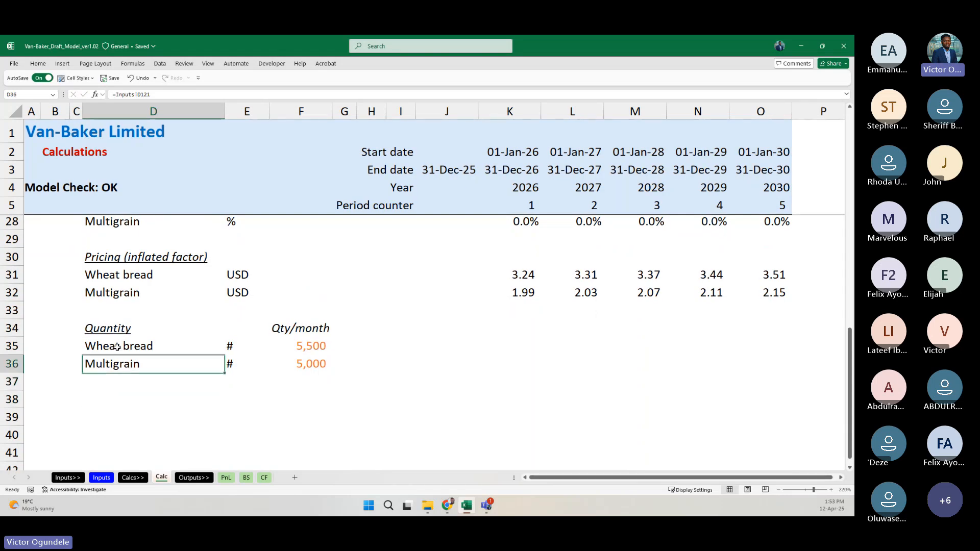
pyautogui.hotkey('ctrl', 'c')
pyautogui.press('Down')
pyautogui.press('Down')
pyautogui.press('Down')
pyautogui.press('Down')
pyautogui.hotkey('ctrl', 'v')
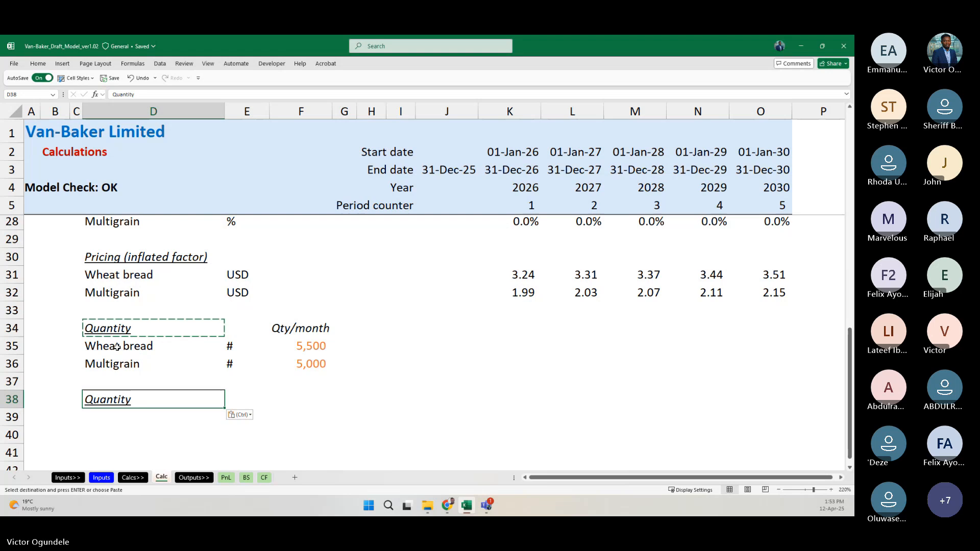
pyautogui.press('F2')
pyautogui.write('growth')
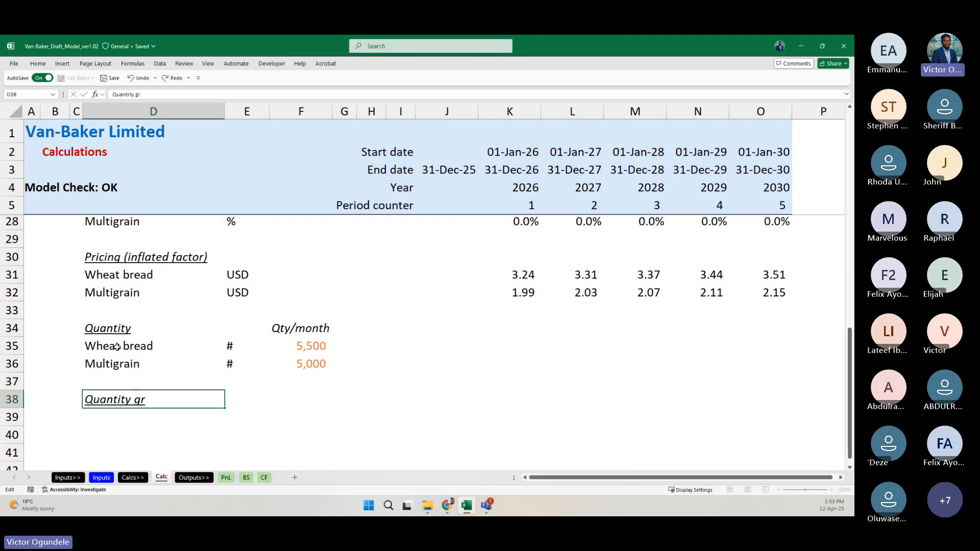
pyautogui.press('Return')
# Step: Link D39 to the Wheat bread label in Inputs D126 and fill it down to D40 for Multigrain
pyautogui.write('=')
pyautogui.hotkey('ctrl', 'pageup')
pyautogui.hotkey('ctrl', 'pageup')
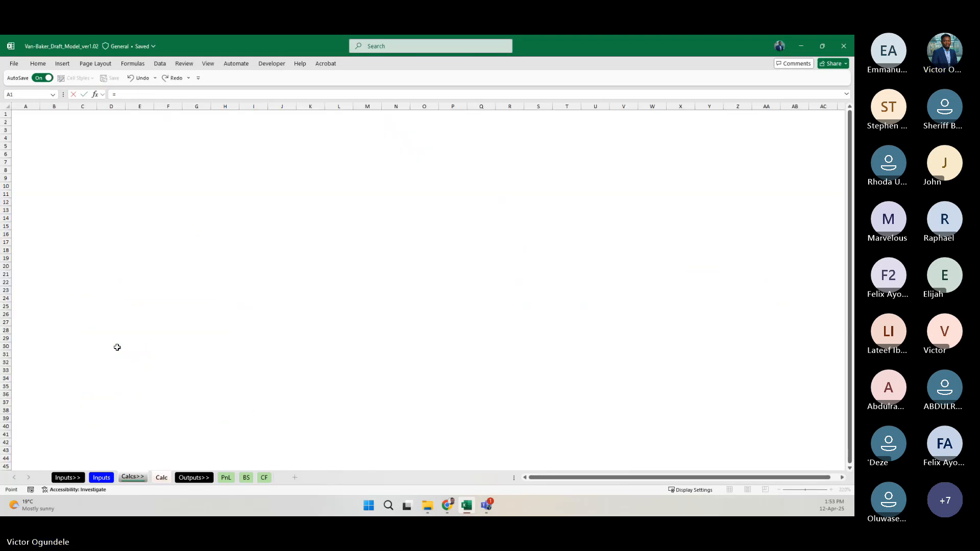
pyautogui.scroll(-1, 136, 417)
pyautogui.scroll(-1, 135, 417)
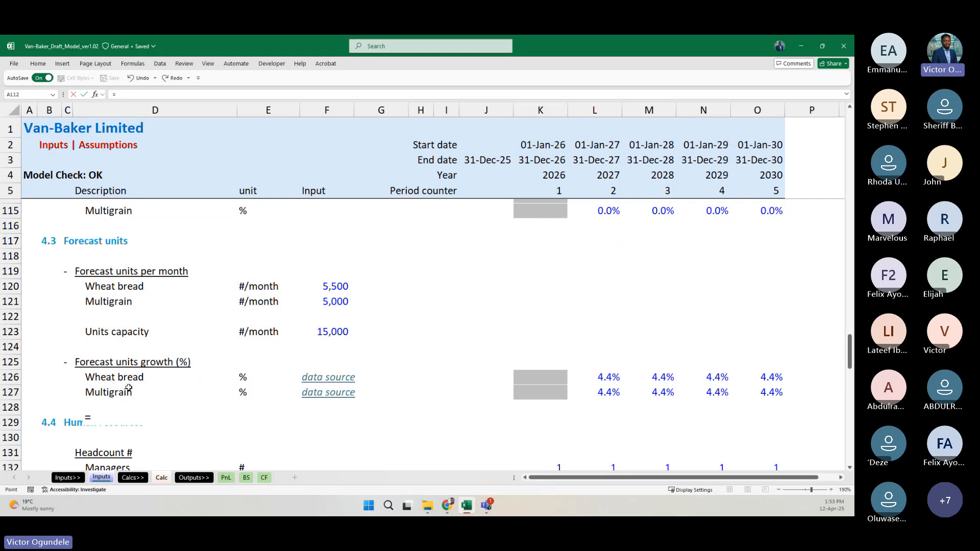
pyautogui.click(122, 380)
pyautogui.press('Return')
pyautogui.hotkey('ctrl', 'd')
pyautogui.press('Up')
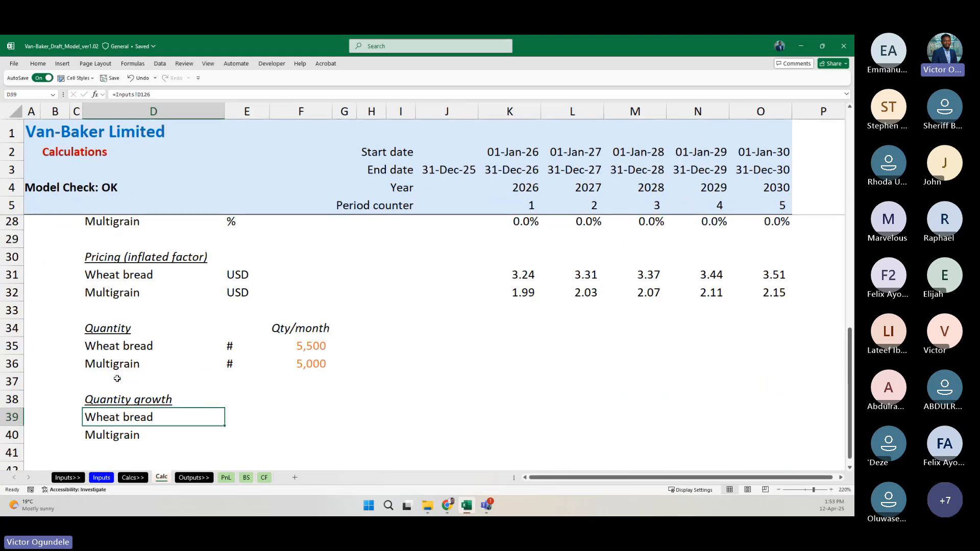
# Step: Enter "%" as the unit in E39:E40 for both Quantity growth rows
pyautogui.press('Right')
pyautogui.hotkey('shift', 'Down')
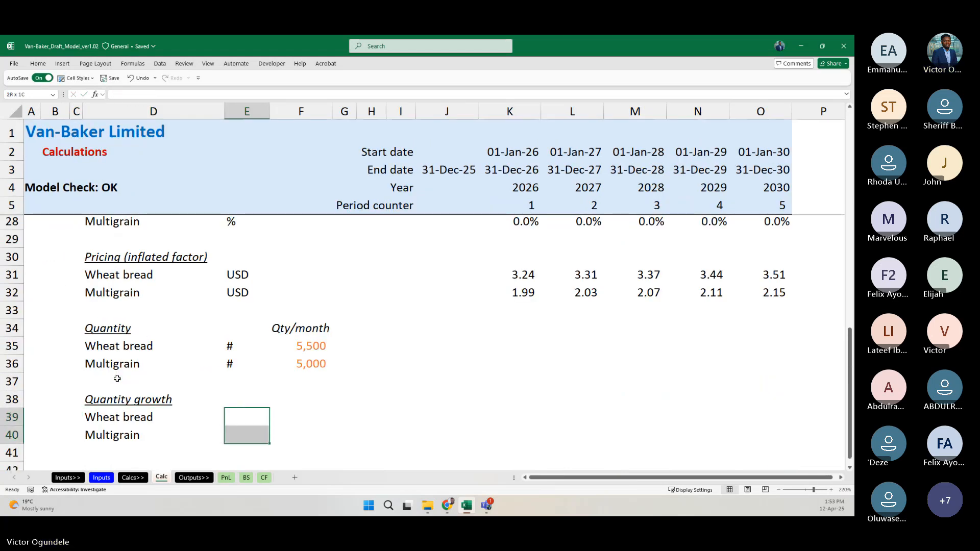
pyautogui.write('%')
pyautogui.hotkey('ctrl', 'Return')
pyautogui.press('Right')
pyautogui.press('Right')
pyautogui.press('Right')
pyautogui.press('Right')
pyautogui.press('Right')
pyautogui.press('Right')
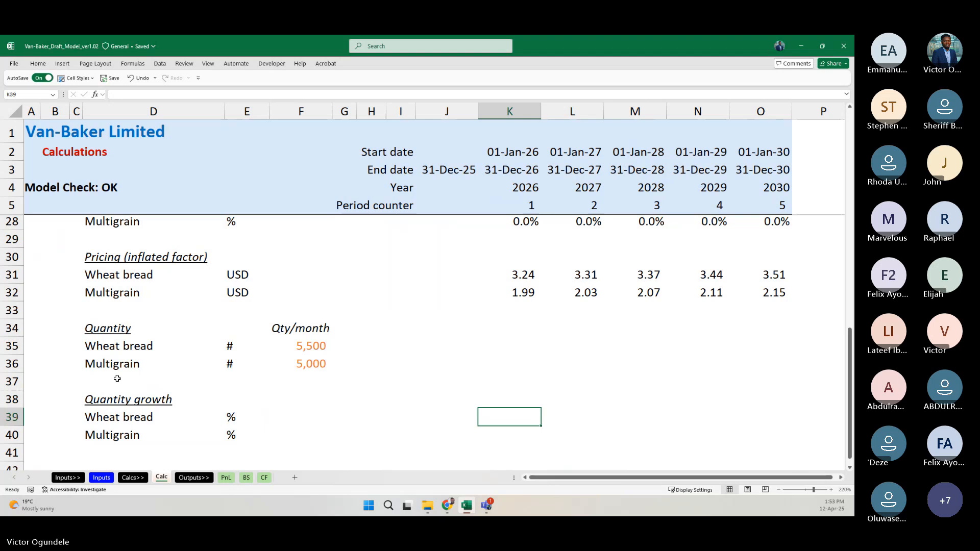
pyautogui.press('Left')
pyautogui.press('Left')
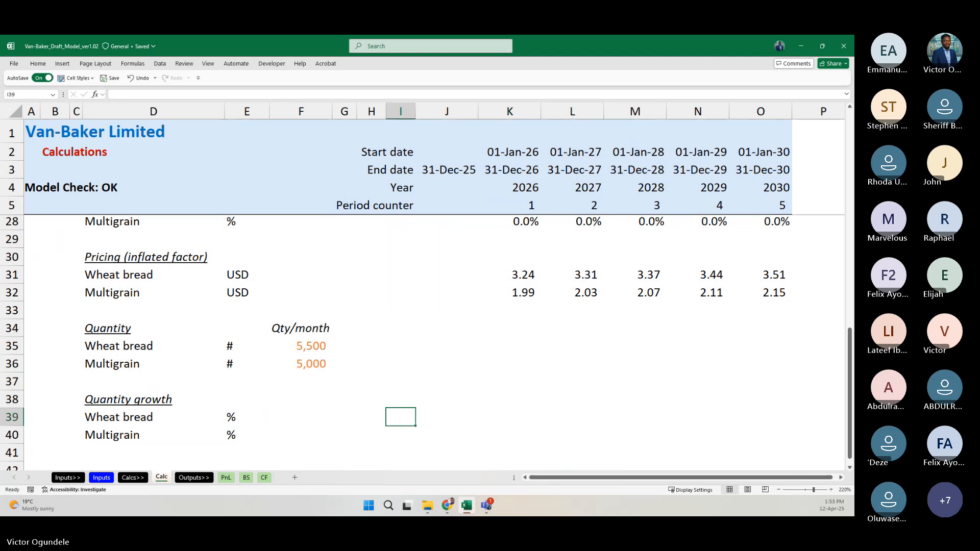
pyautogui.hotkey('alt', 'Tab')
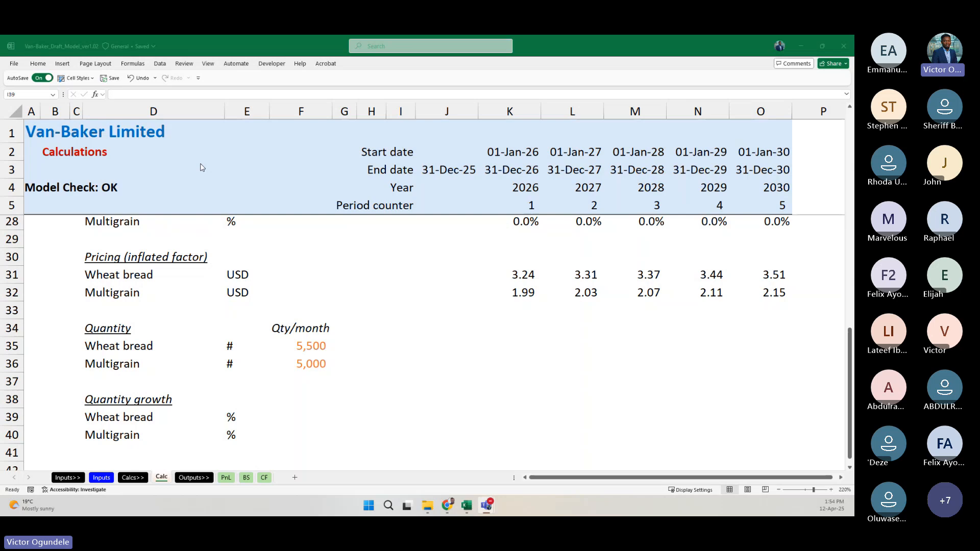
pyautogui.click(495, 350)
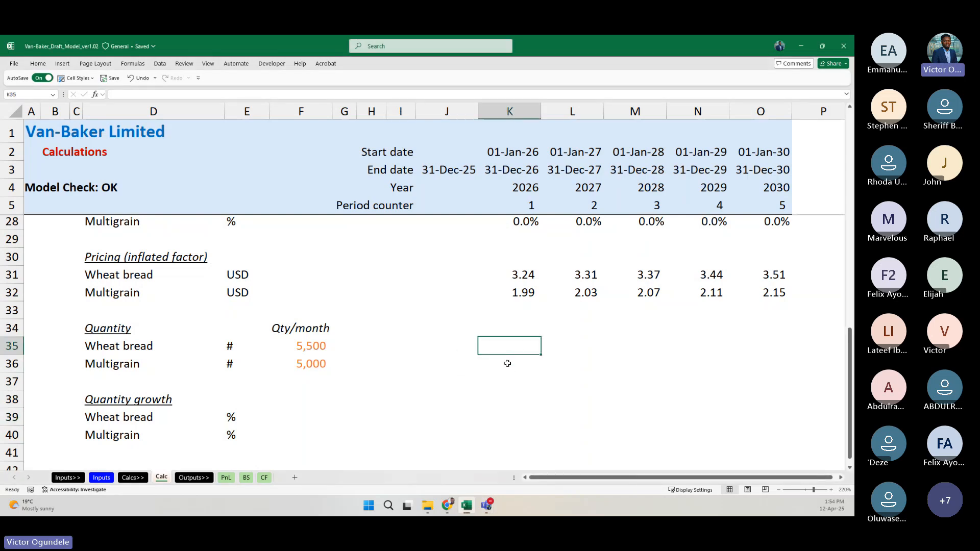
pyautogui.press('Left')
pyautogui.press('Right')
pyautogui.press('Up')
pyautogui.press('Down')
pyautogui.hotkey('shift', 'Down')
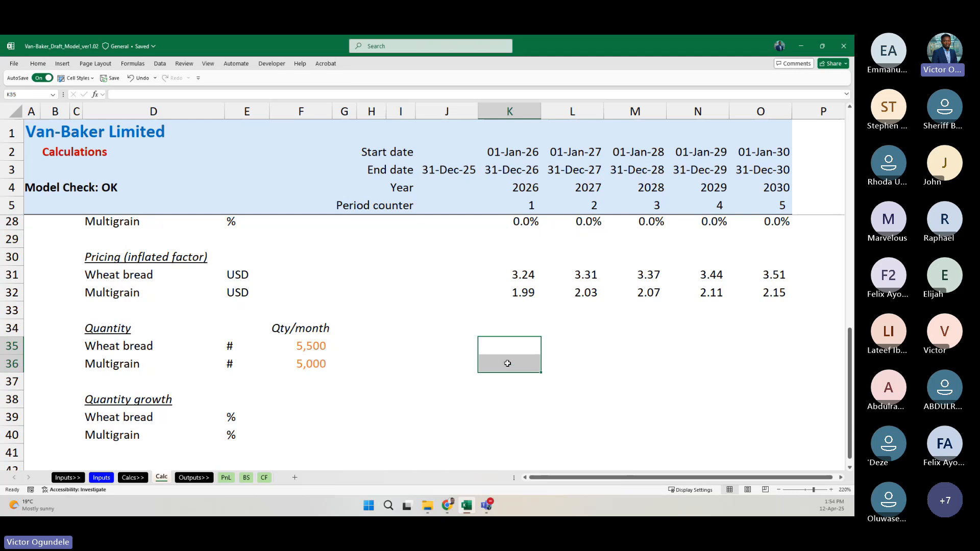
pyautogui.press('Down')
pyautogui.press('Down')
pyautogui.press('Down')
pyautogui.press('Down')
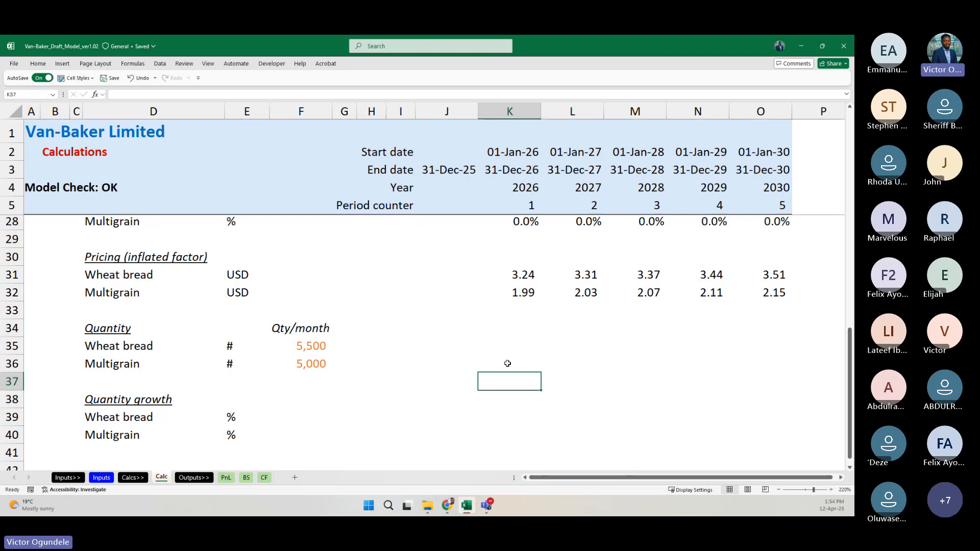
# Step: Examine the 2026 pricing growth forecast formula for Multigrain on the Calc sheet
pyautogui.scroll(1, 507, 363)
pyautogui.press('Up')
pyautogui.press('Up')
pyautogui.press('Up')
pyautogui.press('Up')
pyautogui.press('Up')
pyautogui.press('Up')
pyautogui.press('Up')
pyautogui.press('Up')
pyautogui.press('Up')
pyautogui.press('Up')
pyautogui.press('Up')
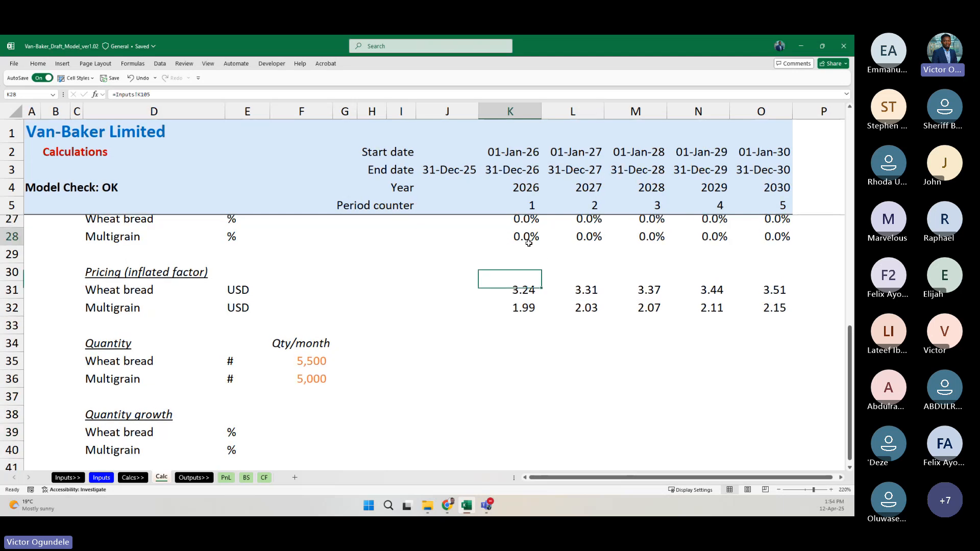
# Step: Copy the Quantity growth product label links in D39:D40 and paste only their formulas into the 2026 cells K39:K40
pyautogui.scroll(-2, 501, 339)
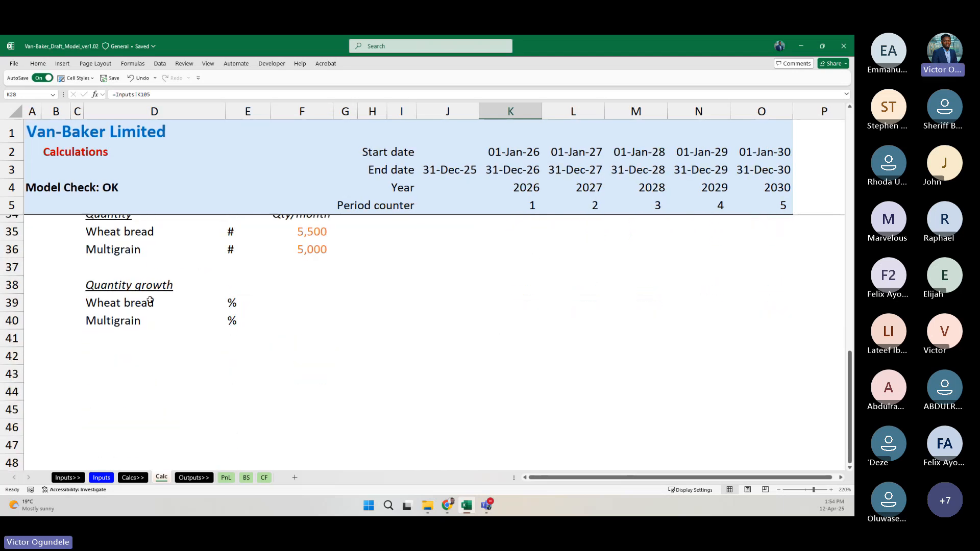
pyautogui.click(141, 304)
pyautogui.hotkey('shift', 'Down')
pyautogui.scroll(2, 141, 308)
pyautogui.hotkey('ctrl', 'c')
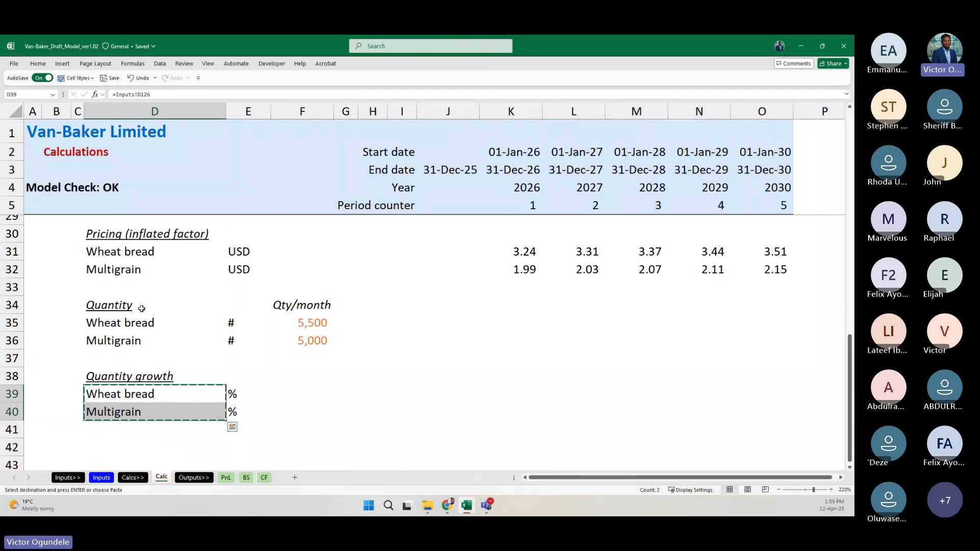
pyautogui.press('Right')
pyautogui.press('Right')
pyautogui.press('Right')
pyautogui.press('Right')
pyautogui.press('Right')
pyautogui.press('Right')
pyautogui.press('Right')
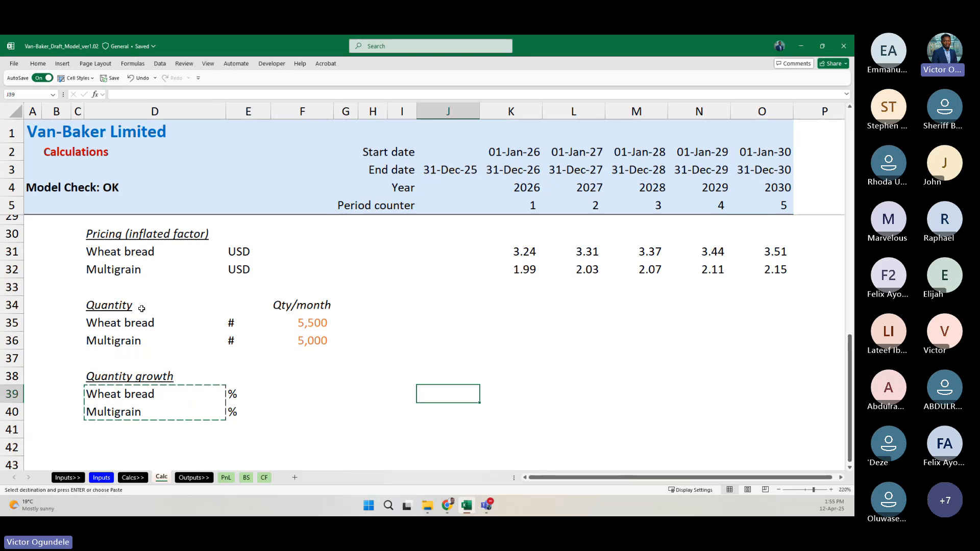
pyautogui.hotkey('ctrl', 'v')
pyautogui.press('Escape')
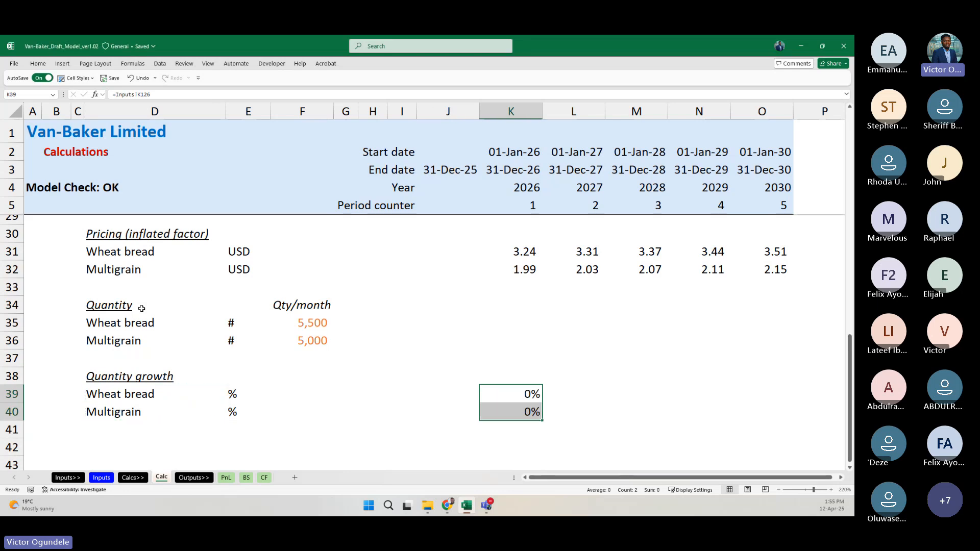
# Step: Show the Quantity growth percentages with one decimal place and fill the formulas from K39:K40 across to column O
pyautogui.hotkey('shift', 'Right')
pyautogui.hotkey('shift', 'Right')
pyautogui.hotkey('shift', 'Right')
pyautogui.hotkey('shift', 'Right')
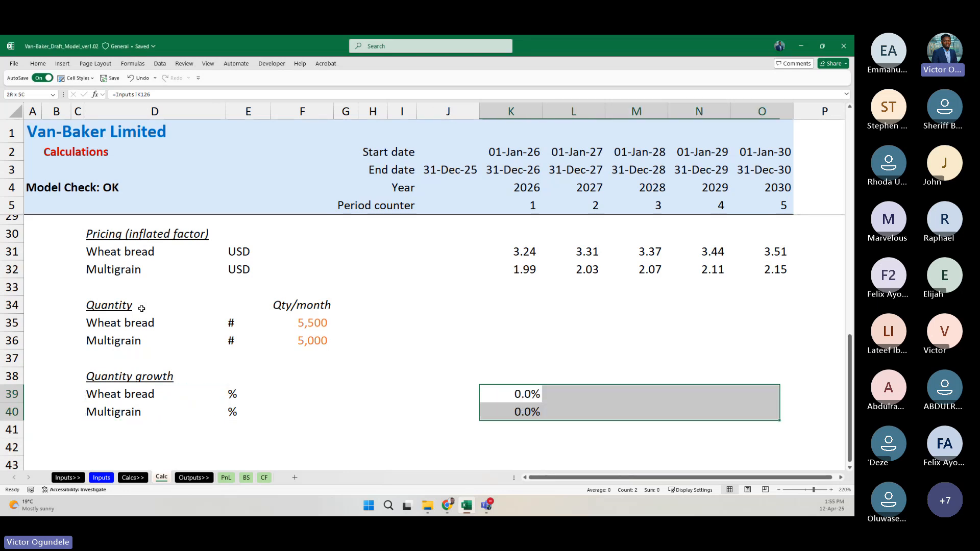
pyautogui.hotkey('ctrl', 'r')
pyautogui.press('Left')
pyautogui.press('Right')
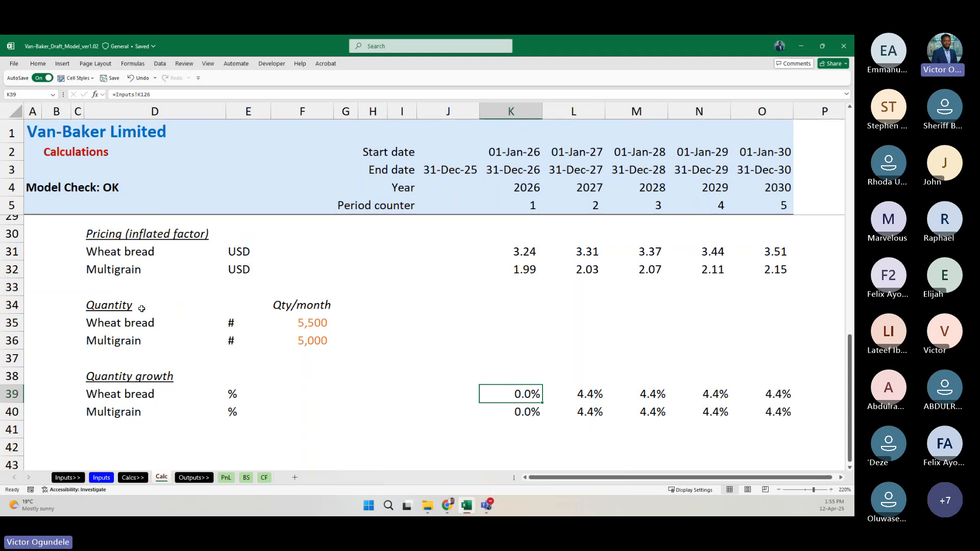
# Step: Trace the 2026 Quantity growth formulas for Wheat bread and Multigrain to their source cells on the Inputs sheet
pyautogui.hotkey('ctrl', '[')
pyautogui.press('F5')
pyautogui.press('Return')
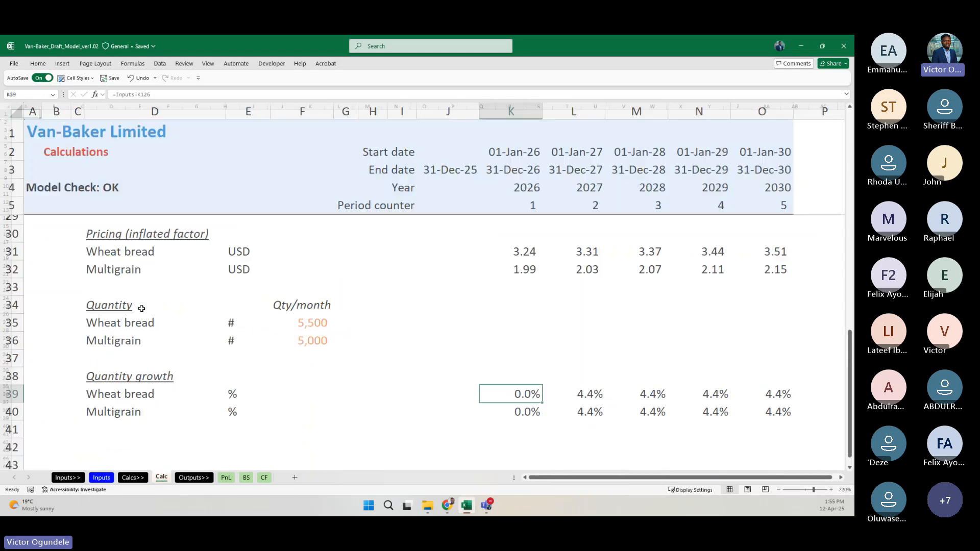
pyautogui.press('Down')
pyautogui.hotkey('ctrl', '[')
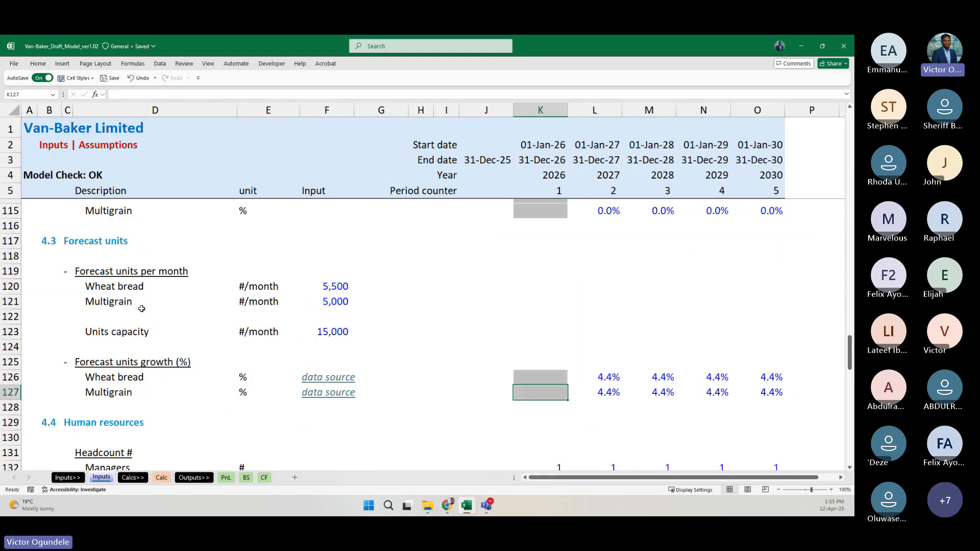
pyautogui.press('F5')
pyautogui.press('Return')
# Step: Copy the grey base-period cell J18 of the price inflation index and paste only its formatting onto Quantity cells J35:J36
pyautogui.press('Up')
pyautogui.press('Up')
pyautogui.press('Up')
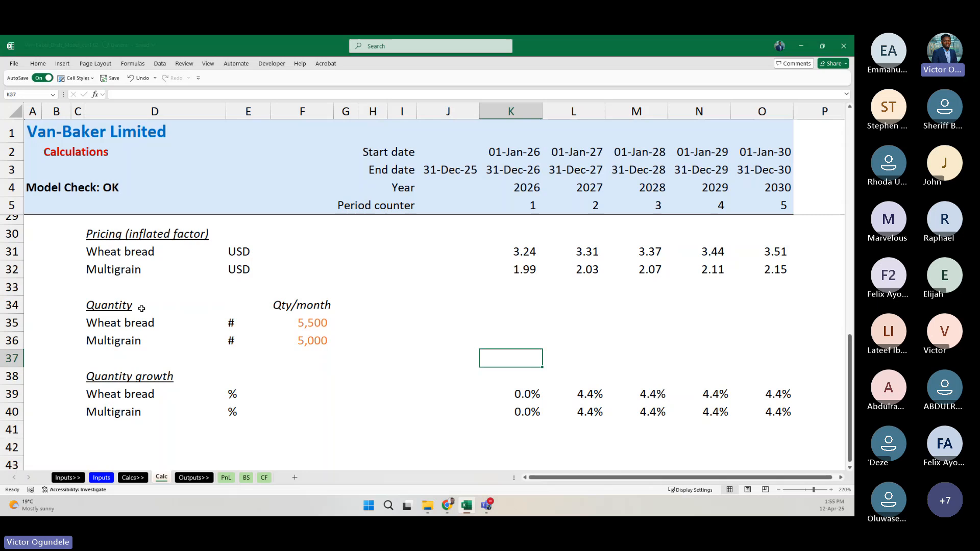
pyautogui.press('Up')
pyautogui.press('Up')
pyautogui.press('Left')
pyautogui.hotkey('ctrl', 'Up')
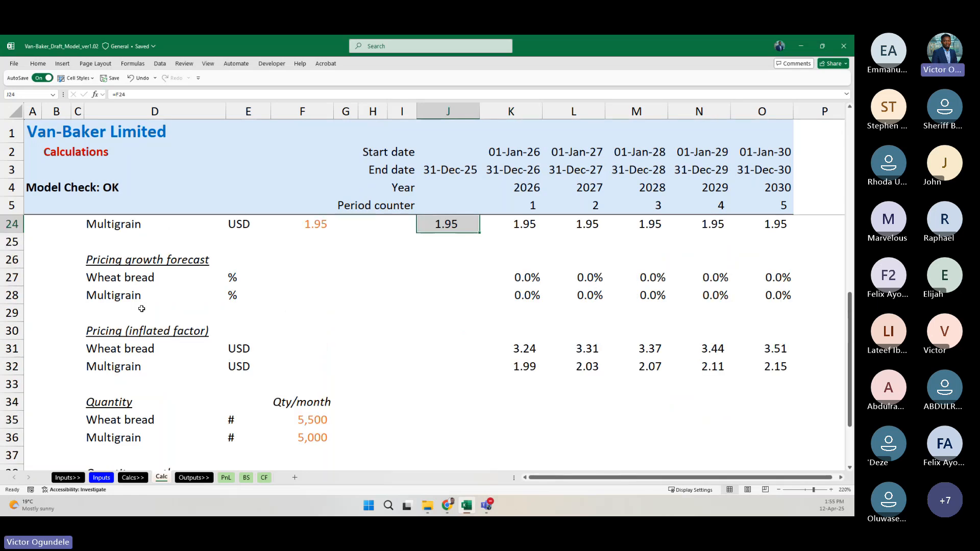
pyautogui.press('Up')
pyautogui.hotkey('ctrl', 'Up')
pyautogui.hotkey('ctrl', 'c')
pyautogui.press('Down')
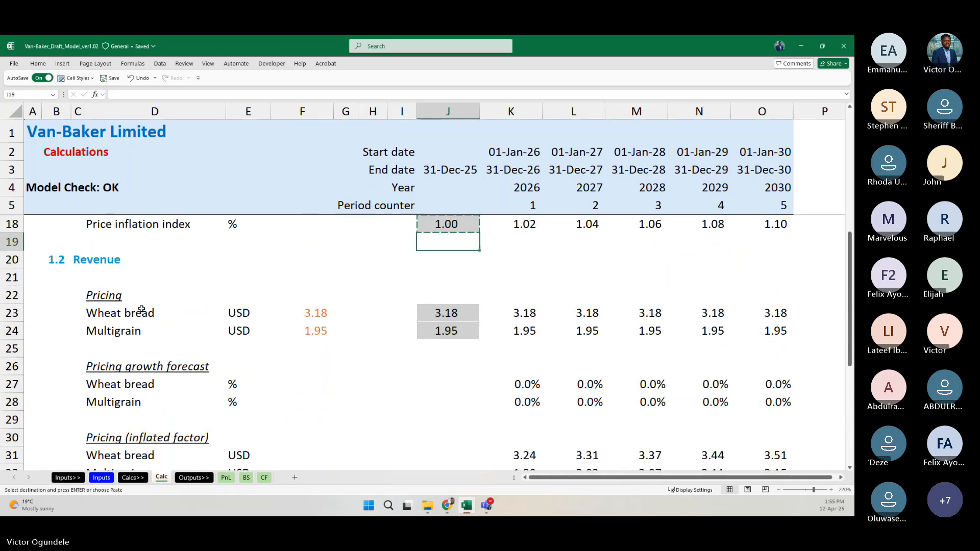
pyautogui.press('Down')
pyautogui.press('Down')
pyautogui.press('Down')
pyautogui.press('Down')
pyautogui.press('Down')
pyautogui.press('Down')
pyautogui.press('Down')
pyautogui.press('Down')
pyautogui.press('Down')
pyautogui.press('Down')
pyautogui.press('Down')
pyautogui.press('Down')
pyautogui.press('Down')
pyautogui.press('Down')
pyautogui.press('Down')
pyautogui.press('Down')
pyautogui.press('Down')
pyautogui.press('Down')
pyautogui.press('Down')
pyautogui.press('Down')
pyautogui.press('Up')
pyautogui.press('Up')
pyautogui.press('Up')
pyautogui.press('Up')
pyautogui.press('Up')
pyautogui.press('Up')
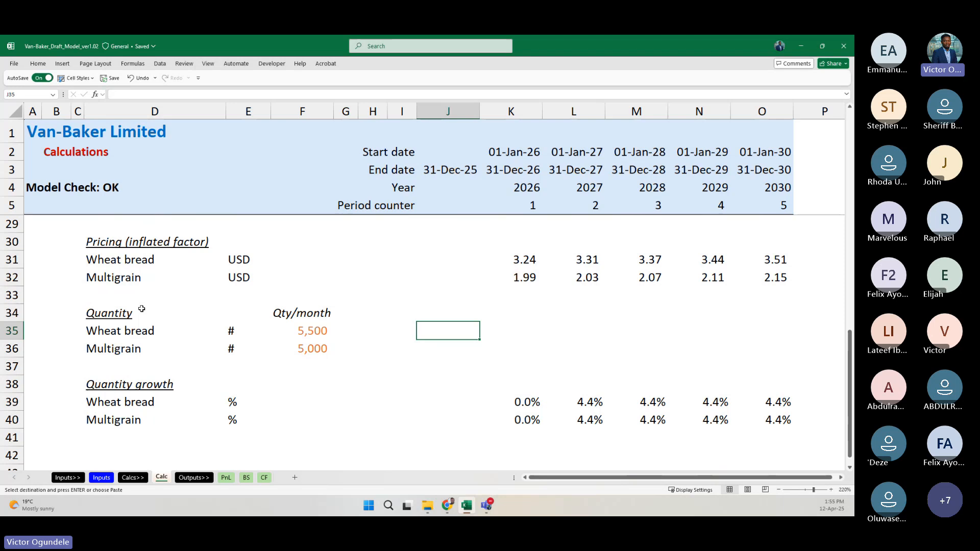
pyautogui.hotkey('shift', 'Down')
pyautogui.hotkey('ctrl', 'v')
pyautogui.press('Escape')
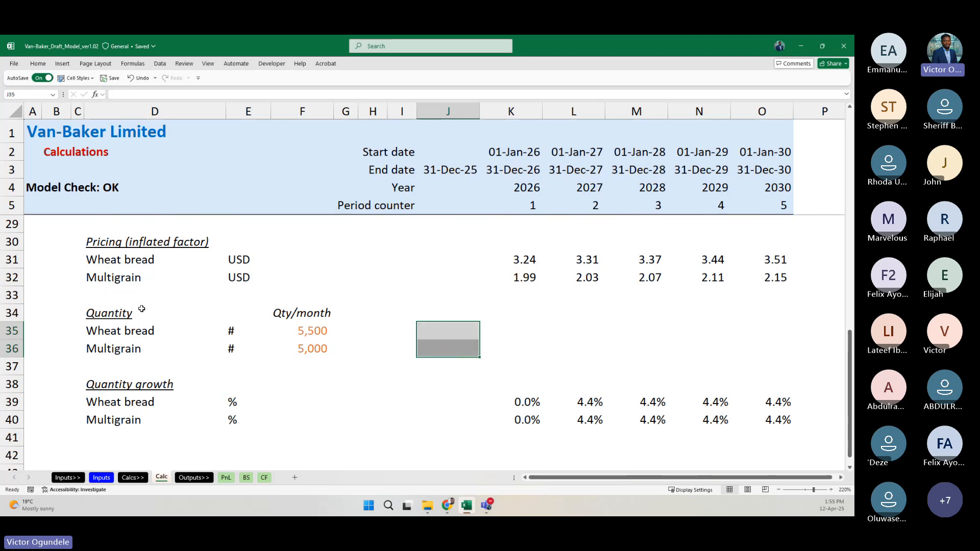
pyautogui.hotkey('shift', 'Up')
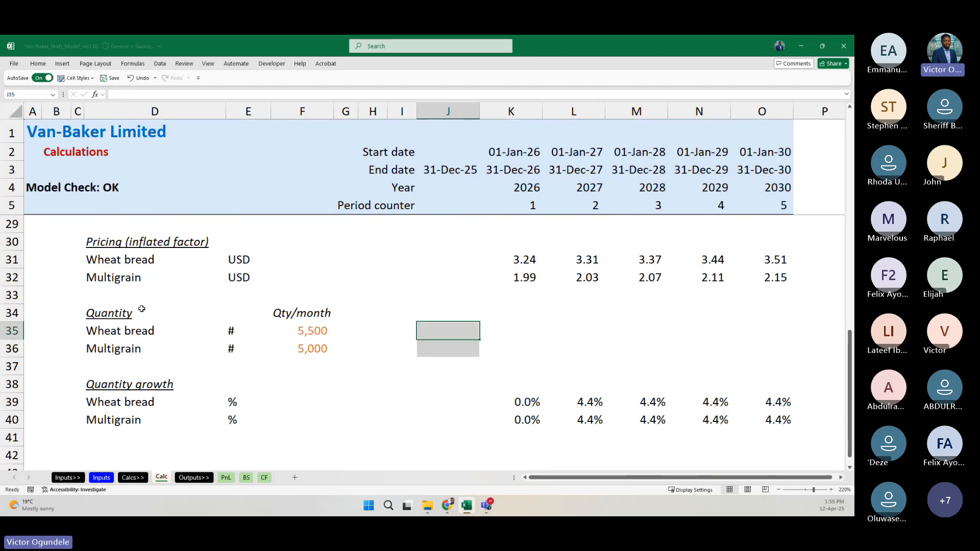
pyautogui.write('=')
pyautogui.press('Left')
pyautogui.press('Left')
pyautogui.press('Left')
pyautogui.press('Left')
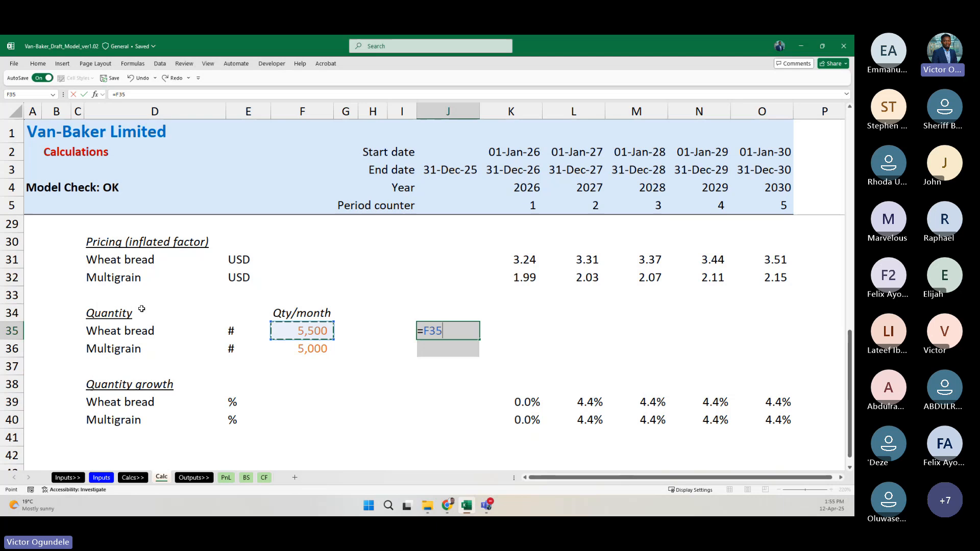
pyautogui.press('F4')
pyautogui.press('Escape')
# Step: Calculate Wheat bread's annual quantity in J35 from its monthly quantity and the months in a year, with =F35*Inputs!$F$25
pyautogui.write('=')
pyautogui.press('Left')
pyautogui.press('Left')
pyautogui.press('Left')
pyautogui.press('Left')
pyautogui.write('*')
pyautogui.click(101, 477)
pyautogui.scroll(20, 333, 269)
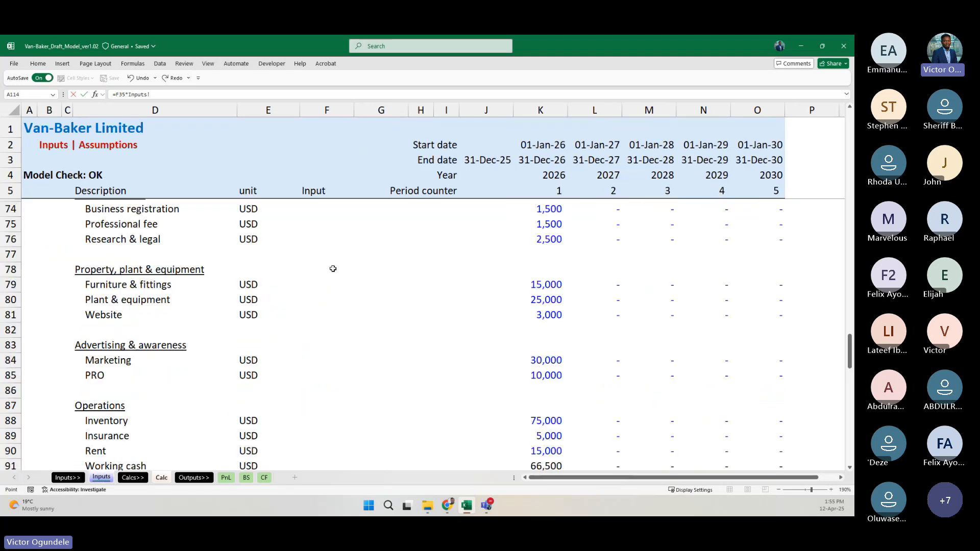
pyautogui.scroll(10, 333, 269)
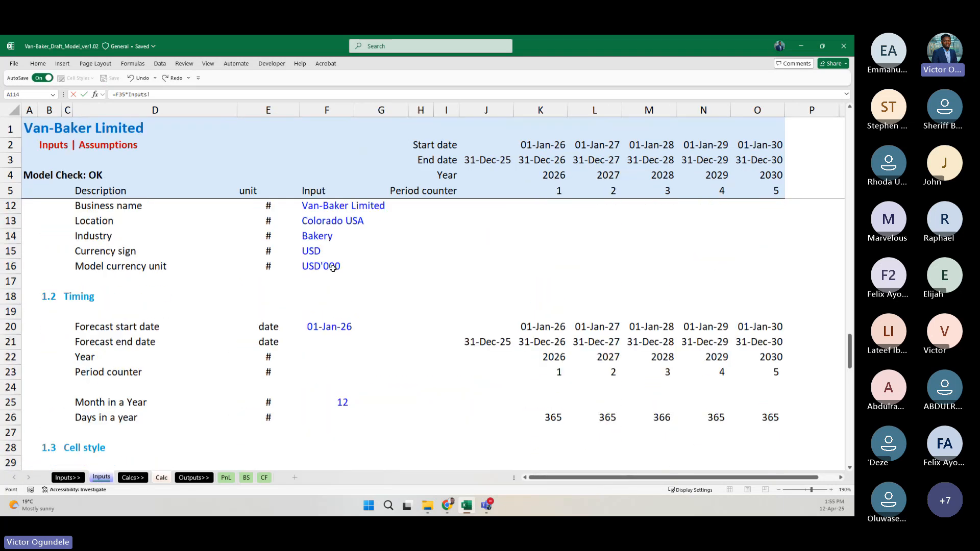
pyautogui.click(349, 380)
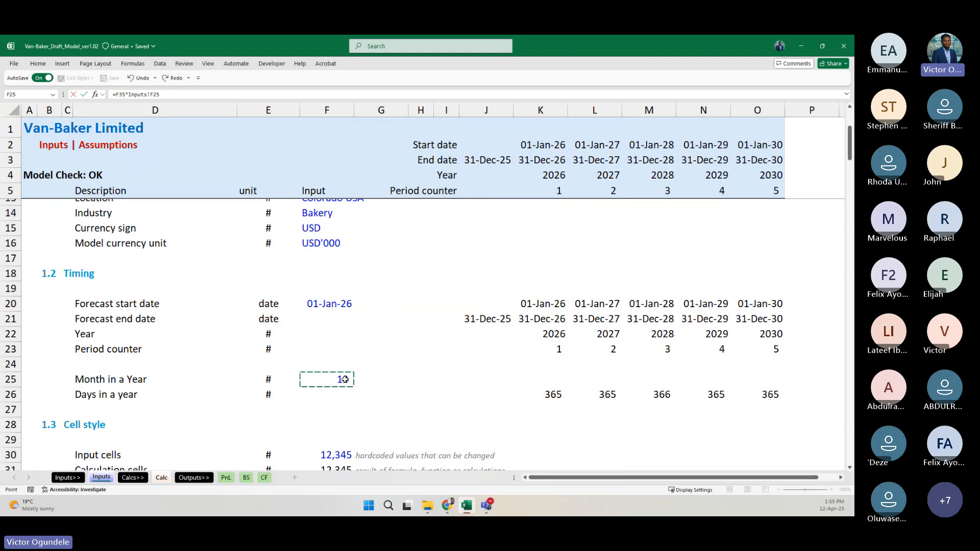
pyautogui.press('F4')
pyautogui.press('Return')
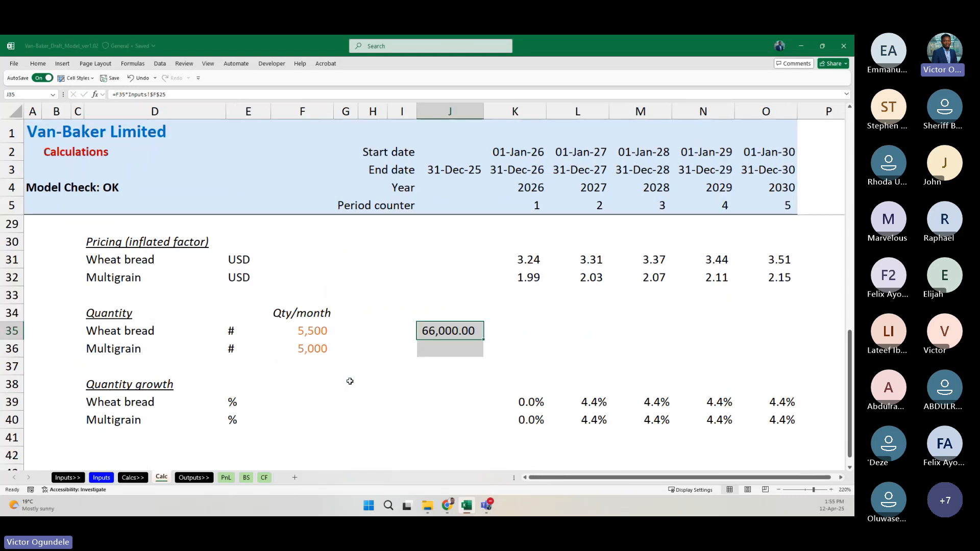
# Step: Remove the decimals from J35 and copy its annual quantity formula down to Multigrain in J36
pyautogui.press('h')
pyautogui.press('9')
pyautogui.hotkey('ctrl', 'd')
pyautogui.press('Return')
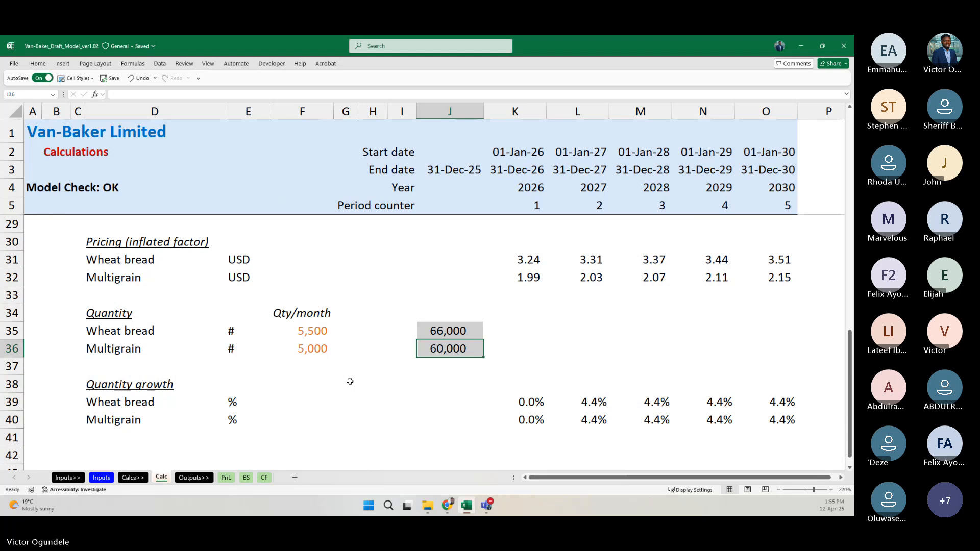
# Step: Review the Operations assumptions on the Inputs sheet, from pricing and costs per unit to forecast units growth
pyautogui.press('Down')
pyautogui.press('Down')
pyautogui.press('Down')
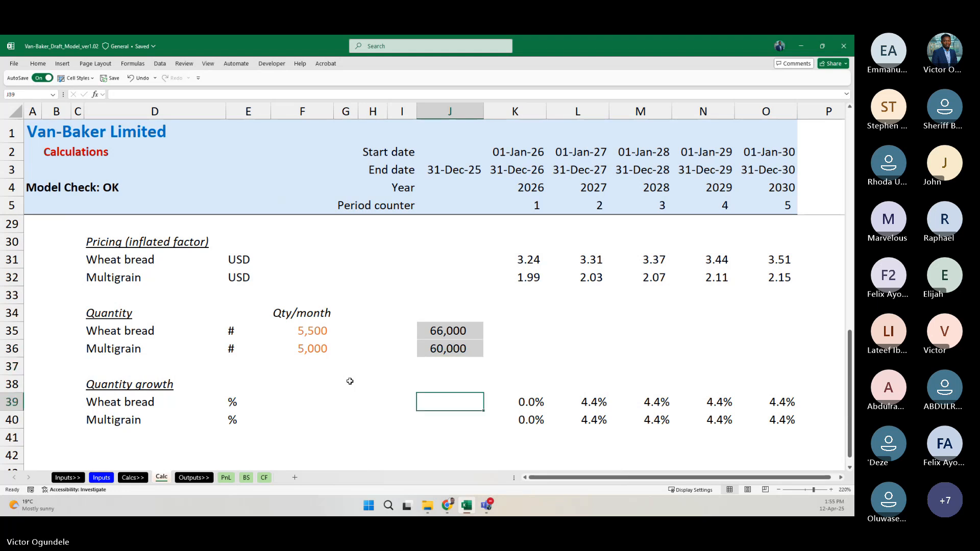
pyautogui.hotkey('ctrl', 'pageup')
pyautogui.hotkey('ctrl', 'pageup')
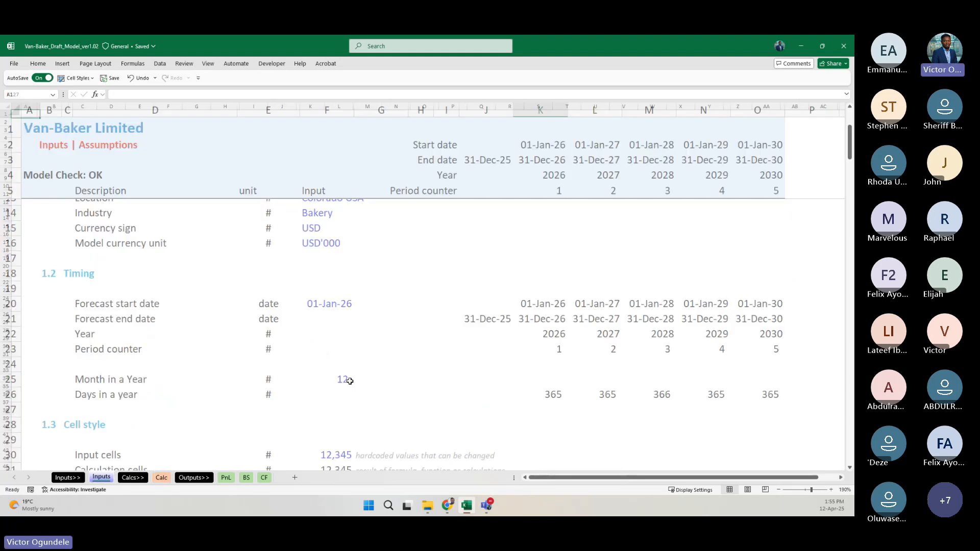
pyautogui.scroll(-16, 350, 381)
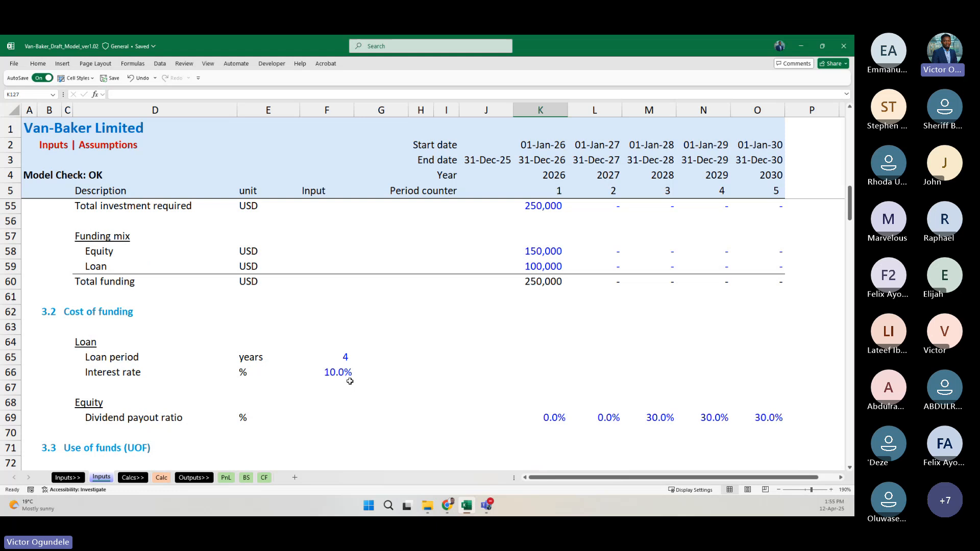
pyautogui.scroll(-12, 350, 381)
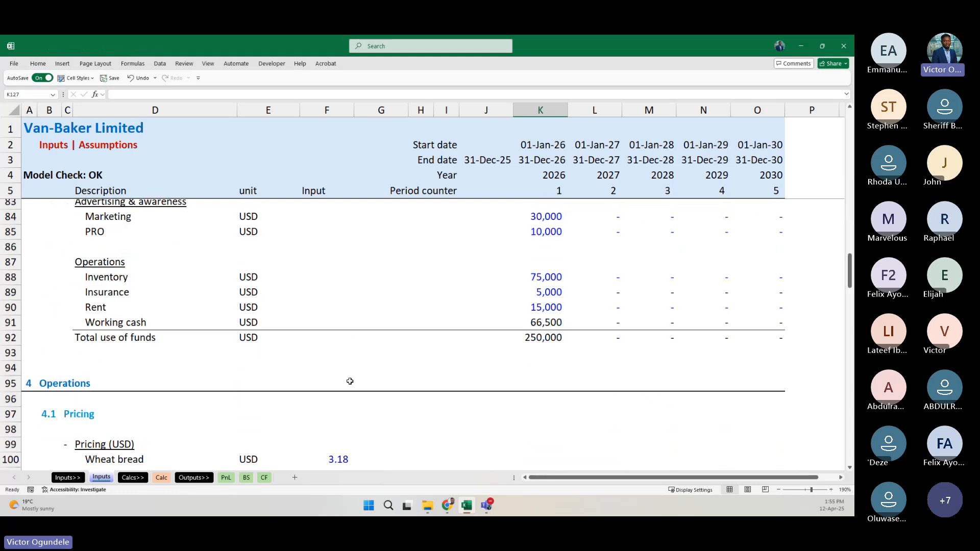
pyautogui.scroll(-1, 350, 381)
pyautogui.click(350, 409)
pyautogui.press('Down')
pyautogui.press('Down')
pyautogui.press('Down')
pyautogui.press('Down')
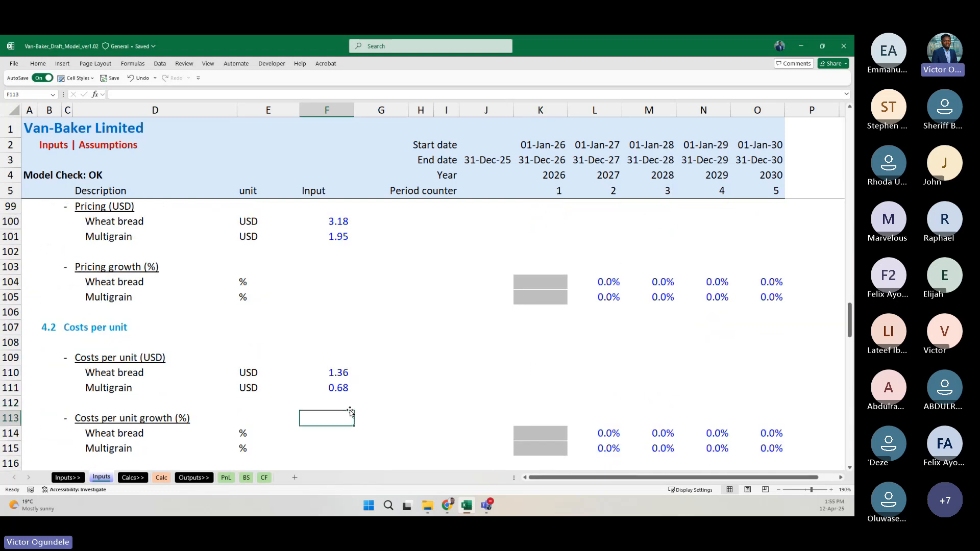
pyautogui.press('Down')
pyautogui.press('Down')
pyautogui.press('Down')
pyautogui.press('Down')
pyautogui.press('Down')
pyautogui.press('Down')
pyautogui.press('Down')
pyautogui.press('Down')
pyautogui.press('Down')
pyautogui.press('Down')
pyautogui.press('Down')
pyautogui.press('Down')
pyautogui.press('Down')
pyautogui.press('Down')
pyautogui.press('Down')
pyautogui.press('Up')
pyautogui.press('Up')
pyautogui.press('Up')
pyautogui.press('Up')
pyautogui.press('Up')
pyautogui.press('Up')
pyautogui.press('Up')
pyautogui.press('Up')
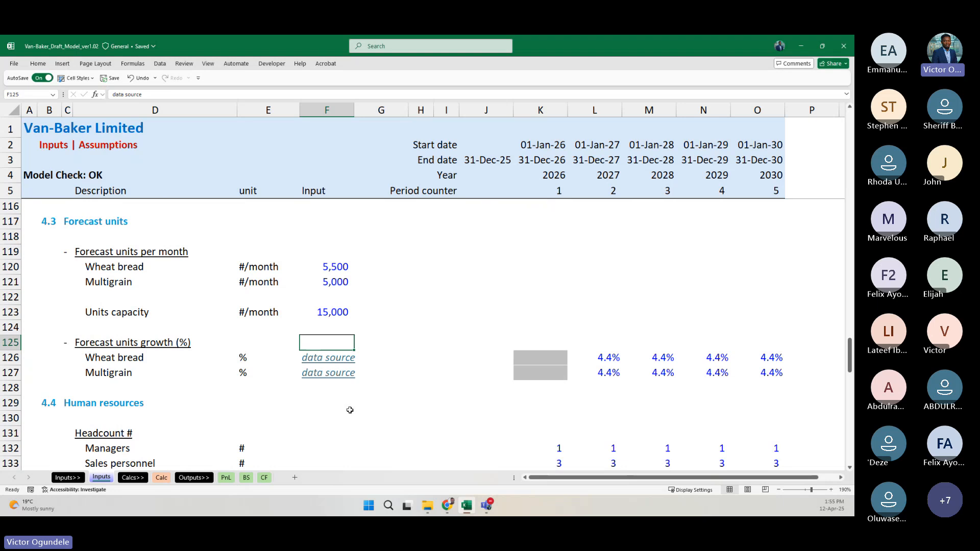
# Step: On the Calc sheet, copy the Quantity growth heading from D38 to D42 and retitle the copy Capacity
pyautogui.hotkey('ctrl', 'pagedown')
pyautogui.hotkey('ctrl', 'pagedown')
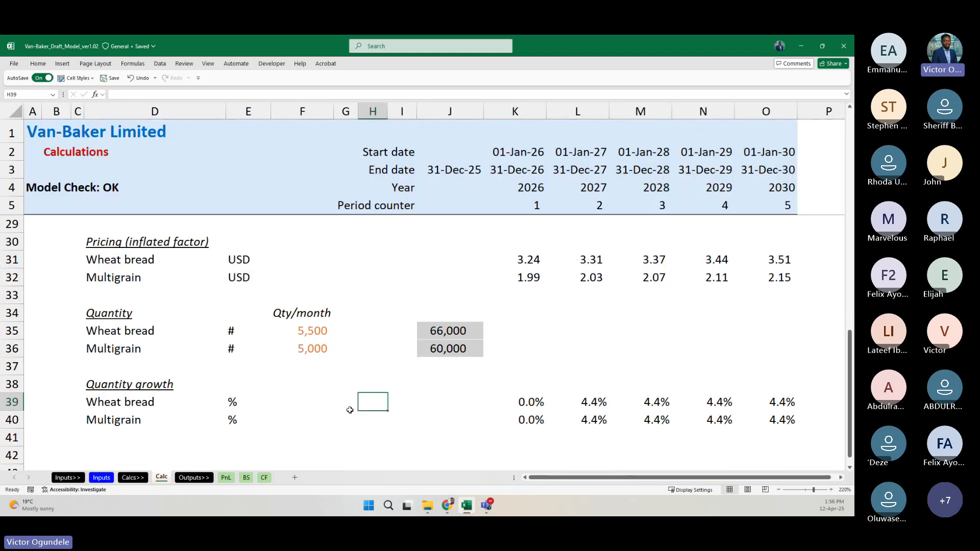
pyautogui.press('Down')
pyautogui.press('Down')
pyautogui.press('Down')
pyautogui.press('Left')
pyautogui.press('Left')
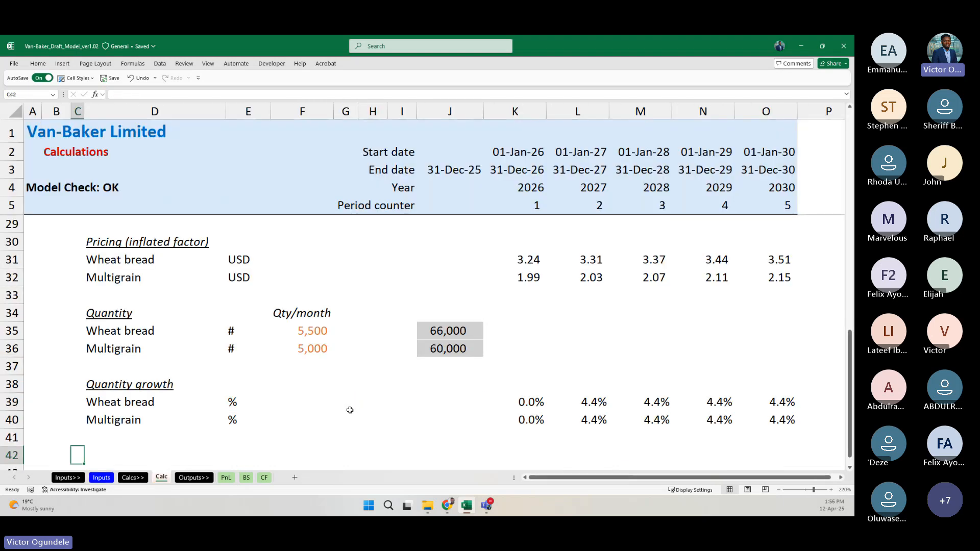
pyautogui.press('Right')
pyautogui.press('Up')
pyautogui.press('Up')
pyautogui.press('Up')
pyautogui.press('Up')
pyautogui.hotkey('ctrl', 'c')
pyautogui.press('Down')
pyautogui.press('Down')
pyautogui.press('Down')
pyautogui.press('Down')
pyautogui.hotkey('ctrl', 'v')
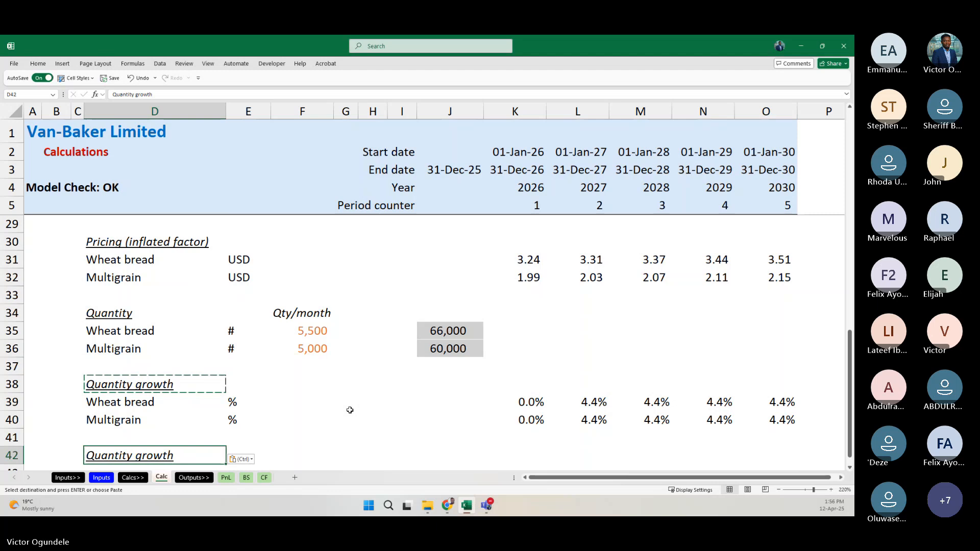
pyautogui.write('Ca')
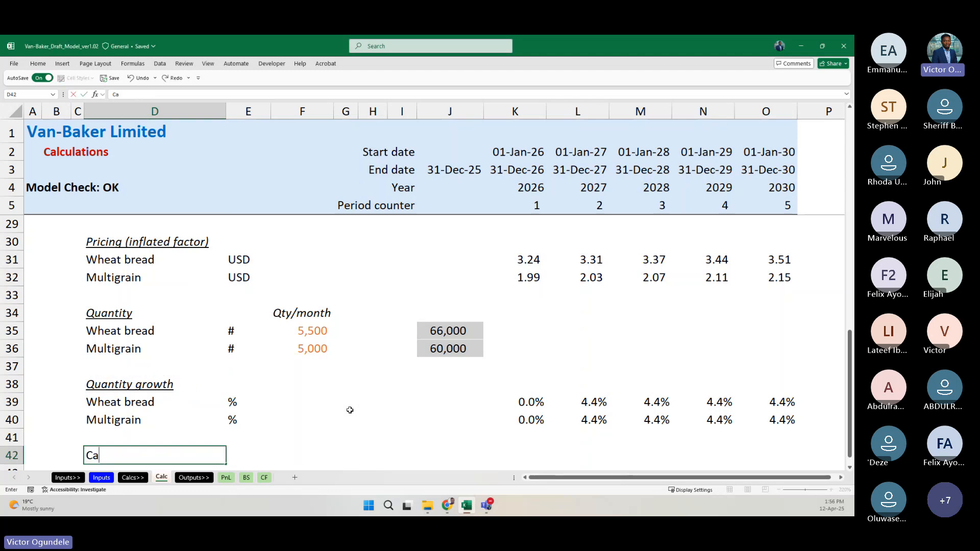
pyautogui.write('pacity')
pyautogui.press('Return')
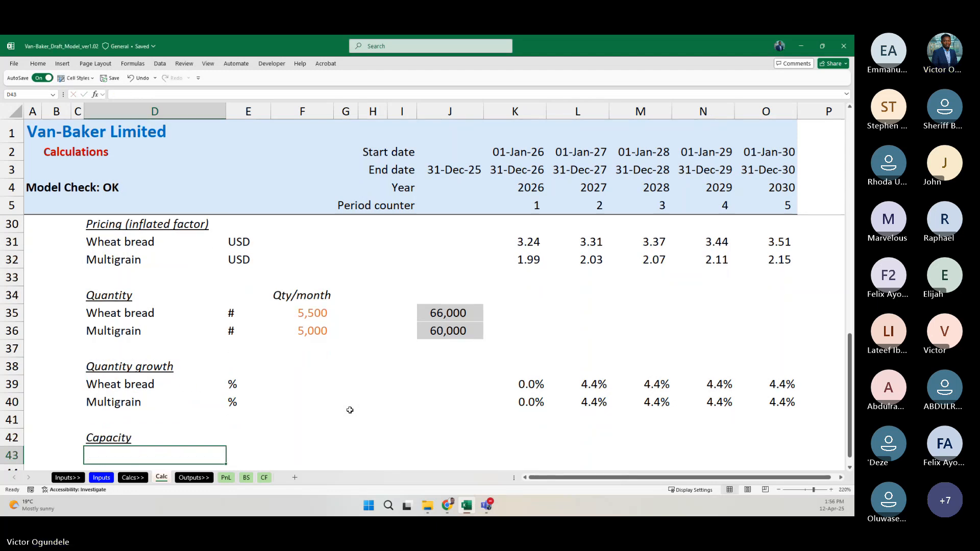
# Step: Link the label in D43 to the Units capacity label in D123 of the Inputs sheet
pyautogui.write('=')
pyautogui.hotkey('ctrl', 'pageup')
pyautogui.hotkey('ctrl', 'pageup')
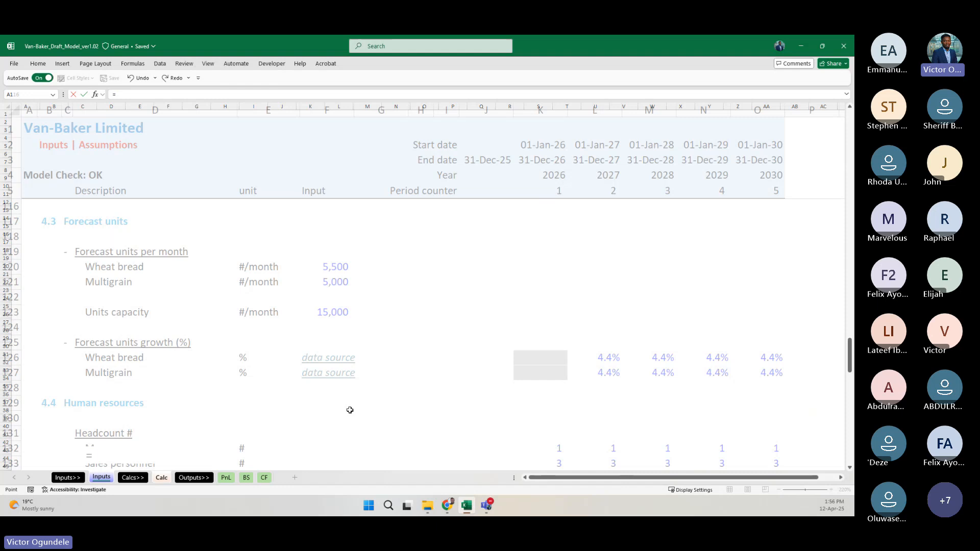
pyautogui.scroll(-1, 121, 411)
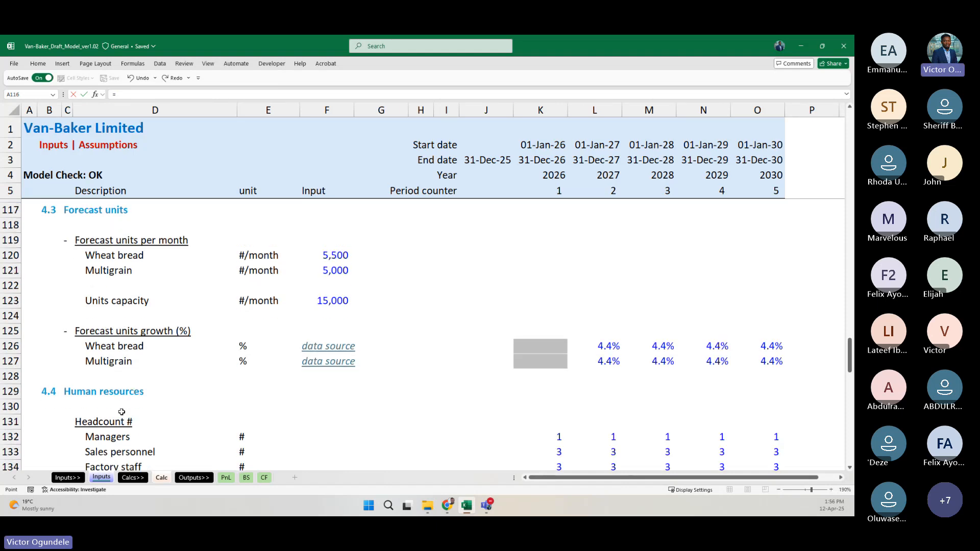
pyautogui.click(102, 301)
pyautogui.press('Return')
# Step: Copy the link in D43 to F43 to pull in the monthly capacity, and apply the orange formatting of F36 to it
pyautogui.press('Up')
pyautogui.hotkey('ctrl', 'c')
pyautogui.press('Right')
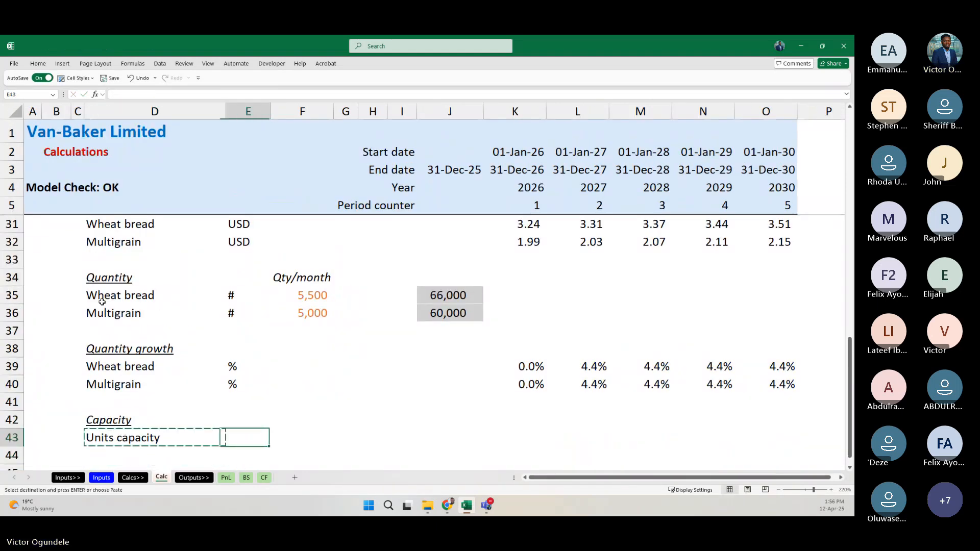
pyautogui.press('Right')
pyautogui.hotkey('ctrl', 'v')
pyautogui.hotkey('ctrl', 'Up')
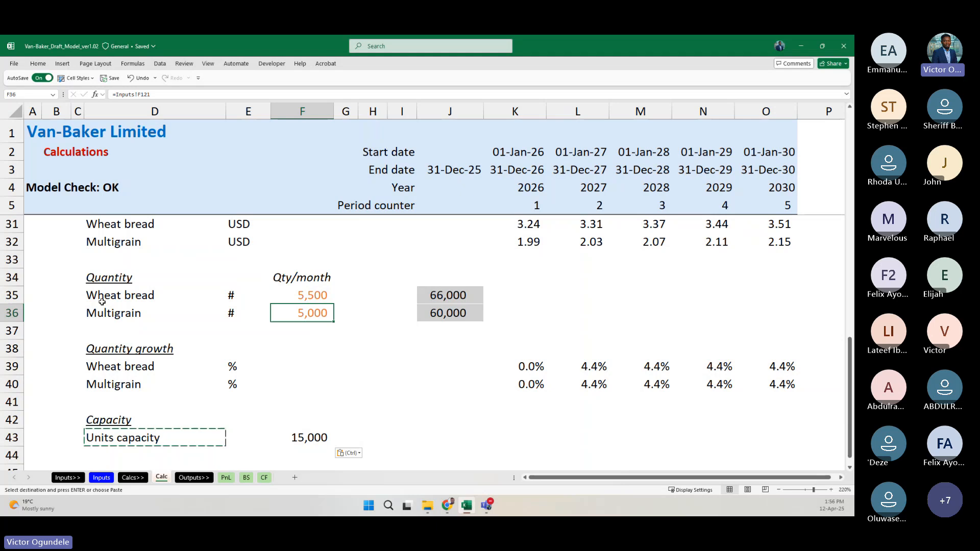
pyautogui.hotkey('alt', 'h')
pyautogui.press('Escape')
pyautogui.hotkey('ctrl', 'Down')
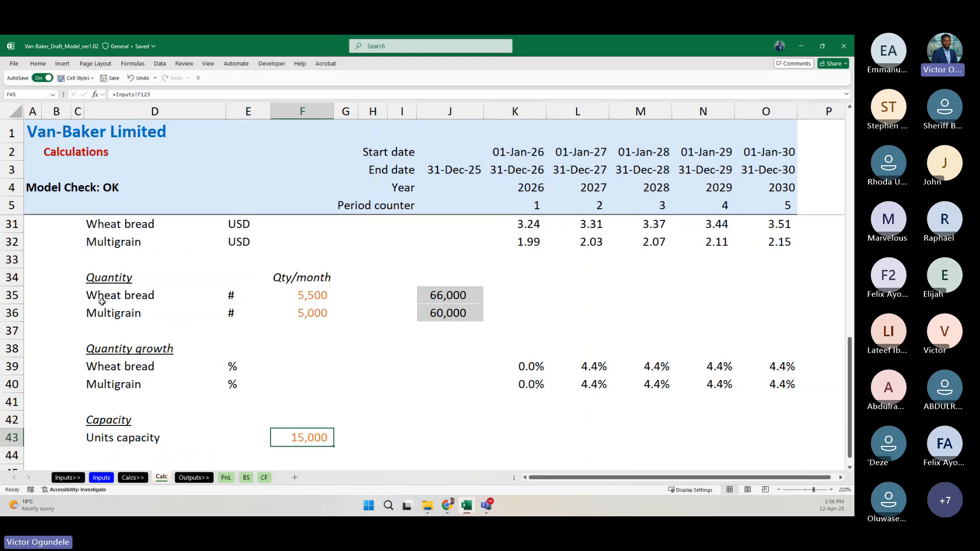
# Step: Copy the # unit from Multigrain's quantity row in E36 to the Units capacity row in E43
pyautogui.press('Left')
pyautogui.press('Left')
pyautogui.press('Right')
pyautogui.press('Up')
pyautogui.press('Up')
pyautogui.press('Up')
pyautogui.press('Up')
pyautogui.press('Up')
pyautogui.press('Up')
pyautogui.press('Up')
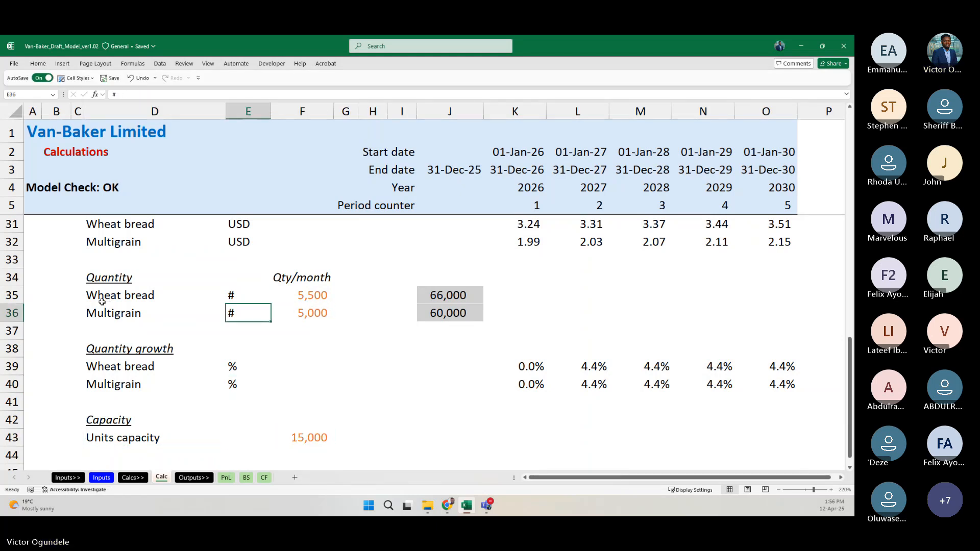
pyautogui.hotkey('ctrl', 'c')
pyautogui.press('Down')
pyautogui.press('Down')
pyautogui.press('Down')
pyautogui.press('Down')
pyautogui.press('Down')
pyautogui.press('Down')
pyautogui.press('Down')
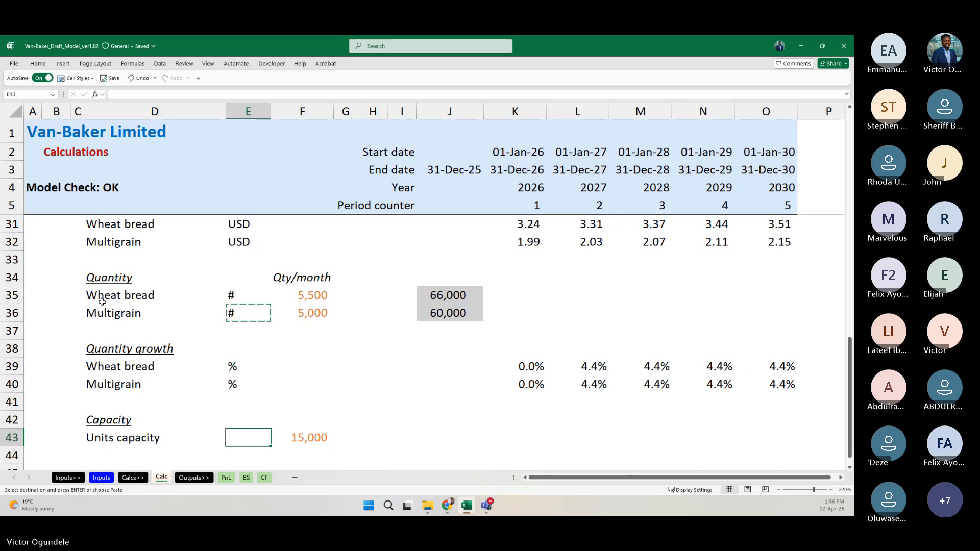
pyautogui.hotkey('ctrl', 'v')
pyautogui.scroll(-2, 102, 301)
pyautogui.press('Escape')
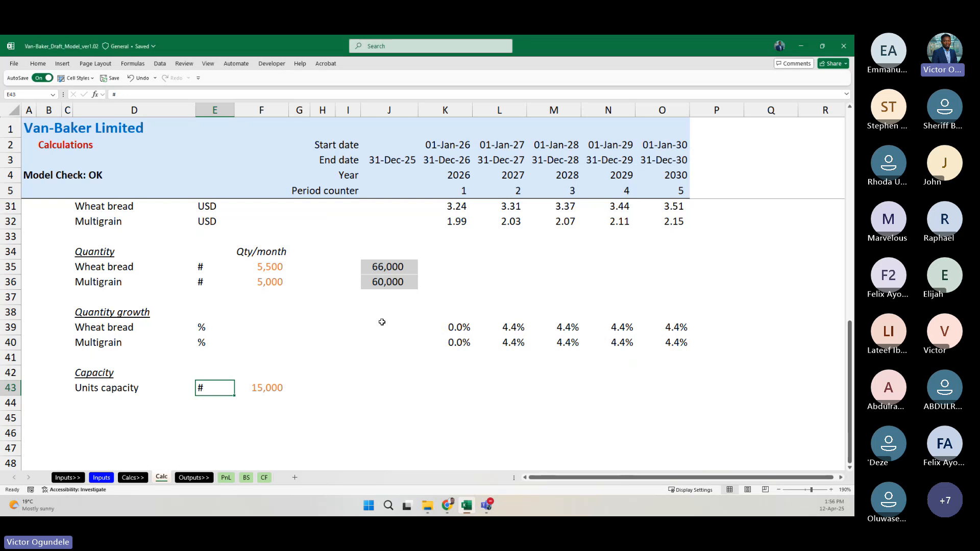
# Step: Replace the annual formulas in J35:J36 with direct links to the monthly quantities, using =F35 for Wheat bread
pyautogui.moveTo(388, 267); pyautogui.dragTo(389, 284)
pyautogui.write('=')
pyautogui.press('Left')
pyautogui.press('Left')
pyautogui.press('Left')
pyautogui.press('Left')
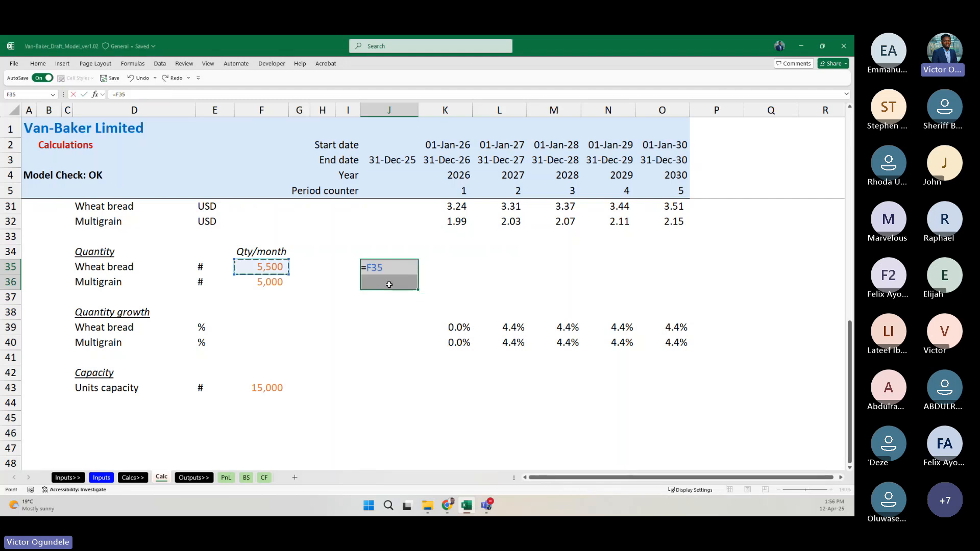
pyautogui.hotkey('ctrl', 'Return')
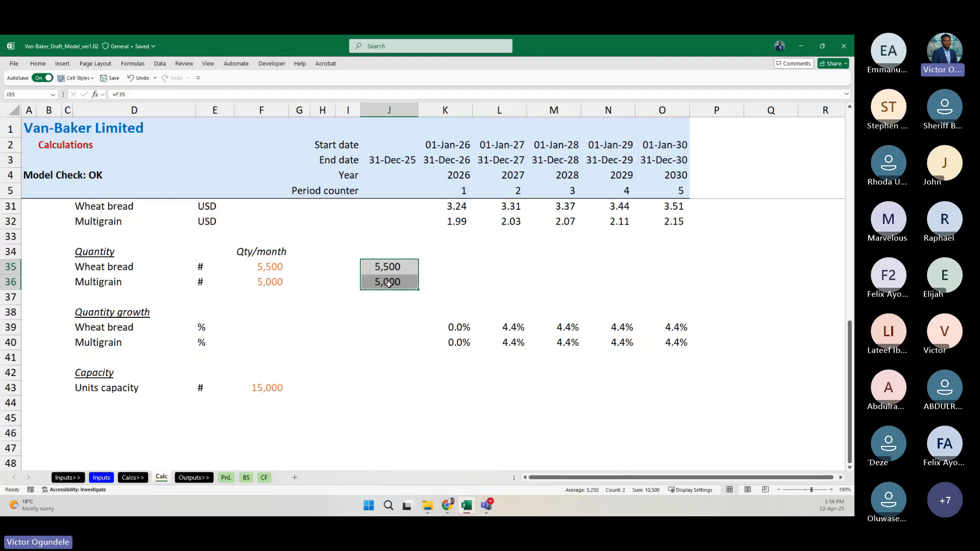
pyautogui.press('Return')
pyautogui.press('Return')
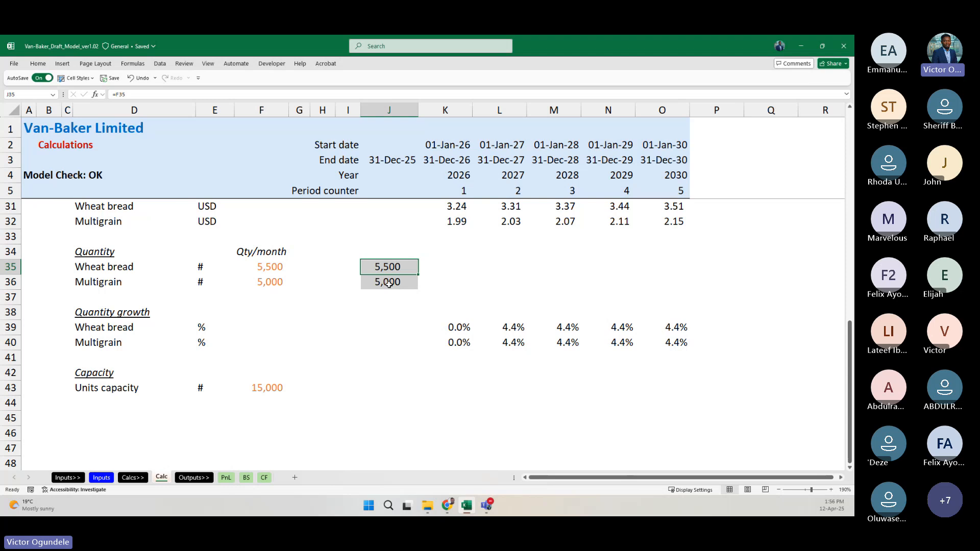
# Step: Change the monthly quantity header in F34 to Avg Qty/month in italics
pyautogui.press('Up')
pyautogui.press('Left')
pyautogui.press('Left')
pyautogui.press('Left')
pyautogui.press('Left')
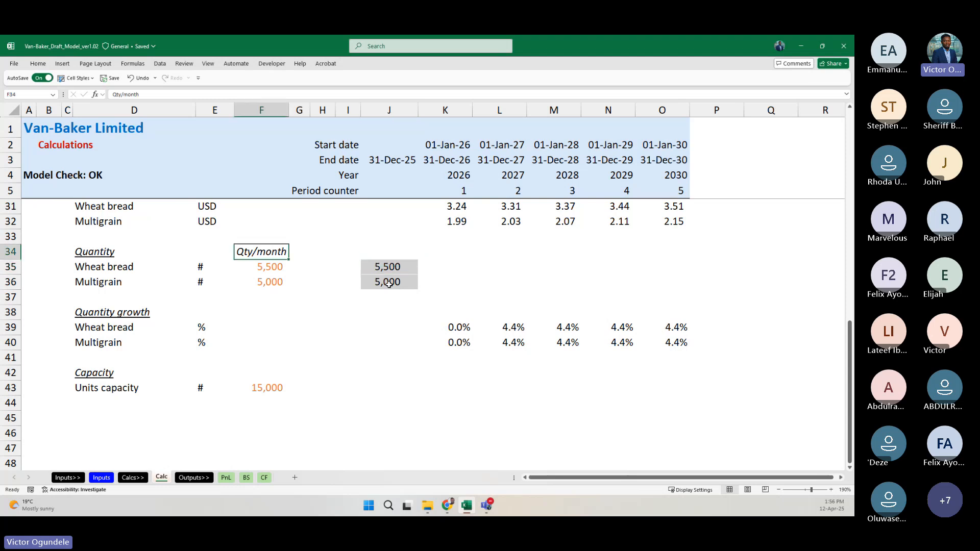
pyautogui.press('F2')
pyautogui.press('Home')
pyautogui.write('Avg')
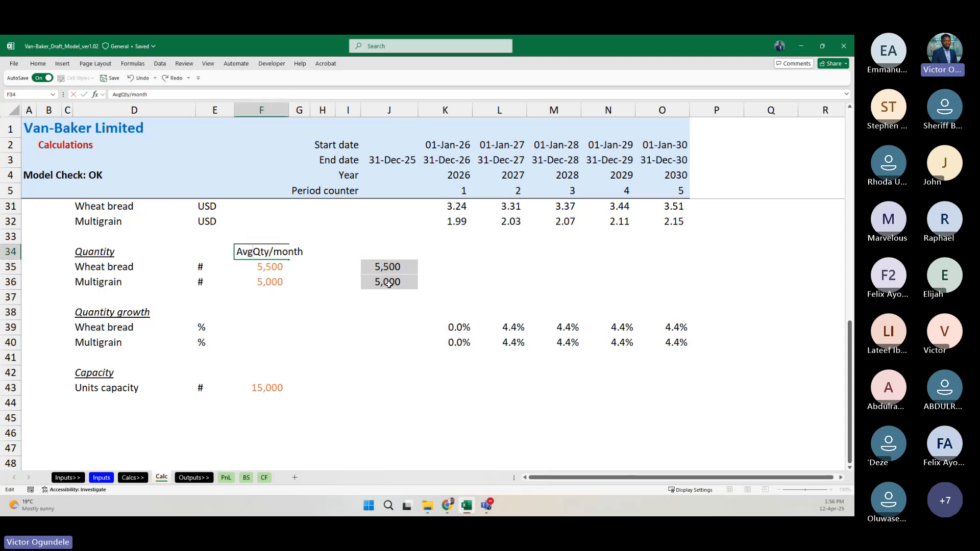
pyautogui.hotkey('ctrl', 'Return')
pyautogui.hotkey('ctrl', 'i')
# Step: Calculate Wheat bread's 2026 quantity in K35 from the base quantity and quantity growth, with =J35*(1+K39)
pyautogui.press('Right')
pyautogui.press('Right')
pyautogui.press('Right')
pyautogui.press('Right')
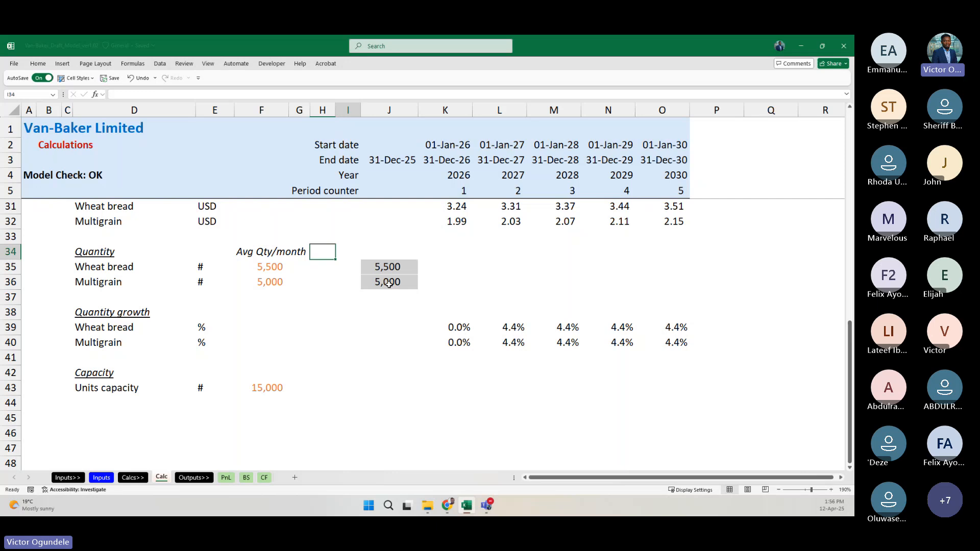
pyautogui.press('Down')
pyautogui.press('Down')
pyautogui.press('Right')
pyautogui.press('Left')
pyautogui.press('Up')
pyautogui.press('Right')
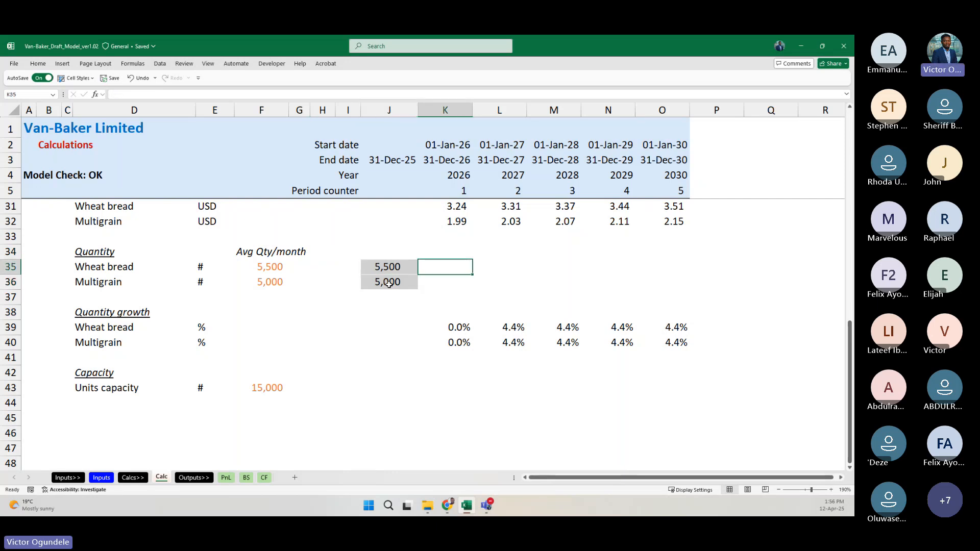
pyautogui.write('=')
pyautogui.press('Left')
pyautogui.write('*(')
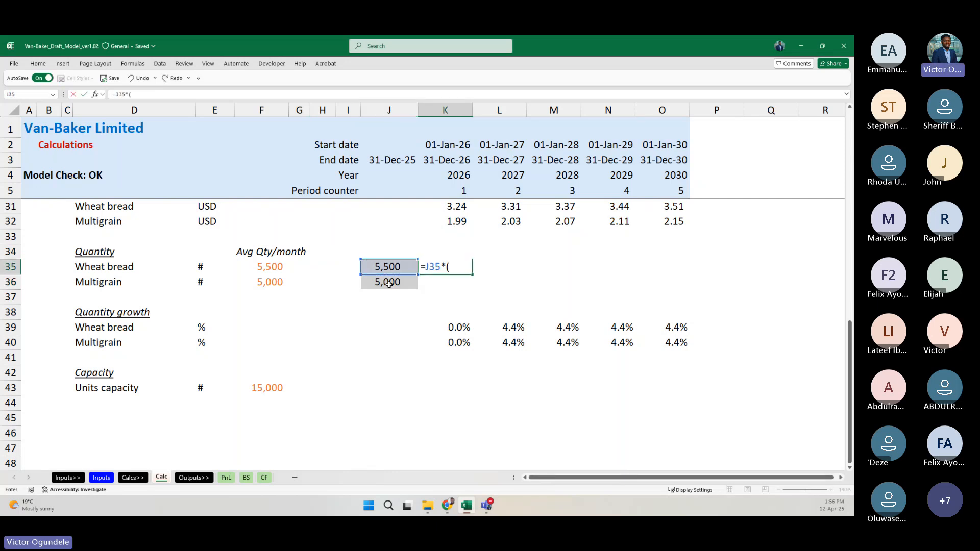
pyautogui.write('1+')
pyautogui.press('Down')
pyautogui.press('Down')
pyautogui.press('Down')
pyautogui.press('Down')
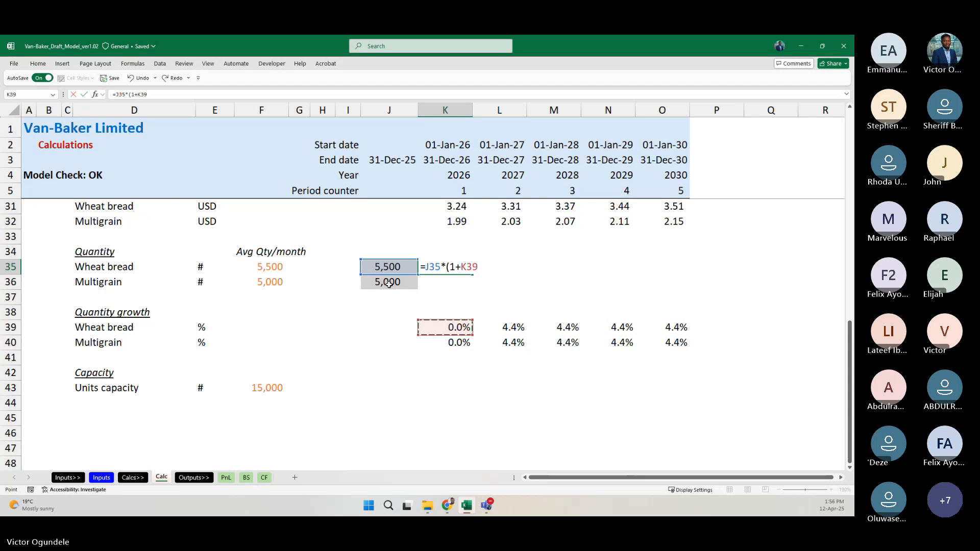
pyautogui.write(')')
pyautogui.hotkey('ctrl', 'Return')
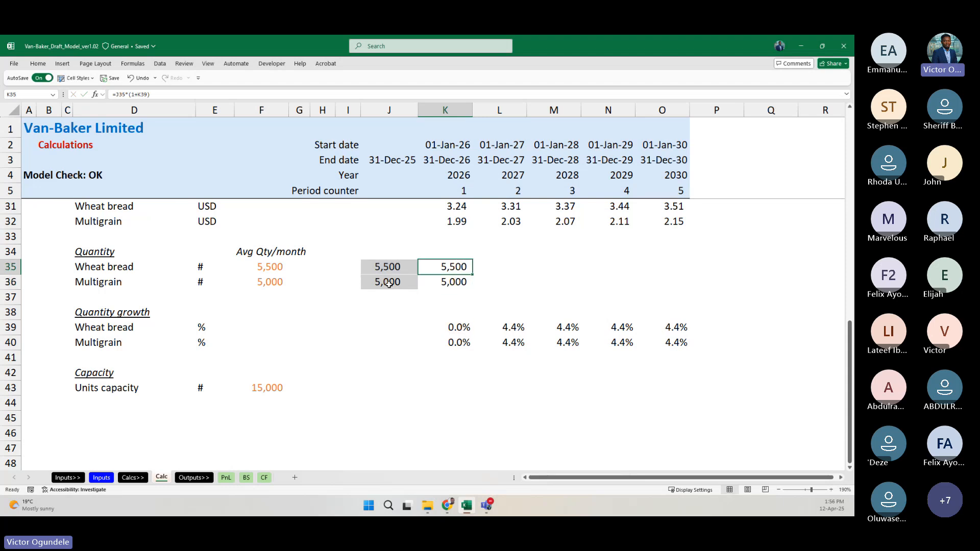
# Step: Fill the K35 quantity formula down to Multigrain and across to 2030, covering K35:O36
pyautogui.hotkey('shift', 'Down')
pyautogui.hotkey('ctrl', 'd')
pyautogui.hotkey('shift', 'Right')
pyautogui.hotkey('shift', 'Right')
pyautogui.hotkey('shift', 'Right')
pyautogui.hotkey('shift', 'Right')
pyautogui.hotkey('ctrl', 'r')
pyautogui.hotkey('shift', 'BackSpace')
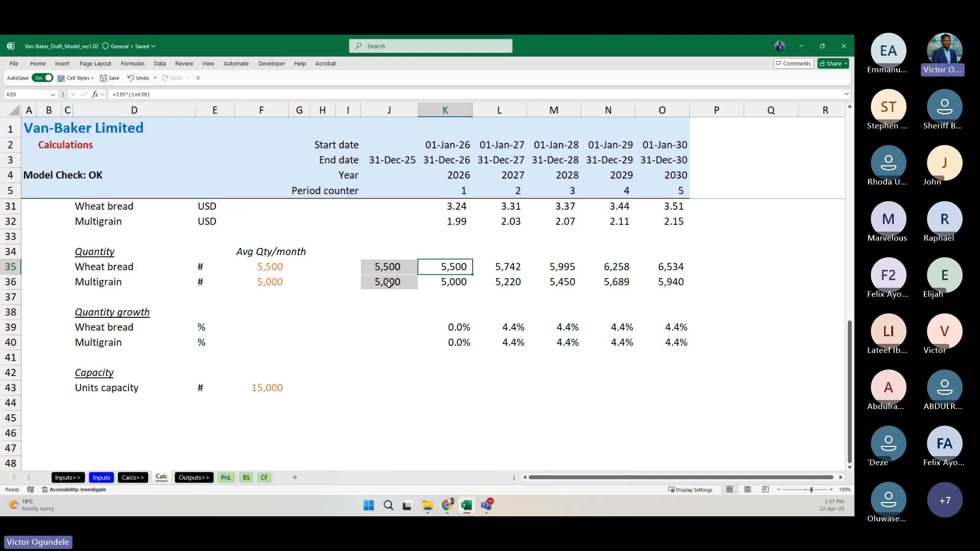
# Step: Try replacing the # units in E35:E36 with the Avg Qty/month label copied from F34
pyautogui.scroll(-1, 389, 284)
pyautogui.hotkey('ctrl', 'Left')
pyautogui.hotkey('ctrl', 'Left')
pyautogui.hotkey('ctrl', 'Left')
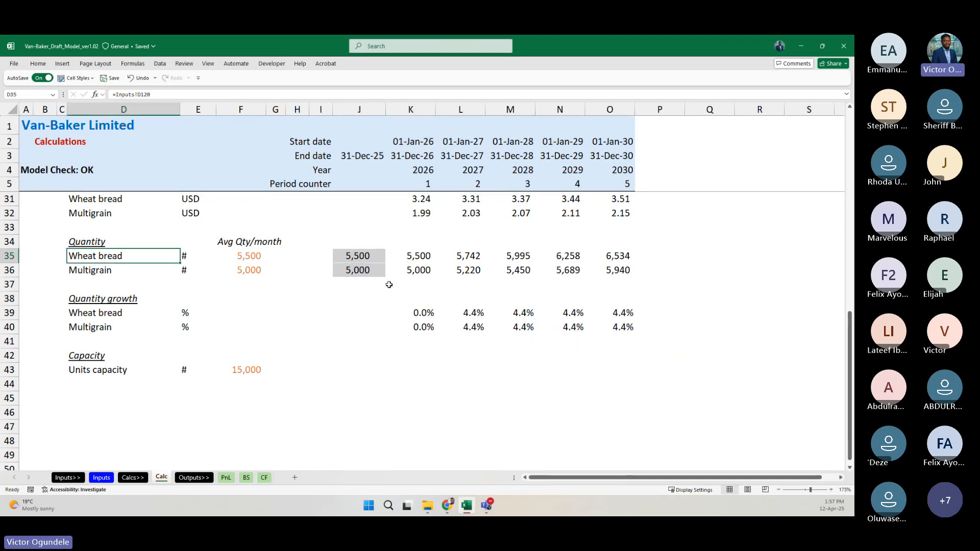
pyautogui.press('Right')
pyautogui.press('F2')
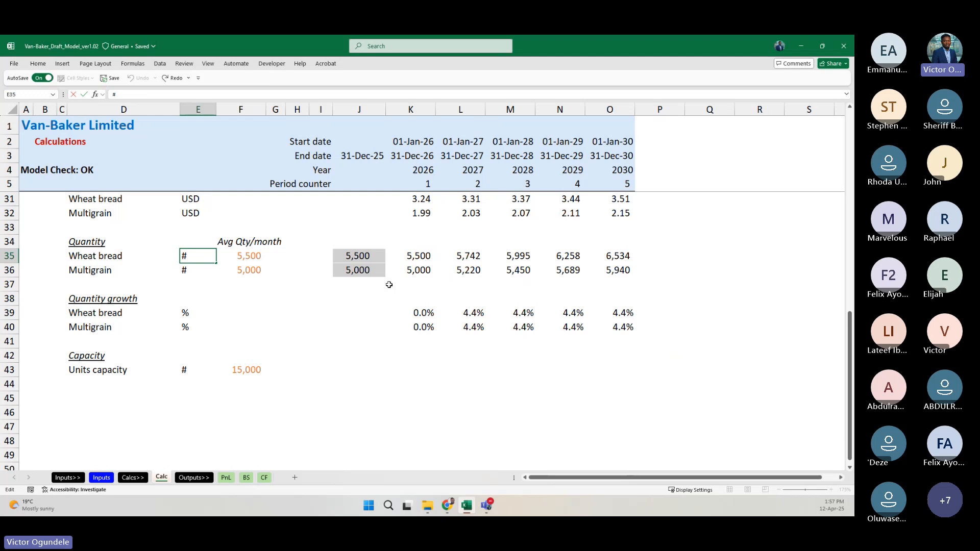
pyautogui.press('Escape')
pyautogui.press('Up')
pyautogui.press('Right')
pyautogui.hotkey('ctrl', 'c')
pyautogui.press('Left')
pyautogui.press('Down')
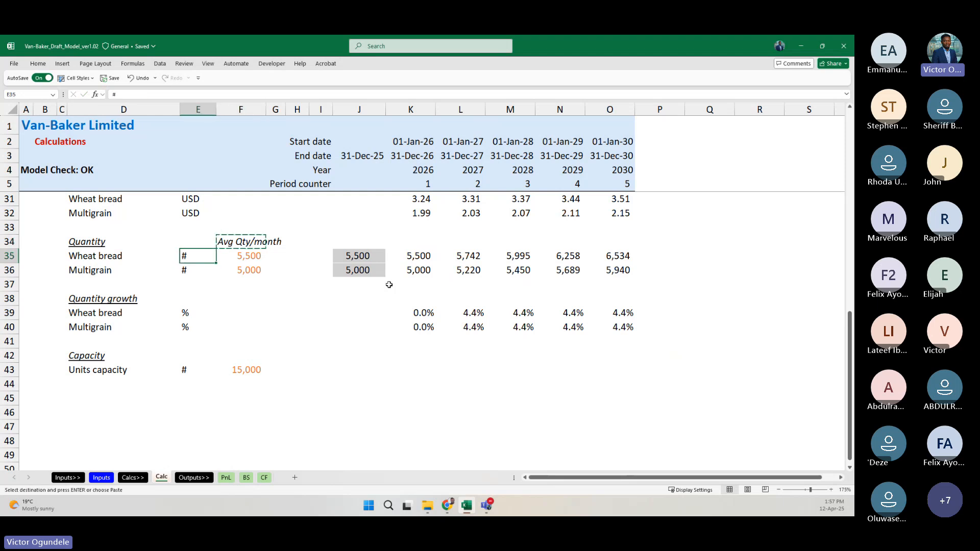
pyautogui.hotkey('shift', 'Down')
pyautogui.hotkey('ctrl', 'v')
pyautogui.press('Down')
pyautogui.press('Up')
pyautogui.hotkey('shift', 'Down')
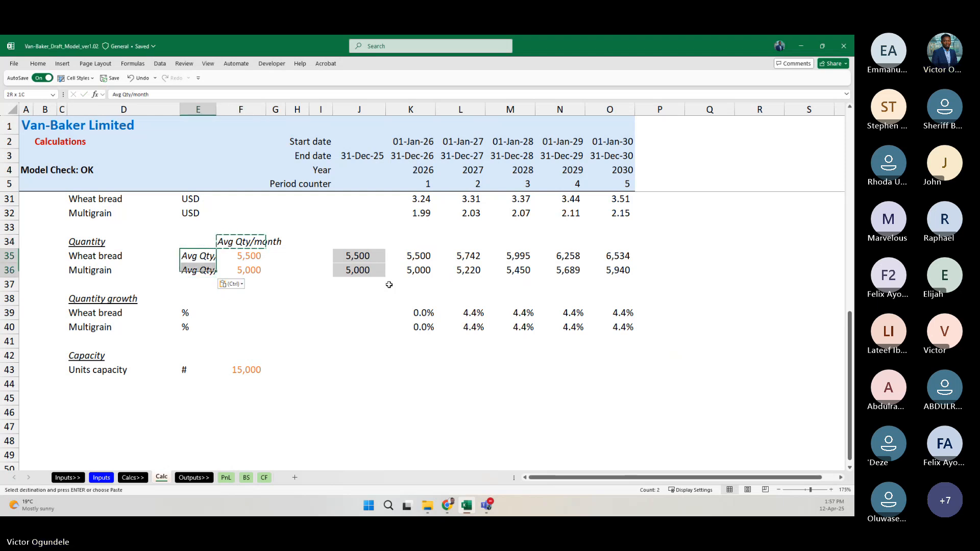
# Step: Autofit column E to the pasted unit labels and clear the Avg Qty/month header from F34
pyautogui.hotkey('alt', 'h')
pyautogui.press('o')
pyautogui.press('i')
pyautogui.press('Right')
pyautogui.press('Up')
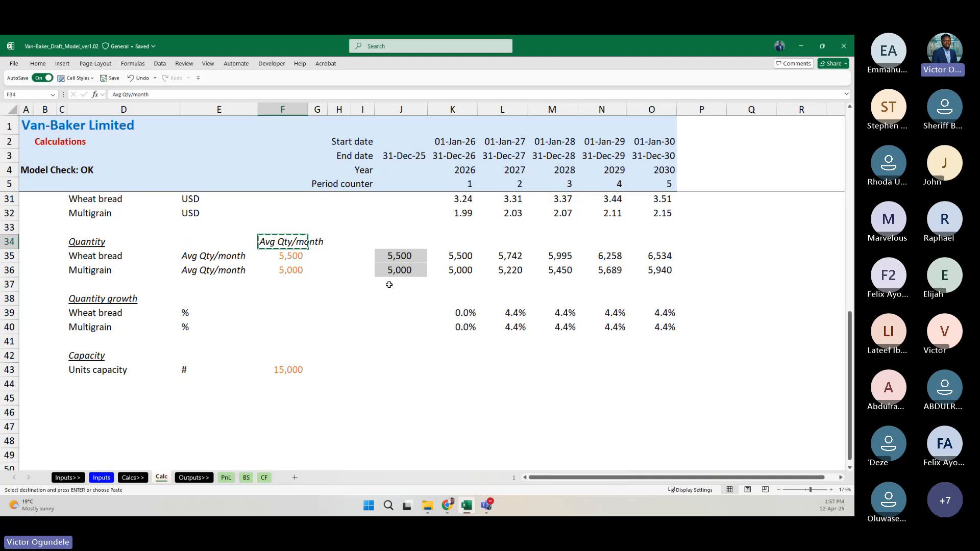
pyautogui.press('Delete')
pyautogui.press('Right')
pyautogui.press('Left')
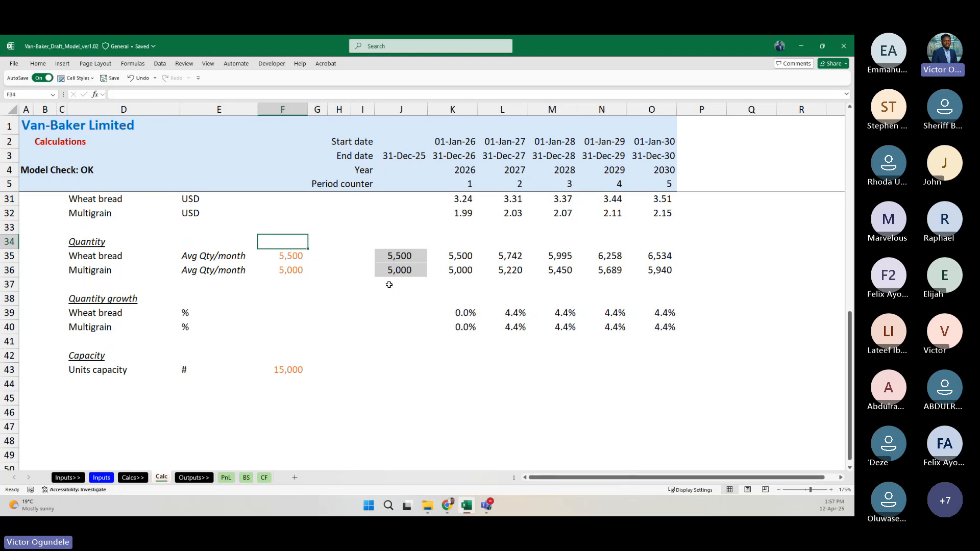
# Step: Undo the cleared F34 header, the column E autofit and the labels pasted into E35:E36
pyautogui.press('Left')
pyautogui.hotkey('ctrl', 'z')
pyautogui.hotkey('ctrl', 'z')
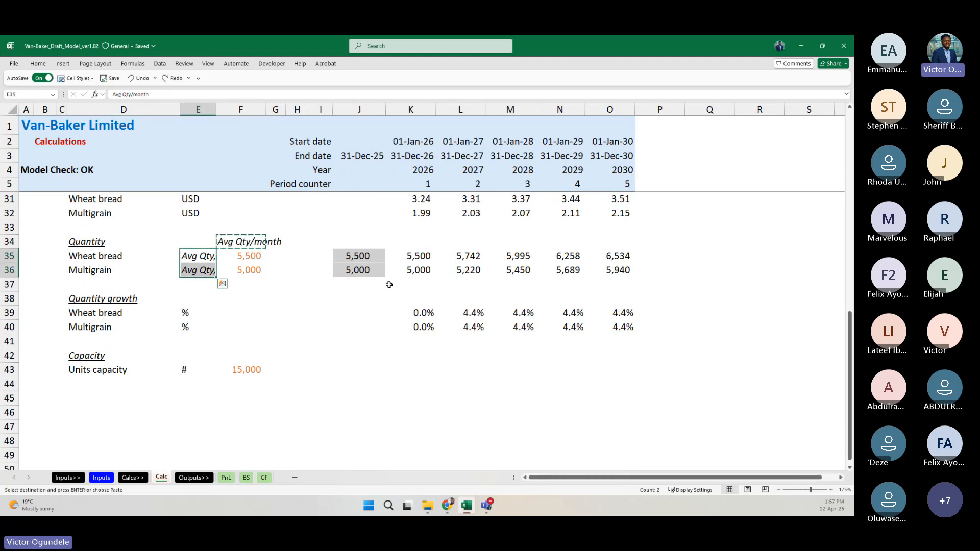
pyautogui.hotkey('ctrl', 'z')
# Step: Retitle the Quantity heading in D34 as Average Quantity per month and clear the Avg Qty/month header from F34
pyautogui.press('Left')
pyautogui.press('Up')
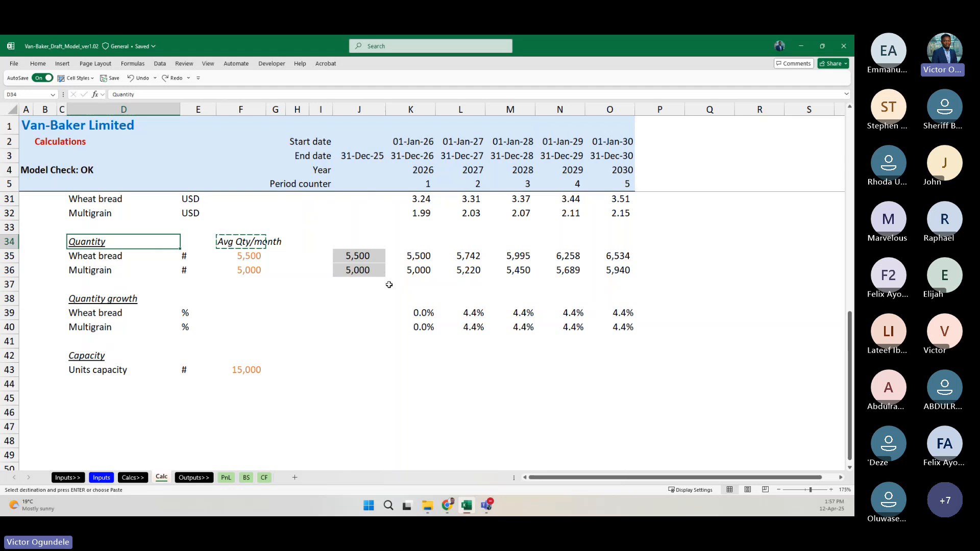
pyautogui.press('F2')
pyautogui.press('Home')
pyautogui.write('Ave')
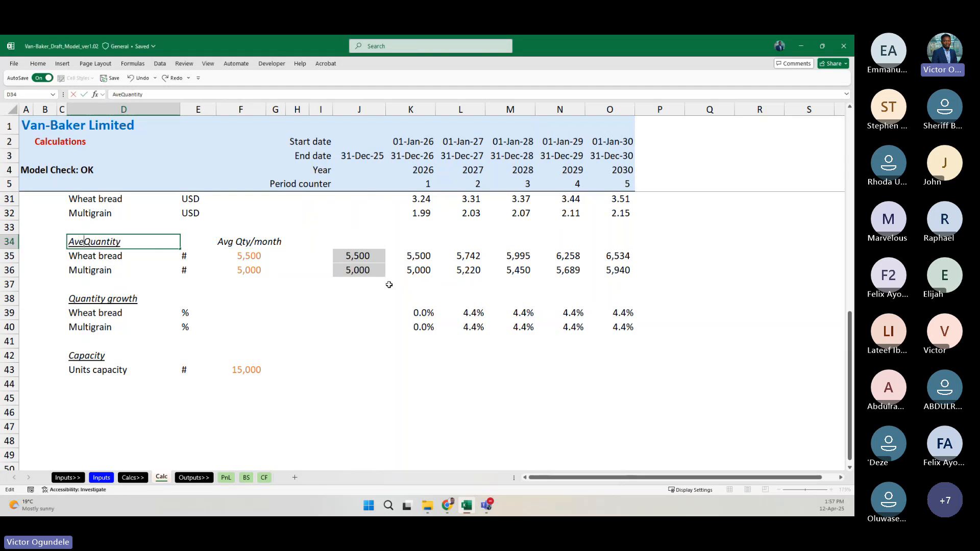
pyautogui.write('rage Quantity')
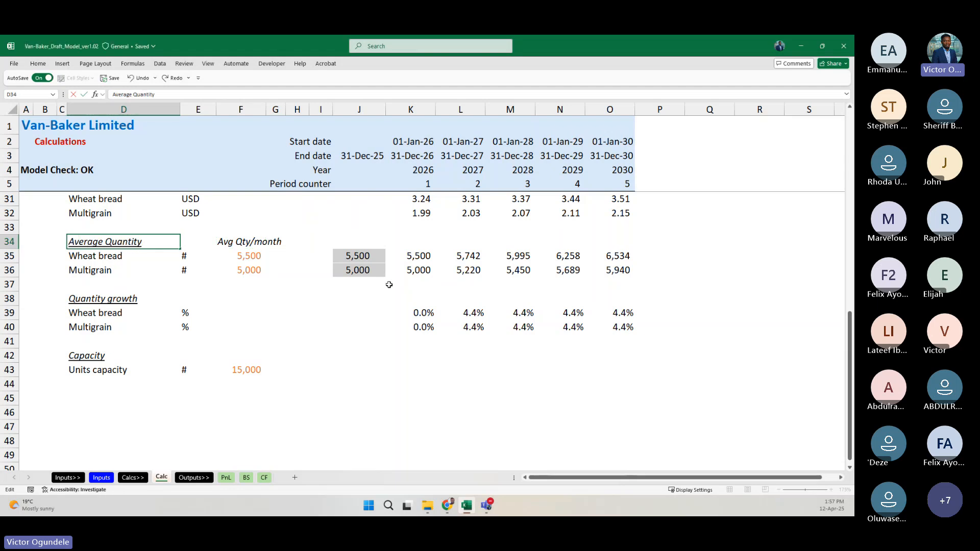
pyautogui.write(' per month')
pyautogui.hotkey('ctrl', 'Return')
pyautogui.press('Right')
pyautogui.press('Right')
pyautogui.press('Right')
pyautogui.press('Down')
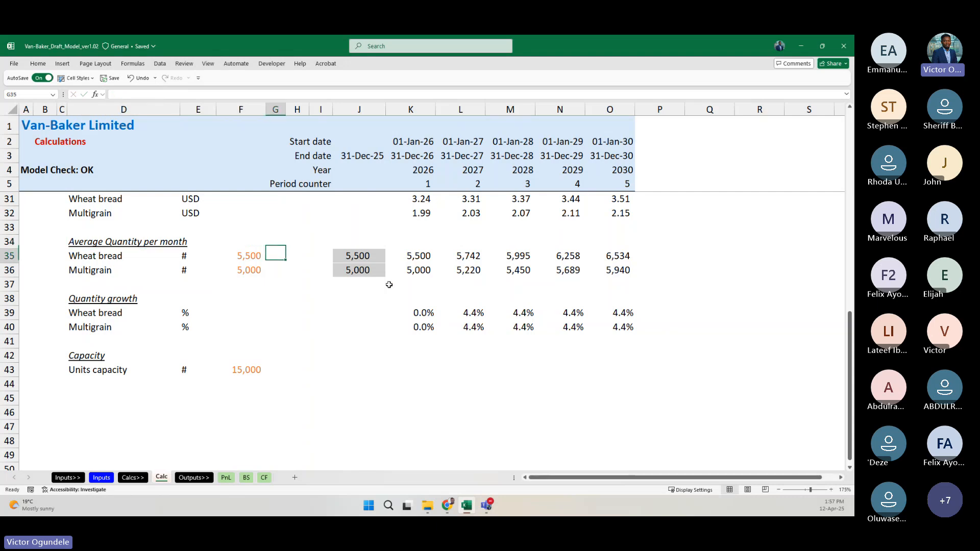
pyautogui.scroll(-1, 389, 285)
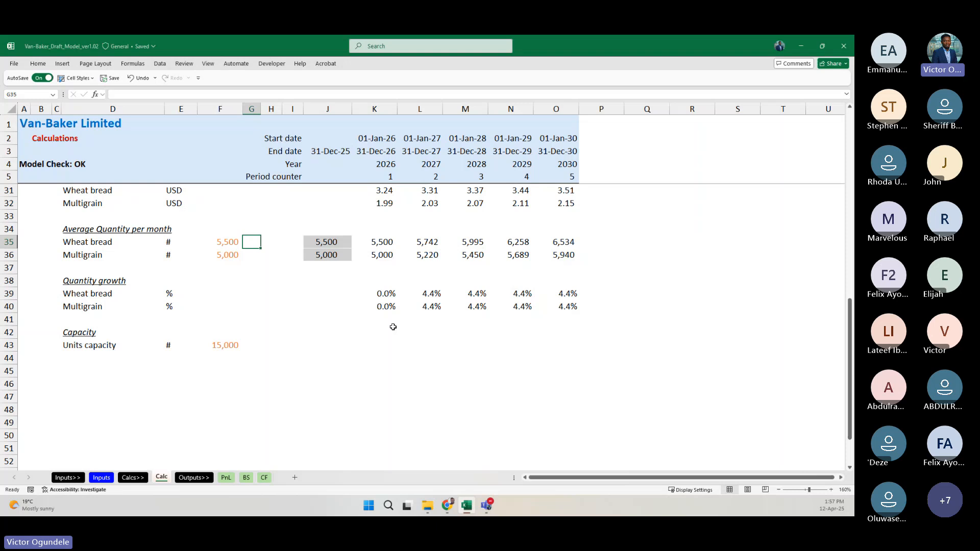
pyautogui.click(376, 240)
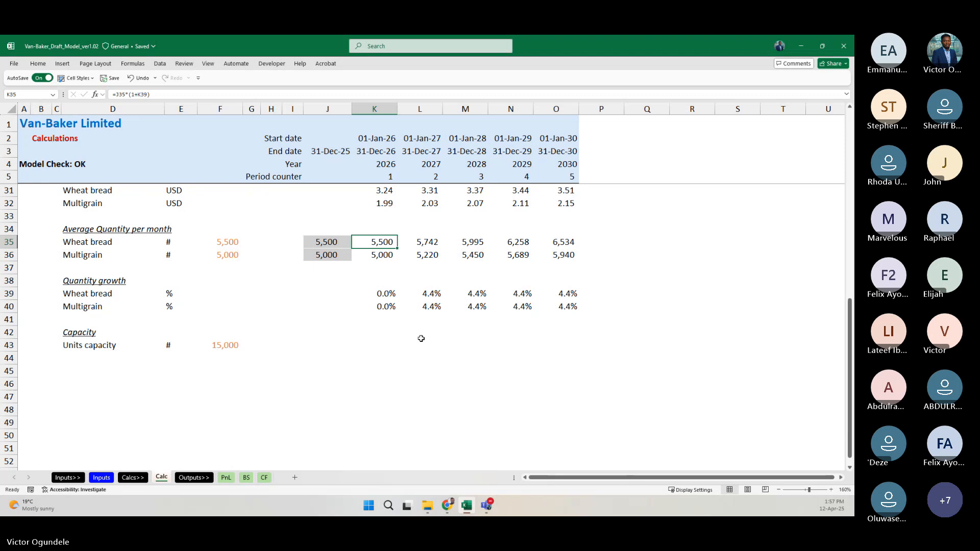
pyautogui.press('Right')
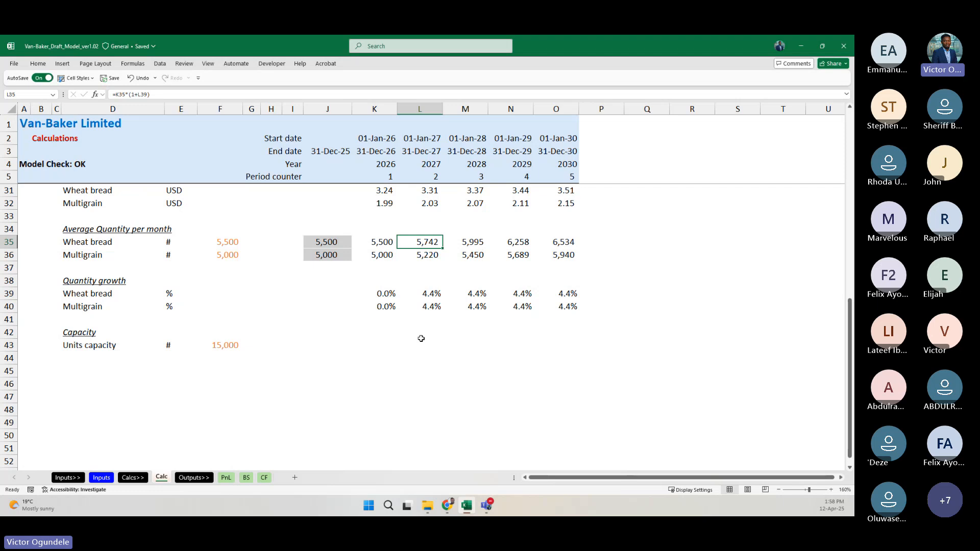
# Step: Link the 2026 units capacity in K43 to F43 with a column-locked reference, =$F43
pyautogui.keyDown('ctrl'); pyautogui.scroll(3, 421, 338); pyautogui.keyUp('ctrl')
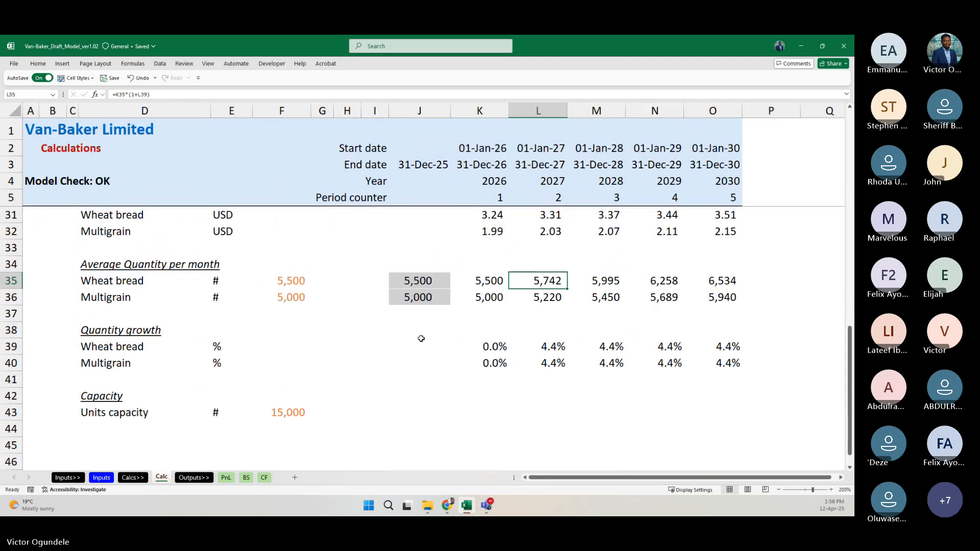
pyautogui.click(479, 412)
pyautogui.write('=')
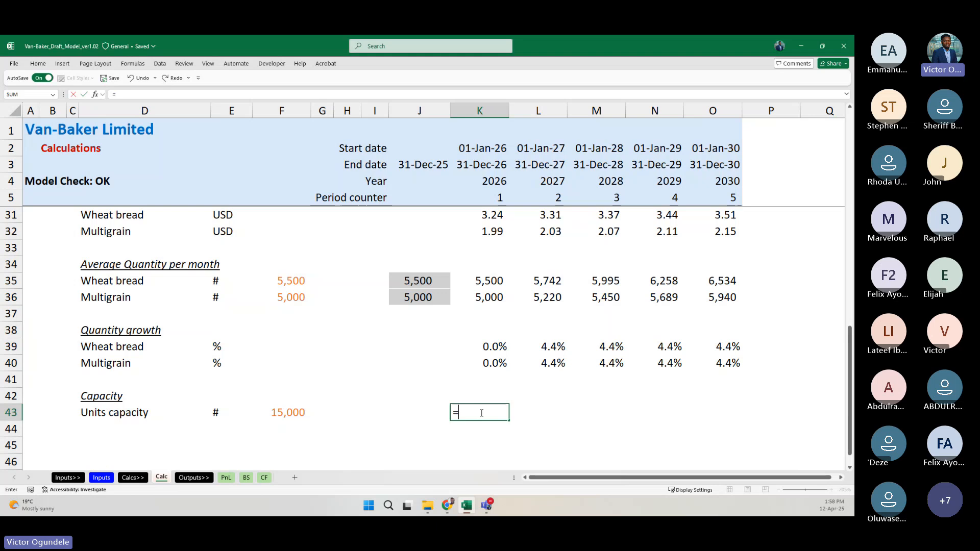
pyautogui.press('Left')
pyautogui.press('Left')
pyautogui.press('Left')
pyautogui.press('Left')
pyautogui.press('Left')
pyautogui.press('F4')
pyautogui.press('F4')
pyautogui.press('F4')
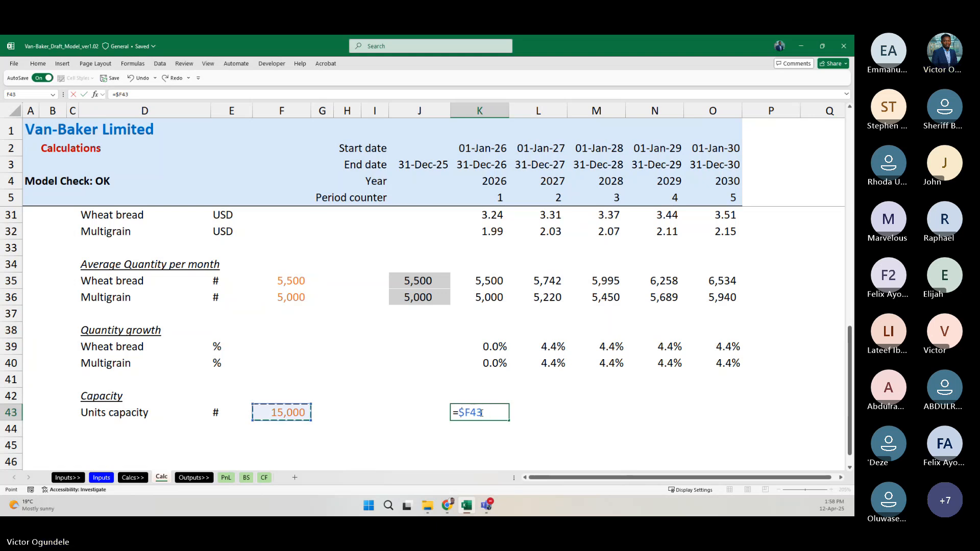
pyautogui.hotkey('ctrl', 'Return')
# Step: Fill the units capacity formula from K43 across to O43 for 2027 to 2030
pyautogui.hotkey('shift', 'Right')
pyautogui.hotkey('shift', 'Right')
pyautogui.hotkey('shift', 'Right')
pyautogui.hotkey('shift', 'Right')
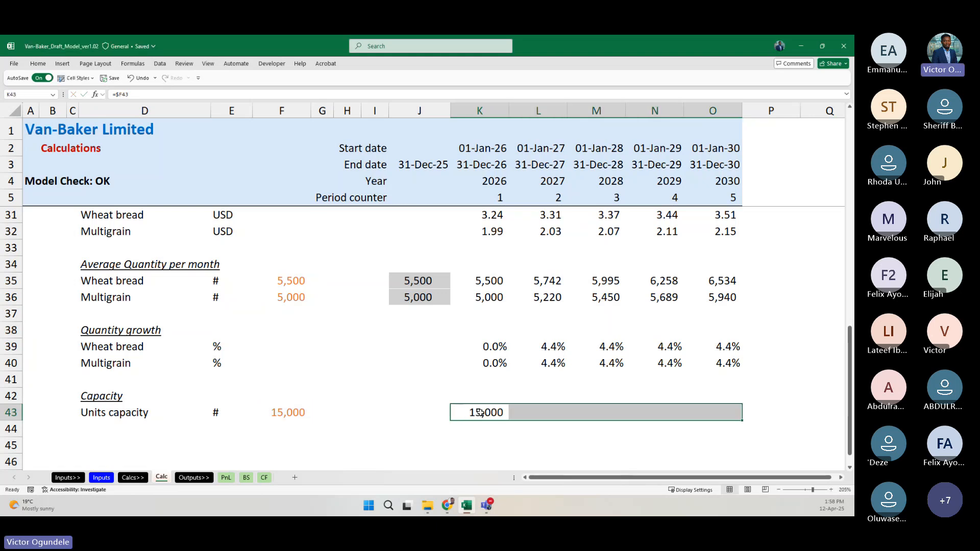
pyautogui.hotkey('ctrl', 'r')
pyautogui.scroll(-2, 480, 412)
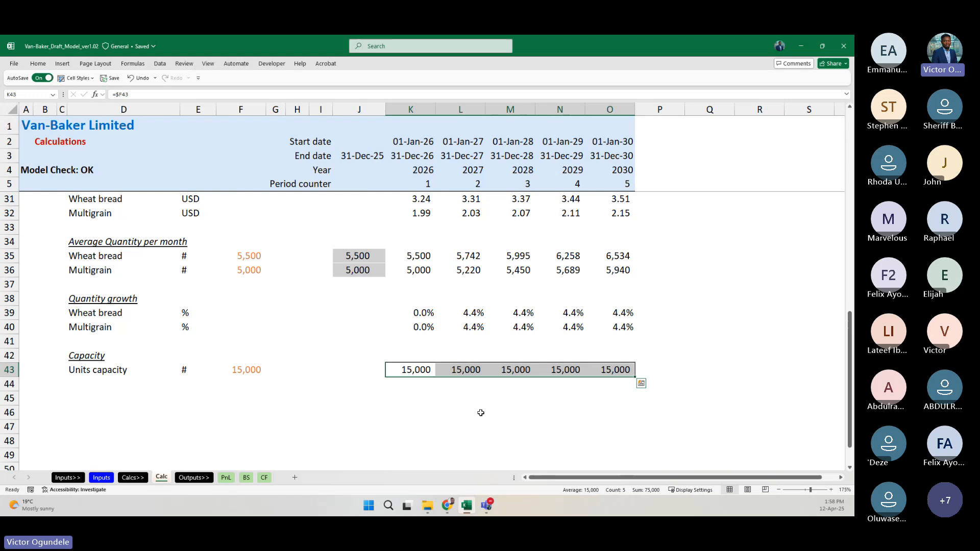
# Step: Examine the Units capacity row in the Forecast units section of the Inputs sheet, then return to Calc
pyautogui.hotkey('ctrl', 'pageup')
pyautogui.hotkey('ctrl', 'pageup')
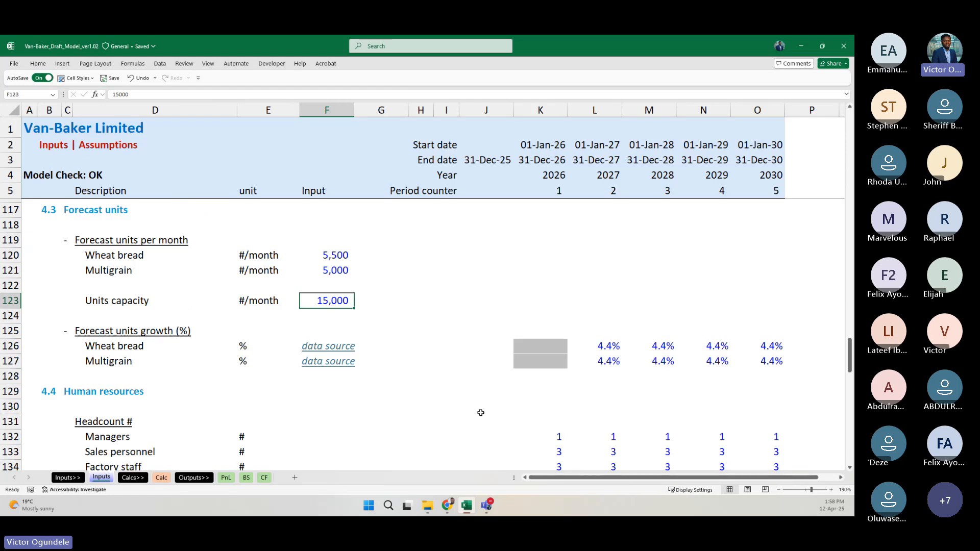
pyautogui.press('Right')
pyautogui.press('Right')
pyautogui.press('Right')
pyautogui.press('Right')
pyautogui.press('Right')
pyautogui.press('Left')
pyautogui.press('Left')
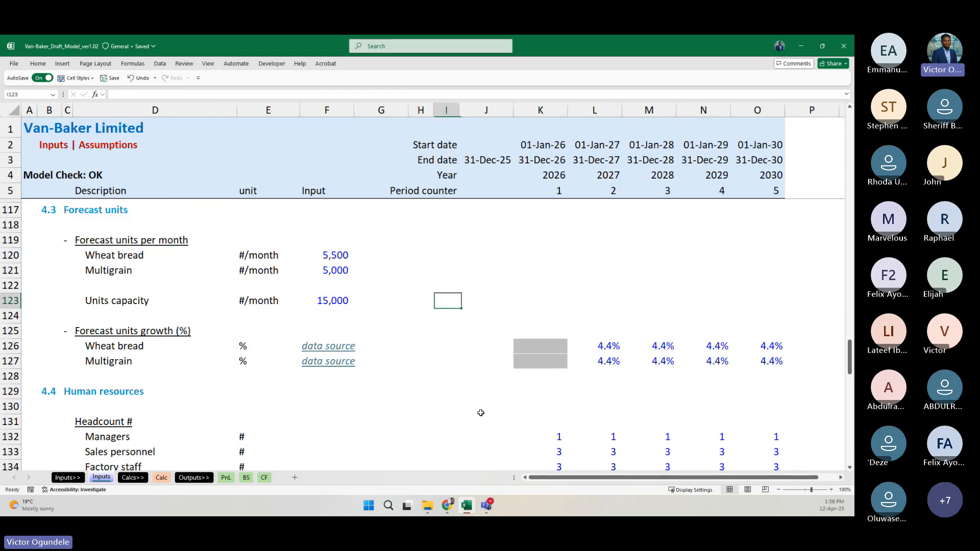
pyautogui.press('Left')
pyautogui.press('Left')
pyautogui.press('Left')
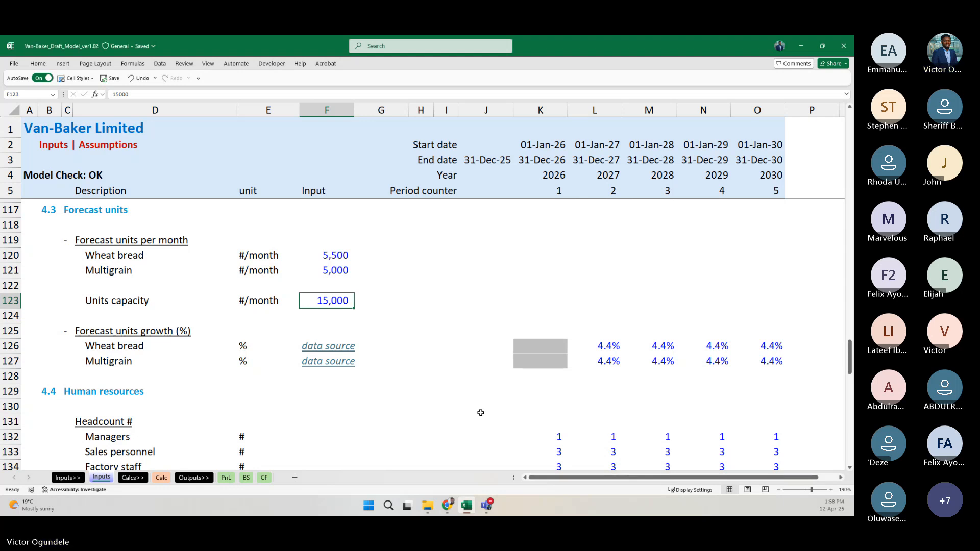
pyautogui.hotkey('ctrl', 'pagedown')
pyautogui.hotkey('ctrl', 'pagedown')
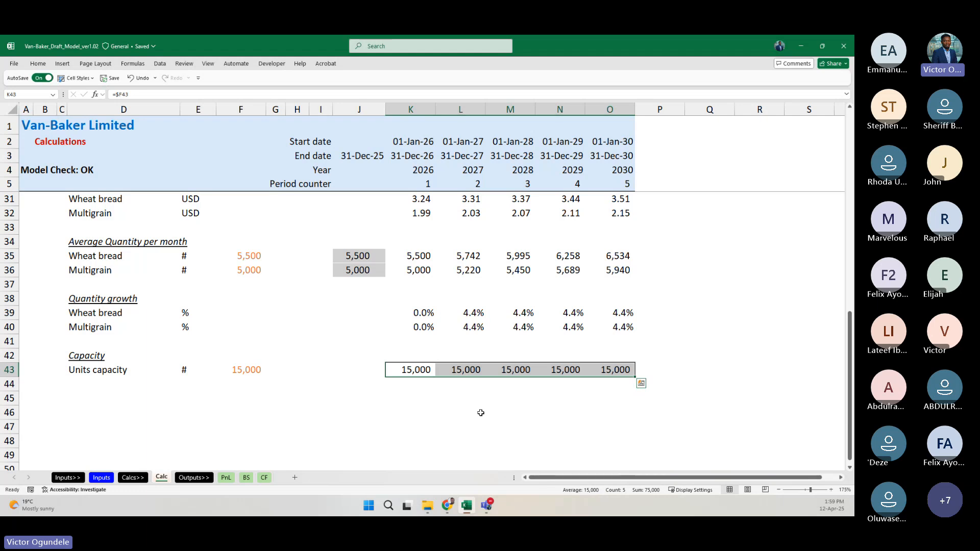
# Step: Insert a new row directly below Units capacity in the Forecast units section of the Inputs sheet
pyautogui.hotkey('ctrl', 'pageup')
pyautogui.hotkey('ctrl', 'pageup')
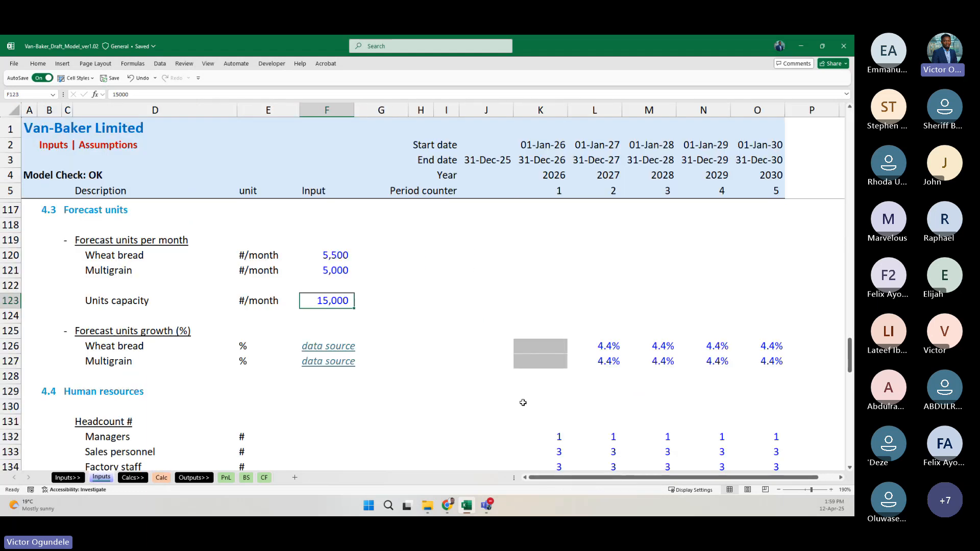
pyautogui.scroll(1, 350, 343)
pyautogui.press('Return')
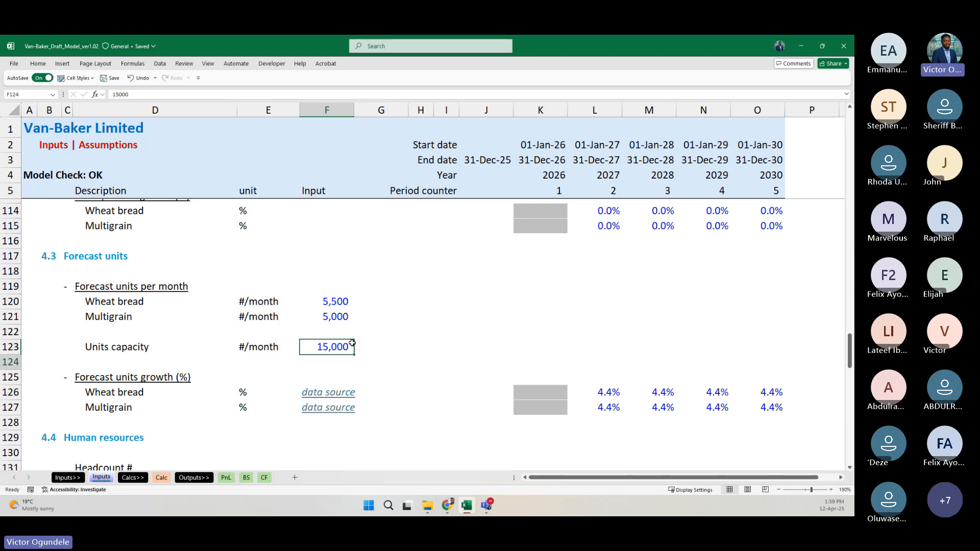
pyautogui.press('Home')
pyautogui.hotkey('shift', 'space')
pyautogui.hotkey('ctrl', 'shift', '+')
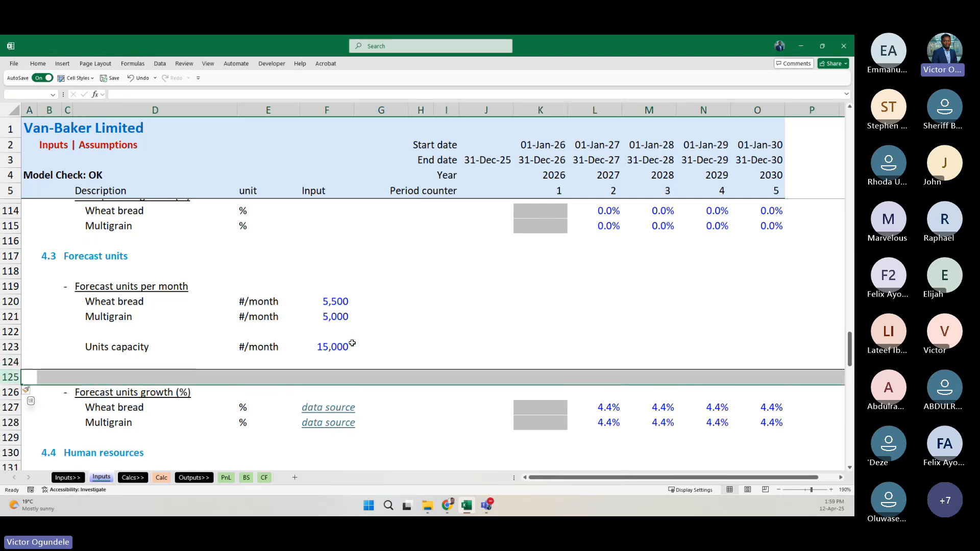
# Step: Label the new row 124 Units capacity increment and give it the unit #/month
pyautogui.press('Right')
pyautogui.press('Right')
pyautogui.press('Right')
pyautogui.hotkey('ctrl', "'")
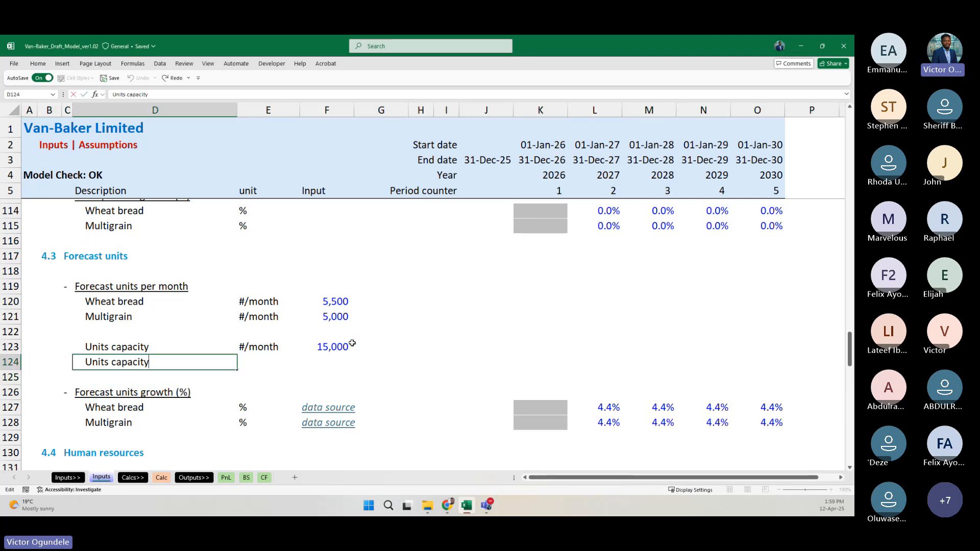
pyautogui.write('increment')
pyautogui.press('Tab')
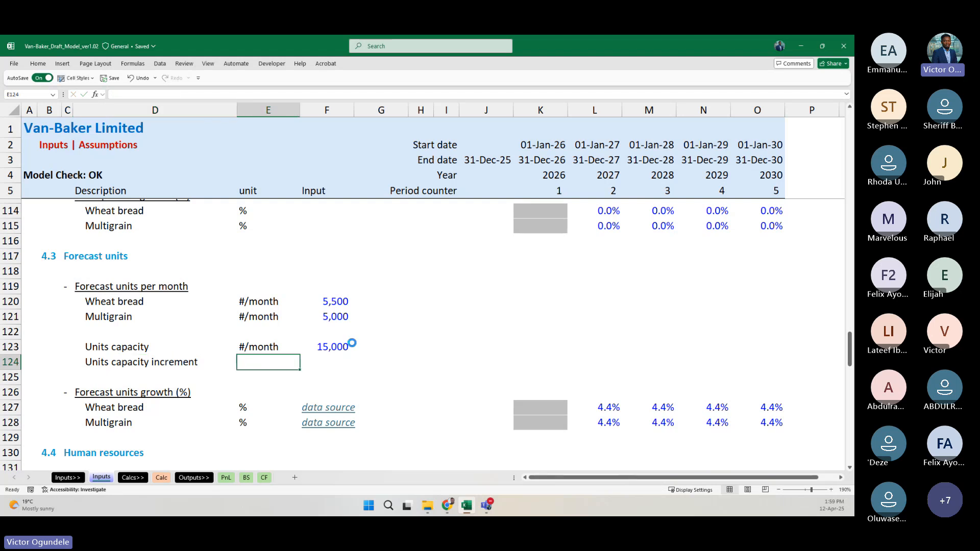
pyautogui.hotkey('ctrl', "'")
pyautogui.press('Tab')
pyautogui.press('Tab')
pyautogui.press('Tab')
pyautogui.press('Tab')
pyautogui.press('Tab')
pyautogui.press('Tab')
pyautogui.press('Tab')
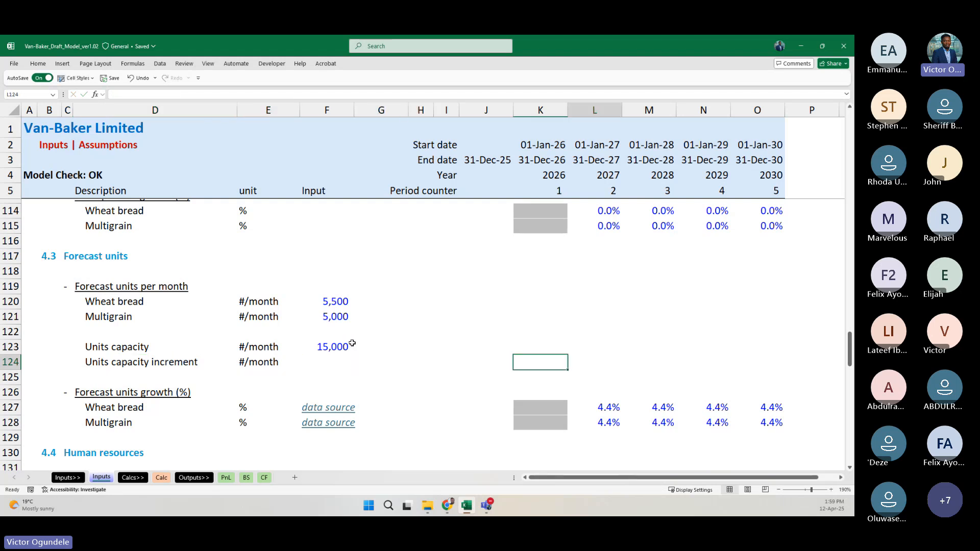
pyautogui.hotkey('shift', 'Right')
pyautogui.hotkey('shift', 'Right')
pyautogui.hotkey('shift', 'Right')
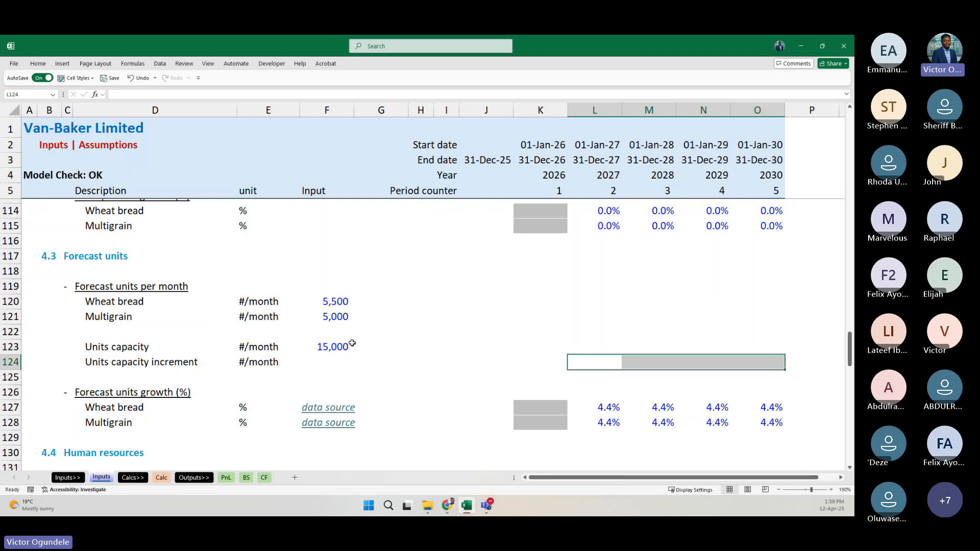
# Step: Copy the Units capacity input cell F123 into the increment cells L124:O124 and set them all to 0
pyautogui.hotkey('ctrl', 'Left')
pyautogui.press('Up')
pyautogui.press('Right')
pyautogui.hotkey('ctrl', 'c')
pyautogui.press('Right')
pyautogui.press('Right')
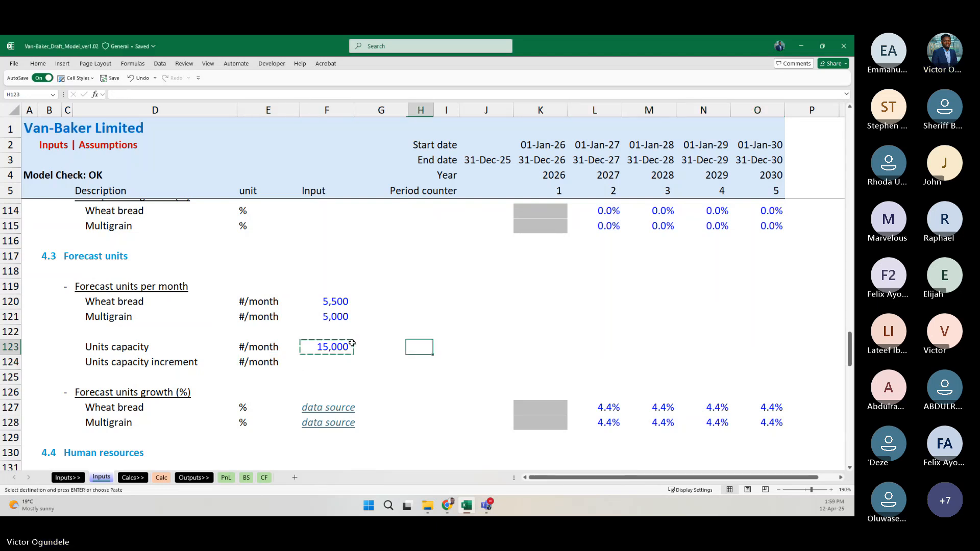
pyautogui.press('Right')
pyautogui.press('Right')
pyautogui.press('Right')
pyautogui.press('Right')
pyautogui.press('Down')
pyautogui.hotkey('shift', 'Right')
pyautogui.hotkey('shift', 'Right')
pyautogui.hotkey('shift', 'Right')
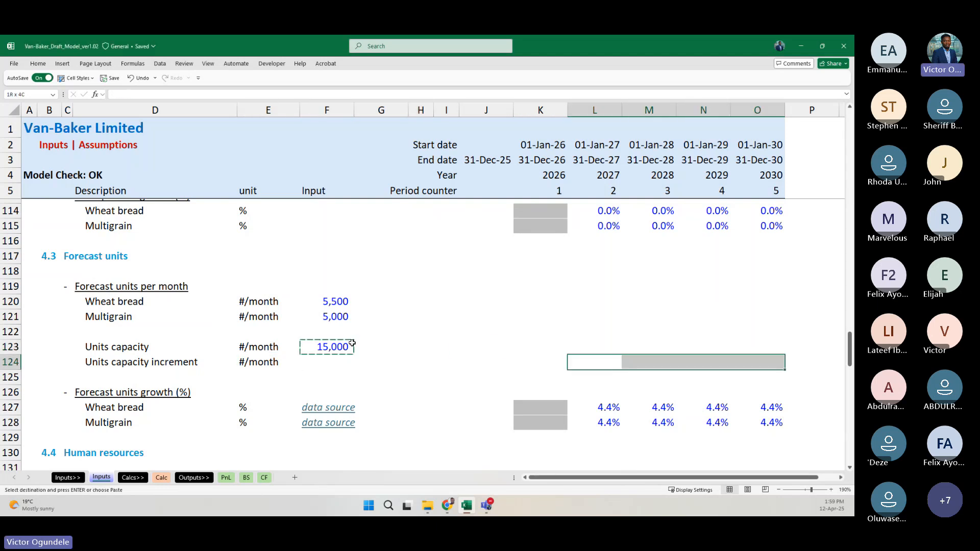
pyautogui.hotkey('ctrl', 'v')
pyautogui.write('0')
pyautogui.hotkey('ctrl', 'Return')
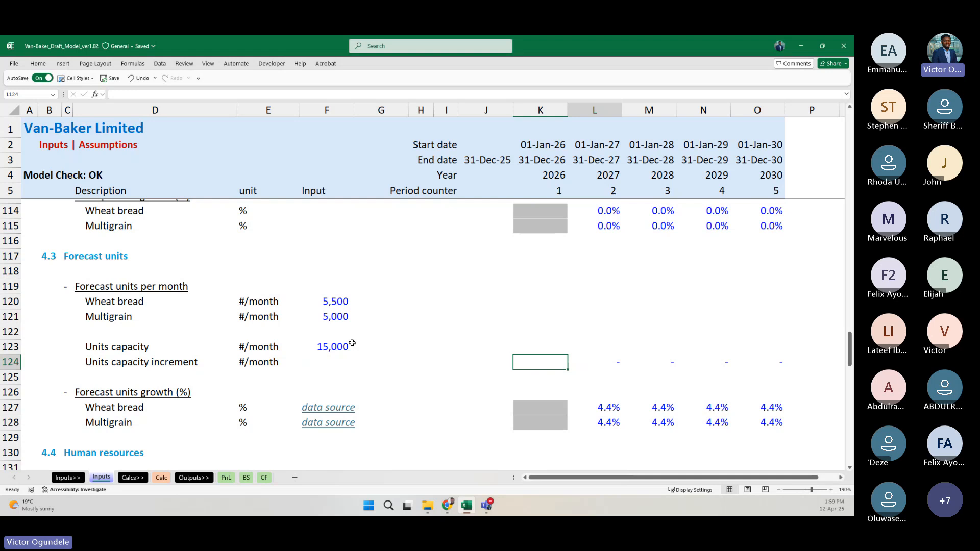
# Step: Set the 2029 units capacity increment in N124 to 5000
pyautogui.press('Right')
pyautogui.press('Right')
pyautogui.press('Right')
pyautogui.press('Left')
pyautogui.press('Left')
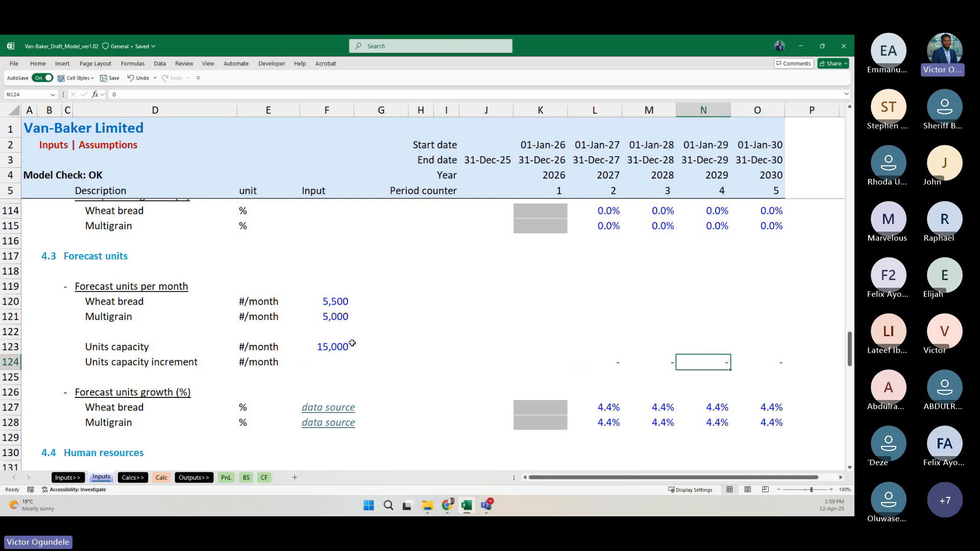
pyautogui.press('Right')
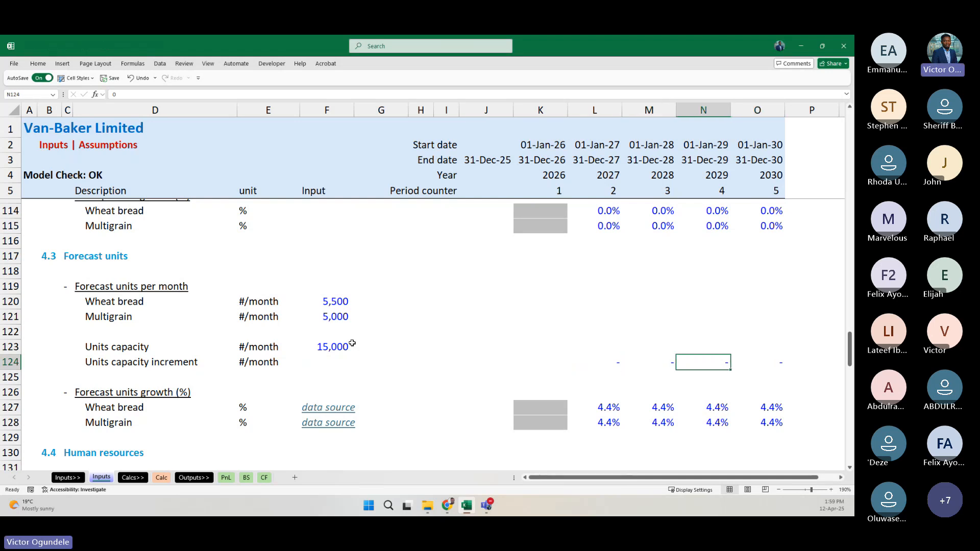
pyautogui.write('5000')
pyautogui.hotkey('ctrl', 'Return')
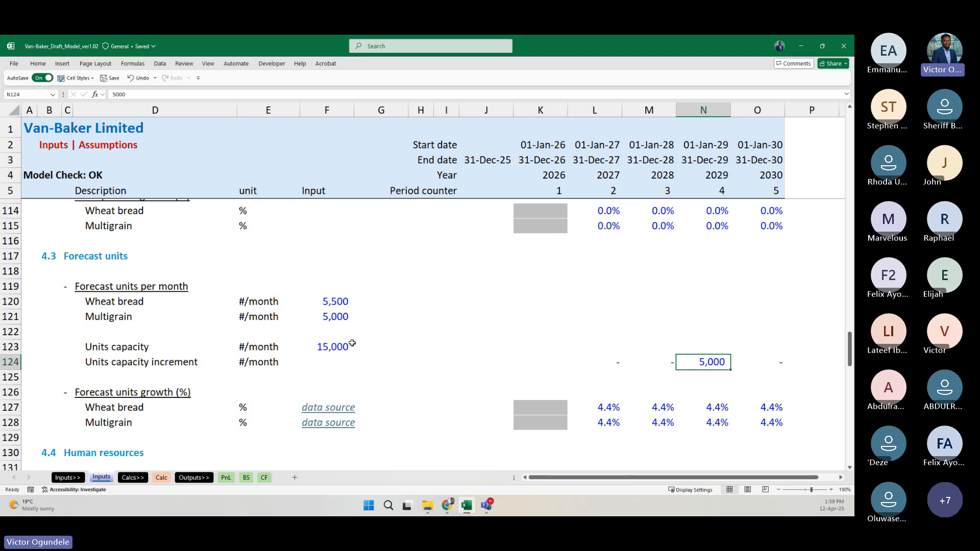
# Step: On the Calc sheet, link D44 to the Units capacity increment label in Inputs!D124 and enter # as its unit
pyautogui.hotkey('ctrl', 'pagedown')
pyautogui.hotkey('ctrl', 'pagedown')
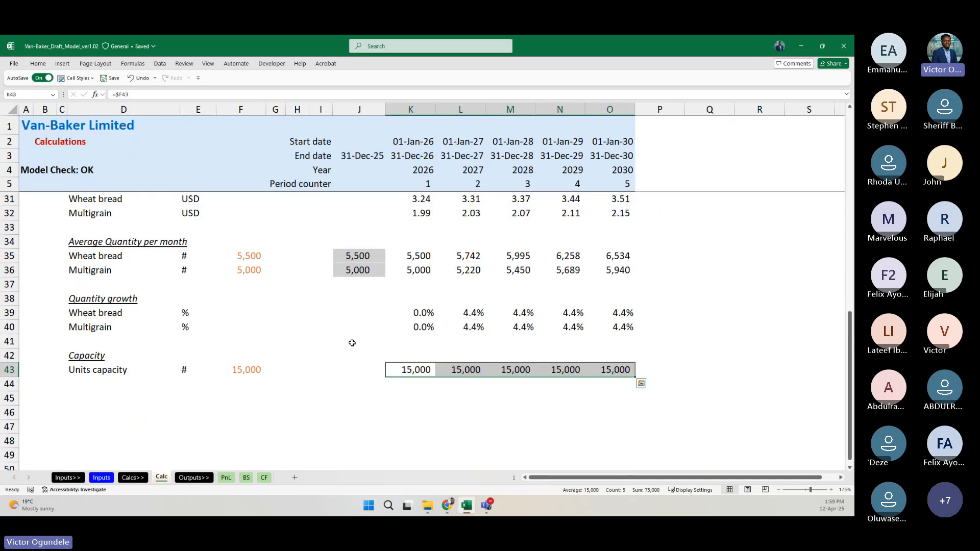
pyautogui.hotkey('ctrl', 'Left')
pyautogui.hotkey('ctrl', 'Left')
pyautogui.press('Down')
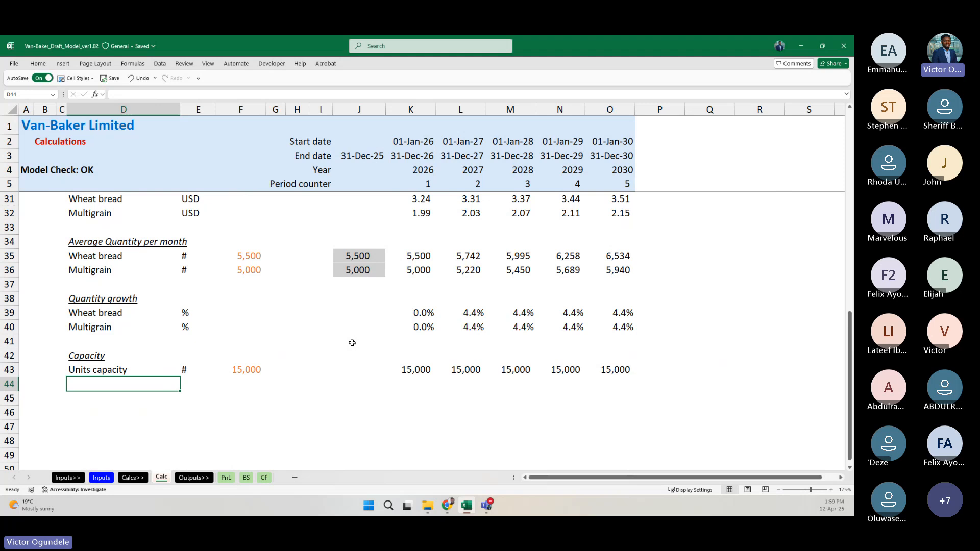
pyautogui.write('=')
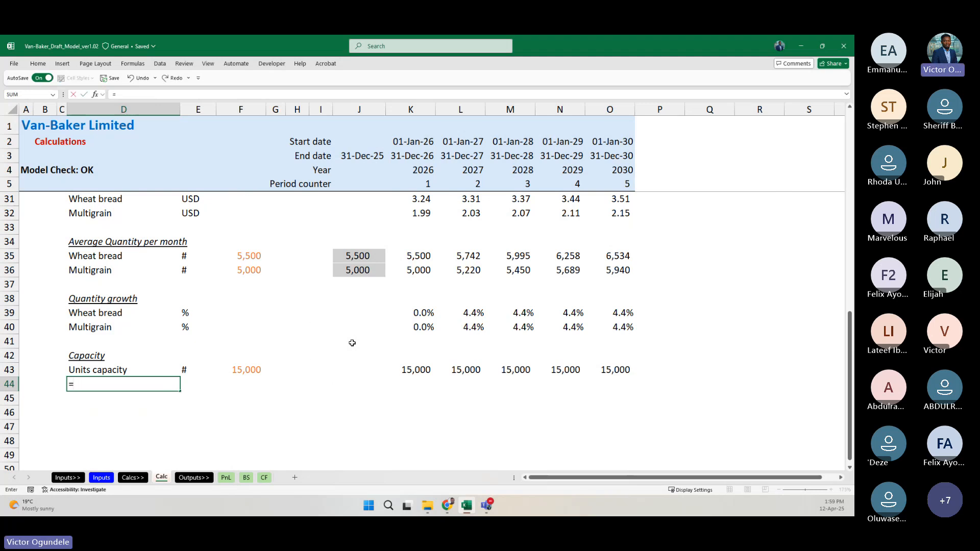
pyautogui.hotkey('ctrl', 'pageup')
pyautogui.hotkey('ctrl', 'pageup')
pyautogui.click(132, 361)
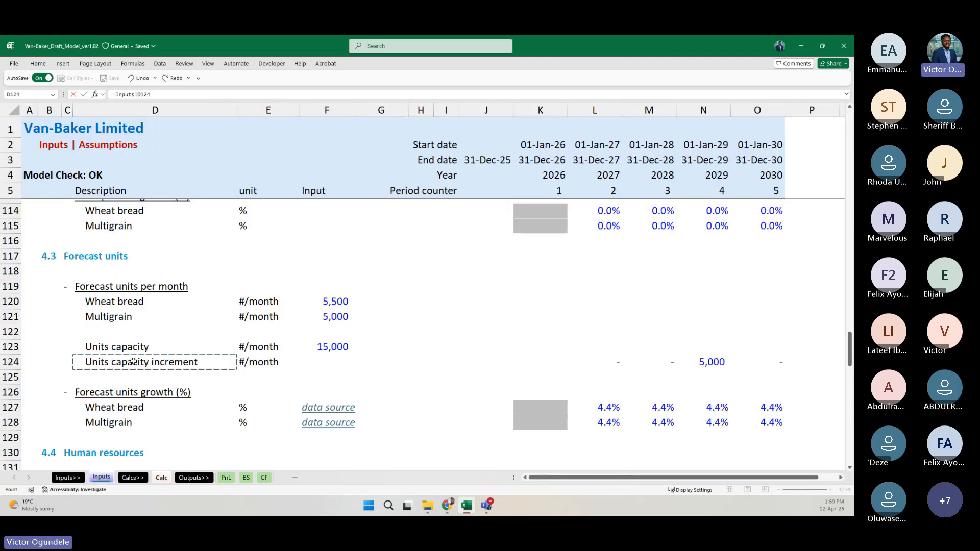
pyautogui.press('Tab')
pyautogui.write('#')
pyautogui.press('Tab')
pyautogui.press('Tab')
pyautogui.press('Tab')
pyautogui.press('Tab')
pyautogui.press('Tab')
pyautogui.press('Tab')
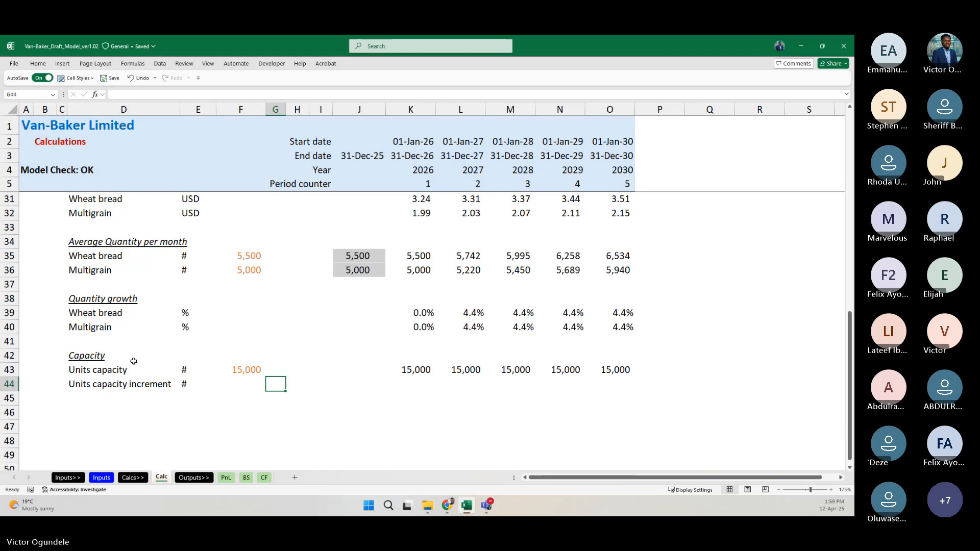
# Step: Copy the linked label formula in D44 to L44:O44 to bring in the 2027 to 2030 increments from Inputs
pyautogui.hotkey('ctrl', 'Left')
pyautogui.hotkey('ctrl', 'Left')
pyautogui.hotkey('ctrl', 'c')
pyautogui.press('Right')
pyautogui.press('Right')
pyautogui.press('Right')
pyautogui.press('Right')
pyautogui.press('Right')
pyautogui.press('Right')
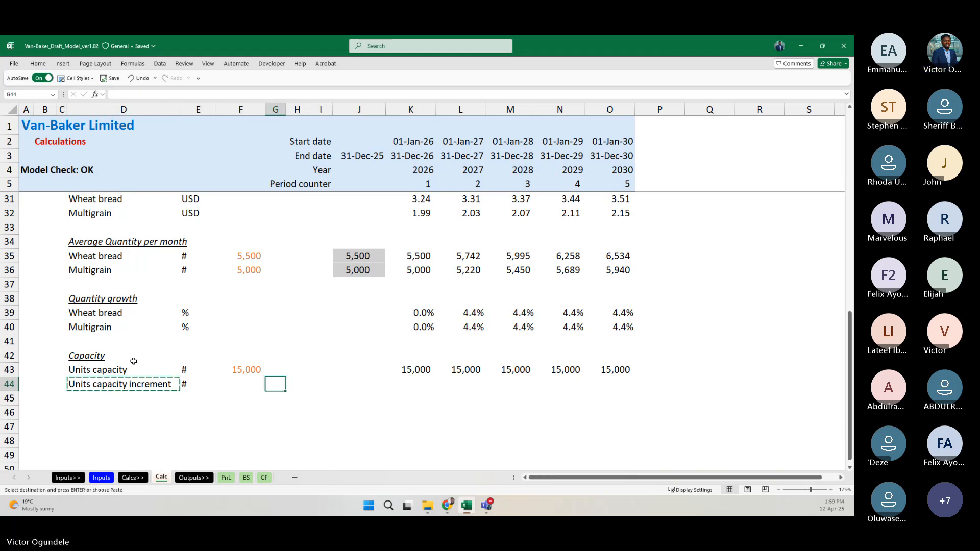
pyautogui.press('Right')
pyautogui.press('Right')
pyautogui.hotkey('shift', 'Right')
pyautogui.hotkey('shift', 'Right')
pyautogui.hotkey('shift', 'Right')
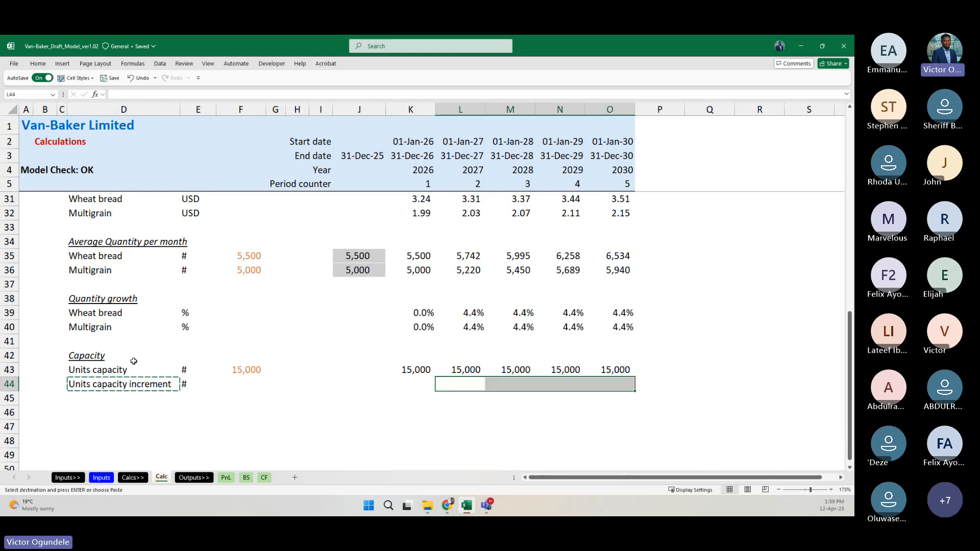
pyautogui.hotkey('ctrl', 'v')
# Step: Copy the shaded opening quantity cell J36 to J43 so the opening units capacity reads =F43
pyautogui.press('Right')
pyautogui.press('Left')
pyautogui.press('Left')
pyautogui.press('Up')
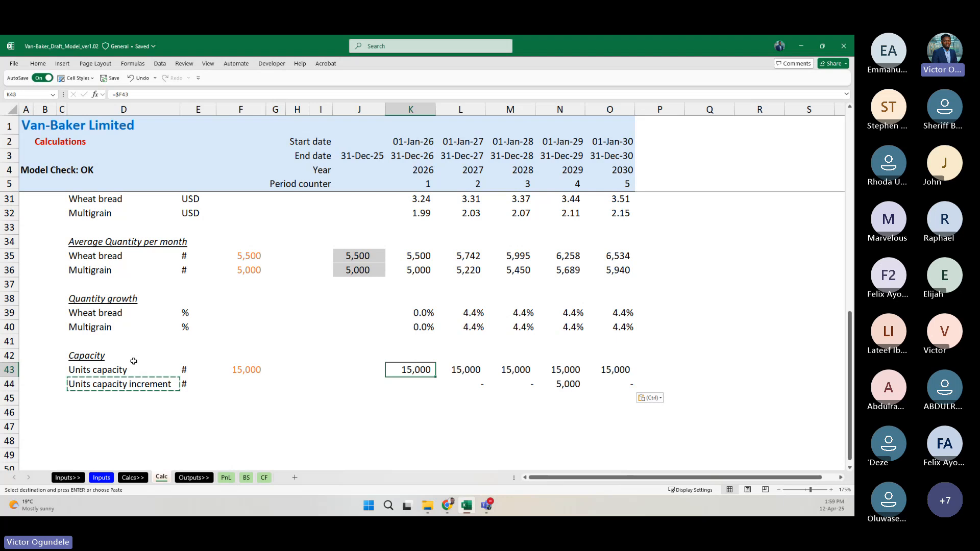
pyautogui.press('Left')
pyautogui.hotkey('ctrl', 'Up')
pyautogui.hotkey('ctrl', 'c')
pyautogui.press('Down')
pyautogui.press('Down')
pyautogui.press('Down')
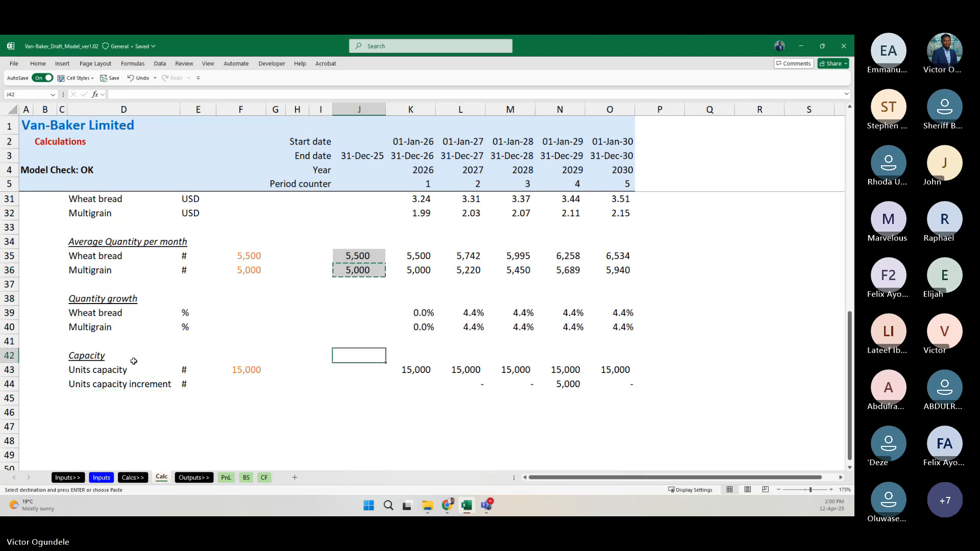
pyautogui.press('Down')
pyautogui.press('Down')
pyautogui.press('Down')
pyautogui.press('Down')
pyautogui.hotkey('ctrl', 'v')
pyautogui.press('F2')
pyautogui.press('Tab')
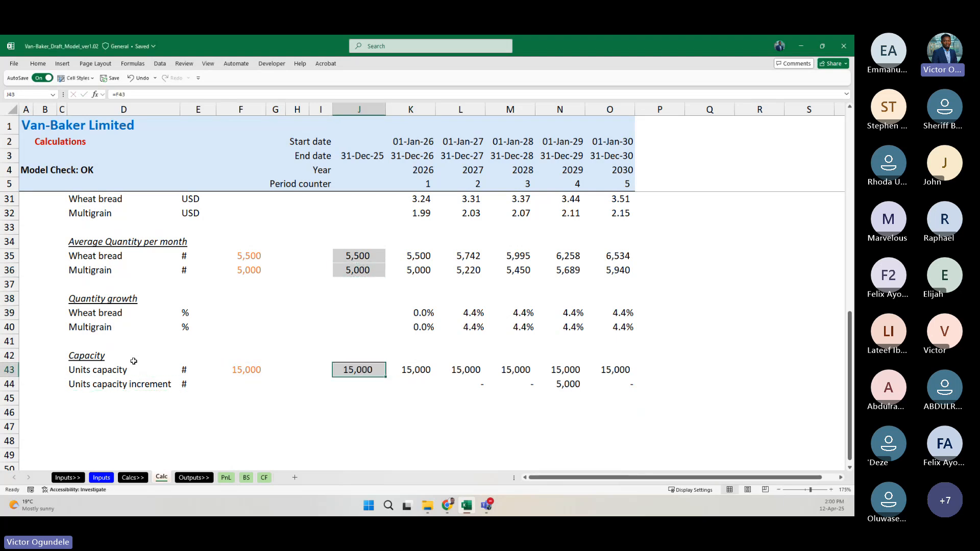
# Step: Fill K43:O43 with =J43+K44 so each year's units capacity adds that year's increment to the prior year's capacity
pyautogui.hotkey('ctrl', 'shift', 'Right')
pyautogui.write('=')
pyautogui.press('Left')
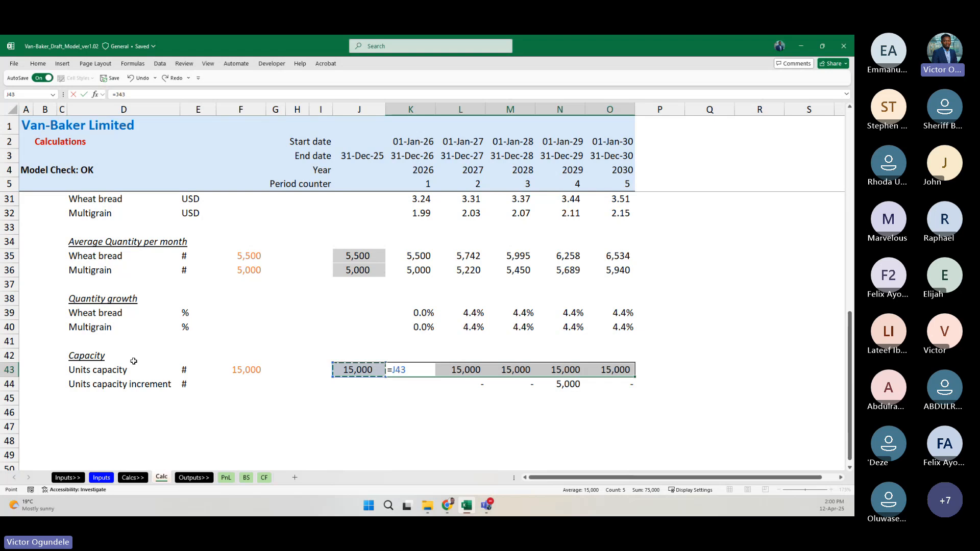
pyautogui.write('+')
pyautogui.press('Down')
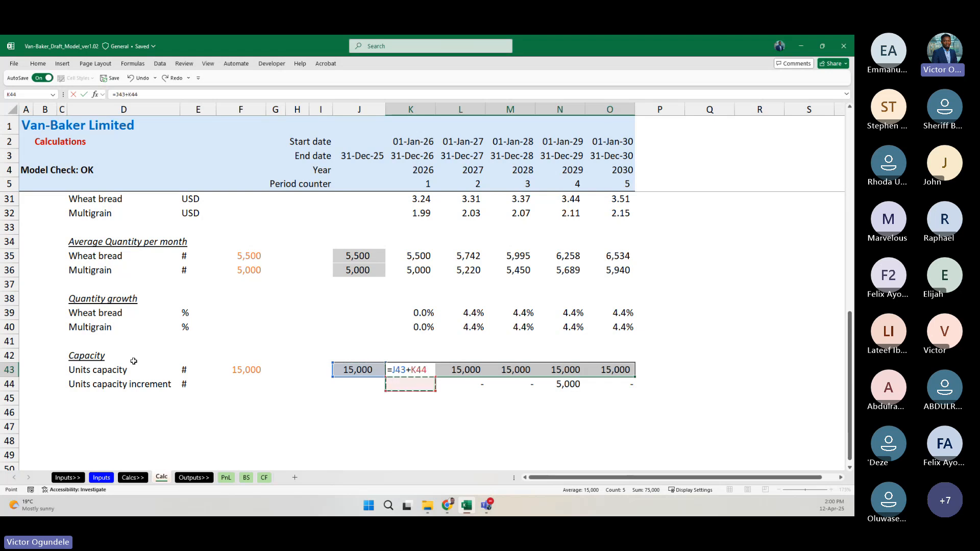
pyautogui.hotkey('ctrl', 'Return')
# Step: Copy the linked units capacity increment formula from L44 to K44 to cover 2026
pyautogui.press('Right')
pyautogui.press('Down')
pyautogui.hotkey('ctrl', 'c')
pyautogui.press('Left')
pyautogui.hotkey('ctrl', 'v')
pyautogui.press('Right')
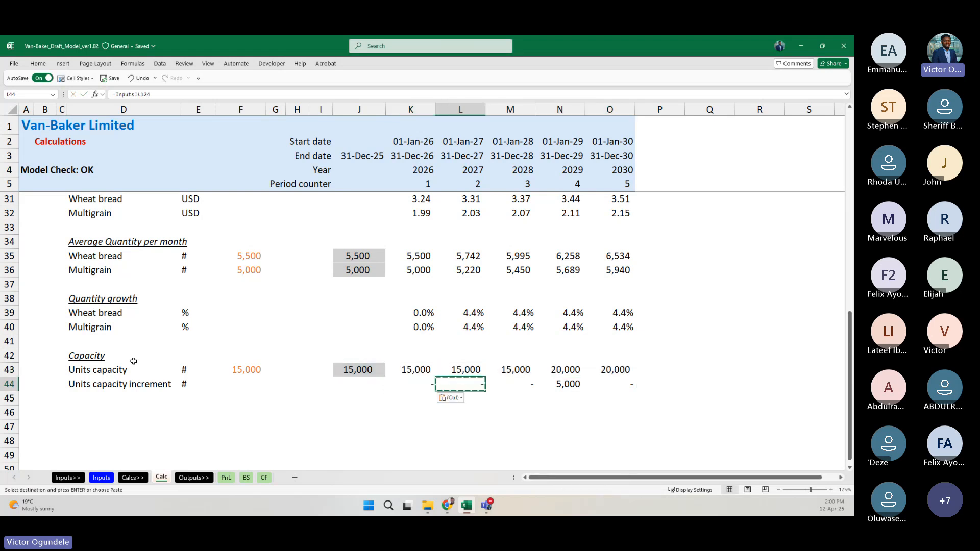
pyautogui.press('Right')
pyautogui.press('Escape')
# Step: Check the units capacity and capacity increment formulas in rows 43 and 44 across the forecast years
pyautogui.press('Right')
pyautogui.press('Right')
pyautogui.press('Left')
pyautogui.press('Left')
pyautogui.press('F2')
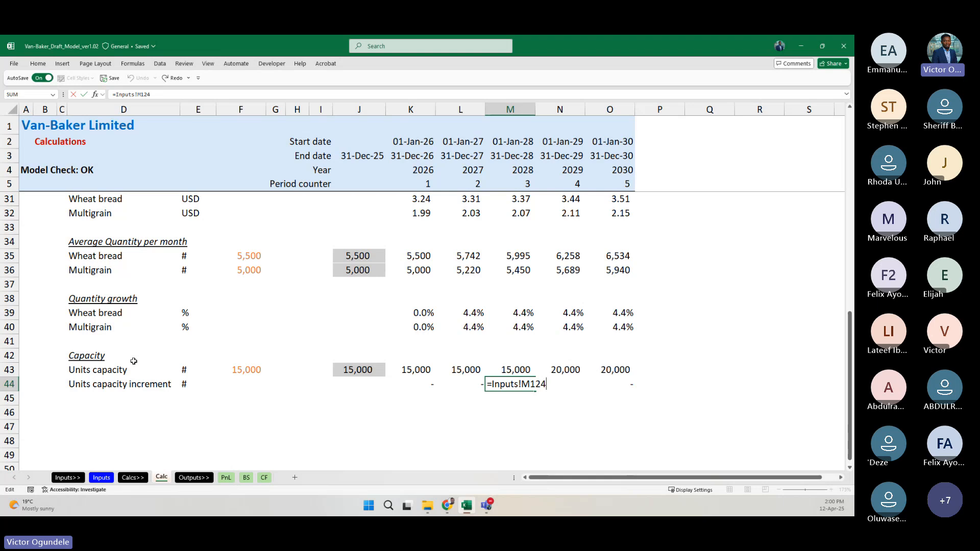
pyautogui.press('Escape')
pyautogui.press('Left')
pyautogui.press('Left')
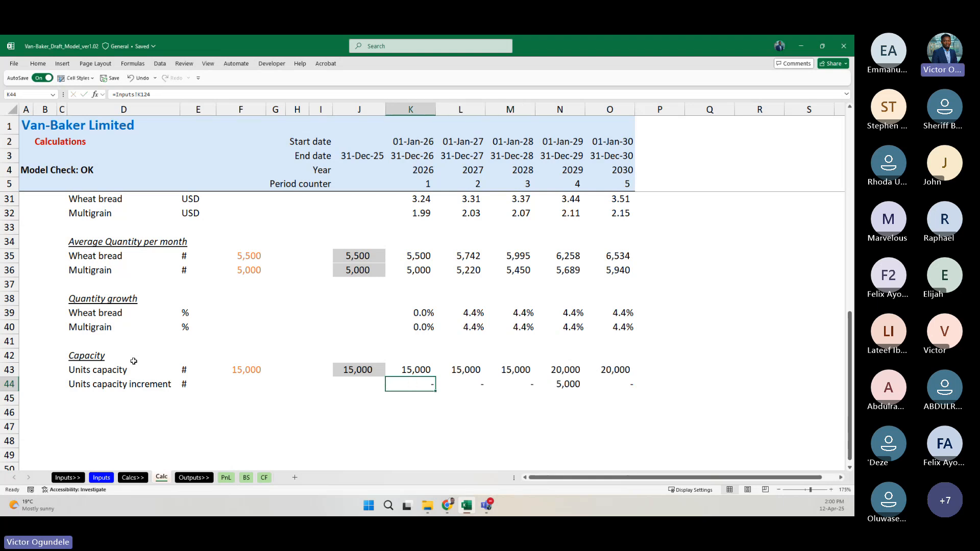
pyautogui.press('Up')
pyautogui.press('Right')
pyautogui.press('Right')
pyautogui.press('Right')
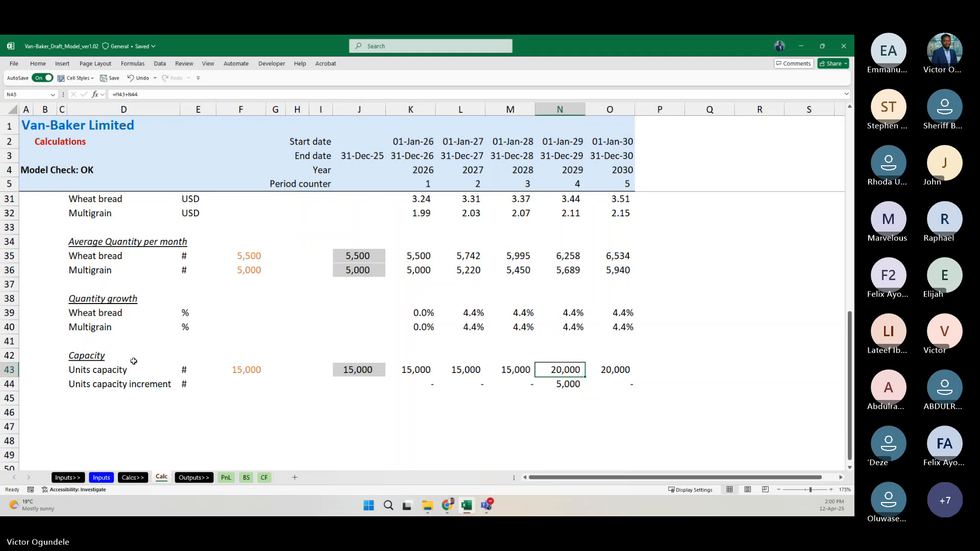
pyautogui.press('Down')
pyautogui.press('Up')
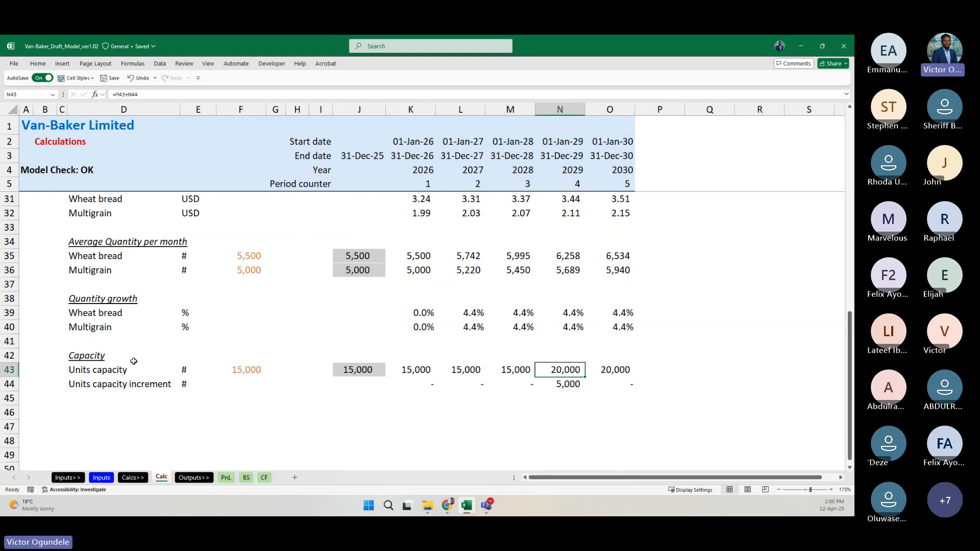
pyautogui.press('Right')
pyautogui.press('Left')
pyautogui.press('Left')
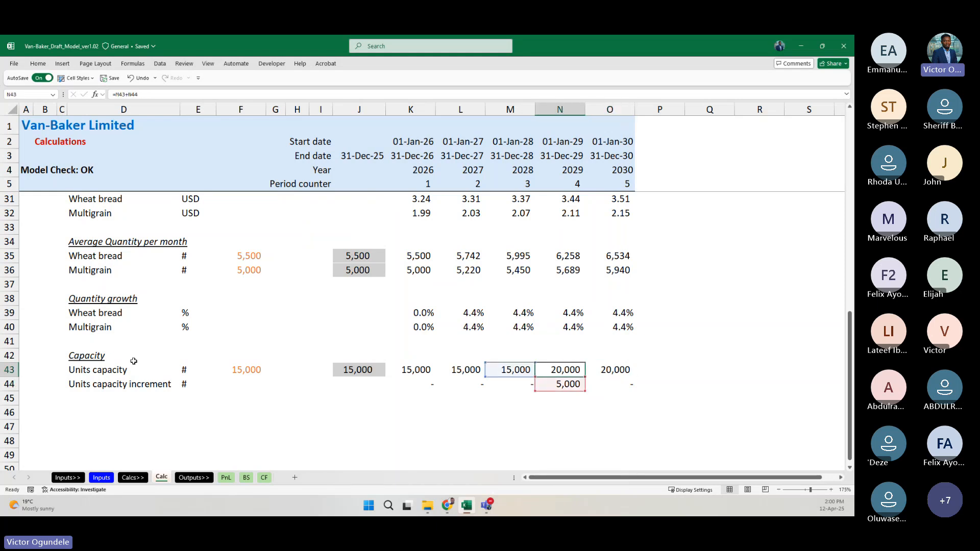
pyautogui.press('Left')
pyautogui.press('Left')
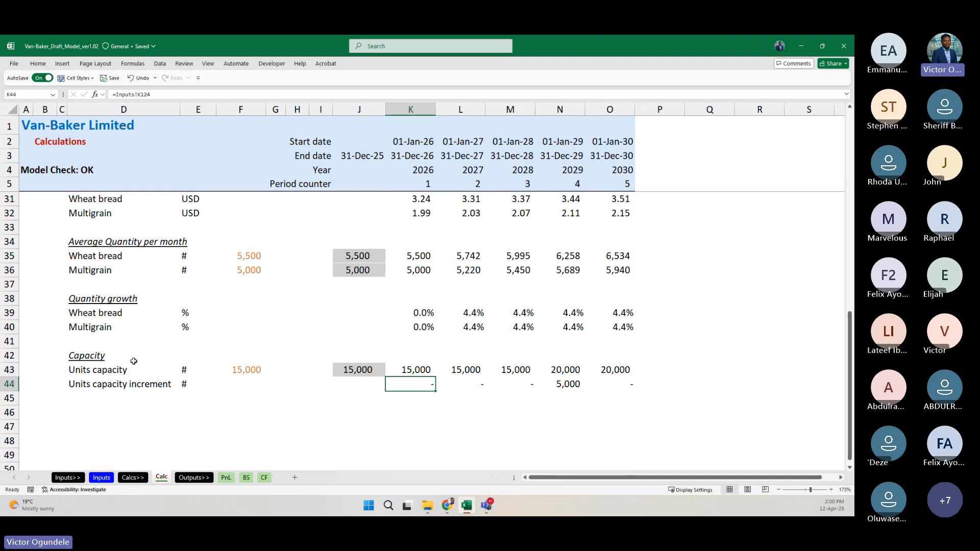
# Step: On the Inputs sheet, grey out the 2026 units capacity increment in K124 by copying the shaded blank cell K127
pyautogui.hotkey('ctrl', '[')
pyautogui.scroll(-1, 134, 362)
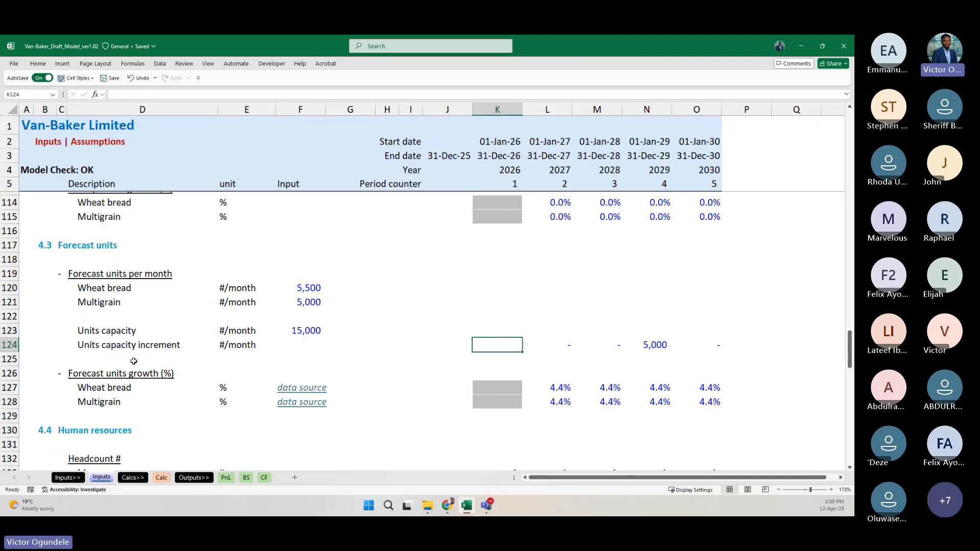
pyautogui.scroll(-1, 133, 361)
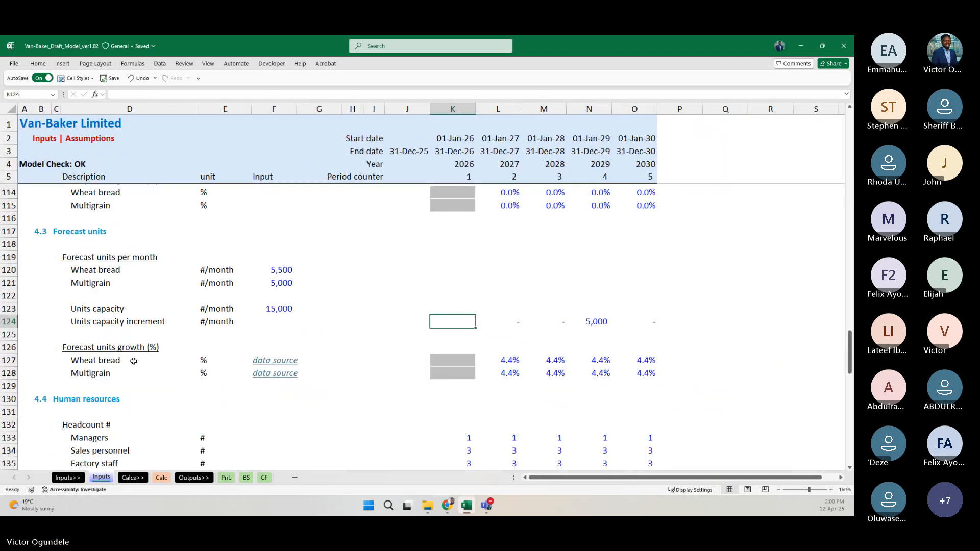
pyautogui.press('Down')
pyautogui.press('Down')
pyautogui.press('Down')
pyautogui.hotkey('ctrl', 'Up')
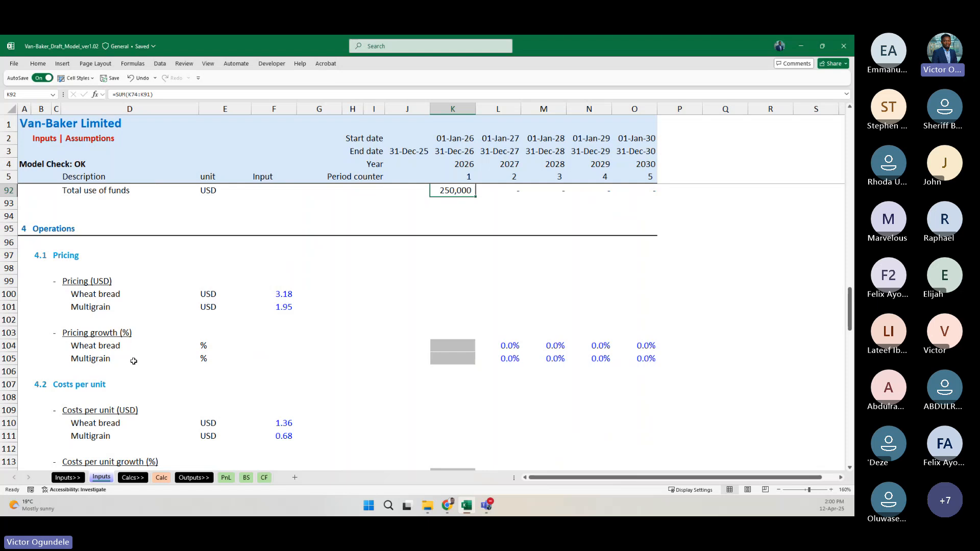
pyautogui.scroll(-5, 390, 417)
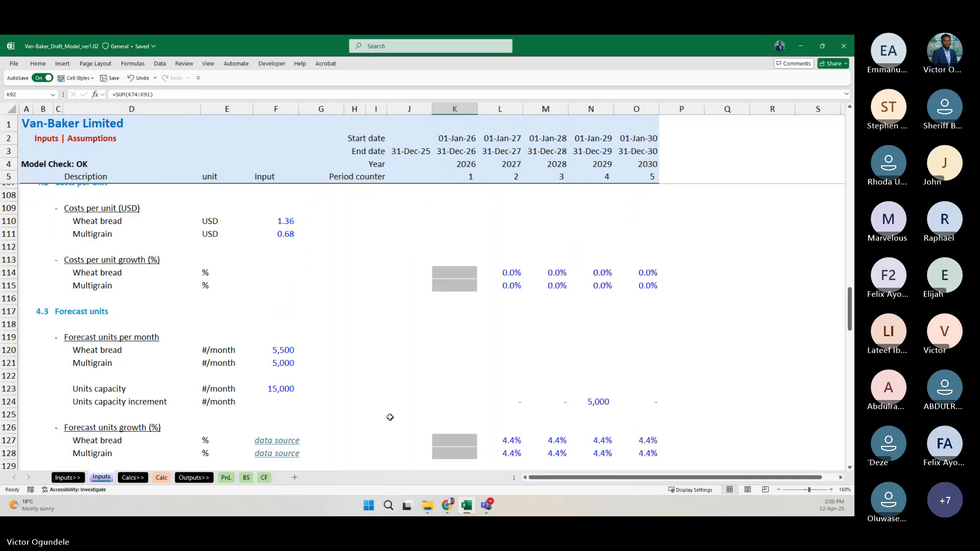
pyautogui.scroll(-4, 390, 417)
pyautogui.click(440, 261)
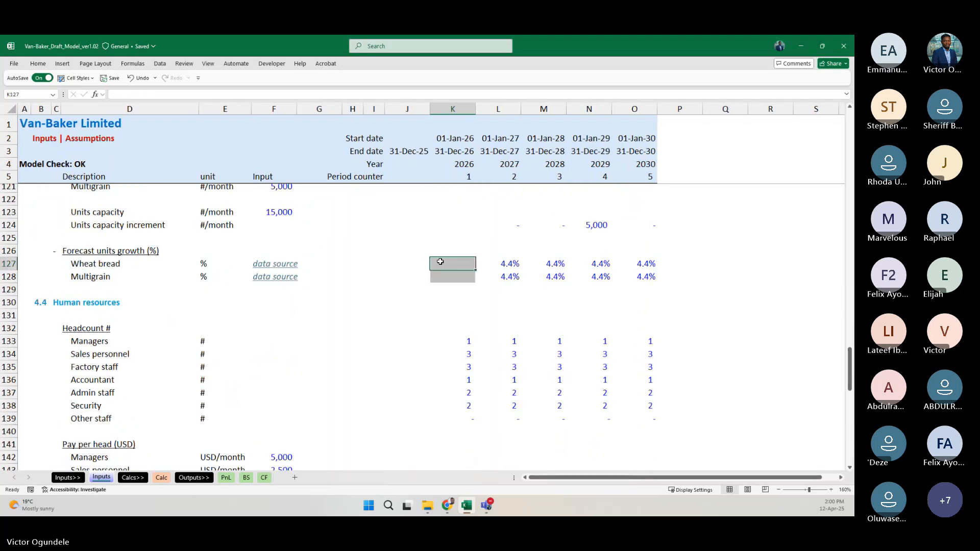
pyautogui.hotkey('ctrl', 'c')
pyautogui.press('Up')
pyautogui.press('Up')
pyautogui.press('Up')
pyautogui.hotkey('ctrl', 'v')
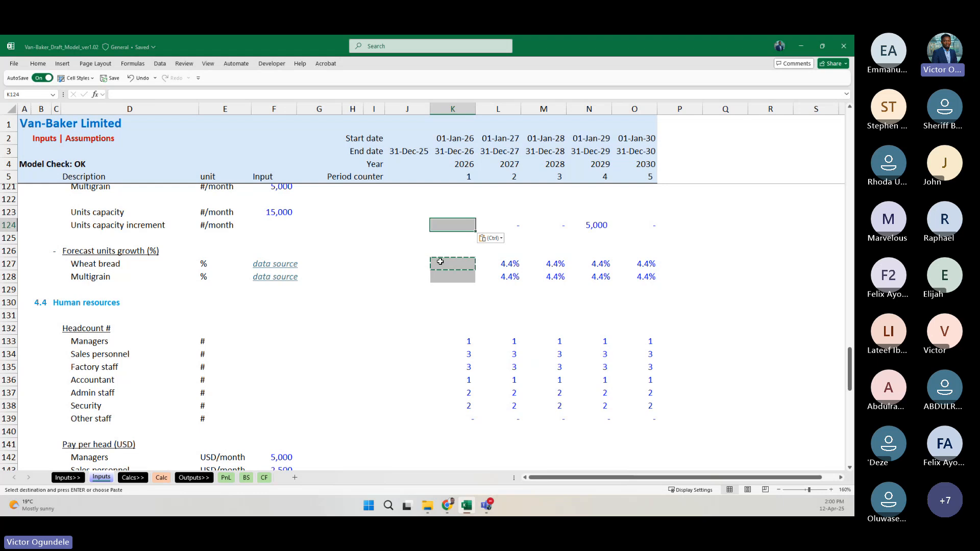
pyautogui.press('Escape')
pyautogui.press('Right')
pyautogui.hotkey('ctrl', 'Left')
pyautogui.hotkey('ctrl', 'Left')
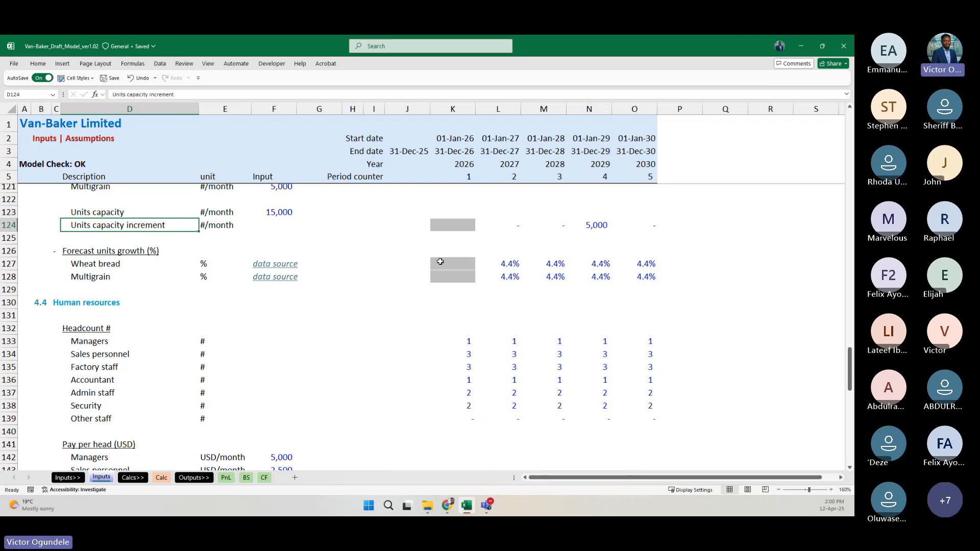
pyautogui.scroll(4, 377, 306)
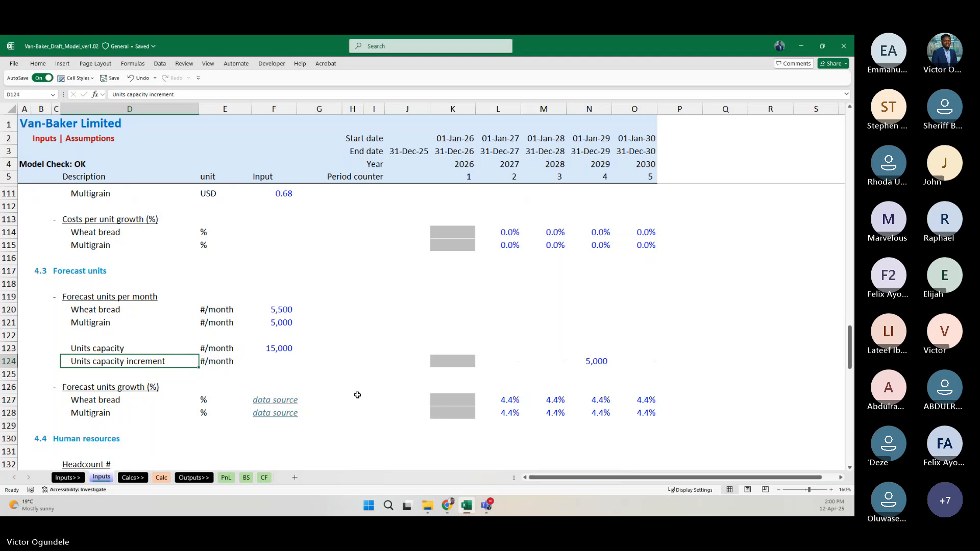
# Step: On the Calc sheet, colour the linked units capacity increments in K44:O44 with the orange font
pyautogui.hotkey('ctrl', 'pagedown')
pyautogui.hotkey('ctrl', 'pagedown')
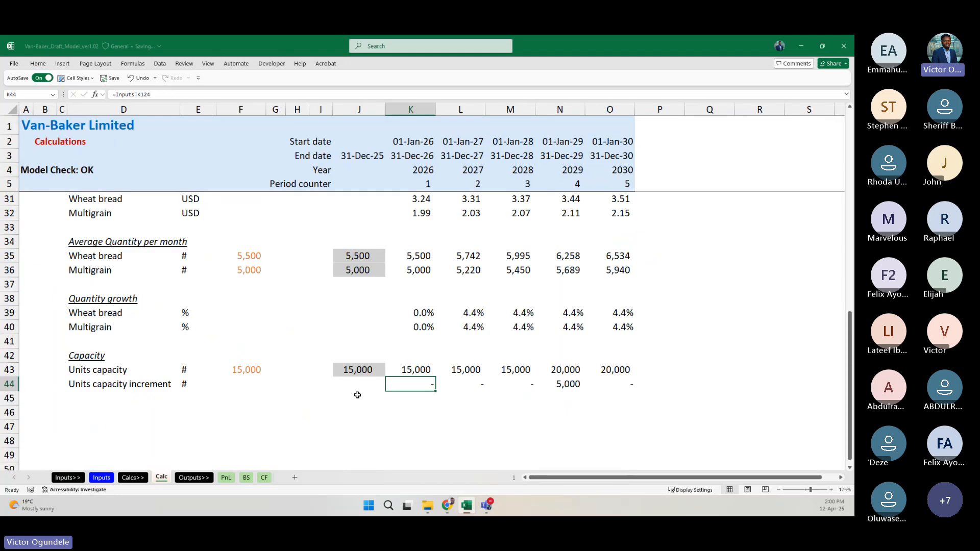
pyautogui.scroll(-1, 357, 395)
pyautogui.press('Right')
pyautogui.press('Right')
pyautogui.press('Right')
pyautogui.press('Left')
pyautogui.press('Left')
pyautogui.press('Left')
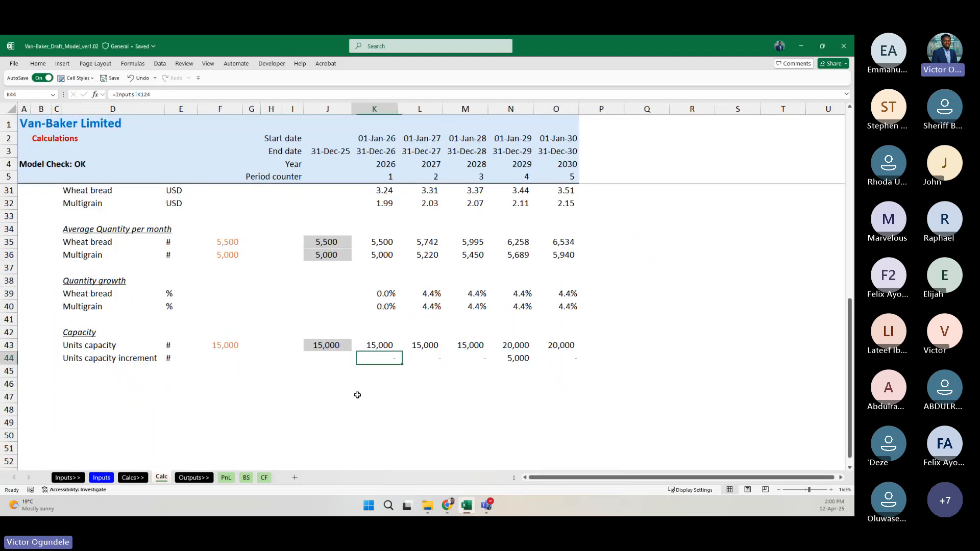
pyautogui.hotkey('shift', 'Right')
pyautogui.hotkey('shift', 'Right')
pyautogui.hotkey('shift', 'Right')
pyautogui.hotkey('shift', 'Right')
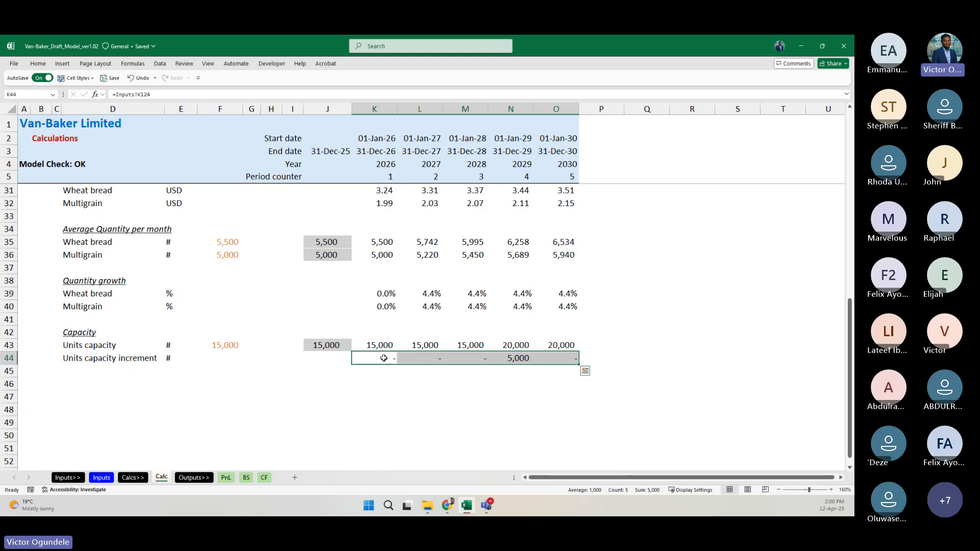
pyautogui.rightClick(383, 358)
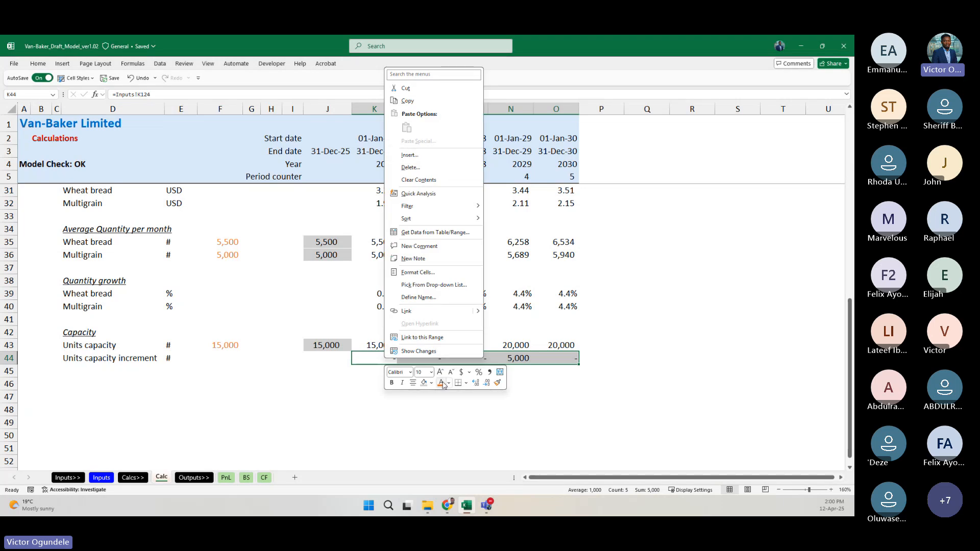
pyautogui.press('Escape')
# Step: Apply the same orange font to the linked quantity growth rates in K39:O40
pyautogui.press('Up')
pyautogui.press('Up')
pyautogui.press('Up')
pyautogui.press('Up')
pyautogui.press('Up')
pyautogui.hotkey('shift', 'Down')
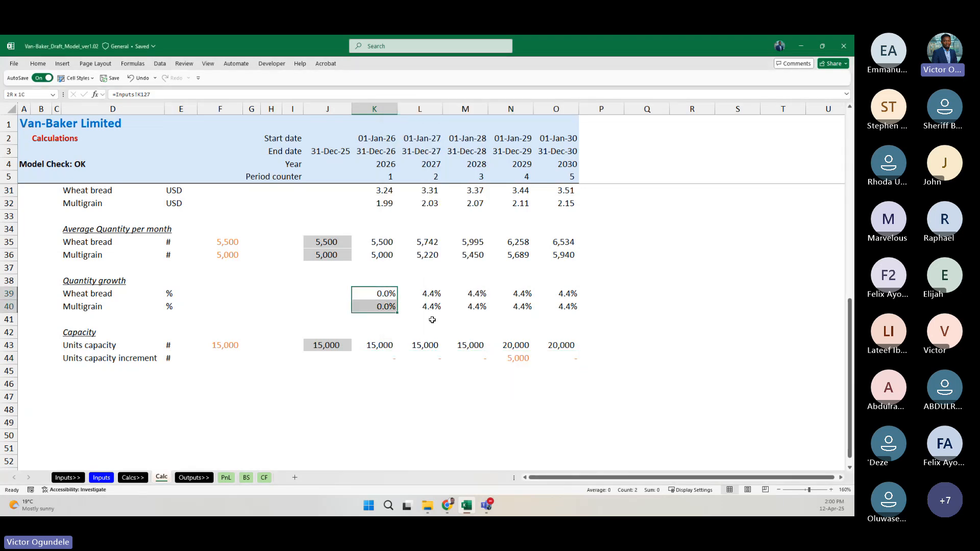
pyautogui.hotkey('shift', 'Right')
pyautogui.hotkey('shift', 'Right')
pyautogui.hotkey('shift', 'Right')
pyautogui.hotkey('shift', 'Right')
pyautogui.press('F4')
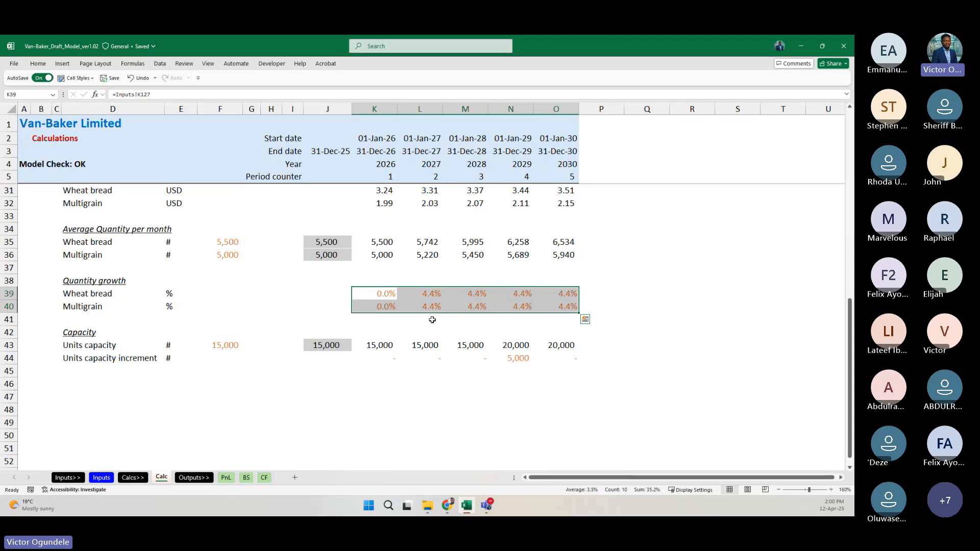
# Step: Apply the same orange font to the linked pricing growth forecast rates in K27:O28
pyautogui.scroll(2, 432, 320)
pyautogui.click(376, 216)
pyautogui.hotkey('shift', 'Down')
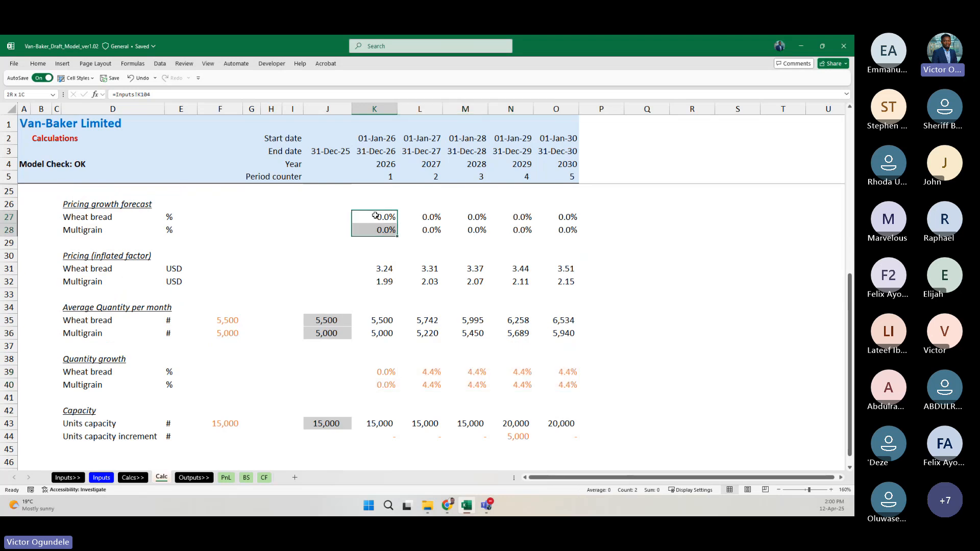
pyautogui.hotkey('shift', 'Right')
pyautogui.hotkey('shift', 'Right')
pyautogui.hotkey('shift', 'Right')
pyautogui.hotkey('shift', 'Right')
pyautogui.press('F4')
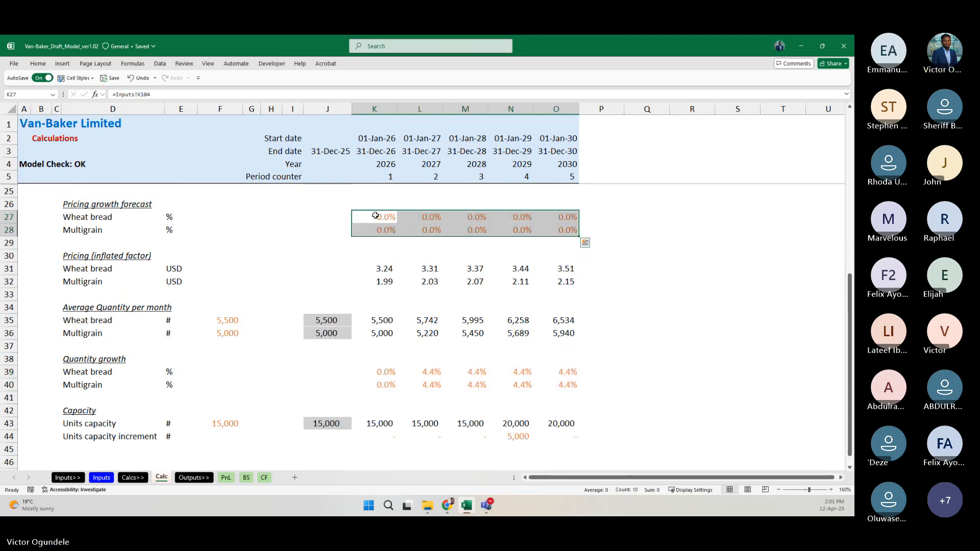
# Step: Review the Calc sheet from the macroeconomic section through pricing, quantity and capacity for formulas and font colours
pyautogui.click(378, 268)
pyautogui.scroll(5, 385, 255)
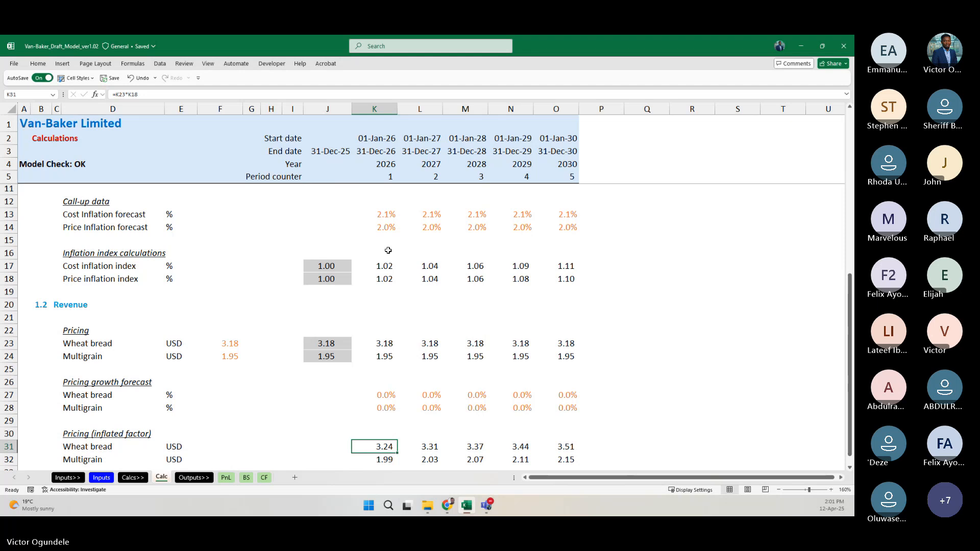
pyautogui.scroll(3, 388, 250)
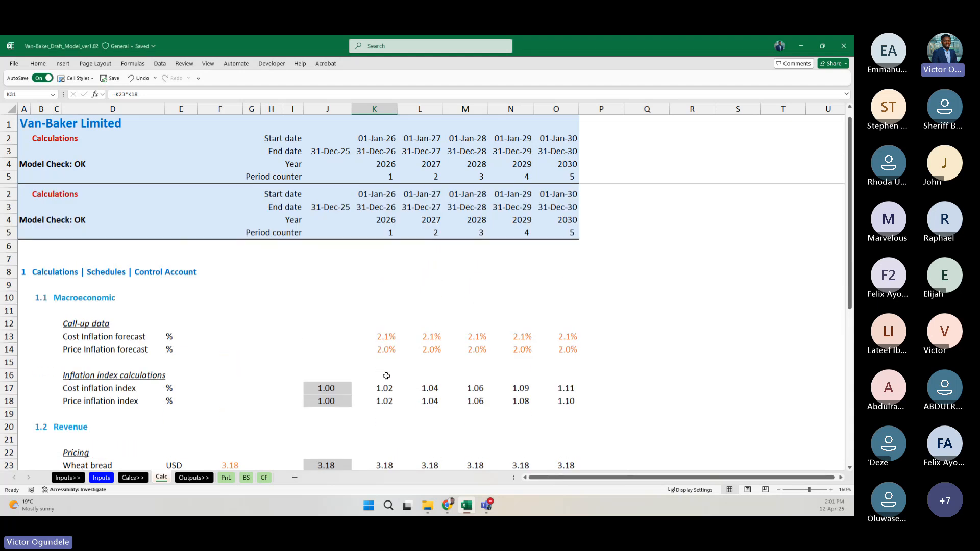
pyautogui.scroll(-10, 386, 376)
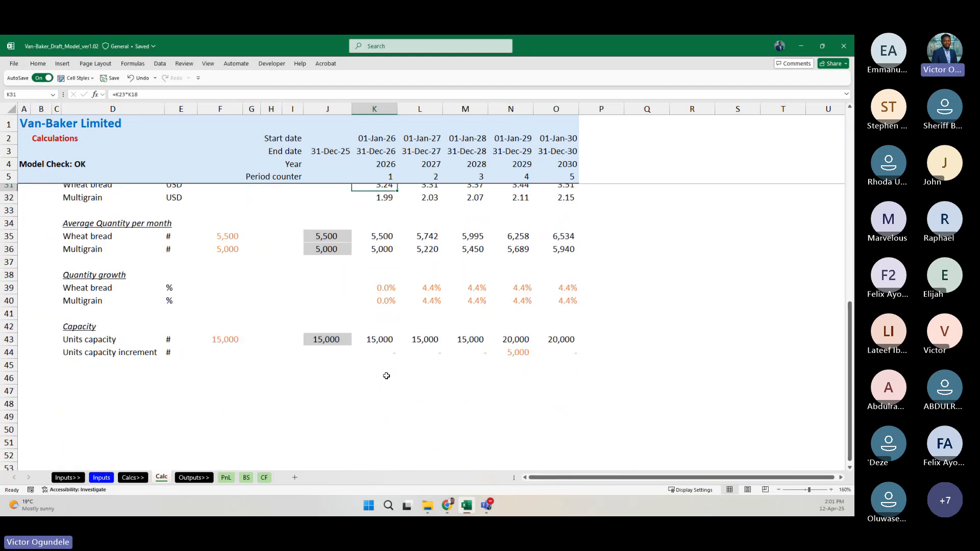
pyautogui.scroll(-2, 386, 376)
pyautogui.scroll(4, 386, 375)
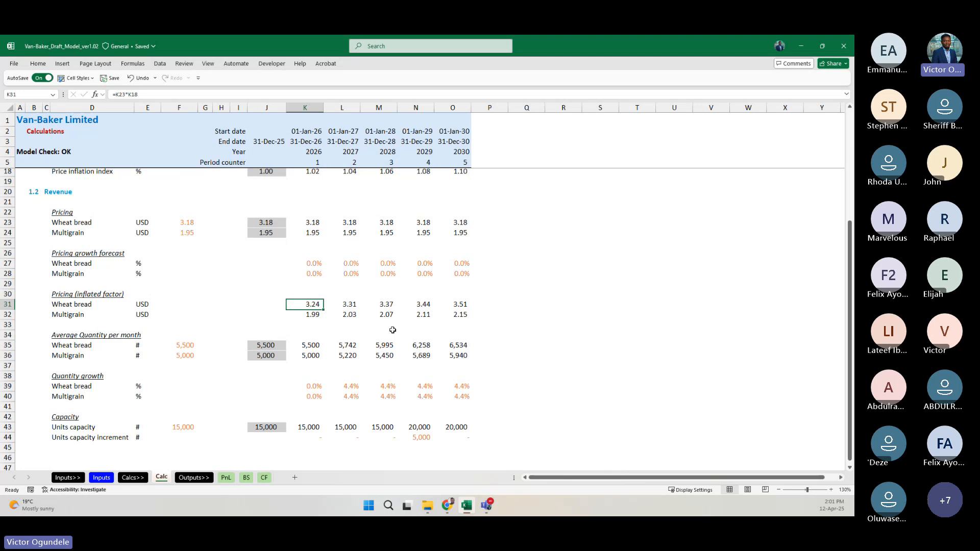
pyautogui.click(548, 305)
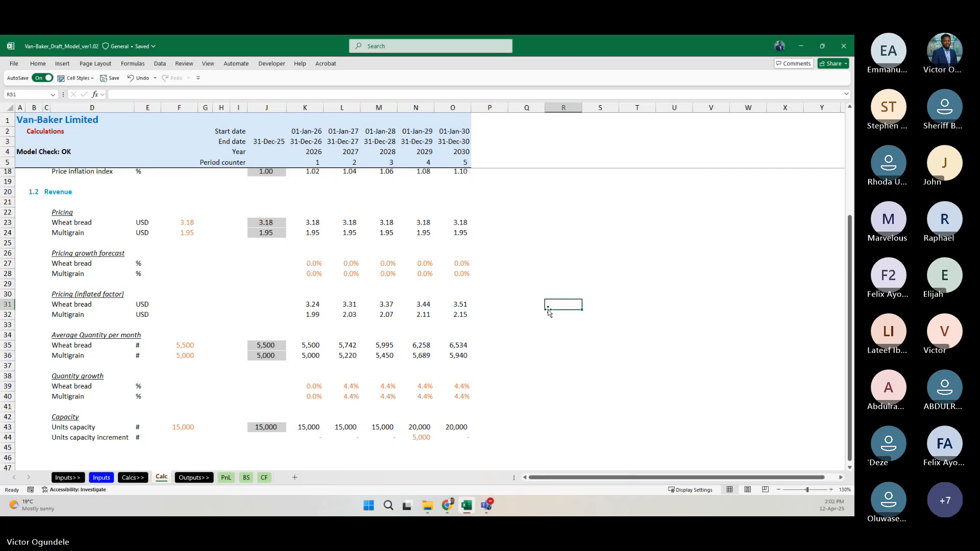
pyautogui.scroll(-2, 448, 361)
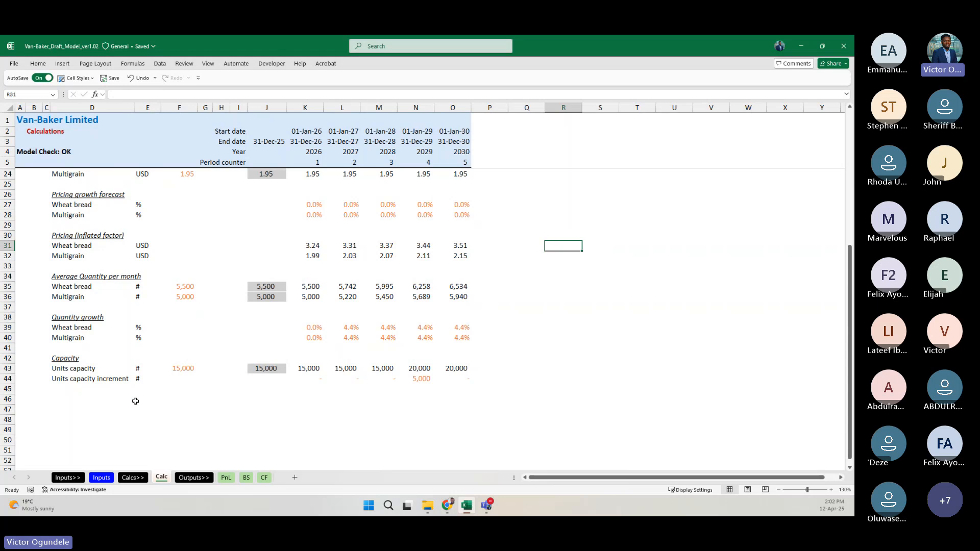
pyautogui.scroll(2, 124, 318)
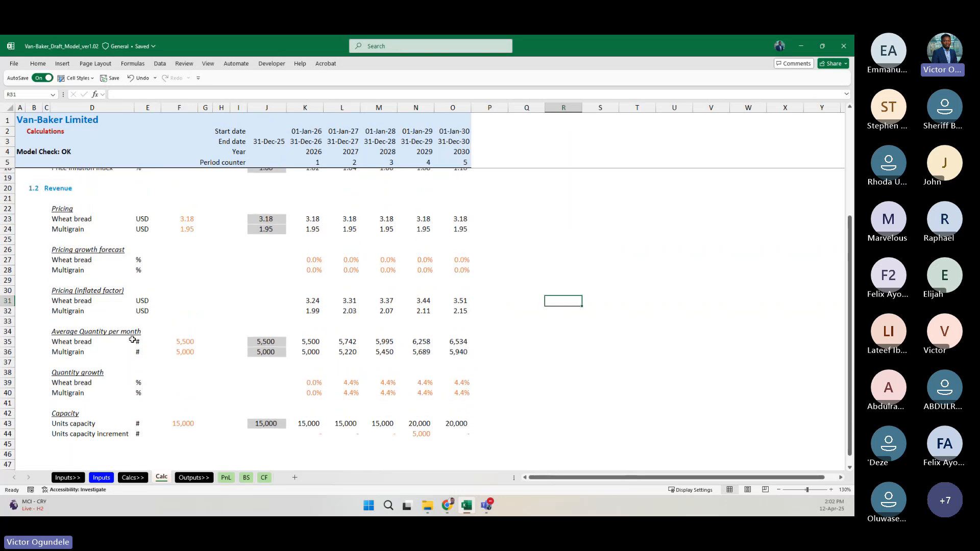
pyautogui.click(209, 304)
pyautogui.scroll(-2, 209, 389)
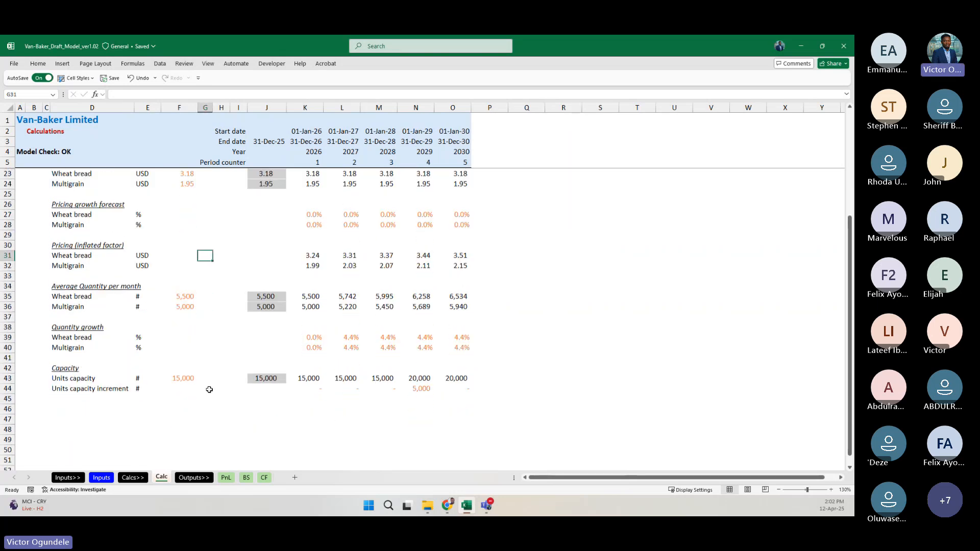
# Step: Copy the Average Quantity per month heading from D34 into D46, below the Capacity block
pyautogui.click(78, 398)
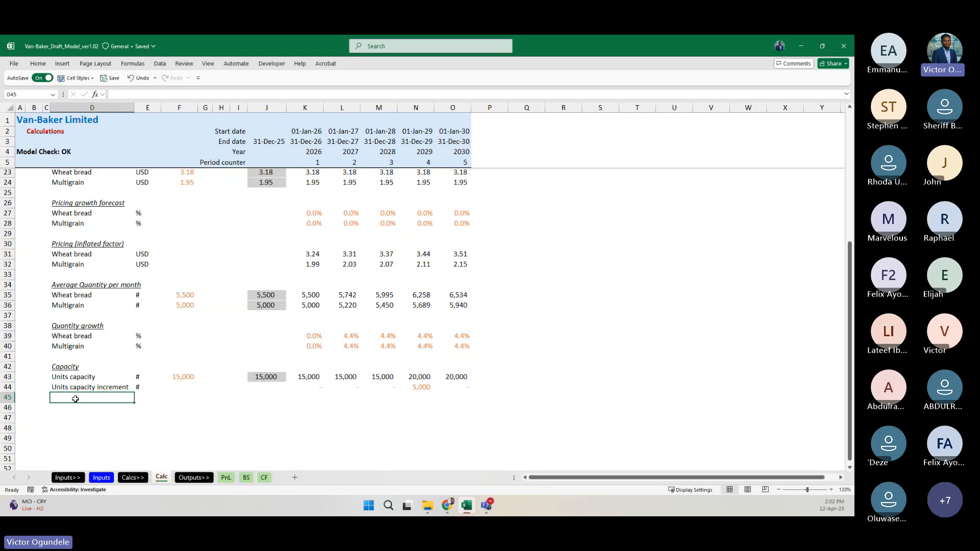
pyautogui.press('Up')
pyautogui.press('Up')
pyautogui.press('Up')
pyautogui.press('Up')
pyautogui.press('Up')
pyautogui.press('Up')
pyautogui.press('Up')
pyautogui.press('Up')
pyautogui.press('Up')
pyautogui.press('Up')
pyautogui.press('Up')
pyautogui.hotkey('ctrl', 'c')
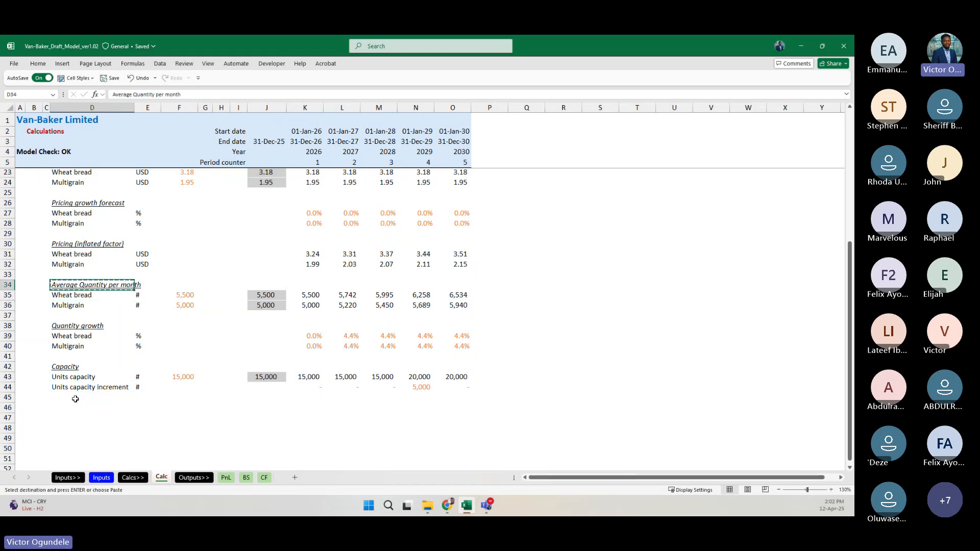
pyautogui.press('Down')
pyautogui.press('Down')
pyautogui.click(75, 399)
pyautogui.press('Down')
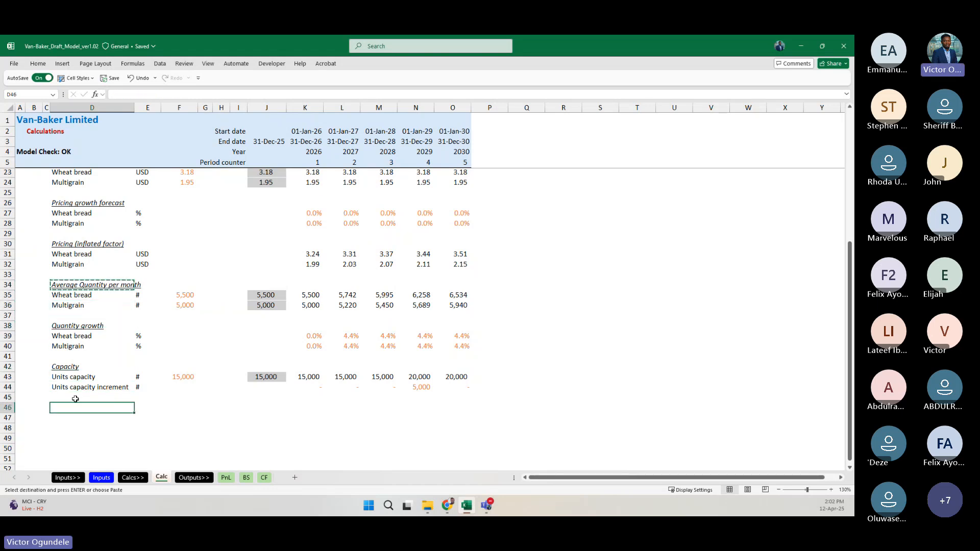
pyautogui.hotkey('ctrl', 'v')
# Step: Rename the copied heading in D46 as Actual average quantity per month and format it italic and underlined
pyautogui.press('F2')
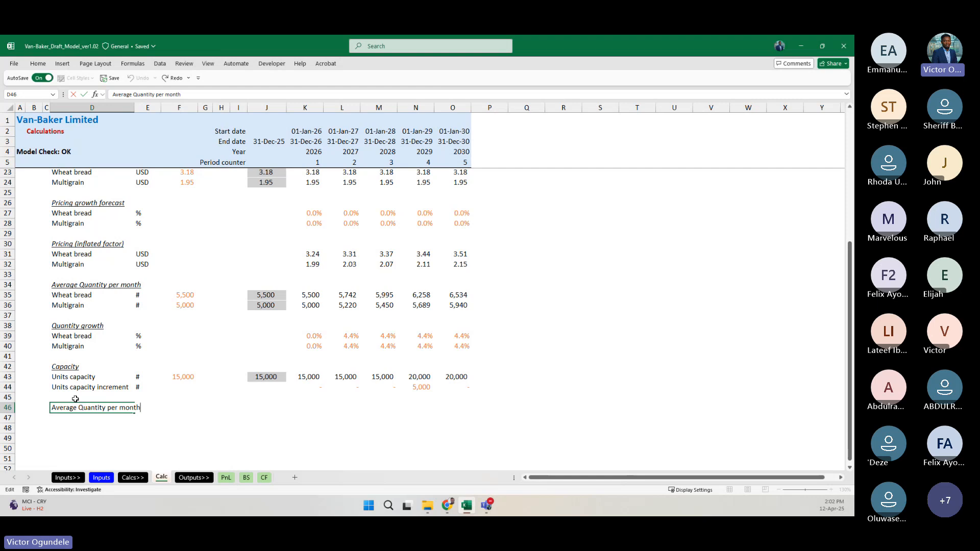
pyautogui.hotkey('ctrl', 'Left')
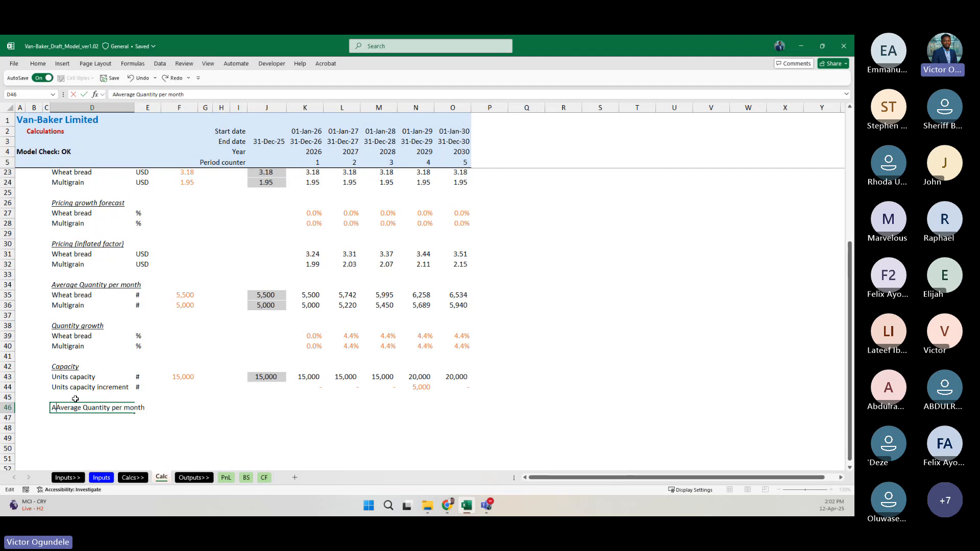
pyautogui.write('Actual')
pyautogui.press('Delete')
pyautogui.write('a')
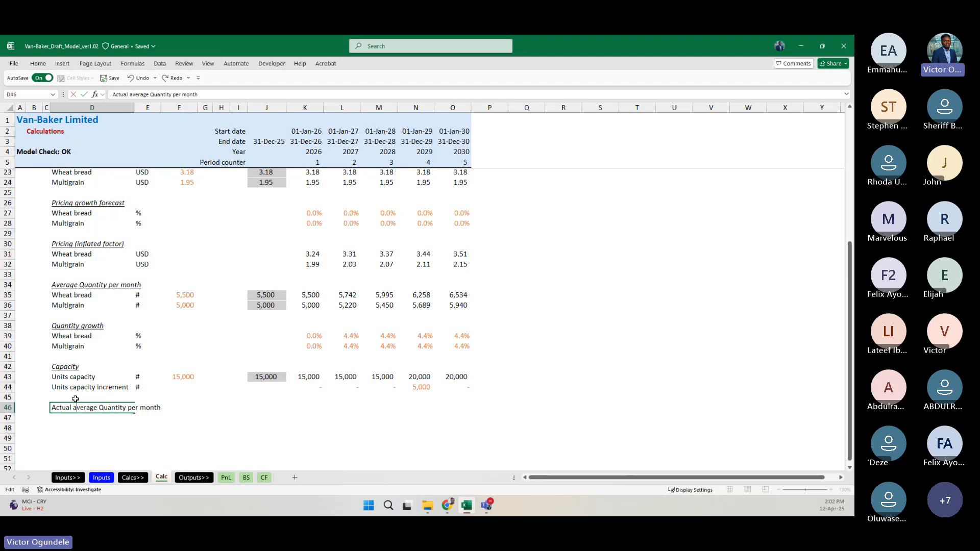
pyautogui.press('Delete')
pyautogui.write('q')
pyautogui.hotkey('ctrl', 'Return')
pyautogui.hotkey('ctrl', 'i')
pyautogui.hotkey('ctrl', 'u')
# Step: Link the Wheat bread label in D47 to D35 and fill it down to D48 for Multigrain
pyautogui.press('Down')
pyautogui.write('=')
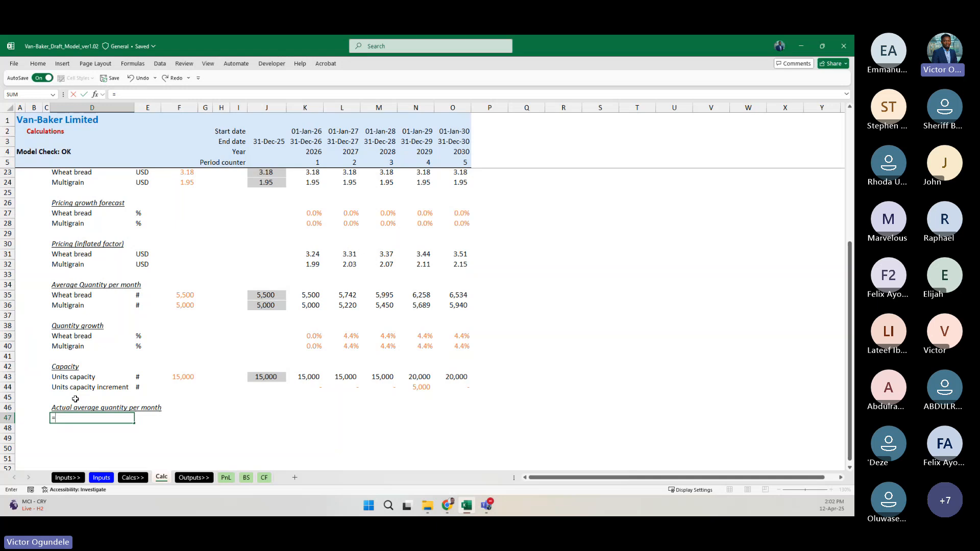
pyautogui.click(69, 294)
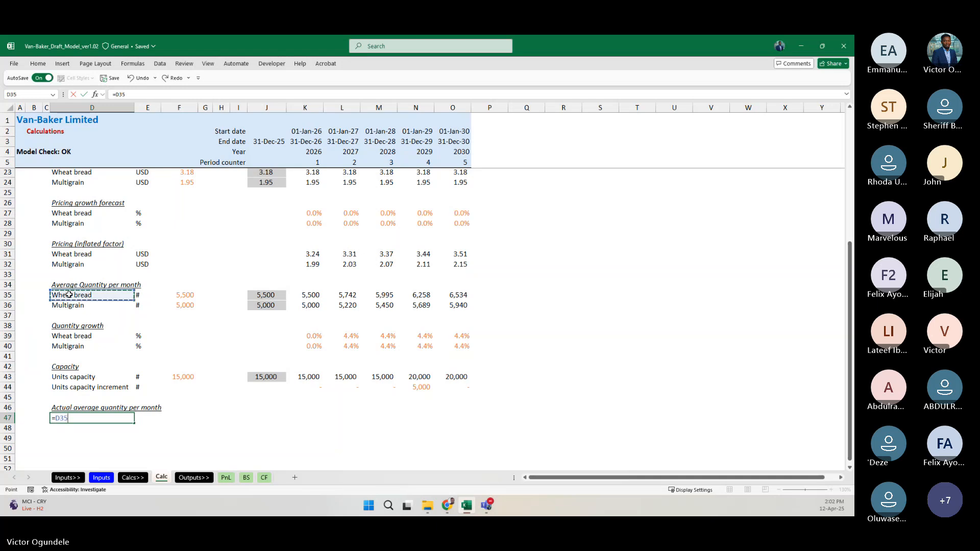
pyautogui.press('Return')
pyautogui.hotkey('ctrl', 'd')
pyautogui.press('Up')
# Step: Copy the # unit from E43 to both product rows of the new block in E47:E48
pyautogui.press('Right')
pyautogui.hotkey('ctrl', 'Up')
pyautogui.press('Up')
pyautogui.hotkey('ctrl', 'c')
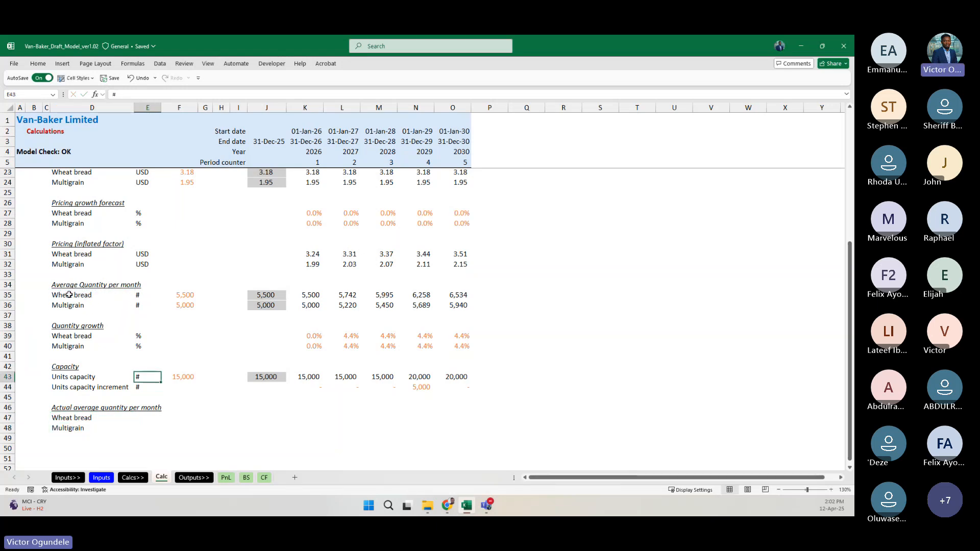
pyautogui.press('Down')
pyautogui.press('Down')
pyautogui.press('Down')
pyautogui.press('Down')
pyautogui.hotkey('shift', 'Down')
pyautogui.press('Return')
pyautogui.press('Right')
pyautogui.press('Right')
pyautogui.press('Right')
pyautogui.press('Right')
pyautogui.press('Right')
pyautogui.press('Right')
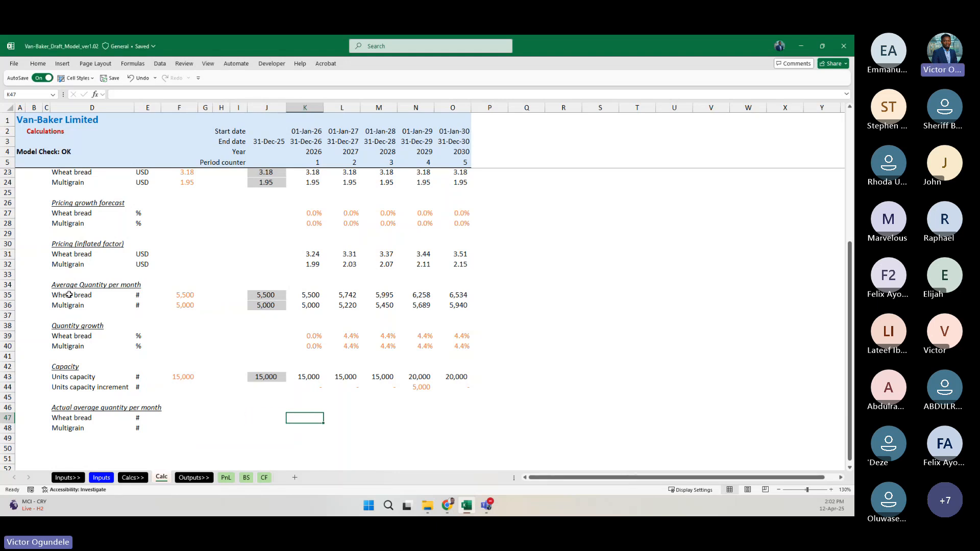
# Step: On the Inputs sheet, set the 2029 units capacity increment to 0, then return to the Calc sheet
pyautogui.keyDown('ctrl'); pyautogui.scroll(2, 69, 294); pyautogui.keyUp('ctrl')
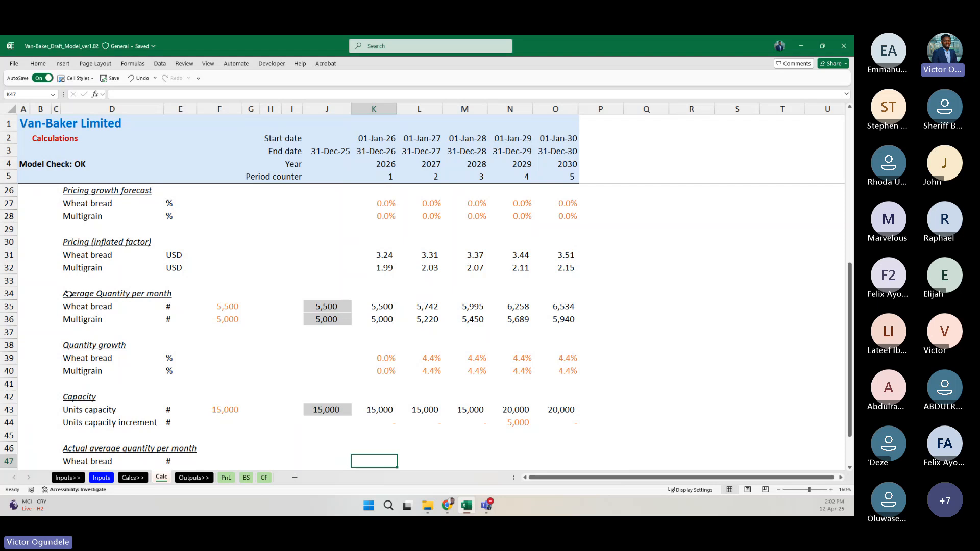
pyautogui.scroll(-2, 313, 367)
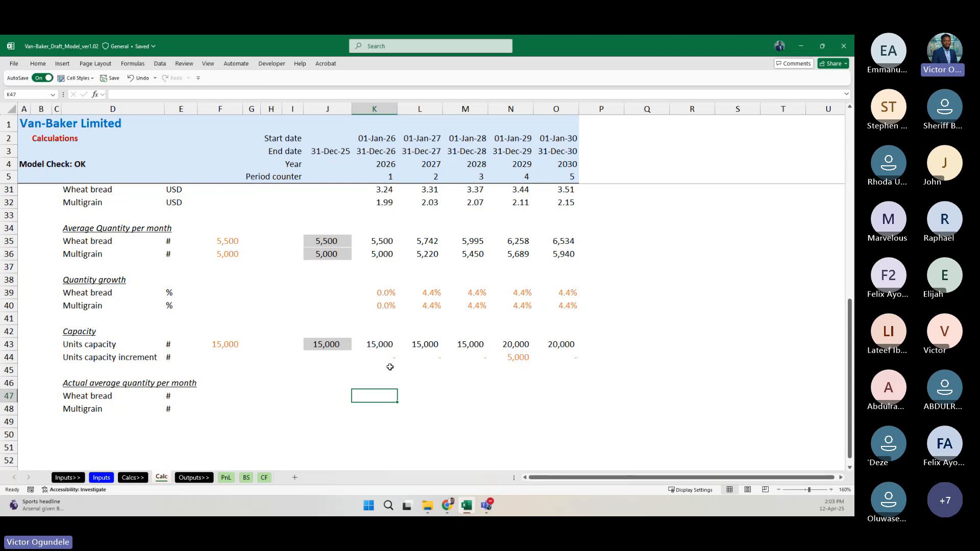
pyautogui.moveTo(382, 344); pyautogui.dragTo(554, 352)
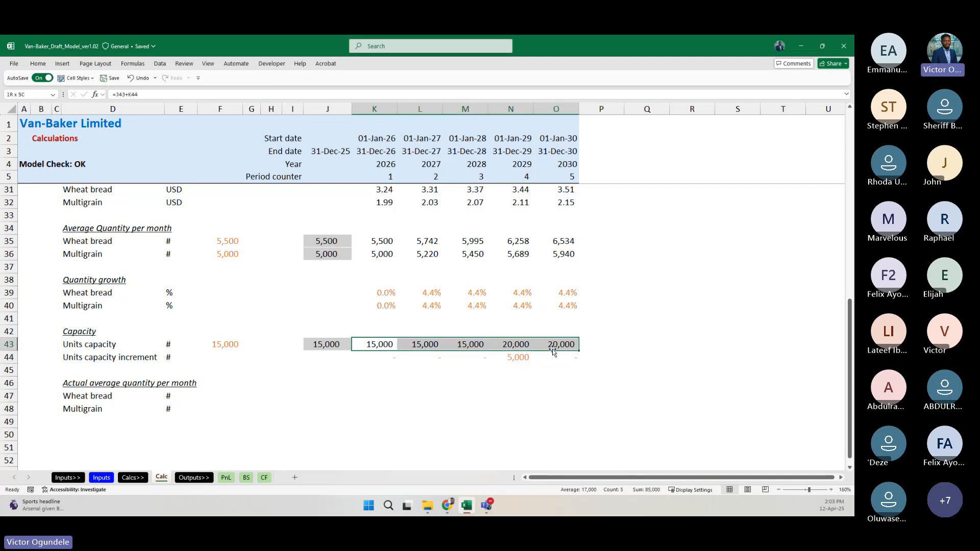
pyautogui.click(92, 479)
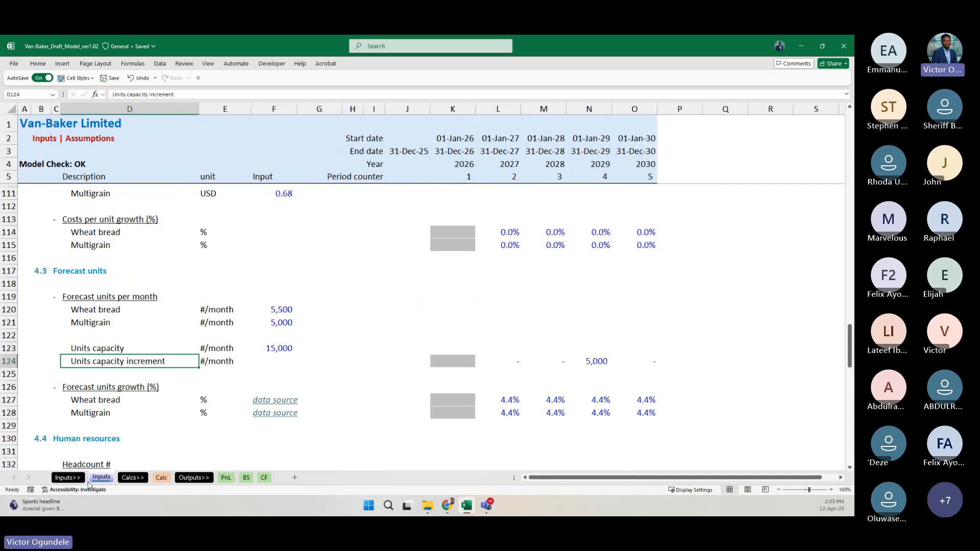
pyautogui.click(587, 364)
pyautogui.write('0')
pyautogui.hotkey('ctrl', 'Return')
pyautogui.hotkey('ctrl', 'pagedown')
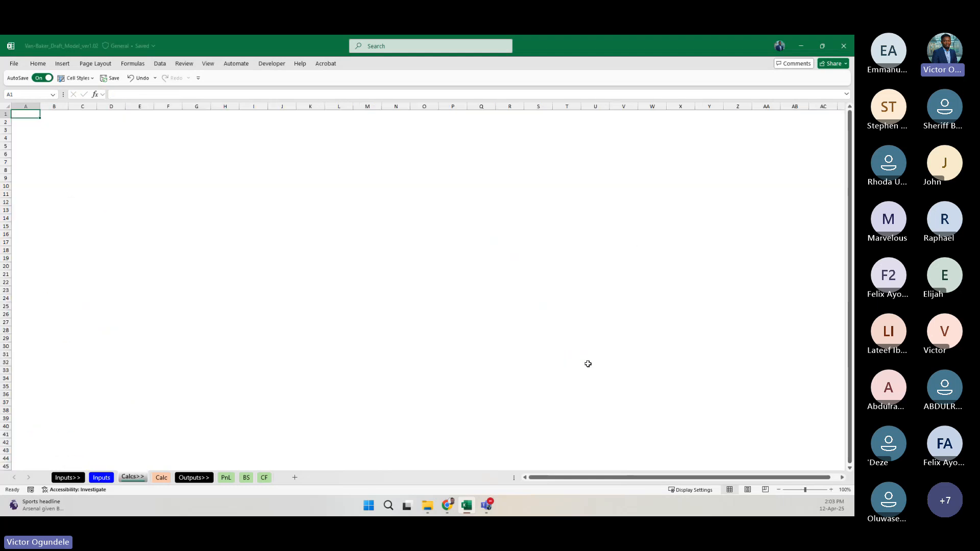
pyautogui.hotkey('ctrl', 'pagedown')
# Step: Insert a row before the Quantity growth block and sum the 2026 wheat bread and multigrain quantities in K37
pyautogui.click(353, 397)
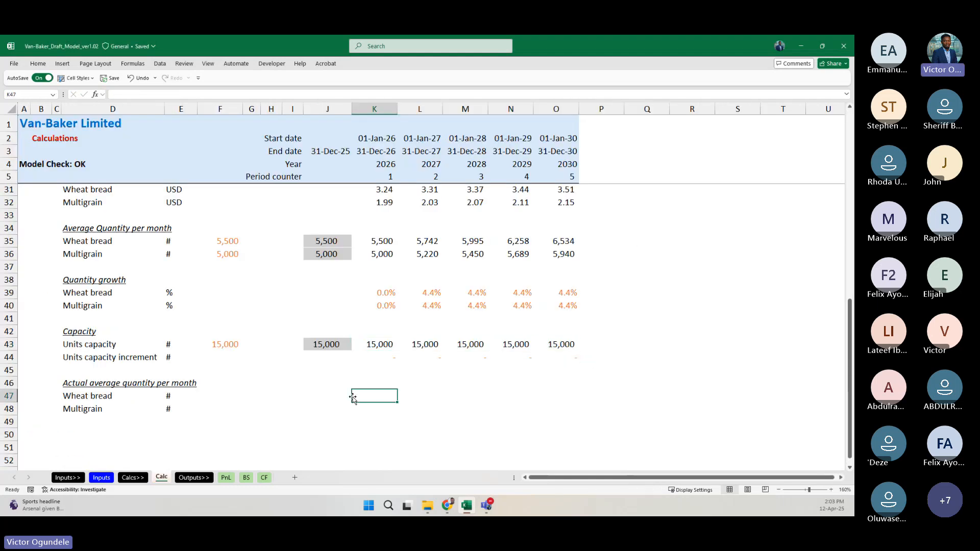
pyautogui.moveTo(372, 345); pyautogui.dragTo(563, 342)
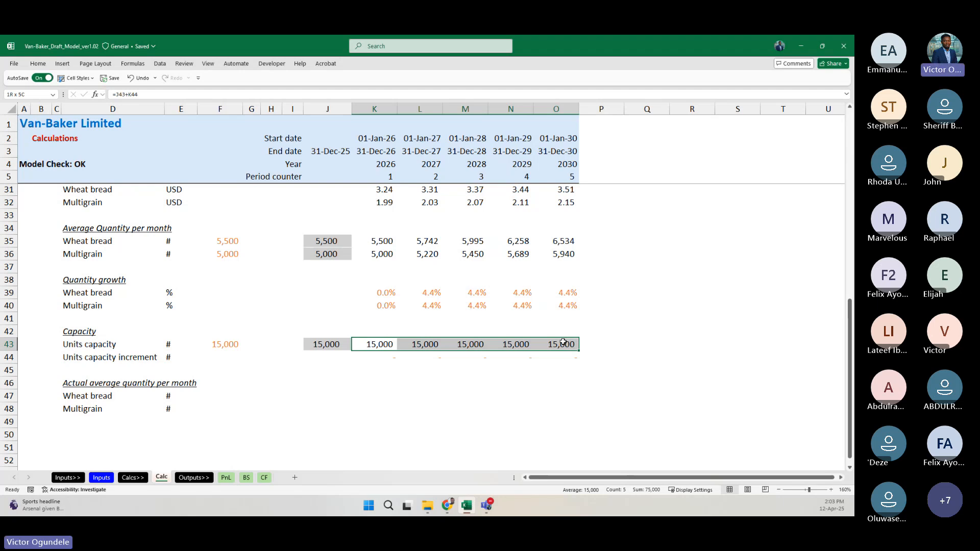
pyautogui.moveTo(384, 241); pyautogui.dragTo(385, 253)
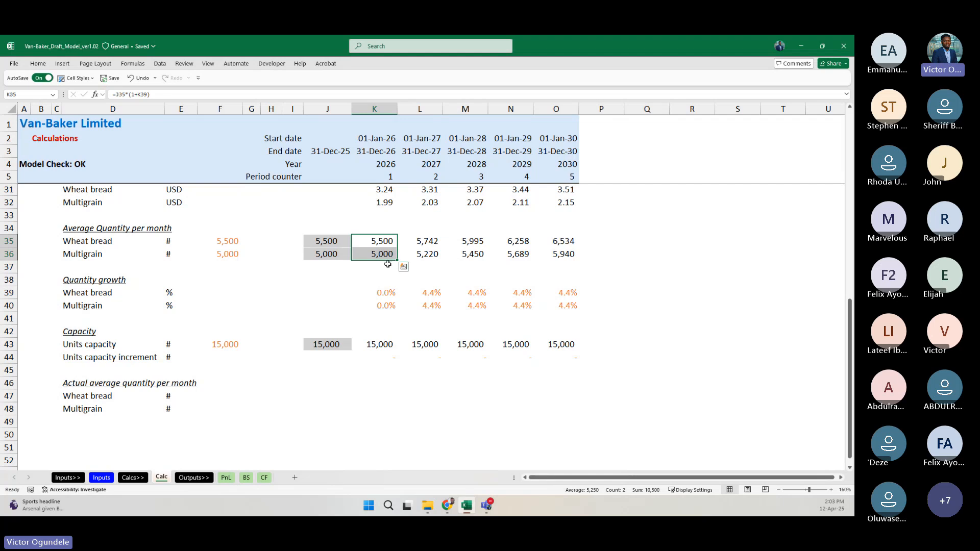
pyautogui.click(388, 264)
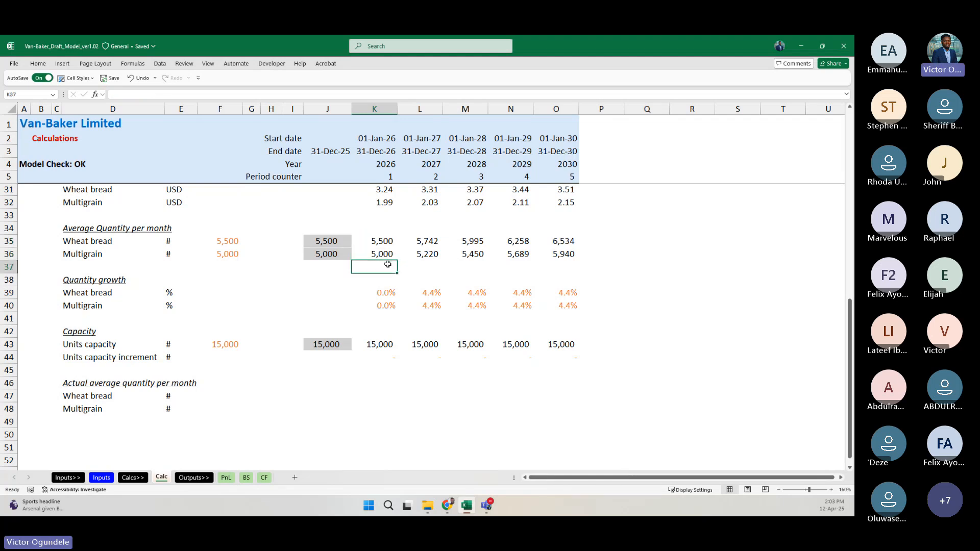
pyautogui.press('Down')
pyautogui.hotkey('shift', 'space')
pyautogui.hotkey('ctrl', 'shift', '+')
pyautogui.press('Up')
pyautogui.hotkey('alt', '=')
pyautogui.hotkey('ctrl', 'Return')
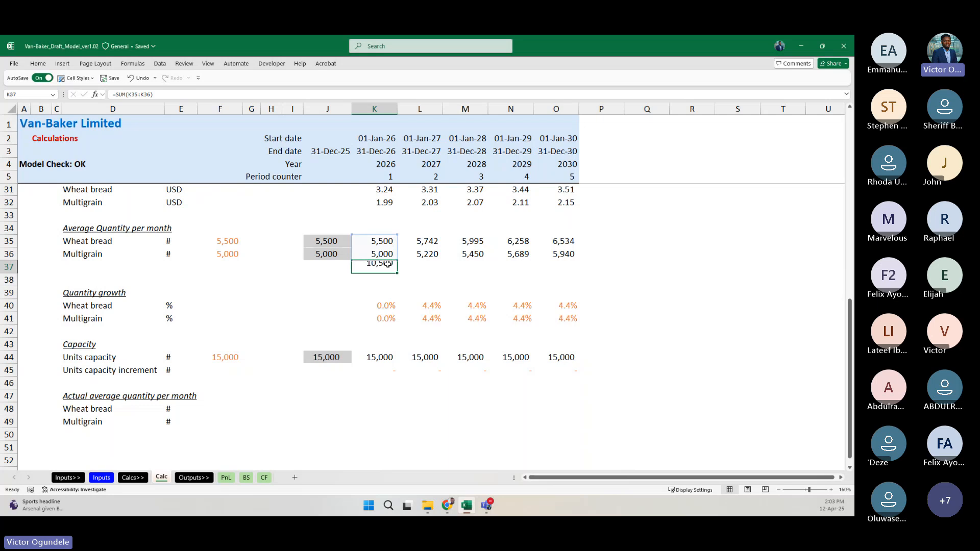
# Step: Fill the total quantity formula from K37 across to O37
pyautogui.hotkey('shift', 'Right')
pyautogui.hotkey('shift', 'Right')
pyautogui.hotkey('shift', 'Right')
pyautogui.hotkey('shift', 'Right')
pyautogui.hotkey('ctrl', 'r')
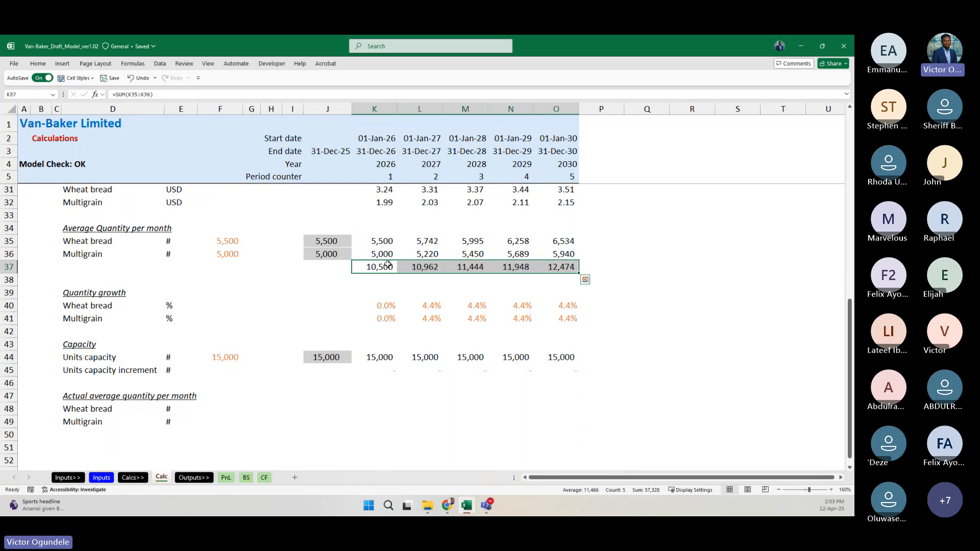
# Step: Try to apply a top border to the quantity totals in row 37
pyautogui.hotkey('alt', 'h')
pyautogui.press('b')
pyautogui.press('p')
pyautogui.press('Left')
pyautogui.press('Left')
pyautogui.press('Left')
pyautogui.press('Right')
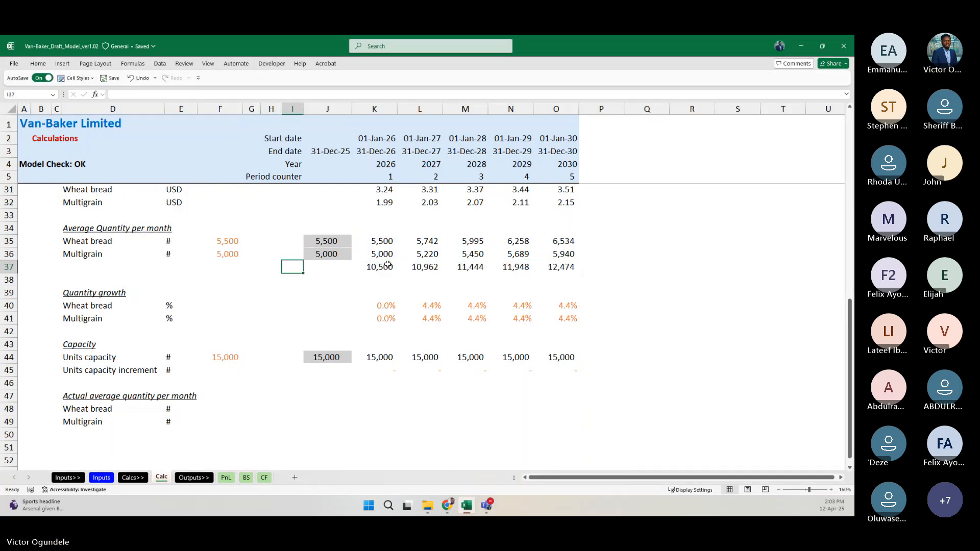
pyautogui.click(388, 265)
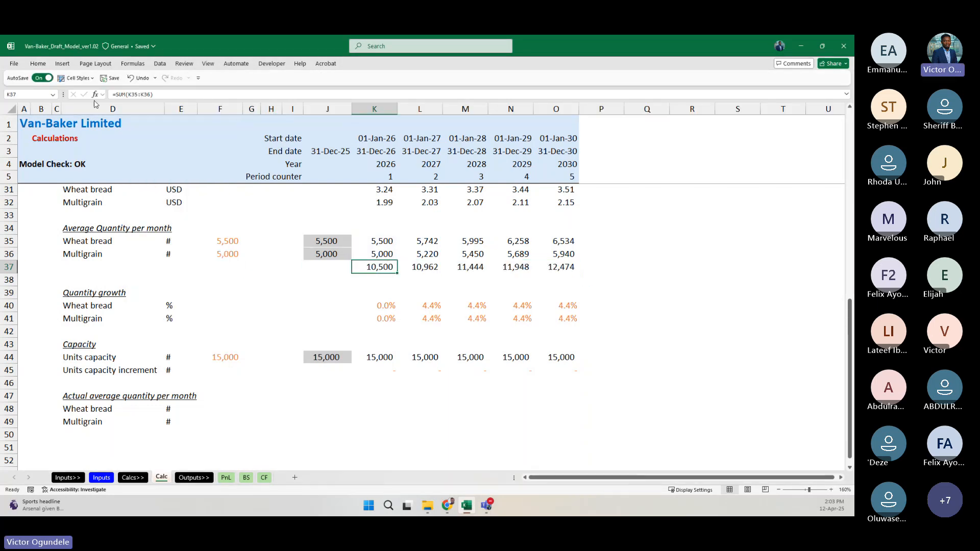
pyautogui.click(38, 63)
pyautogui.click(142, 96)
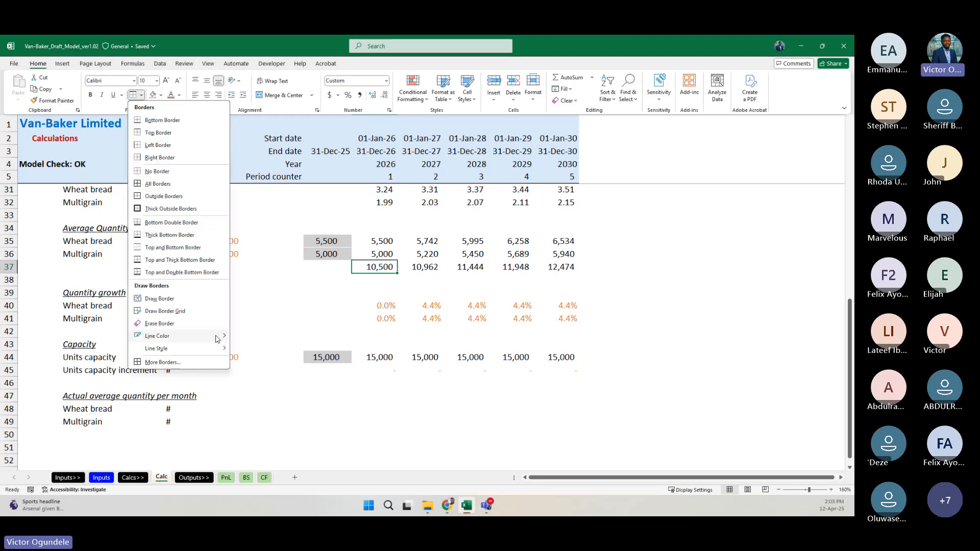
pyautogui.moveTo(214, 336)
pyautogui.click(249, 347)
pyautogui.click(391, 267)
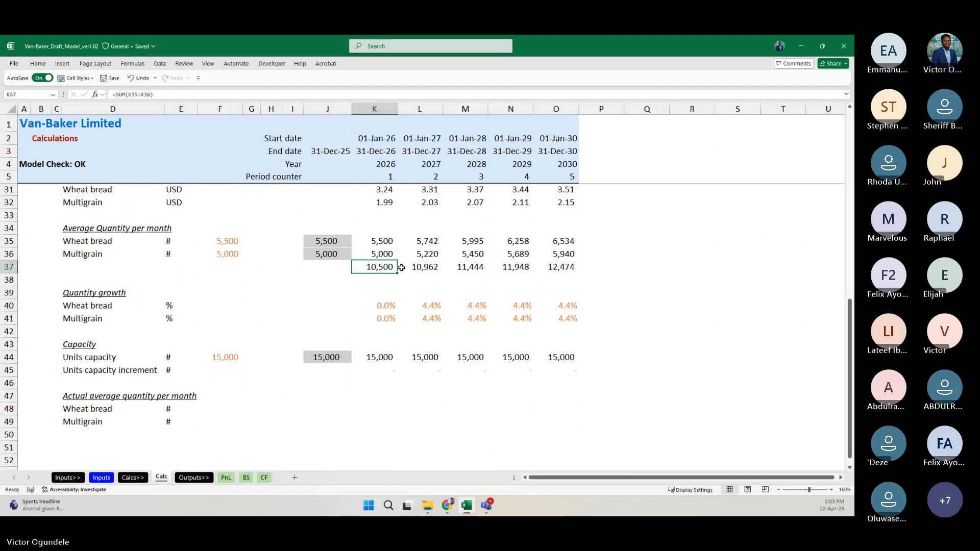
# Step: Add a top border to the quantity totals in K37:O37
pyautogui.hotkey('ctrl', 'shift', 'Right')
pyautogui.hotkey('alt', 'h')
pyautogui.press('b')
pyautogui.press('p')
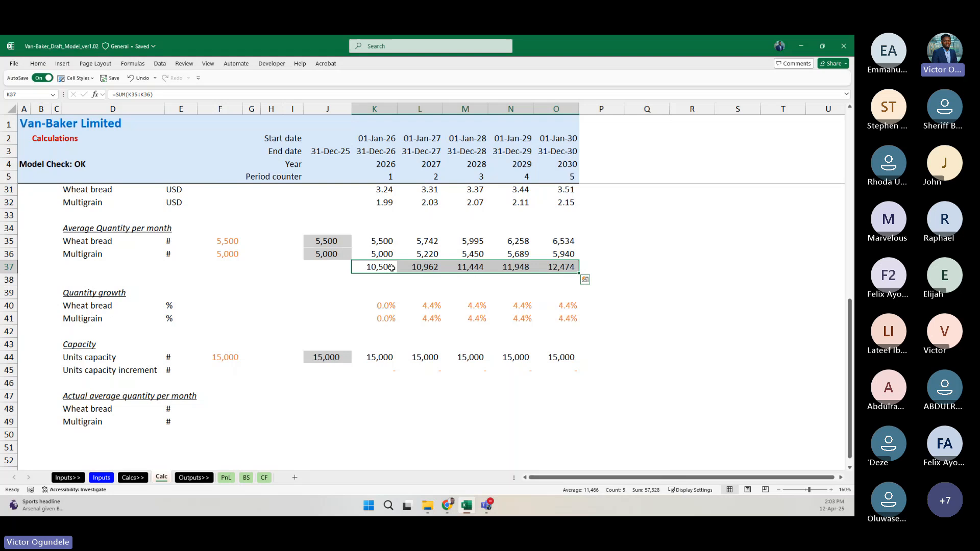
# Step: Label row 37 as Total average quantity and enter # as its unit in E37
pyautogui.press('Left')
pyautogui.press('Left')
pyautogui.press('Left')
pyautogui.press('Left')
pyautogui.press('Left')
pyautogui.press('Left')
pyautogui.press('Left')
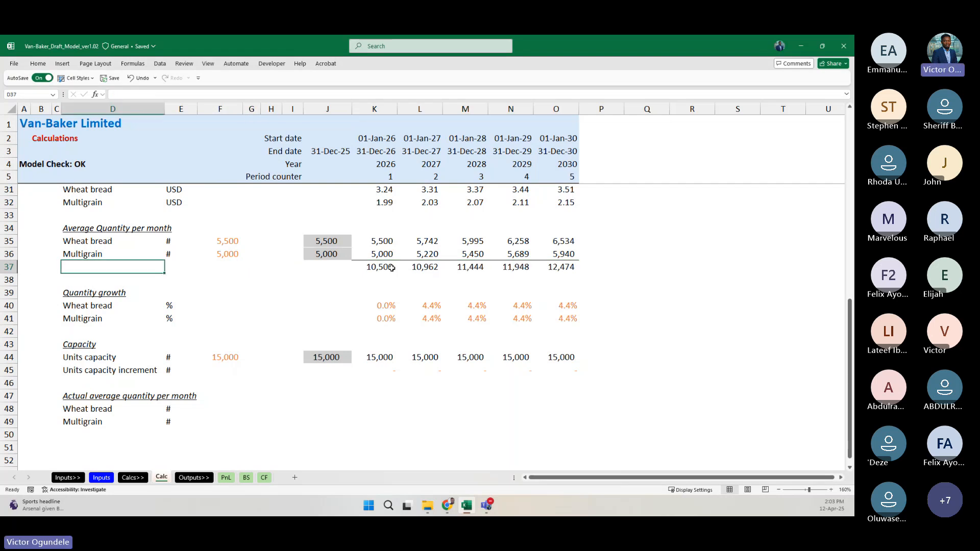
pyautogui.write('Total a')
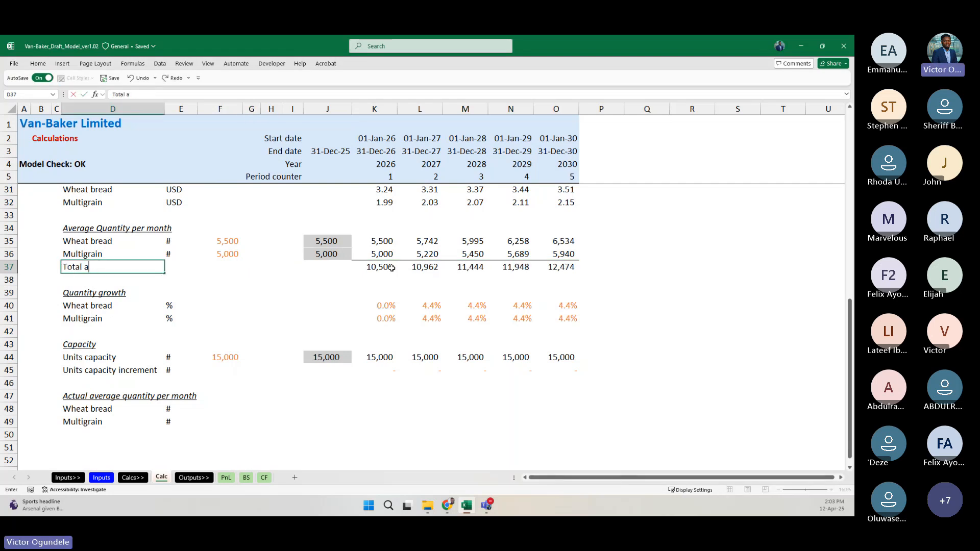
pyautogui.write('verage qun')
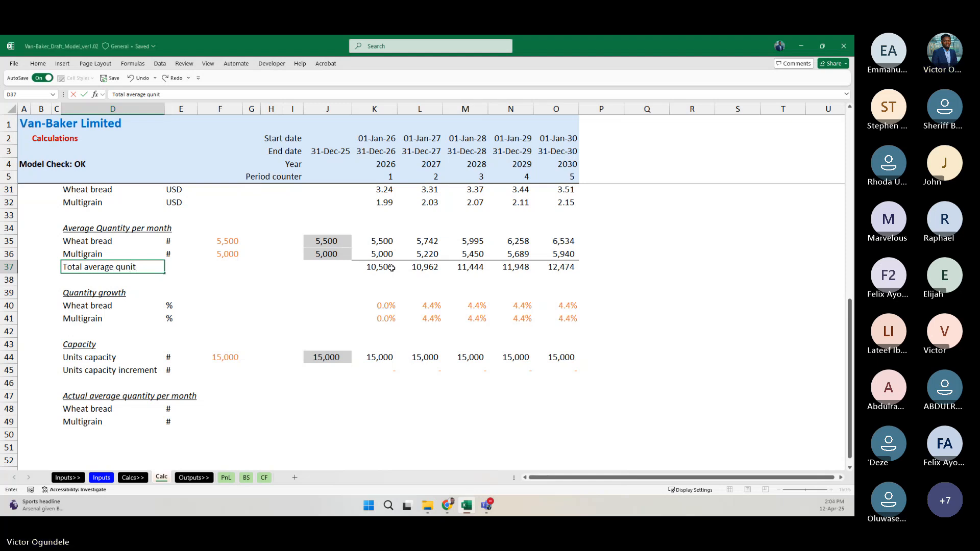
pyautogui.press('BackSpace')
pyautogui.write('antity')
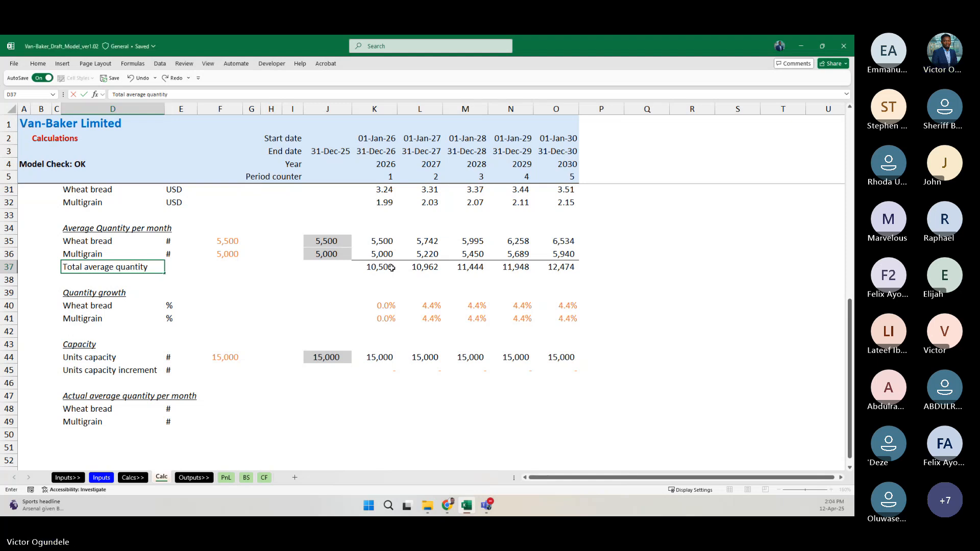
pyautogui.hotkey('ctrl', 'Return')
pyautogui.press('Right')
pyautogui.write('#')
pyautogui.press('Right')
pyautogui.press('Right')
pyautogui.press('Right')
pyautogui.press('Right')
pyautogui.press('Right')
pyautogui.press('Right')
pyautogui.press('Right')
pyautogui.press('Right')
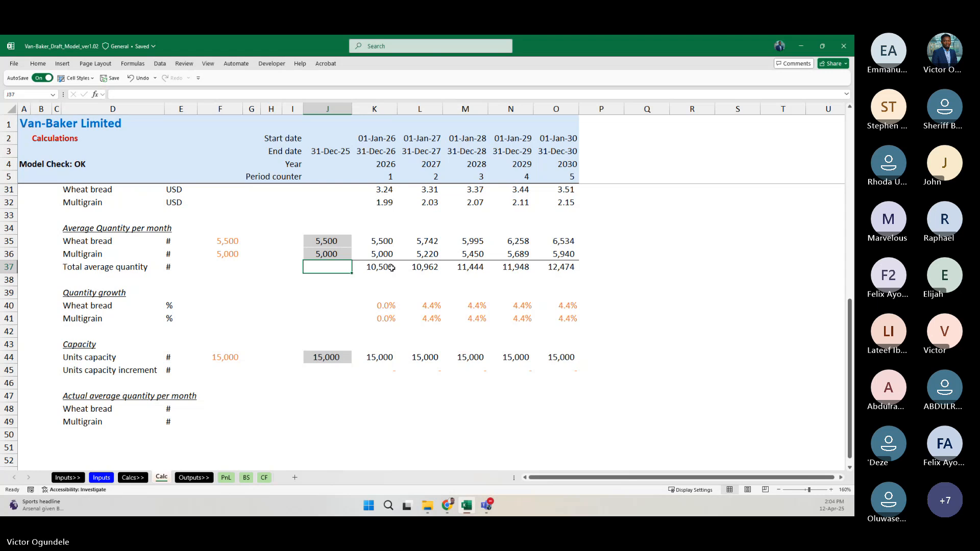
pyautogui.press('Left')
# Step: On the Inputs sheet, set the monthly units capacity in F123 to 10,000 and return to the Calc sheet
pyautogui.scroll(-1, 392, 268)
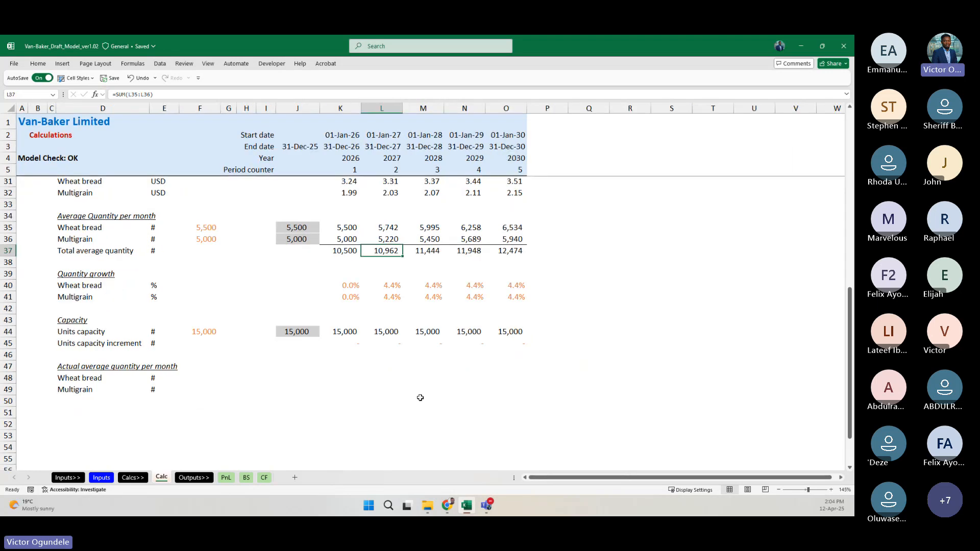
pyautogui.click(101, 477)
pyautogui.doubleClick(273, 348)
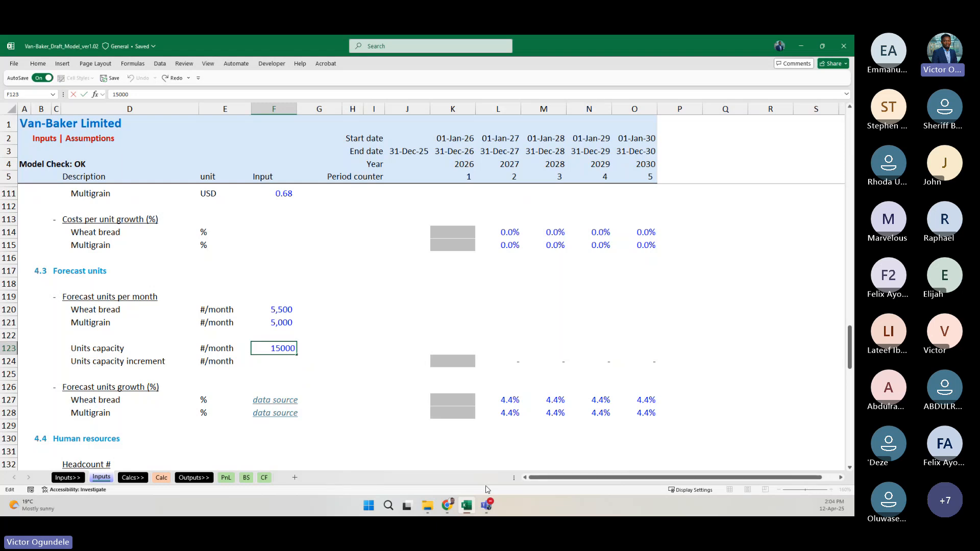
pyautogui.press('BackSpace')
pyautogui.write('0')
pyautogui.hotkey('ctrl', 'Return')
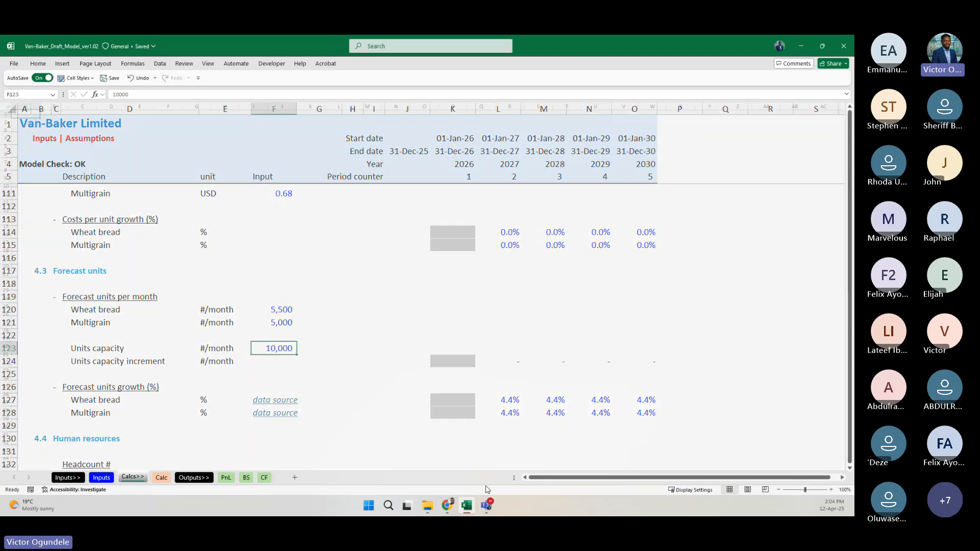
pyautogui.hotkey('ctrl', 'pagedown')
pyautogui.hotkey('ctrl', 'pagedown')
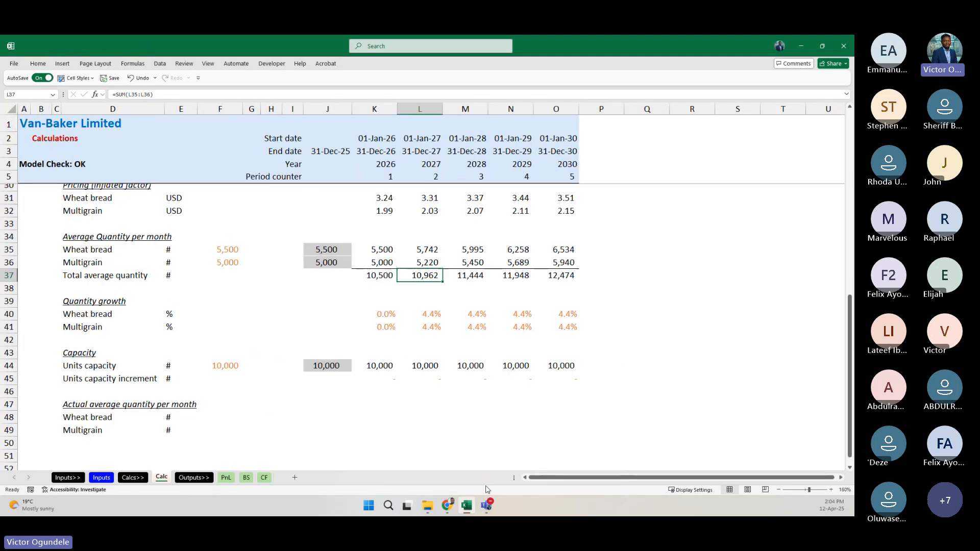
# Step: On the Inputs sheet, set the monthly units capacity in F123 to 11,000 and return to the Calc sheet
pyautogui.keyDown('ctrl'); pyautogui.scroll(1, 459, 357); pyautogui.keyUp('ctrl')
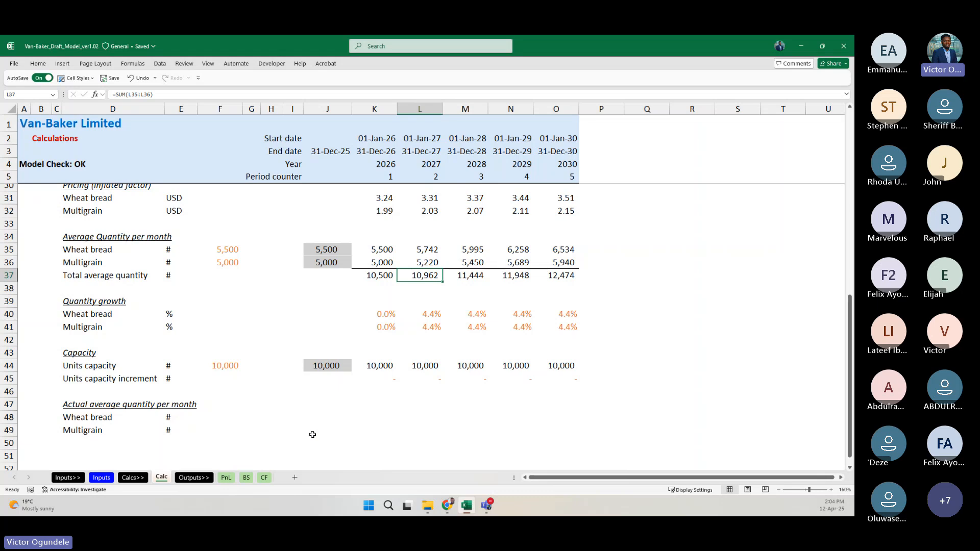
pyautogui.click(101, 478)
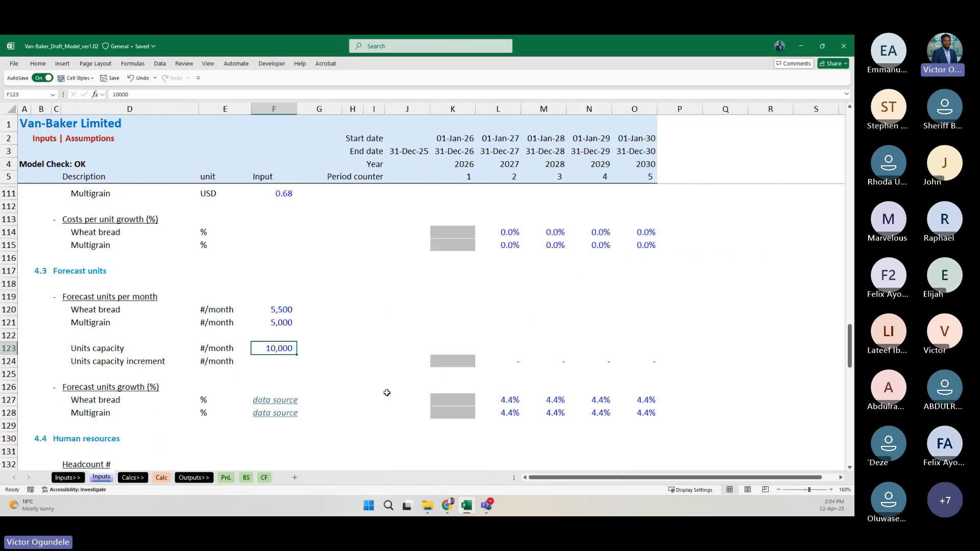
pyautogui.hotkey('ctrl', 'pagedown')
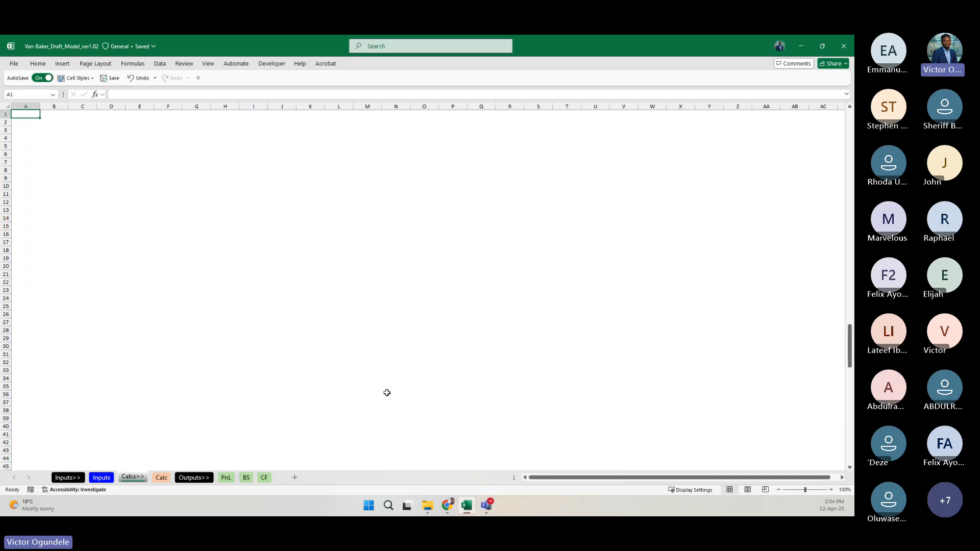
pyautogui.hotkey('ctrl', 'pagedown')
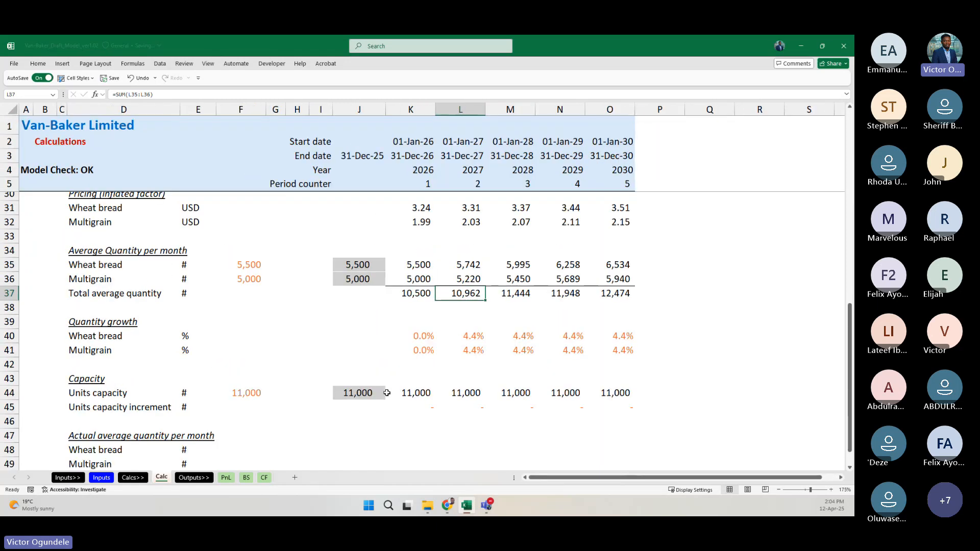
# Step: Compare the yearly total average quantity with the units capacity in K44:O44 and review the pricing rows above
pyautogui.scroll(-2, 387, 393)
pyautogui.click(412, 356)
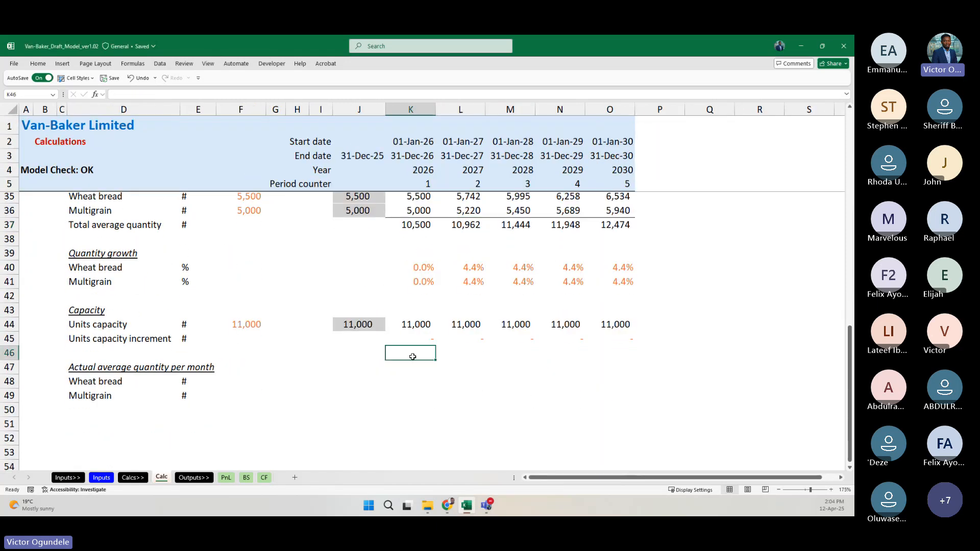
pyautogui.scroll(1, 412, 356)
pyautogui.press('Down')
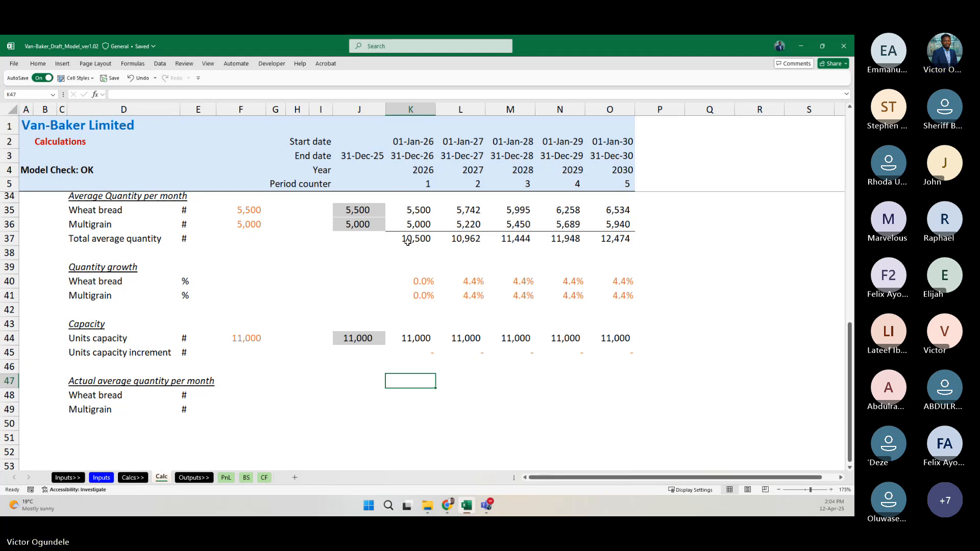
pyautogui.moveTo(417, 339); pyautogui.dragTo(604, 340)
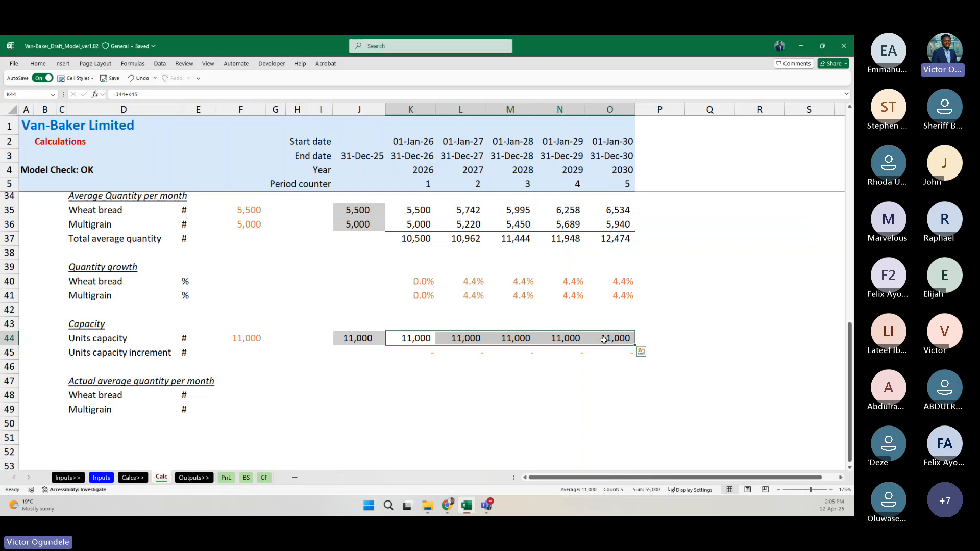
pyautogui.scroll(1, 435, 272)
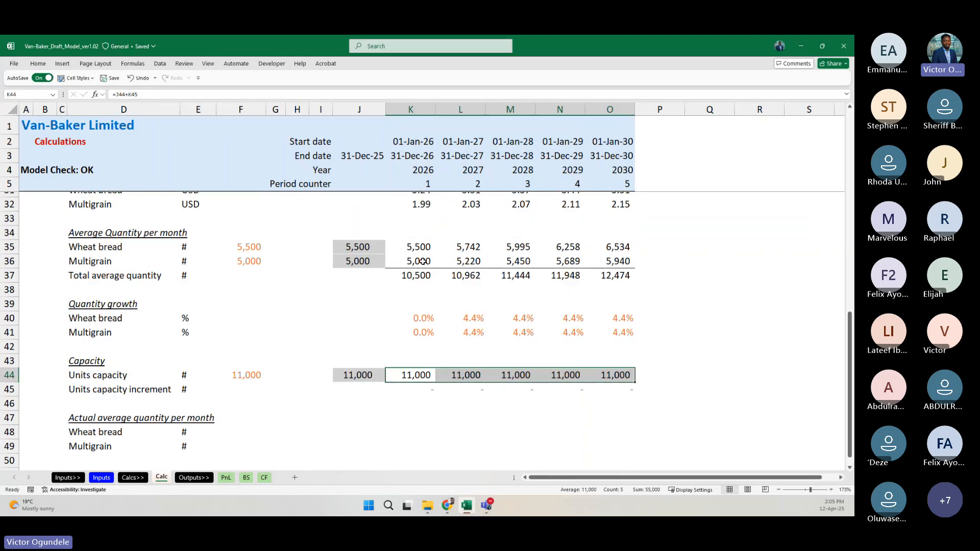
pyautogui.scroll(3, 441, 254)
pyautogui.scroll(2, 441, 253)
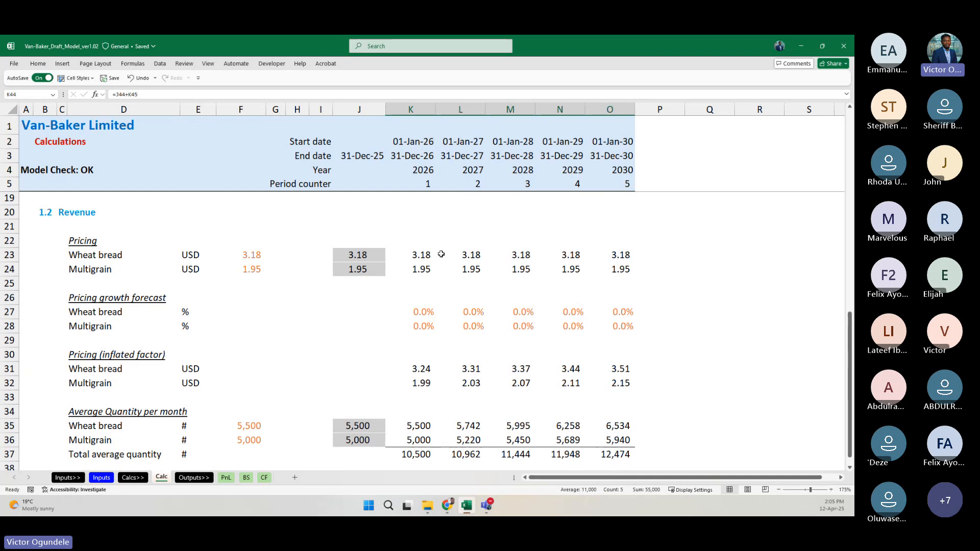
pyautogui.scroll(-2, 441, 254)
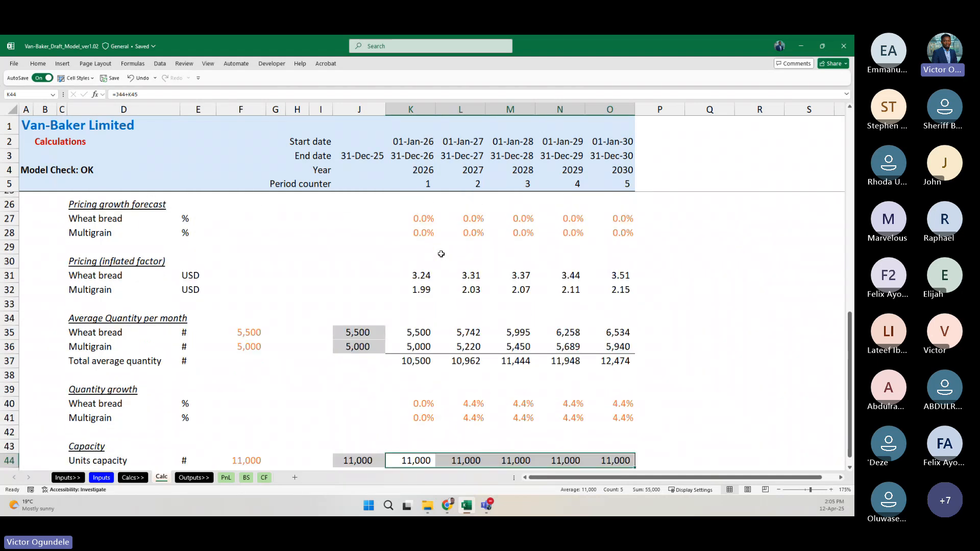
pyautogui.scroll(-1, 436, 270)
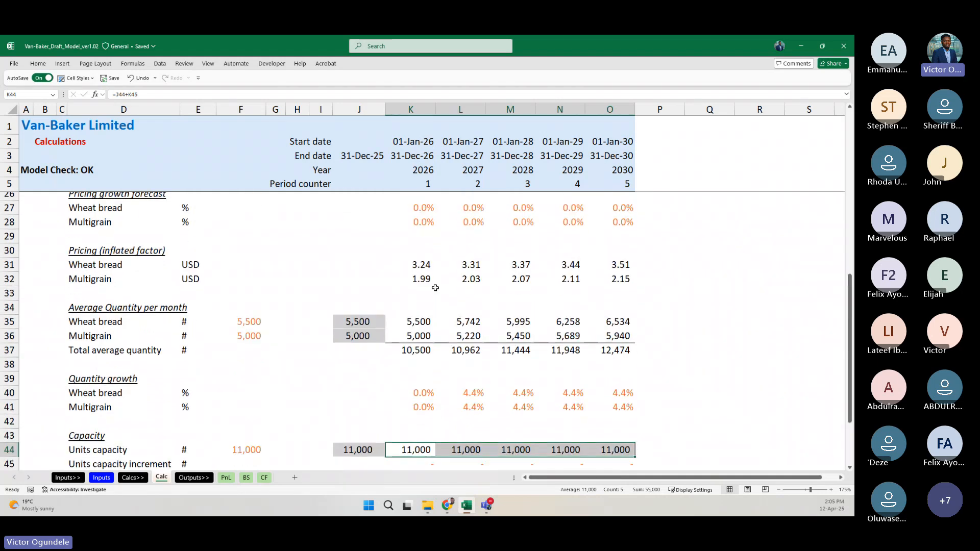
# Step: On the Inputs sheet, calculate the wheat bread margin per unit in G110 with =F100-F110 and fill it down to G111
pyautogui.click(101, 478)
pyautogui.scroll(5, 322, 330)
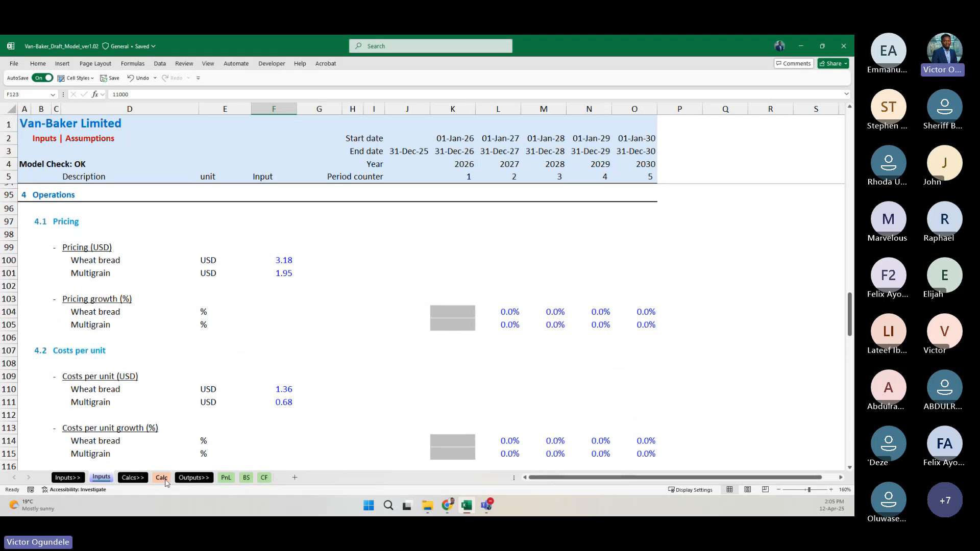
pyautogui.click(322, 390)
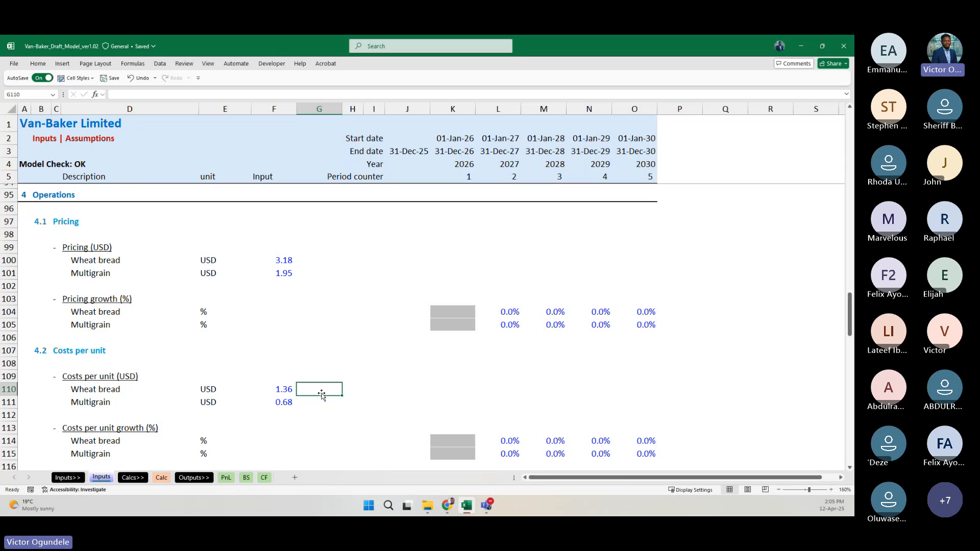
pyautogui.write('=')
pyautogui.press('Left')
pyautogui.press('Up')
pyautogui.press('Up')
pyautogui.press('Up')
pyautogui.press('Up')
pyautogui.press('Up')
pyautogui.press('Up')
pyautogui.press('Up')
pyautogui.press('Up')
pyautogui.press('Up')
pyautogui.press('Up')
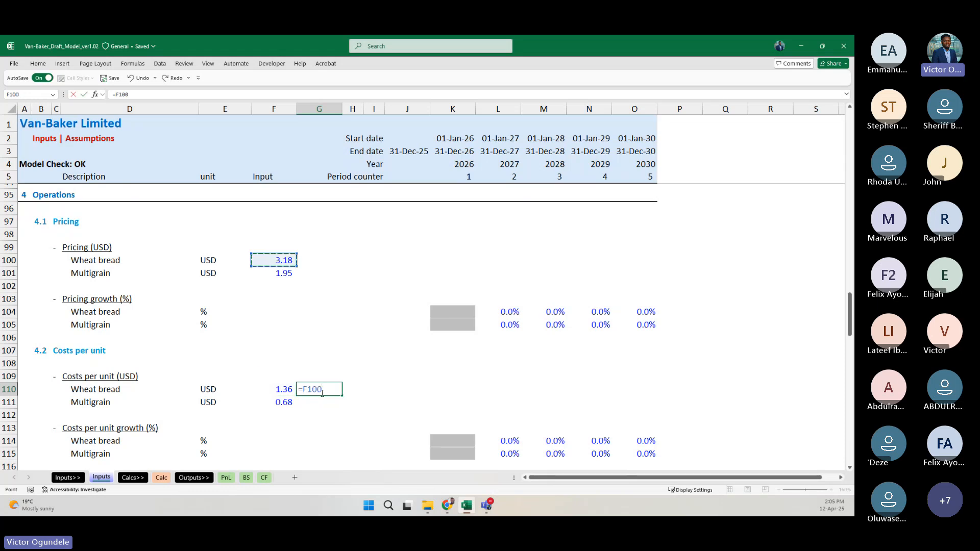
pyautogui.write('-')
pyautogui.press('Left')
pyautogui.hotkey('ctrl', 'Return')
pyautogui.hotkey('shift', 'Down')
pyautogui.hotkey('ctrl', 'd')
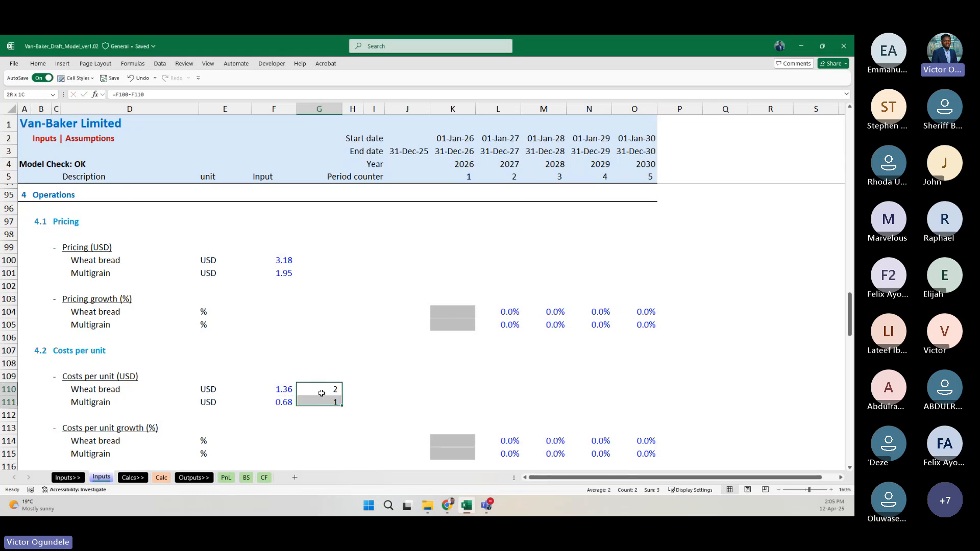
# Step: Show the unit margins in G110:G111 with two decimals and clear them
pyautogui.hotkey('alt', 'h')
pyautogui.press('0')
pyautogui.hotkey('alt', 'h')
pyautogui.press('0')
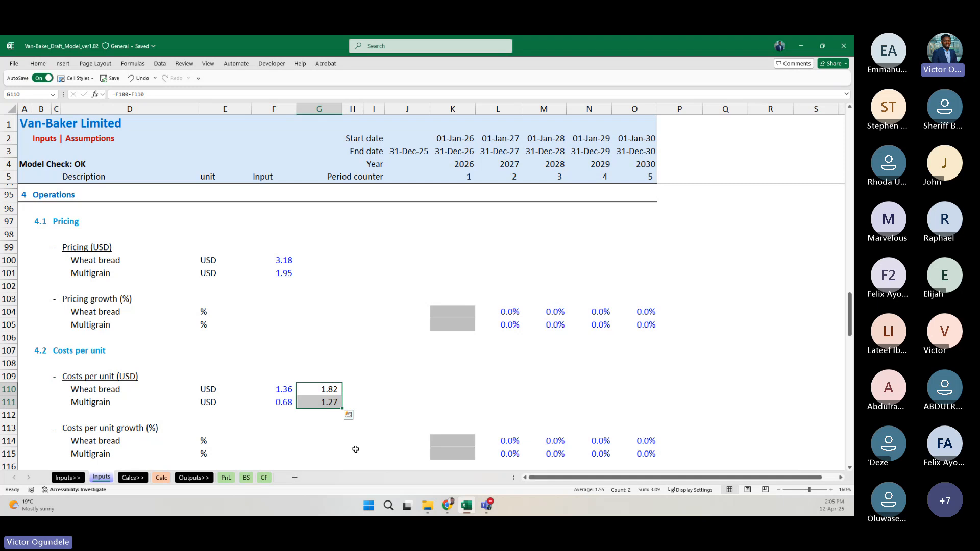
pyautogui.press('Delete')
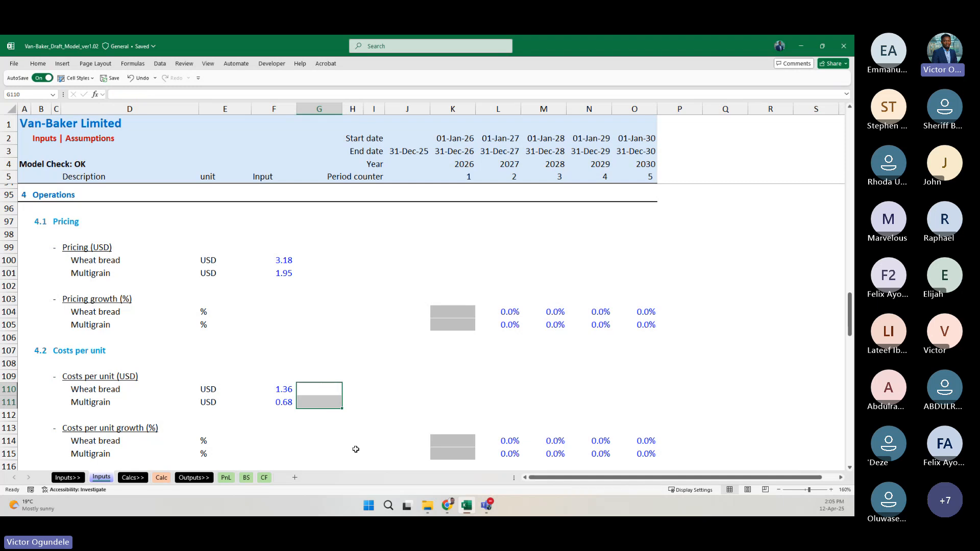
# Step: On the Calc sheet, examine the product quantities, the total average quantity in K37:O37 and the units capacity row
pyautogui.click(162, 478)
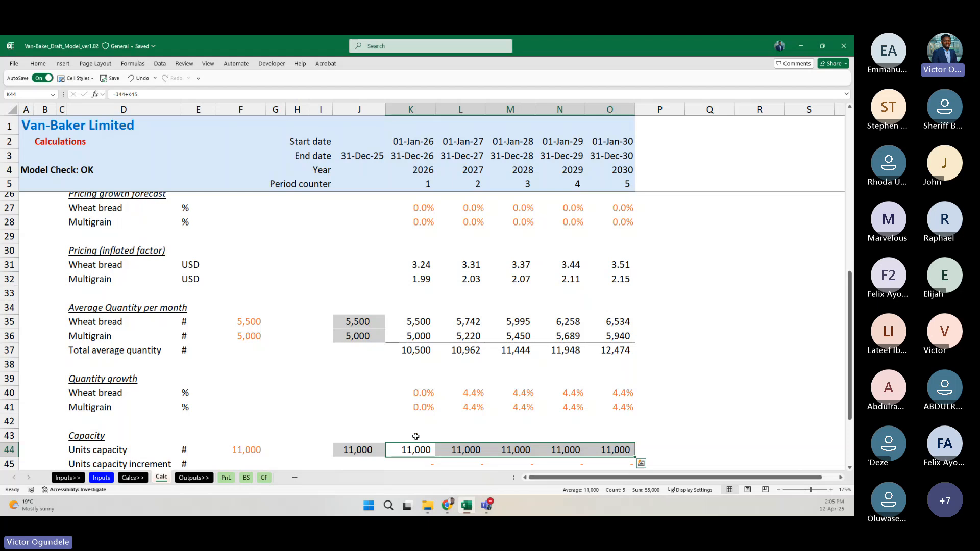
pyautogui.scroll(-2, 416, 437)
pyautogui.click(412, 419)
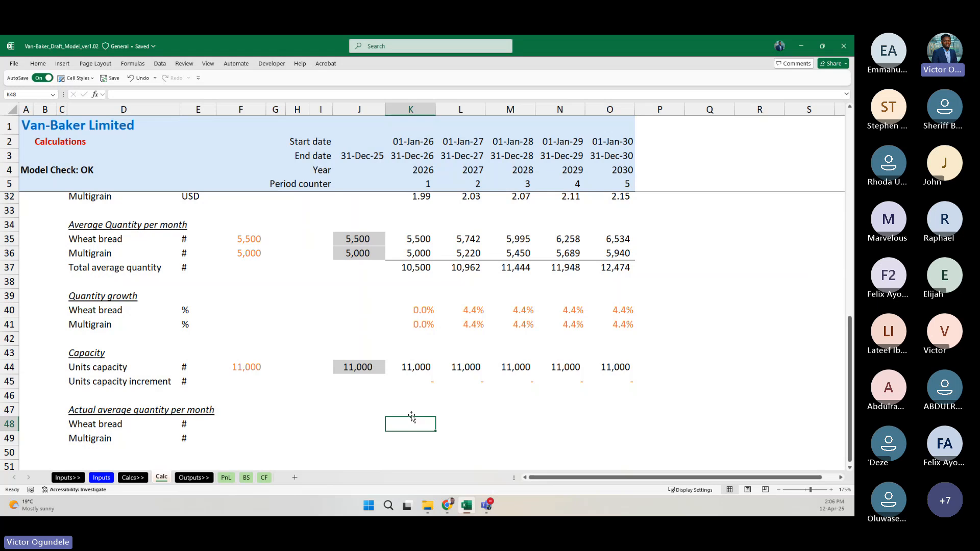
pyautogui.click(413, 238)
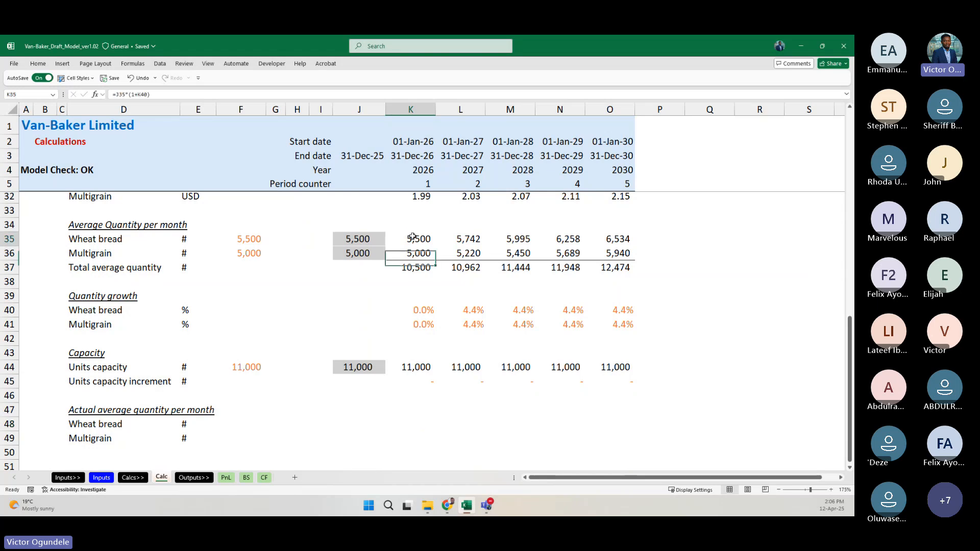
pyautogui.moveTo(412, 238); pyautogui.dragTo(416, 249)
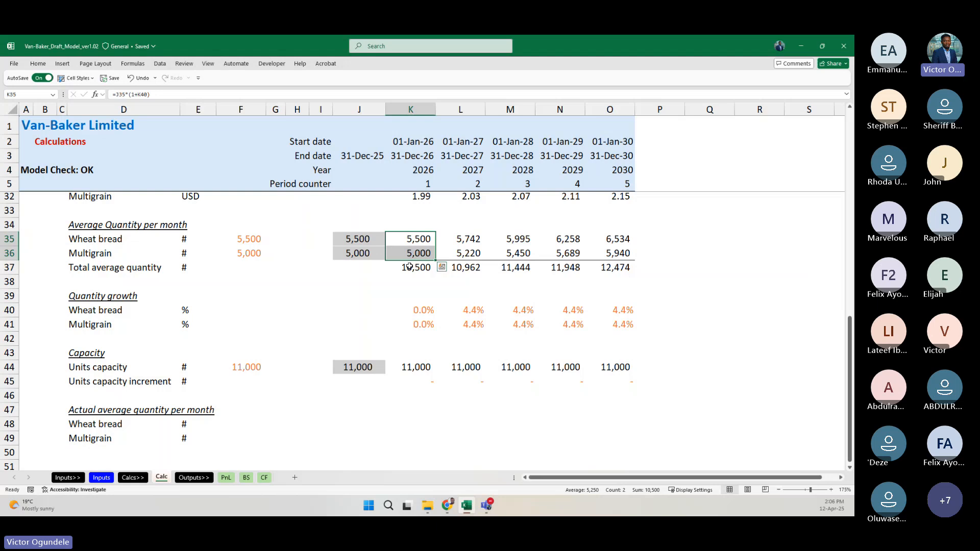
pyautogui.moveTo(409, 266); pyautogui.dragTo(597, 267)
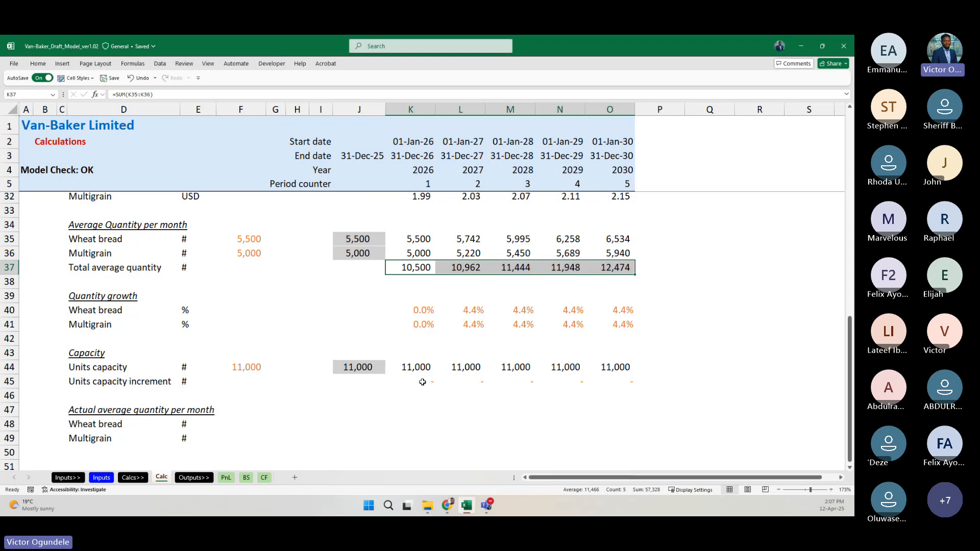
pyautogui.click(91, 368)
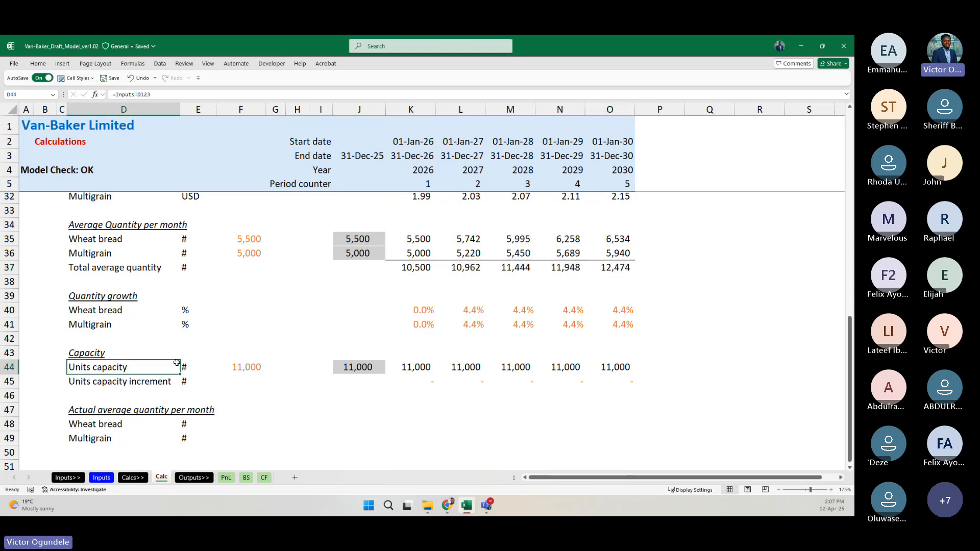
pyautogui.click(235, 365)
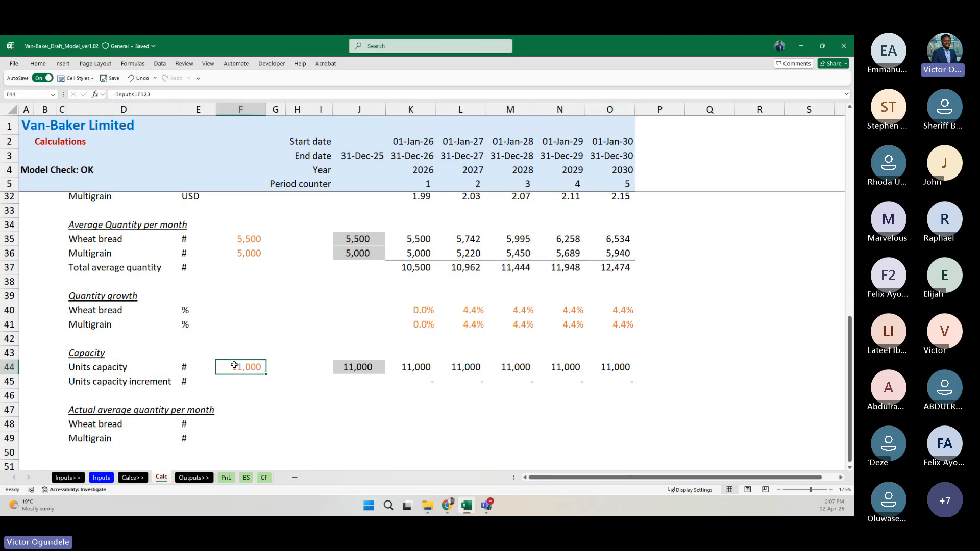
# Step: Rename the Capacity heading in D43 to "Capacity per quantity per month"
pyautogui.click(141, 370)
pyautogui.press('F2')
pyautogui.press('Escape')
pyautogui.press('Up')
pyautogui.press('F2')
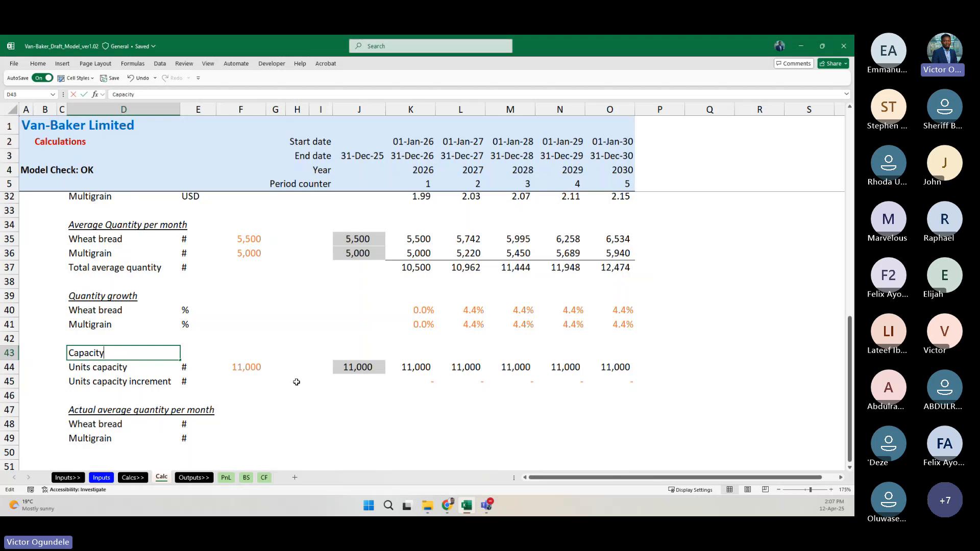
pyautogui.write('per mo')
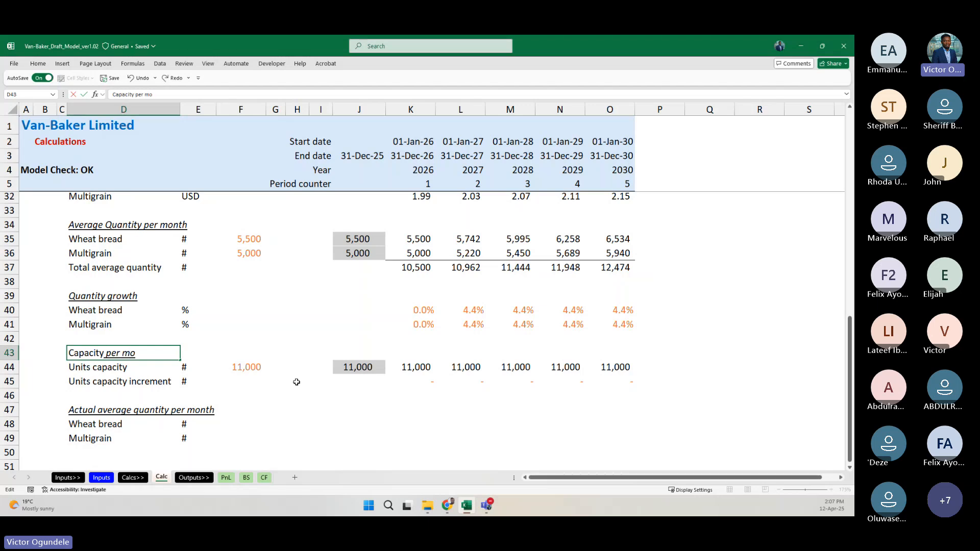
pyautogui.write('nth')
pyautogui.press('BackSpace')
pyautogui.press('BackSpace')
pyautogui.press('BackSpace')
pyautogui.press('BackSpace')
pyautogui.press('BackSpace')
pyautogui.write('qu')
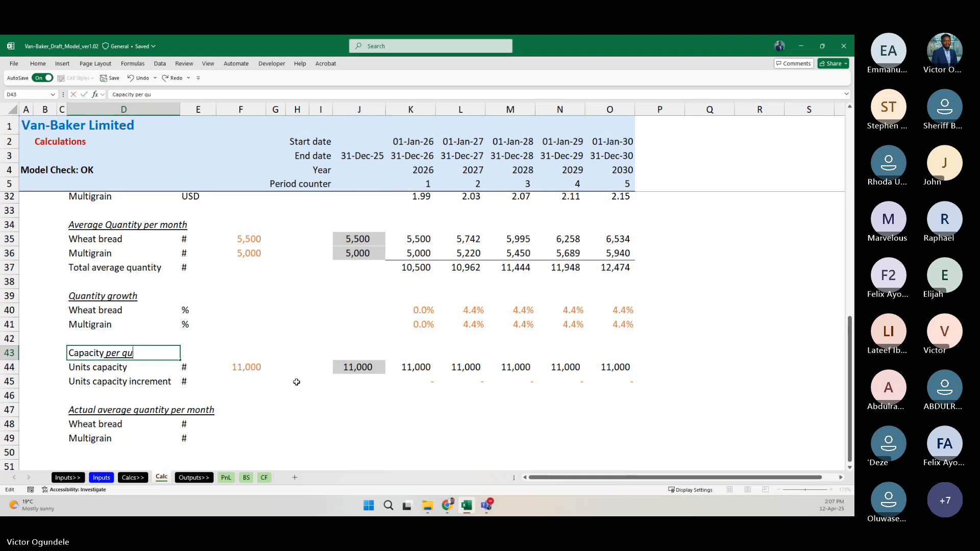
pyautogui.write('antity p')
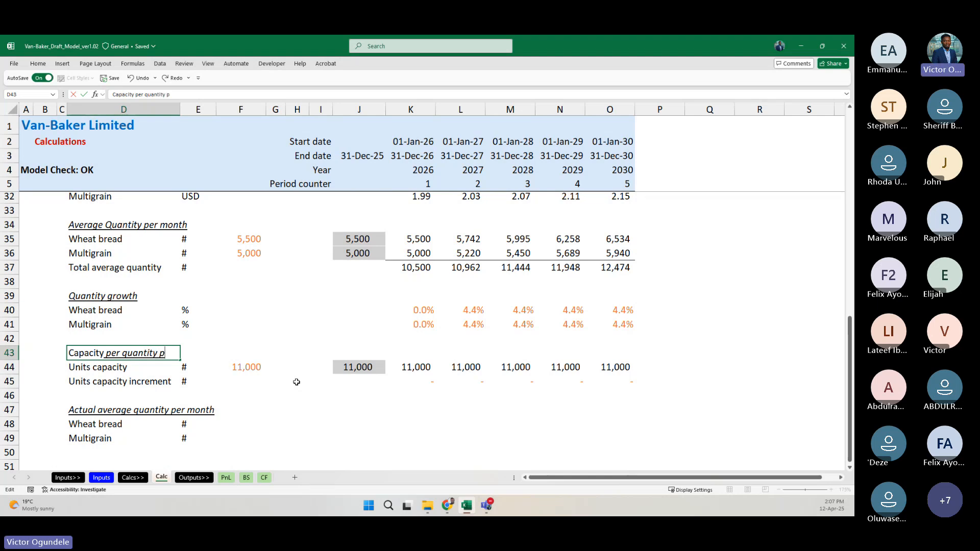
pyautogui.write('er month')
pyautogui.press('Return')
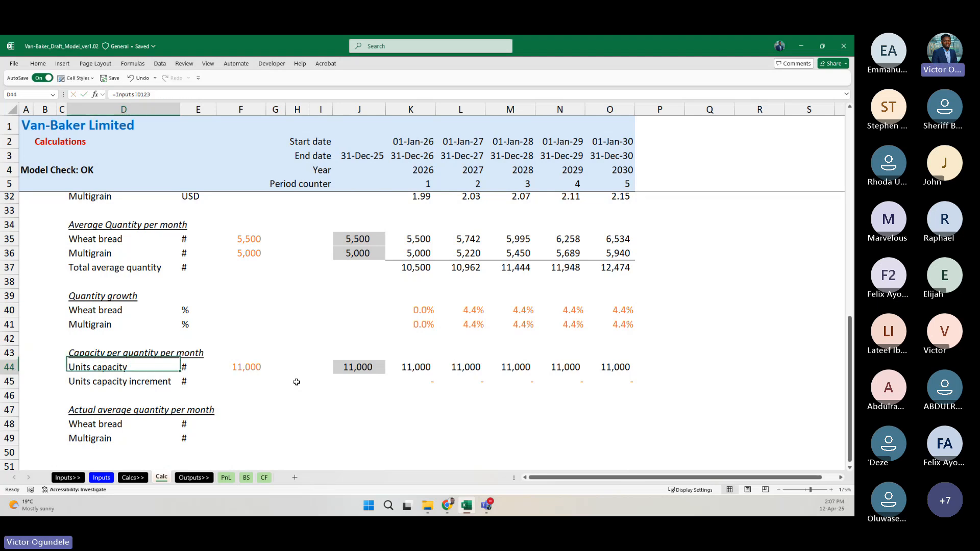
# Step: Under Actual average quantity per month, link the 2026 wheat bread quantity in K48 to the average quantity with =K35
pyautogui.press('Down')
pyautogui.press('Down')
pyautogui.press('Down')
pyautogui.press('Down')
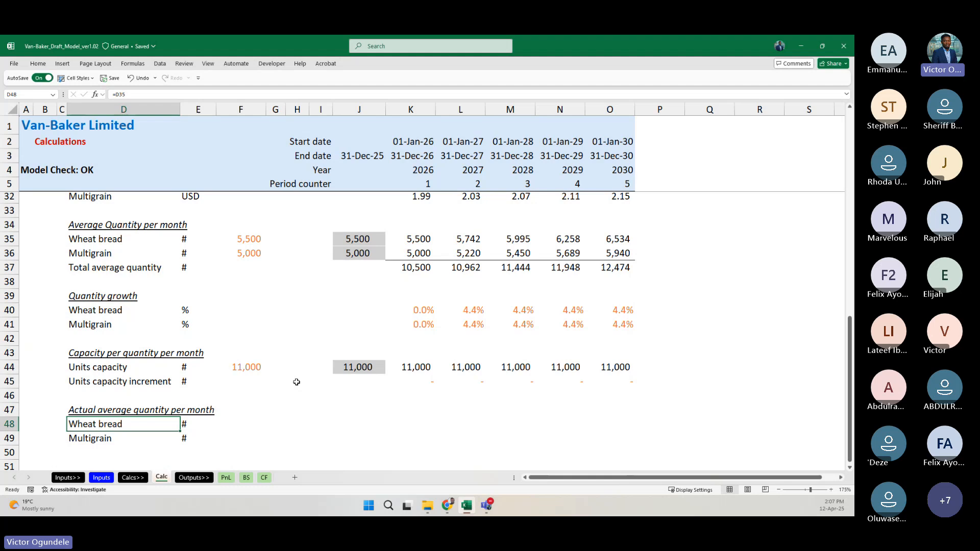
pyautogui.scroll(-1, 408, 383)
pyautogui.click(390, 375)
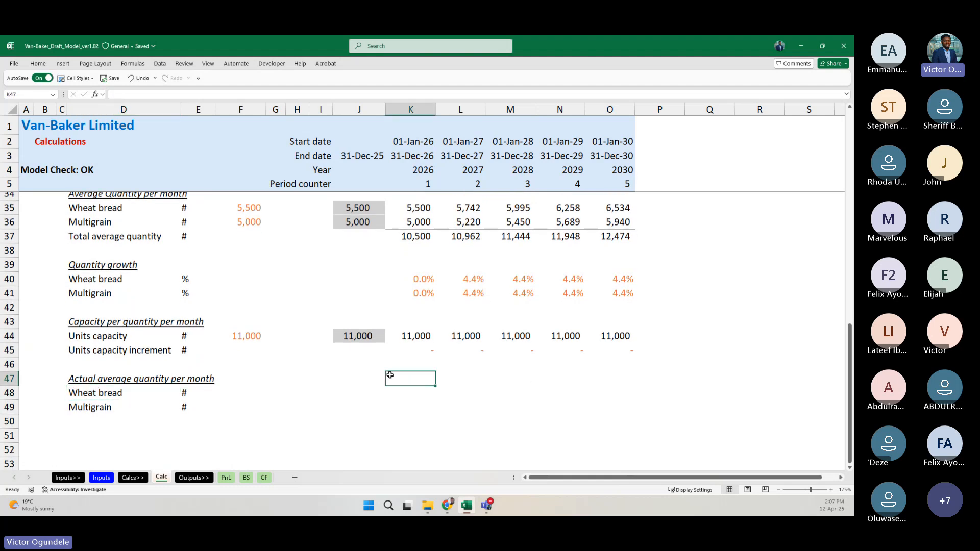
pyautogui.press('Down')
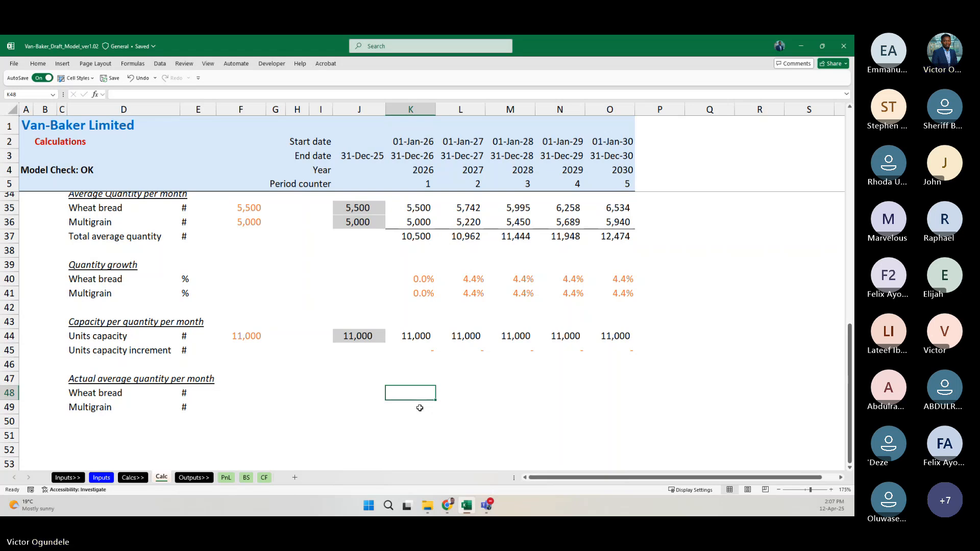
pyautogui.write('=')
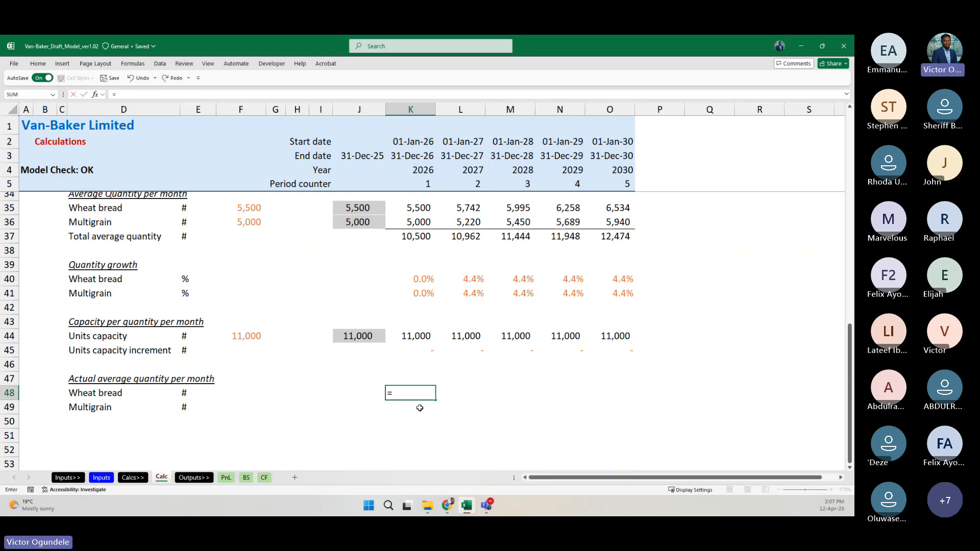
pyautogui.scroll(1, 423, 405)
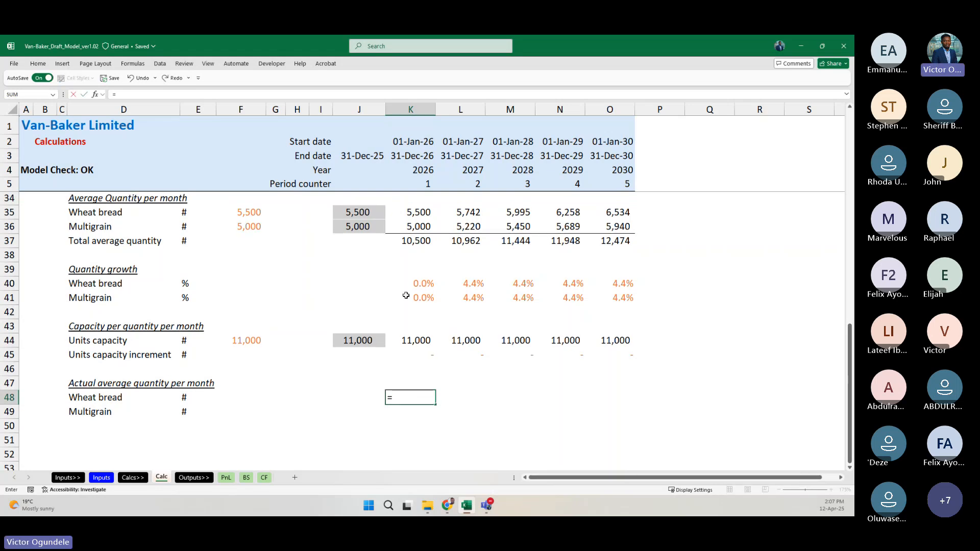
pyautogui.click(412, 214)
pyautogui.hotkey('ctrl', 'Return')
# Step: Fill the wheat bread link from K48 across to the 2030 column in O48
pyautogui.hotkey('shift', 'Right')
pyautogui.hotkey('shift', 'Right')
pyautogui.hotkey('shift', 'Right')
pyautogui.hotkey('shift', 'Right')
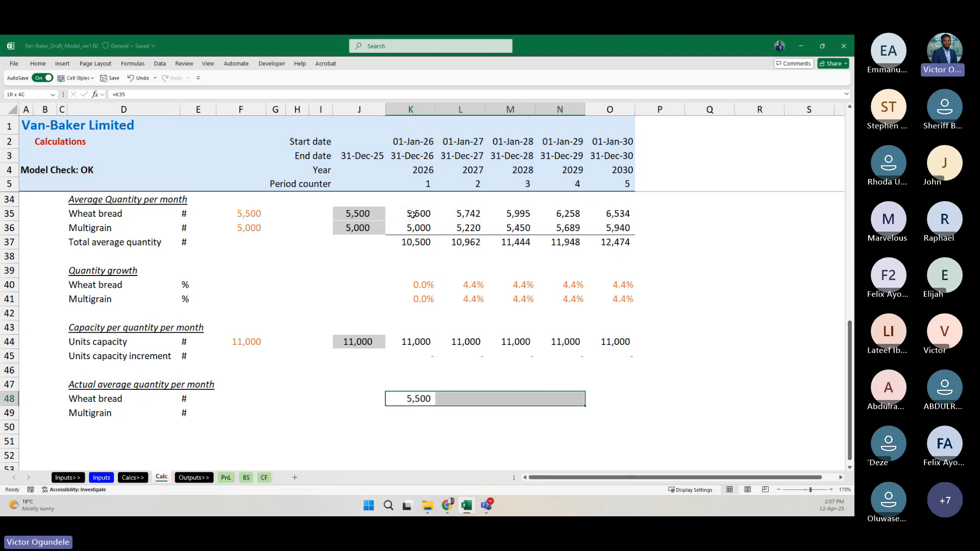
pyautogui.hotkey('ctrl', 'r')
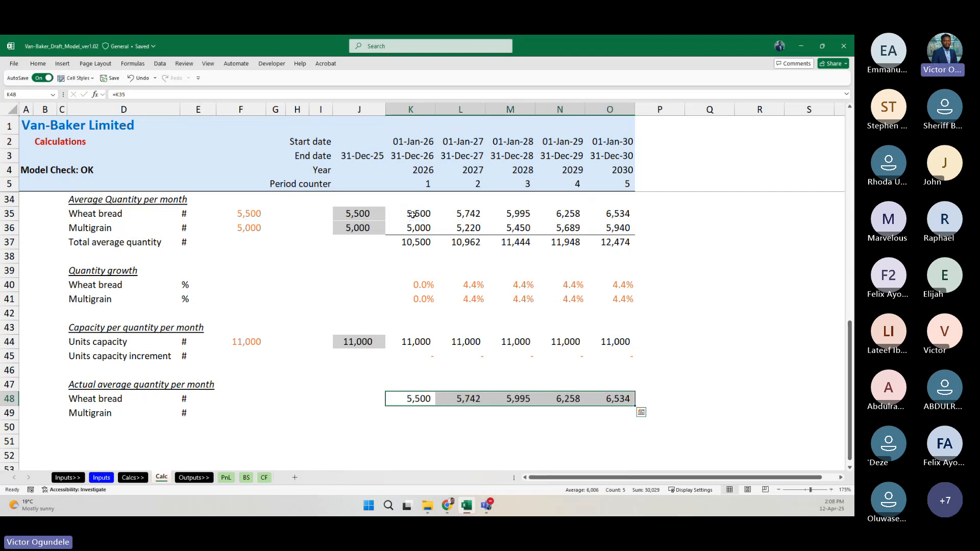
# Step: Copy the Total average quantity row 37 into row 50, below the actual multigrain row
pyautogui.press('Down')
pyautogui.press('Down')
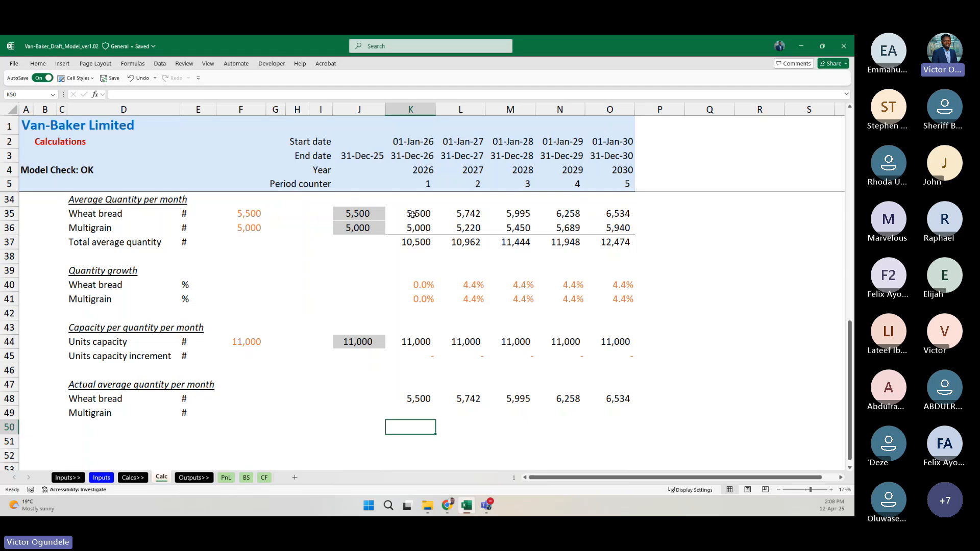
pyautogui.click(6, 242)
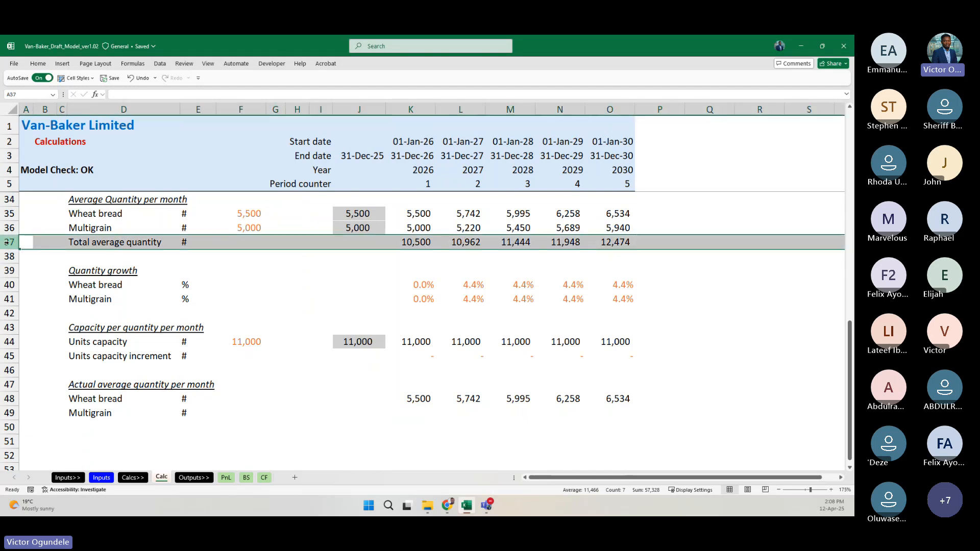
pyautogui.hotkey('ctrl', 'c')
pyautogui.click(7, 398)
pyautogui.click(10, 427)
pyautogui.hotkey('ctrl', 'v')
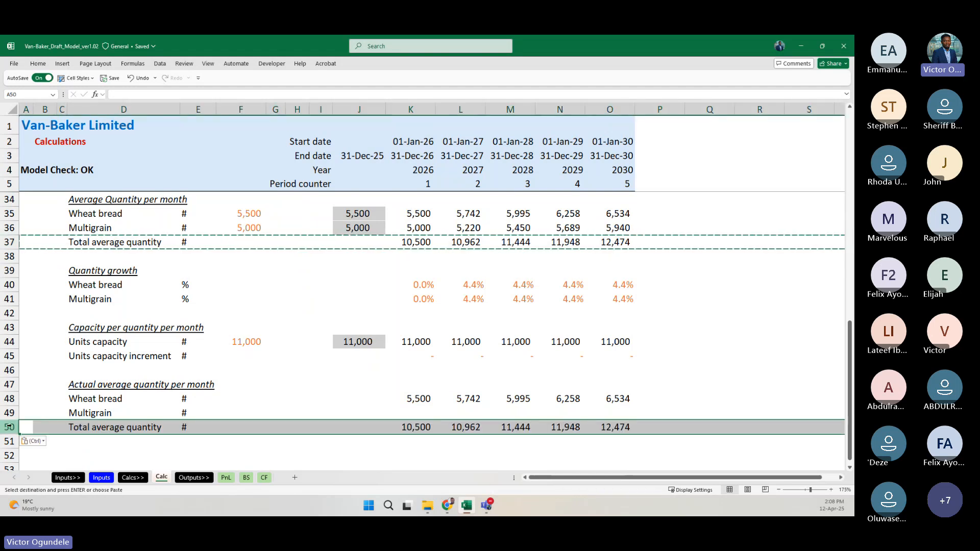
# Step: Clear the pasted sum formulas from K50:O50, keeping the row label and unit
pyautogui.hotkey('ctrl', 'Right')
pyautogui.hotkey('ctrl', 'Right')
pyautogui.hotkey('ctrl', 'Right')
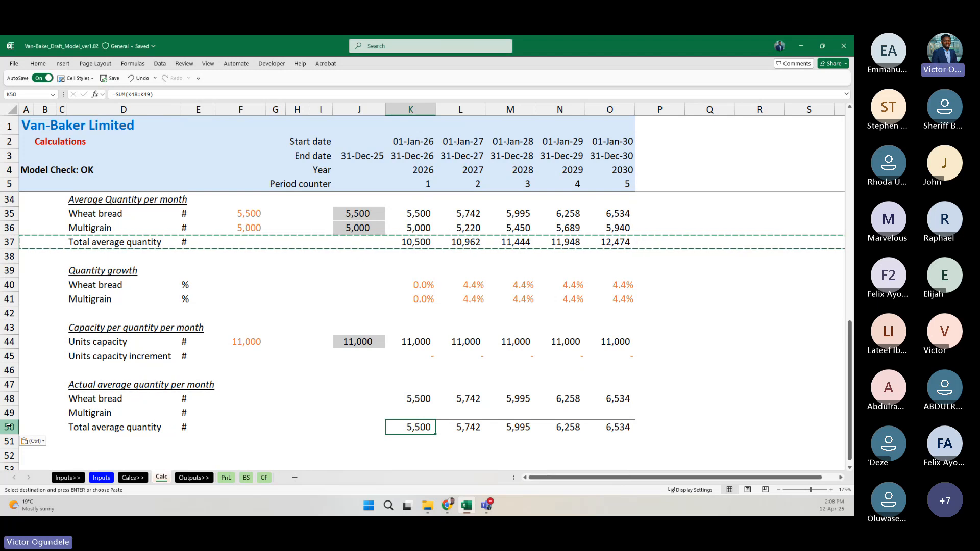
pyautogui.hotkey('ctrl', 'shift', 'Right')
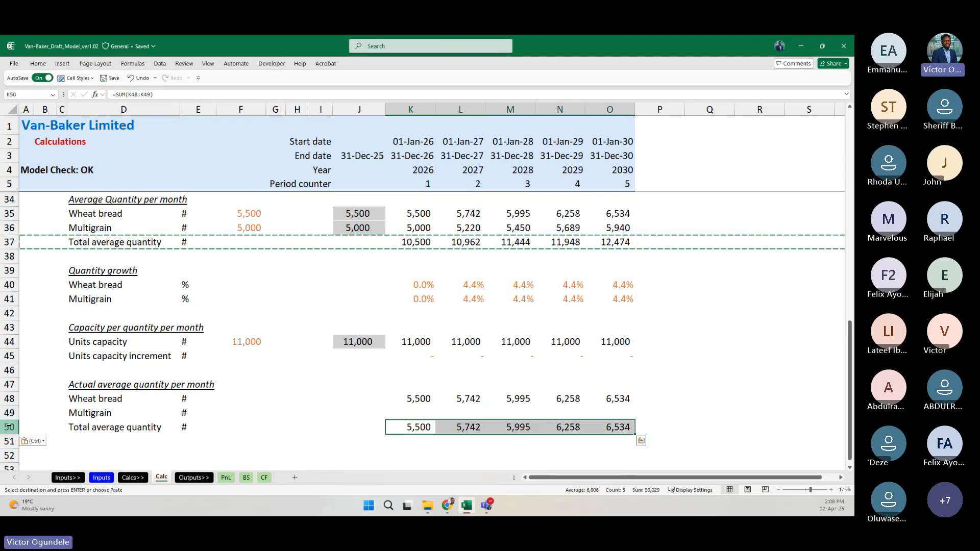
pyautogui.press('Delete')
pyautogui.hotkey('shift', 'BackSpace')
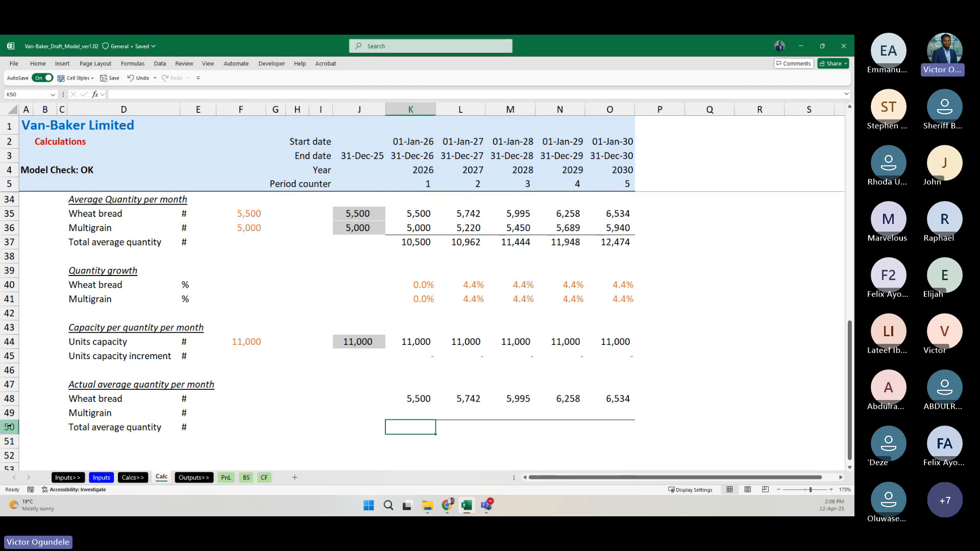
# Step: Calculate the 2026 actual total average quantity in K50, capped at units capacity, with =MIN(K37,K44)
pyautogui.scroll(2, 9, 427)
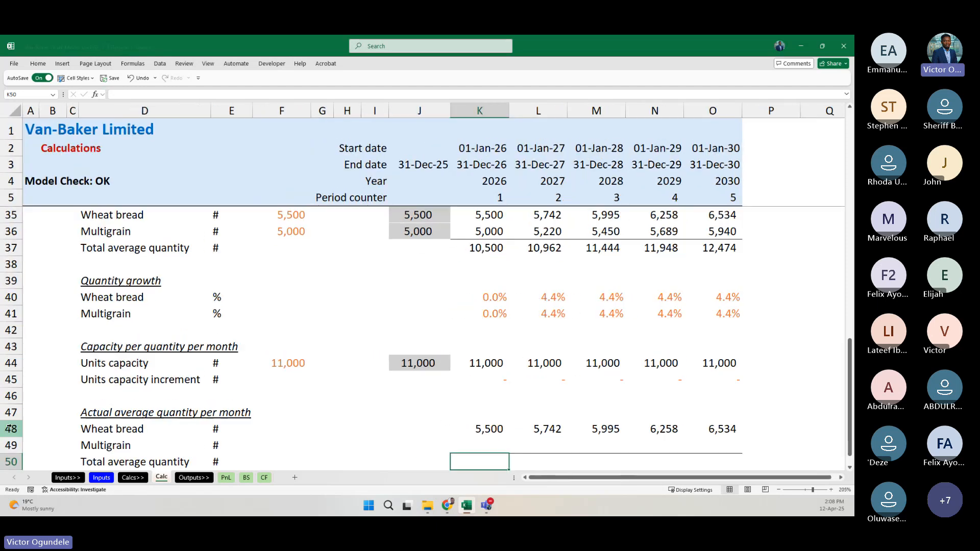
pyautogui.scroll(-1, 264, 387)
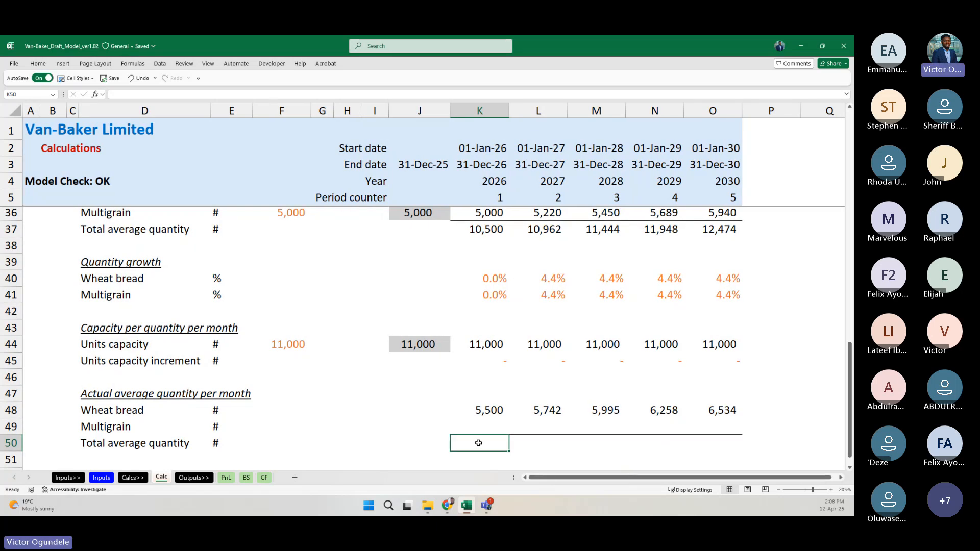
pyautogui.write('=')
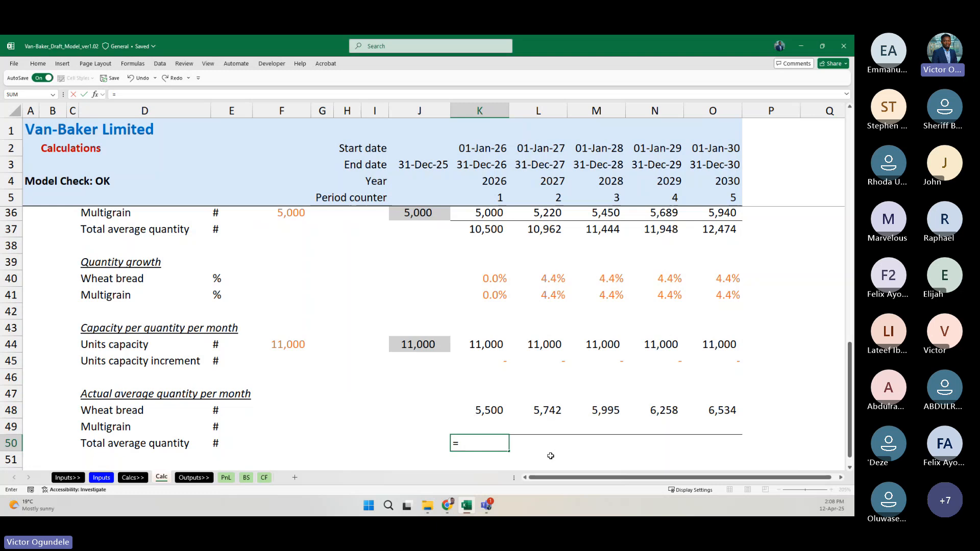
pyautogui.write('min')
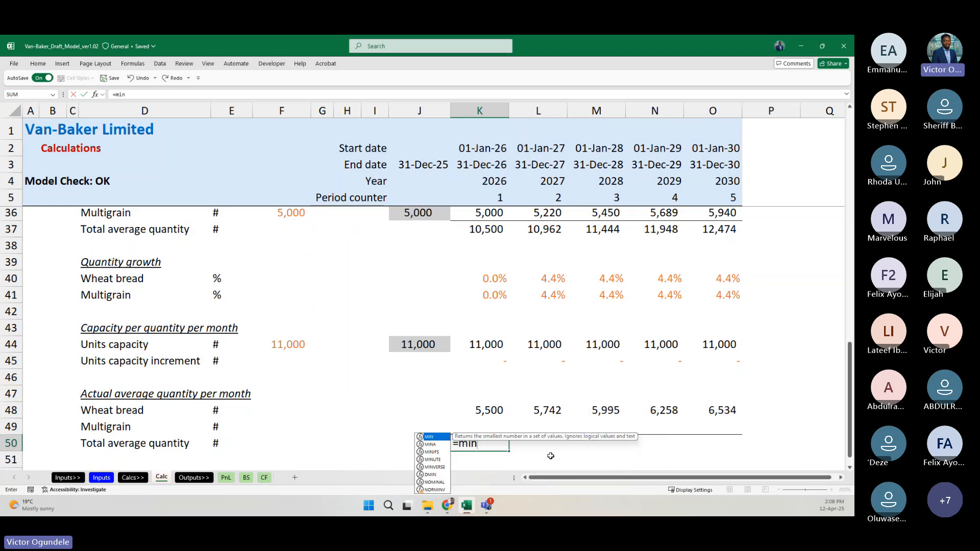
pyautogui.press('Tab')
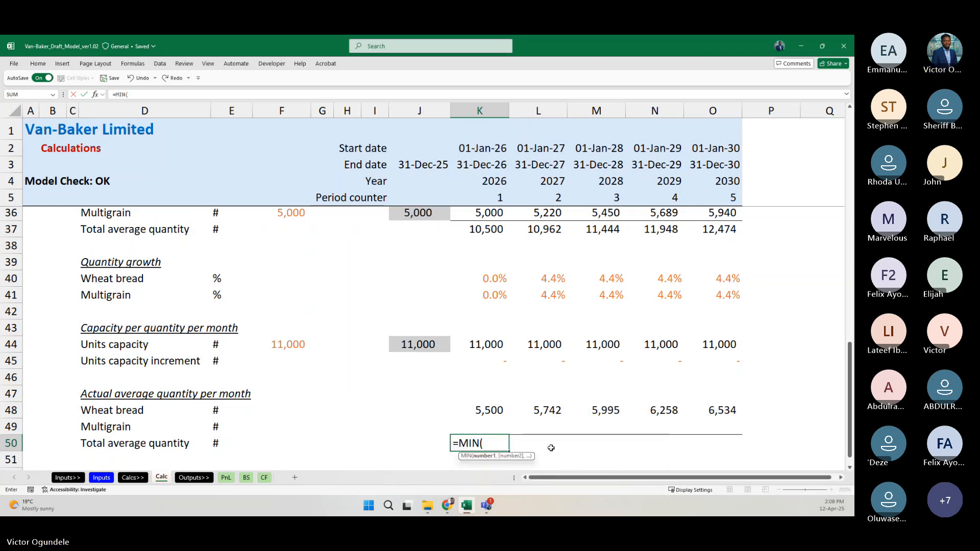
pyautogui.click(478, 228)
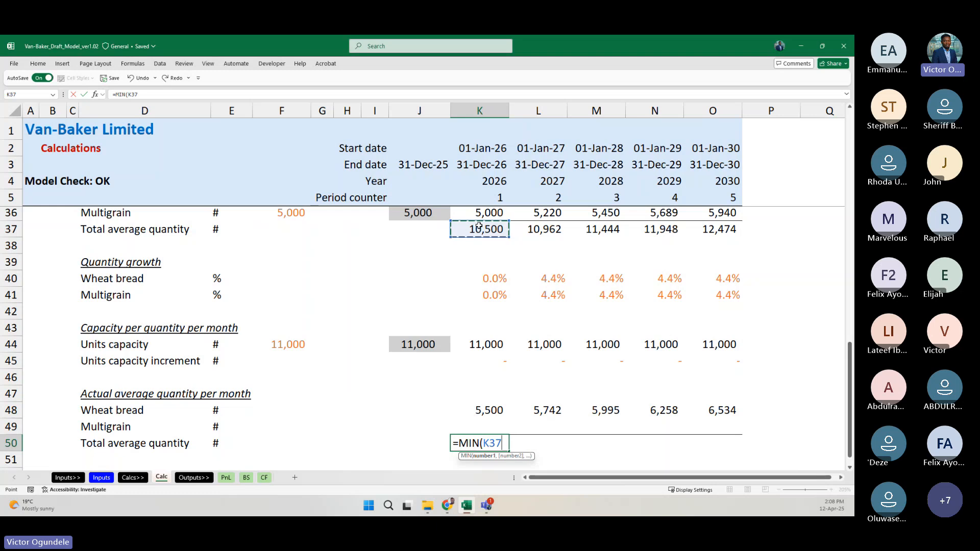
pyautogui.write(',')
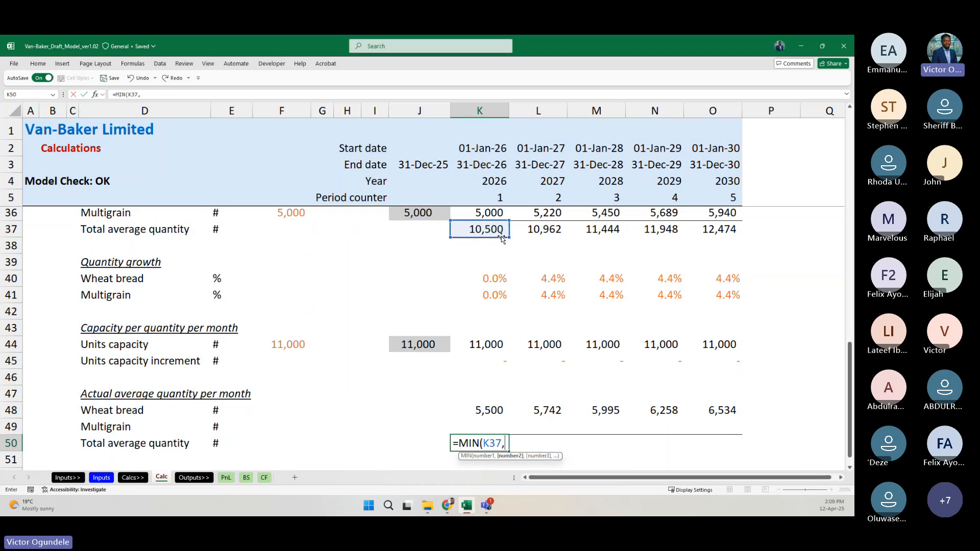
pyautogui.click(490, 343)
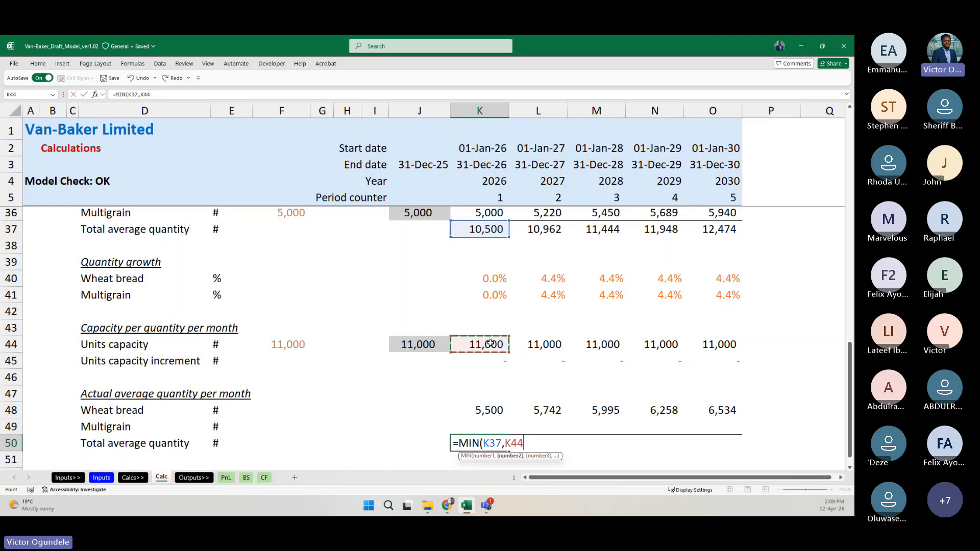
pyautogui.write(')')
pyautogui.hotkey('ctrl', 'Return')
# Step: Fill the capped total formula from K50 across to O50 and check the 2028 to 2030 totals
pyautogui.hotkey('shift', 'Right')
pyautogui.hotkey('shift', 'Right')
pyautogui.hotkey('shift', 'Right')
pyautogui.hotkey('shift', 'Right')
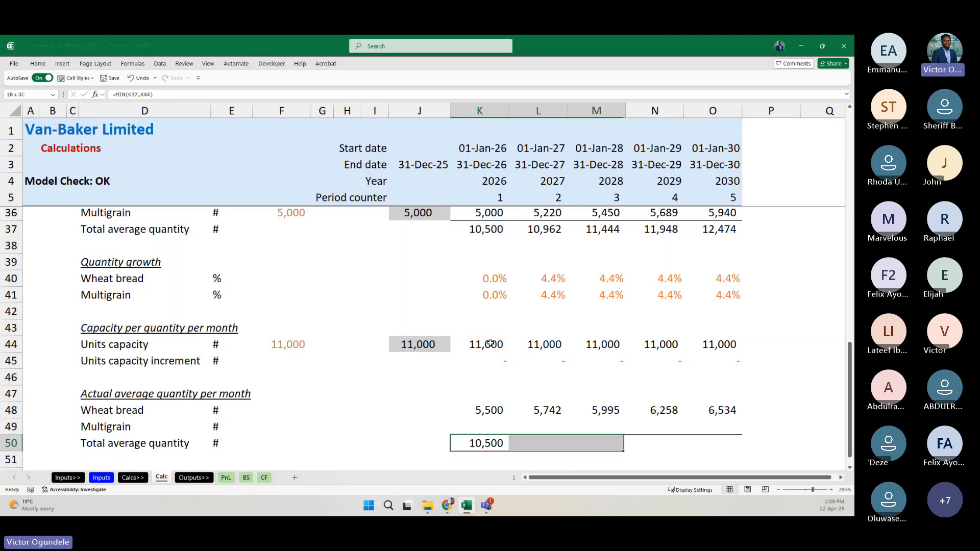
pyautogui.hotkey('ctrl', 'r')
pyautogui.press('Right')
pyautogui.press('Right')
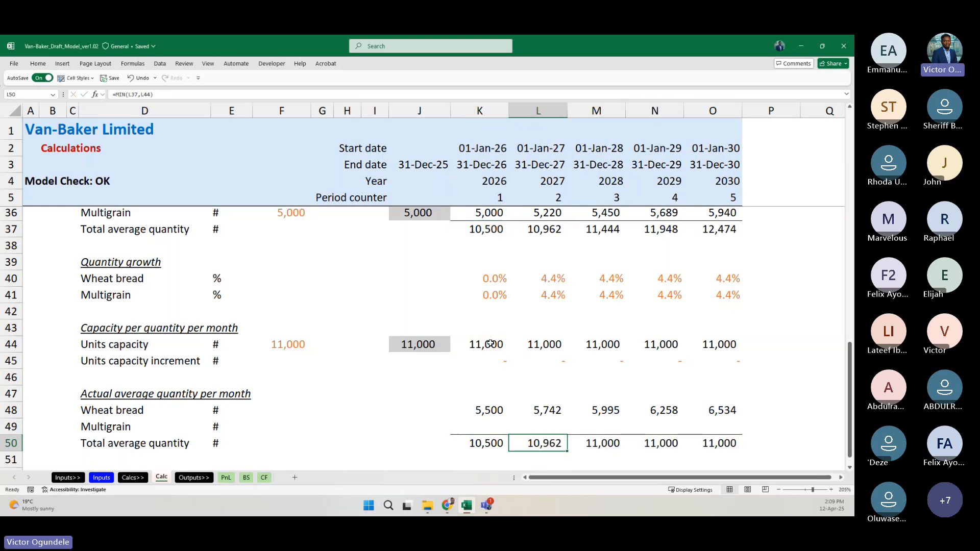
pyautogui.hotkey('shift', 'Right')
pyautogui.hotkey('shift', 'Right')
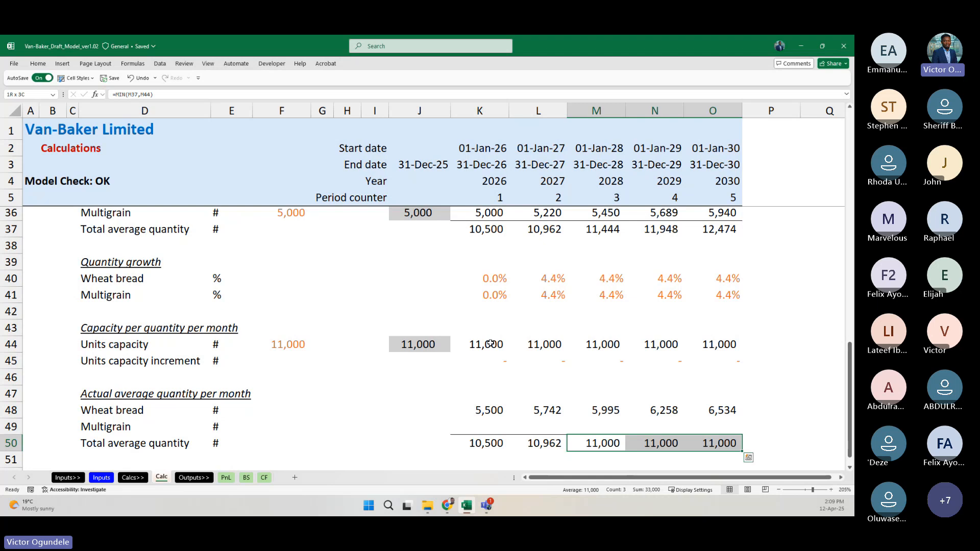
pyautogui.scroll(-1, 603, 232)
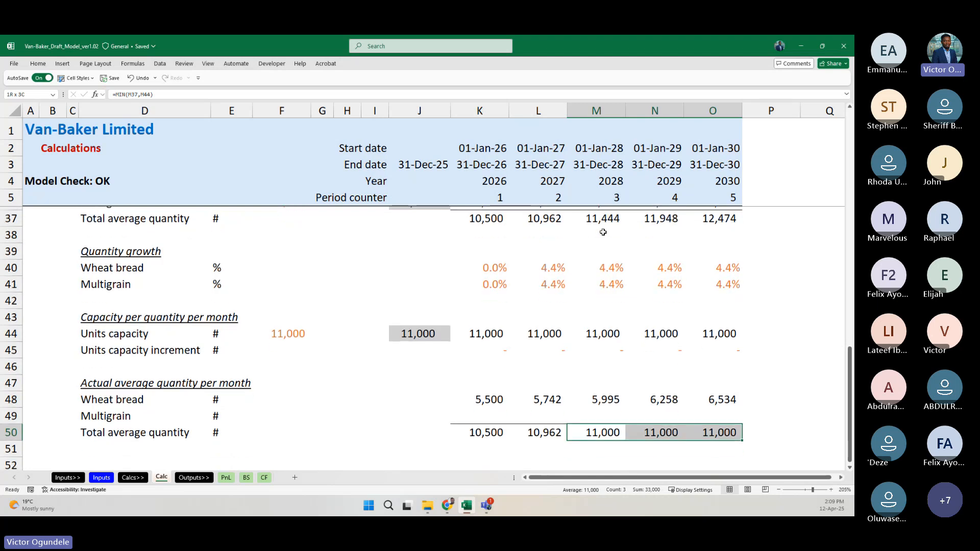
# Step: Calculate the 2026 actual multigrain quantity in K49 as total less wheat bread with =K50-K48
pyautogui.click(489, 412)
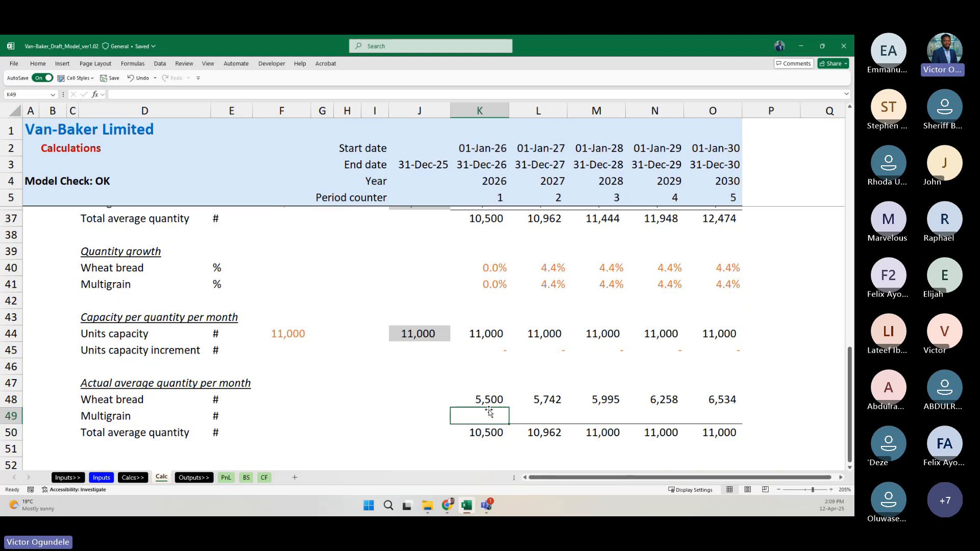
pyautogui.write('=')
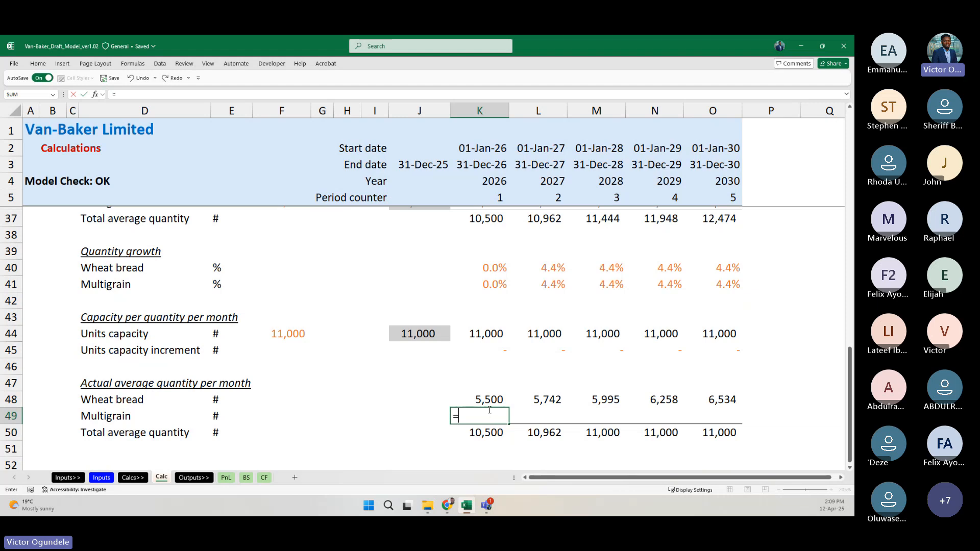
pyautogui.press('Down')
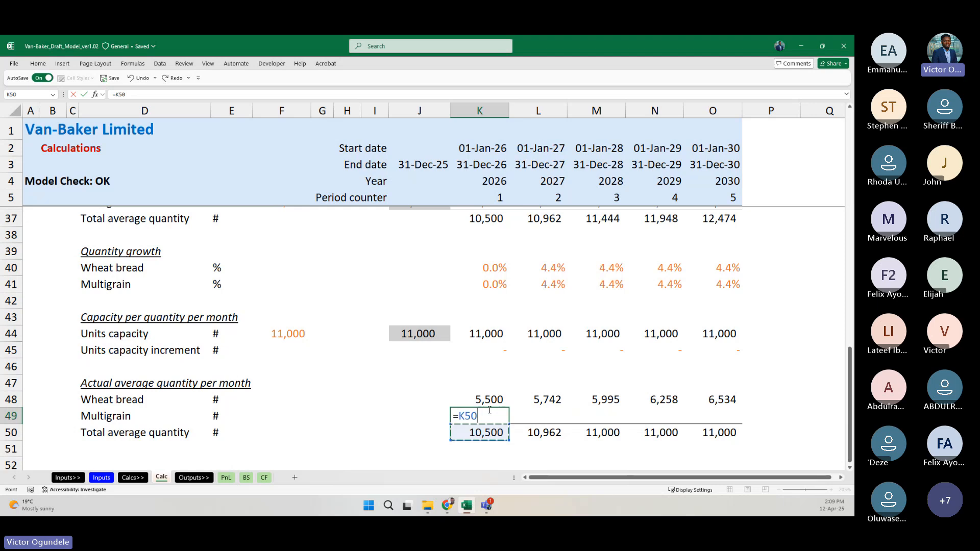
pyautogui.write('-')
pyautogui.press('Up')
pyautogui.hotkey('ctrl', 'Return')
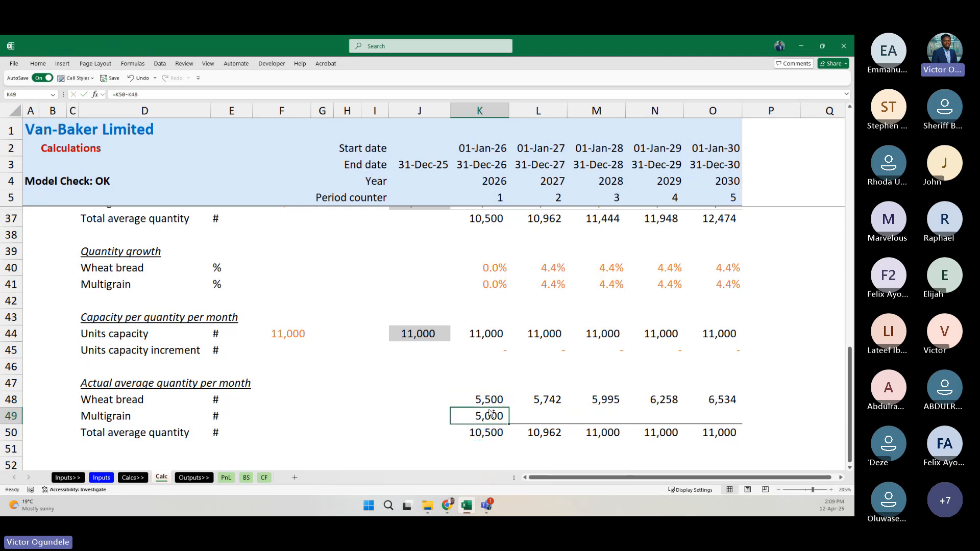
# Step: Fill the multigrain formula from K49 across to O49
pyautogui.hotkey('shift', 'Right')
pyautogui.hotkey('shift', 'Right')
pyautogui.hotkey('shift', 'Right')
pyautogui.hotkey('shift', 'Right')
pyautogui.hotkey('ctrl', 'r')
pyautogui.press('Up')
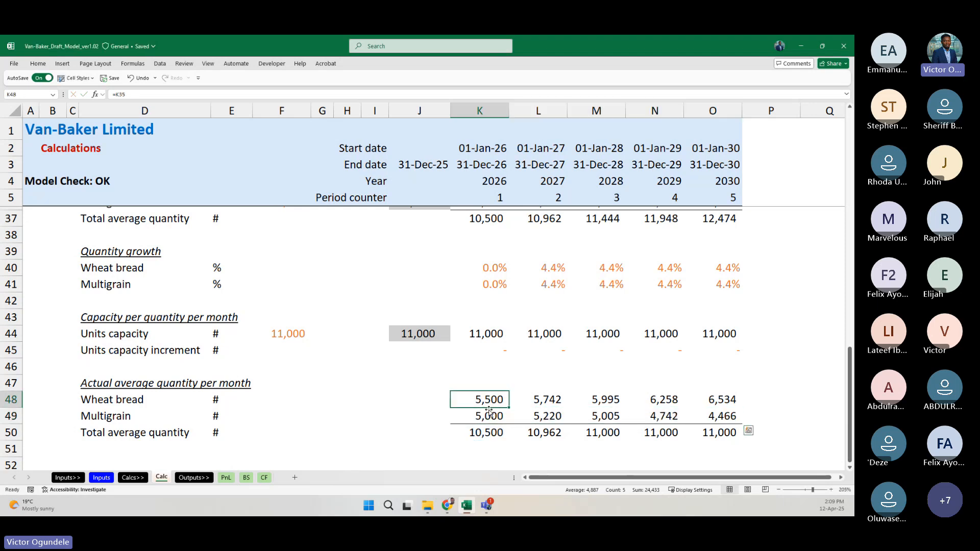
# Step: Examine the actual wheat bread and multigrain quantities in rows 48 and 49 across the forecast years
pyautogui.press('Right')
pyautogui.press('Right')
pyautogui.press('Right')
pyautogui.press('Right')
pyautogui.press('Left')
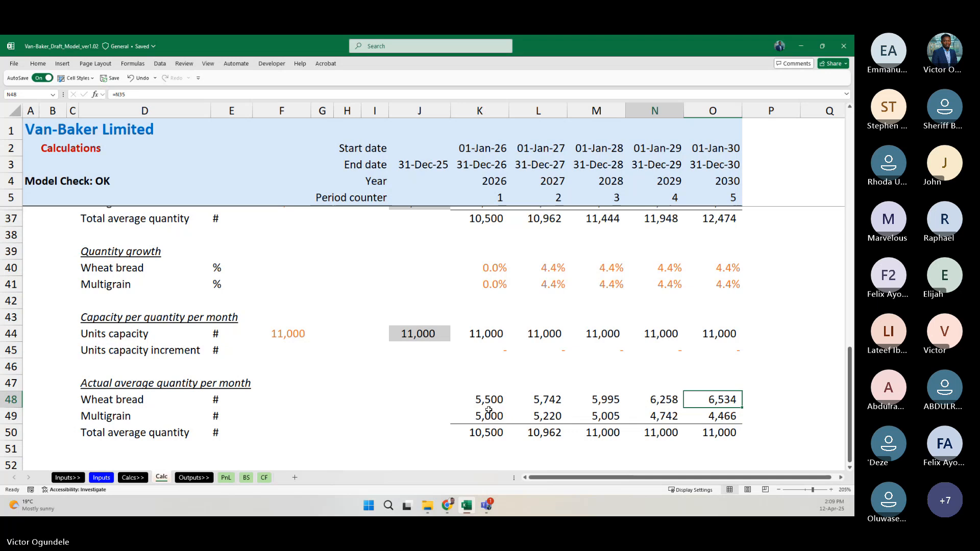
pyautogui.hotkey('shift', 'Down')
pyautogui.press('Right')
pyautogui.hotkey('shift', 'Down')
pyautogui.hotkey('ctrl', 'r')
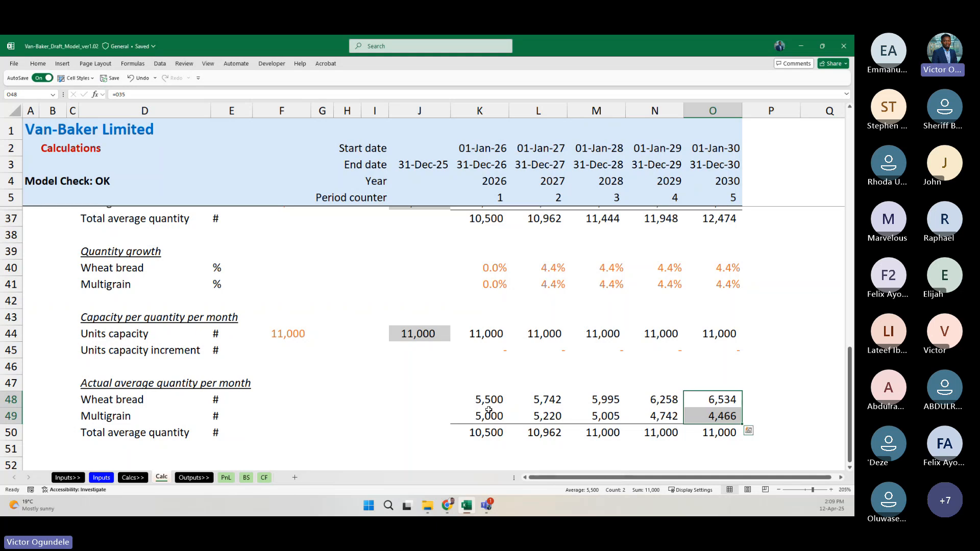
# Step: Clear the actual multigrain and total average quantity formulas in K49:O50
pyautogui.press('Down')
pyautogui.press('Left')
pyautogui.press('Left')
pyautogui.press('Left')
pyautogui.press('Left')
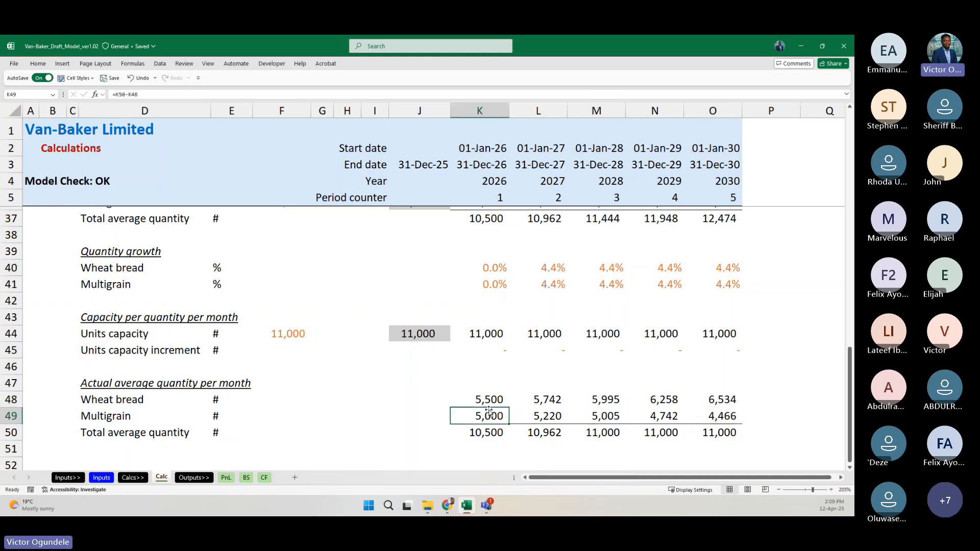
pyautogui.hotkey('ctrl', 'shift', 'Right')
pyautogui.hotkey('shift', 'Down')
pyautogui.press('Delete')
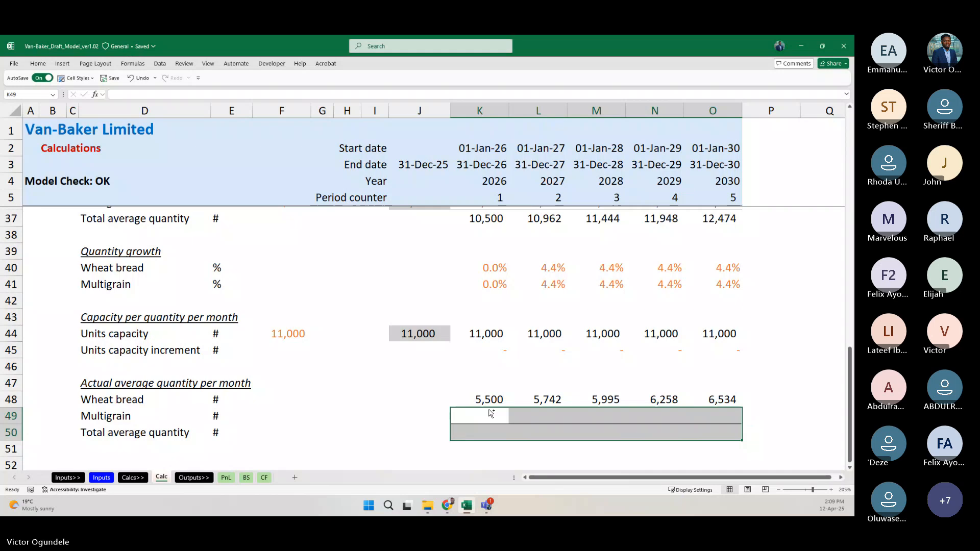
pyautogui.scroll(-1, 489, 409)
pyautogui.scroll(1, 465, 361)
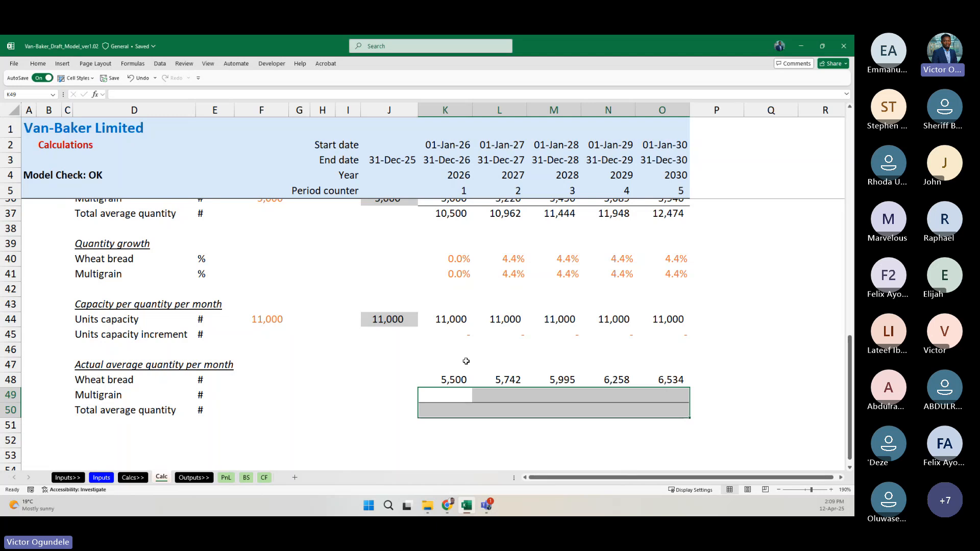
# Step: Examine the average quantities in rows 35 to 37 and the units capacity in row 44 across 2026 to 2030
pyautogui.scroll(2, 465, 361)
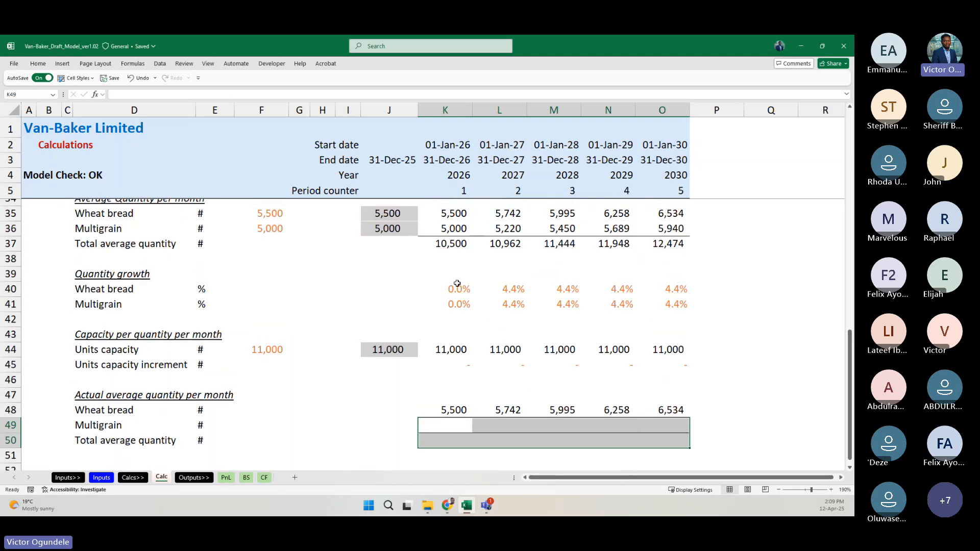
pyautogui.click(442, 217)
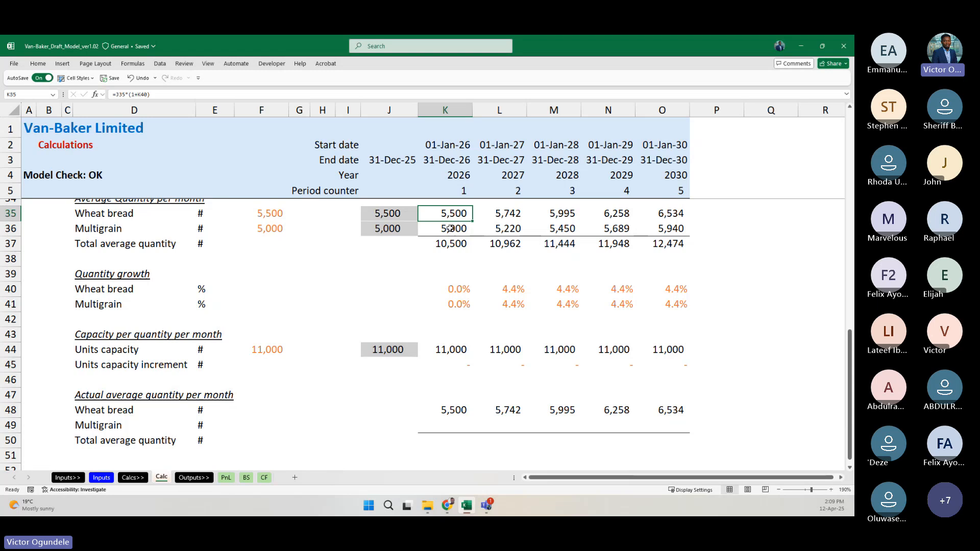
pyautogui.click(449, 229)
pyautogui.moveTo(449, 244); pyautogui.dragTo(647, 250)
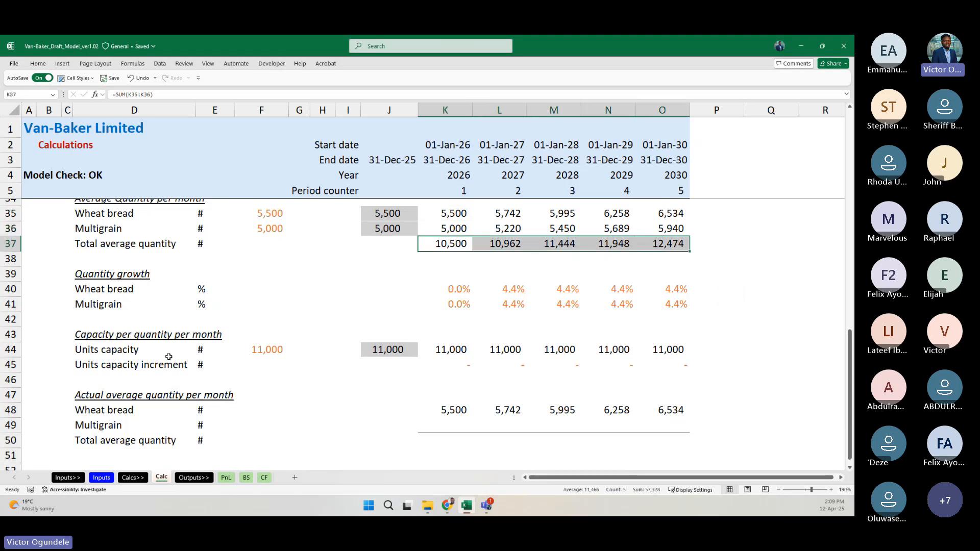
pyautogui.click(449, 349)
pyautogui.moveTo(449, 349); pyautogui.dragTo(653, 349)
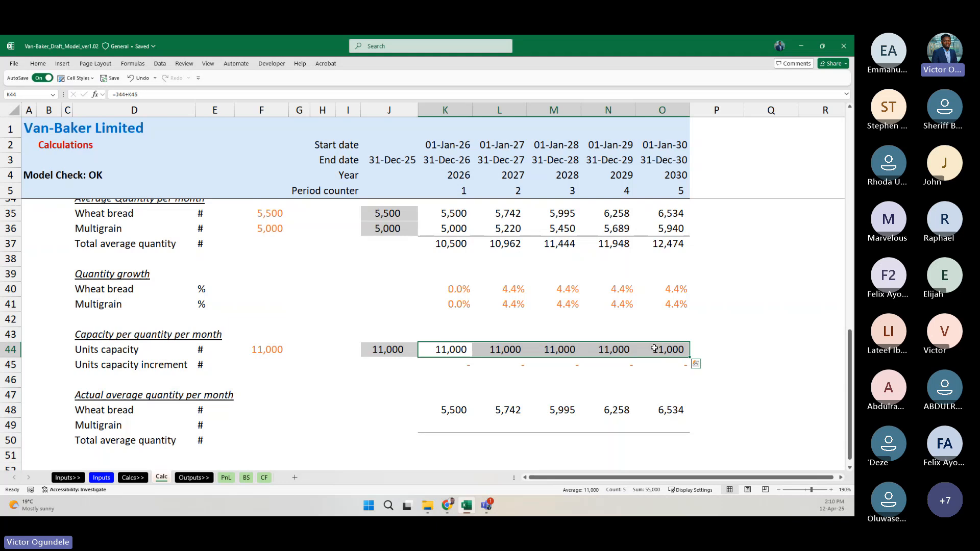
# Step: Link the actual wheat bread quantities in K48:O48 to the average wheat bread quantities with =K35
pyautogui.press('Down')
pyautogui.press('Down')
pyautogui.press('Down')
pyautogui.press('Down')
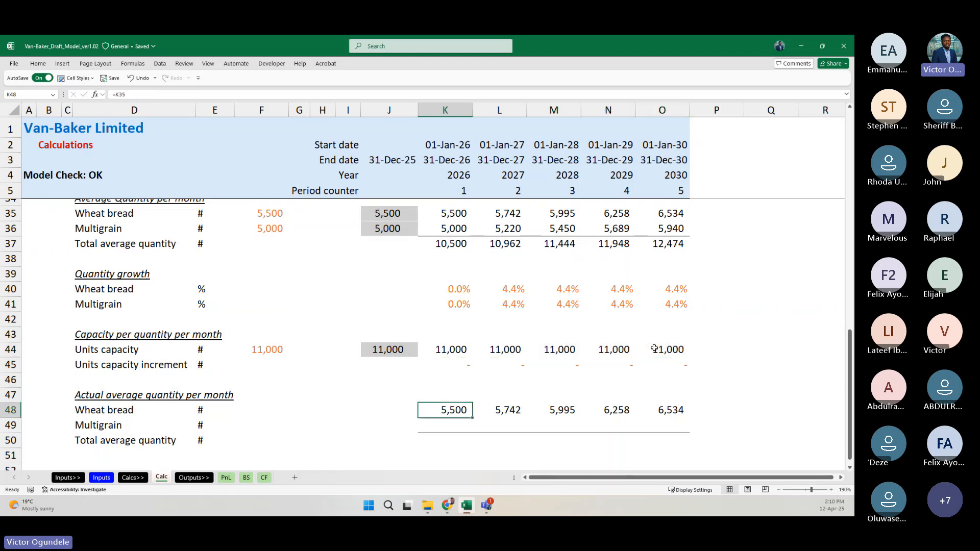
pyautogui.hotkey('ctrl', 'shift', 'Right')
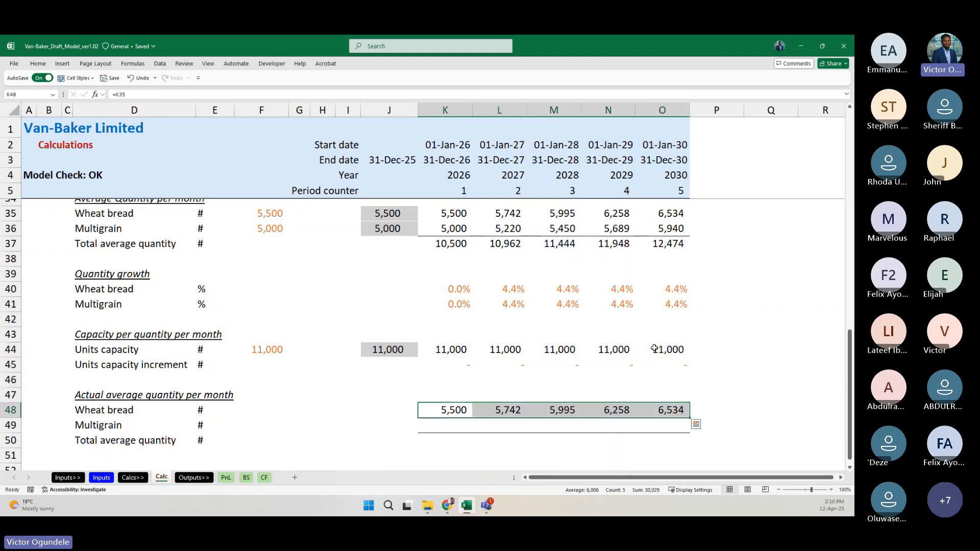
pyautogui.write('=')
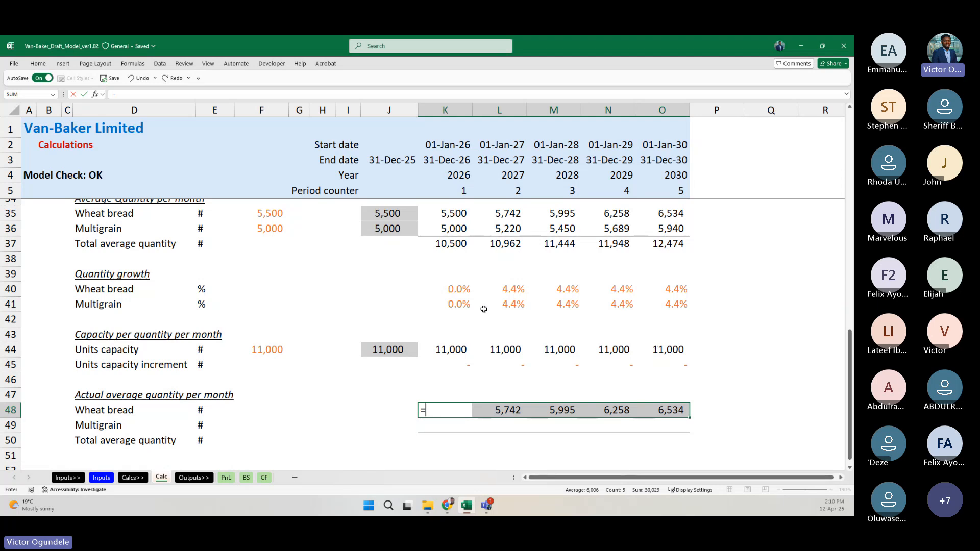
pyautogui.click(444, 214)
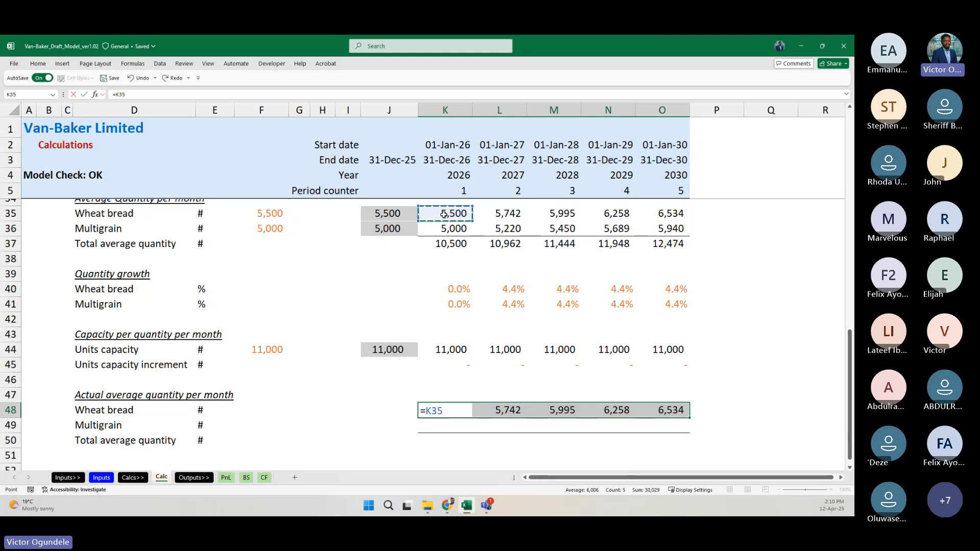
pyautogui.hotkey('ctrl', 'Return')
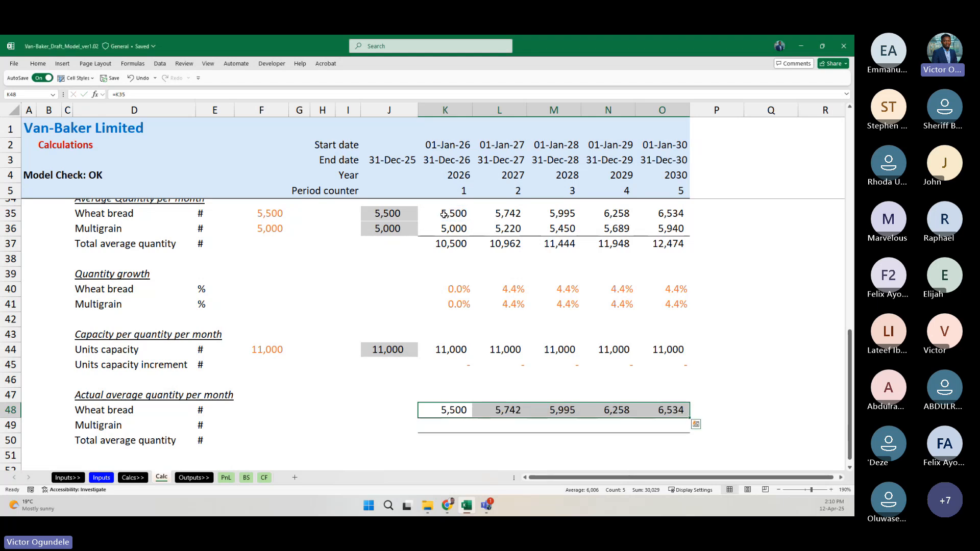
# Step: Calculate the 2026 actual total average quantity in K50, capped by units capacity, with =MIN(K37,K44)
pyautogui.press('Down')
pyautogui.press('Down')
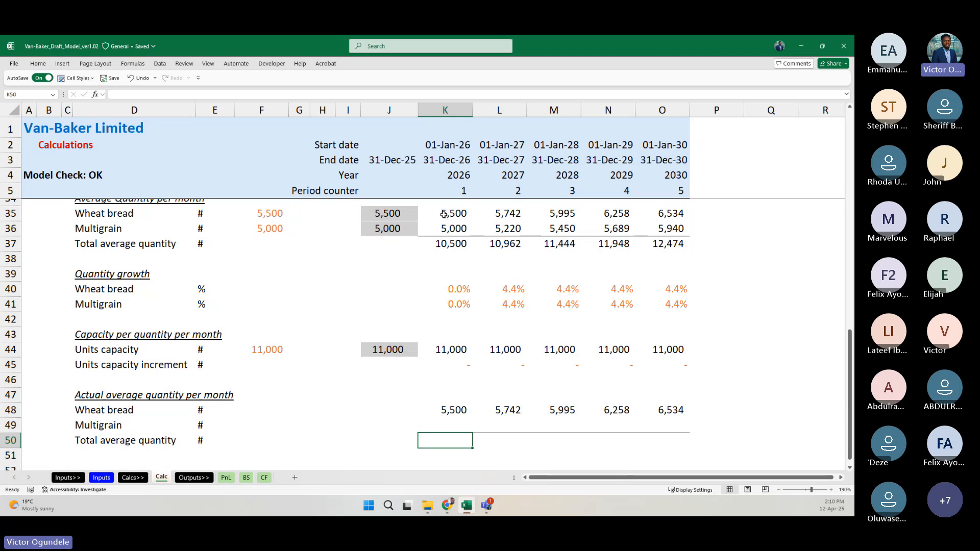
pyautogui.write('=MIN(')
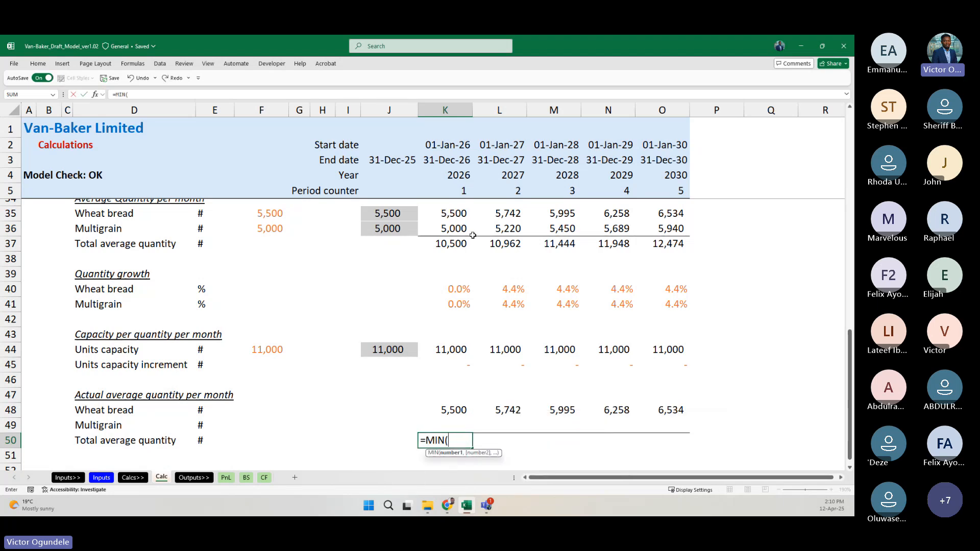
pyautogui.click(447, 244)
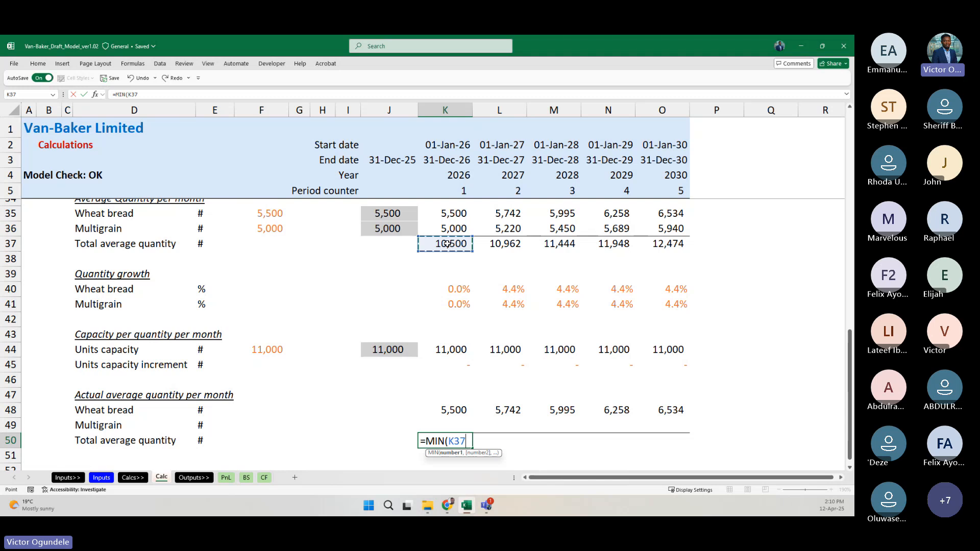
pyautogui.write(',')
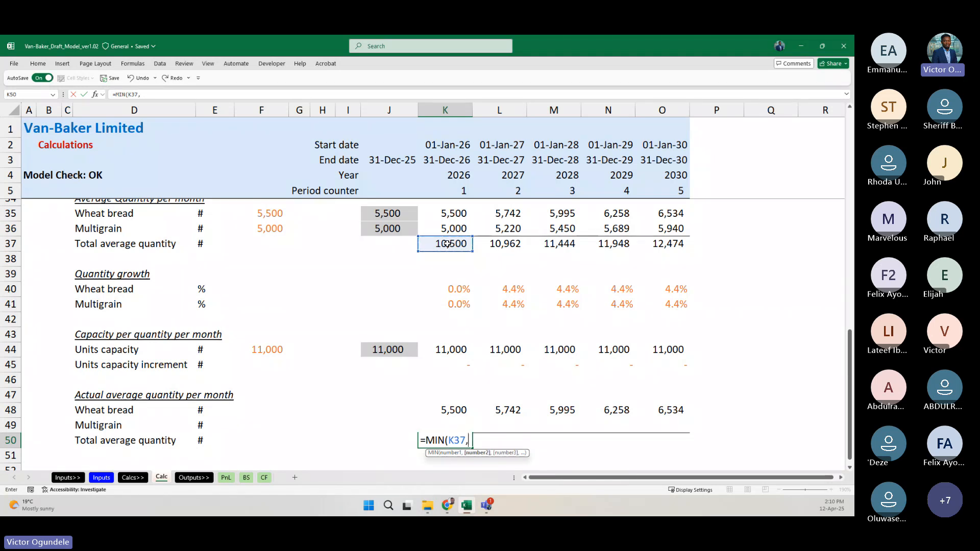
pyautogui.press('Up')
pyautogui.press('Up')
pyautogui.press('Up')
pyautogui.press('Up')
pyautogui.press('Up')
pyautogui.press('Up')
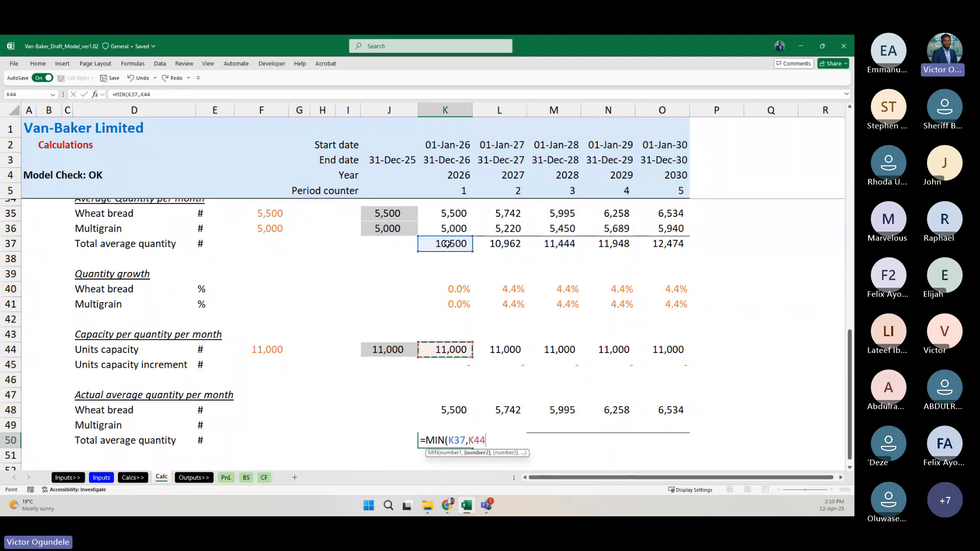
pyautogui.hotkey('ctrl', 'Return')
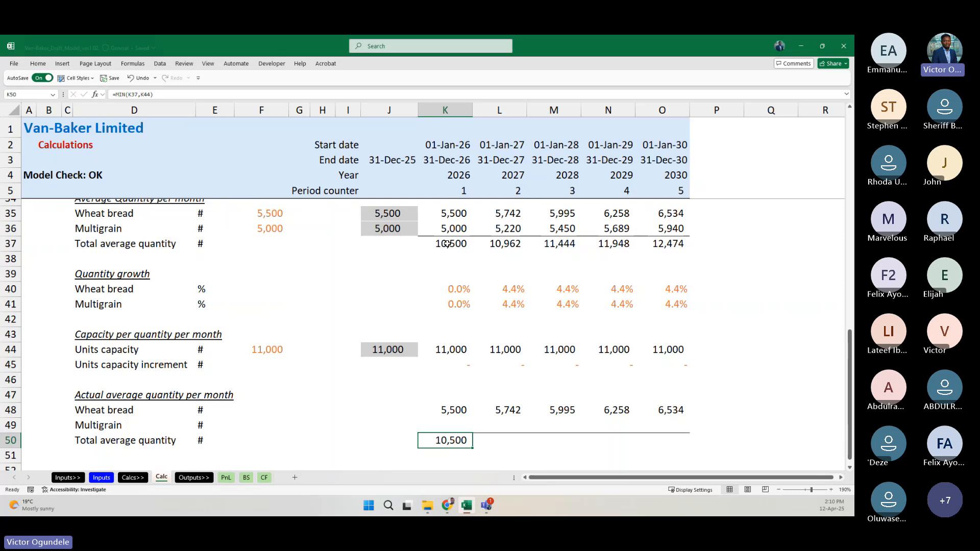
# Step: Fill the capped total average quantity formula from K50 across to O50
pyautogui.hotkey('shift', 'Right')
pyautogui.hotkey('shift', 'Right')
pyautogui.hotkey('shift', 'Right')
pyautogui.hotkey('shift', 'Right')
pyautogui.hotkey('ctrl', 'r')
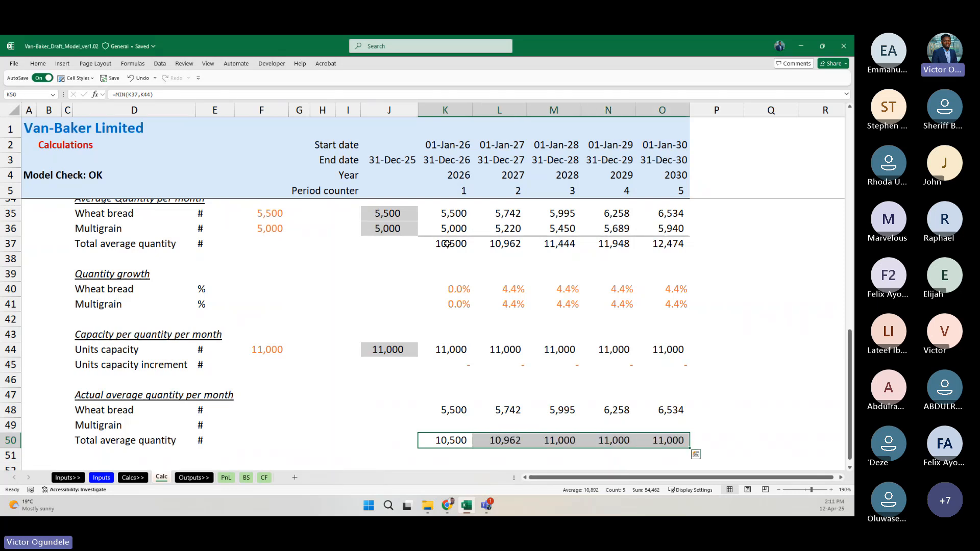
# Step: Calculate the 2026 actual multigrain quantity in K49 as total less wheat bread with =K50-K48
pyautogui.press('Up')
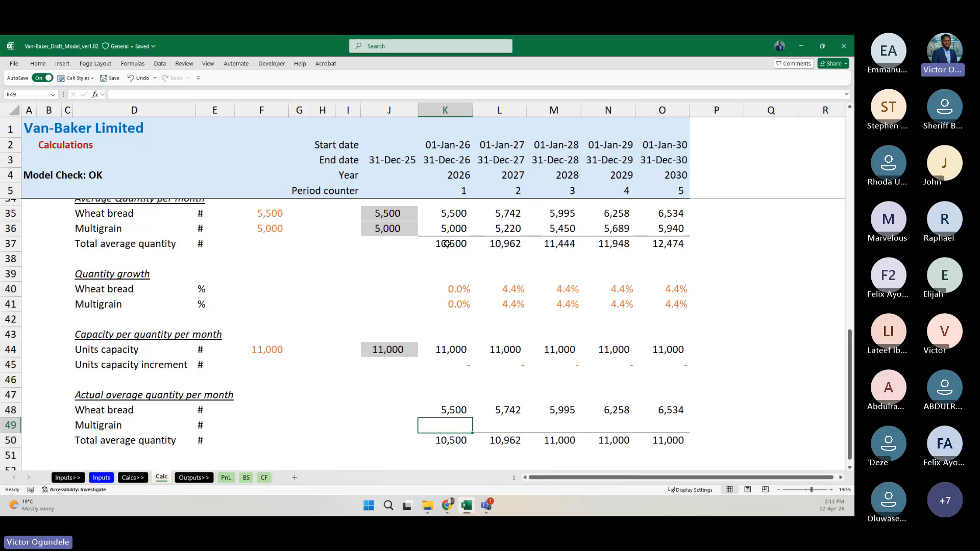
pyautogui.write('=')
pyautogui.press('Down')
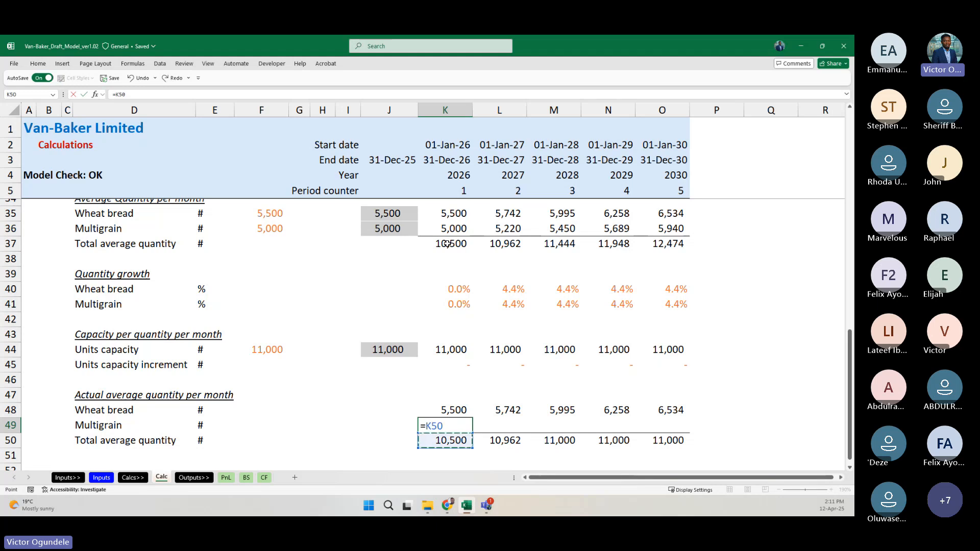
pyautogui.write('-')
pyautogui.press('Up')
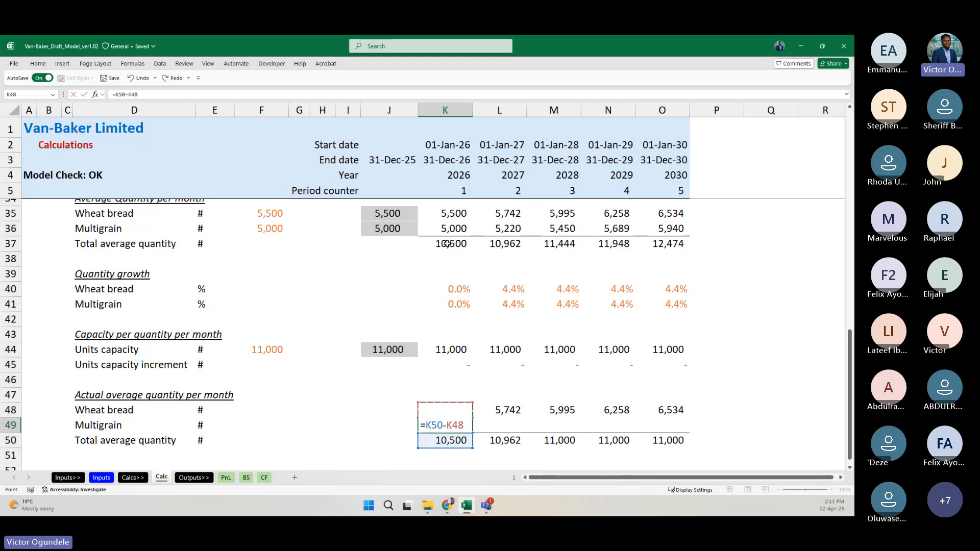
pyautogui.hotkey('ctrl', 'Return')
# Step: Fill the actual multigrain formula from K49 across to O49
pyautogui.hotkey('shift', 'Right')
pyautogui.hotkey('shift', 'Right')
pyautogui.hotkey('shift', 'Right')
pyautogui.hotkey('shift', 'Right')
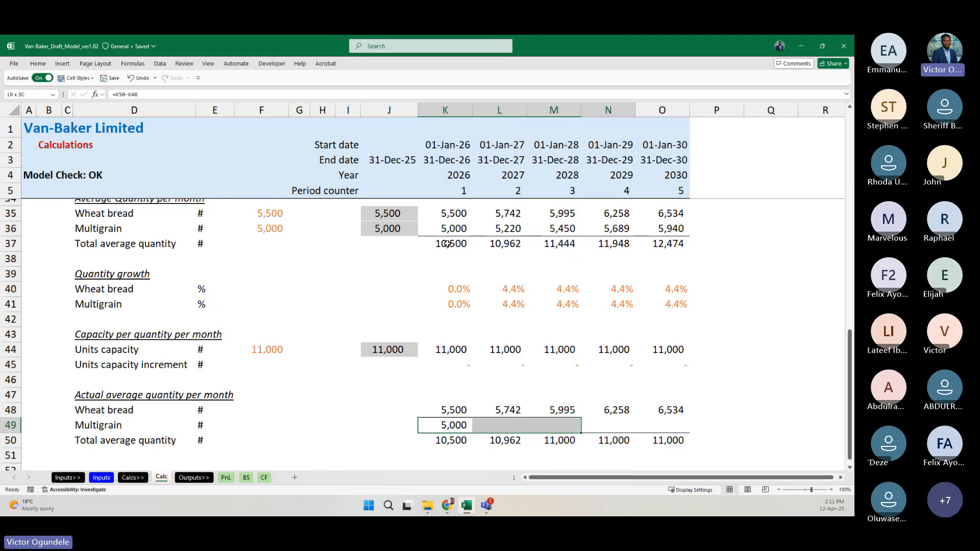
pyautogui.hotkey('ctrl', 'r')
# Step: Label cell D51 below the actual quantities "Total average quantity check"
pyautogui.press('Right')
pyautogui.press('Down')
pyautogui.press('Down')
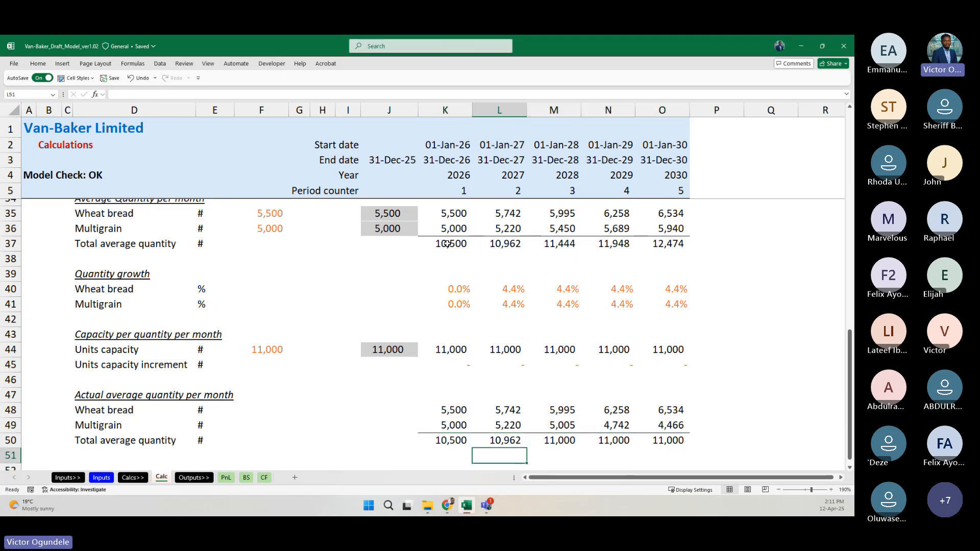
pyautogui.hotkey('ctrl', 'Left')
pyautogui.press('Right')
pyautogui.press('Right')
pyautogui.press('Right')
pyautogui.write('Total average quantity check')
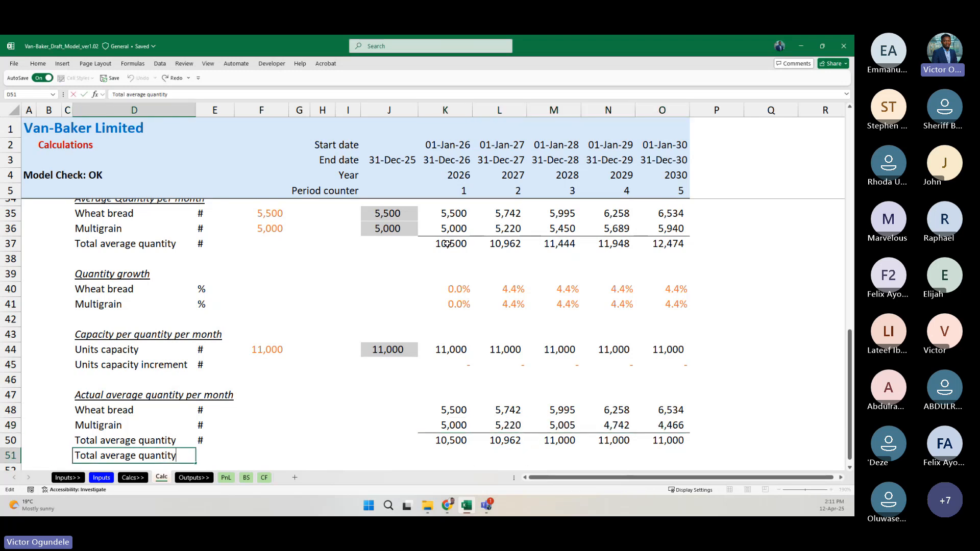
pyautogui.press('Right')
# Step: Sum the 2026 actual wheat bread and multigrain quantities in K51 with =SUM(K48:K49)
pyautogui.press('Right')
pyautogui.press('Right')
pyautogui.press('Right')
pyautogui.press('Right')
pyautogui.press('Right')
pyautogui.press('Right')
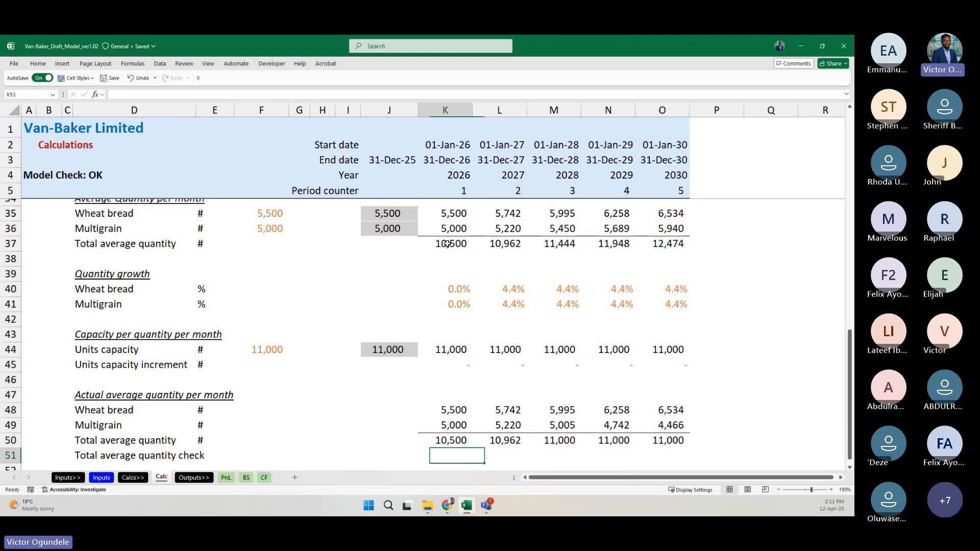
pyautogui.hotkey('alt', '=')
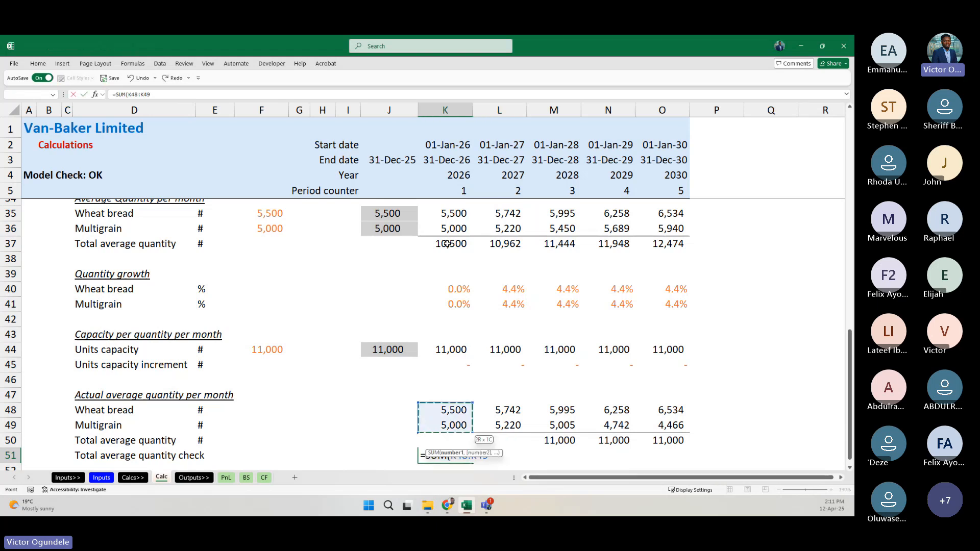
pyautogui.hotkey('ctrl', 'Return')
# Step: Fill the check sum formula from K51 across to O51
pyautogui.hotkey('shift', 'Right')
pyautogui.hotkey('shift', 'Right')
pyautogui.hotkey('shift', 'Right')
pyautogui.hotkey('shift', 'Right')
pyautogui.hotkey('ctrl', 'r')
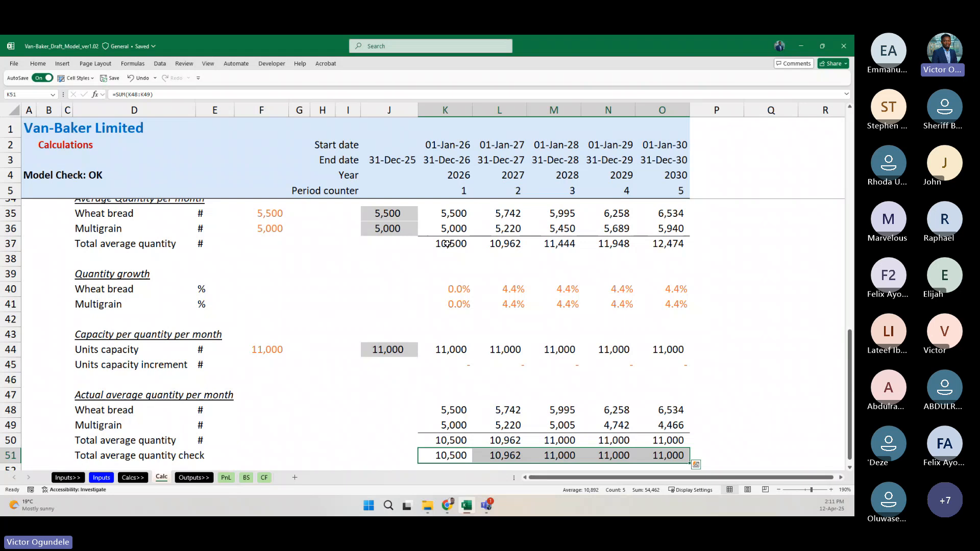
# Step: Italicize the whole total average quantity check row, row 51
pyautogui.hotkey('shift', 'space')
pyautogui.hotkey('ctrl', 'i')
pyautogui.press('Left')
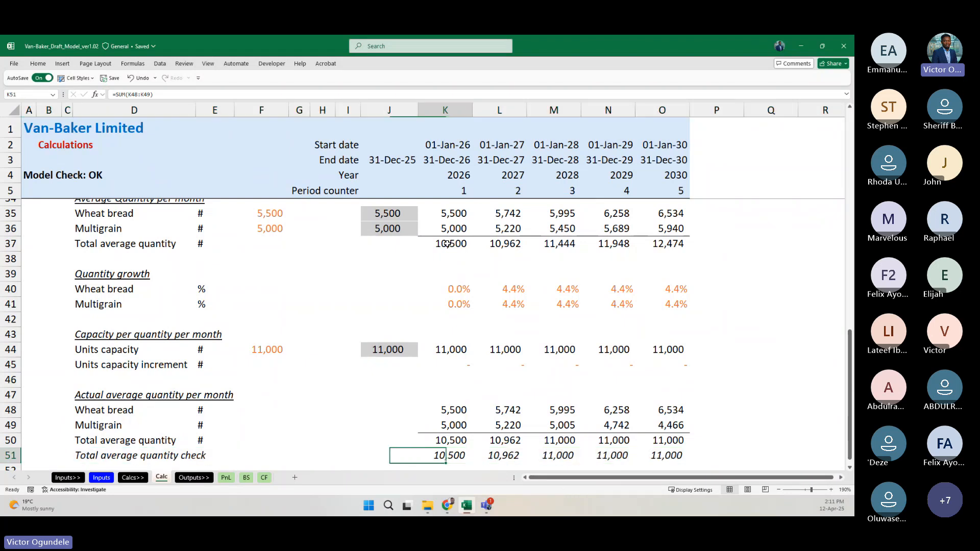
pyautogui.press('Right')
pyautogui.scroll(-2, 447, 244)
pyautogui.press('Left')
pyautogui.press('Left')
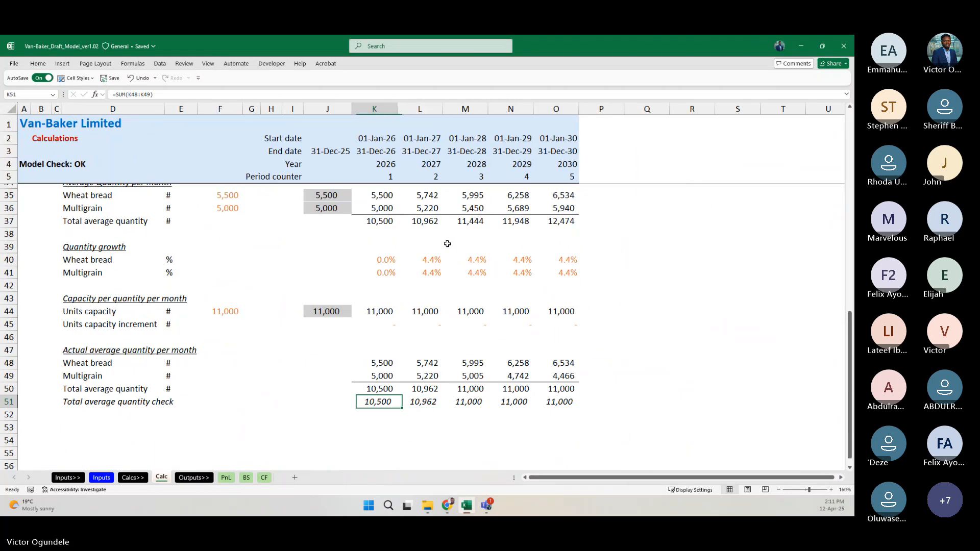
pyautogui.press('Right')
pyautogui.scroll(2, 447, 243)
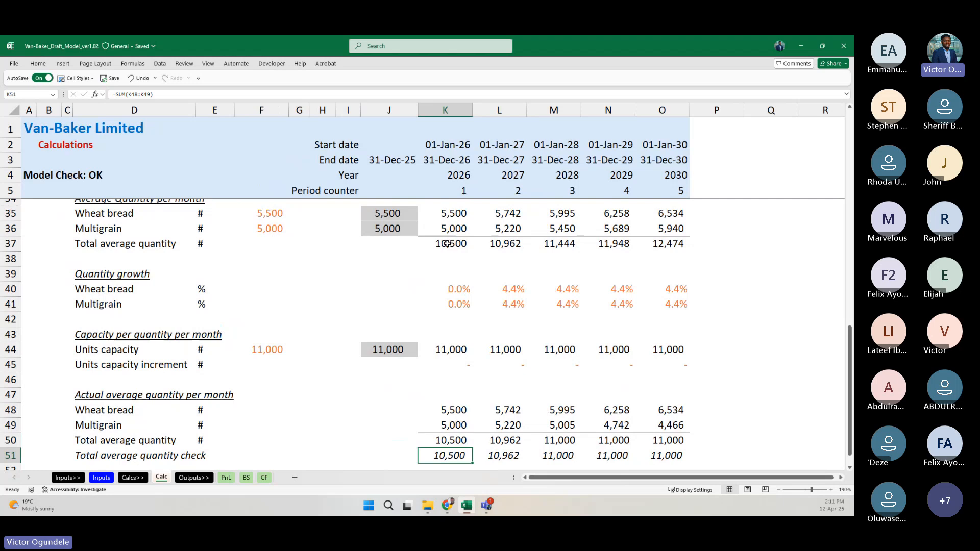
pyautogui.scroll(-2, 439, 410)
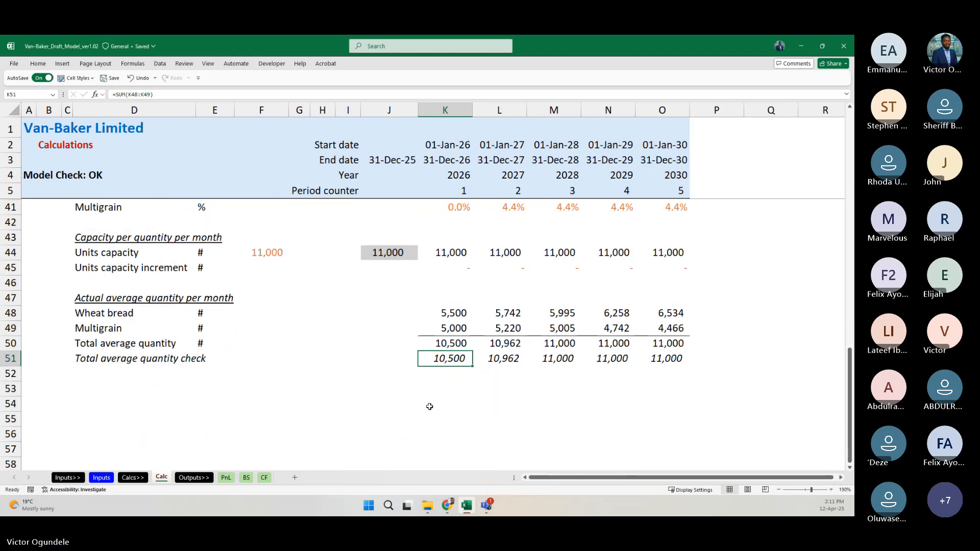
# Step: Set the monthly units capacity in F123 of the Inputs sheet to 15,000
pyautogui.hotkey('ctrl', 'pageup')
pyautogui.hotkey('ctrl', 'pageup')
pyautogui.press('Left')
pyautogui.press('Left')
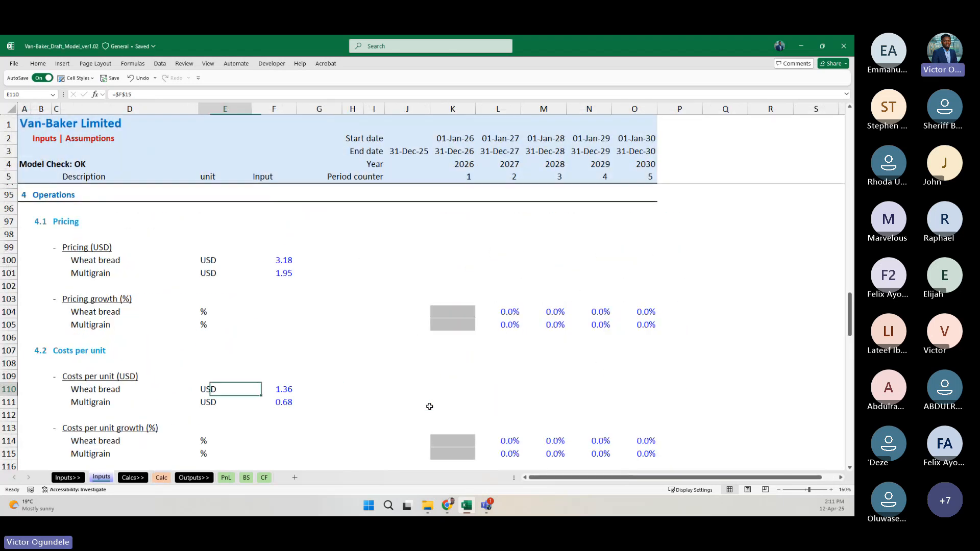
pyautogui.press('Right')
pyautogui.scroll(-3, 429, 406)
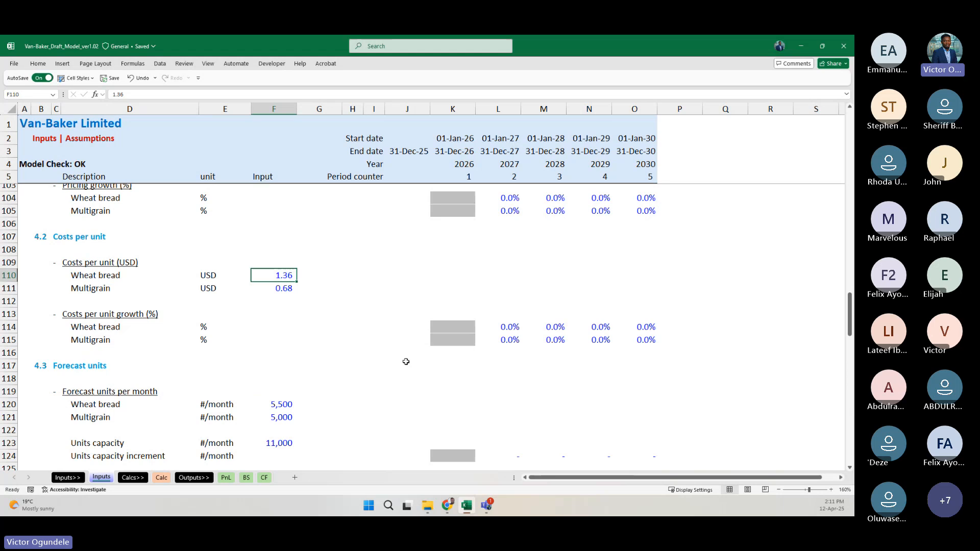
pyautogui.scroll(-3, 377, 324)
pyautogui.click(280, 341)
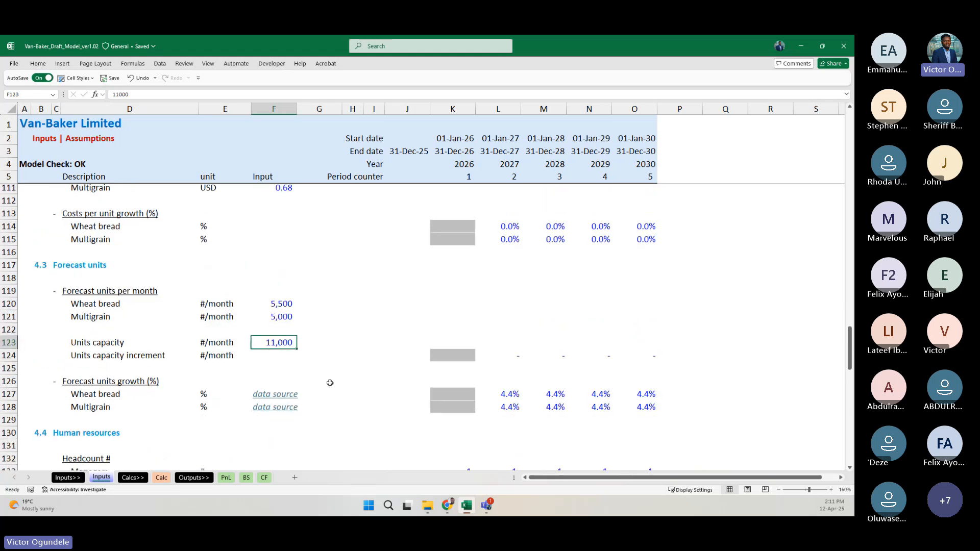
pyautogui.write('15,000')
pyautogui.hotkey('ctrl', 'Return')
# Step: Return to the Calc sheet and review the actual total average quantity in K50:O50 against the units capacity
pyautogui.hotkey('ctrl', 'pagedown')
pyautogui.hotkey('ctrl', 'pagedown')
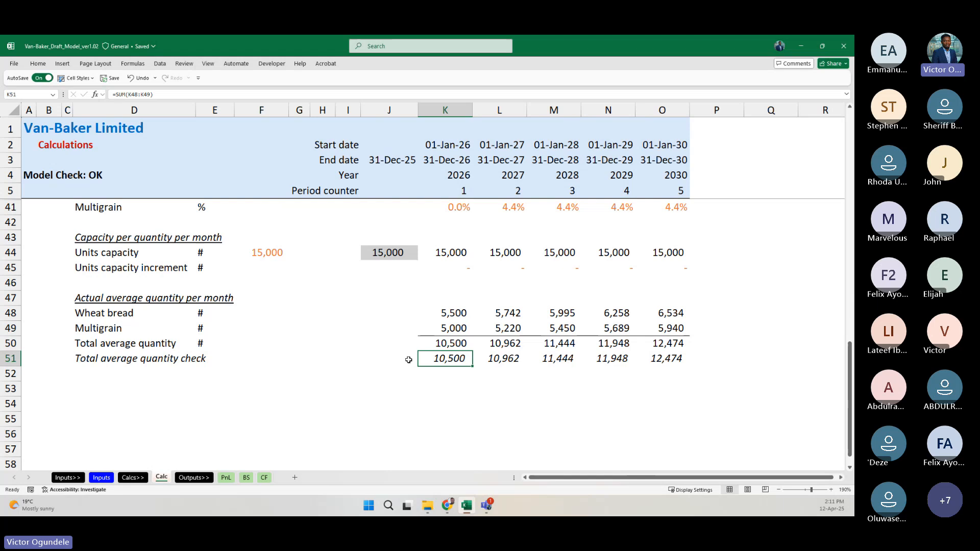
pyautogui.scroll(1, 448, 336)
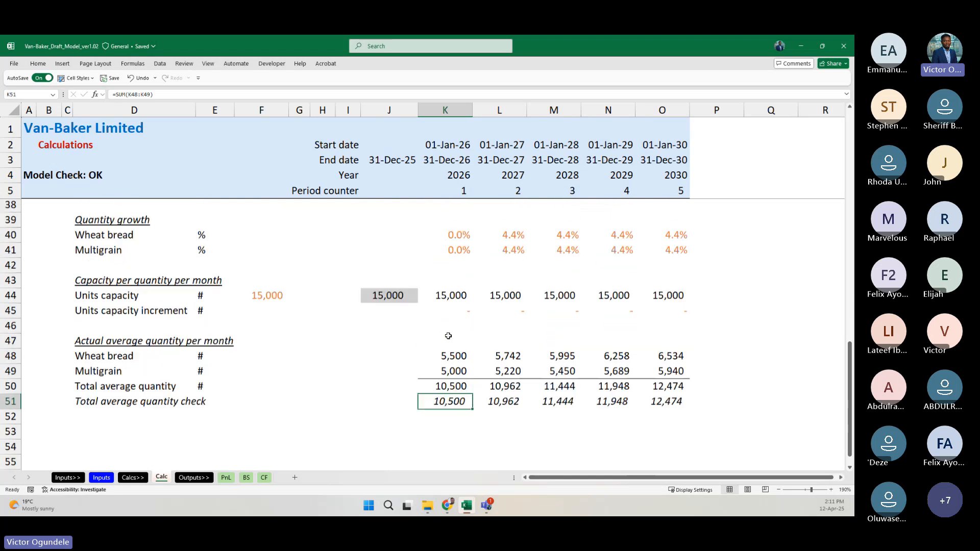
pyautogui.moveTo(440, 389); pyautogui.dragTo(675, 388)
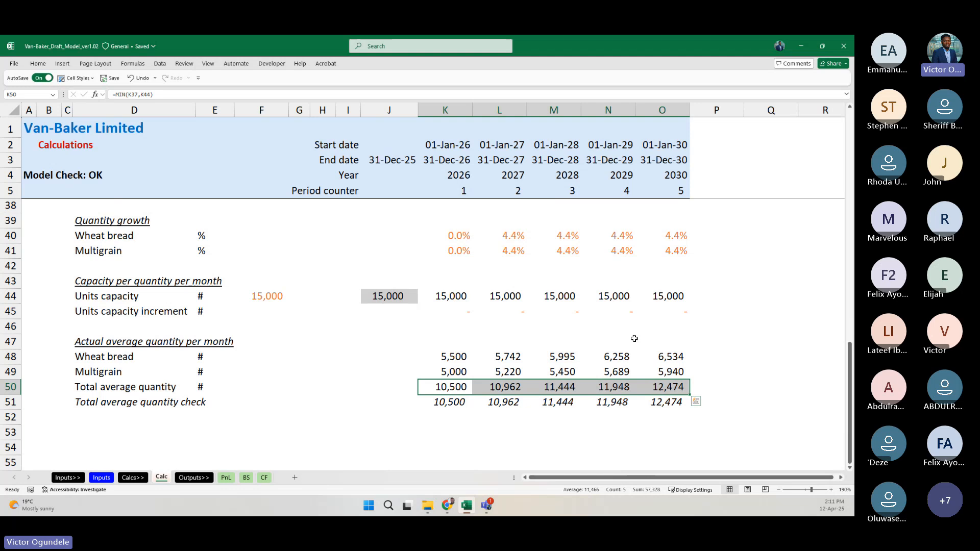
# Step: Set the monthly units capacity in F123 of the Inputs sheet to 10,000 and return to the Calc sheet to test the cap
pyautogui.click(653, 329)
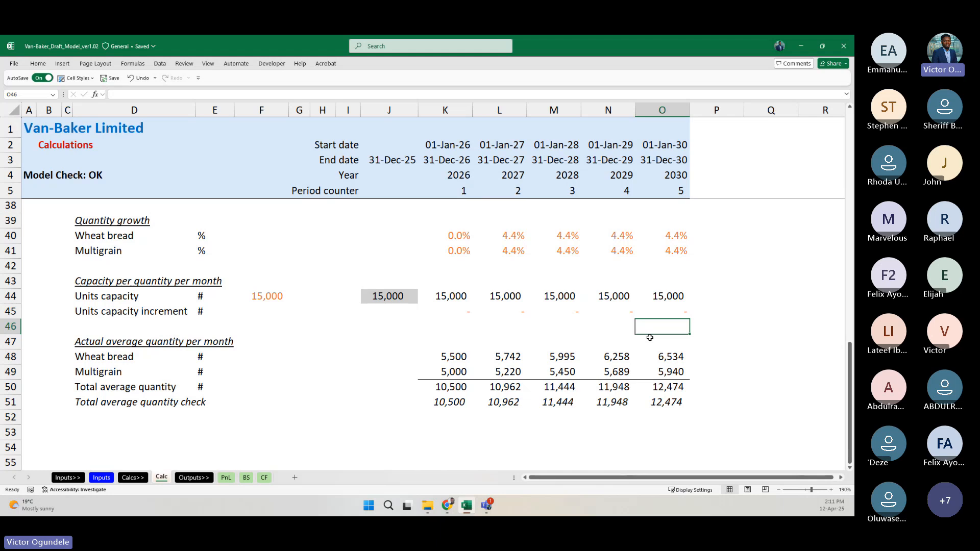
pyautogui.hotkey('ctrl', 'pageup')
pyautogui.hotkey('ctrl', 'pageup')
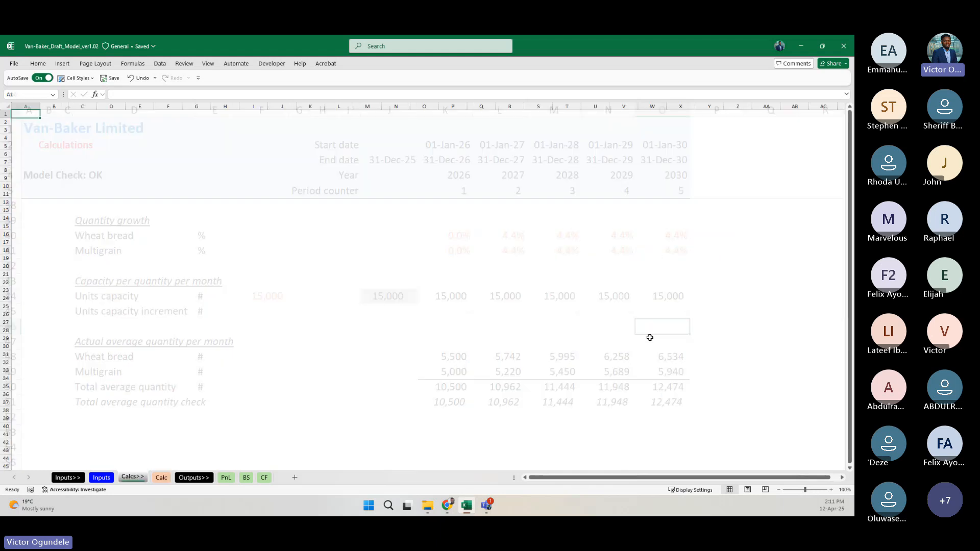
pyautogui.write('10000')
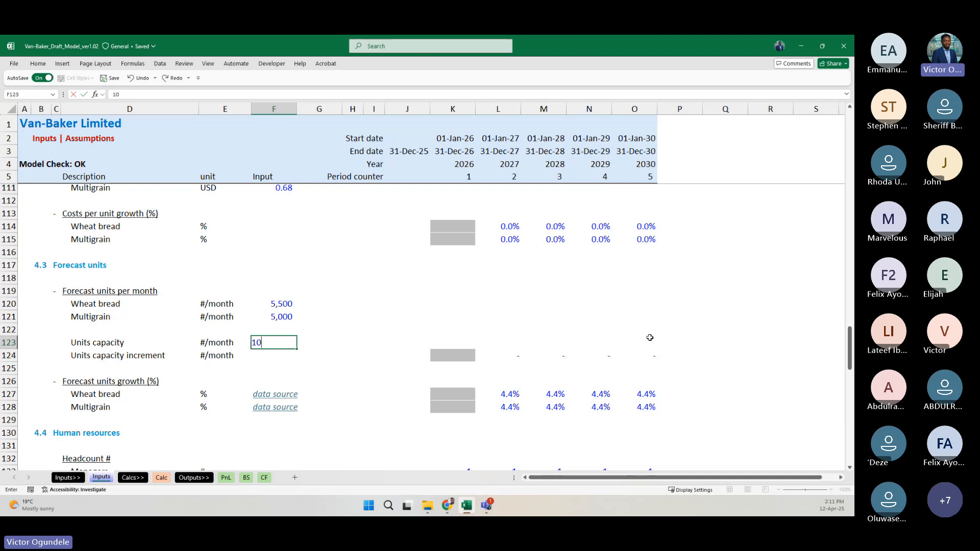
pyautogui.hotkey('ctrl', 'Return')
pyautogui.hotkey('ctrl', 'pagedown')
pyautogui.hotkey('ctrl', 'pagedown')
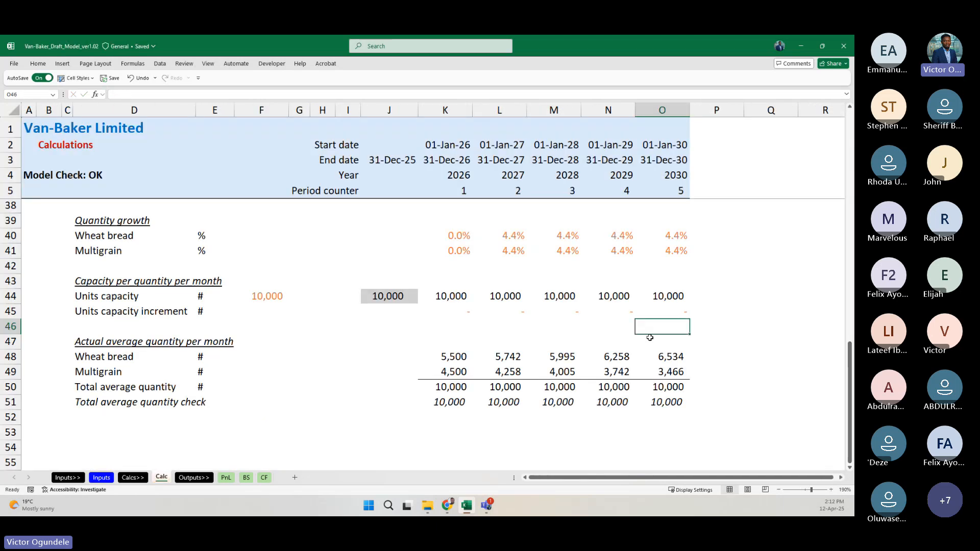
# Step: Set the Inputs units capacity in F123 to 15,000 and review the 2030 total average quantity in O50 on the Calc sheet
pyautogui.hotkey('ctrl', 'pageup')
pyautogui.hotkey('ctrl', 'pageup')
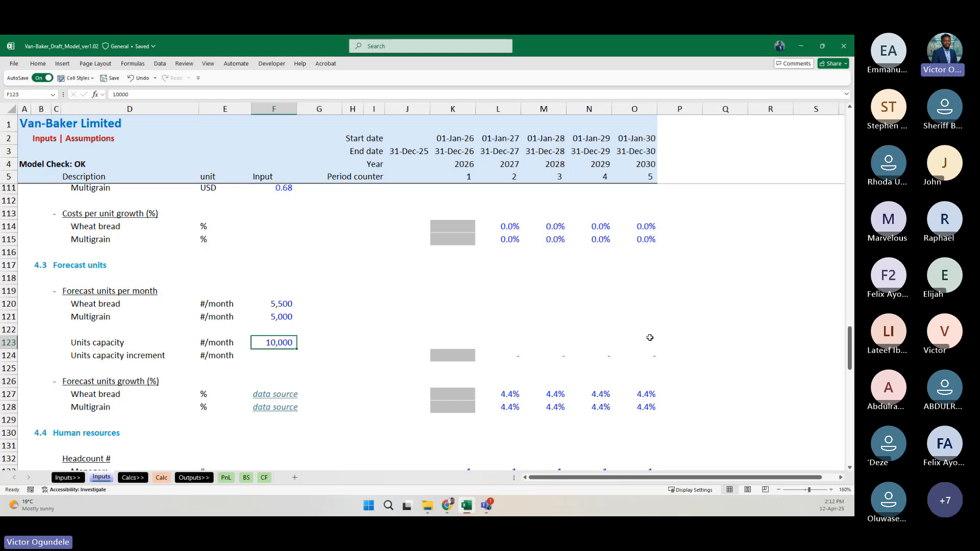
pyautogui.write('15000')
pyautogui.hotkey('ctrl', 'Return')
pyautogui.hotkey('ctrl', 'pagedown')
pyautogui.hotkey('ctrl', 'pagedown')
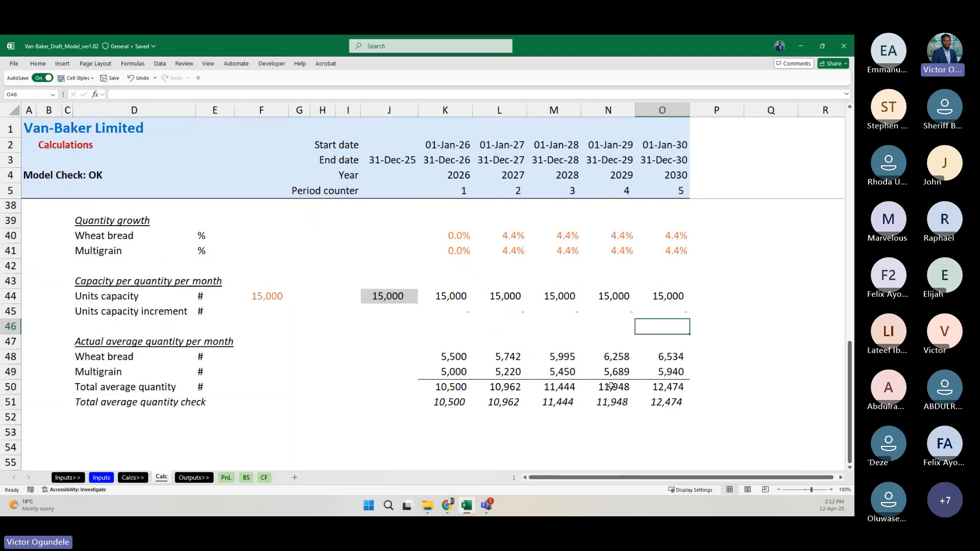
pyautogui.click(667, 386)
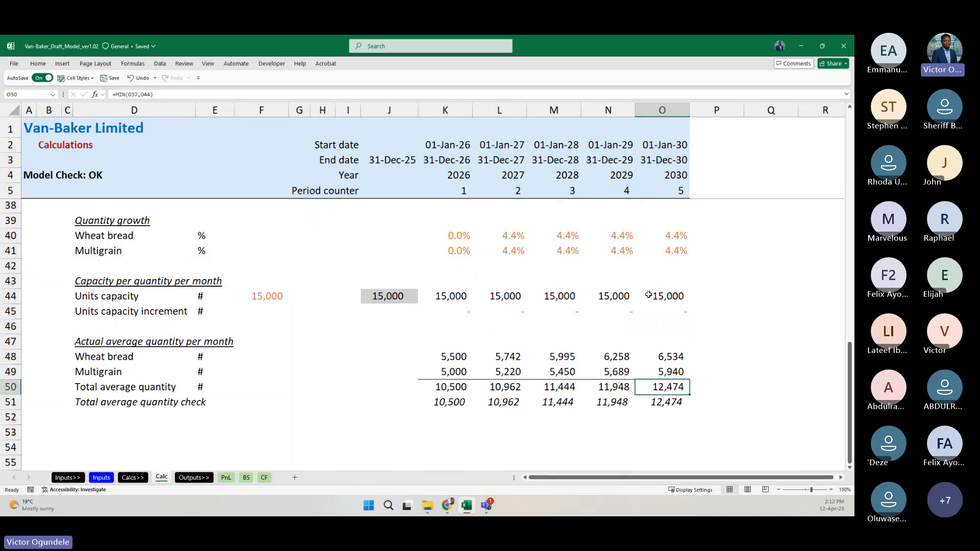
pyautogui.scroll(1, 642, 270)
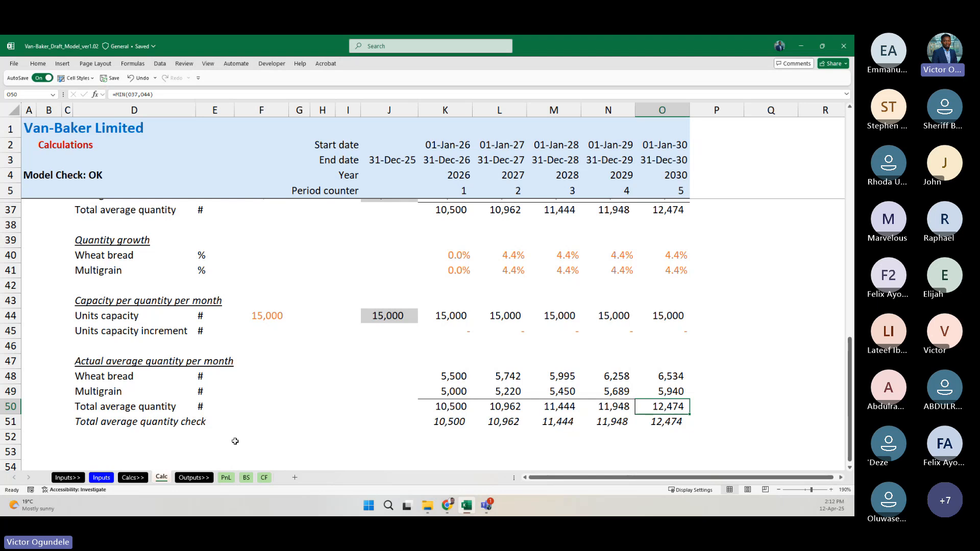
# Step: Enter the heading "Actual forecast annul growth" in D53 of the Calc sheet and underline it
pyautogui.click(267, 424)
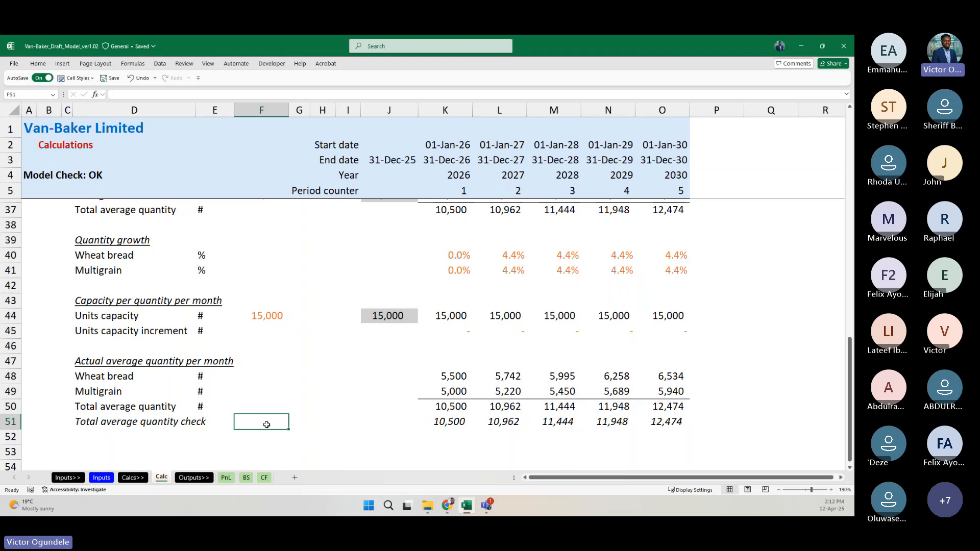
pyautogui.scroll(-2, 267, 425)
pyautogui.press('Down')
pyautogui.press('Down')
pyautogui.press('Left')
pyautogui.press('Left')
pyautogui.write('Act')
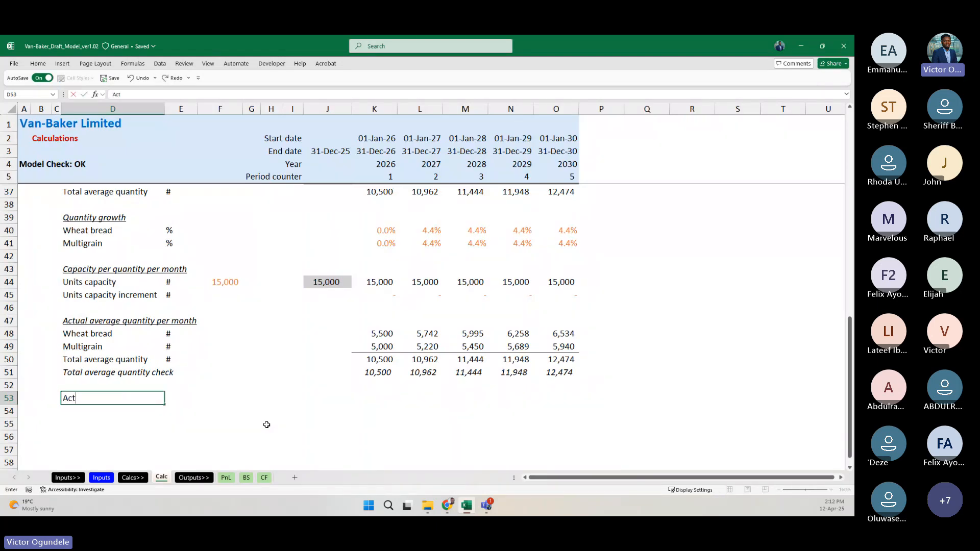
pyautogui.write('ual forecast annul growth')
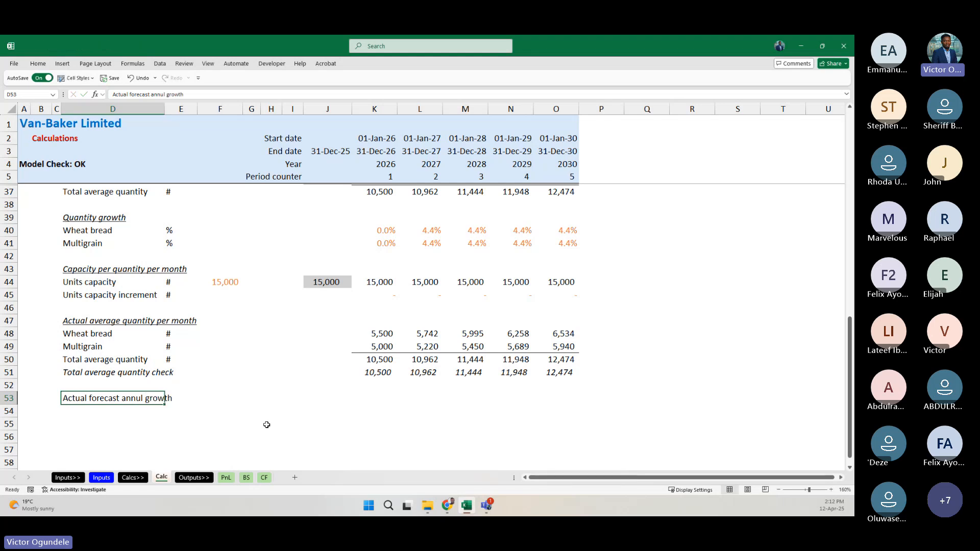
pyautogui.press('Return')
pyautogui.press('Up')
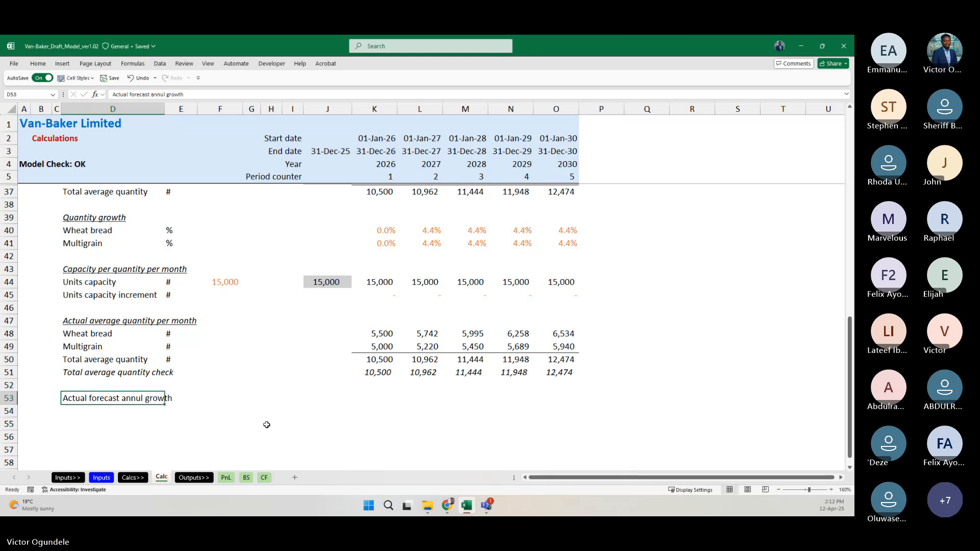
pyautogui.hotkey('ctrl', 'u')
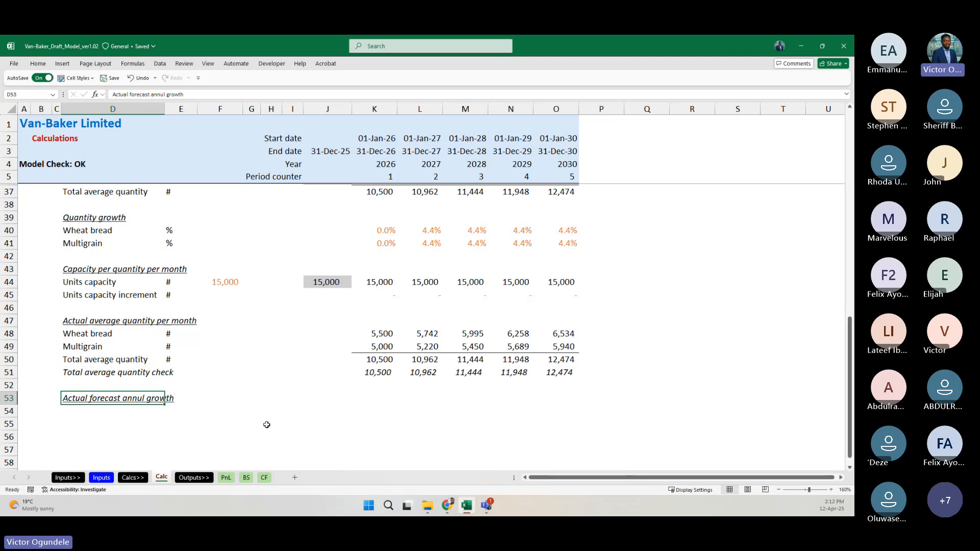
# Step: Link the row labels in D54 and D55 to the Wheat bread and Multigrain labels in D48 and D49
pyautogui.press('Down')
pyautogui.write('=')
pyautogui.press('Up')
pyautogui.press('Up')
pyautogui.press('Up')
pyautogui.press('Up')
pyautogui.press('Up')
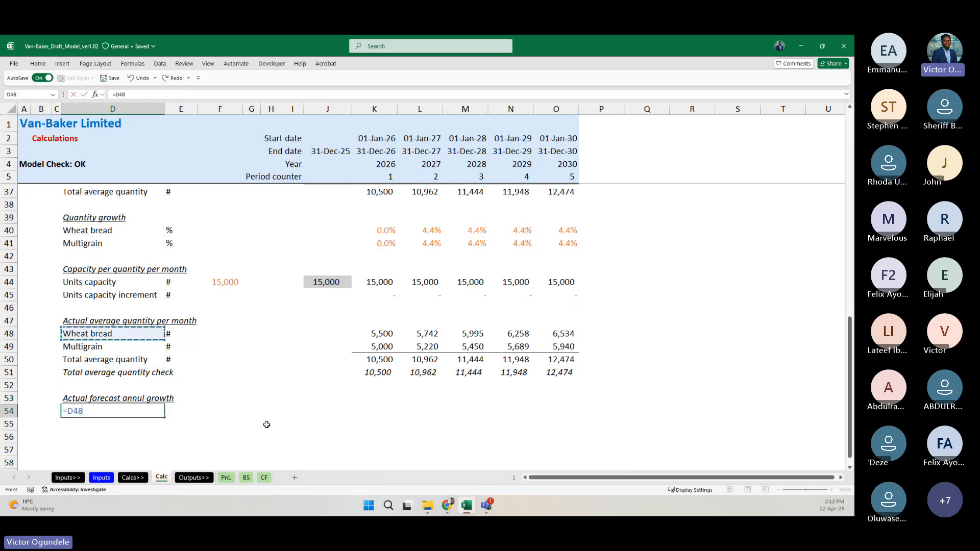
pyautogui.press('Return')
pyautogui.hotkey('ctrl', 'd')
pyautogui.press('Up')
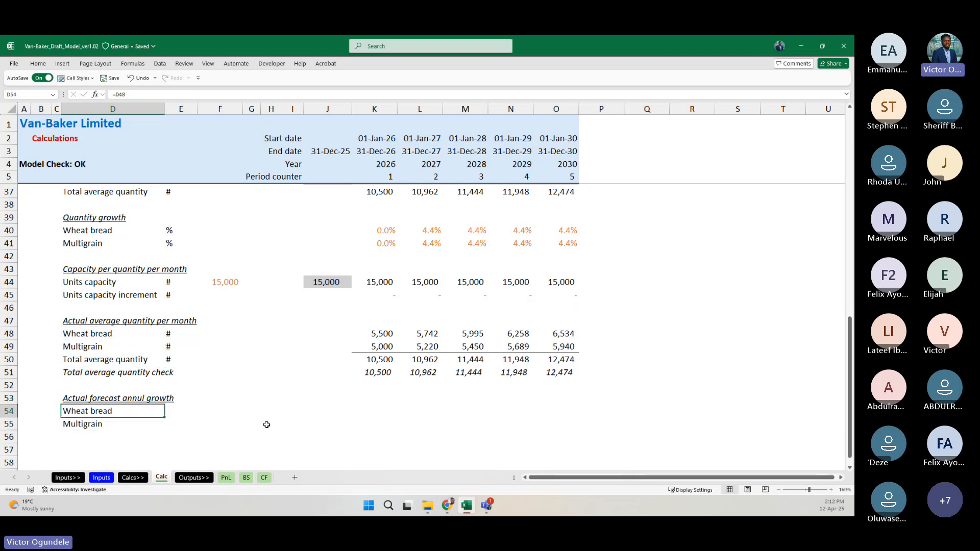
# Step: Copy the entire Total average quantity row 50 into row 56 beneath the new product labels
pyautogui.press('Up')
pyautogui.press('Up')
pyautogui.press('Up')
pyautogui.press('Up')
pyautogui.hotkey('shift', 'space')
pyautogui.hotkey('ctrl', 'c')
pyautogui.press('Left')
pyautogui.press('Down')
pyautogui.press('Down')
pyautogui.press('Down')
pyautogui.press('Down')
pyautogui.press('Down')
pyautogui.press('Down')
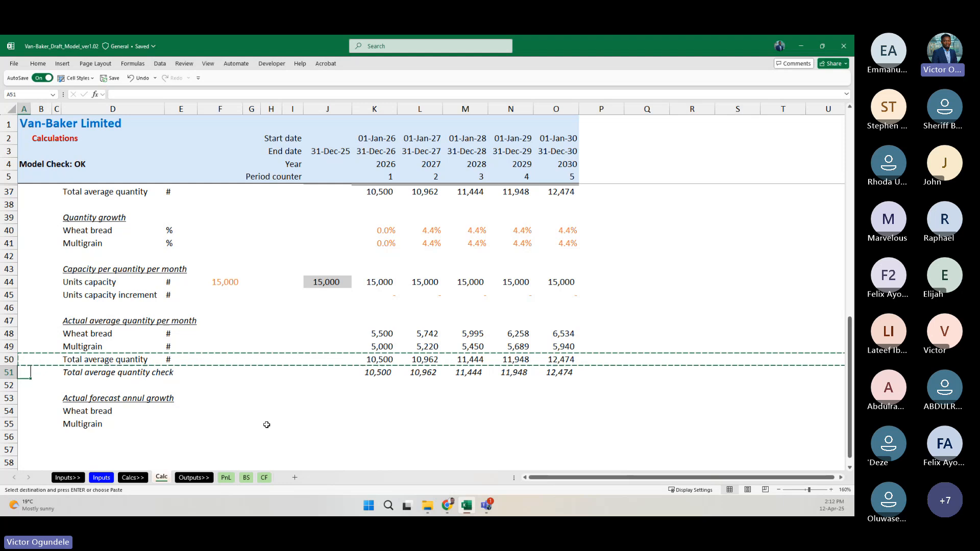
pyautogui.hotkey('ctrl', 'v')
# Step: Rename the label in D56 to "Total actual forecast quantity" and auto-fit the width of column D
pyautogui.press('Right')
pyautogui.press('F2')
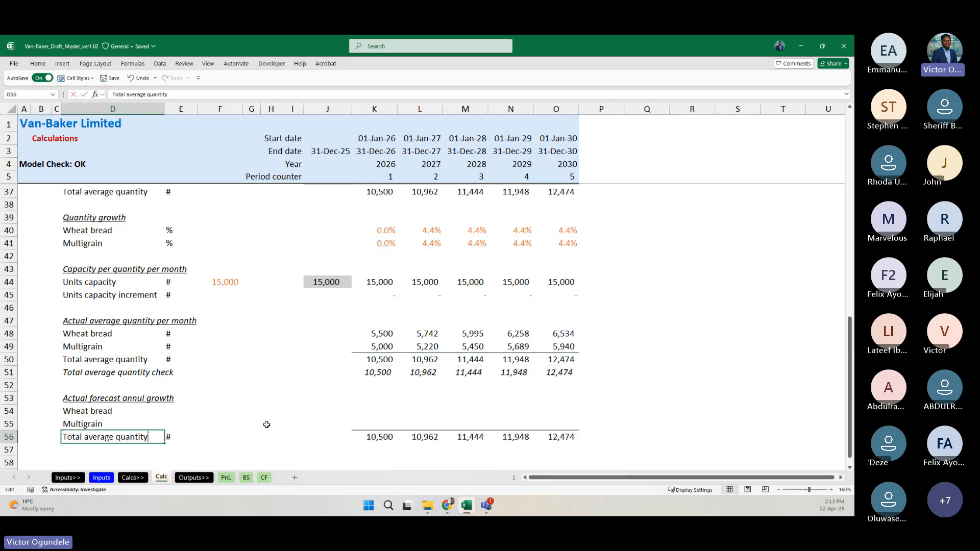
pyautogui.hotkey('ctrl', 'shift', 'Left')
pyautogui.hotkey('ctrl', 'shift', 'Left')
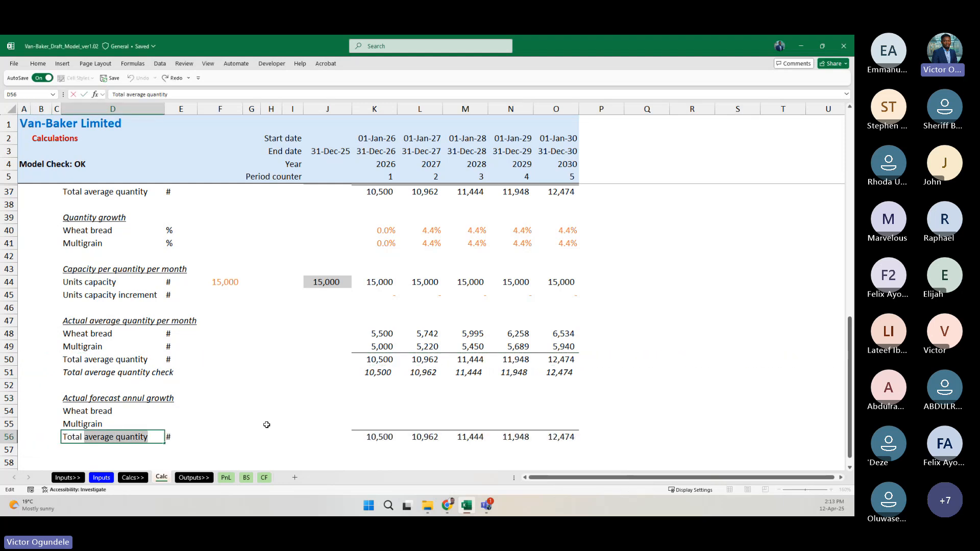
pyautogui.write('a')
pyautogui.press('BackSpace')
pyautogui.write('ac')
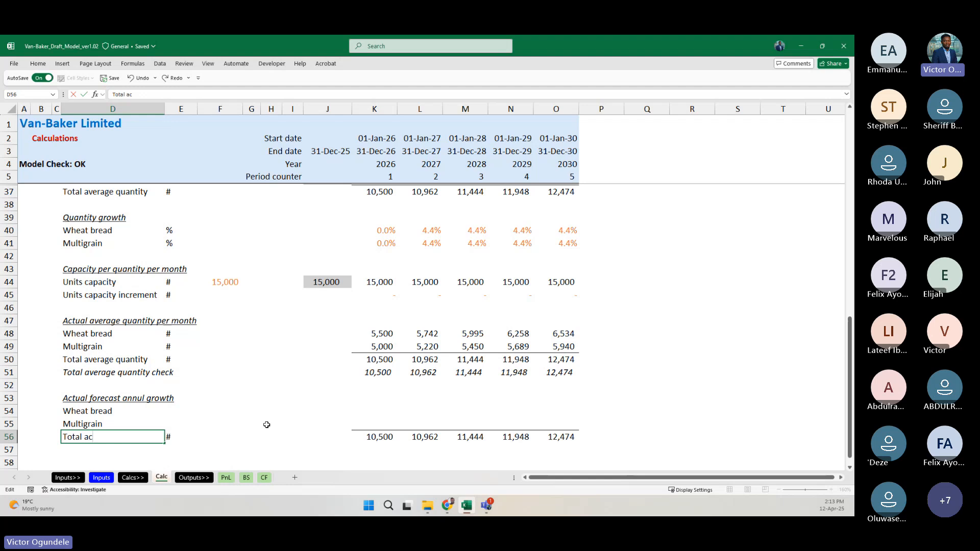
pyautogui.write('tual forecast quantity')
pyautogui.hotkey('ctrl', 'Return')
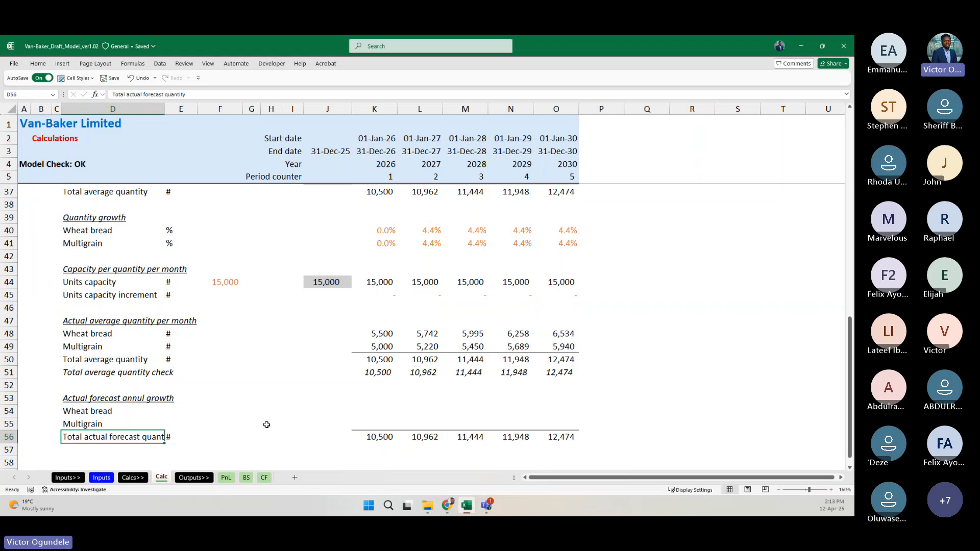
pyautogui.hotkey('alt', 'h')
pyautogui.press('o')
pyautogui.press('i')
# Step: Copy the # unit from E50 into E54:E55 for the Wheat bread and Multigrain rows
pyautogui.press('Right')
pyautogui.press('Right')
pyautogui.press('Left')
pyautogui.press('Up')
pyautogui.press('Up')
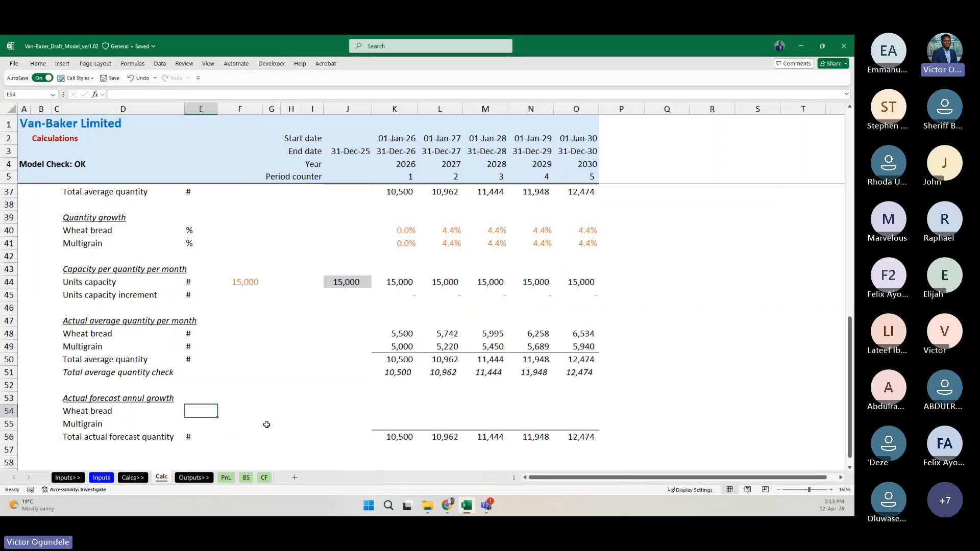
pyautogui.press('Up')
pyautogui.press('Up')
pyautogui.press('Up')
pyautogui.press('Up')
pyautogui.hotkey('ctrl', 'c')
pyautogui.press('Down')
pyautogui.press('Down')
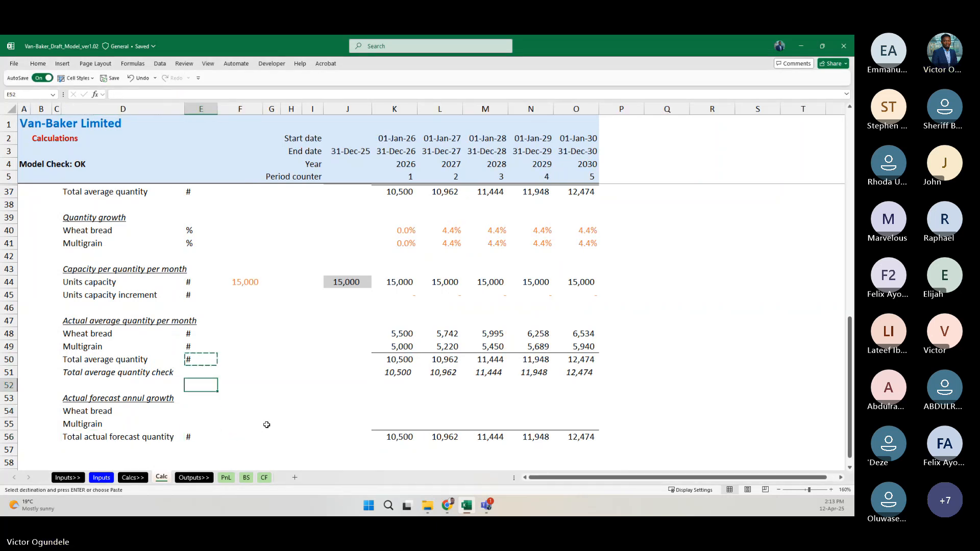
pyautogui.press('Down')
pyautogui.press('Down')
pyautogui.hotkey('shift', 'Down')
pyautogui.hotkey('ctrl', 'v')
# Step: Clear the copied yearly values from K56:O56 in the total actual forecast quantity row
pyautogui.press('Right')
pyautogui.press('Right')
pyautogui.press('Right')
pyautogui.press('Right')
pyautogui.press('Right')
pyautogui.press('Right')
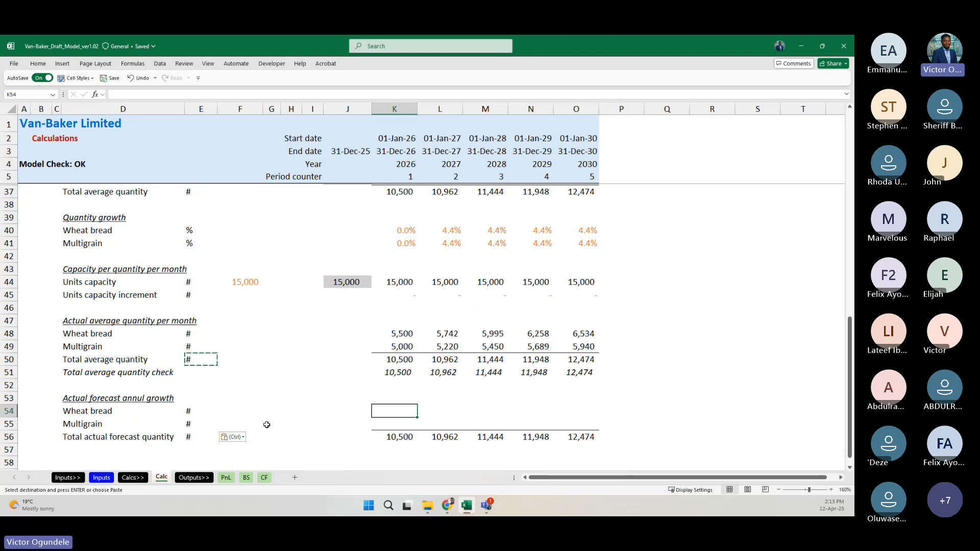
pyautogui.press('Down')
pyautogui.press('Down')
pyautogui.hotkey('ctrl', 'shift', 'Right')
pyautogui.press('Escape')
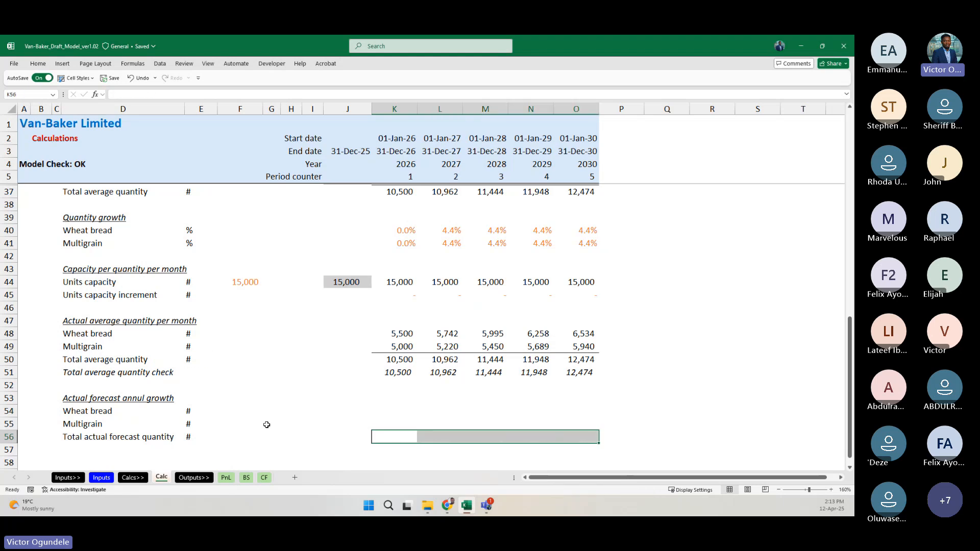
# Step: Enter =K48*Inputs!$F$25 in K54 to multiply the Wheat bread monthly quantity by the months in a year
pyautogui.press('Up')
pyautogui.press('Up')
pyautogui.write('=')
pyautogui.press('Up')
pyautogui.press('Up')
pyautogui.press('Up')
pyautogui.press('Up')
pyautogui.press('Up')
pyautogui.press('Up')
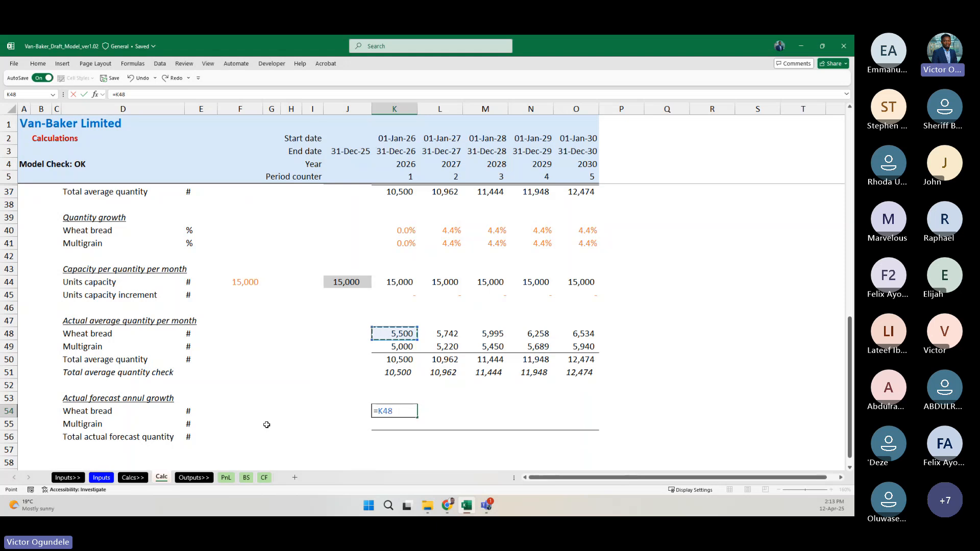
pyautogui.write('*')
pyautogui.hotkey('ctrl', 'pageup')
pyautogui.hotkey('ctrl', 'pageup')
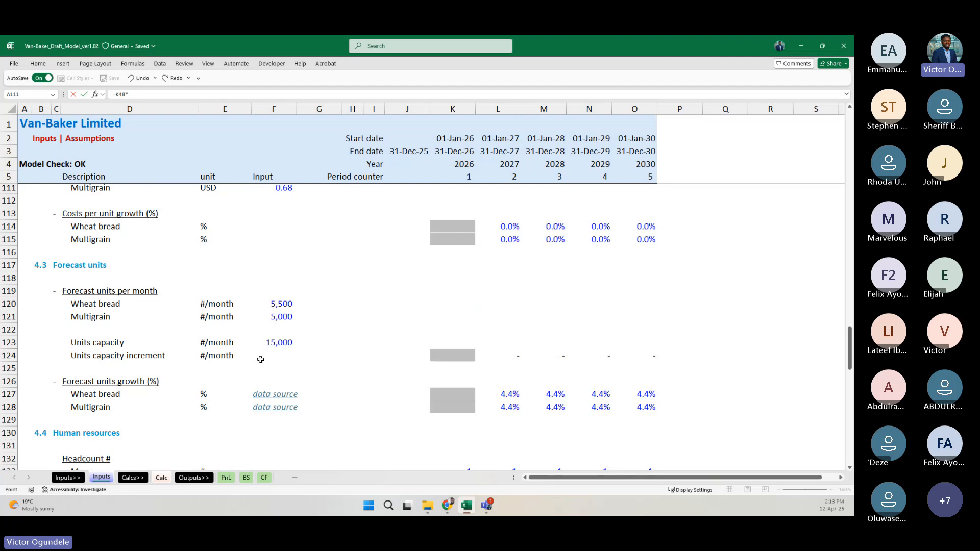
pyautogui.scroll(20, 260, 359)
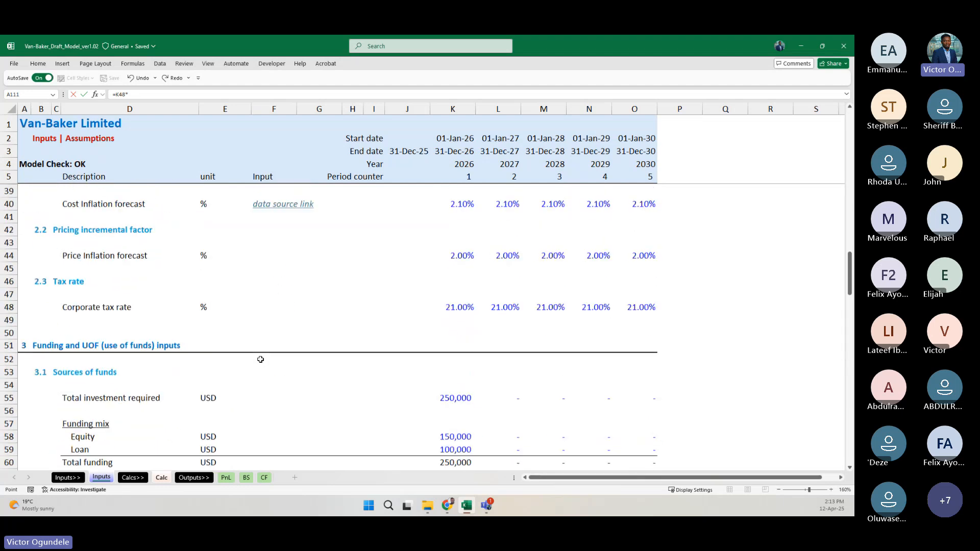
pyautogui.scroll(8, 260, 359)
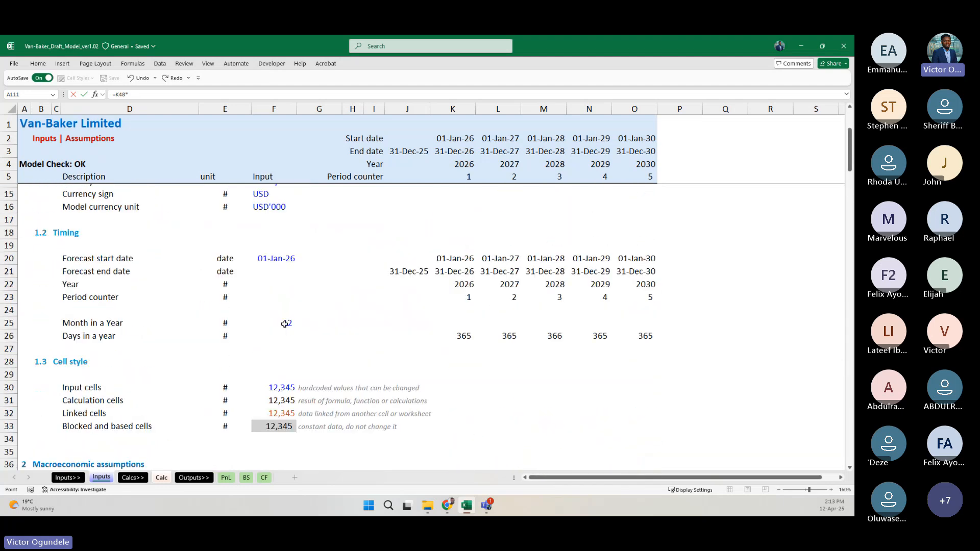
pyautogui.click(284, 324)
pyautogui.press('F4')
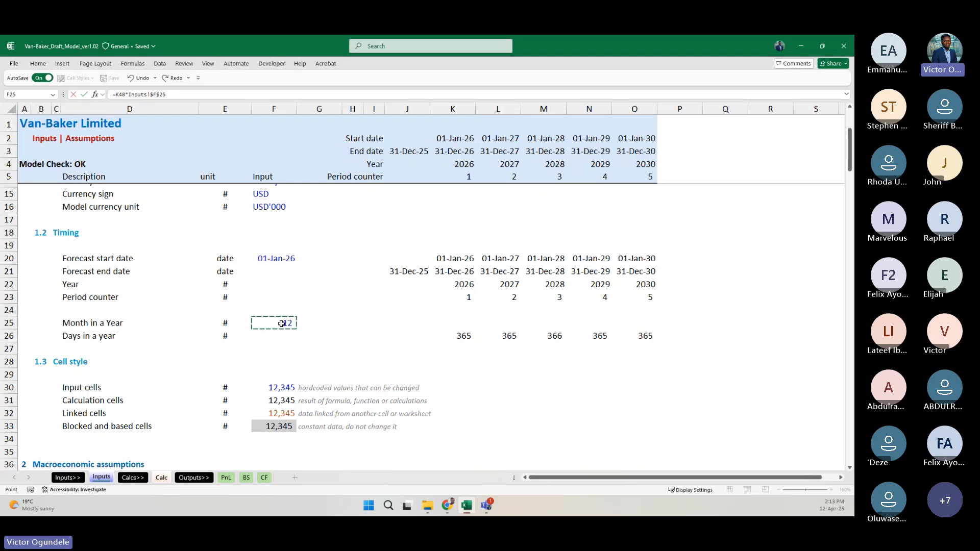
pyautogui.hotkey('ctrl', 'Return')
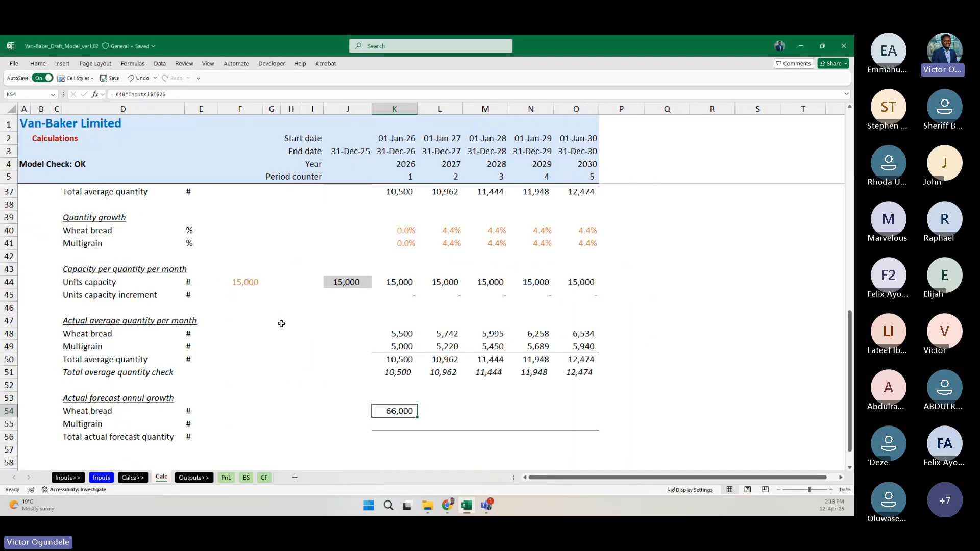
# Step: Fill the annual quantity formula from K54 across to O54 and down to the Multigrain row 55
pyautogui.hotkey('shift', 'Right')
pyautogui.hotkey('shift', 'Right')
pyautogui.hotkey('shift', 'Left')
pyautogui.hotkey('shift', 'Left')
pyautogui.hotkey('shift', 'Right')
pyautogui.hotkey('shift', 'Right')
pyautogui.hotkey('shift', 'Right')
pyautogui.hotkey('shift', 'Right')
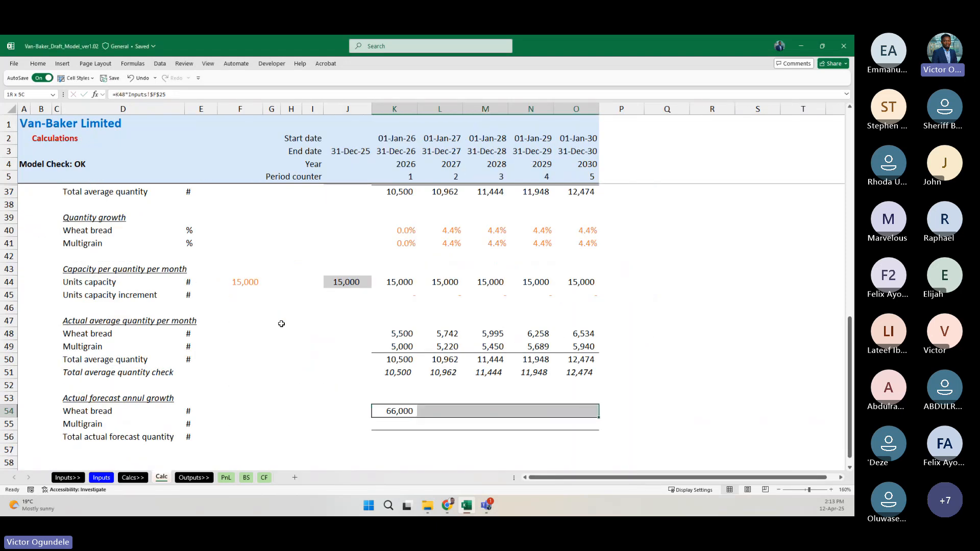
pyautogui.hotkey('ctrl', 'r')
pyautogui.hotkey('shift', 'Down')
pyautogui.hotkey('ctrl', 'd')
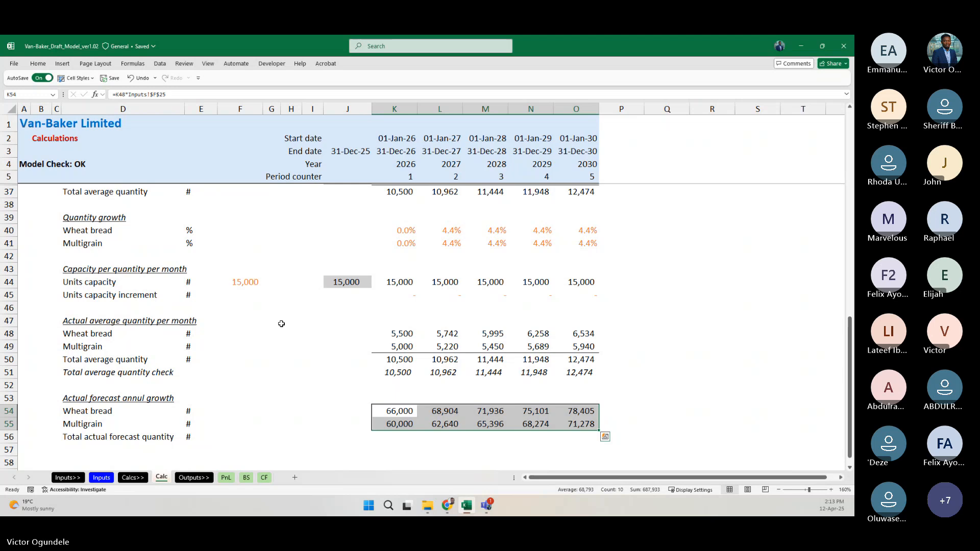
# Step: Inspect the annual Multigrain formulas across row 55 to verify their references
pyautogui.press('Down')
pyautogui.press('F2')
pyautogui.press('Right')
pyautogui.press('Right')
pyautogui.press('Right')
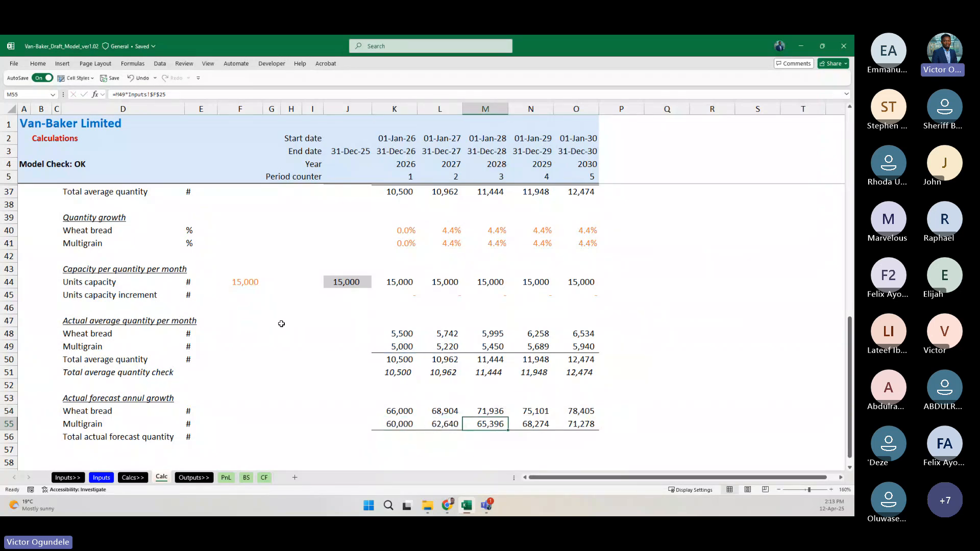
pyautogui.press('F2')
pyautogui.press('Tab')
pyautogui.press('F2')
pyautogui.press('Escape')
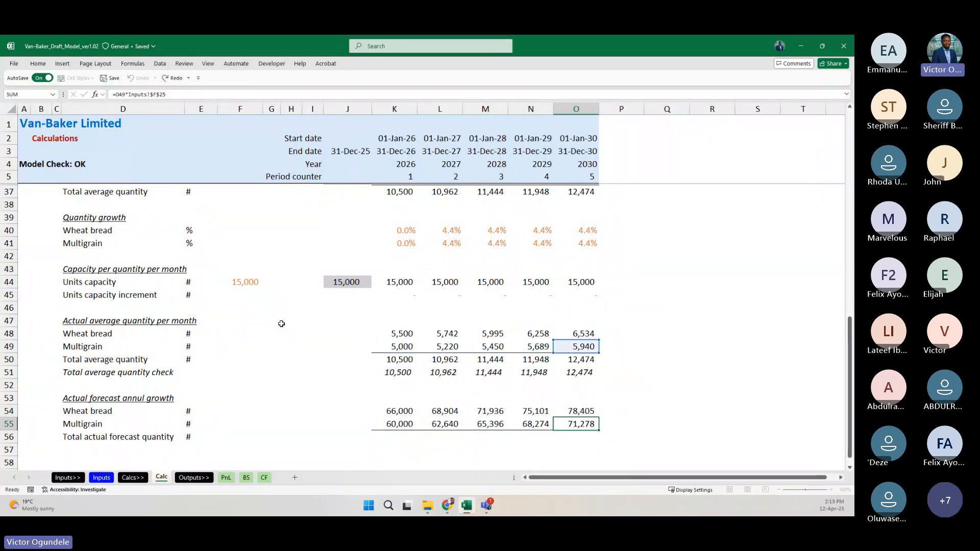
# Step: Sum the Wheat bread and Multigrain annual quantities in K56 with =SUM(K54:K55)
pyautogui.press('Left')
pyautogui.press('Left')
pyautogui.press('Left')
pyautogui.press('Left')
pyautogui.press('Down')
pyautogui.hotkey('alt', '=')
pyautogui.hotkey('ctrl', 'Return')
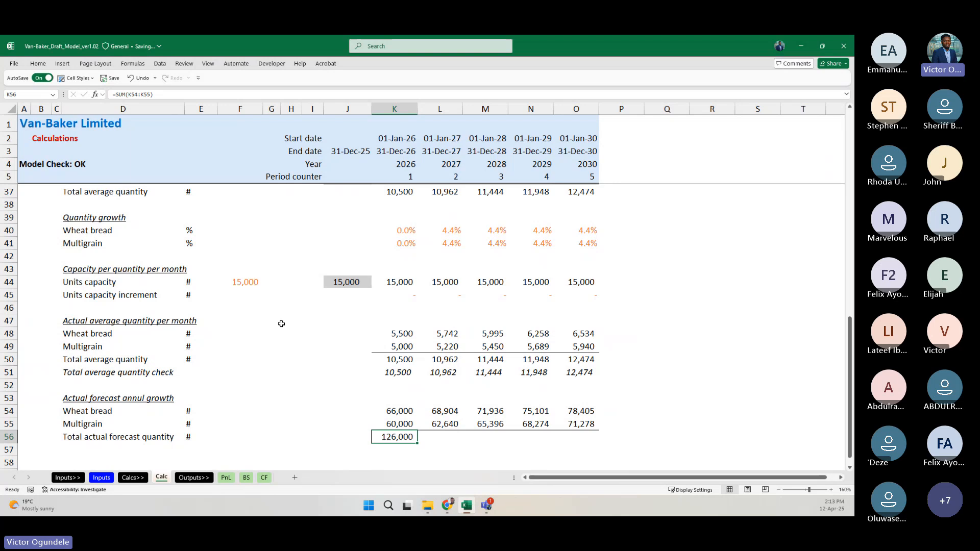
# Step: Fill the total actual forecast quantity formula from K56 across to O56
pyautogui.hotkey('shift', 'Right')
pyautogui.hotkey('shift', 'Right')
pyautogui.hotkey('shift', 'Right')
pyautogui.hotkey('shift', 'Right')
pyautogui.hotkey('ctrl', 'r')
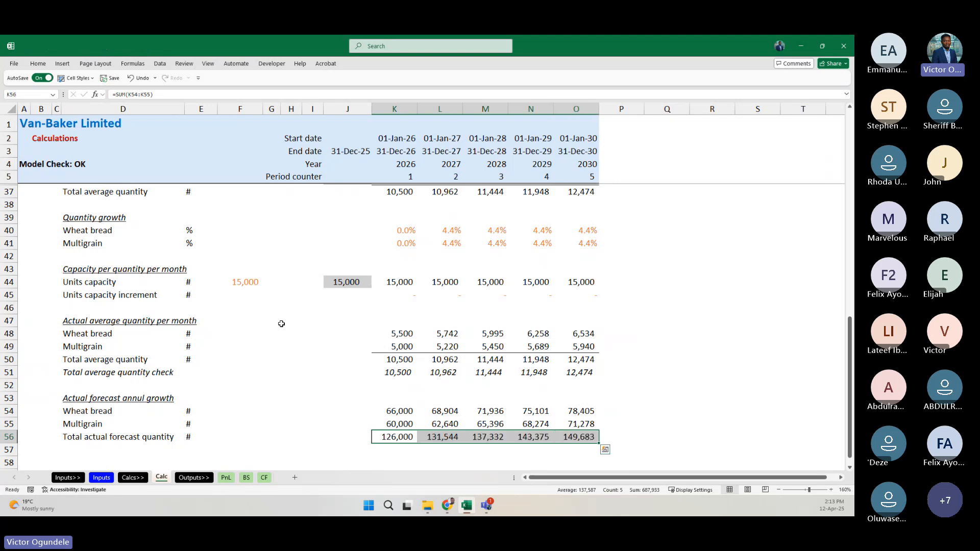
pyautogui.scroll(-2, 258, 389)
pyautogui.click(254, 377)
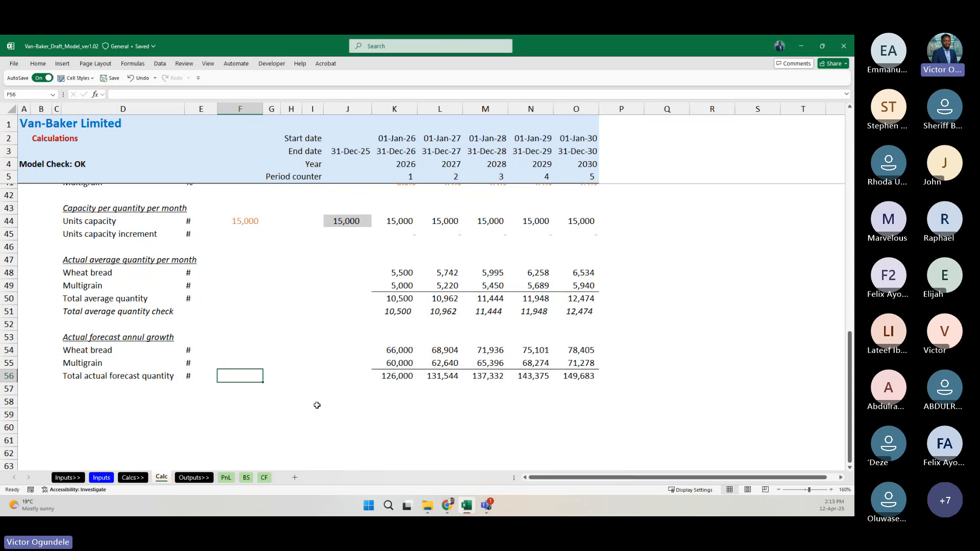
pyautogui.scroll(1, 317, 405)
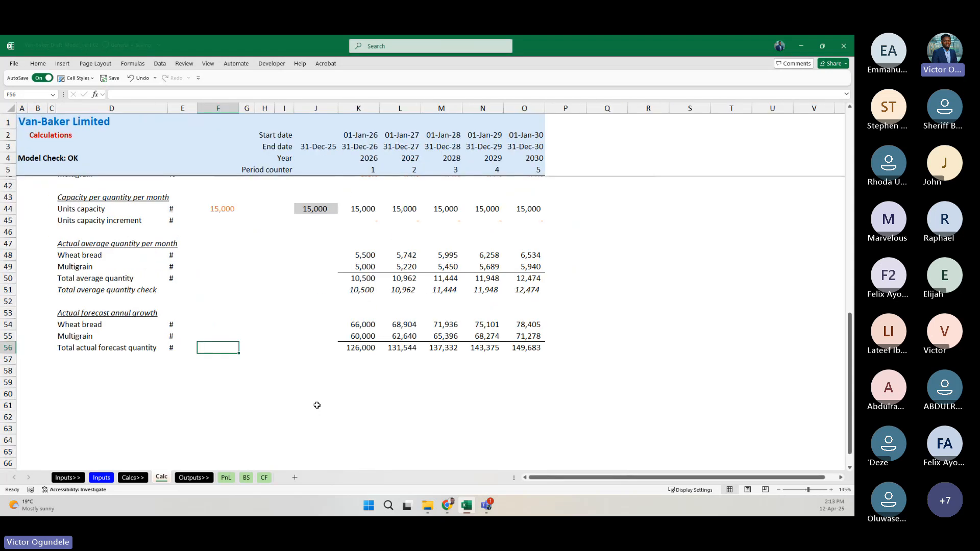
pyautogui.moveTo(202, 109); pyautogui.dragTo(214, 108)
pyautogui.click(323, 252)
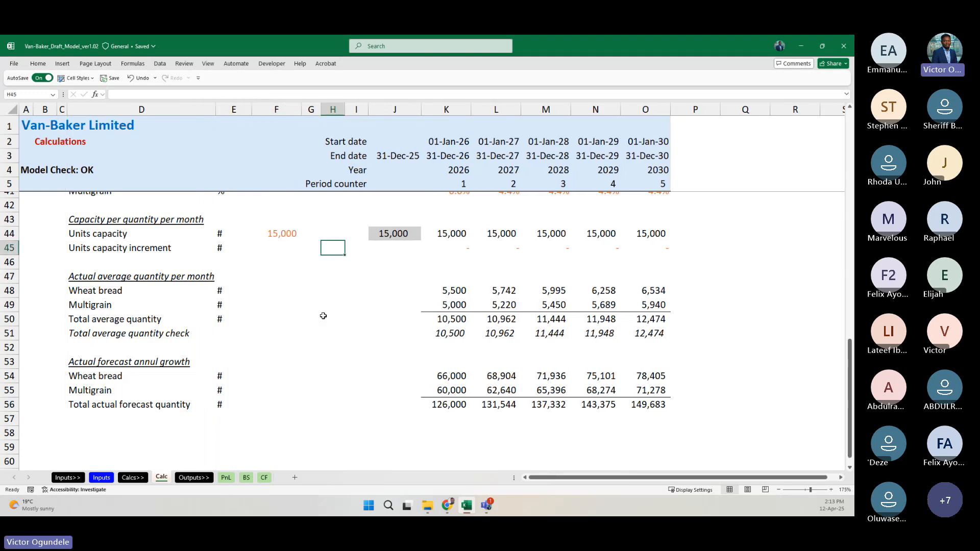
pyautogui.click(324, 318)
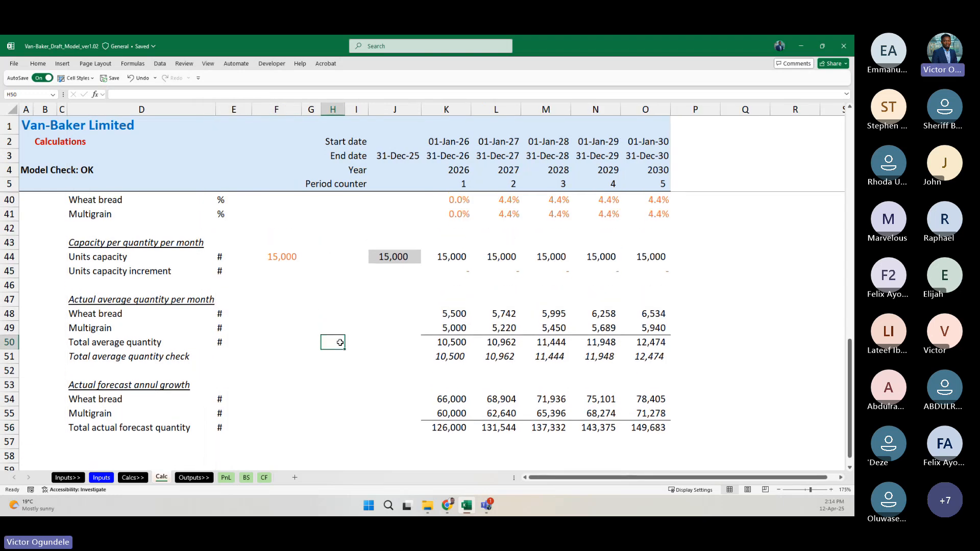
pyautogui.scroll(1, 340, 343)
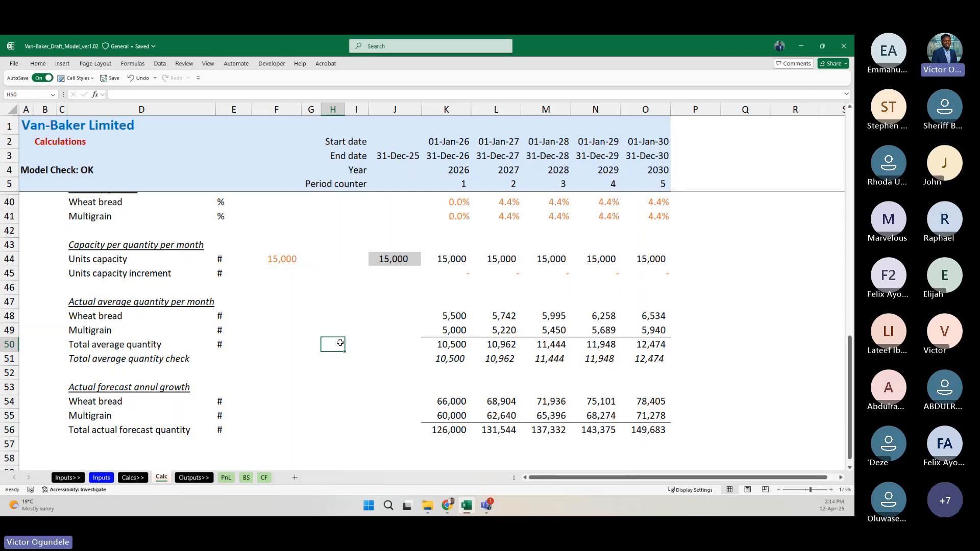
pyautogui.click(379, 363)
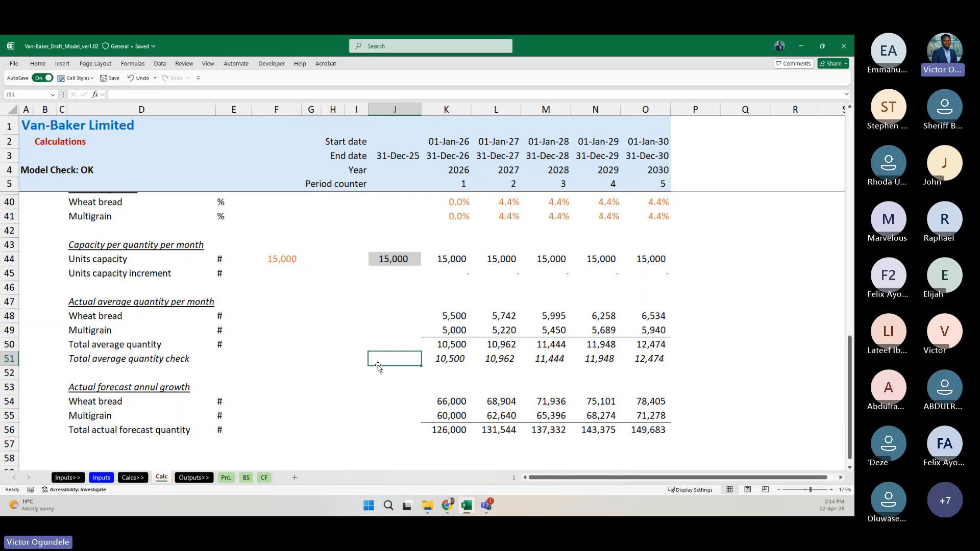
pyautogui.keyDown('ctrl'); pyautogui.scroll(-2, 379, 368); pyautogui.keyUp('ctrl')
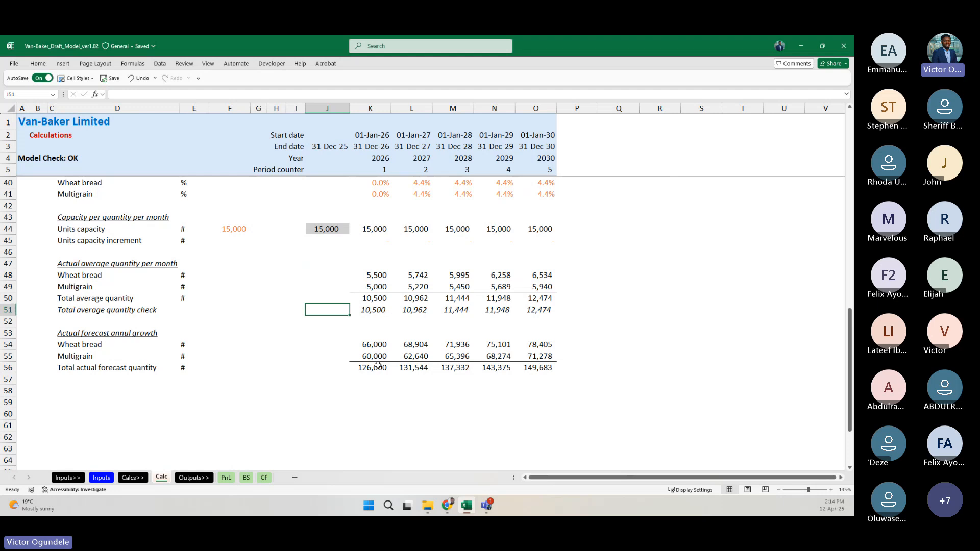
# Step: Review the Calc sheet's pricing, average quantity, growth, capacity and annual forecast blocks
pyautogui.scroll(3, 396, 286)
pyautogui.keyDown('ctrl'); pyautogui.scroll(1, 397, 281); pyautogui.keyUp('ctrl')
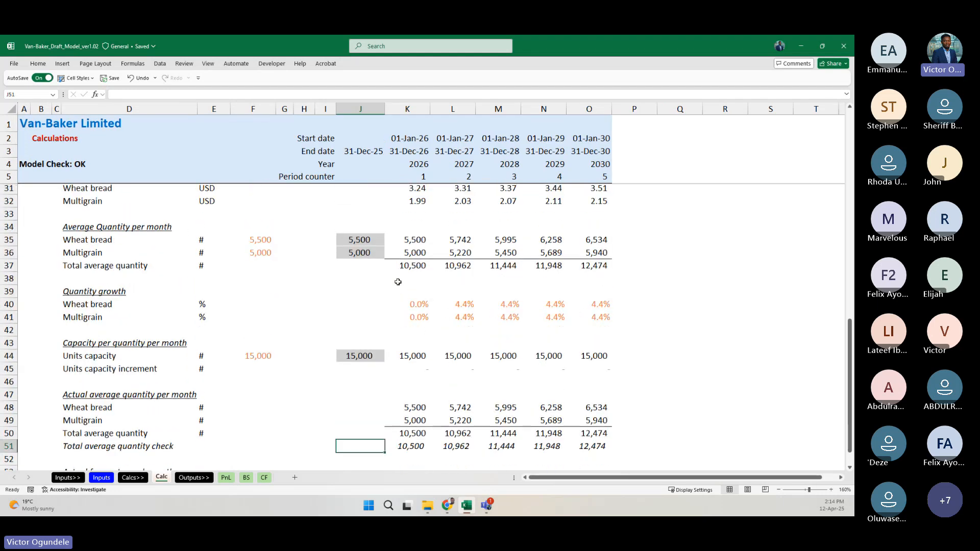
pyautogui.scroll(1, 397, 282)
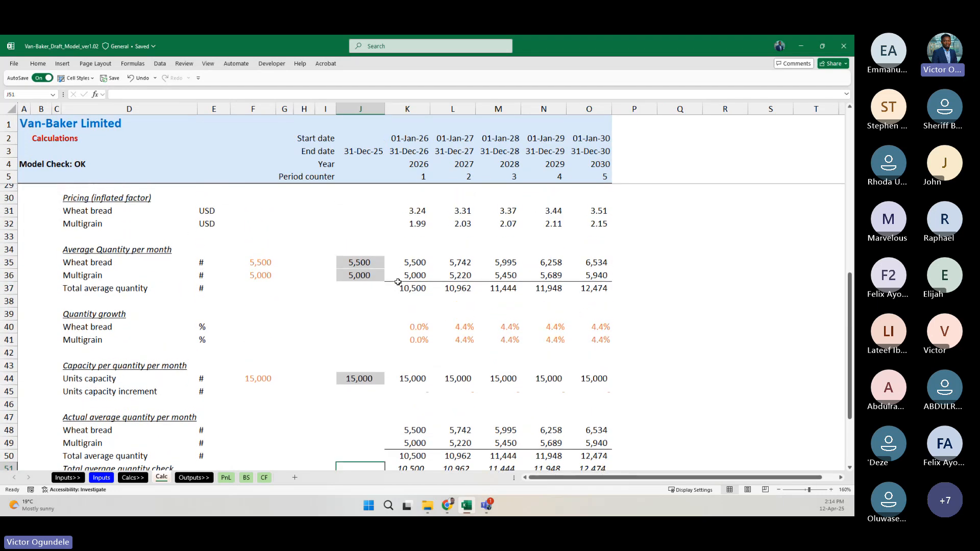
pyautogui.scroll(1, 398, 282)
pyautogui.scroll(2, 398, 281)
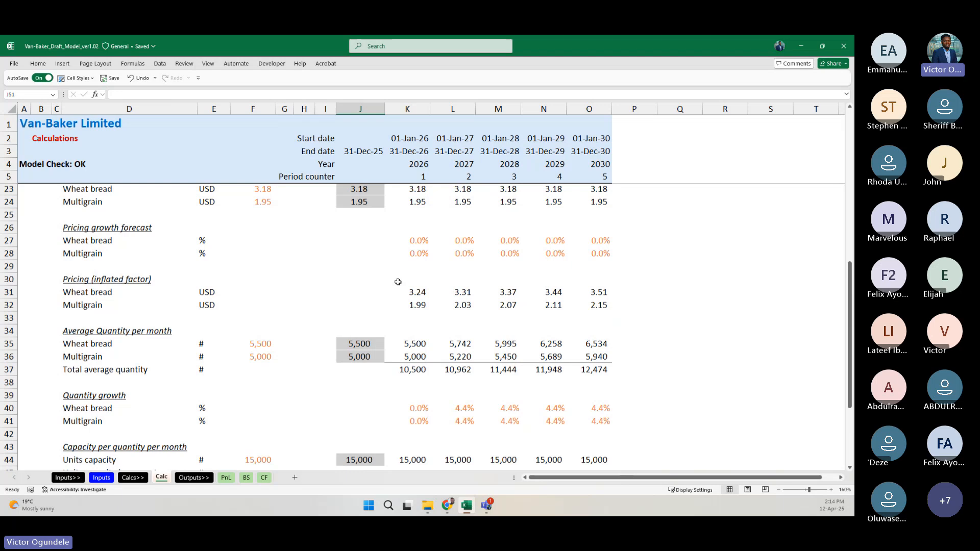
pyautogui.scroll(1, 397, 281)
pyautogui.scroll(-5, 397, 282)
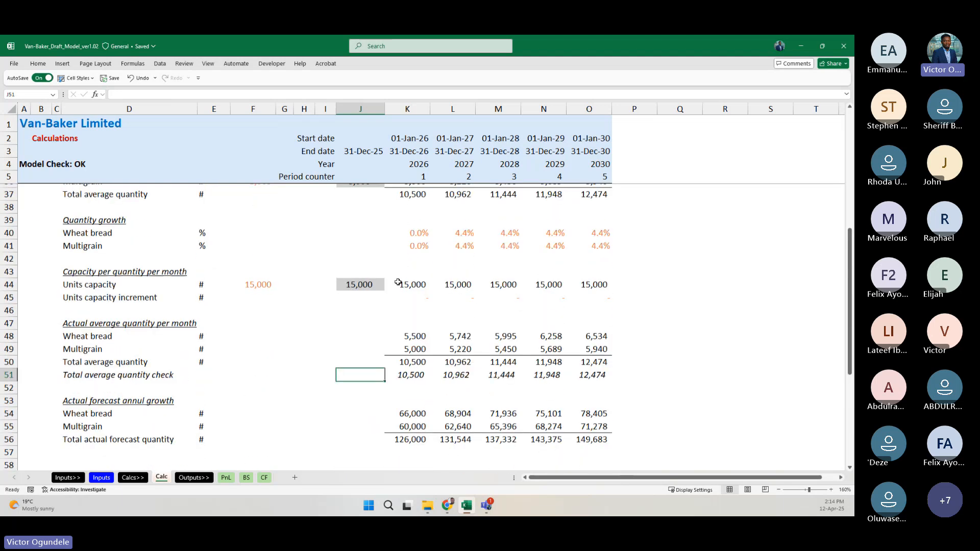
pyautogui.scroll(3, 397, 281)
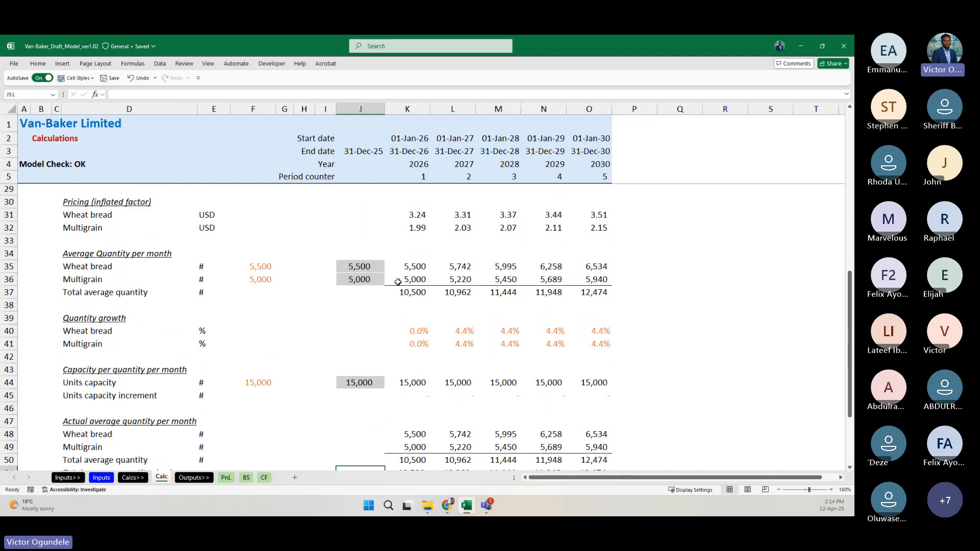
pyautogui.keyDown('ctrl'); pyautogui.scroll(-2, 398, 281); pyautogui.keyUp('ctrl')
pyautogui.scroll(-4, 352, 262)
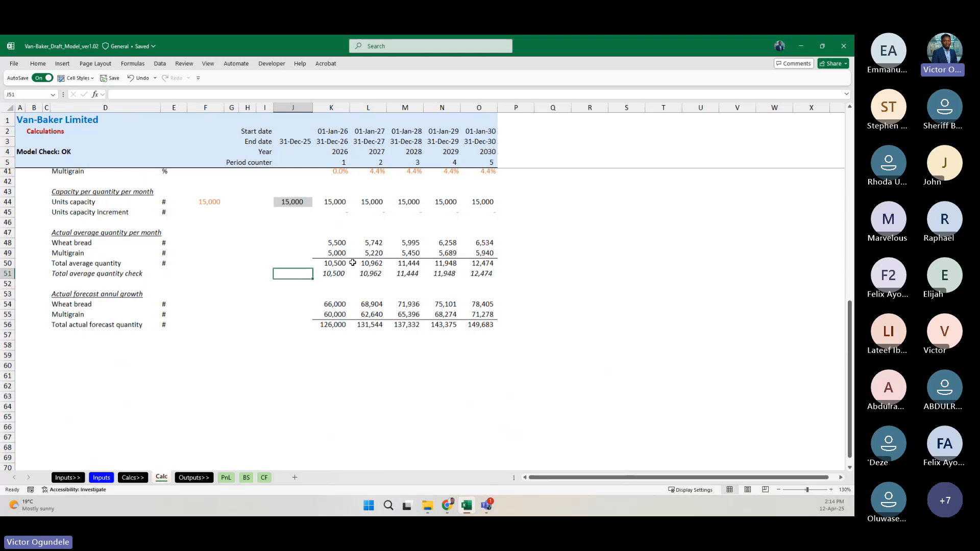
# Step: Inspect the 2026 formulas in column K from the actual monthly quantities down to the annual forecast total
pyautogui.click(341, 255)
pyautogui.keyDown('ctrl'); pyautogui.scroll(3, 342, 256); pyautogui.keyUp('ctrl')
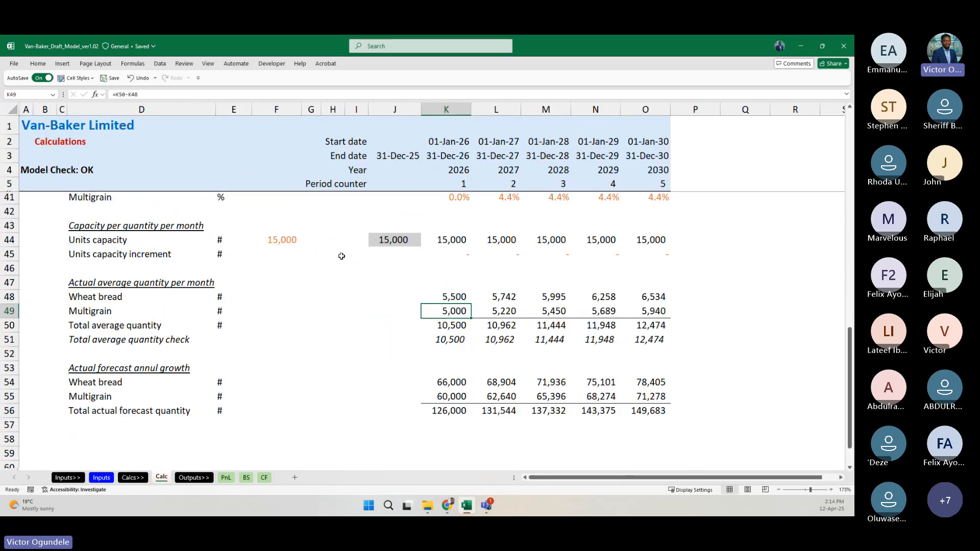
pyautogui.press('Up')
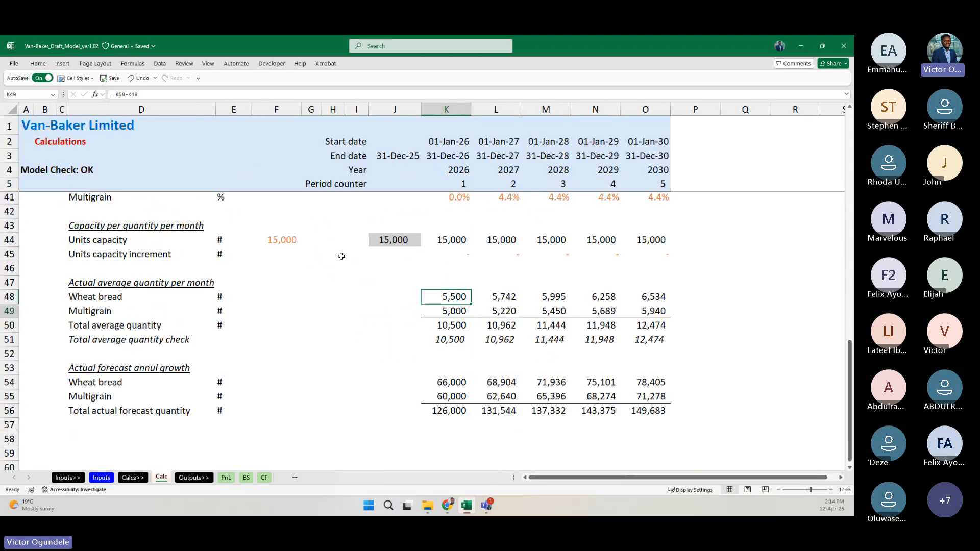
pyautogui.press('Down')
pyautogui.press('Down')
pyautogui.press('Down')
pyautogui.press('Down')
pyautogui.press('Down')
pyautogui.press('Down')
pyautogui.press('Down')
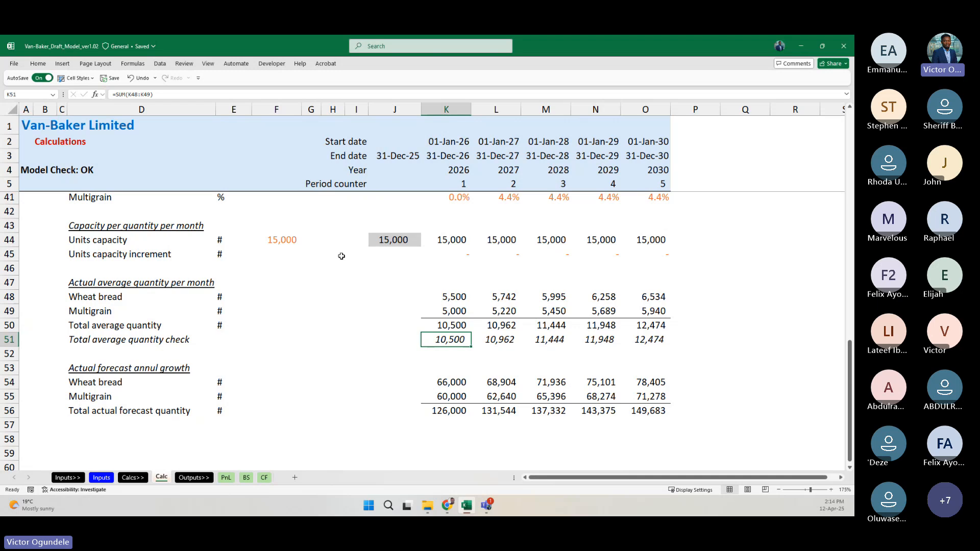
pyautogui.press('Down')
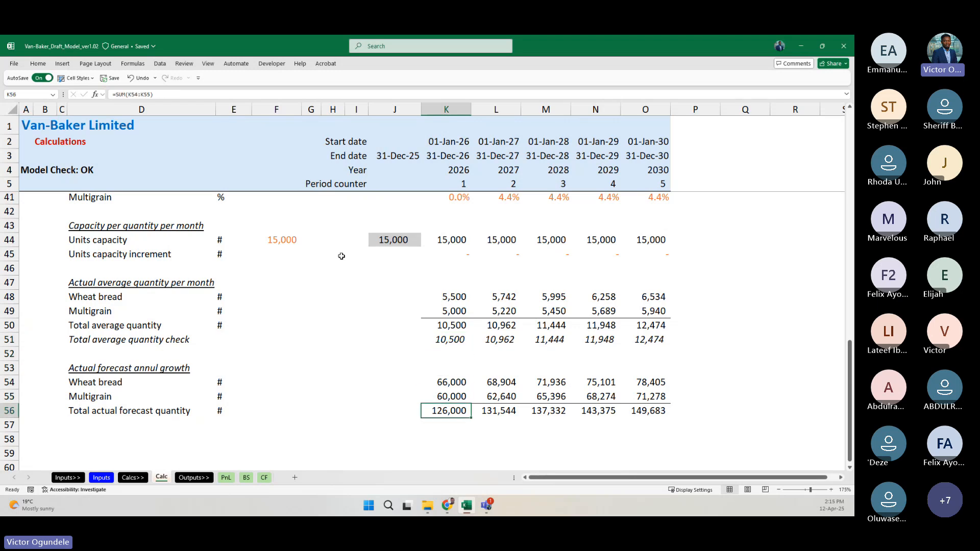
# Step: Trace the 2026 column upward from the annual total through capacity, growth, quantity and pricing to the Revenue heading in row 20
pyautogui.press('Up')
pyautogui.press('Up')
pyautogui.press('Up')
pyautogui.press('Up')
pyautogui.press('Up')
pyautogui.press('Up')
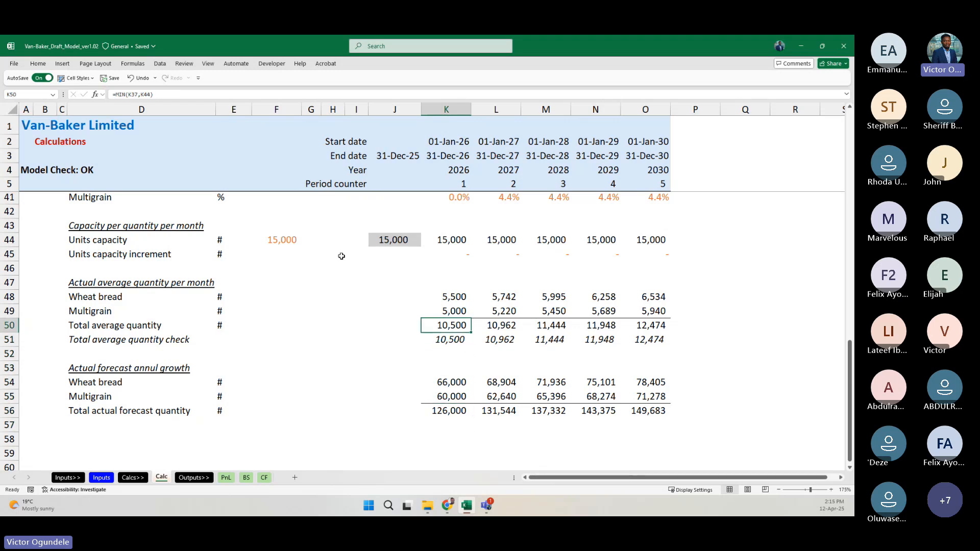
pyautogui.press('Up')
pyautogui.press('Up')
pyautogui.press('Up')
pyautogui.press('Up')
pyautogui.press('Up')
pyautogui.press('Up')
pyautogui.press('Up')
pyautogui.press('Up')
pyautogui.press('Up')
pyautogui.press('Up')
pyautogui.press('Up')
pyautogui.press('Up')
pyautogui.press('Up')
pyautogui.press('Up')
pyautogui.press('Up')
pyautogui.press('Up')
pyautogui.press('Up')
pyautogui.press('Up')
pyautogui.press('Up')
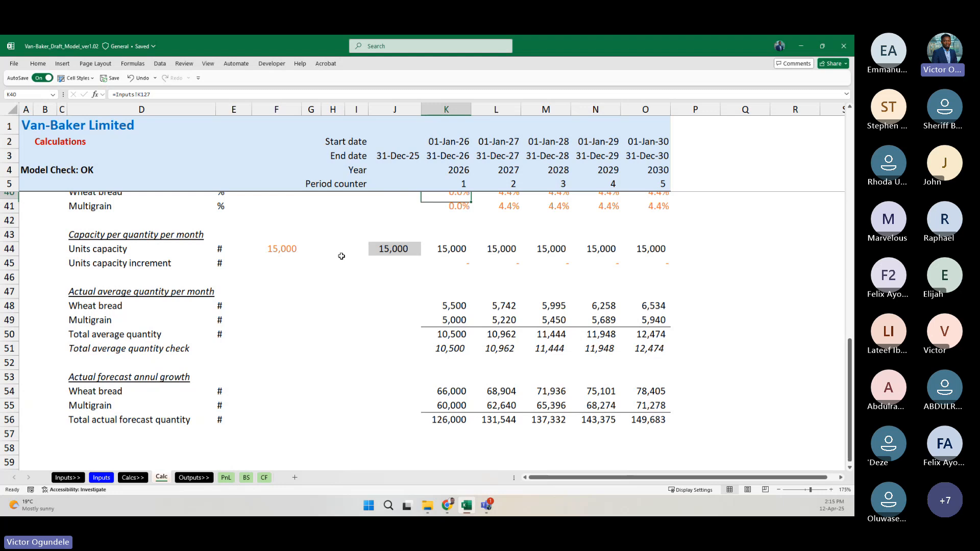
pyautogui.press('Up')
pyautogui.press('Up')
pyautogui.press('Up')
pyautogui.press('Up')
pyautogui.press('Up')
pyautogui.press('Up')
pyautogui.press('Up')
pyautogui.press('Up')
pyautogui.press('Up')
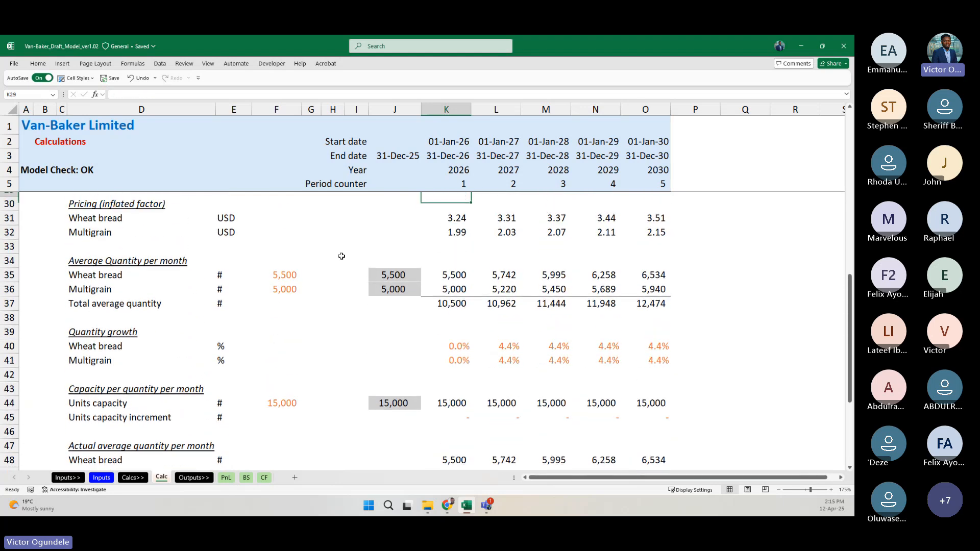
pyautogui.press('Up')
pyautogui.press('Up')
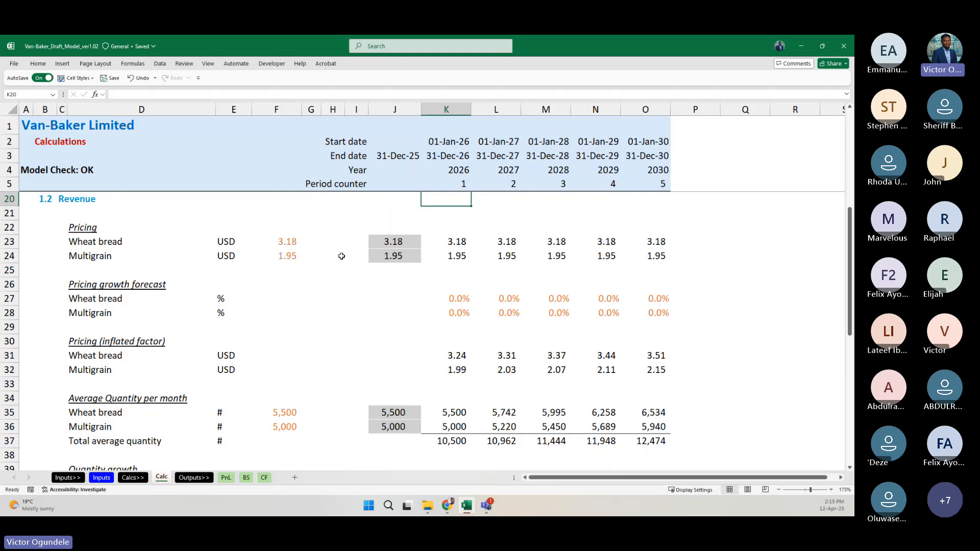
# Step: Enter the heading Revenue in D58 below the annual quantity block and make it bold
pyautogui.scroll(-1, 364, 367)
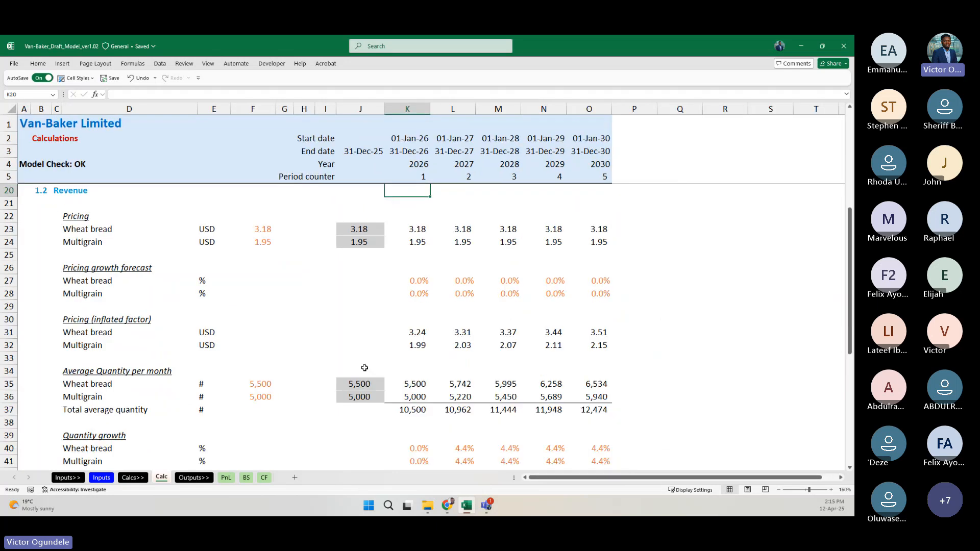
pyautogui.scroll(-10, 364, 367)
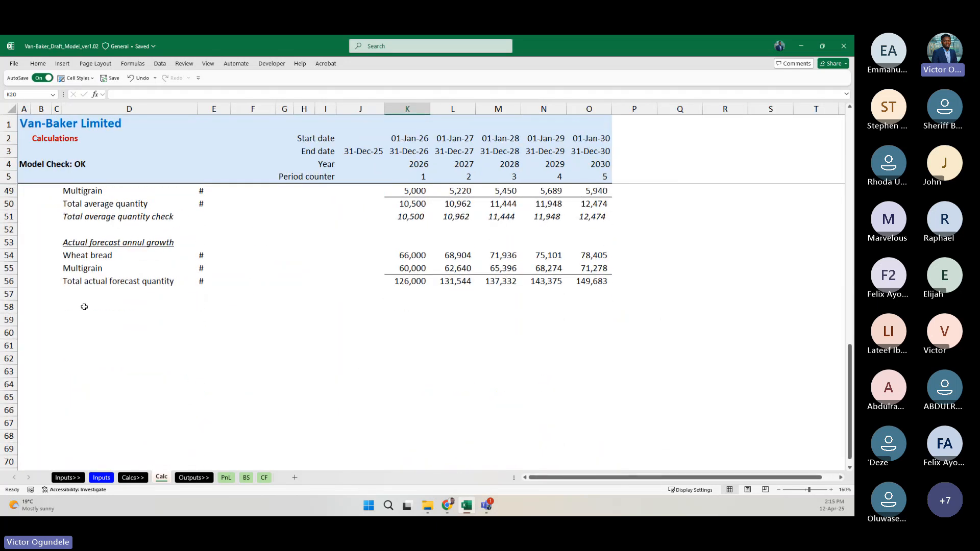
pyautogui.click(84, 307)
pyautogui.write('Revenue')
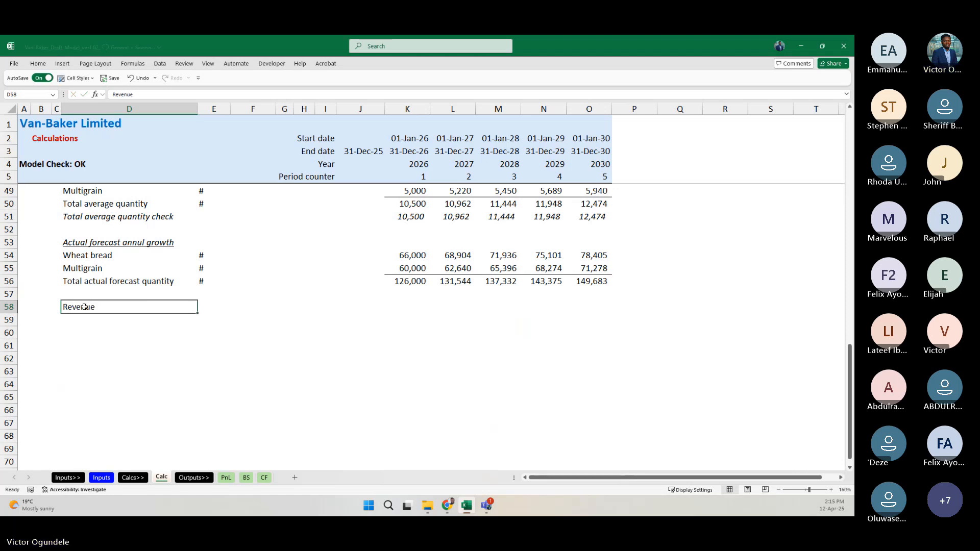
pyautogui.hotkey('ctrl', 'b')
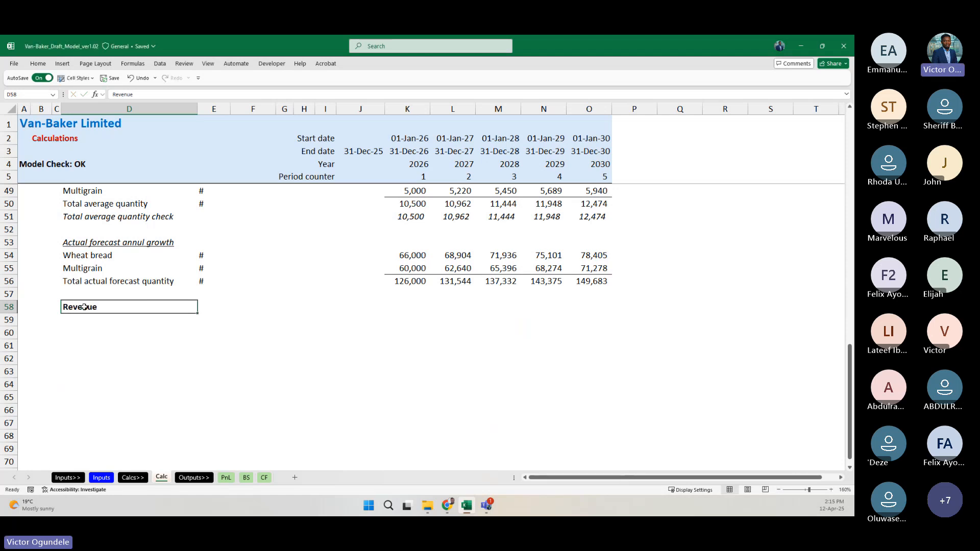
# Step: Link the Wheat bread label in D59 to D54 and fill it down to D60 for Multigrain
pyautogui.write('=')
pyautogui.press('Escape')
pyautogui.press('Down')
pyautogui.write('=')
pyautogui.press('Up')
pyautogui.press('Up')
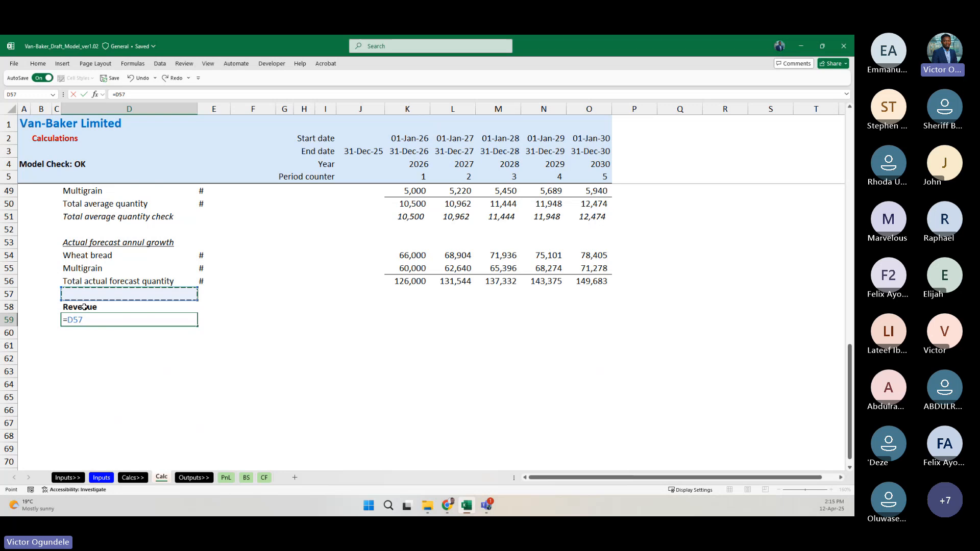
pyautogui.press('Up')
pyautogui.press('Up')
pyautogui.press('Up')
pyautogui.press('Return')
pyautogui.hotkey('ctrl', 'd')
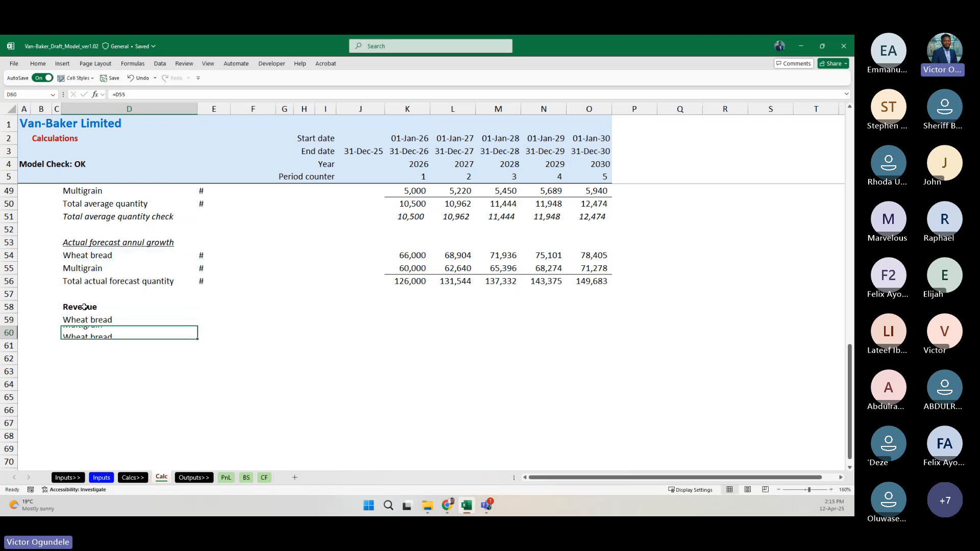
# Step: Add a bold Total revenue label in D61 below the two product rows
pyautogui.press('Down')
pyautogui.write('Total reve')
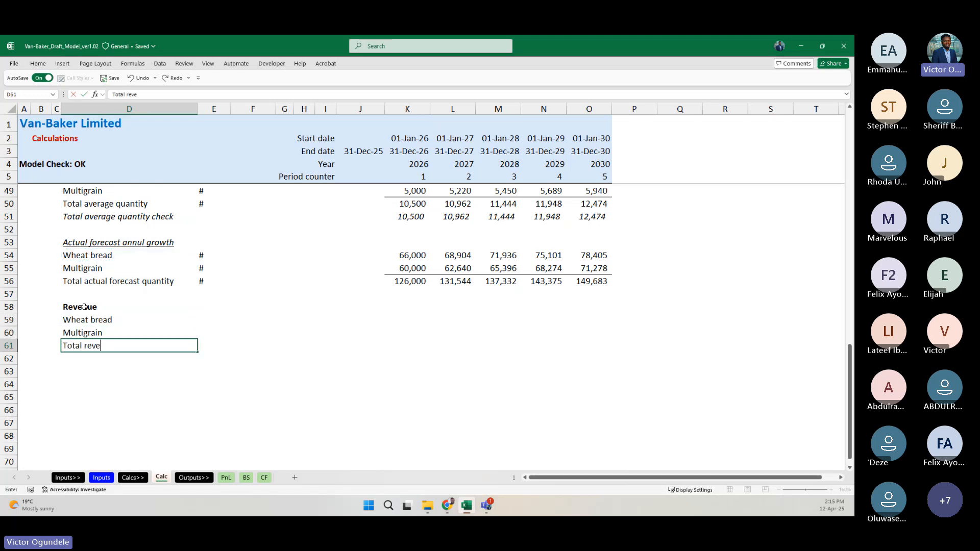
pyautogui.write('nue')
pyautogui.hotkey('ctrl', 'Return')
pyautogui.hotkey('ctrl', 'b')
# Step: Enter USD as the unit in E59:E61 for both products and the revenue total
pyautogui.press('Up')
pyautogui.press('Up')
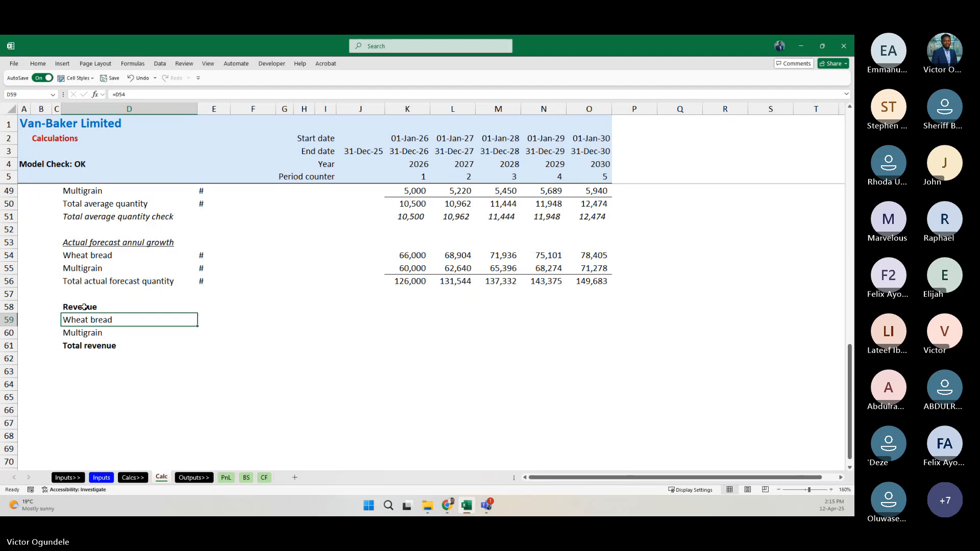
pyautogui.press('Right')
pyautogui.hotkey('shift', 'Down')
pyautogui.hotkey('shift', 'Down')
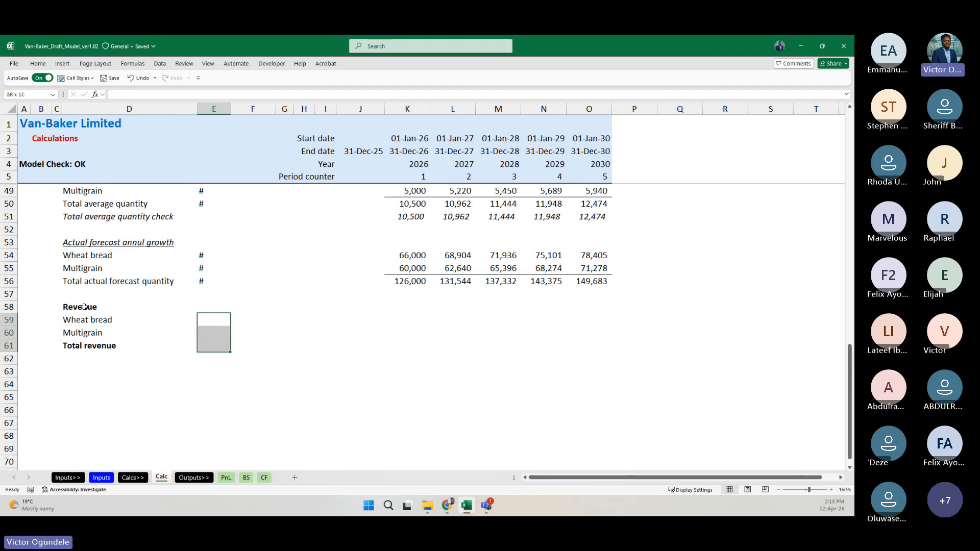
pyautogui.write('USD')
pyautogui.hotkey('ctrl', 'Return')
# Step: Link the Wheat bread revenue unit in E59 to the currency sign in F15 of the Inputs sheet
pyautogui.hotkey('ctrl', 'pageup')
pyautogui.hotkey('ctrl', 'pageup')
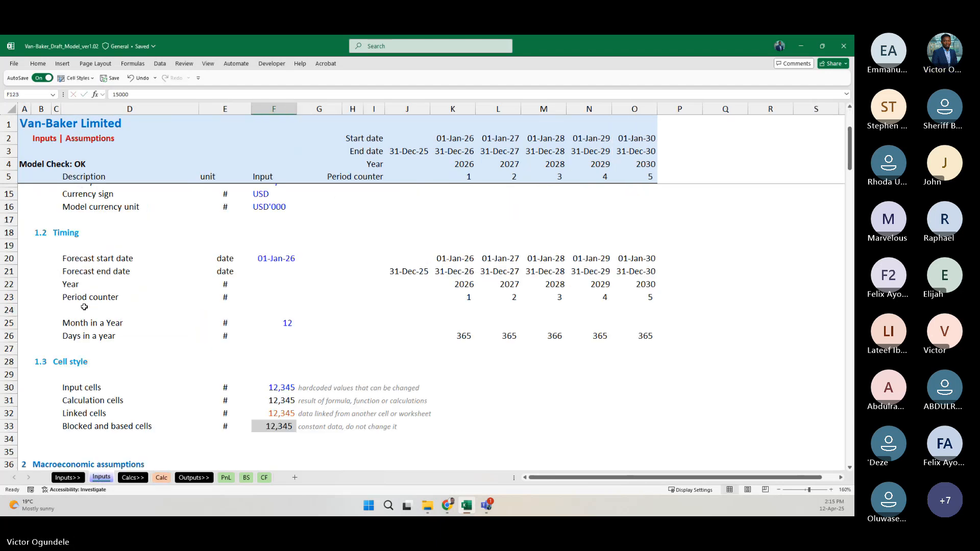
pyautogui.scroll(2, 261, 305)
pyautogui.hotkey('ctrl', 'pagedown')
pyautogui.hotkey('ctrl', 'pagedown')
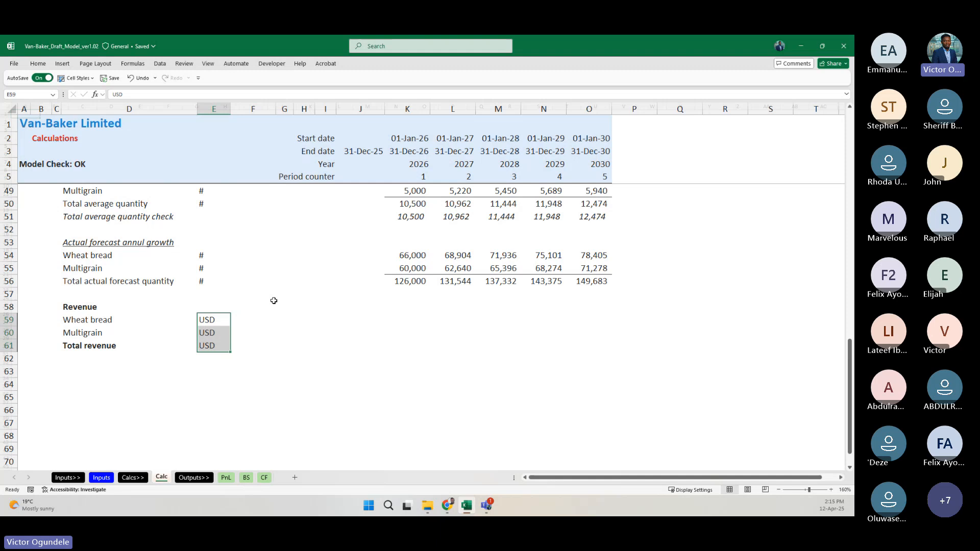
pyautogui.write('=')
pyautogui.hotkey('ctrl', 'pageup')
pyautogui.hotkey('ctrl', 'pageup')
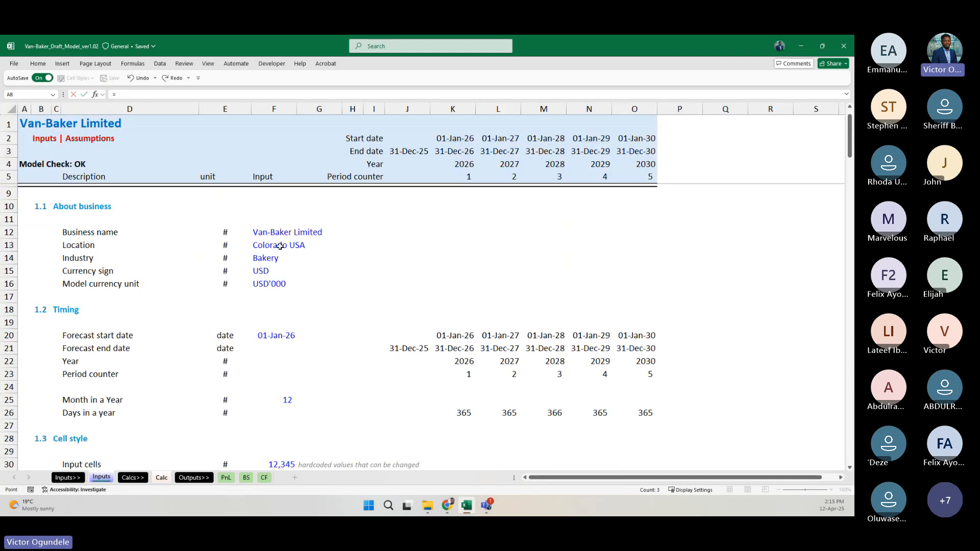
pyautogui.click(263, 271)
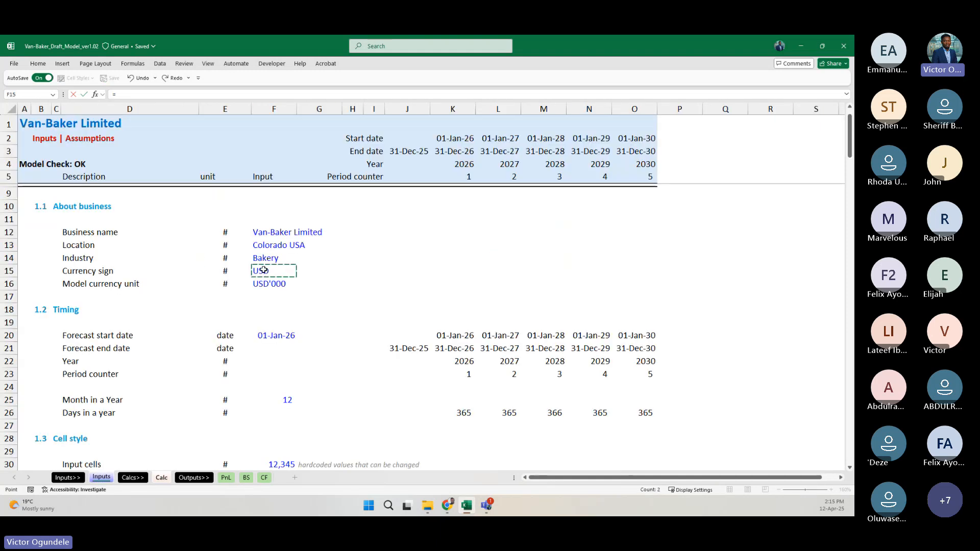
pyautogui.press('Return')
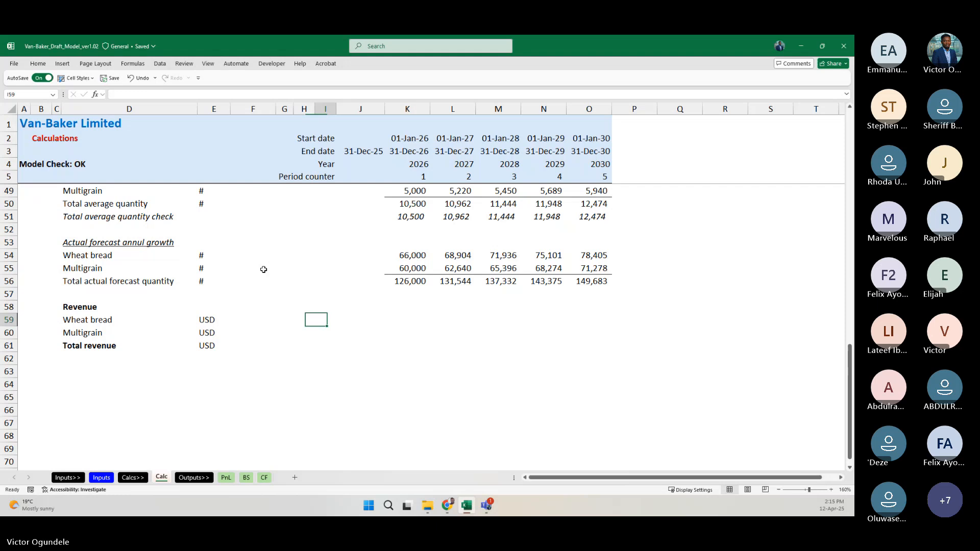
# Step: Look through the Inputs sheet's timing, cell style, macroeconomic and funding sections
pyautogui.press('Right')
pyautogui.press('Right')
pyautogui.press('Left')
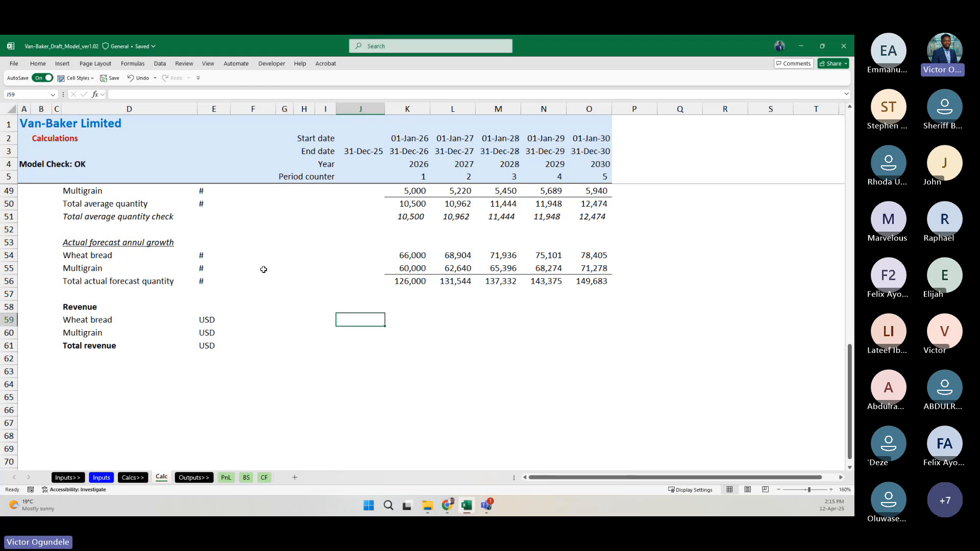
pyautogui.click(101, 478)
pyautogui.scroll(-6, 243, 385)
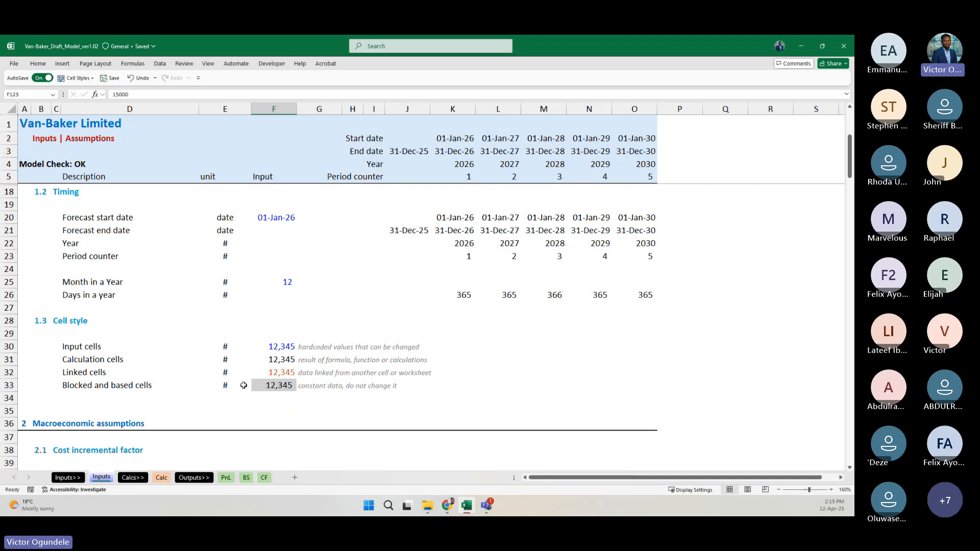
pyautogui.scroll(-5, 243, 385)
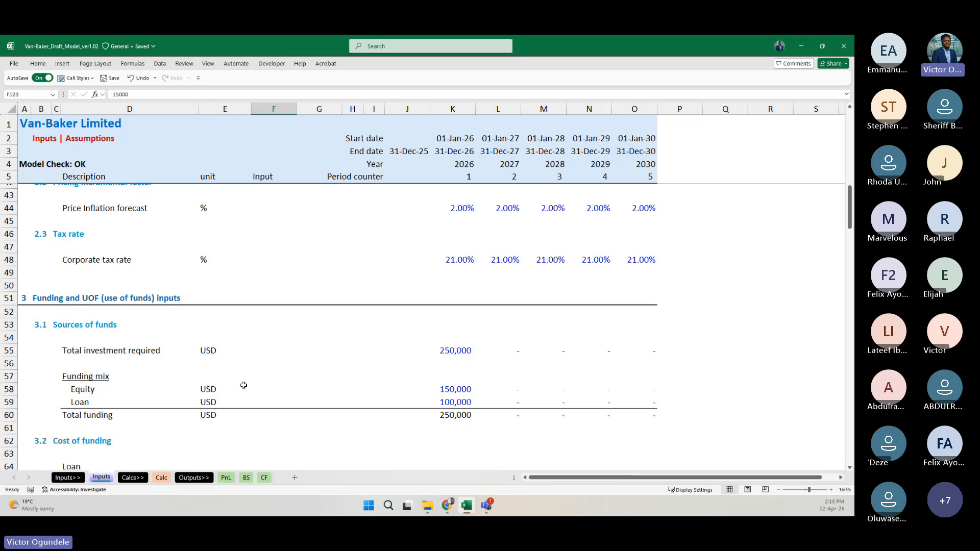
# Step: On the Calc sheet, calculate 2026 wheat bread revenue in K59 as inflated price times annual forecast quantity, =K31*K54
pyautogui.click(162, 477)
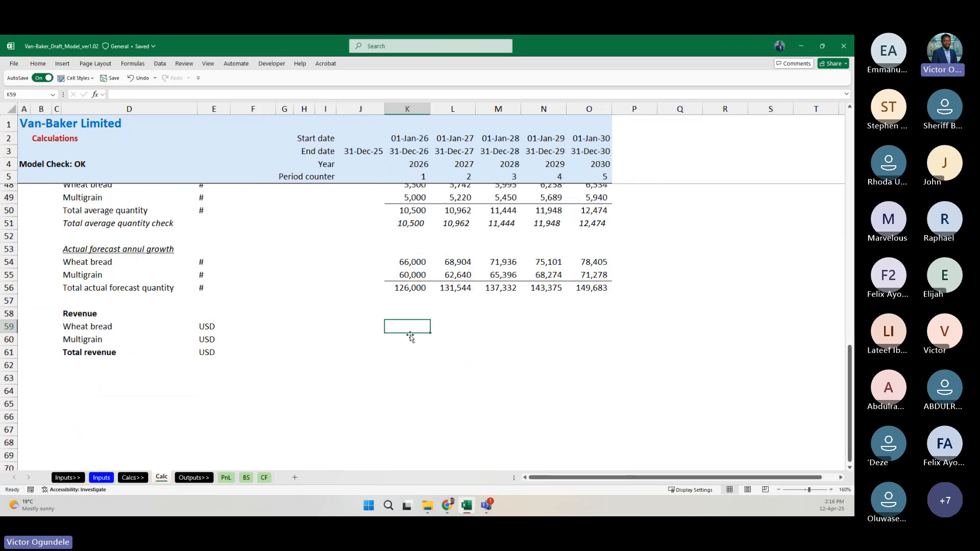
pyautogui.write('=')
pyautogui.scroll(5, 410, 309)
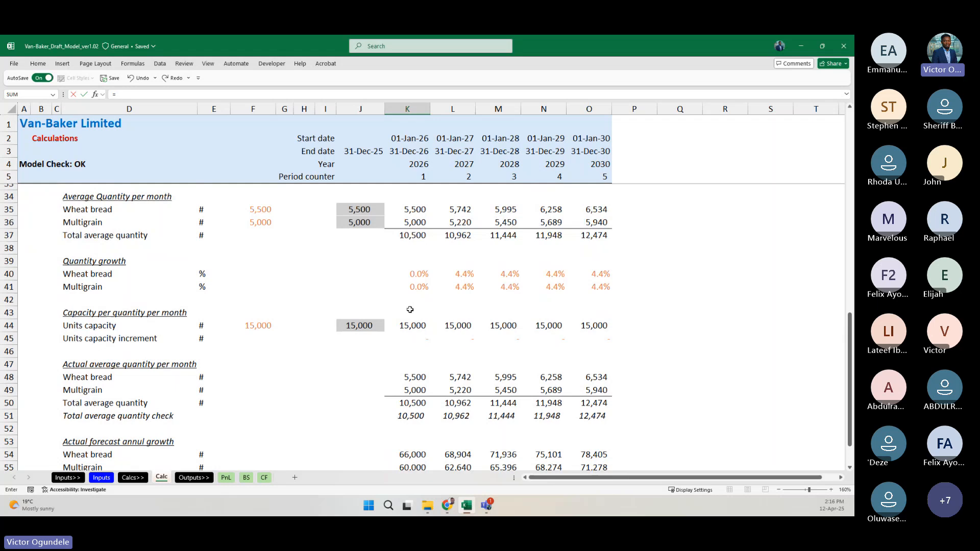
pyautogui.scroll(3, 409, 309)
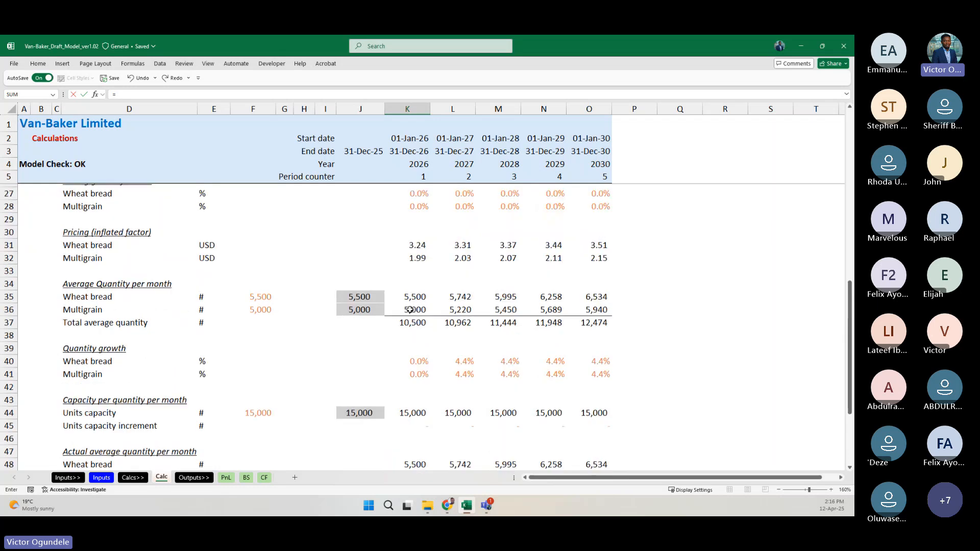
pyautogui.click(414, 248)
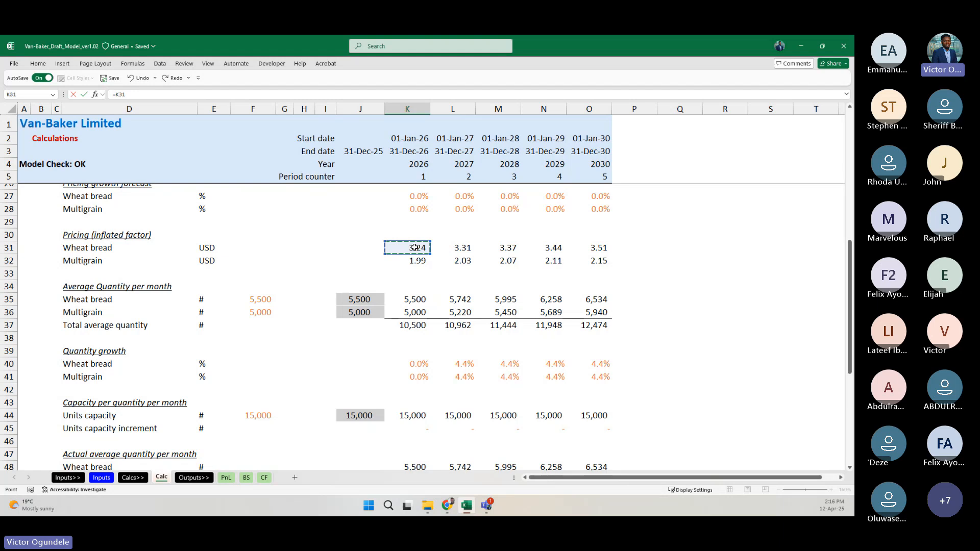
pyautogui.write('*')
pyautogui.hotkey('ctrl', 'Up')
pyautogui.hotkey('ctrl', 'Up')
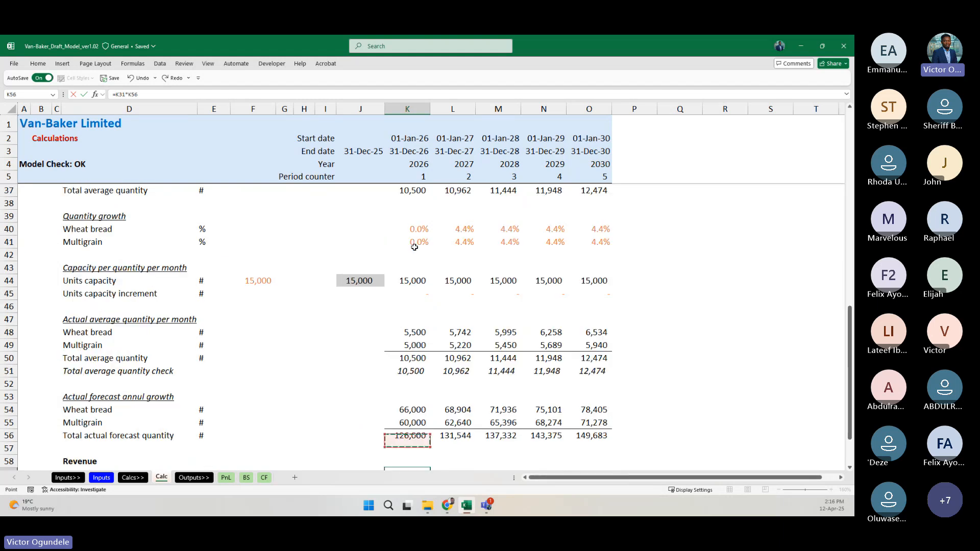
pyautogui.scroll(-2, 421, 331)
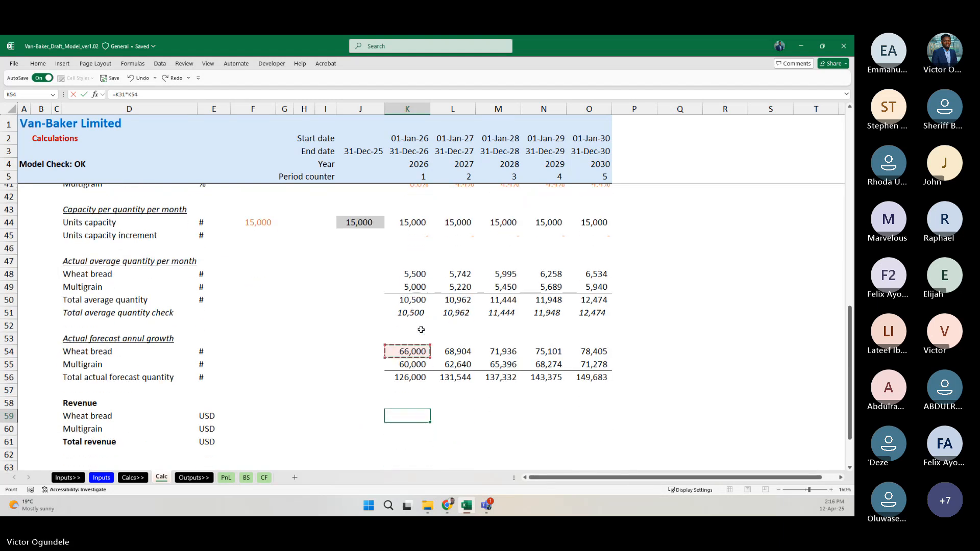
pyautogui.hotkey('ctrl', 'Return')
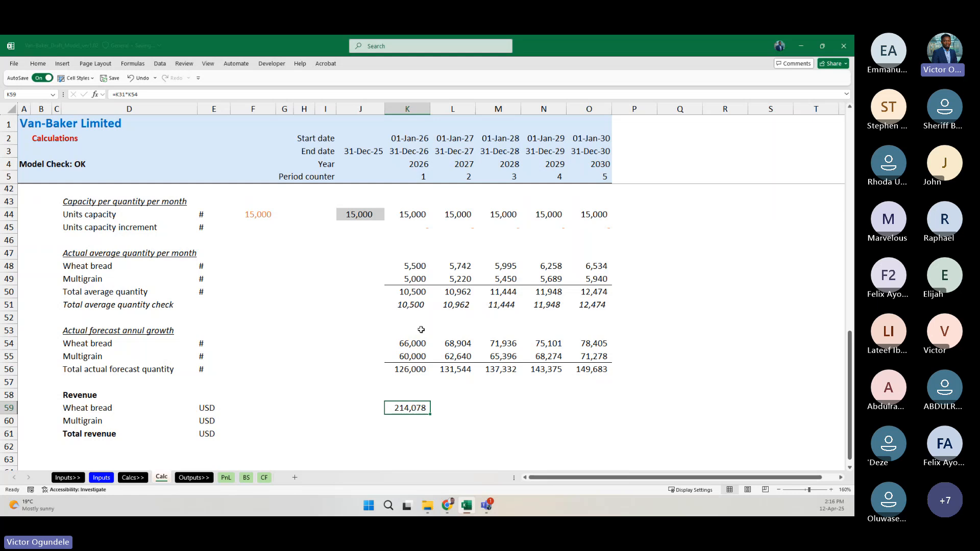
# Step: Correct the spelling of the heading in D53 to "Actual forecast annual growth", keeping it italic and underlined
pyautogui.click(100, 332)
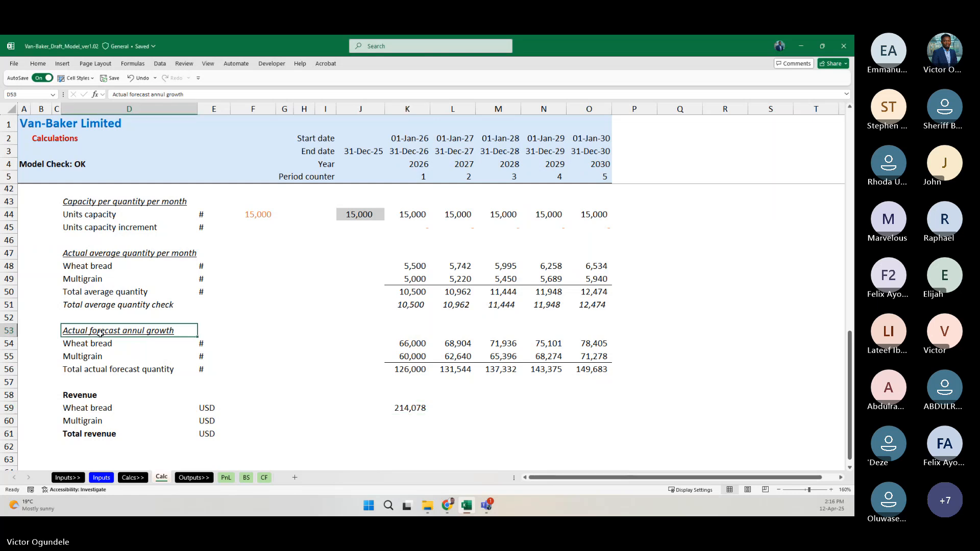
pyautogui.click(163, 94)
pyautogui.write('a')
pyautogui.hotkey('ctrl', 'Return')
pyautogui.hotkey('ctrl', 'i')
pyautogui.hotkey('ctrl', 'u')
pyautogui.press('Down')
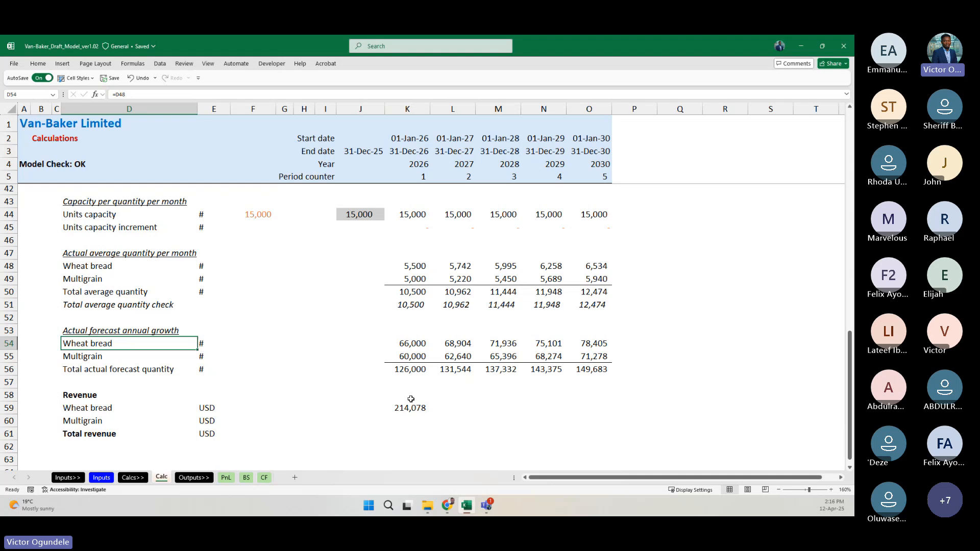
# Step: Copy the 2026 wheat bread revenue formula down to Multigrain and sum both products in the Total revenue row, K61
pyautogui.click(409, 406)
pyautogui.press('Down')
pyautogui.hotkey('ctrl', 'd')
pyautogui.press('Down')
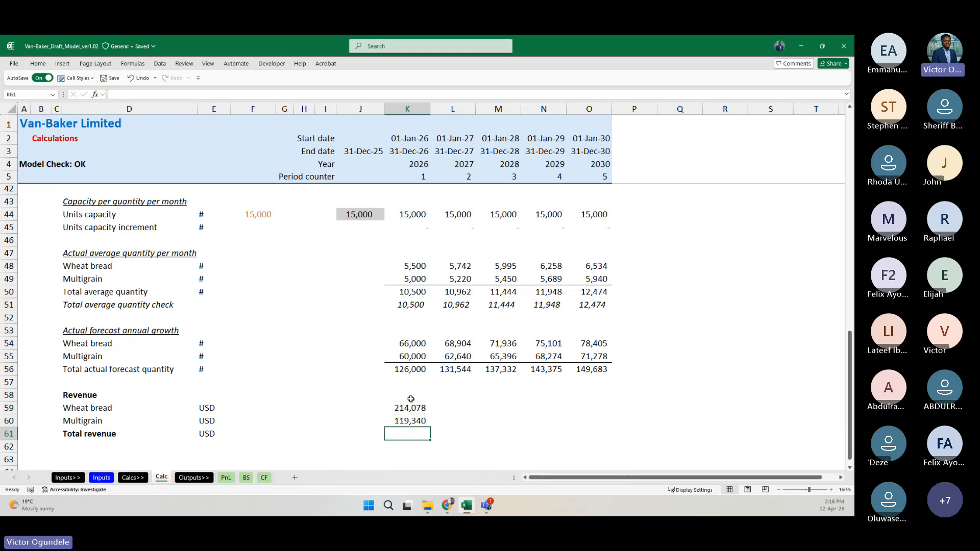
pyautogui.hotkey('alt', '=')
pyautogui.hotkey('ctrl', 'Return')
# Step: Add a top border along the Total revenue row from its label to the 2026 column and bold the 2026 total
pyautogui.hotkey('ctrl', 'shift', 'Left')
pyautogui.hotkey('ctrl', 'shift', 'Left')
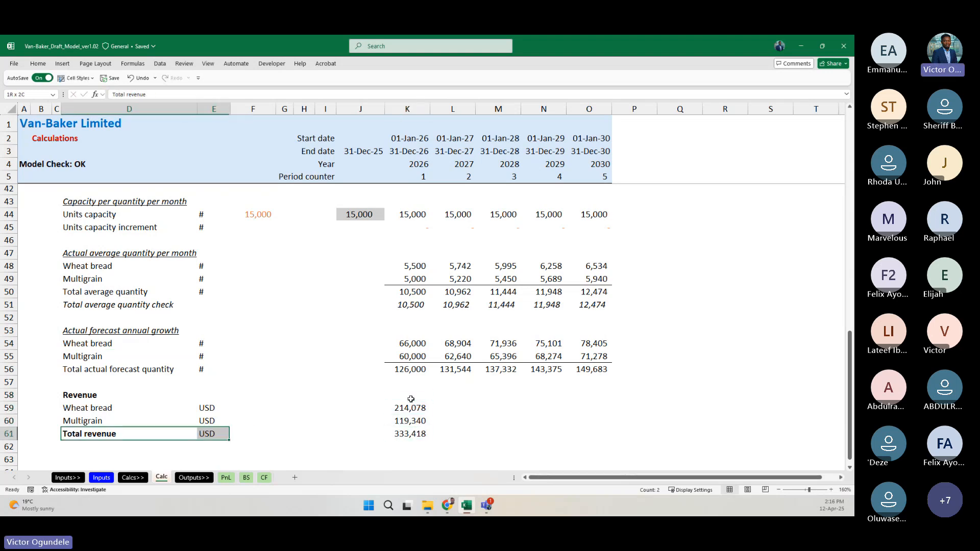
pyautogui.hotkey('alt', 'h')
pyautogui.press('b')
pyautogui.press('p')
pyautogui.hotkey('ctrl', 'Right')
pyautogui.hotkey('ctrl', 'Right')
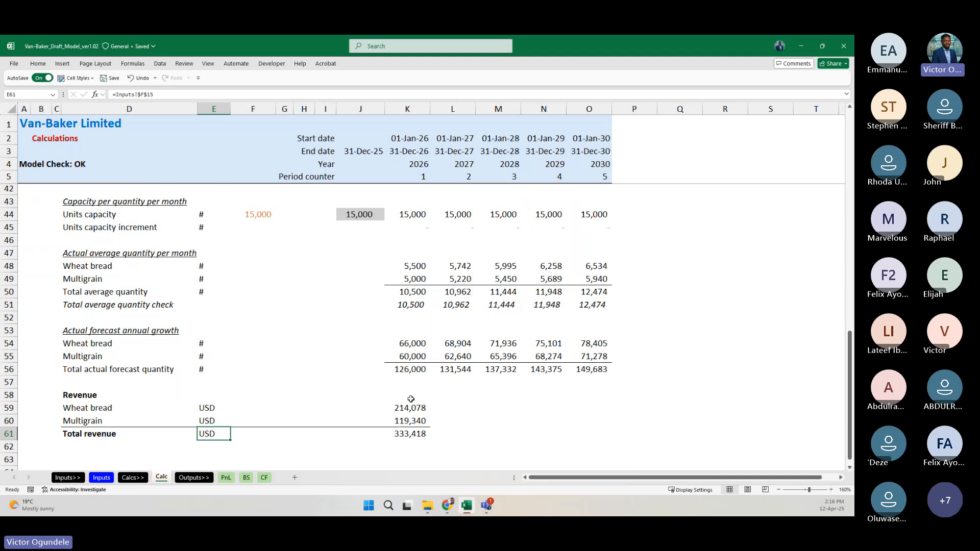
# Step: Fill the 2026 wheat bread, multigrain and total revenue formulas across through 2030, K59 to O61
pyautogui.click(413, 403)
pyautogui.hotkey('shift', 'Down')
pyautogui.hotkey('shift', 'Down')
pyautogui.hotkey('shift', 'Right')
pyautogui.hotkey('shift', 'Right')
pyautogui.hotkey('shift', 'Right')
pyautogui.hotkey('shift', 'Right')
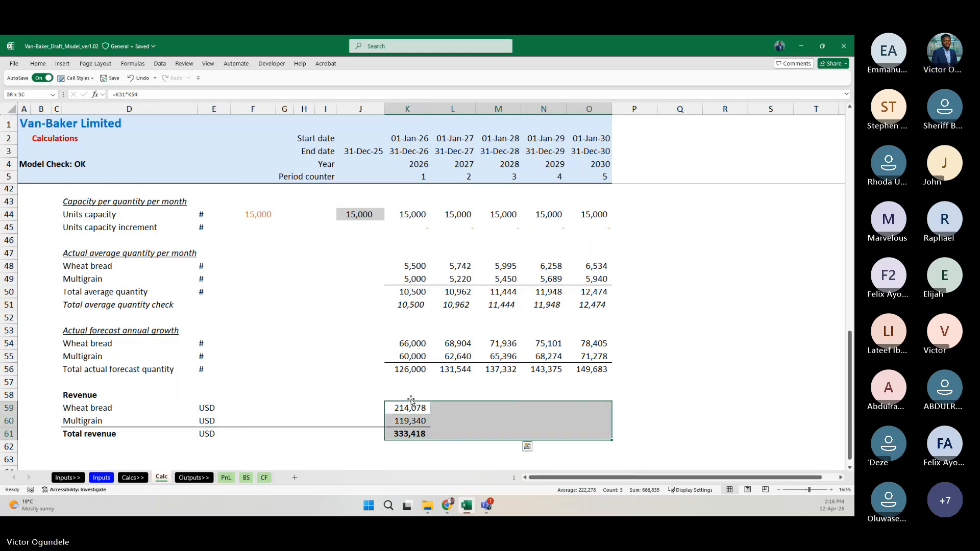
pyautogui.hotkey('ctrl', 'r')
pyautogui.press('Down')
pyautogui.press('Down')
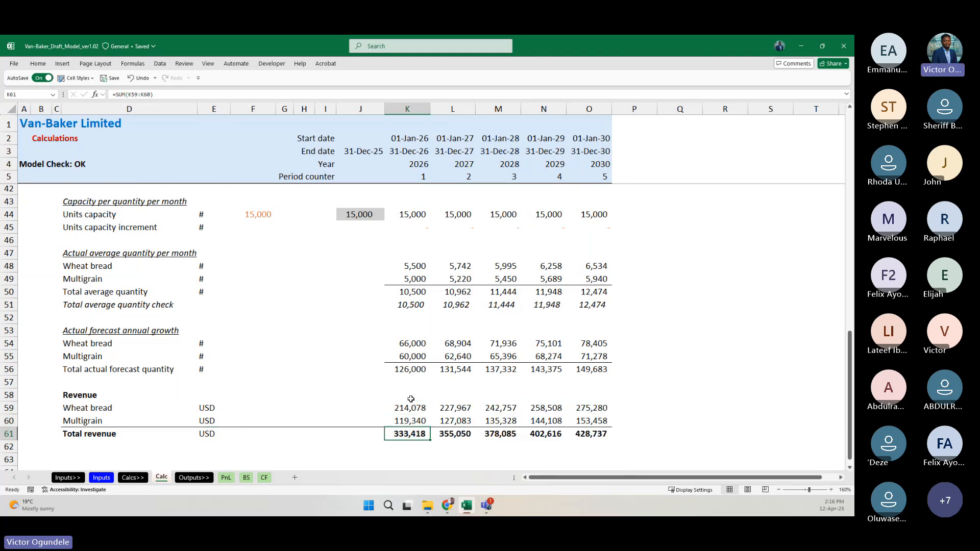
# Step: Review the Calc sheet from the macroeconomic section down to the Total revenue row
pyautogui.scroll(-3, 410, 398)
pyautogui.press('Left')
pyautogui.press('Left')
pyautogui.press('Left')
pyautogui.press('Left')
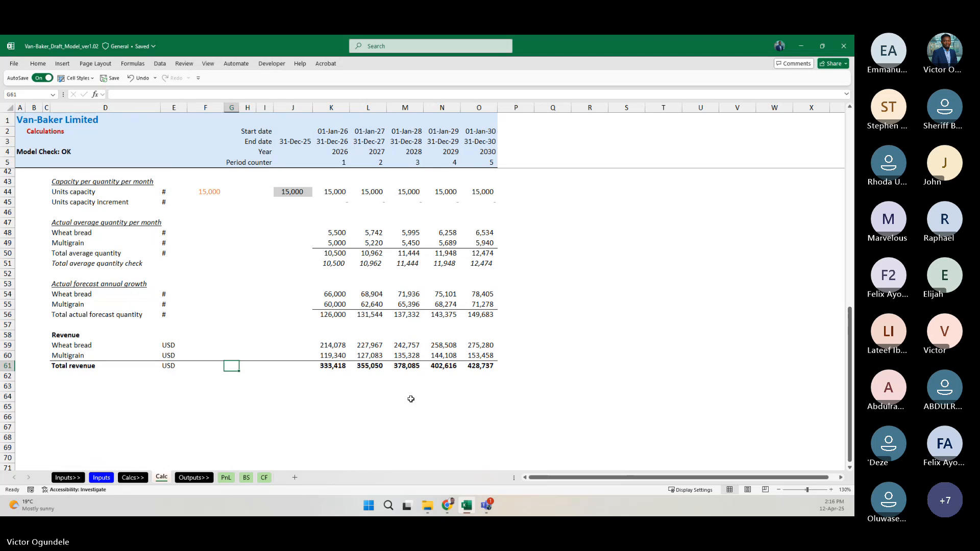
pyautogui.press('Left')
pyautogui.press('Left')
pyautogui.press('Left')
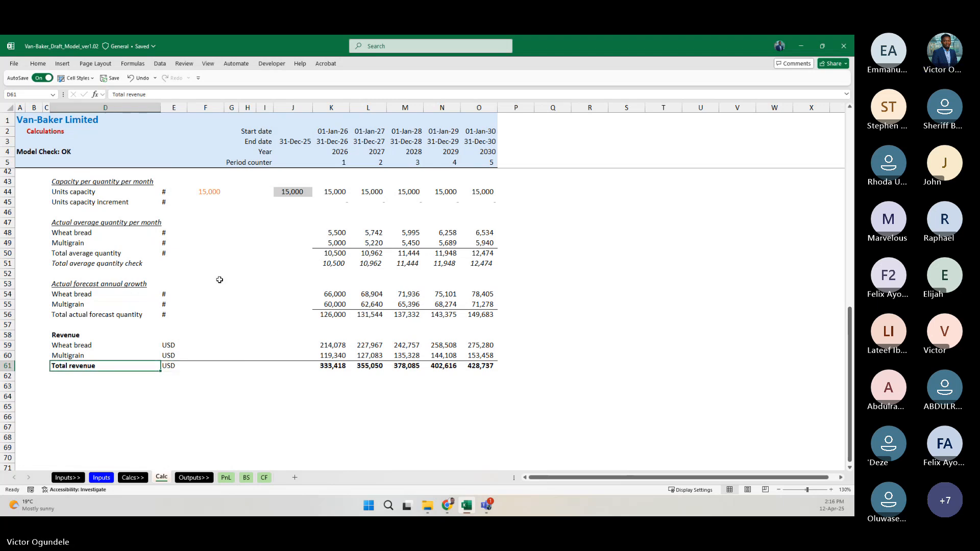
pyautogui.scroll(12, 219, 280)
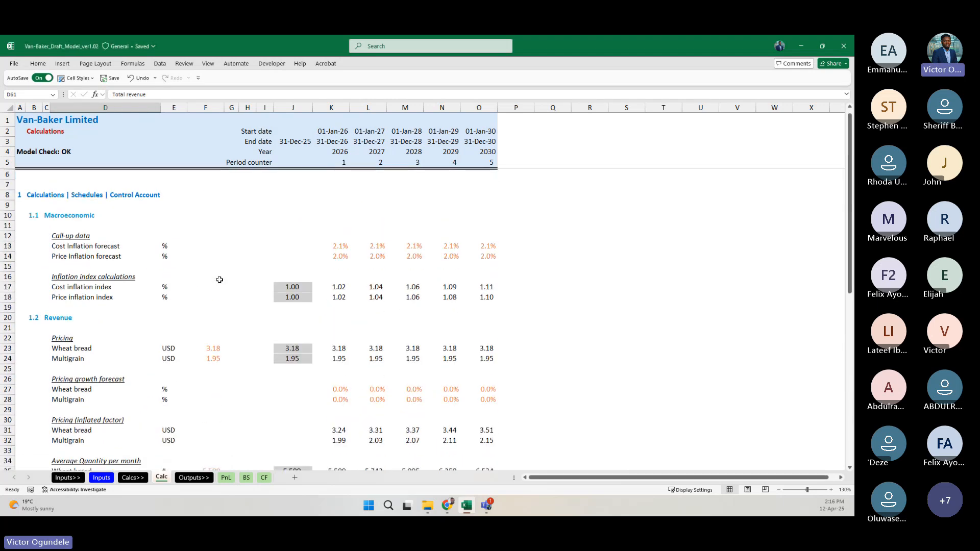
pyautogui.scroll(-2, 219, 279)
pyautogui.scroll(-13, 220, 280)
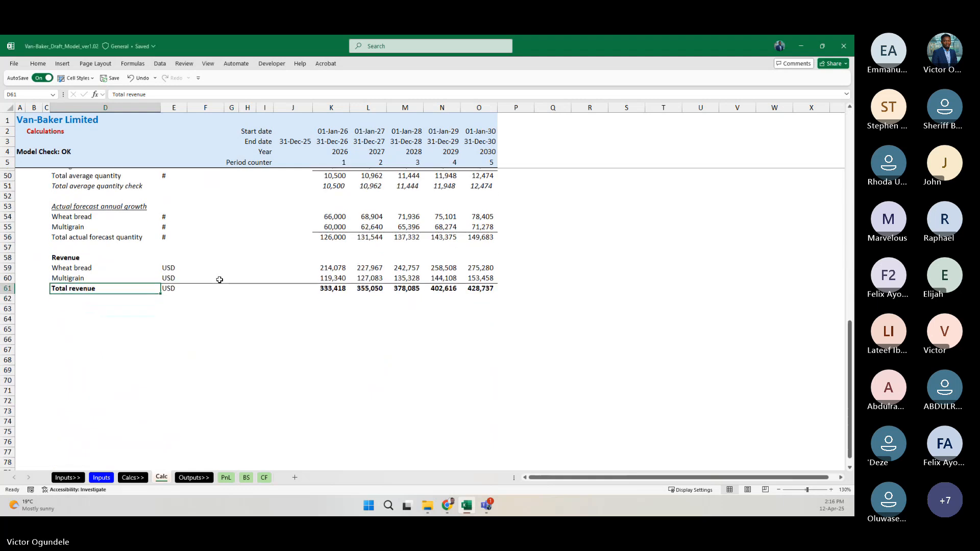
# Step: Move the Revenue heading from D58 one column over to C58
pyautogui.click(94, 329)
pyautogui.scroll(6, 95, 329)
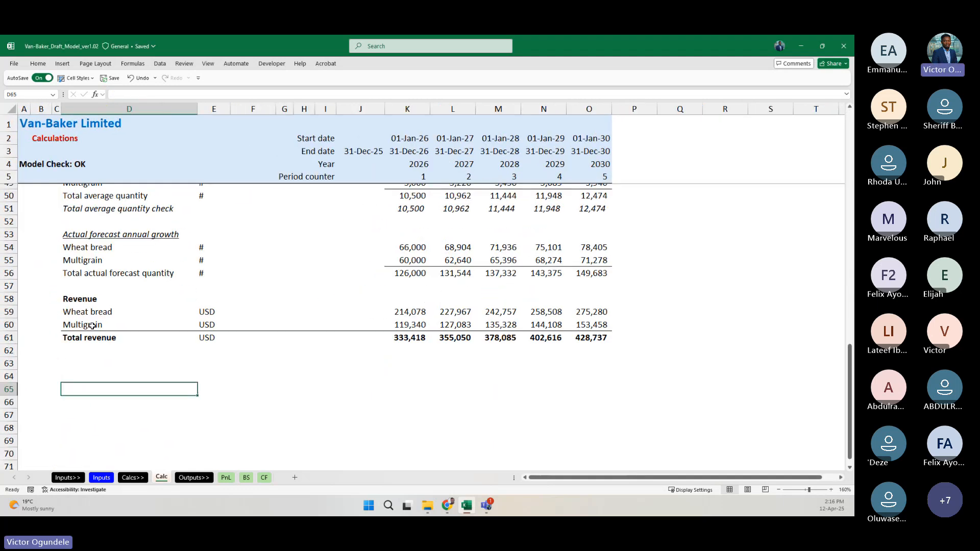
pyautogui.scroll(1, 92, 325)
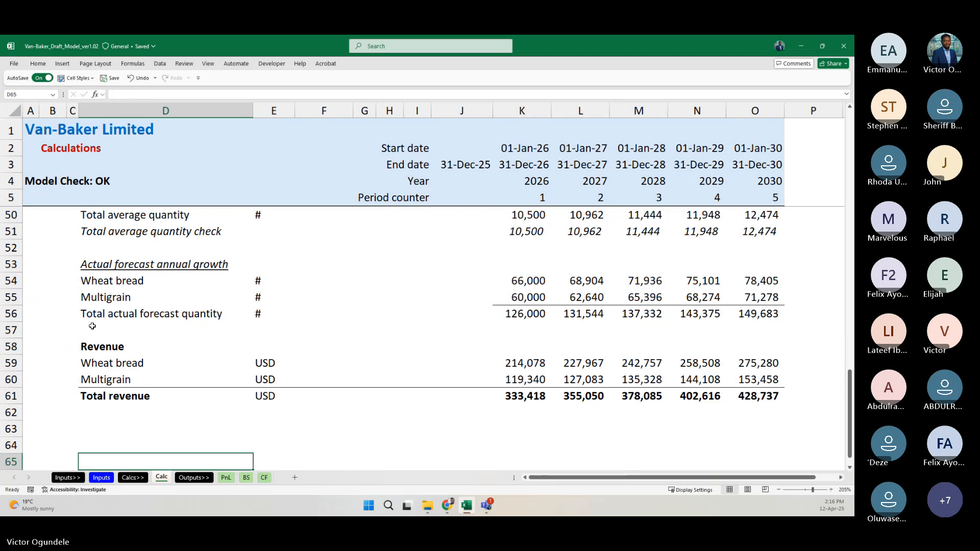
pyautogui.press('Up')
pyautogui.press('Up')
pyautogui.press('Up')
pyautogui.press('Up')
pyautogui.press('Up')
pyautogui.press('Up')
pyautogui.press('Up')
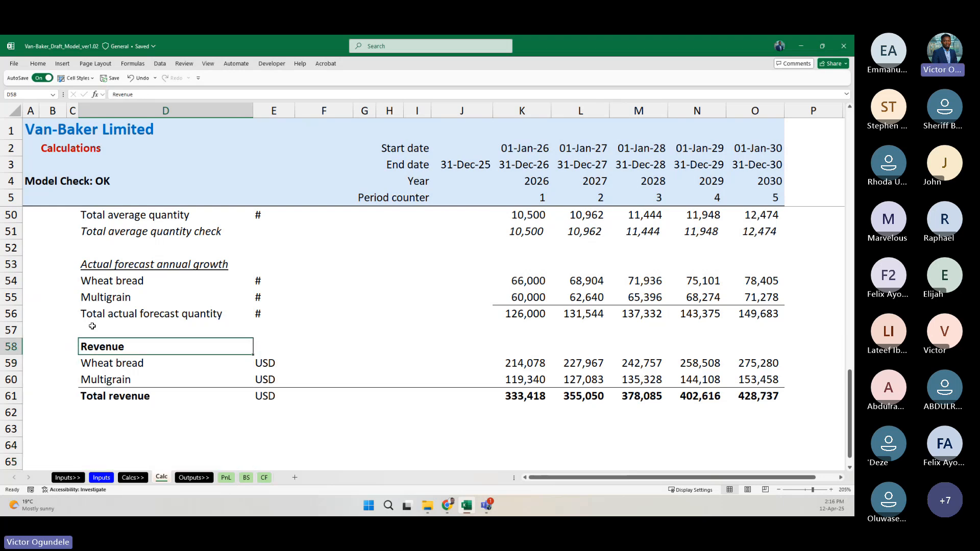
pyautogui.hotkey('ctrl', 'c')
pyautogui.press('Left')
pyautogui.press('Return')
pyautogui.press('Down')
pyautogui.press('Down')
pyautogui.press('Down')
pyautogui.press('Down')
pyautogui.press('Down')
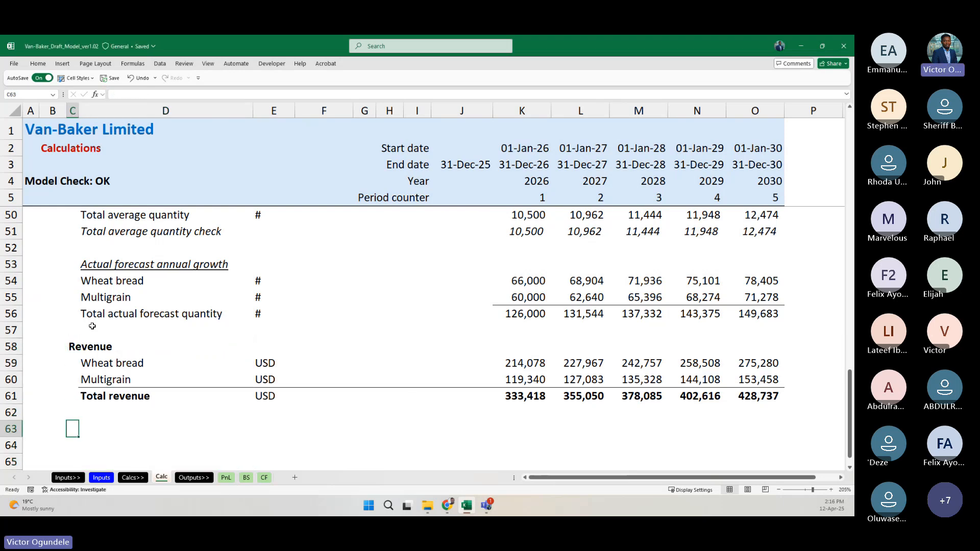
# Step: Examine the Total revenue formula for 2026 and the pricing, quantity and capacity blocks that feed it
pyautogui.keyDown('ctrl'); pyautogui.scroll(-1, 92, 325); pyautogui.keyUp('ctrl')
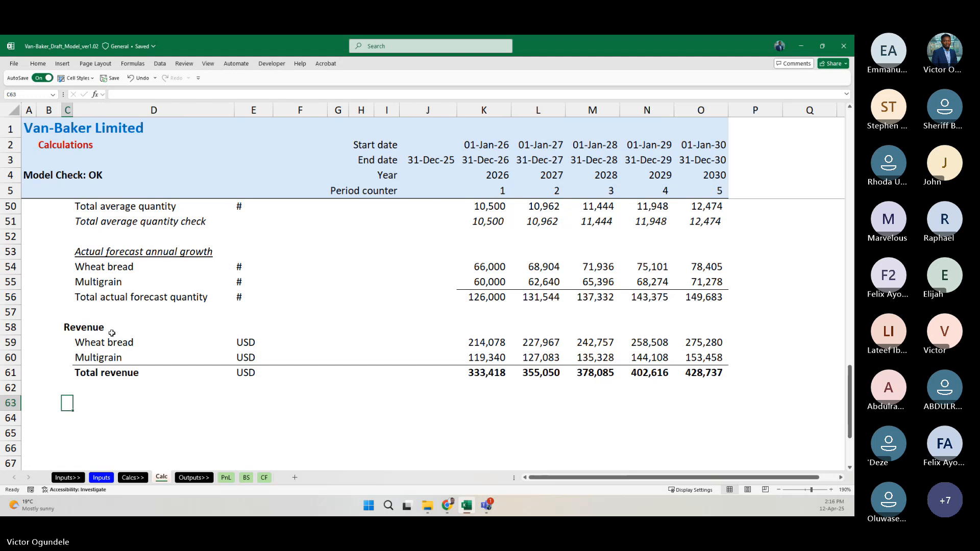
pyautogui.scroll(-1, 123, 364)
pyautogui.scroll(-1, 123, 363)
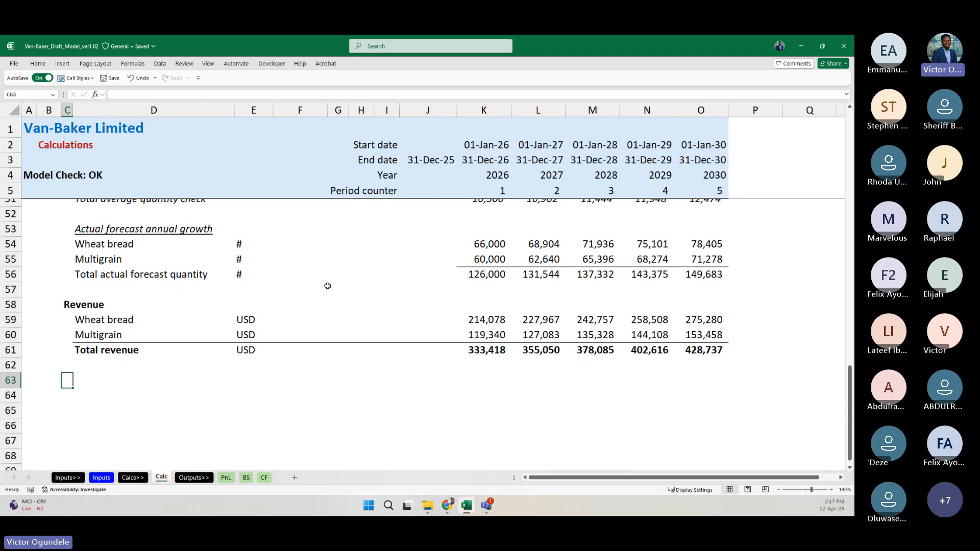
pyautogui.scroll(-2, 328, 286)
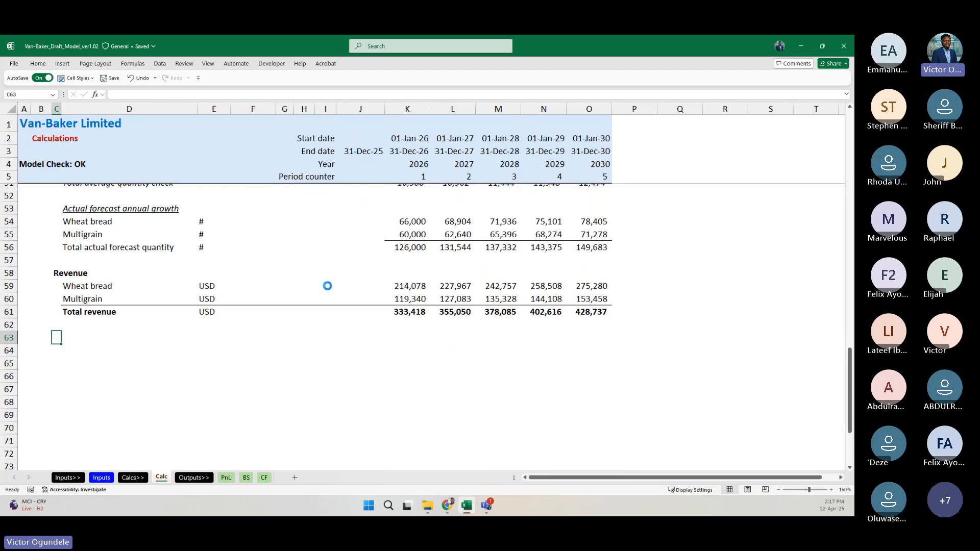
pyautogui.scroll(1, 328, 286)
pyautogui.scroll(1, 328, 286)
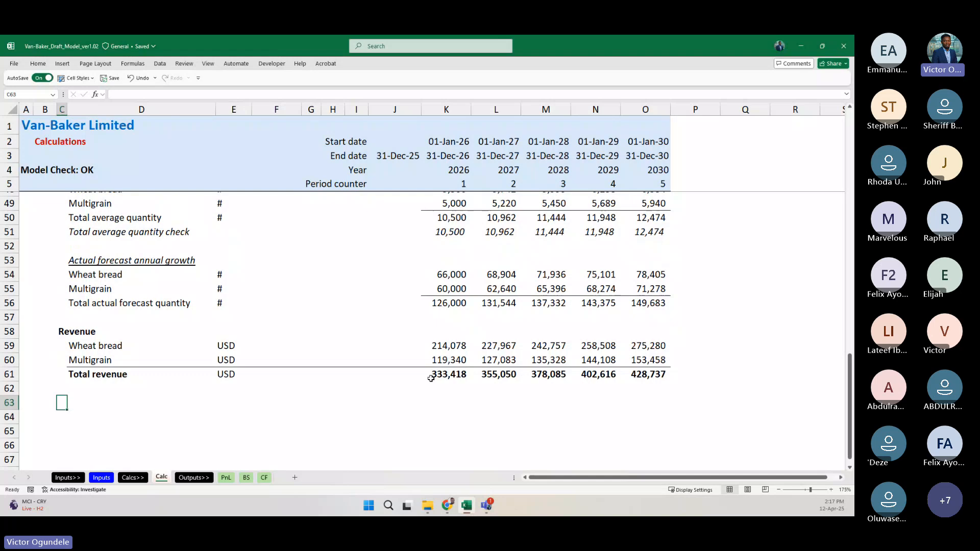
pyautogui.click(447, 374)
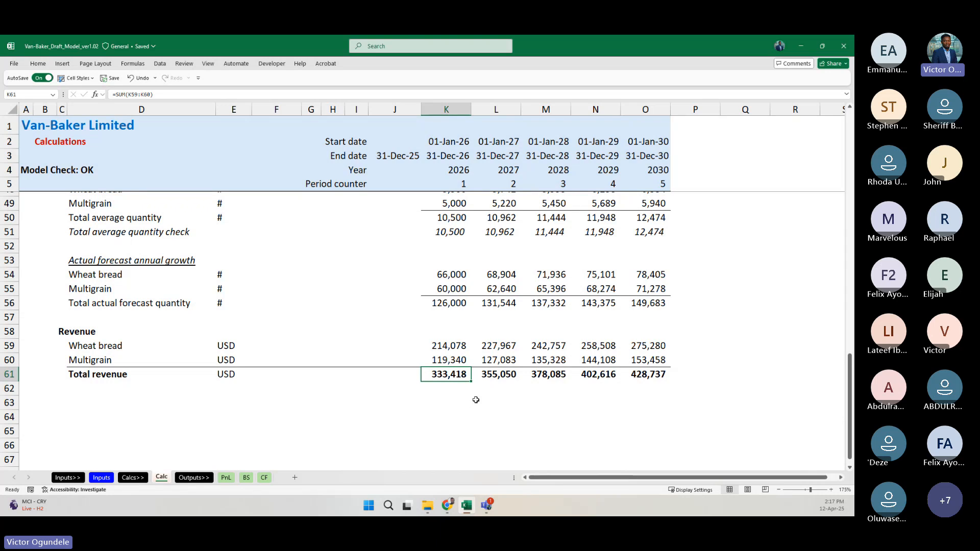
pyautogui.scroll(4, 461, 285)
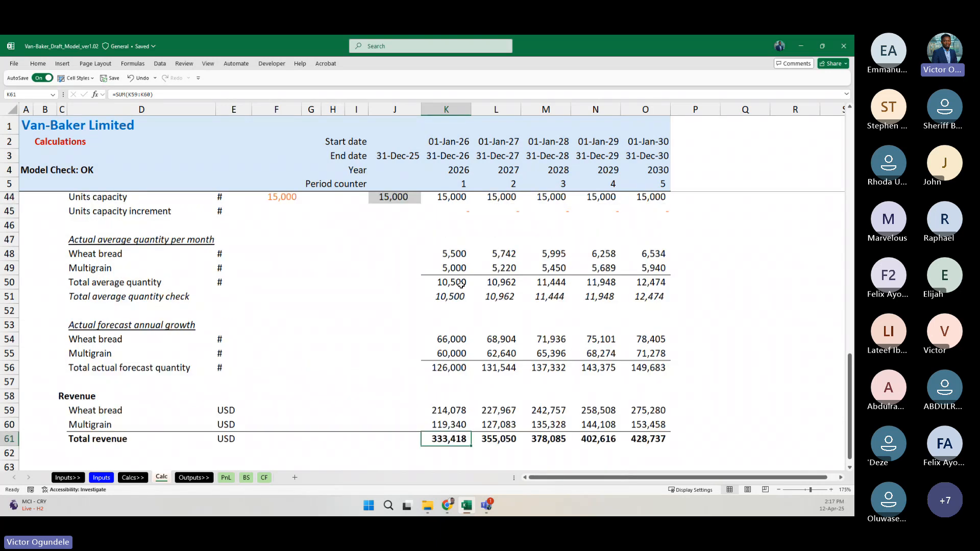
pyautogui.scroll(4, 461, 285)
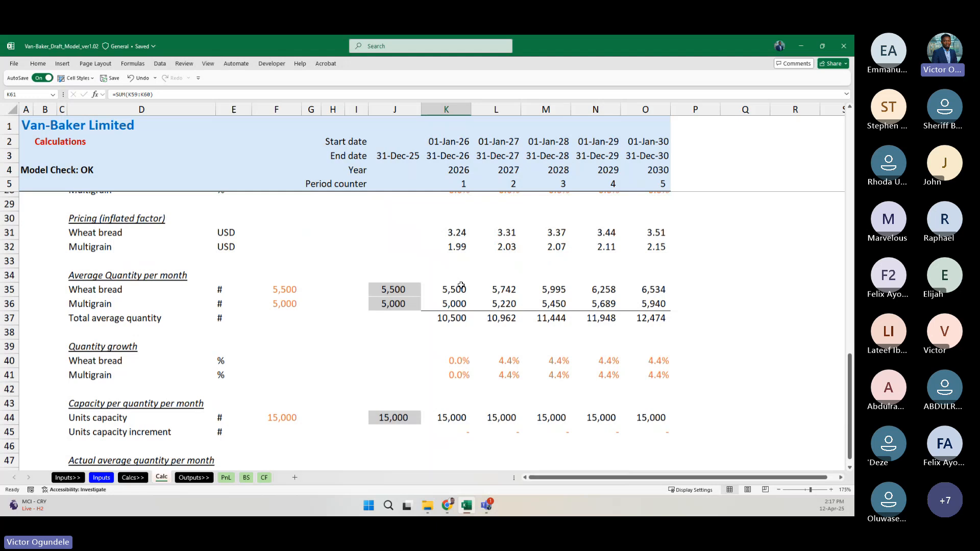
pyautogui.scroll(-2, 461, 285)
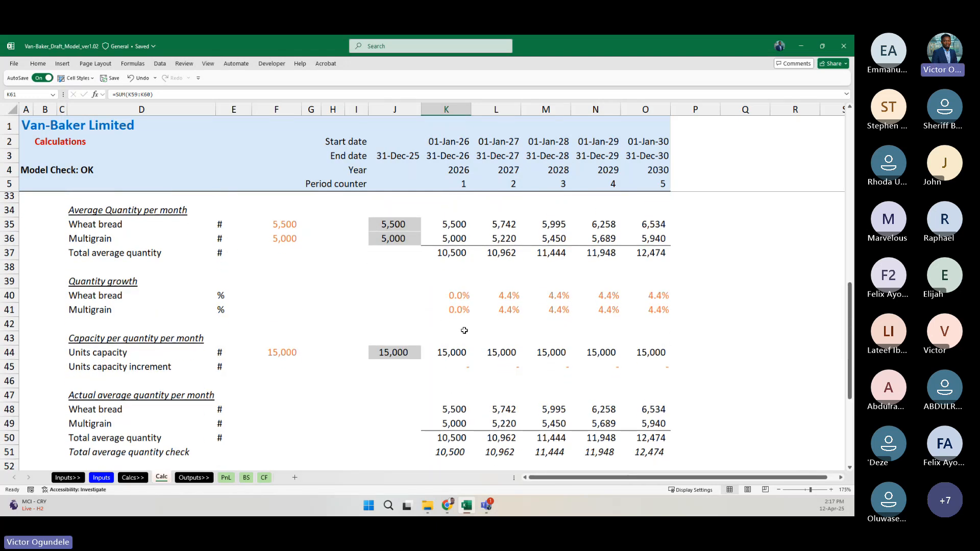
pyautogui.scroll(-4, 464, 319)
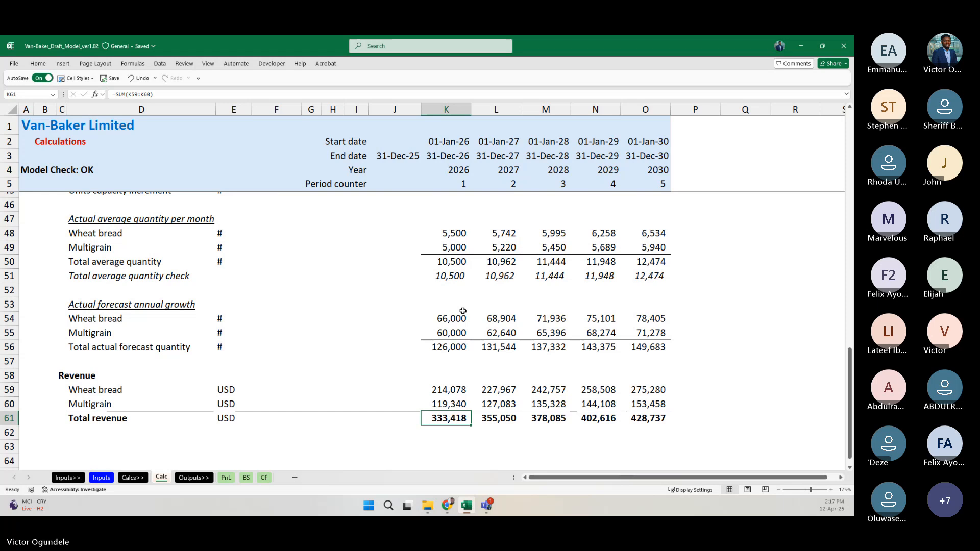
pyautogui.scroll(-1, 409, 357)
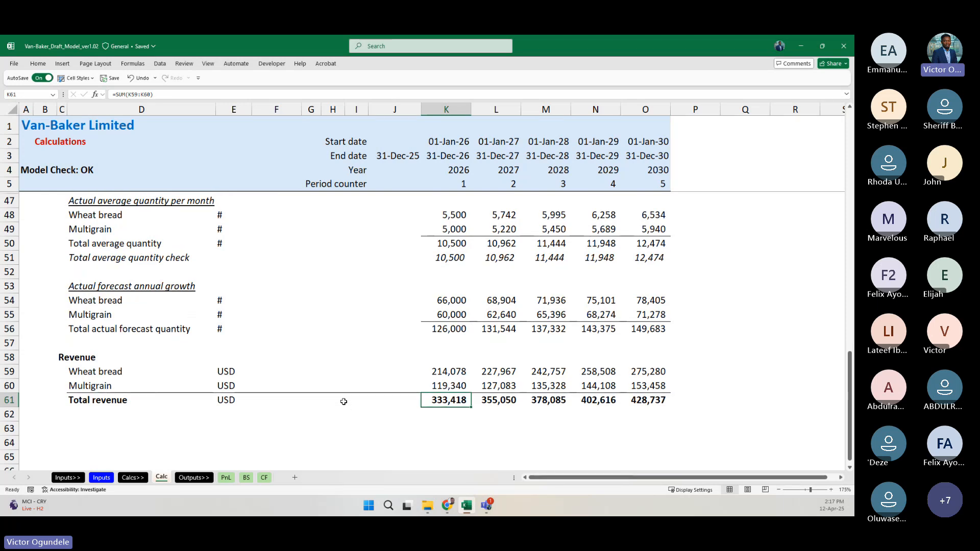
pyautogui.click(340, 400)
pyautogui.press('Left')
pyautogui.press('Left')
pyautogui.press('Left')
pyautogui.press('Left')
pyautogui.hotkey('ctrl', 'Right')
pyautogui.hotkey('ctrl', 'Right')
pyautogui.hotkey('ctrl', 'Left')
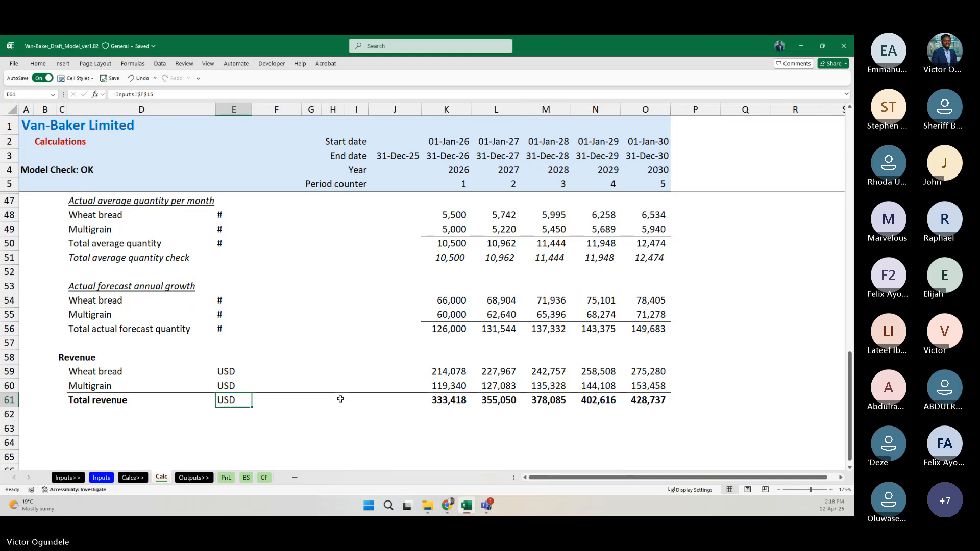
pyautogui.scroll(-2, 340, 398)
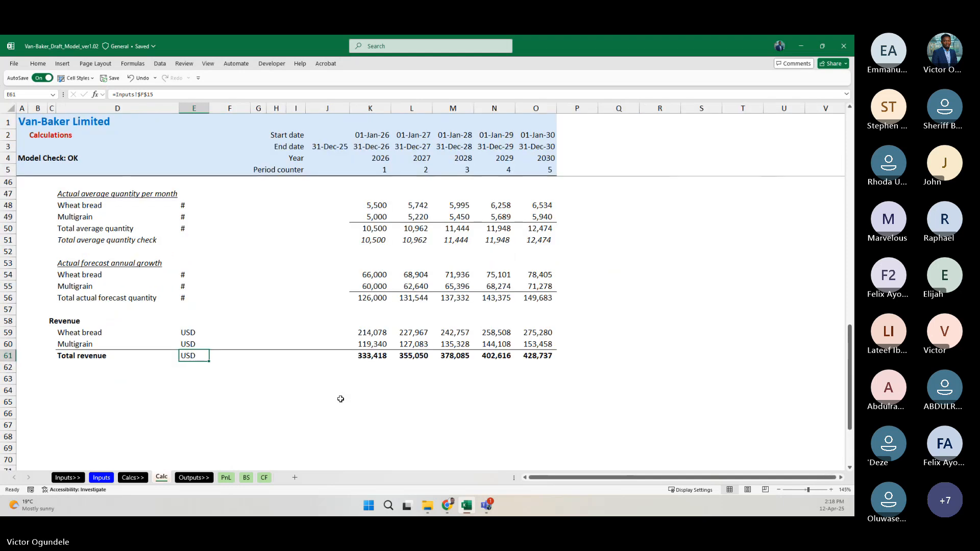
pyautogui.scroll(4, 343, 300)
pyautogui.scroll(-4, 344, 302)
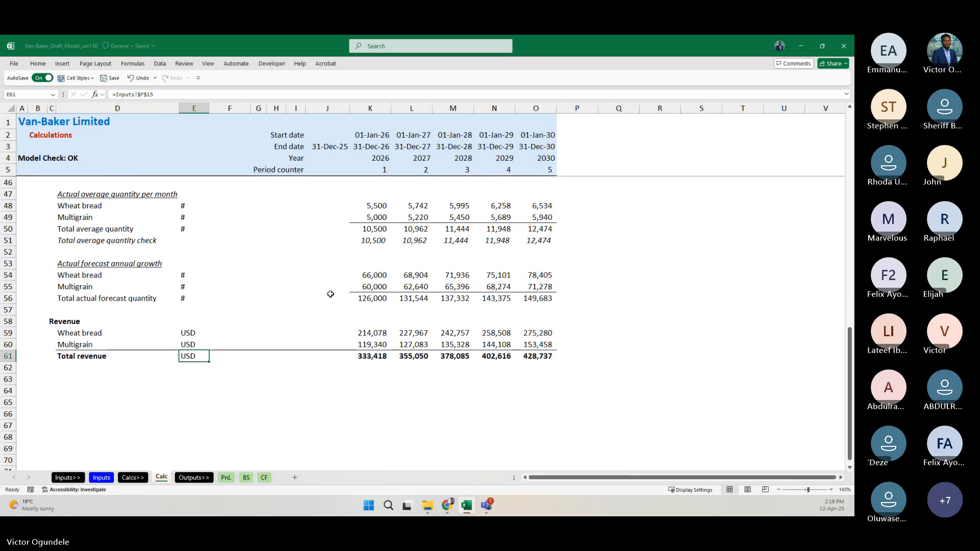
# Step: Review the Calc sheet's 2026 column from the pricing block through growth, quantity and capacity down to the Revenue section
pyautogui.scroll(1, 330, 294)
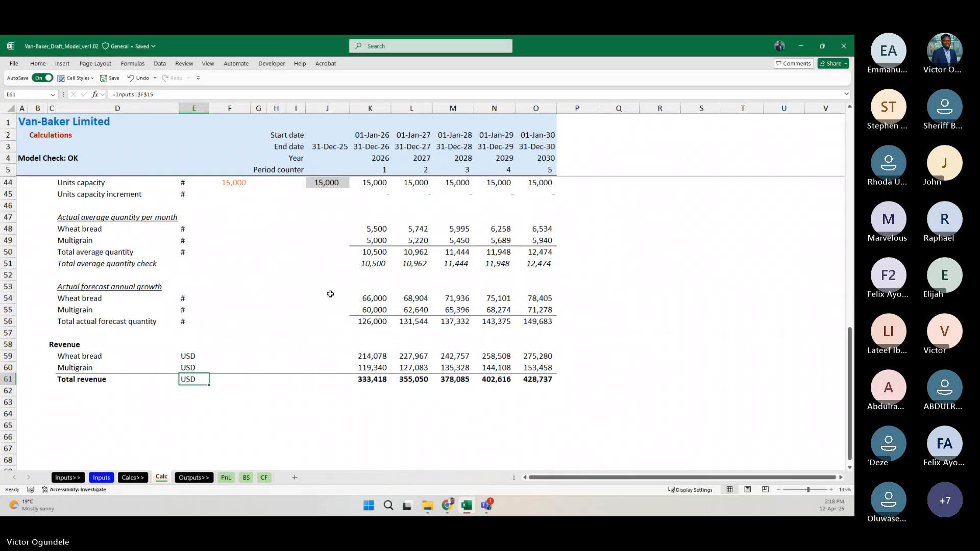
pyautogui.scroll(4, 330, 294)
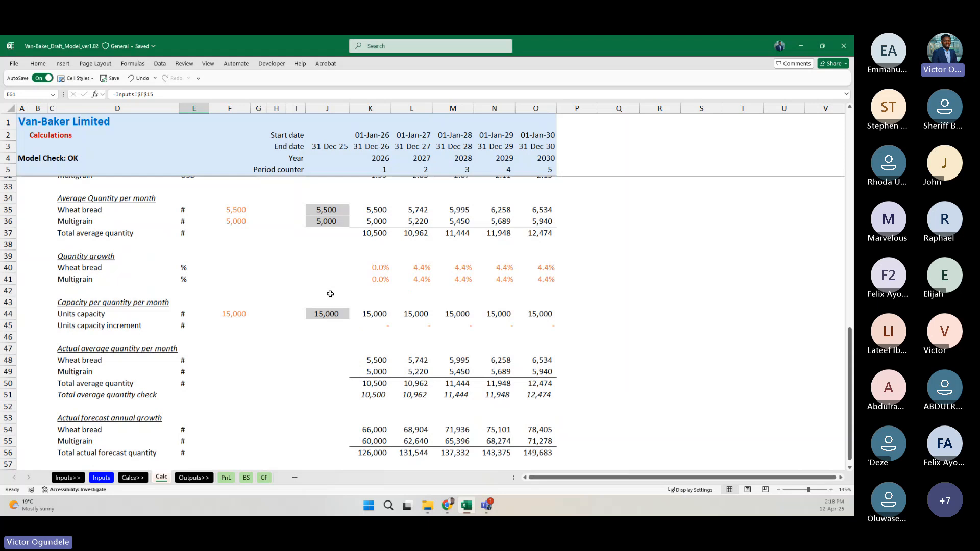
pyautogui.scroll(7, 330, 294)
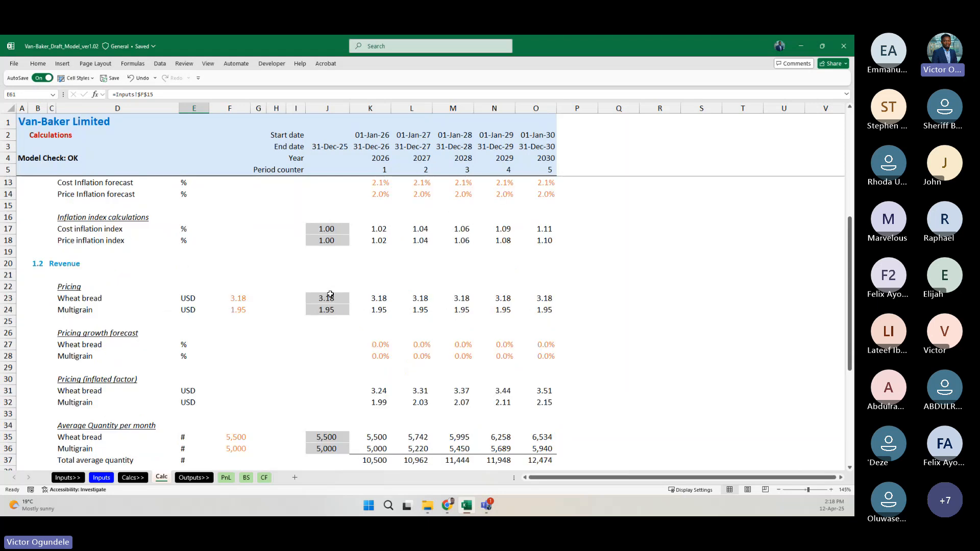
pyautogui.scroll(-1, 330, 294)
pyautogui.click(360, 250)
pyautogui.press('Down')
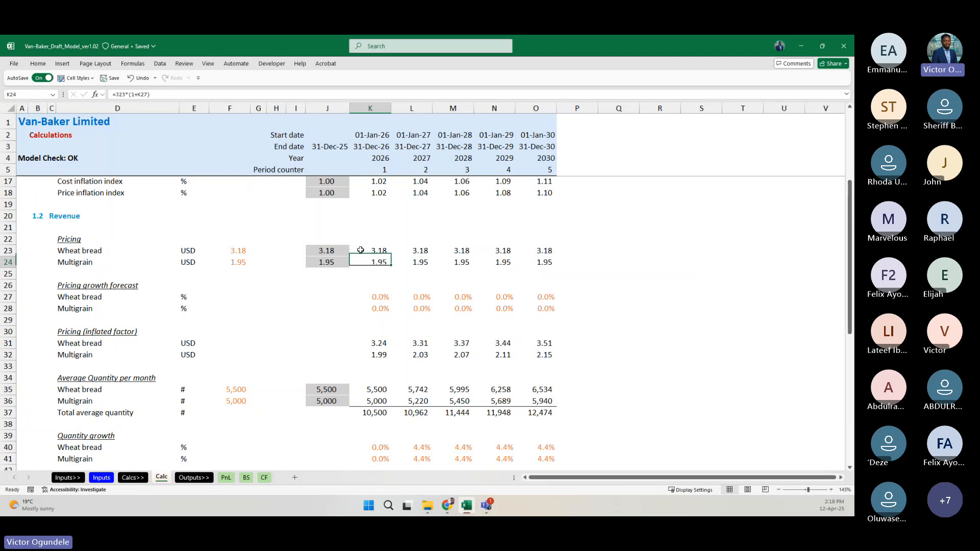
pyautogui.press('Down')
pyautogui.press('Down')
pyautogui.press('Down')
pyautogui.press('Down')
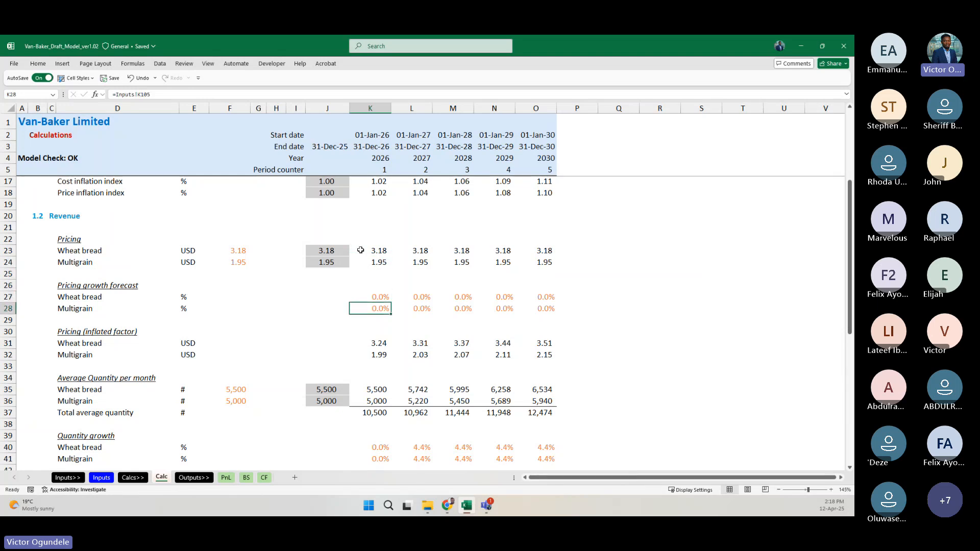
pyautogui.press('Down')
pyautogui.press('Down')
pyautogui.press('Down')
pyautogui.press('Down')
pyautogui.press('Down')
pyautogui.press('Down')
pyautogui.press('Down')
pyautogui.press('Down')
pyautogui.press('Down')
pyautogui.press('Down')
pyautogui.press('Down')
pyautogui.press('Down')
pyautogui.press('Down')
pyautogui.press('Down')
pyautogui.press('Down')
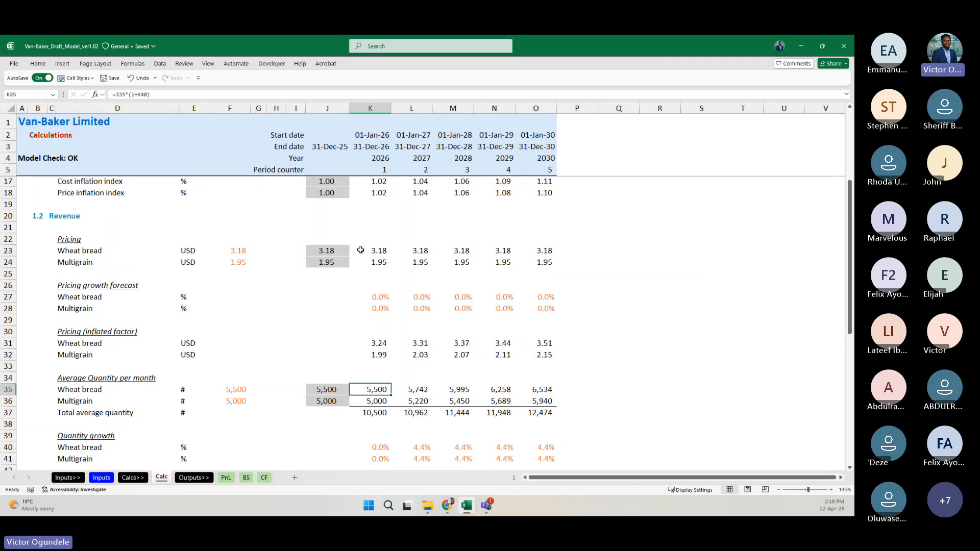
pyautogui.press('Down')
pyautogui.press('Down')
pyautogui.press('Down')
pyautogui.press('Down')
pyautogui.press('Down')
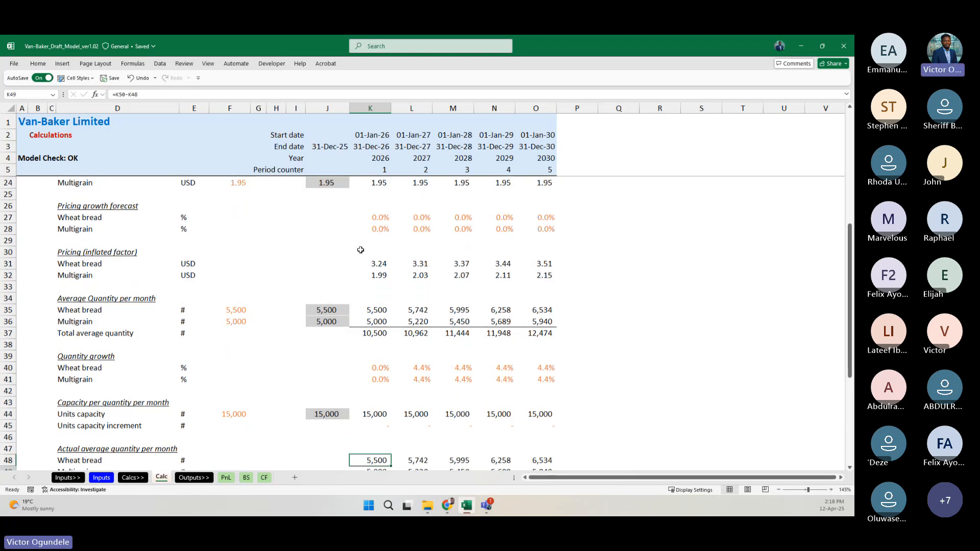
pyautogui.press('Down')
pyautogui.press('Down')
pyautogui.press('Down')
pyautogui.press('Down')
pyautogui.press('Down')
pyautogui.press('Down')
pyautogui.press('Down')
pyautogui.press('Down')
pyautogui.press('Down')
pyautogui.press('Down')
pyautogui.press('Down')
pyautogui.press('Down')
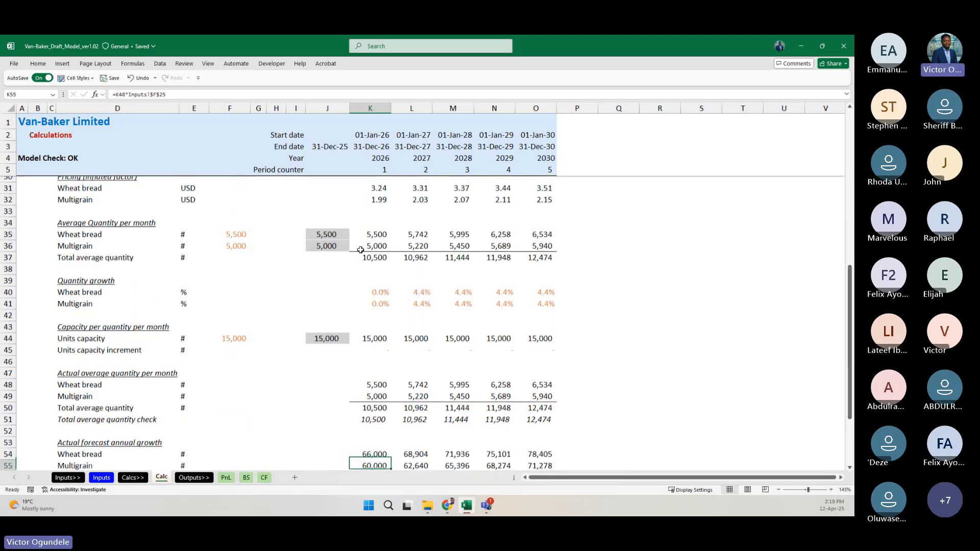
pyautogui.press('Up')
pyautogui.press('Up')
pyautogui.press('Up')
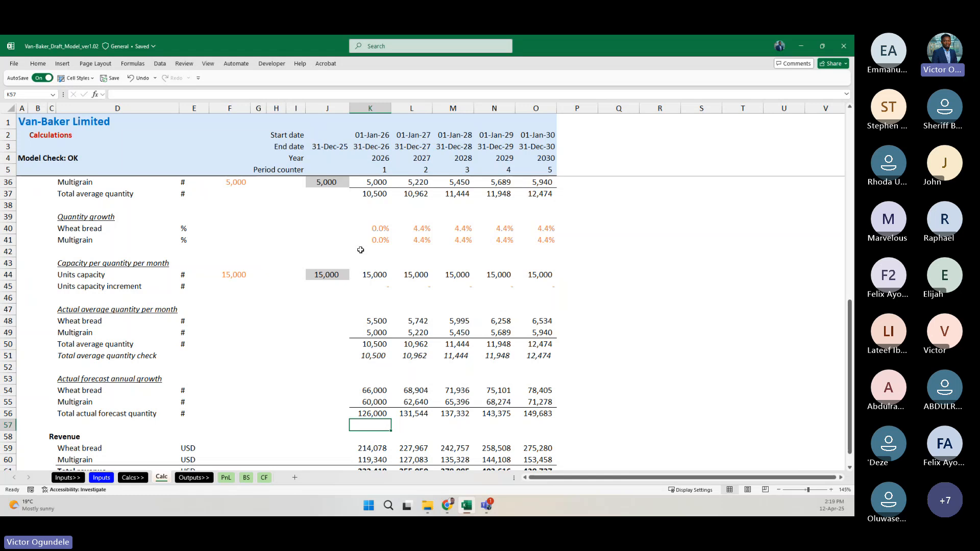
pyautogui.press('Down')
pyautogui.press('Down')
pyautogui.press('Down')
pyautogui.press('Down')
pyautogui.scroll(-2, 360, 249)
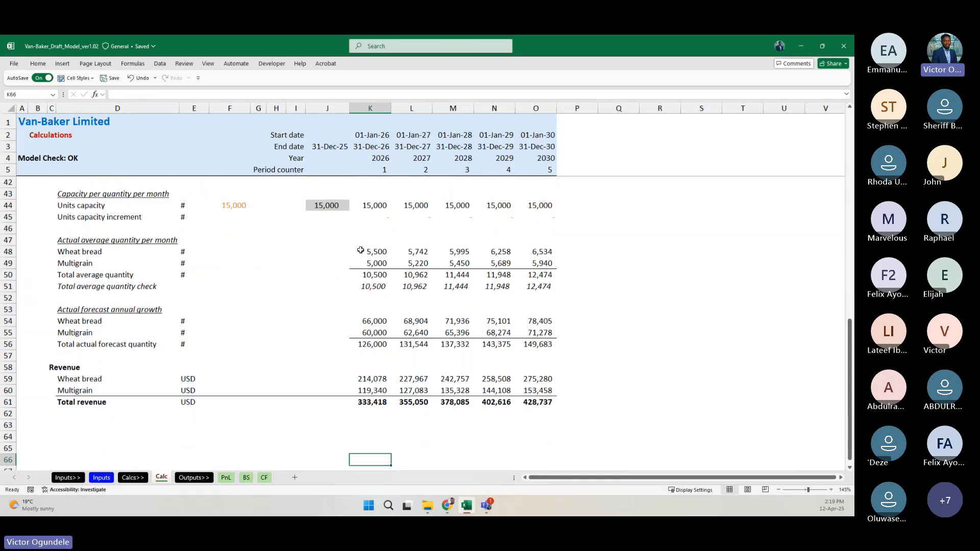
# Step: Examine the 2026 wheat bread revenue formula in K59 and trace the price and quantity cells it refers to
pyautogui.press('Up')
pyautogui.press('Up')
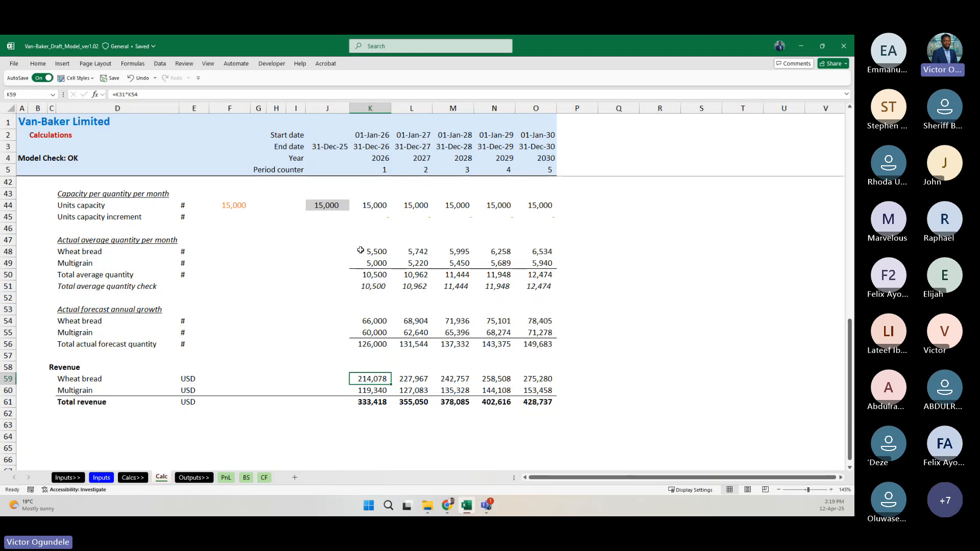
pyautogui.press('F2')
pyautogui.scroll(4, 368, 280)
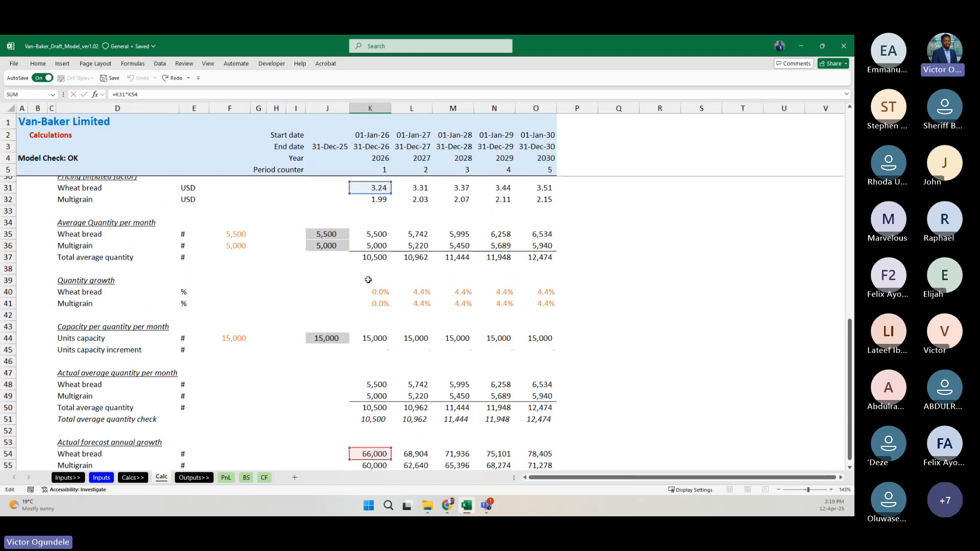
pyautogui.scroll(4, 368, 280)
pyautogui.press('Escape')
pyautogui.scroll(-1, 368, 280)
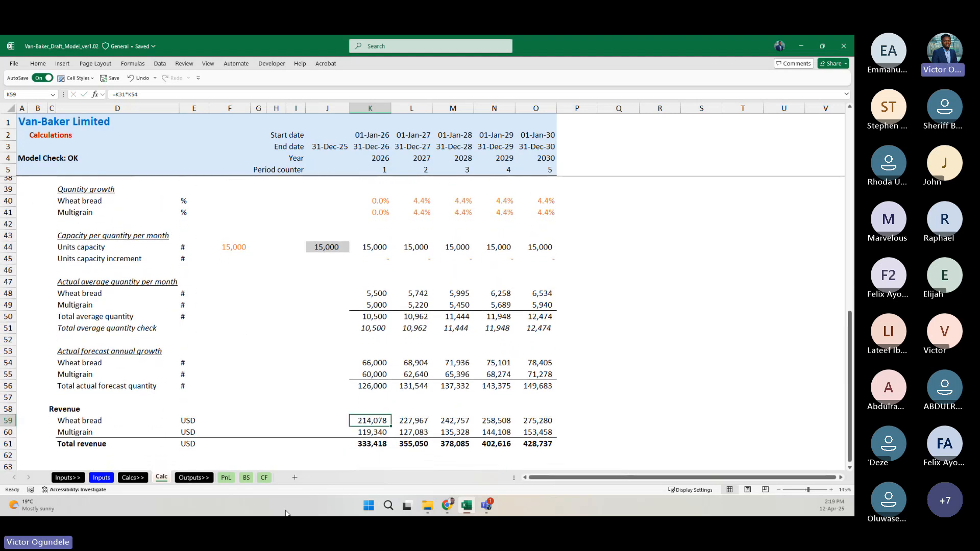
# Step: Enter USD as the unit for the Sales row in E12 of the PnL sheet
pyautogui.click(226, 477)
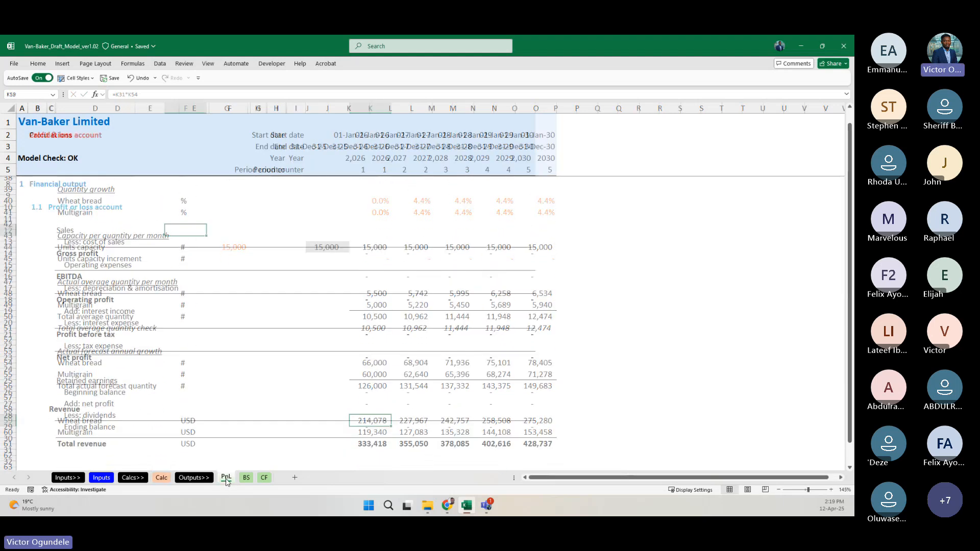
pyautogui.click(362, 233)
pyautogui.press('Left')
pyautogui.press('Left')
pyautogui.press('Left')
pyautogui.press('Left')
pyautogui.press('Left')
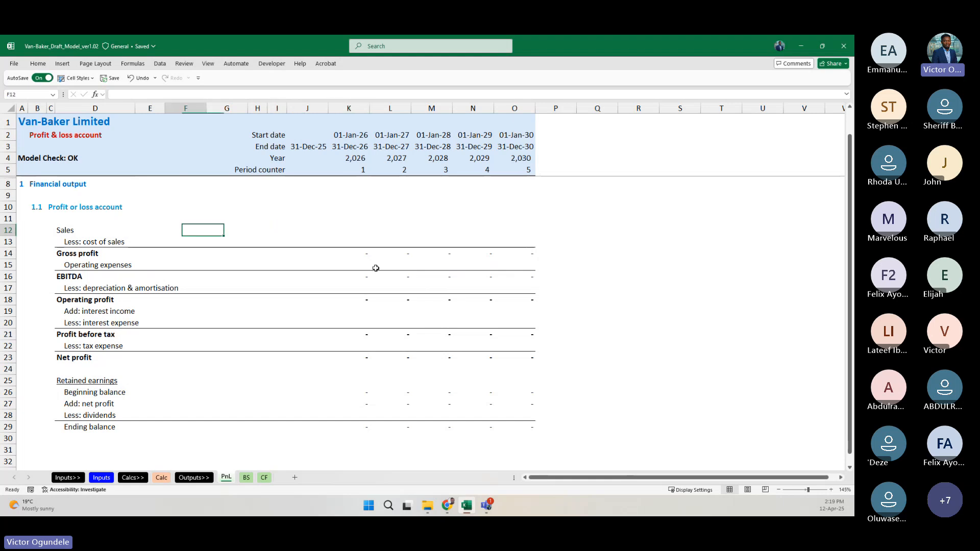
pyautogui.press('Left')
pyautogui.write('USD')
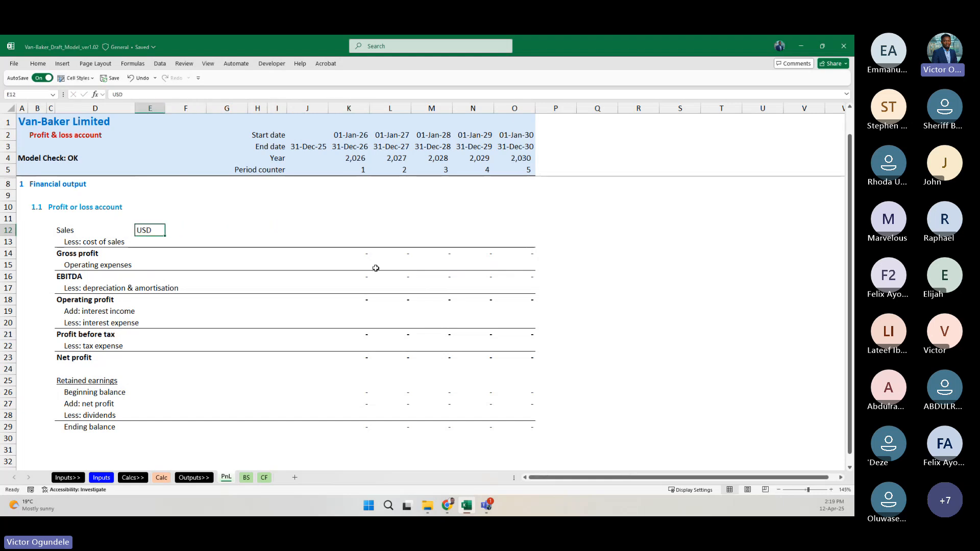
# Step: Fill the PnL unit cells E12 to E23, Sales through Net profit, with an absolute link to the currency sign on Inputs, =Inputs!$F$15
pyautogui.hotkey('shift', 'Down')
pyautogui.hotkey('shift', 'Down')
pyautogui.hotkey('shift', 'Down')
pyautogui.hotkey('shift', 'Down')
pyautogui.hotkey('shift', 'Down')
pyautogui.hotkey('shift', 'Down')
pyautogui.hotkey('shift', 'Down')
pyautogui.hotkey('shift', 'Down')
pyautogui.hotkey('shift', 'Down')
pyautogui.hotkey('shift', 'Down')
pyautogui.hotkey('shift', 'Down')
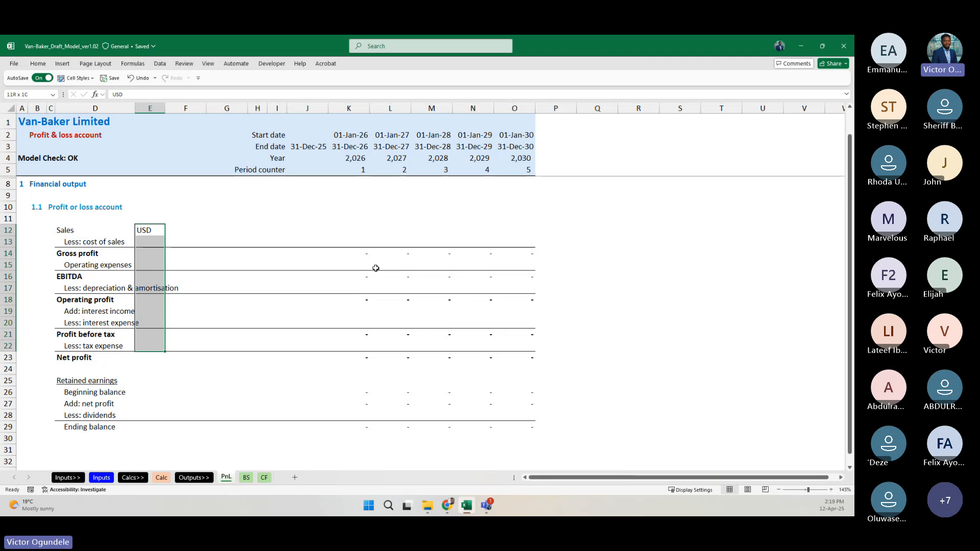
pyautogui.press('alt')
pyautogui.press('Escape')
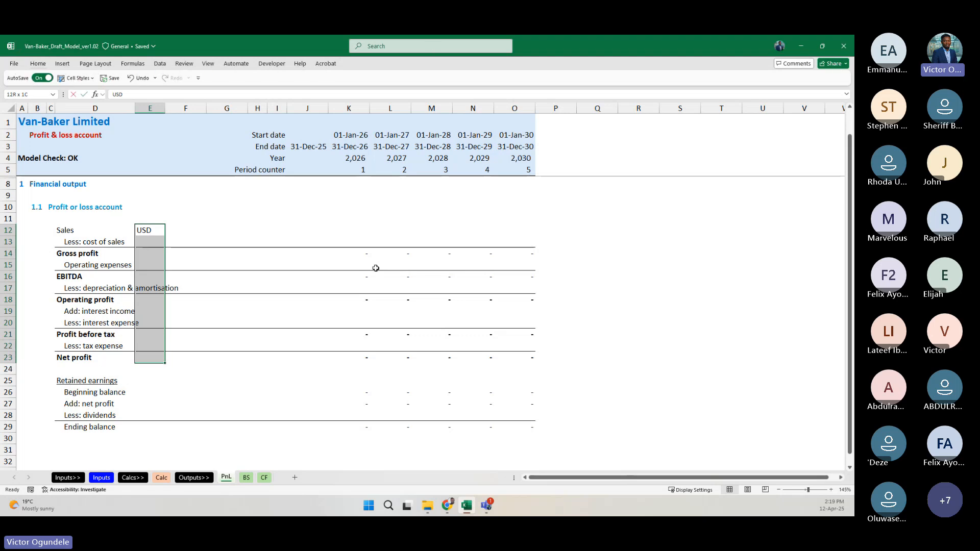
pyautogui.write('=')
pyautogui.click(101, 477)
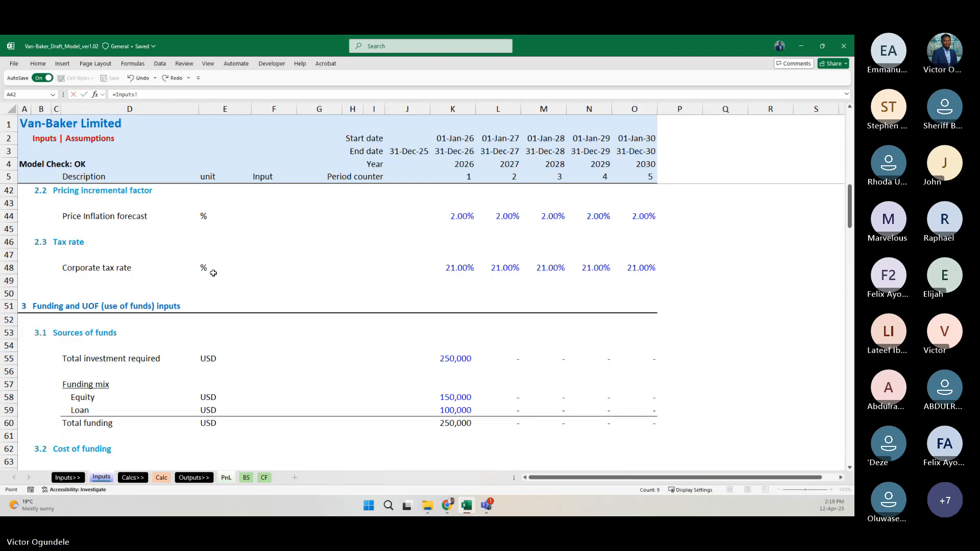
pyautogui.scroll(10, 260, 301)
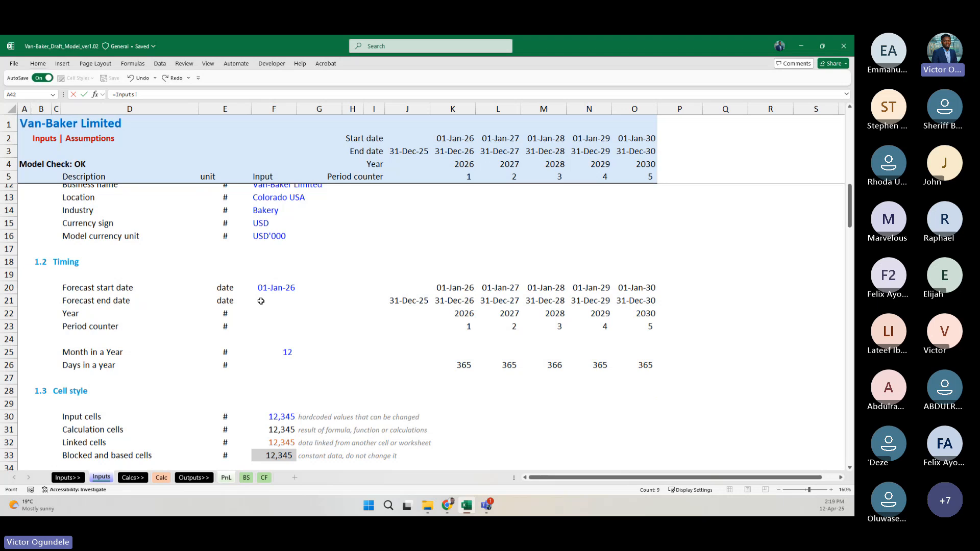
pyautogui.scroll(2, 261, 301)
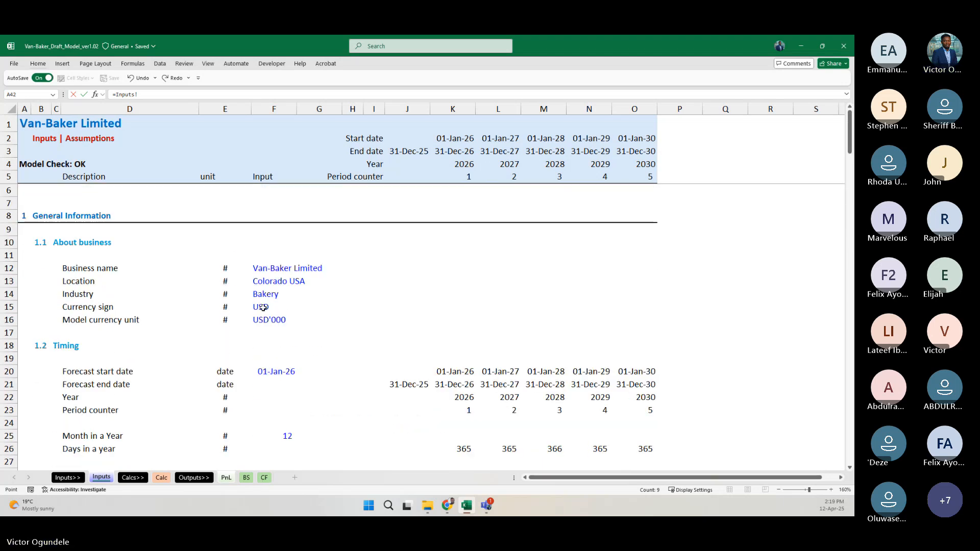
pyautogui.click(261, 307)
pyautogui.press('F4')
pyautogui.hotkey('ctrl', 'Return')
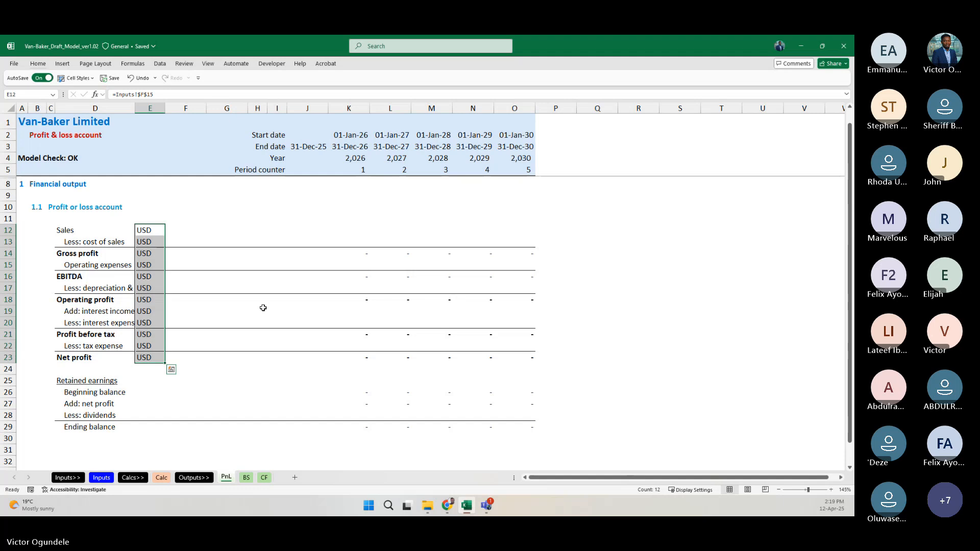
pyautogui.press('Down')
pyautogui.hotkey('ctrl', 'Down')
pyautogui.press('Up')
pyautogui.press('Up')
pyautogui.hotkey('ctrl', 'Up')
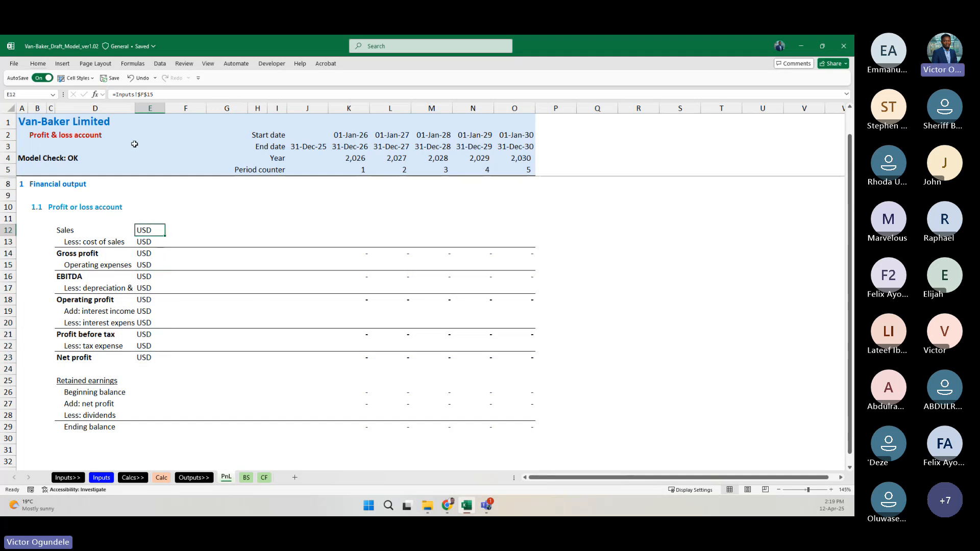
# Step: Widen column D of the PnL sheet to fit its longest label and narrow the empty columns F and G
pyautogui.moveTo(135, 108); pyautogui.dragTo(184, 108)
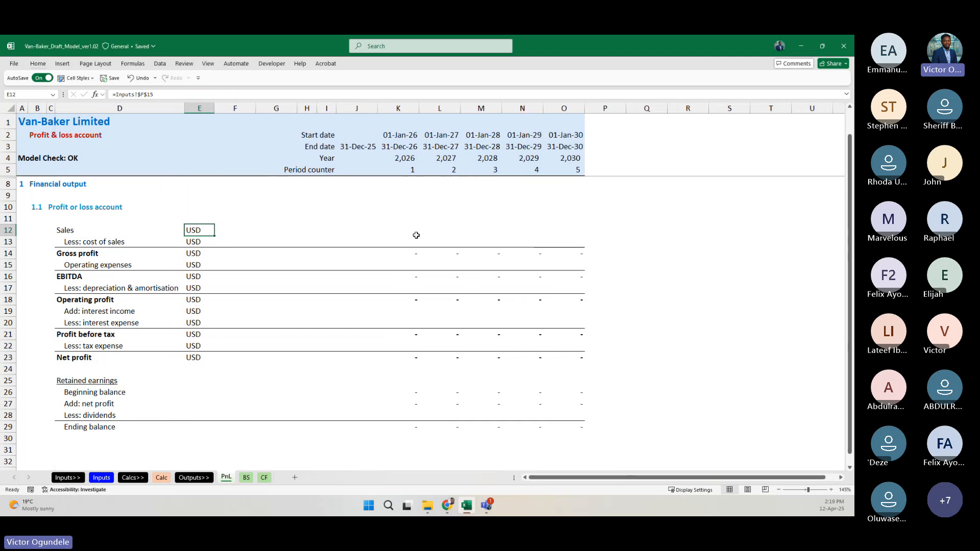
pyautogui.moveTo(235, 108)
pyautogui.mouseDown()
pyautogui.moveTo(294, 108)
pyautogui.moveTo(243, 108)
pyautogui.mouseUp()
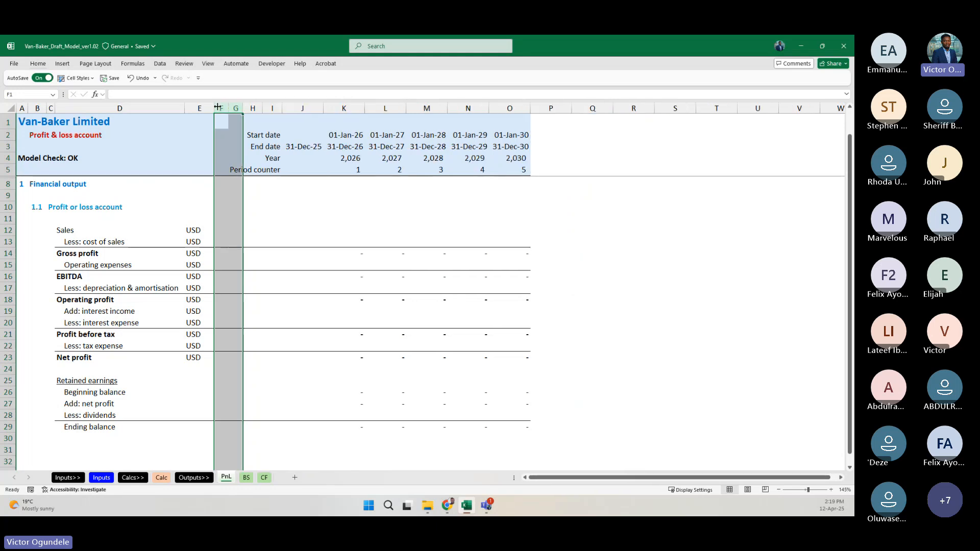
pyautogui.moveTo(218, 107); pyautogui.dragTo(211, 109)
pyautogui.click(336, 207)
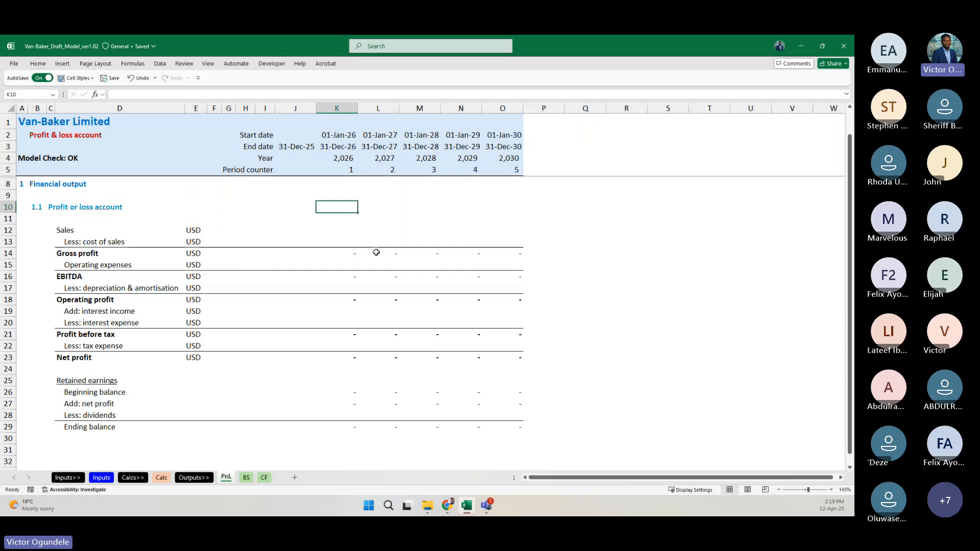
# Step: Link PnL Sales for 2026 to 2030, K12 to O12, to the Total revenue row of the Calc sheet with =Calc!K61
pyautogui.keyDown('ctrl'); pyautogui.scroll(3, 466, 302); pyautogui.keyUp('ctrl')
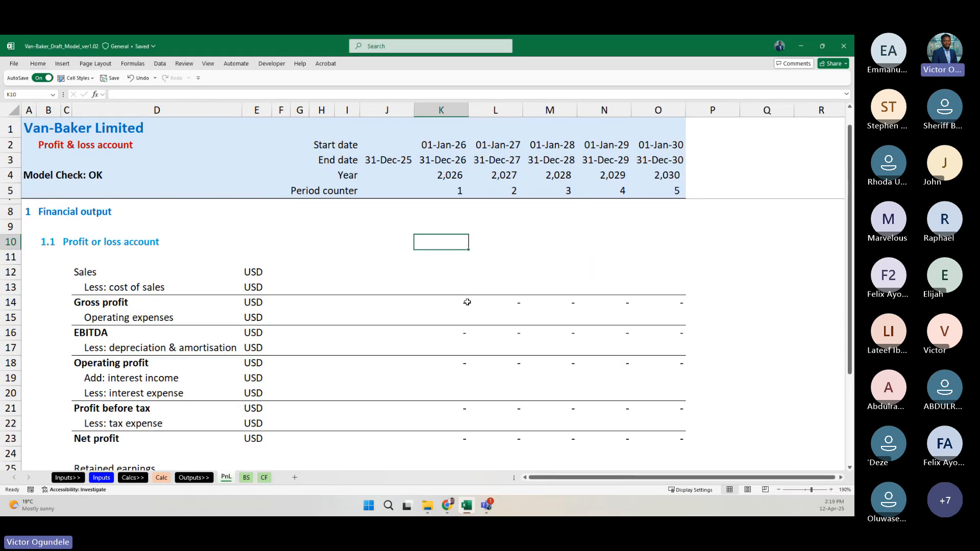
pyautogui.keyDown('ctrl'); pyautogui.scroll(1, 467, 302); pyautogui.keyUp('ctrl')
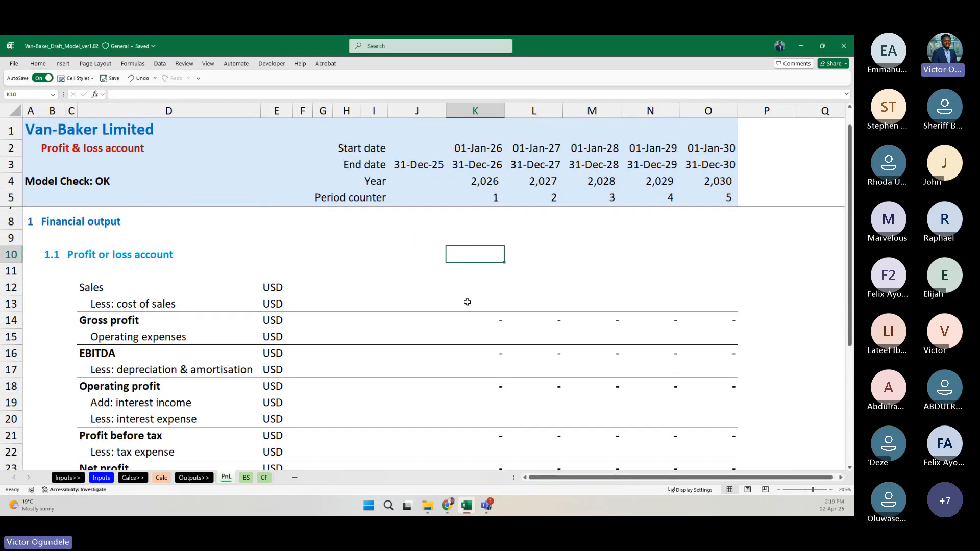
pyautogui.press('Down')
pyautogui.press('Down')
pyautogui.hotkey('shift', 'Right')
pyautogui.hotkey('shift', 'Right')
pyautogui.hotkey('shift', 'Right')
pyautogui.hotkey('shift', 'Right')
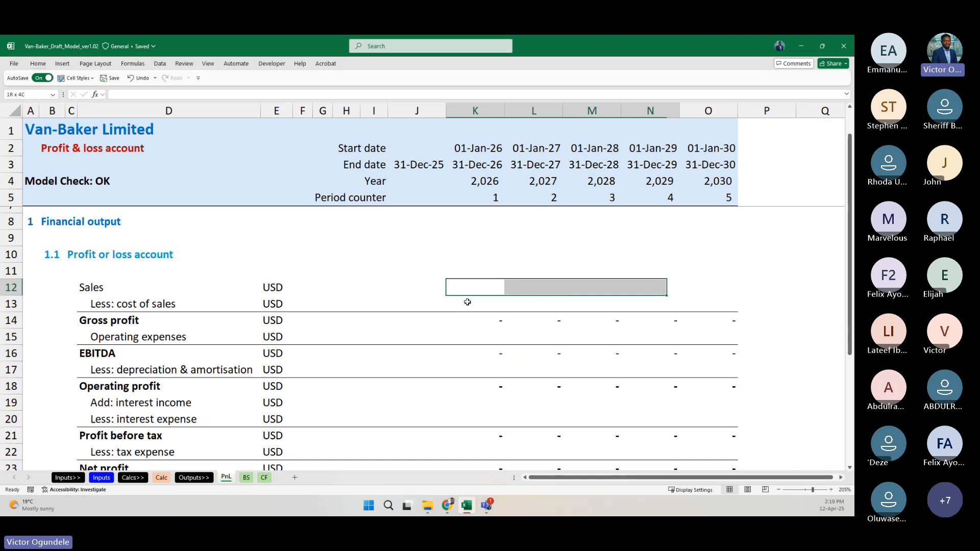
pyautogui.write('=')
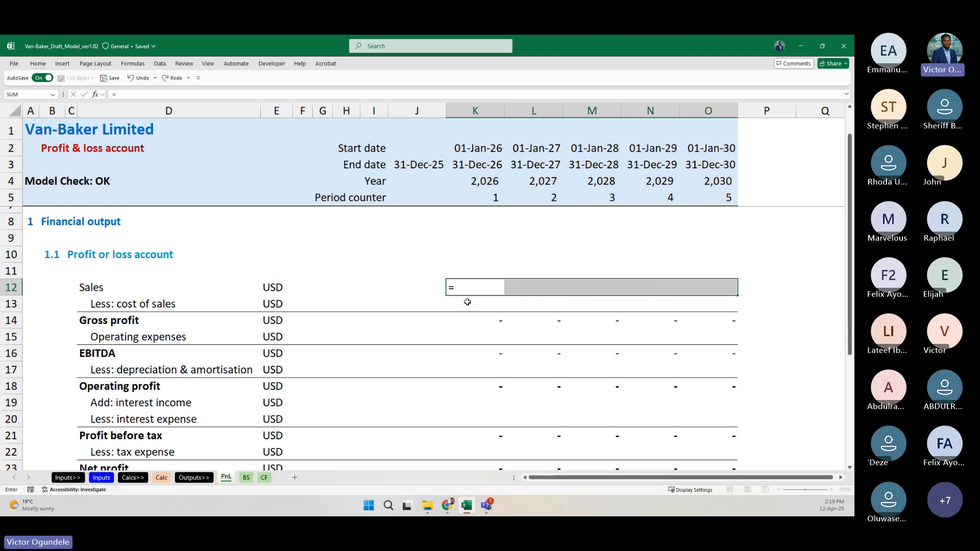
pyautogui.hotkey('ctrl', 'pageup')
pyautogui.hotkey('ctrl', 'pageup')
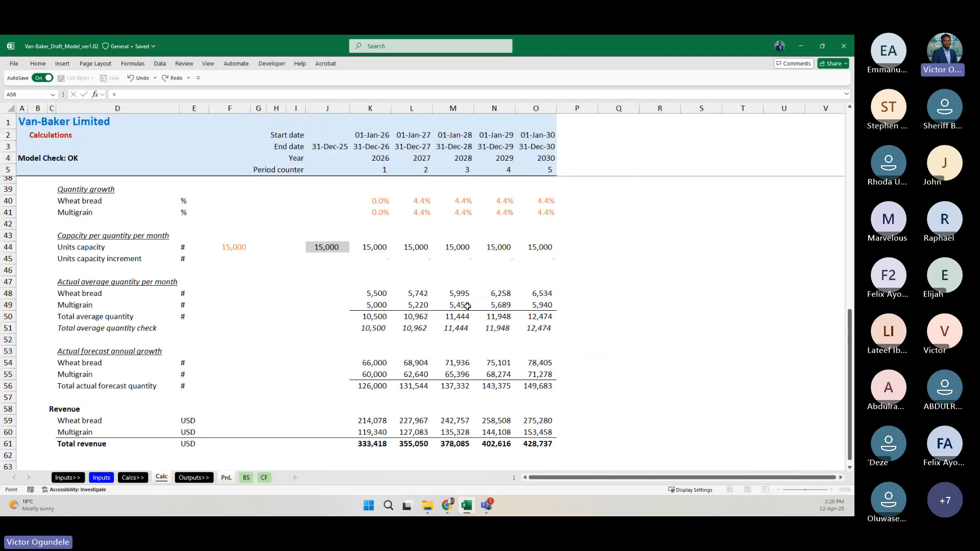
pyautogui.scroll(-2, 468, 305)
pyautogui.click(365, 376)
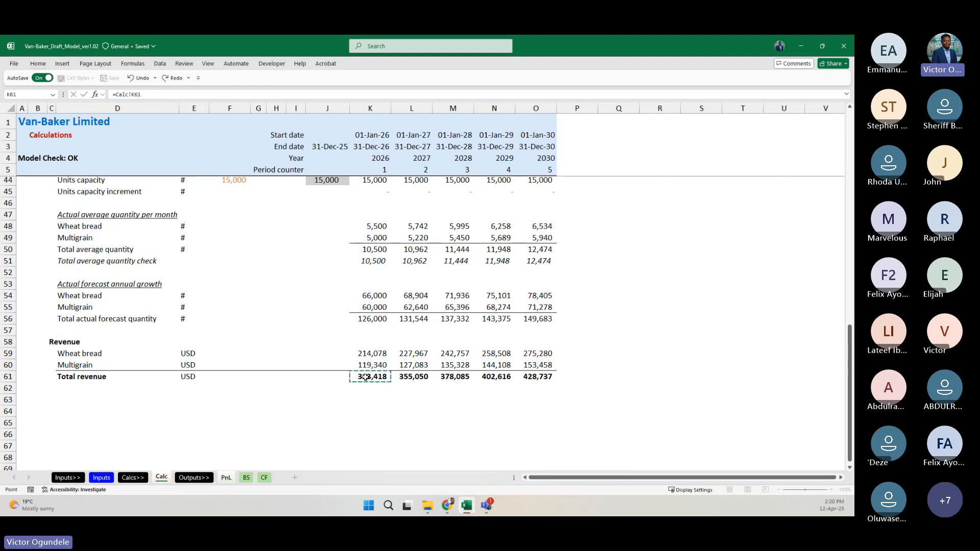
pyautogui.hotkey('ctrl', 'Return')
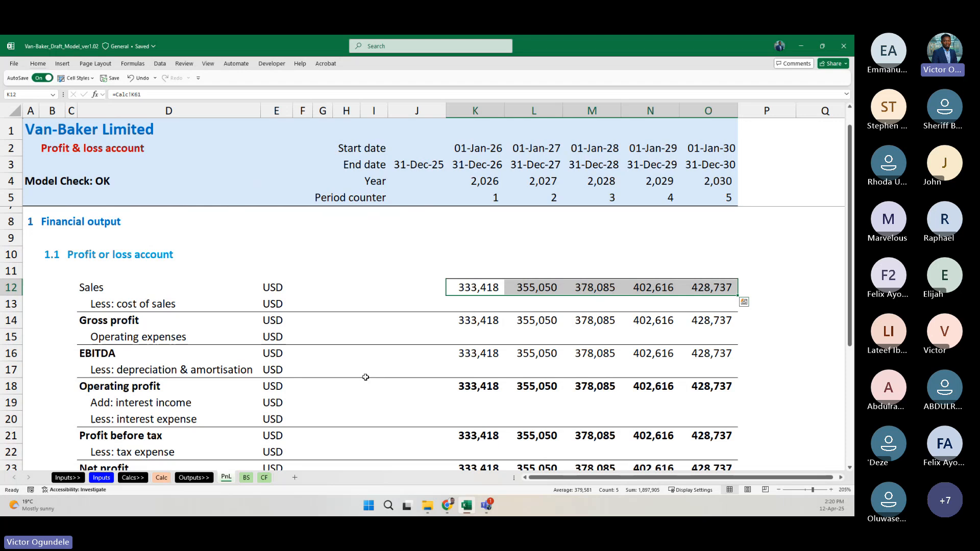
# Step: Inspect the Model Check formula in A4 and the profit and retained earnings rows of the PnL sheet
pyautogui.scroll(-2, 365, 377)
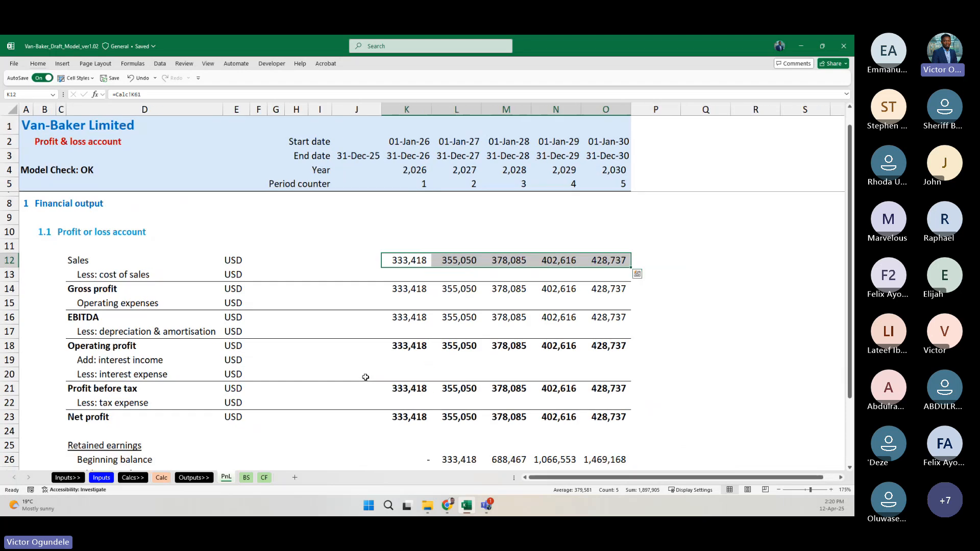
pyautogui.click(28, 170)
pyautogui.scroll(-2, 123, 333)
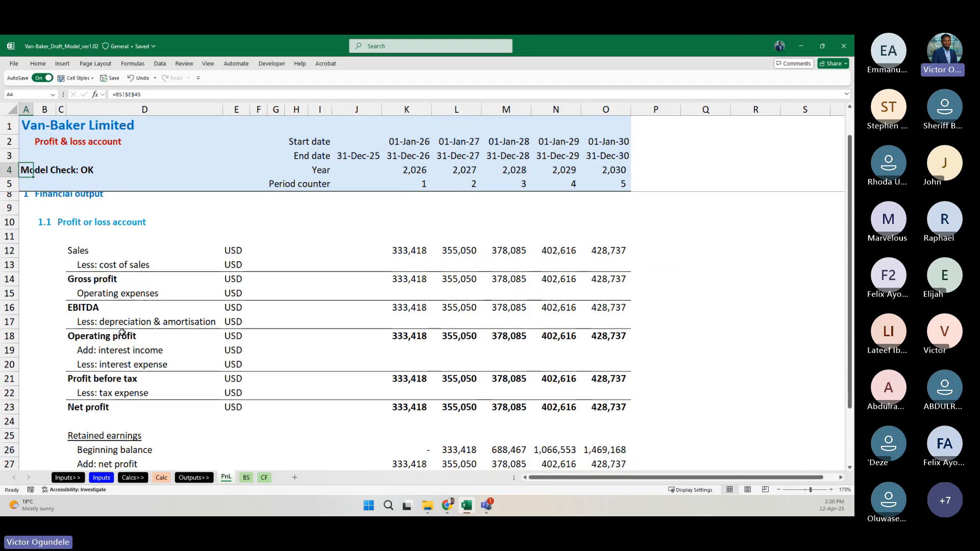
# Step: Review the balance sheet's asset, liability, equity and check rows, plus the cash flow statement's operating, investing and financing sections
pyautogui.scroll(2, 332, 271)
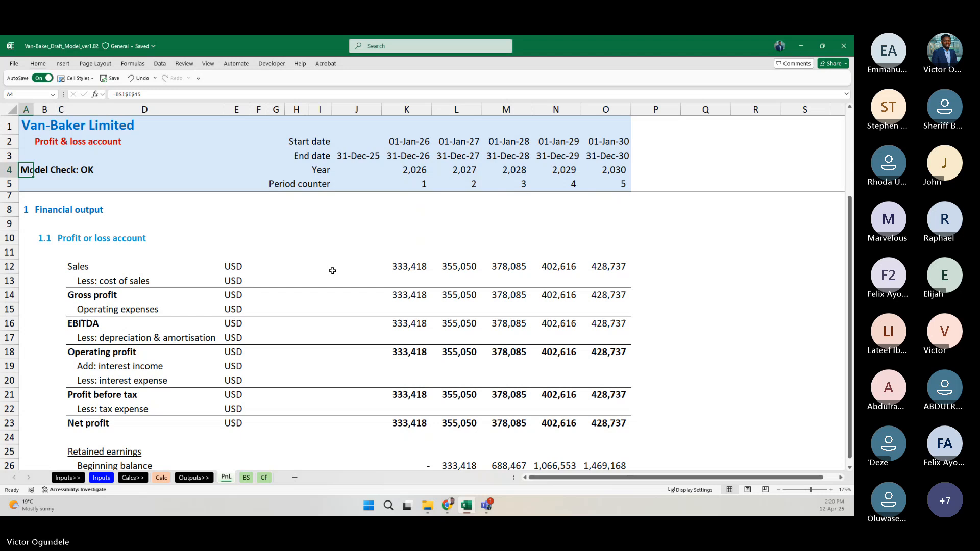
pyautogui.scroll(-1, 332, 272)
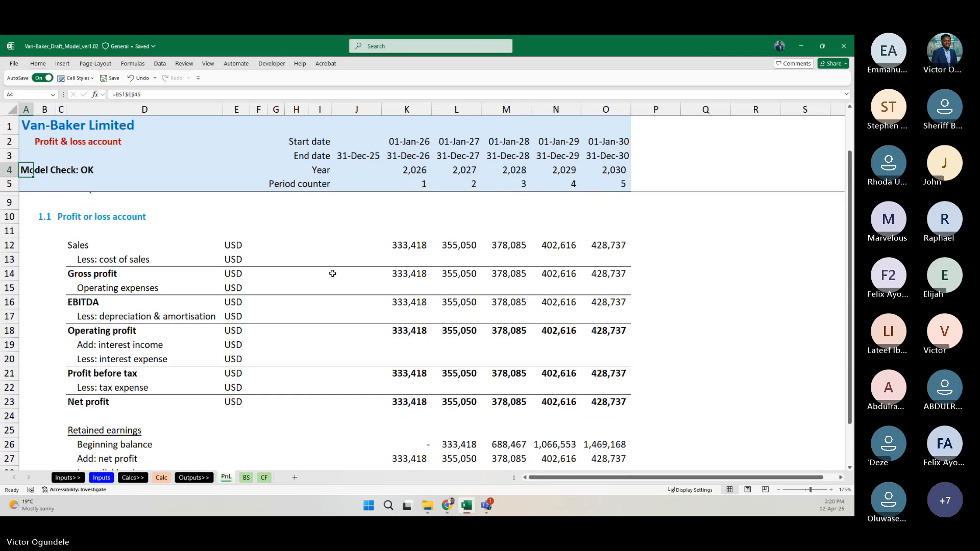
pyautogui.hotkey('ctrl', 'pagedown')
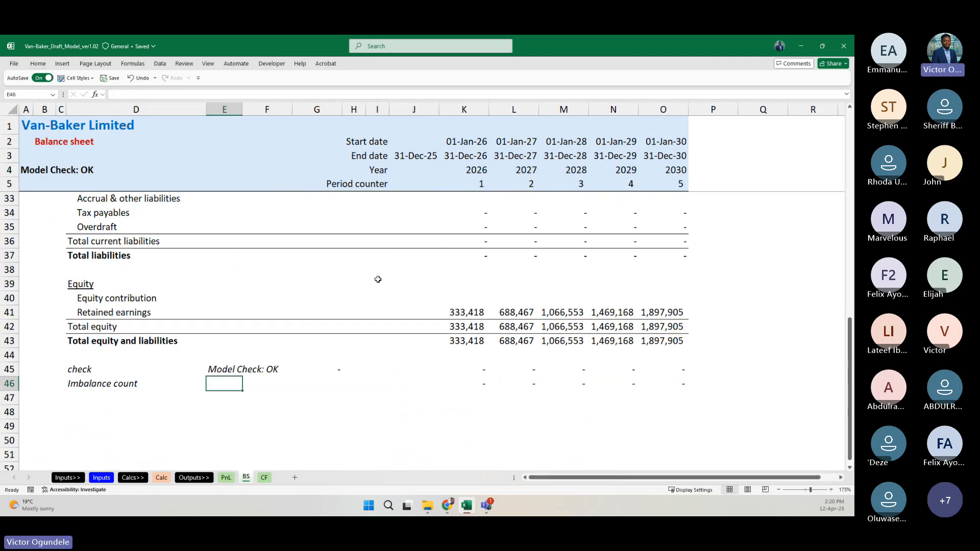
pyautogui.scroll(4, 378, 275)
pyautogui.scroll(2, 379, 272)
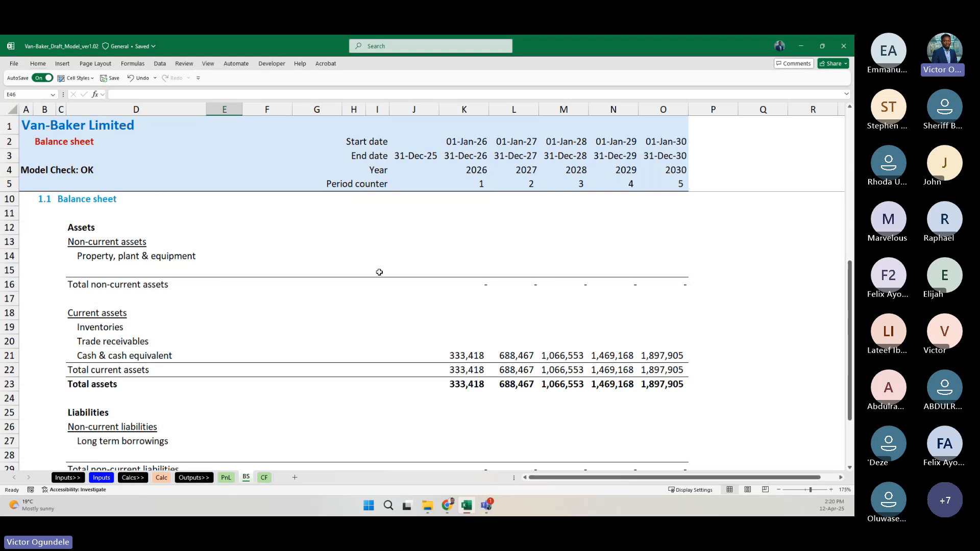
pyautogui.scroll(-1, 379, 272)
pyautogui.click(379, 272)
pyautogui.scroll(-1, 379, 272)
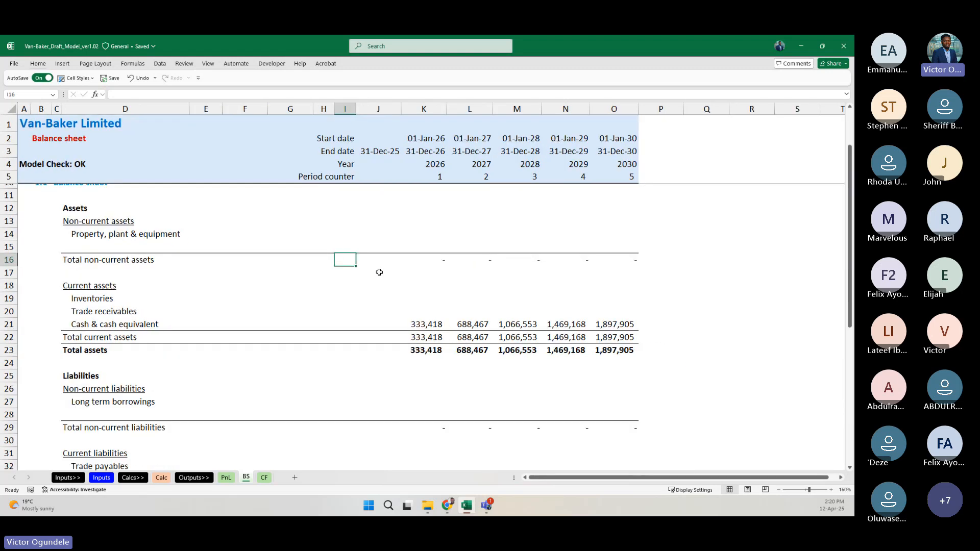
pyautogui.scroll(-1, 380, 272)
pyautogui.scroll(-5, 379, 272)
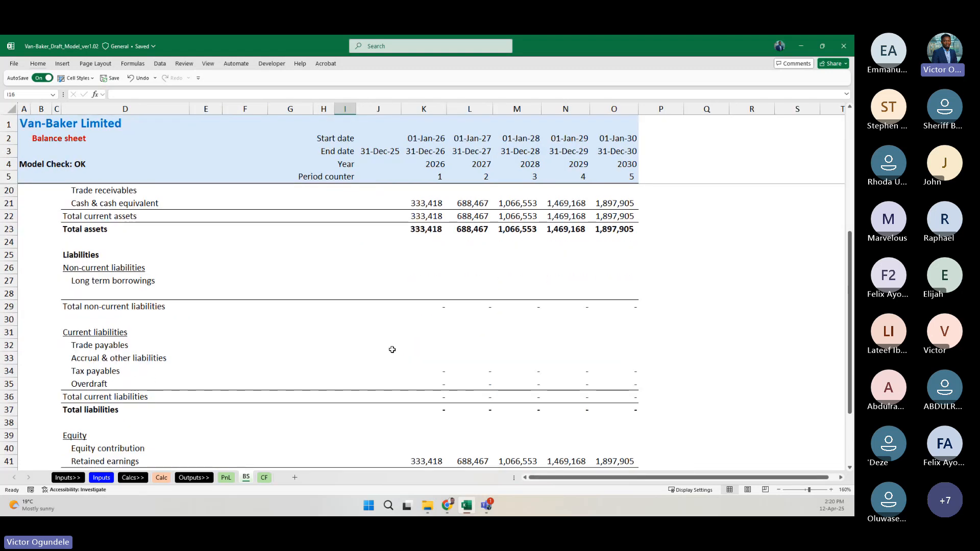
pyautogui.scroll(-2, 392, 349)
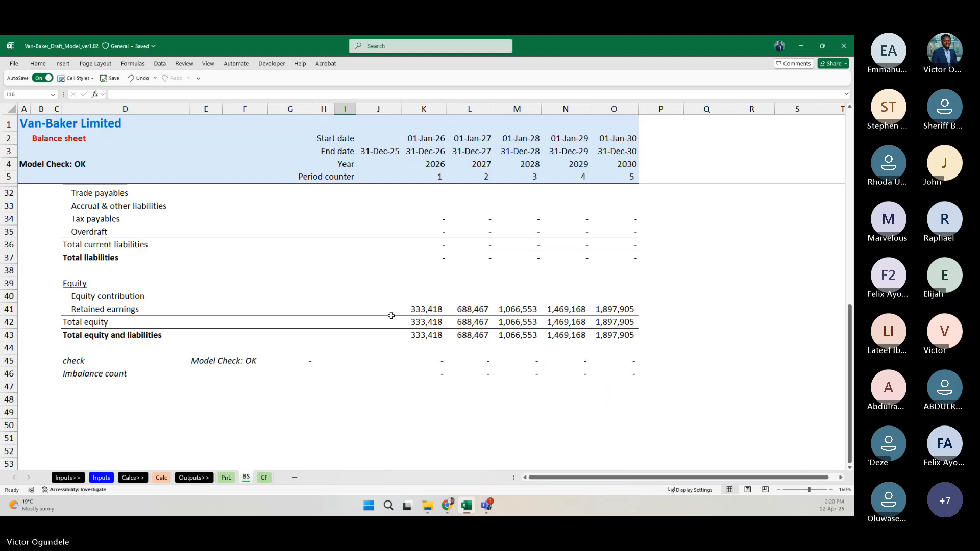
pyautogui.scroll(5, 392, 321)
pyautogui.scroll(5, 392, 316)
pyautogui.hotkey('ctrl', 'pagedown')
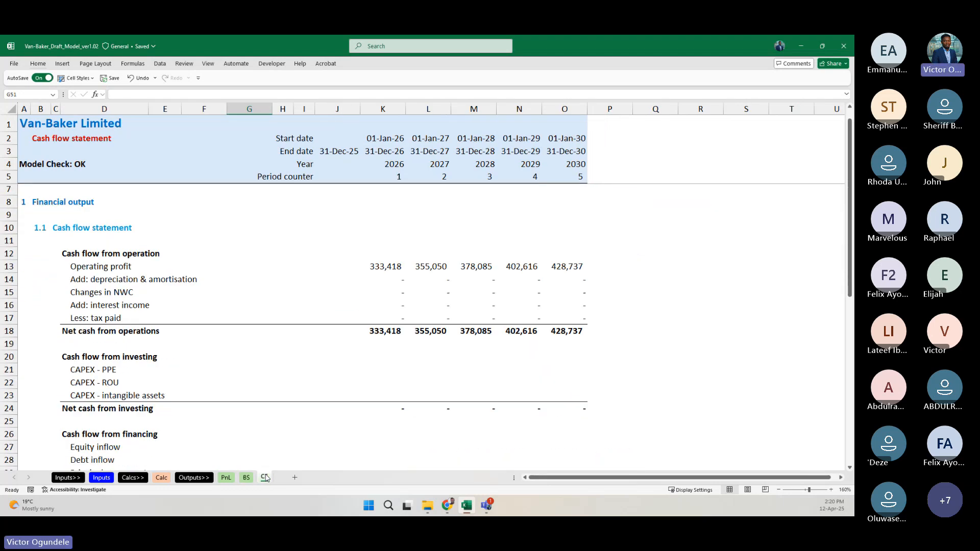
pyautogui.scroll(-5, 407, 358)
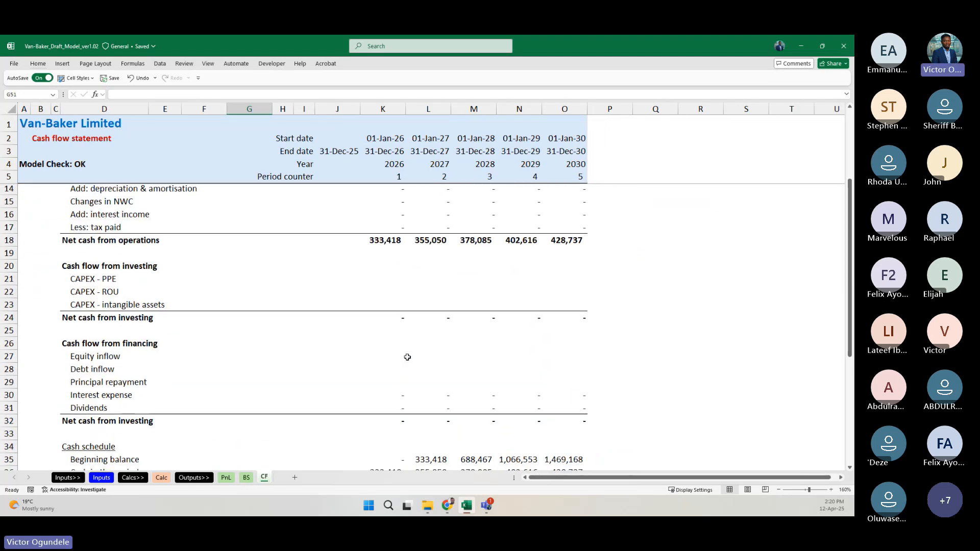
pyautogui.scroll(5, 404, 354)
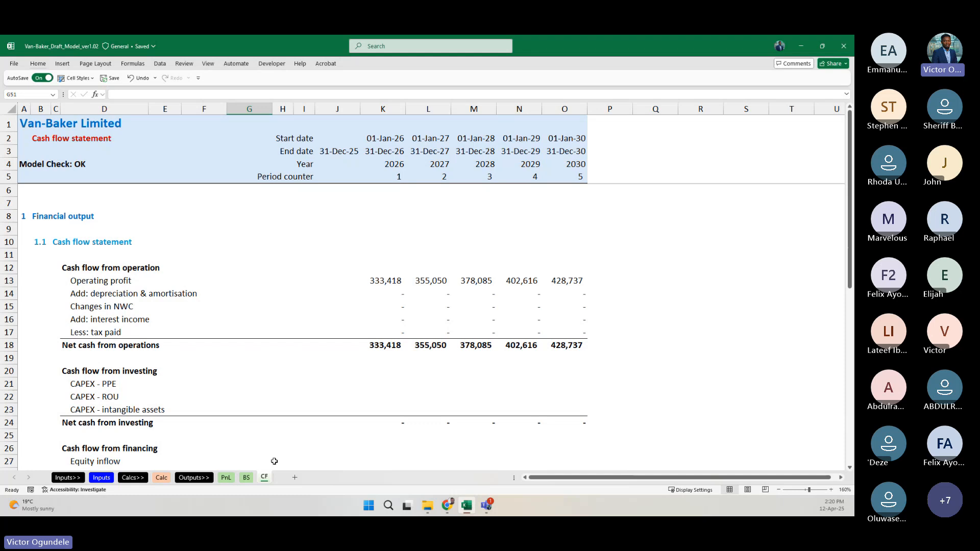
# Step: Trace the 2026 to 2030 Sales figures down to Operating profit on the PnL sheet
pyautogui.click(227, 477)
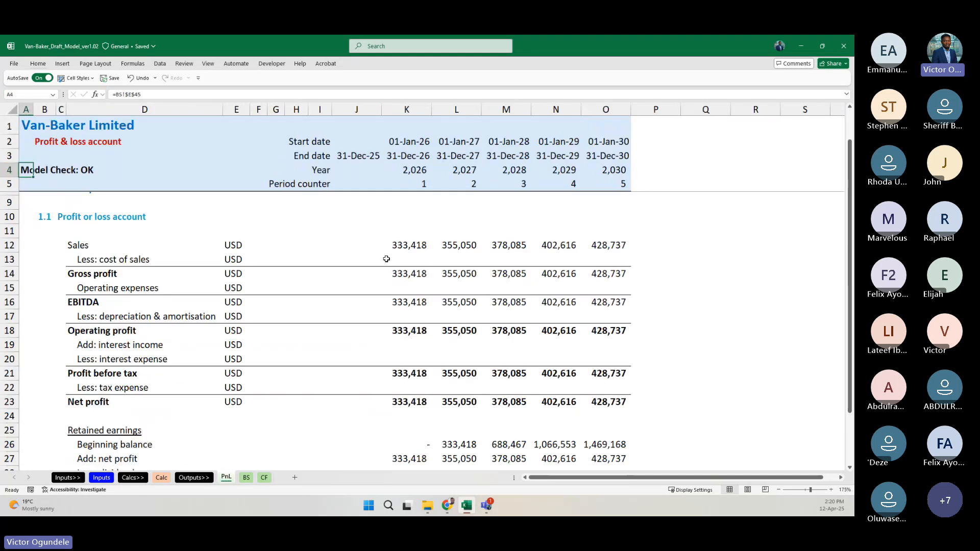
pyautogui.click(369, 246)
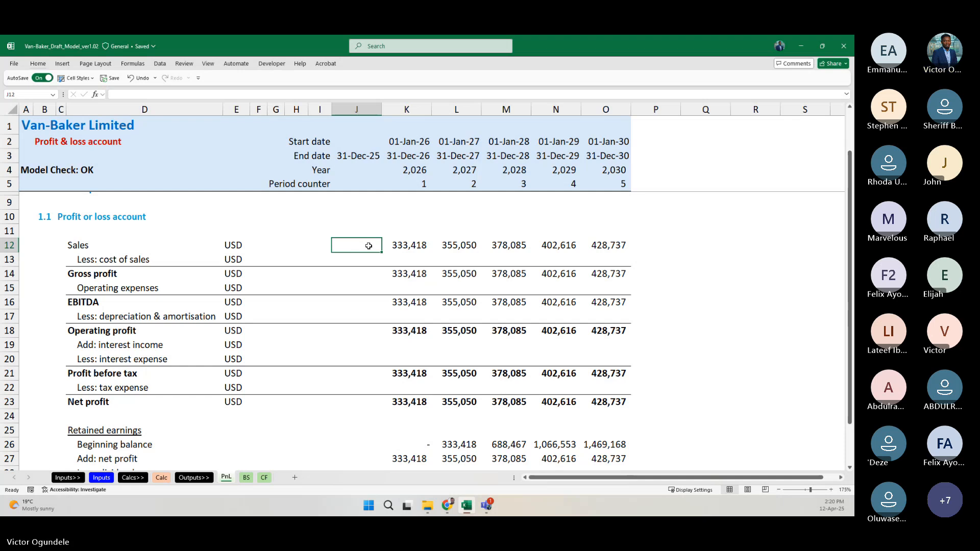
pyautogui.press('Right')
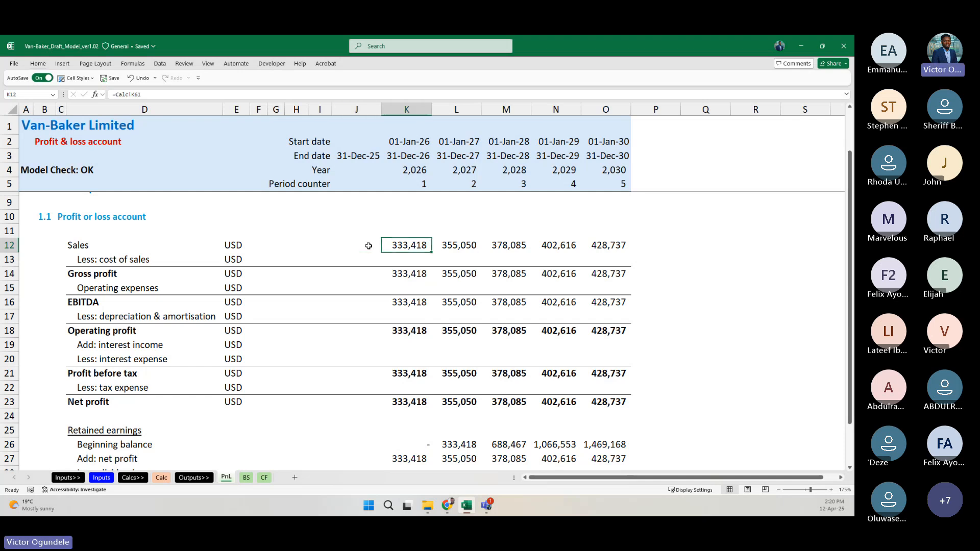
pyautogui.hotkey('ctrl', 'shift', 'Right')
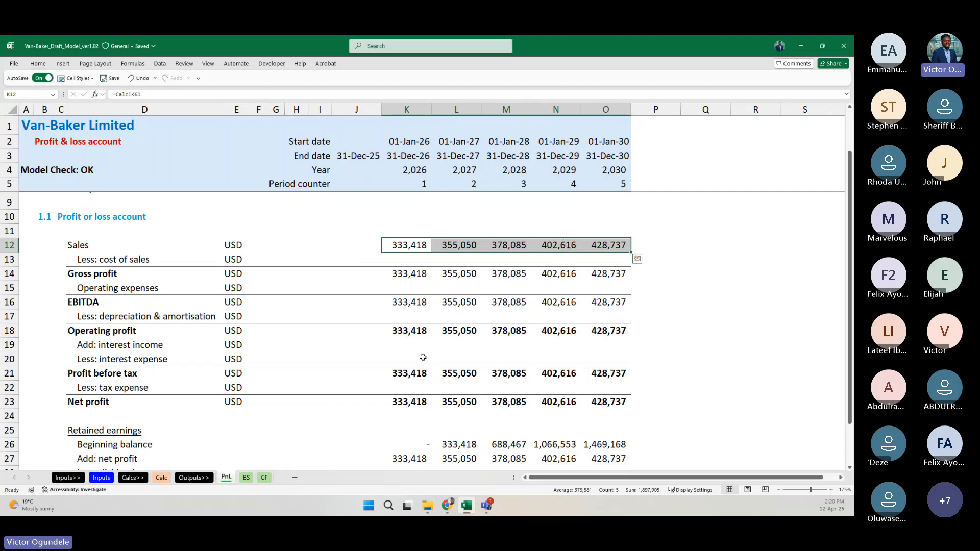
pyautogui.moveTo(423, 331); pyautogui.dragTo(597, 333)
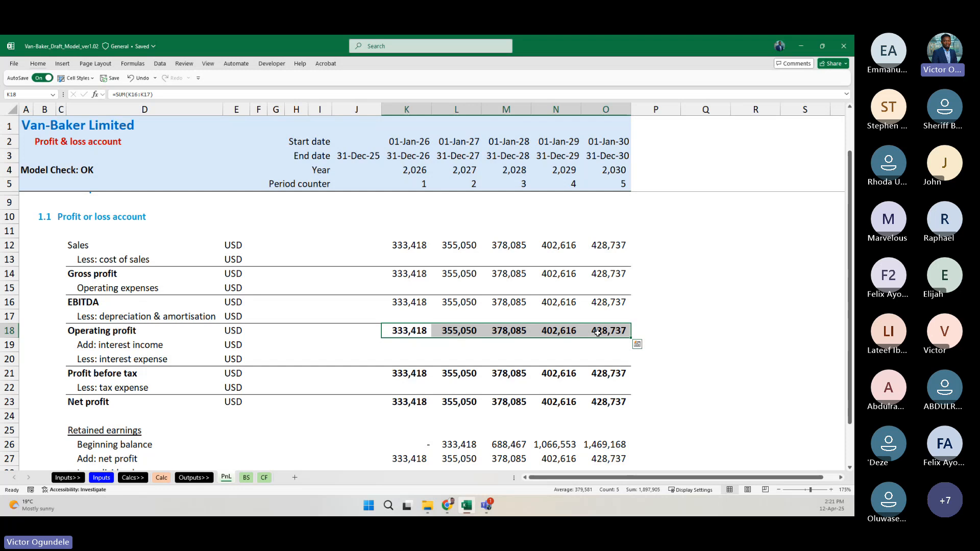
pyautogui.click(407, 329)
pyautogui.moveTo(406, 329); pyautogui.dragTo(593, 329)
# Step: Examine how Operating profit for 2026 to 2030 feeds the cash flow from operation section on the CF sheet
pyautogui.click(246, 478)
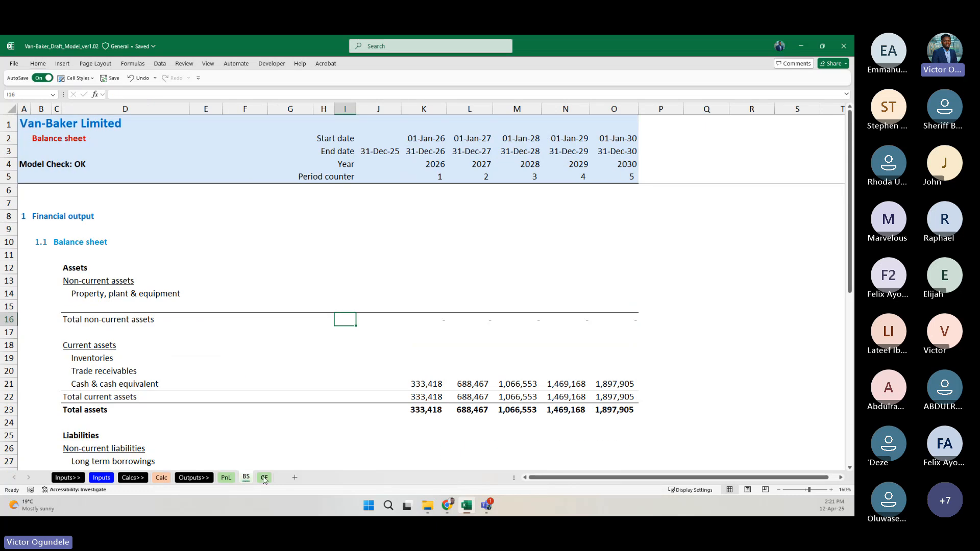
pyautogui.click(264, 477)
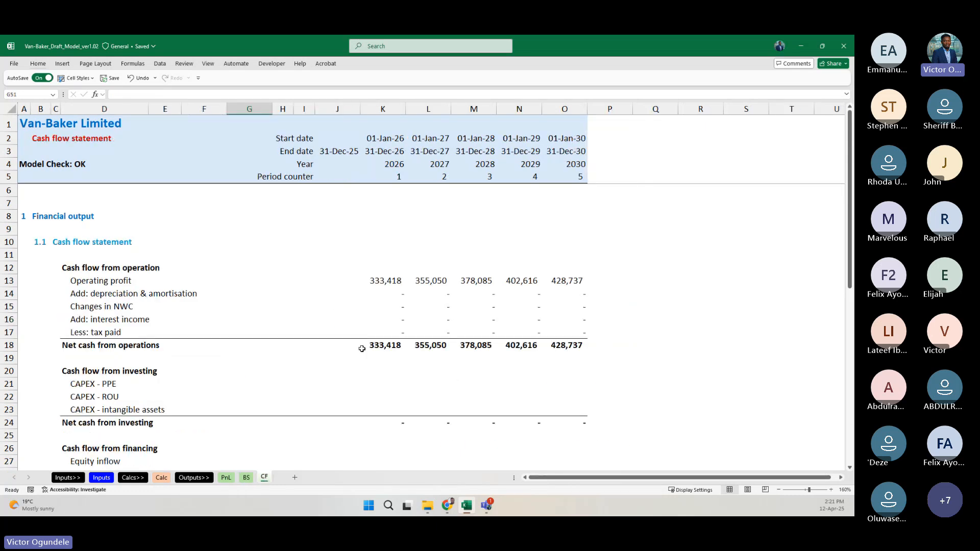
pyautogui.click(381, 277)
pyautogui.moveTo(382, 276); pyautogui.dragTo(553, 277)
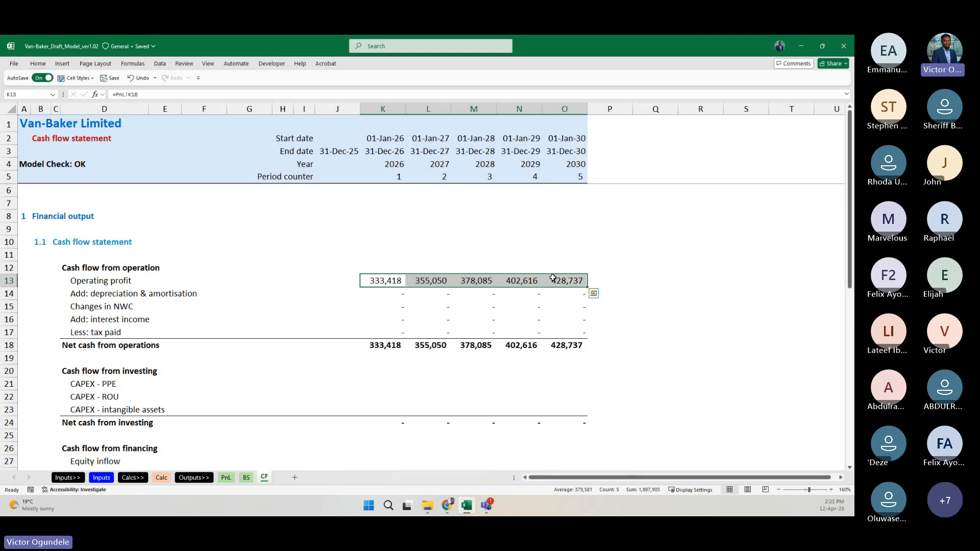
pyautogui.scroll(-3, 553, 277)
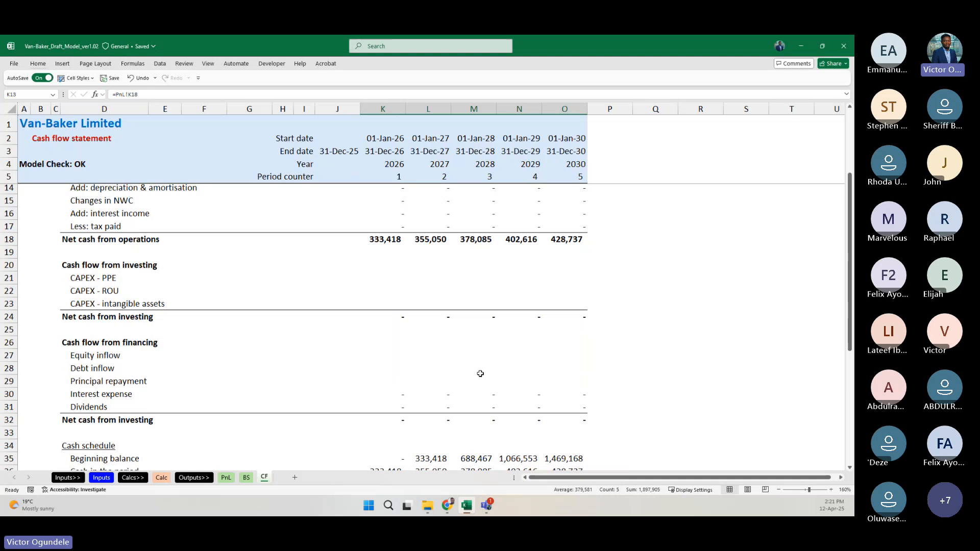
pyautogui.scroll(-2, 422, 408)
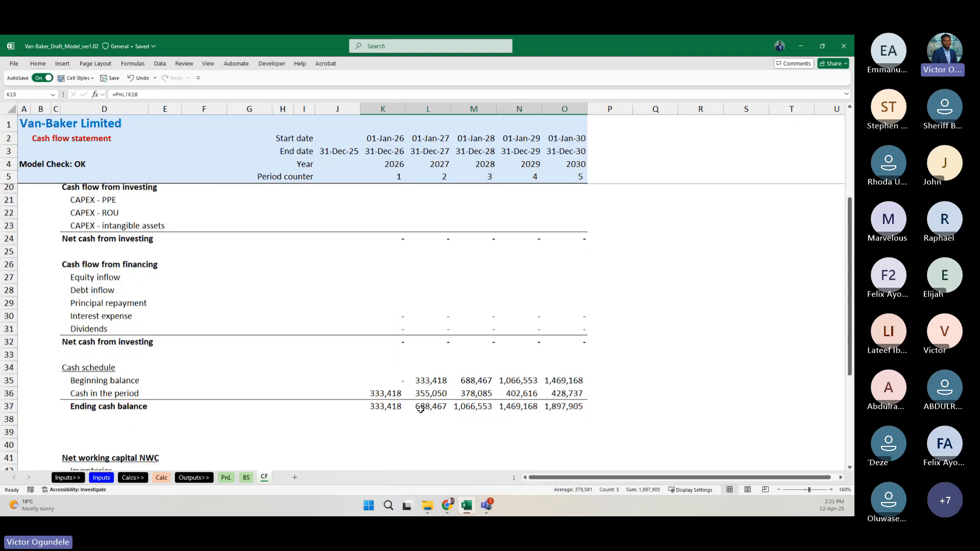
# Step: Examine the Cash in the period and Ending cash balance rows of the cash schedule, year by year
pyautogui.moveTo(377, 394); pyautogui.dragTo(567, 393)
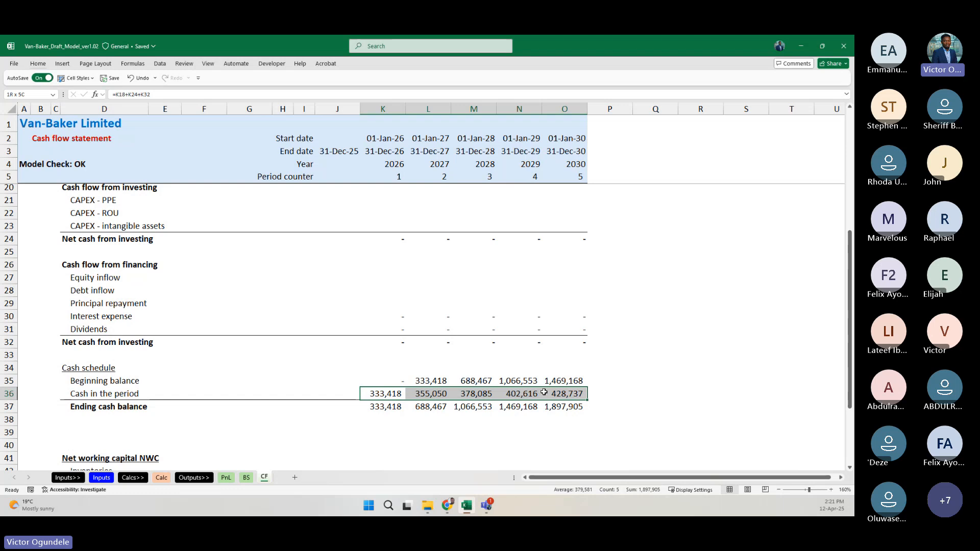
pyautogui.click(380, 407)
pyautogui.moveTo(380, 406); pyautogui.dragTo(555, 408)
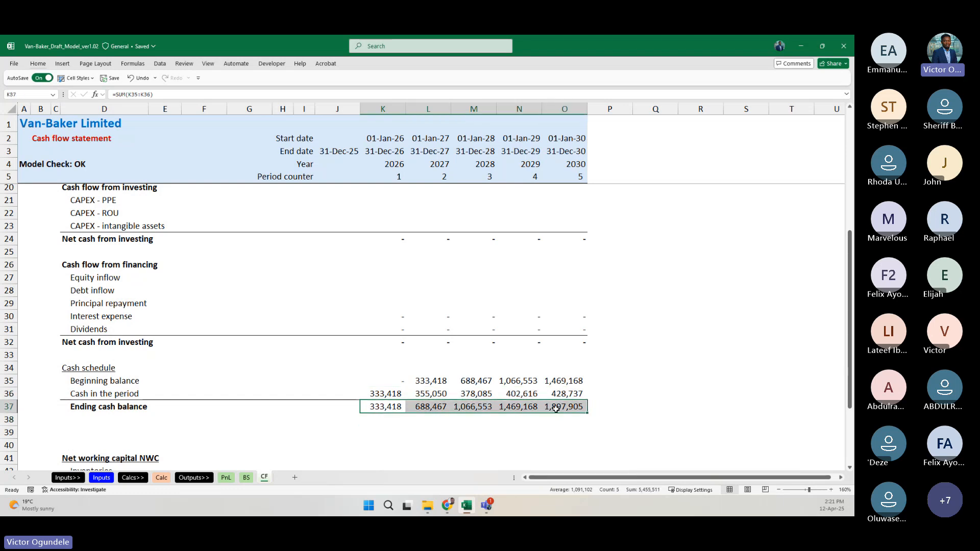
pyautogui.click(375, 394)
pyautogui.click(425, 395)
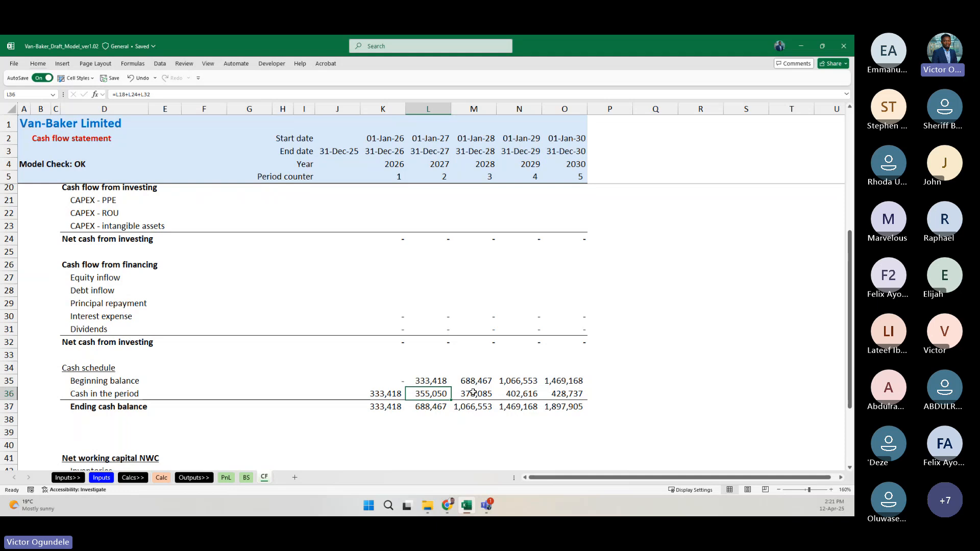
pyautogui.click(473, 392)
pyautogui.click(517, 393)
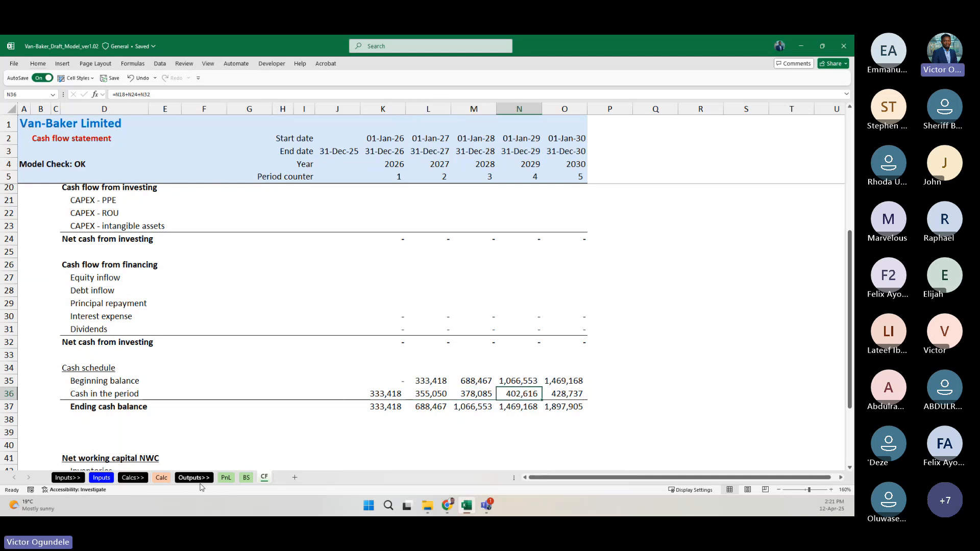
# Step: Narrow the empty columns F and G of the BS sheet
pyautogui.click(246, 478)
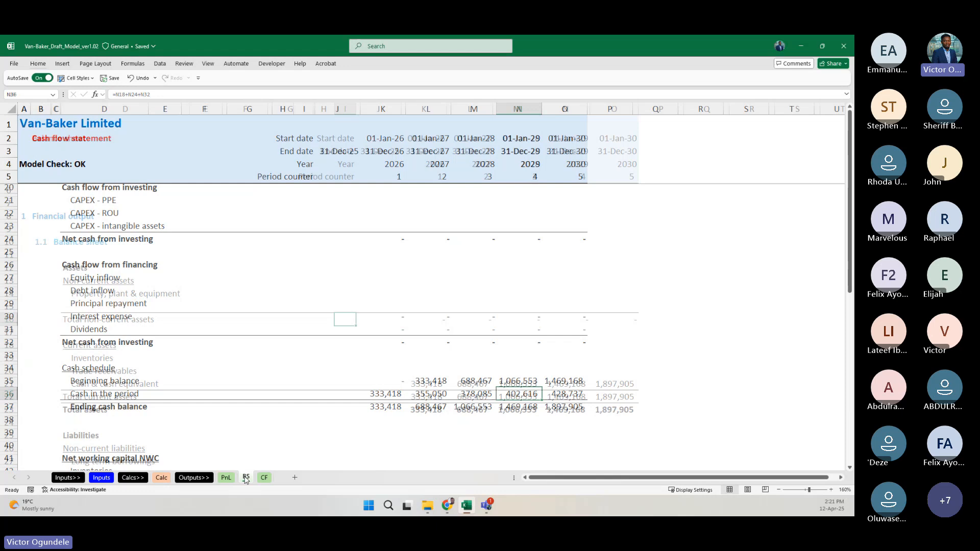
pyautogui.scroll(-2, 357, 300)
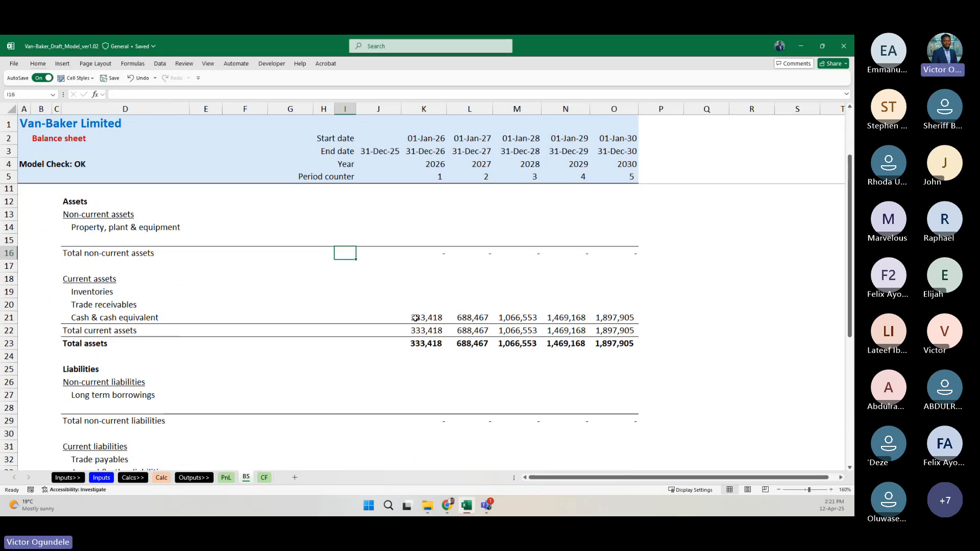
pyautogui.click(415, 318)
pyautogui.moveTo(245, 109); pyautogui.dragTo(276, 107)
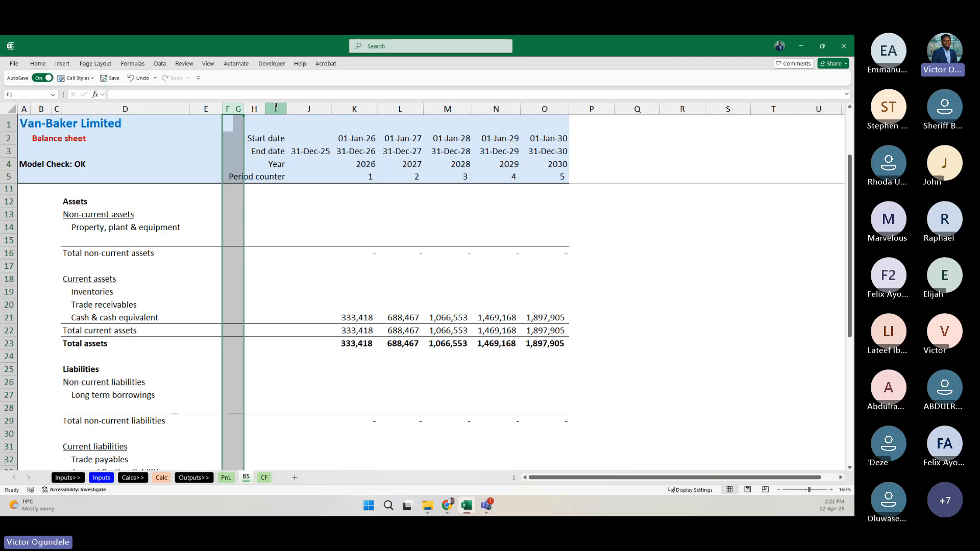
# Step: Compare the balance sheet's Cash & cash equivalent and Retained earnings rows with the retained earnings ending balance on PnL
pyautogui.moveTo(359, 316); pyautogui.dragTo(525, 324)
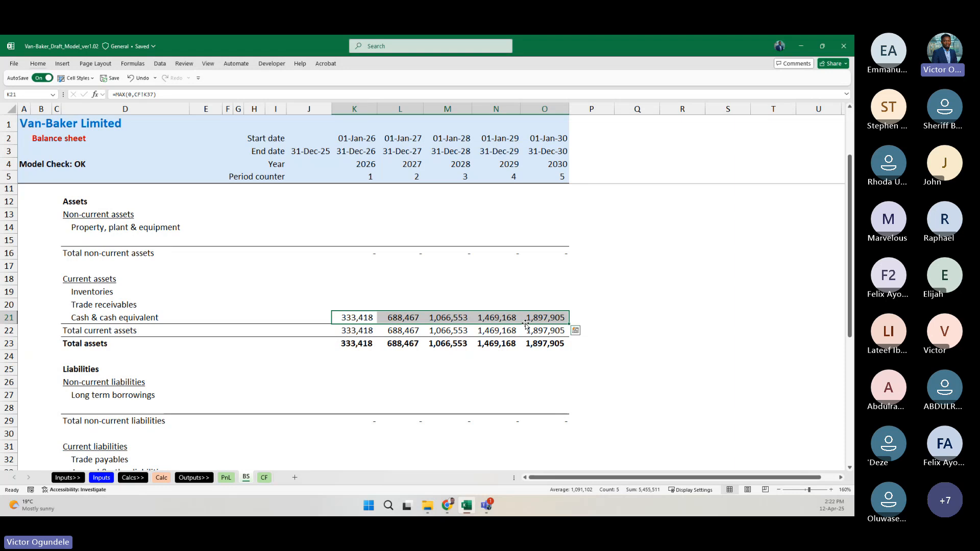
pyautogui.scroll(-4, 525, 324)
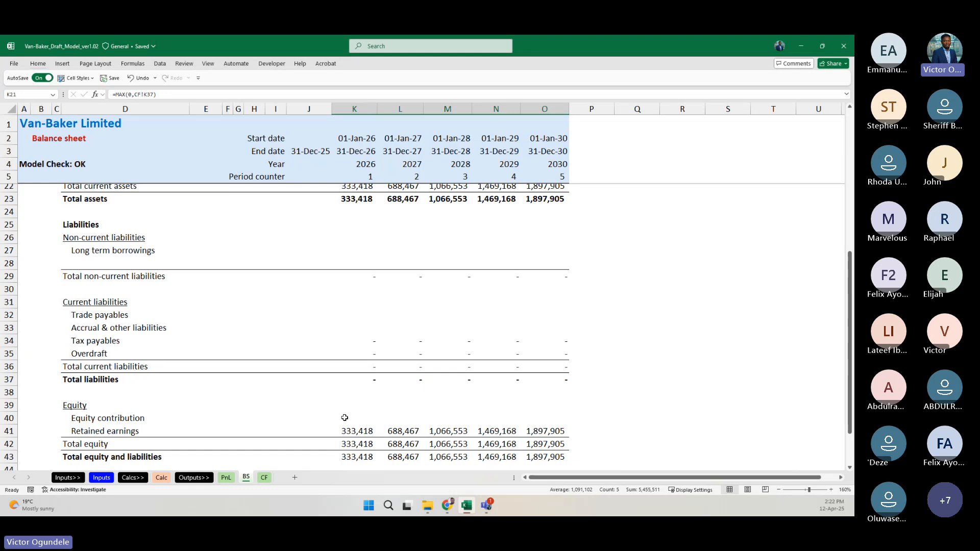
pyautogui.moveTo(340, 429); pyautogui.dragTo(554, 431)
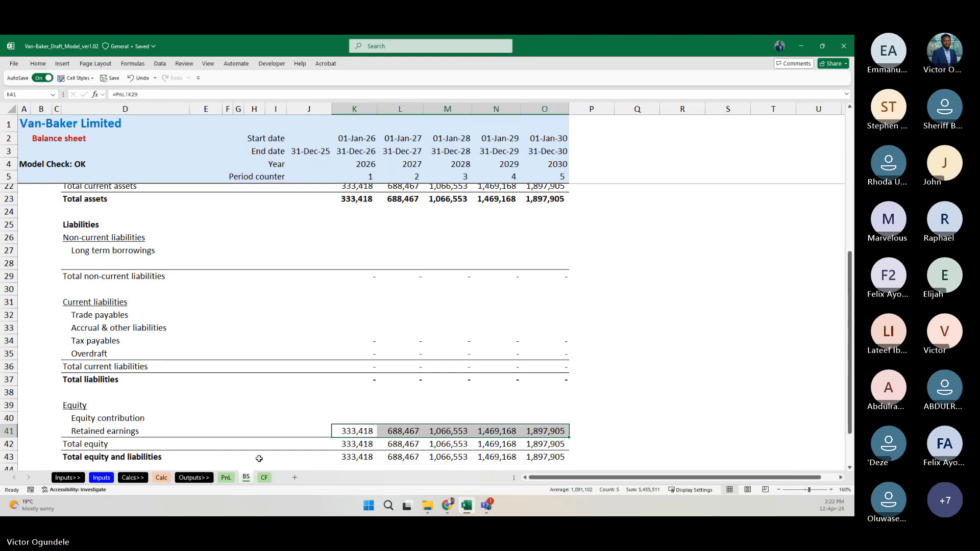
pyautogui.click(226, 478)
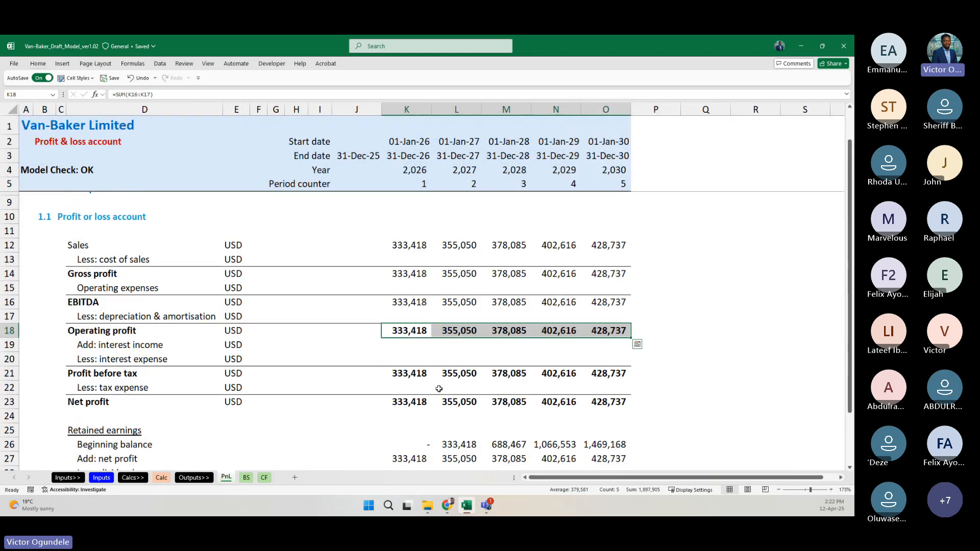
pyautogui.scroll(-2, 414, 332)
pyautogui.moveTo(411, 329); pyautogui.dragTo(619, 327)
pyautogui.moveTo(409, 414); pyautogui.dragTo(596, 415)
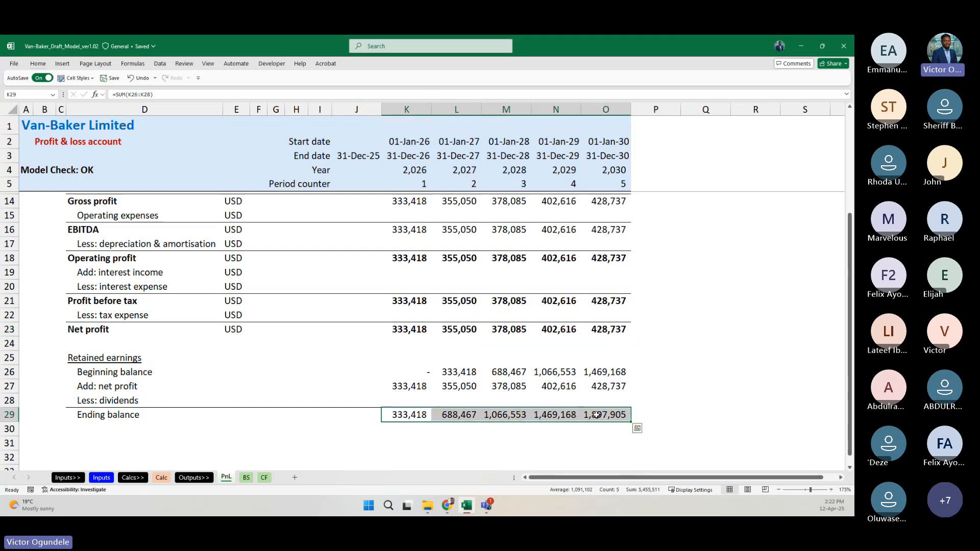
pyautogui.click(302, 442)
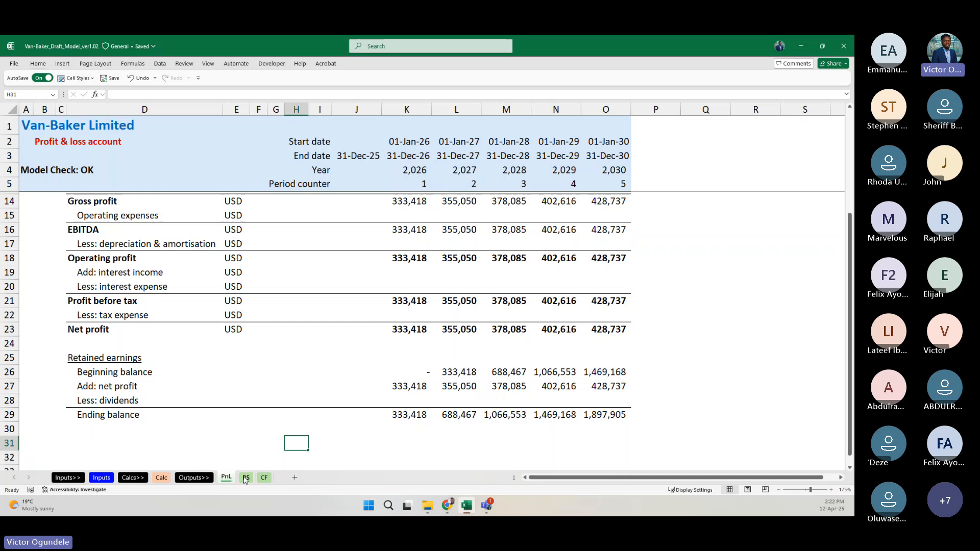
# Step: Copy the USD unit formula from the PnL Sales row into the four Retained earnings rows, pasting formulas only
pyautogui.click(230, 316)
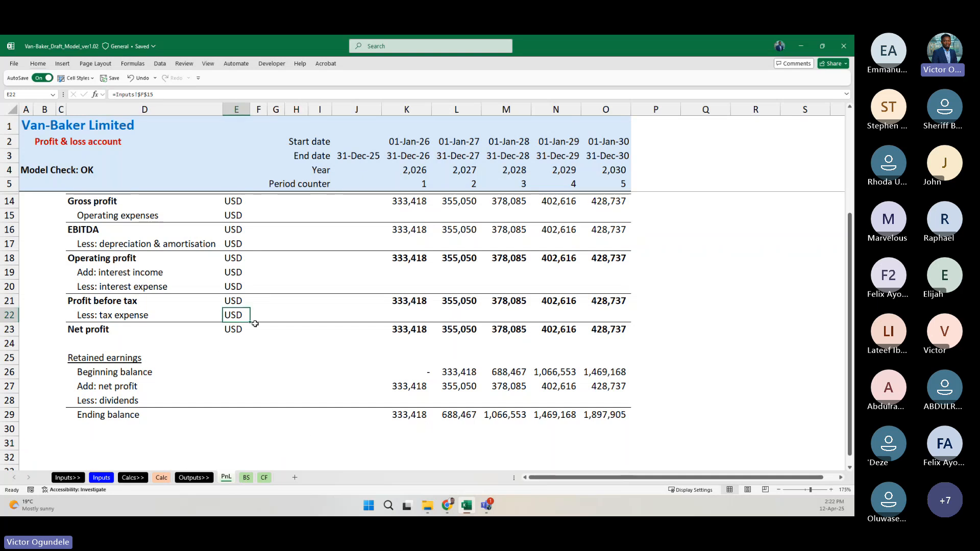
pyautogui.hotkey('ctrl', 'Up')
pyautogui.hotkey('ctrl', 'c')
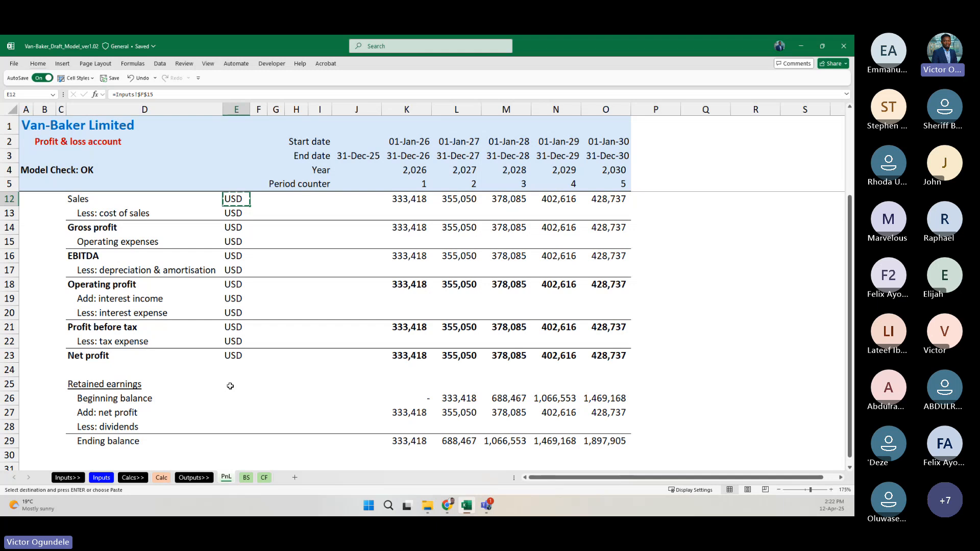
pyautogui.moveTo(230, 398); pyautogui.dragTo(227, 440)
pyautogui.hotkey('ctrl', 'v')
pyautogui.hotkey('ctrl', 'alt', 'v')
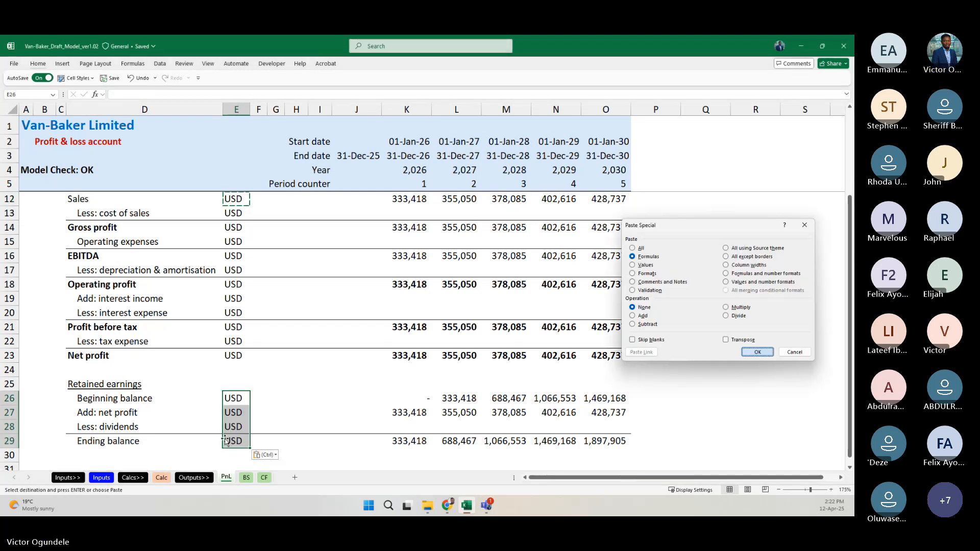
pyautogui.press('Return')
# Step: Paste the USD unit formula into the BS sheet's Property, plant & equipment and Total non-current assets rows
pyautogui.hotkey('ctrl', 'pagedown')
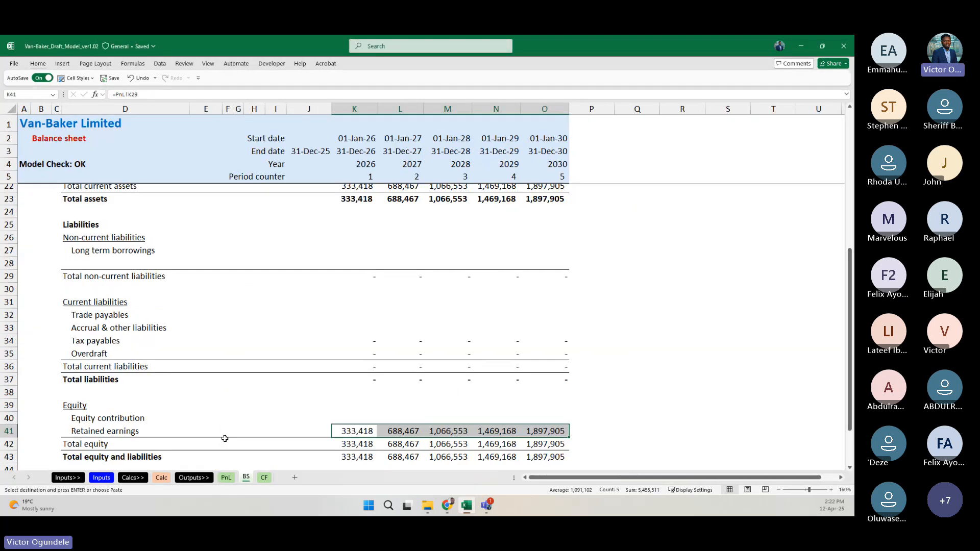
pyautogui.scroll(-1, 182, 258)
pyautogui.scroll(3, 184, 253)
pyautogui.scroll(2, 184, 252)
pyautogui.click(187, 255)
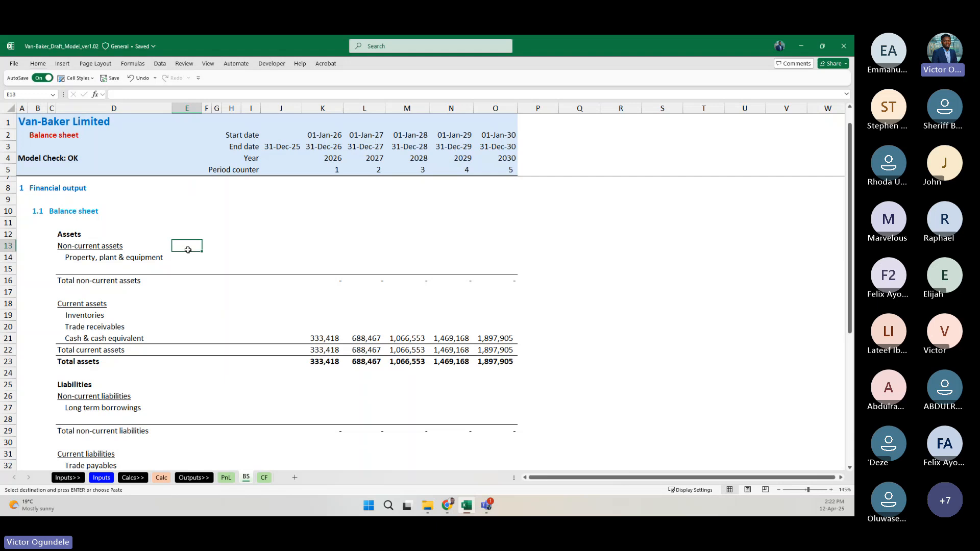
pyautogui.hotkey('ctrl', 'alt', 'v')
pyautogui.press('Return')
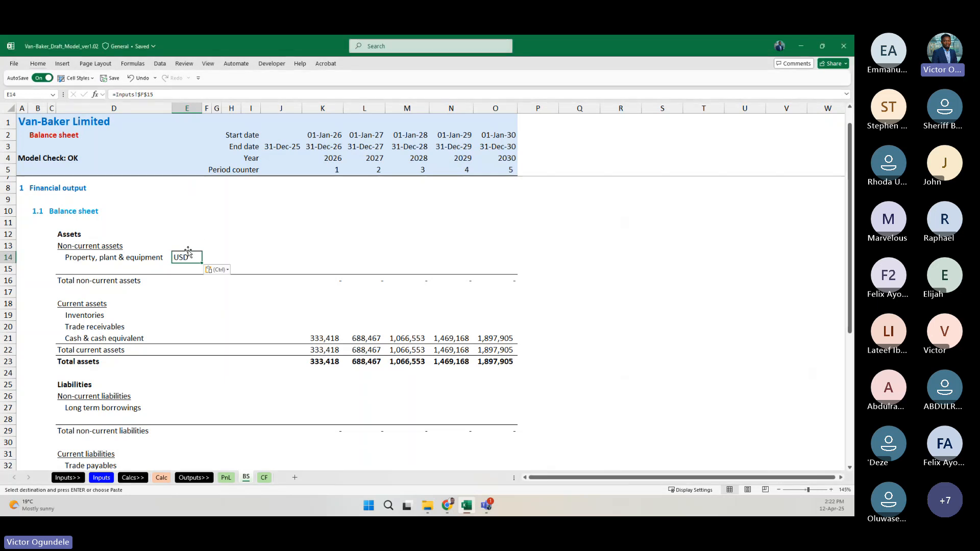
pyautogui.press('Down')
pyautogui.press('Down')
pyautogui.hotkey('ctrl', 'alt', 'v')
pyautogui.press('Return')
# Step: Paste the USD unit formula into the balance sheet rows from Inventories to Total current assets
pyautogui.press('Down')
pyautogui.press('Down')
pyautogui.press('Down')
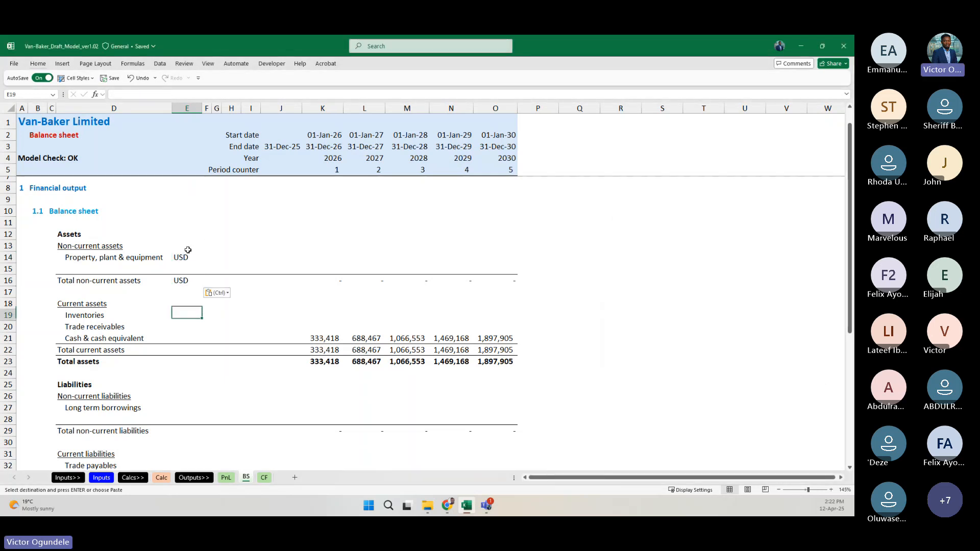
pyautogui.hotkey('shift', 'Down')
pyautogui.hotkey('shift', 'Down')
pyautogui.hotkey('shift', 'Down')
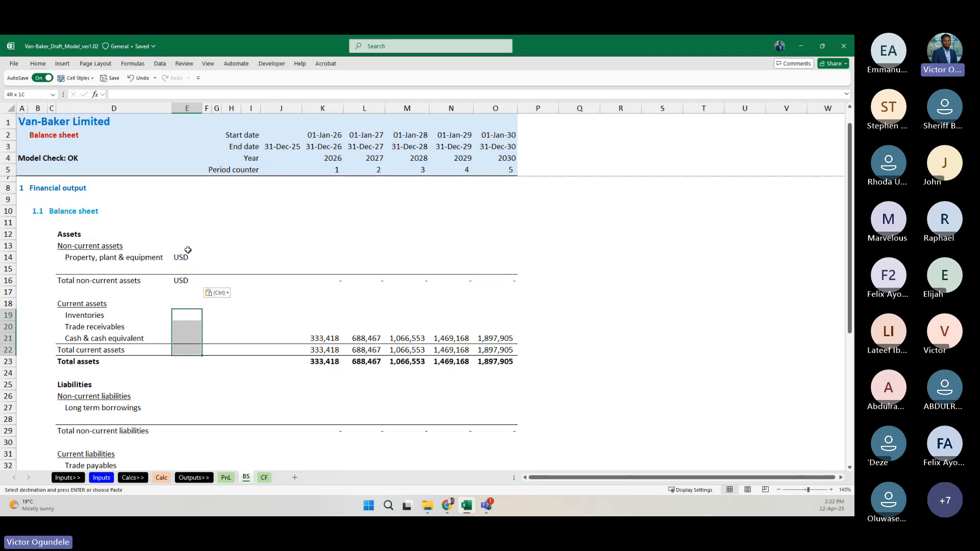
pyautogui.hotkey('ctrl', 'alt', 'v')
pyautogui.press('Return')
# Step: Paste the USD unit formula into the Long term borrowings and Total non-current liabilities rows
pyautogui.press('Down')
pyautogui.press('Down')
pyautogui.press('Down')
pyautogui.press('Down')
pyautogui.press('Down')
pyautogui.press('Down')
pyautogui.press('Down')
pyautogui.press('Down')
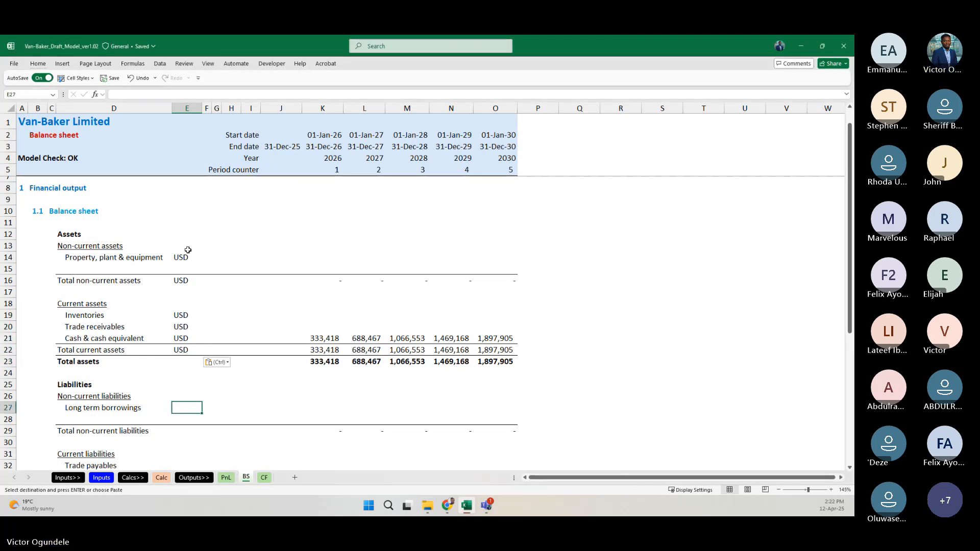
pyautogui.hotkey('ctrl', 'alt', 'v')
pyautogui.press('Return')
pyautogui.scroll(-3, 188, 250)
pyautogui.press('Down')
pyautogui.press('Down')
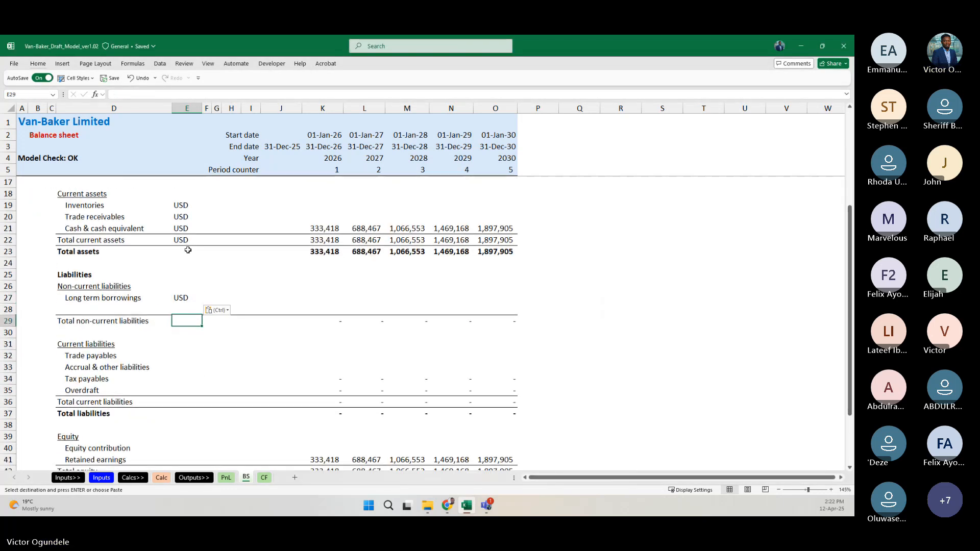
pyautogui.hotkey('ctrl', 'alt', 'v')
pyautogui.press('Return')
# Step: Paste the USD unit formula into the rows from Trade payables to Total current liabilities
pyautogui.press('Down')
pyautogui.press('Down')
pyautogui.press('Down')
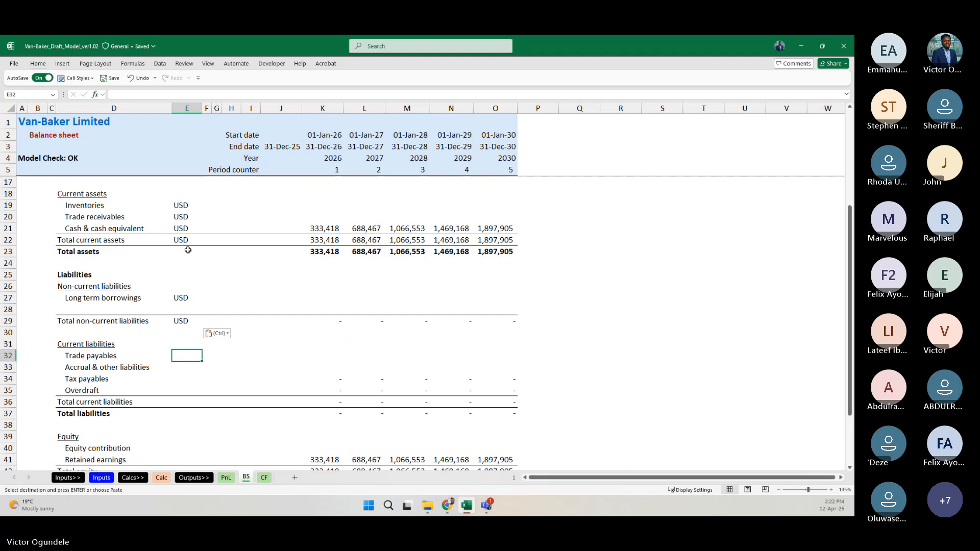
pyautogui.hotkey('shift', 'Down')
pyautogui.hotkey('shift', 'Down')
pyautogui.hotkey('shift', 'Down')
pyautogui.hotkey('shift', 'Down')
pyautogui.hotkey('ctrl', 'alt', 'v')
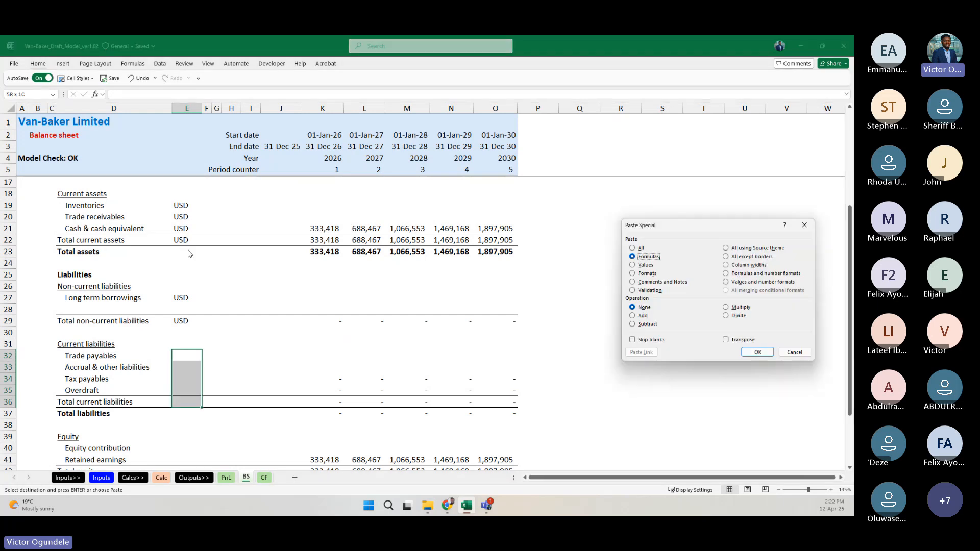
pyautogui.press('Return')
# Step: Paste the USD unit formula into the equity rows from Equity contribution to Total equity and liabilities
pyautogui.press('Down')
pyautogui.press('Down')
pyautogui.press('Down')
pyautogui.press('Down')
pyautogui.press('Down')
pyautogui.press('Down')
pyautogui.press('Down')
pyautogui.press('Down')
pyautogui.hotkey('shift', 'Down')
pyautogui.hotkey('shift', 'Down')
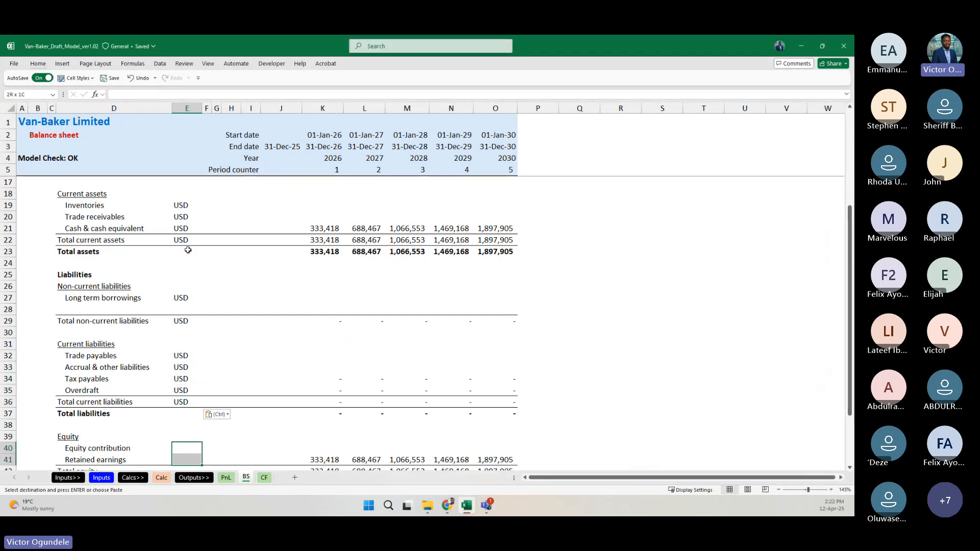
pyautogui.hotkey('ctrl', 'alt', 'v')
pyautogui.press('Return')
pyautogui.scroll(-3, 188, 249)
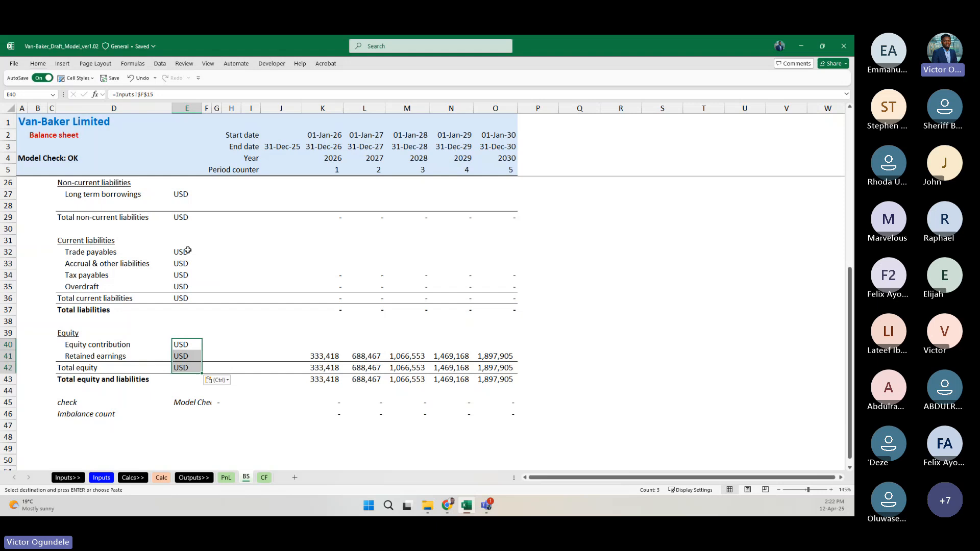
pyautogui.press('Down')
pyautogui.press('Down')
pyautogui.press('Down')
pyautogui.hotkey('ctrl', 'alt', 'v')
pyautogui.press('Return')
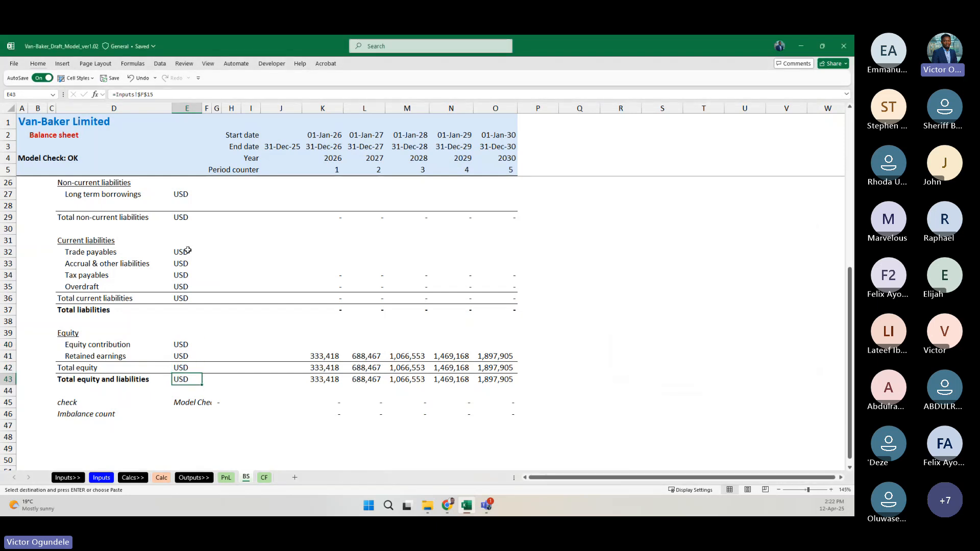
# Step: Paste the USD unit formula into column E of the CF sheet, from Operating profit to Net cash from operations
pyautogui.hotkey('ctrl', 'pagedown')
pyautogui.scroll(3, 191, 248)
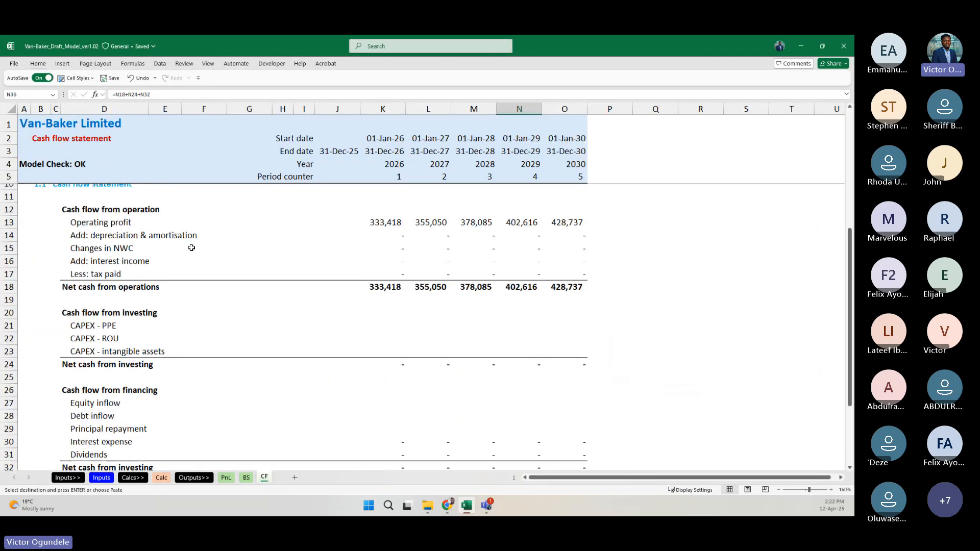
pyautogui.click(207, 221)
pyautogui.click(204, 215)
pyautogui.hotkey('ctrl', 'pageup')
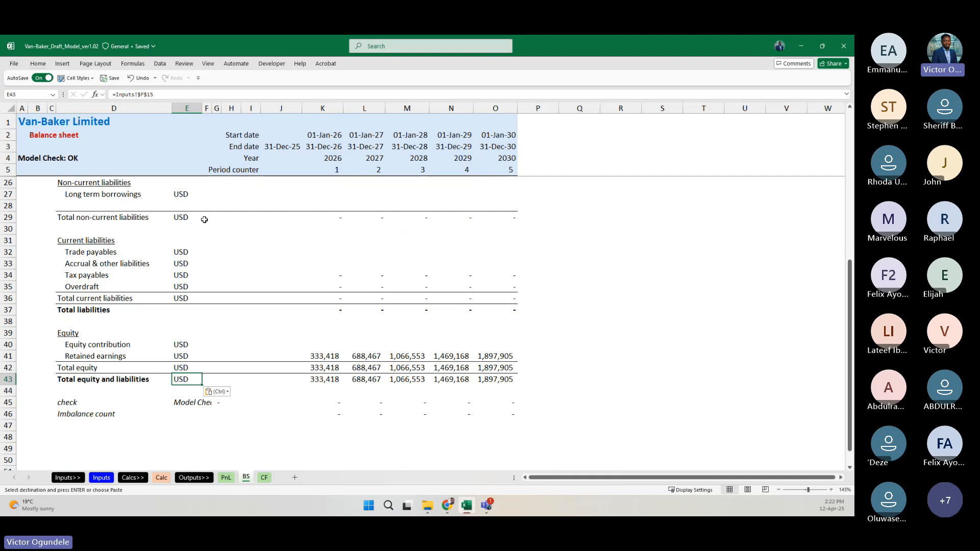
pyautogui.hotkey('ctrl', 'pagedown')
pyautogui.press('Left')
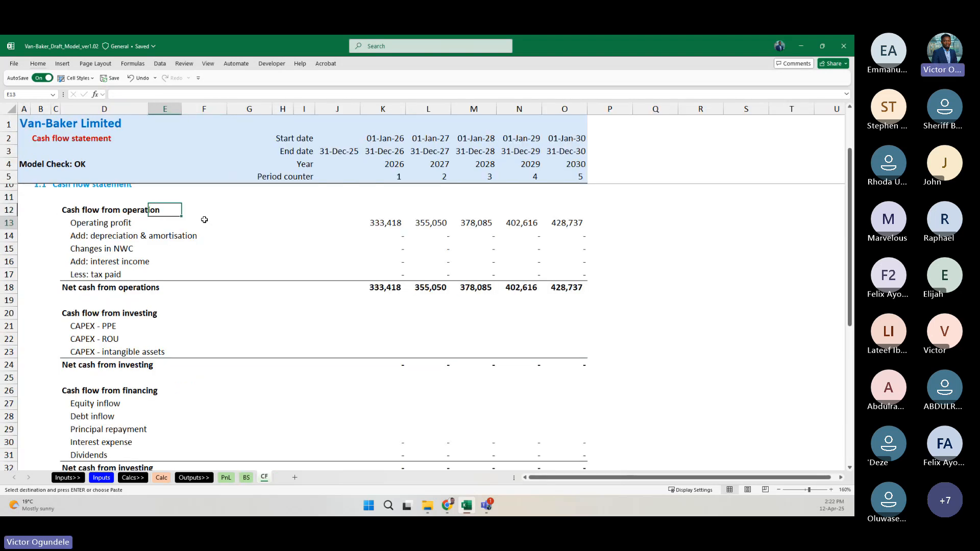
pyautogui.press('Down')
pyautogui.hotkey('shift', 'Down')
pyautogui.hotkey('shift', 'Down')
pyautogui.hotkey('shift', 'Down')
pyautogui.hotkey('shift', 'Down')
pyautogui.hotkey('shift', 'Down')
pyautogui.hotkey('ctrl', 'alt', 'v')
pyautogui.press('f')
pyautogui.press('Return')
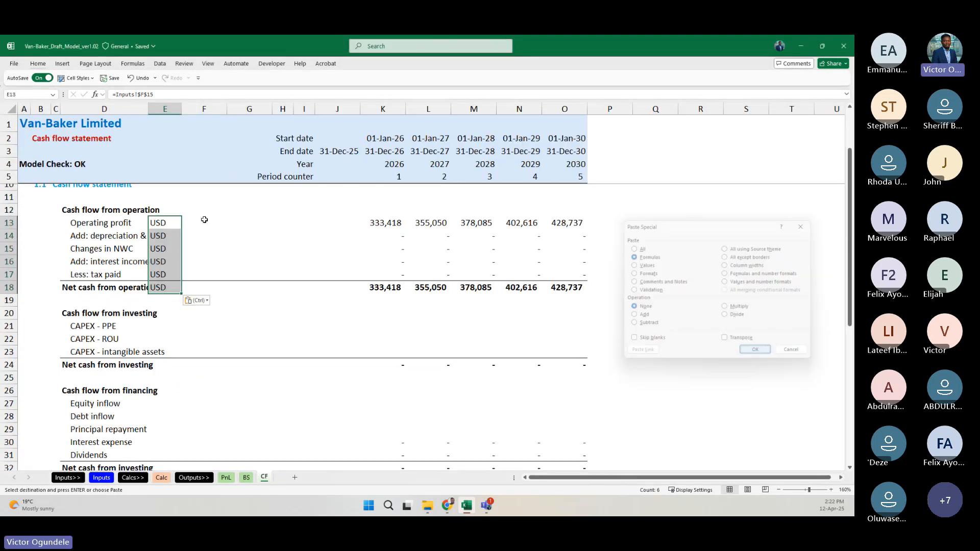
# Step: Paste the USD unit formula into the Cash flow from investing rows, from CAPEX - PPE to Net cash from investing
pyautogui.press('Down')
pyautogui.press('Down')
pyautogui.press('Down')
pyautogui.press('Down')
pyautogui.press('Down')
pyautogui.press('Down')
pyautogui.press('Down')
pyautogui.press('Down')
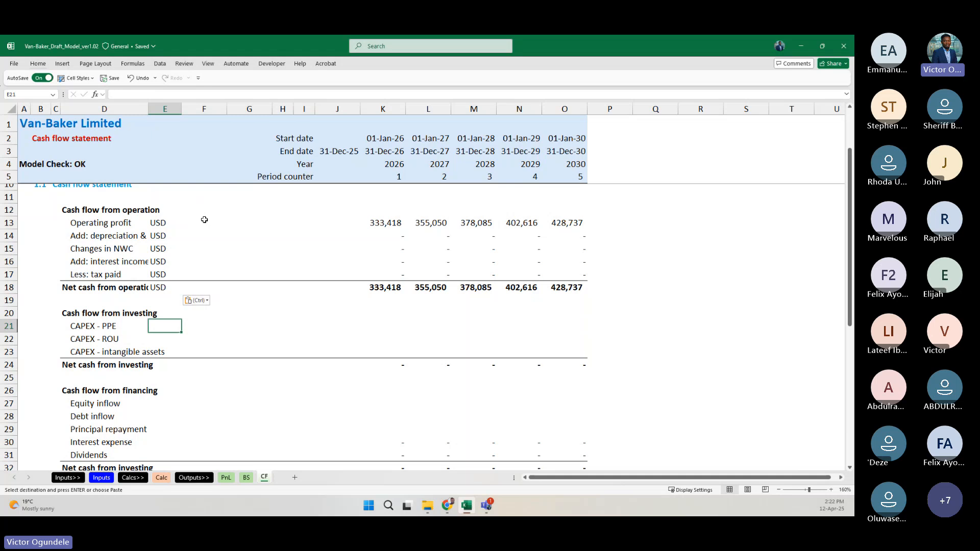
pyautogui.hotkey('shift', 'Down')
pyautogui.hotkey('shift', 'Down')
pyautogui.hotkey('shift', 'Down')
pyautogui.hotkey('ctrl', 'alt', 'v')
pyautogui.press('f')
pyautogui.press('Return')
# Step: Paste the USD unit formula into the Cash flow from financing rows, from Equity inflow to the section's net cash total
pyautogui.press('Down')
pyautogui.press('Down')
pyautogui.press('Down')
pyautogui.press('Down')
pyautogui.press('Down')
pyautogui.press('Down')
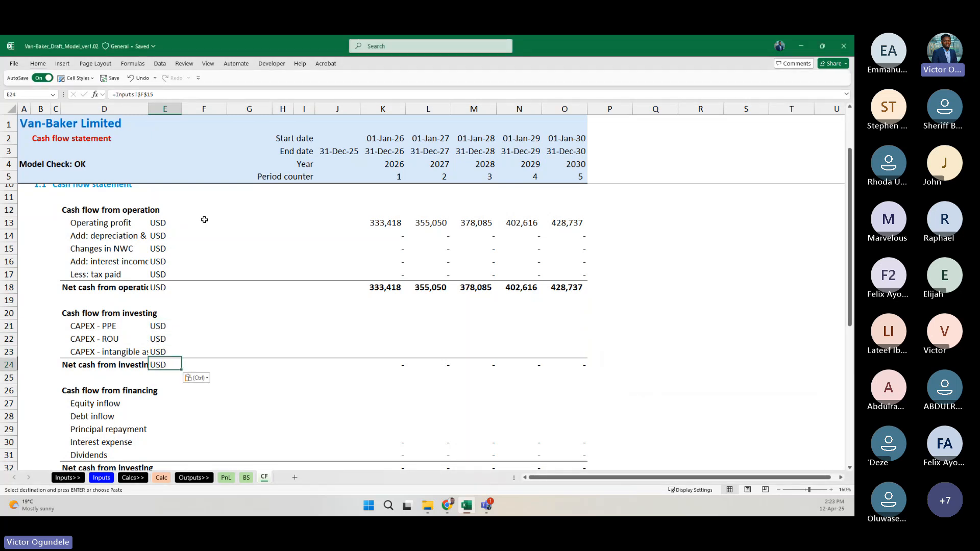
pyautogui.hotkey('shift', 'Down')
pyautogui.hotkey('shift', 'Down')
pyautogui.hotkey('shift', 'Down')
pyautogui.hotkey('shift', 'Down')
pyautogui.hotkey('shift', 'Down')
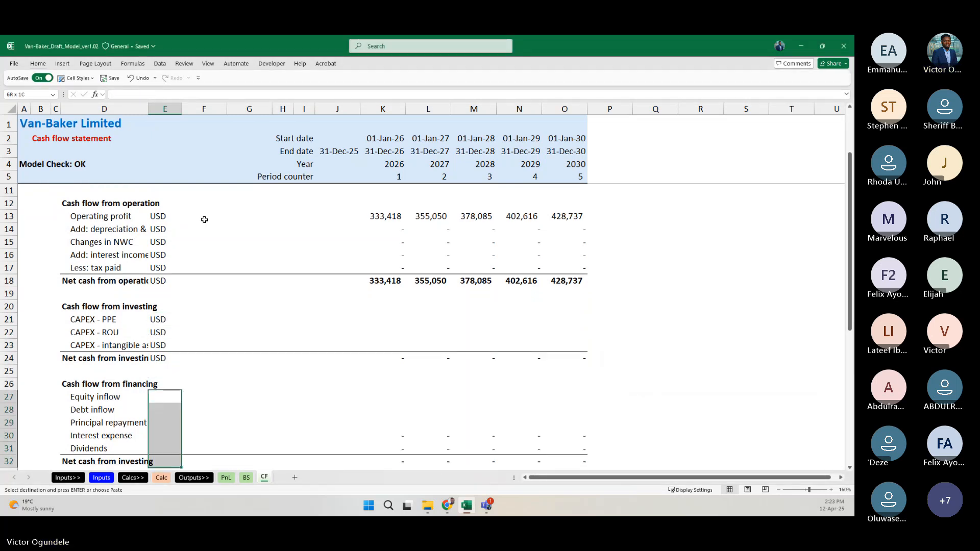
pyautogui.hotkey('ctrl', 'alt', 'v')
pyautogui.press('f')
pyautogui.press('Return')
# Step: Paste the USD unit formula into the cash schedule rows from Beginning balance to Ending cash balance
pyautogui.scroll(-3, 204, 220)
pyautogui.press('ctrl')
pyautogui.press('Down')
pyautogui.press('Down')
pyautogui.press('Down')
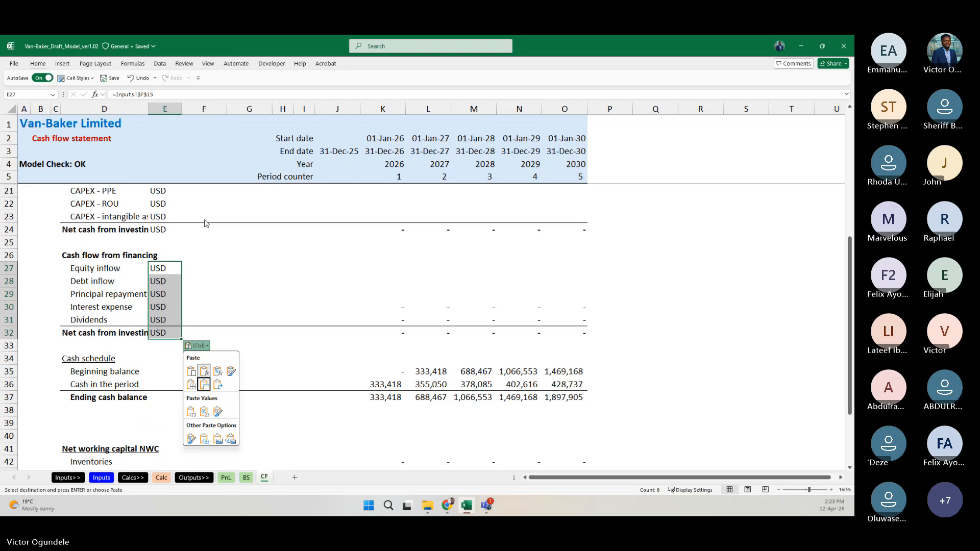
pyautogui.press('Escape')
pyautogui.press('Down')
pyautogui.press('Down')
pyautogui.press('Down')
pyautogui.press('Down')
pyautogui.press('Down')
pyautogui.press('Down')
pyautogui.press('Down')
pyautogui.press('Down')
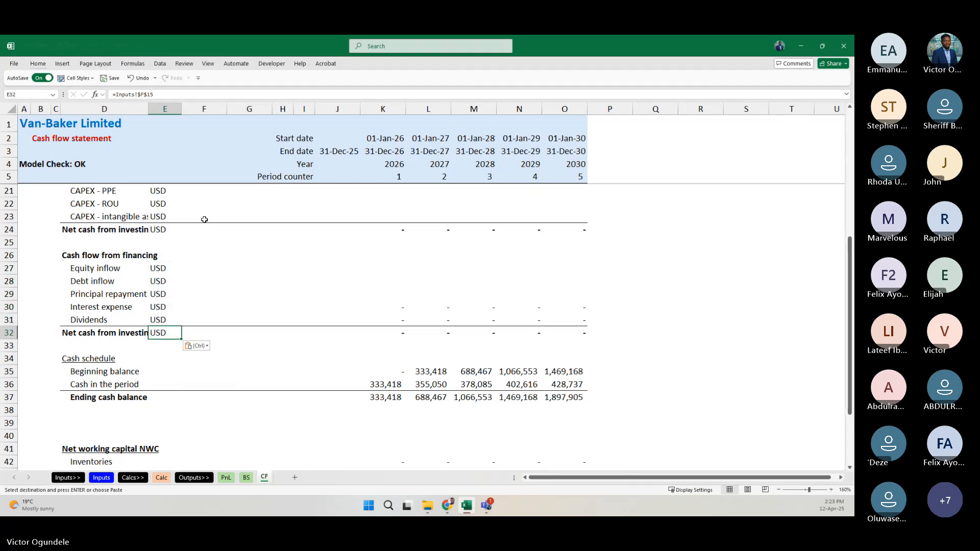
pyautogui.hotkey('shift', 'Down')
pyautogui.hotkey('shift', 'Down')
pyautogui.hotkey('ctrl', 'alt', 'v')
pyautogui.press('f')
pyautogui.press('Return')
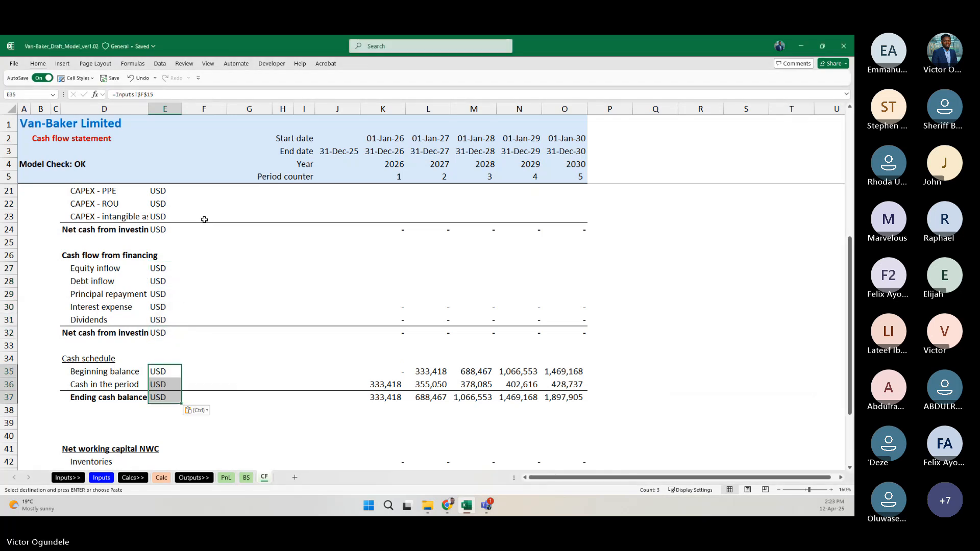
# Step: Paste the USD unit formula into the Net working capital rows, from Inventories to Changes in NWC
pyautogui.scroll(-3, 202, 220)
pyautogui.click(160, 339)
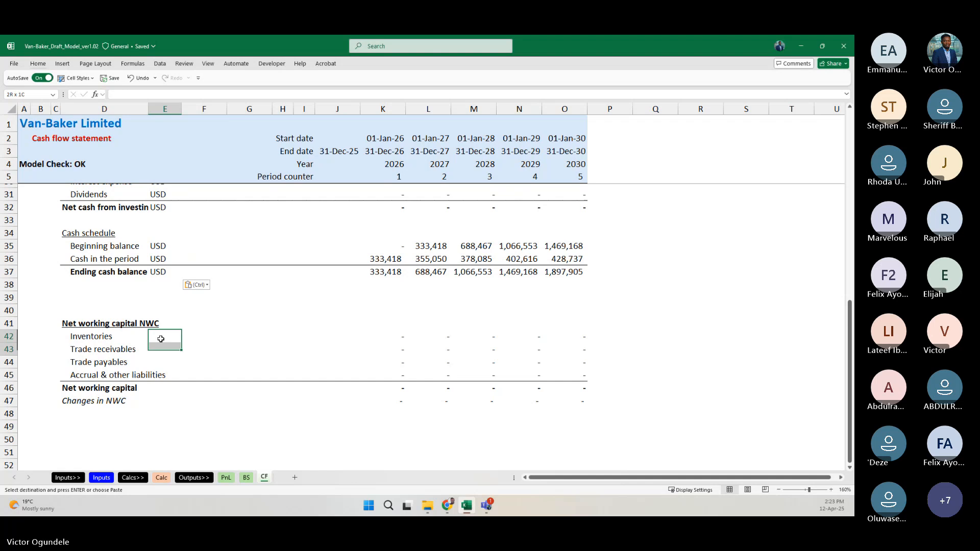
pyautogui.hotkey('shift', 'Down')
pyautogui.hotkey('shift', 'Down')
pyautogui.hotkey('shift', 'Down')
pyautogui.hotkey('shift', 'Down')
pyautogui.hotkey('shift', 'Down')
pyautogui.hotkey('ctrl', 'alt', 'v')
pyautogui.press('f')
pyautogui.press('Return')
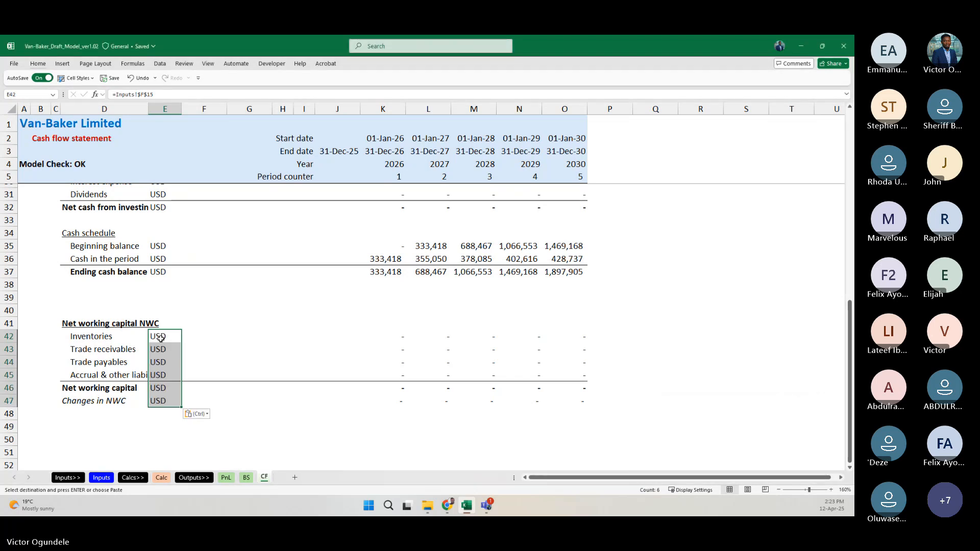
# Step: Widen column D of the CF sheet to make room for the line item labels beside the units
pyautogui.moveTo(149, 109); pyautogui.dragTo(187, 109)
pyautogui.click(215, 245)
pyautogui.scroll(8, 215, 241)
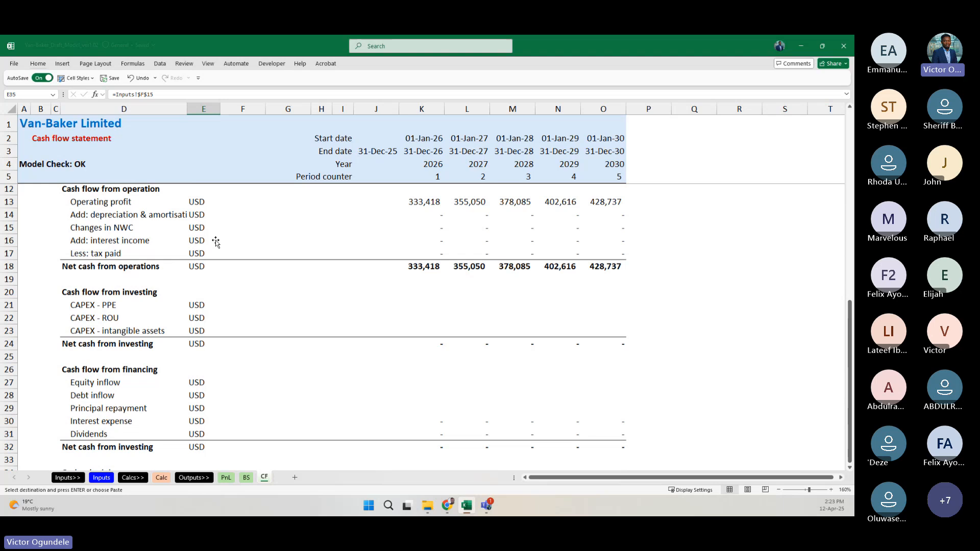
# Step: Clear the copied-cell marker on PnL and review the unit columns of the PnL and BS sheets
pyautogui.click(225, 478)
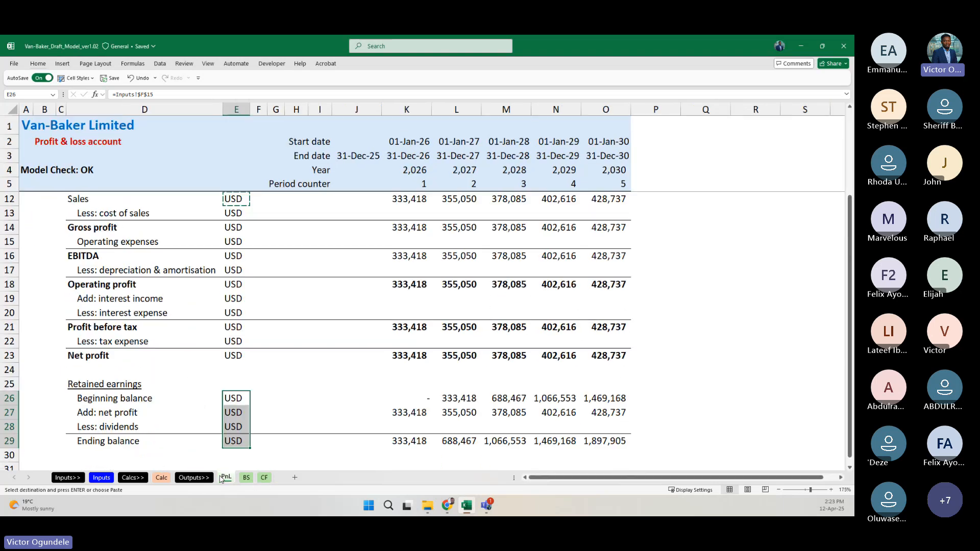
pyautogui.scroll(1, 287, 367)
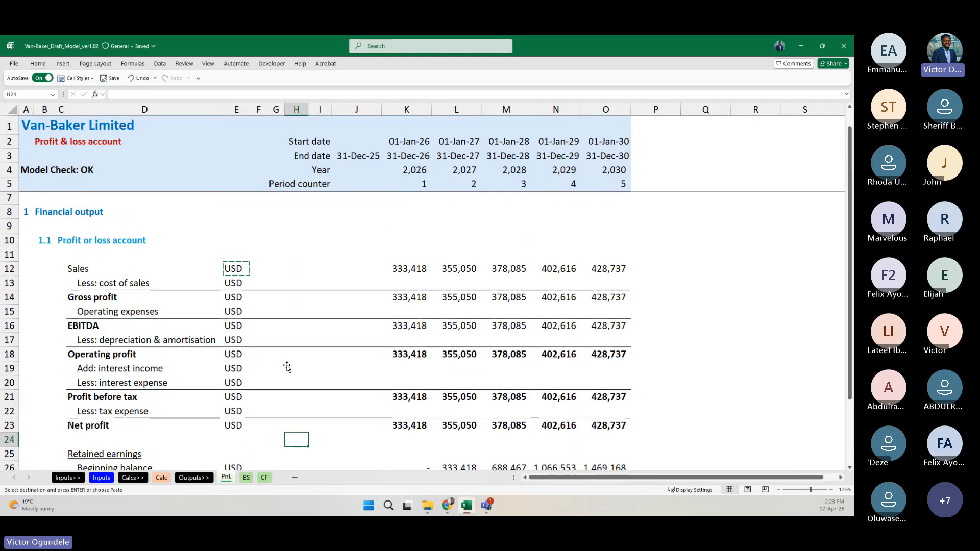
pyautogui.press('Escape')
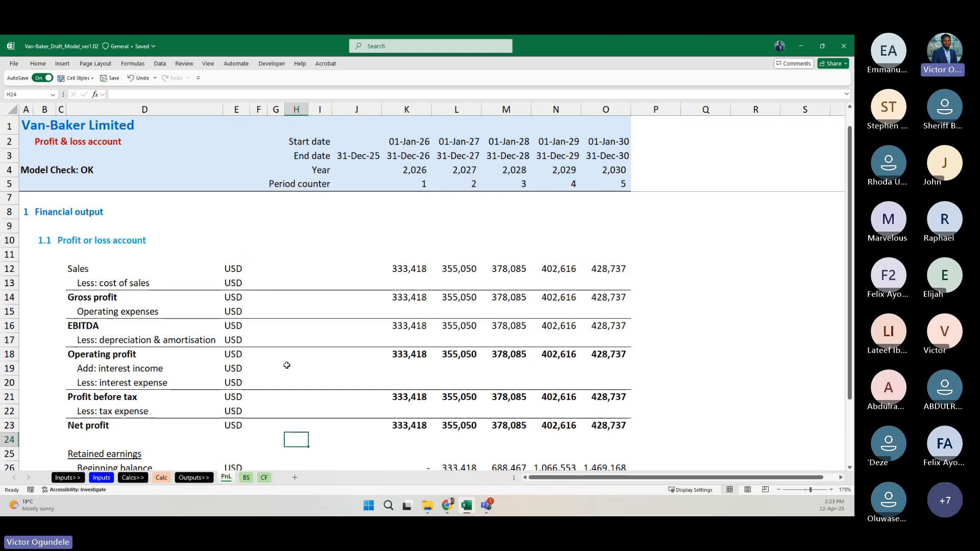
pyautogui.scroll(-1, 286, 367)
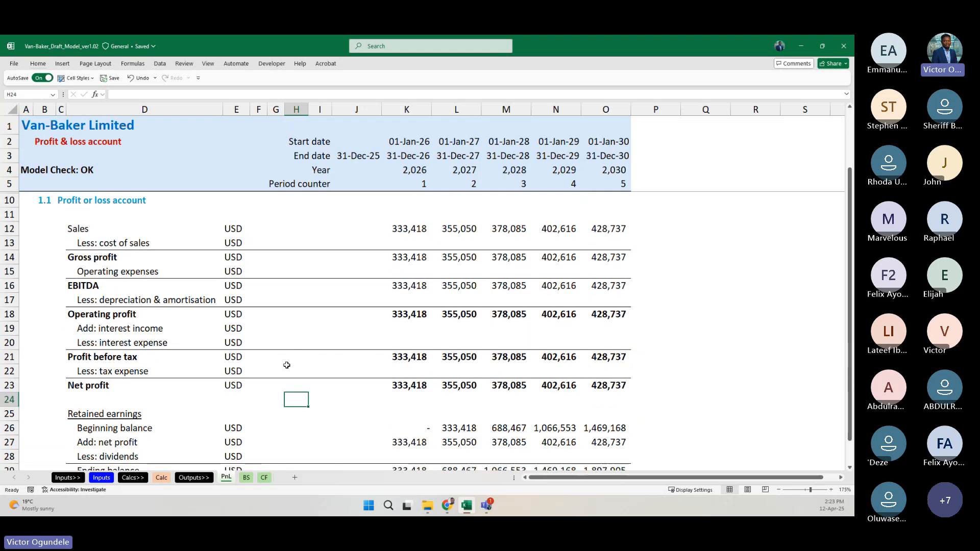
pyautogui.click(248, 478)
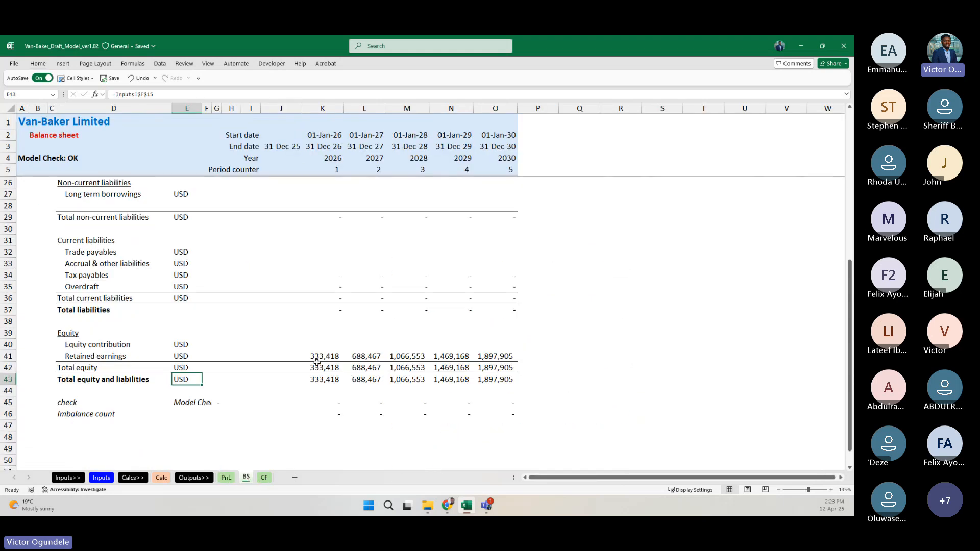
pyautogui.scroll(8, 317, 363)
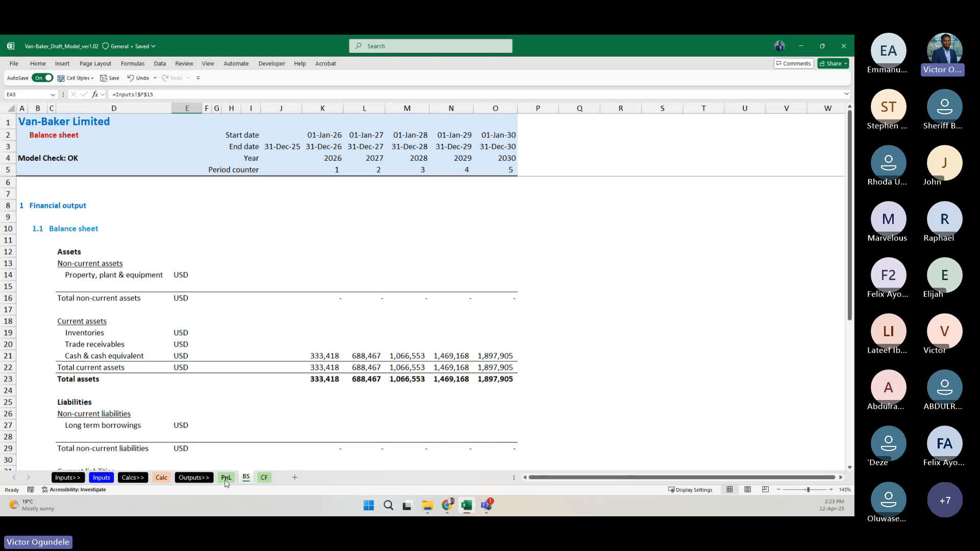
pyautogui.click(226, 478)
pyautogui.scroll(2, 202, 444)
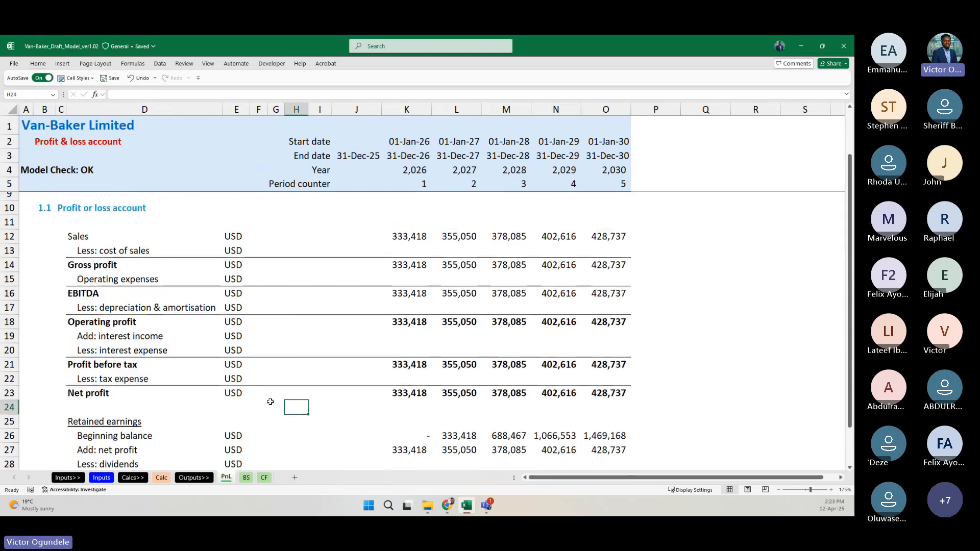
# Step: Switch to the Calc sheet, examine the Revenue rows 59 to 61, and select cell C63 below them
pyautogui.click(161, 478)
pyautogui.scroll(-2, 245, 408)
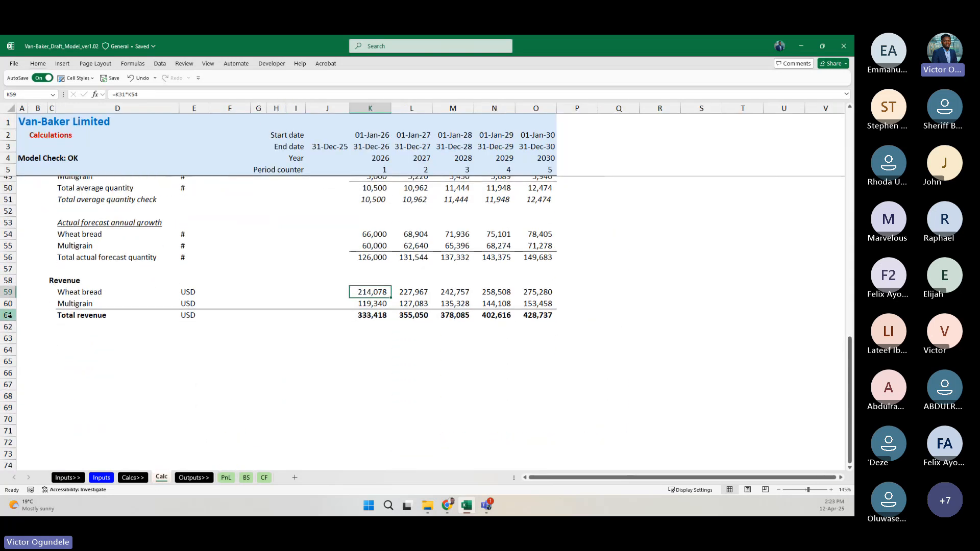
pyautogui.click(8, 315)
pyautogui.moveTo(10, 314); pyautogui.dragTo(7, 292)
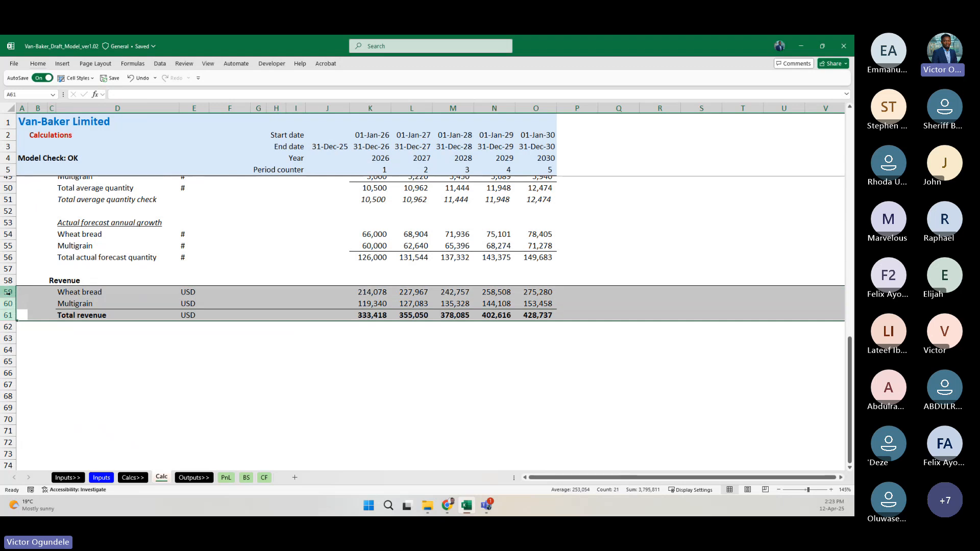
pyautogui.click(52, 336)
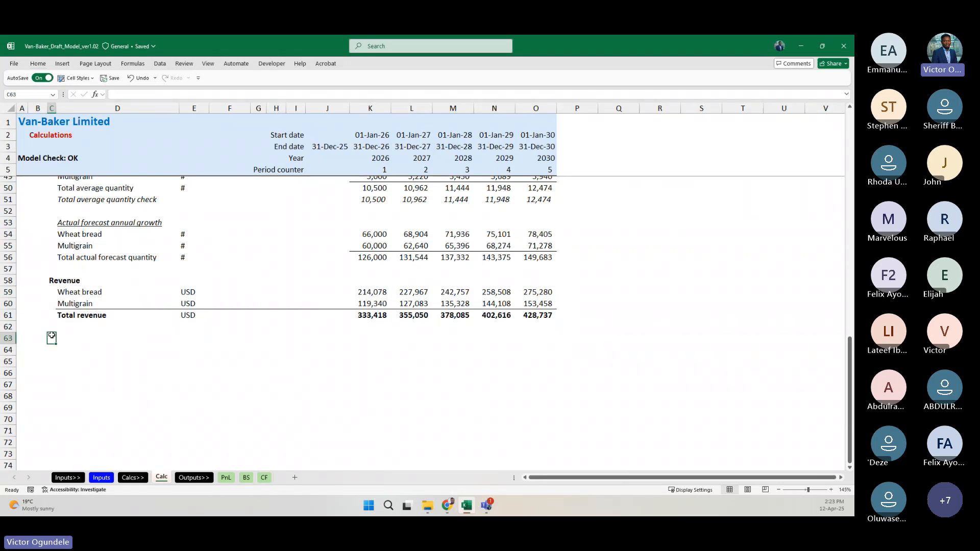
pyautogui.click(51, 280)
pyautogui.hotkey('ctrl', 'c')
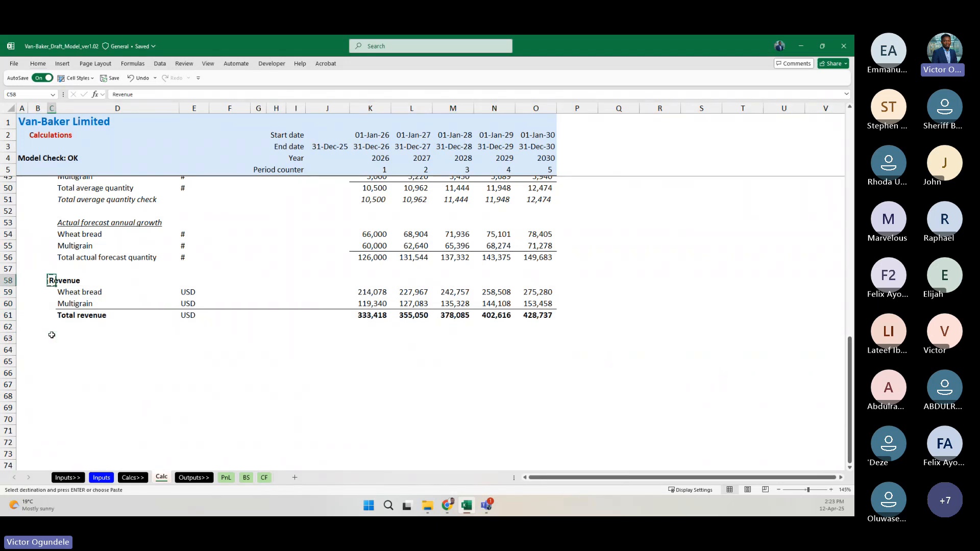
pyautogui.click(52, 337)
pyautogui.hotkey('ctrl', 'v')
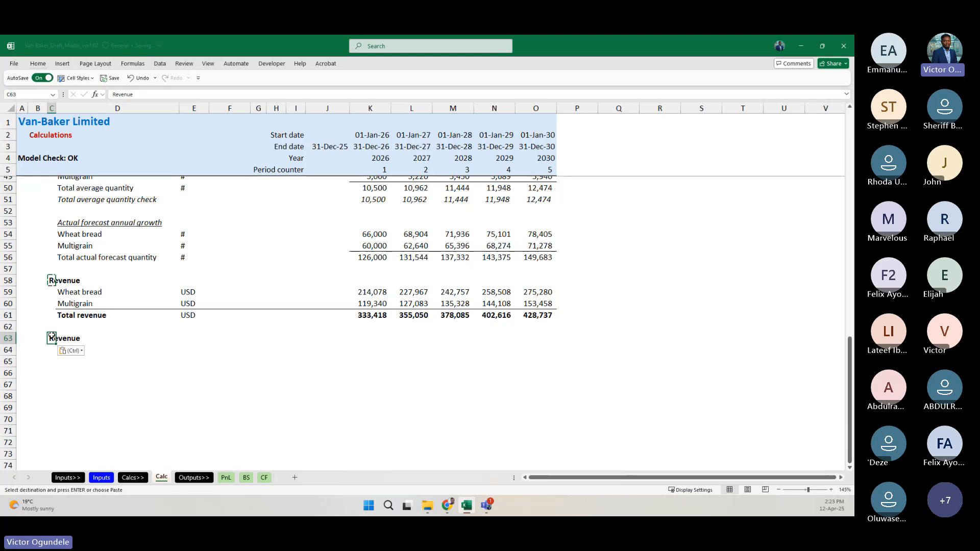
pyautogui.hotkey('ctrl', 'z')
# Step: Enter the section heading "Trade receivables" in cell C63
pyautogui.write('Trade e')
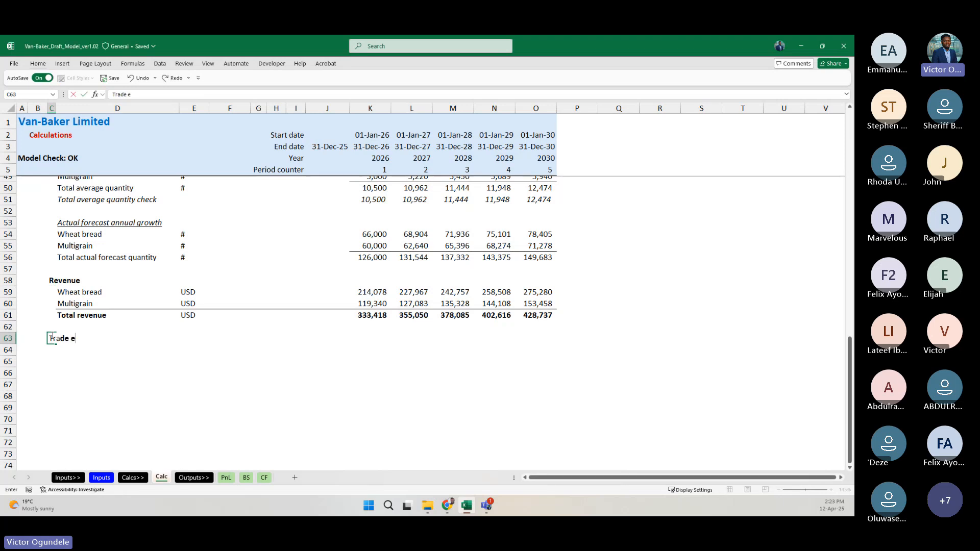
pyautogui.press('BackSpace')
pyautogui.write('receivables')
pyautogui.hotkey('ctrl', 'Return')
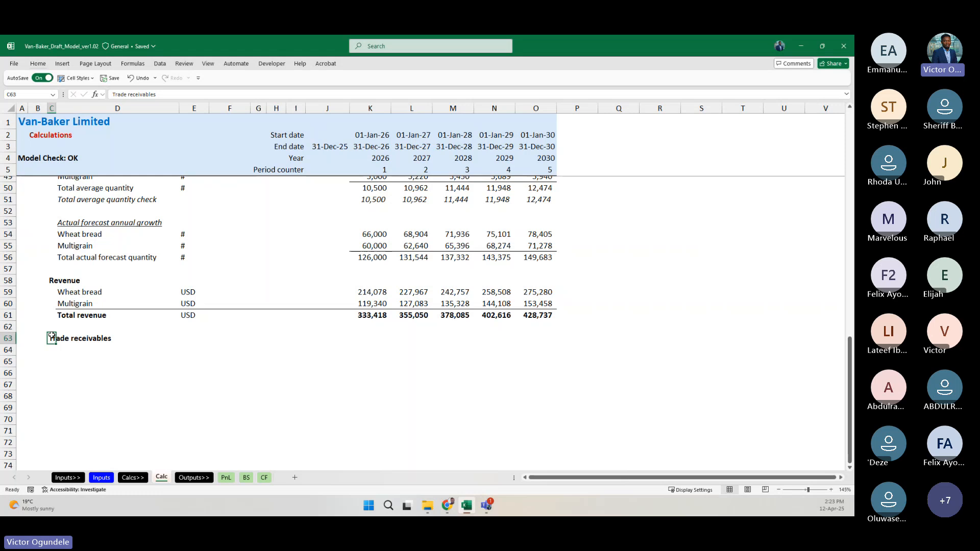
# Step: Enter the line label "Opening balance" in D64 under the Trade receivables heading
pyautogui.scroll(3, 179, 383)
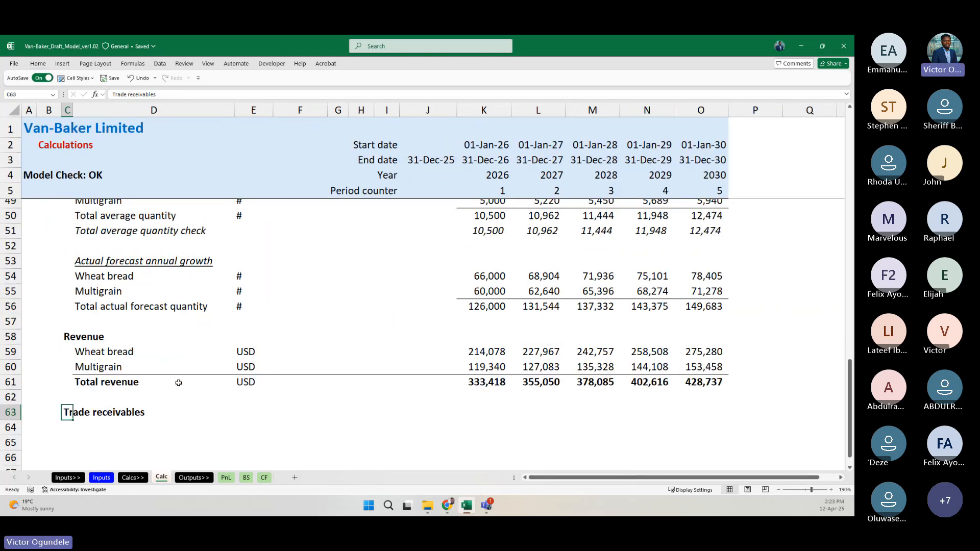
pyautogui.scroll(-1, 179, 383)
pyautogui.click(100, 327)
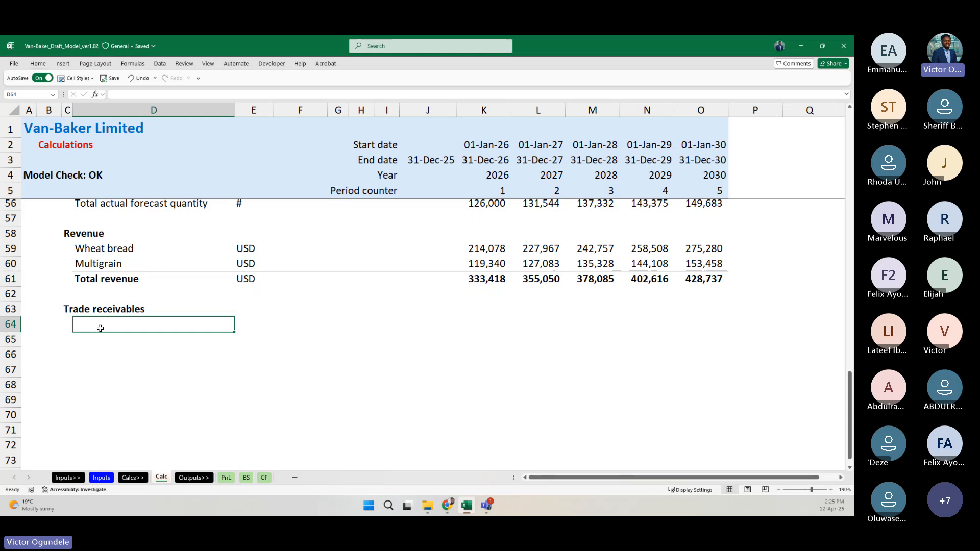
pyautogui.keyDown('ctrl'); pyautogui.scroll(2, 100, 328); pyautogui.keyUp('ctrl')
pyautogui.write('Beg')
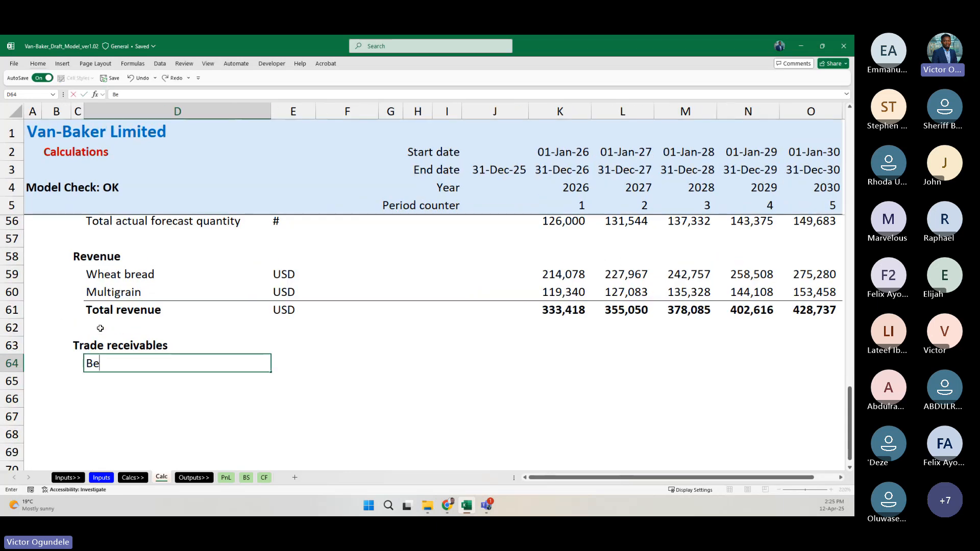
pyautogui.press('BackSpace')
pyautogui.press('BackSpace')
pyautogui.press('BackSpace')
pyautogui.write('Opening balance')
pyautogui.press('Return')
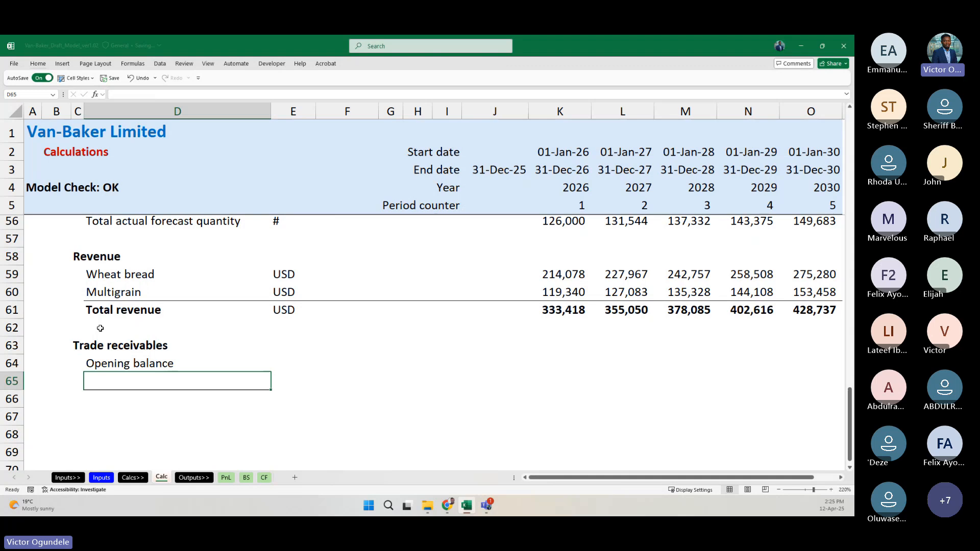
pyautogui.write('Rec')
pyautogui.press('BackSpace')
pyautogui.press('BackSpace')
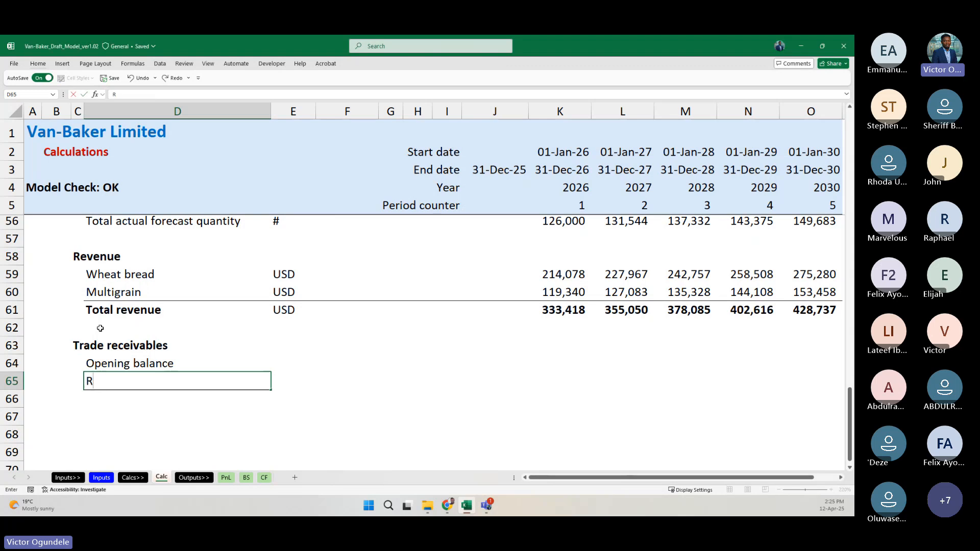
pyautogui.press('BackSpace')
pyautogui.press('Escape')
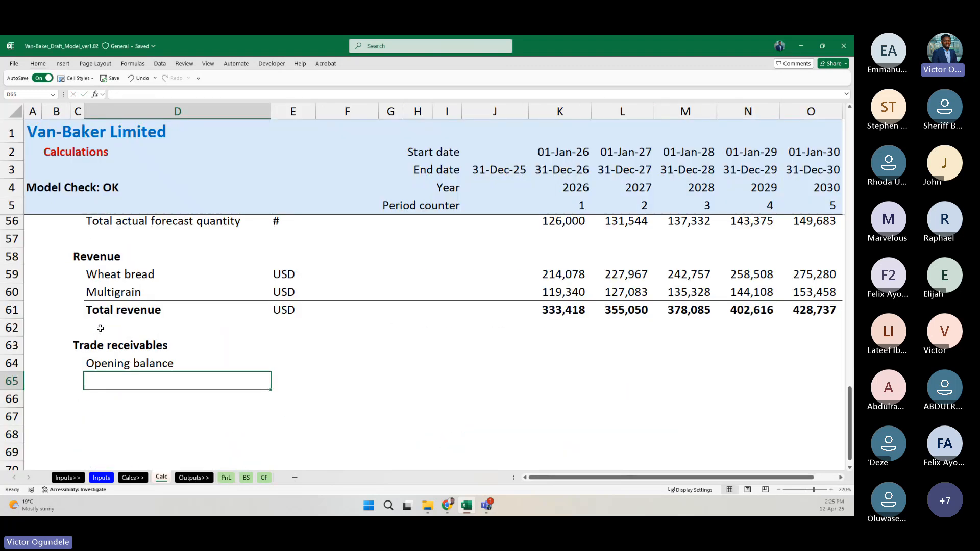
# Step: Enter the line label "Add: revenue recognised" in D65 below Opening balance
pyautogui.write('A')
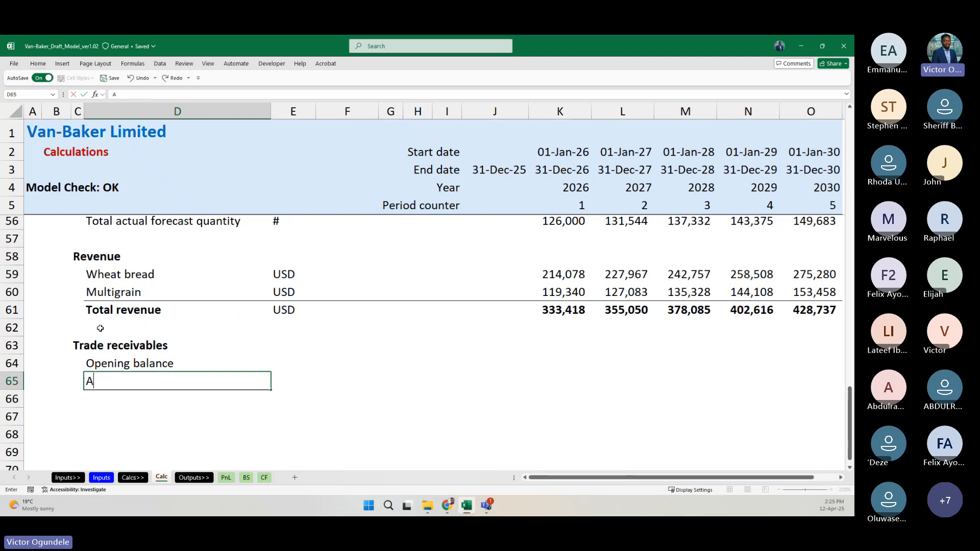
pyautogui.write('dd: revenue')
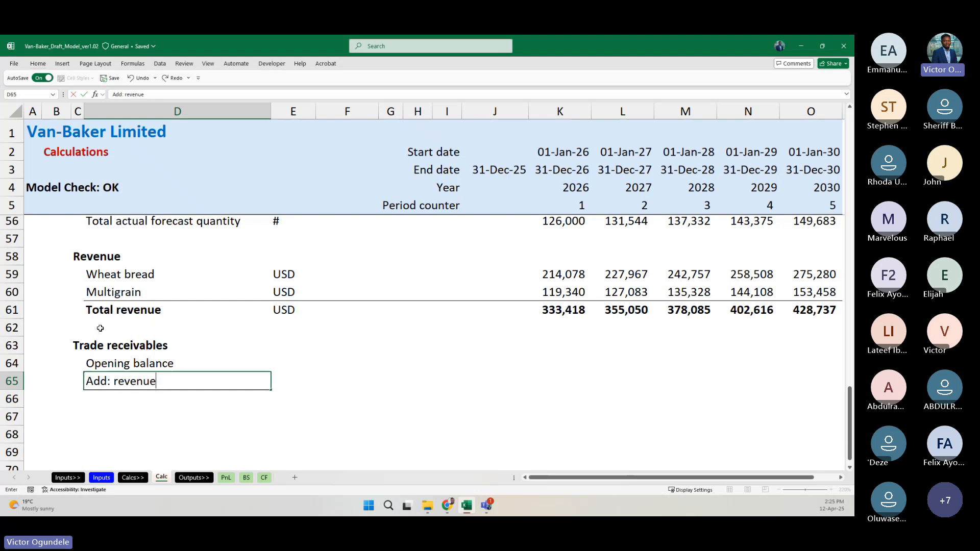
pyautogui.write(' re')
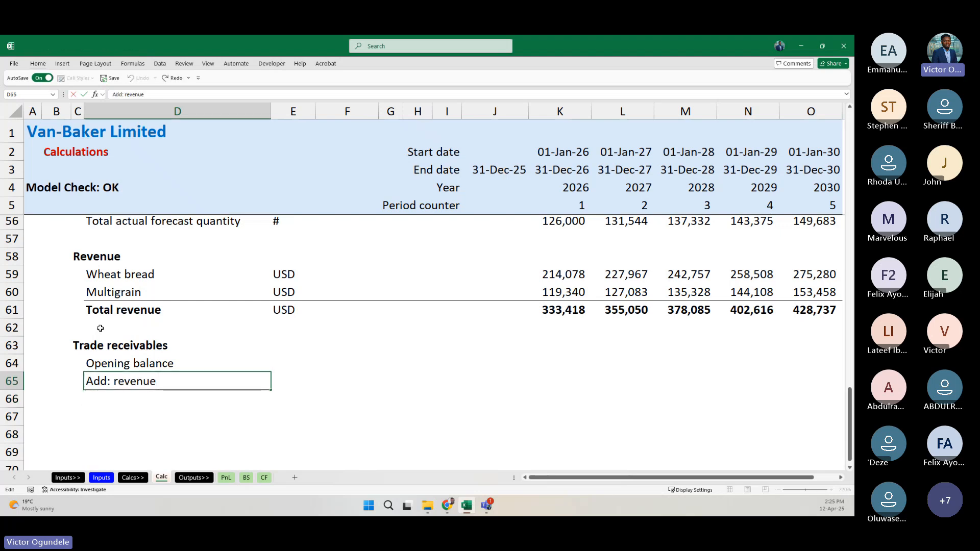
pyautogui.write('co')
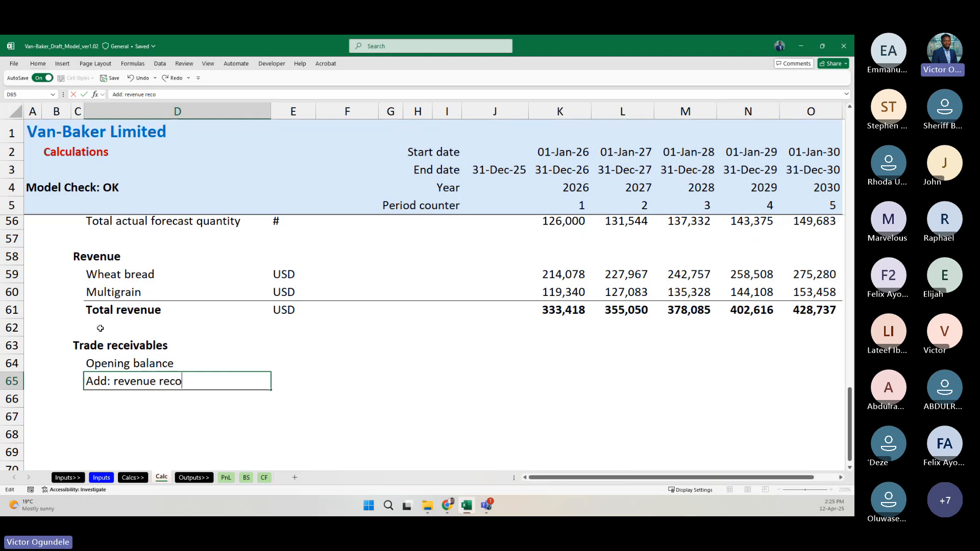
pyautogui.write('gnised')
pyautogui.press('Return')
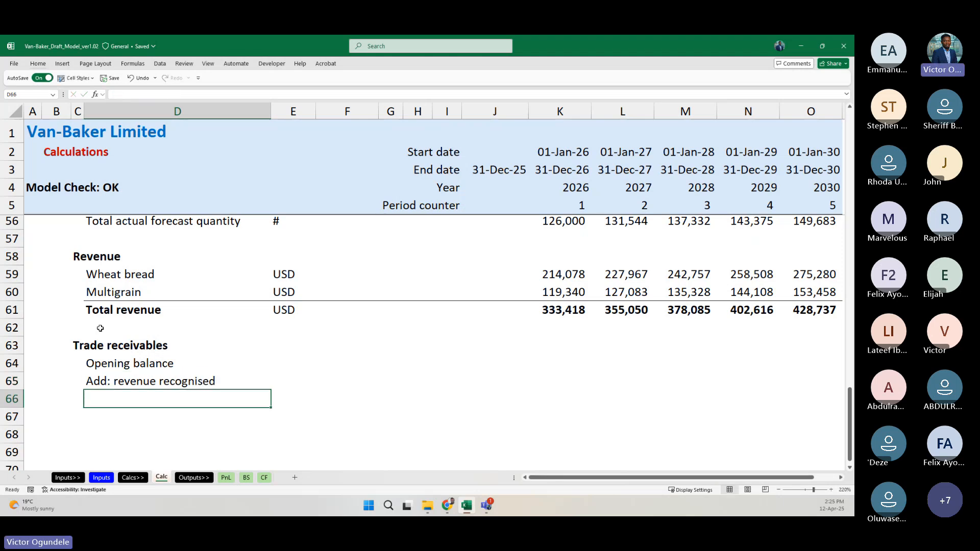
# Step: Add the labels "Less: cash received" in D66 and "Closing balance" in D67
pyautogui.write('Less: cash receiv')
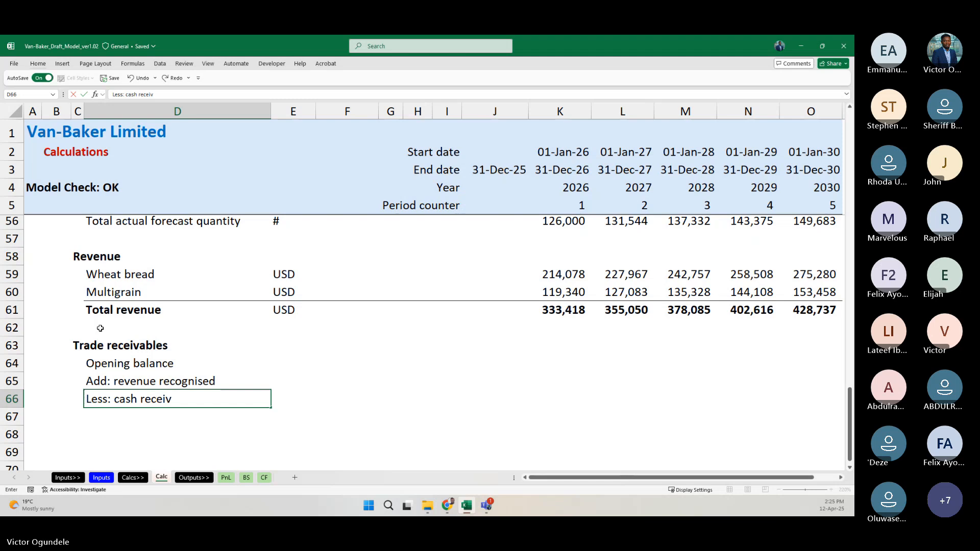
pyautogui.write('ed')
pyautogui.press('Return')
pyautogui.write('Closing balance')
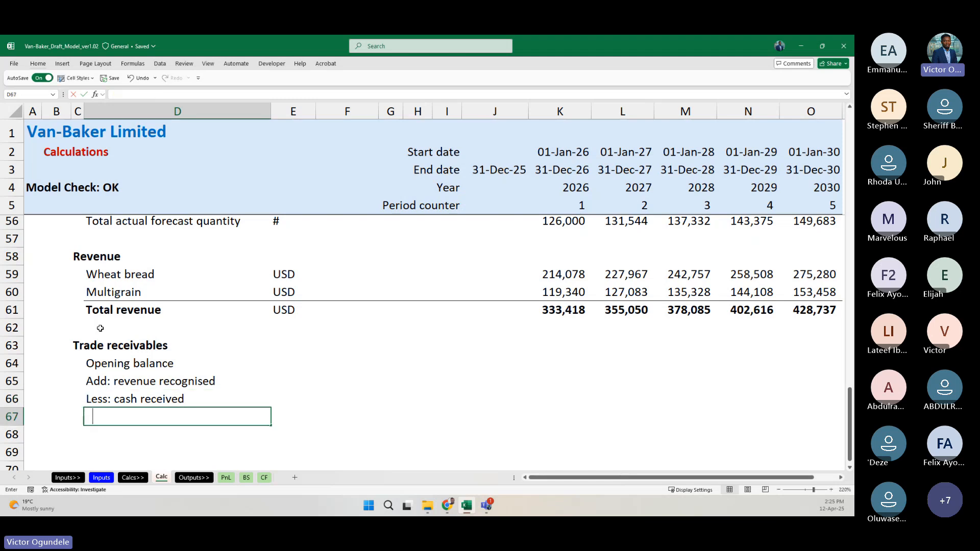
pyautogui.press('Return')
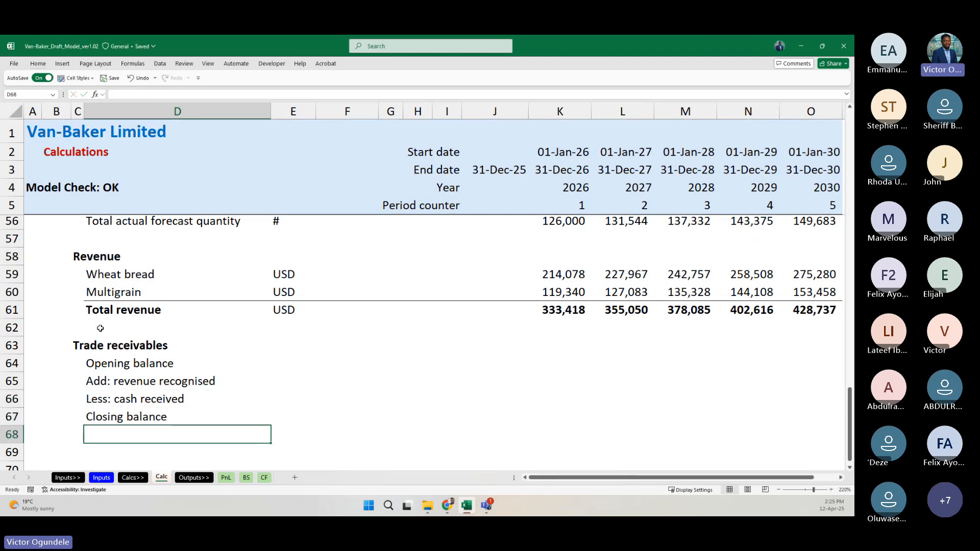
pyautogui.press('Return')
# Step: Copy the USD unit formula from the Wheat bread revenue row into E64:E67 for the Trade receivables lines
pyautogui.keyDown('ctrl'); pyautogui.scroll(-2, 100, 328); pyautogui.keyUp('ctrl')
pyautogui.hotkey('ctrl', 'Up')
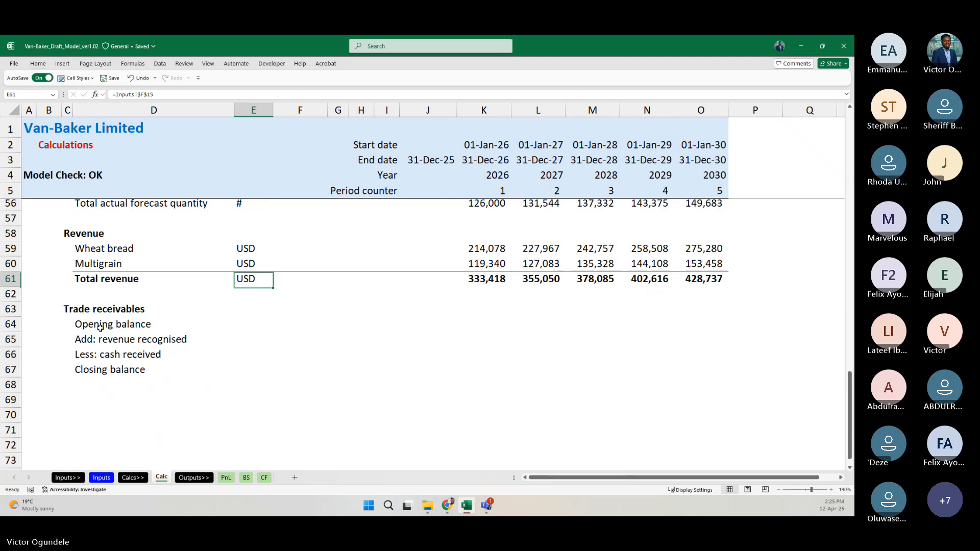
pyautogui.press('Up')
pyautogui.press('Up')
pyautogui.hotkey('ctrl', 'c')
pyautogui.press('Down')
pyautogui.press('Down')
pyautogui.press('Down')
pyautogui.press('Down')
pyautogui.press('Down')
pyautogui.hotkey('shift', 'Down')
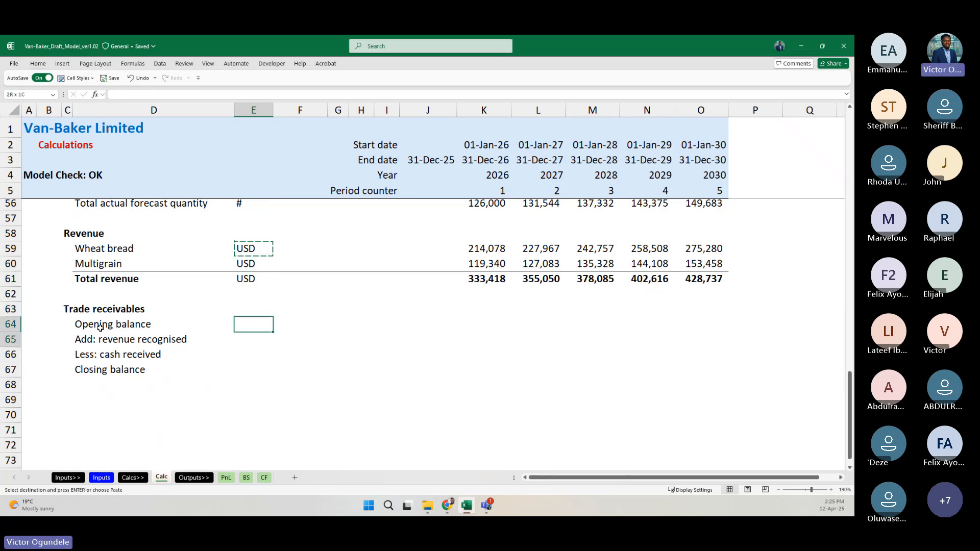
pyautogui.hotkey('shift', 'Down')
pyautogui.hotkey('shift', 'Down')
pyautogui.hotkey('ctrl', 'v')
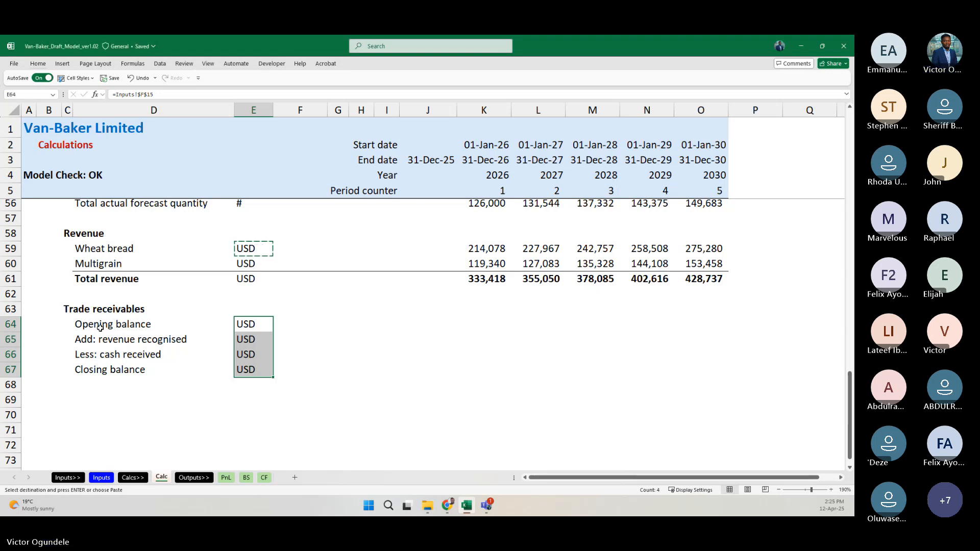
# Step: Link the 2026 opening balance in K64 to the prior period's closing balance with =J67
pyautogui.scroll(-1, 100, 327)
pyautogui.press('Right')
pyautogui.press('Right')
pyautogui.press('Right')
pyautogui.press('Right')
pyautogui.press('Right')
pyautogui.press('Right')
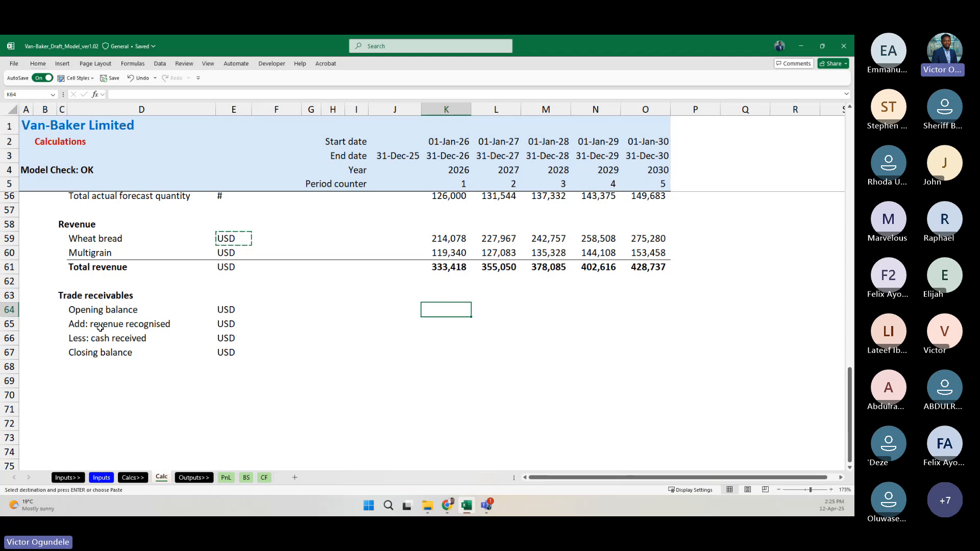
pyautogui.write('=')
pyautogui.press('Down')
pyautogui.press('Down')
pyautogui.press('Down')
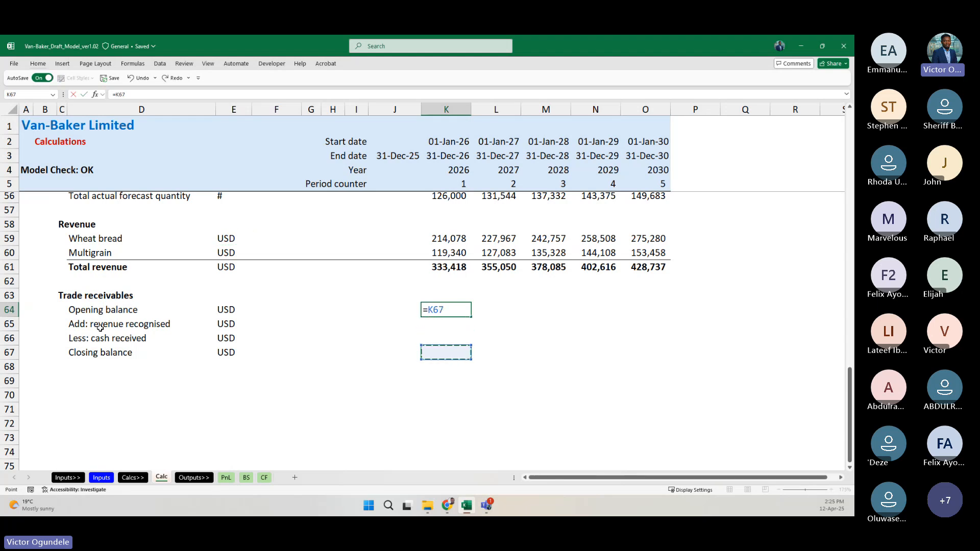
pyautogui.press('Left')
pyautogui.press('Return')
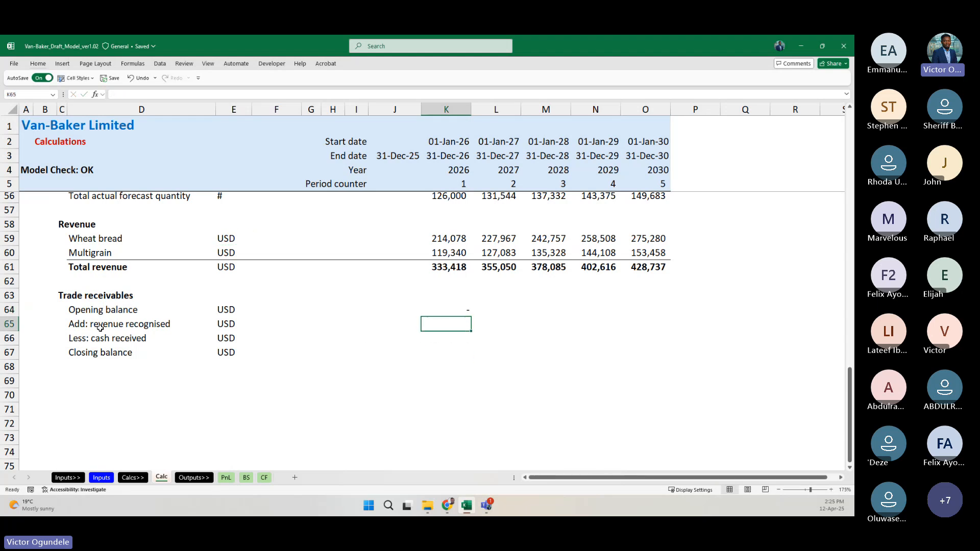
# Step: Calculate the 2026 closing balance in K67 with =SUM(K64:K66) and check the range it covers
pyautogui.press('Down')
pyautogui.press('Down')
pyautogui.hotkey('alt', '=')
pyautogui.hotkey('ctrl', 'Return')
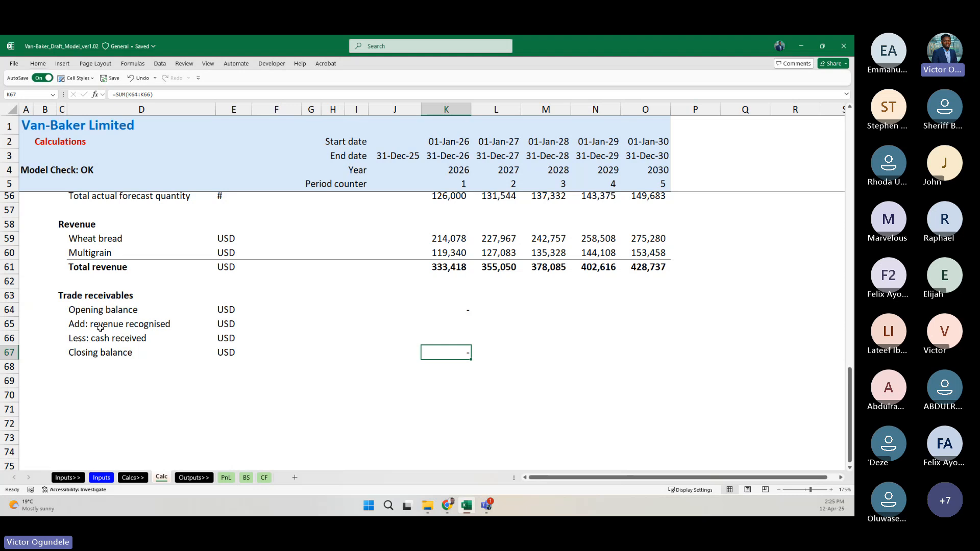
pyautogui.hotkey('ctrl', 'Up')
pyautogui.hotkey('ctrl', 'Down')
pyautogui.press('F2')
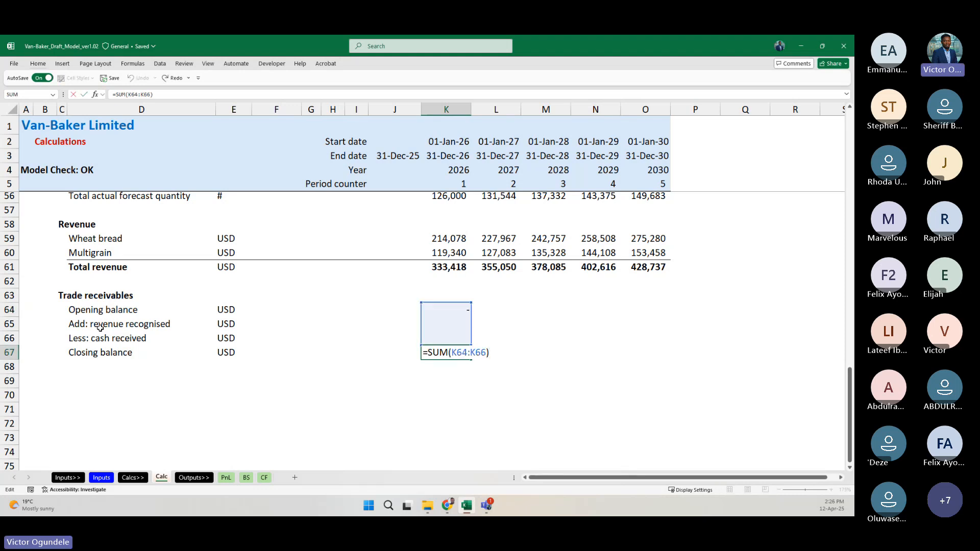
pyautogui.hotkey('ctrl', 'Return')
# Step: Fill the Trade receivables formulas in rows 64 to 67 from 2026 across to 2030, columns K to O
pyautogui.hotkey('ctrl', 'Up')
pyautogui.hotkey('ctrl', 'shift', 'Down')
pyautogui.hotkey('shift', 'Right')
pyautogui.hotkey('shift', 'Right')
pyautogui.hotkey('shift', 'Right')
pyautogui.hotkey('shift', 'Right')
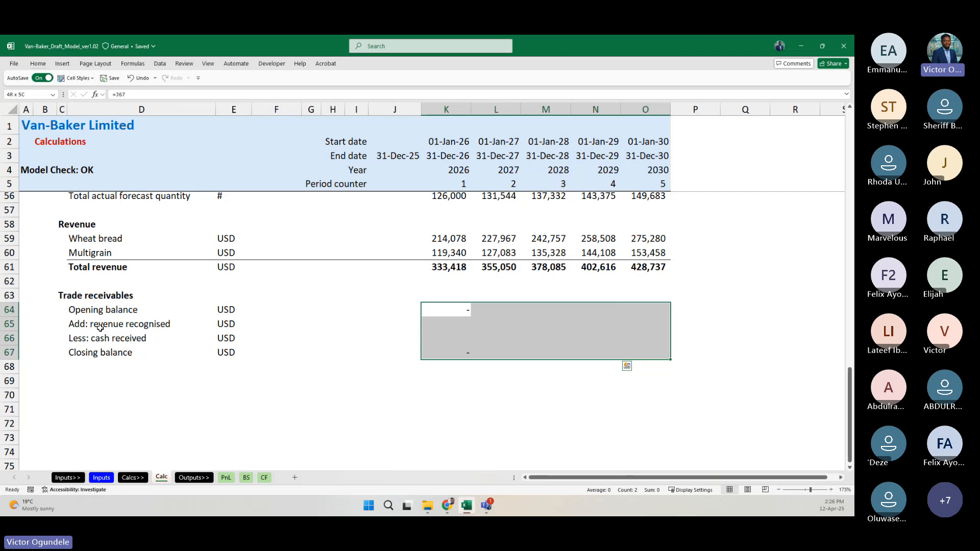
pyautogui.hotkey('ctrl', 'r')
# Step: Format the Closing balance row from D67 to O67 with a top border and bold text
pyautogui.press('Left')
pyautogui.press('Left')
pyautogui.press('Left')
pyautogui.press('Left')
pyautogui.press('Left')
pyautogui.press('Left')
pyautogui.press('Left')
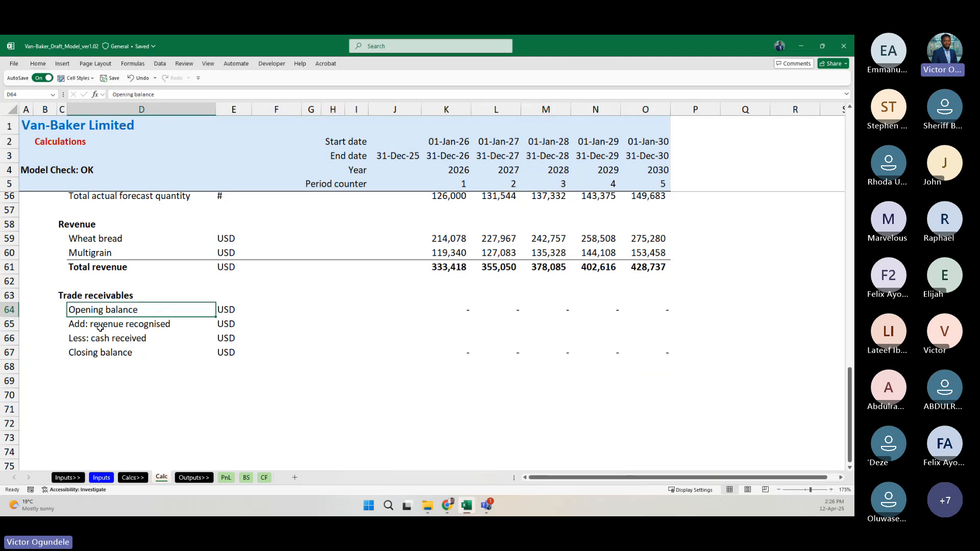
pyautogui.press('Down')
pyautogui.press('Down')
pyautogui.press('Down')
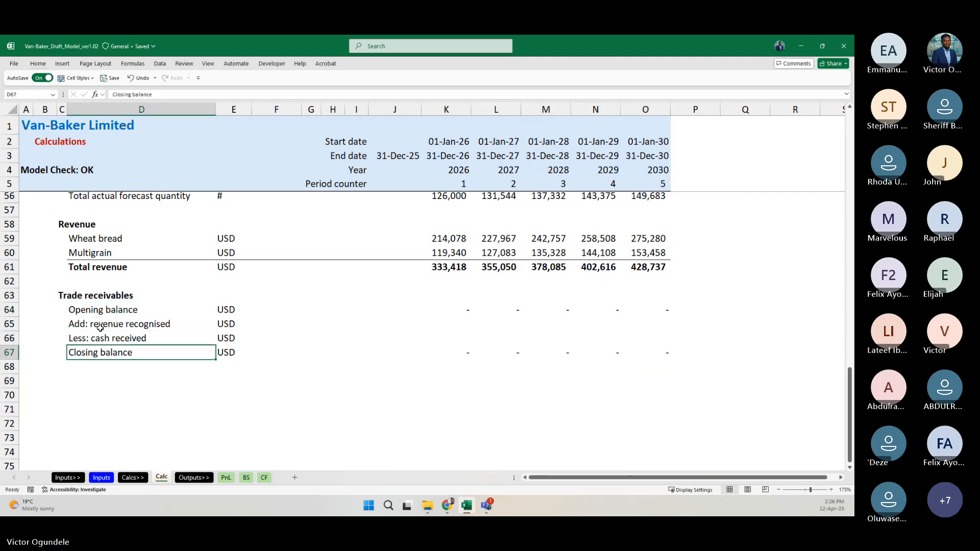
pyautogui.hotkey('ctrl', 'shift', 'Right')
pyautogui.hotkey('ctrl', 'shift', 'Right')
pyautogui.hotkey('ctrl', 'shift', 'Right')
pyautogui.hotkey('alt', 'h')
pyautogui.press('b')
pyautogui.press('p')
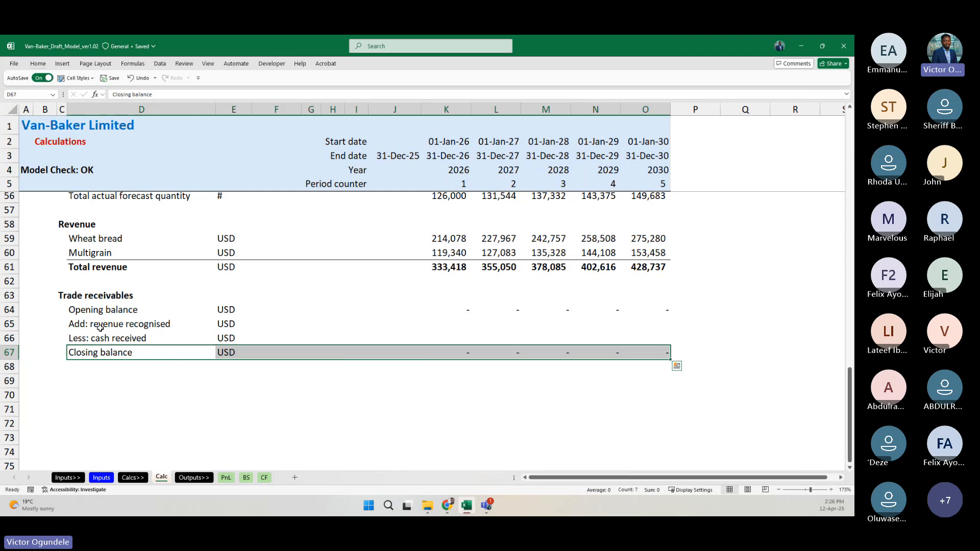
pyautogui.hotkey('ctrl', 'b')
# Step: Fill the Add: revenue recognised row, K65 to O65, with links to total revenue using =K61
pyautogui.press('Right')
pyautogui.press('Right')
pyautogui.press('Right')
pyautogui.press('Right')
pyautogui.press('Right')
pyautogui.press('Right')
pyautogui.press('Right')
pyautogui.press('Right')
pyautogui.press('Up')
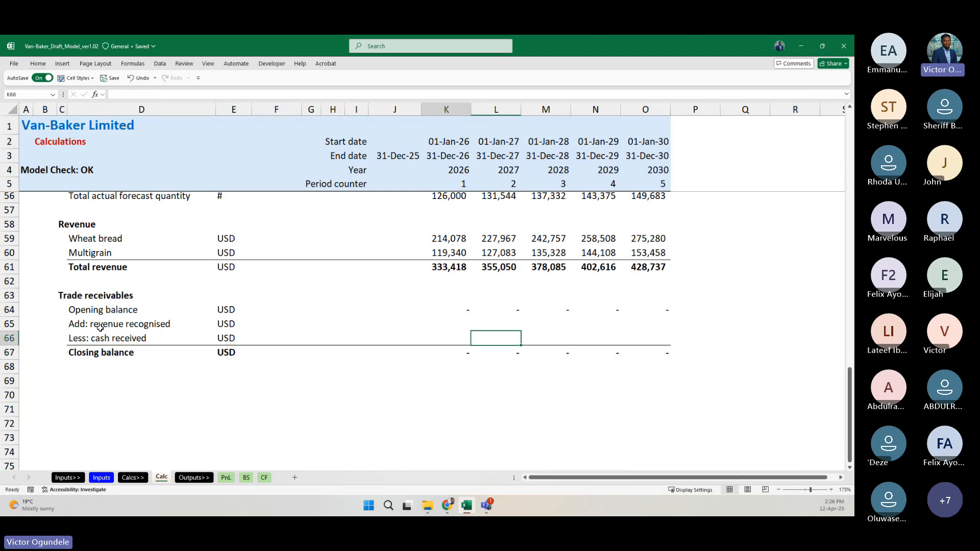
pyautogui.press('Up')
pyautogui.press('Left')
pyautogui.hotkey('shift', 'Right')
pyautogui.hotkey('shift', 'Right')
pyautogui.hotkey('shift', 'Right')
pyautogui.hotkey('shift', 'Right')
pyautogui.write('=')
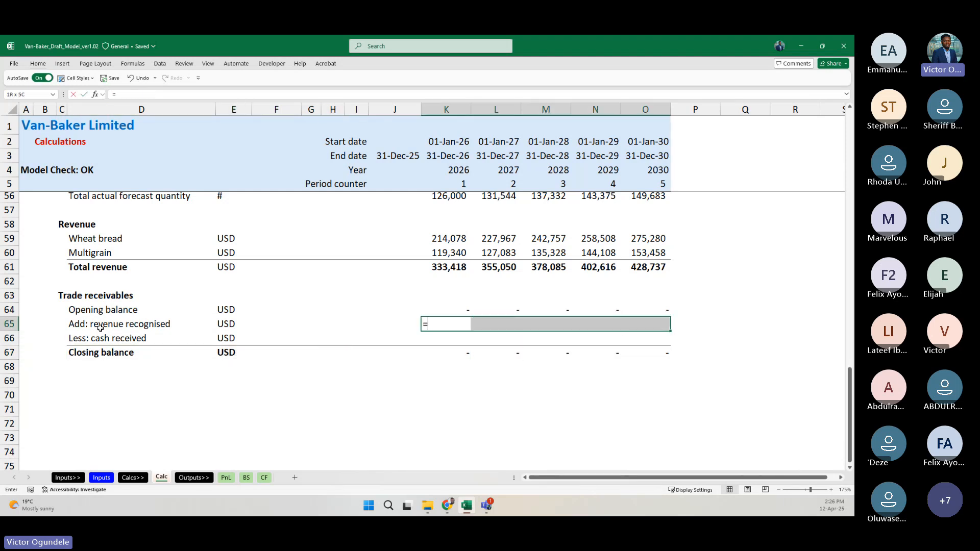
pyautogui.press('Up')
pyautogui.press('Up')
pyautogui.press('Up')
pyautogui.press('Up')
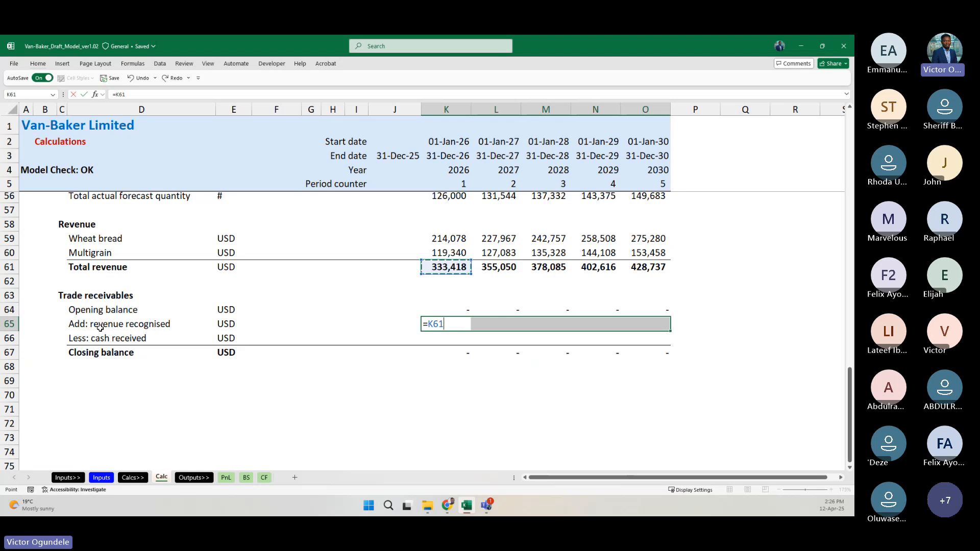
pyautogui.hotkey('ctrl', 'Return')
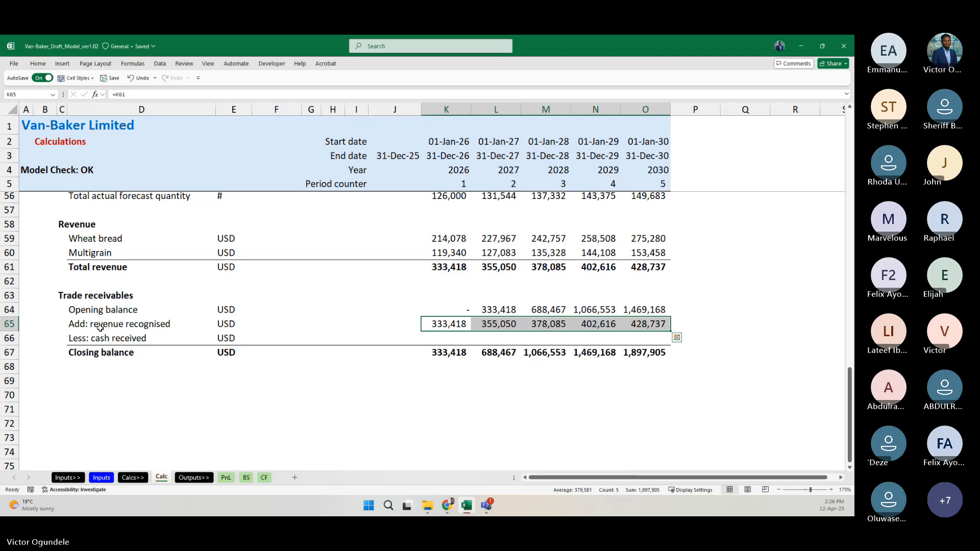
# Step: Narrow column F on the Calc sheet to bring the yearly columns closer to the labels
pyautogui.scroll(2, 100, 327)
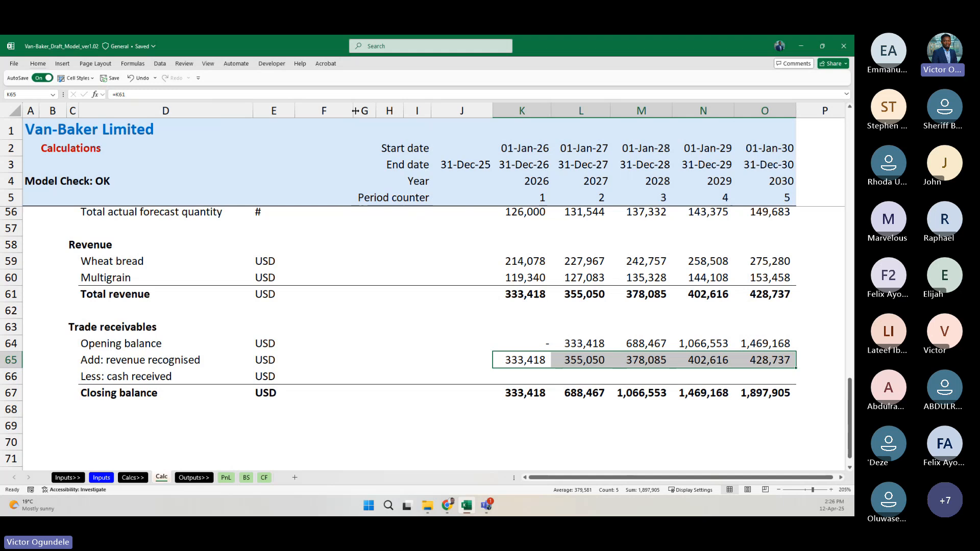
pyautogui.moveTo(352, 112); pyautogui.dragTo(320, 112)
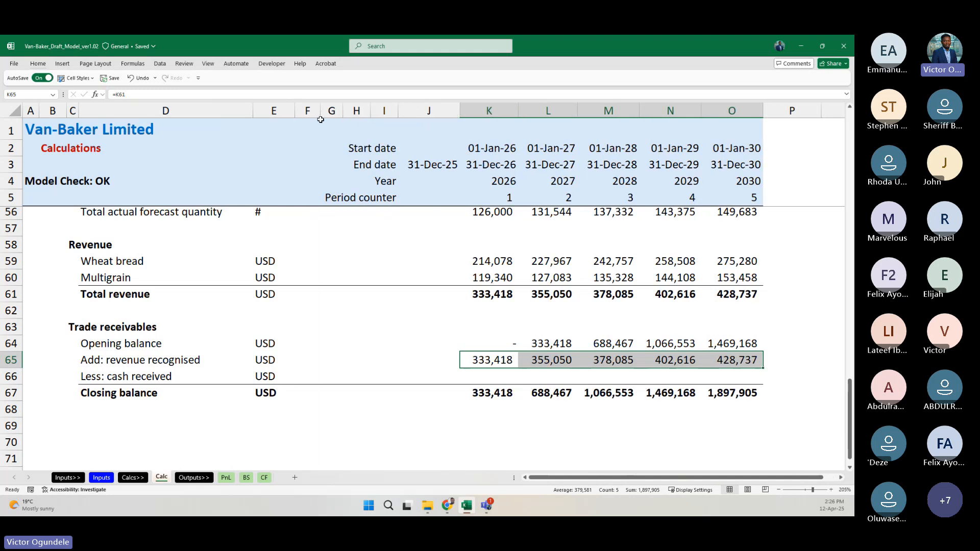
pyautogui.press('Down')
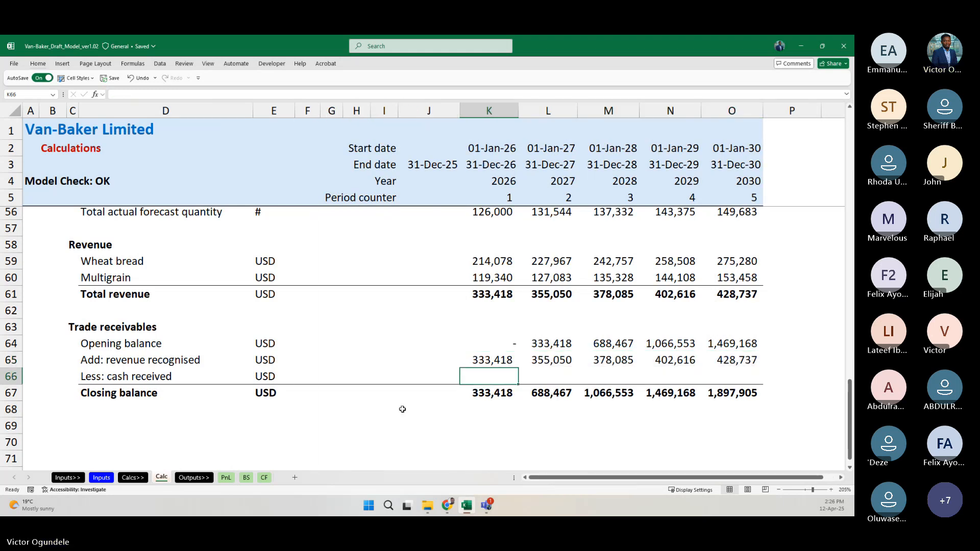
pyautogui.press('Down')
pyautogui.click(402, 409)
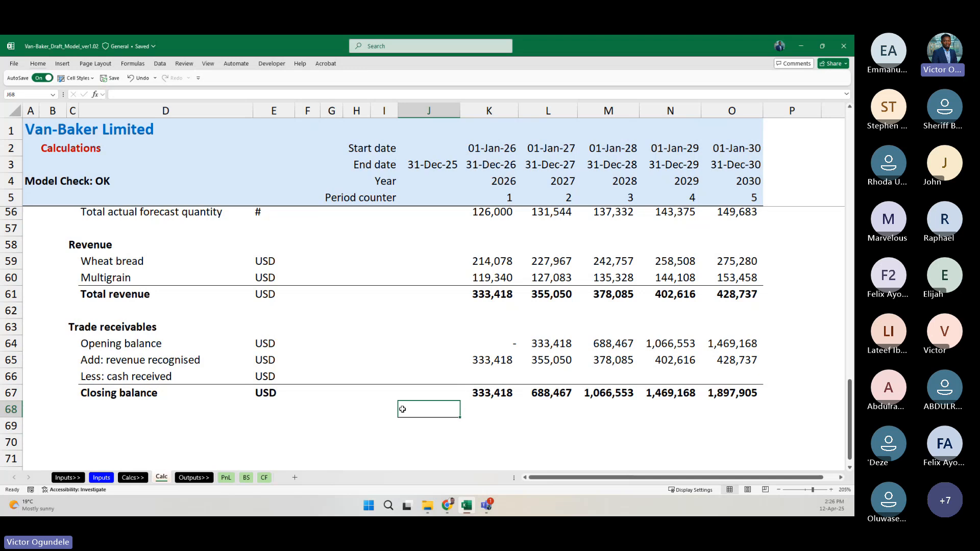
# Step: Find the Trade receivables input under Net working capital on the Inputs sheet
pyautogui.press('Left')
pyautogui.press('Left')
pyautogui.press('Left')
pyautogui.press('Left')
pyautogui.press('Left')
pyautogui.press('Left')
pyautogui.press('Down')
pyautogui.hotkey('ctrl', 'pageup')
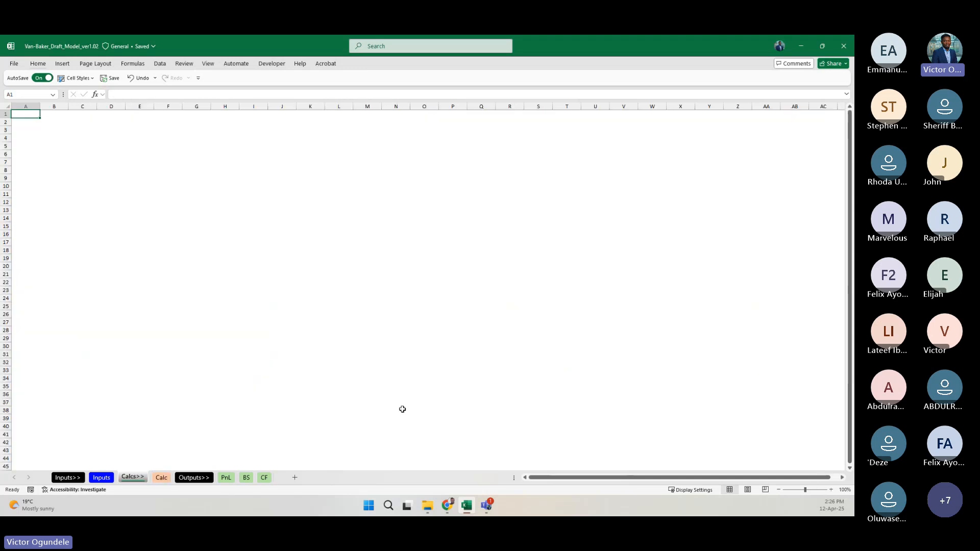
pyautogui.hotkey('ctrl', 'pageup')
pyautogui.scroll(-20, 371, 350)
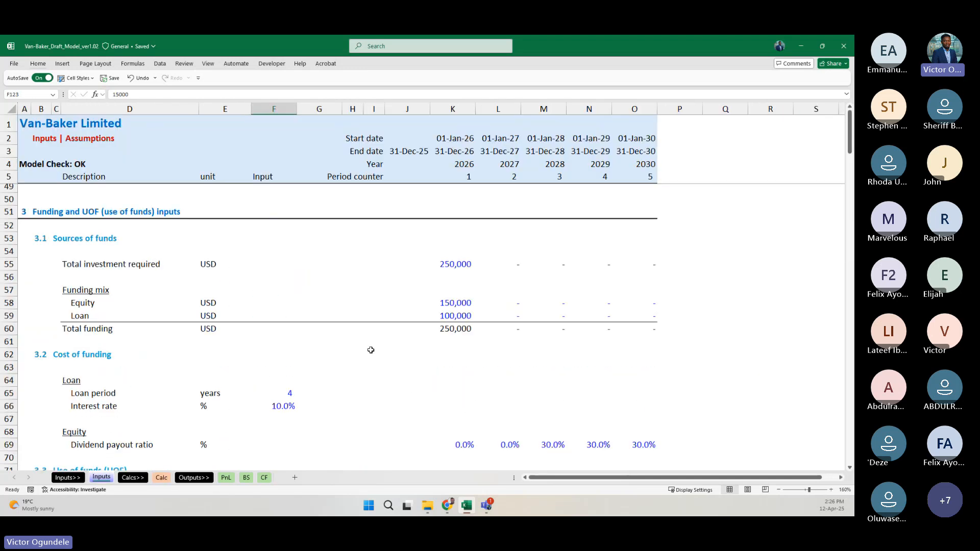
pyautogui.scroll(-20, 371, 350)
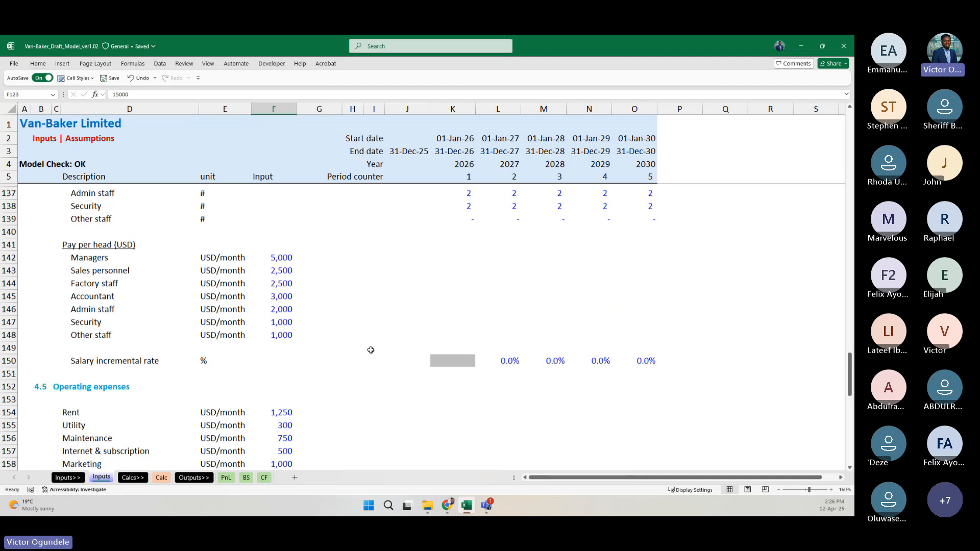
pyautogui.scroll(-1, 305, 410)
pyautogui.click(202, 362)
pyautogui.press('Right')
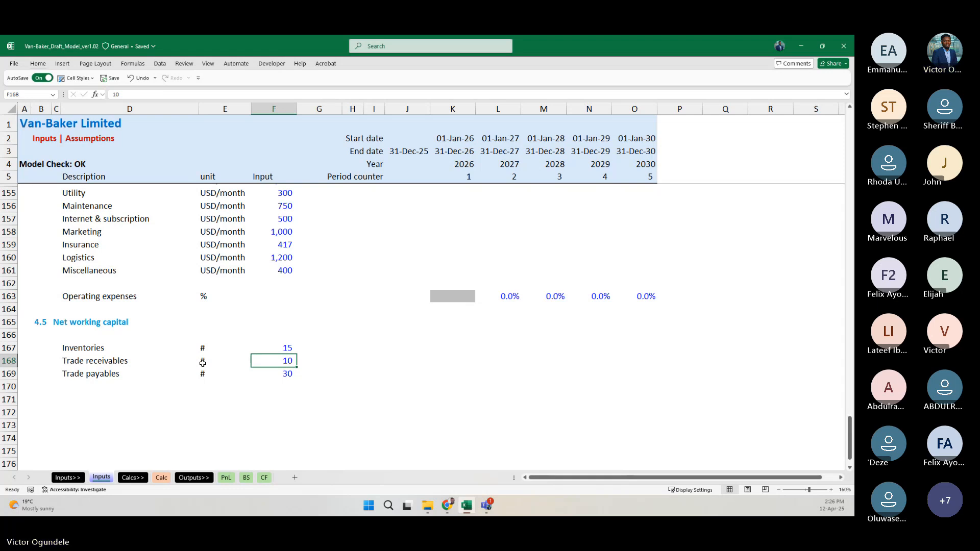
# Step: Link D69 on the Calc sheet to the Trade receivables label with =Inputs!D168
pyautogui.hotkey('ctrl', 'pagedown')
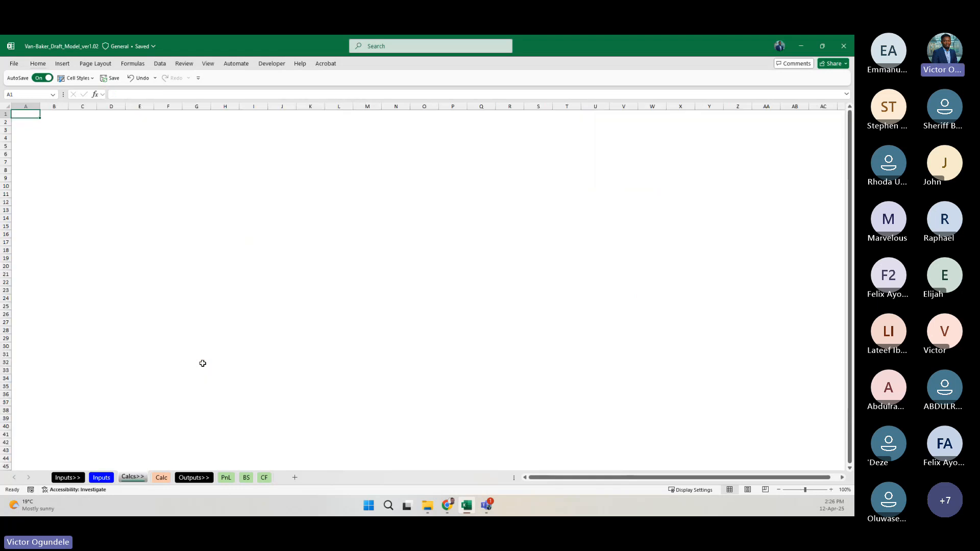
pyautogui.hotkey('ctrl', 'pagedown')
pyautogui.write('=')
pyautogui.hotkey('ctrl', 'pageup')
pyautogui.hotkey('ctrl', 'pageup')
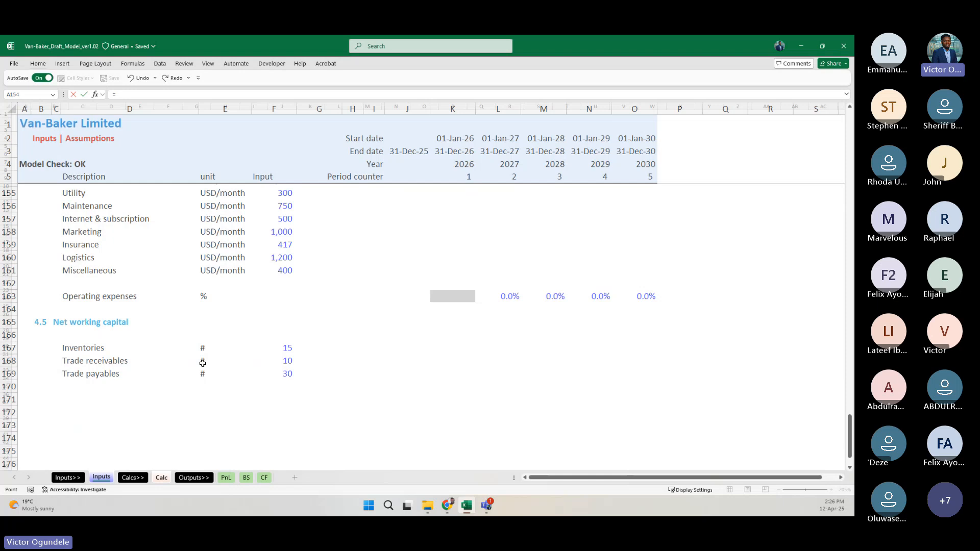
pyautogui.click(74, 367)
pyautogui.press('Return')
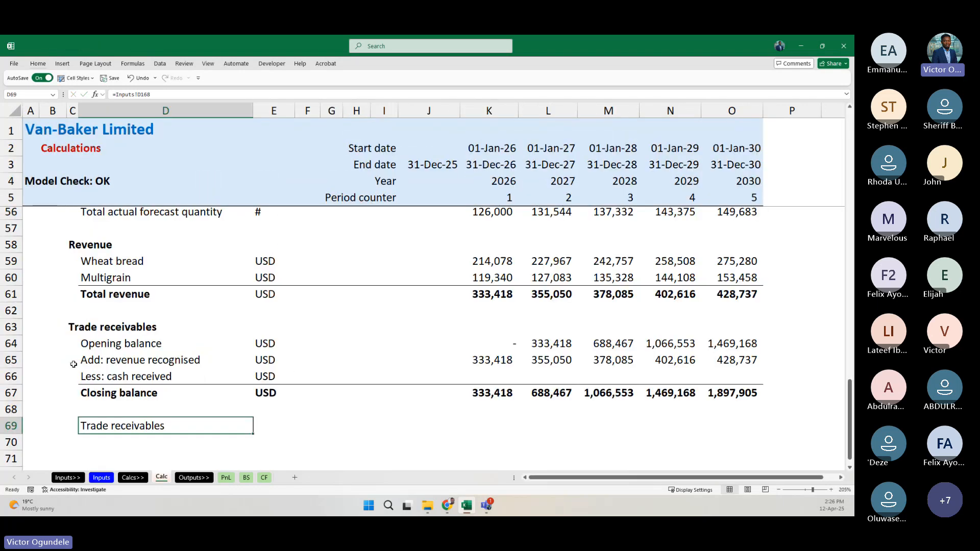
# Step: Enter # as the unit for the Trade receivables input line in E69
pyautogui.press('Right')
pyautogui.write('|#')
pyautogui.press('Return')
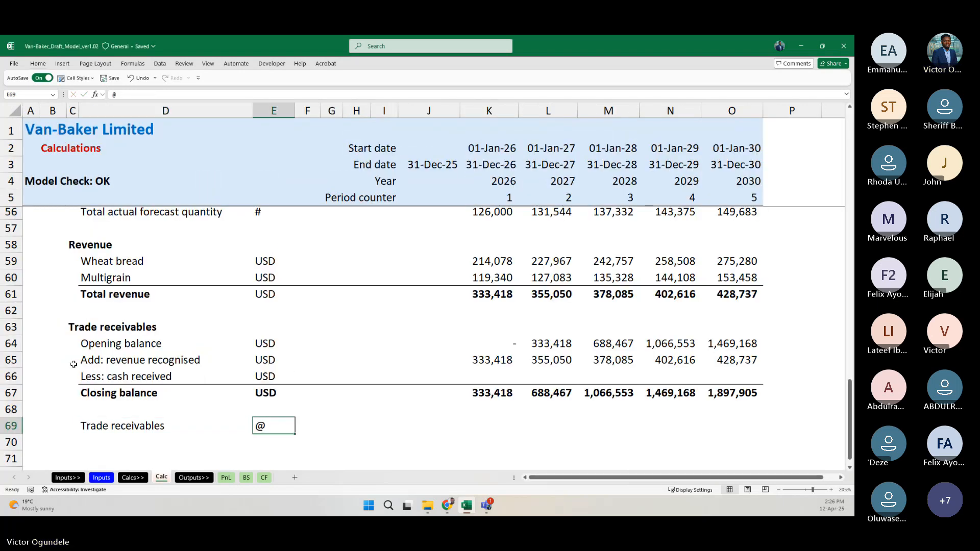
pyautogui.write('|')
pyautogui.press('Return')
pyautogui.write('|')
pyautogui.press('BackSpace')
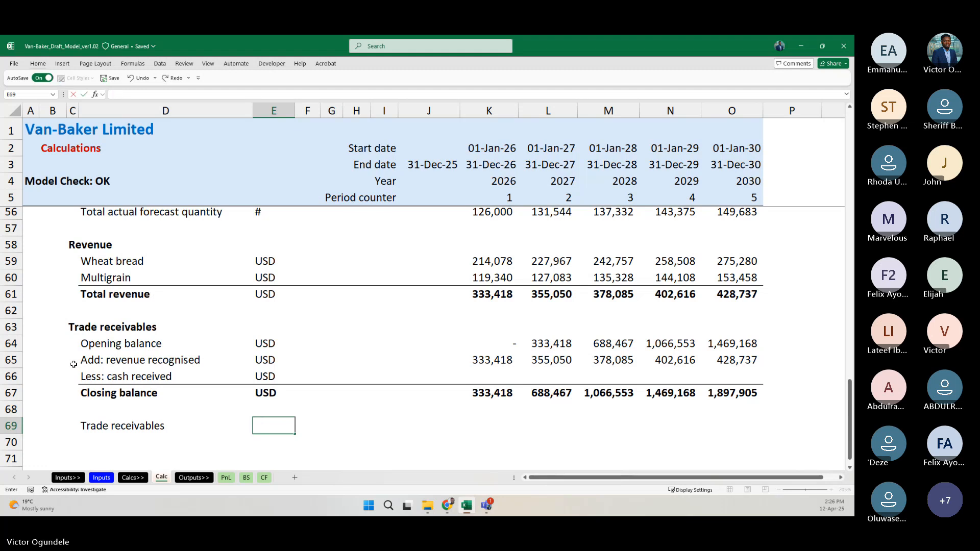
pyautogui.write('$')
pyautogui.press('BackSpace')
pyautogui.write('#')
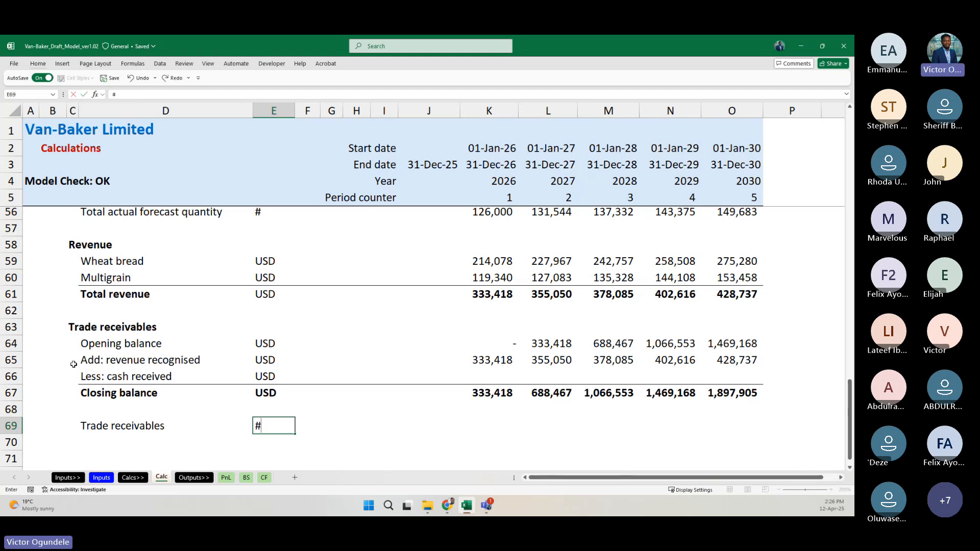
# Step: Copy the link in D69 to F69 so it reads =Inputs!F168, and give the value an orange font
pyautogui.press('Left')
pyautogui.hotkey('ctrl', 'c')
pyautogui.press('Right')
pyautogui.press('Right')
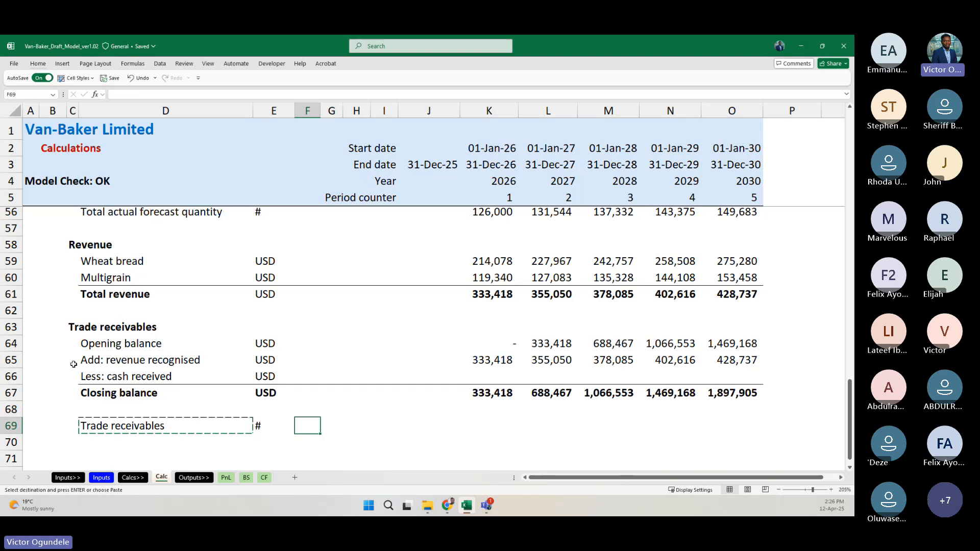
pyautogui.hotkey('ctrl', 'v')
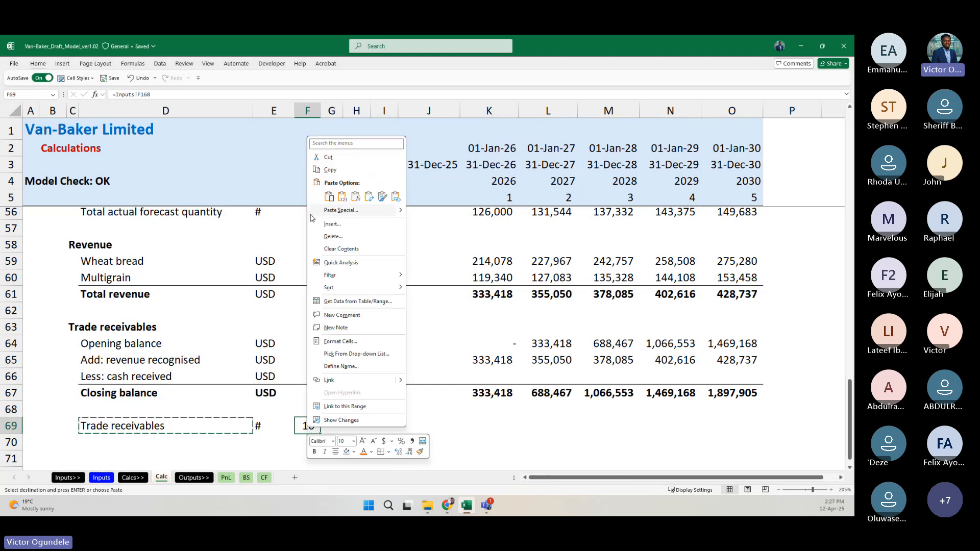
pyautogui.press('Escape')
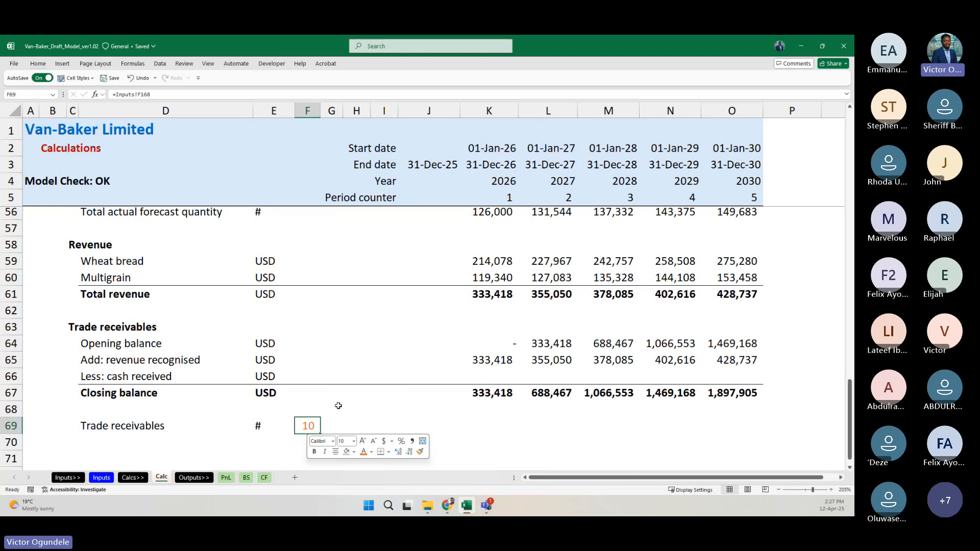
pyautogui.click(334, 409)
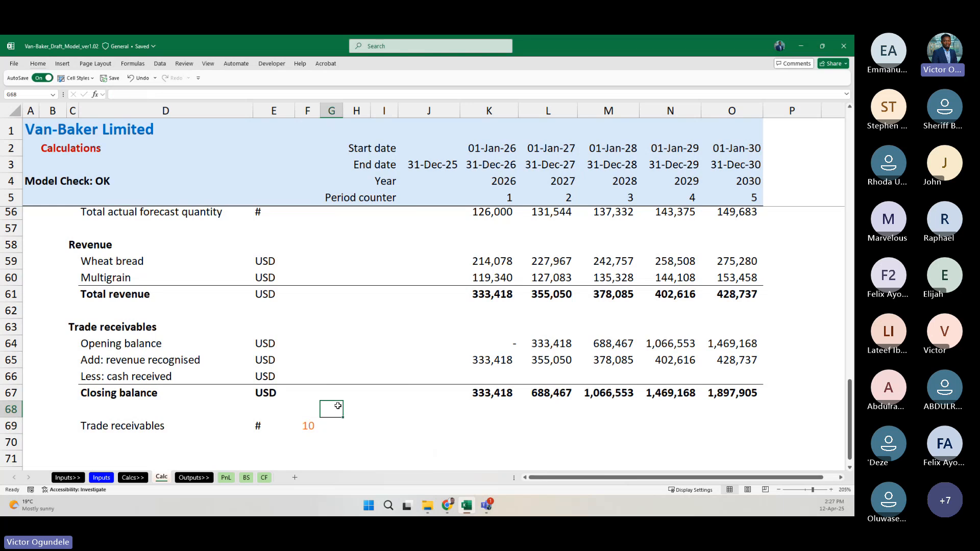
pyautogui.click(488, 423)
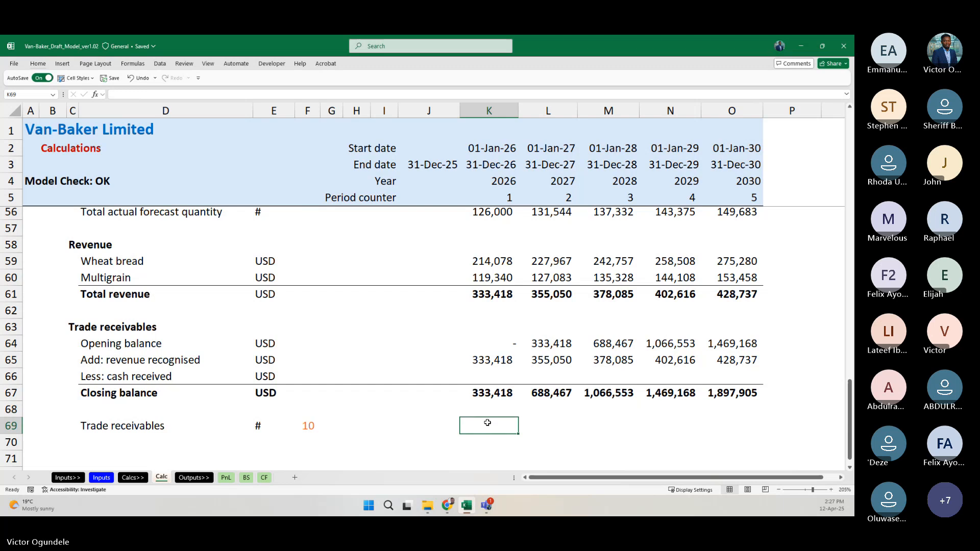
pyautogui.scroll(-1, 488, 424)
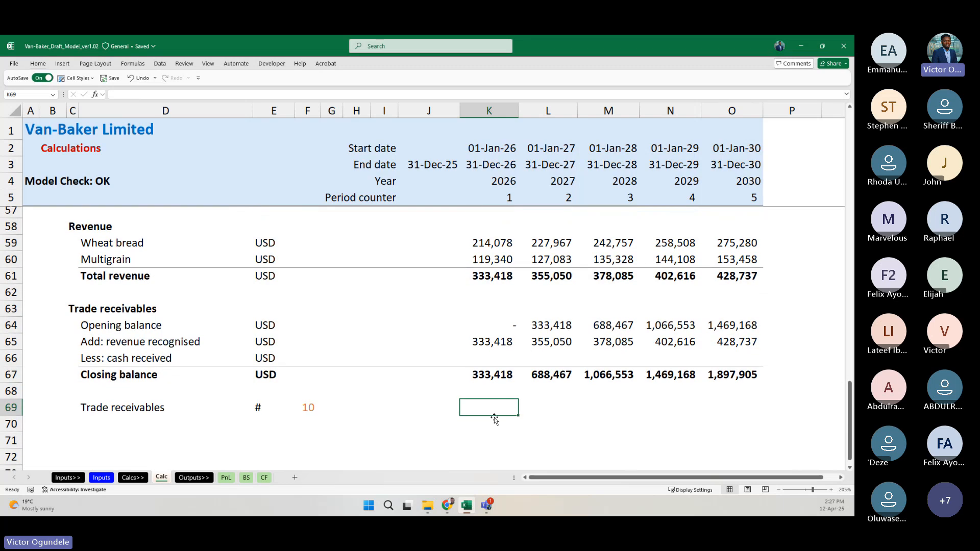
pyautogui.click(307, 407)
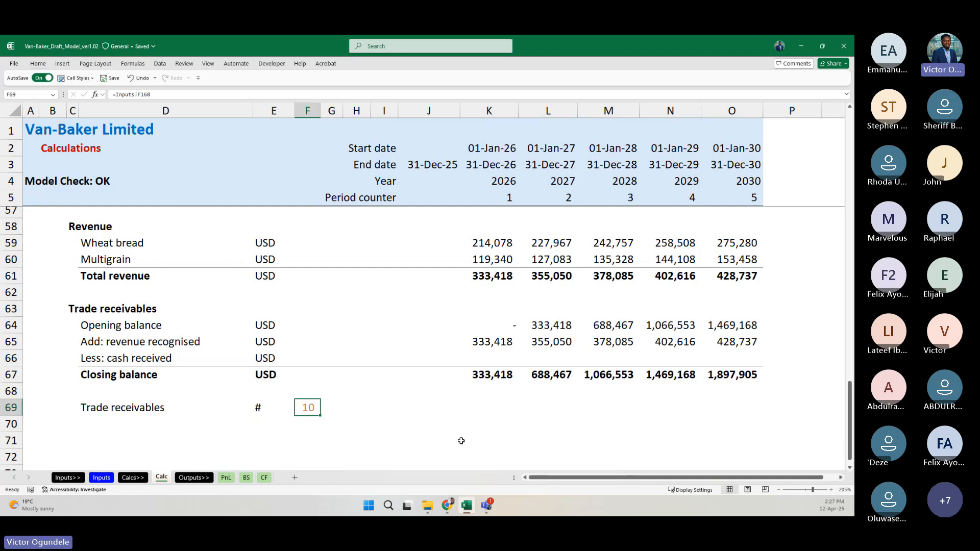
pyautogui.click(481, 405)
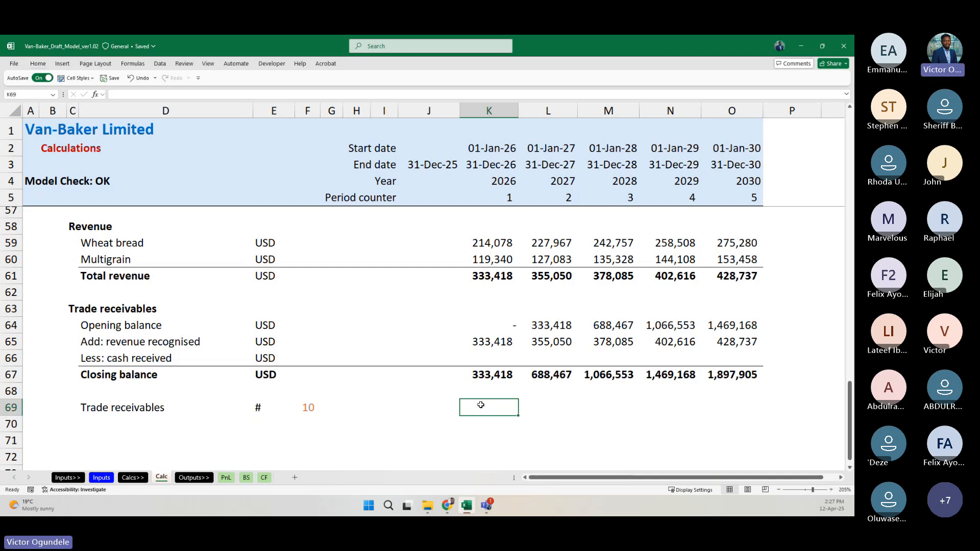
pyautogui.click(352, 407)
pyautogui.press('Left')
pyautogui.press('Left')
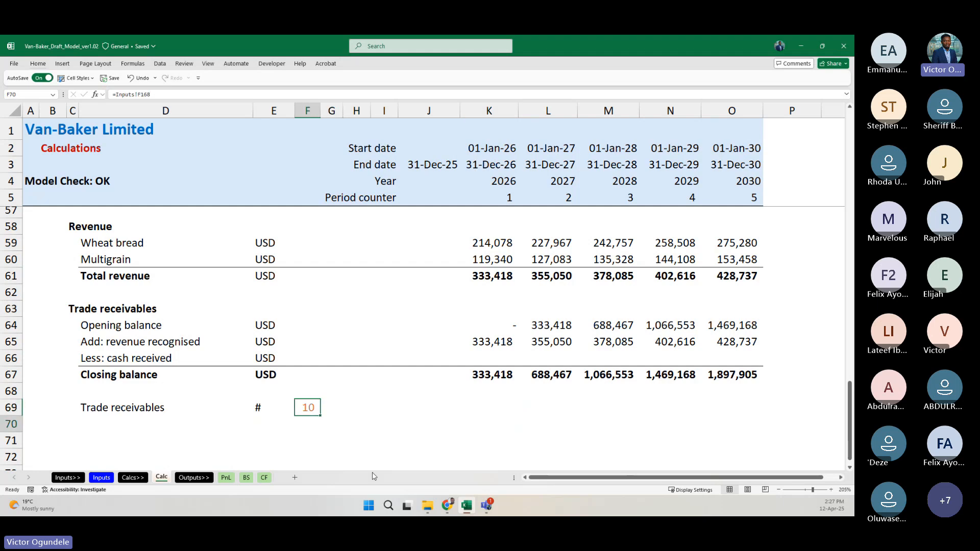
# Step: Write the formula note "Receivable days/days in a period x revenue" in E70 below the Trade receivables input line
pyautogui.press('Down')
pyautogui.press('Left')
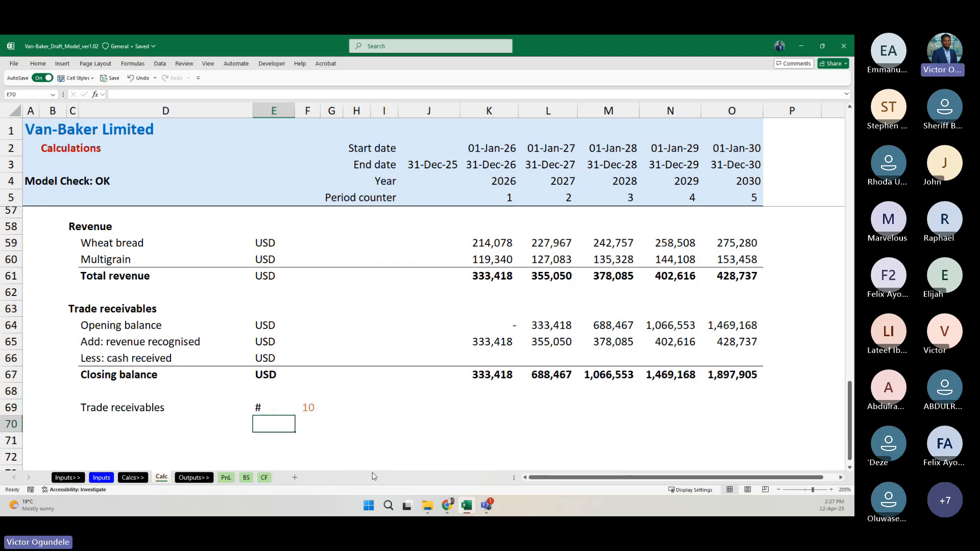
pyautogui.press('Left')
pyautogui.press('Right')
pyautogui.press('Right')
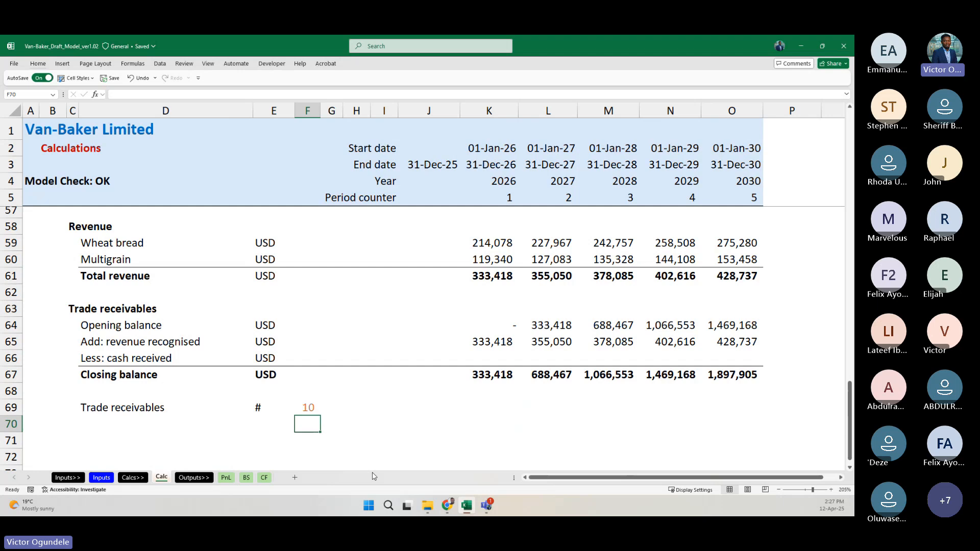
pyautogui.press('Left')
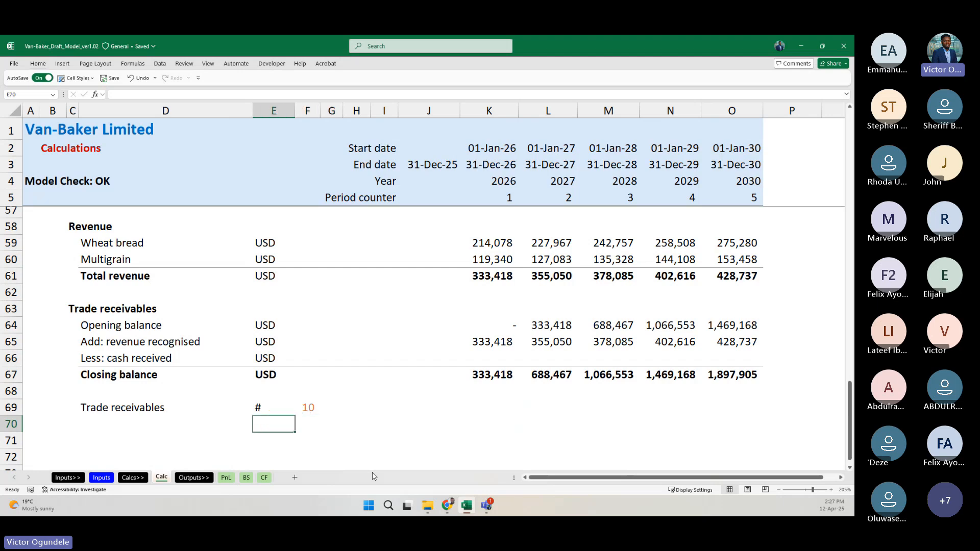
pyautogui.press('Left')
pyautogui.press('Right')
pyautogui.write('Rece')
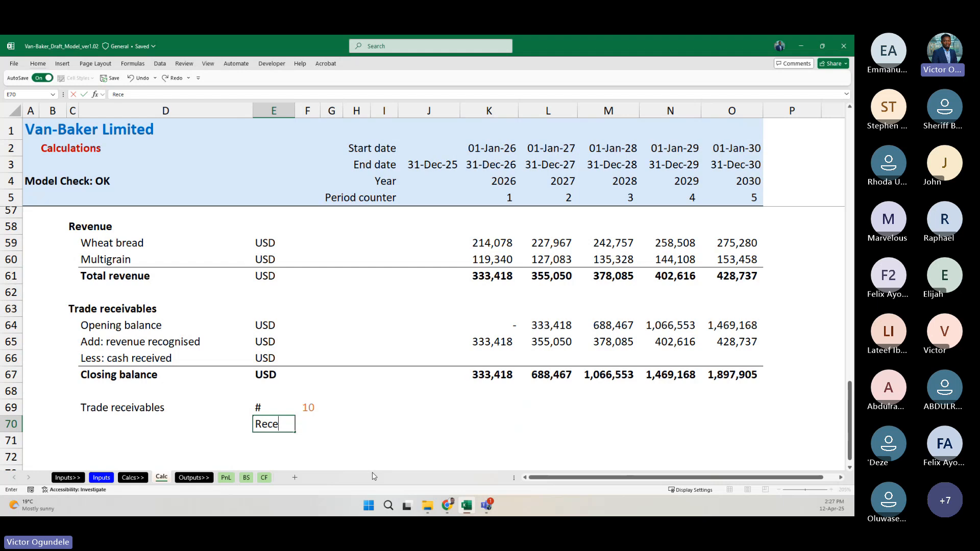
pyautogui.write('ivable days/days i')
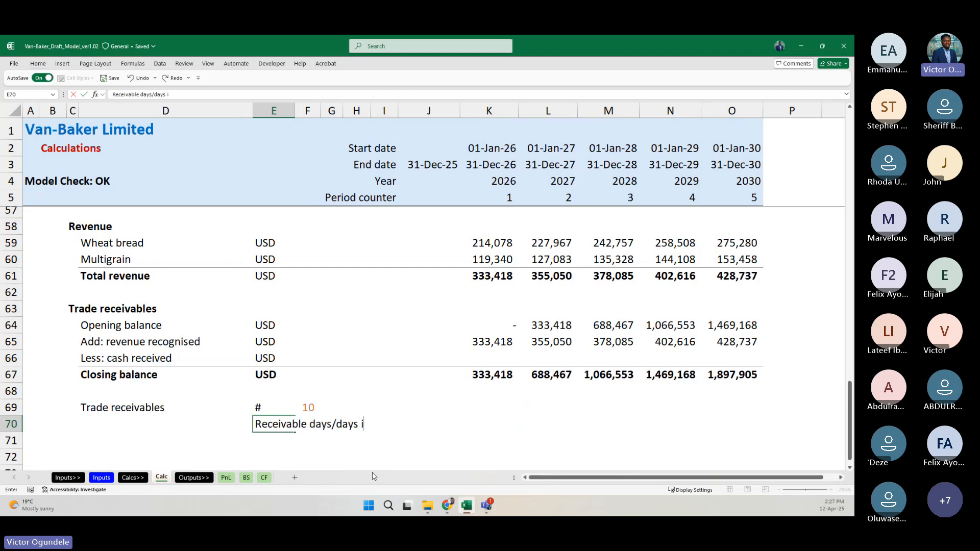
pyautogui.write('n a period')
pyautogui.write('x reven')
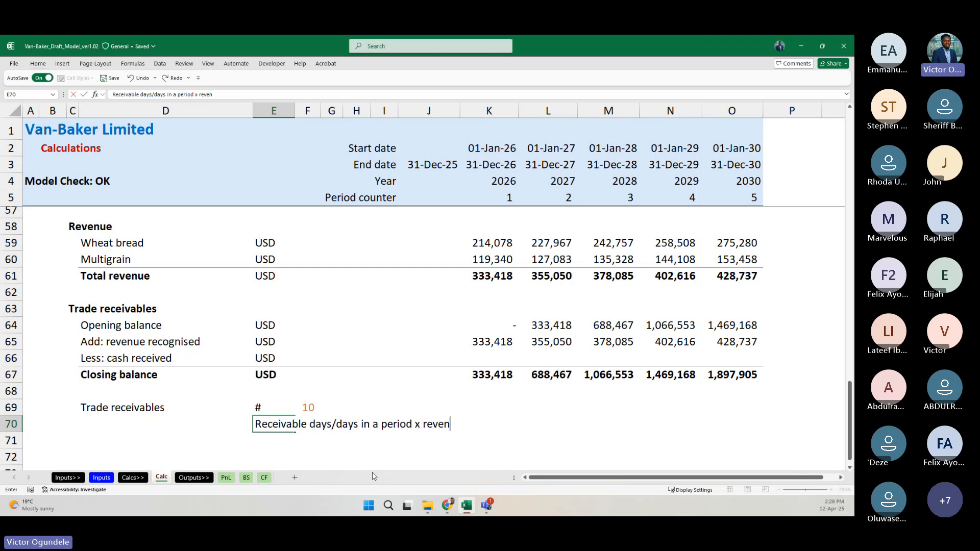
pyautogui.write('ue')
pyautogui.hotkey('ctrl', 'Return')
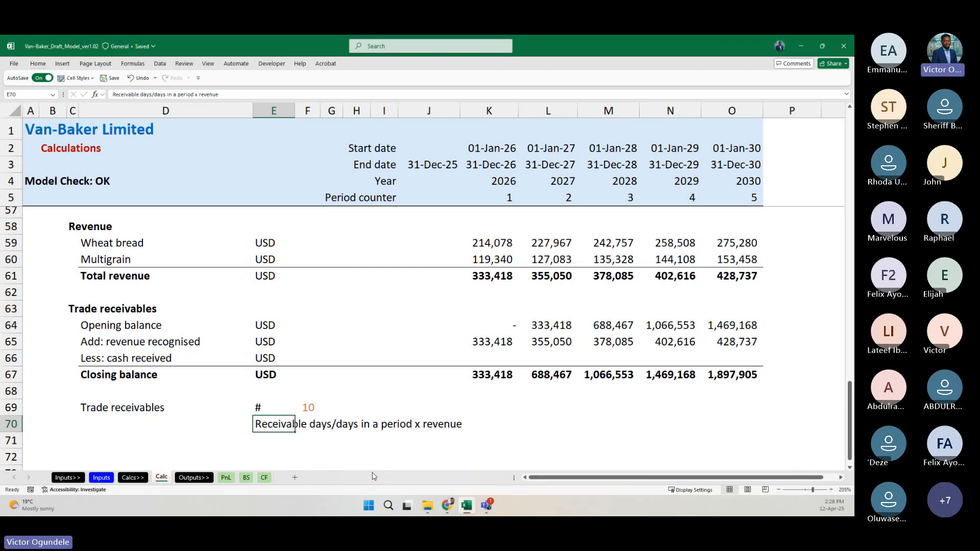
# Step: Clear the receivables formula note from E70
pyautogui.moveTo(428, 513)
pyautogui.press('Delete')
pyautogui.press('Left')
pyautogui.press('Left')
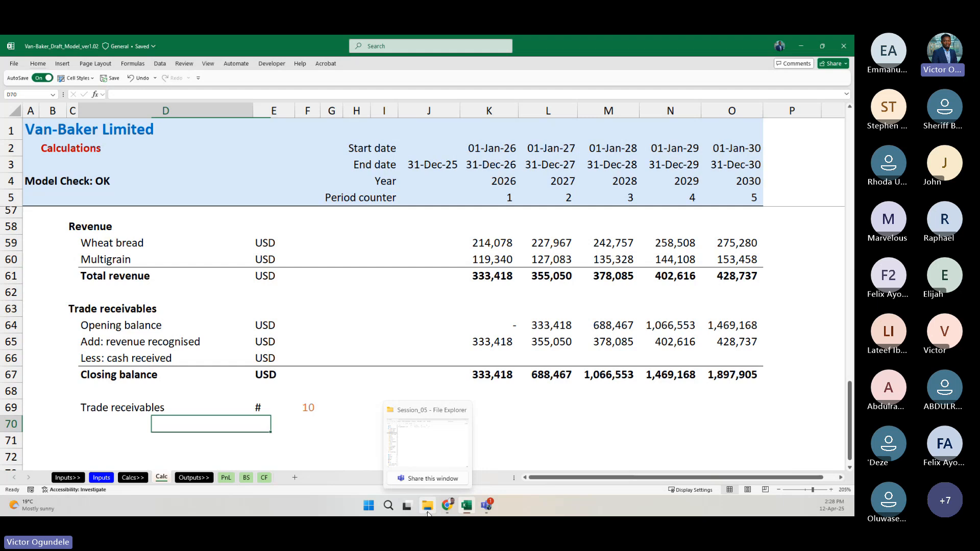
# Step: Label D70 "Days in a period" and enter # as its unit in E70
pyautogui.press('Right')
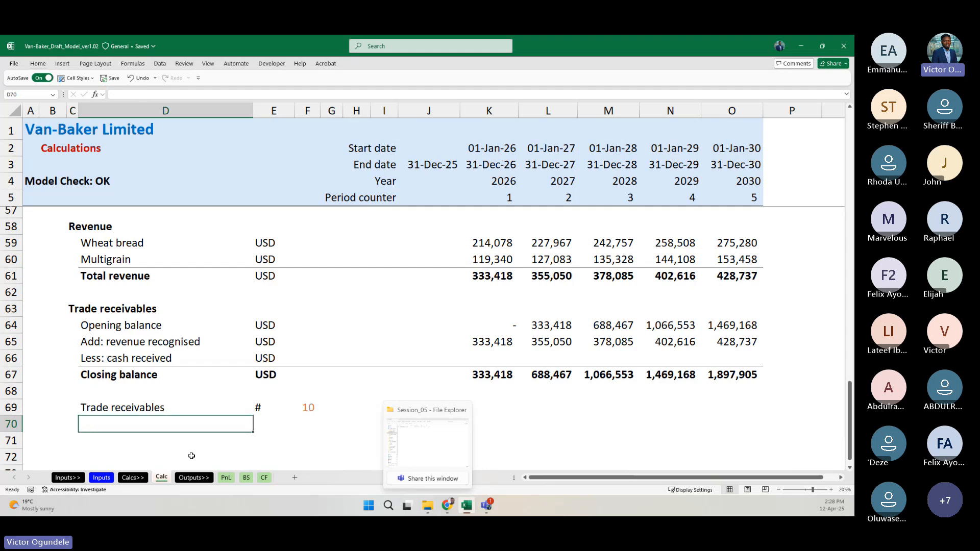
pyautogui.write('Days in a period')
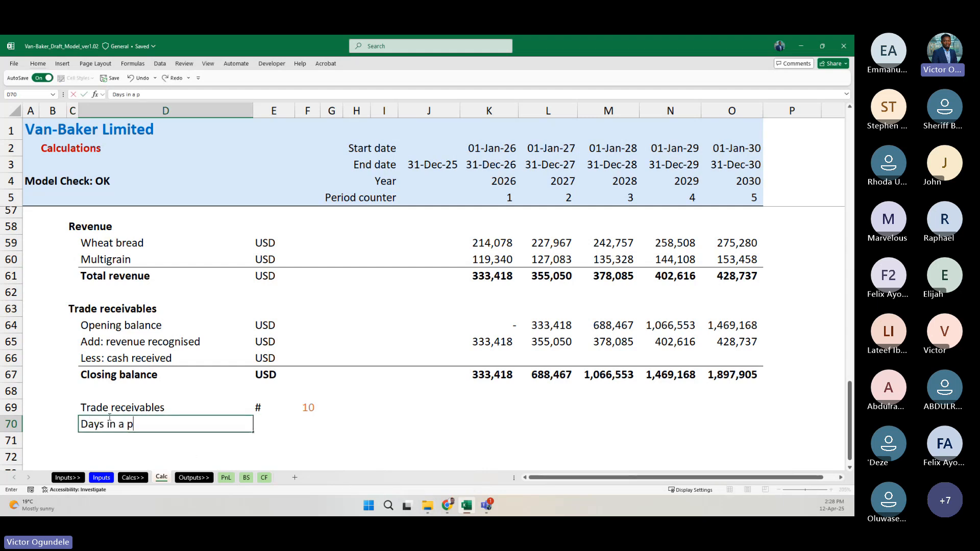
pyautogui.press('Tab')
pyautogui.write('#')
# Step: Calculate the 2026 days in the period in K70 as the end date less the prior end date, =K3-J3
pyautogui.press('Right')
pyautogui.press('Right')
pyautogui.press('Right')
pyautogui.press('Right')
pyautogui.press('Right')
pyautogui.press('Right')
pyautogui.press('Right')
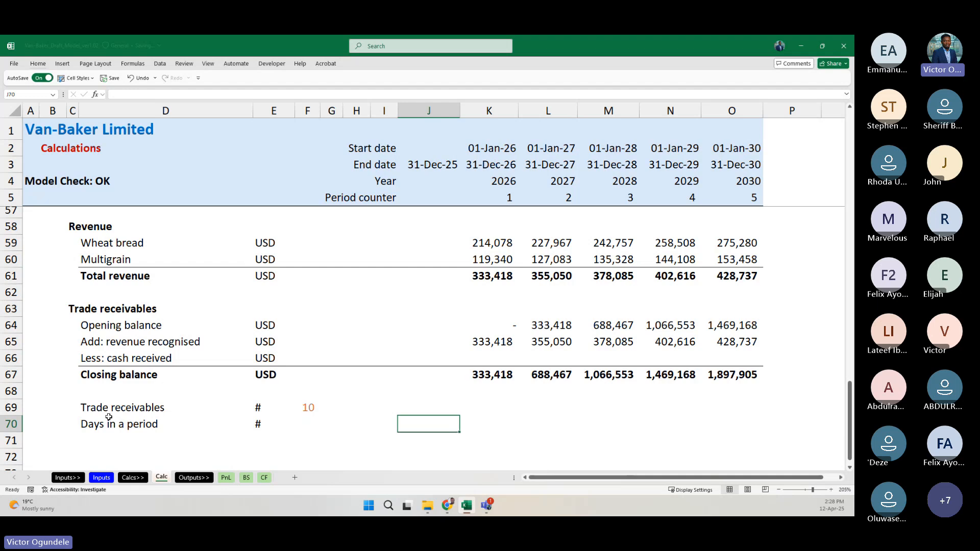
pyautogui.press('Left')
pyautogui.write('=')
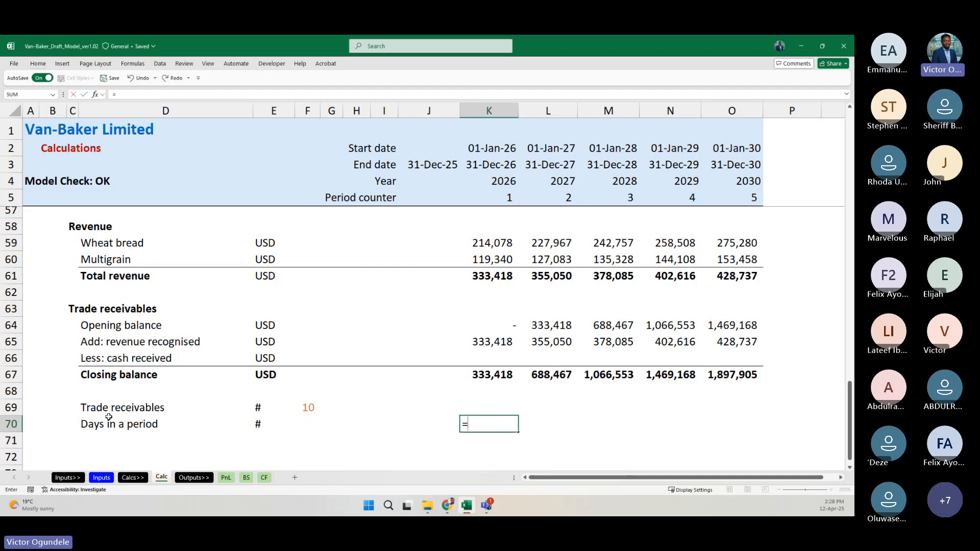
pyautogui.click(494, 162)
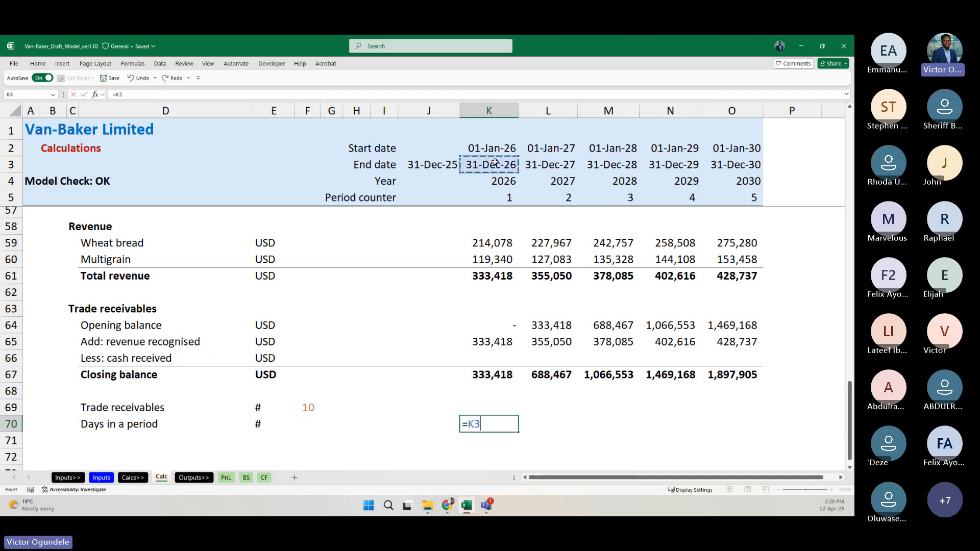
pyautogui.write('-')
pyautogui.click(446, 165)
pyautogui.hotkey('ctrl', 'Return')
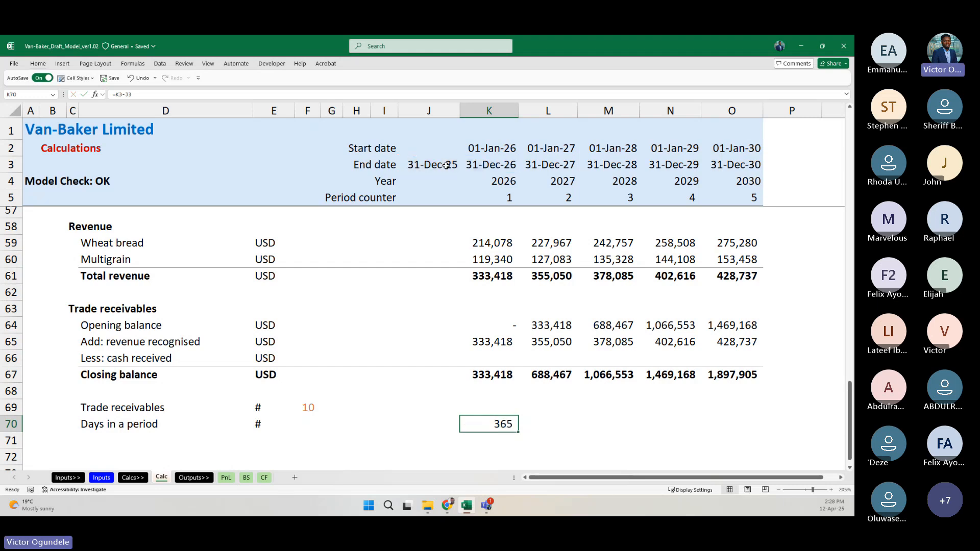
# Step: Fill the K70 days formula across to O70 for 2027 to 2030
pyautogui.hotkey('shift', 'Right')
pyautogui.hotkey('shift', 'Right')
pyautogui.hotkey('shift', 'Right')
pyautogui.hotkey('shift', 'Right')
pyautogui.hotkey('ctrl', 'r')
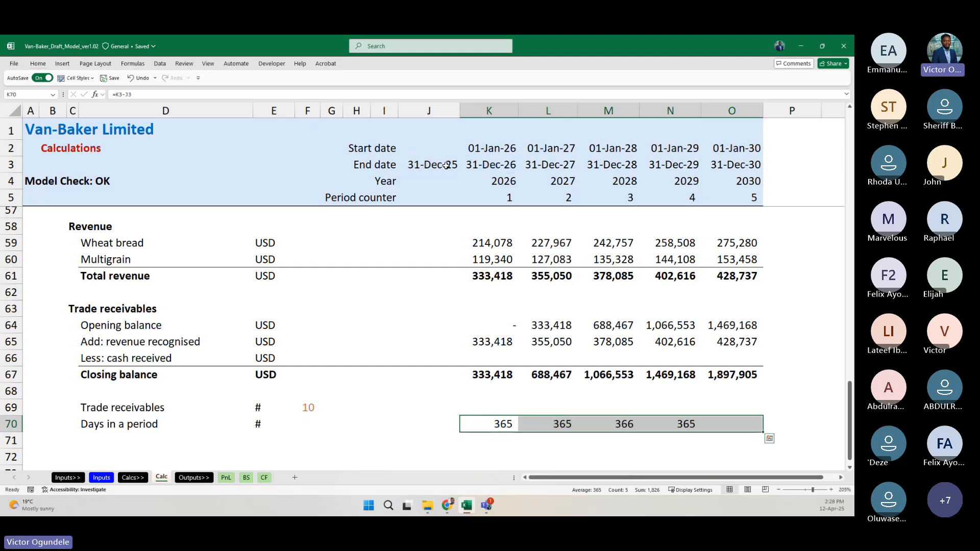
# Step: Examine the days in a period results across K70:O70 and the date cells referenced by the K70 formula
pyautogui.hotkey('ctrl', 'shift', 'Left')
pyautogui.press('Right')
pyautogui.press('Right')
pyautogui.press('Right')
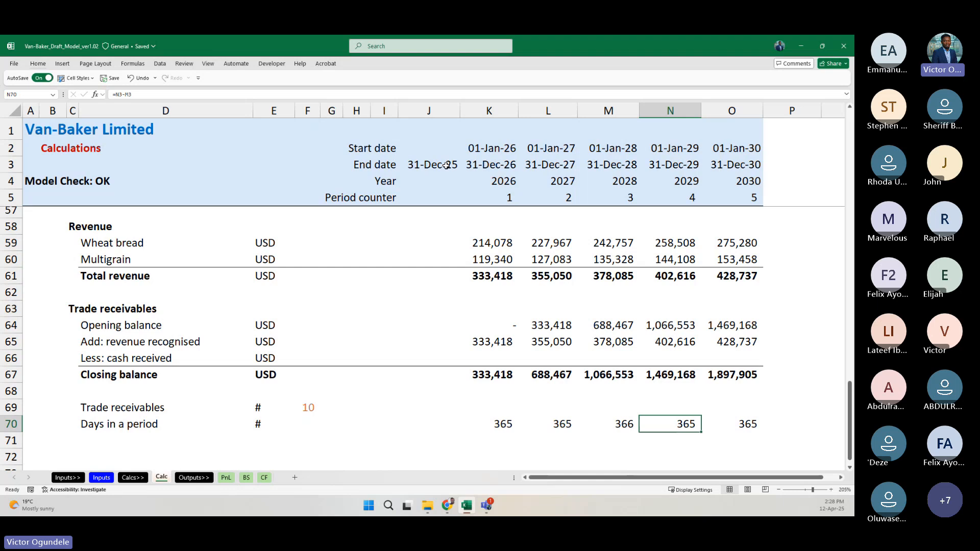
pyautogui.press('Right')
pyautogui.press('Left')
pyautogui.press('Left')
pyautogui.press('Left')
pyautogui.press('Left')
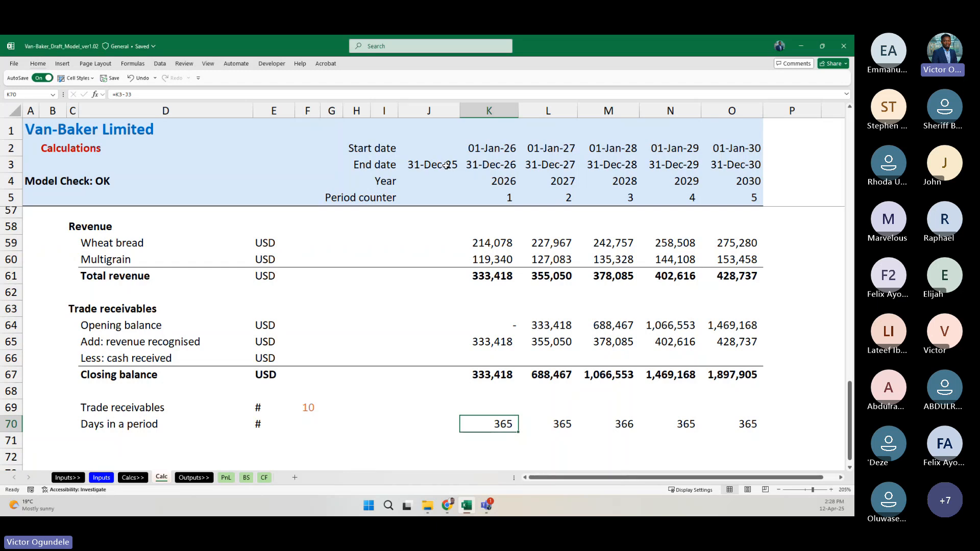
pyautogui.press('F2')
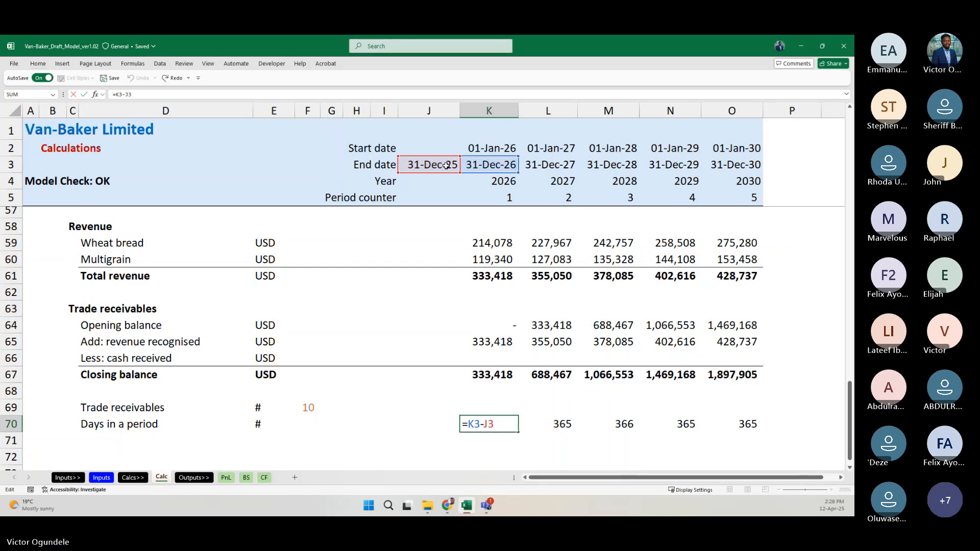
pyautogui.press('Escape')
pyautogui.press('Right')
pyautogui.press('Right')
pyautogui.press('Right')
pyautogui.press('Right')
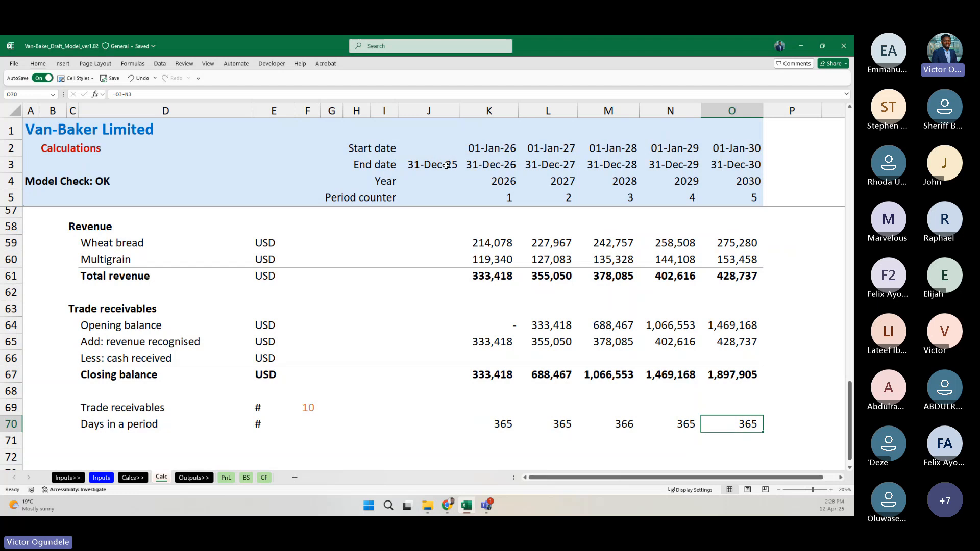
# Step: Divide the fixed receivable days input by the 2026 days in the period in K69 with =$F$69/K70
pyautogui.press('Up')
pyautogui.press('Left')
pyautogui.press('Left')
pyautogui.press('Left')
pyautogui.press('Left')
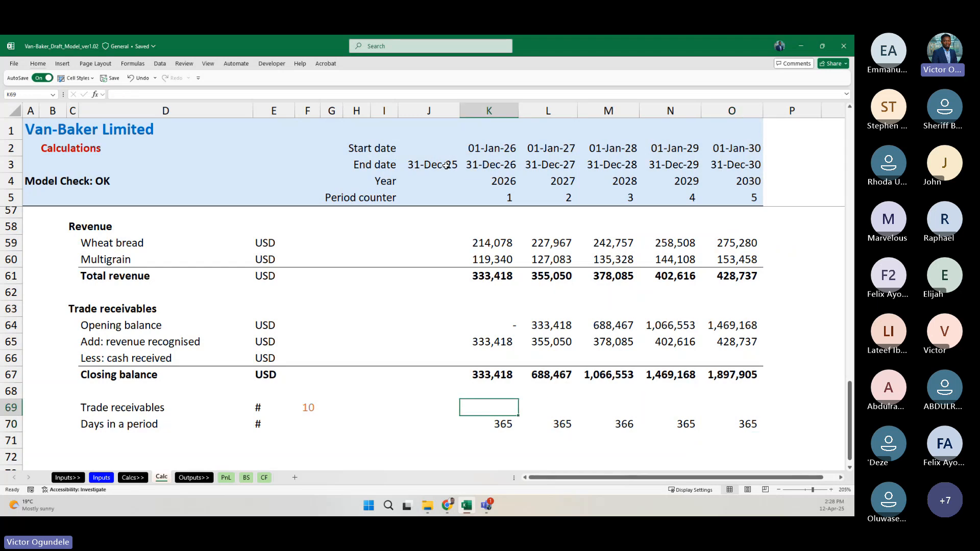
pyautogui.write('=')
pyautogui.press('Left')
pyautogui.press('Left')
pyautogui.press('Left')
pyautogui.press('Left')
pyautogui.press('Left')
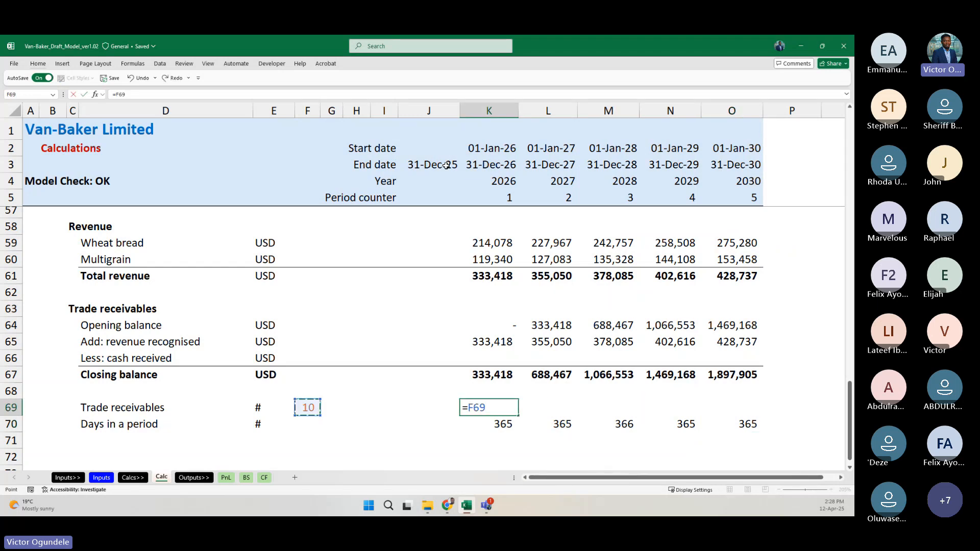
pyautogui.press('F4')
pyautogui.write('/')
pyautogui.press('Down')
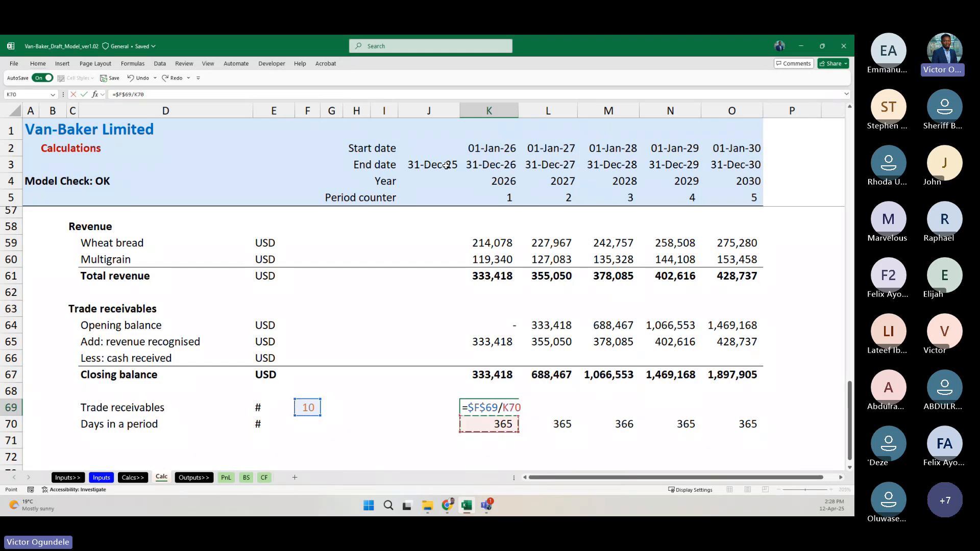
pyautogui.hotkey('ctrl', 'Return')
# Step: Fill the K69 days ratio formula across to O69
pyautogui.hotkey('shift', 'Right')
pyautogui.hotkey('shift', 'Right')
pyautogui.hotkey('shift', 'Right')
pyautogui.hotkey('shift', 'Right')
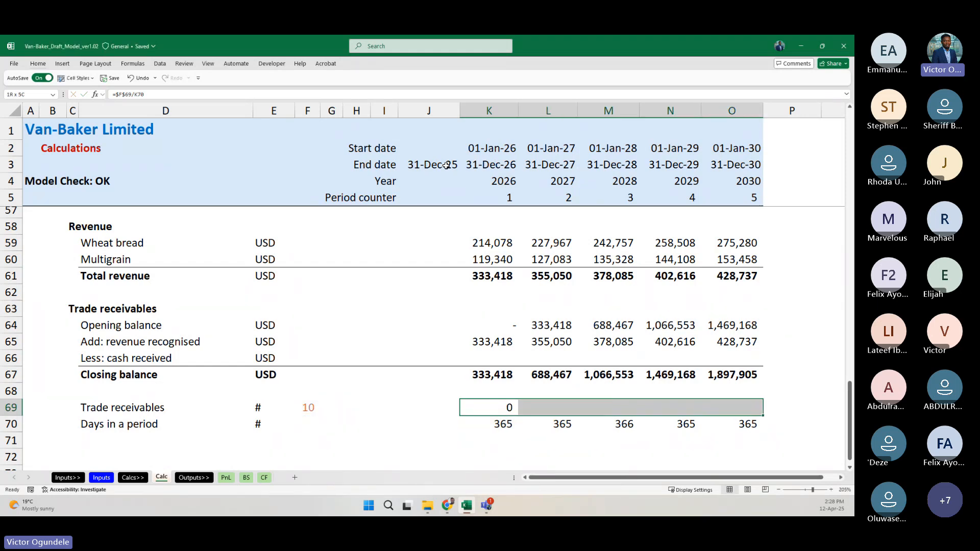
pyautogui.hotkey('ctrl', 'r')
# Step: Try showing the K69:O69 ratios as percentages with two decimals, and undo that formatting
pyautogui.hotkey('ctrl', 'shift', '5')
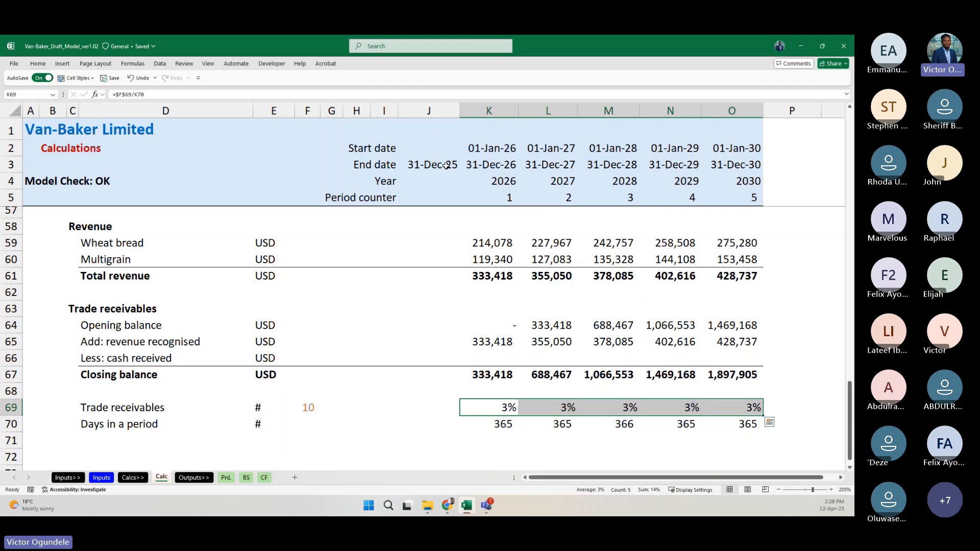
pyautogui.hotkey('alt', 'h', '0')
pyautogui.hotkey('alt', 'h', '0')
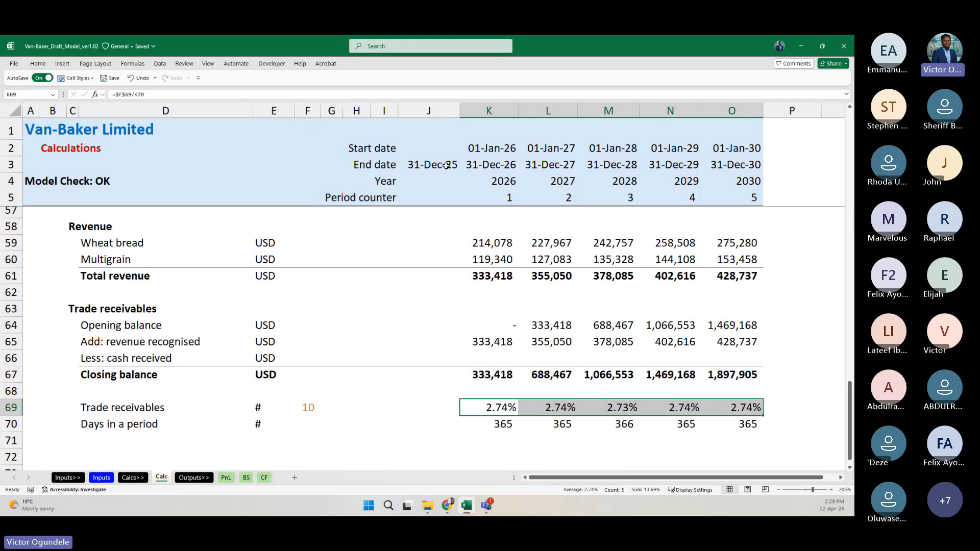
pyautogui.hotkey('ctrl', 'z')
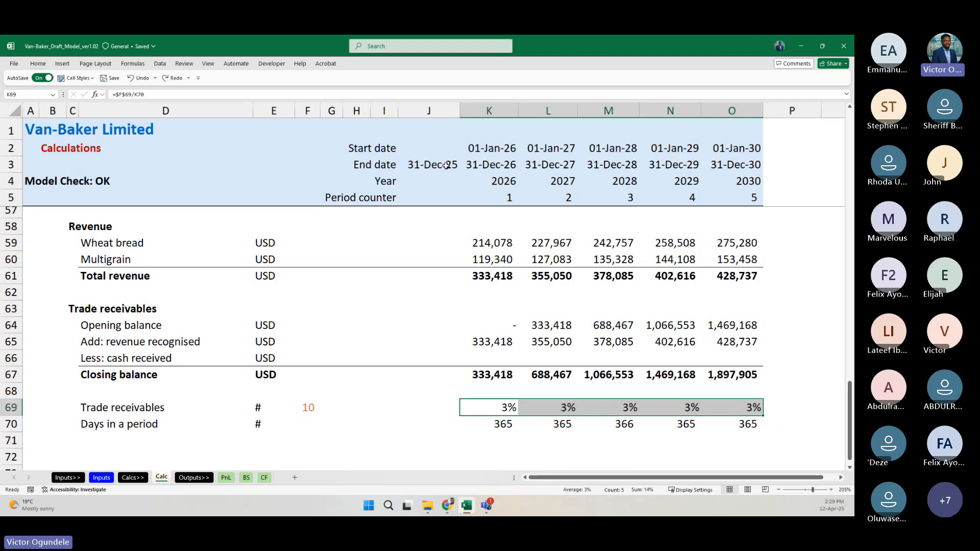
pyautogui.hotkey('ctrl', 'z')
# Step: Multiply the ratio by revenue recognised across K69:O69, so K69 reads =$F$69/K70*K65
pyautogui.press('F2')
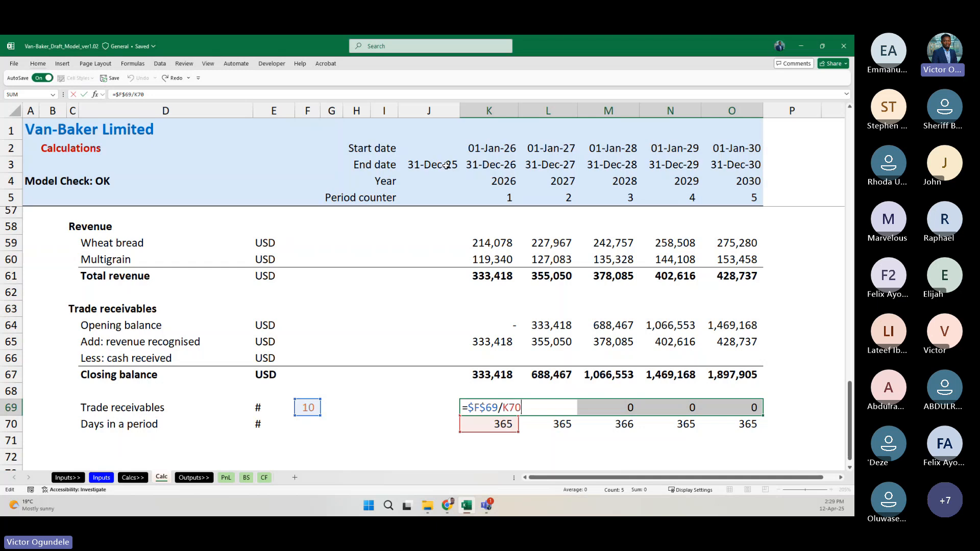
pyautogui.write('*')
pyautogui.click(486, 344)
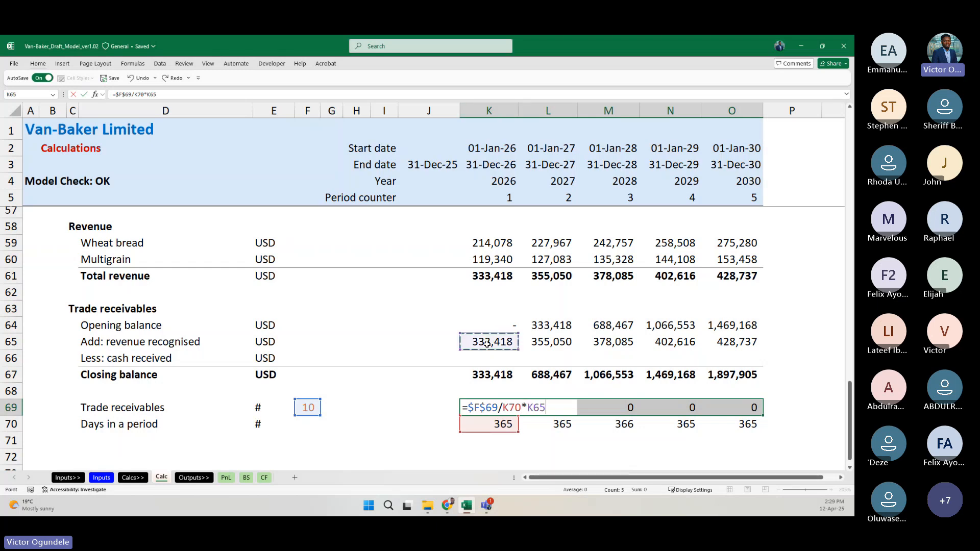
pyautogui.hotkey('ctrl', 'Return')
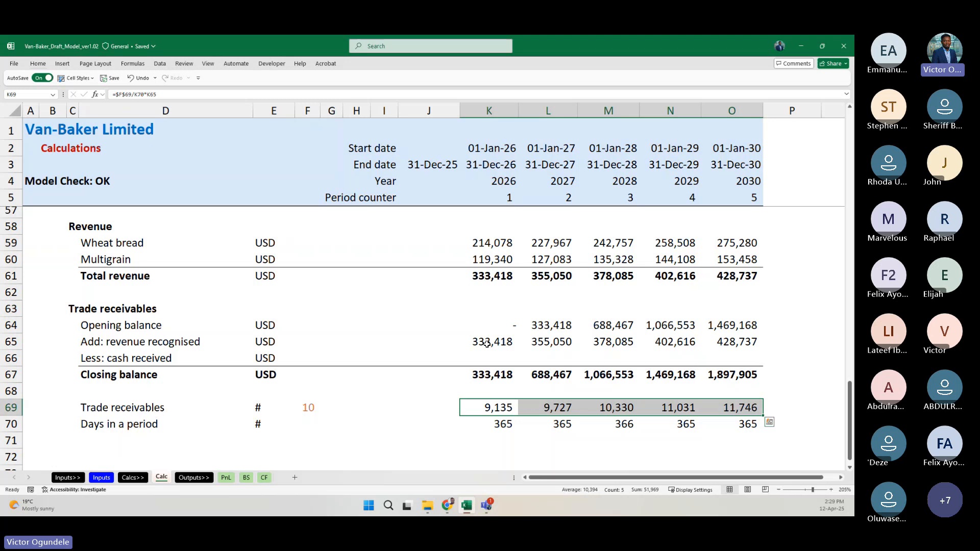
# Step: Review the trade receivables formulas and results for each year along row 69
pyautogui.press('Right')
pyautogui.press('Left')
pyautogui.press('Right')
pyautogui.press('Right')
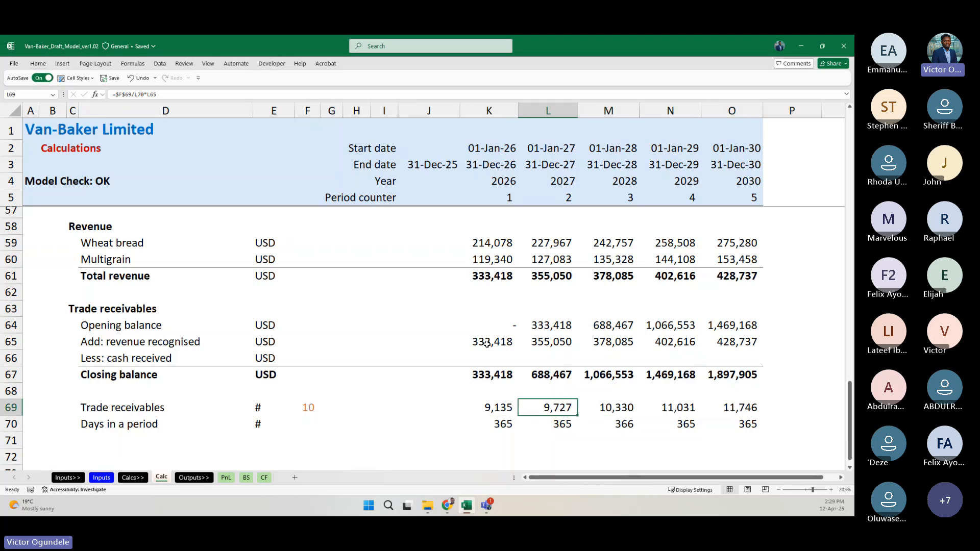
pyautogui.press('Left')
pyautogui.press('Left')
pyautogui.press('Right')
pyautogui.press('Right')
pyautogui.press('Right')
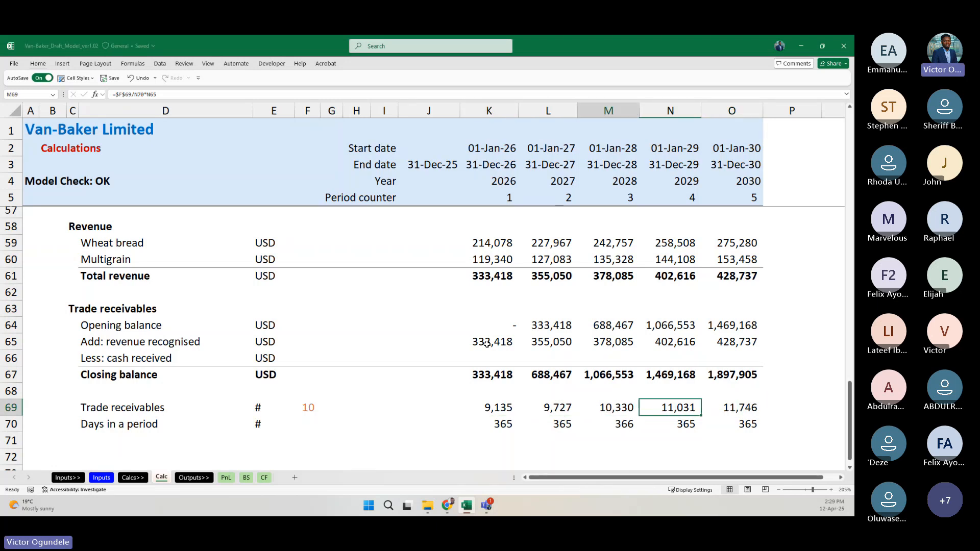
pyautogui.press('Left')
pyautogui.press('Left')
pyautogui.press('Left')
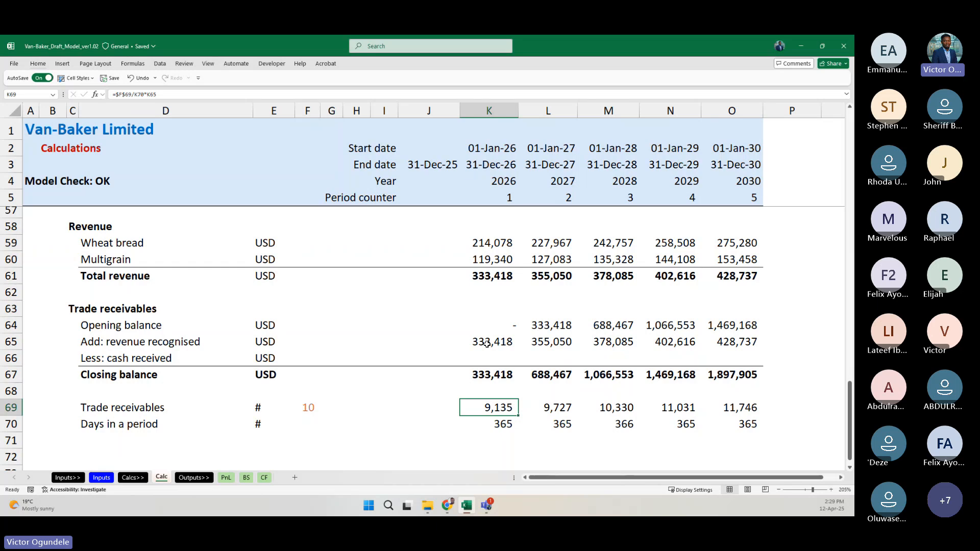
# Step: Convert the linked label in D69 to a plain value and extend it to "Trade receivables ending balance"
pyautogui.hotkey('ctrl', 'Left')
pyautogui.hotkey('ctrl', 'Left')
pyautogui.press('F2')
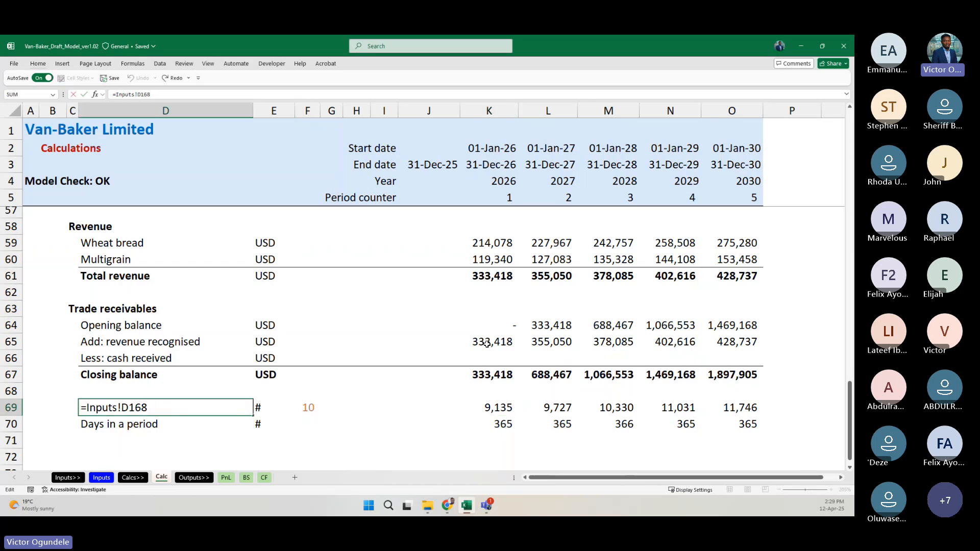
pyautogui.press('Escape')
pyautogui.hotkey('ctrl', 'c')
pyautogui.hotkey('ctrl', 'alt', 'v')
pyautogui.press('v')
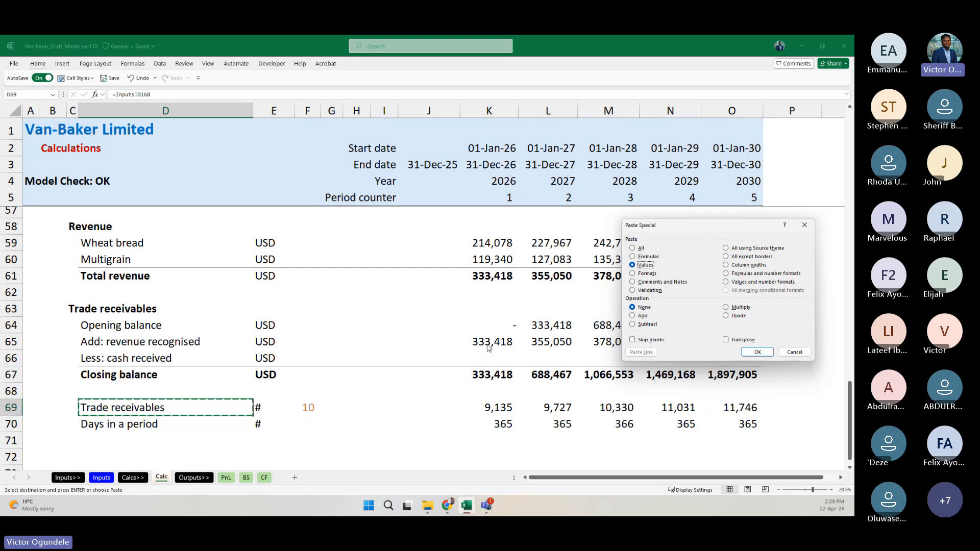
pyautogui.press('Return')
pyautogui.press('F2')
pyautogui.write('en')
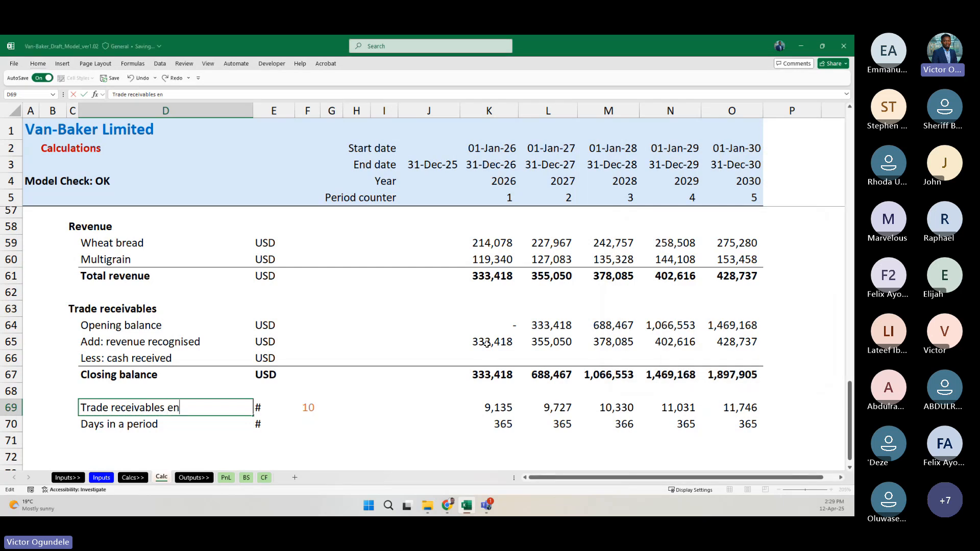
pyautogui.write('ding balance')
pyautogui.hotkey('ctrl', 'Return')
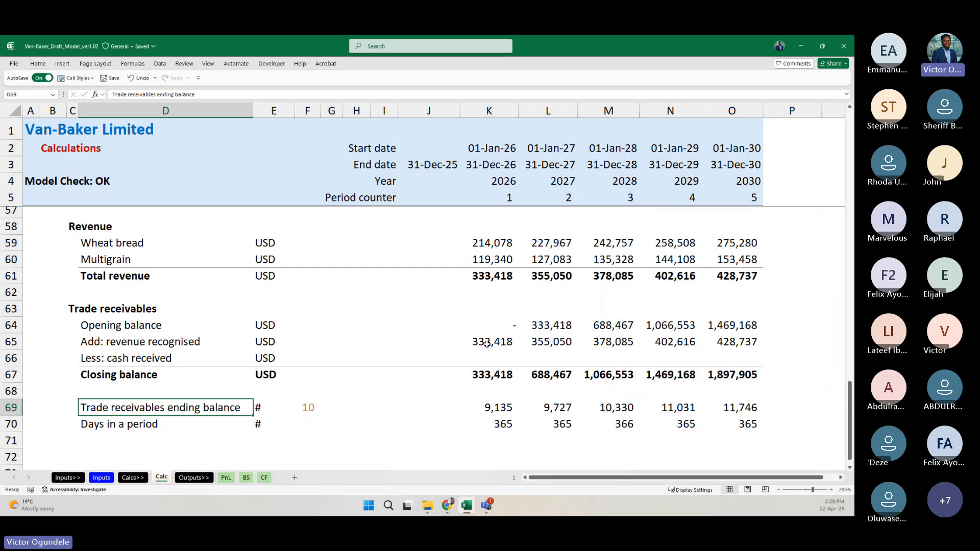
# Step: Check the 2026 ending balance, the 2026 end date, the D69 label and the linked receivable days in F69
pyautogui.hotkey('ctrl', 'Right')
pyautogui.hotkey('ctrl', 'Right')
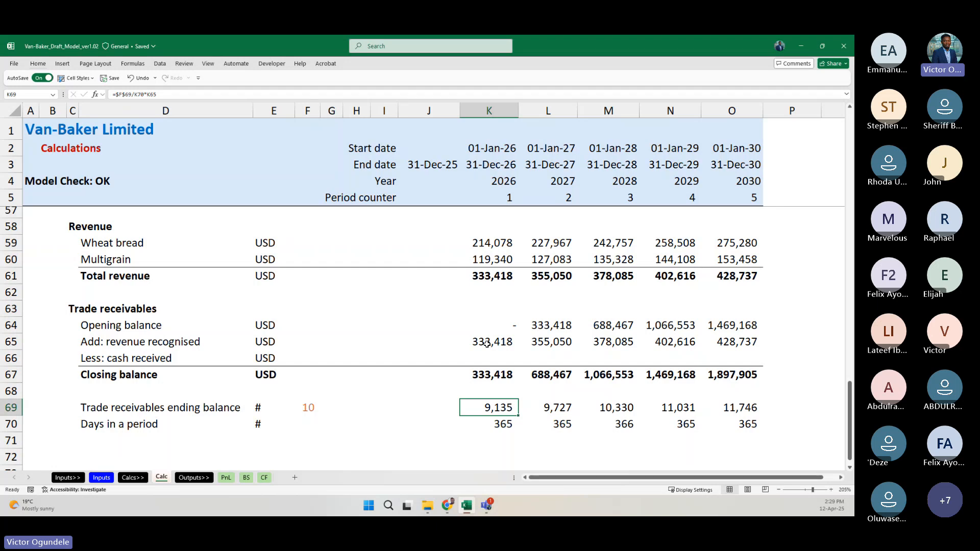
pyautogui.click(486, 164)
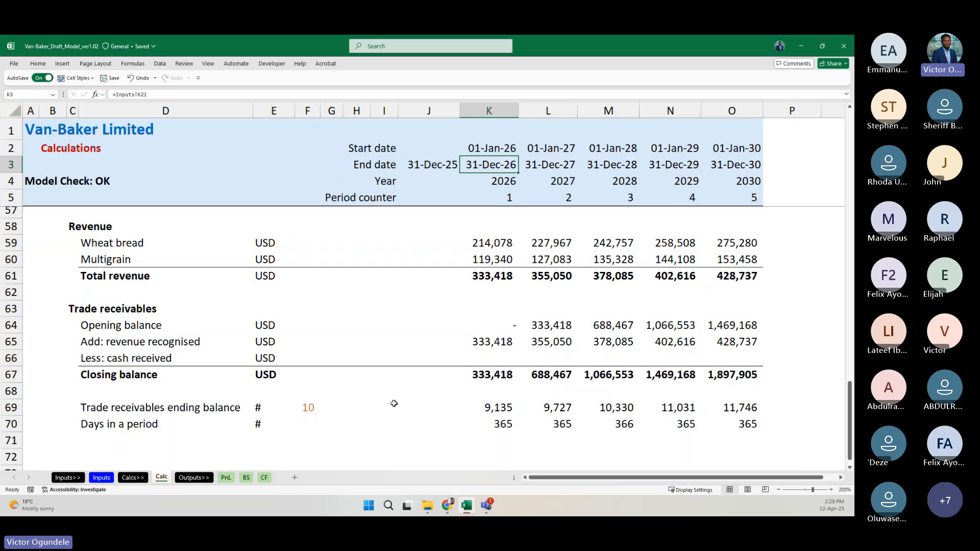
pyautogui.click(204, 407)
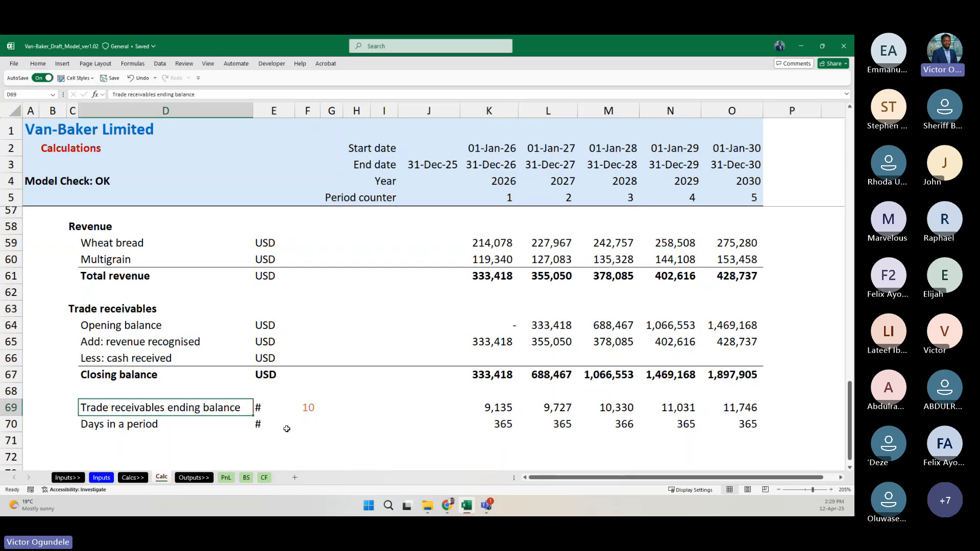
pyautogui.click(302, 409)
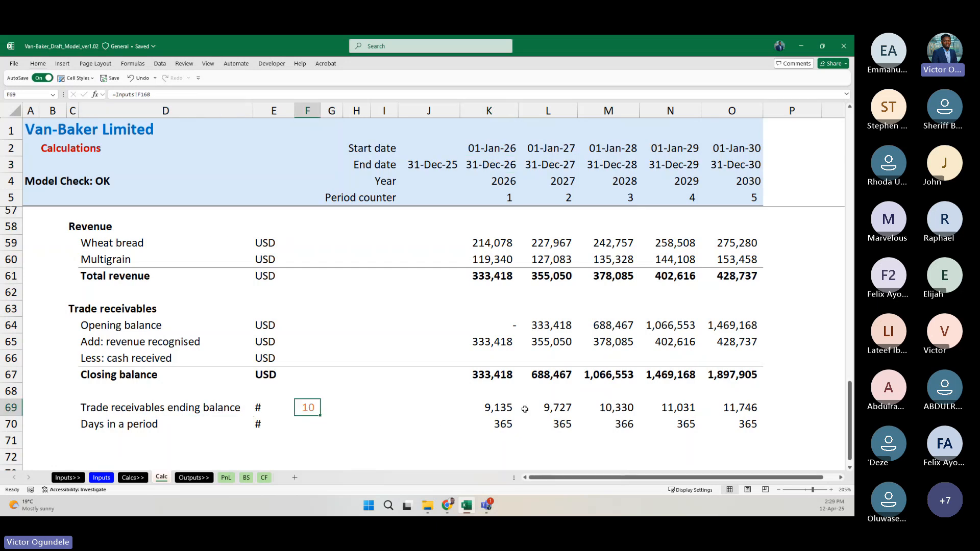
# Step: Remove the revenue multiplier from the K69 formula, leaving =$F$69/K70
pyautogui.click(503, 407)
pyautogui.press('F2')
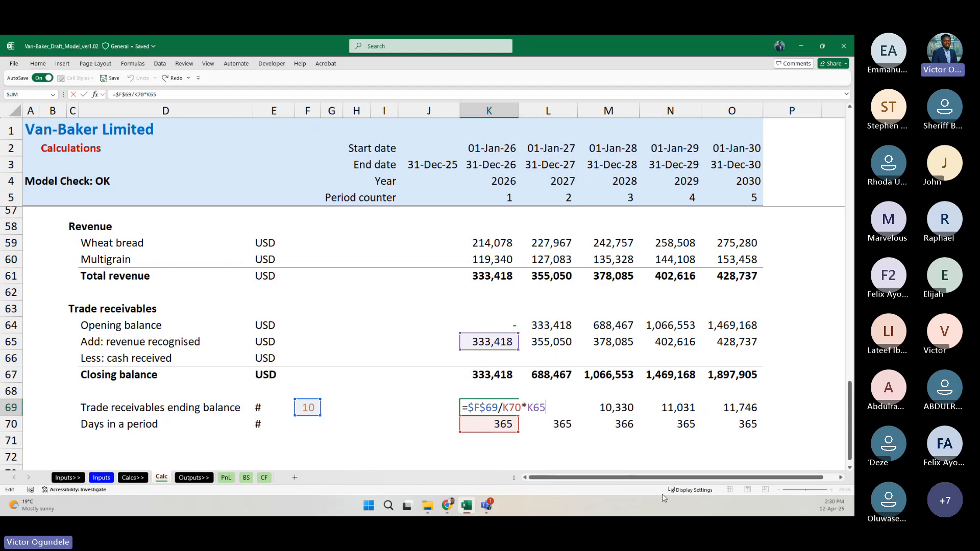
pyautogui.press('BackSpace')
pyautogui.press('BackSpace')
pyautogui.press('BackSpace')
pyautogui.hotkey('ctrl', 'Return')
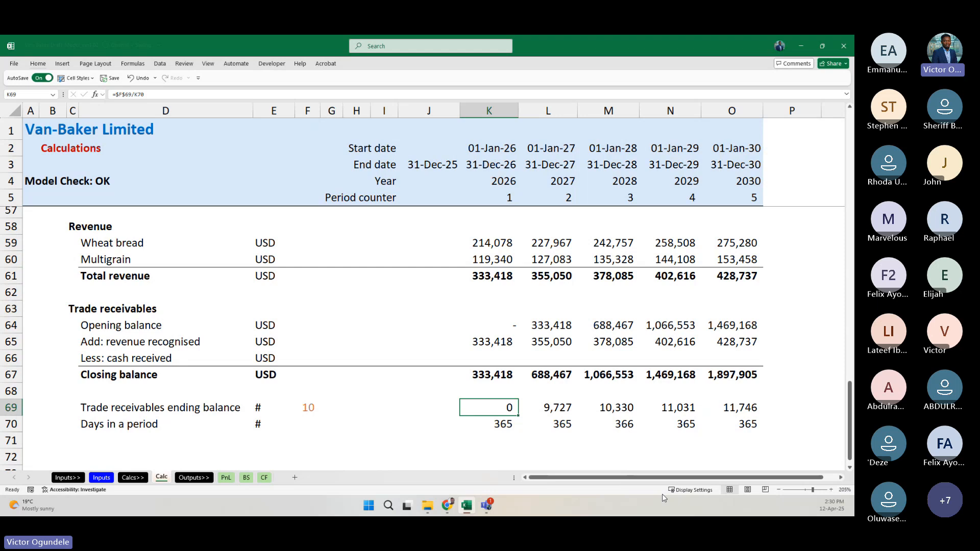
# Step: Clear the yearly formulas from the ending balance and days in a period rows, K69:O70
pyautogui.hotkey('ctrl', 'shift', 'Right')
pyautogui.press('Delete')
pyautogui.press('Down')
pyautogui.hotkey('ctrl', 'shift', 'Right')
pyautogui.press('Delete')
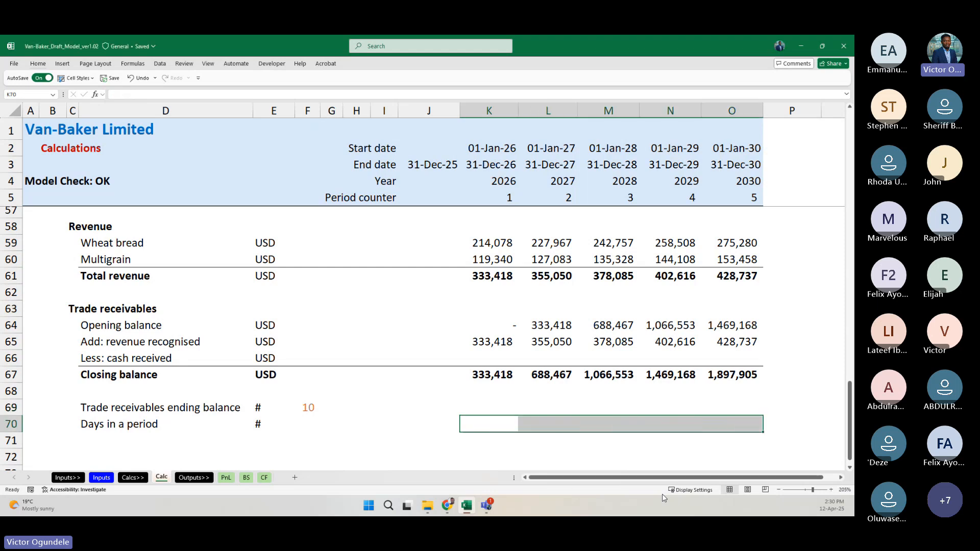
# Step: Calculate the days in a period for every year in K70:O70 with =K3-J3, taking the difference between consecutive end dates
pyautogui.write('=')
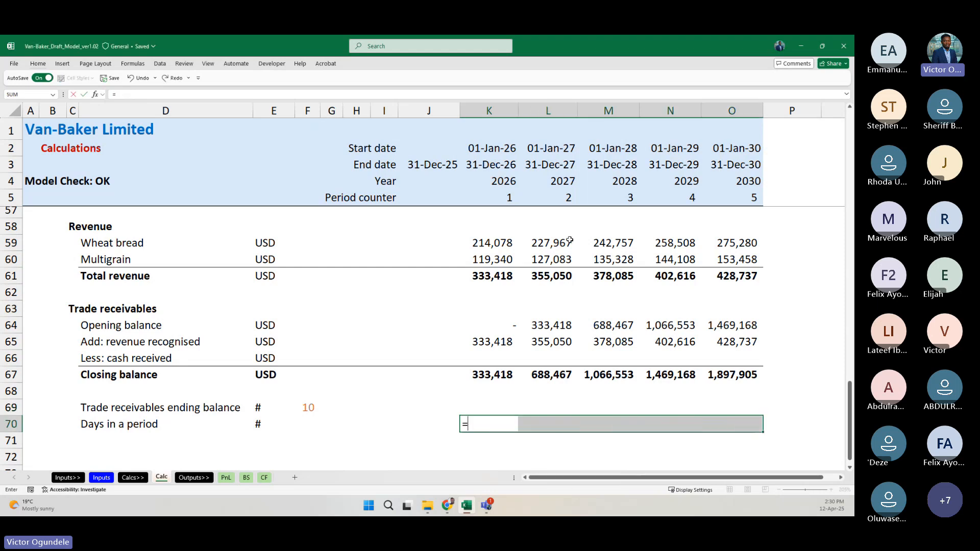
pyautogui.click(491, 162)
pyautogui.write('-')
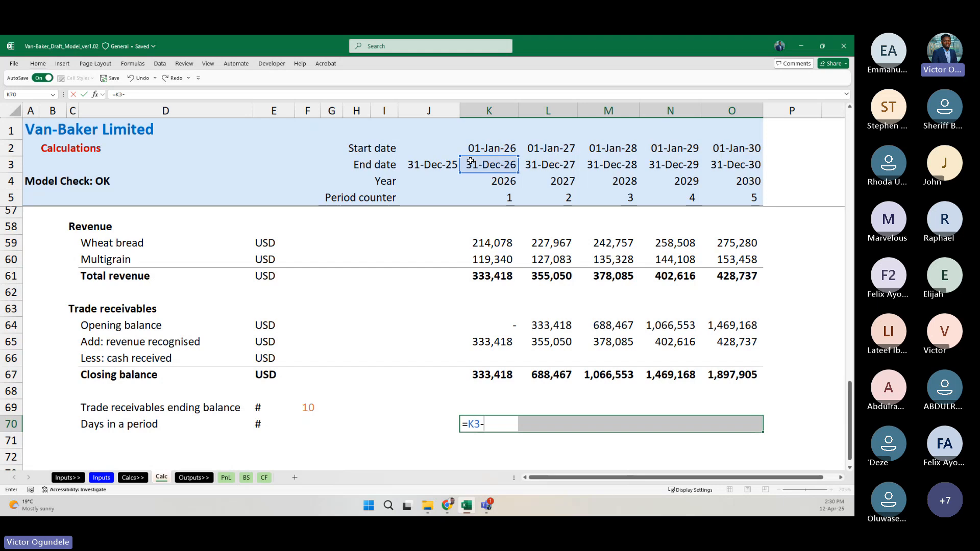
pyautogui.click(448, 162)
pyautogui.hotkey('ctrl', 'Return')
pyautogui.press('Left')
pyautogui.press('Right')
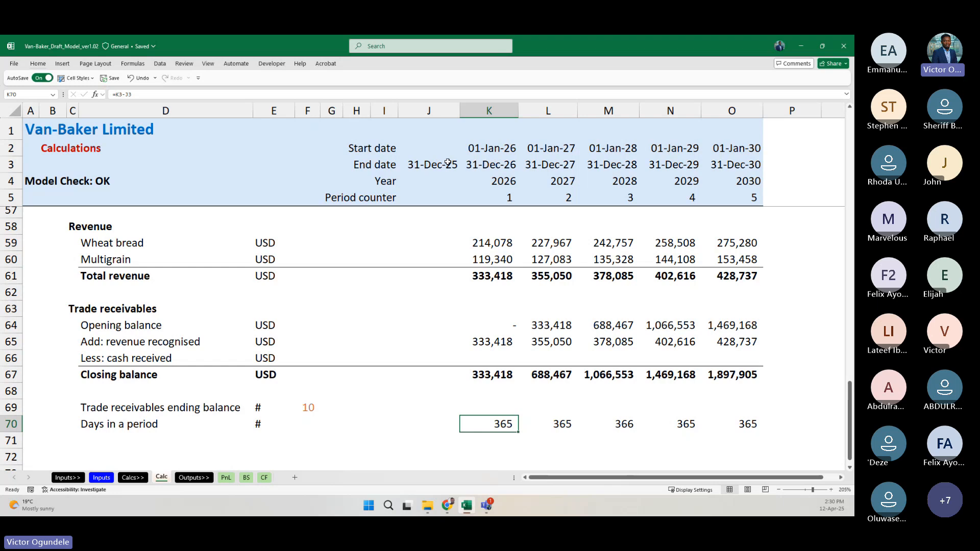
# Step: Enter =$F$69/K70 in K69 to divide the fixed receivable days by the 2026 days in a period
pyautogui.press('Up')
pyautogui.write('=')
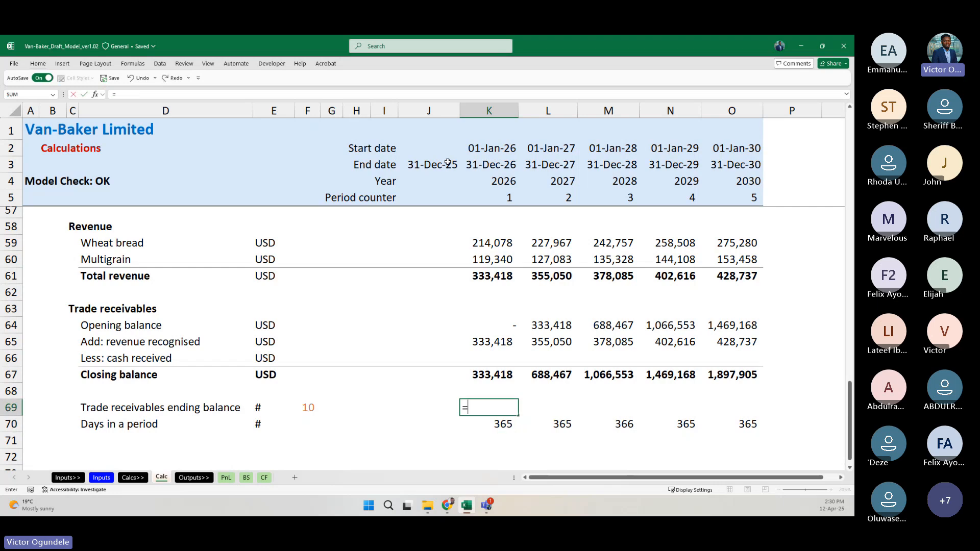
pyautogui.press('Left')
pyautogui.press('Left')
pyautogui.press('Left')
pyautogui.press('Left')
pyautogui.press('Left')
pyautogui.press('F4')
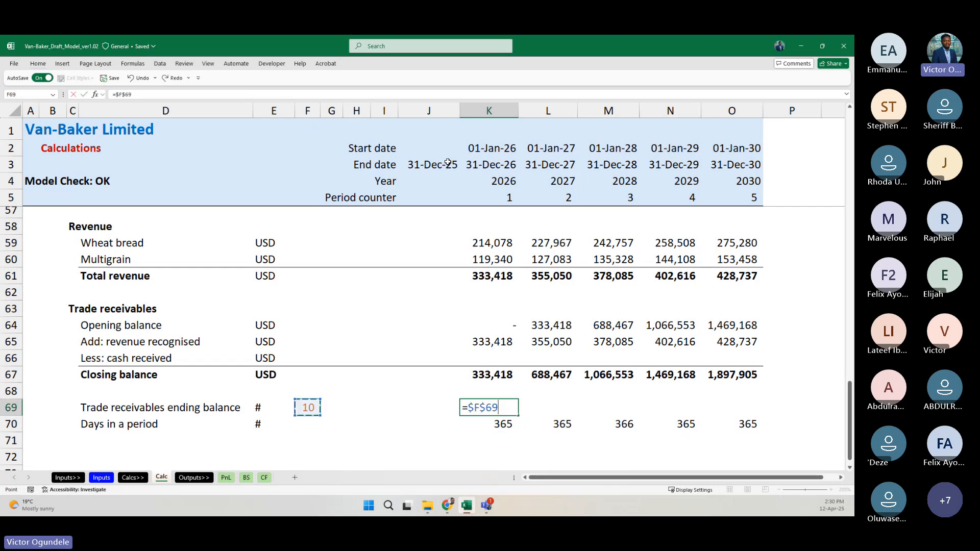
pyautogui.write('/')
pyautogui.hotkey('ctrl', 'Return')
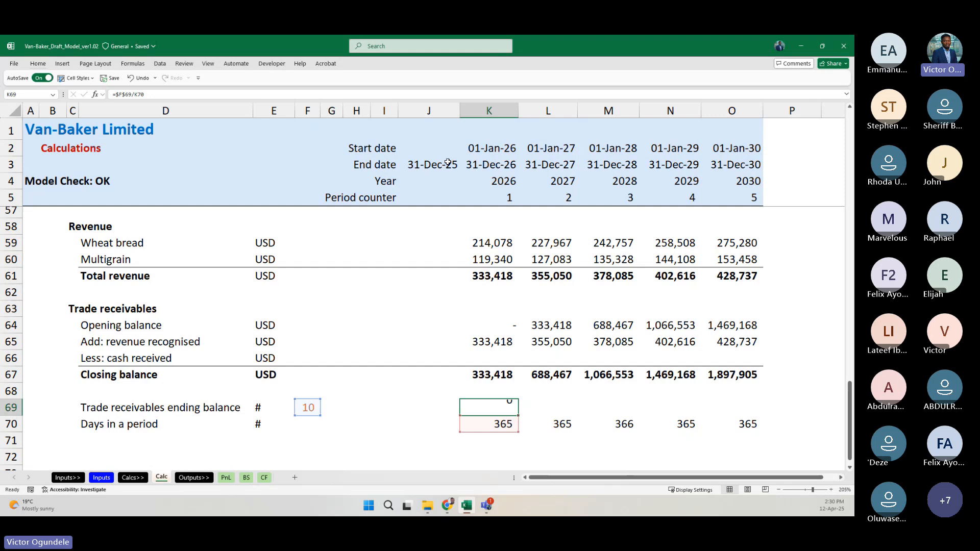
# Step: Fill the K69 formula across to O69 and format the row as percentages with one decimal
pyautogui.hotkey('shift', 'Right')
pyautogui.hotkey('shift', 'Right')
pyautogui.hotkey('shift', 'Right')
pyautogui.hotkey('shift', 'Right')
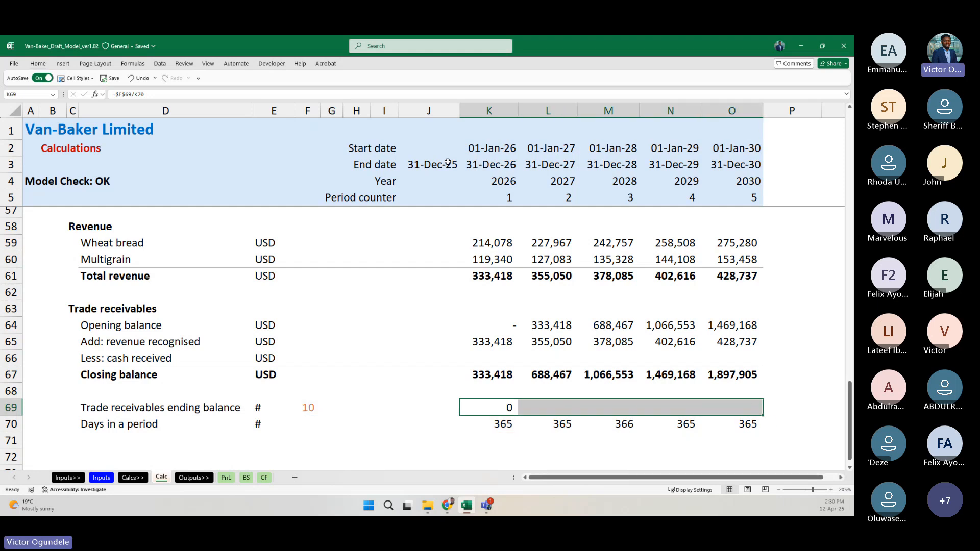
pyautogui.hotkey('ctrl', 'r')
pyautogui.hotkey('ctrl', 'shift', '5')
pyautogui.hotkey('alt', 'h')
pyautogui.press('0')
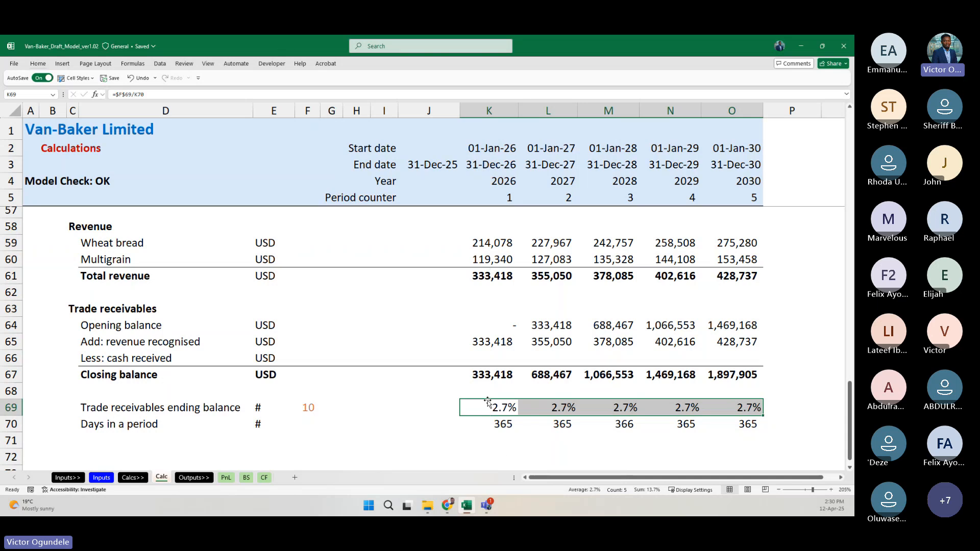
# Step: Calculate the remaining 2026 share in K68 with =1-K69, show an extra decimal, and clear the cell again
pyautogui.press('Up')
pyautogui.write('=1-')
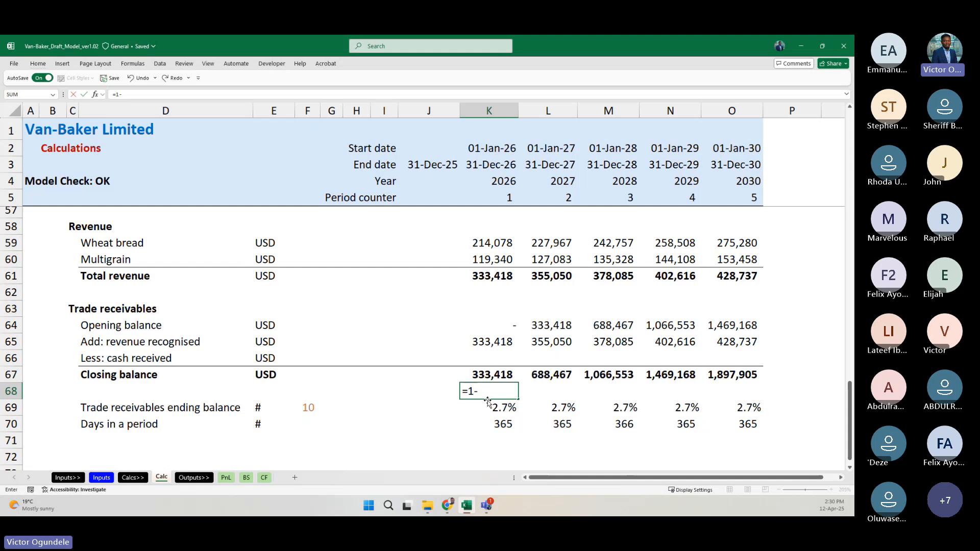
pyautogui.press('Down')
pyautogui.hotkey('ctrl', 'Return')
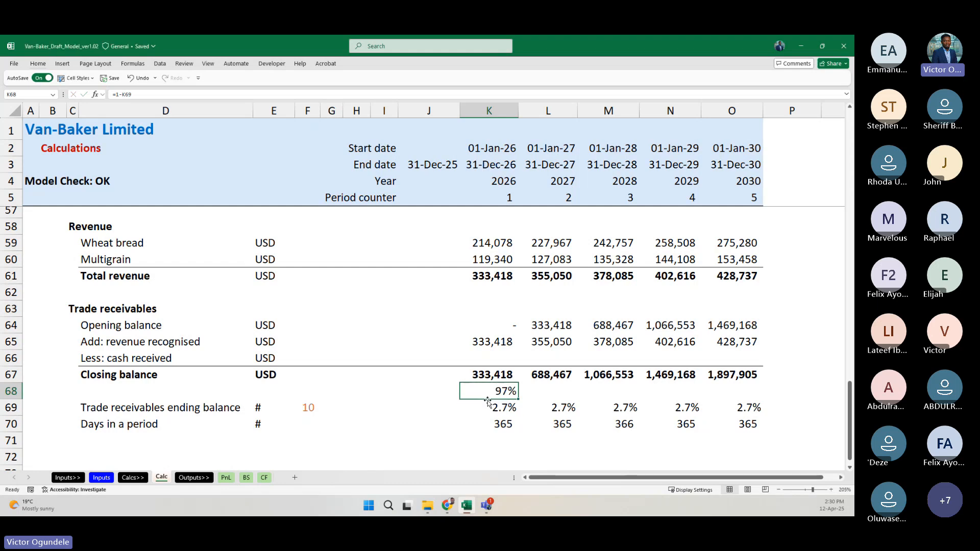
pyautogui.hotkey('alt', 'h')
pyautogui.press('0')
pyautogui.press('Delete')
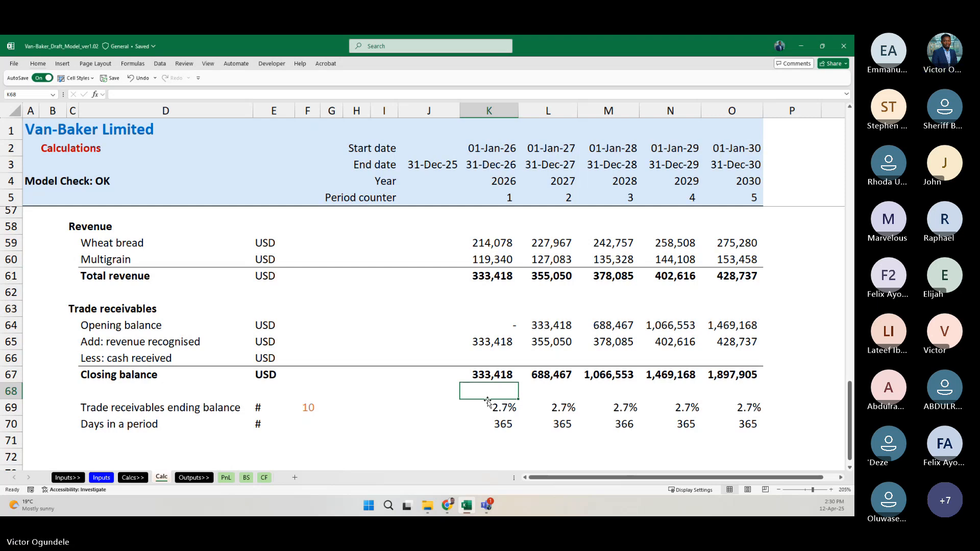
# Step: Copy the number formatting of the revenue recognised row, K65:O65, onto the trade receivables ending balance row, K69:O69
pyautogui.click(488, 406)
pyautogui.press('F2')
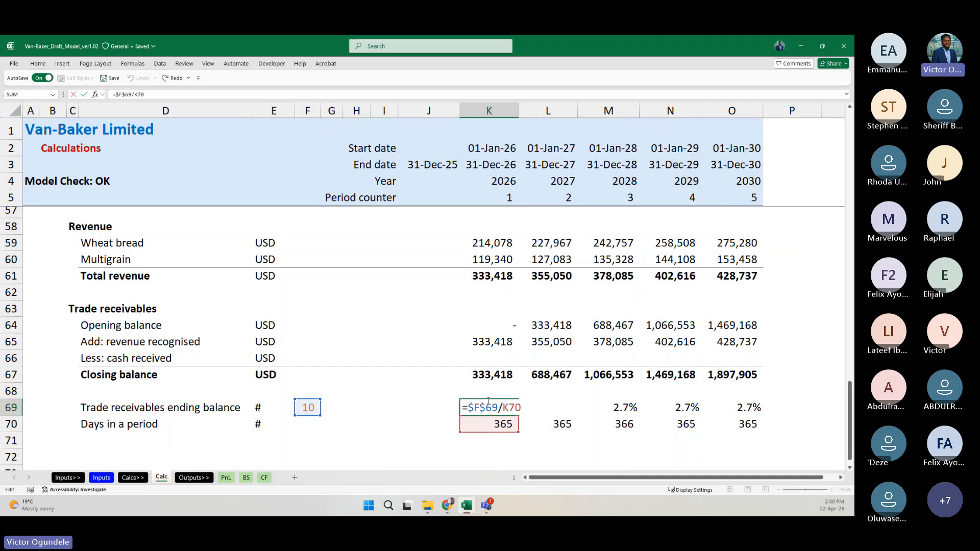
pyautogui.press('Escape')
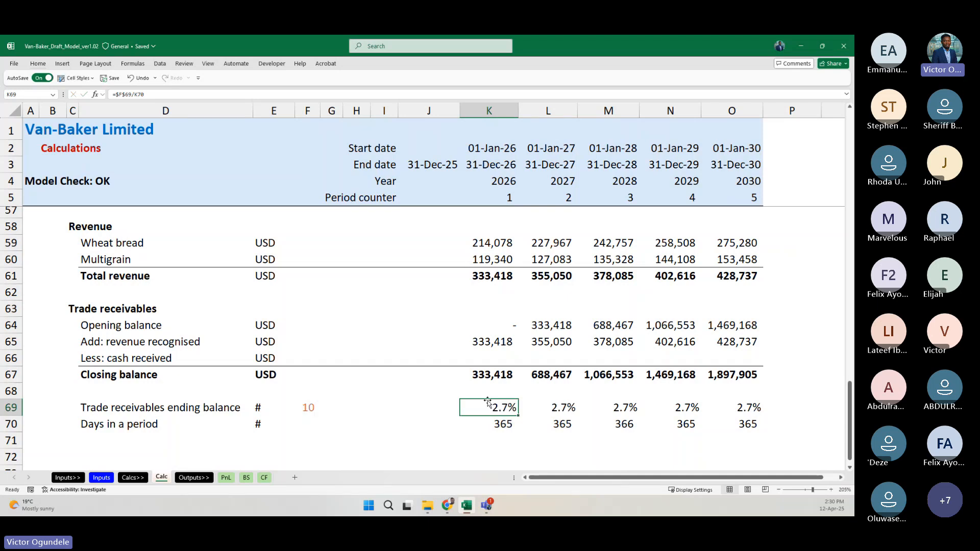
pyautogui.press('Up')
pyautogui.press('Up')
pyautogui.press('Up')
pyautogui.press('Up')
pyautogui.hotkey('ctrl', 'shift', 'Right')
pyautogui.hotkey('alt', 'h')
pyautogui.press('f')
pyautogui.press('p')
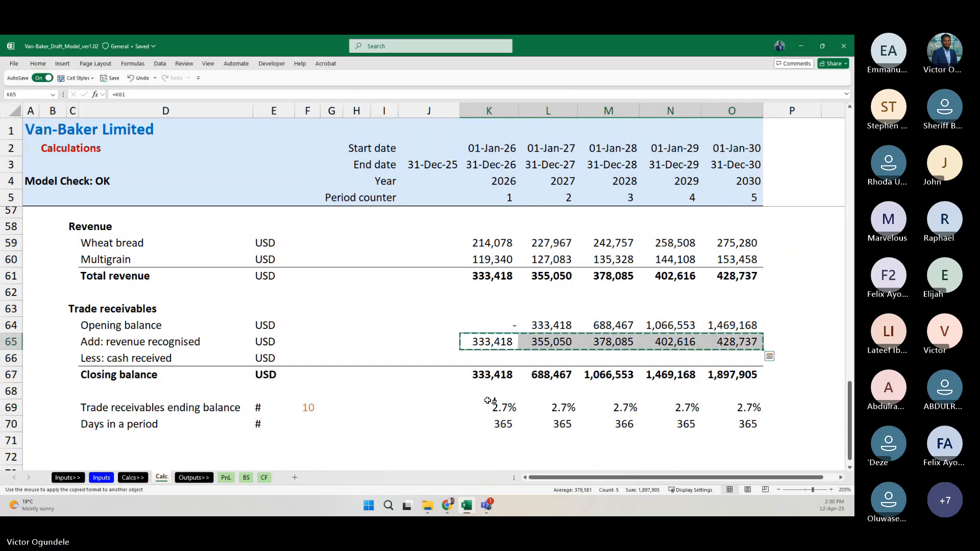
pyautogui.click(490, 408)
# Step: Multiply the ending balance formula by revenue recognised, making it =$F$69/K70*K65 across K69:O69
pyautogui.press('F2')
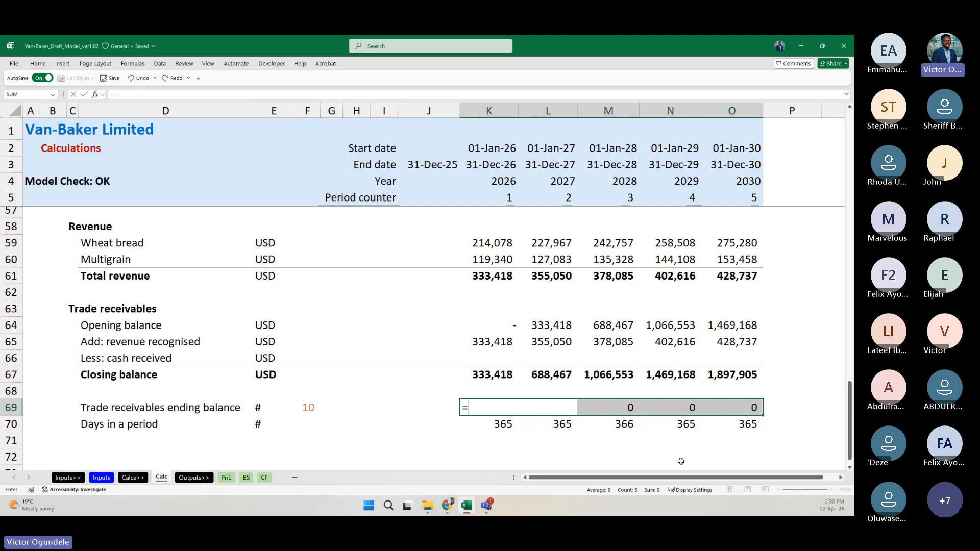
pyautogui.press('Escape')
pyautogui.press('F2')
pyautogui.write('*')
pyautogui.press('Up')
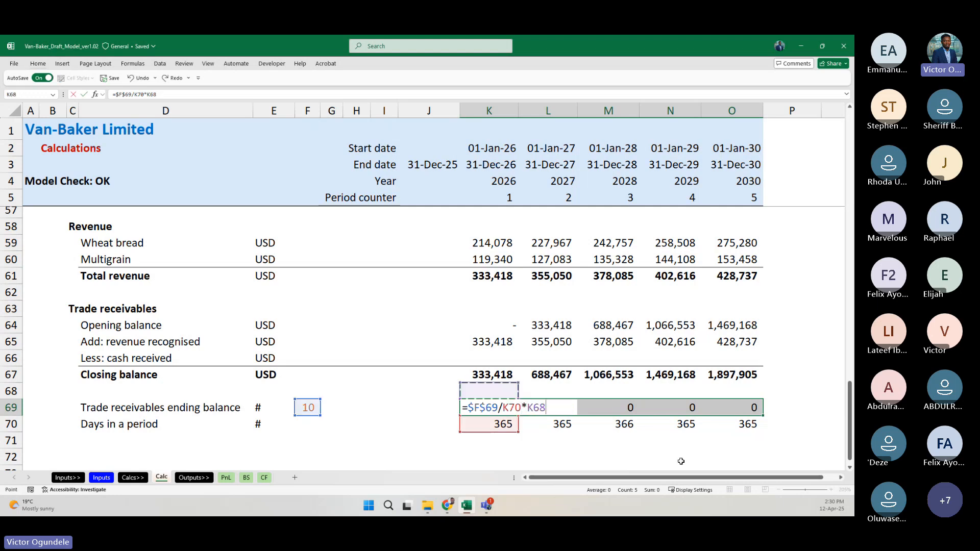
pyautogui.press('Up')
pyautogui.press('Up')
pyautogui.press('Up')
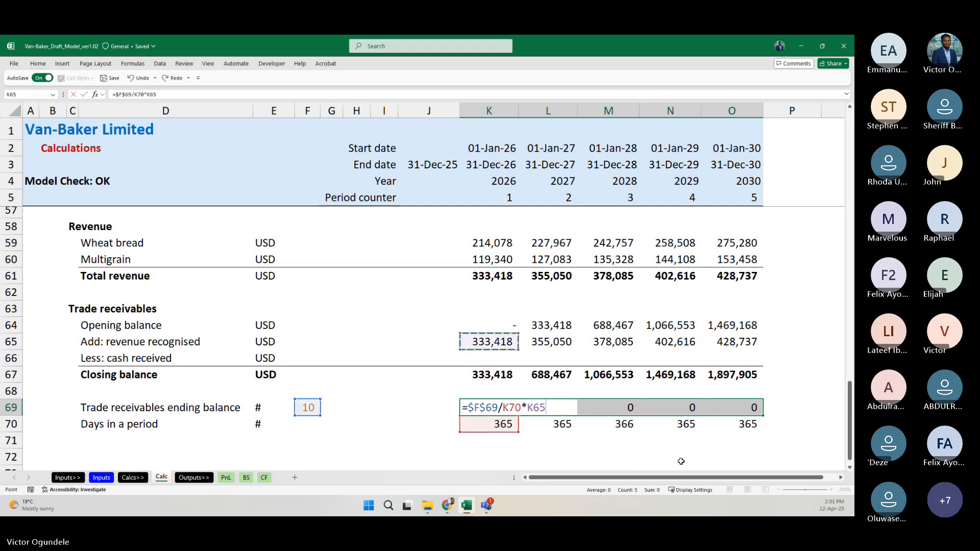
pyautogui.hotkey('ctrl', 'Return')
pyautogui.press('Down')
pyautogui.press('Up')
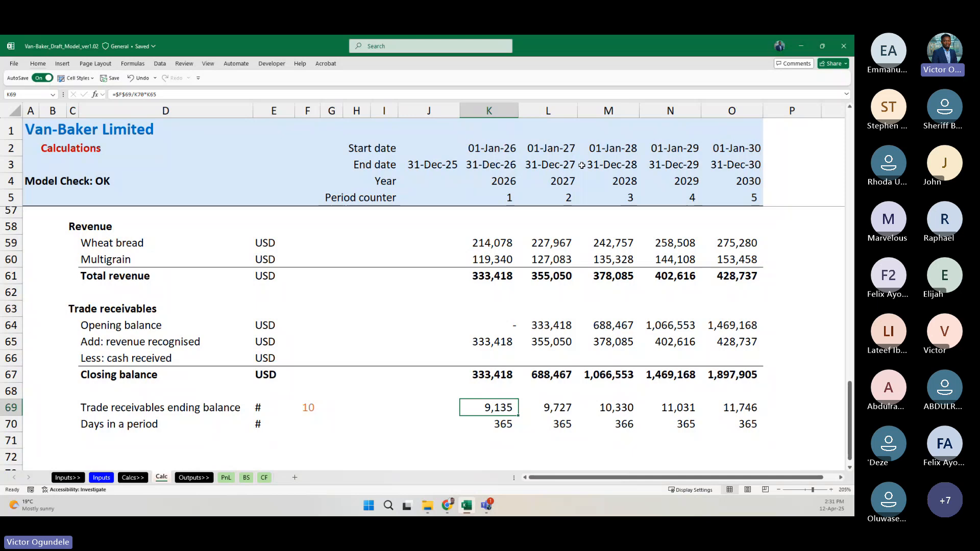
# Step: Check the 2026 end date and the ending balances in K69:O69, and start a formula in K66 for cash received
pyautogui.click(496, 168)
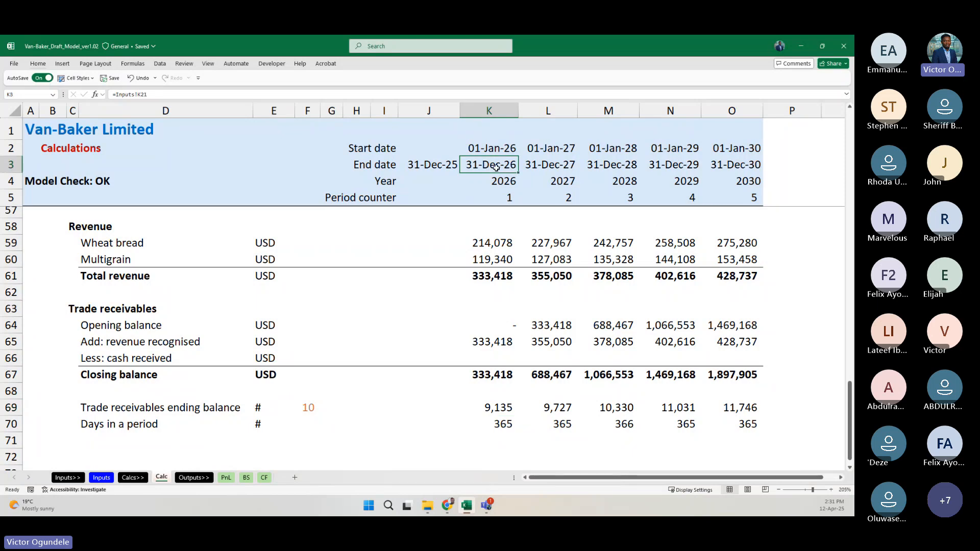
pyautogui.moveTo(504, 406); pyautogui.dragTo(735, 407)
pyautogui.click(487, 359)
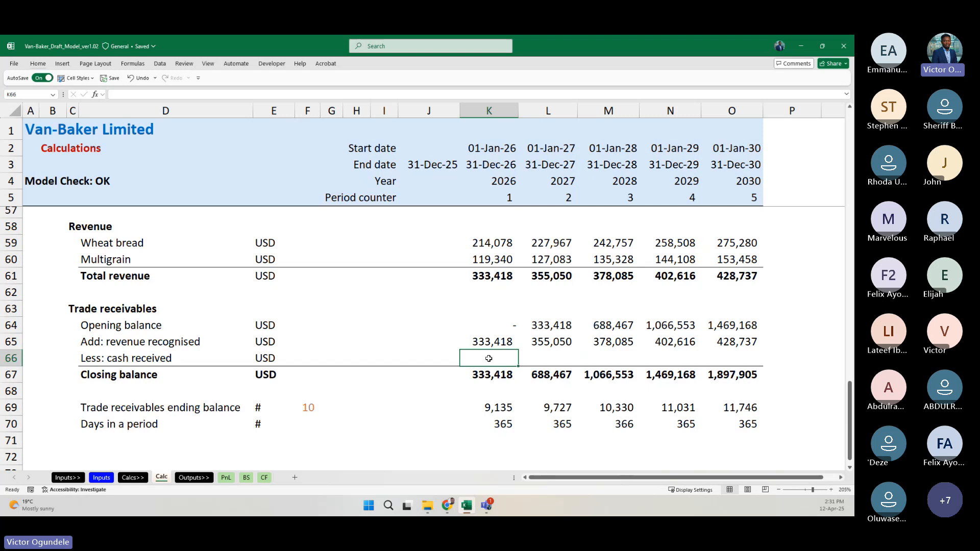
pyautogui.write('=')
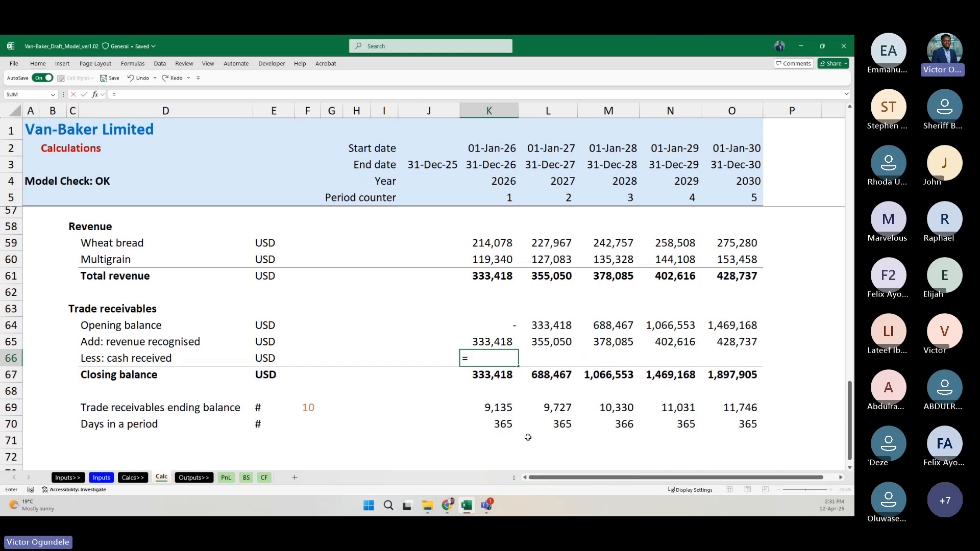
pyautogui.press('Down')
pyautogui.write('-su')
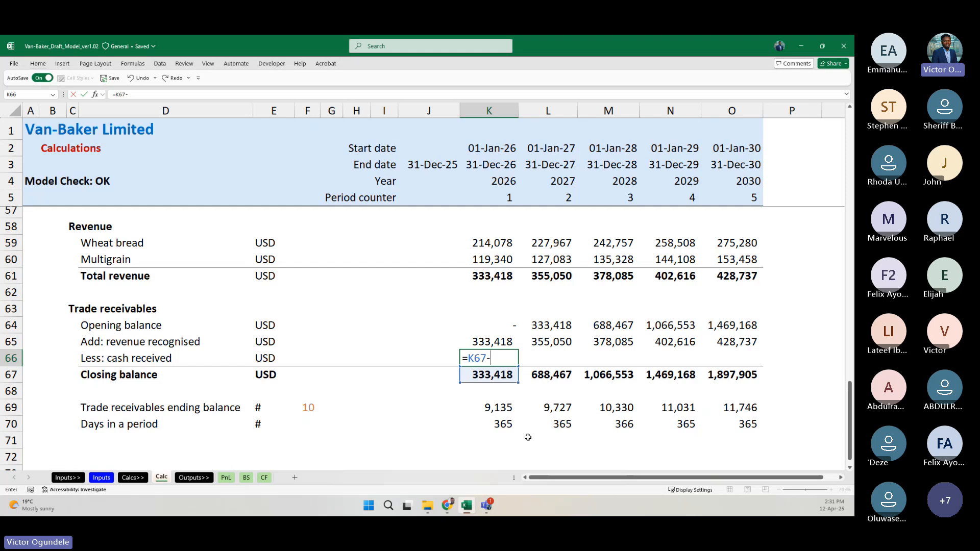
pyautogui.press('BackSpace')
pyautogui.press('BackSpace')
pyautogui.press('BackSpace')
pyautogui.press('BackSpace')
pyautogui.press('BackSpace')
pyautogui.press('BackSpace')
# Step: Complete the cash received formula in K66 as =K69-SUM(K64:K65) and fill it across to 2030
pyautogui.press('Down')
pyautogui.press('Down')
pyautogui.press('Down')
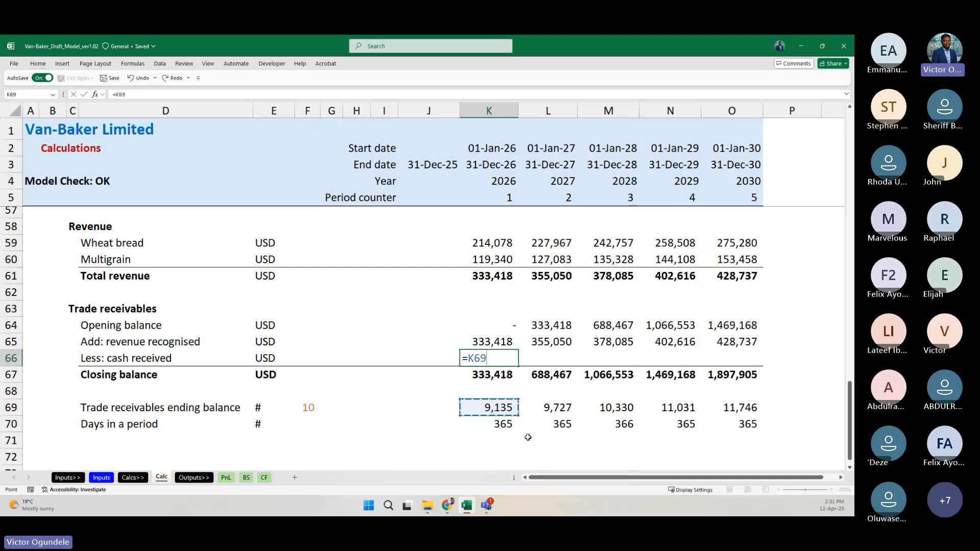
pyautogui.write('-SUM(')
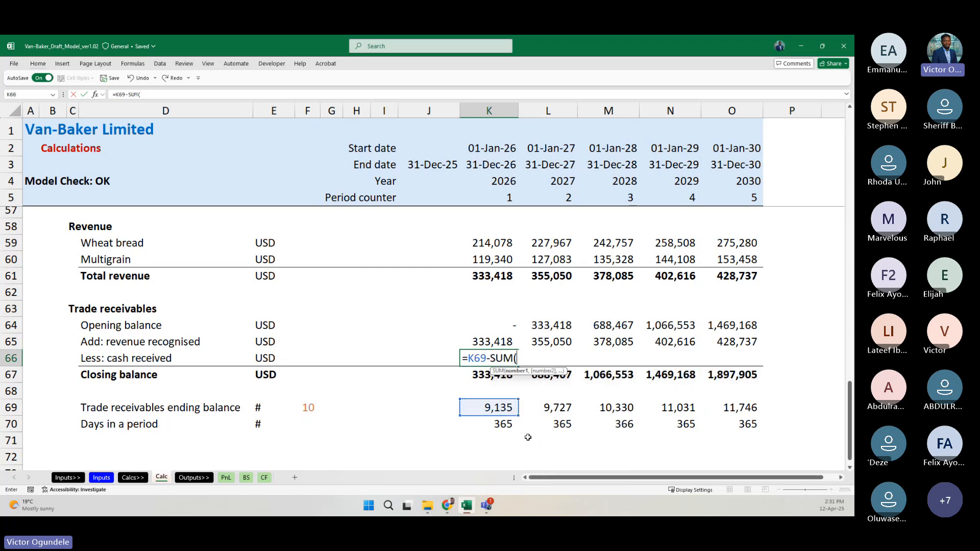
pyautogui.press('Up')
pyautogui.hotkey('shift', 'Up')
pyautogui.write(')')
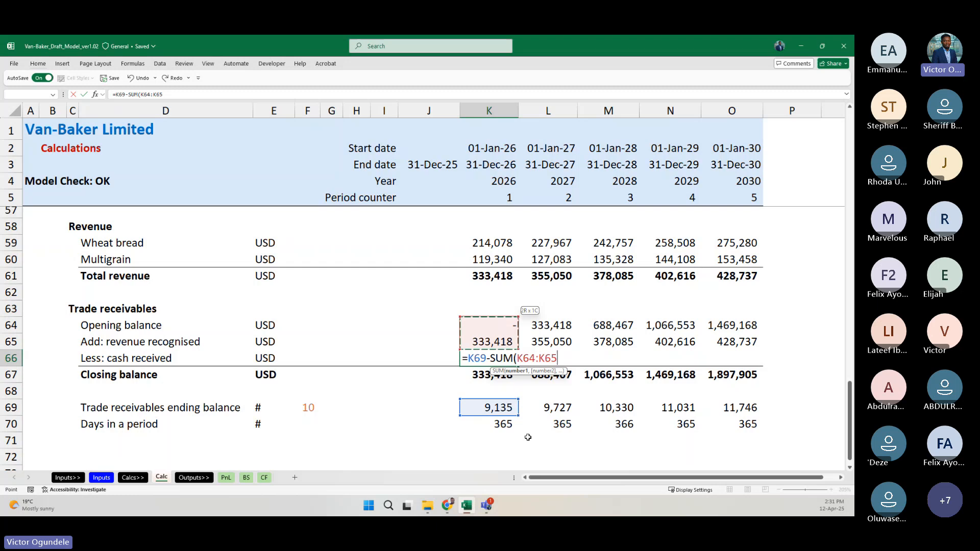
pyautogui.hotkey('ctrl', 'Return')
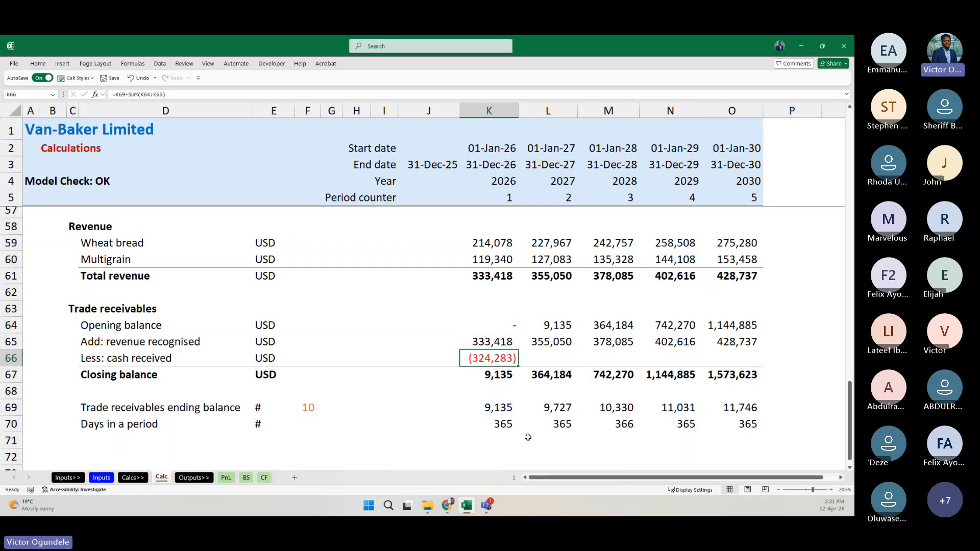
pyautogui.hotkey('ctrl', 'shift', 'r')
pyautogui.press('Left')
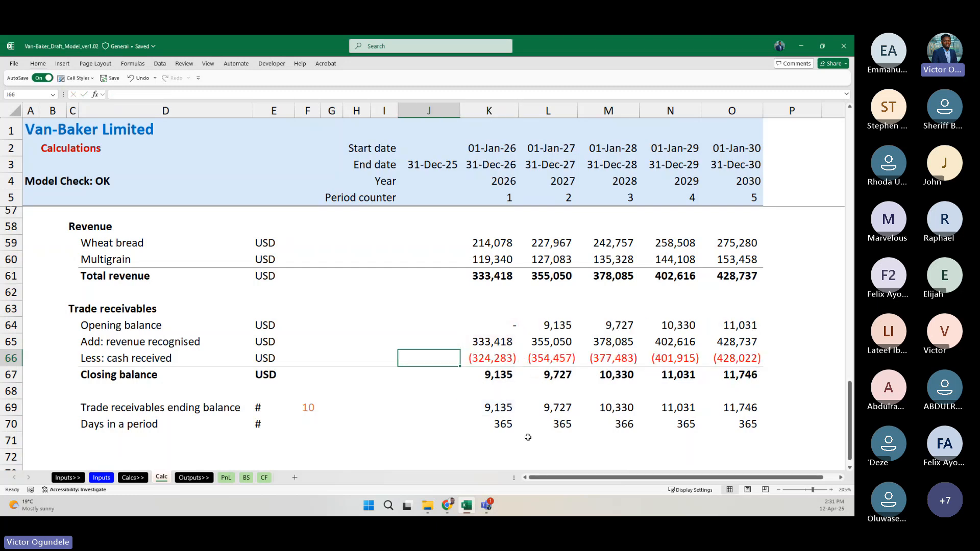
# Step: Compare the yearly closing balances in row 67 with the trade receivables ending balances in row 69
pyautogui.press('Right')
pyautogui.press('Down')
pyautogui.scroll(-1, 527, 437)
pyautogui.press('Right')
pyautogui.press('Right')
pyautogui.press('Right')
pyautogui.press('Right')
pyautogui.press('Right')
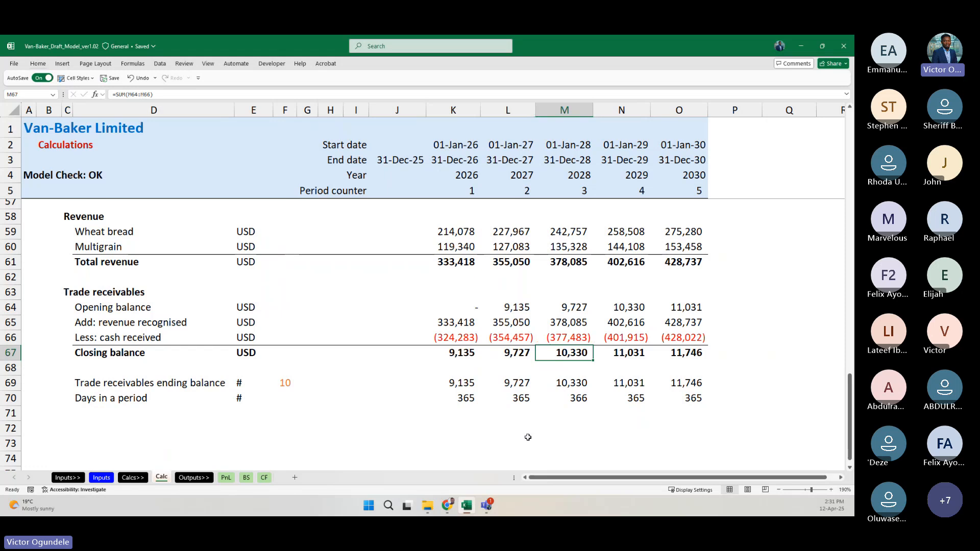
pyautogui.press('Left')
pyautogui.press('Left')
pyautogui.press('Left')
pyautogui.press('Left')
pyautogui.press('Left')
pyautogui.press('Down')
pyautogui.press('Down')
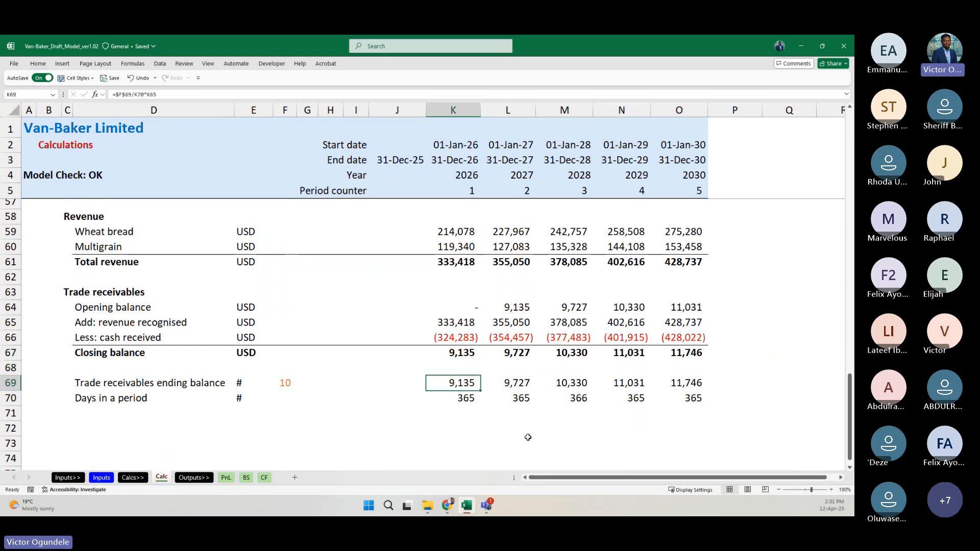
pyautogui.hotkey('shift', 'space')
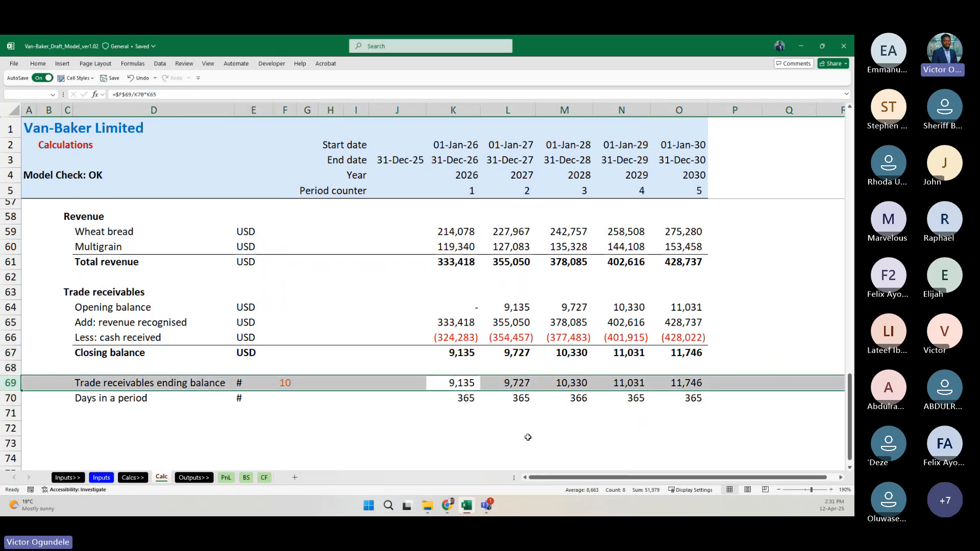
pyautogui.press('Right')
pyautogui.press('Right')
pyautogui.press('Right')
pyautogui.press('Left')
pyautogui.press('Left')
pyautogui.press('Left')
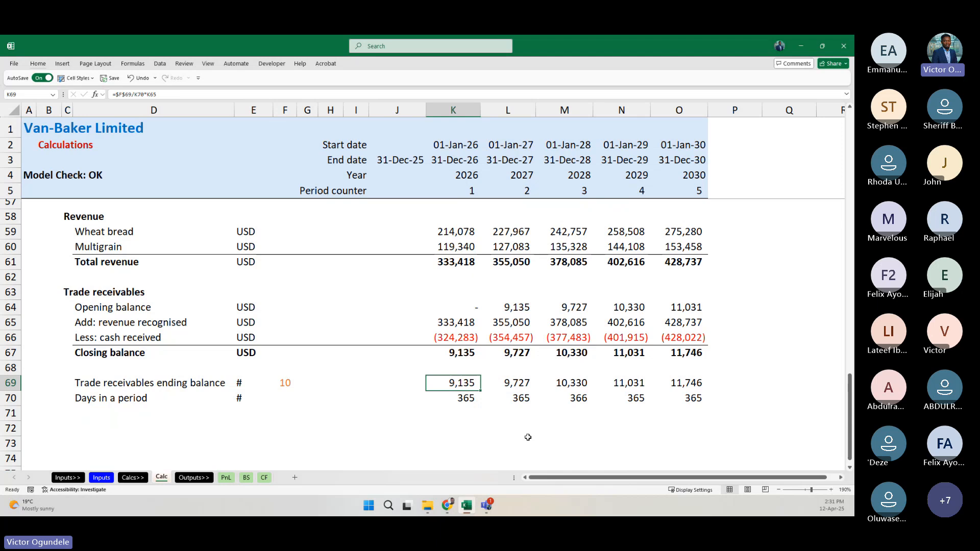
# Step: Review the revenue recognised, cash received and ending balance rows for 2026 to 2030
pyautogui.scroll(1, 528, 437)
pyautogui.scroll(1, 528, 437)
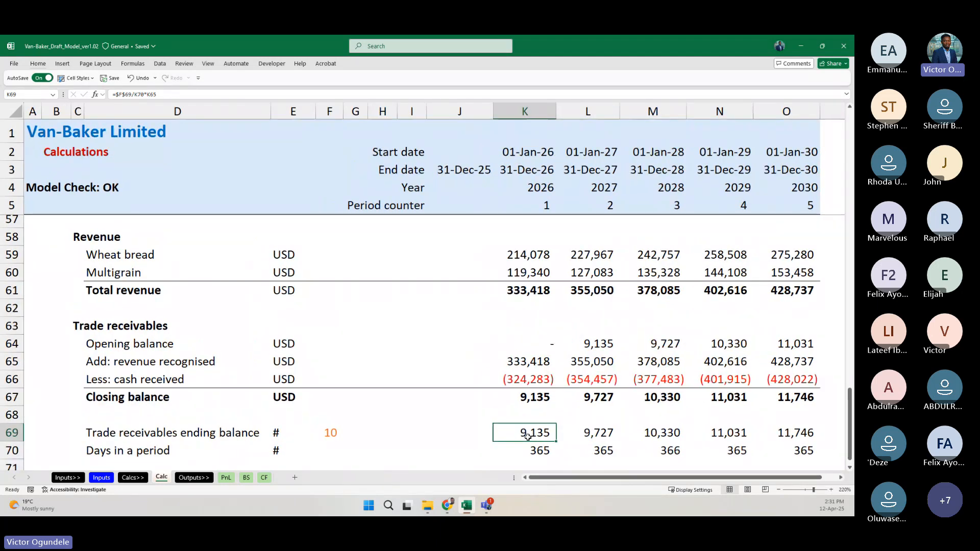
pyautogui.scroll(-1, 527, 438)
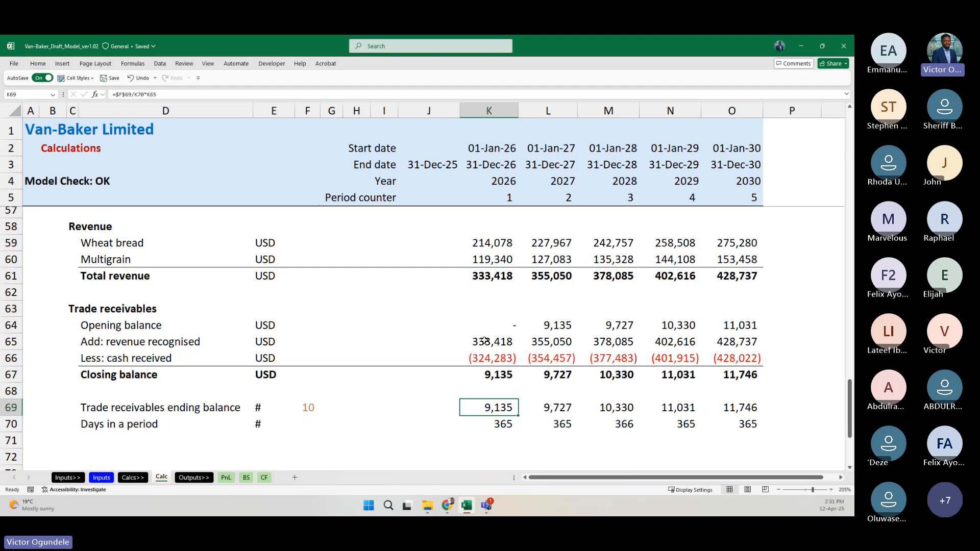
pyautogui.moveTo(484, 340); pyautogui.dragTo(704, 339)
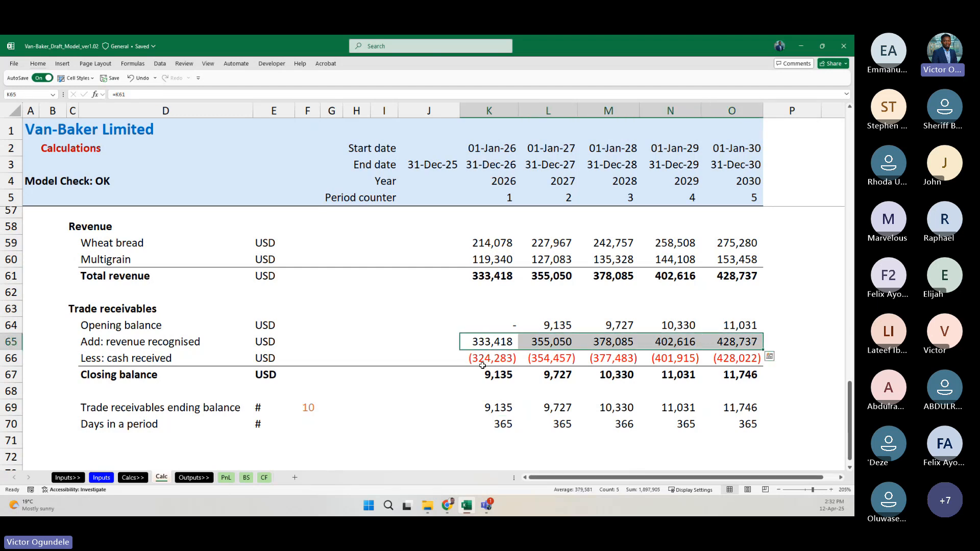
pyautogui.moveTo(482, 365); pyautogui.dragTo(736, 357)
pyautogui.moveTo(489, 407); pyautogui.dragTo(754, 408)
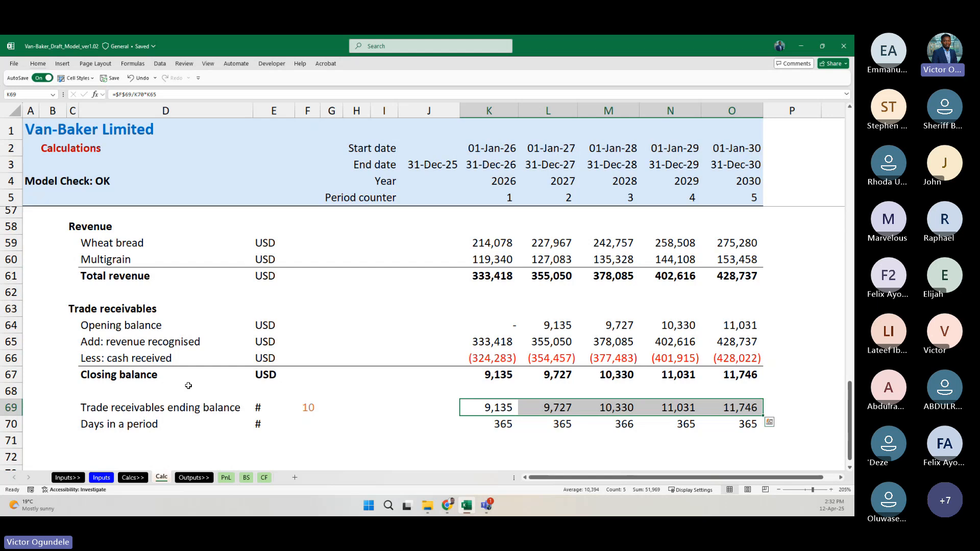
pyautogui.scroll(-1, 191, 381)
pyautogui.click(114, 393)
pyautogui.click(113, 398)
pyautogui.write('C')
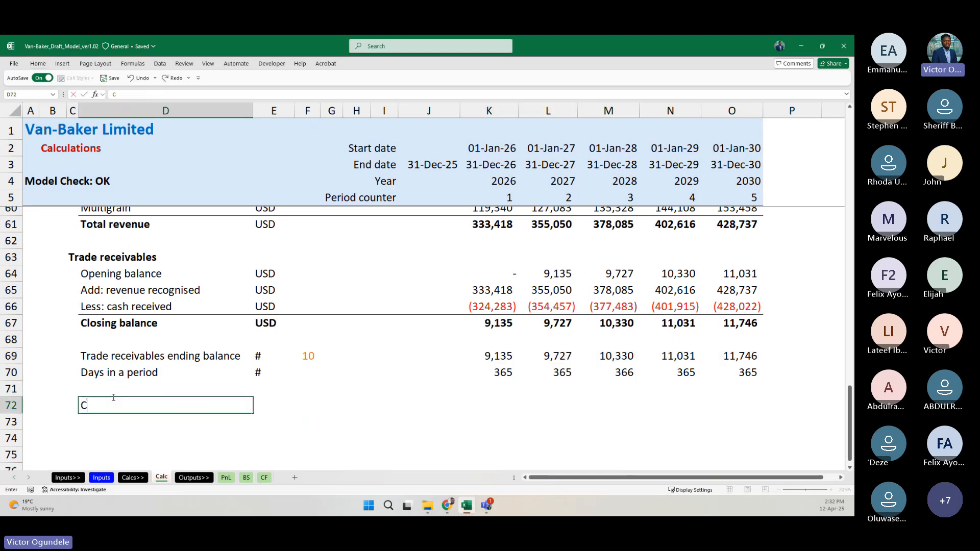
pyautogui.write('ahn')
pyautogui.press('BackSpace')
pyautogui.press('BackSpace')
pyautogui.press('BackSpace')
pyautogui.write('hanges in ')
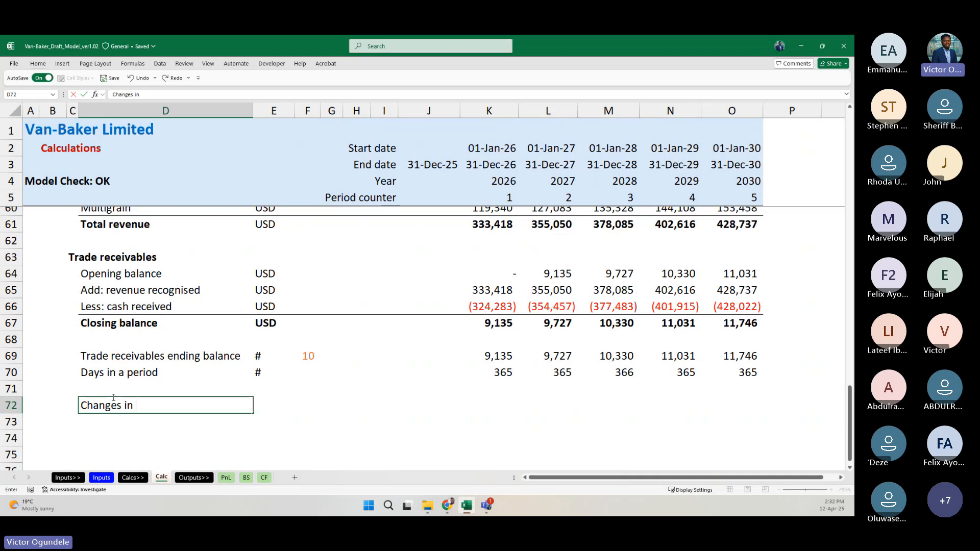
pyautogui.write('rev')
pyautogui.press('BackSpace')
pyautogui.write('ceiv')
pyautogui.press('Escape')
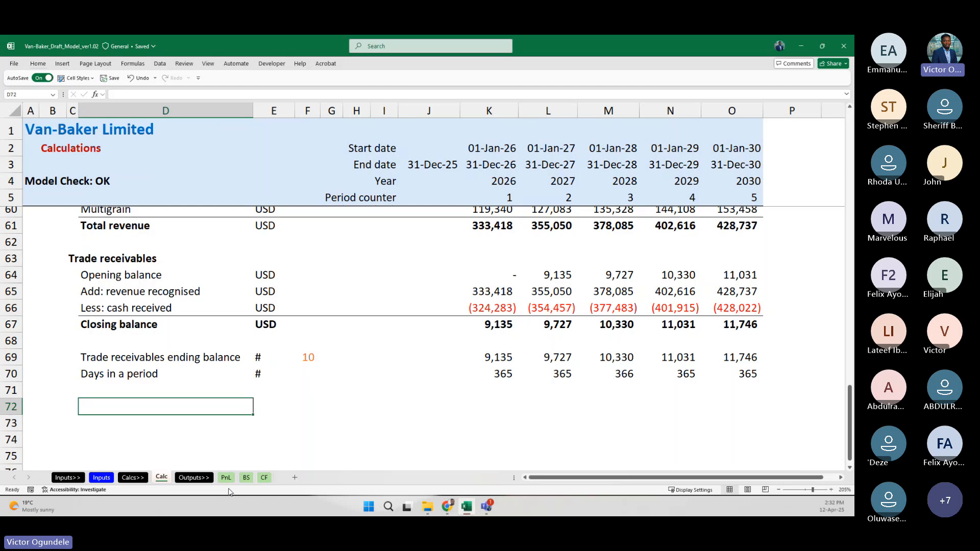
# Step: Inspect the net working capital section on the CF sheet, checking the 2026 formulas from inventories in K42 to net working capital in K46
pyautogui.click(264, 478)
pyautogui.scroll(-3, 308, 383)
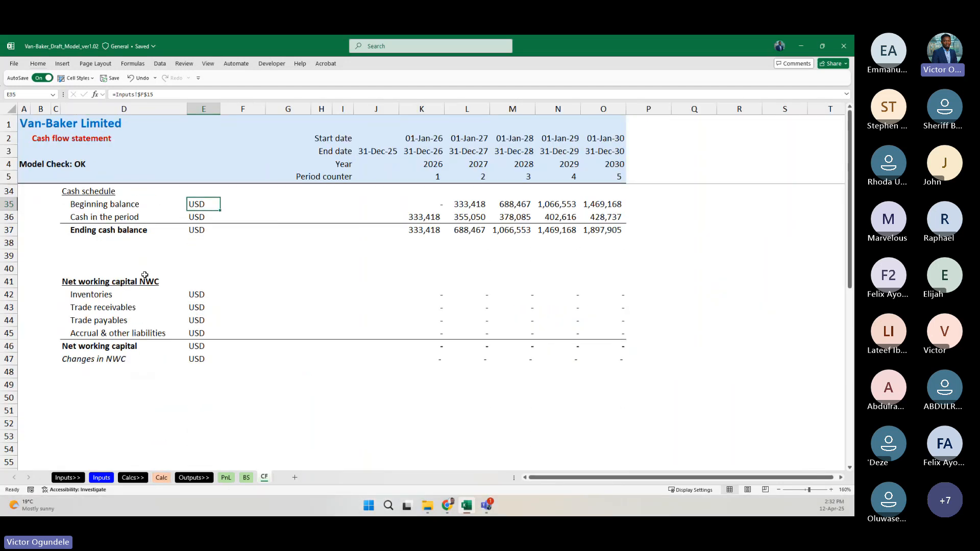
pyautogui.click(142, 281)
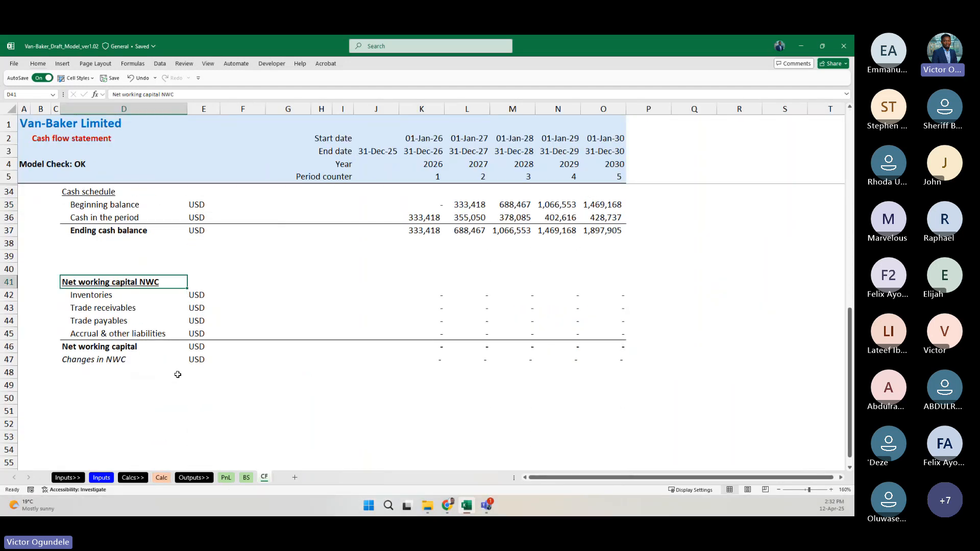
pyautogui.click(433, 308)
pyautogui.click(433, 292)
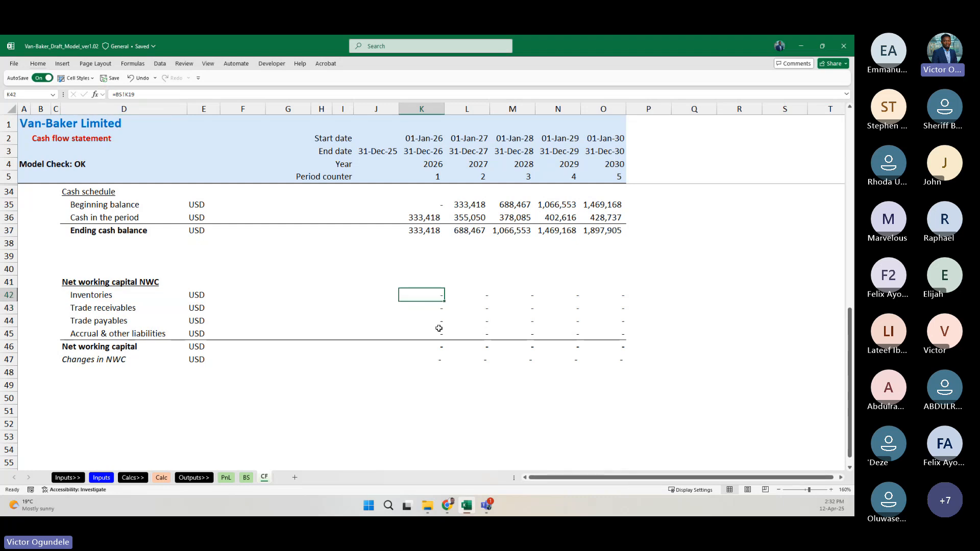
pyautogui.press('Down')
pyautogui.press('Down')
pyautogui.press('Down')
pyautogui.press('Down')
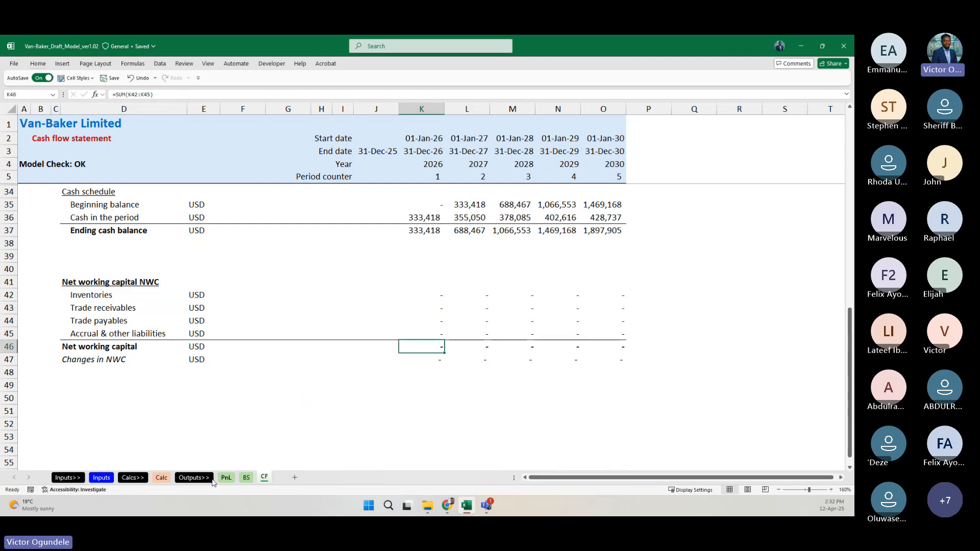
pyautogui.click(161, 479)
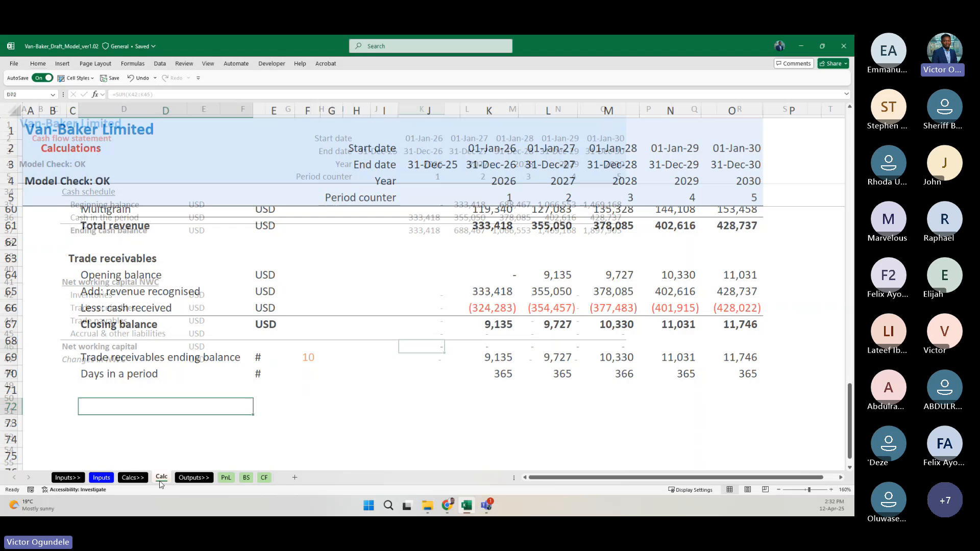
# Step: Link trade receivables in K20:O20 of the balance sheet to the closing balances on Calc, using =Calc!K67 for 2026
pyautogui.click(246, 477)
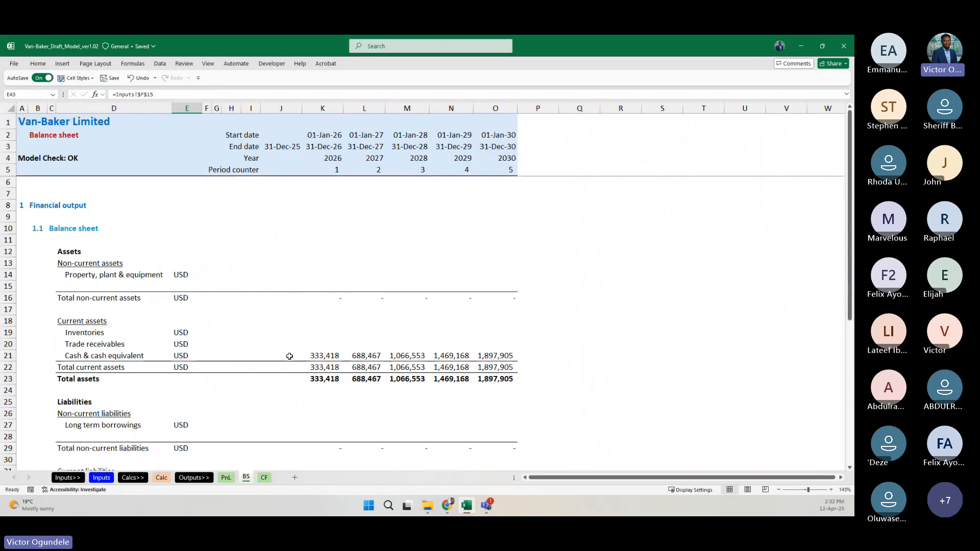
pyautogui.click(332, 333)
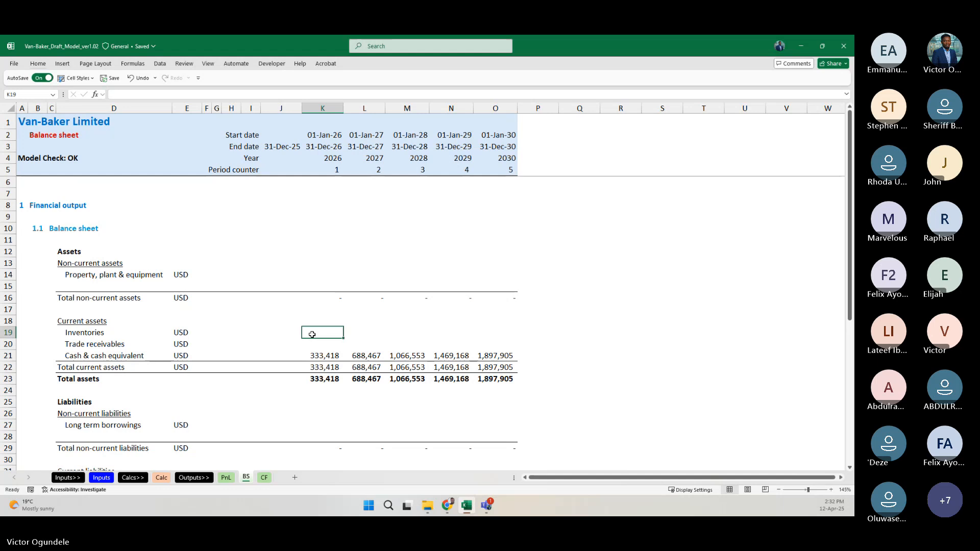
pyautogui.press('Down')
pyautogui.hotkey('shift', 'Right')
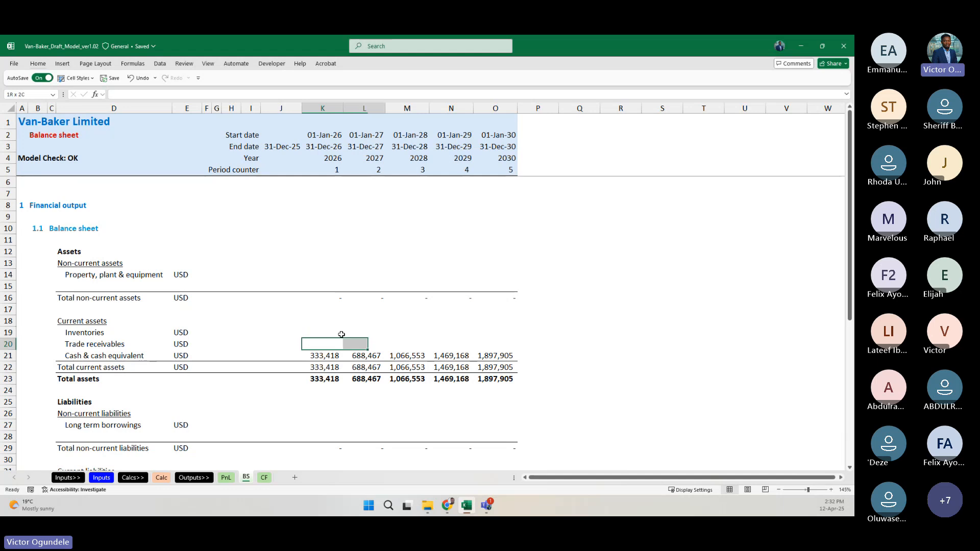
pyautogui.hotkey('shift', 'Right')
pyautogui.hotkey('shift', 'Right')
pyautogui.hotkey('shift', 'Right')
pyautogui.write('=')
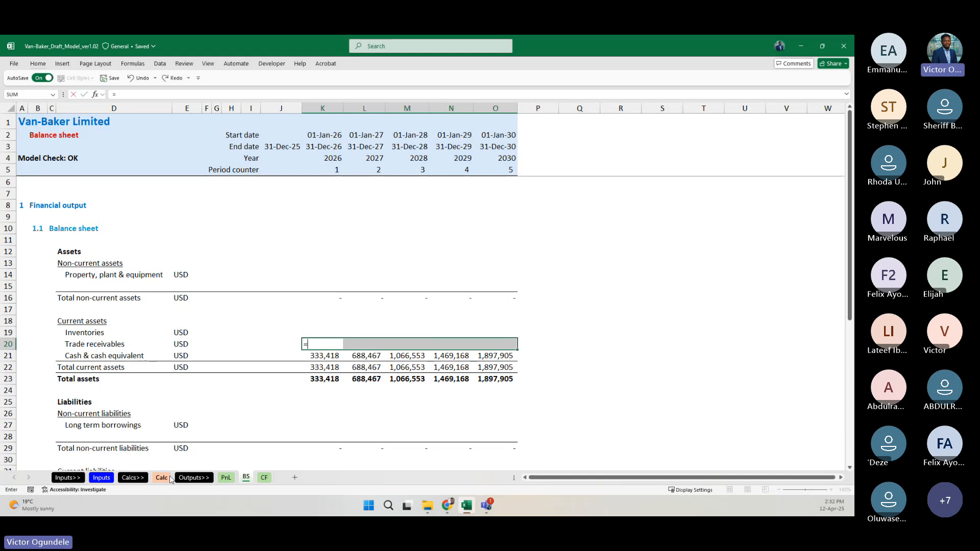
pyautogui.click(161, 477)
pyautogui.click(491, 330)
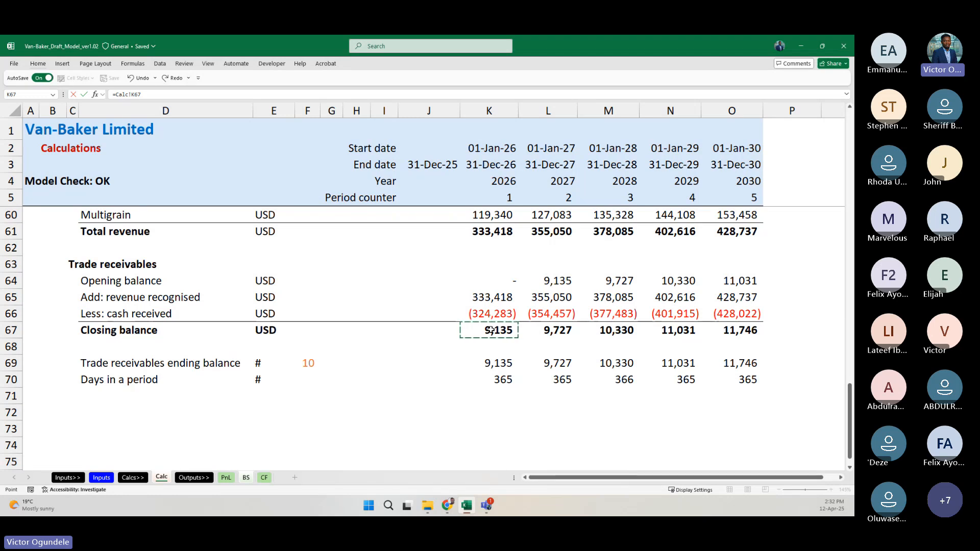
pyautogui.press('Return')
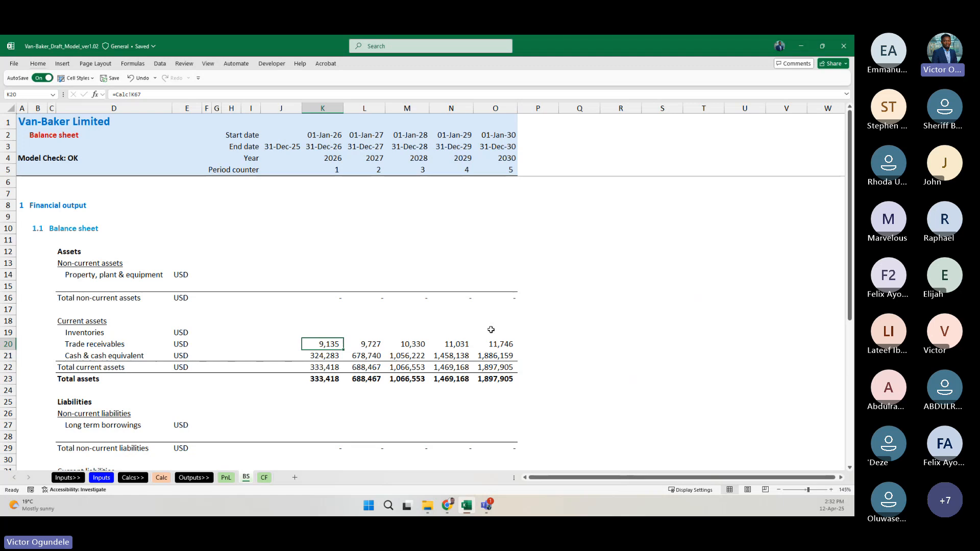
# Step: Check the changes in NWC in the cash flow from operations and trace K15 to its source in K47
pyautogui.hotkey('ctrl', 'pageup')
pyautogui.hotkey('ctrl', 'pageup')
pyautogui.hotkey('ctrl', 'pageup')
pyautogui.hotkey('ctrl', 'pageup')
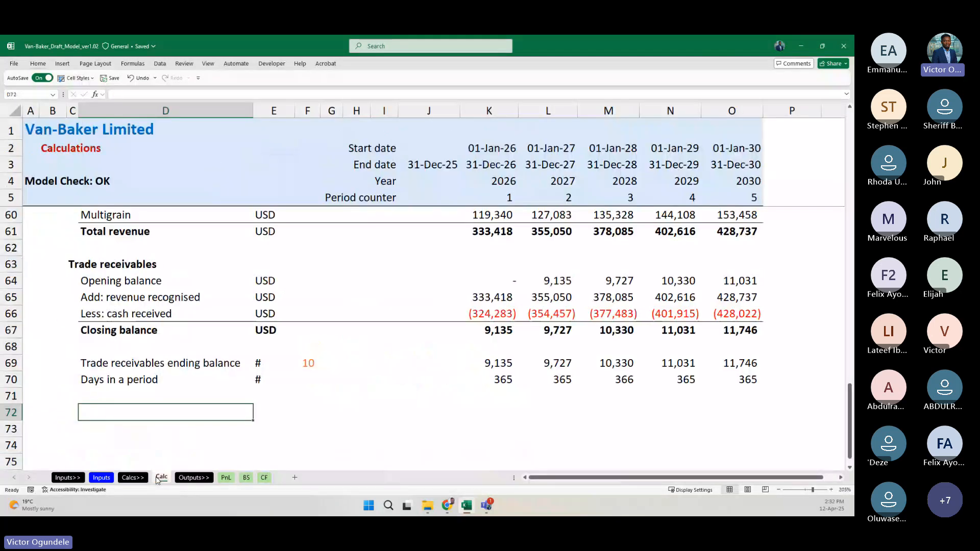
pyautogui.click(246, 477)
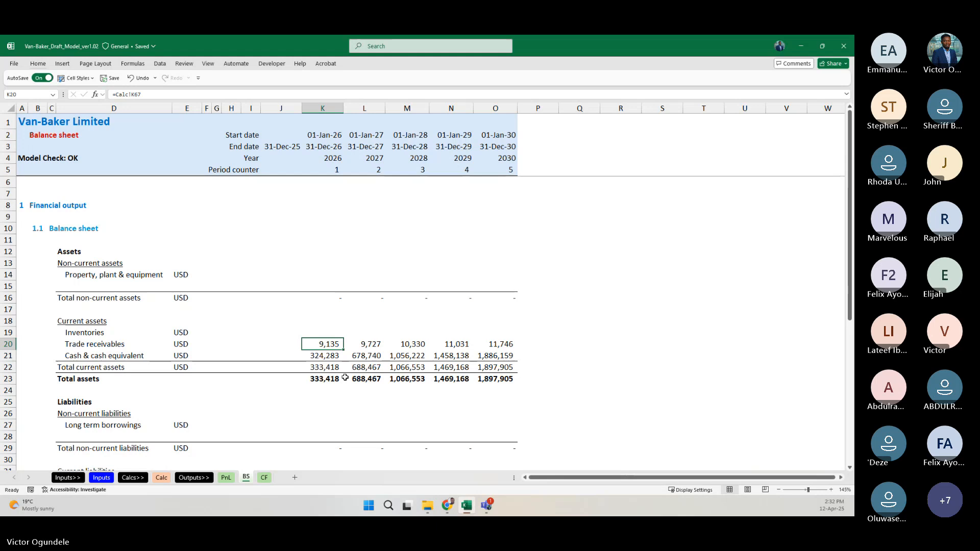
pyautogui.click(265, 477)
pyautogui.scroll(8, 446, 255)
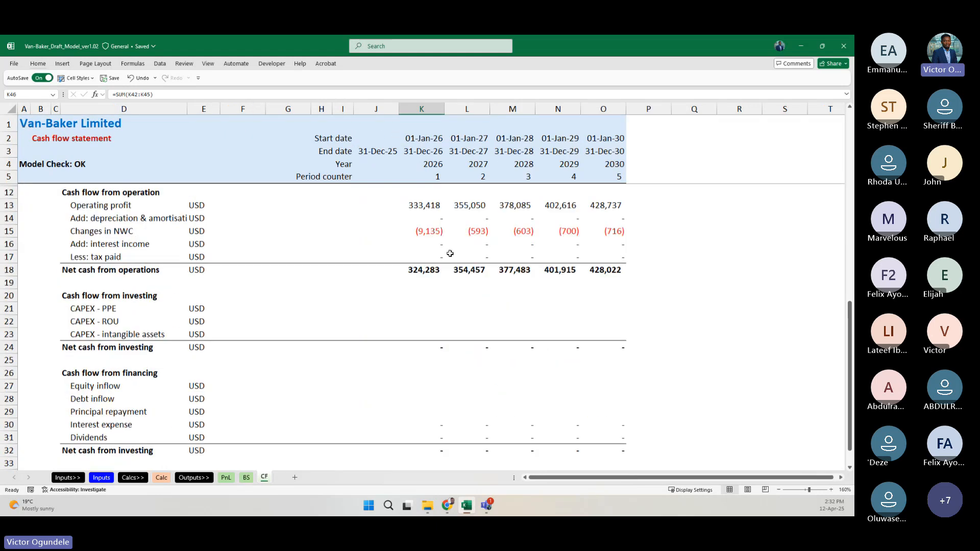
pyautogui.click(428, 267)
pyautogui.scroll(1, 457, 287)
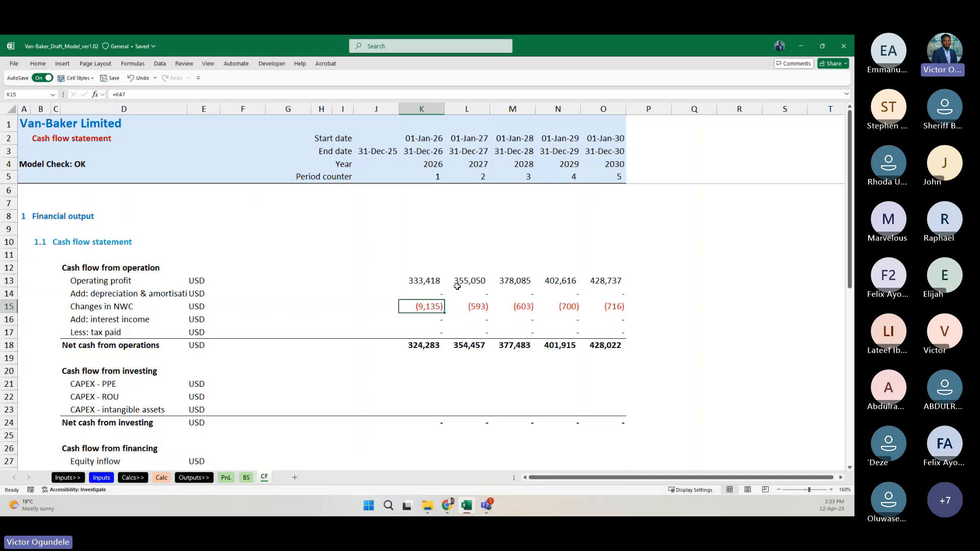
pyautogui.hotkey('ctrl', '[')
pyautogui.scroll(-1, 457, 286)
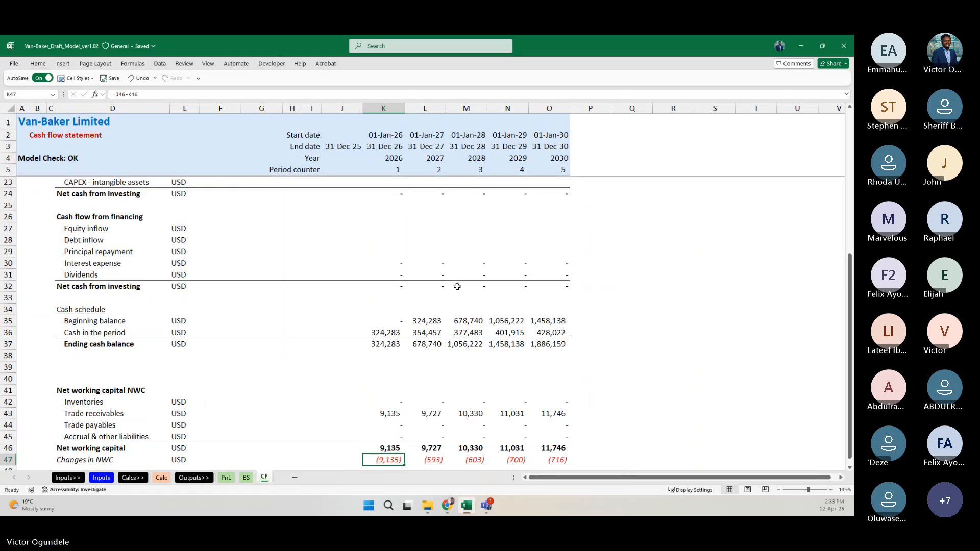
# Step: Compare the profit and loss account with the balance sheet for 2026 to 2030
pyautogui.hotkey('ctrl', 'pageup')
pyautogui.hotkey('ctrl', 'pageup')
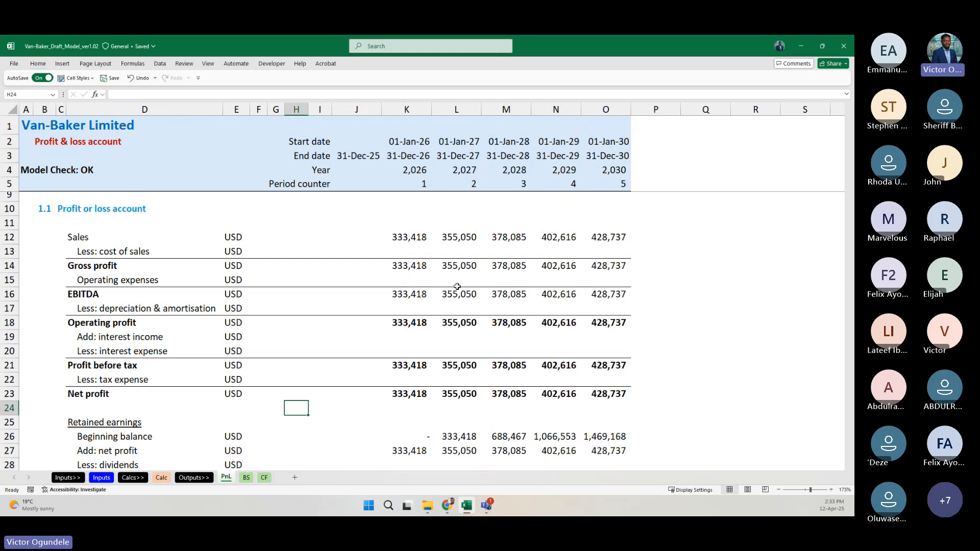
pyautogui.hotkey('ctrl', 'pagedown')
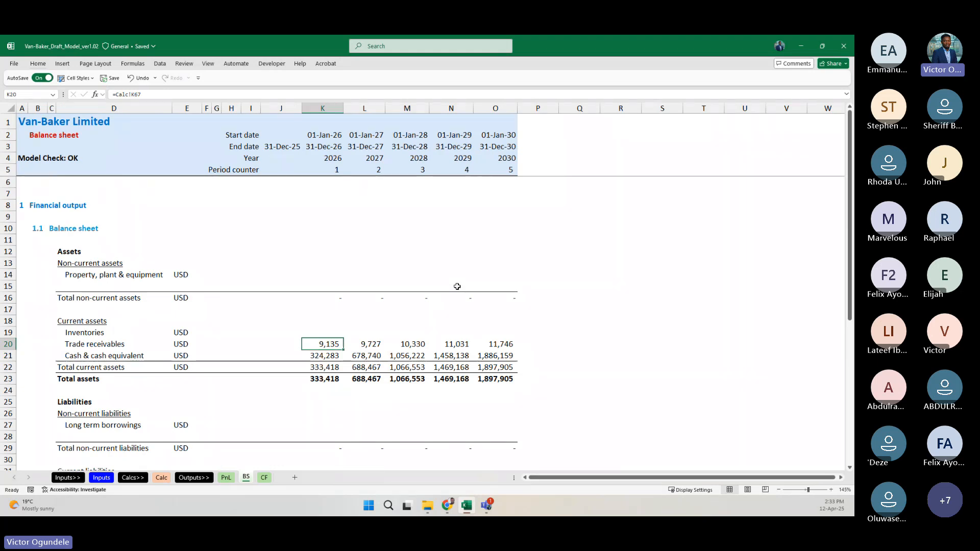
pyautogui.hotkey('ctrl', 'pagedown')
pyautogui.hotkey('ctrl', 'pageup')
pyautogui.hotkey('ctrl', 'pageup')
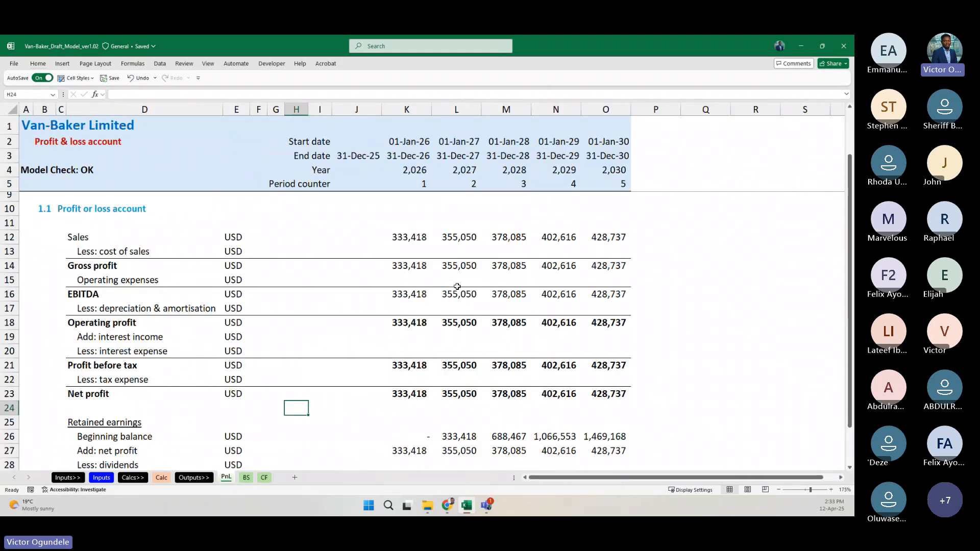
# Step: Widen column F on the Calc sheet so the units capacity value in F44 fits
pyautogui.click(161, 478)
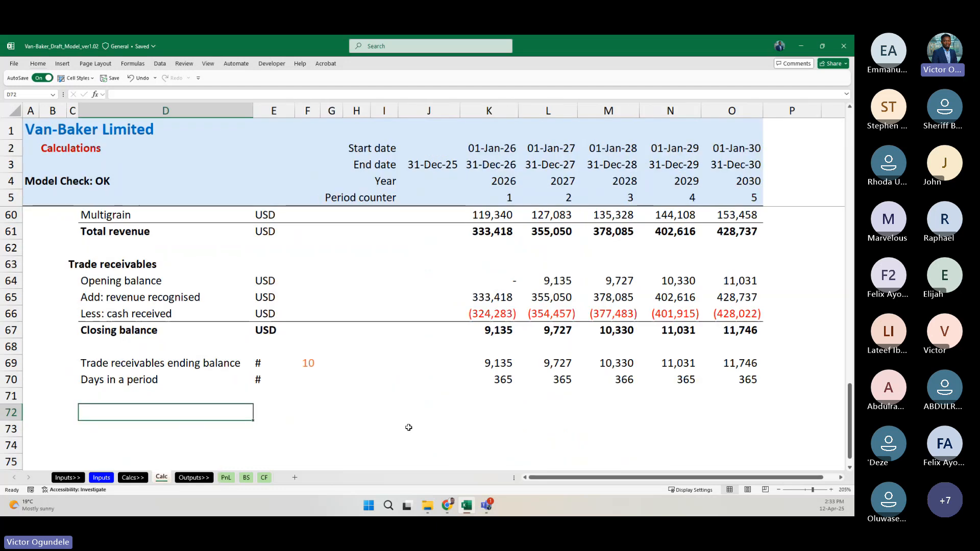
pyautogui.scroll(-2, 397, 320)
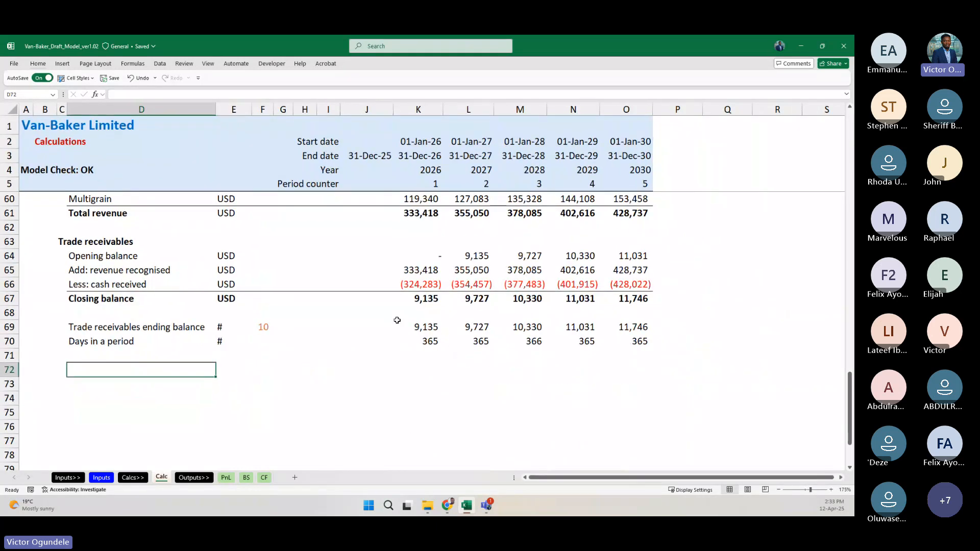
pyautogui.scroll(-2, 397, 320)
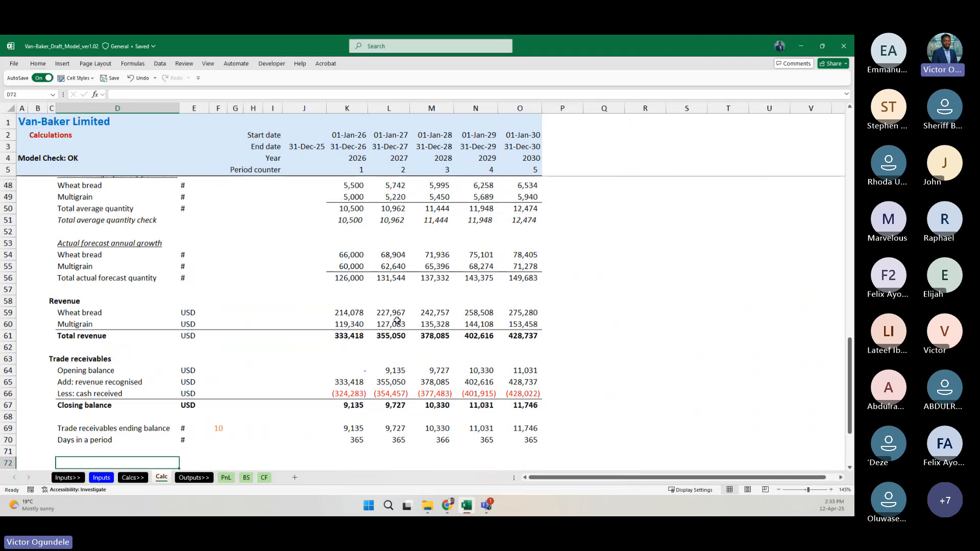
pyautogui.scroll(2, 397, 320)
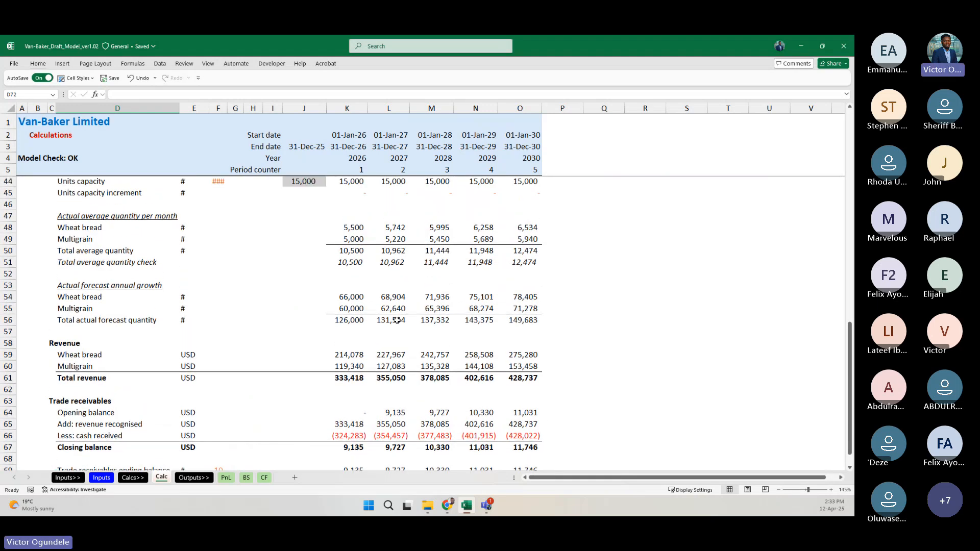
pyautogui.scroll(9, 397, 320)
pyautogui.moveTo(226, 107); pyautogui.dragTo(242, 108)
pyautogui.click(234, 302)
pyautogui.scroll(-3, 253, 463)
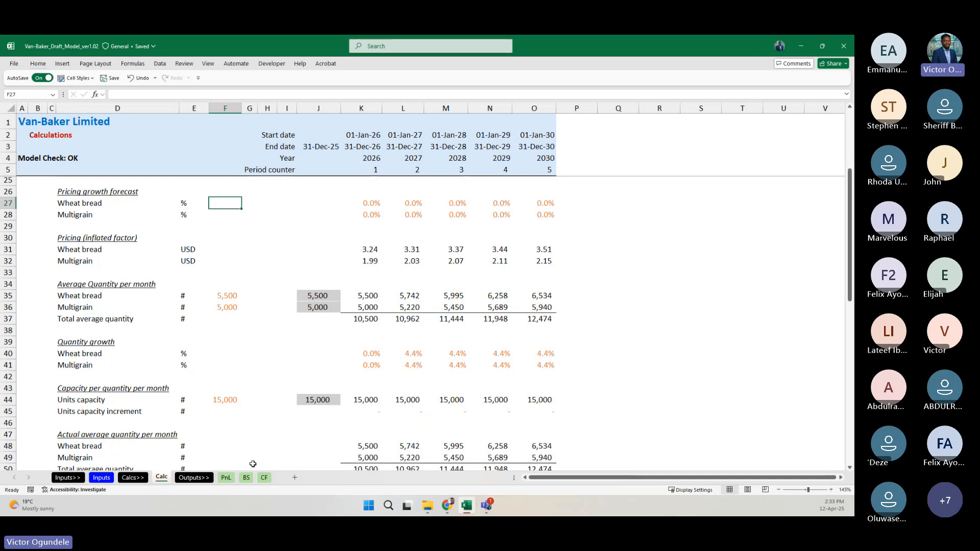
pyautogui.scroll(-5, 252, 464)
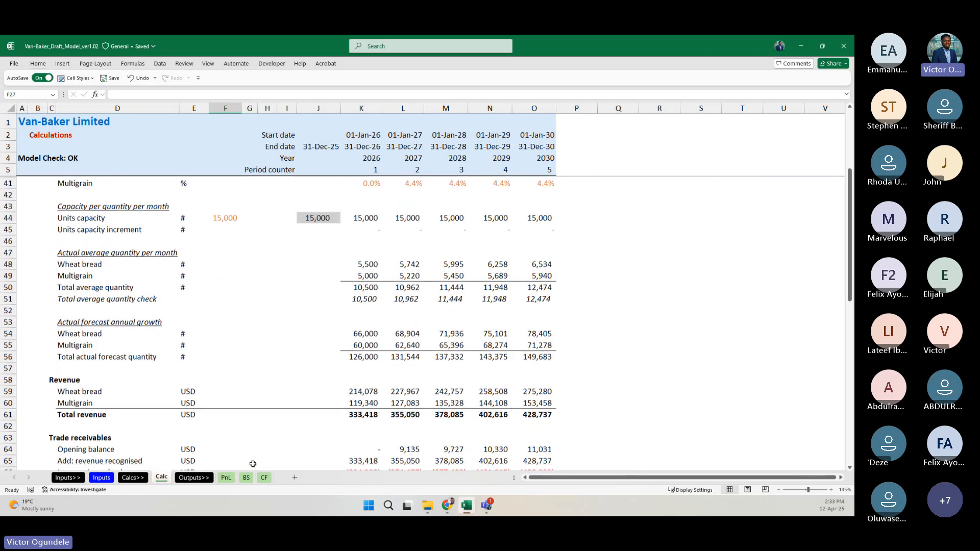
pyautogui.scroll(-3, 252, 464)
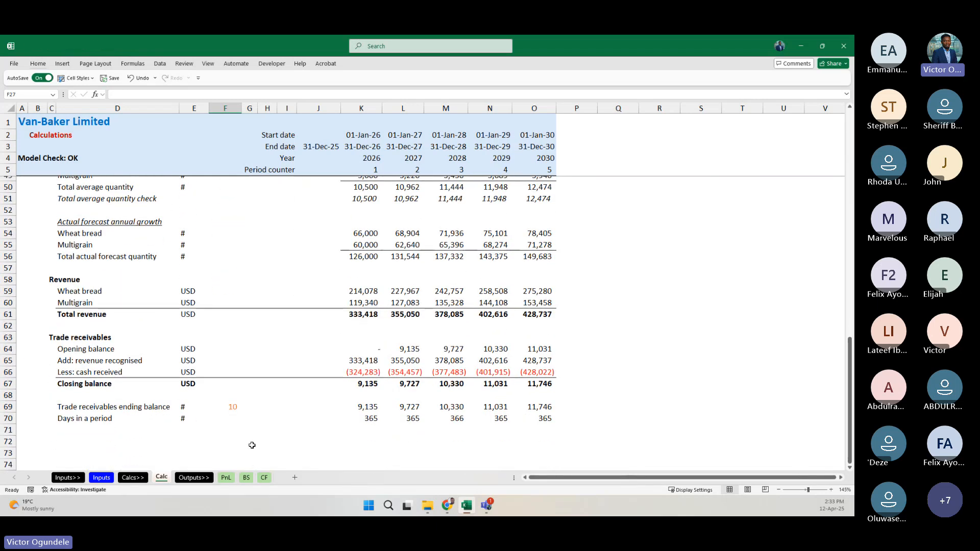
# Step: Review retained earnings on the PnL sheet, the balance sheet check rows, and the cash and net working capital schedules on CF
pyautogui.click(226, 477)
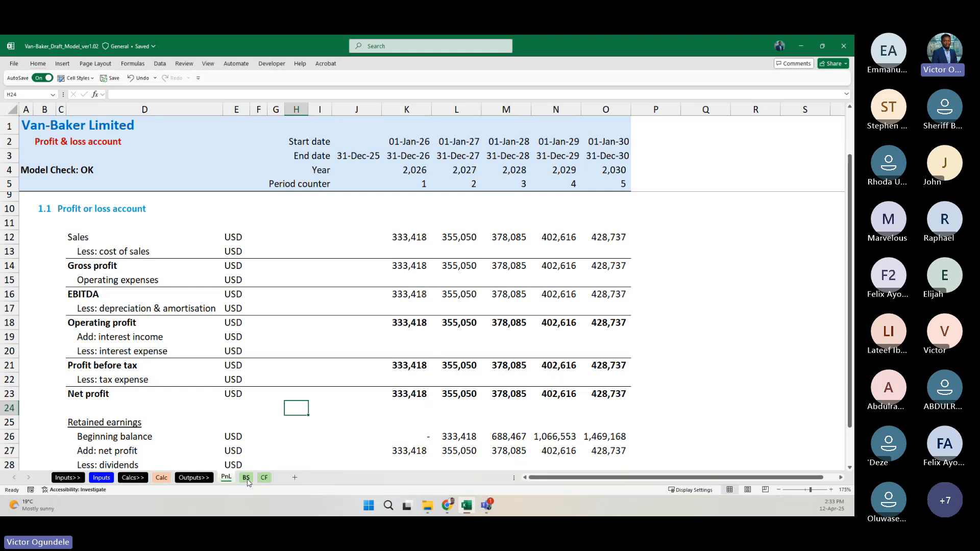
pyautogui.scroll(-3, 247, 482)
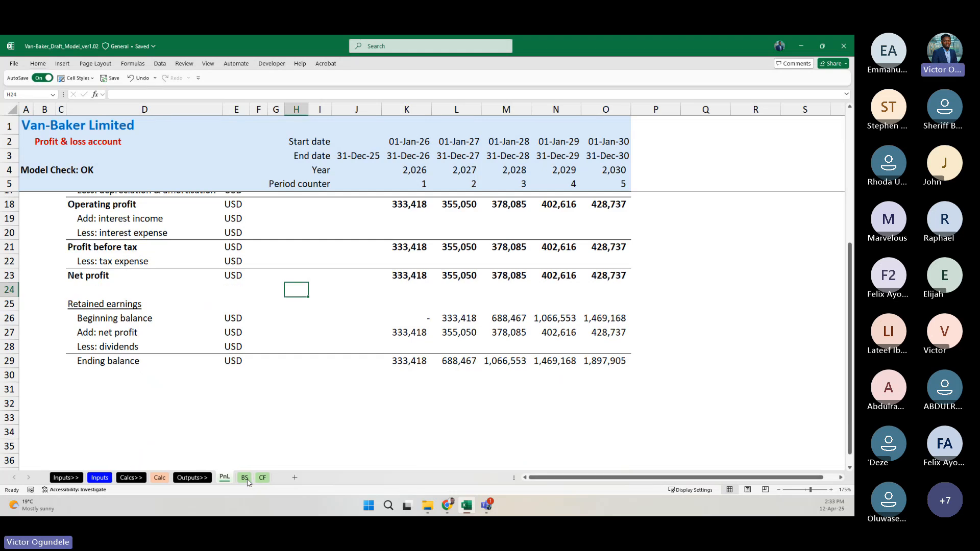
pyautogui.scroll(2, 268, 357)
pyautogui.scroll(1, 268, 362)
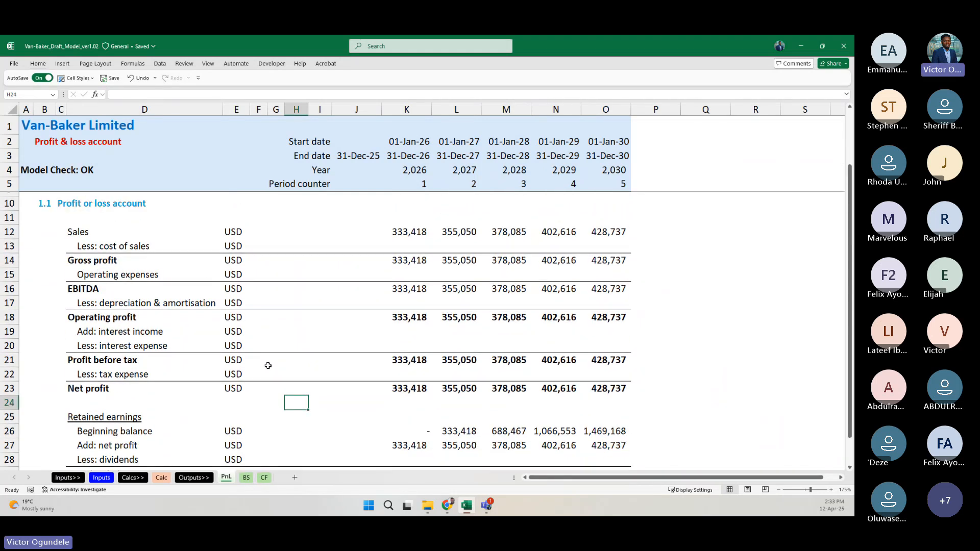
pyautogui.click(245, 478)
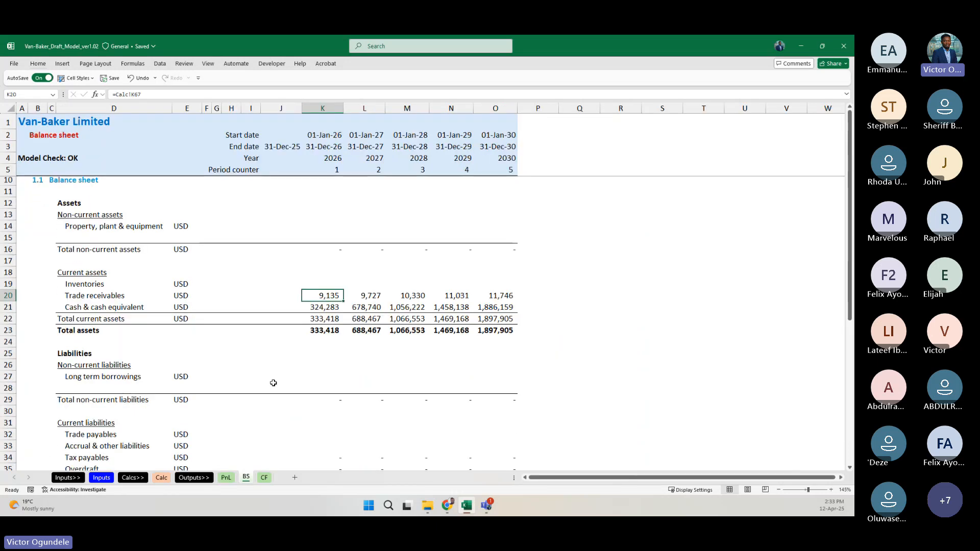
pyautogui.scroll(-1, 273, 383)
pyautogui.scroll(-4, 273, 383)
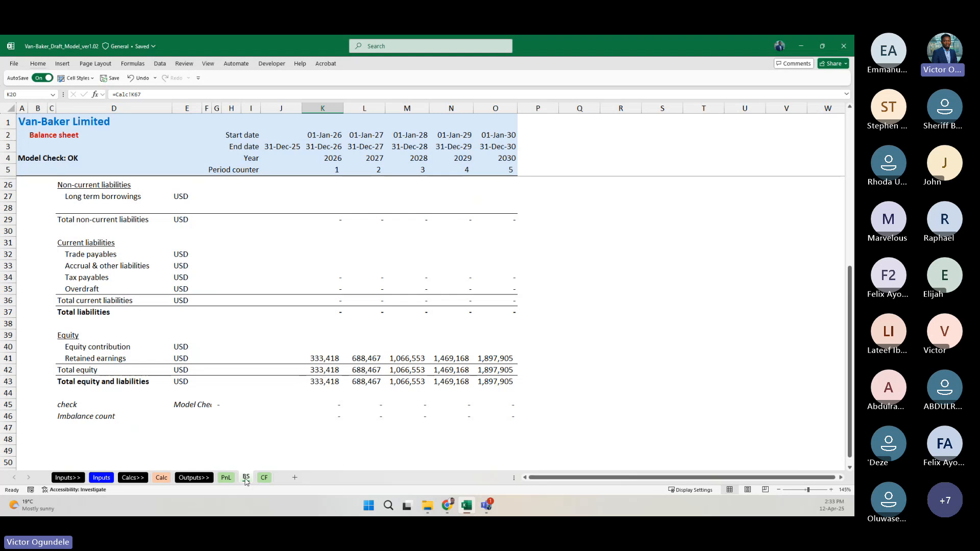
pyautogui.click(264, 478)
pyautogui.scroll(-1, 334, 417)
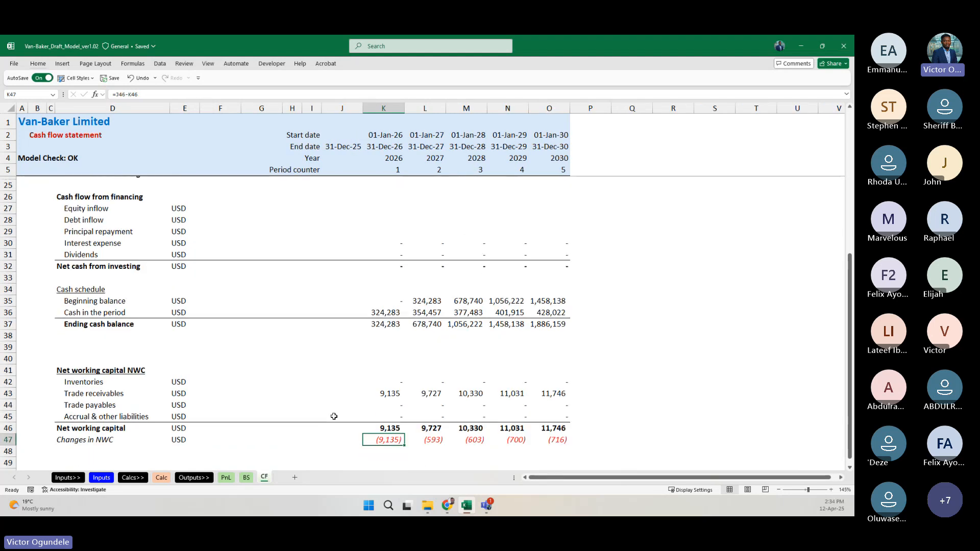
# Step: Examine the cost of sales and operating expenses lines in the profit and loss account
pyautogui.scroll(5, 334, 417)
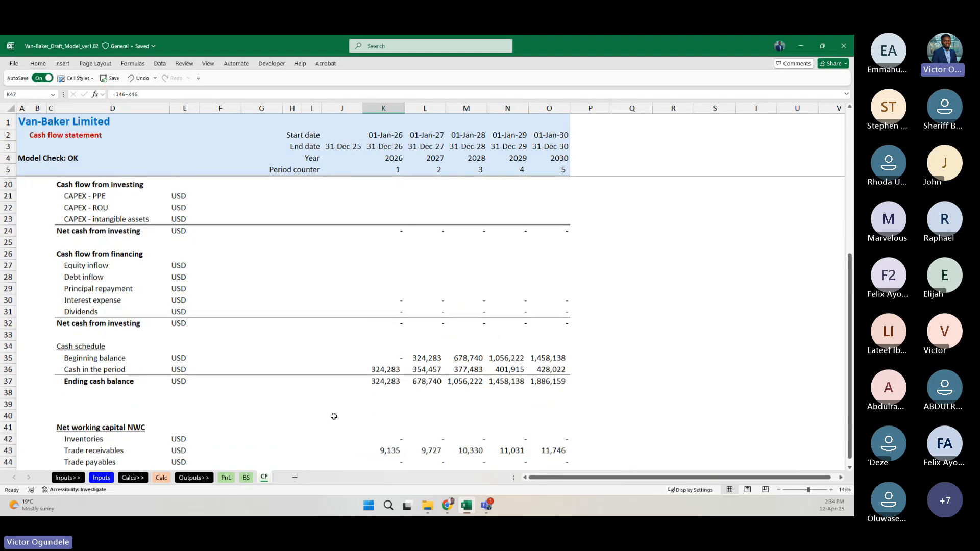
pyautogui.click(223, 480)
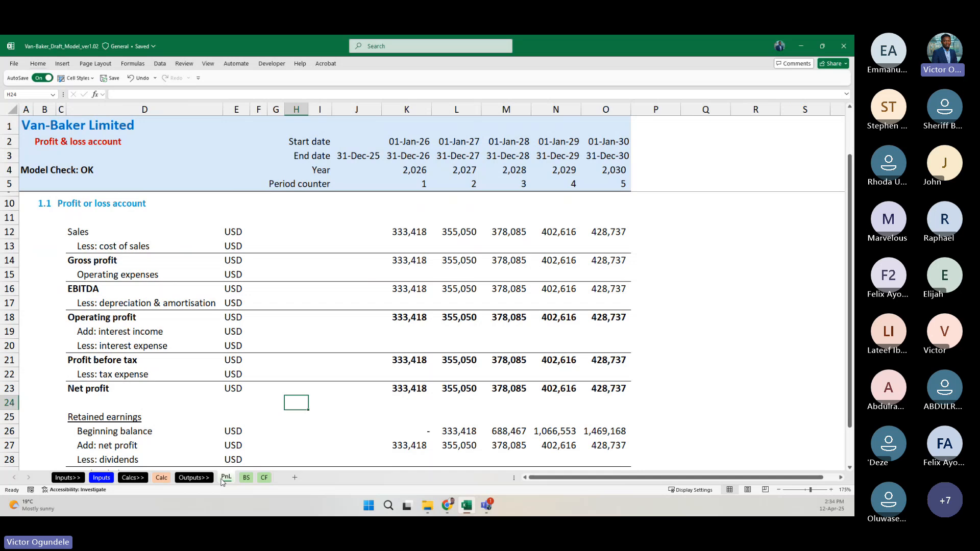
pyautogui.click(277, 271)
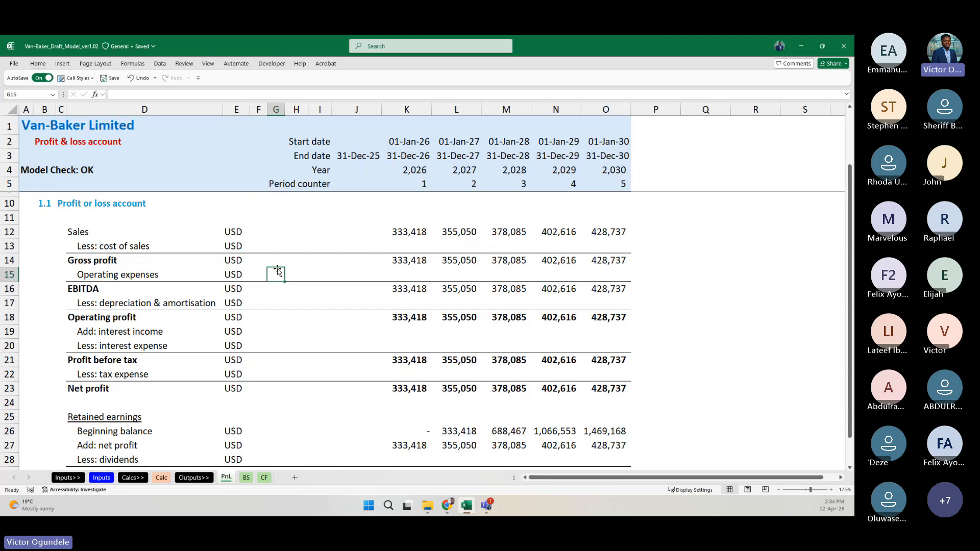
pyautogui.click(91, 244)
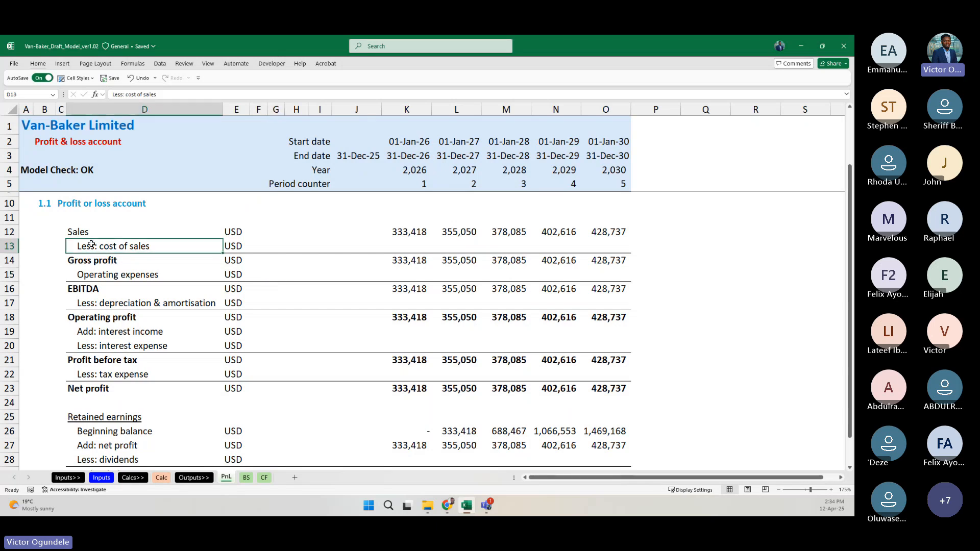
pyautogui.click(121, 276)
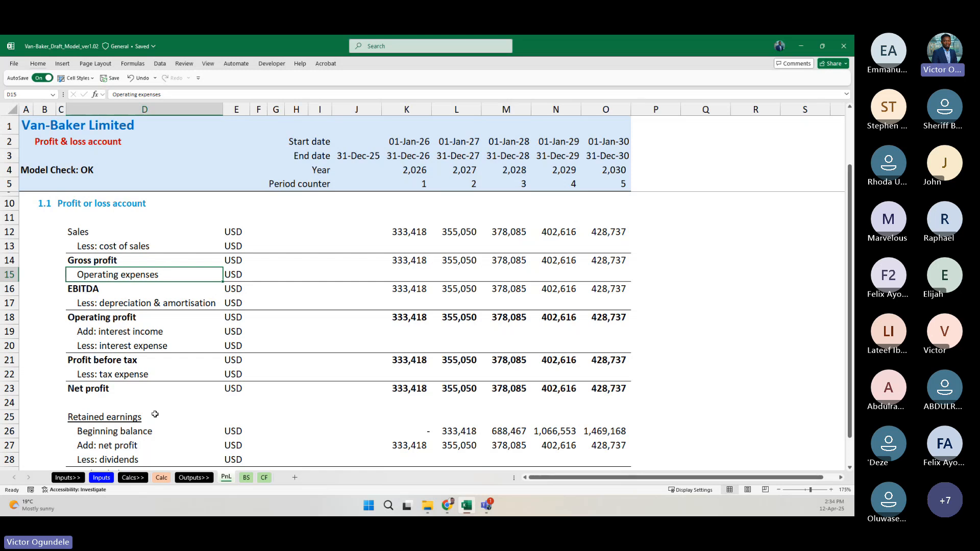
# Step: Review the Calc sheet from the inflation and pricing sections down through quantities, revenue and trade receivables
pyautogui.click(161, 478)
pyautogui.scroll(9, 291, 393)
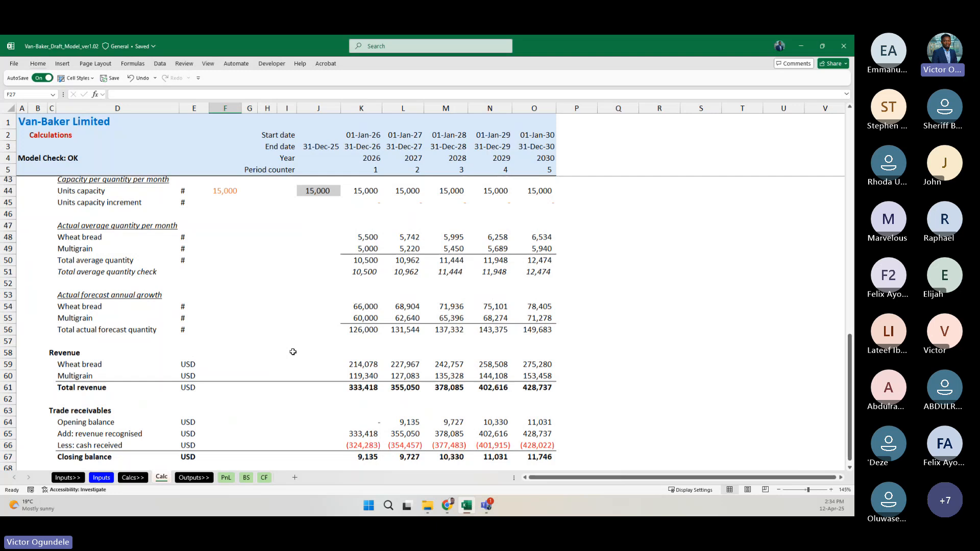
pyautogui.scroll(3, 293, 352)
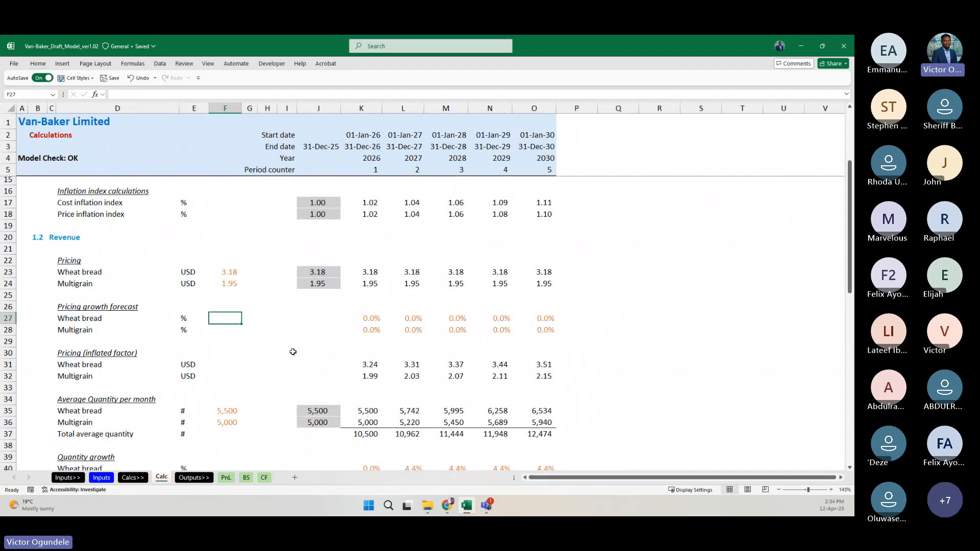
pyautogui.scroll(1, 293, 352)
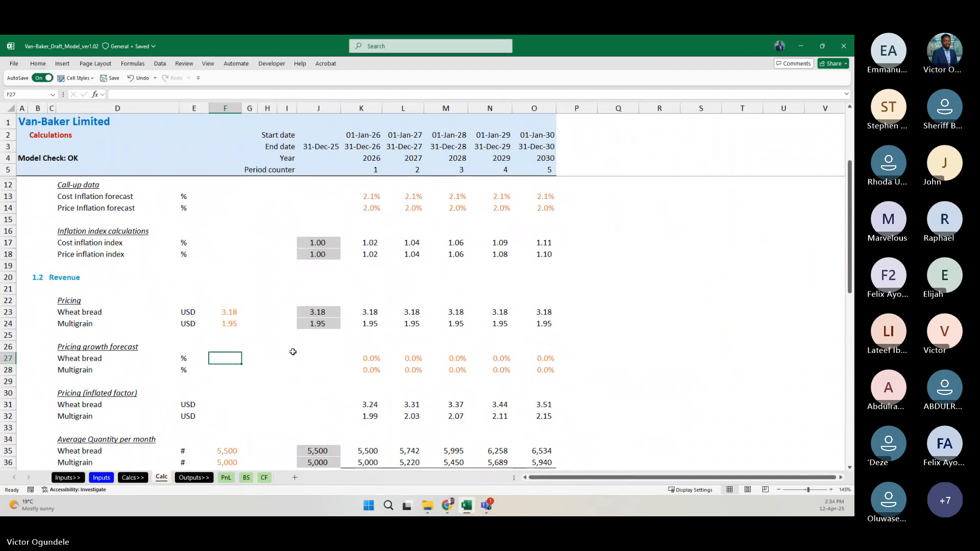
pyautogui.scroll(-1, 293, 352)
pyautogui.scroll(-6, 293, 352)
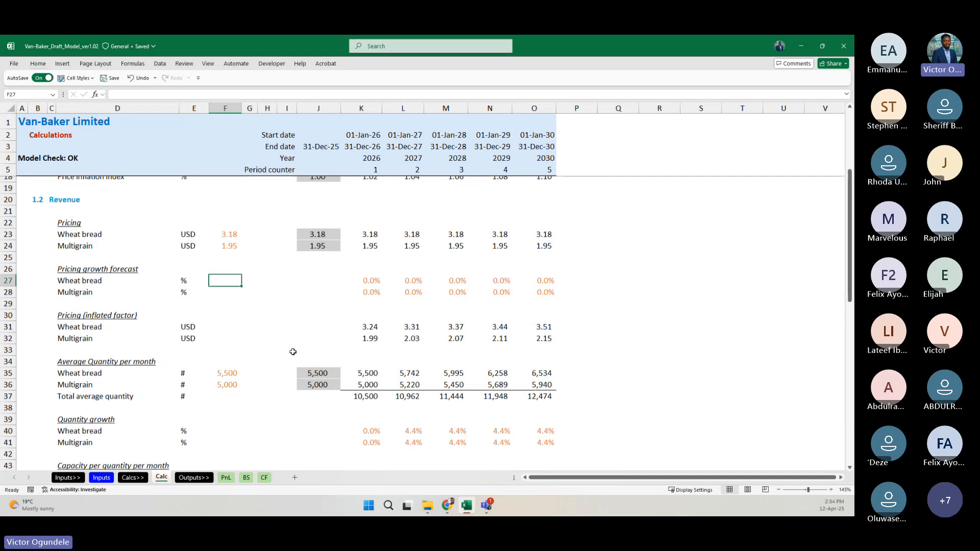
pyautogui.scroll(-5, 293, 352)
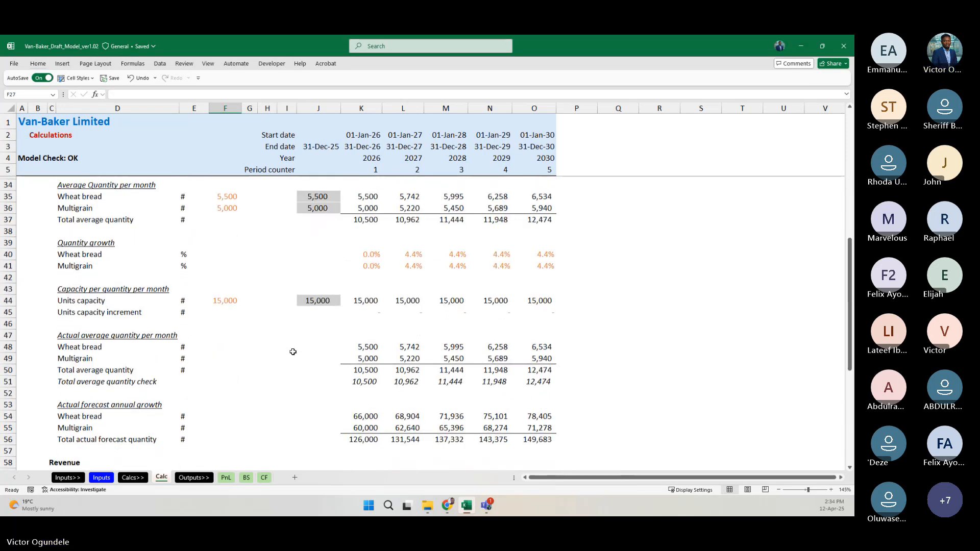
pyautogui.scroll(-2, 293, 352)
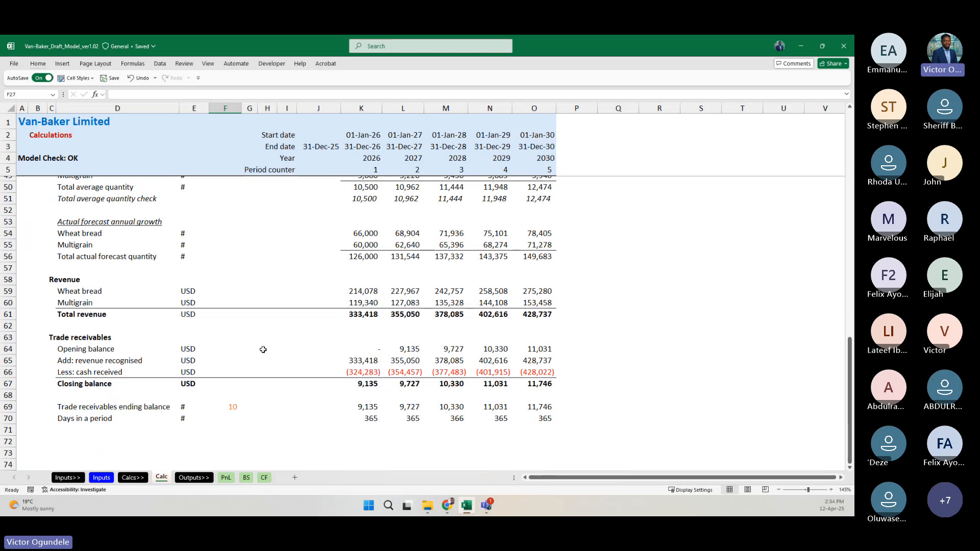
pyautogui.click(229, 341)
pyautogui.click(238, 349)
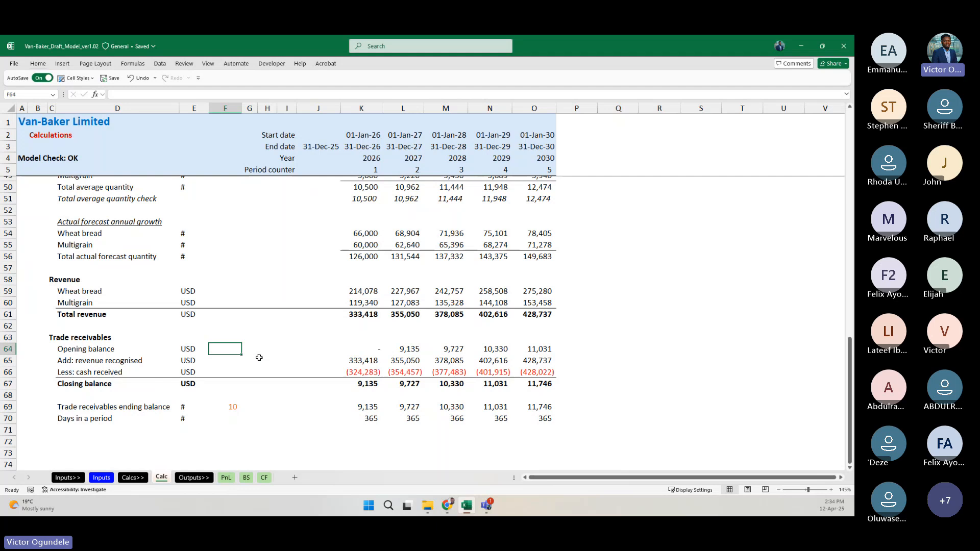
pyautogui.click(260, 361)
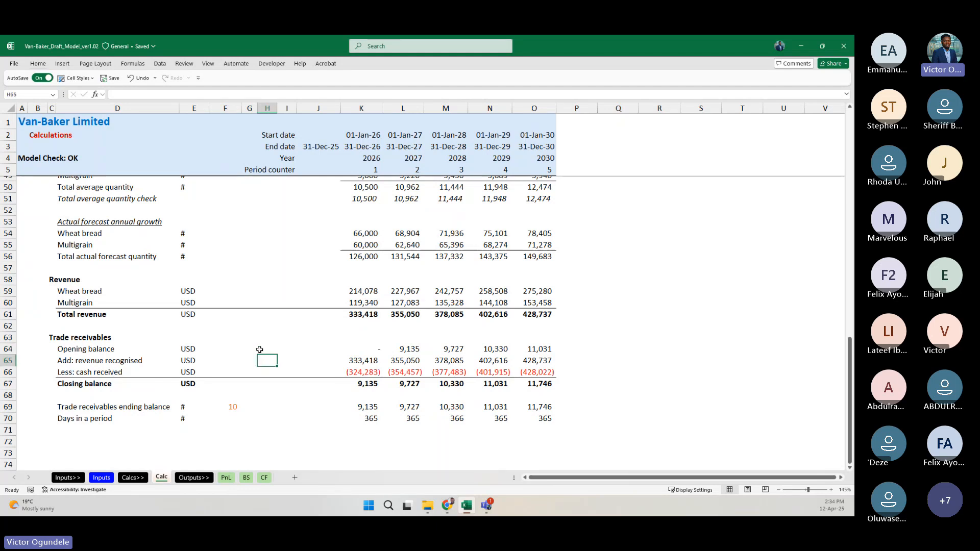
pyautogui.click(262, 346)
pyautogui.press('Up')
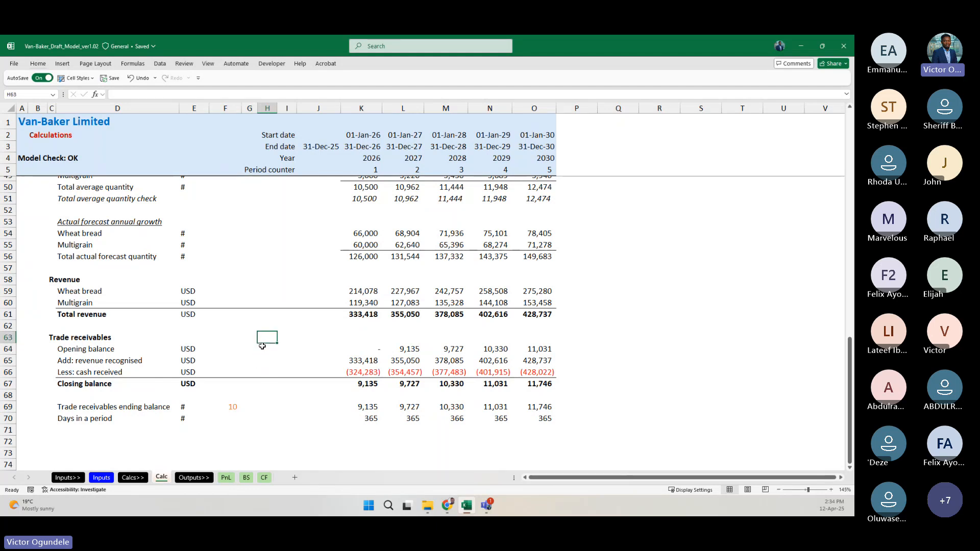
pyautogui.press('Left')
pyautogui.press('Right')
# Step: Compare the cost of sales and operating expenses lines on PnL with the sections calculated on the Calc sheet
pyautogui.click(225, 477)
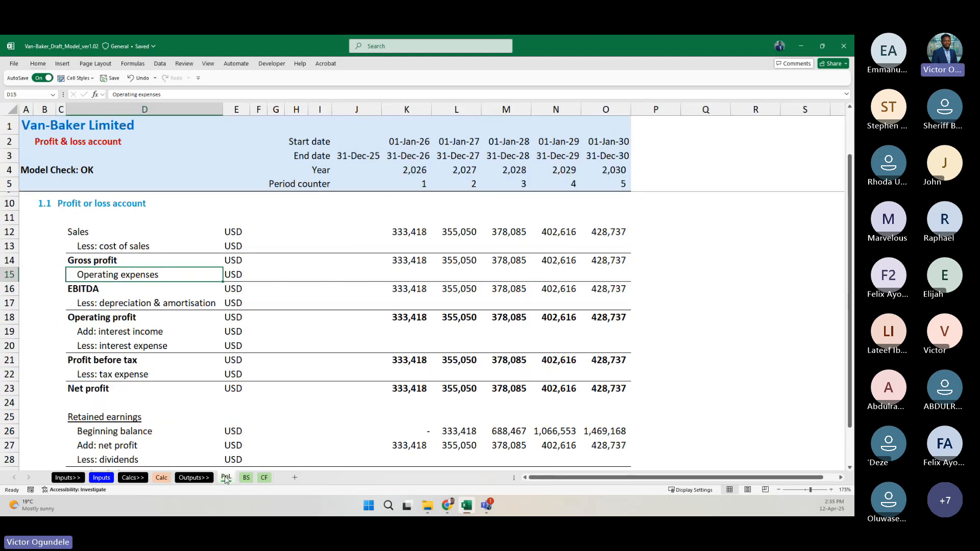
pyautogui.click(126, 247)
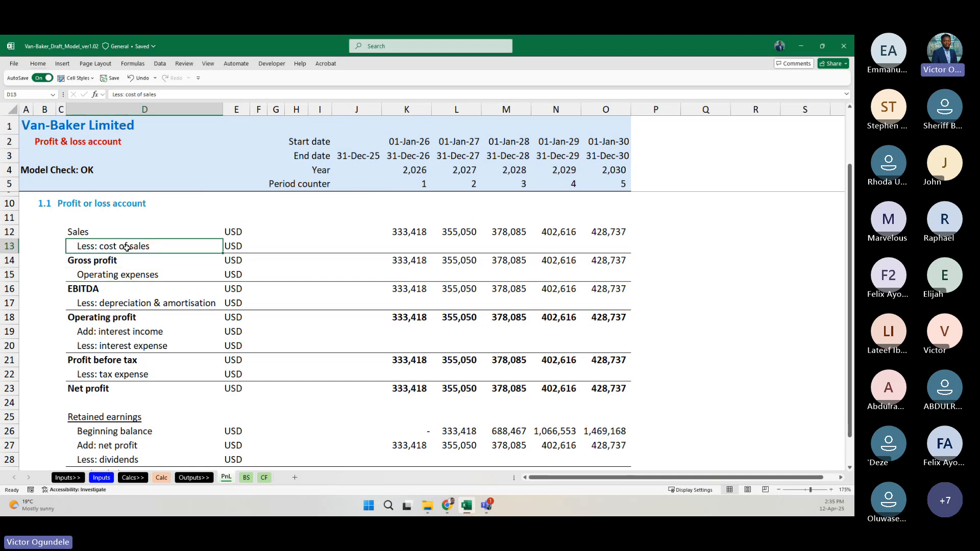
pyautogui.click(136, 276)
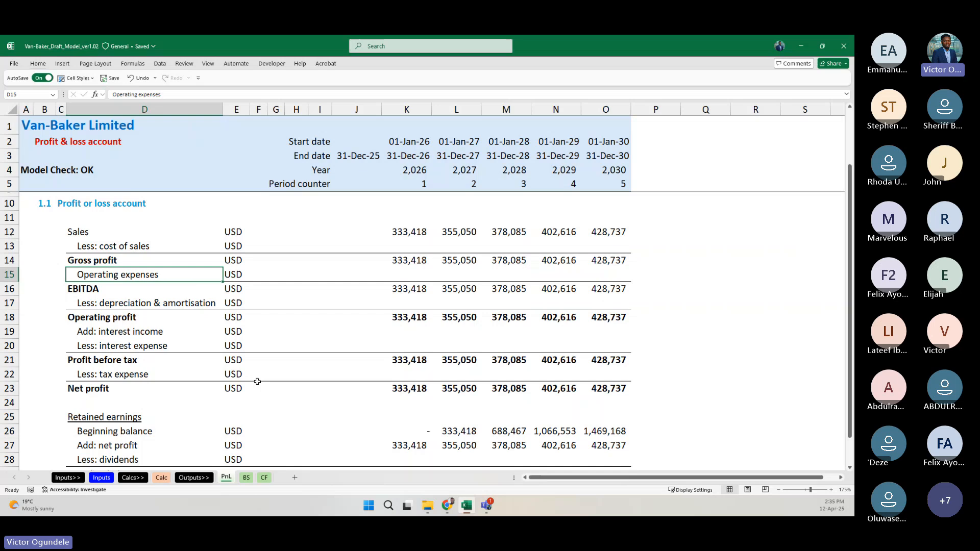
pyautogui.click(161, 477)
pyautogui.scroll(2, 290, 310)
pyautogui.scroll(5, 291, 310)
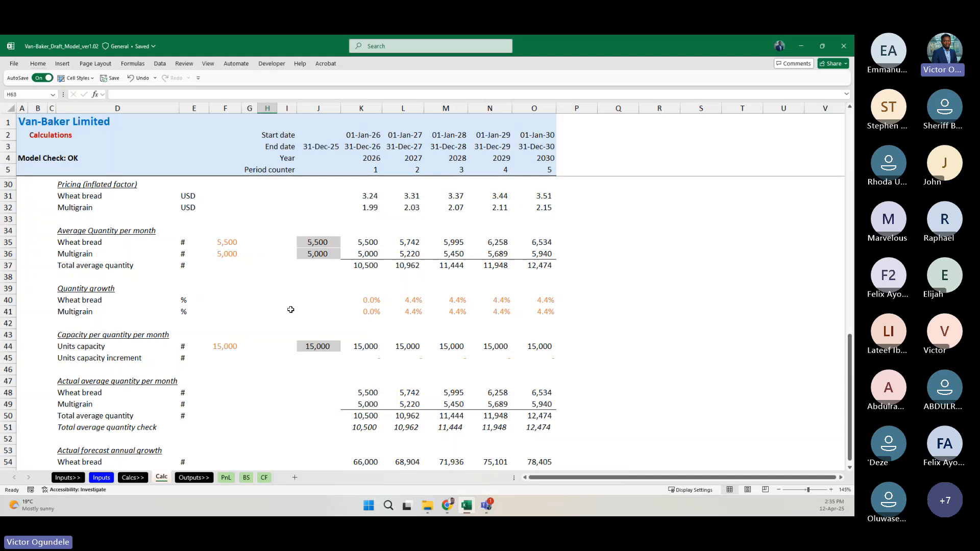
pyautogui.scroll(7, 290, 310)
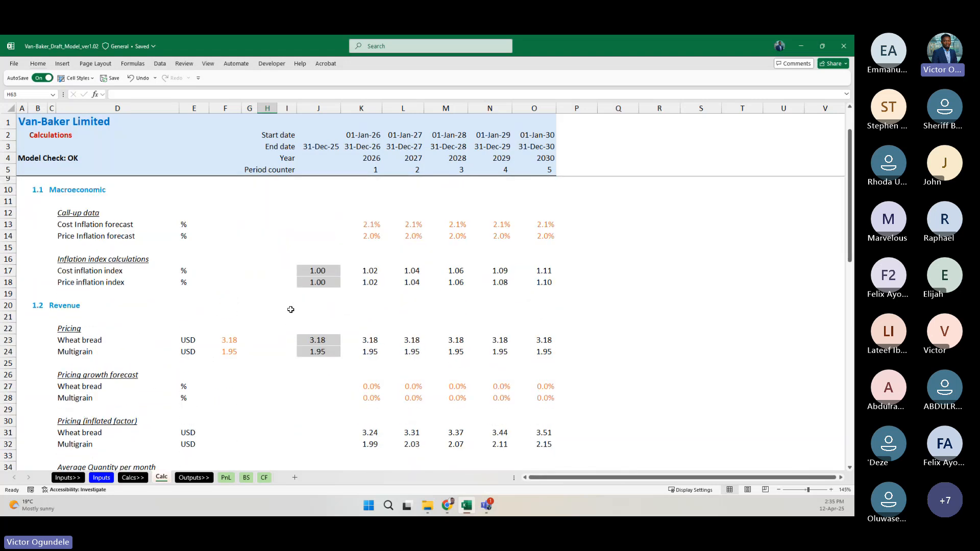
pyautogui.scroll(1, 291, 309)
# Step: Return to the PnL sheet and set its zoom level to 150%
pyautogui.click(226, 477)
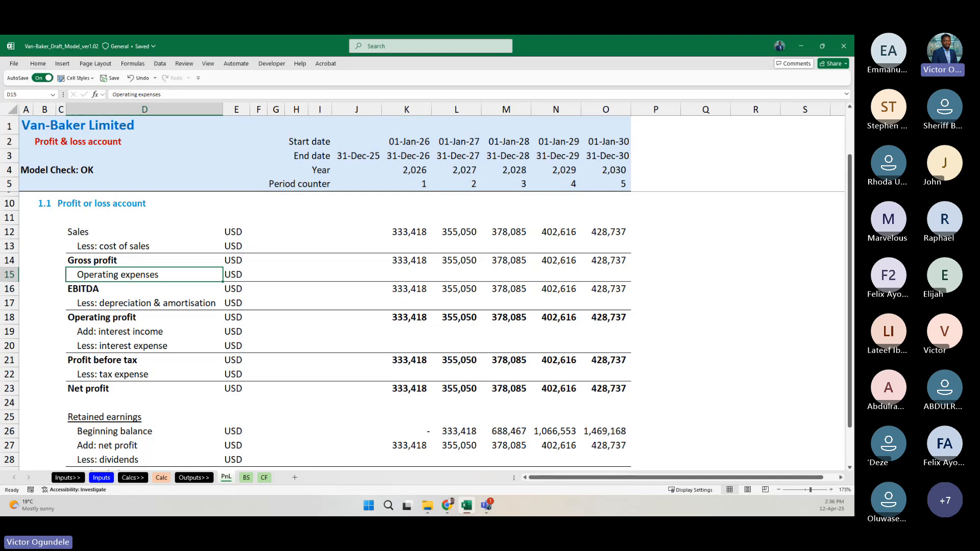
pyautogui.hotkey('alt', 'Tab')
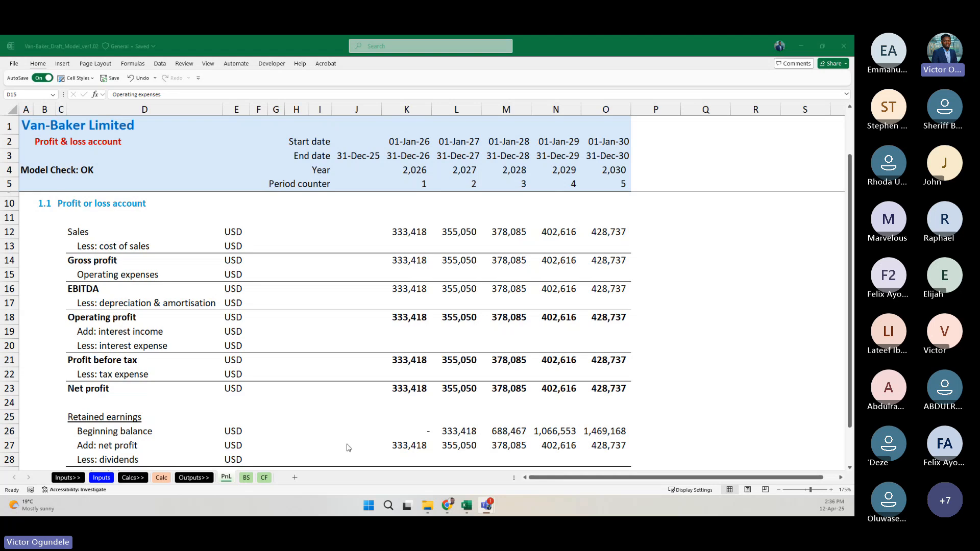
pyautogui.hotkey('alt', 'Tab')
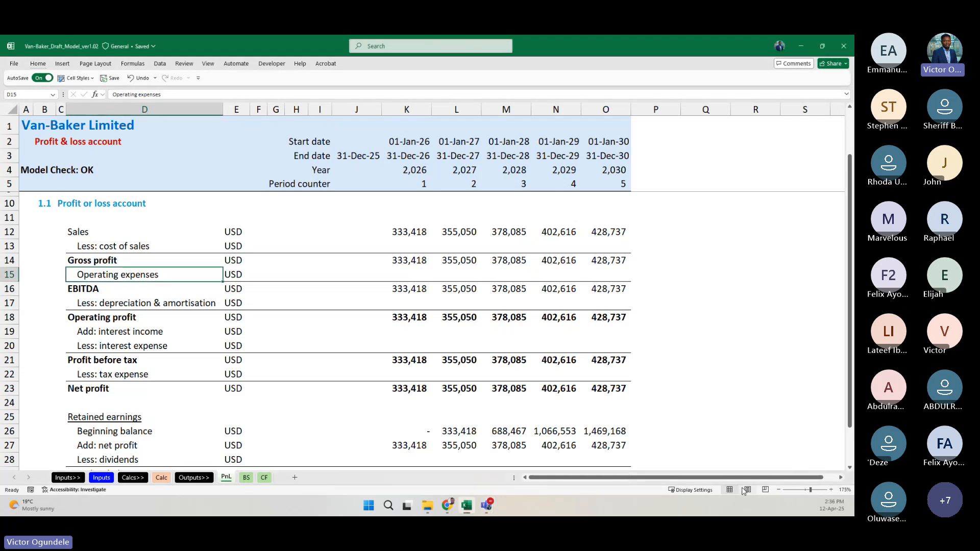
pyautogui.click(779, 490)
pyautogui.click(779, 490)
pyautogui.click(779, 490)
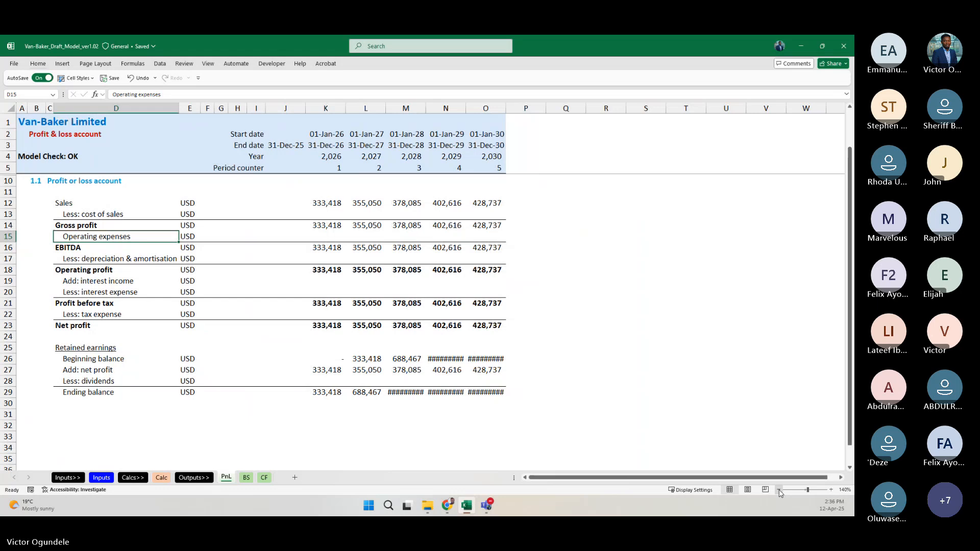
pyautogui.click(779, 490)
pyautogui.click(779, 490)
pyautogui.click(779, 490)
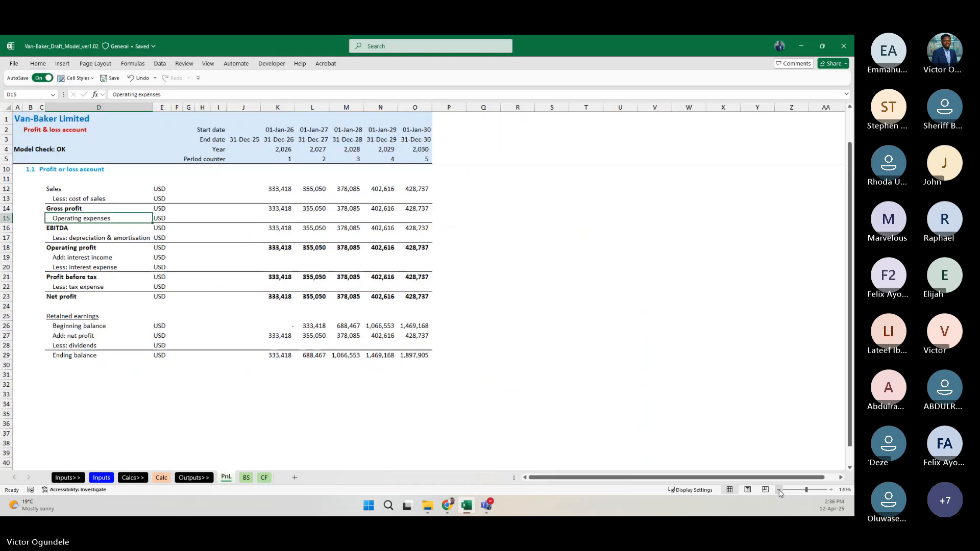
pyautogui.click(832, 490)
pyautogui.click(832, 490)
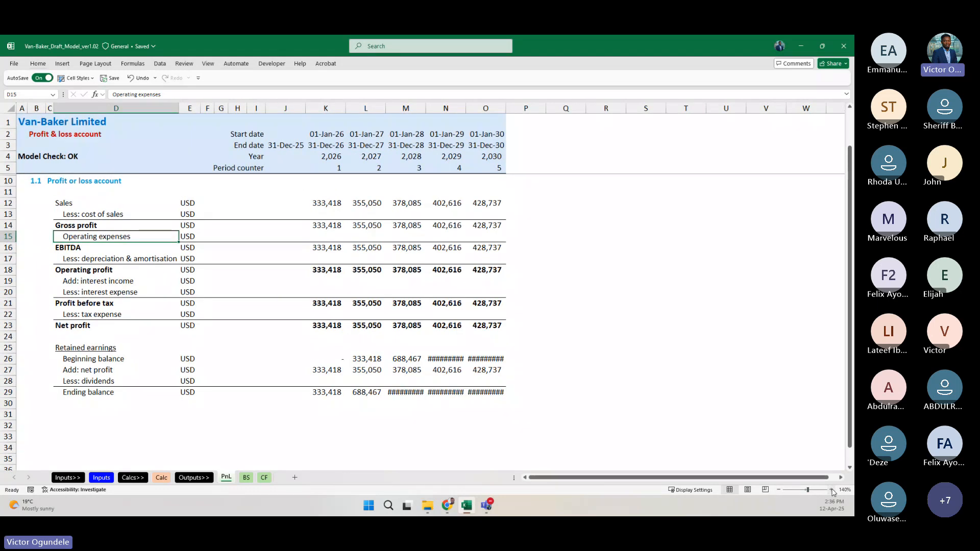
pyautogui.click(832, 490)
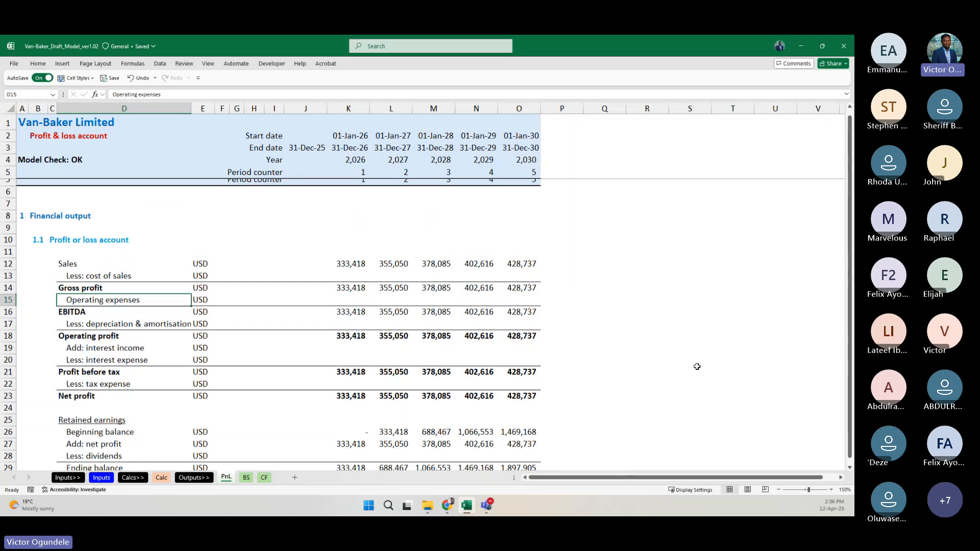
# Step: Review the current assets and total assets on the balance sheet for 2026 to 2030
pyautogui.click(245, 478)
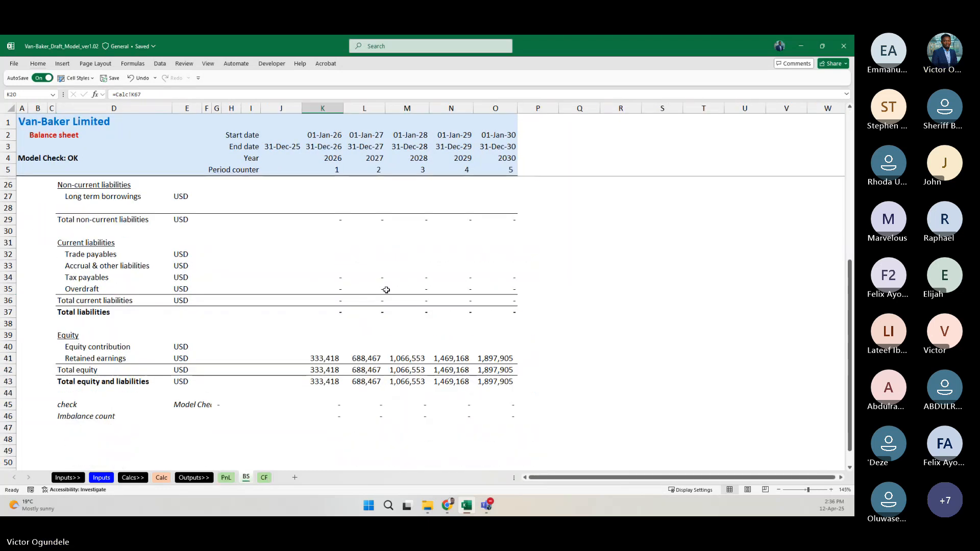
pyautogui.scroll(7, 386, 290)
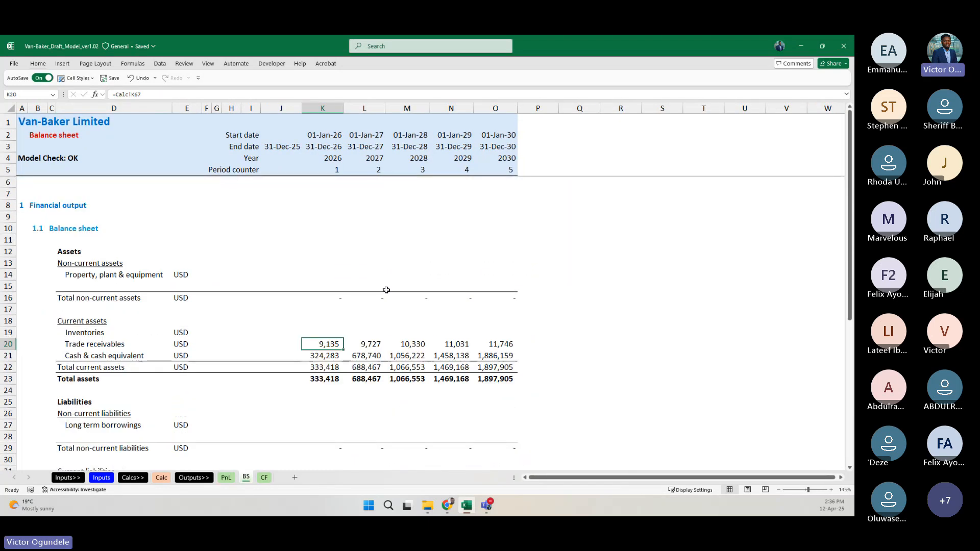
pyautogui.click(598, 254)
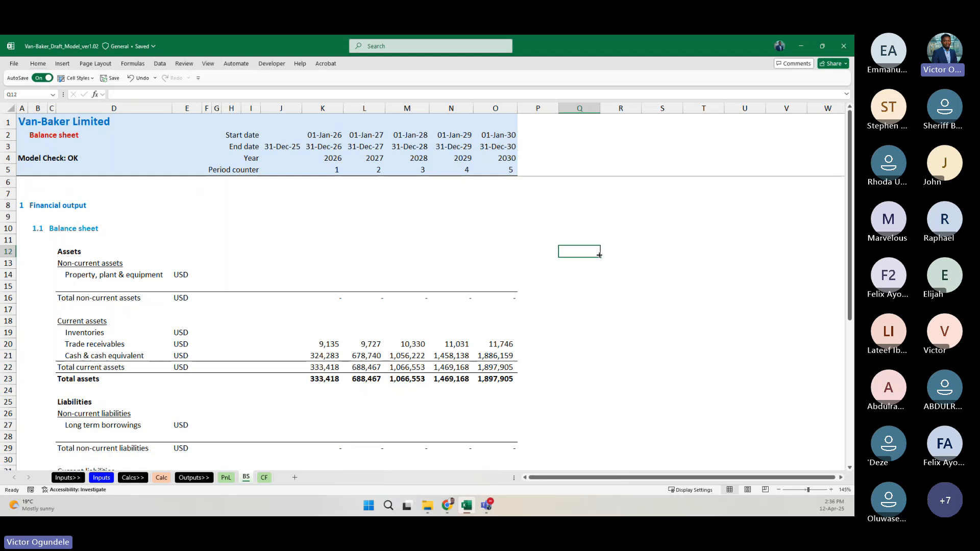
pyautogui.click(574, 214)
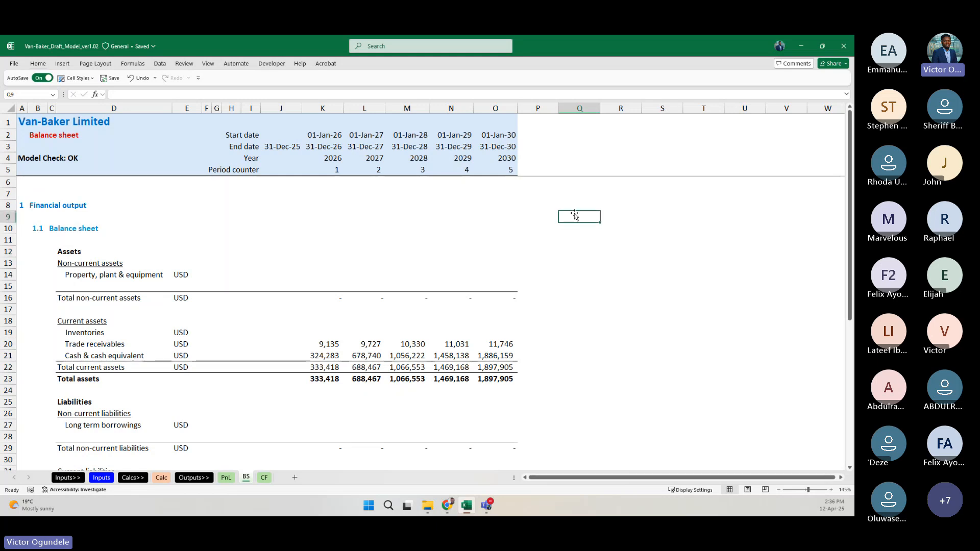